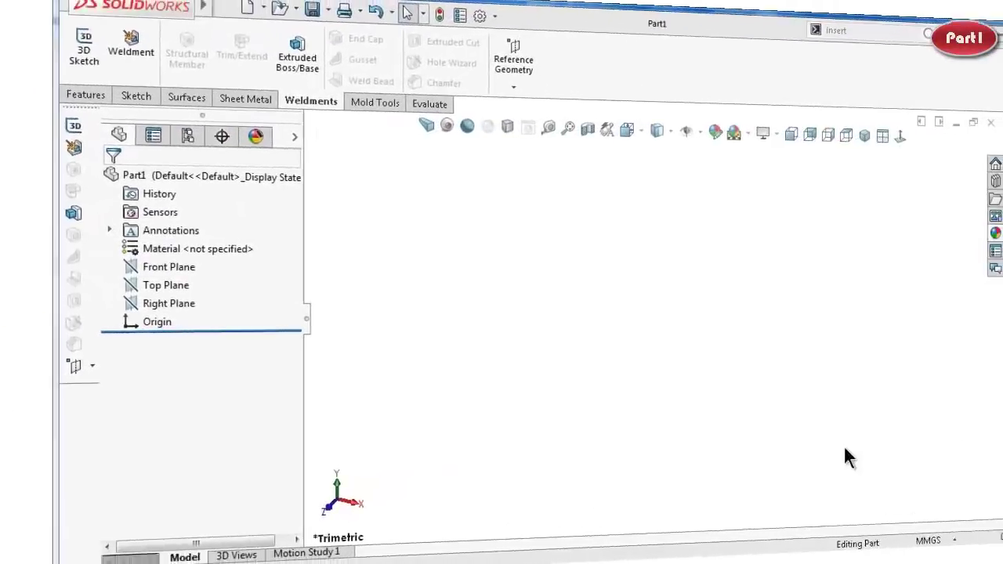
Start a sketch on the Right Plane and draw a corner rectangle.
left_click(106, 304)
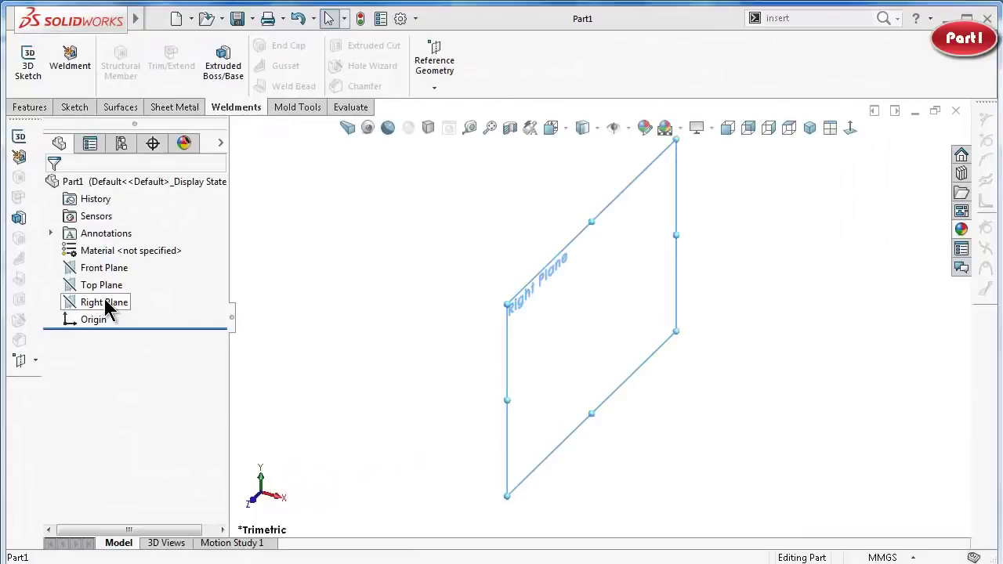
left_click(113, 280)
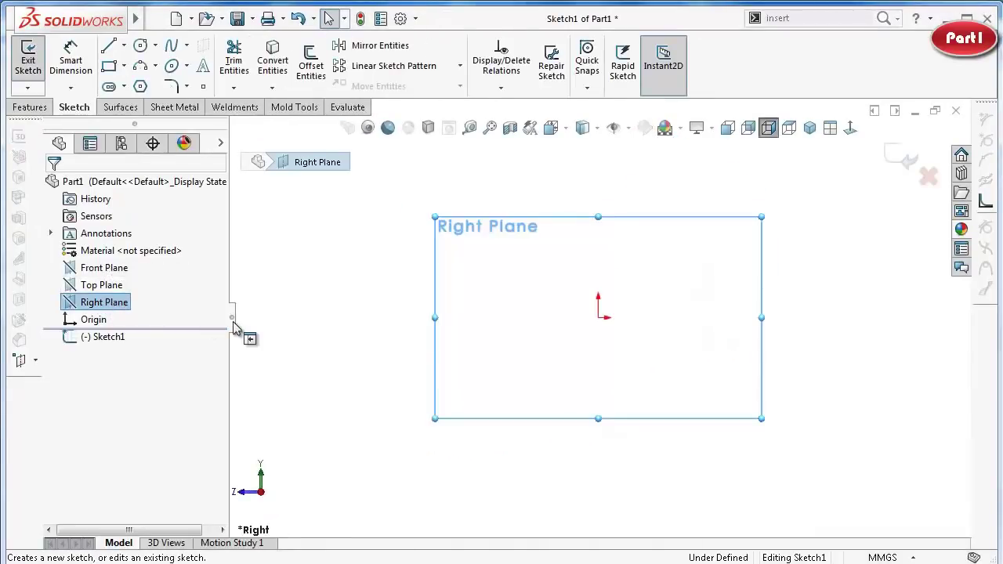
left_click(113, 68)
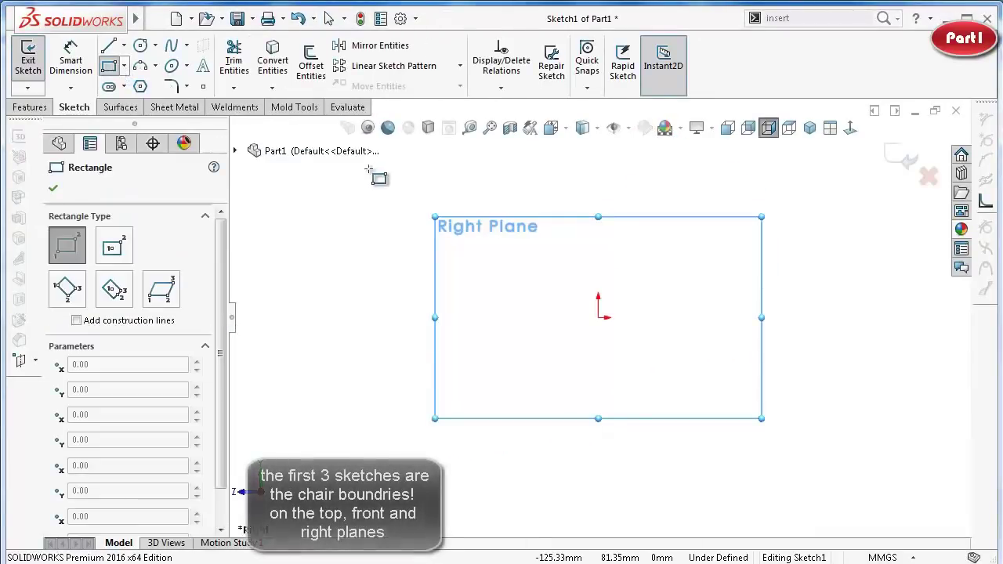
left_click(369, 171)
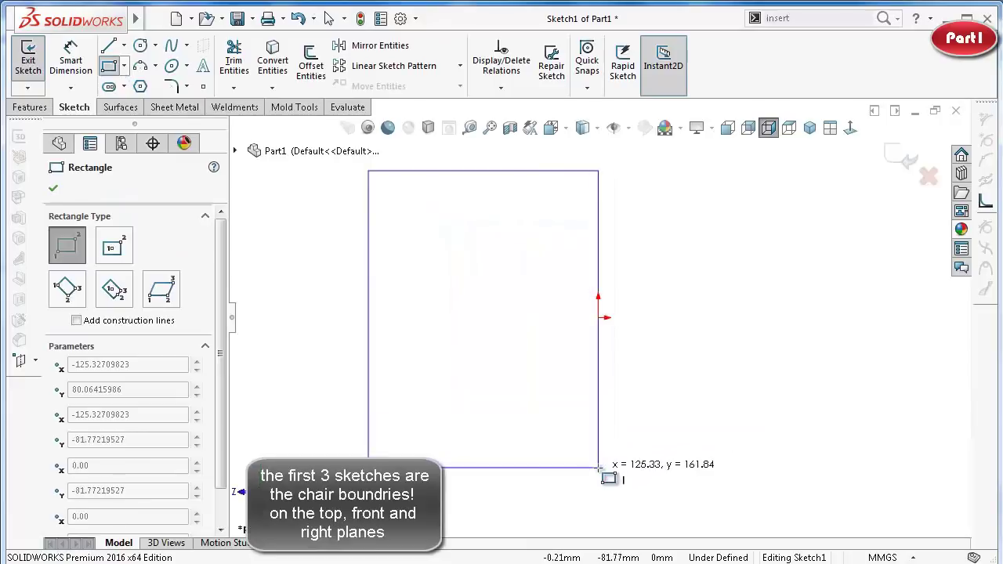
left_click(598, 467)
Dimension the rectangle's right edge 820 mm and its bottom edge 500 mm.
right_click_drag(759, 448, 765, 245)
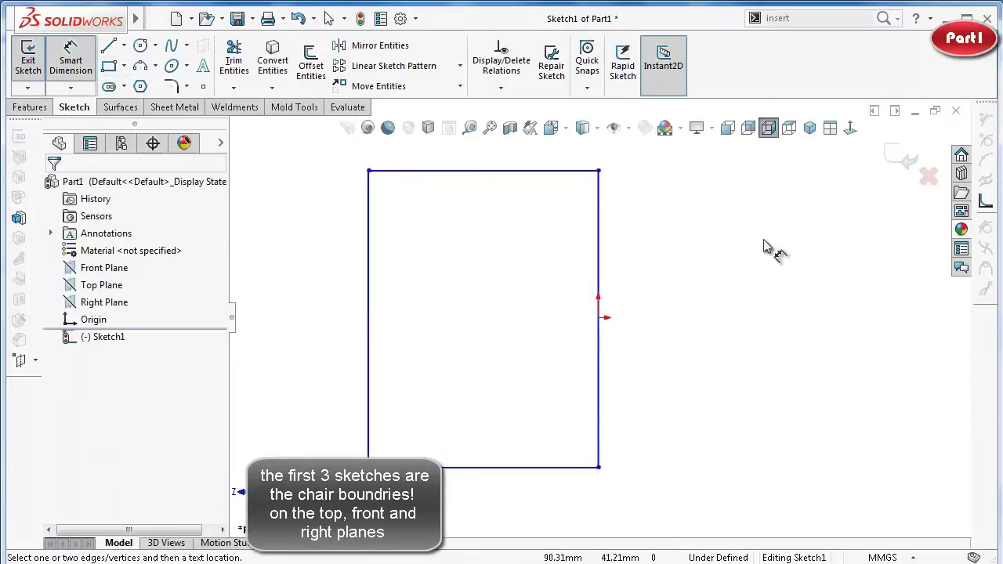
left_click(600, 217)
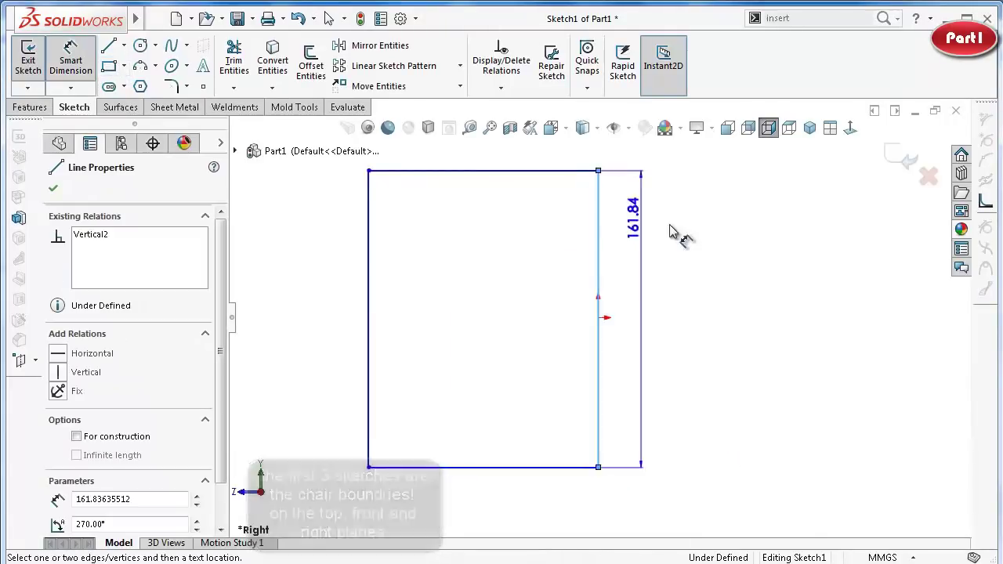
left_click(700, 235)
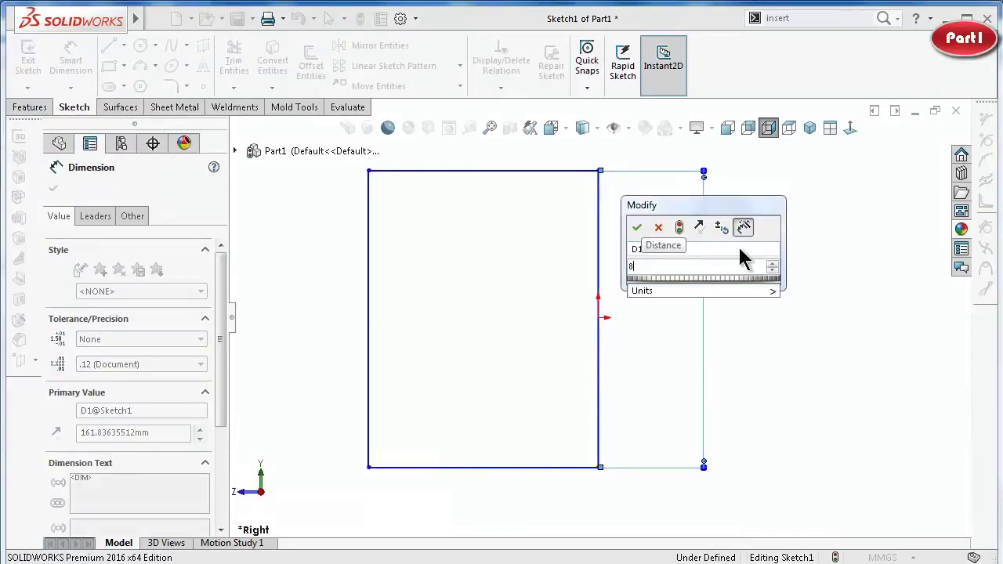
type("820")
key("Return")
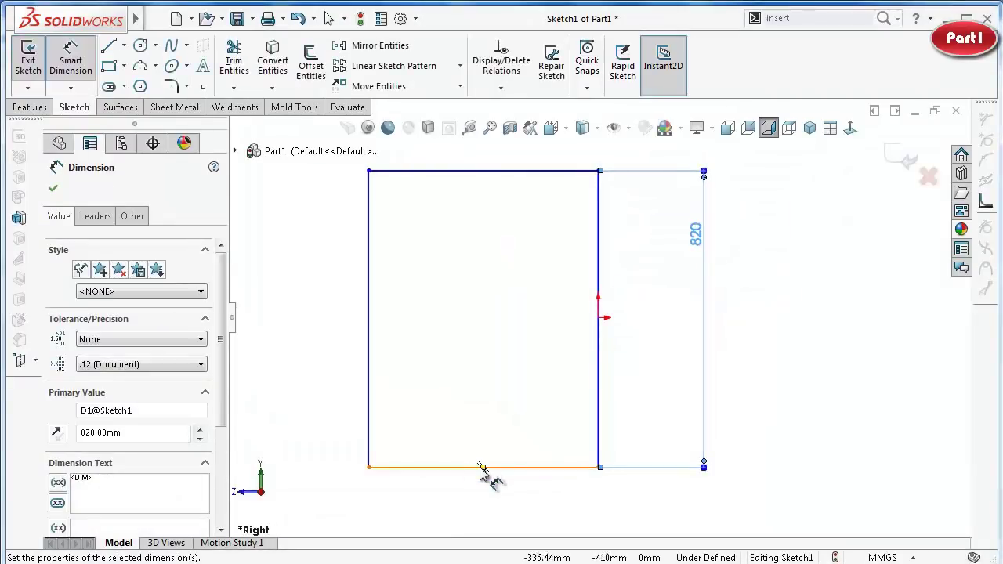
left_click(542, 468)
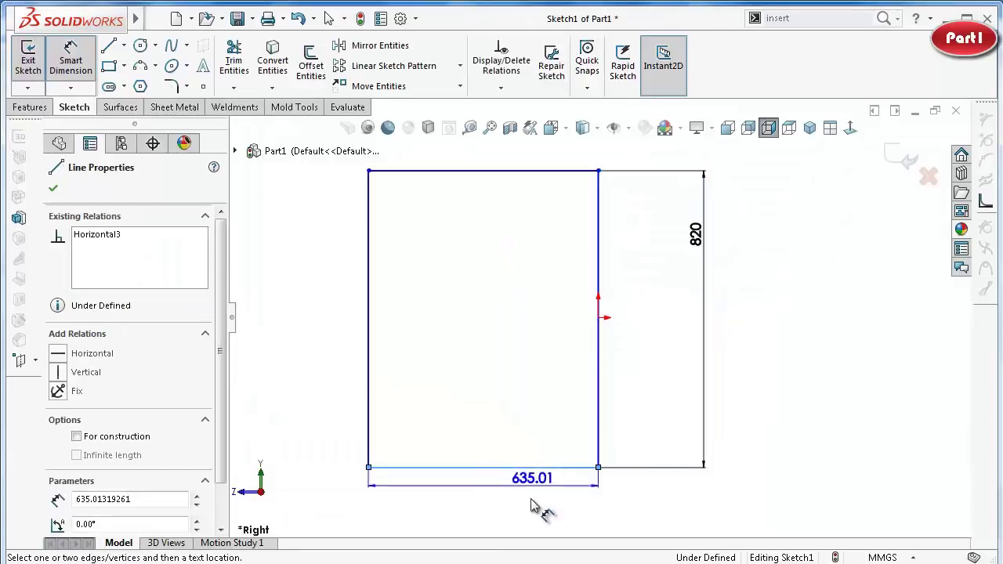
left_click(513, 510)
type("500")
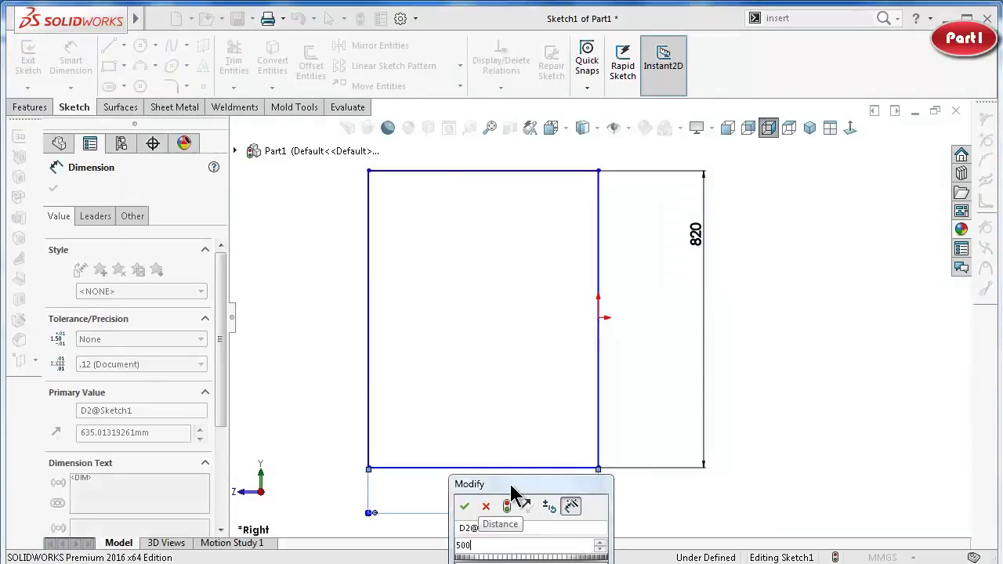
key("Return")
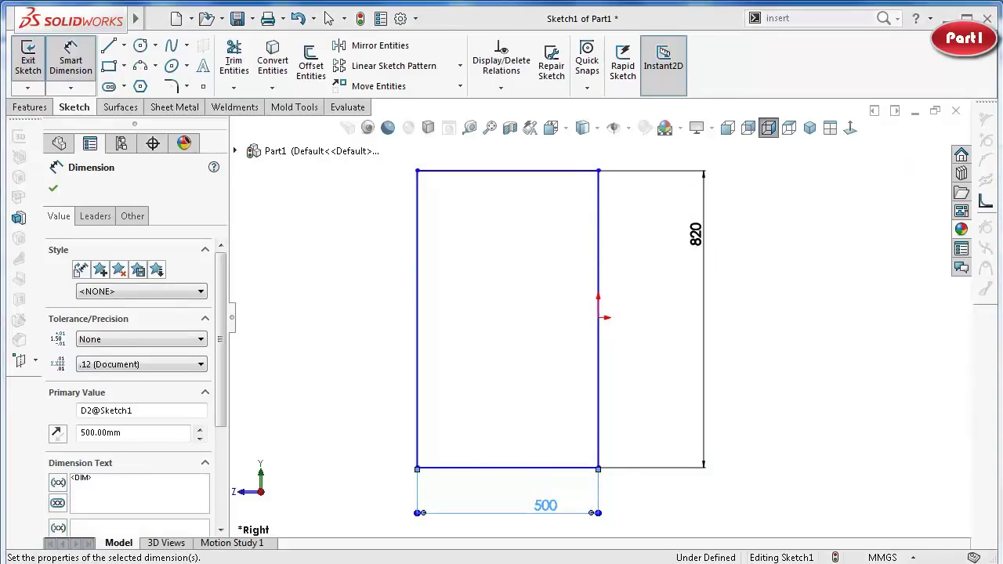
Convert all four rectangle lines to construction geometry.
left_click(839, 358)
scroll(595, 258, "down", 2)
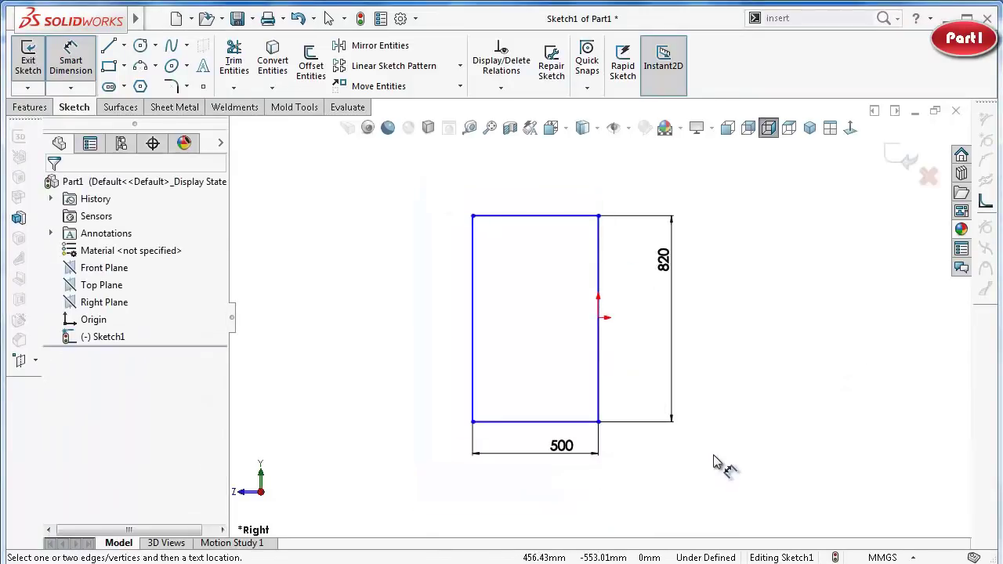
key("Escape")
left_click_drag(403, 184, 681, 470)
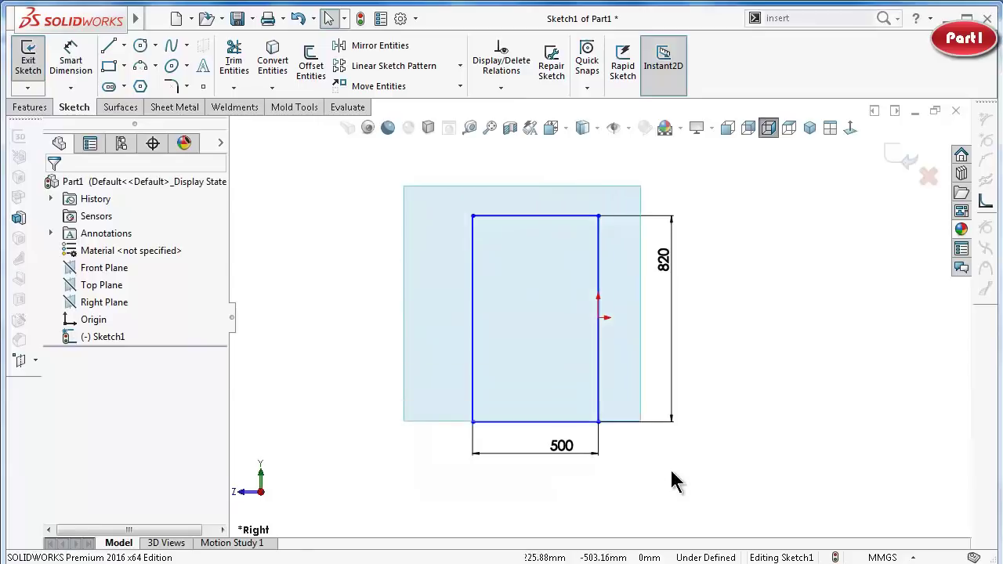
left_click(746, 434)
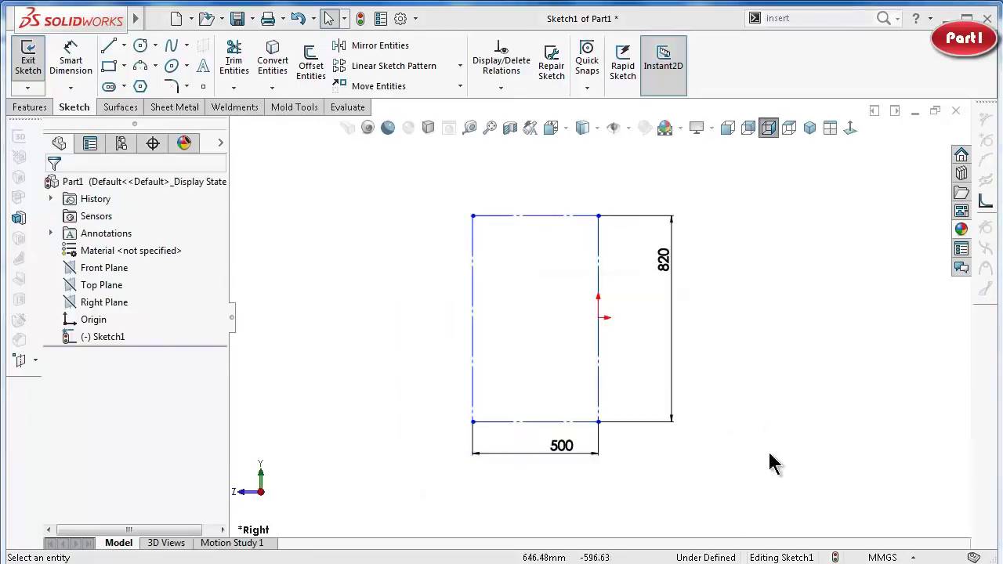
Dimension the origin 440 mm above the rectangle's bottom edge.
right_click_drag(779, 450, 767, 365)
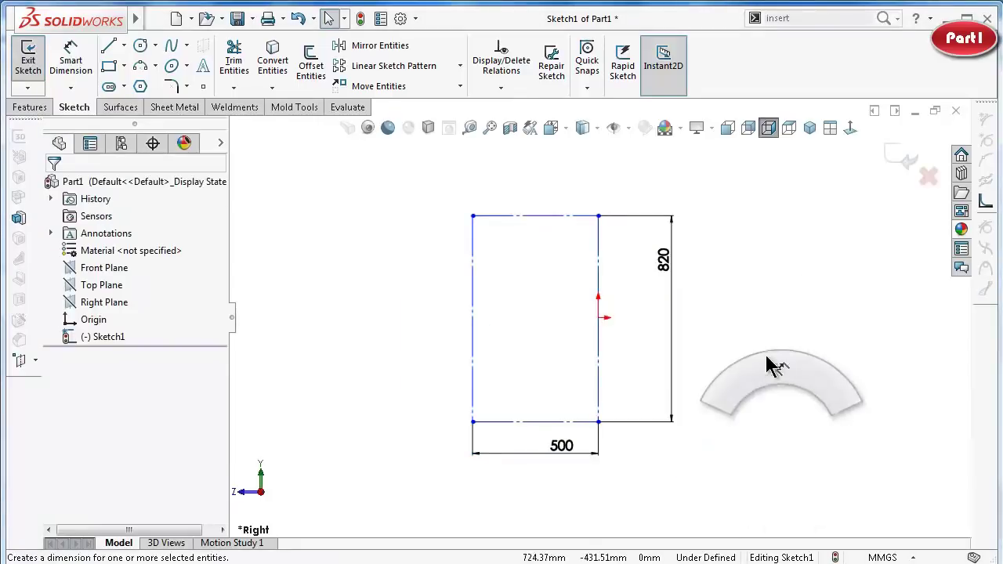
left_click(599, 318)
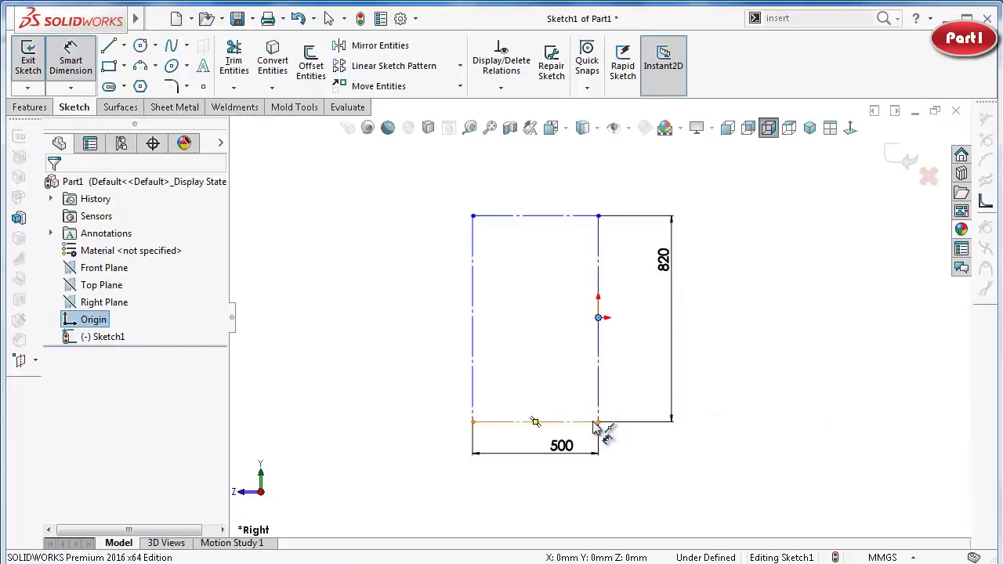
left_click(595, 423)
left_click(645, 401)
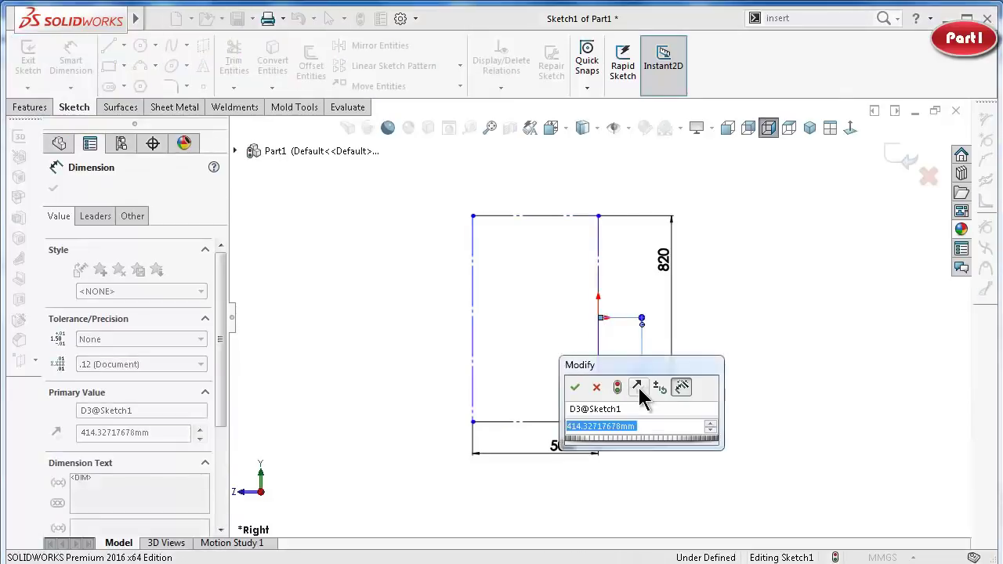
type("440")
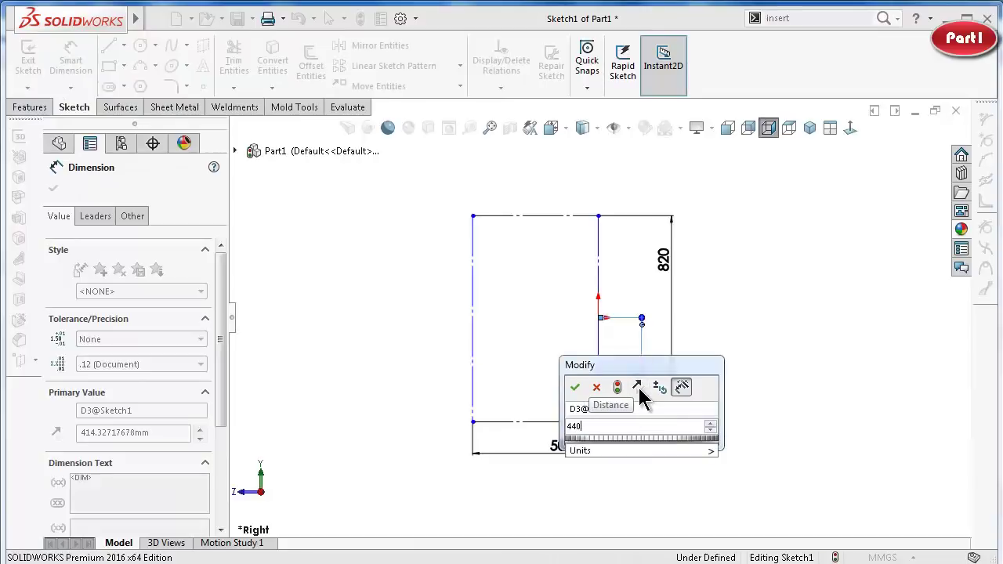
key("Return")
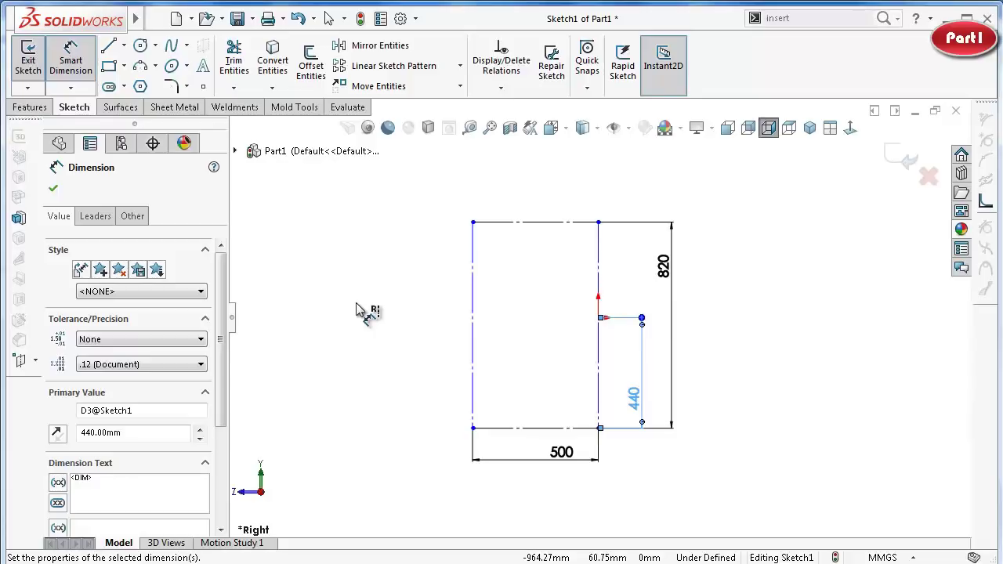
left_click(356, 308)
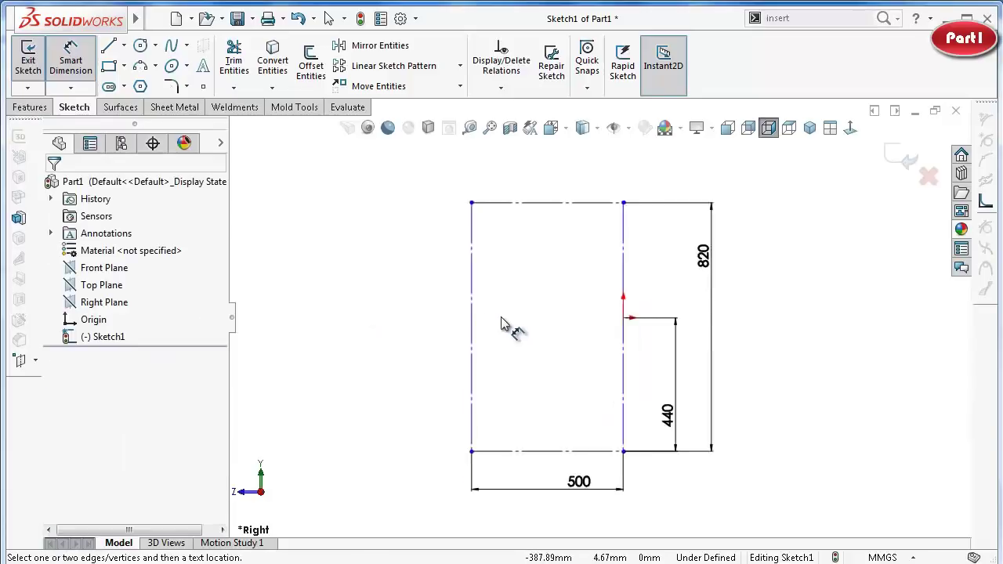
scroll(508, 325, "down", 2)
key("Escape")
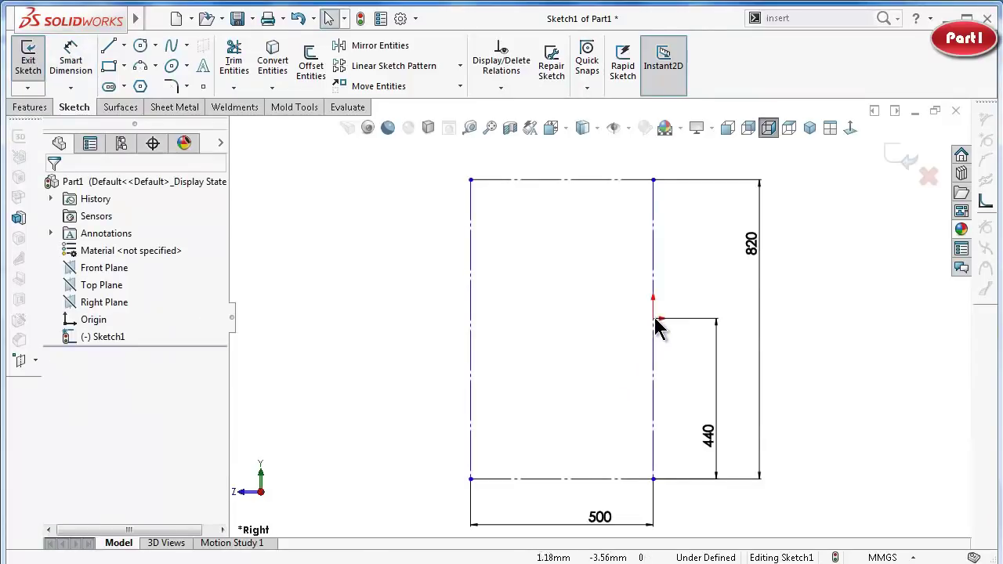
scroll(655, 321, "down", 2)
scroll(627, 327, "down", 1)
Make the origin the midpoint of the rectangle's vertical edge and save the part.
left_click(607, 327)
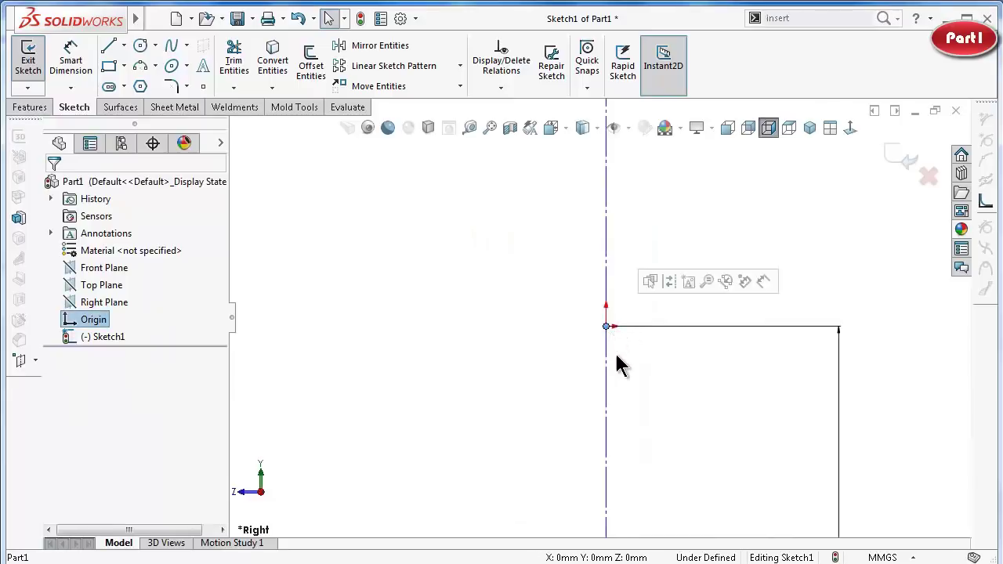
left_click(608, 382, "ctrl")
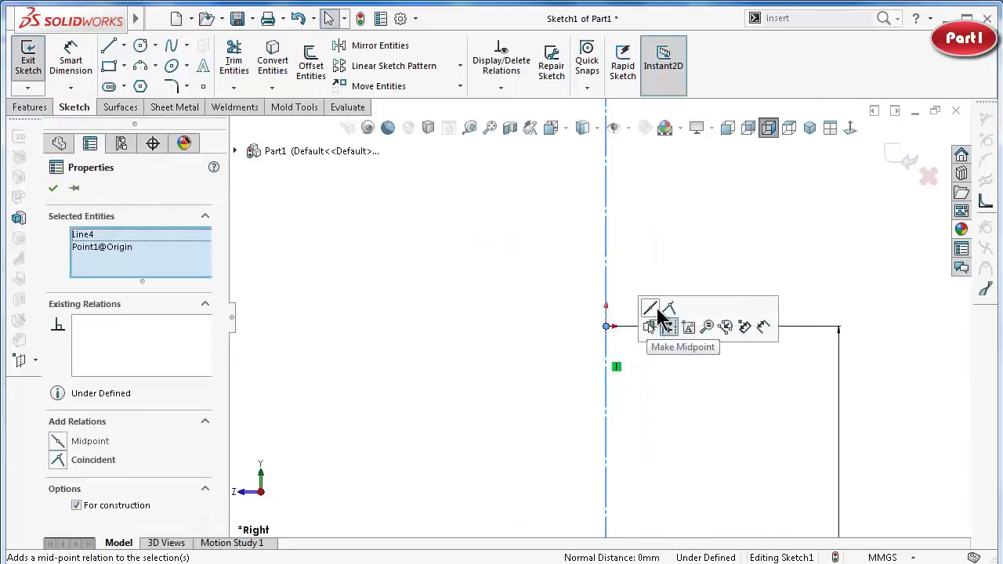
left_click(680, 231)
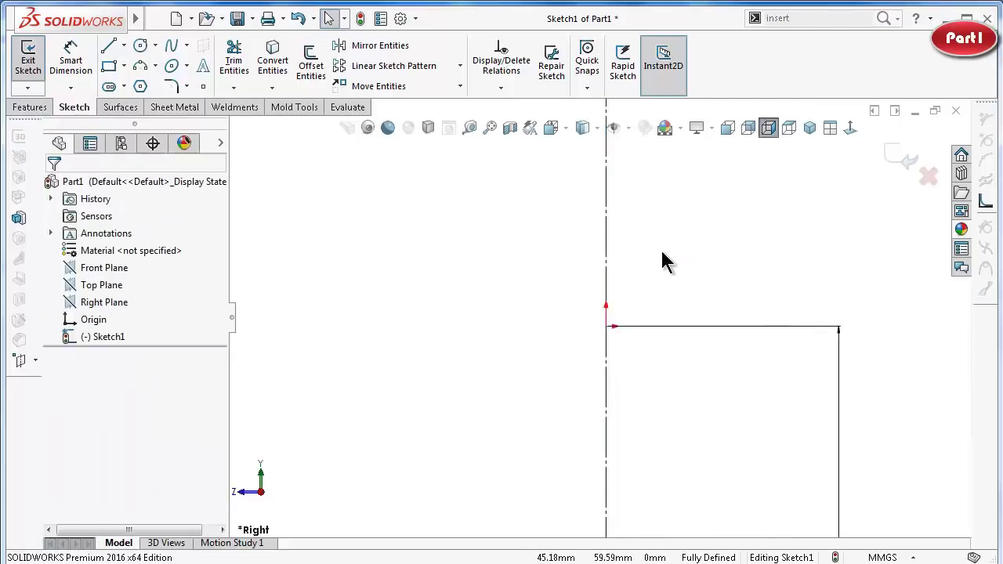
scroll(660, 247, "up", 2)
scroll(633, 284, "up", 2)
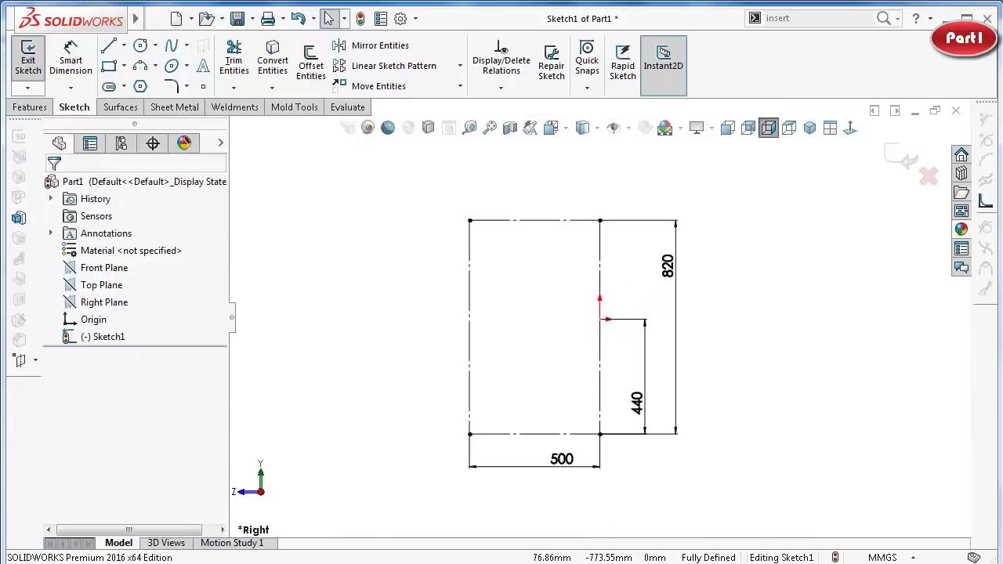
key("ctrl+s")
Show the Top Plane and check where it crosses the sketch.
left_click(101, 282)
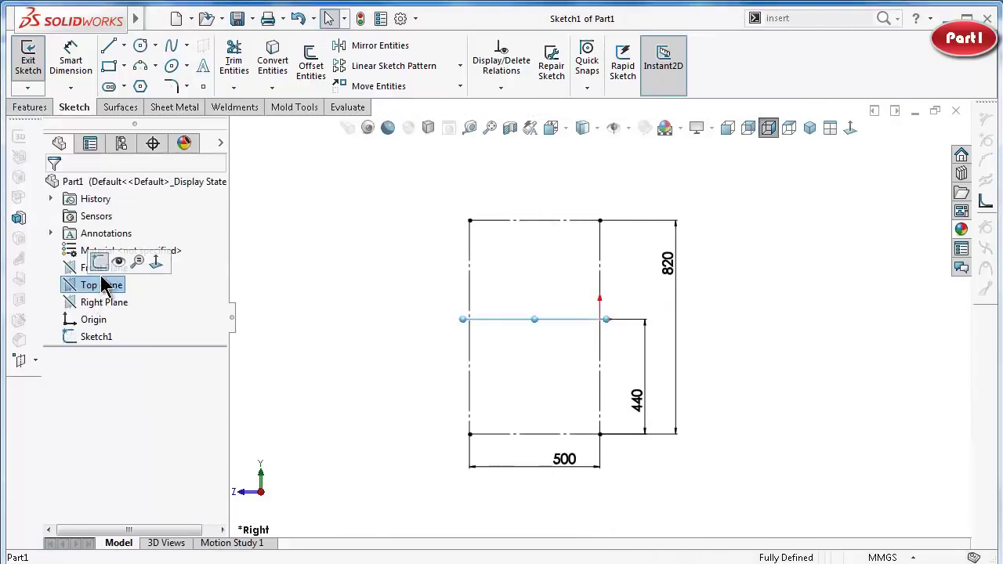
left_click(97, 262)
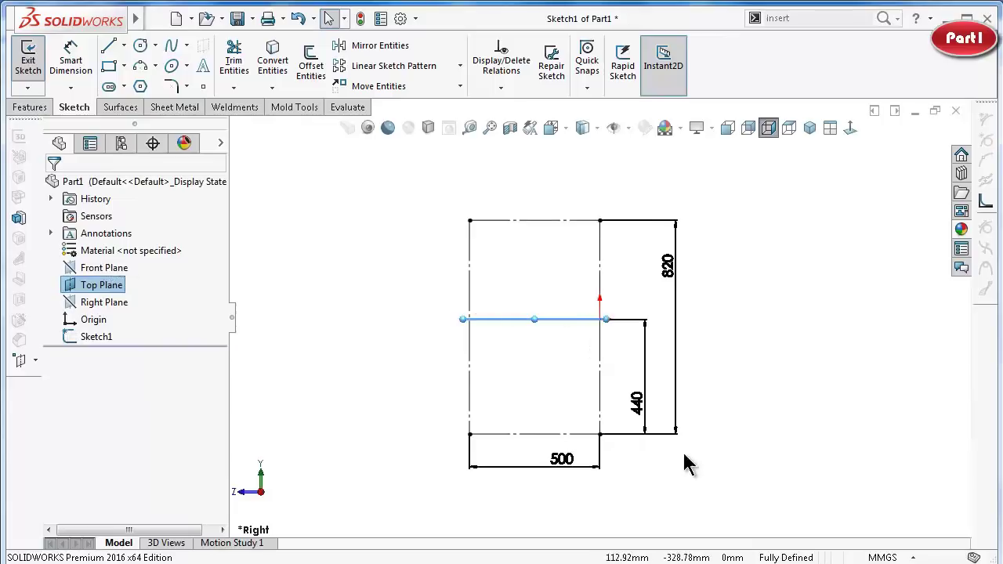
left_click(728, 317)
middle_click_drag(554, 278, 571, 288)
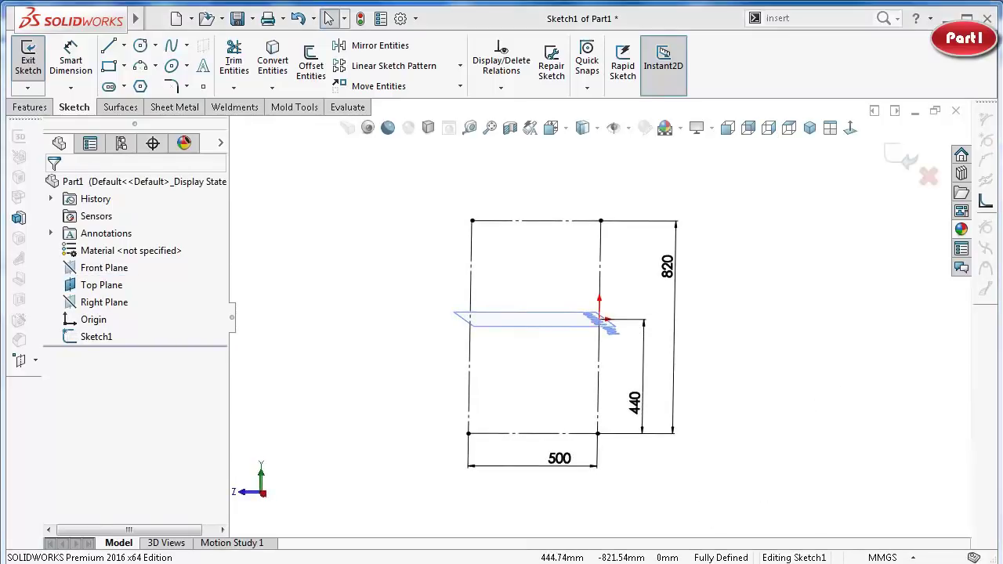
left_click(850, 128)
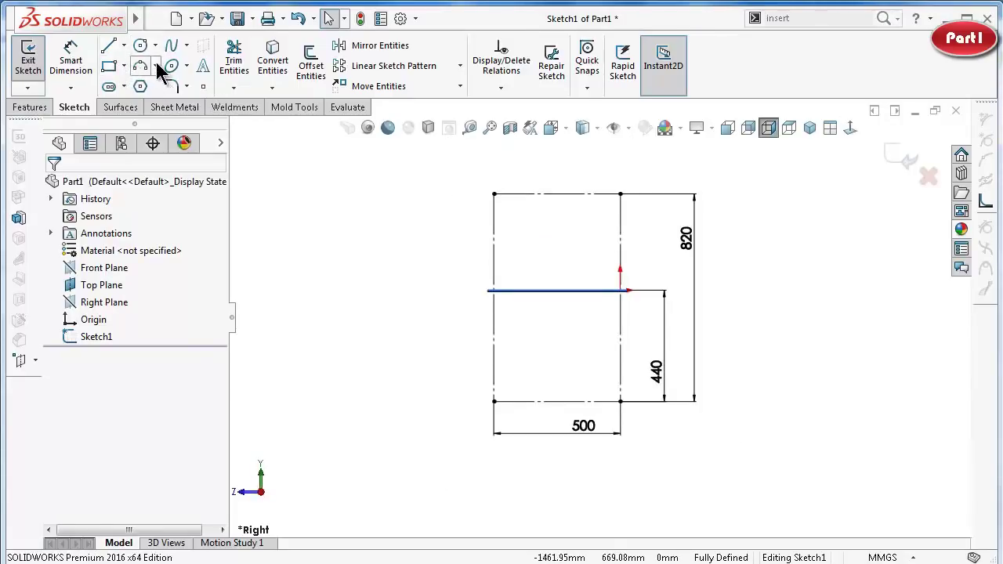
Hide the Top Plane again from the FeatureManager tree.
left_click(204, 87)
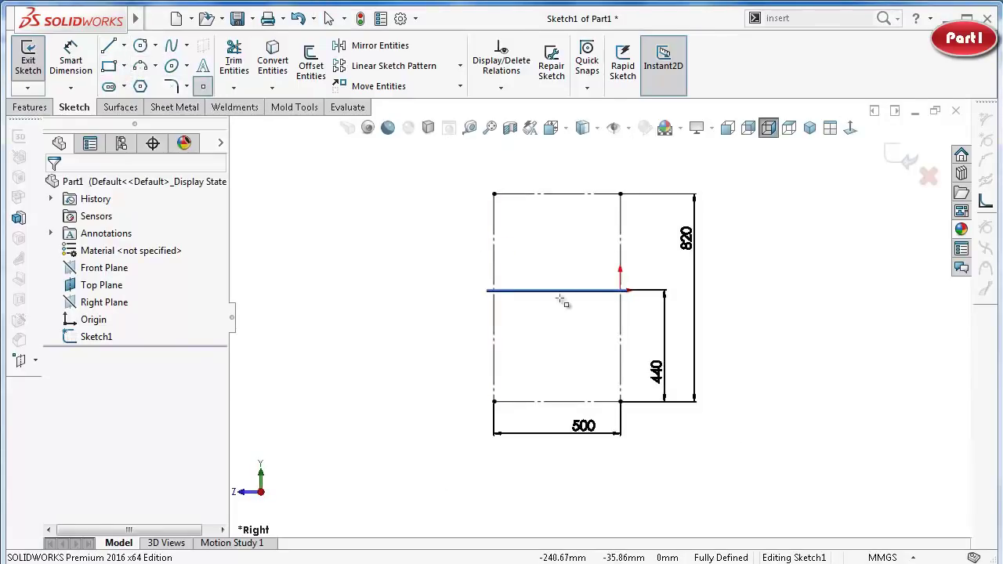
key("Escape")
left_click(112, 287)
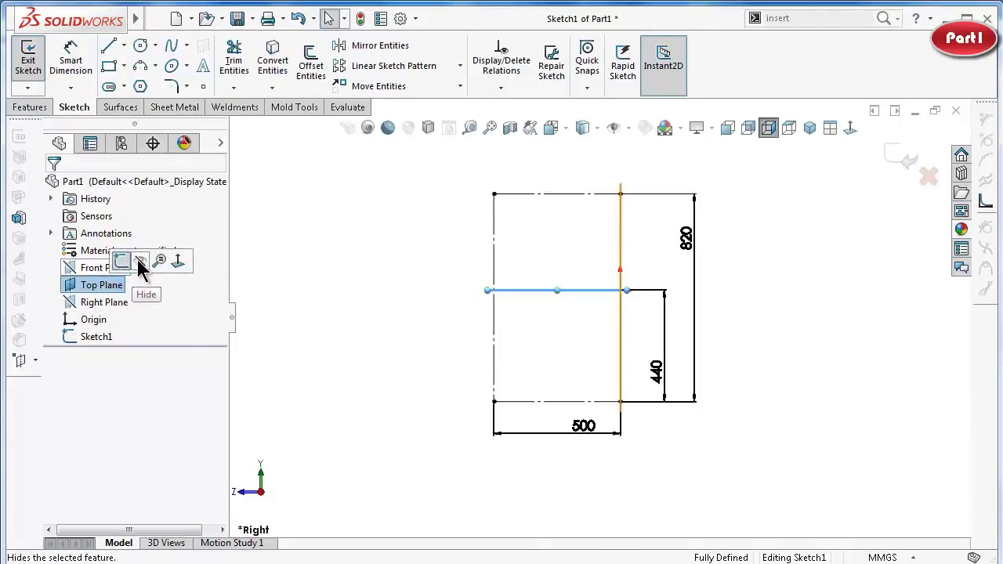
left_click(144, 266)
left_click(203, 86)
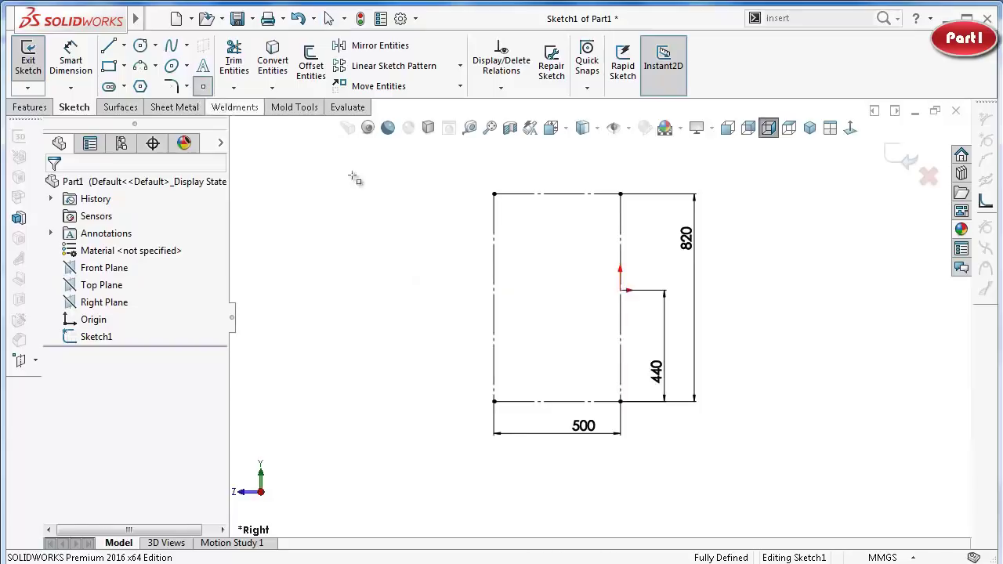
left_click(620, 291)
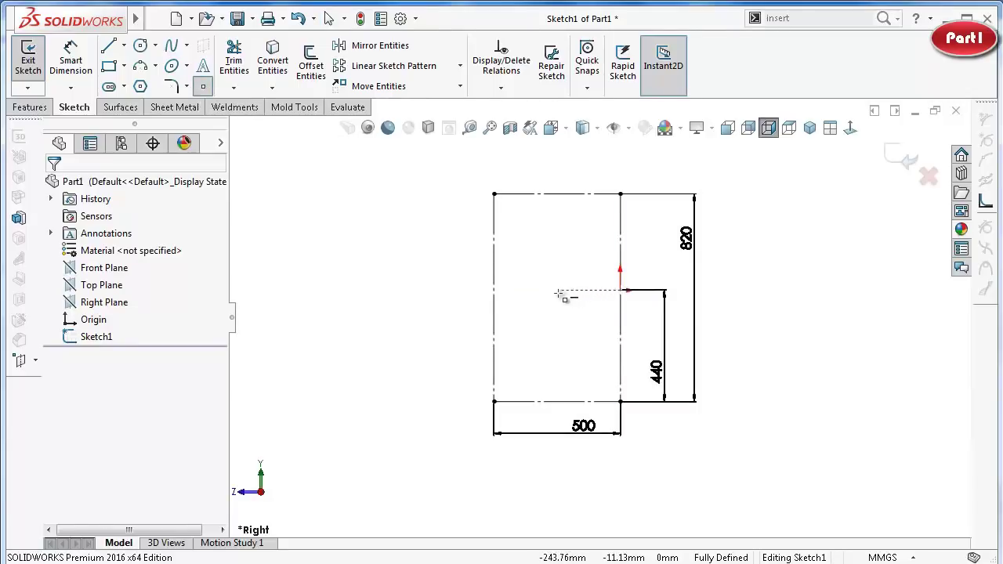
Place a centre point and align it vertically with the top edge's midpoint.
left_click(557, 291)
key("Escape")
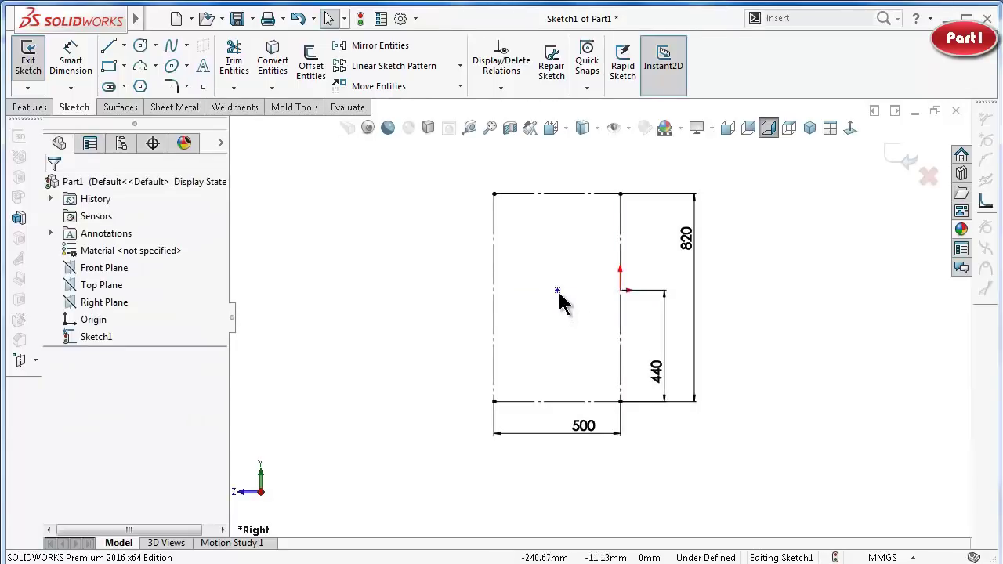
left_click(557, 291)
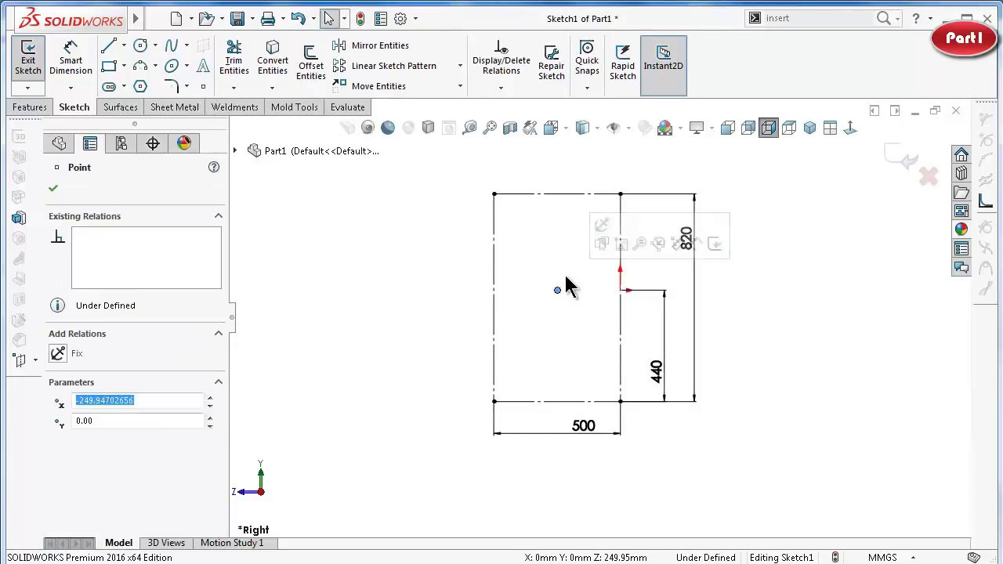
left_click(559, 195)
right_click(564, 199)
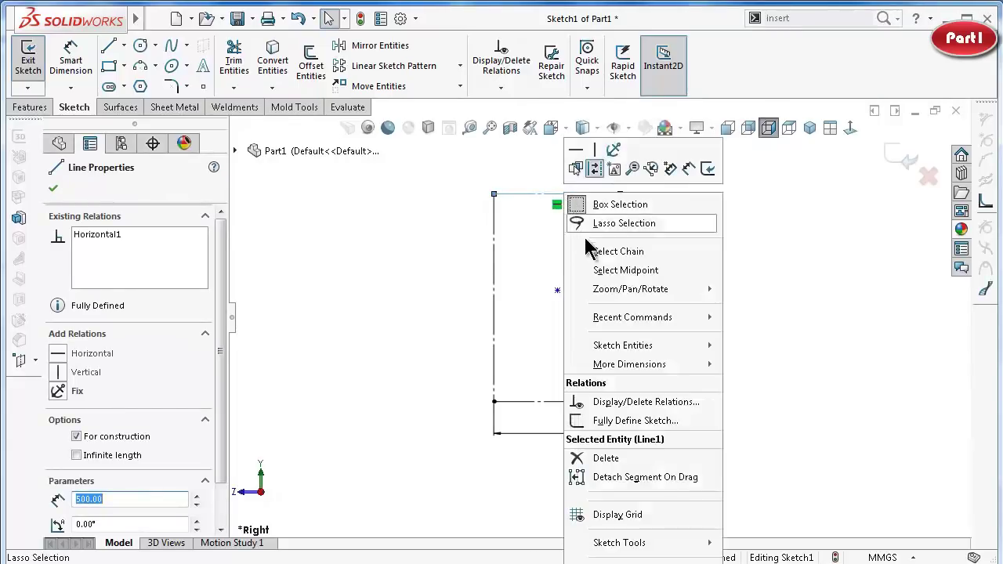
left_click(596, 271)
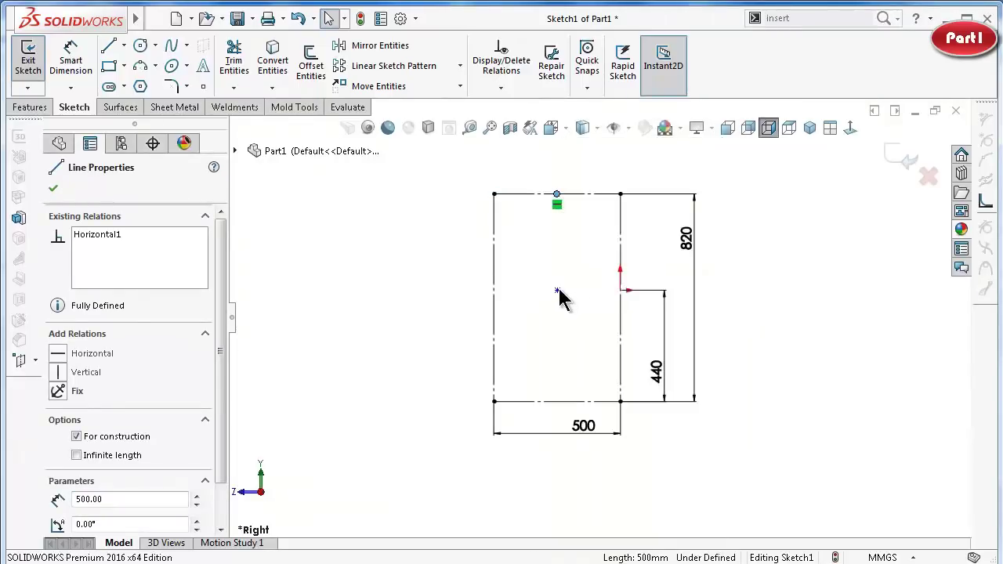
left_click(557, 290, "ctrl")
left_click(624, 223)
Align the centre point horizontally with the origin, then exit Sketch1.
left_click(611, 307)
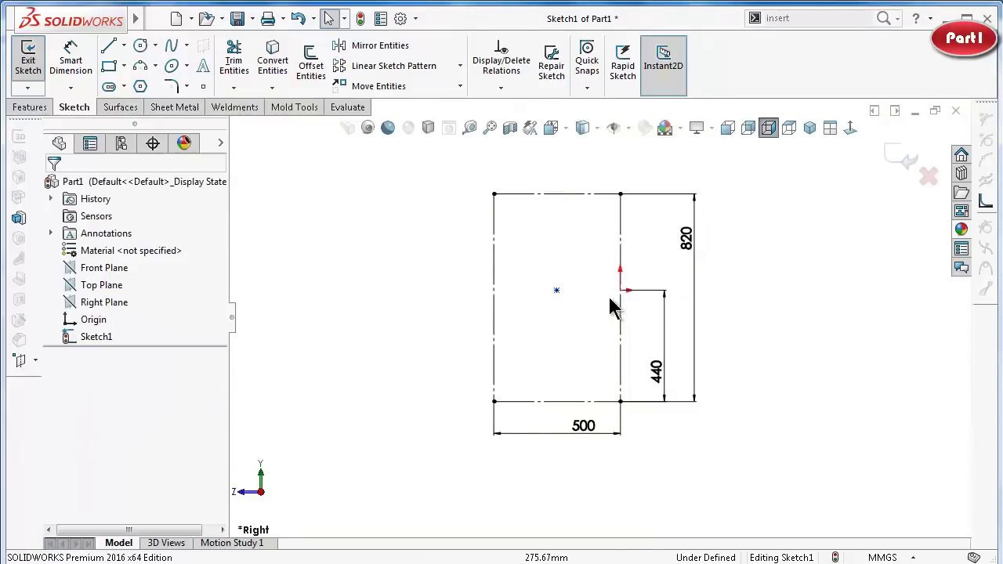
left_click(556, 292)
left_click(619, 290, "ctrl")
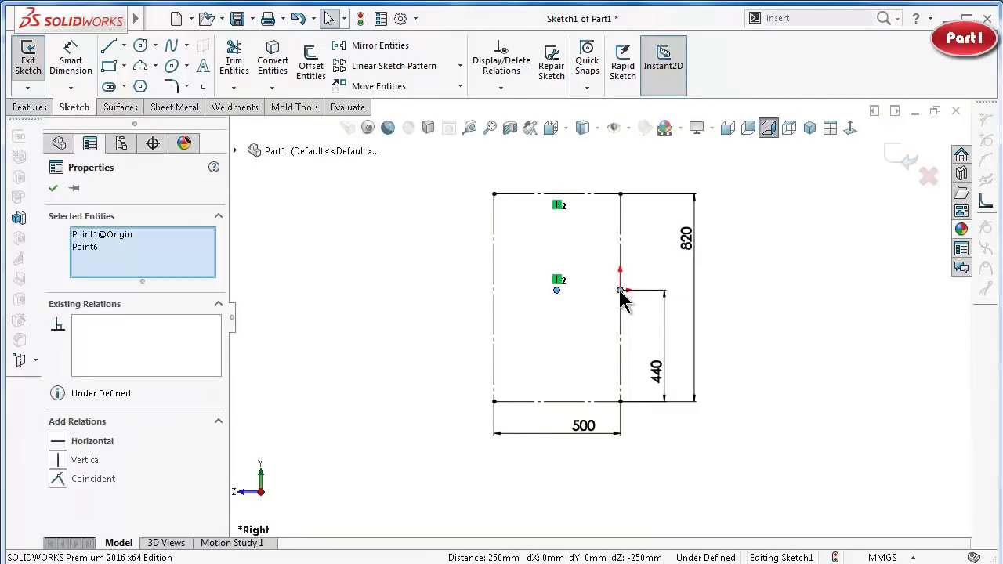
left_click(662, 224)
left_click(771, 324)
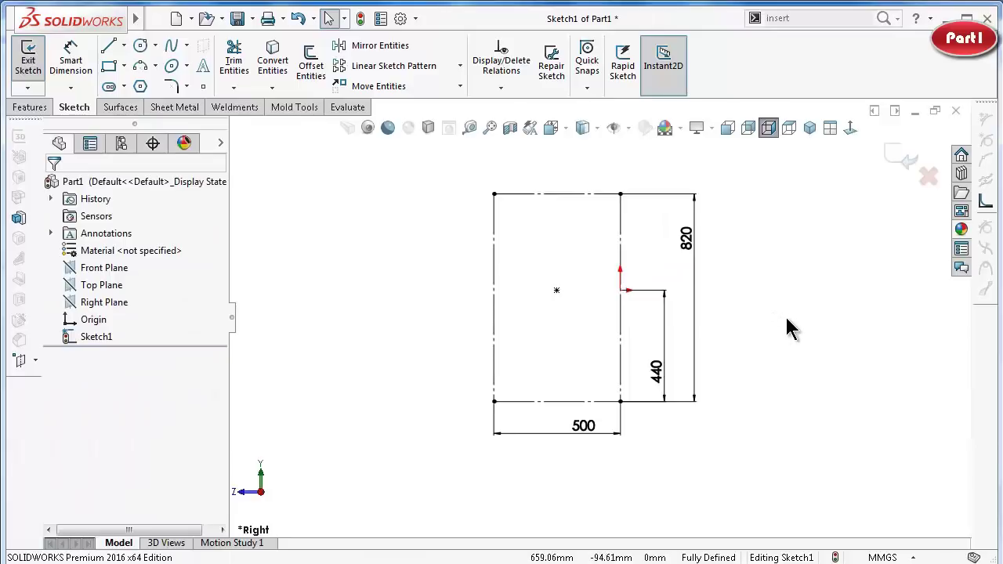
middle_click_drag(497, 264, 521, 275)
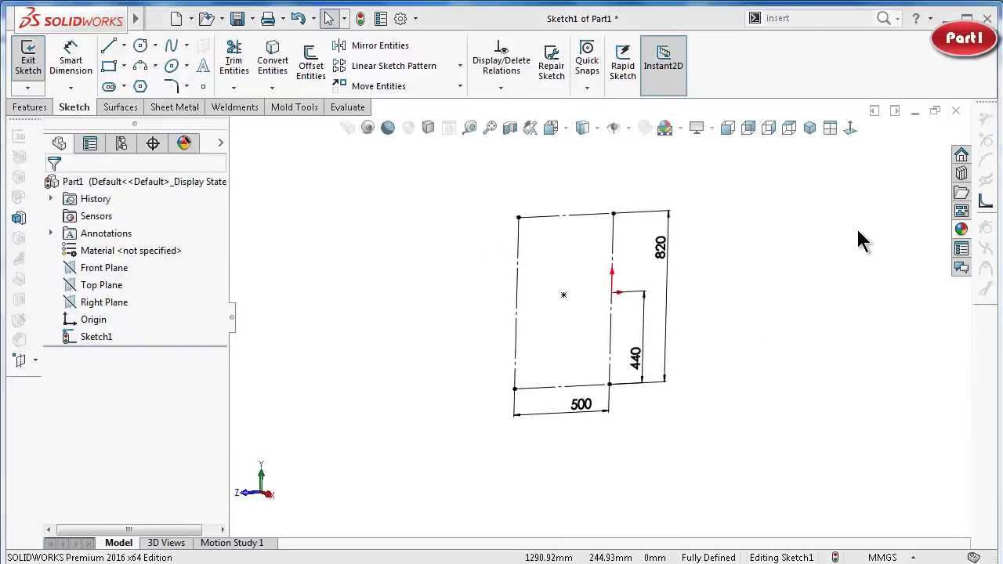
left_click(897, 155)
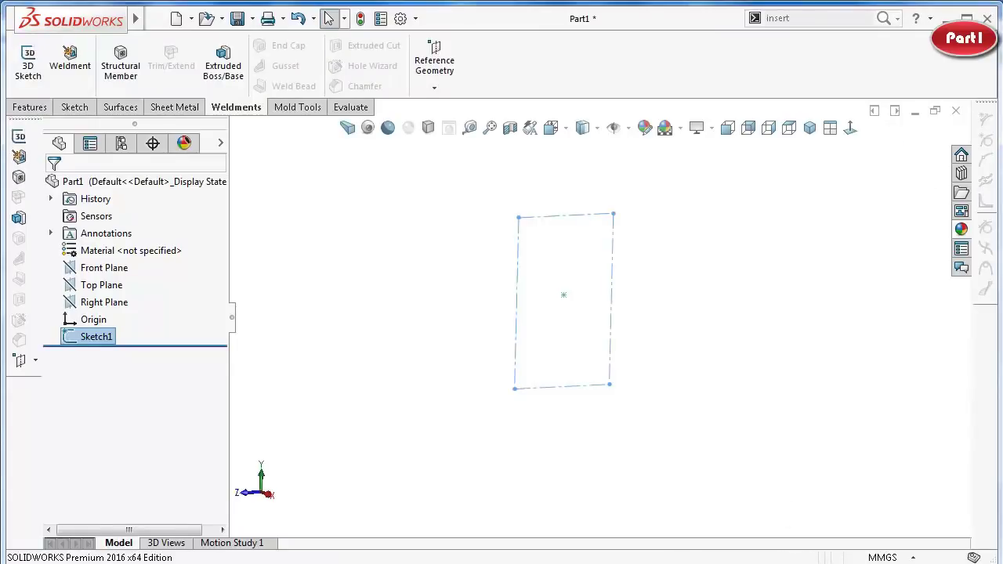
Show the planes in isometric view and open Sketch2 on the Front Plane, viewed Normal To.
left_click(810, 128)
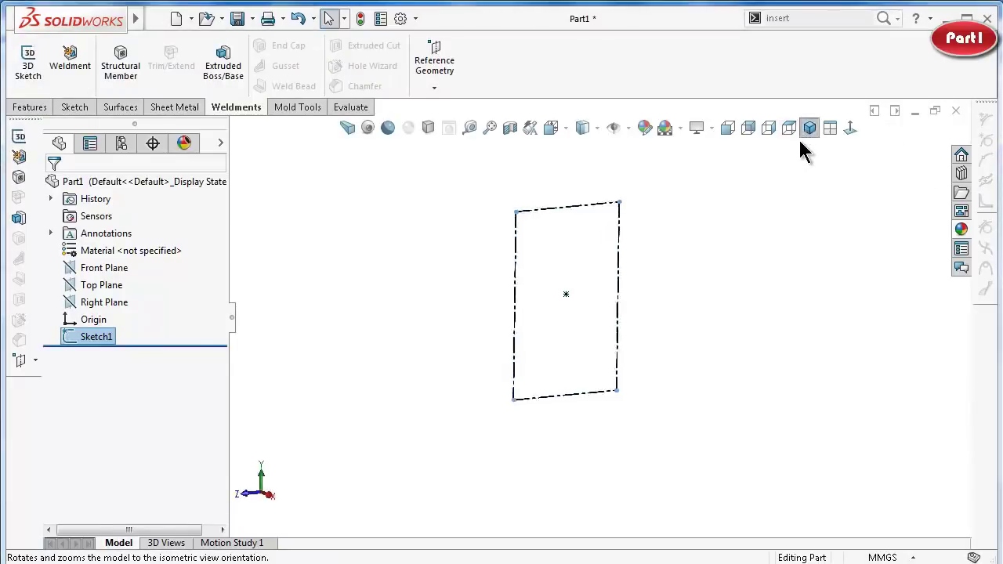
left_click(628, 128)
left_click(629, 129)
left_click(627, 128)
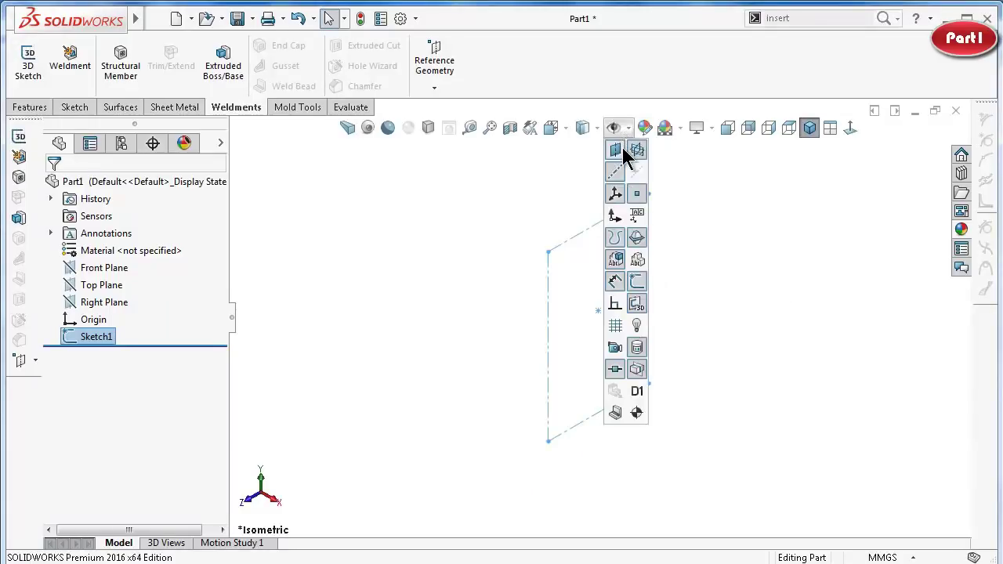
left_click(637, 151)
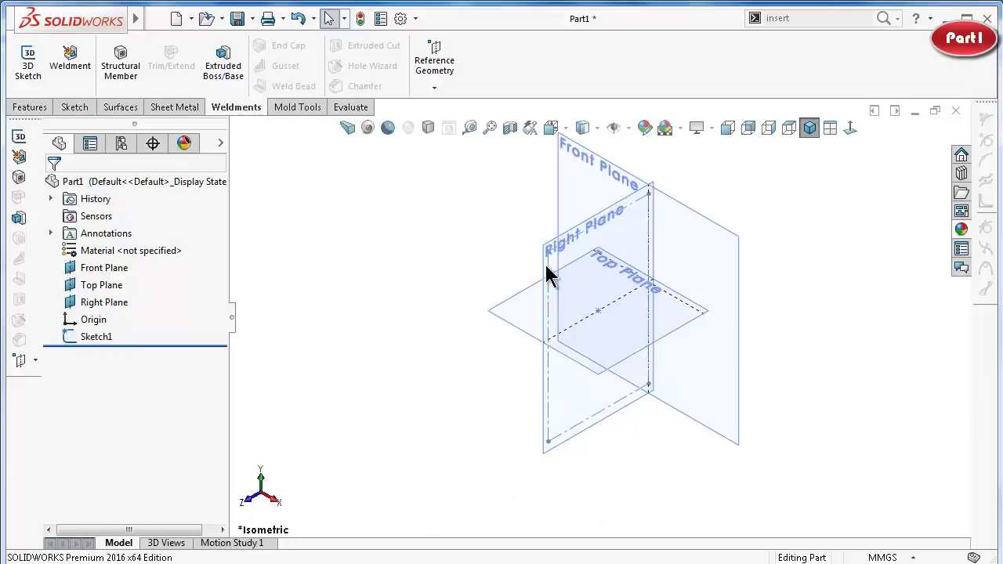
left_click(719, 229)
left_click(779, 188)
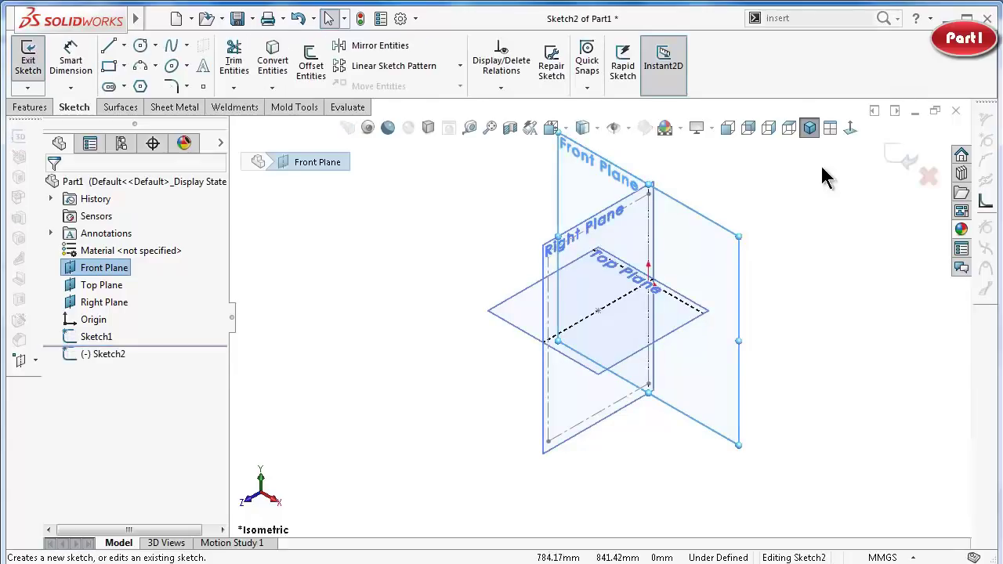
left_click(851, 131)
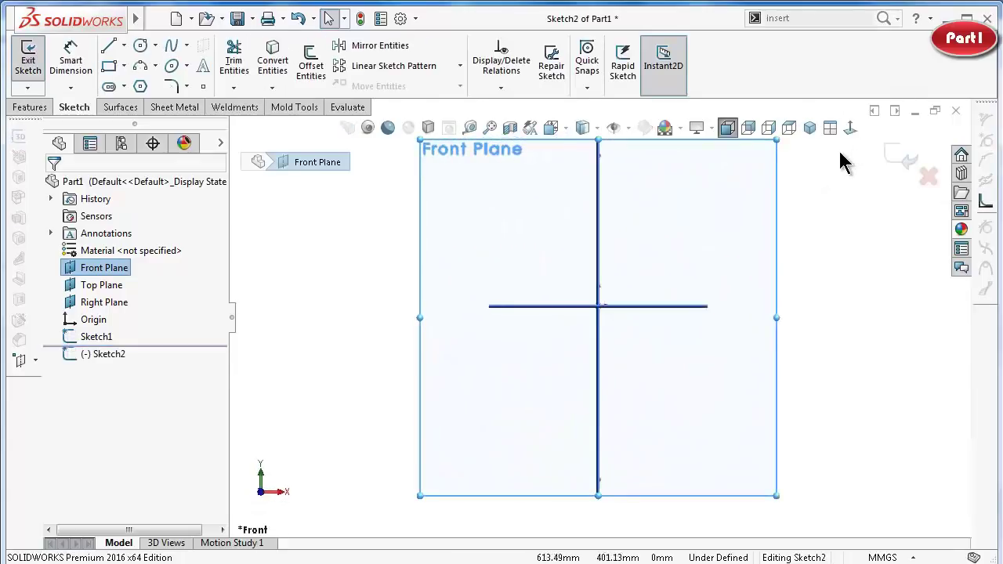
middle_click_drag(812, 201, 783, 242)
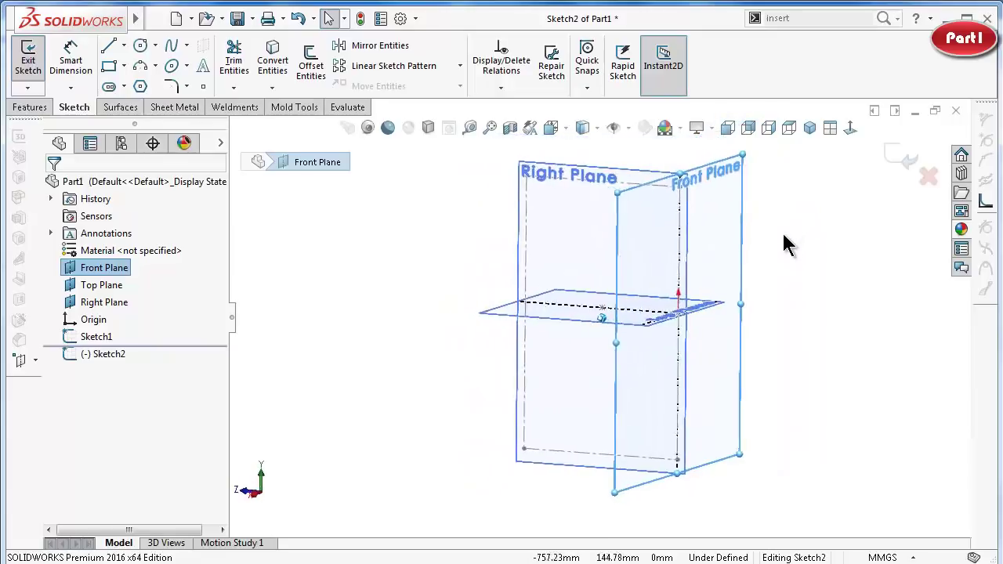
Hide the Top and Right planes, keep the Front Plane shown, and rotate toward it.
left_click(624, 177)
left_click(627, 128)
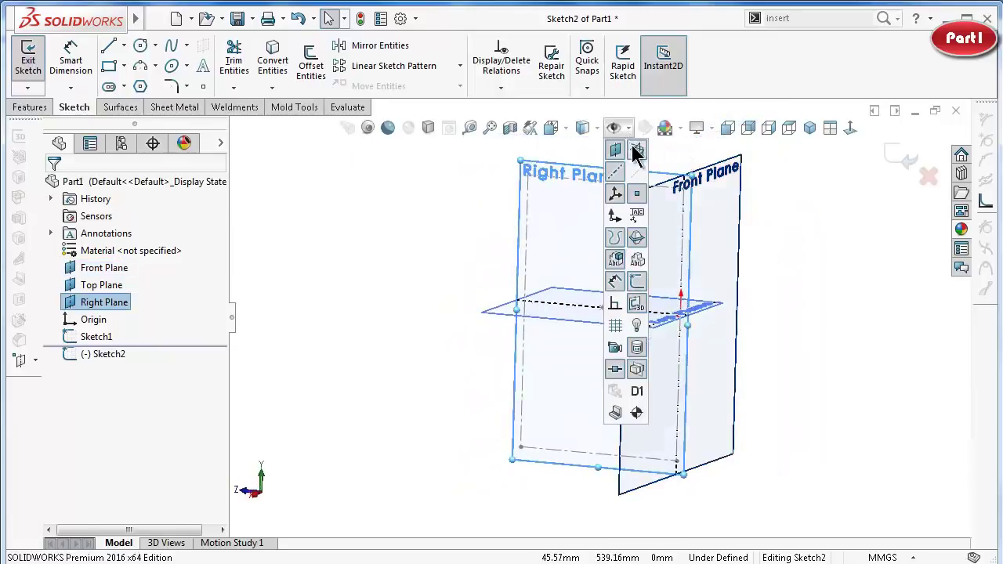
left_click(635, 154)
left_click(742, 185)
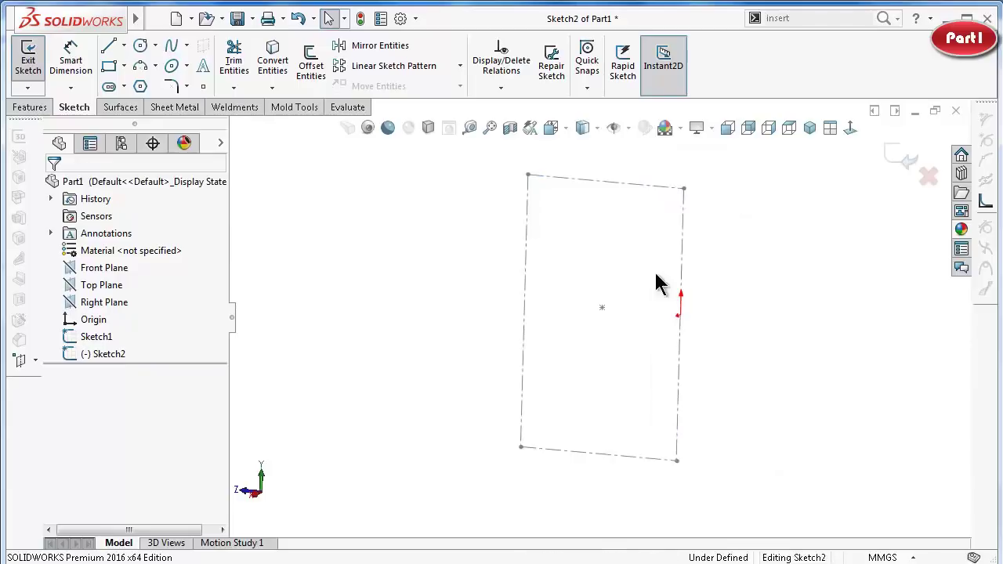
left_click(102, 270)
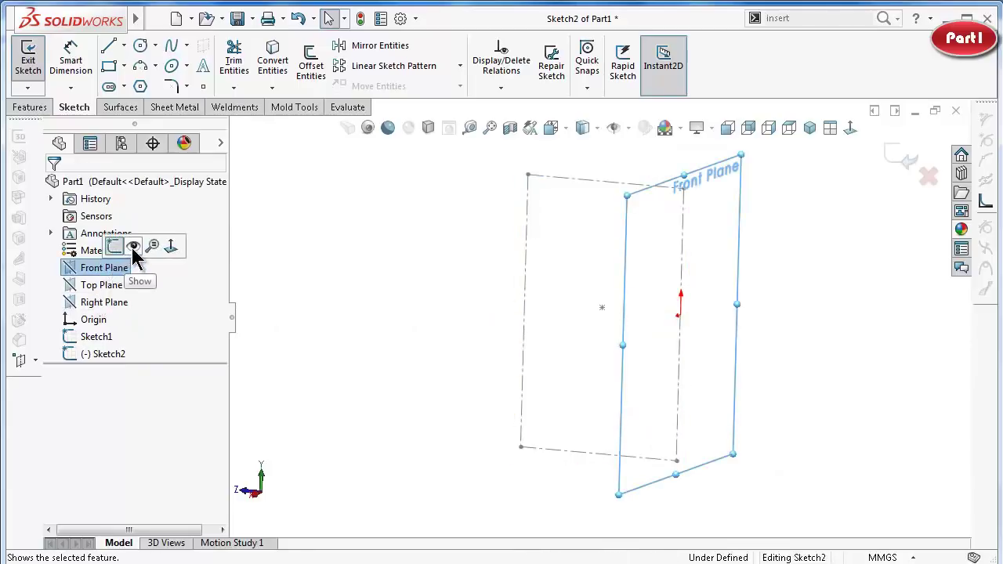
mouse_move(605, 339)
middle_mouse_down()
mouse_move(587, 346)
mouse_move(638, 397)
middle_mouse_up()
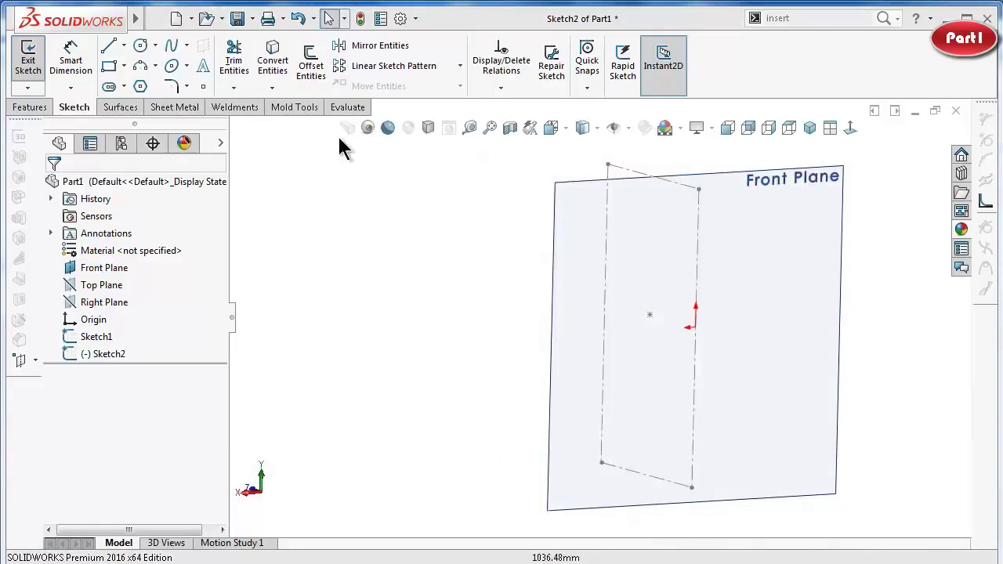
left_click(125, 65)
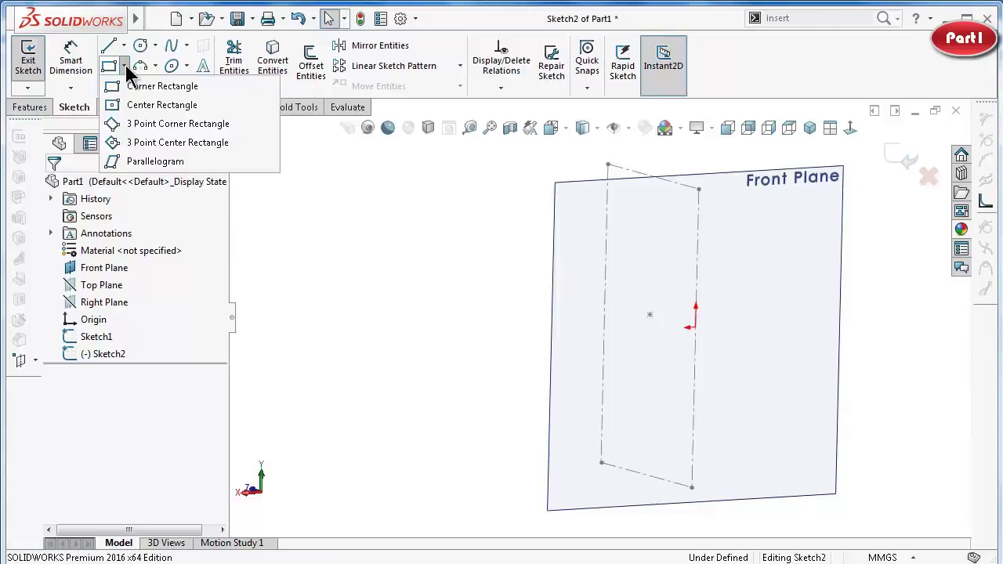
Draw a construction centre rectangle anchored at the origin on the Front Plane.
left_click(145, 105)
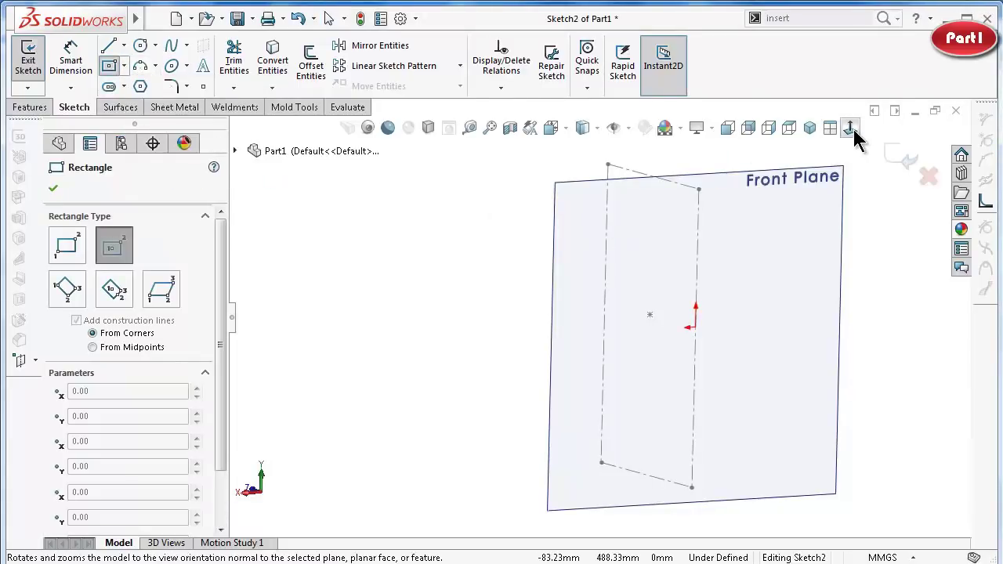
left_click(850, 127)
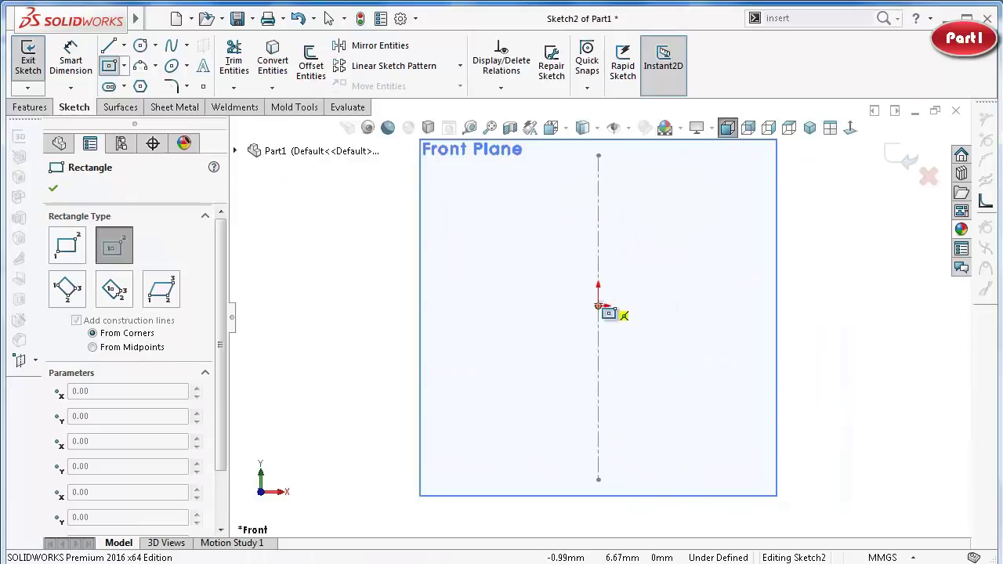
left_click(597, 305)
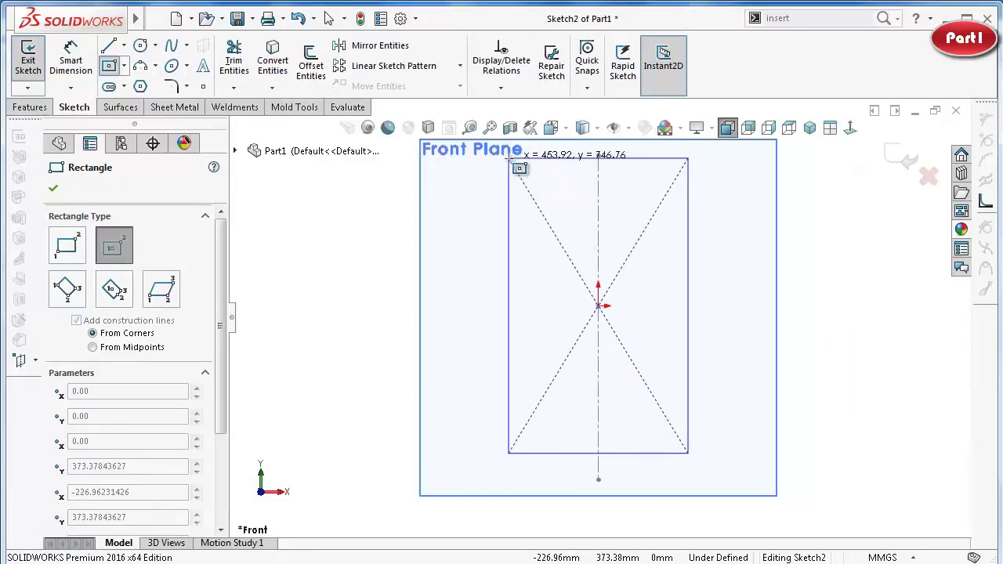
left_click(510, 158)
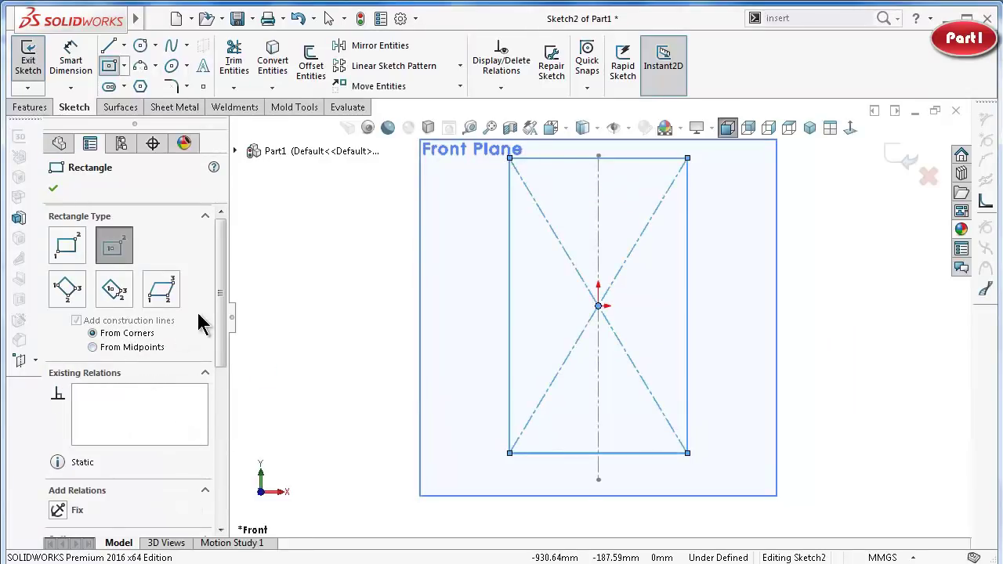
scroll(224, 321, "down", 3)
left_click(130, 437)
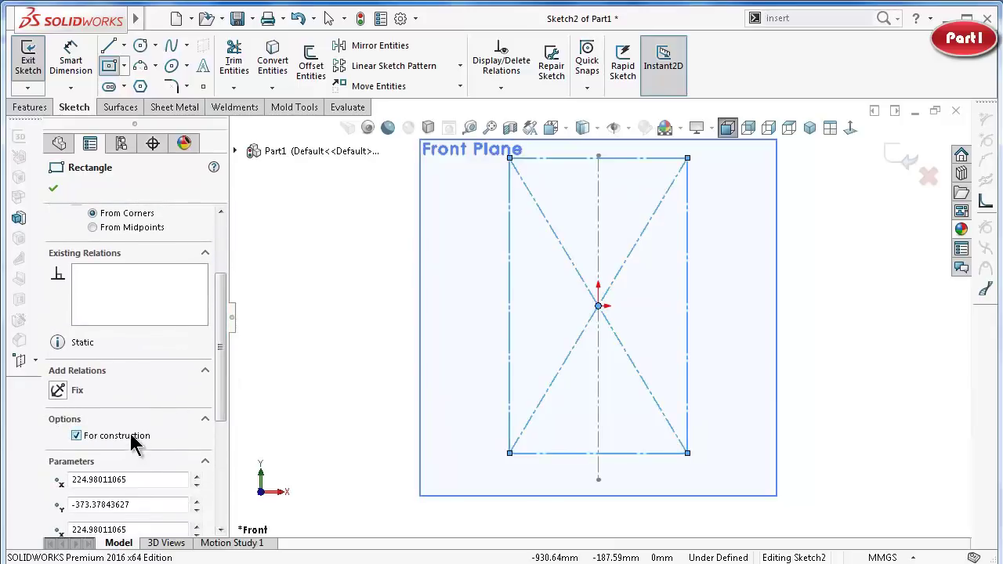
left_click(53, 188)
scroll(597, 345, "up", 2)
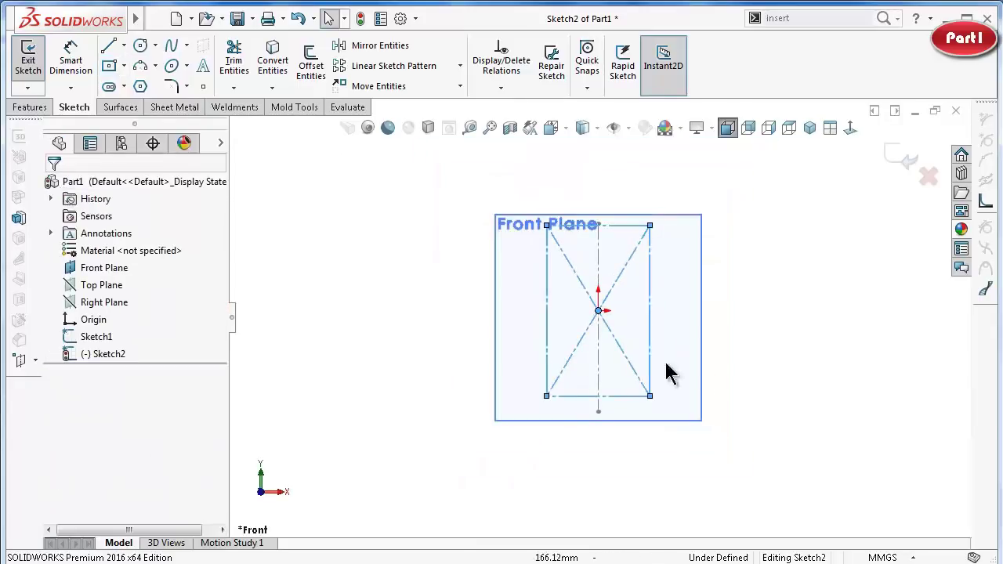
Dimension the rectangle's bottom edge 440 mm.
right_click_drag(832, 405, 758, 323)
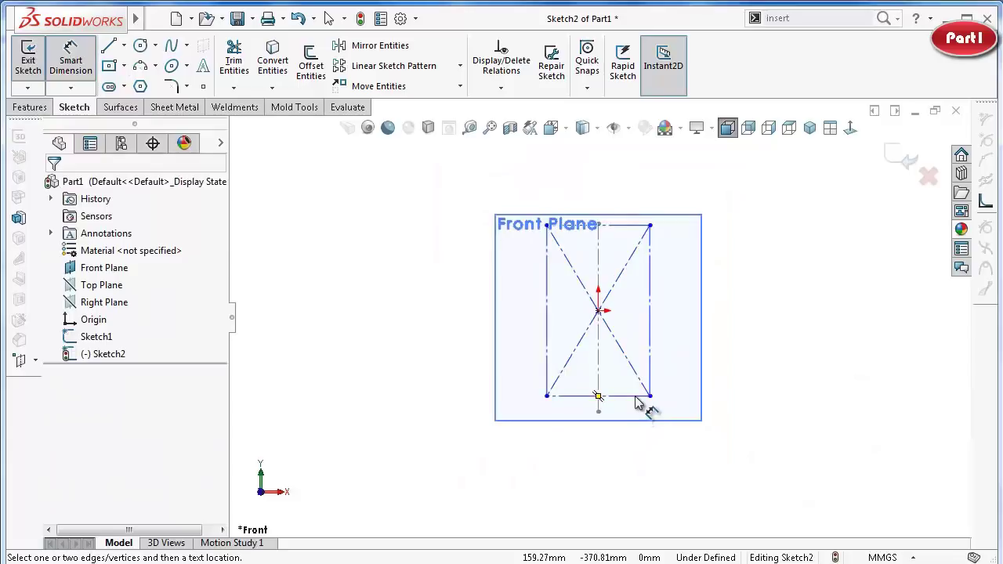
left_click(636, 398)
left_click(627, 447)
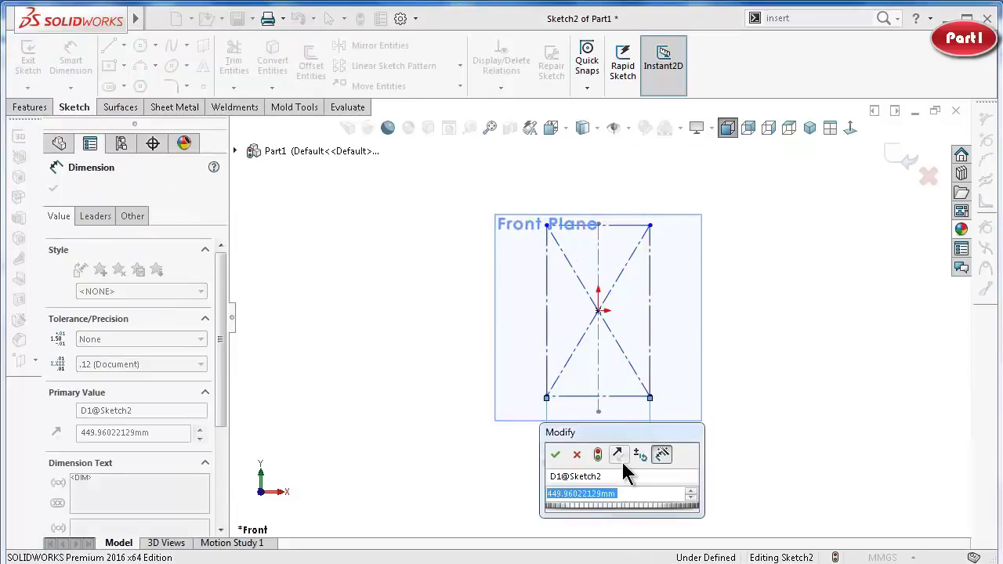
type("440.")
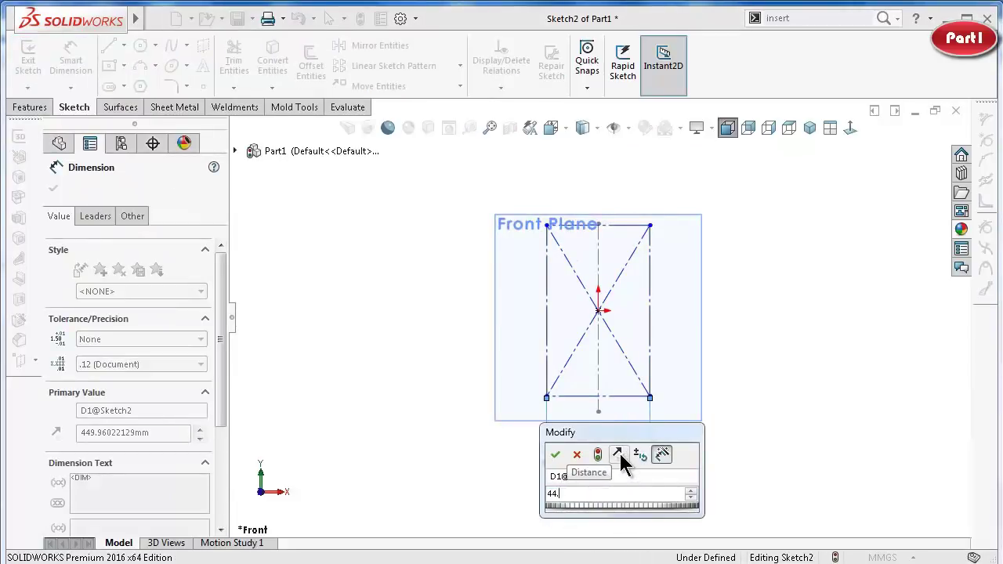
type("0")
key("Return")
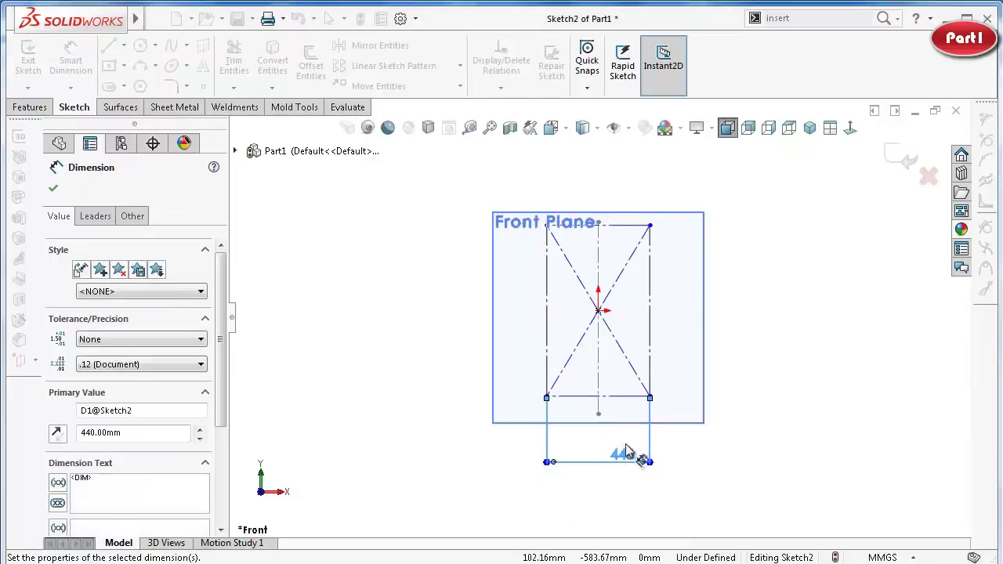
middle_click_drag(779, 384, 694, 434)
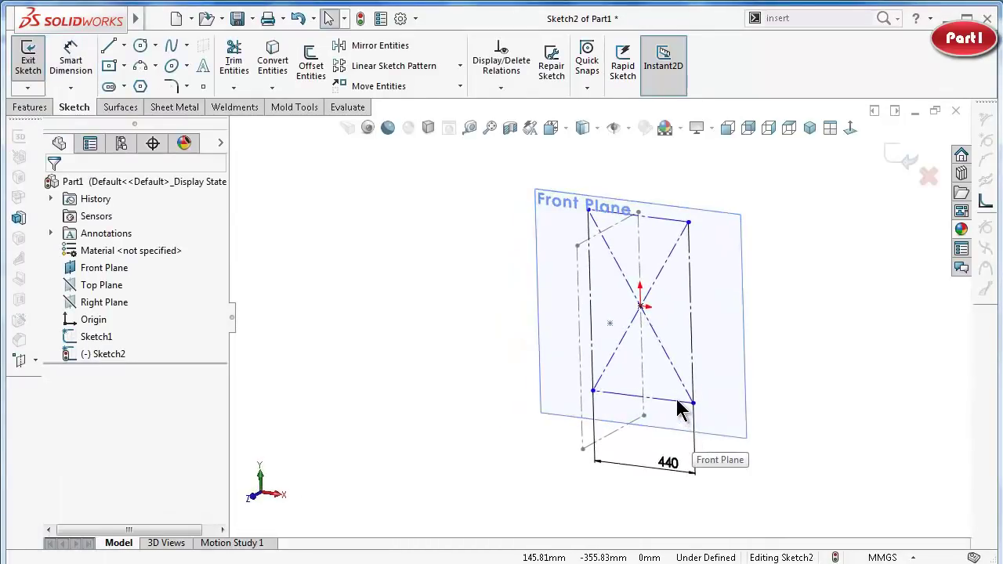
left_click(676, 400)
Make the Sketch1 end point coincident with the bottom construction line.
left_click(615, 432, "ctrl")
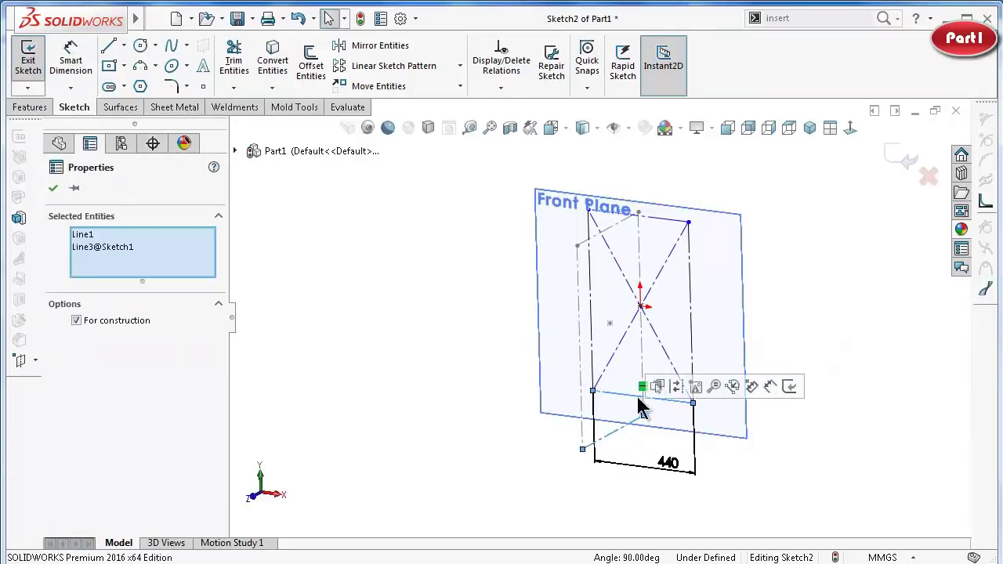
left_click(830, 434)
mouse_move(830, 433)
middle_mouse_down()
mouse_move(679, 410)
mouse_move(643, 384)
middle_mouse_up()
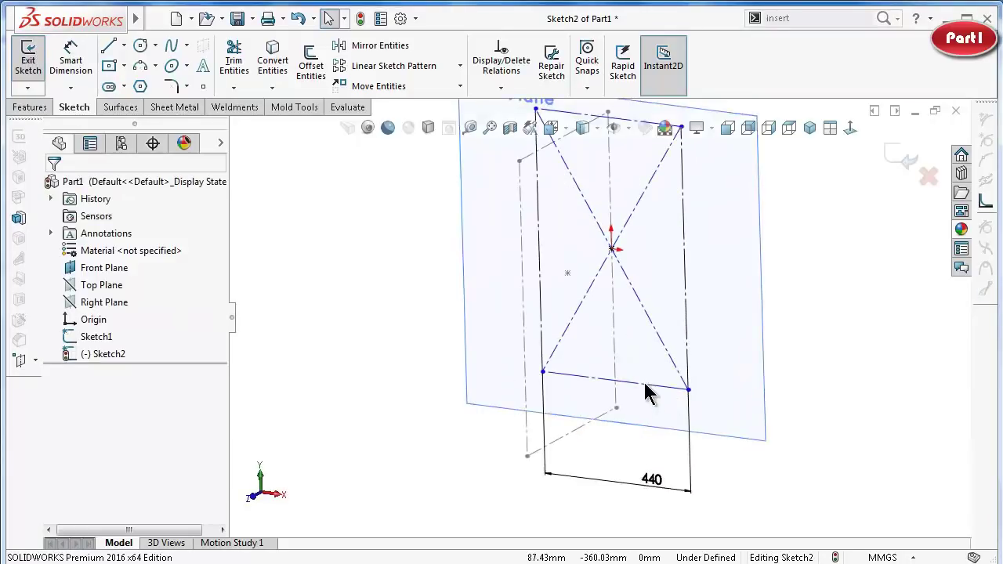
left_click(643, 384)
left_click(616, 408, "ctrl")
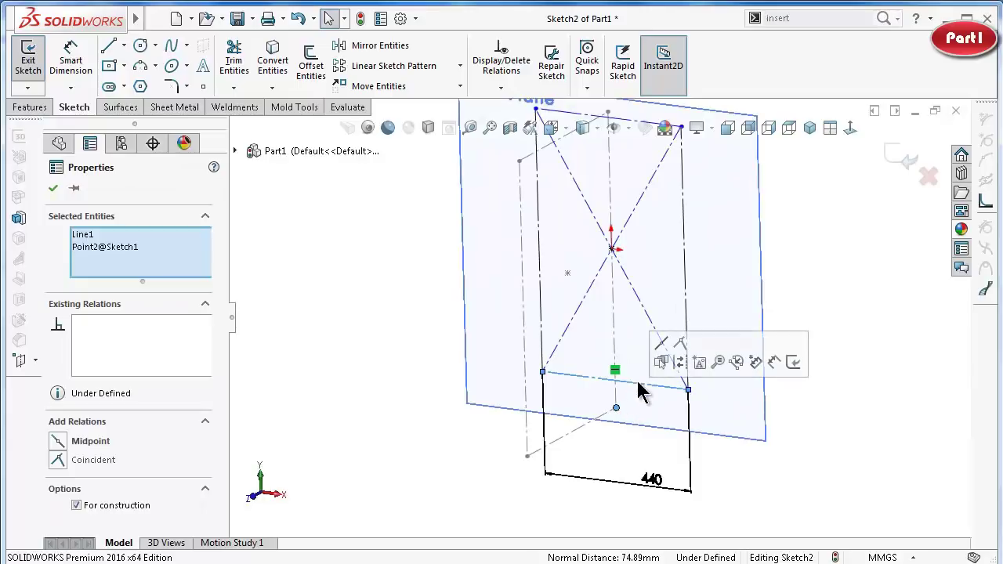
left_click(680, 347)
left_click(871, 405)
Return to a face-on Front view of Sketch2.
scroll(629, 206, "up", 3)
scroll(621, 223, "down", 5)
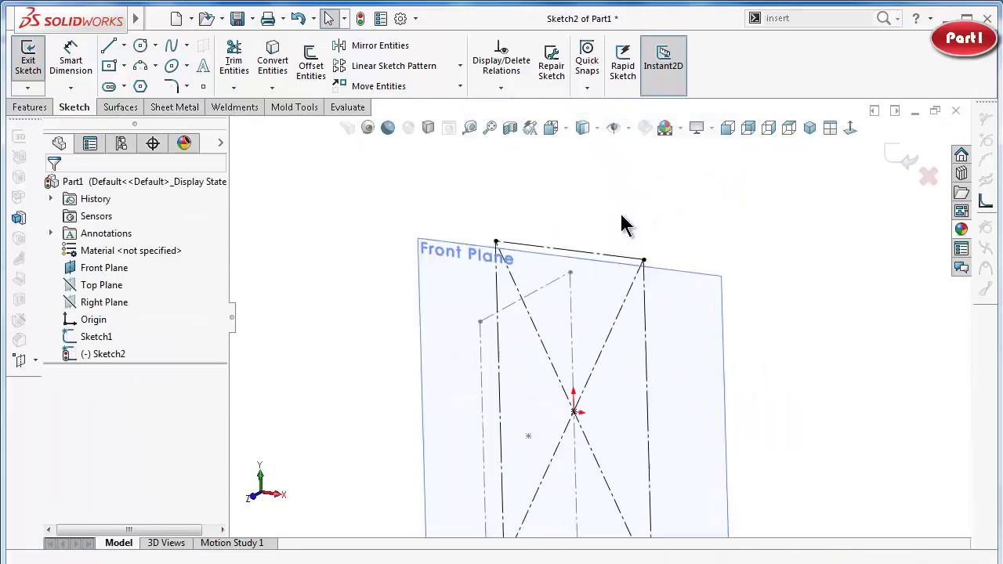
middle_click_drag(614, 287, 614, 233)
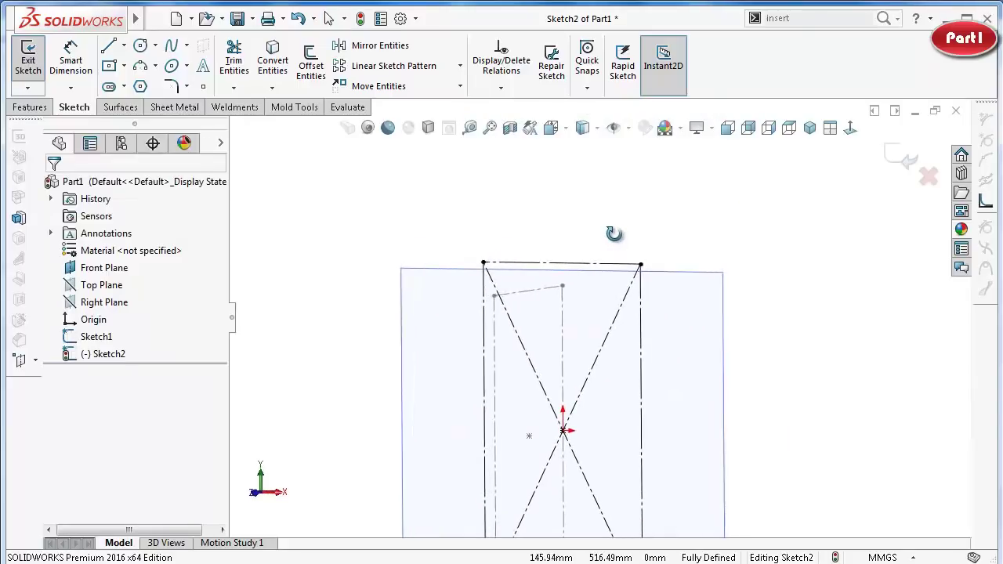
middle_click_drag(637, 336, 627, 329)
key("ctrl+1")
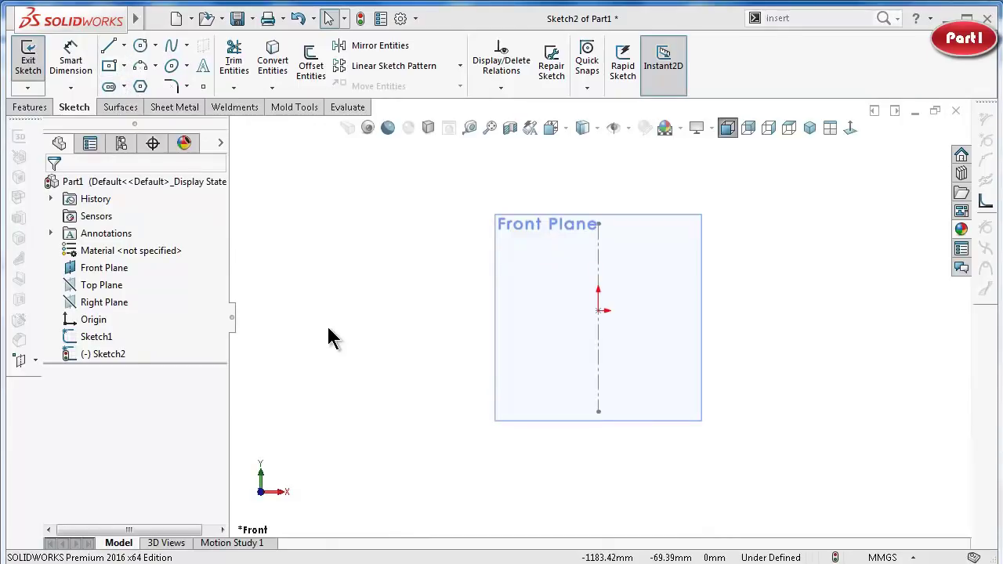
Draw a new construction centre rectangle centred on the origin.
left_click(109, 68)
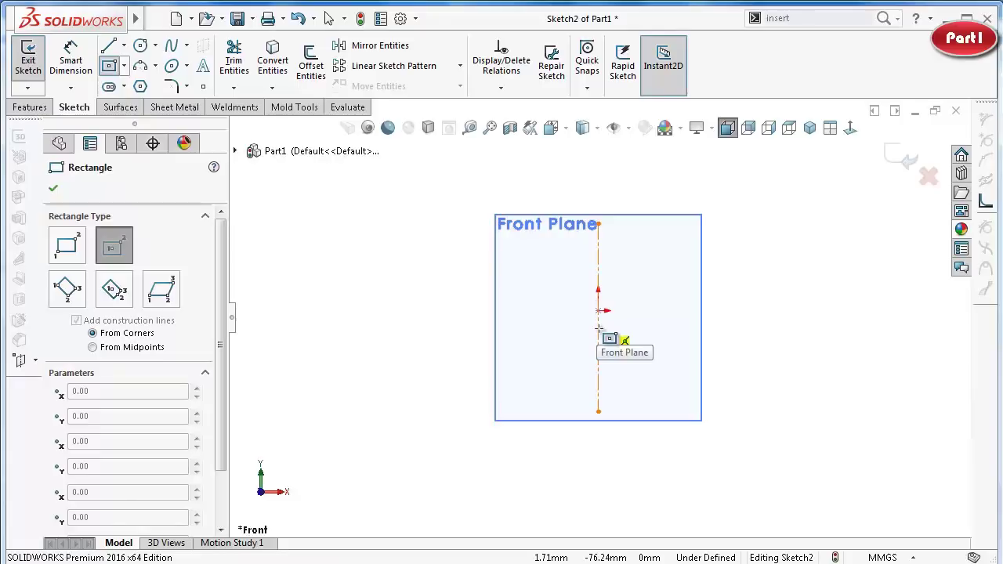
left_click(599, 329)
left_click(642, 223)
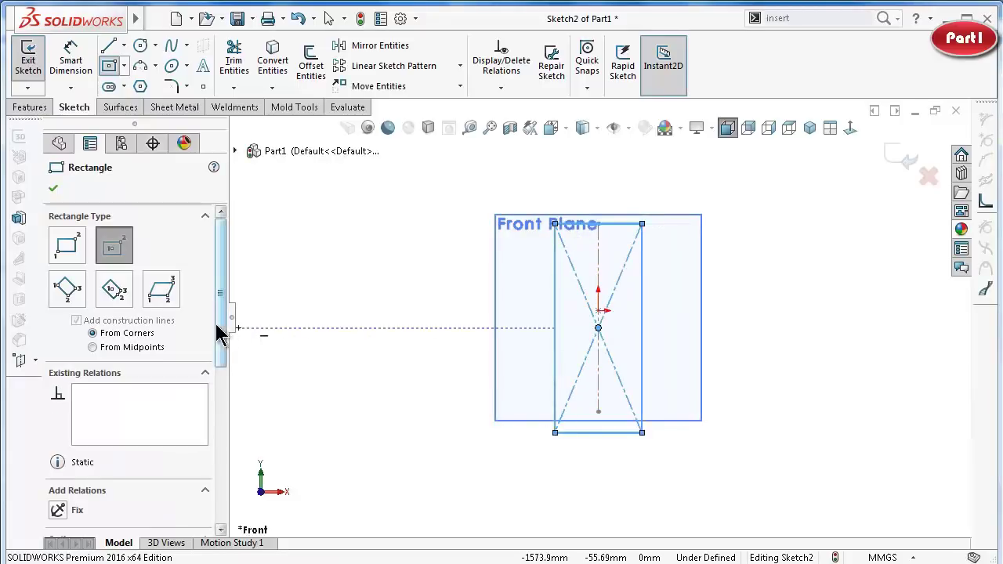
left_click_drag(220, 333, 224, 380)
left_click(137, 443)
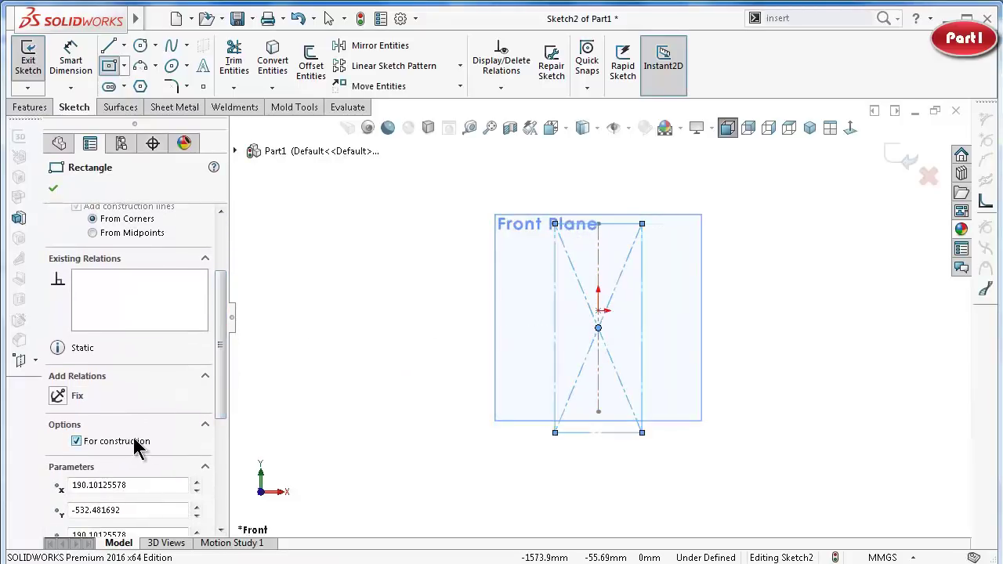
left_click(53, 188)
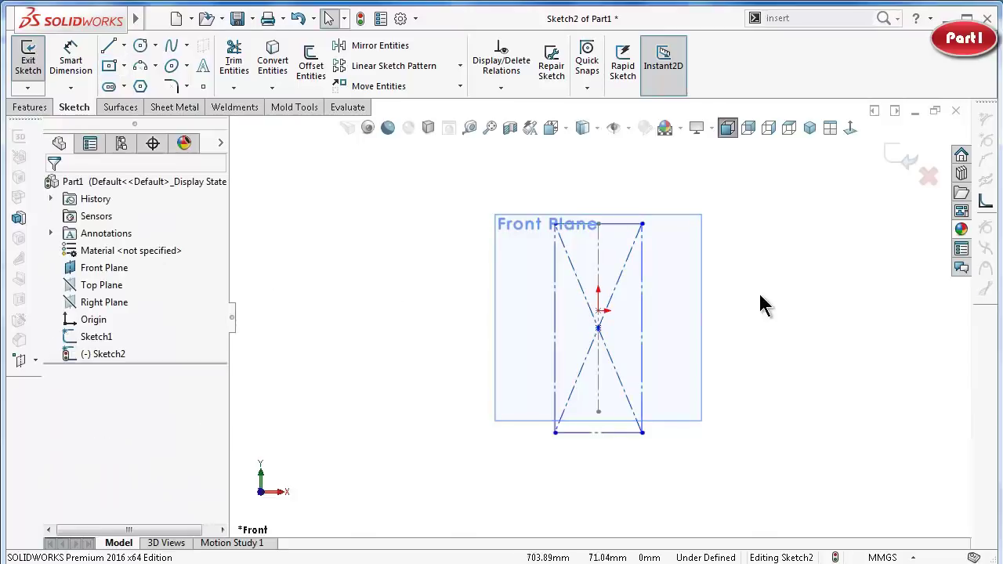
mouse_move(759, 296)
middle_mouse_down()
mouse_move(700, 329)
mouse_move(658, 222)
mouse_move(665, 261)
mouse_move(643, 261)
middle_mouse_up()
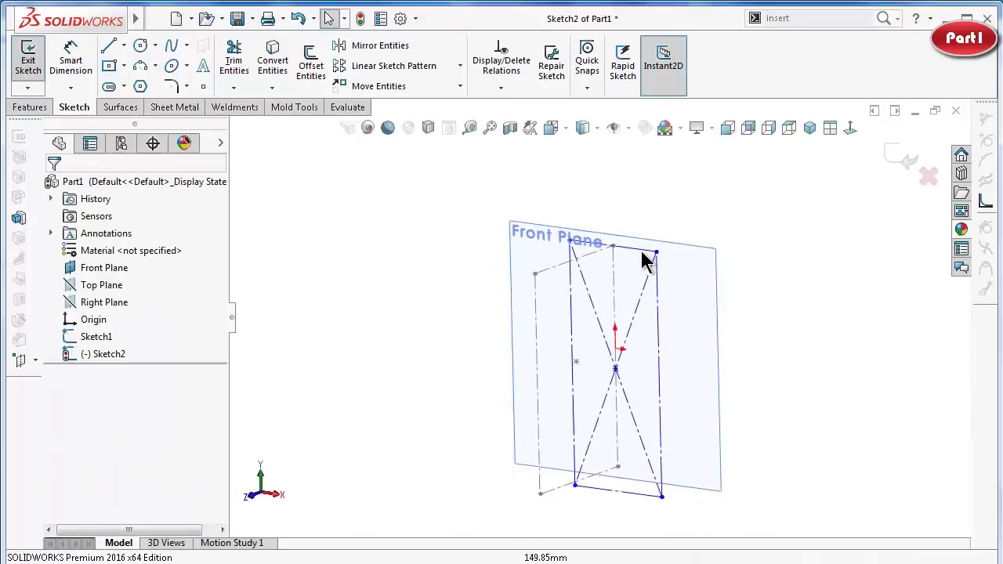
Dimension the rectangle's top edge 440 mm.
key("d")
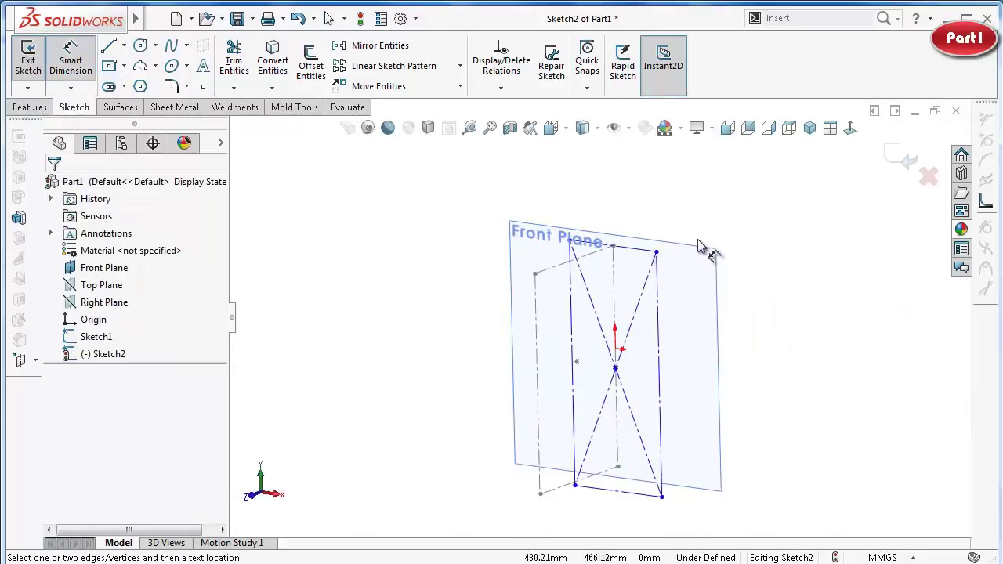
left_click(643, 259)
left_click(635, 201)
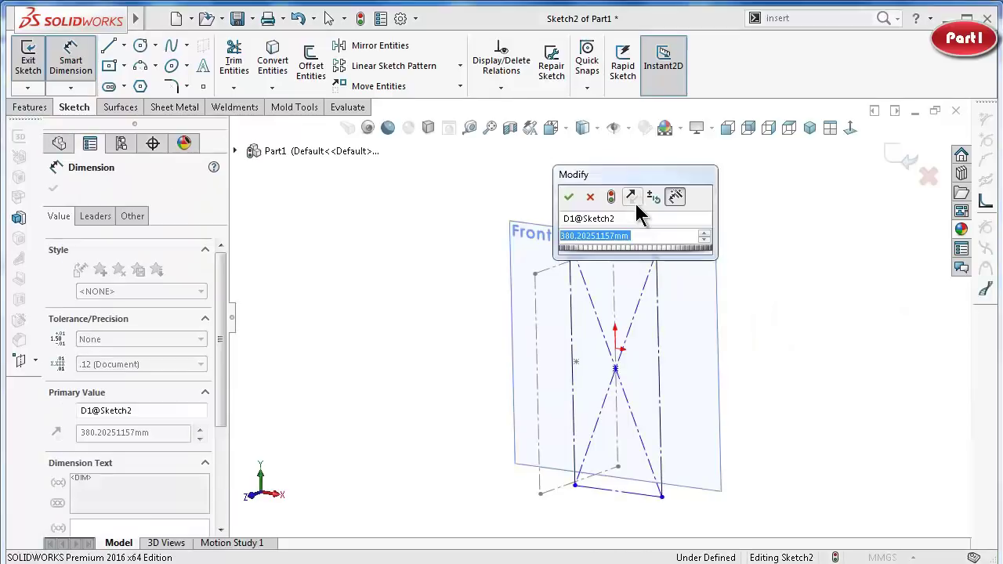
type("440")
key("Return")
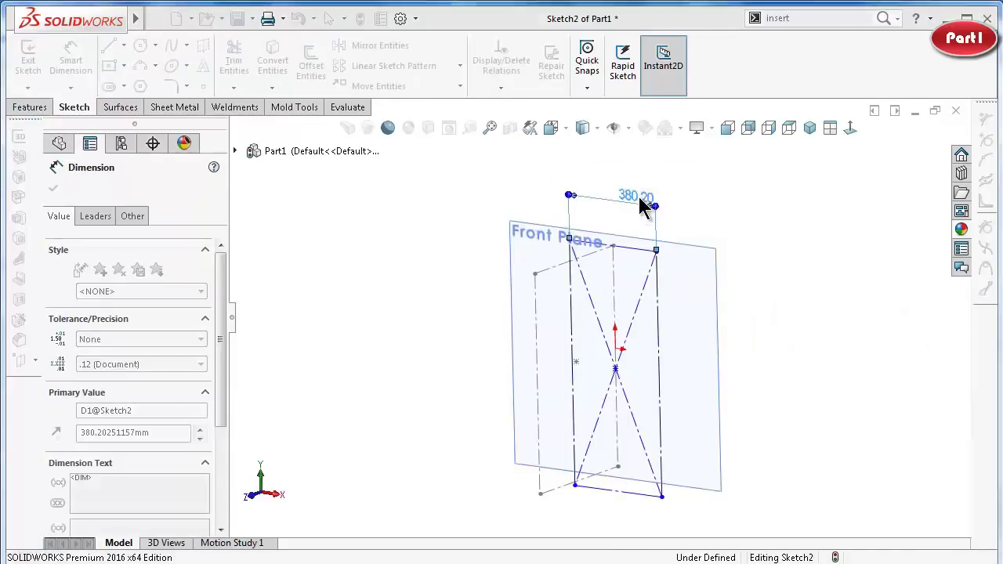
key("Escape")
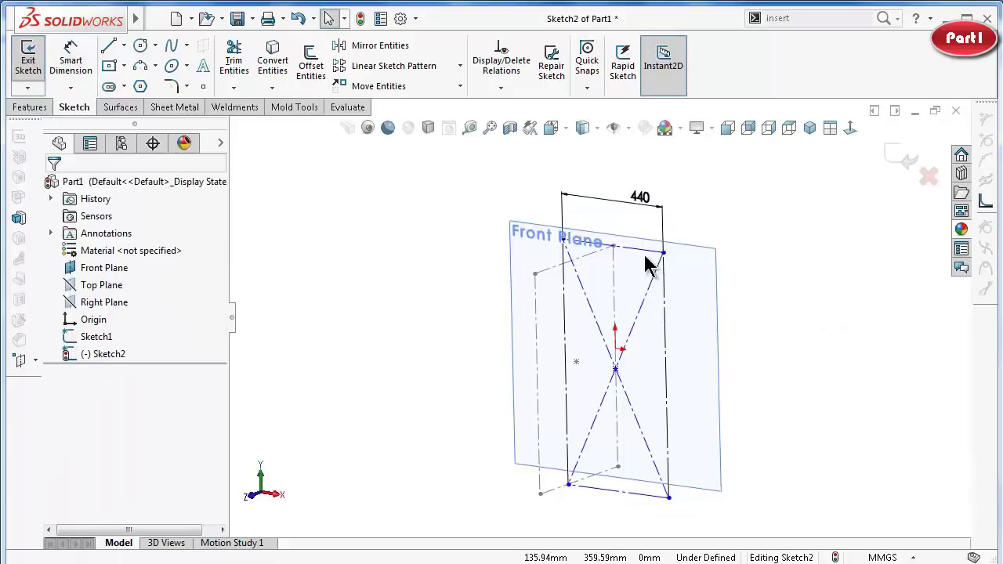
left_click(645, 251)
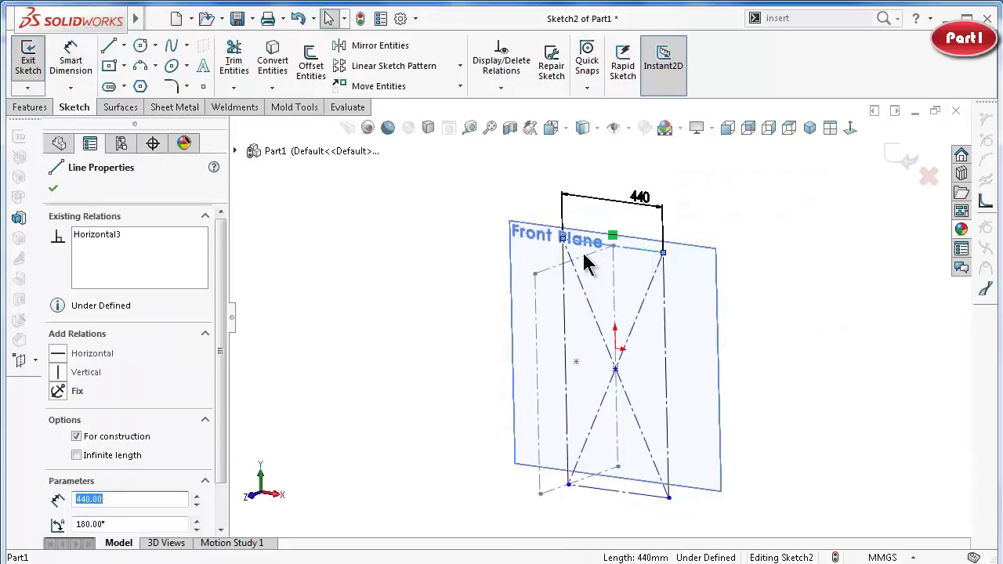
Make a Sketch1 point coincident with the rectangle's top construction line.
scroll(616, 239, "down", 5)
scroll(629, 286, "down", 2)
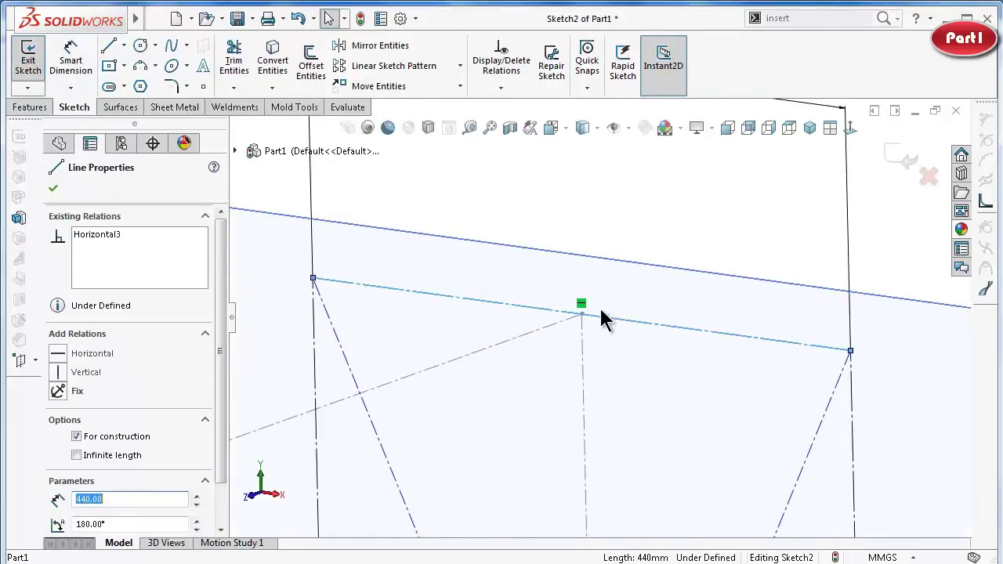
left_click_drag(679, 329, 675, 287)
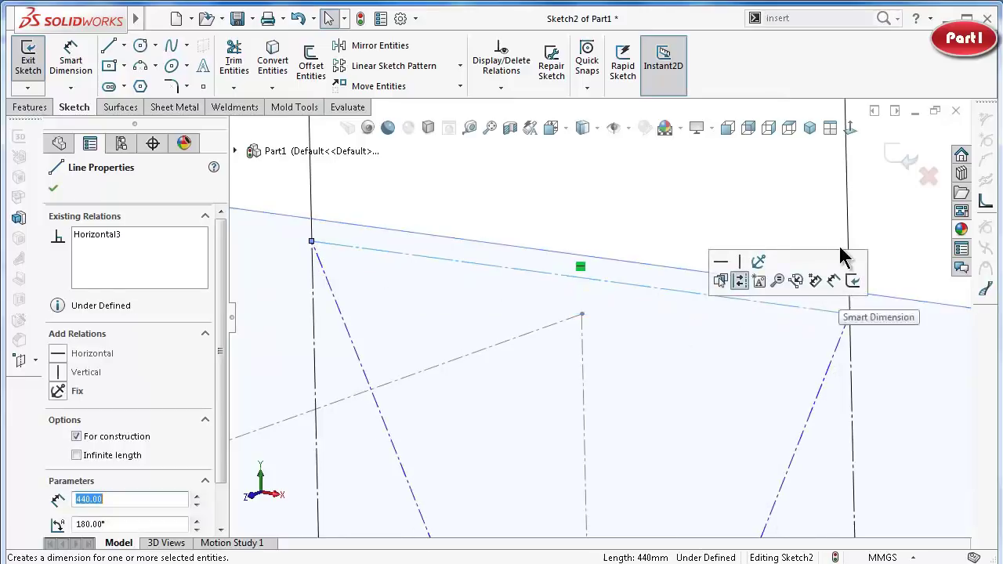
left_click(658, 274)
left_click(582, 316)
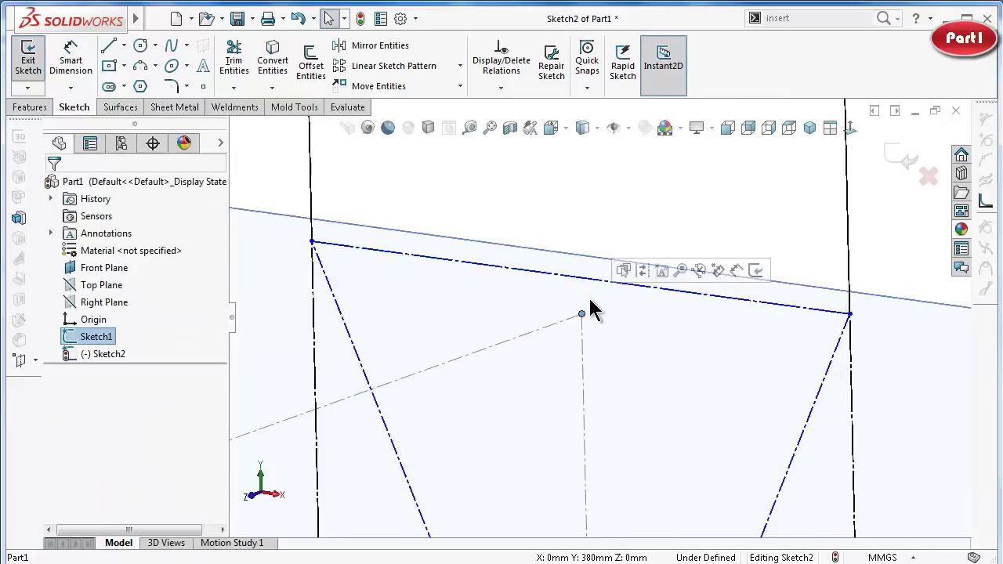
left_click(595, 283, "ctrl")
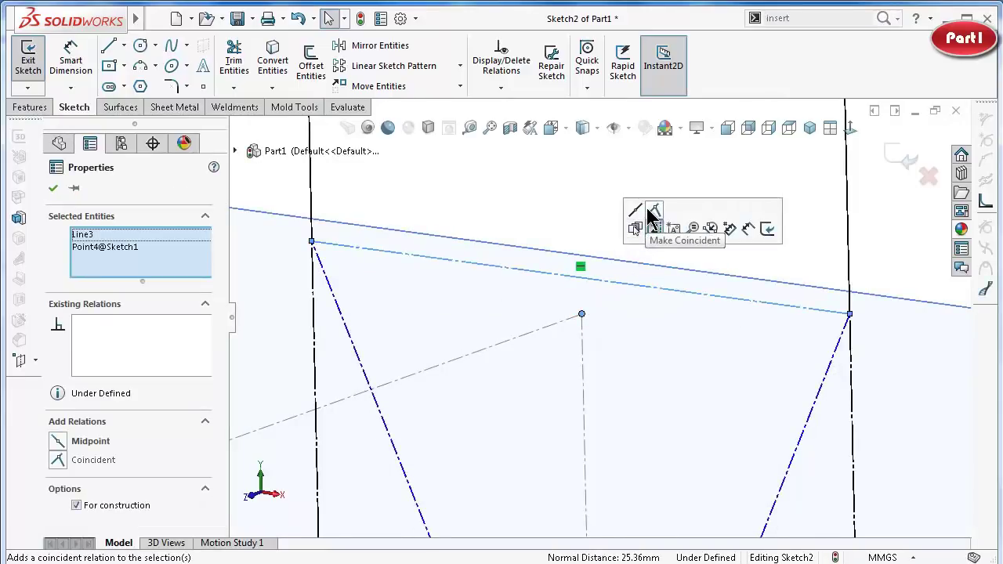
left_click(654, 210)
left_click(564, 213)
Make Sketch1's lower point coincident with the bottom line, fully defining Sketch2.
middle_click_drag(601, 358, 599, 535)
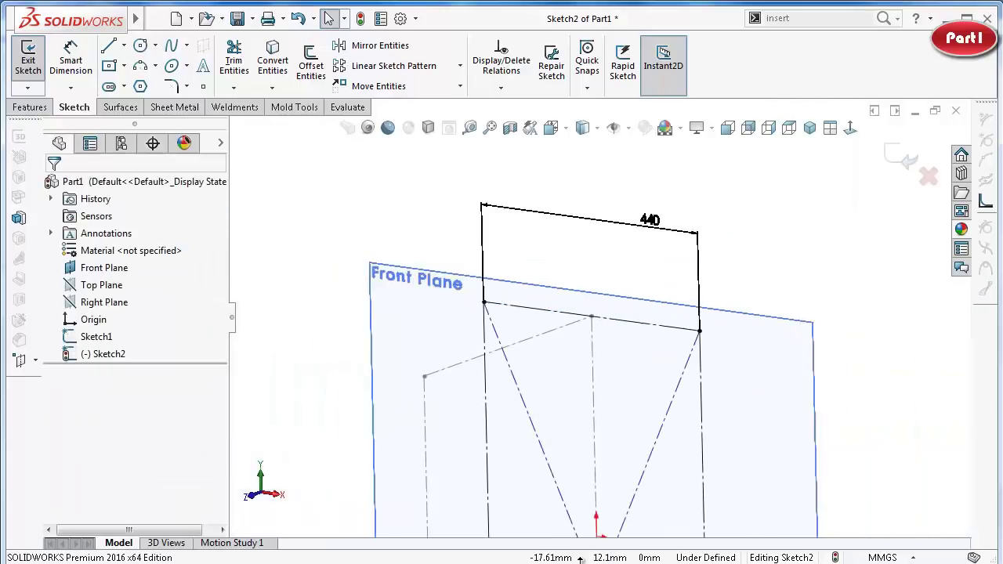
scroll(685, 435, "up", 3)
scroll(627, 458, "up", 2)
scroll(593, 455, "down", 2)
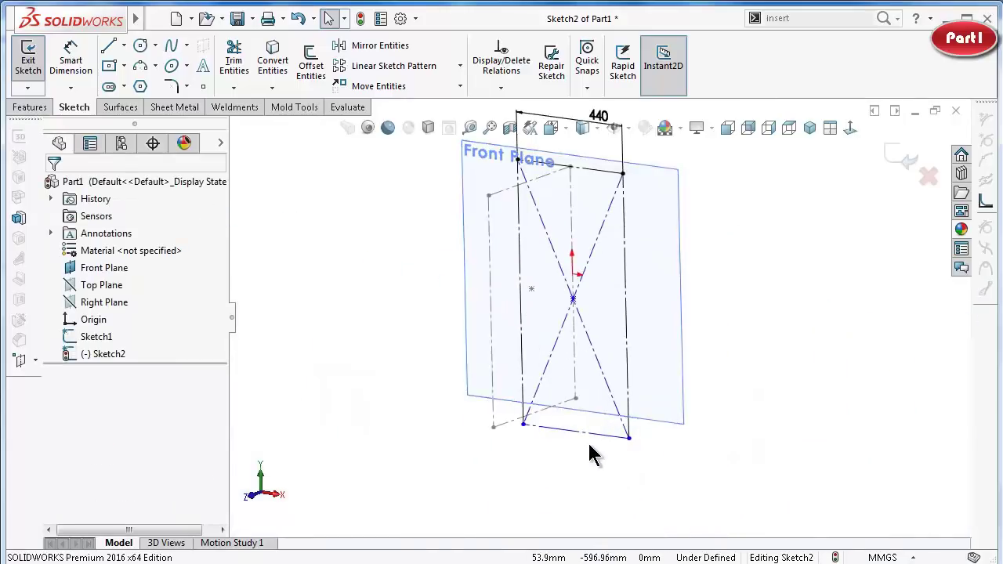
left_click(587, 433)
scroll(587, 427, "down", 3)
scroll(579, 392, "down", 2)
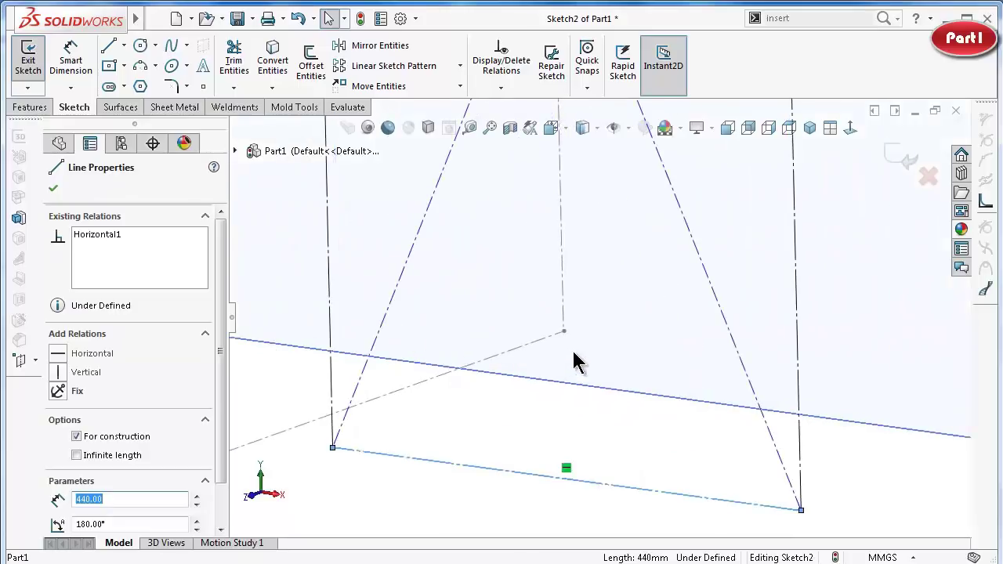
left_click(564, 333, "ctrl")
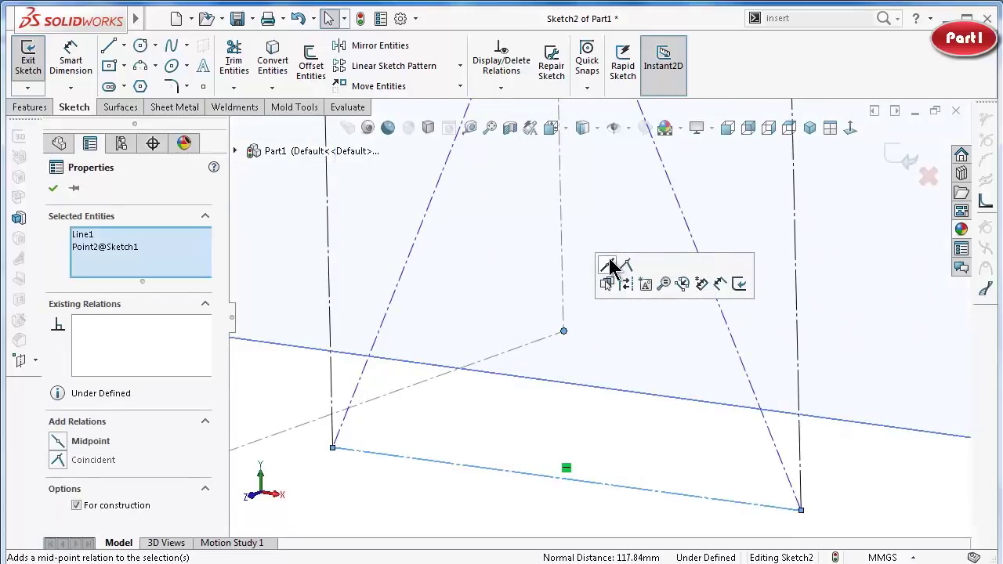
left_click(625, 268)
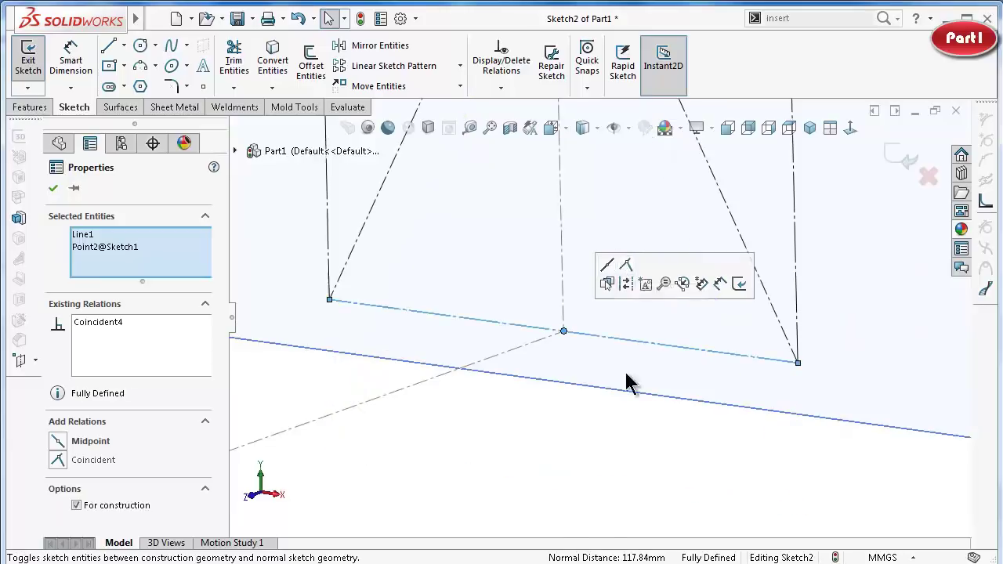
left_click(570, 462)
scroll(578, 427, "up", 2)
mouse_move(577, 422)
middle_mouse_down()
mouse_move(625, 274)
mouse_move(697, 227)
middle_mouse_up()
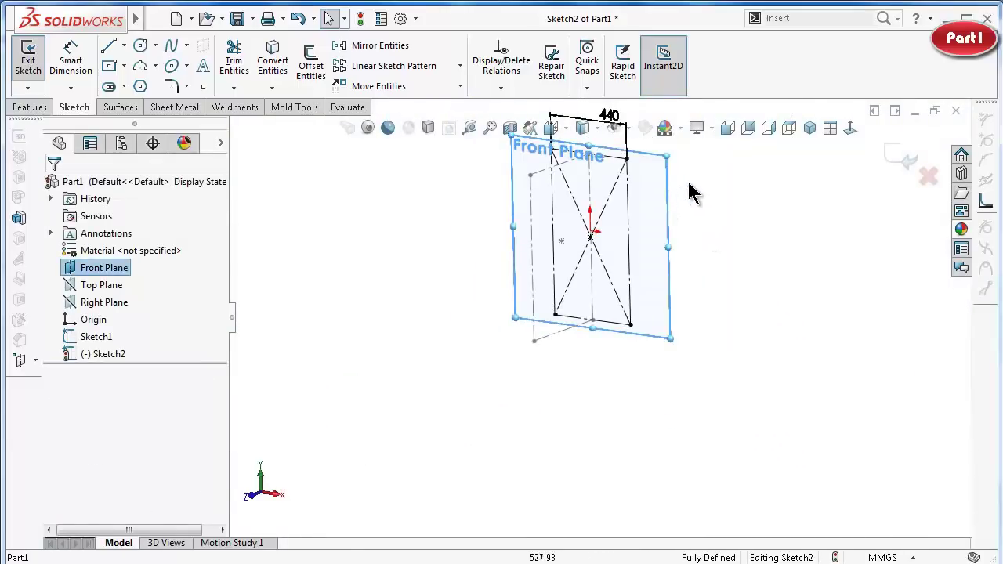
Hide the Front Plane and delete the top-left to bottom-right diagonal.
left_click(108, 267)
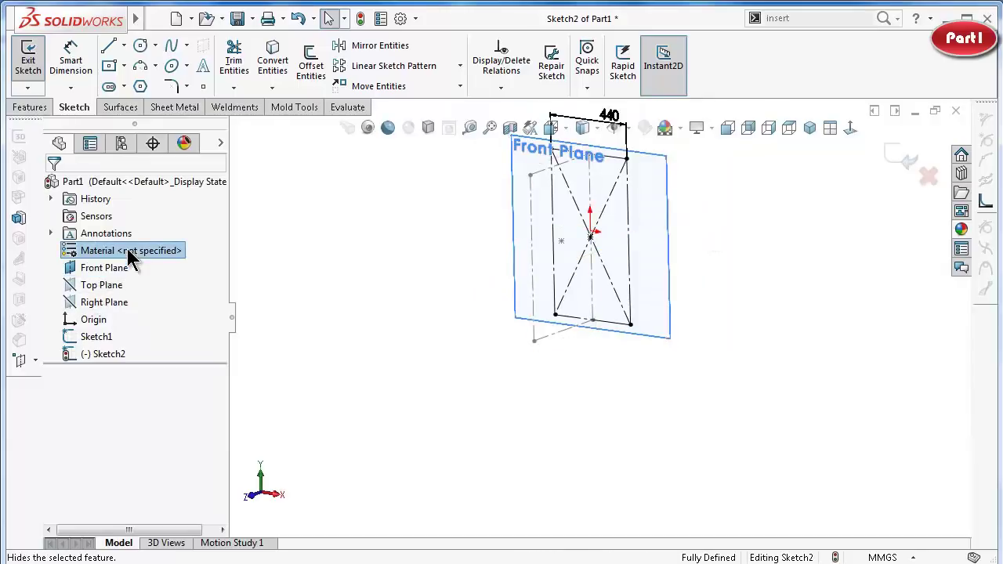
left_click(128, 246)
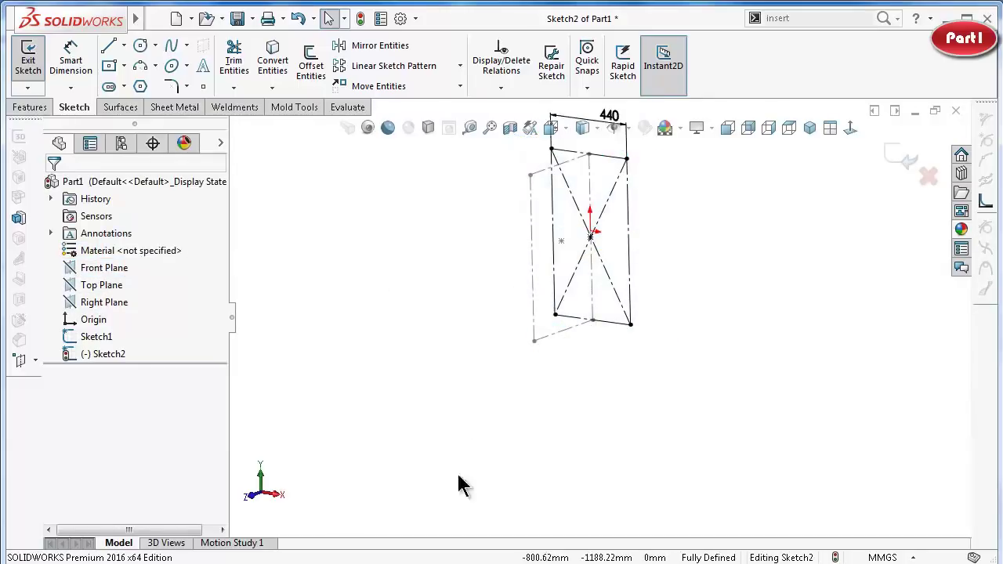
middle_click_drag(778, 267, 707, 289, "ctrl")
key("ctrl+8")
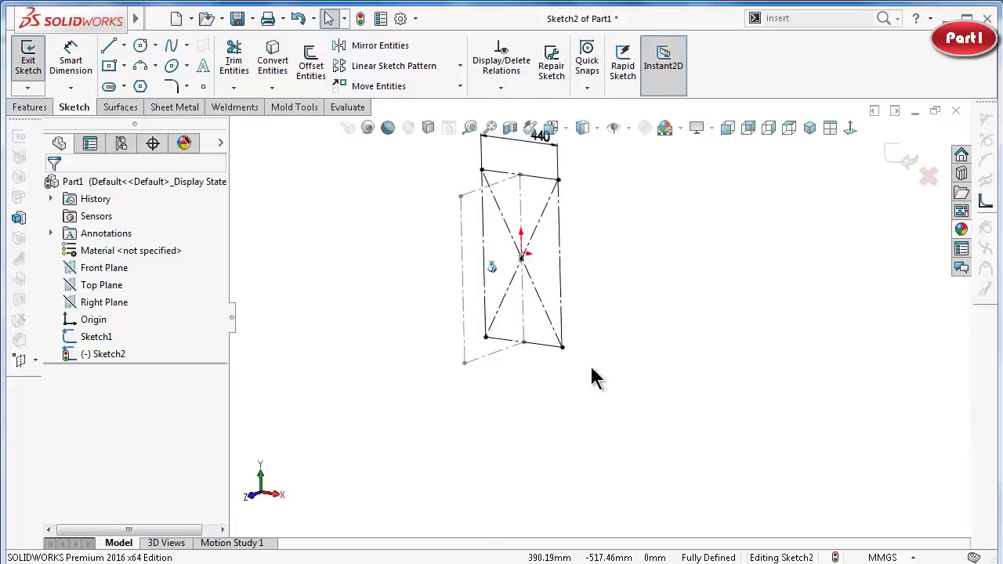
middle_click_drag(687, 413, 681, 421)
left_click(617, 351)
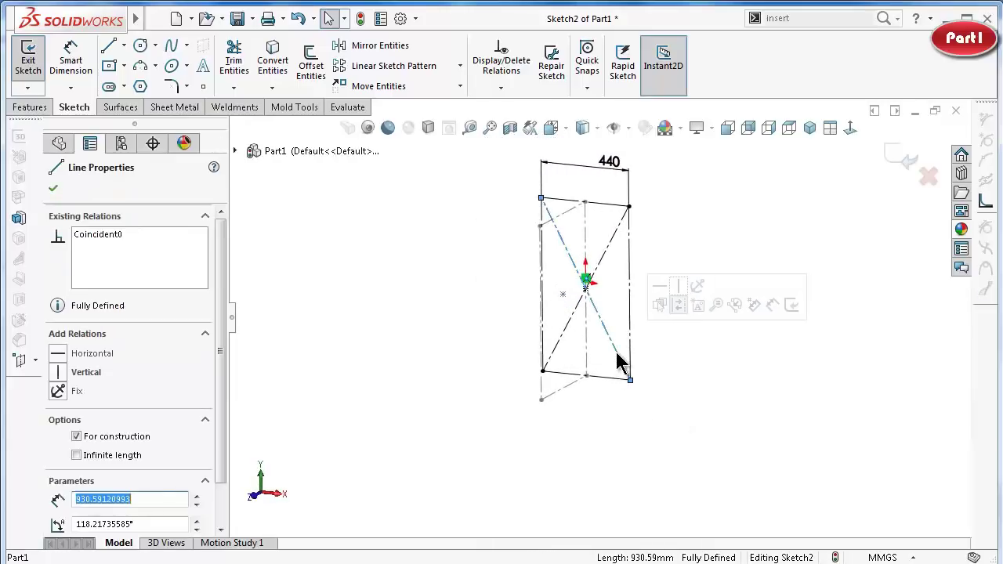
key("Delete")
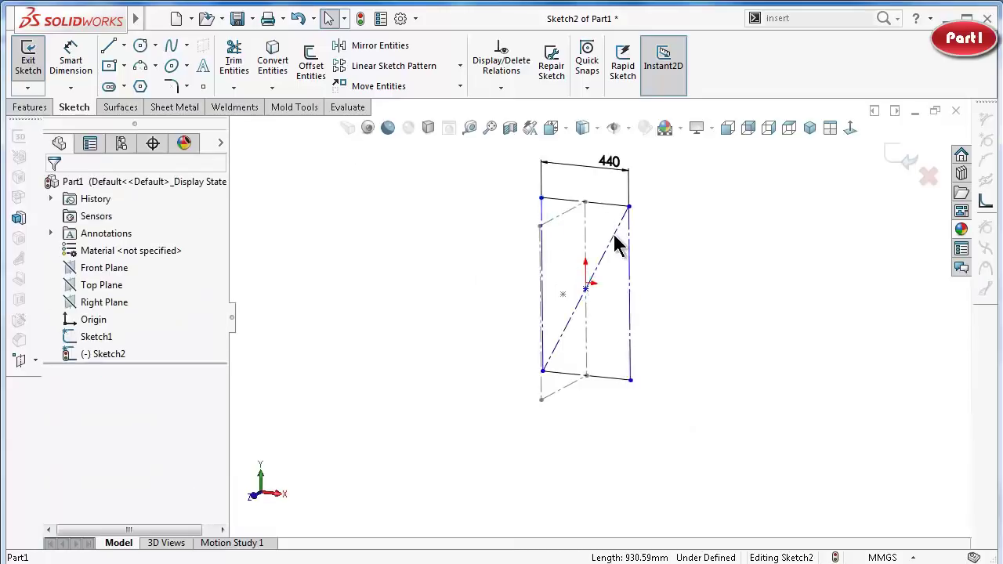
Fix the Sketch1 point at the top construction line's midpoint.
scroll(614, 243, "down", 3)
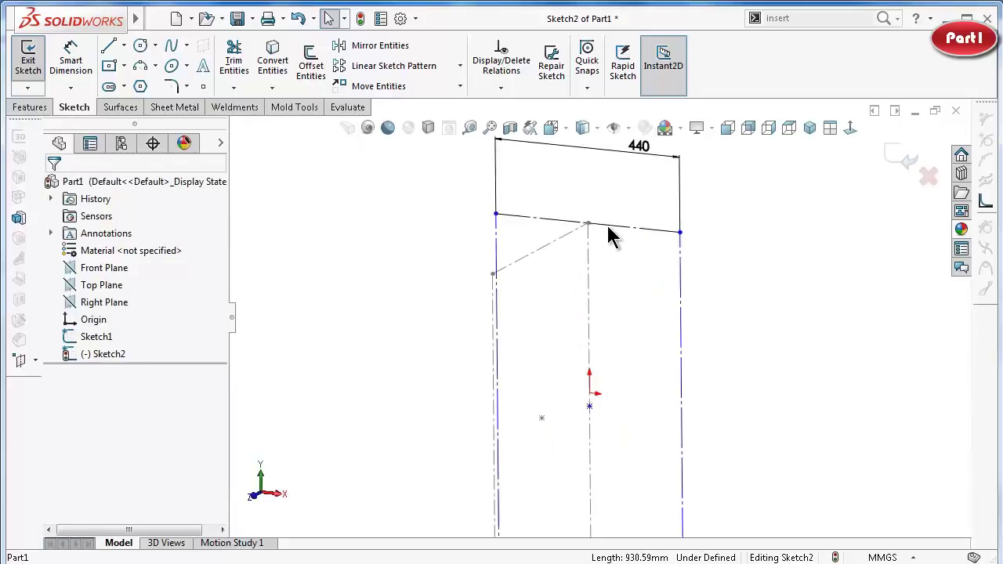
left_click(608, 228)
scroll(608, 228, "down", 3)
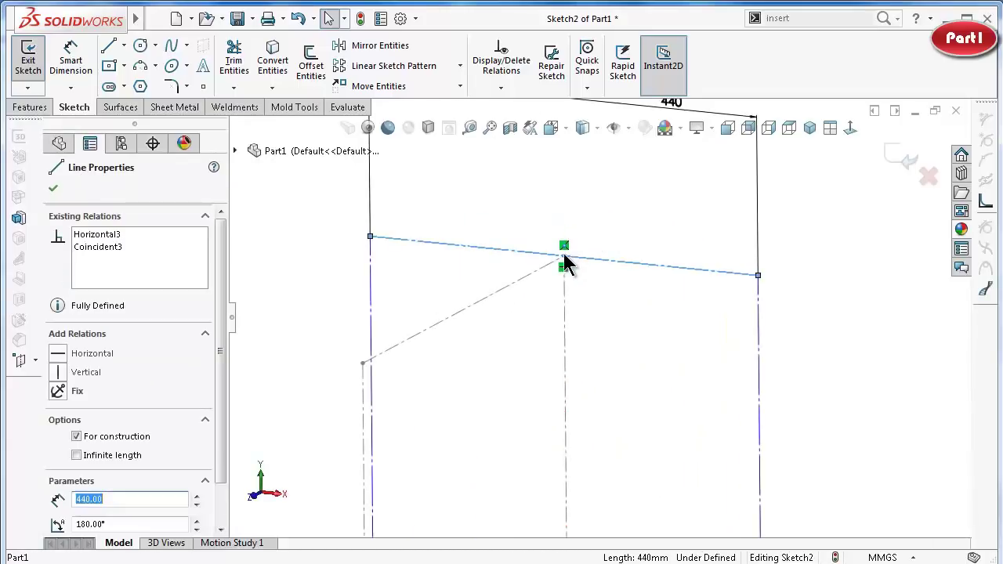
left_click(560, 262)
left_click(572, 258)
left_click(563, 256, "ctrl")
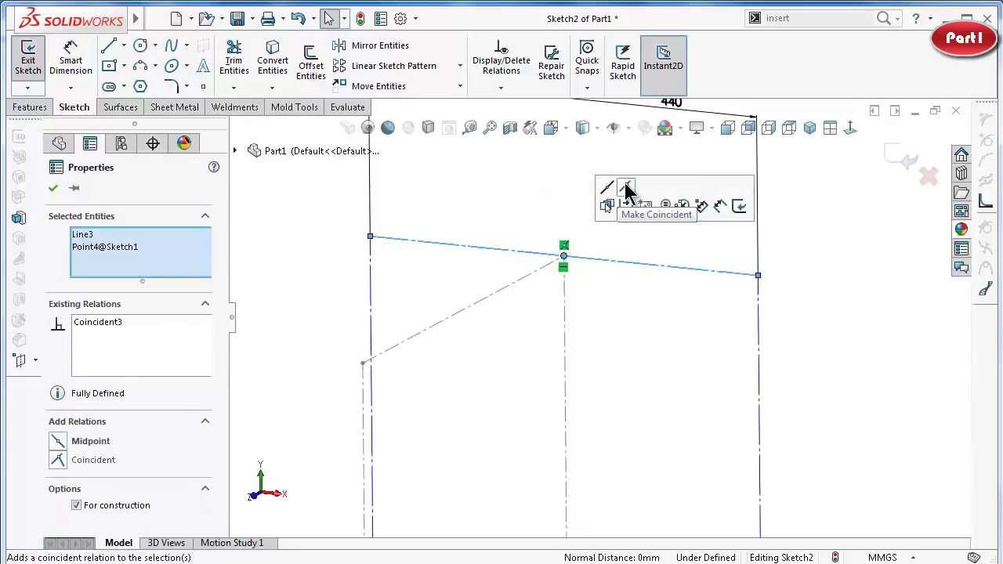
left_click(610, 190)
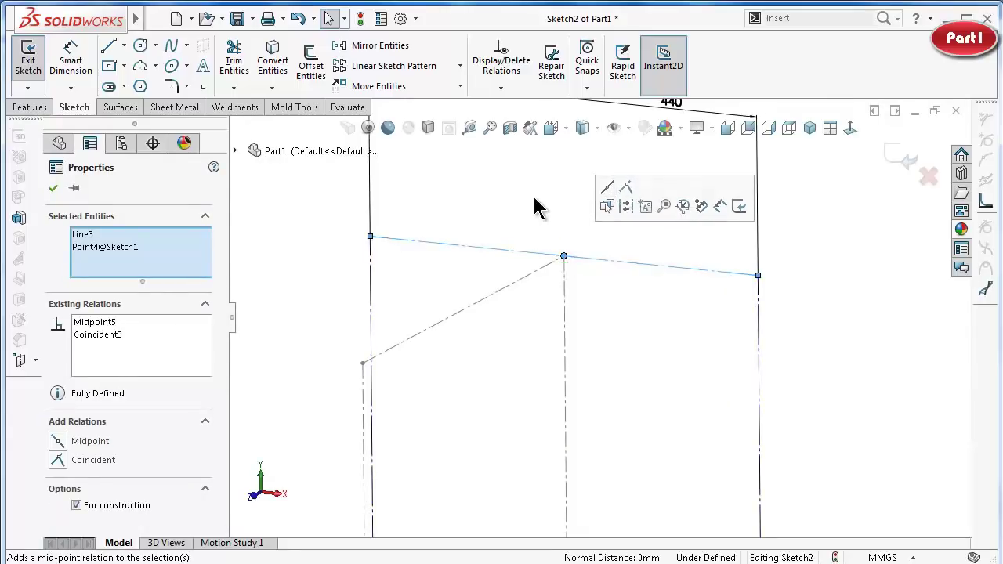
left_click(533, 194)
Make the sketch point below the origin horizontal with the Sketch1 point.
scroll(556, 456, "up", 2)
scroll(578, 491, "up", 2)
scroll(576, 491, "down", 1)
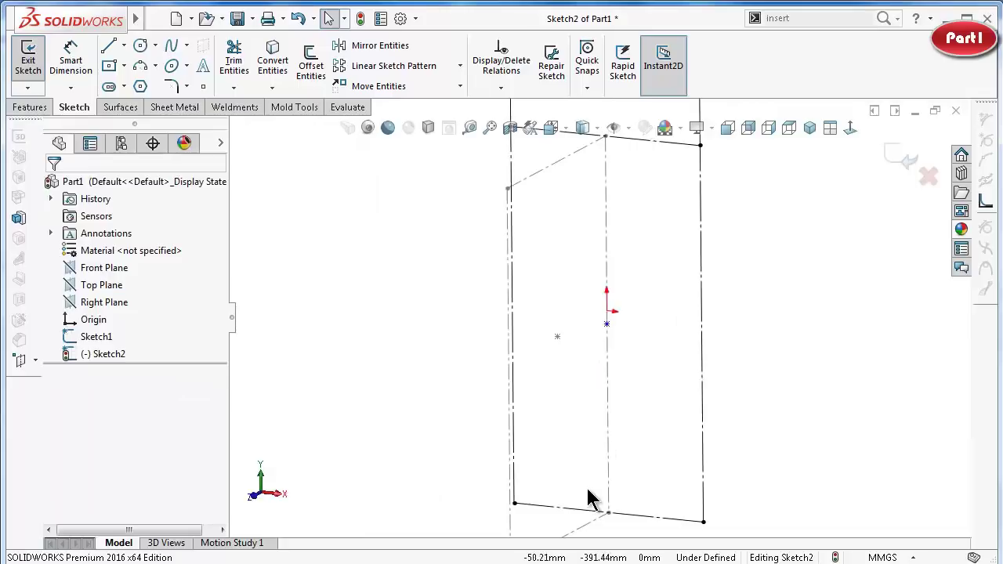
left_click(607, 324)
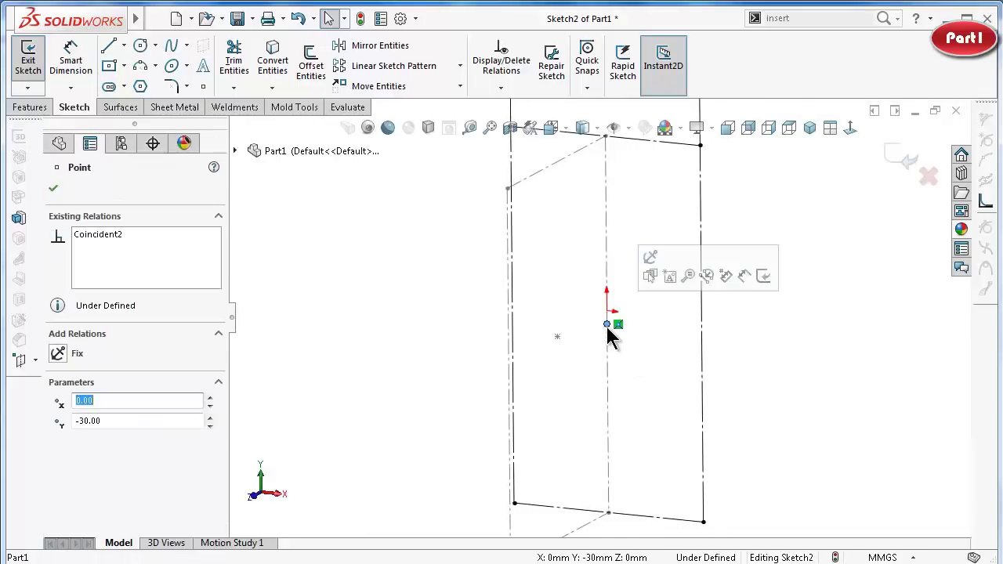
left_click(557, 336, "ctrl")
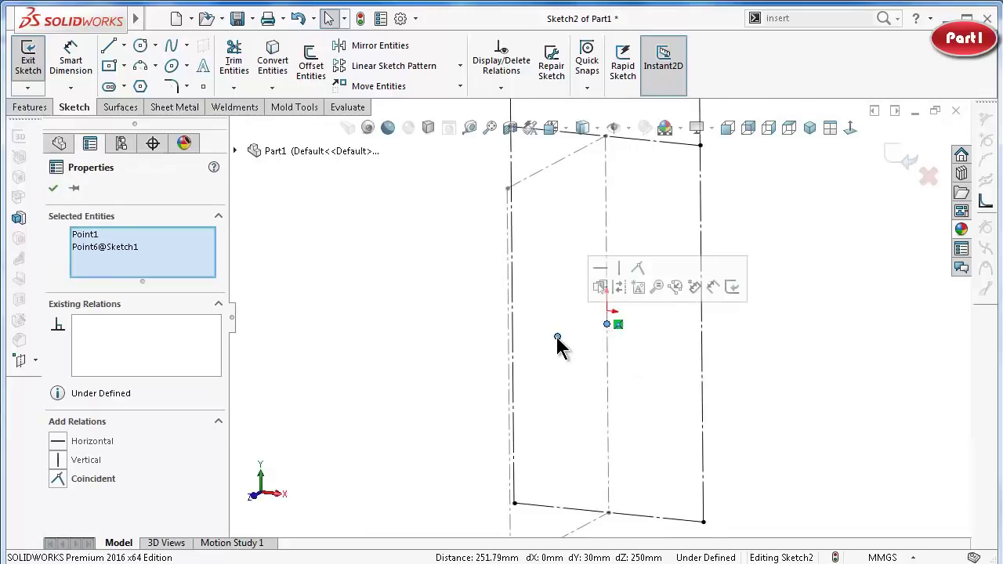
left_click(600, 268)
Check the sketch point near the origin in a 3D view and save the part.
middle_click_drag(774, 310, 736, 296)
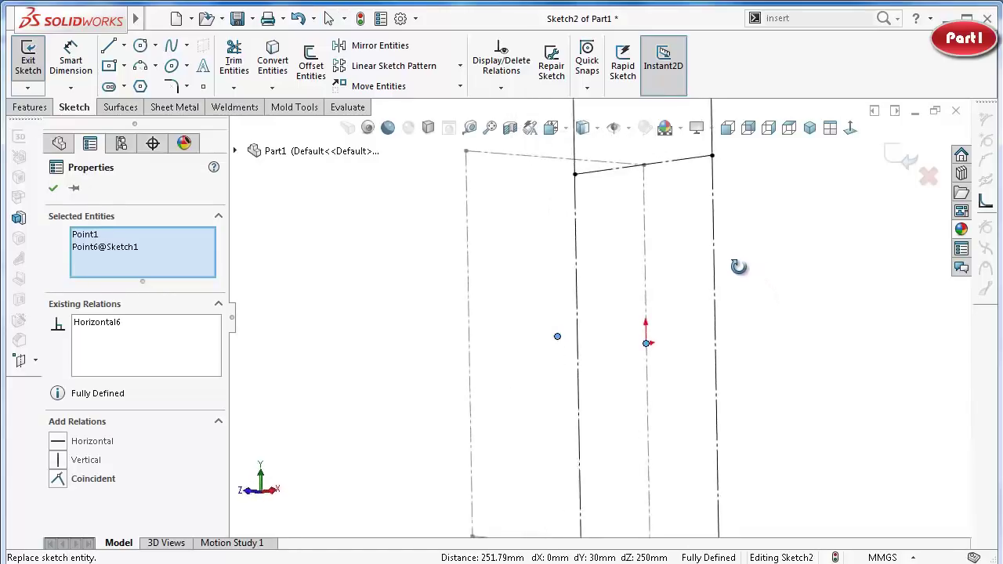
mouse_move(807, 350)
middle_mouse_down()
mouse_move(812, 358)
mouse_move(765, 385)
middle_mouse_up()
left_click(770, 374)
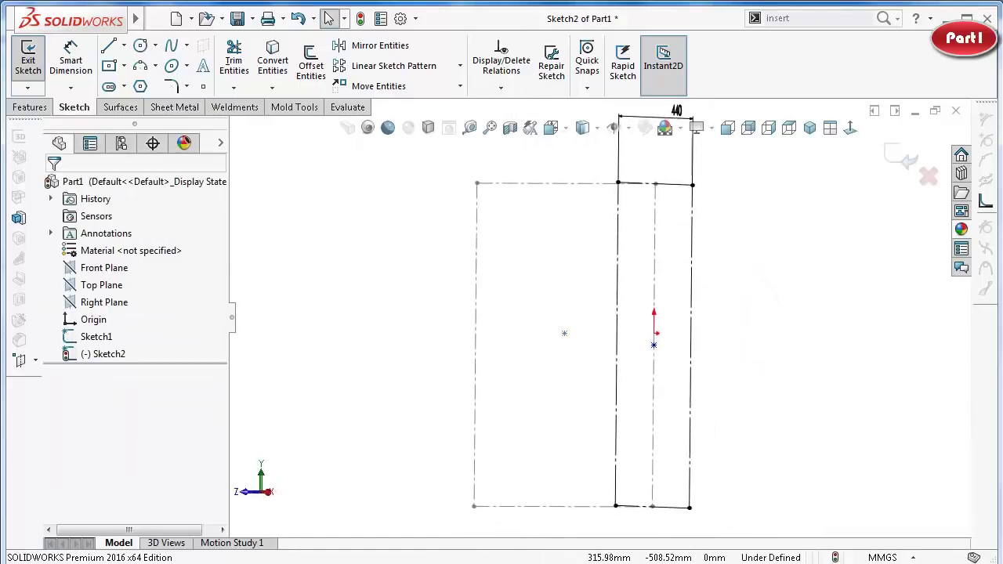
left_click(653, 345)
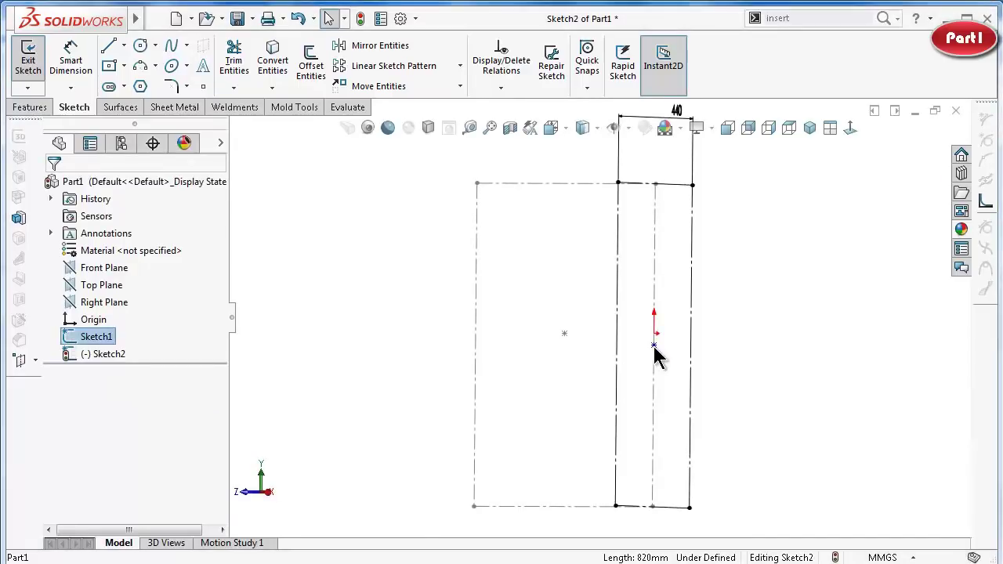
left_click(654, 346)
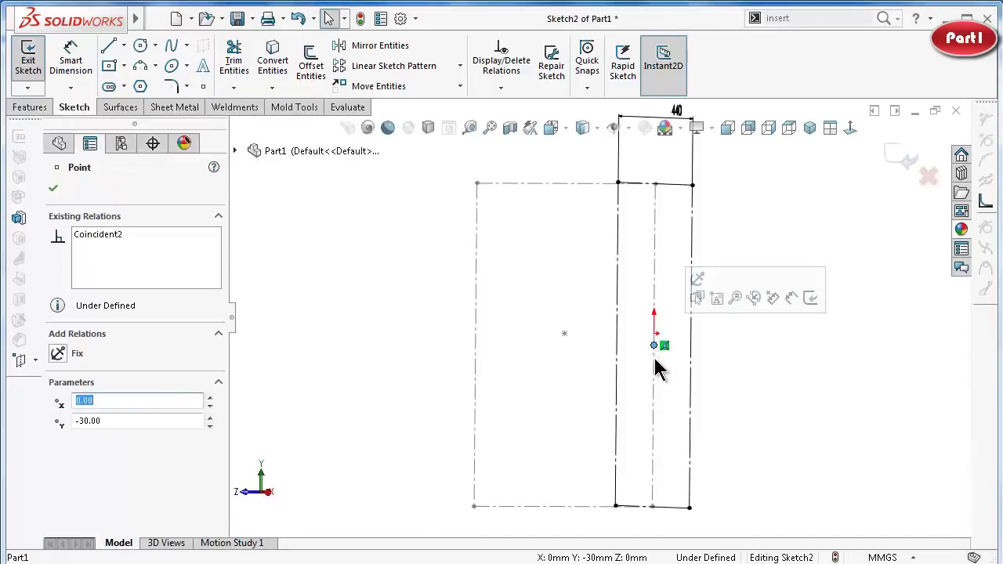
left_click(814, 381)
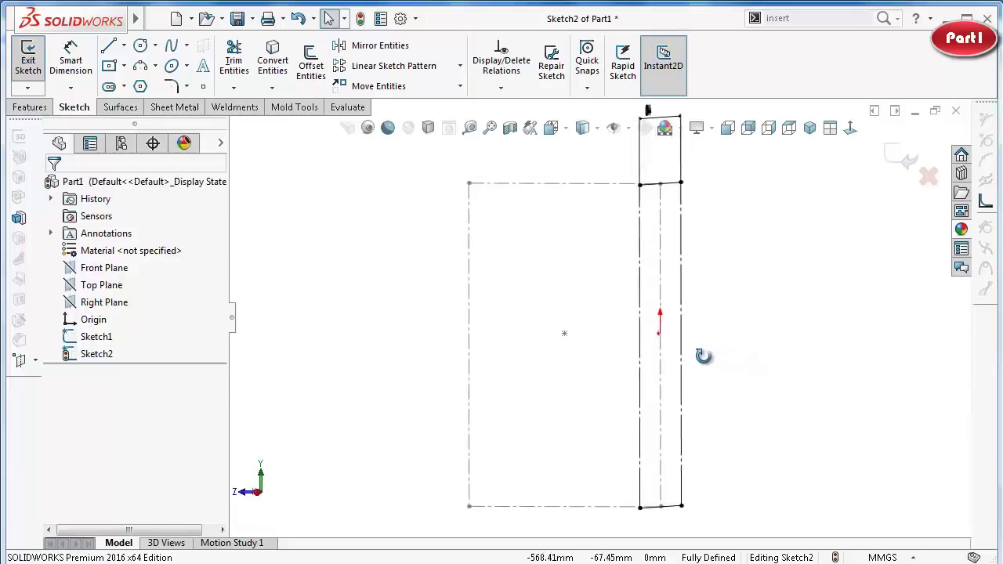
mouse_move(703, 356)
middle_mouse_down()
mouse_move(678, 415)
mouse_move(736, 334)
mouse_move(782, 359)
mouse_move(806, 399)
mouse_move(784, 388)
middle_mouse_up()
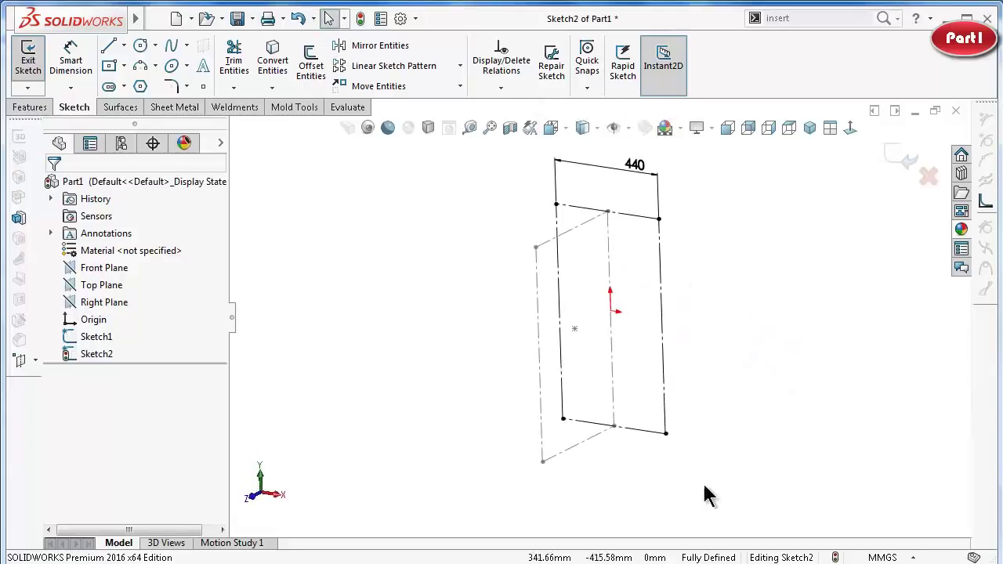
key("ctrl+s")
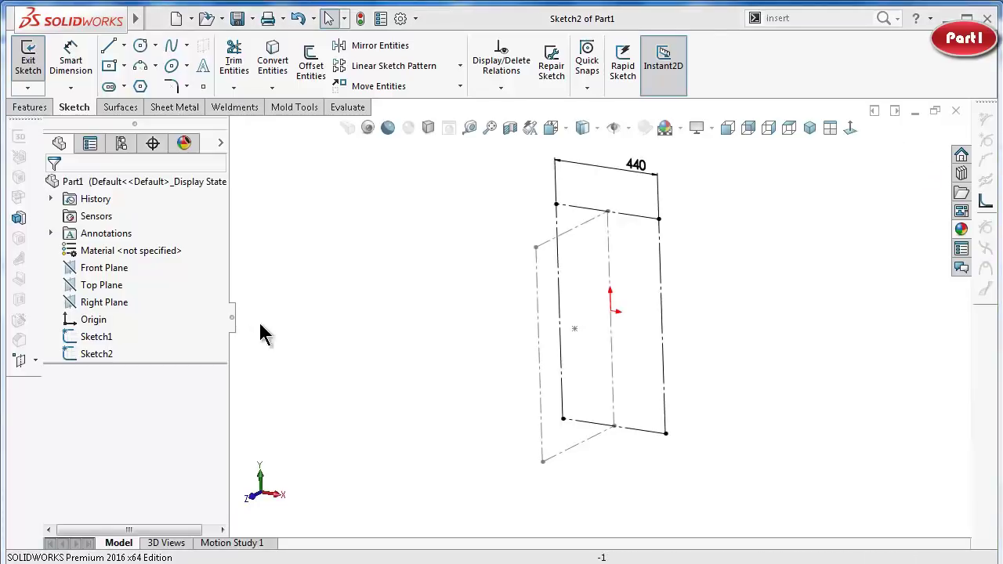
Show the Top Plane, view the sketch from the front, and exit Sketch2.
left_click(107, 286)
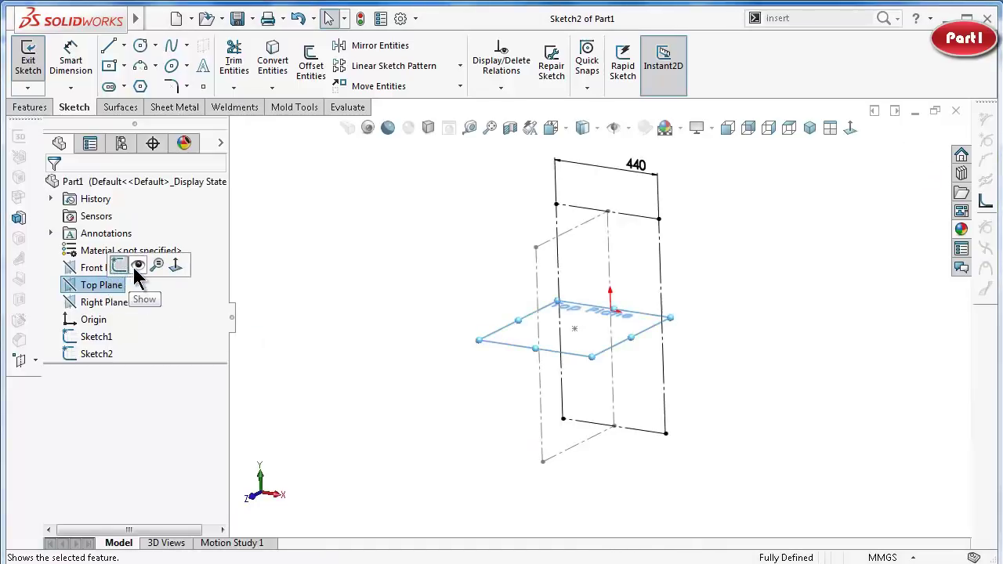
left_click(137, 267)
left_click(295, 305)
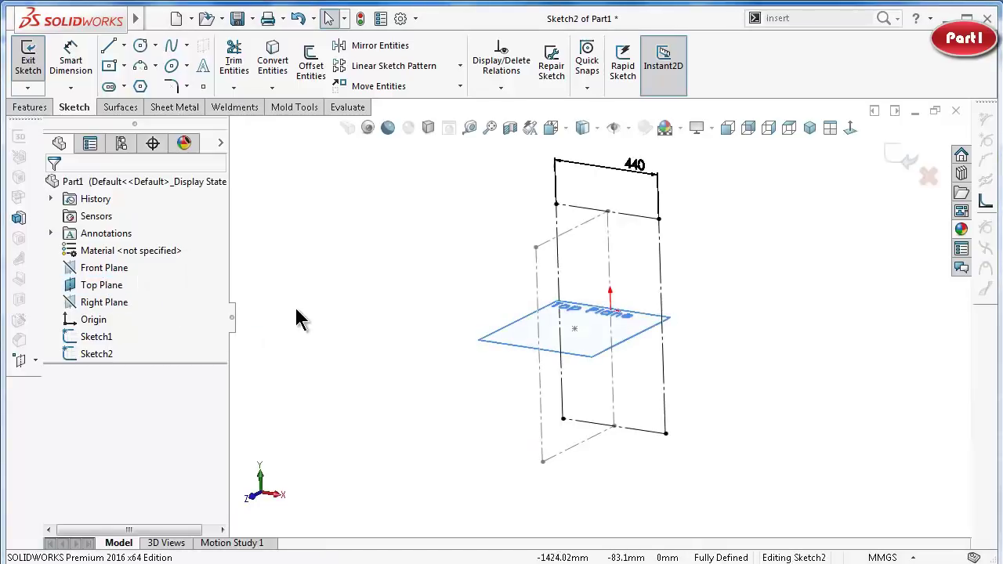
left_click(603, 348)
scroll(752, 314, "down", 2)
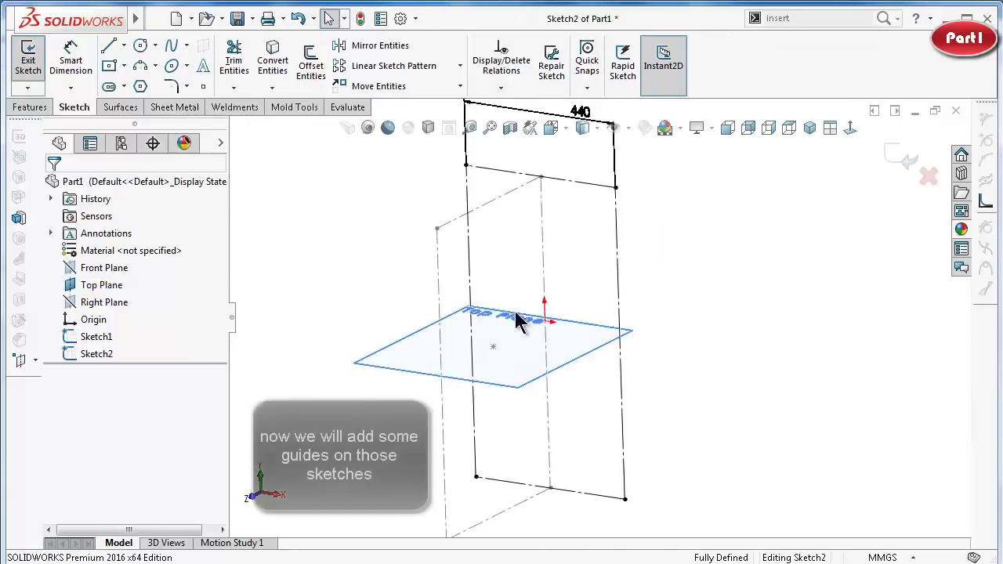
left_click(118, 287)
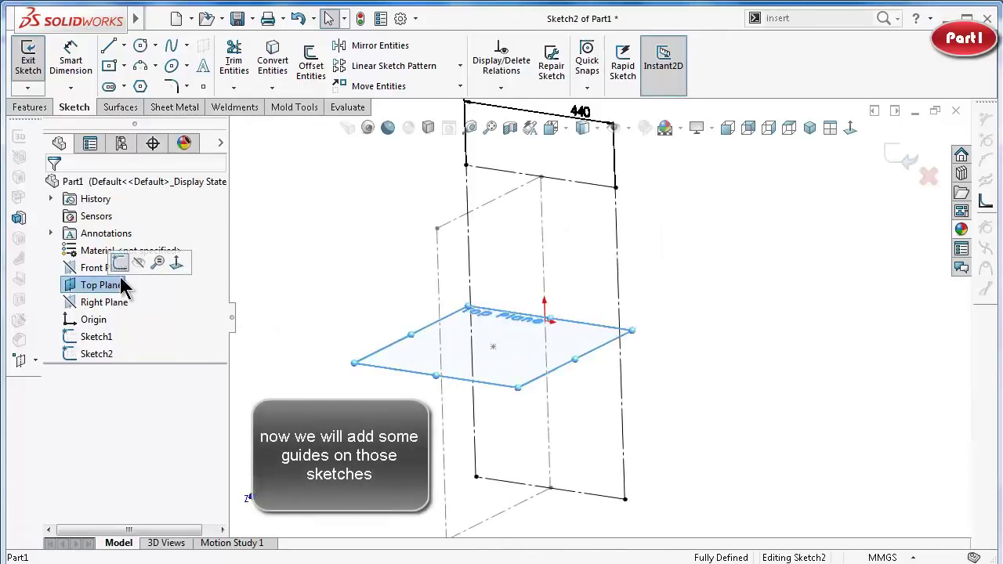
left_click(297, 258)
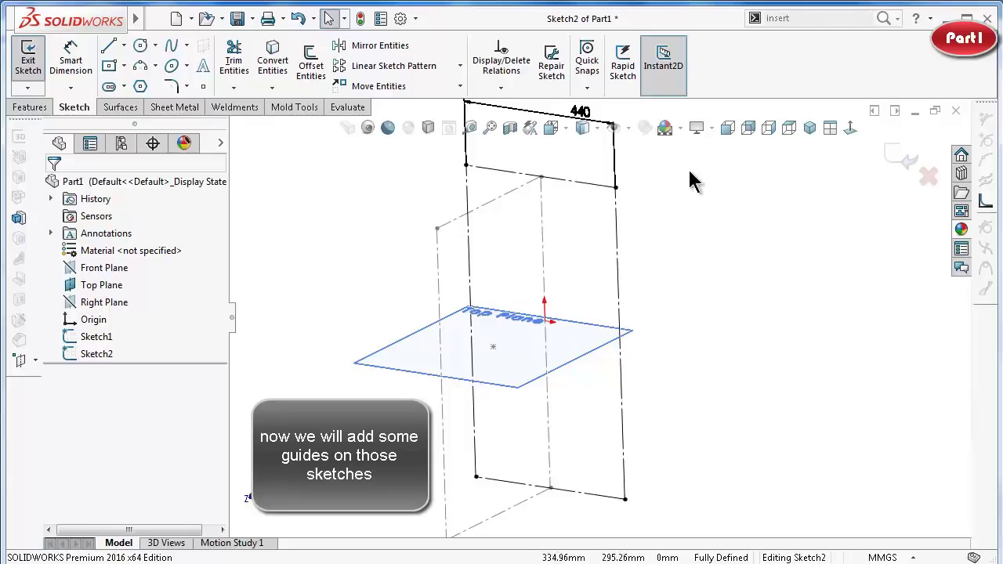
left_click(848, 130)
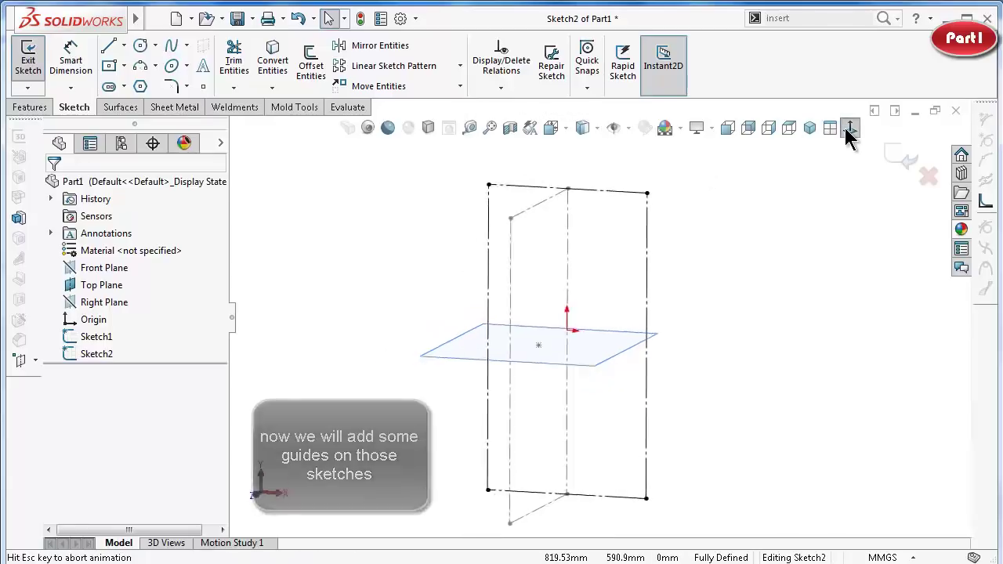
left_click(904, 155)
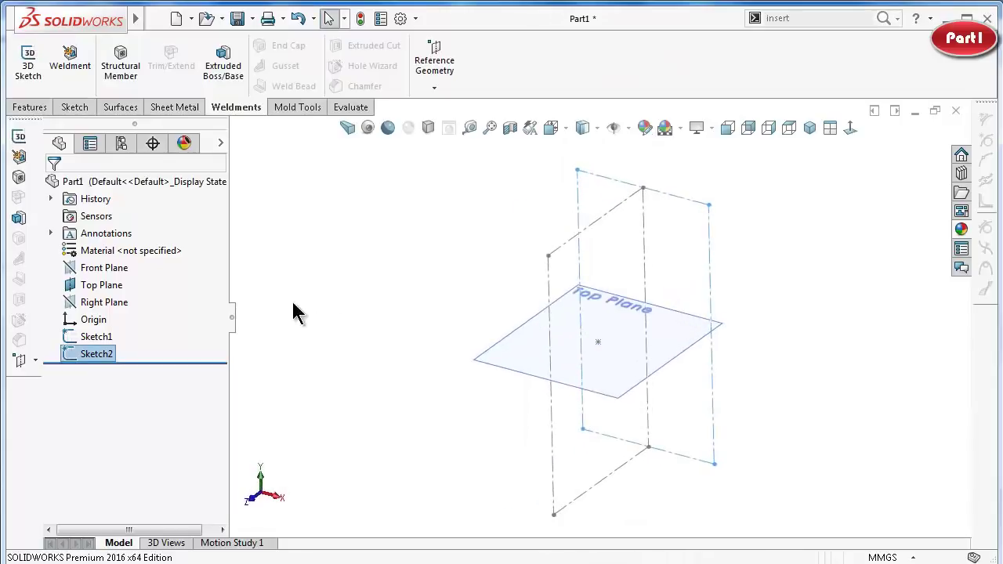
Start a new sketch on the Top Plane, viewed face-on.
left_click(101, 285)
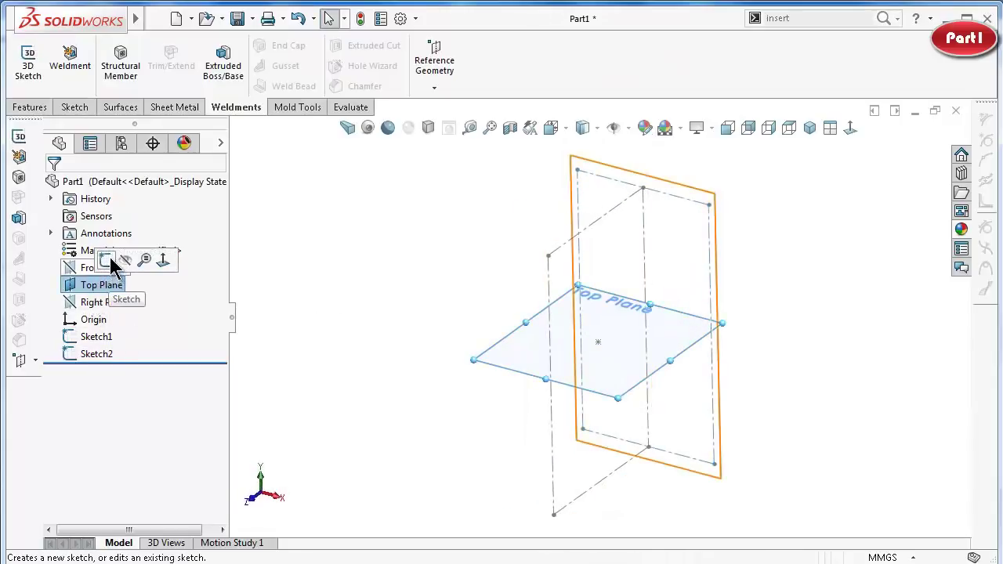
left_click(109, 261)
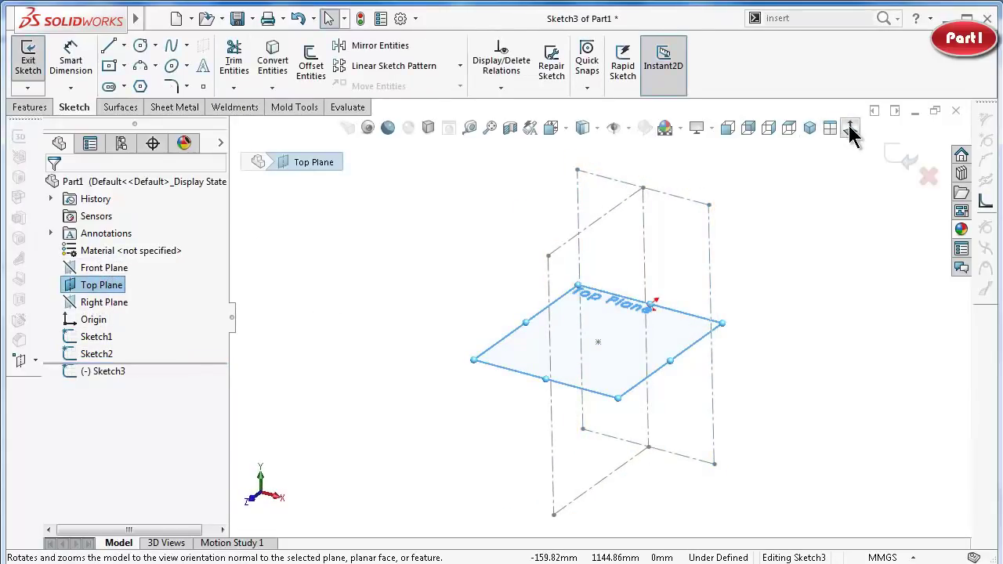
left_click(850, 129)
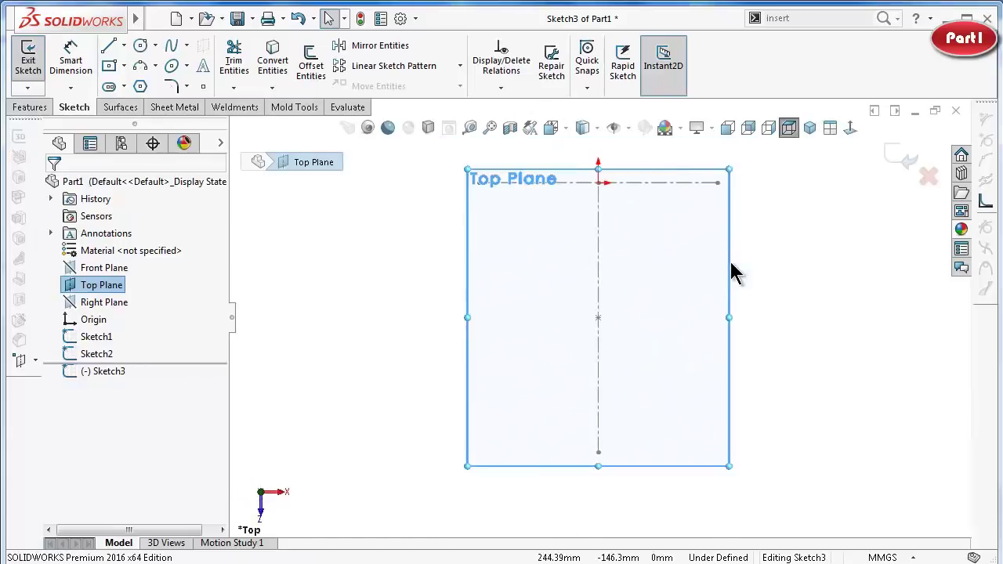
Draw a construction center rectangle from the origin to the Sketch2 line end.
left_click(109, 67)
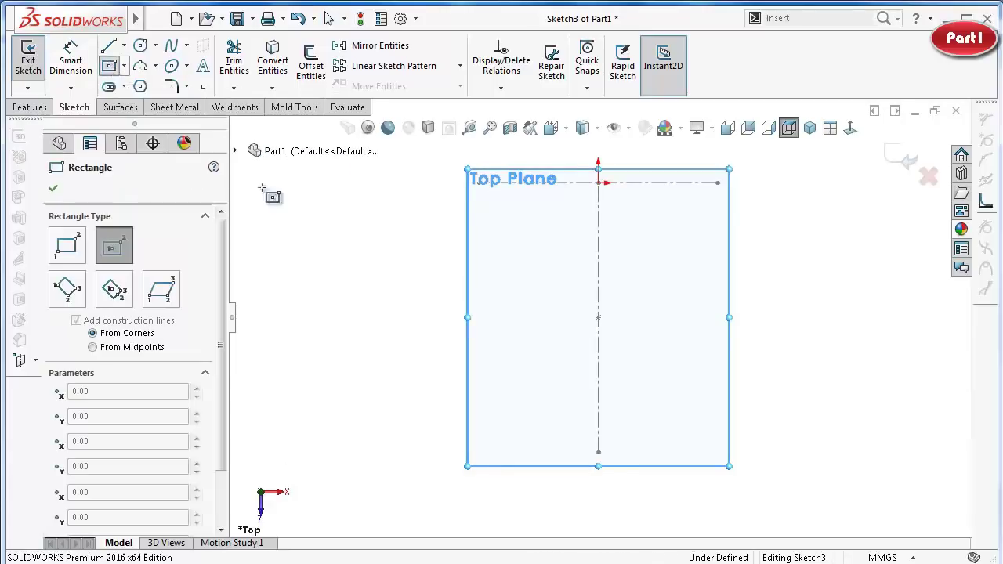
left_click(598, 318)
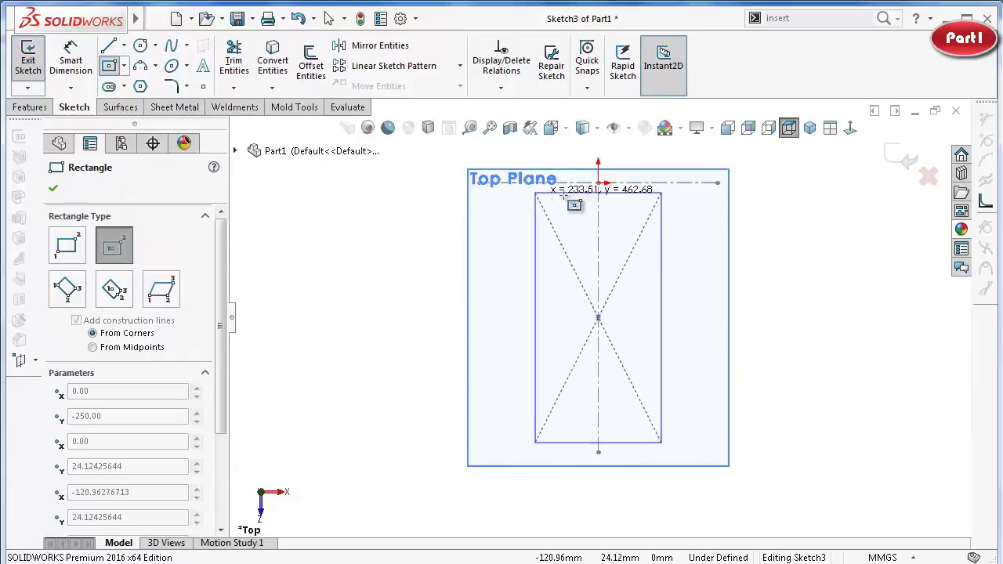
scroll(572, 213, "down", 3)
scroll(509, 203, "down", 3)
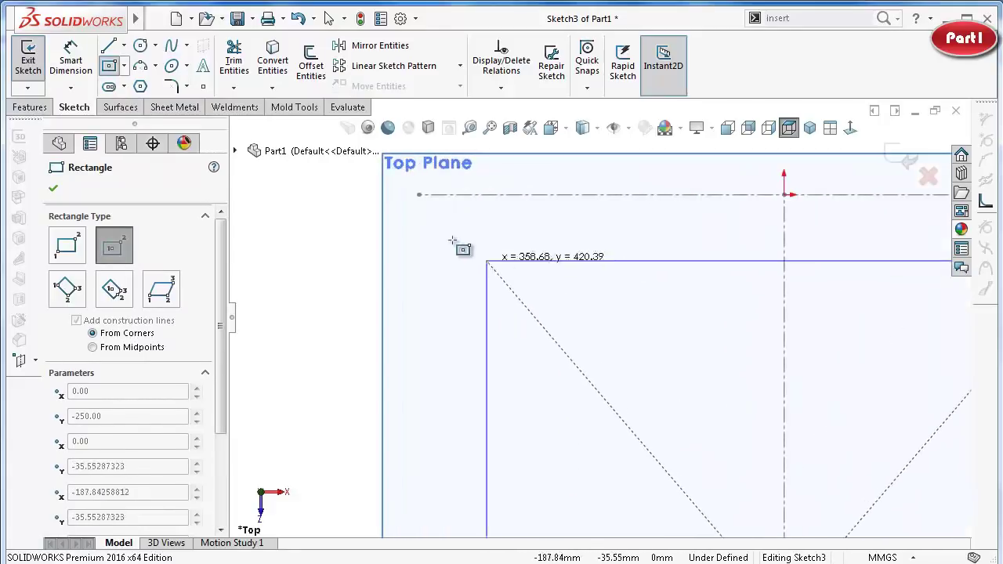
scroll(439, 195, "down", 2)
left_click(419, 194)
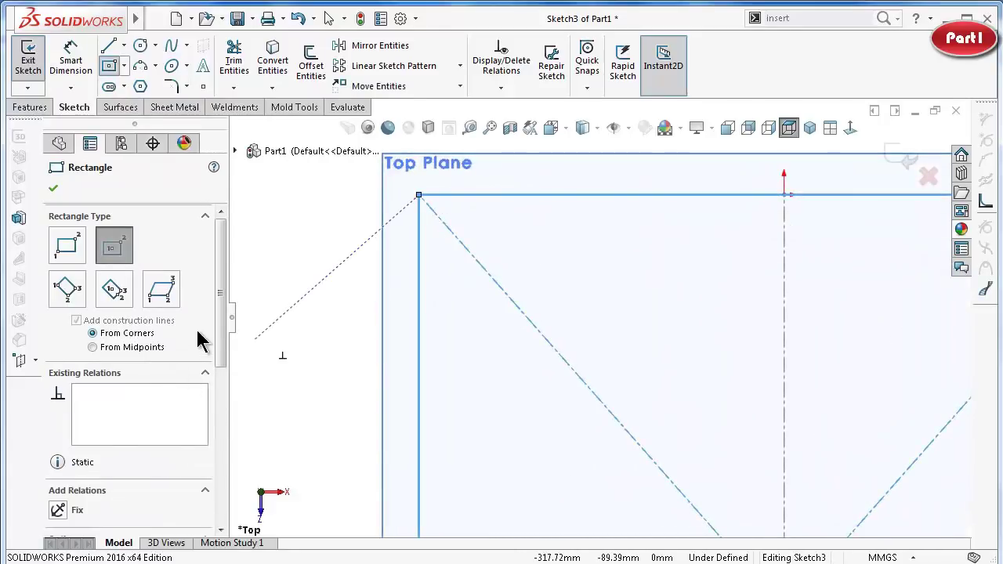
mouse_move(225, 333)
left_mouse_down()
mouse_move(235, 470)
mouse_move(241, 304)
left_mouse_up()
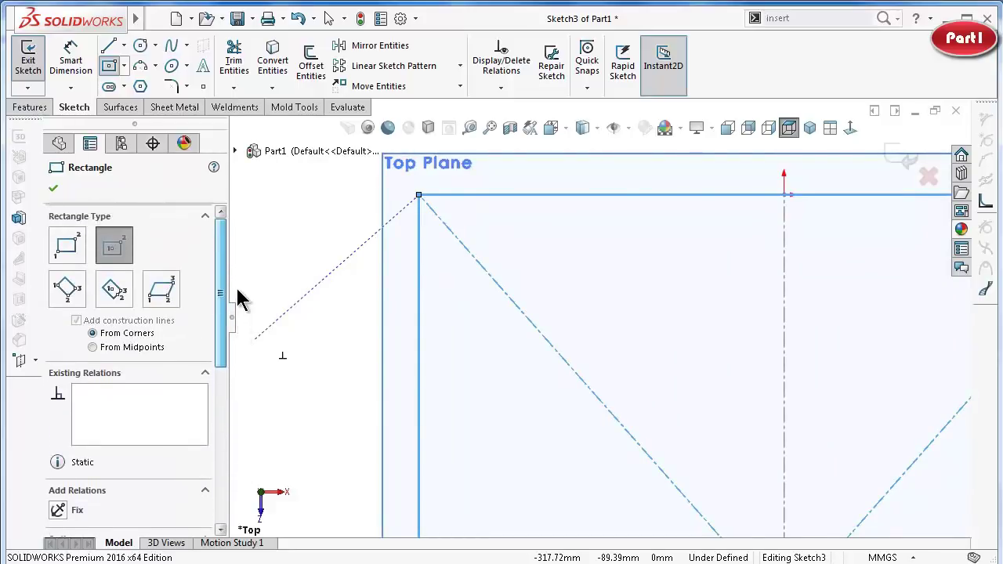
left_click_drag(223, 345, 225, 417)
left_click(135, 420)
left_click(57, 188)
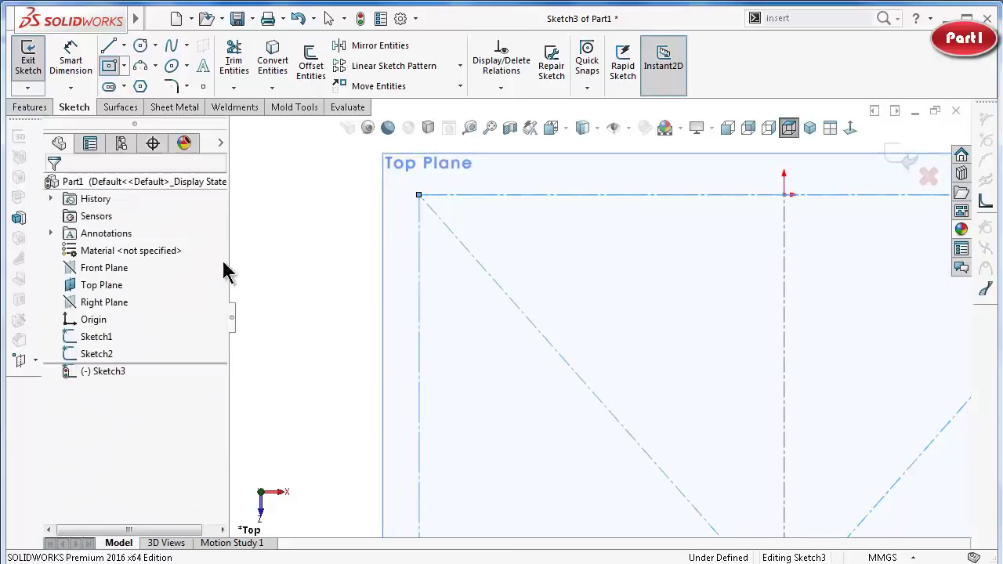
key("f")
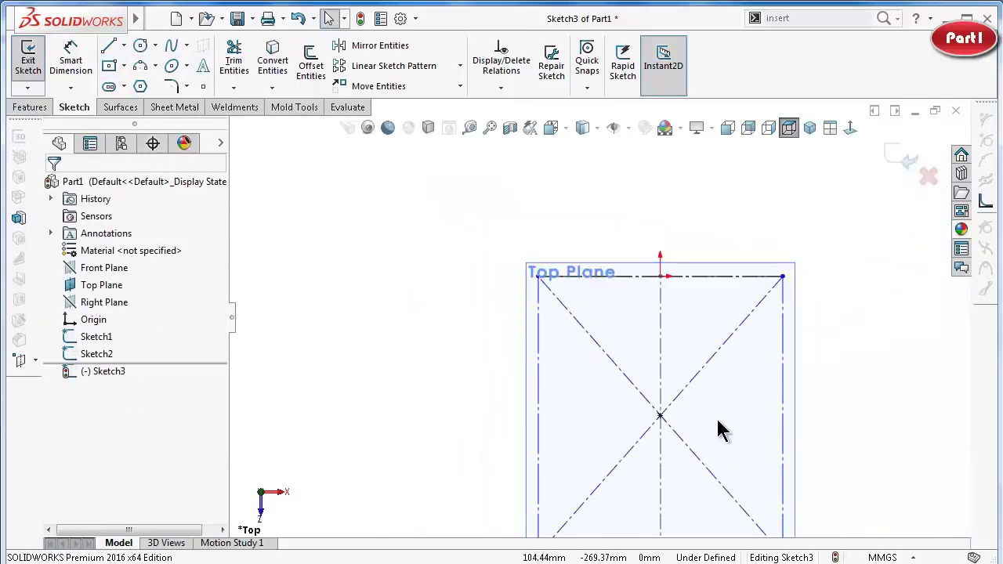
mouse_move(721, 430)
middle_mouse_down()
mouse_move(721, 264)
mouse_move(707, 226)
mouse_move(705, 244)
middle_mouse_up()
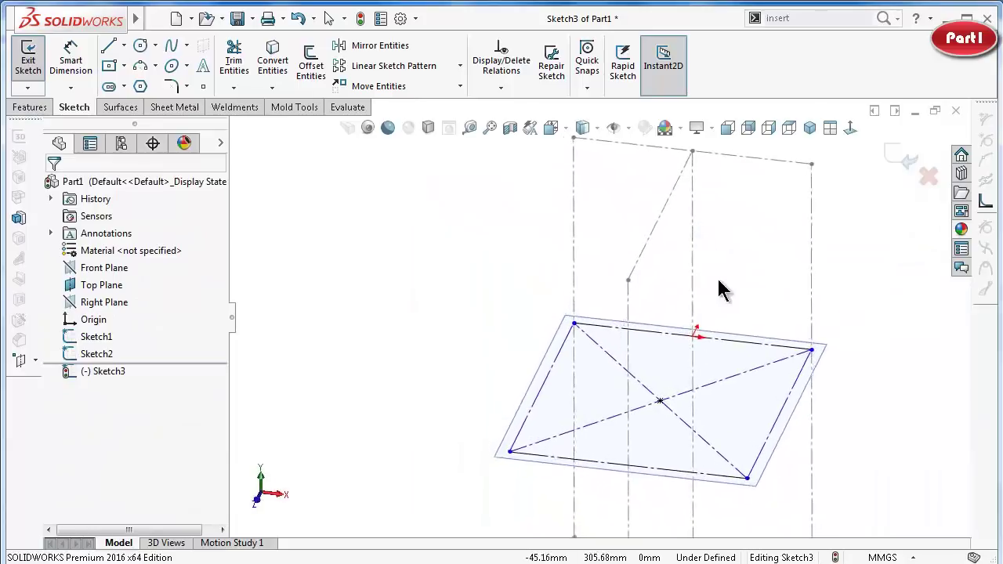
scroll(810, 381, "down", 3)
scroll(795, 402, "down", 1)
Pierce the rectangle's upper-right corner onto Sketch2's vertical line.
left_click(792, 396)
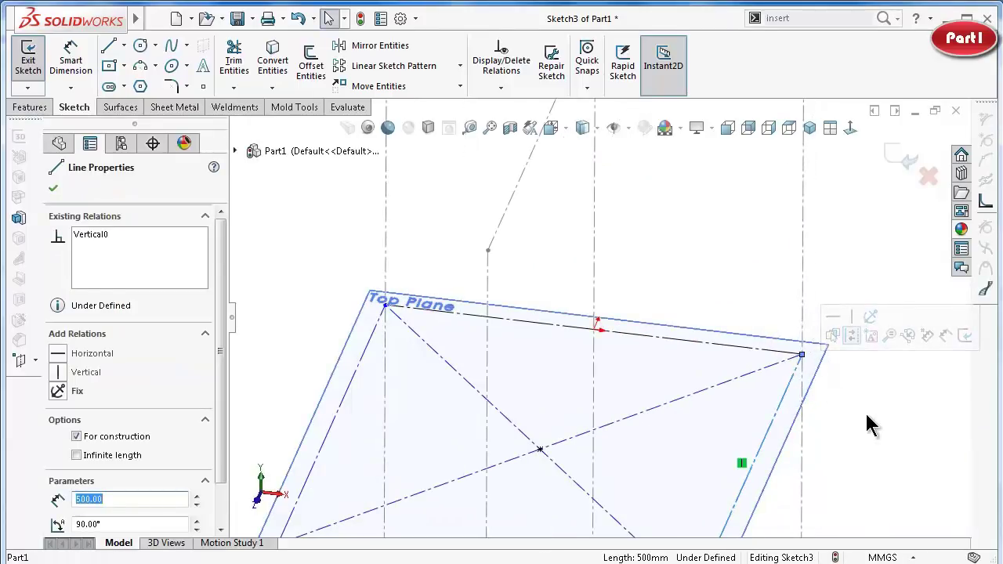
left_click(868, 425)
left_click(799, 385)
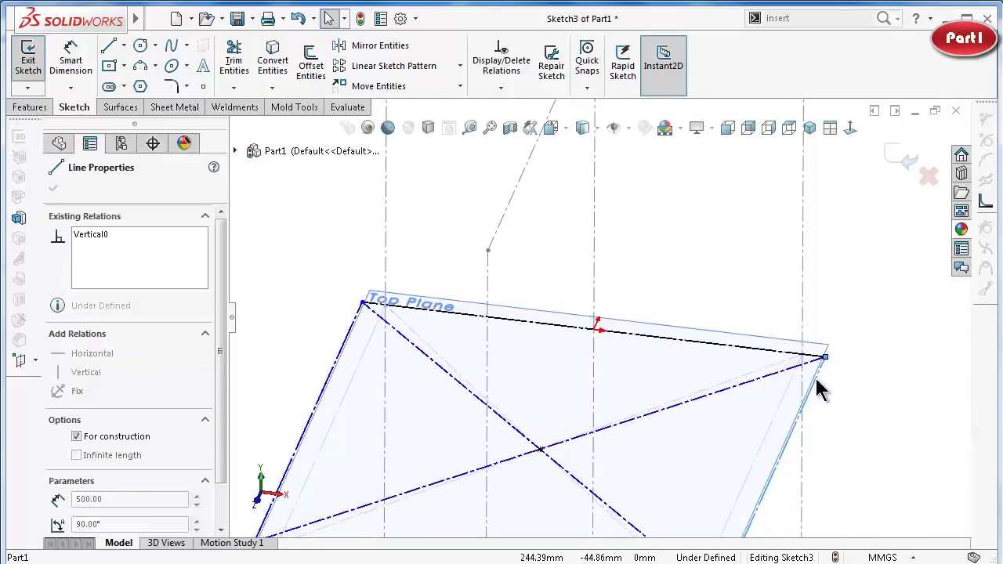
left_click(862, 376)
scroll(815, 359, "down", 3)
scroll(817, 358, "down", 2)
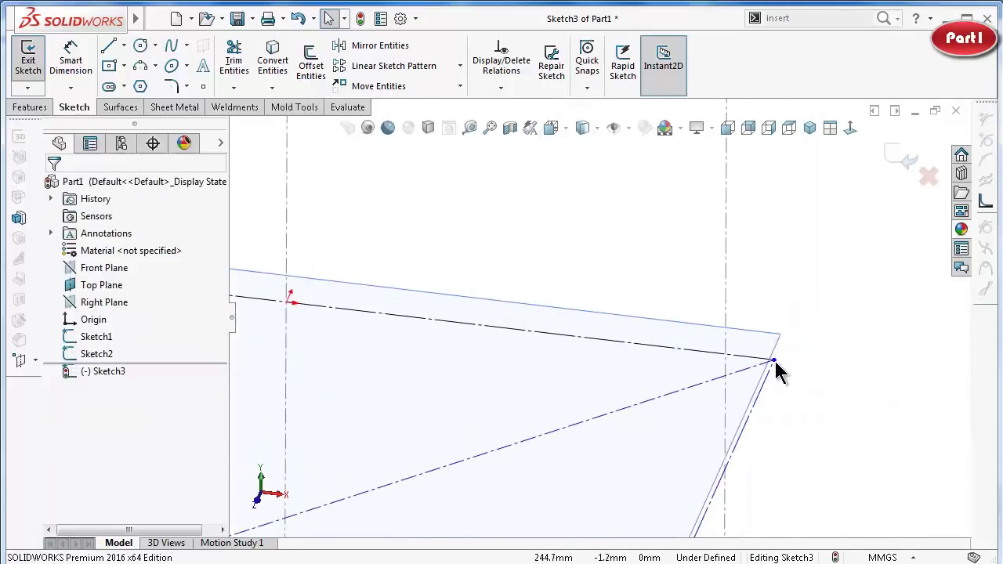
left_click(774, 359)
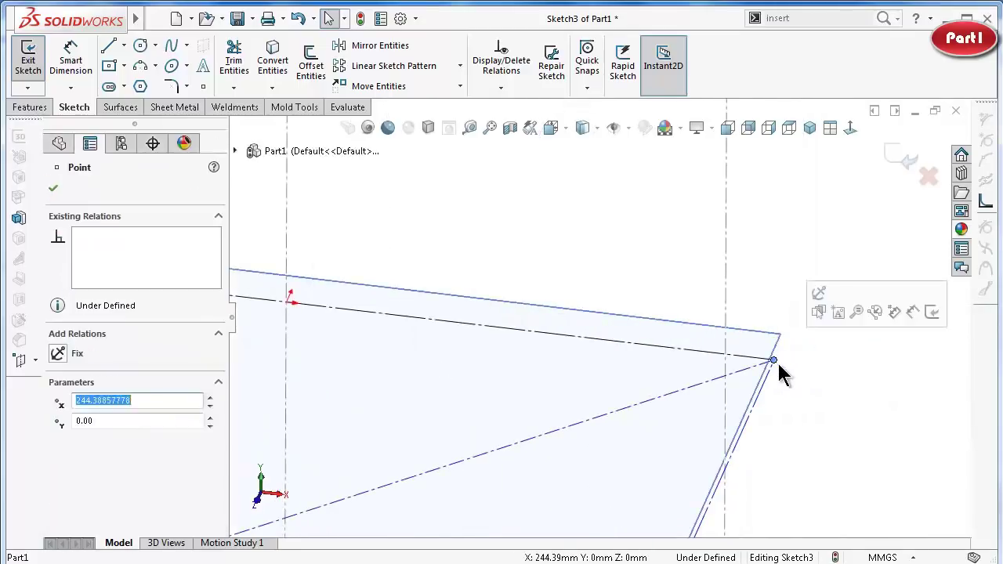
left_click(726, 287, "ctrl")
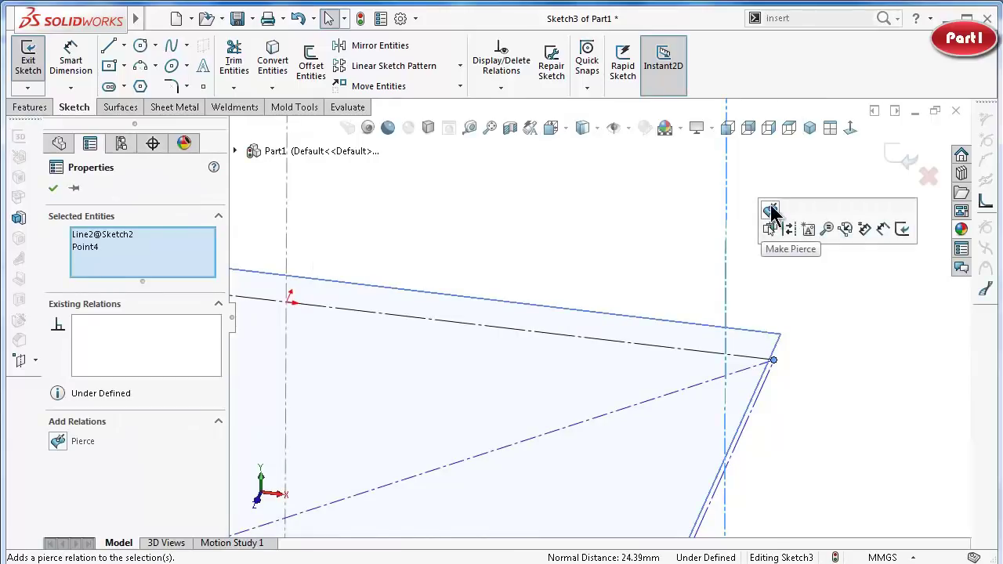
key("Escape")
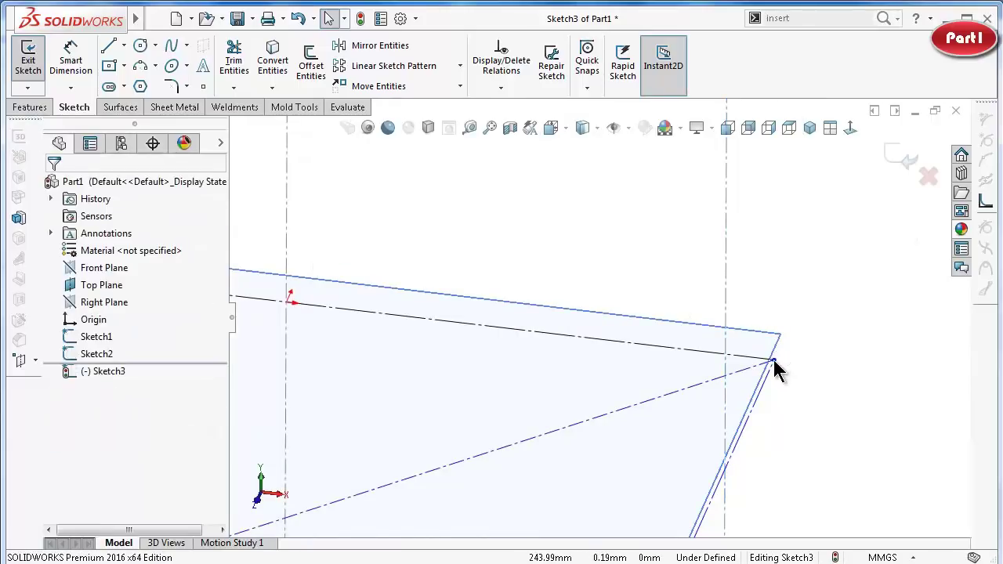
left_click(773, 361)
left_click(726, 315, "ctrl")
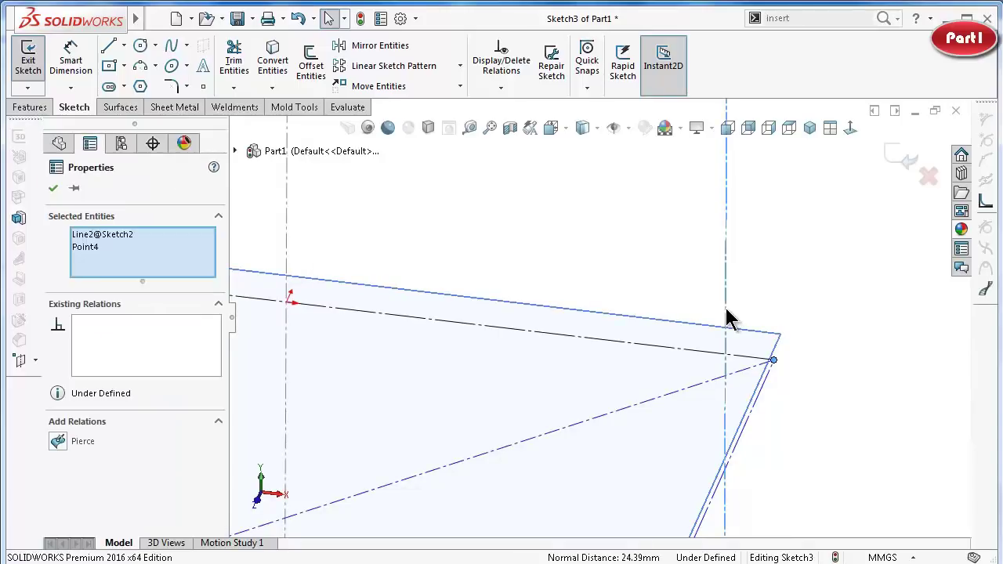
left_click(769, 245)
key("f")
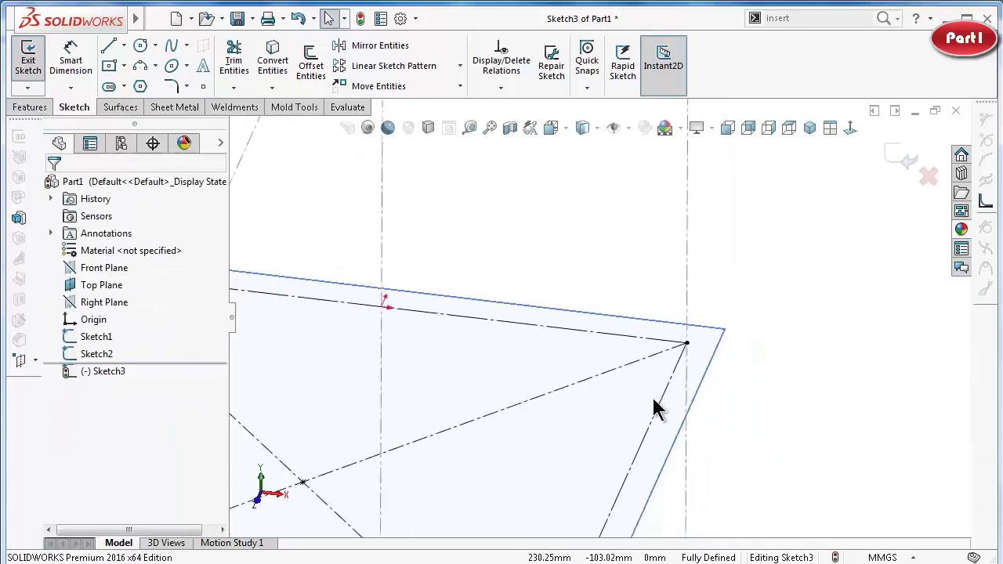
mouse_move(650, 376)
middle_mouse_down()
mouse_move(697, 357)
mouse_move(696, 298)
mouse_move(653, 309)
mouse_move(631, 348)
mouse_move(663, 425)
mouse_move(670, 332)
middle_mouse_up()
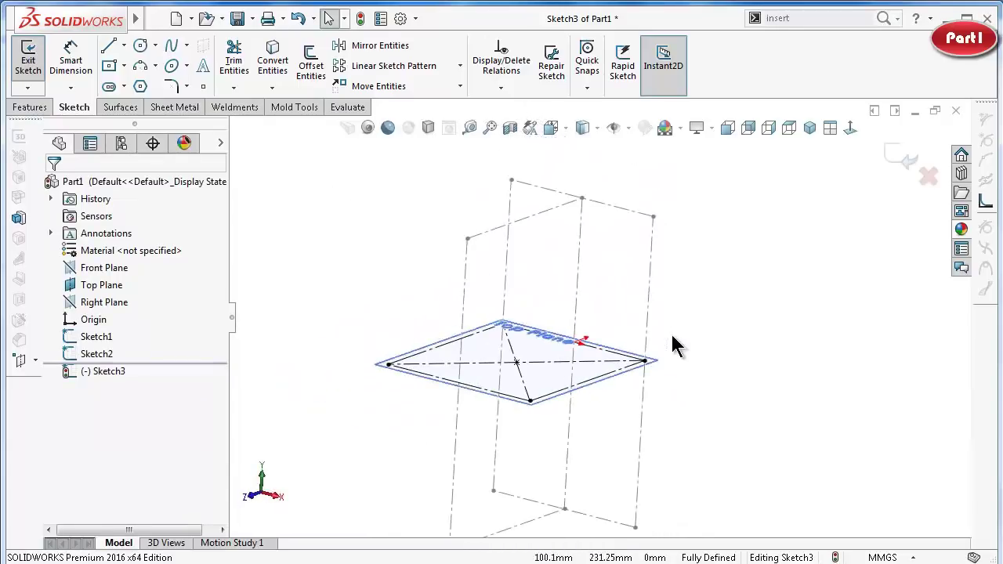
Draw a short line from the rectangle's bottom-edge midpoint along that edge.
left_click(101, 285)
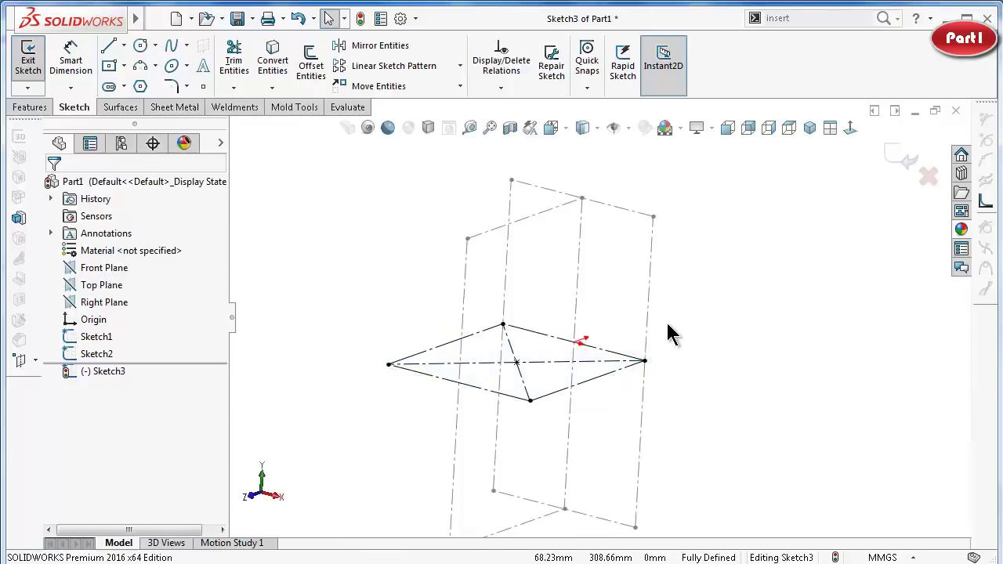
key("Up")
key("Up")
key("Left")
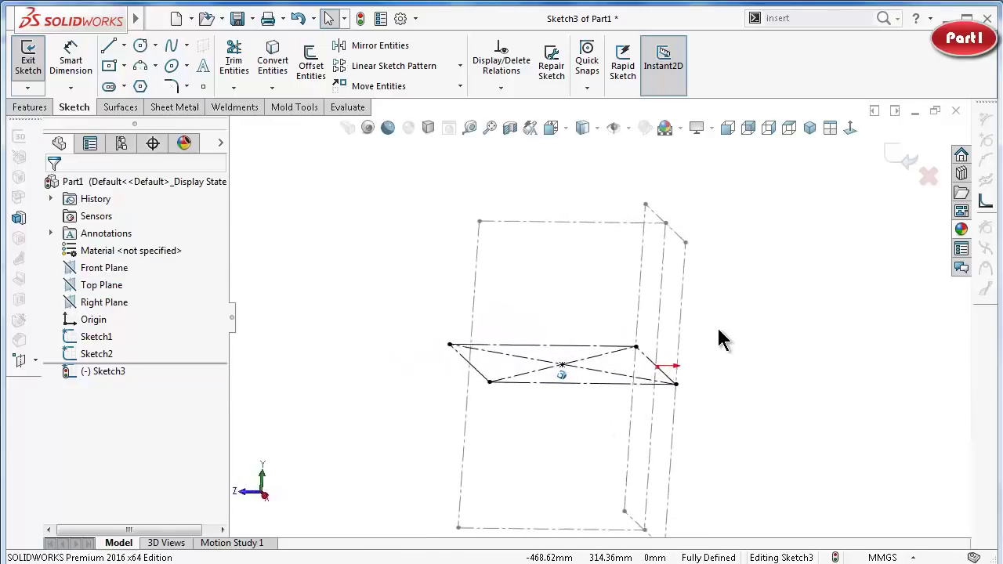
key("Left")
key("Up")
key("Left")
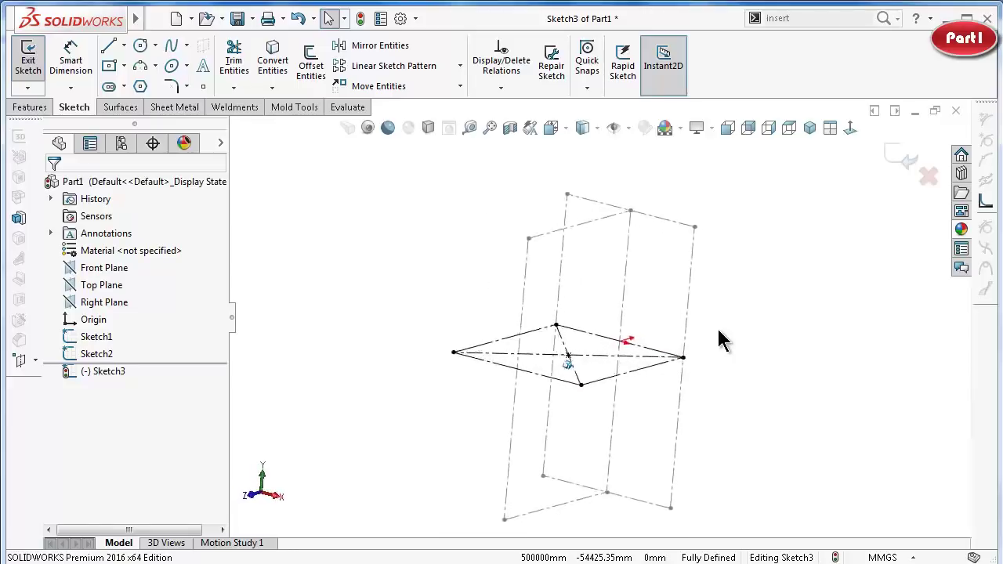
key("Left")
key("Up")
key("Left")
key("Left")
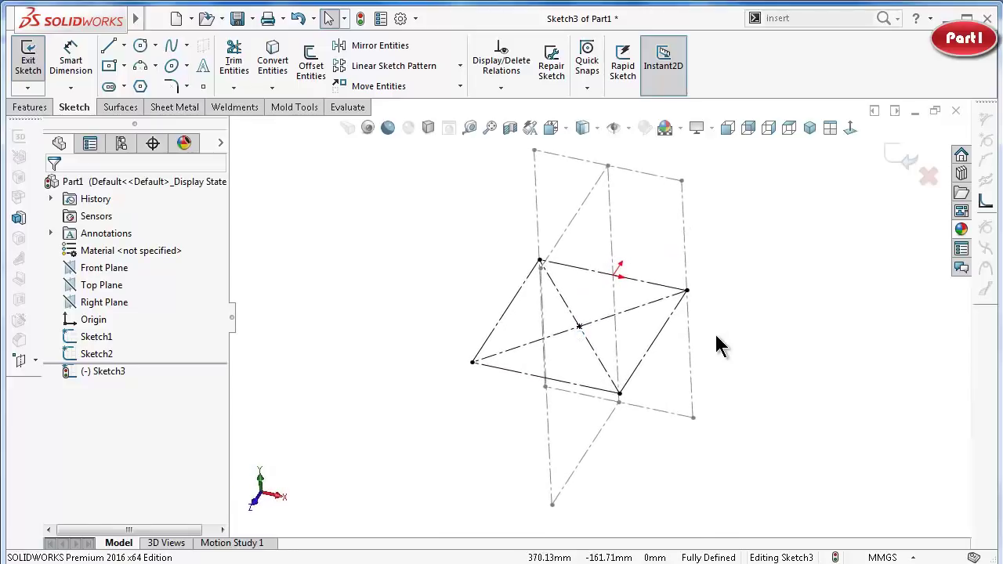
left_click(850, 129)
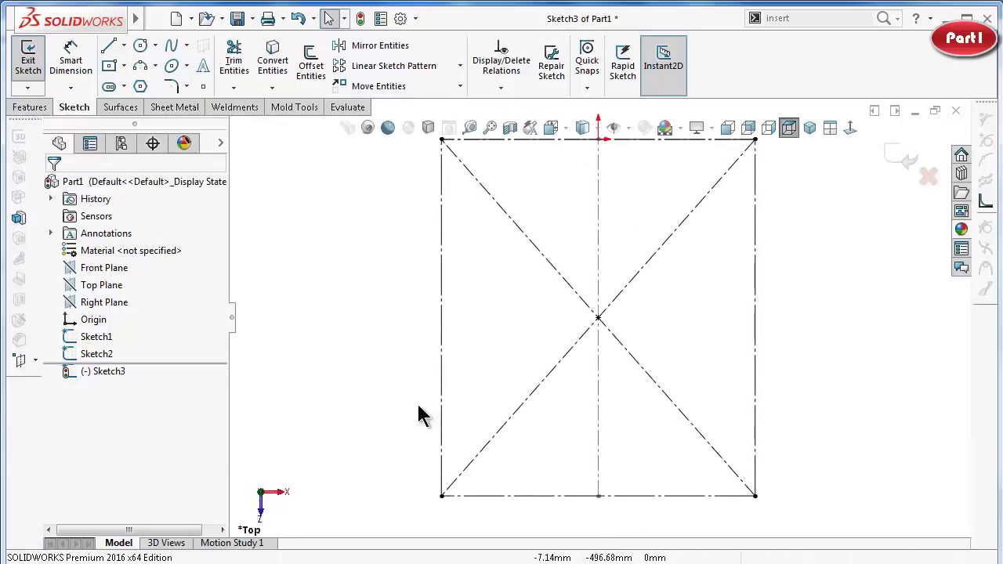
left_click(108, 48)
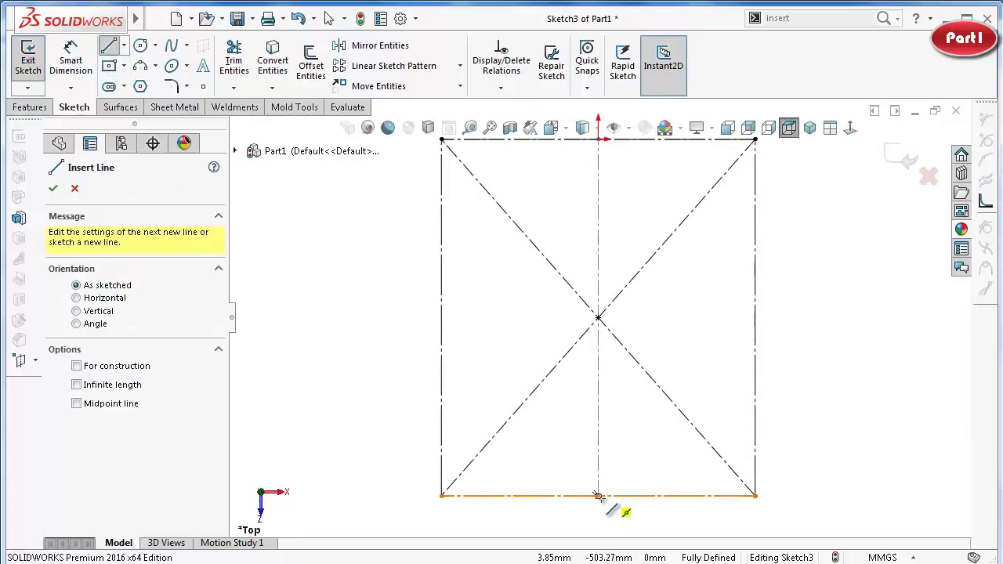
left_click(598, 495)
left_click(649, 495)
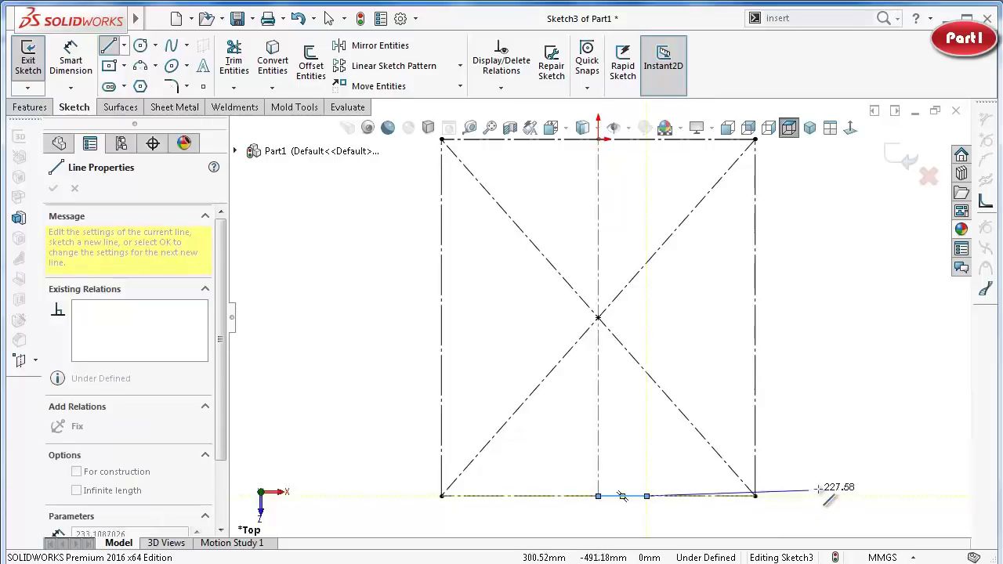
key("Escape")
Dimension the short line to 15 mm and close Sketch3.
scroll(822, 498, "down", 3)
right_click_drag(857, 483, 833, 351)
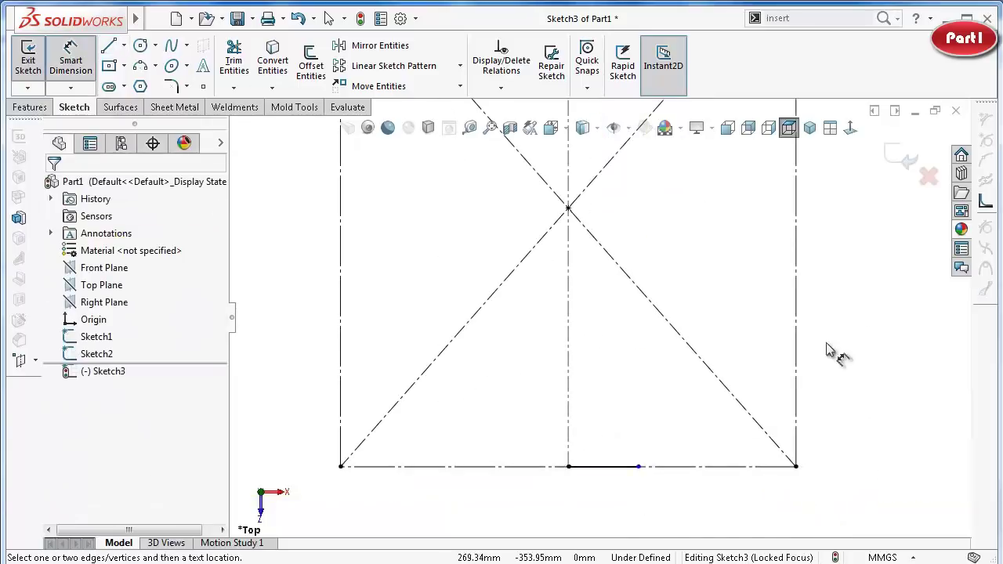
left_click(625, 468)
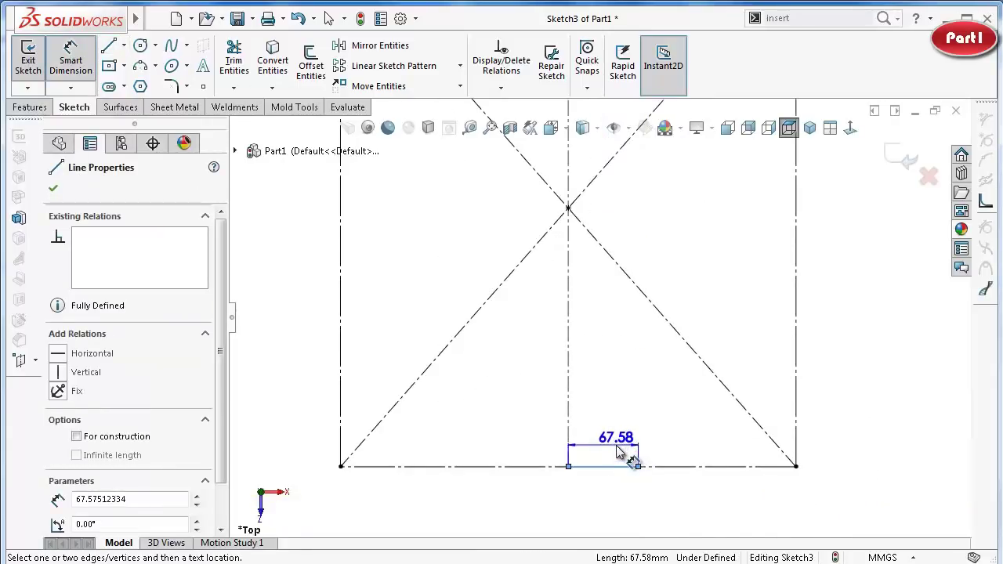
left_click(616, 448)
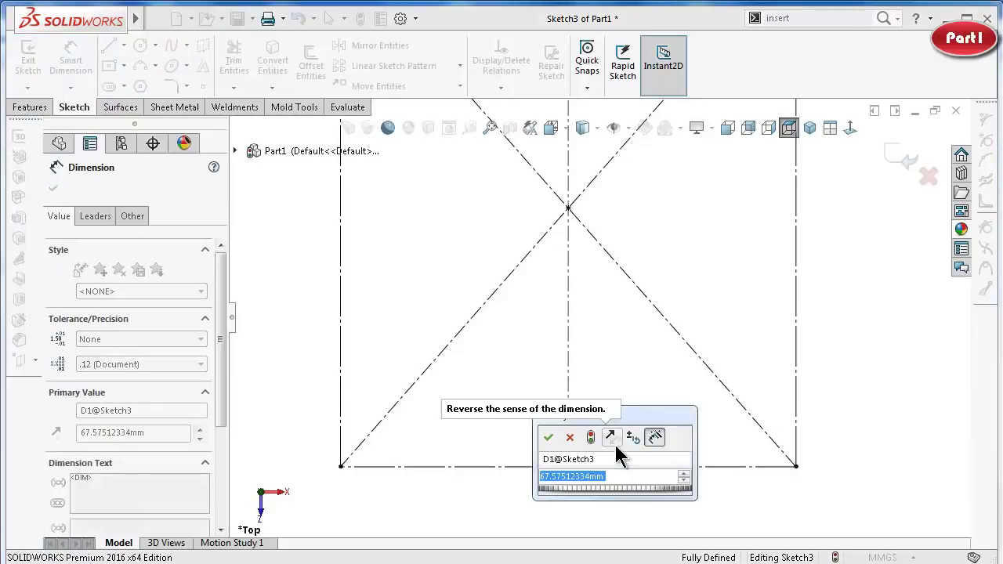
type("15")
key("Return")
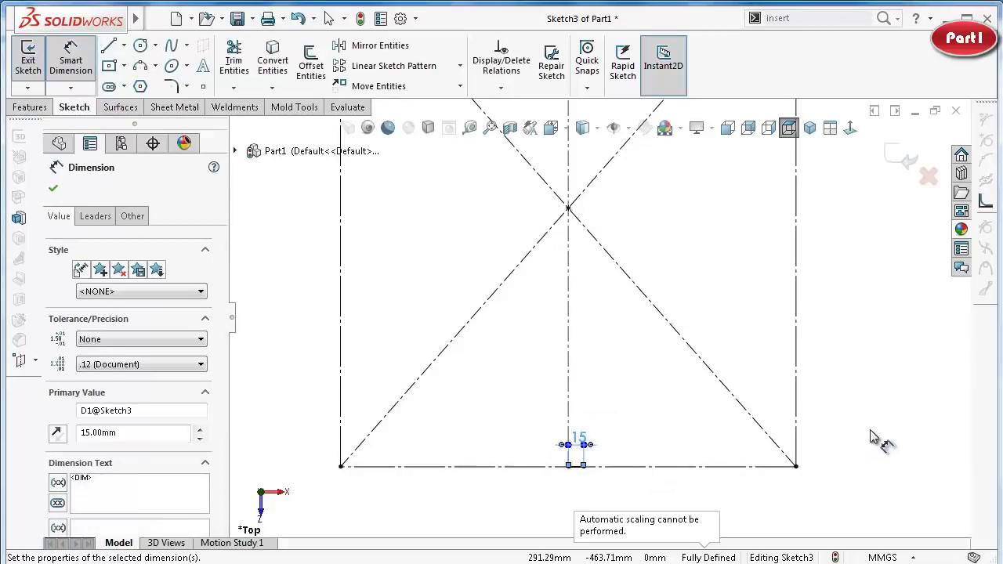
key("shift+Up")
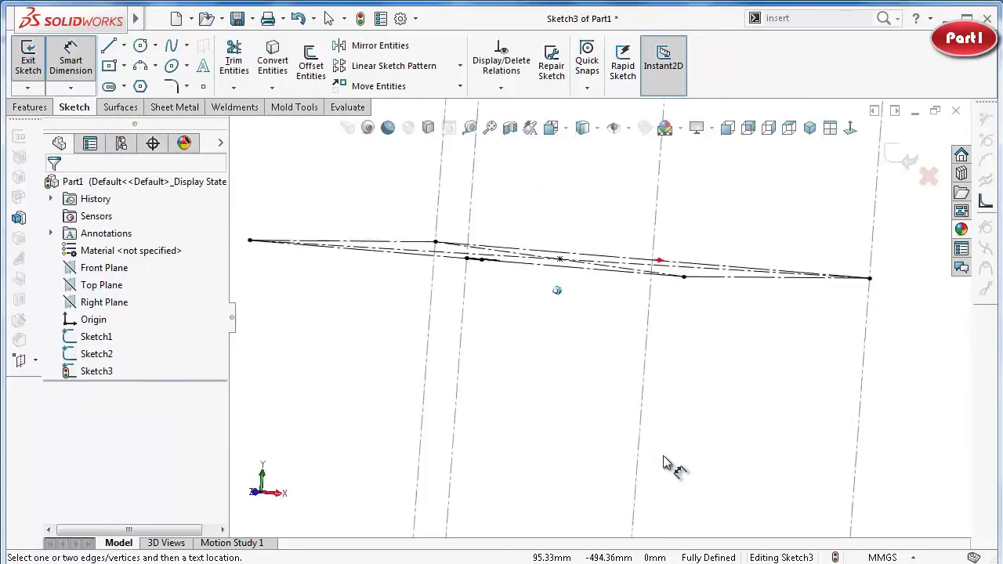
mouse_move(634, 464)
middle_mouse_down()
mouse_move(727, 358)
mouse_move(630, 233)
mouse_move(643, 398)
middle_mouse_up()
key("Right")
key("Right")
key("Right")
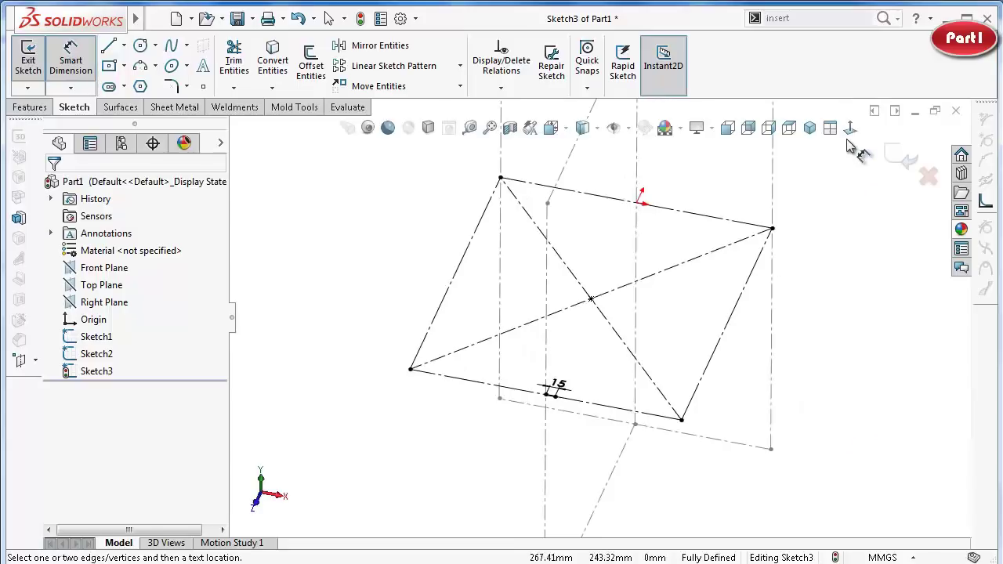
left_click(903, 159)
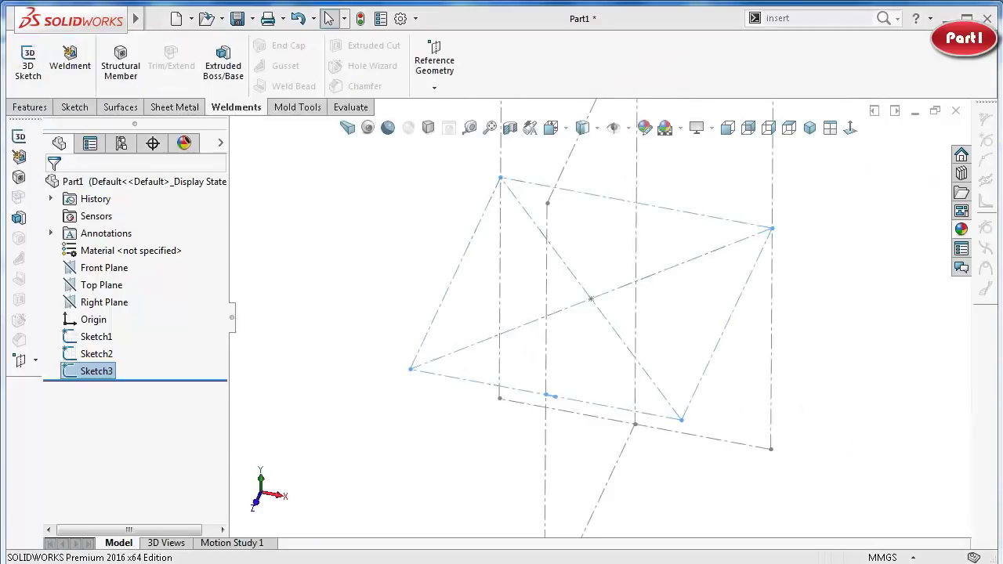
Open Sketch2 for editing, viewed face-on.
left_click(788, 399)
left_click(774, 398)
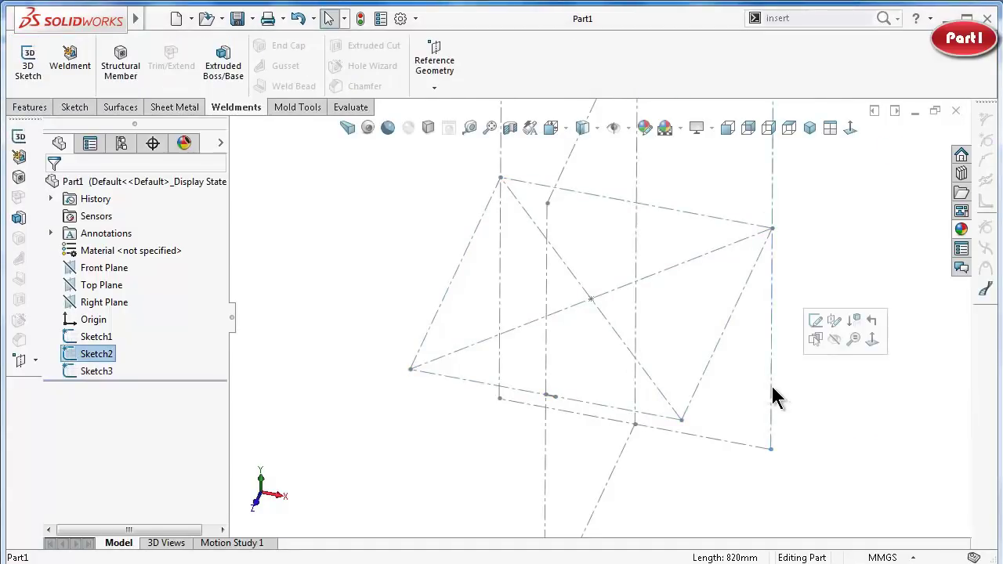
left_click(819, 323)
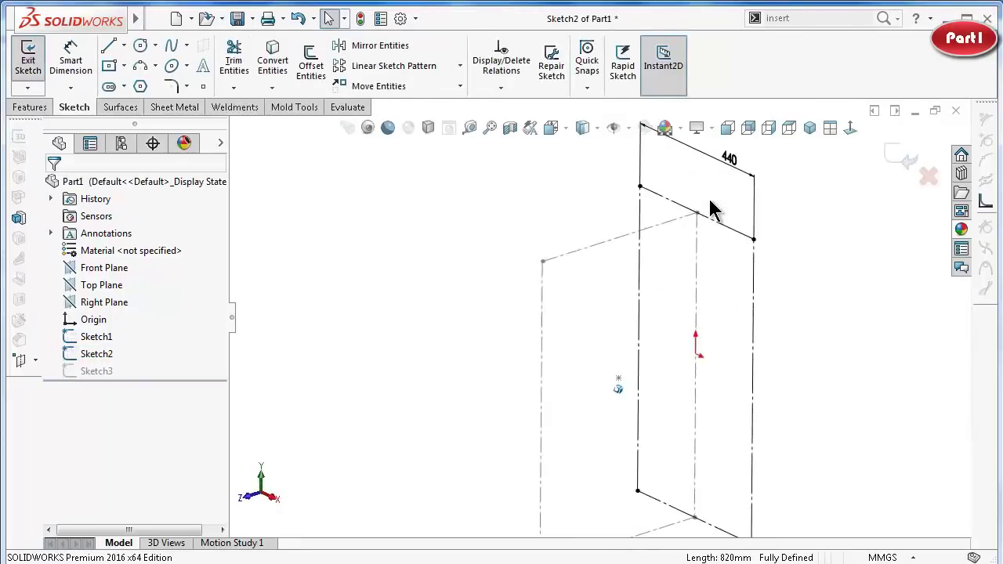
left_click(850, 128)
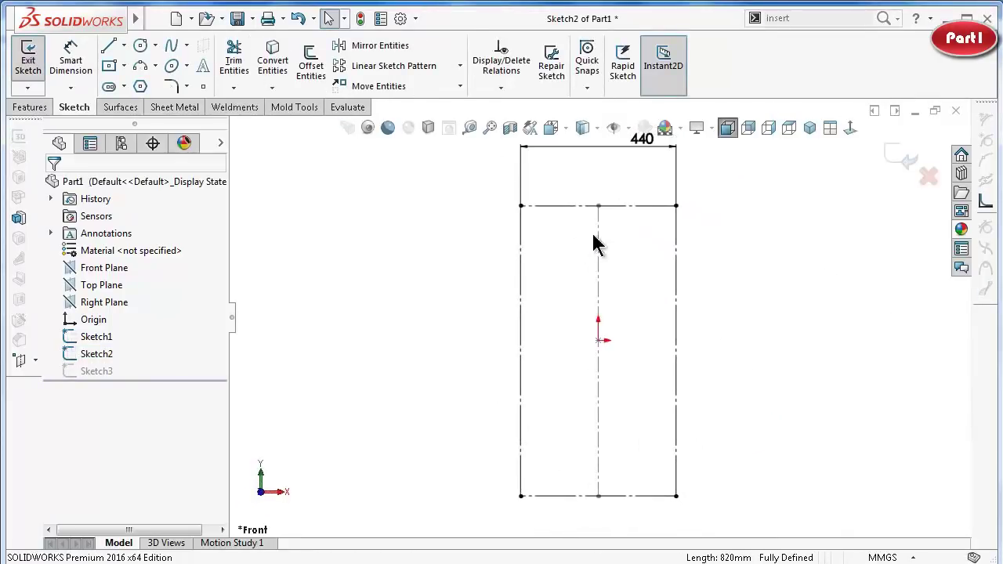
scroll(595, 219, "down", 5)
Draw a short line from the 440 top edge's midpoint.
left_click(110, 47)
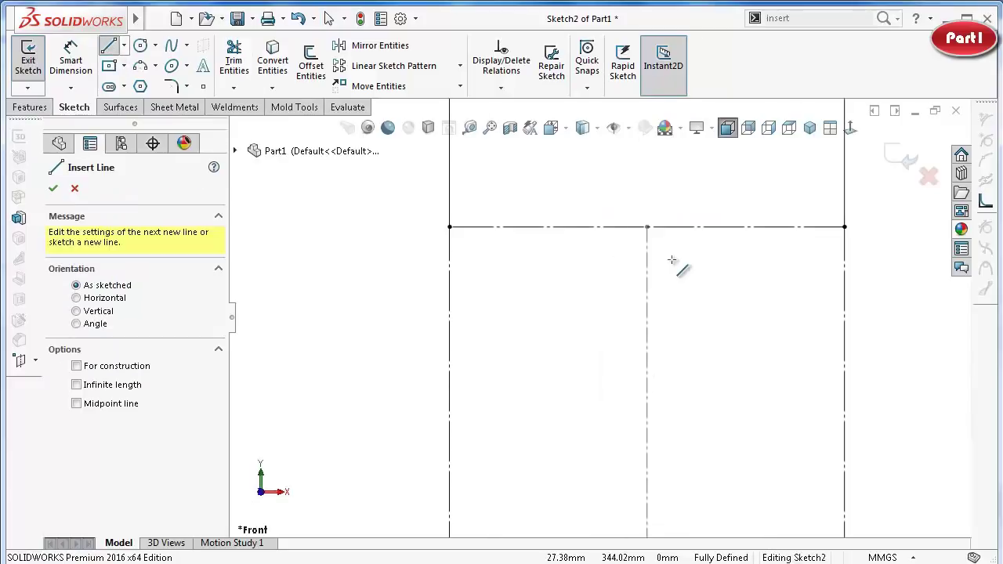
left_click(647, 227)
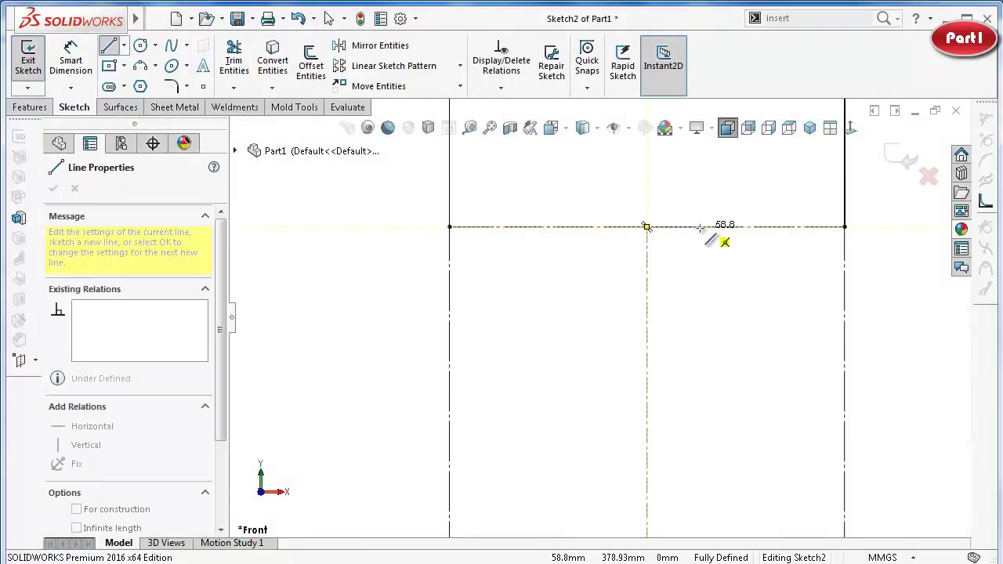
key("Escape")
right_click_drag(768, 336, 727, 208)
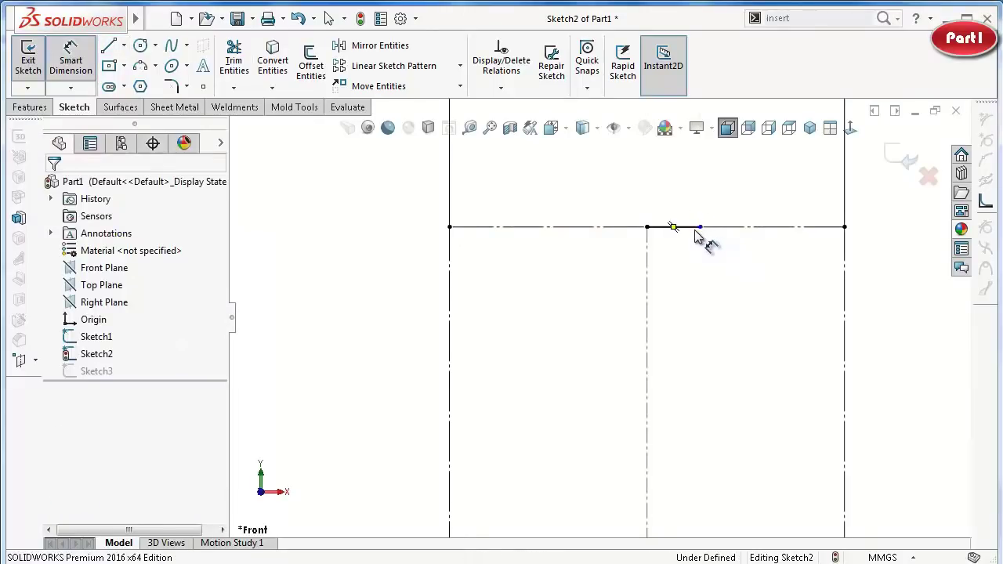
Dimension the line to 50 mm, exit Sketch2, and rotate to a 3D view.
left_click(696, 228)
left_click(693, 205)
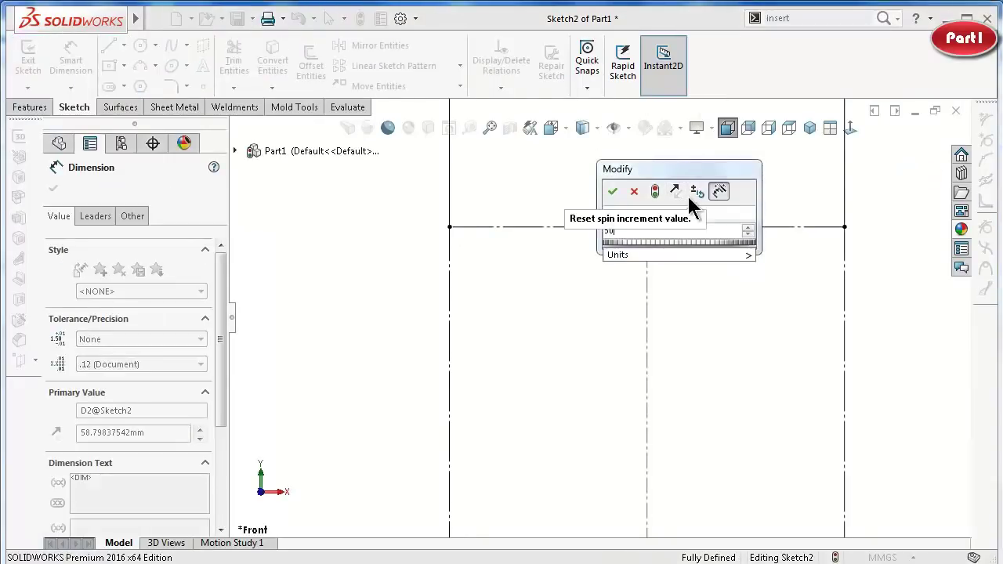
type("50")
key("Return")
key("Escape")
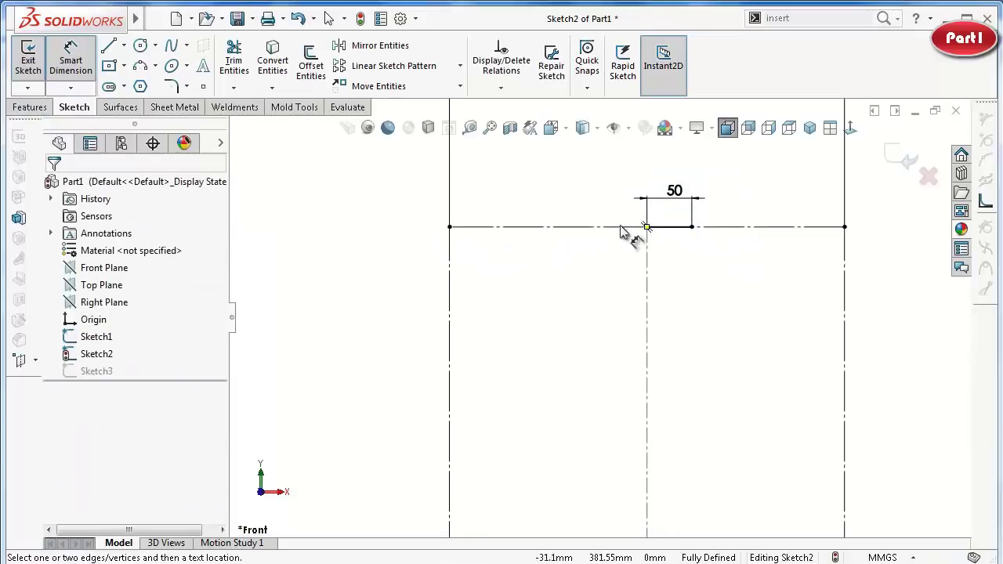
scroll(674, 212, "up", 3)
left_click(901, 157)
mouse_move(888, 186)
middle_mouse_down()
mouse_move(811, 294)
mouse_move(796, 341)
middle_mouse_up()
key("ctrl+7")
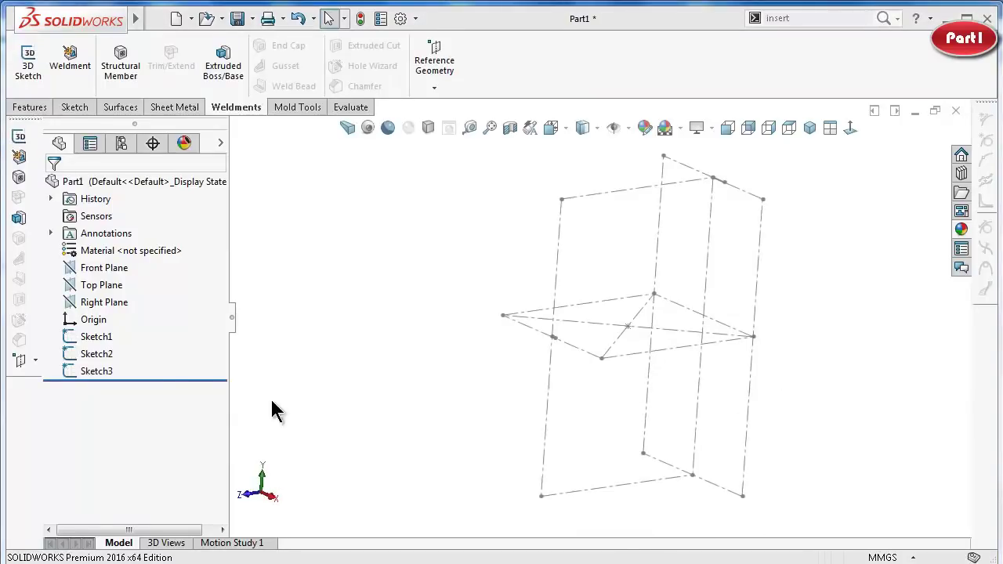
Open Sketch1 for editing, viewed face-on on the Right plane.
left_click(99, 340)
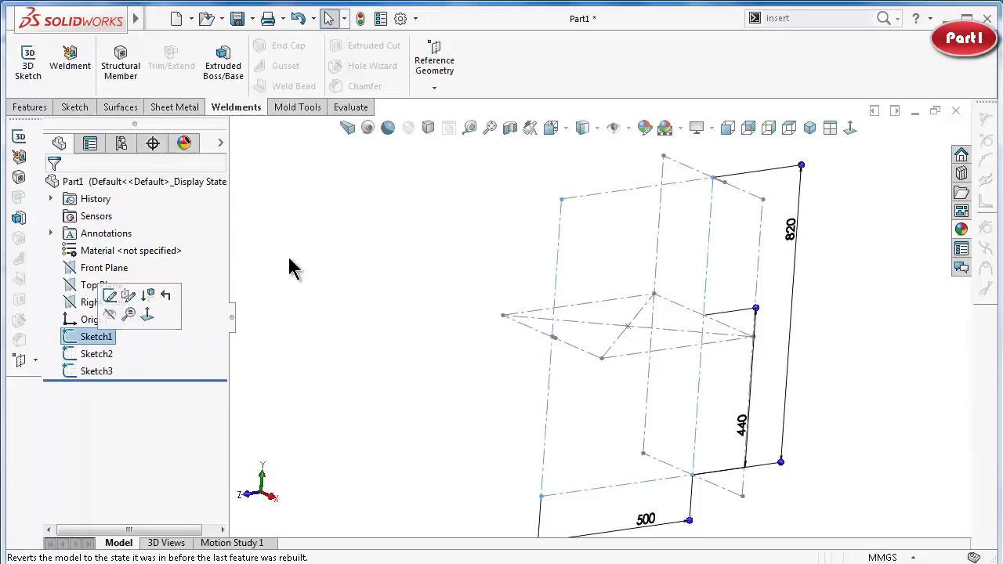
left_click(537, 199)
left_click(90, 337)
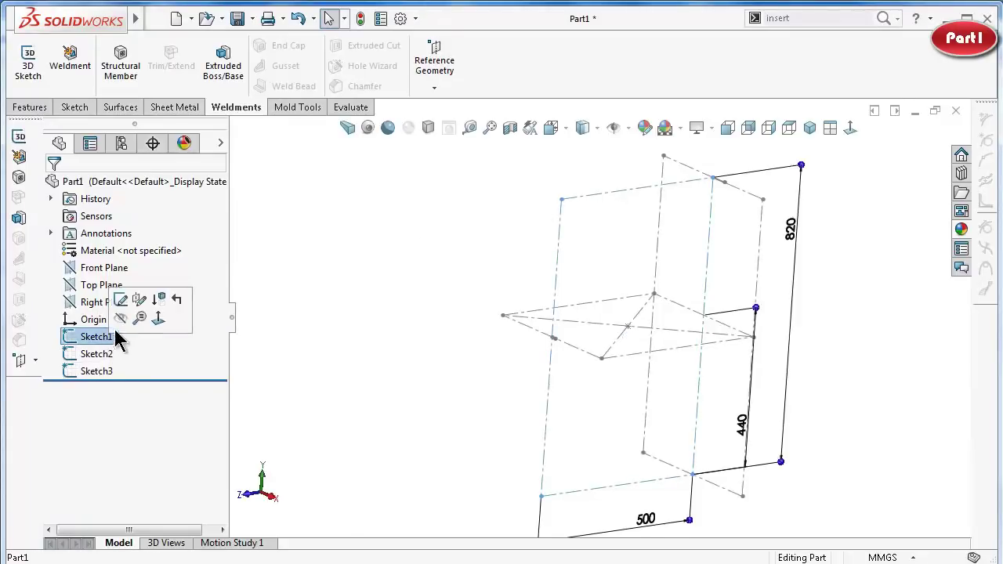
left_click(134, 306)
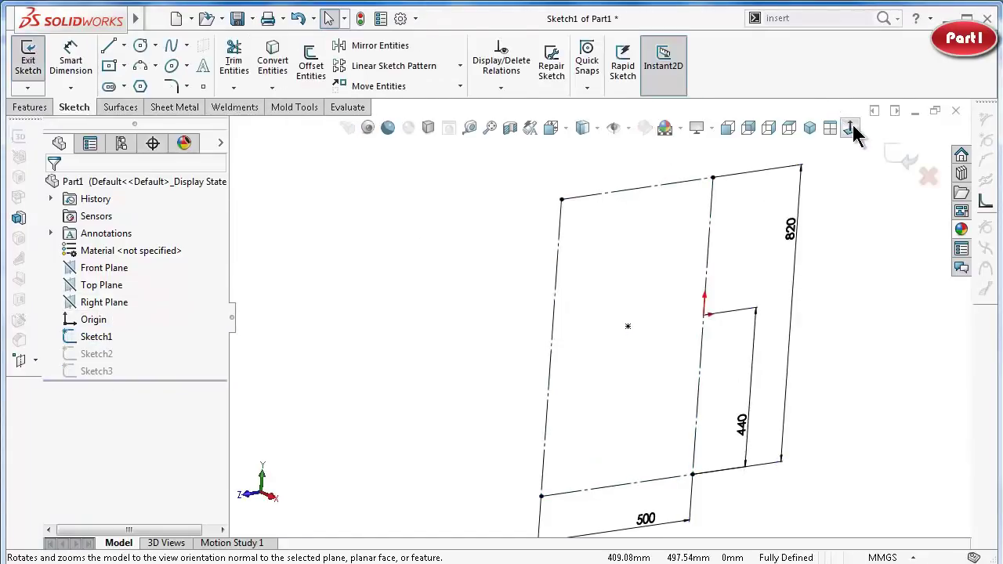
left_click(851, 129)
scroll(543, 243, "up", 1)
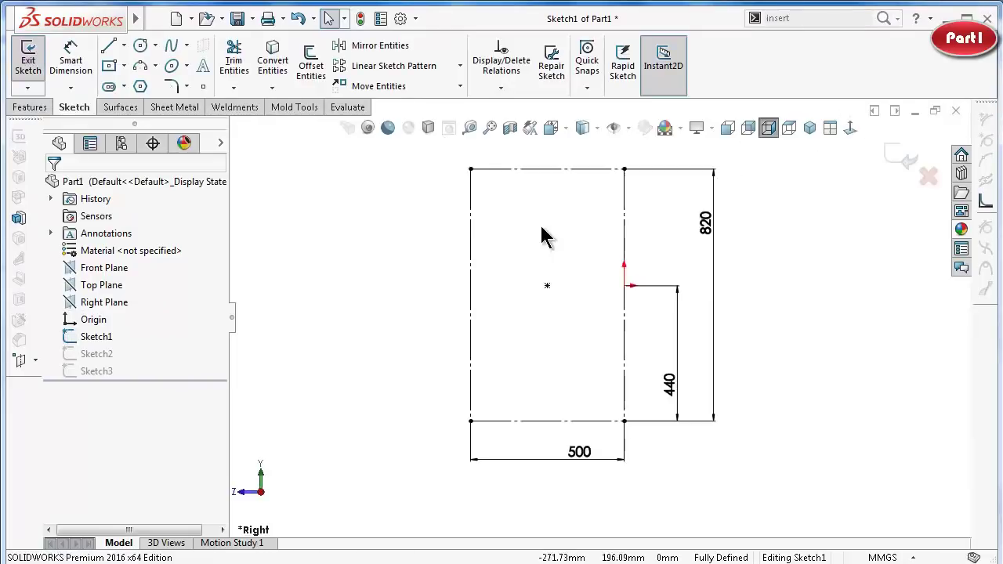
scroll(549, 229, "down", 3)
scroll(550, 222, "up", 1)
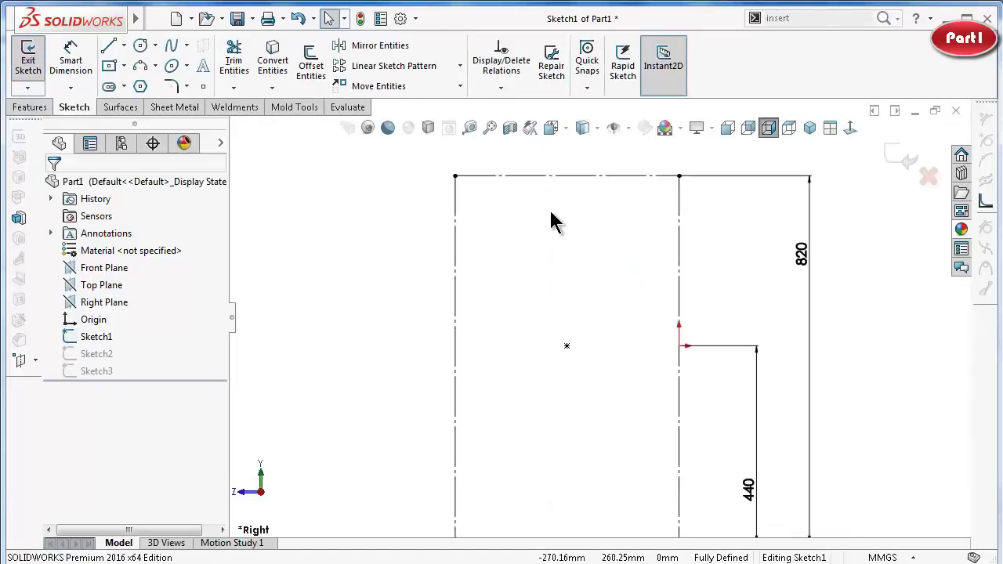
Draw a horizontal centerline from the origin to the rectangle's left edge.
left_click(203, 88)
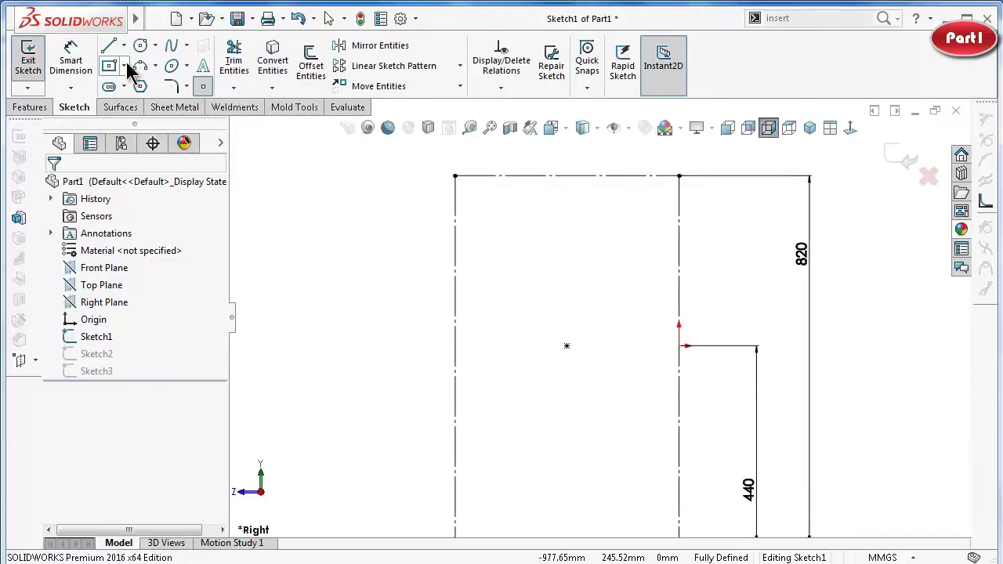
left_click(124, 45)
left_click(137, 82)
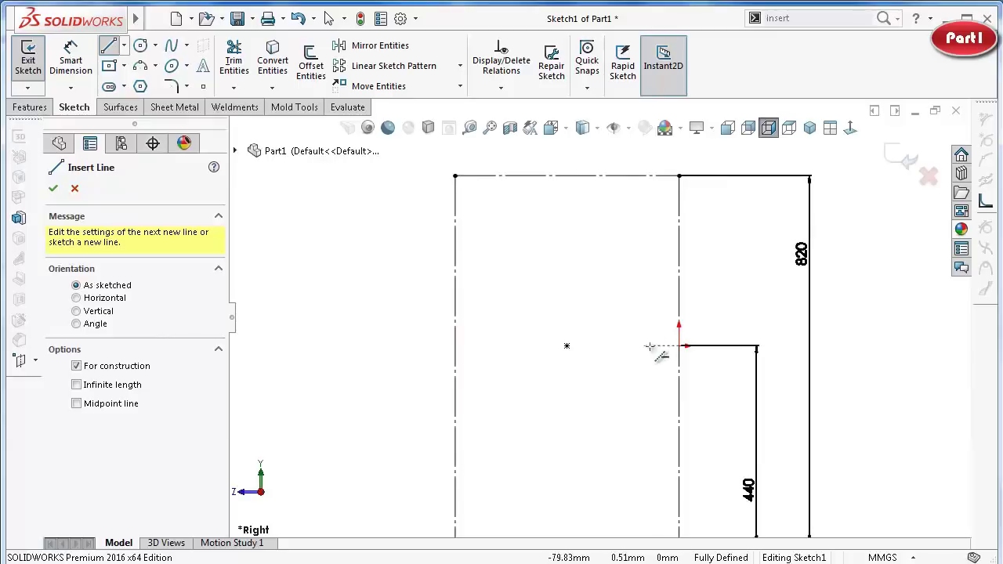
left_click(686, 346)
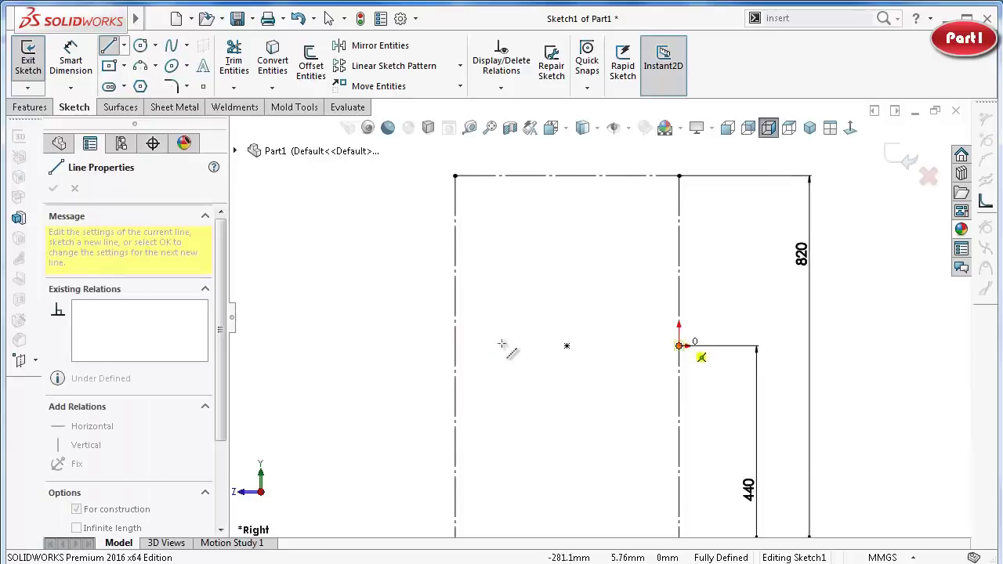
left_click(454, 356)
key("Escape")
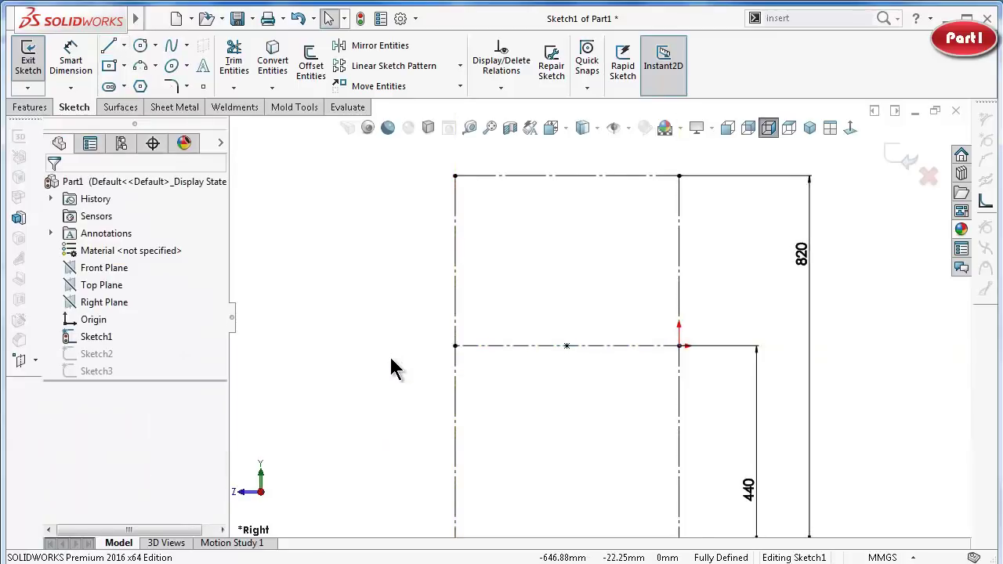
Place four sketch points on and above the centerline for the seat-back curve.
left_click(203, 87)
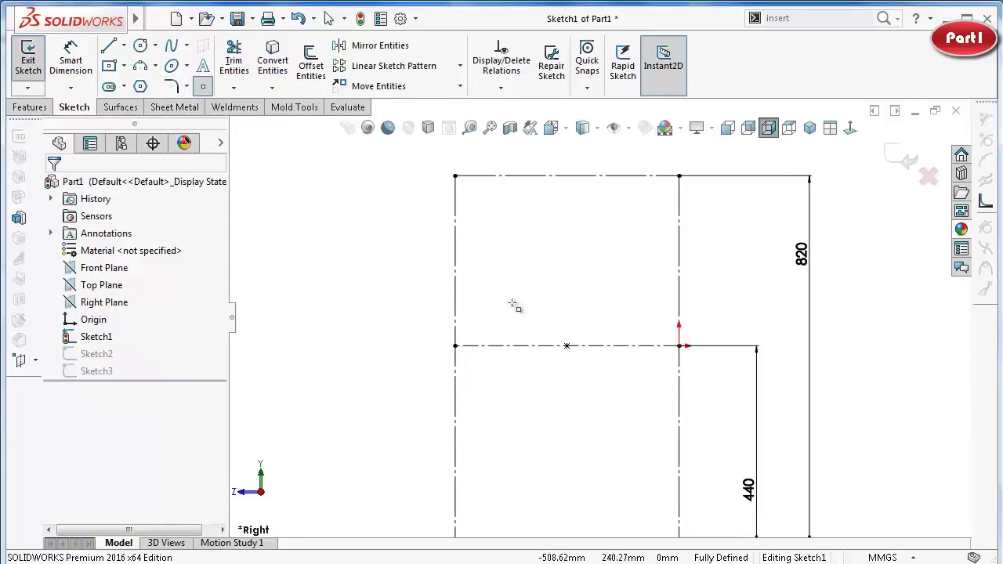
left_click(505, 346)
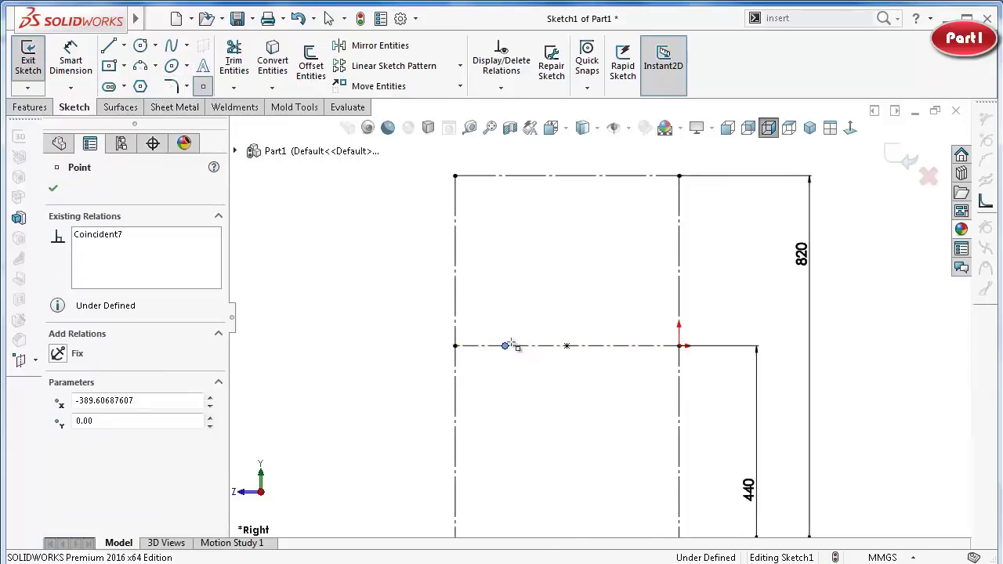
left_click(608, 327)
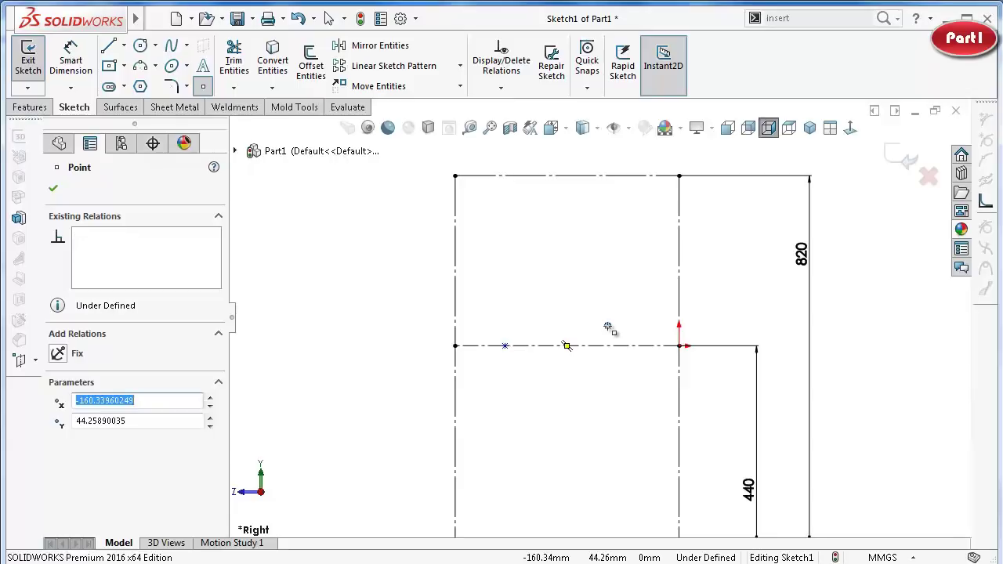
left_click(647, 294)
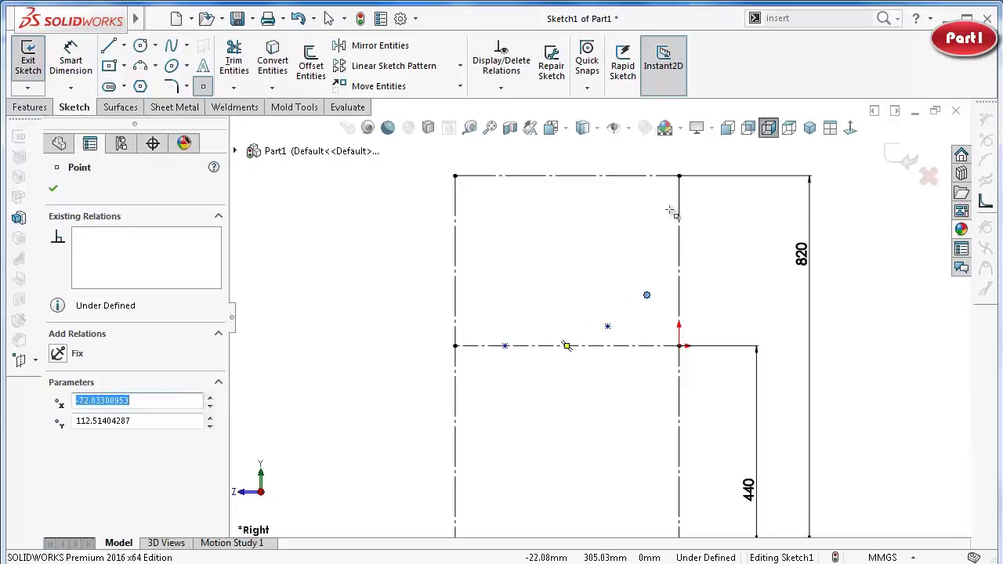
left_click(670, 210)
right_click_drag(363, 387, 436, 298)
scroll(530, 345, "down", 3)
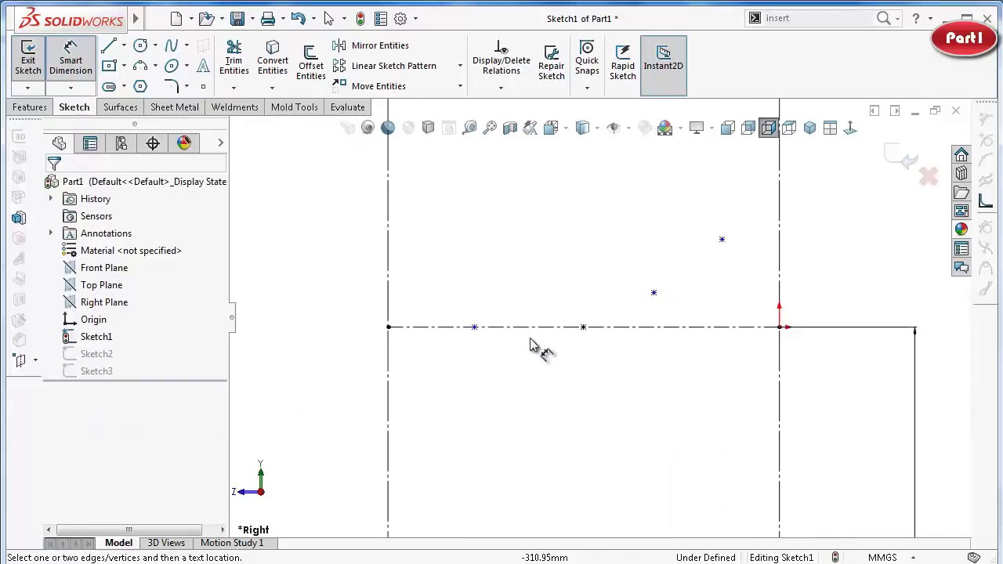
Dimension the centerline point 101.75 mm from the centerline's left end.
left_click(474, 326)
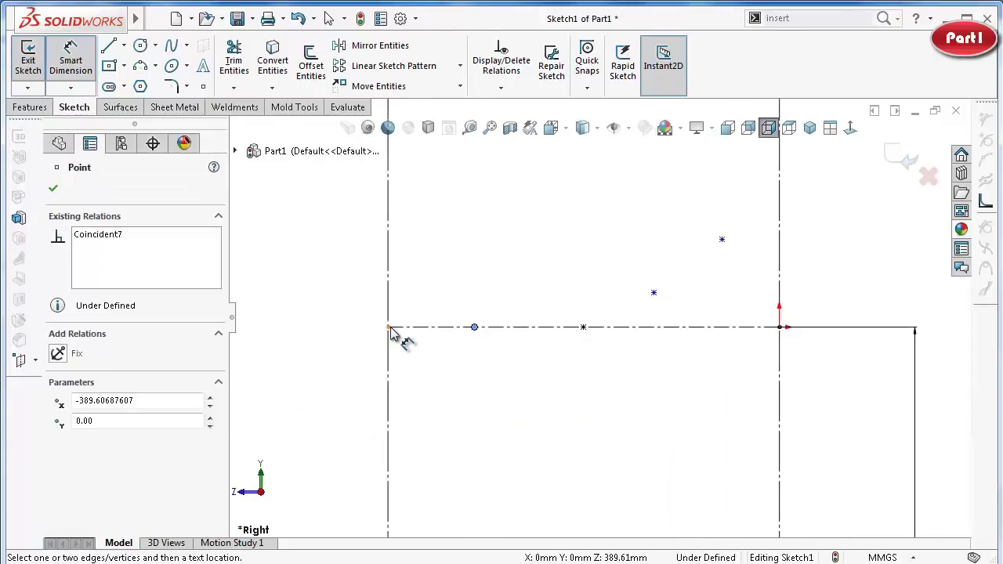
left_click(388, 328)
left_click(423, 296)
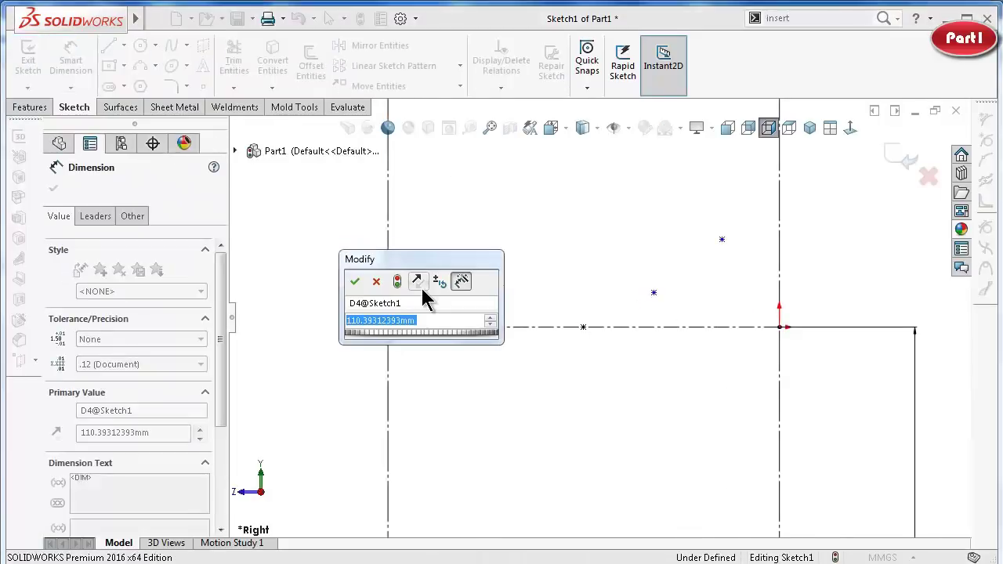
type("101")
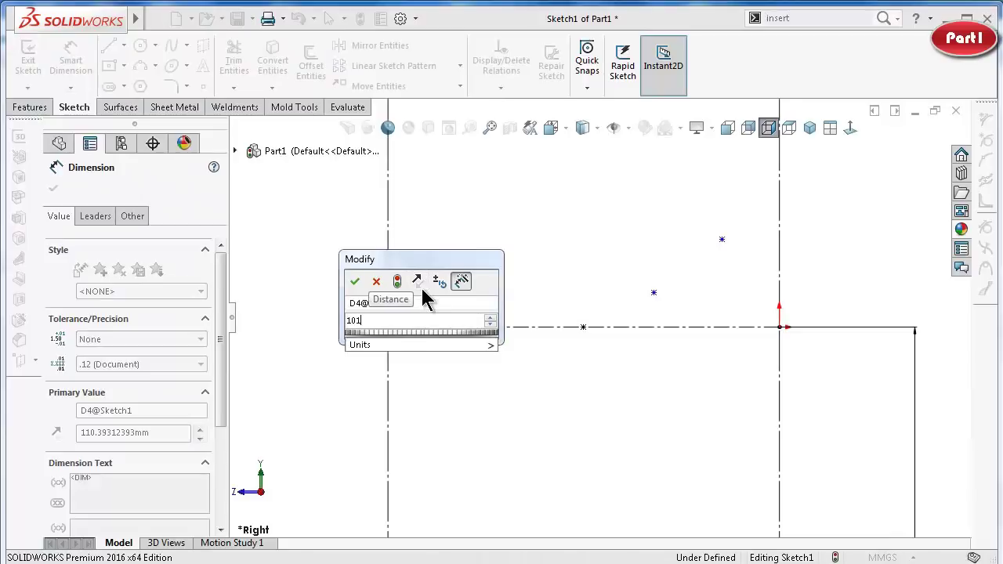
type(".")
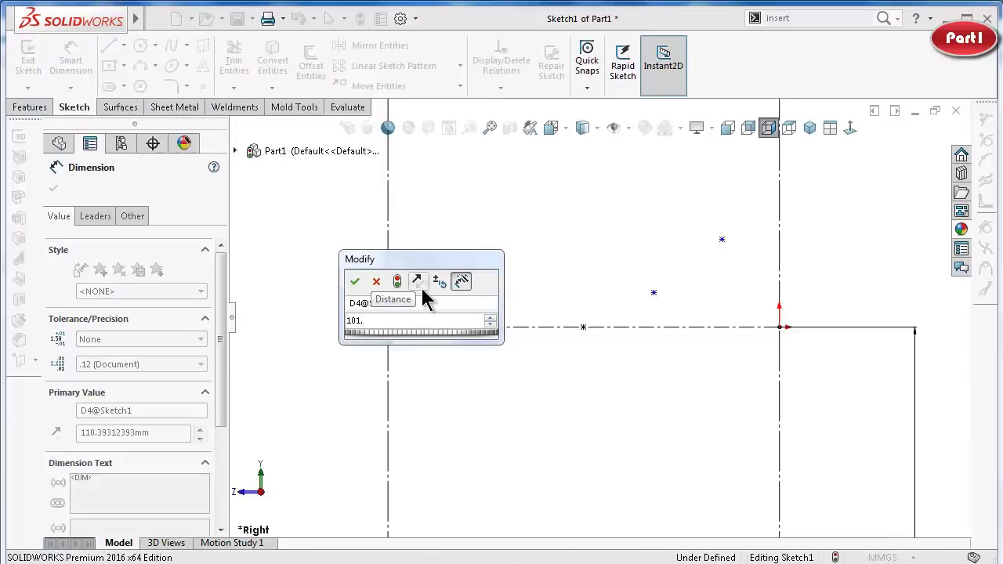
type("75")
key("Return")
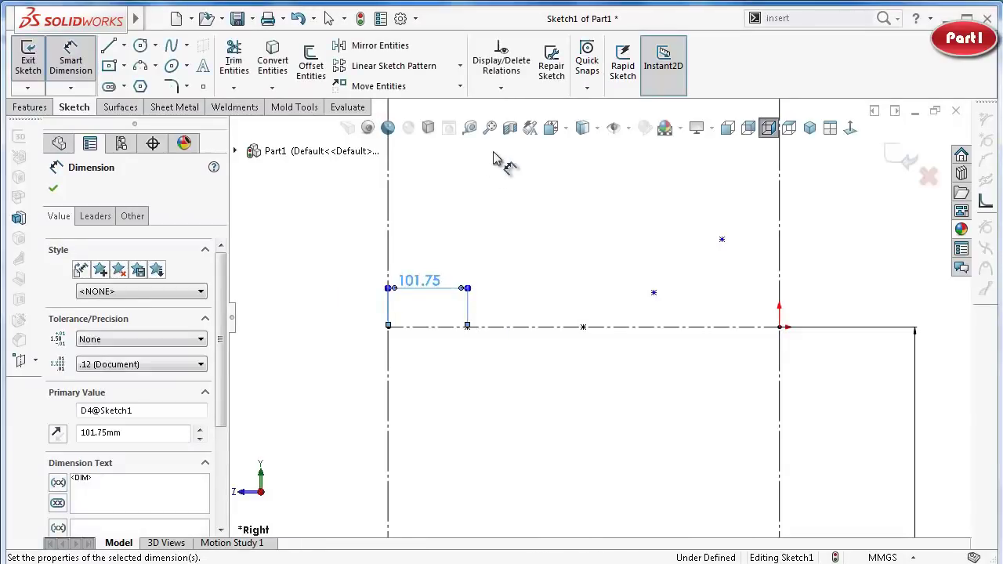
Set the top line to 243 mm and move the 243 and 101.75 dimensions higher.
left_click(654, 294)
left_click(467, 326)
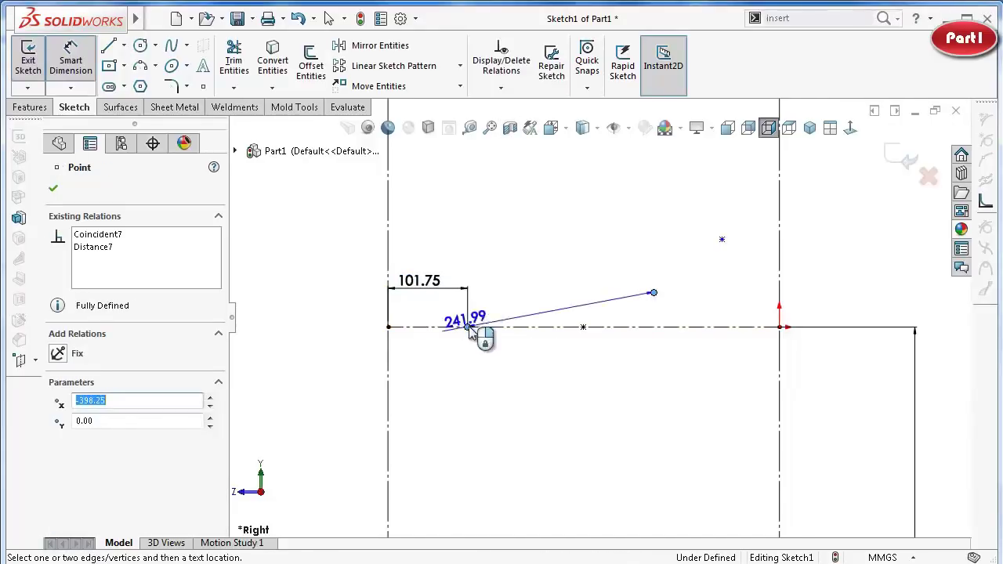
left_click(513, 252)
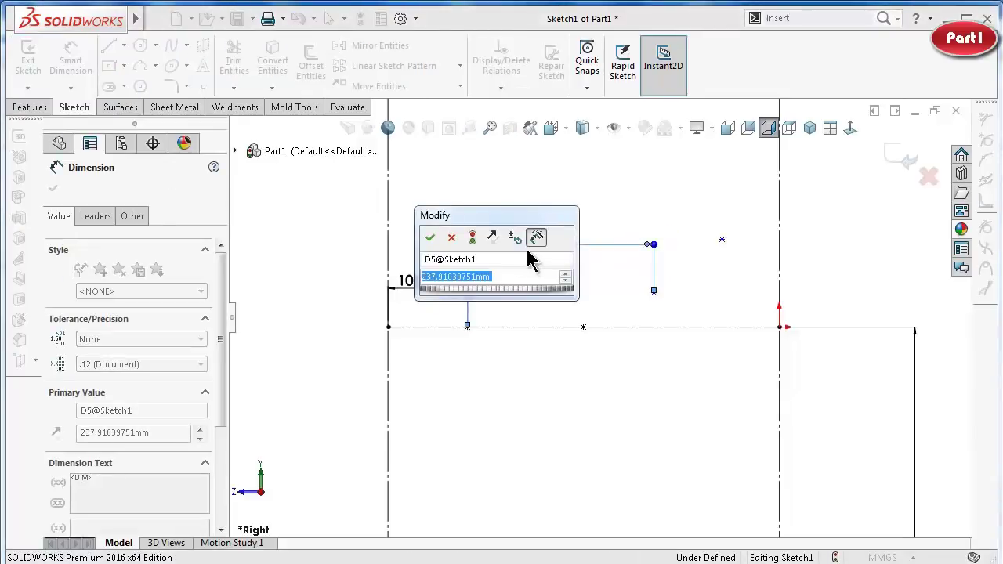
type("24")
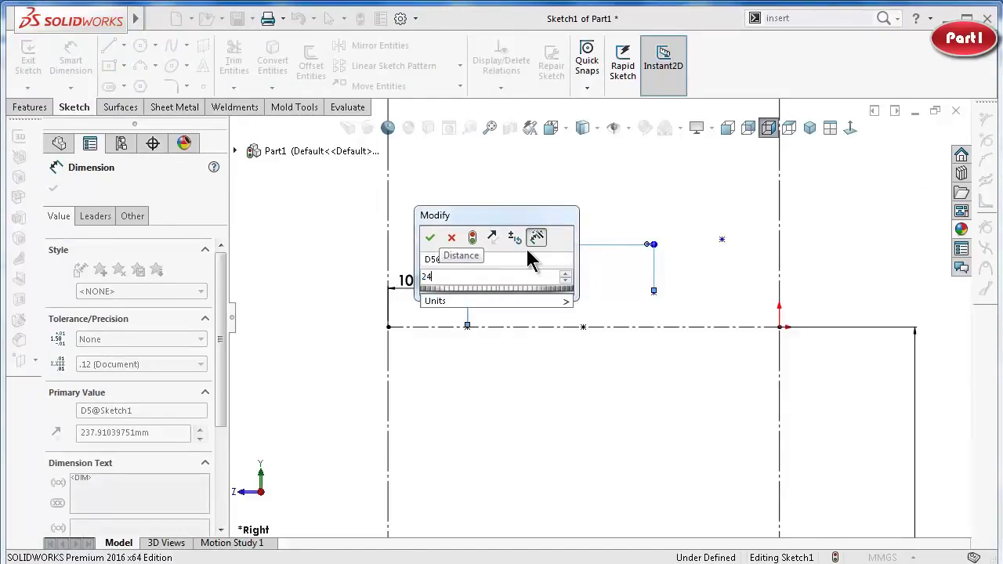
type("3")
key("Return")
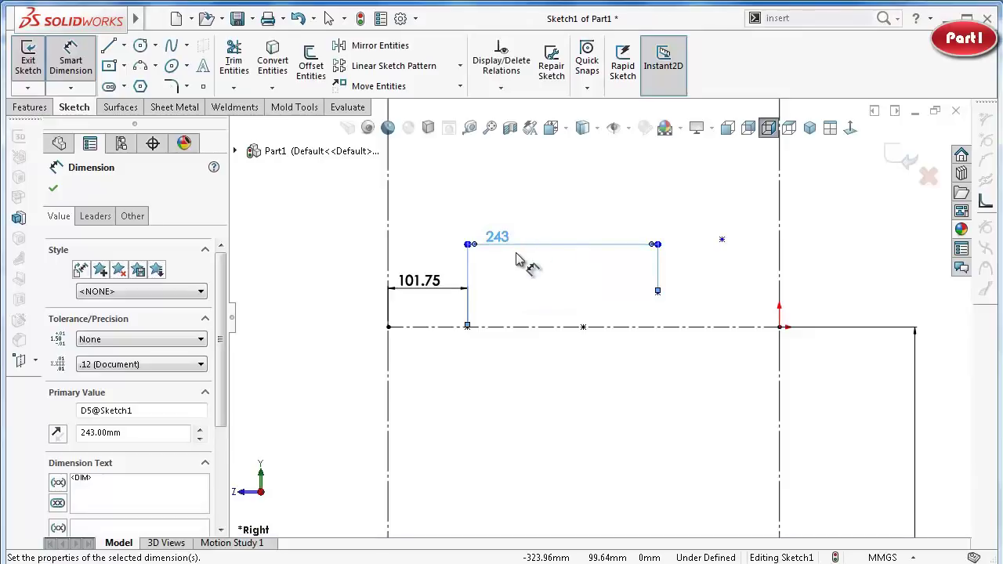
left_click_drag(513, 250, 550, 232)
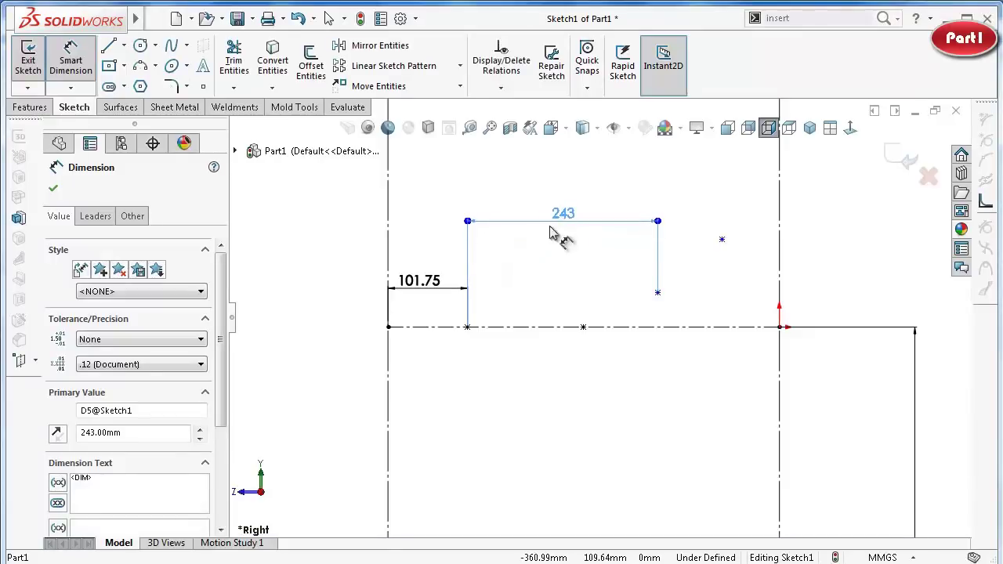
mouse_move(462, 290)
left_mouse_down()
mouse_move(455, 226)
mouse_move(468, 234)
left_mouse_up()
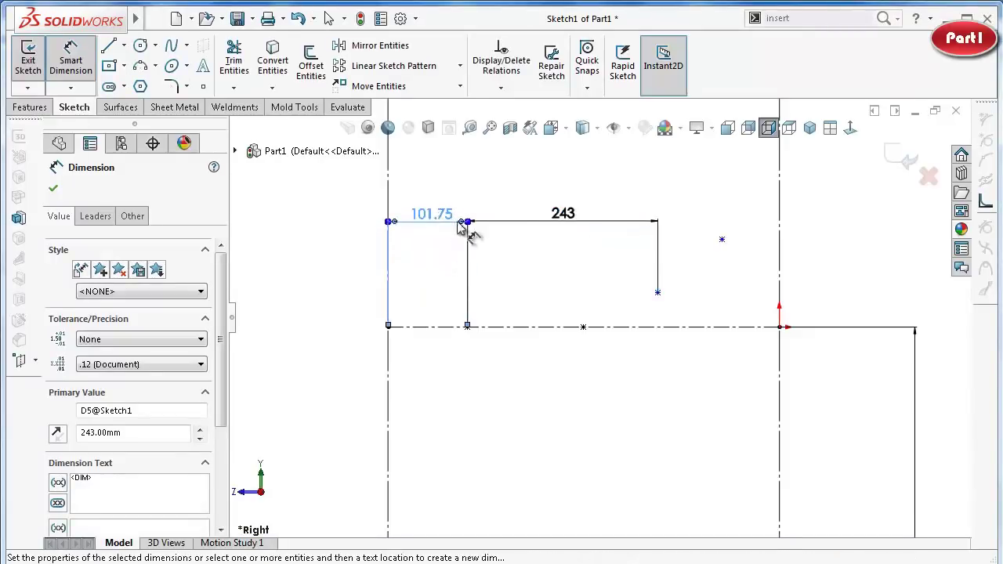
Add a 47.35 mm horizontal offset from the line end to the loose sketch point.
left_click(721, 239)
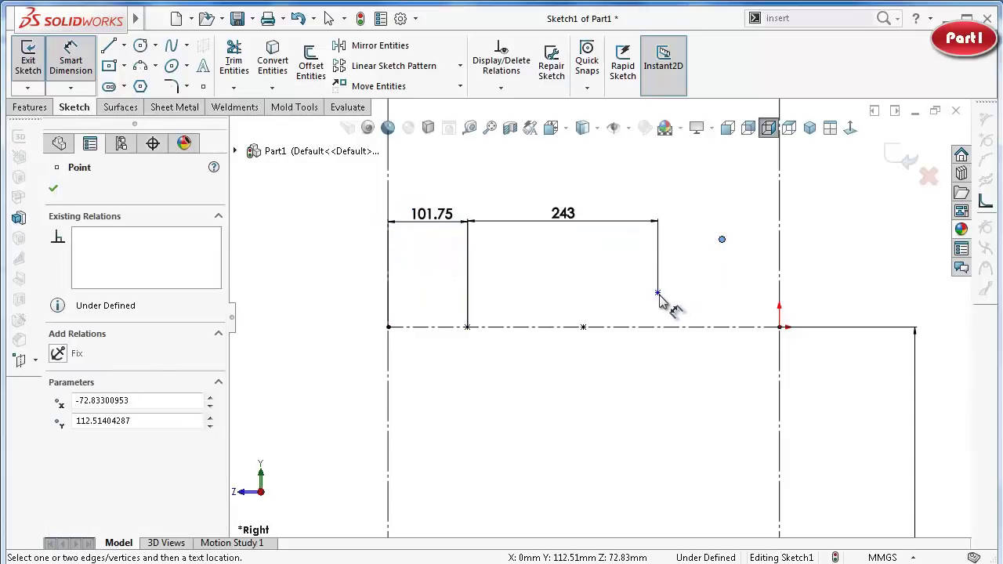
left_click(658, 294)
left_click(679, 207)
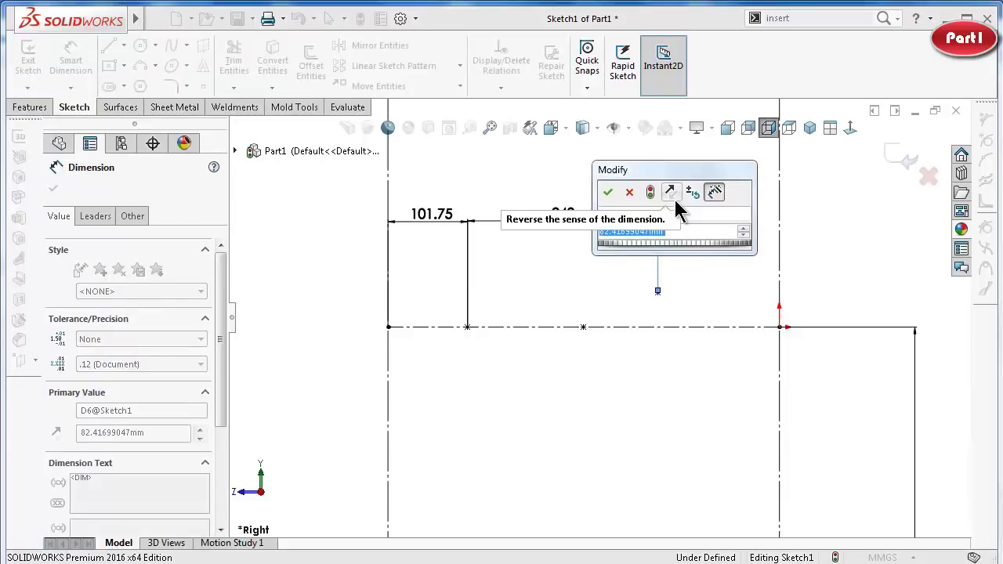
type("47.35")
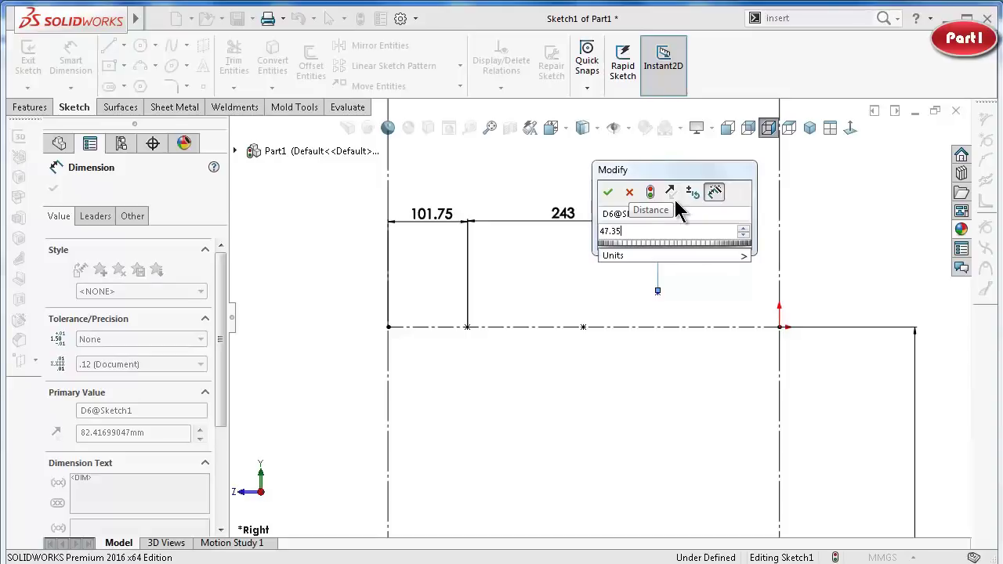
key("Return")
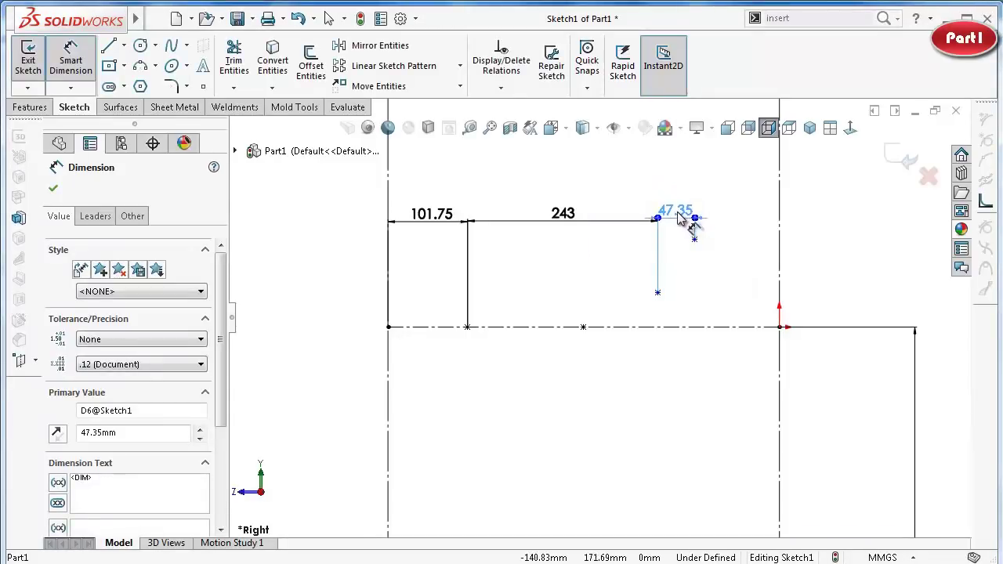
key("f")
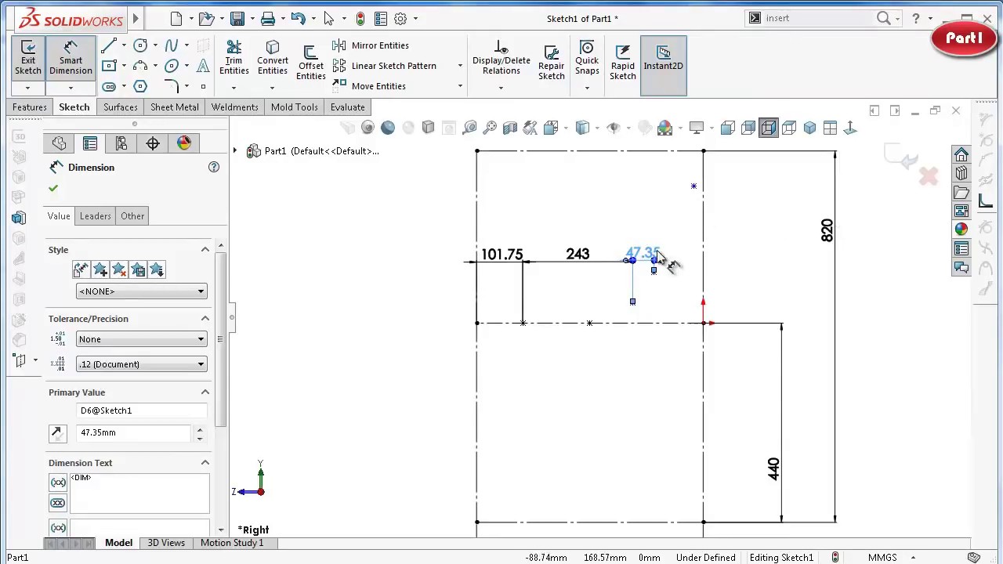
scroll(658, 252, "down", 1)
Add a 61.30 mm offset between the sketch point and the upper line end.
left_click(650, 279)
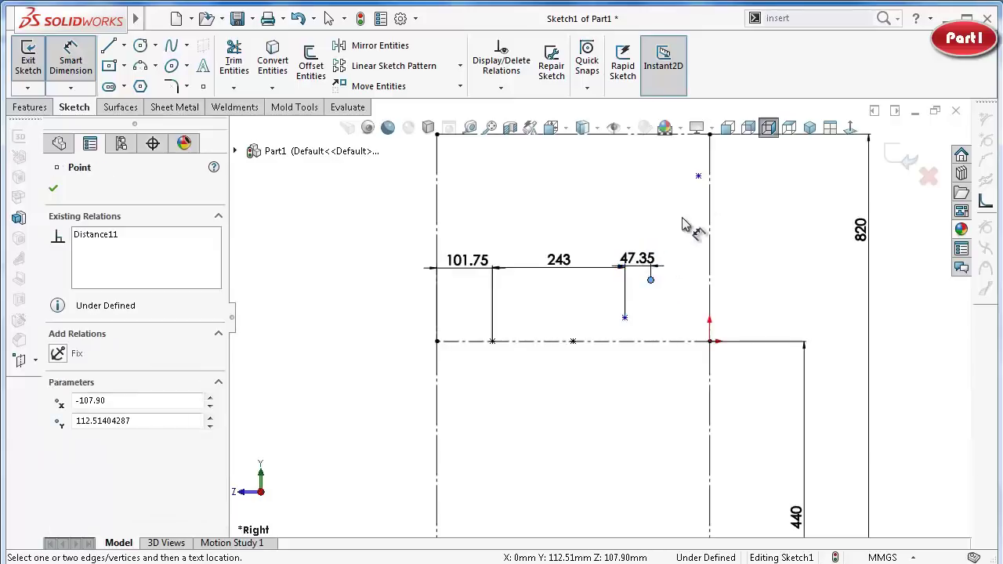
left_click(698, 178)
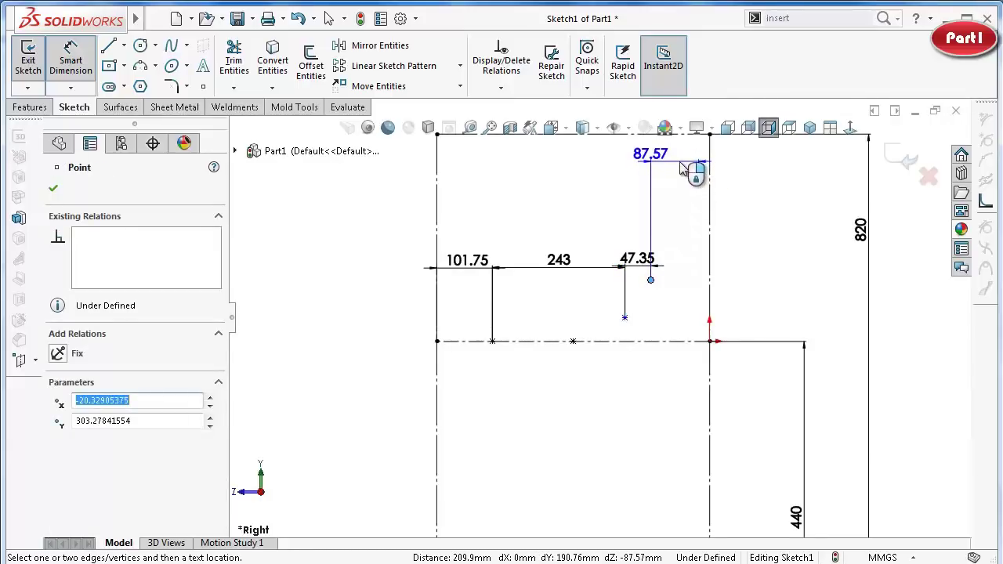
left_click(681, 169)
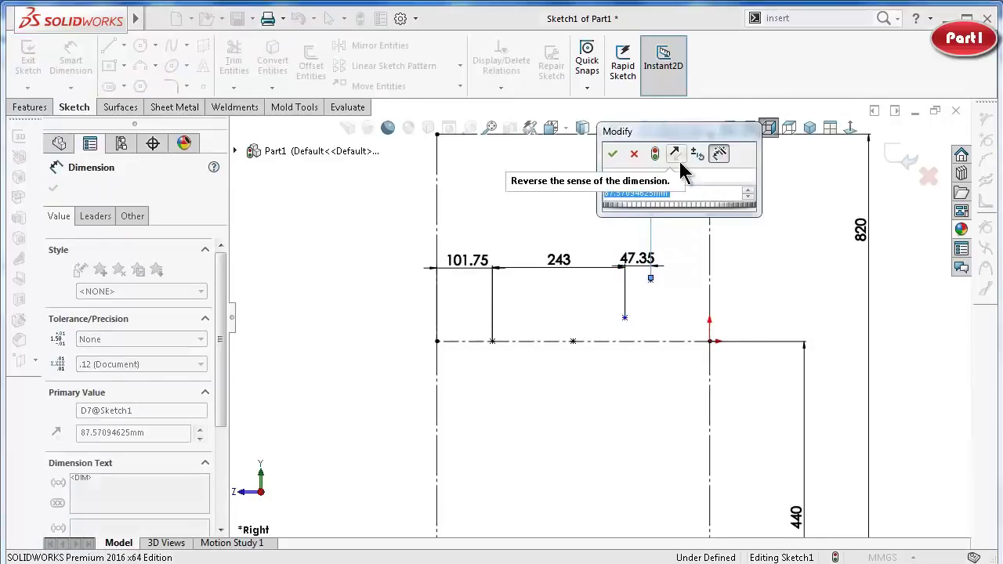
type("61")
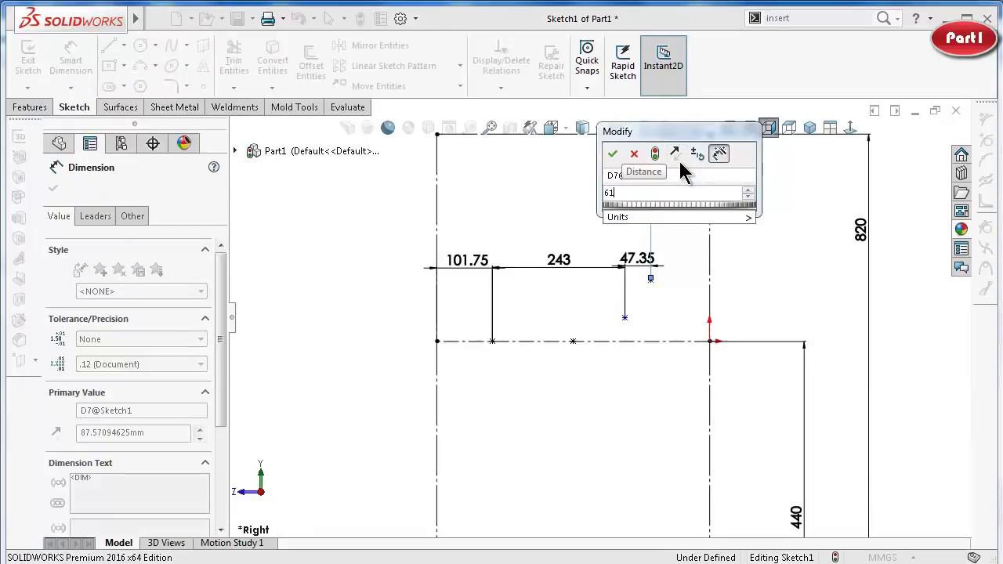
type(".")
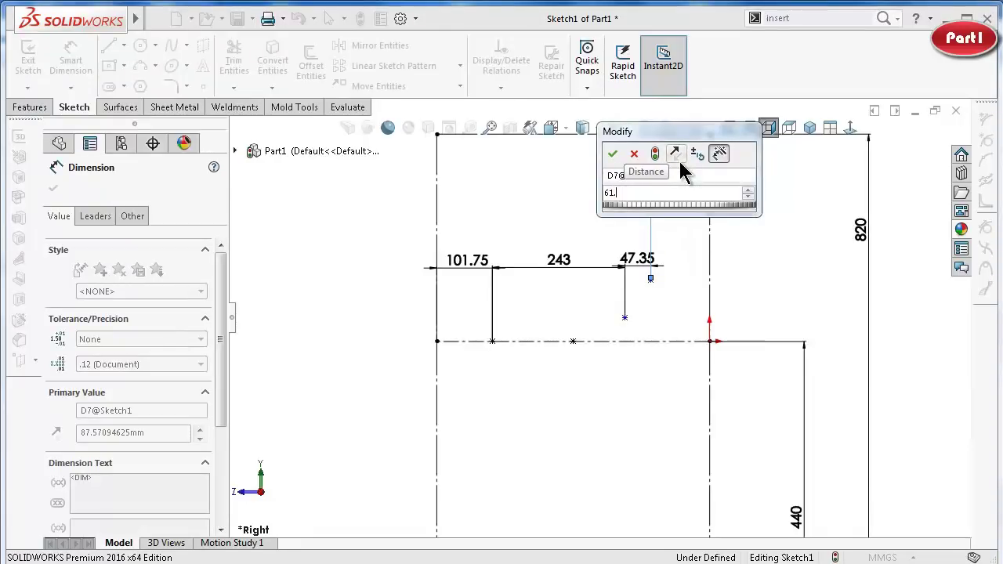
type("3")
key("Return")
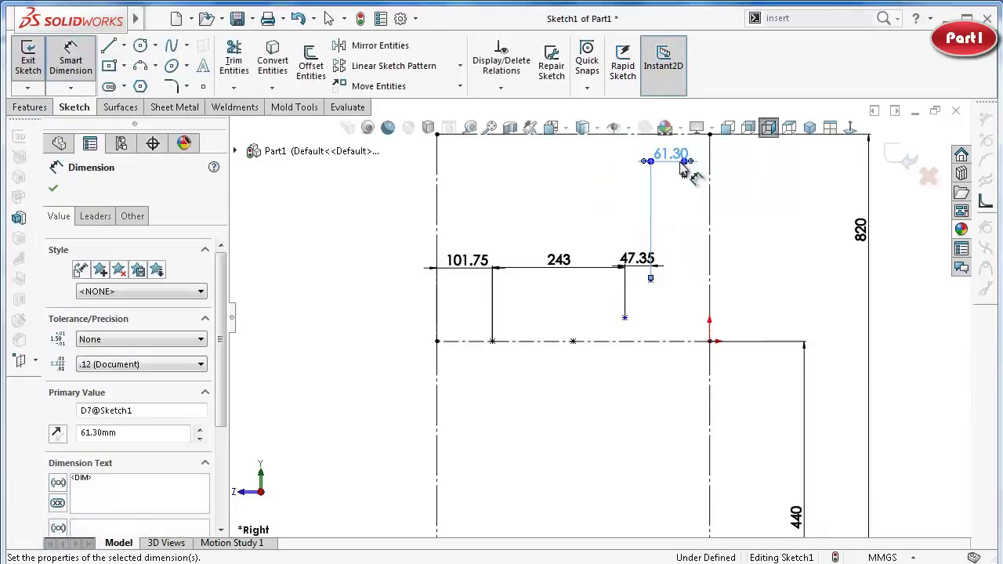
left_click(527, 220)
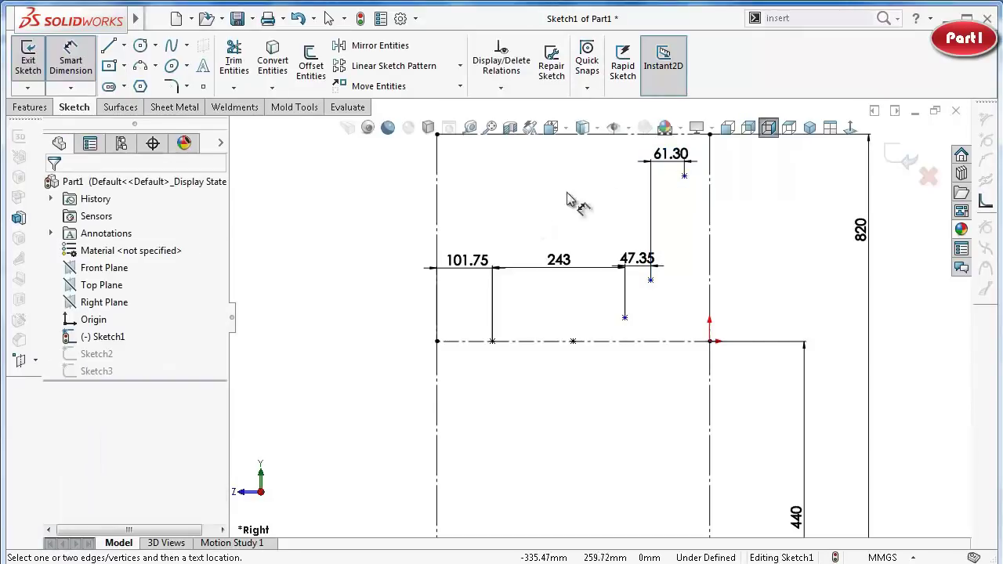
left_click(664, 161)
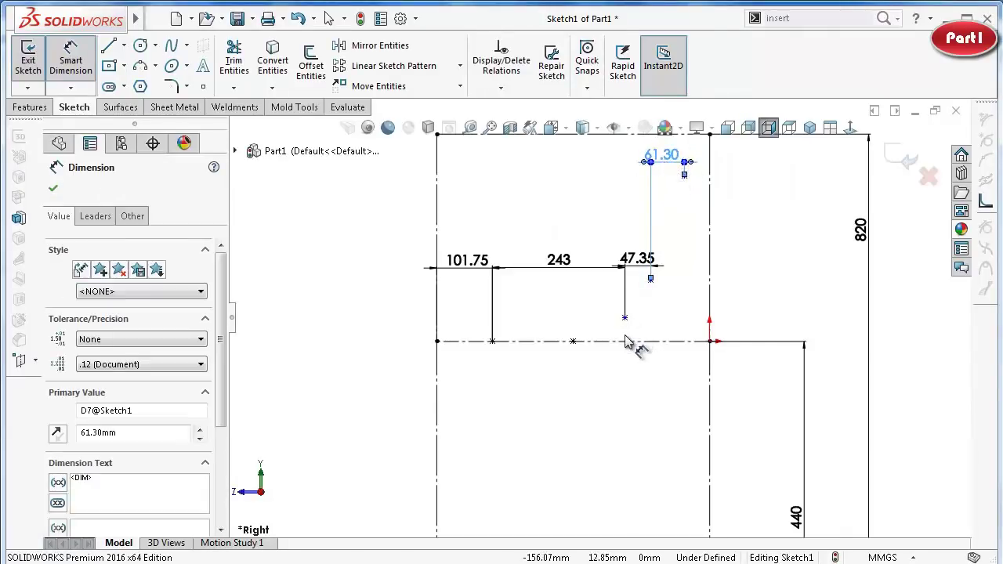
scroll(627, 342, "down", 2)
scroll(627, 342, "down", 1)
scroll(626, 342, "down", 1)
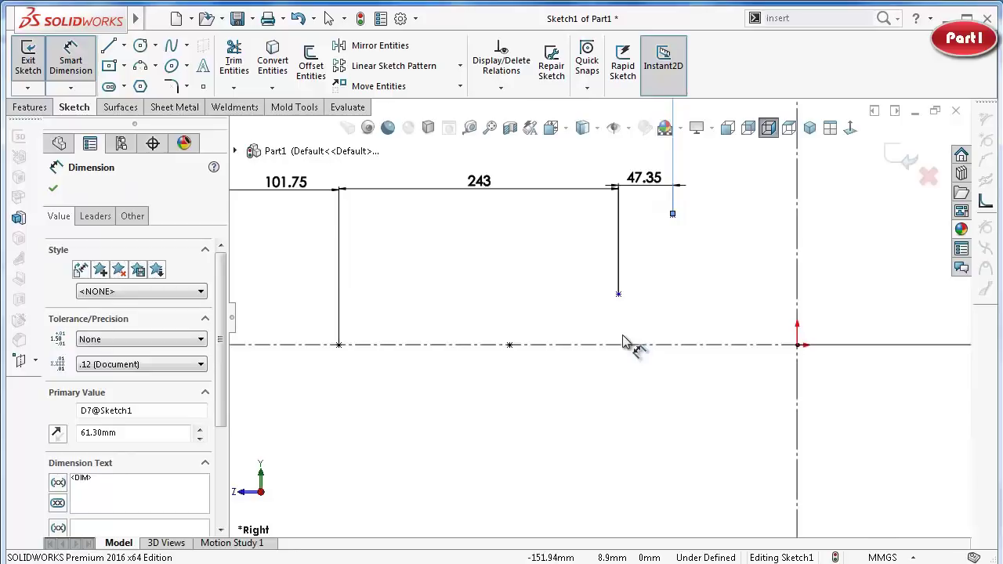
Add a 16 mm vertical height from the short line's lower end to the centerline.
left_click(619, 295)
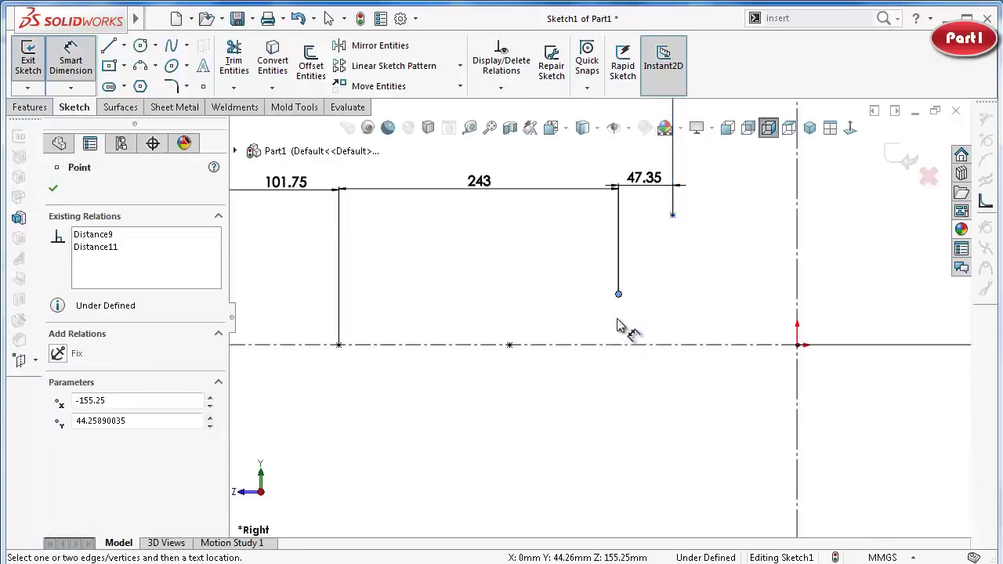
left_click(627, 346)
left_click(639, 343)
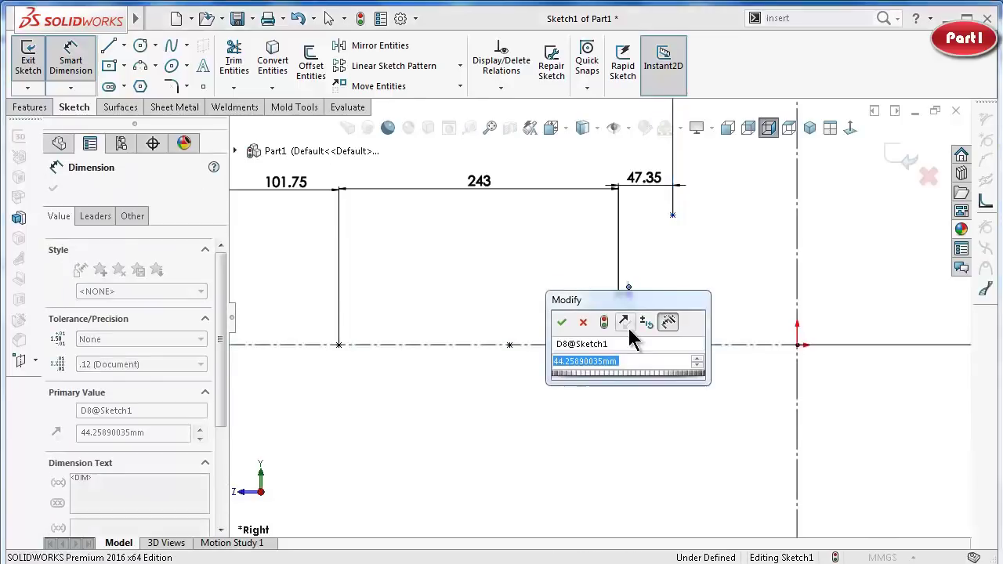
type("16")
key("Return")
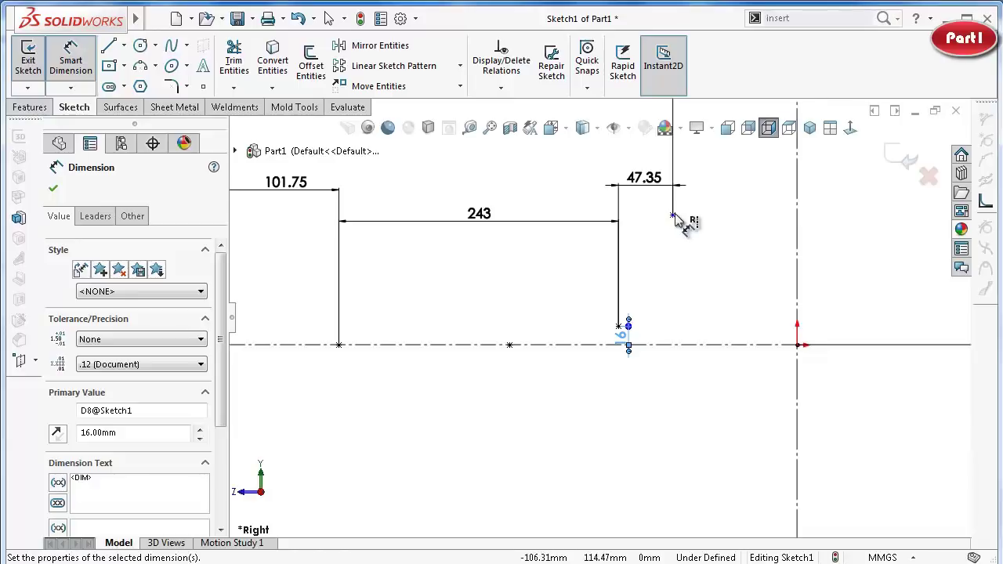
Dimension the other line end 53.65 mm above the centerline, keeping the 61.30 value.
left_click(673, 216)
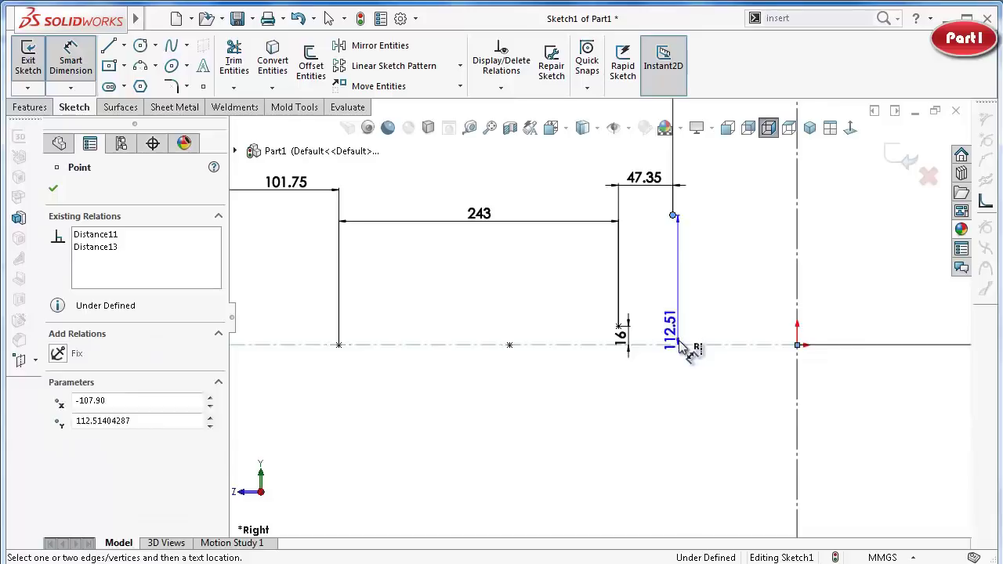
left_click(687, 301)
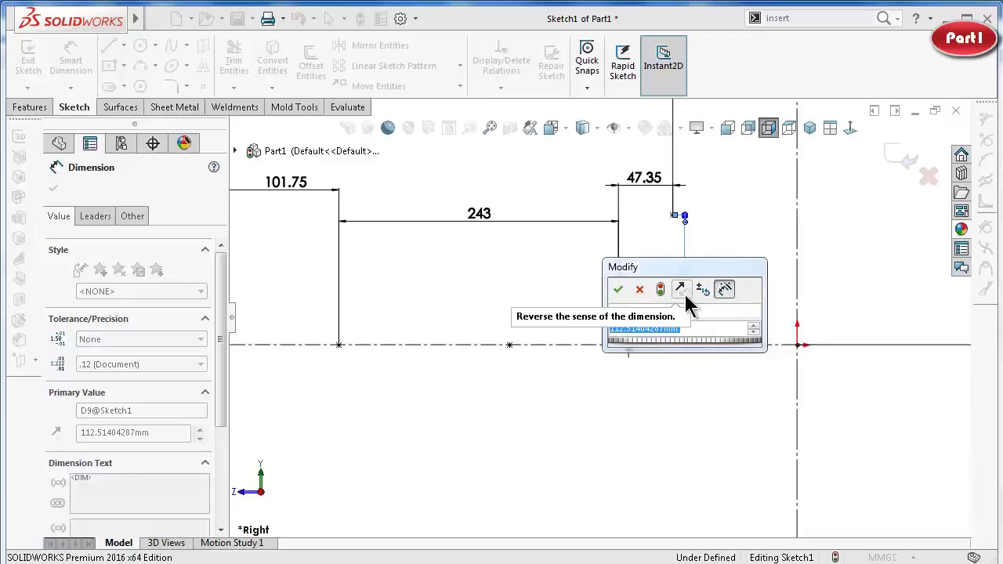
type("53")
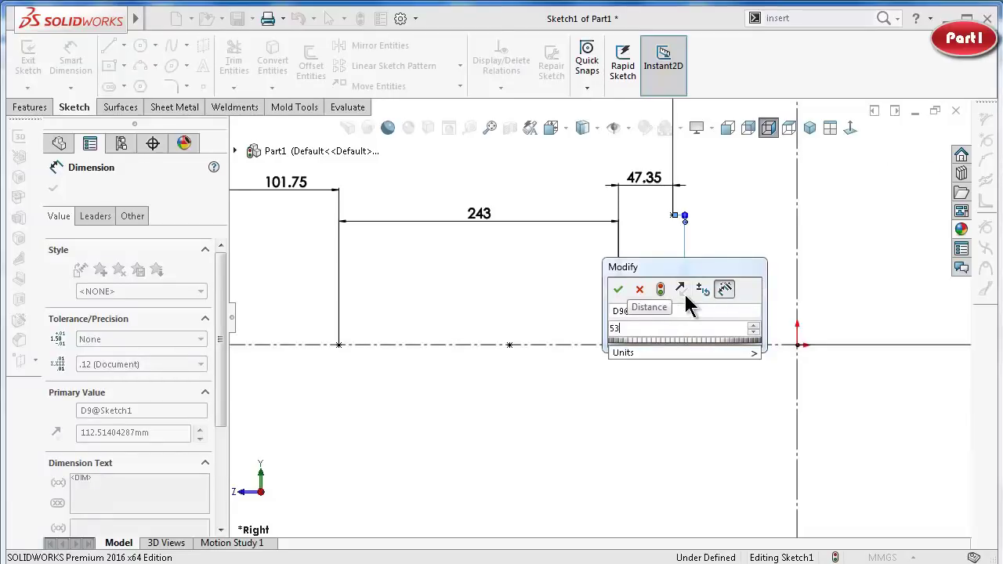
type(".")
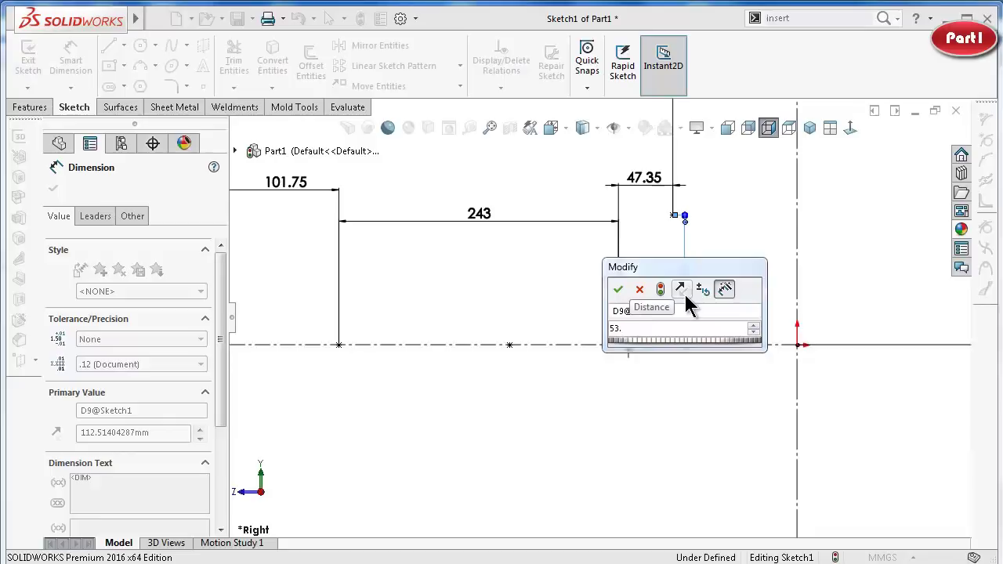
type("6")
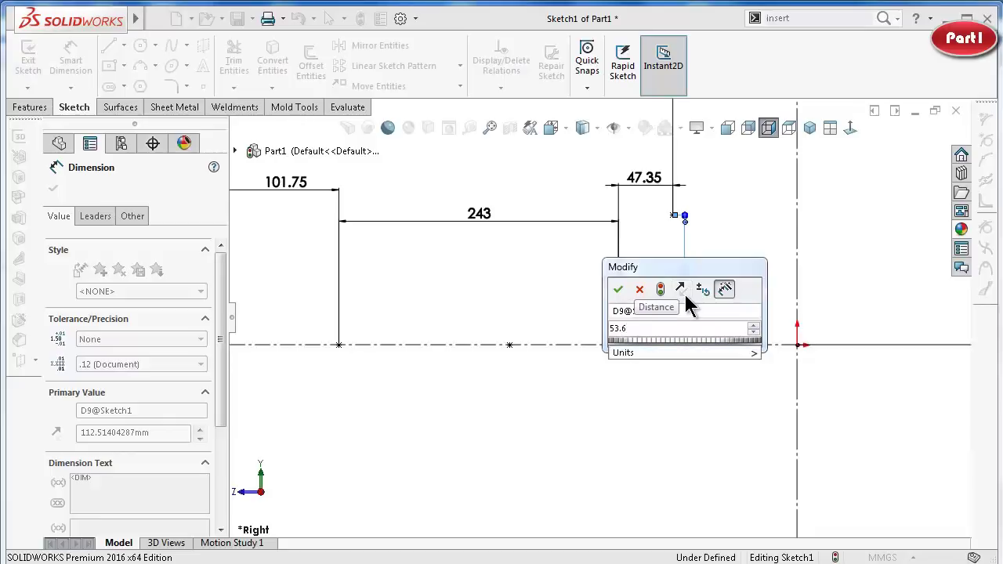
type("5")
key("Return")
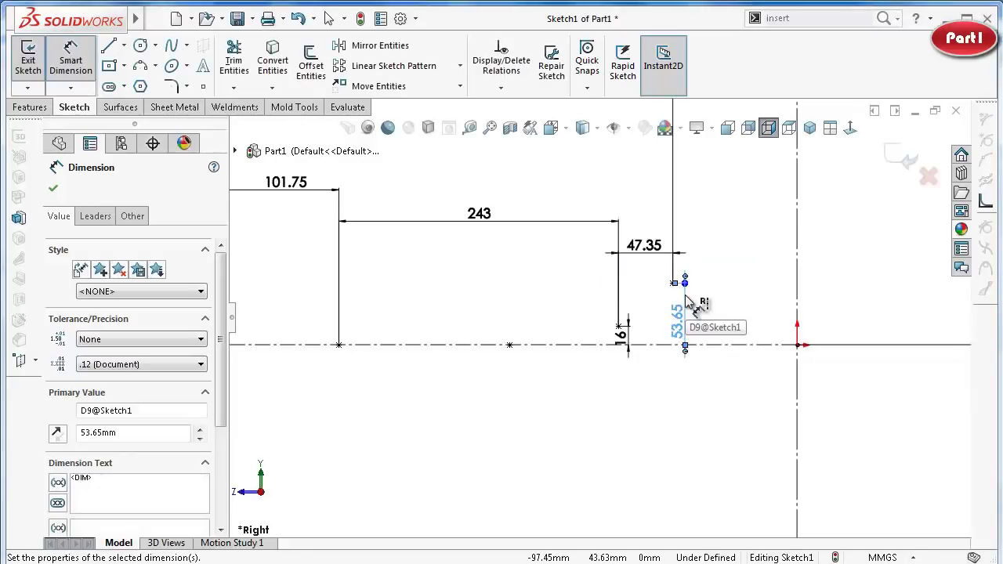
scroll(761, 285, "up", 2)
scroll(745, 275, "up", 2)
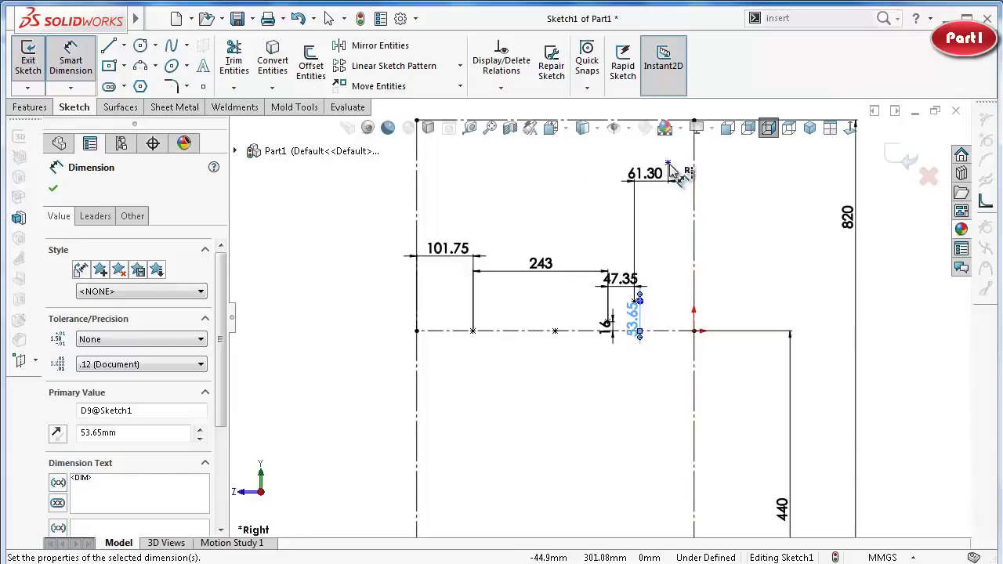
double_click(669, 166)
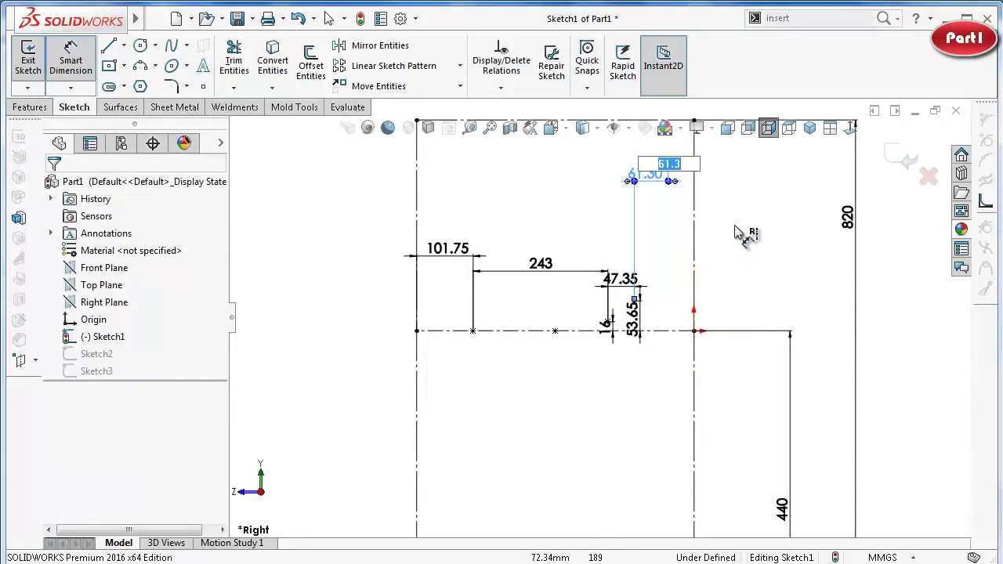
key("Return")
scroll(682, 191, "down", 1)
scroll(645, 217, "down", 2)
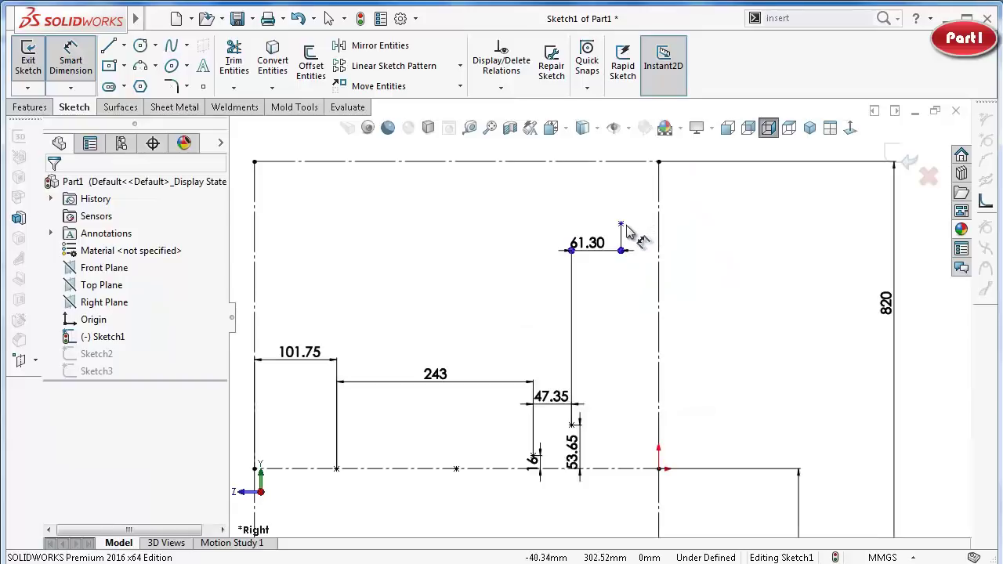
Fix the top end point 276 mm above the horizontal centerline and move the 61.30 dimension clear.
left_click(622, 226)
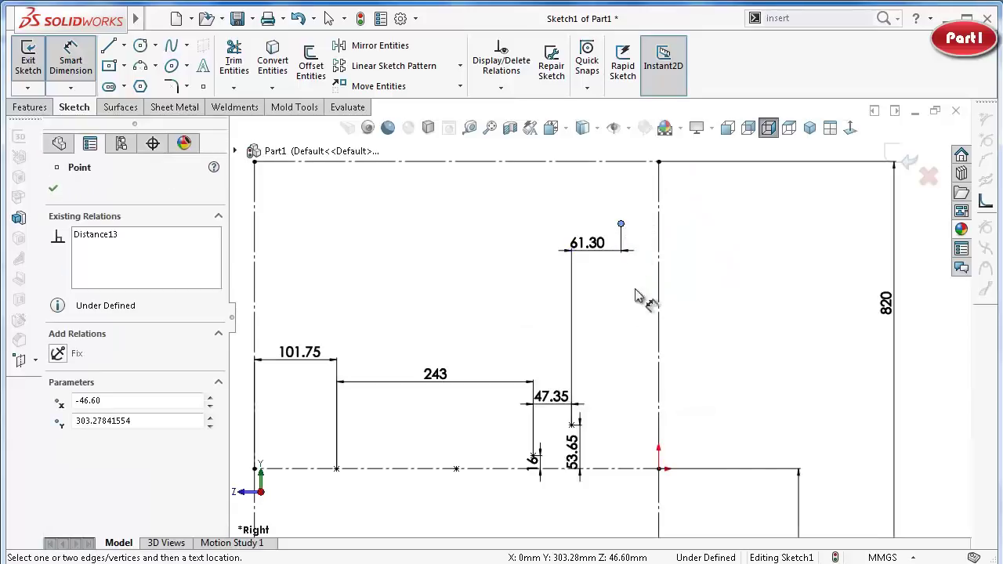
left_click(643, 470)
left_click(735, 409)
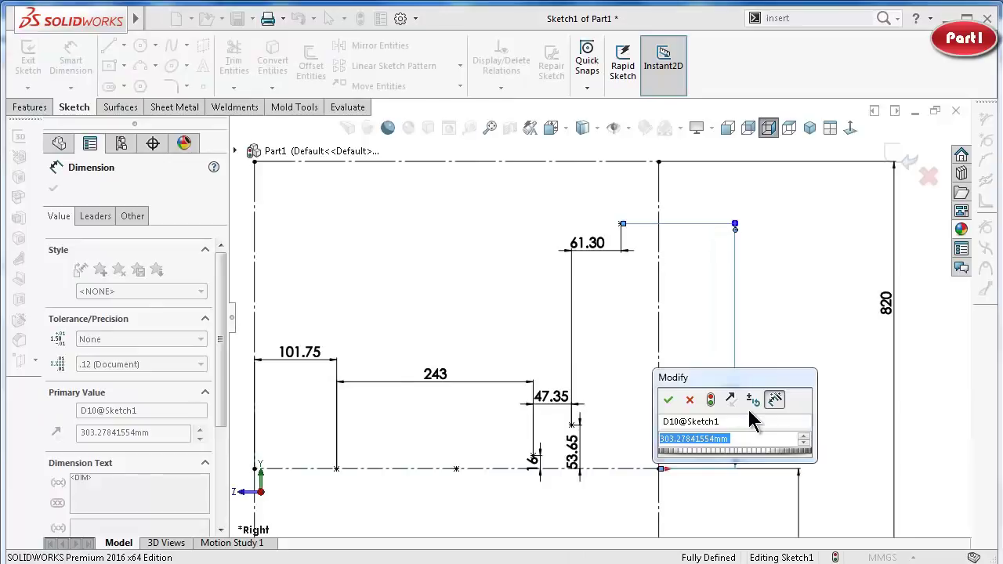
type("27")
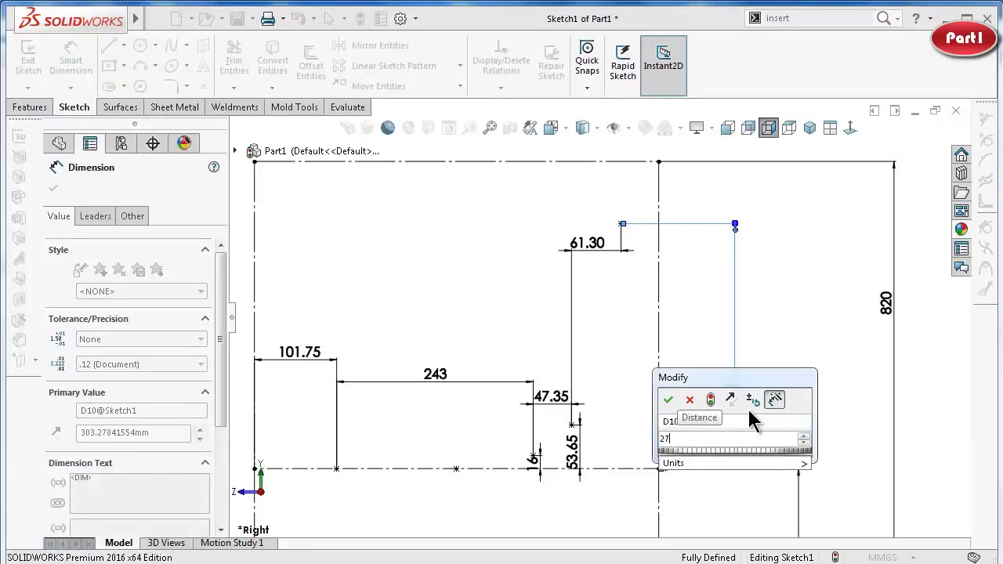
type("6")
key("Return")
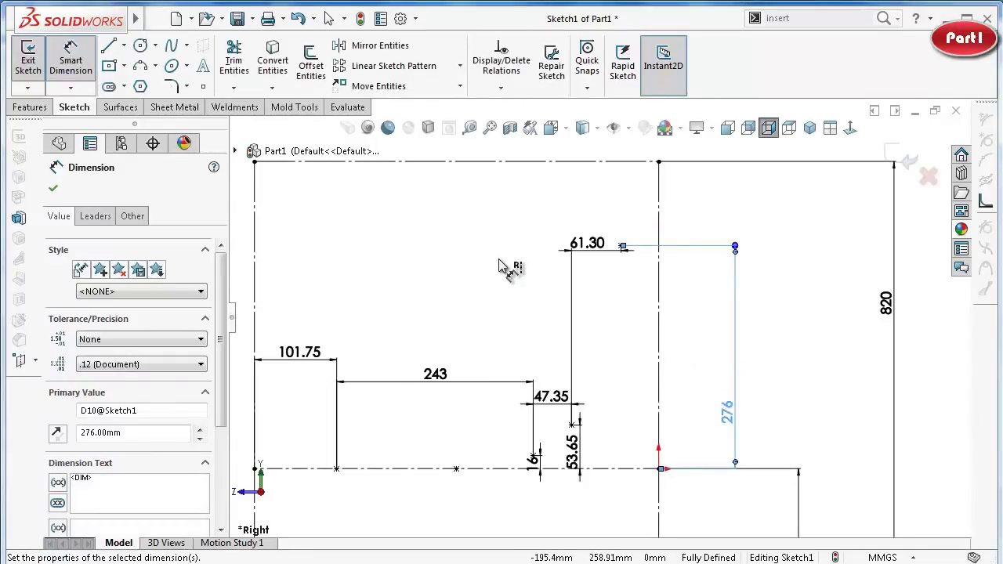
left_click(506, 269)
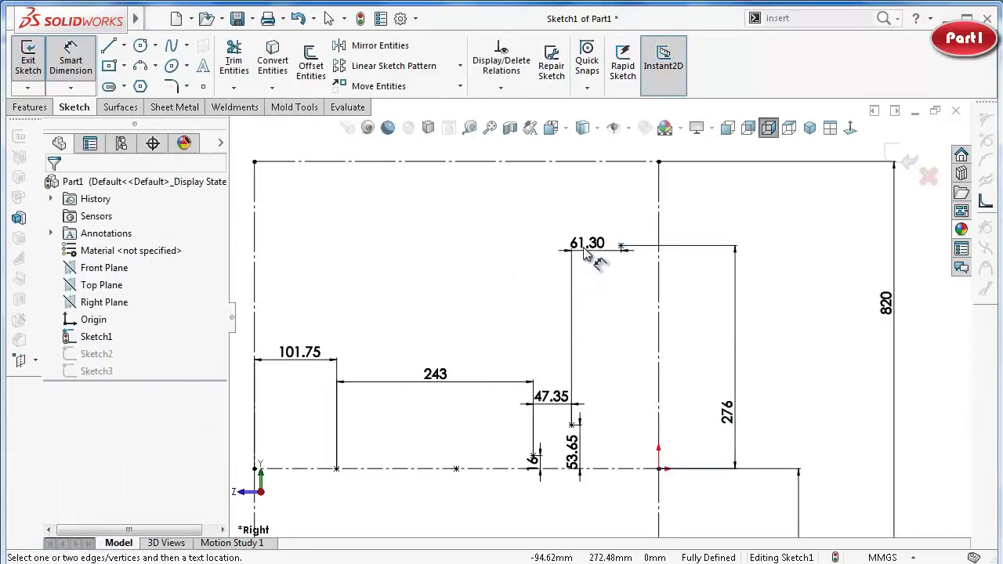
left_click_drag(593, 247, 605, 260)
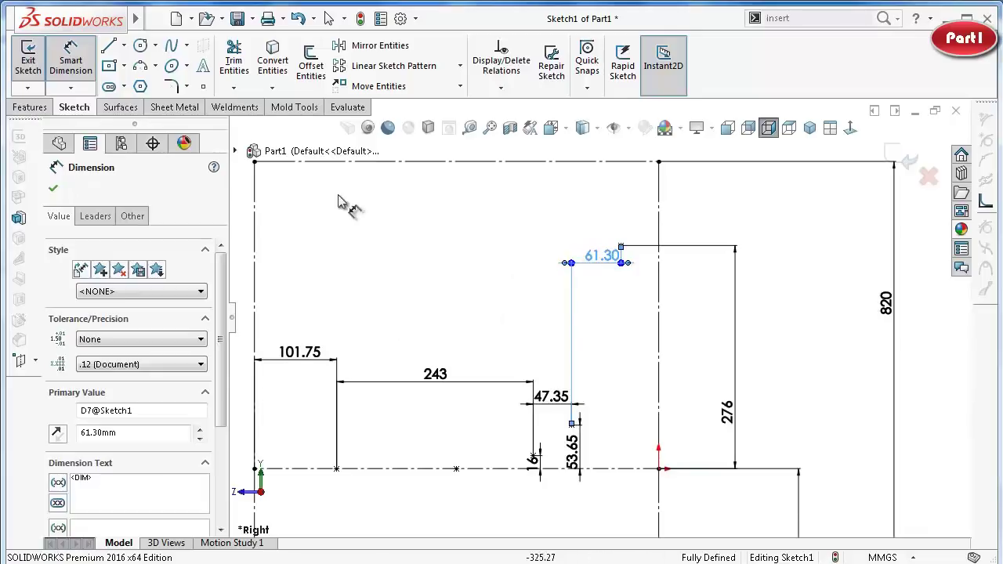
Draw a spline from the top back corner through the 276, 53.65, 16 and 101.75 points.
left_click(176, 47)
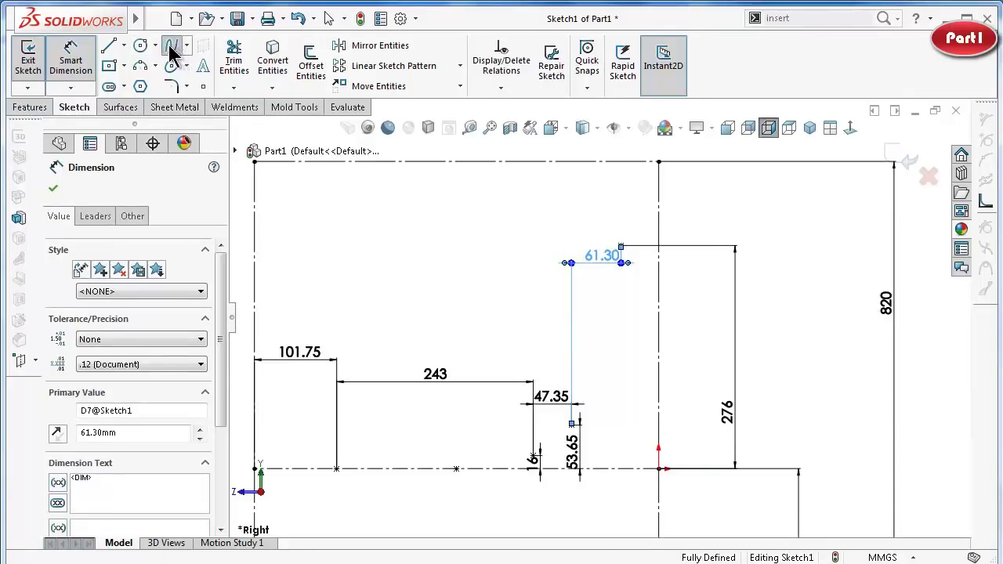
left_click(658, 162)
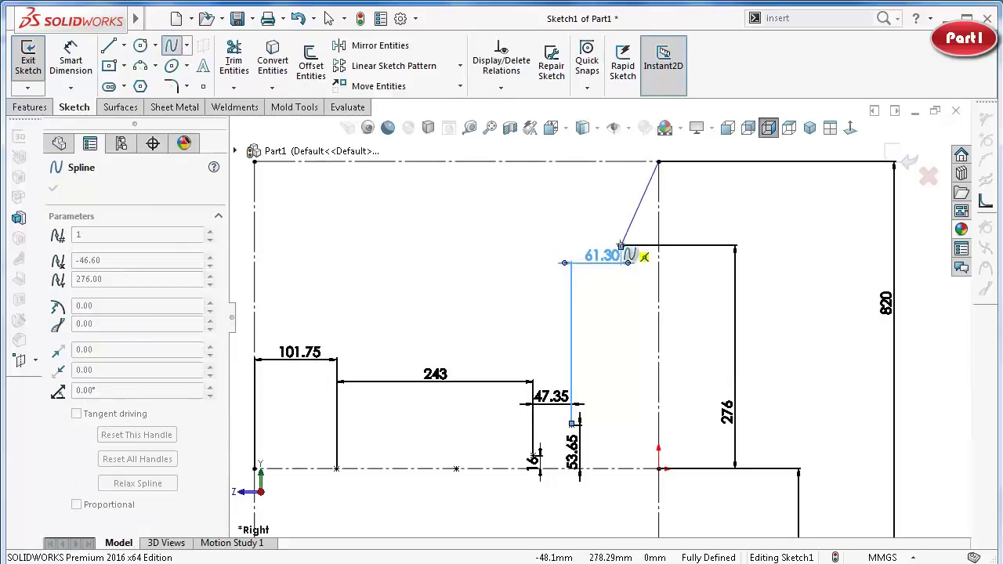
left_click(620, 245)
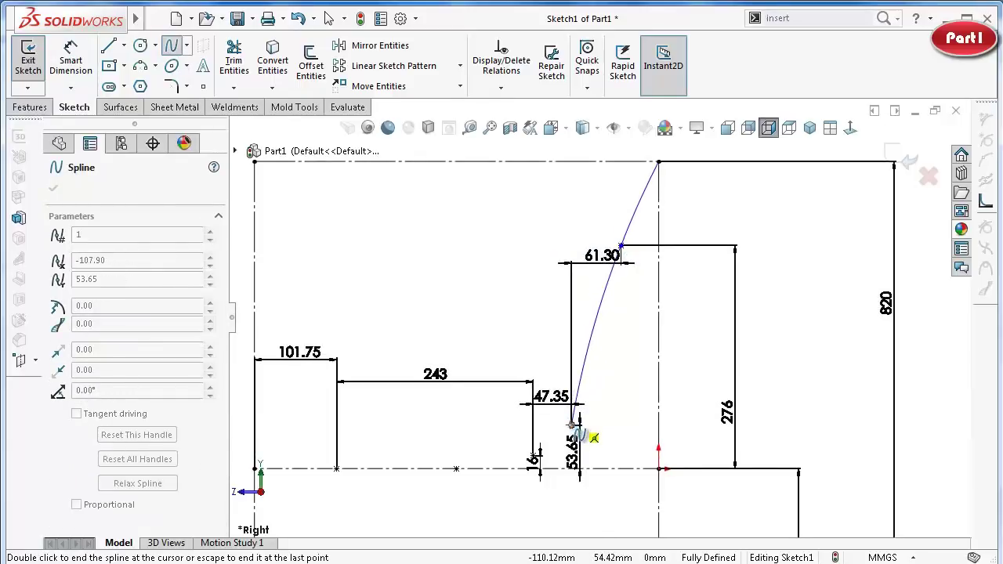
double_click(571, 424)
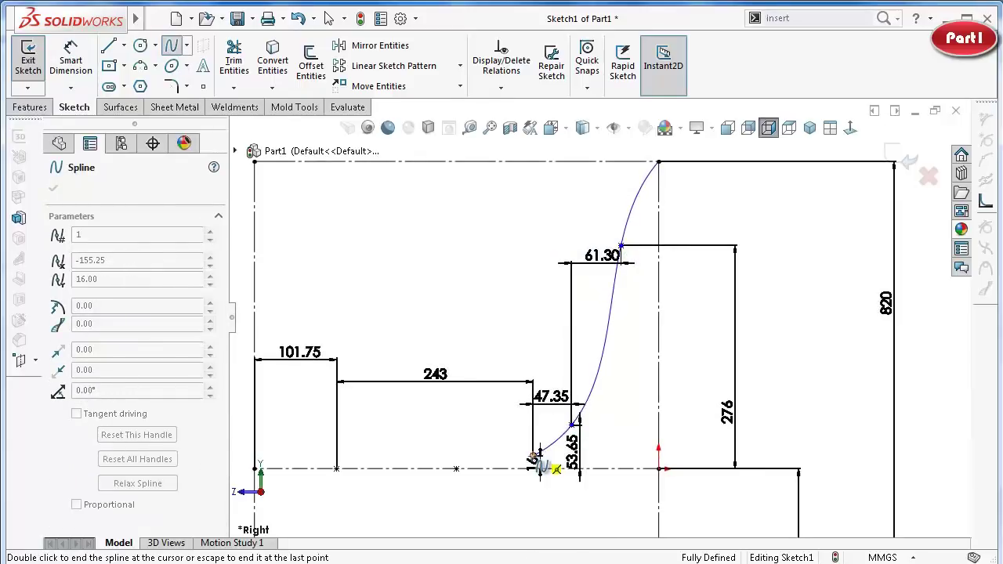
left_click(539, 454)
double_click(337, 468)
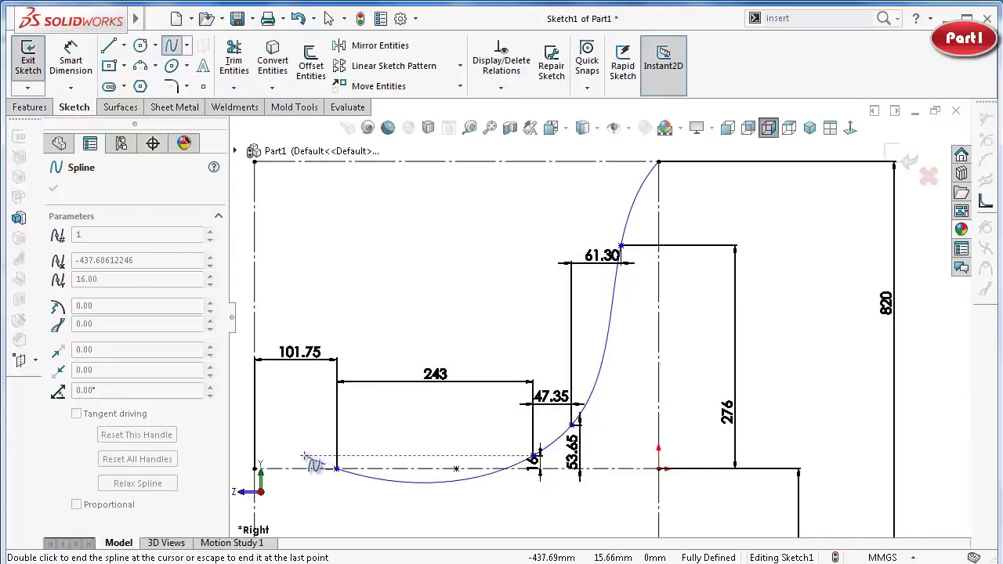
Return to the face-on view and end the spline at the seat line's left end.
scroll(260, 465, "down", 2)
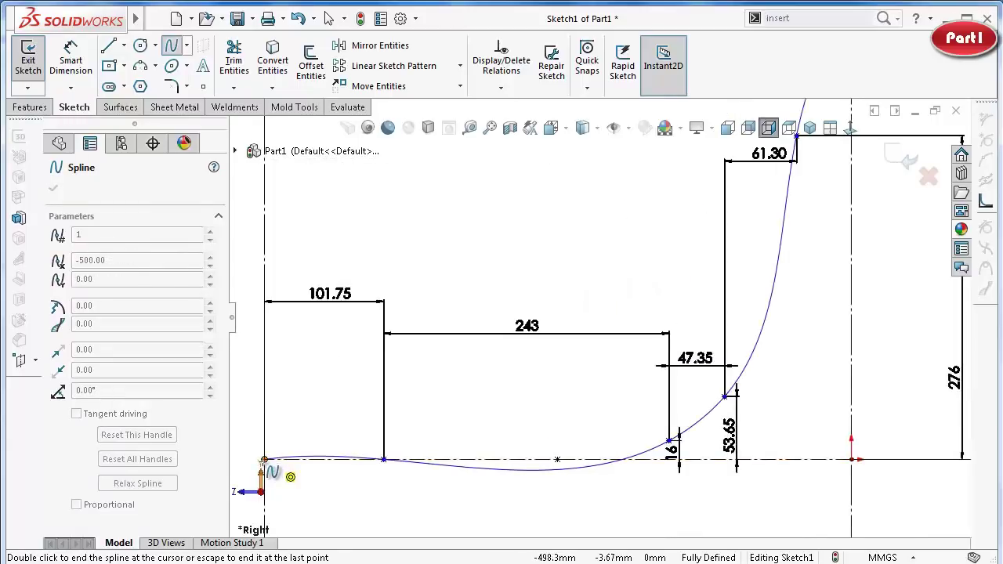
key("ctrl+5")
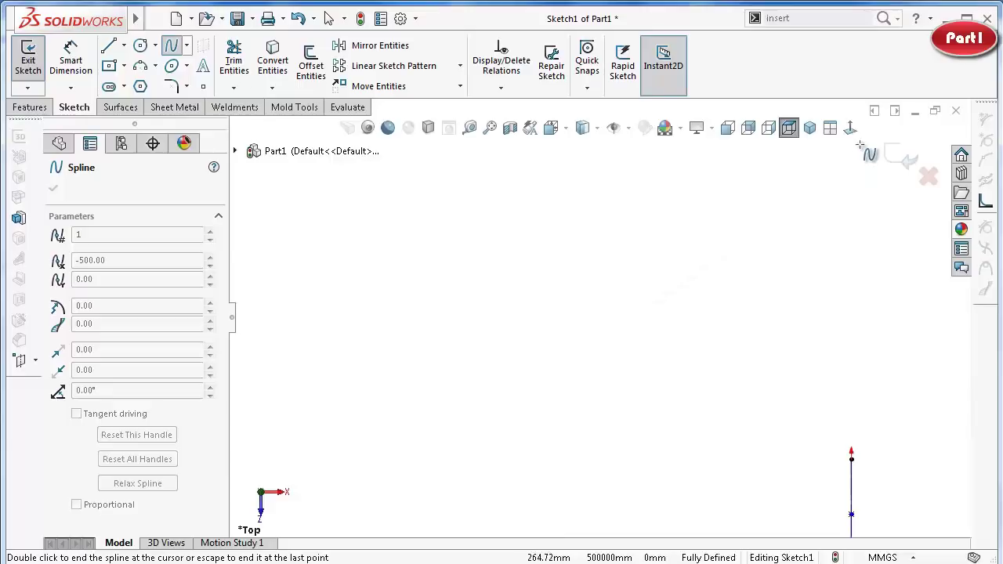
left_click(850, 130)
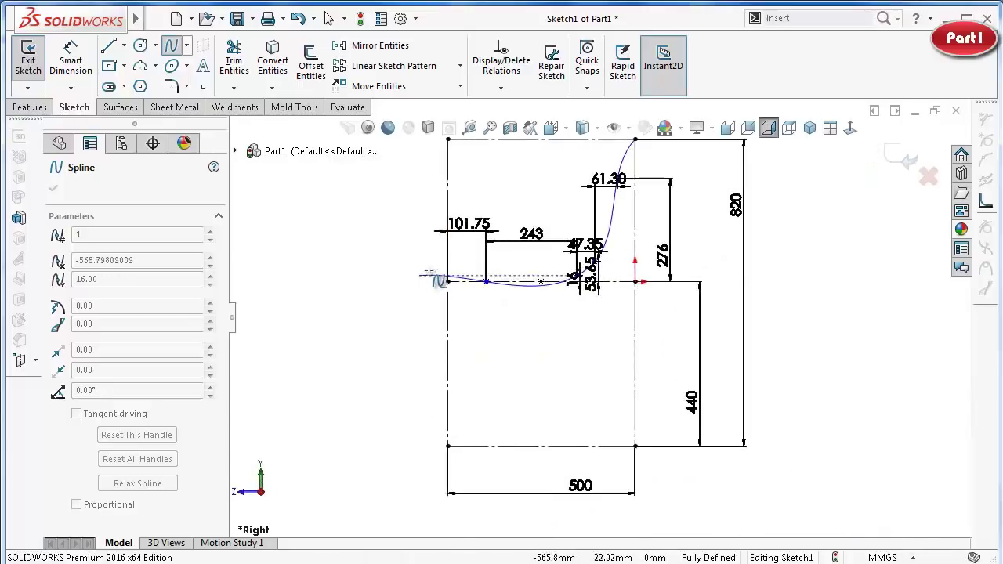
scroll(429, 273, "down", 2)
scroll(438, 298, "down", 1)
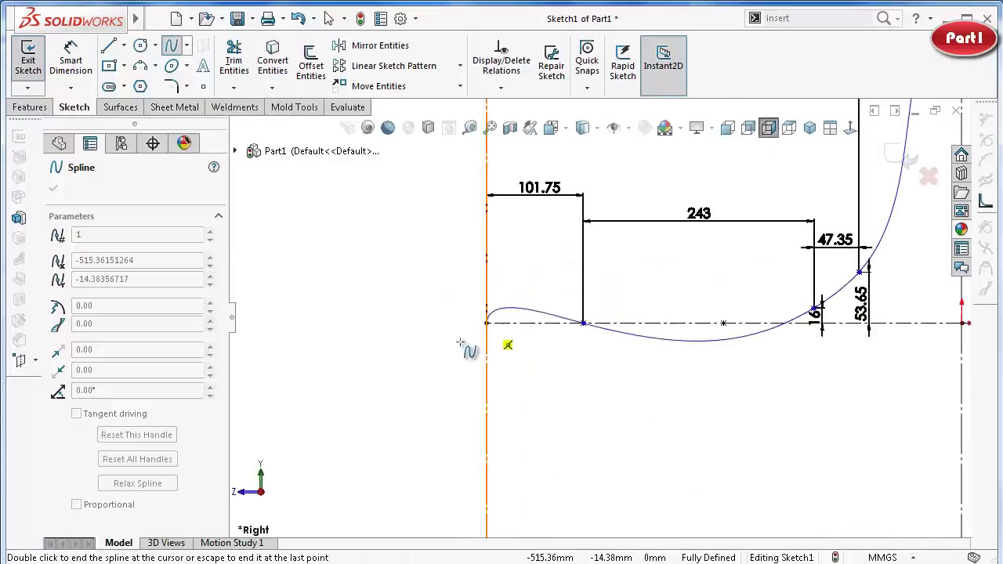
right_click(466, 346)
left_click(473, 354)
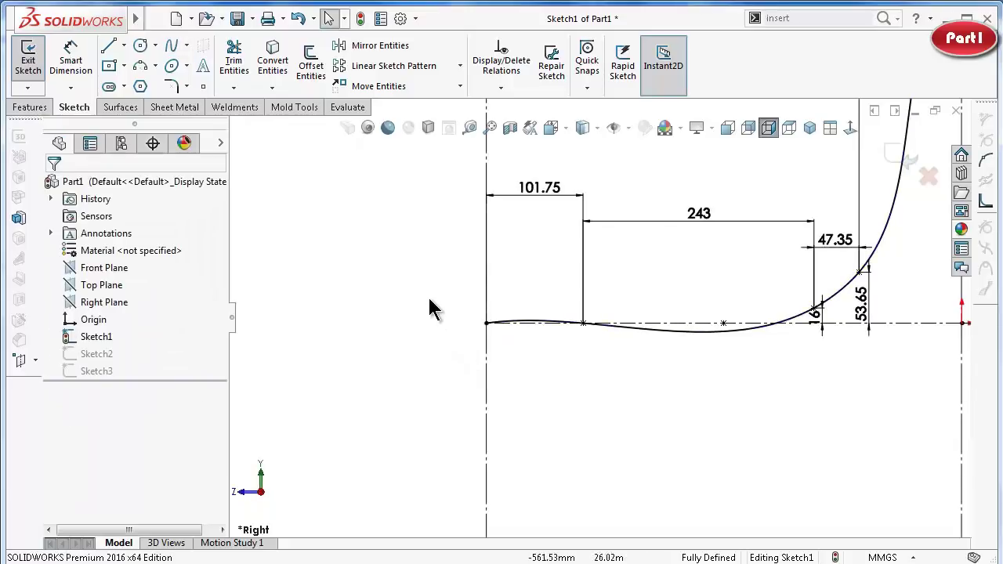
Close Sketch1, then view the spline seat-back in Isometric and Right views and orbit it.
scroll(564, 274, "up", 2)
scroll(681, 219, "up", 1)
scroll(736, 184, "up", 1)
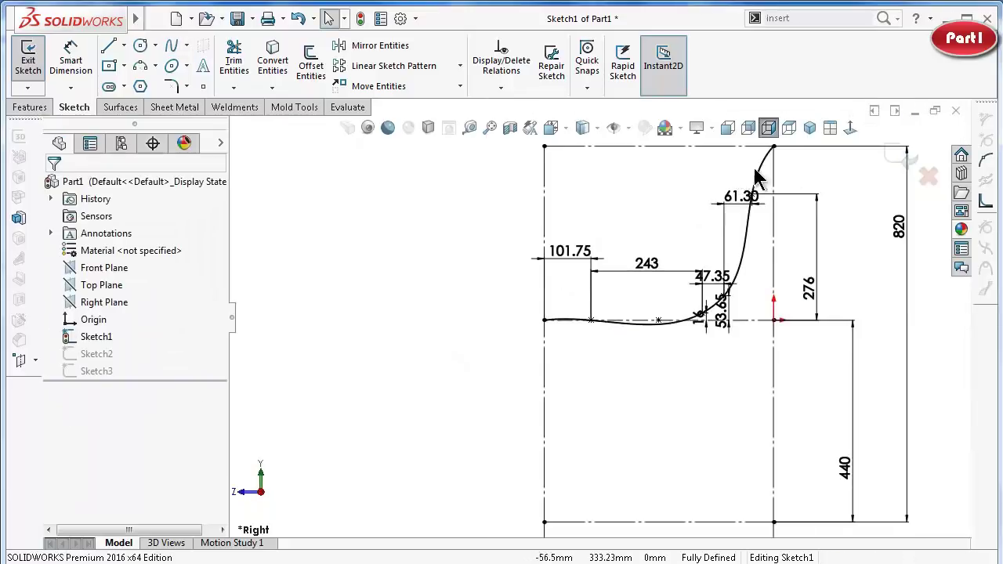
scroll(715, 278, "down", 1)
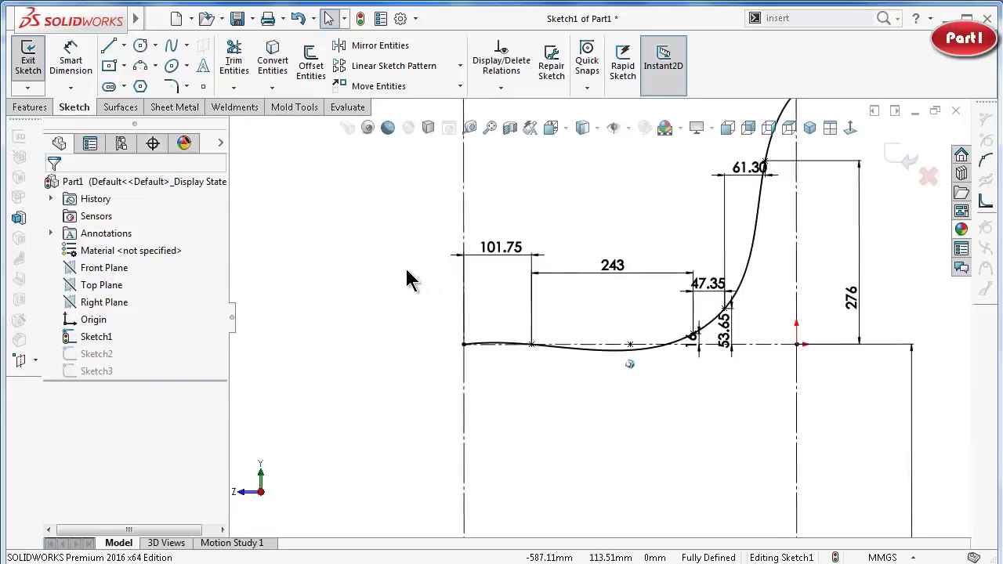
key("ctrl+7")
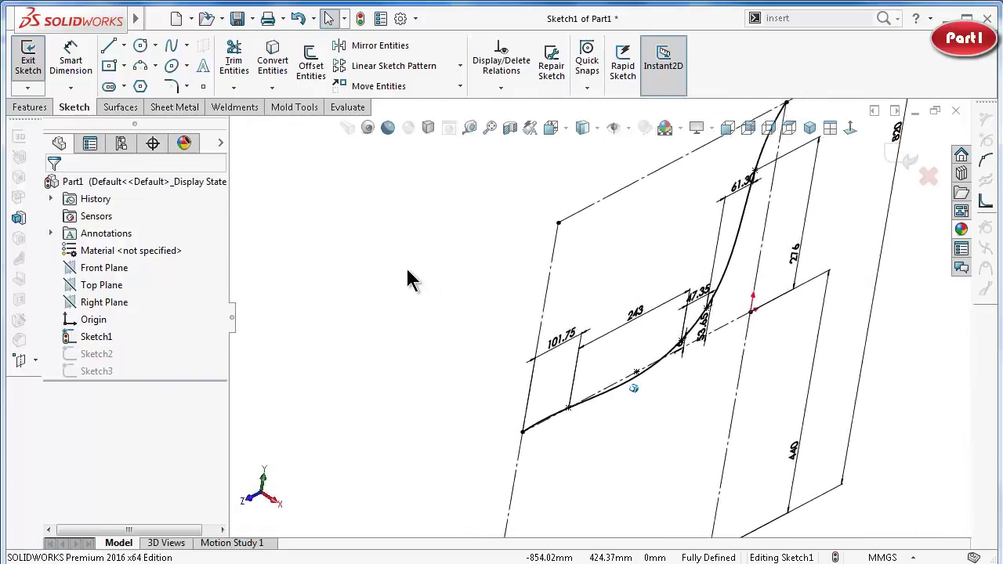
key("ctrl+8")
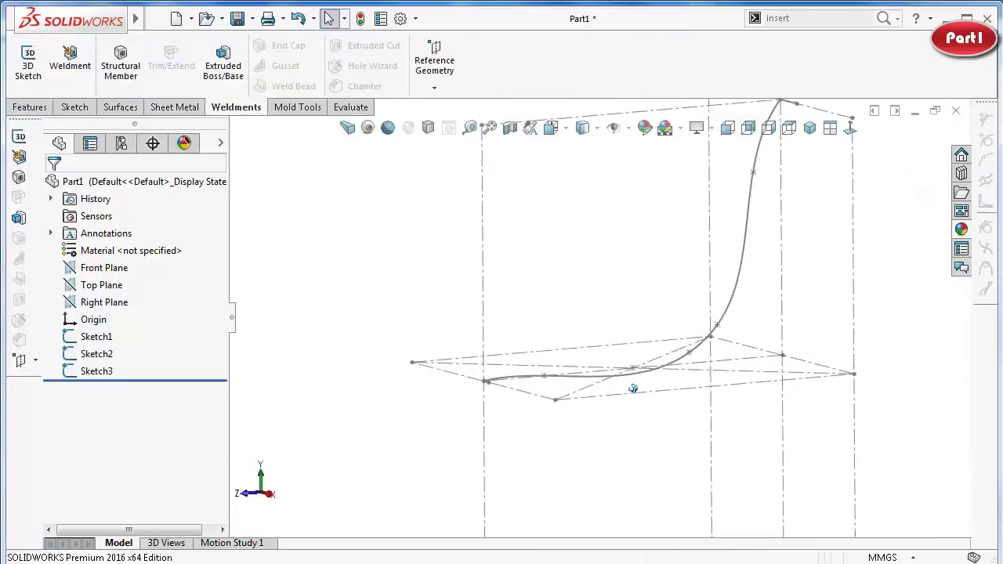
key("ctrl+4")
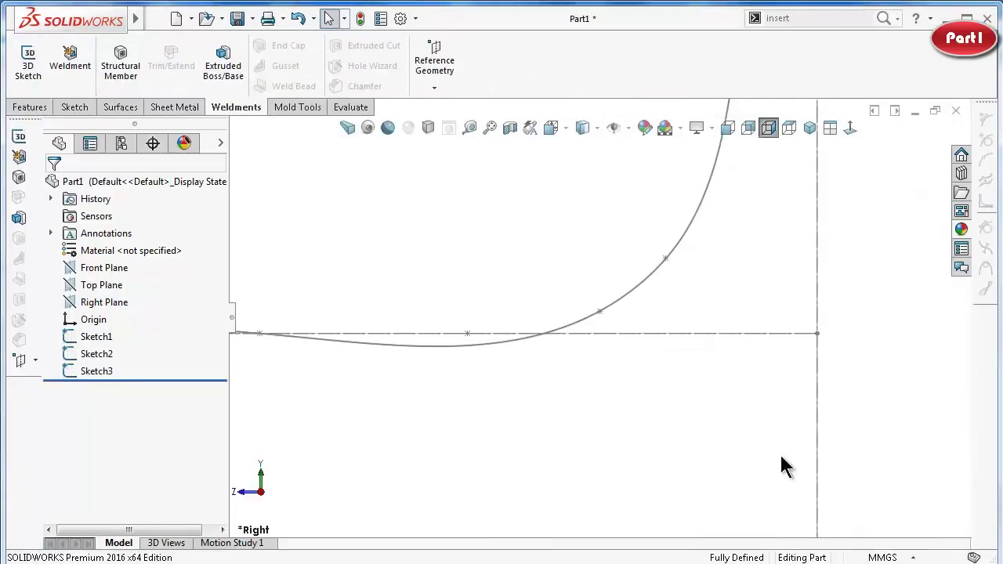
mouse_move(783, 467)
middle_mouse_down()
mouse_move(544, 405)
mouse_move(531, 347)
mouse_move(423, 325)
middle_mouse_up()
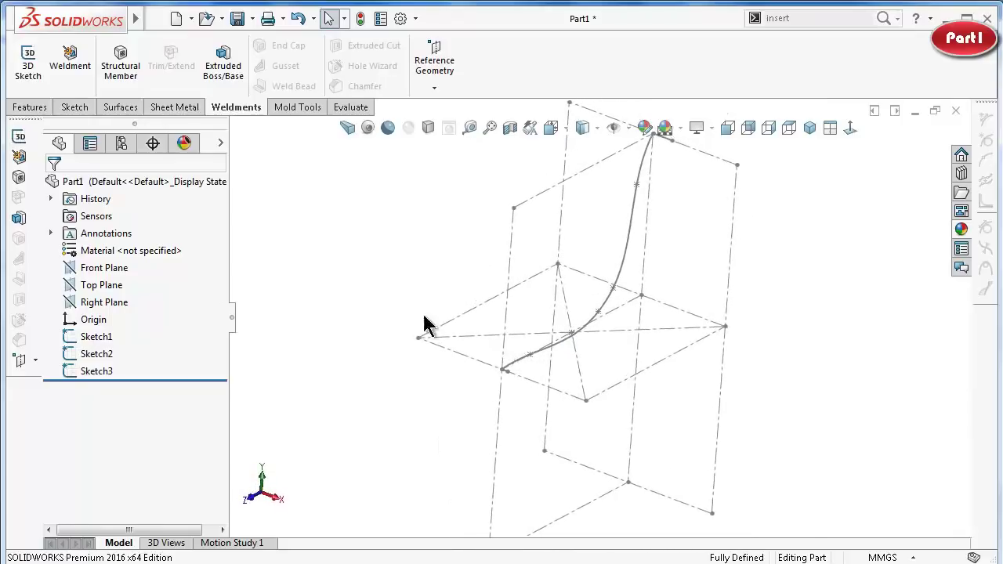
Open Sketch4 on the Right Plane and turn the view normal to it.
left_click(86, 304)
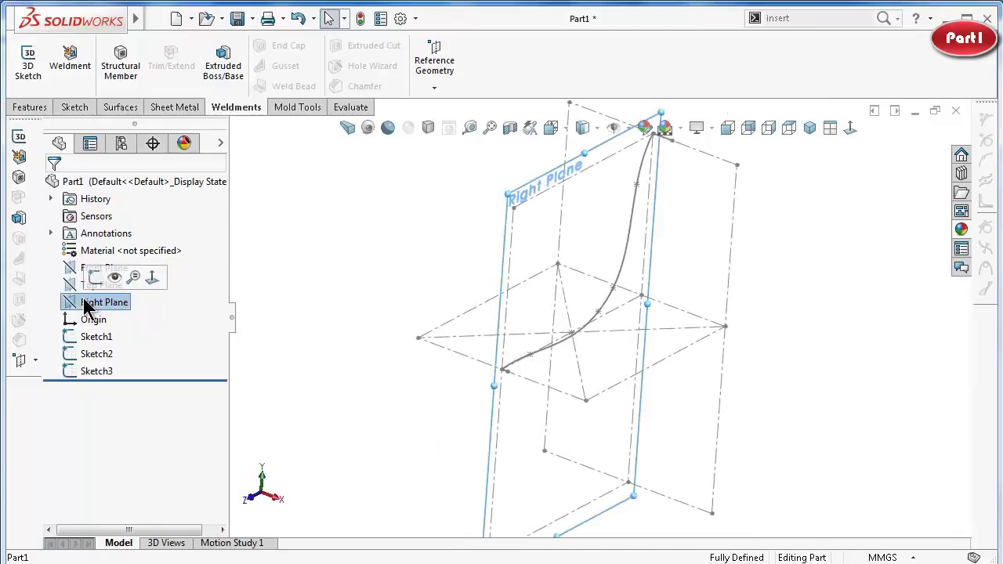
left_click(94, 277)
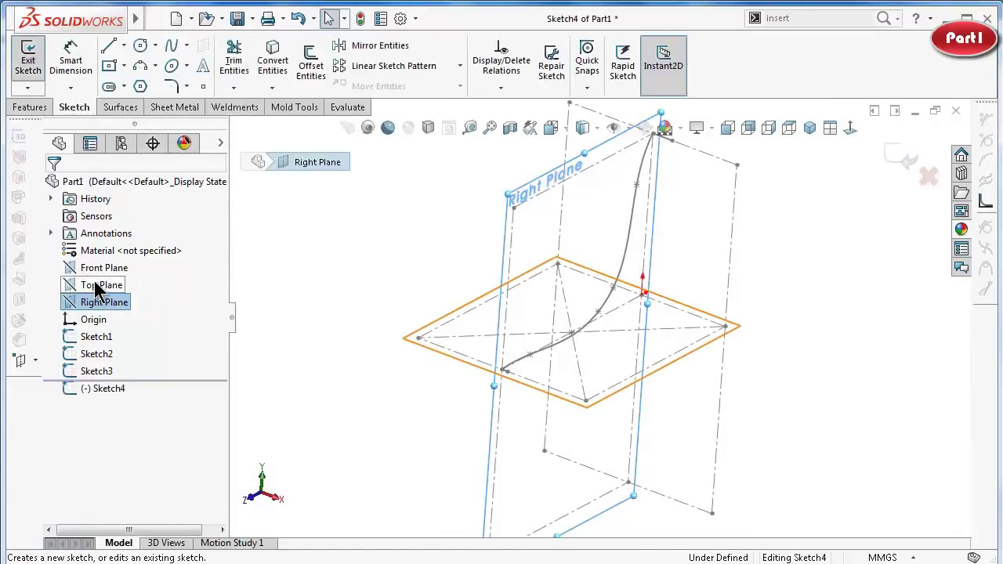
left_click(848, 128)
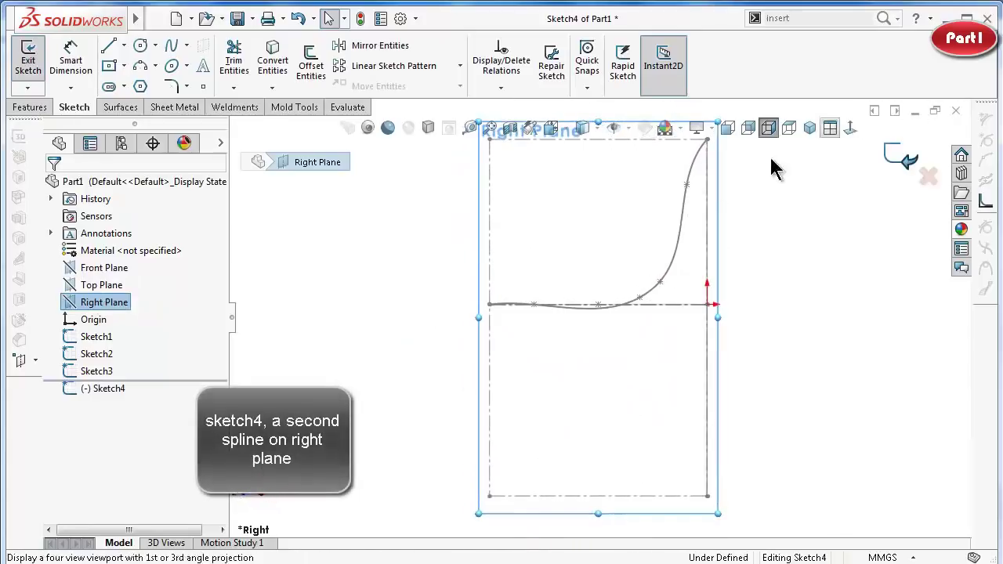
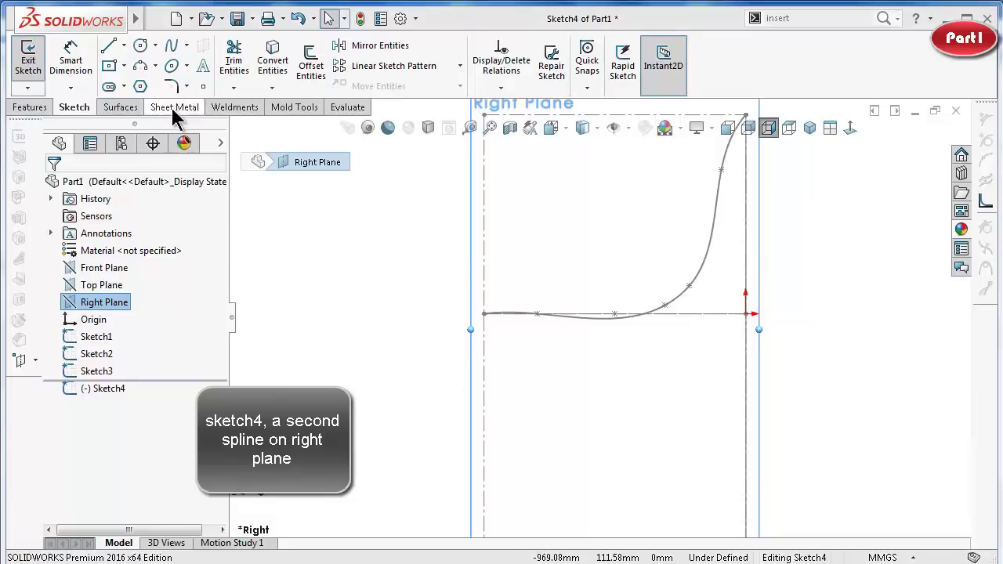
Place five sketch points beside the spline, from left of its dip up to near its top.
left_click(203, 86)
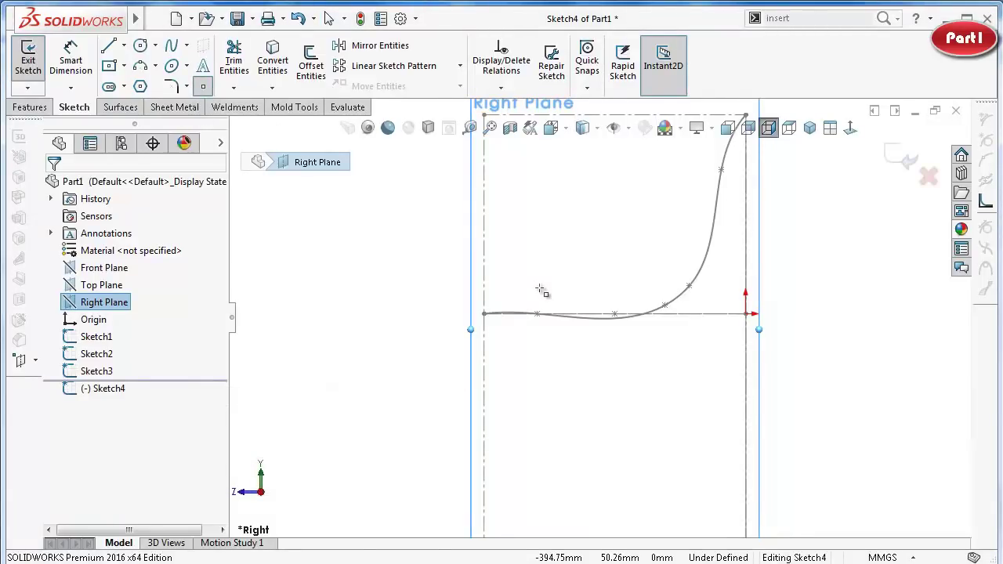
left_click(539, 287)
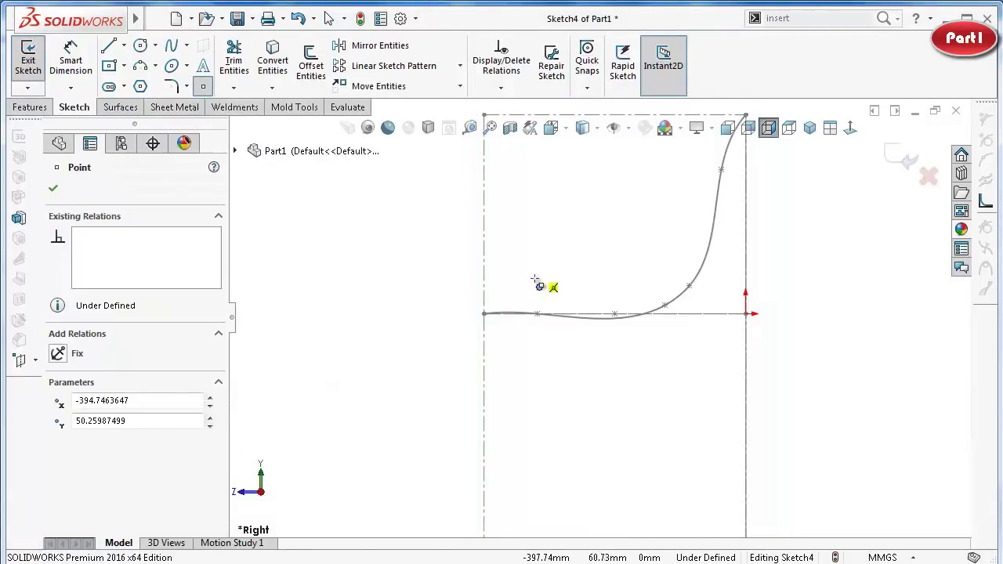
left_click(643, 275)
left_click(675, 250)
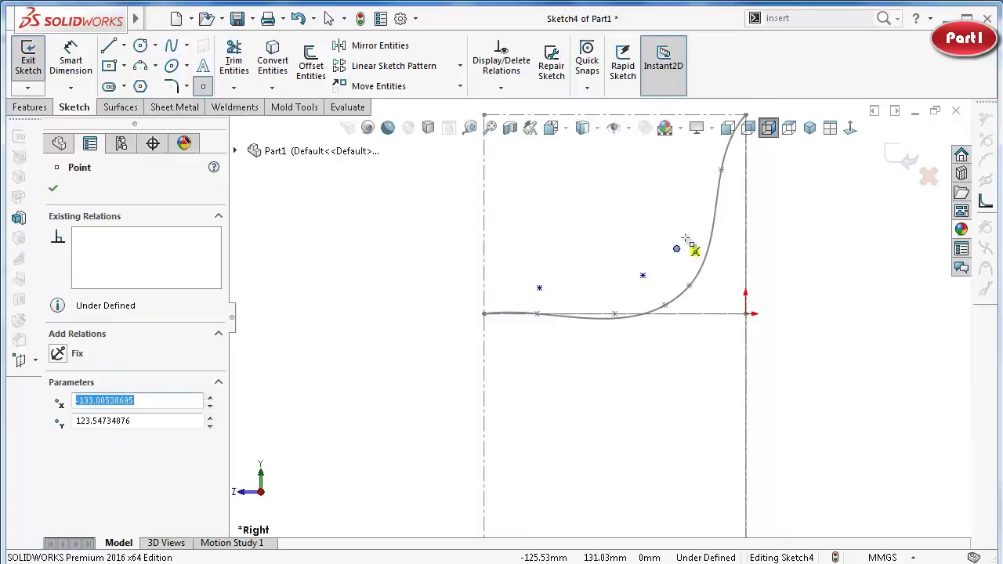
left_click(697, 182)
key("z")
left_click(697, 169)
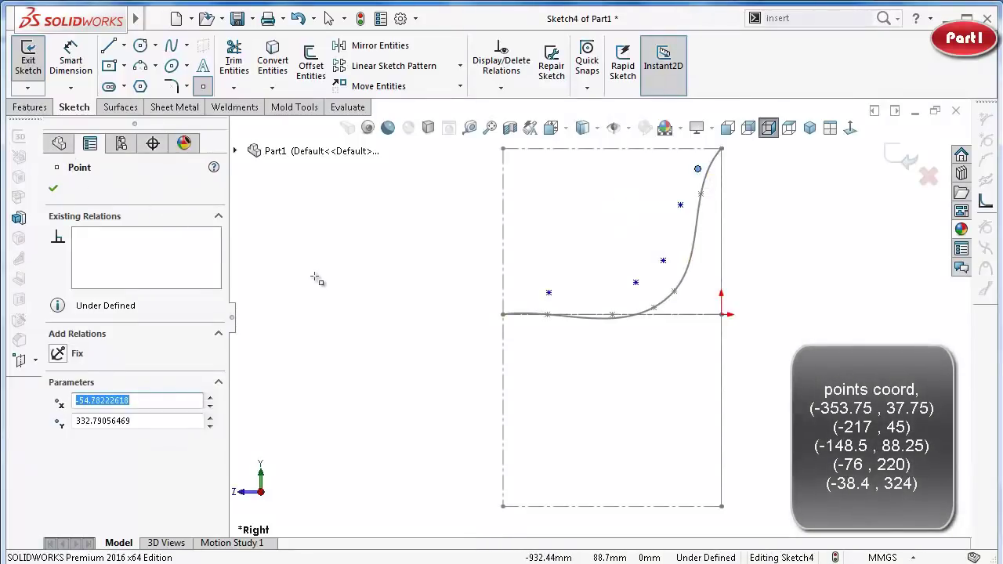
key("Escape")
scroll(568, 298, "down", 2)
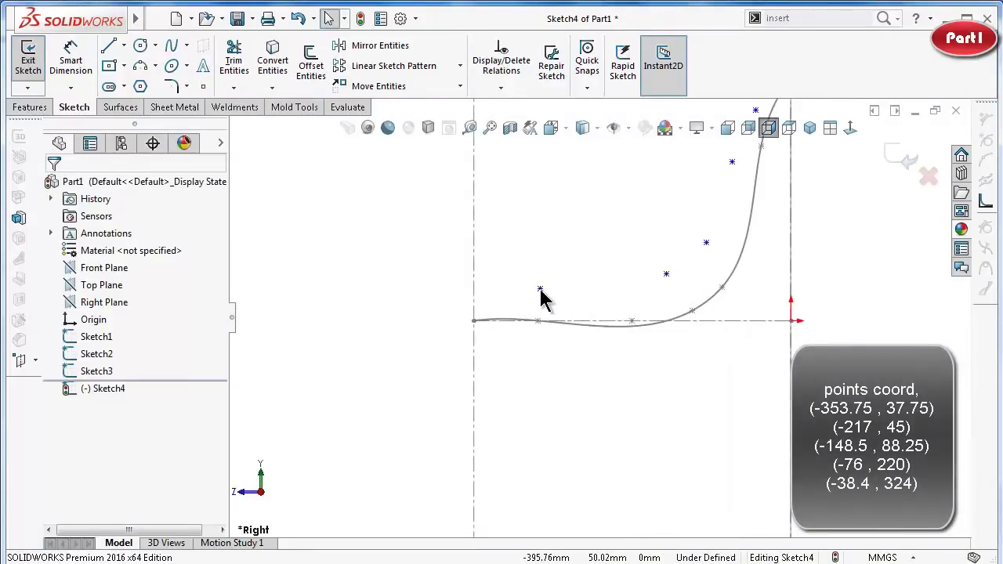
Move the first three points to (-353.75, 37.75), (-217, 45) and (-148.5, 88.25).
left_click(539, 289)
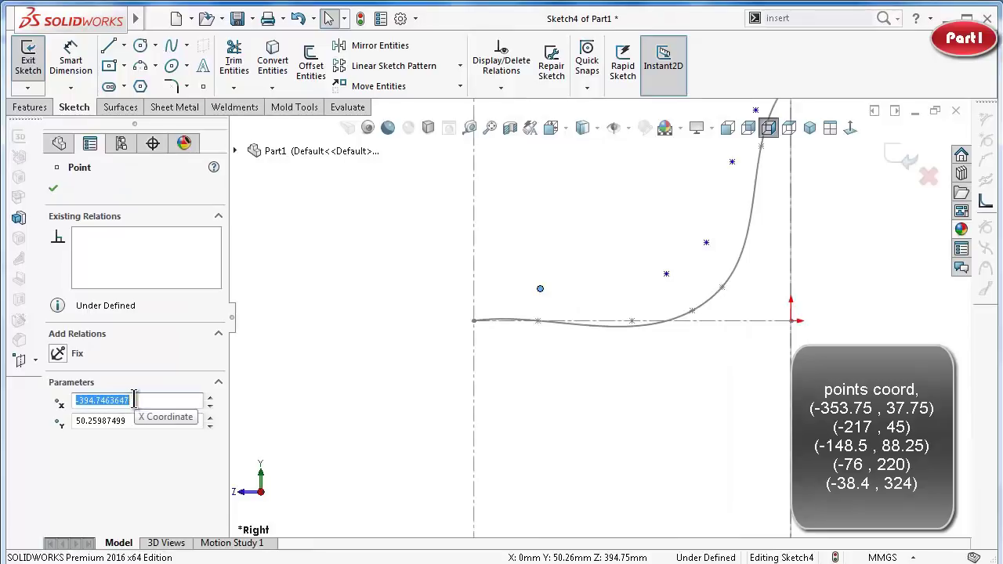
type("-353.75")
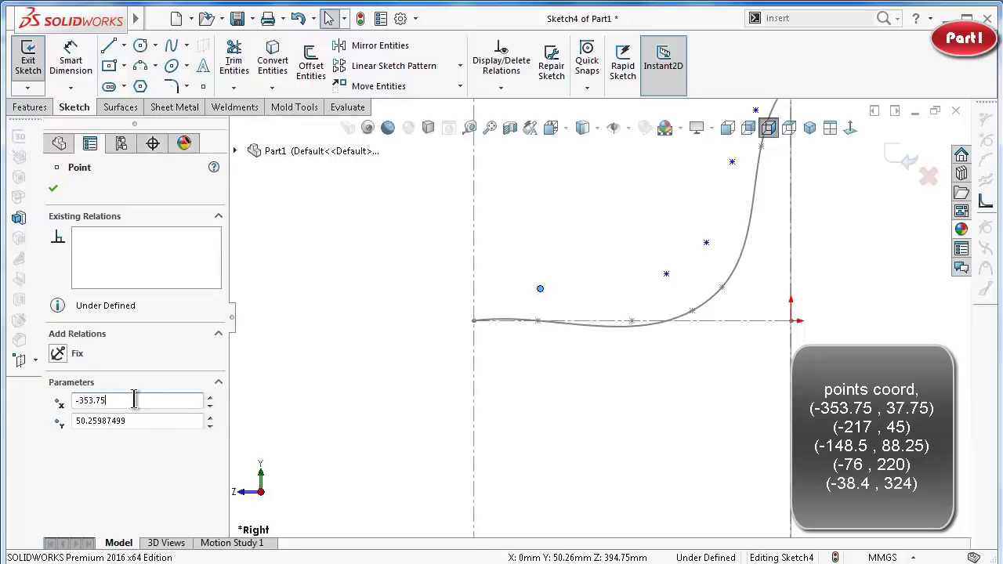
key("Tab")
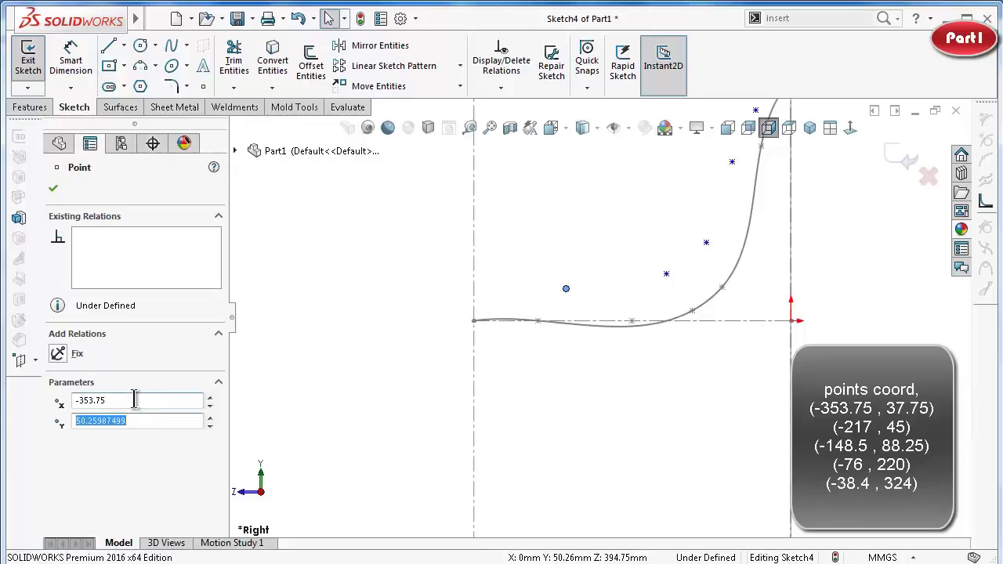
type("37.75")
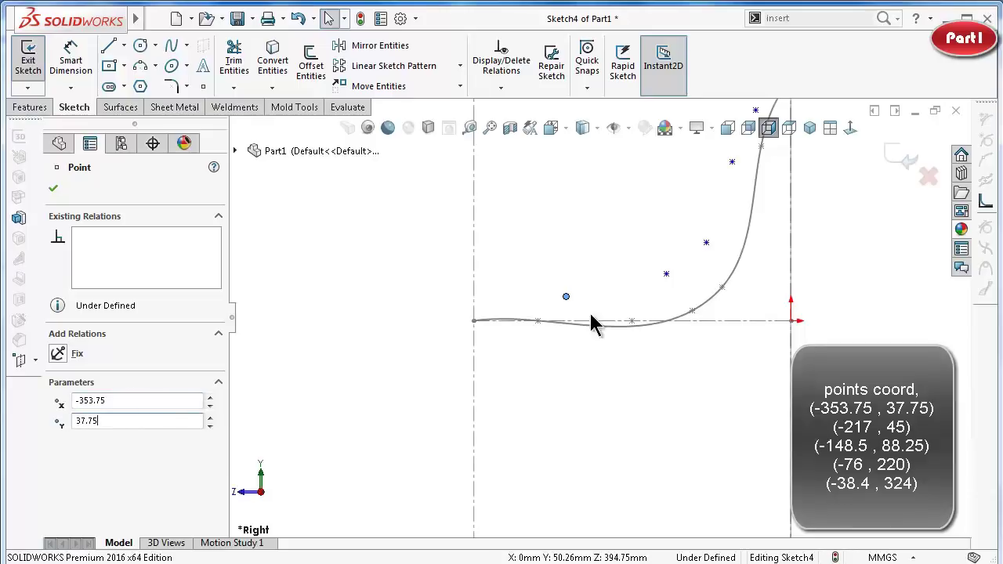
left_click(666, 275)
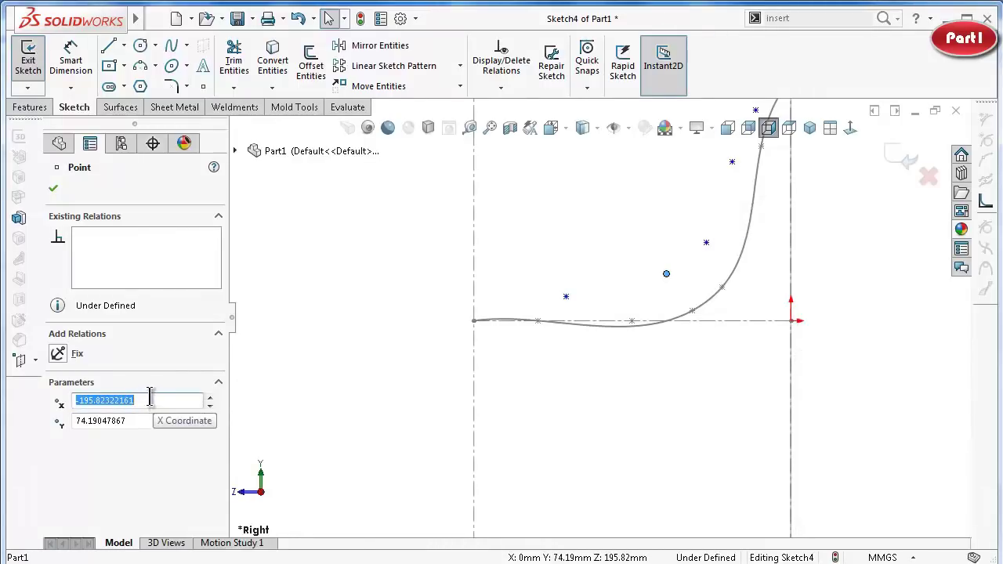
type("-217")
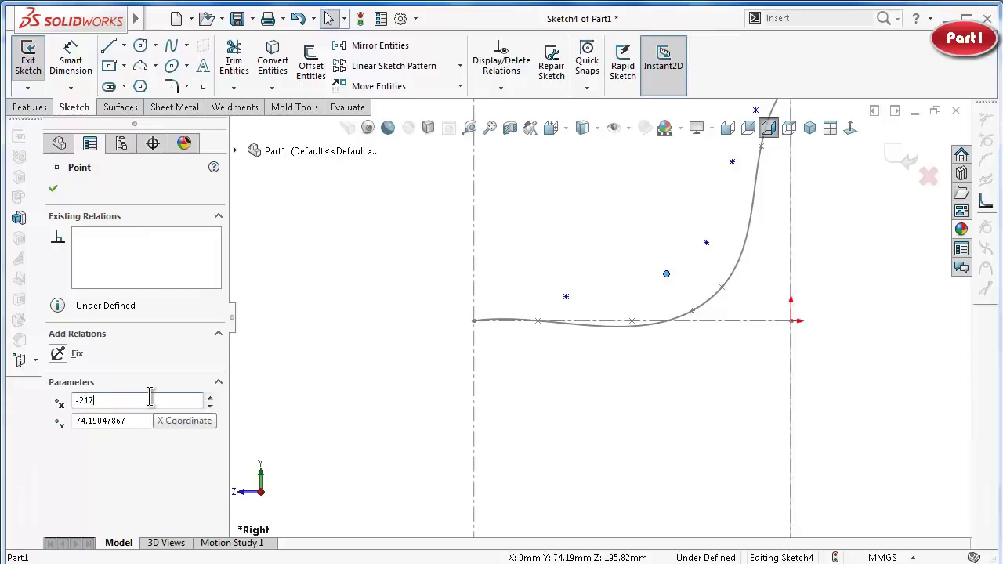
key("Tab")
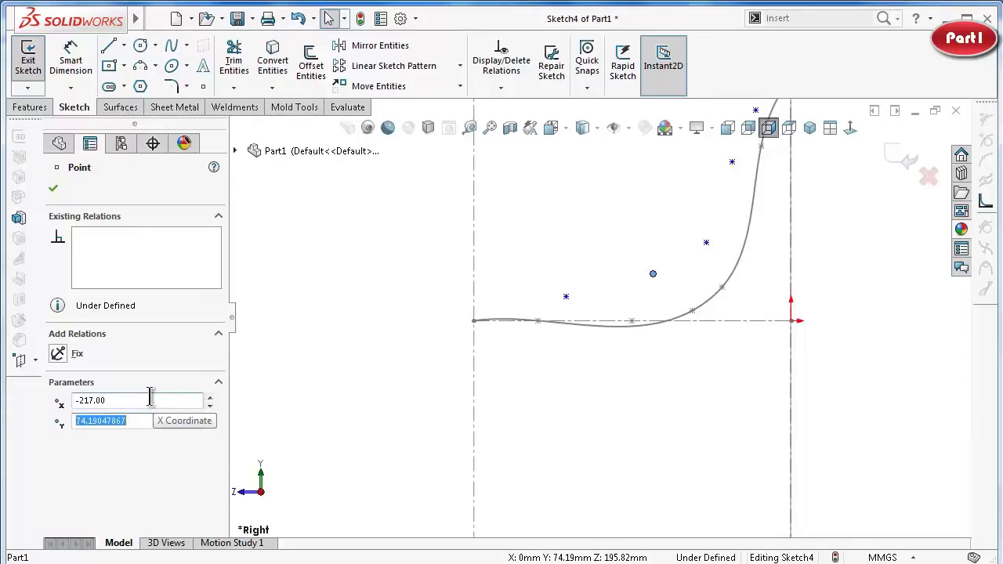
type("45.00")
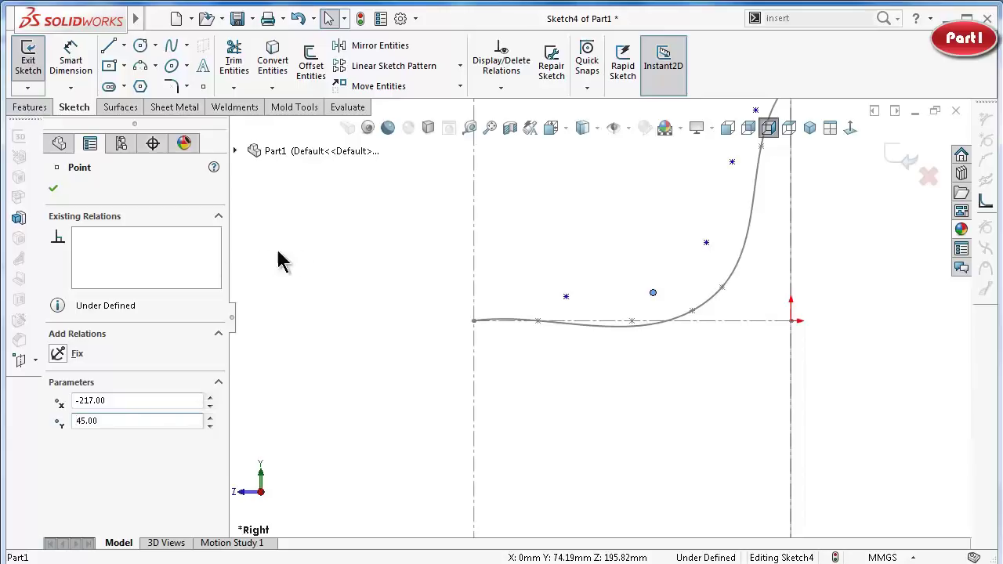
left_click(706, 243)
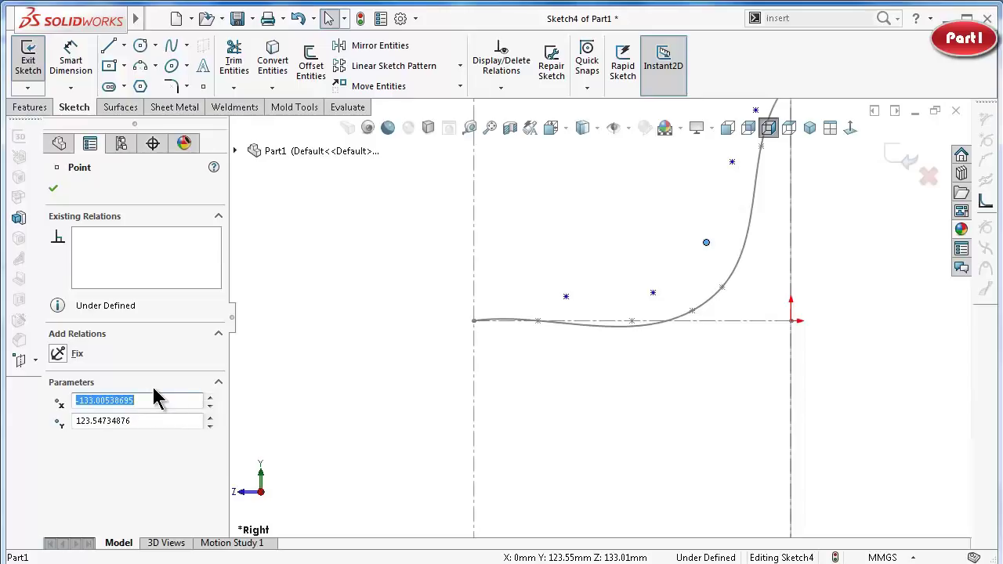
type("-148")
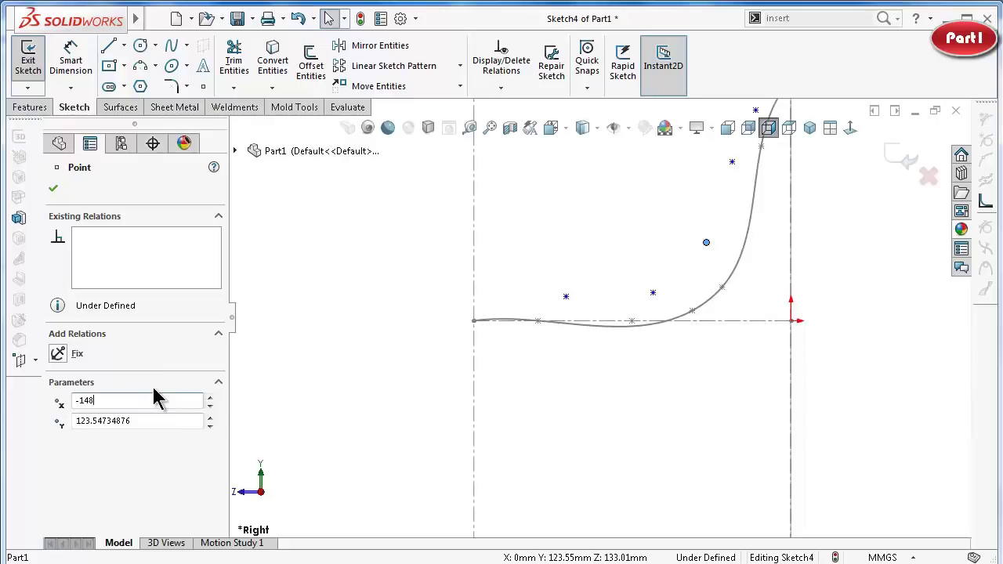
type(".5")
key("Tab")
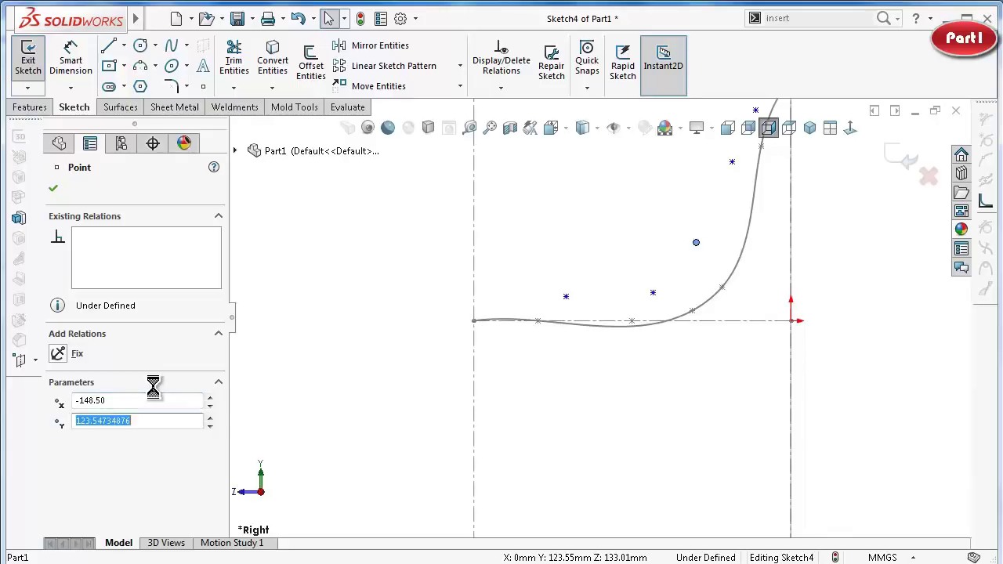
type("88.25")
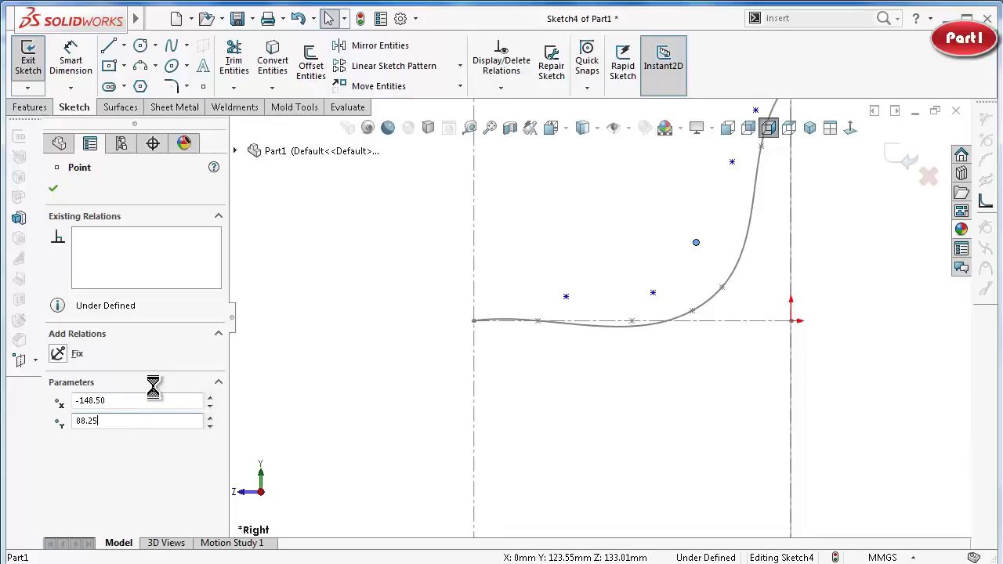
Move the last two points to (-76, 220) and (-38.4, 324) and confirm.
scroll(615, 262, "down", 1)
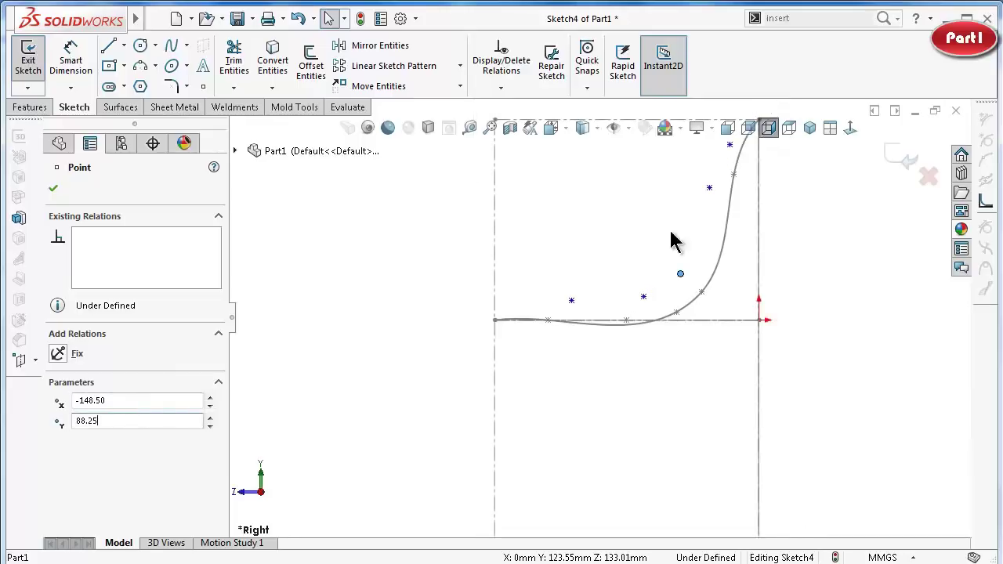
left_click(709, 189)
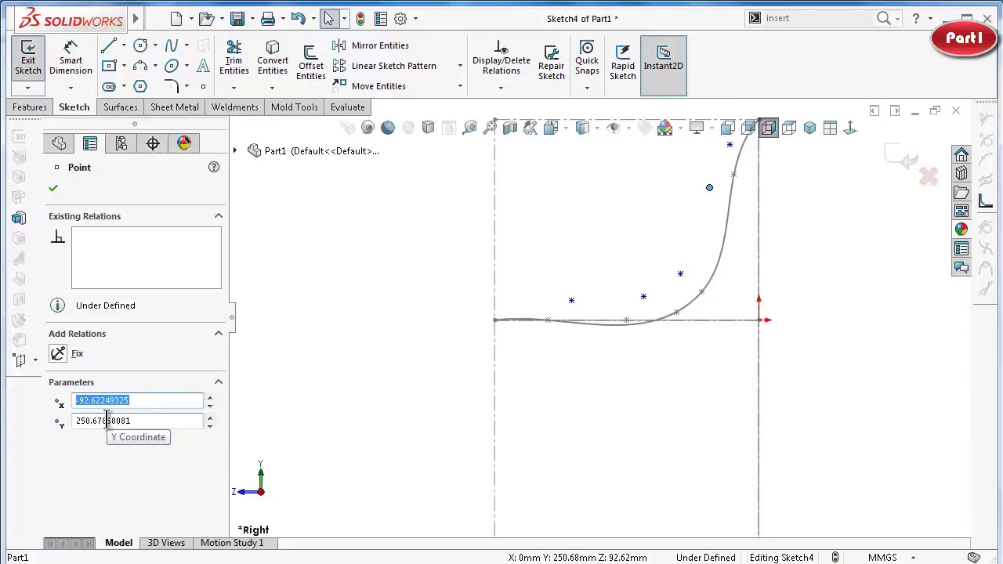
type("-76")
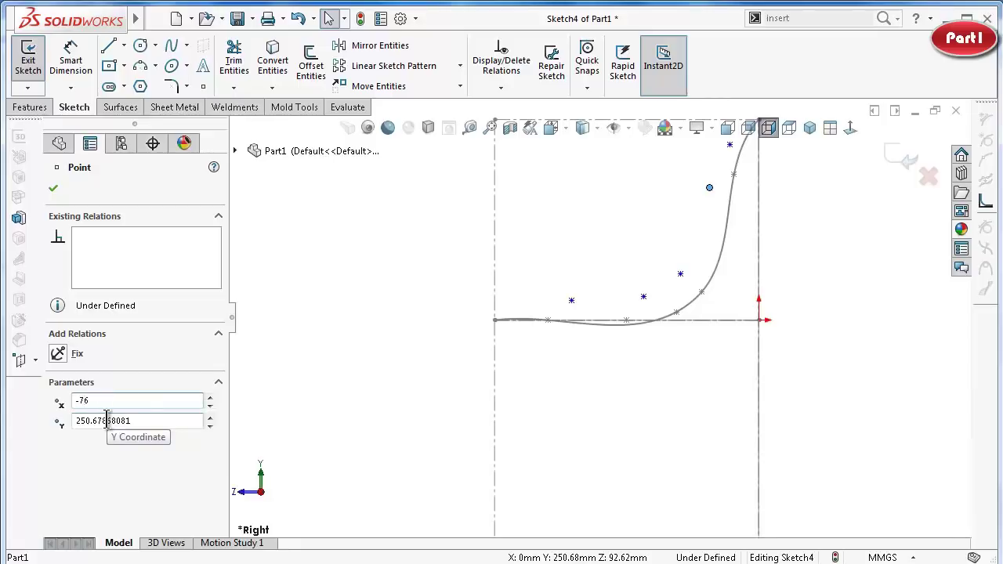
key("Tab")
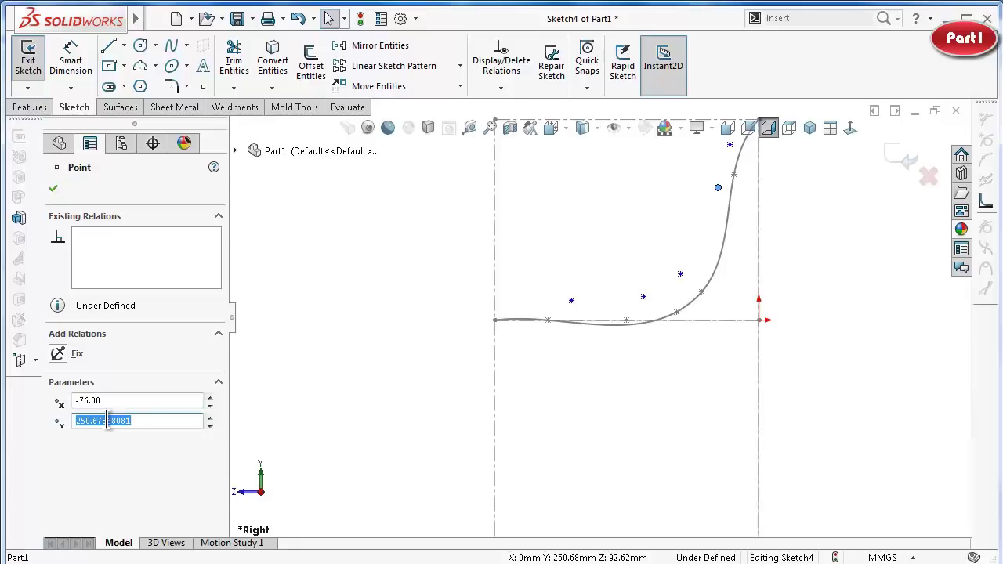
type("220.00")
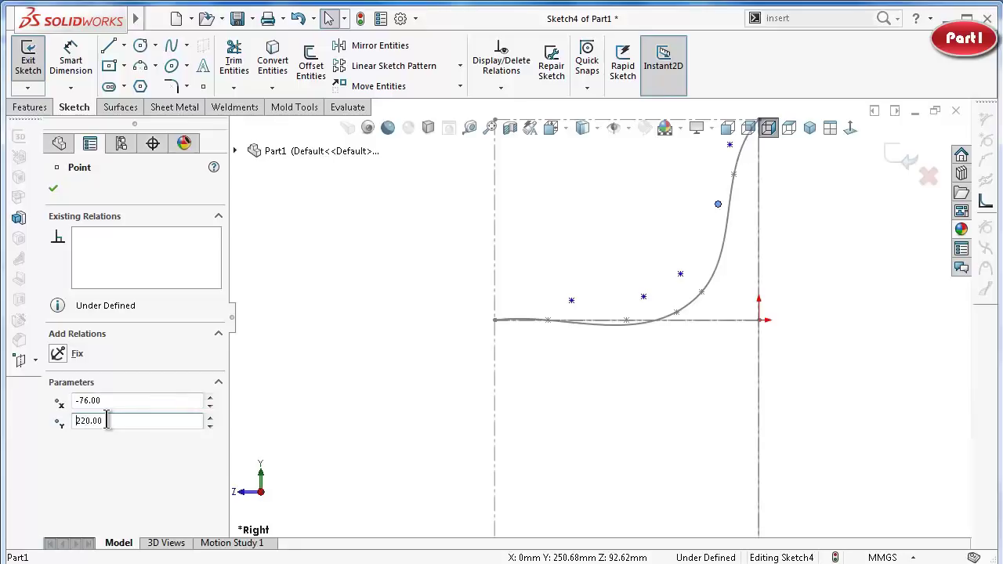
scroll(717, 213, "up", 2)
scroll(683, 212, "down", 2)
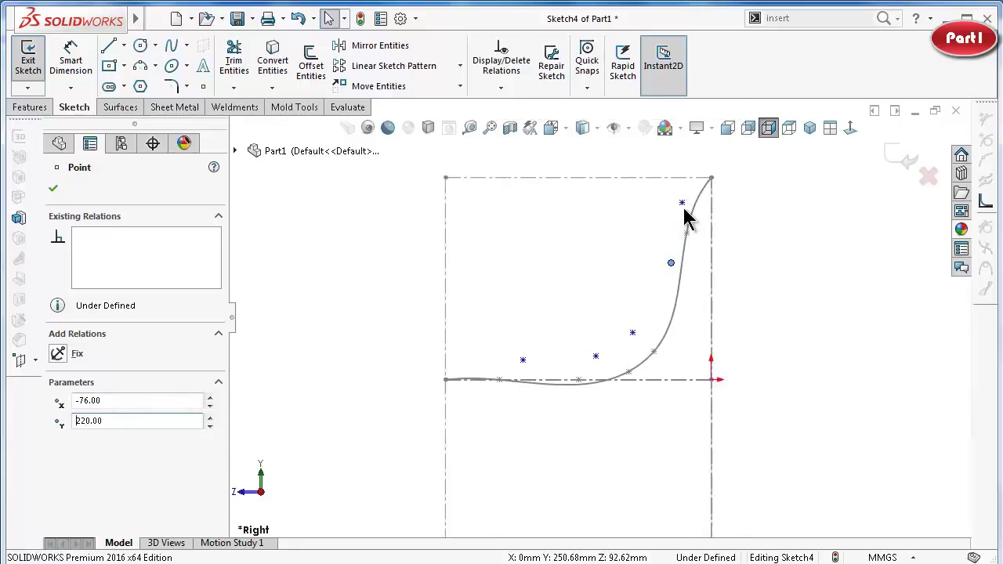
left_click(682, 204)
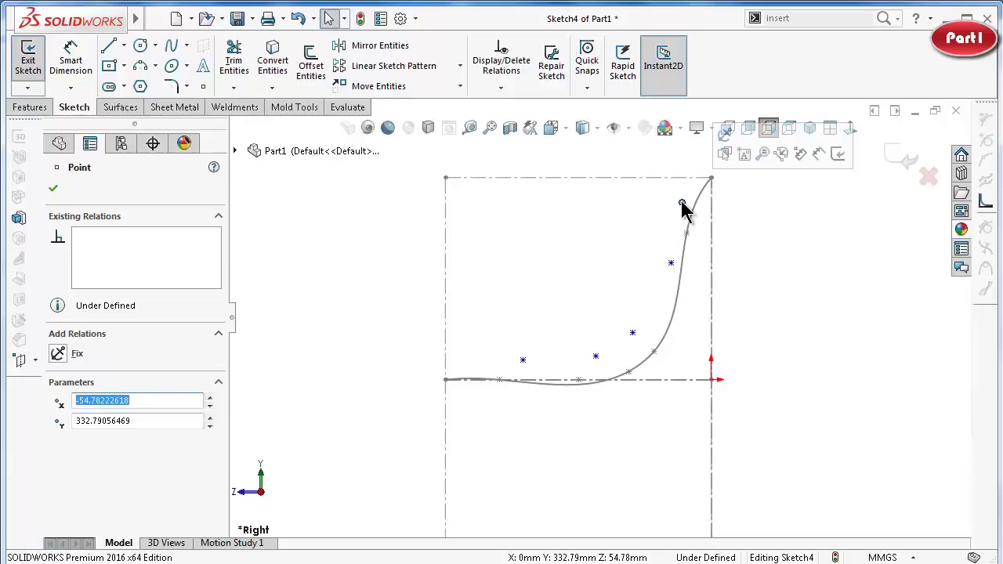
type("-38.4")
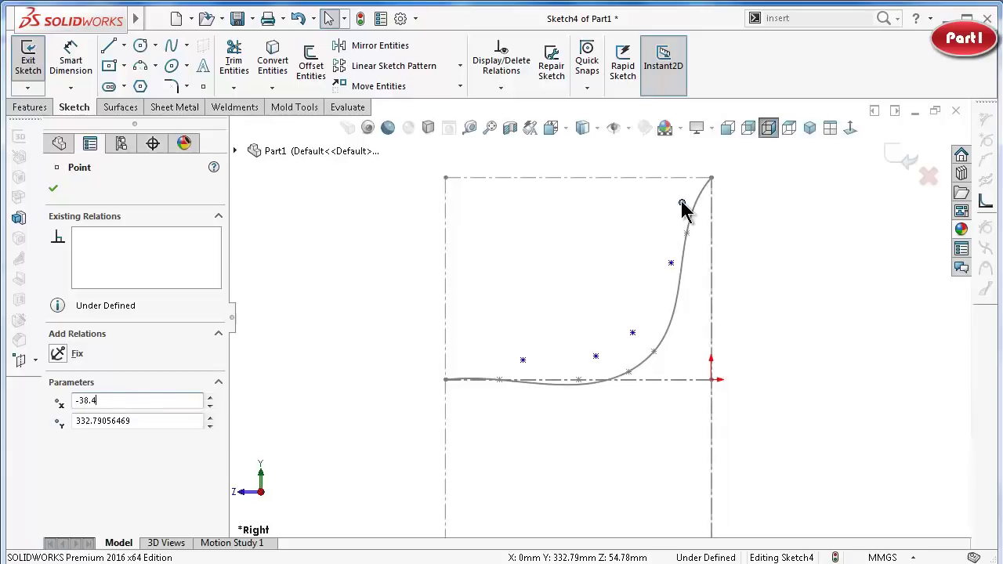
key("Tab")
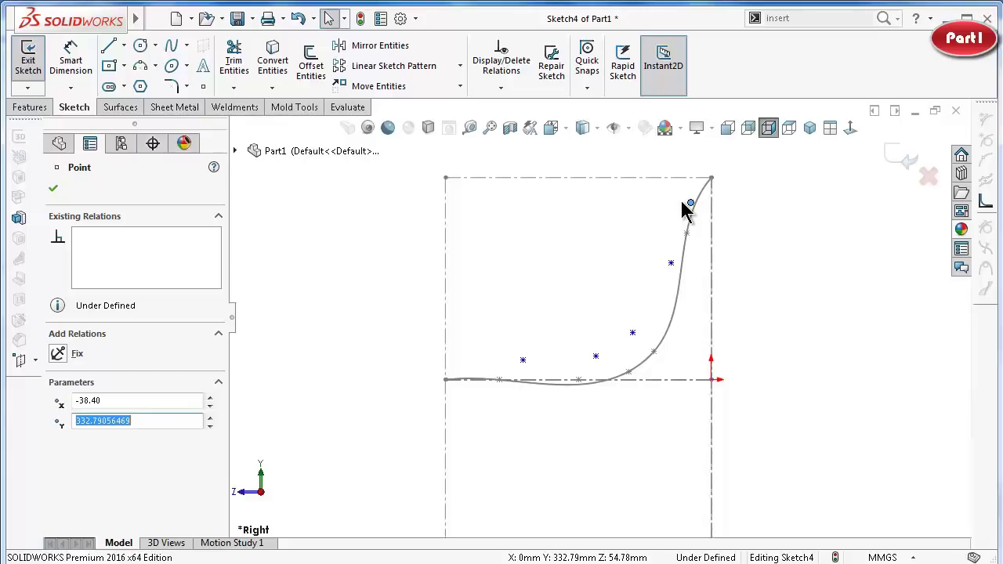
type("324.00")
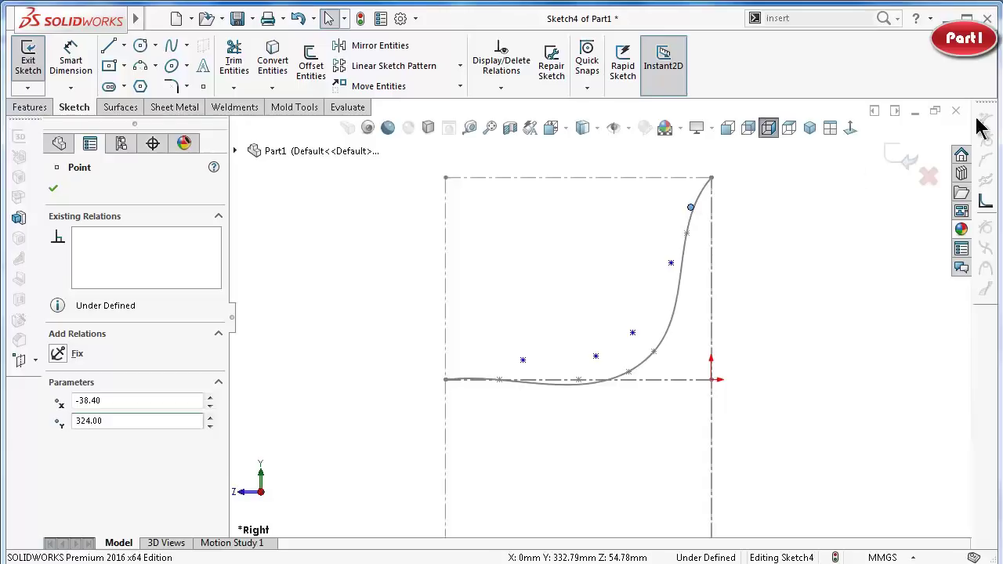
left_click(384, 275)
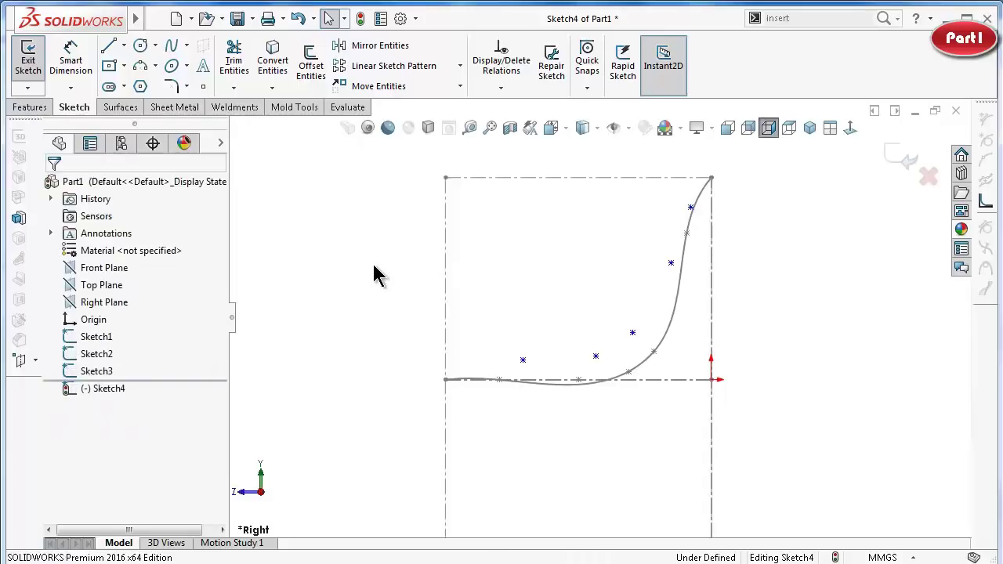
Fully define Sketch4 for all entities, auto-adding horizontal and vertical dimensions to every point.
left_click(500, 87)
left_click(521, 144)
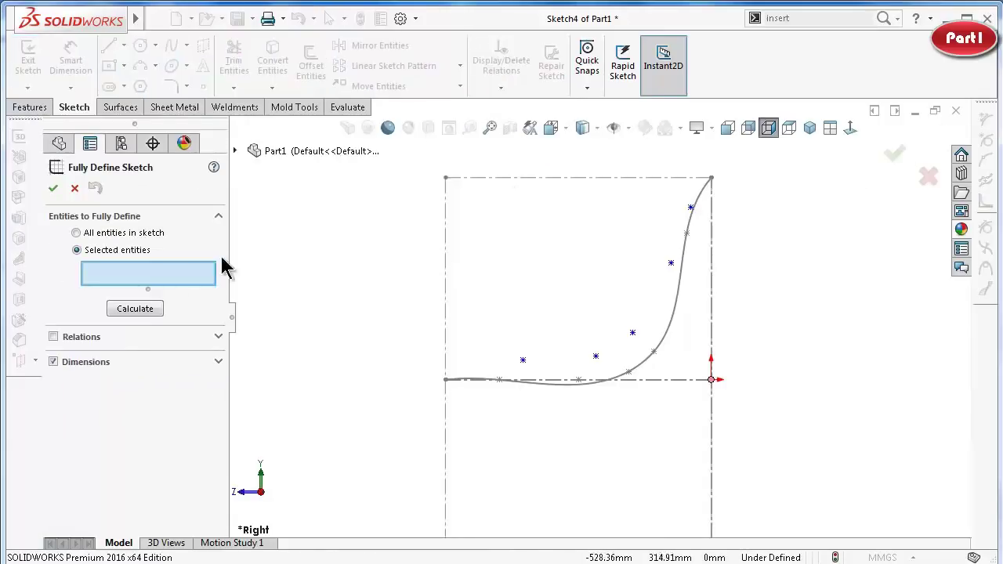
left_click(118, 234)
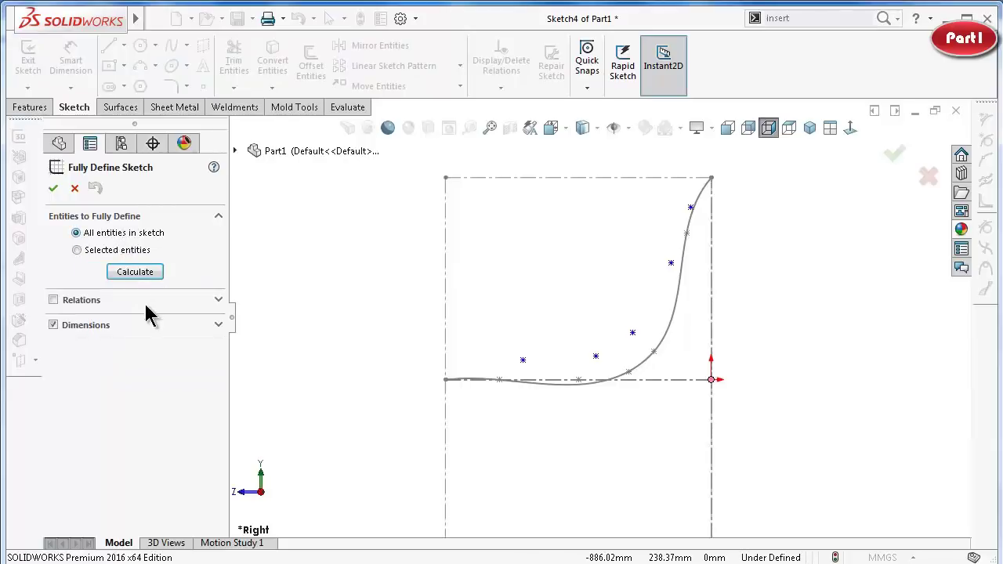
left_click(150, 272)
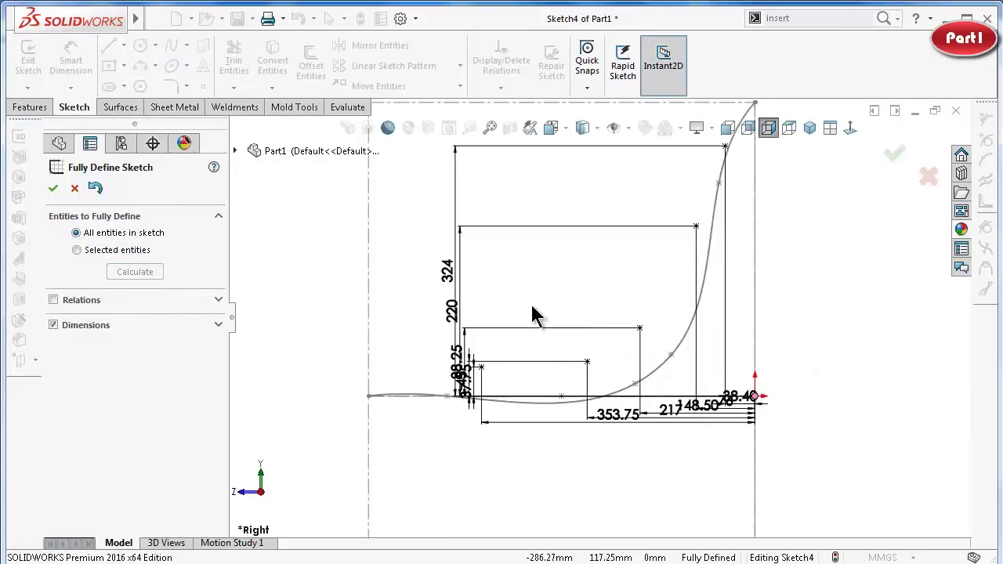
left_click(52, 188)
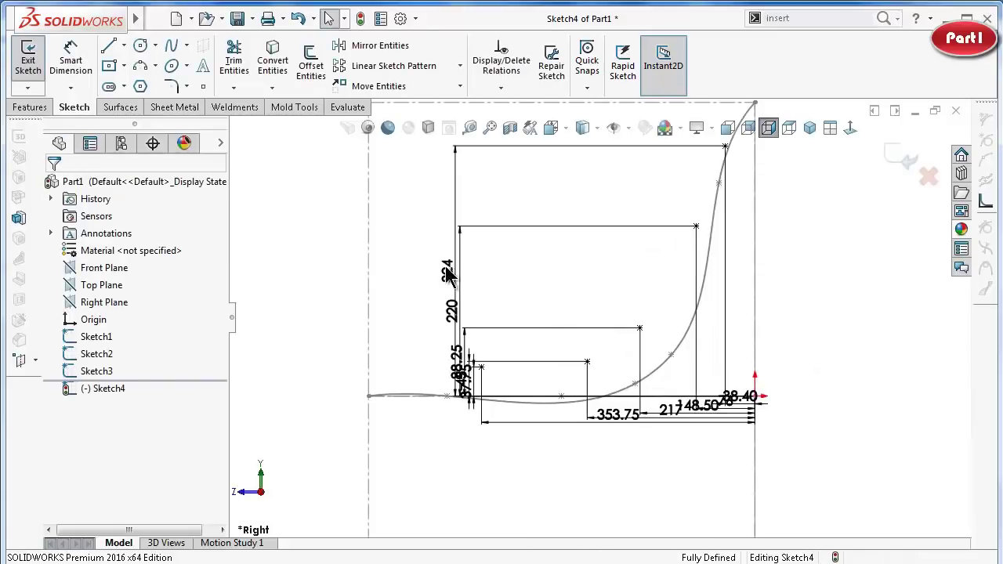
Stack the vertical dimensions 324, 220, 88.25, 45 and 37.75 left of the sketch.
left_click_drag(448, 270, 272, 270)
left_click_drag(452, 312, 282, 312)
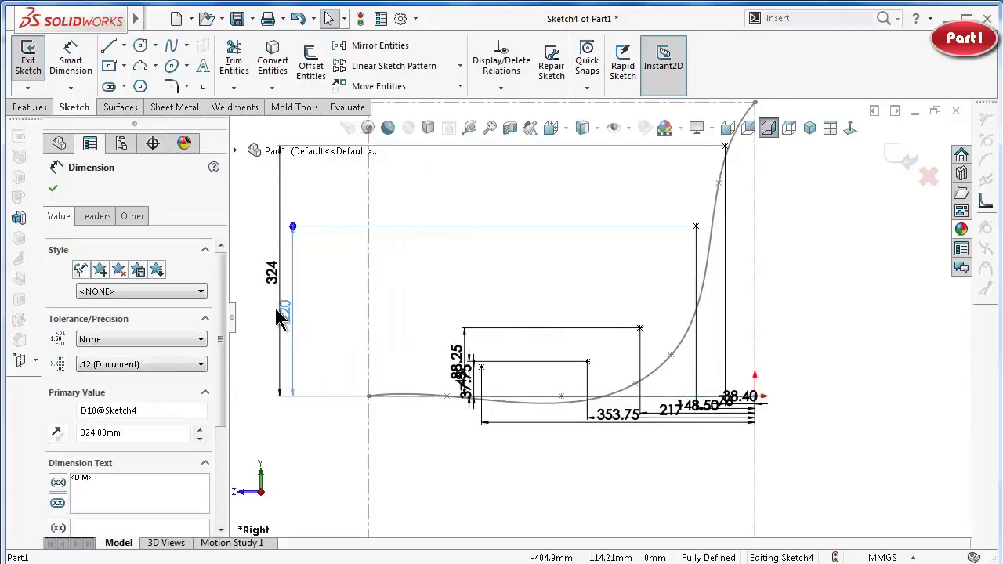
left_click_drag(456, 361, 315, 351)
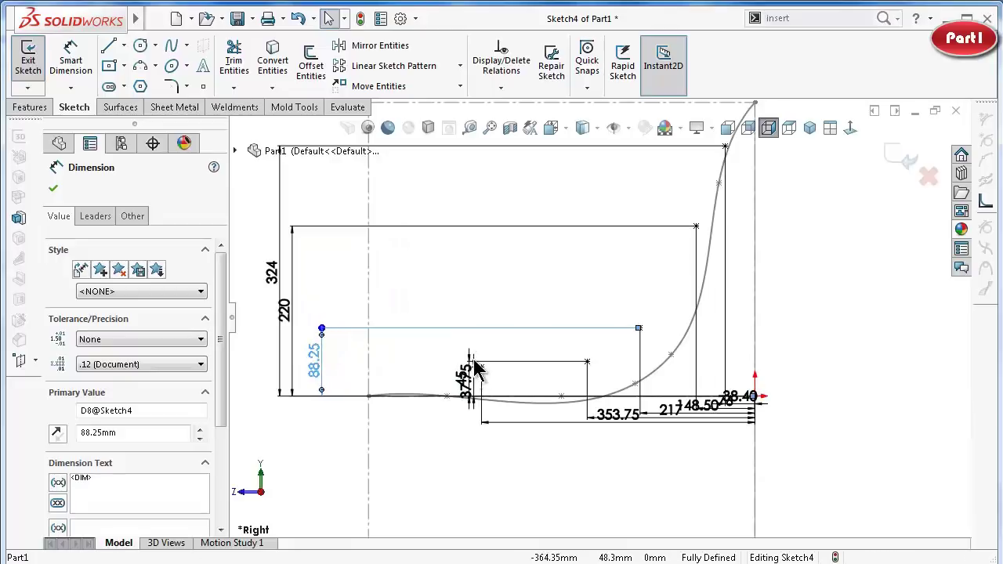
left_click_drag(474, 368, 365, 369)
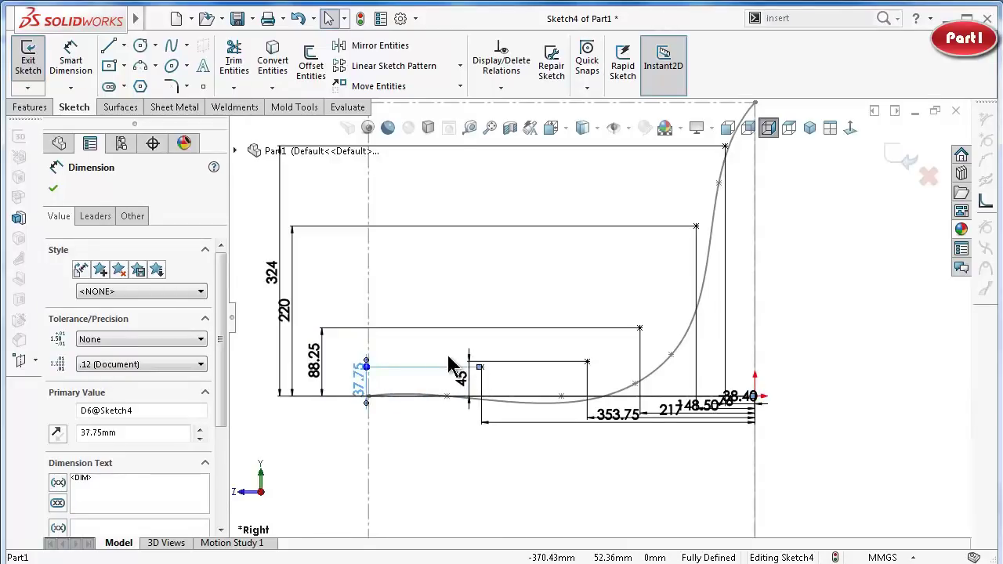
left_click_drag(454, 368, 337, 361)
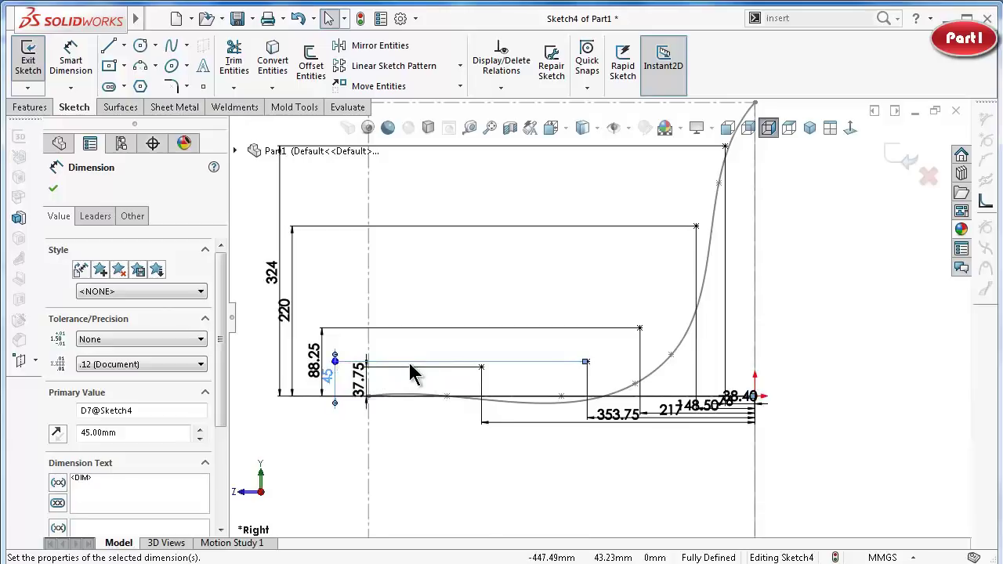
middle_click_drag(410, 369, 447, 373)
left_click_drag(324, 279, 278, 300)
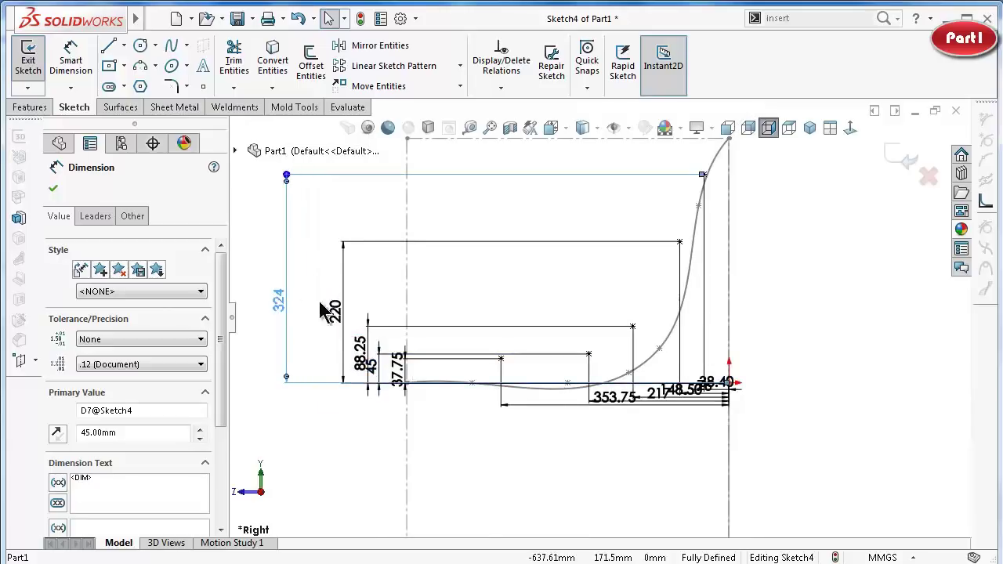
left_click_drag(336, 311, 302, 311)
left_click(349, 345)
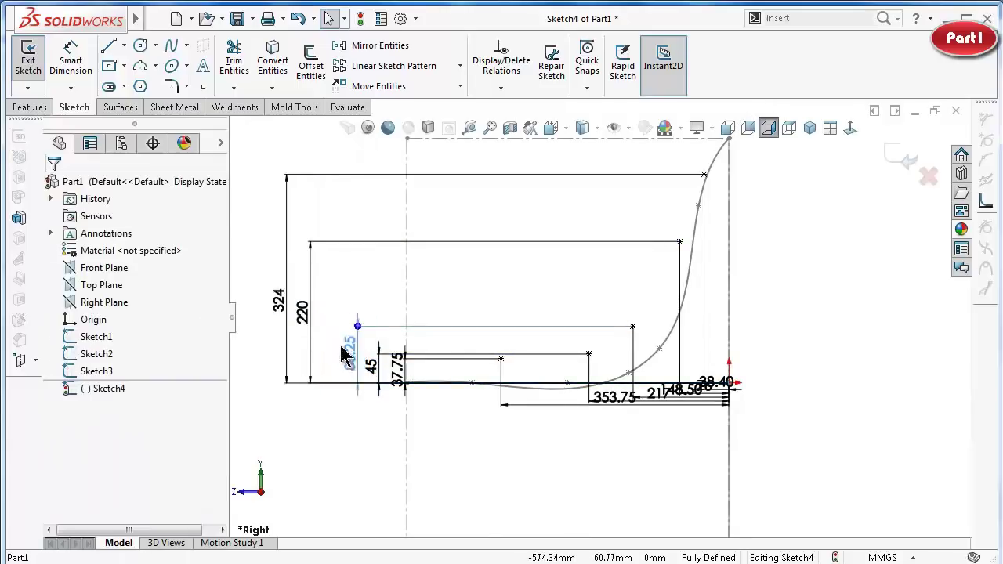
mouse_move(352, 347)
left_mouse_down()
mouse_move(332, 344)
mouse_move(378, 370)
left_mouse_up()
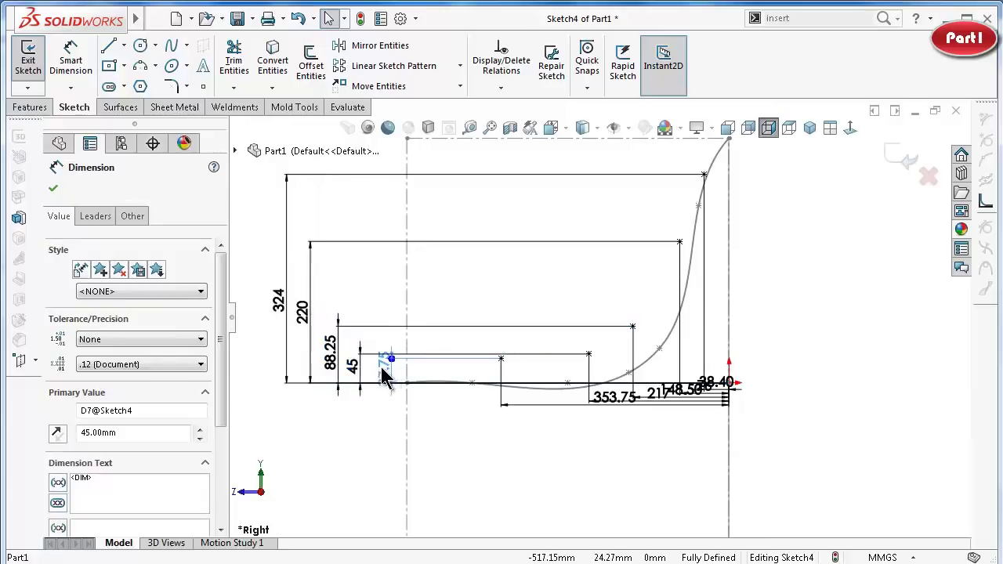
Spread the horizontal dimensions 353.75, 217, 148.50, 76 and 38.40 below the sketch.
left_click_drag(541, 405, 535, 507)
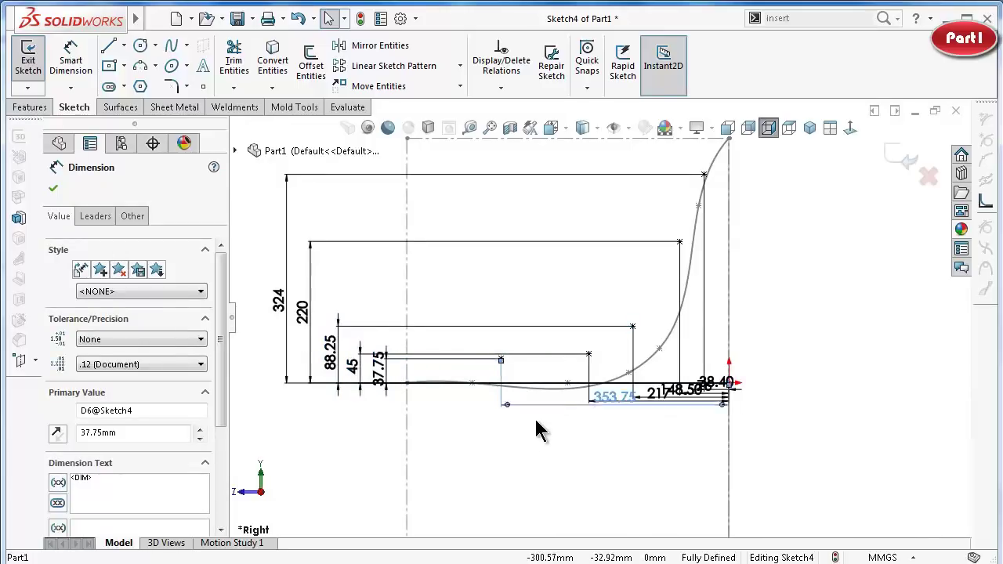
left_click_drag(611, 402, 666, 470)
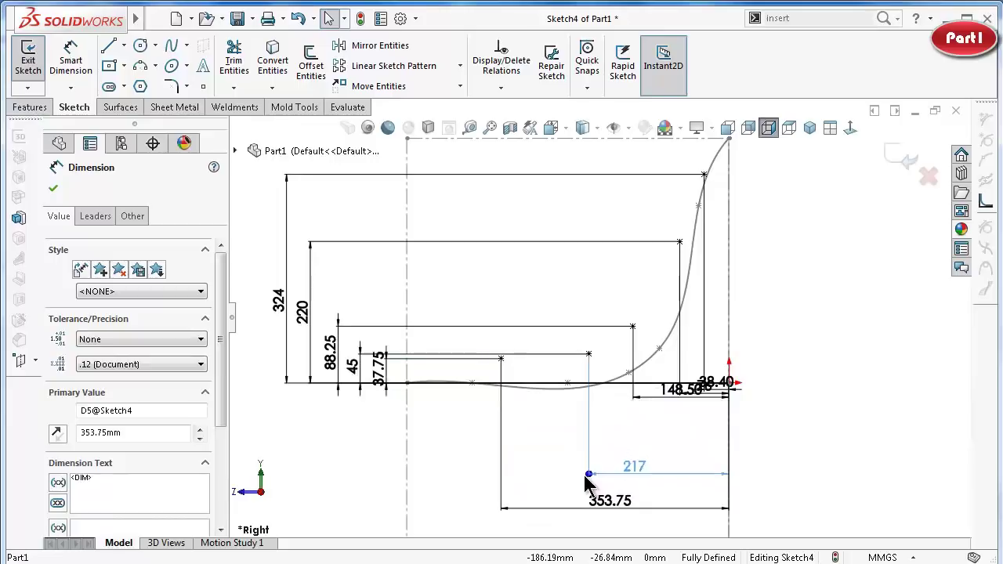
left_click_drag(649, 404, 638, 448)
left_click_drag(688, 394, 690, 421)
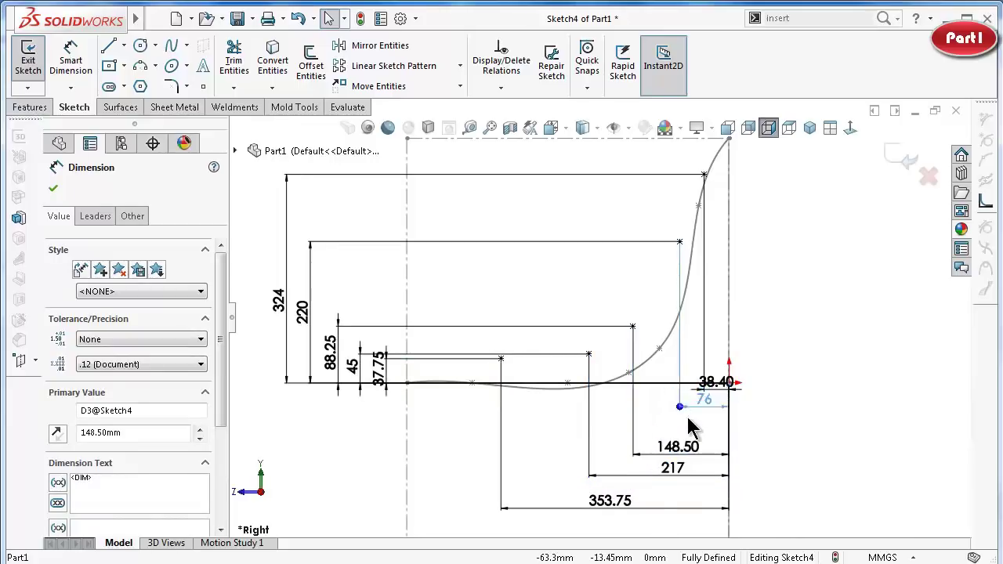
left_click(835, 419)
left_click(724, 400)
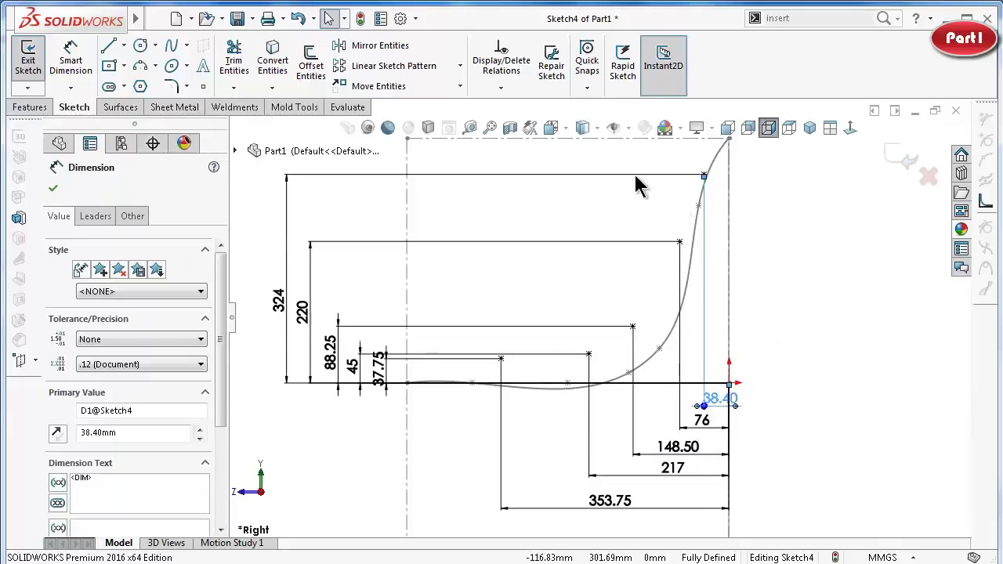
key("f")
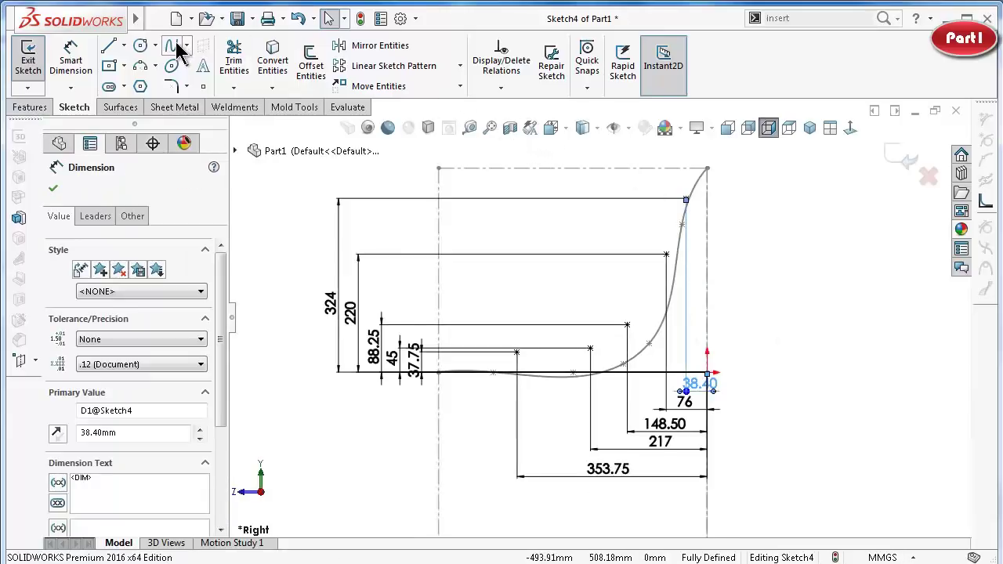
Draw a spline from the curve's top end through each dimension corner to its lower end.
left_click(172, 49)
scroll(705, 172, "down", 2)
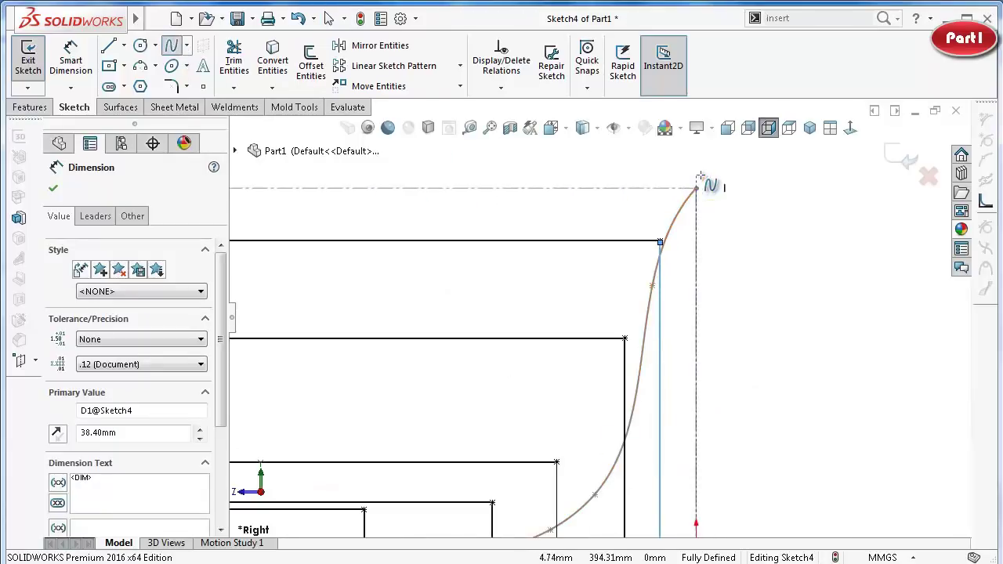
left_click(695, 189)
scroll(662, 249, "down", 2)
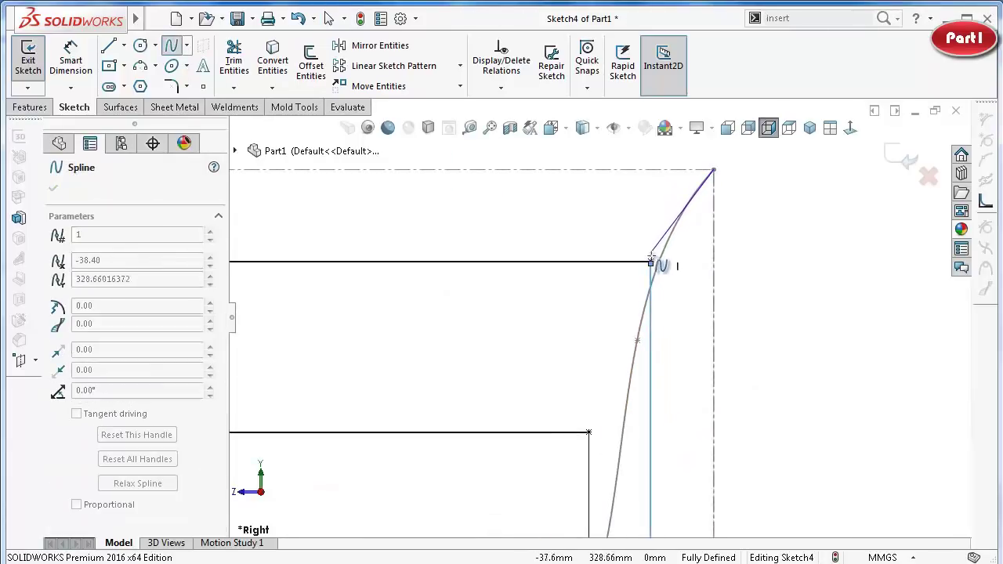
left_click(651, 261)
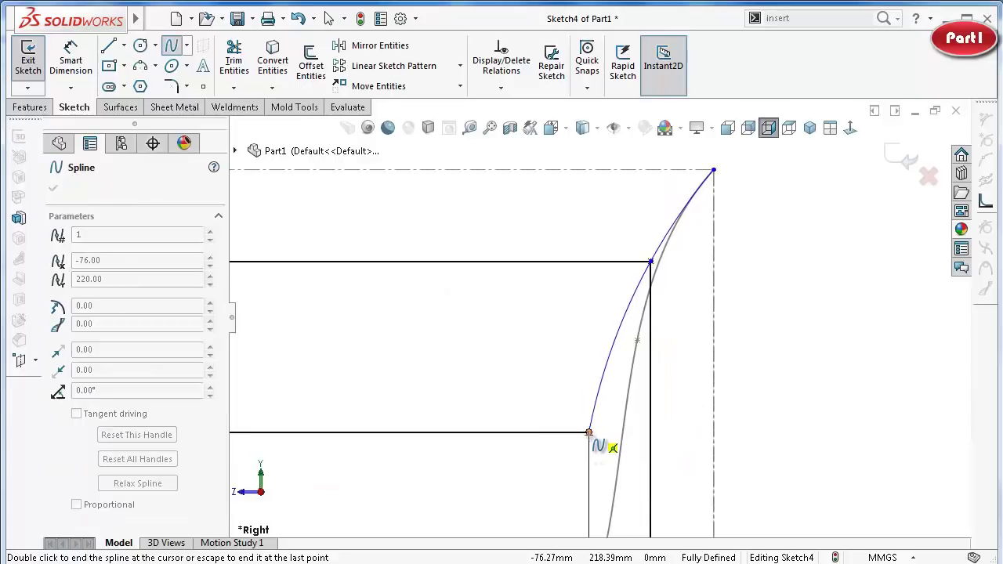
left_click(589, 433)
scroll(591, 439, "up", 4)
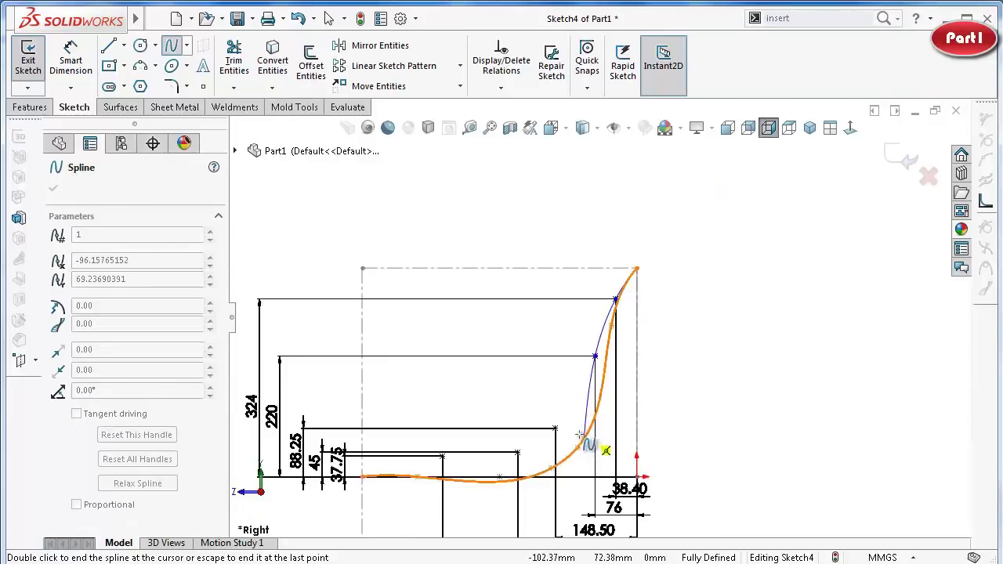
left_click(555, 428)
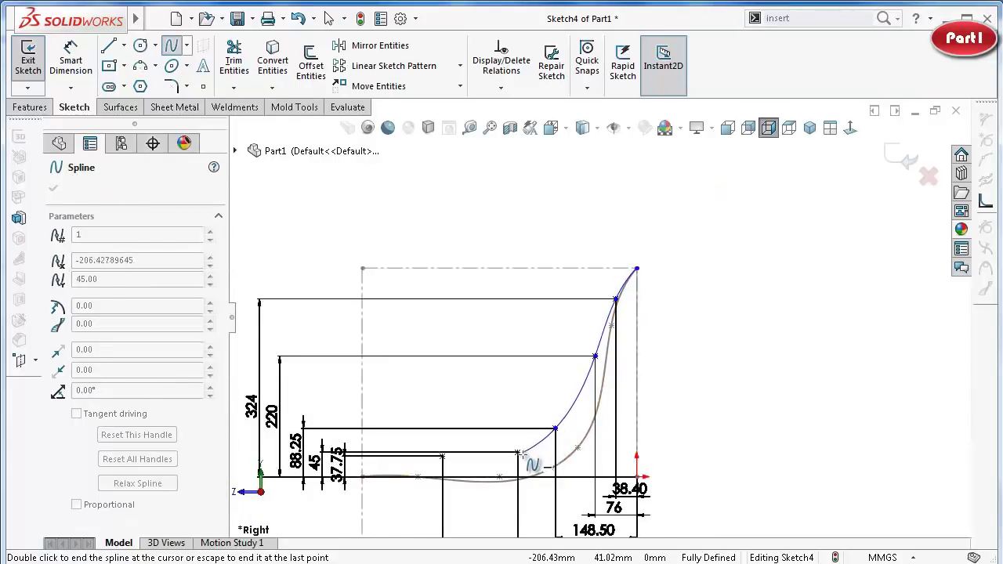
left_click(518, 453)
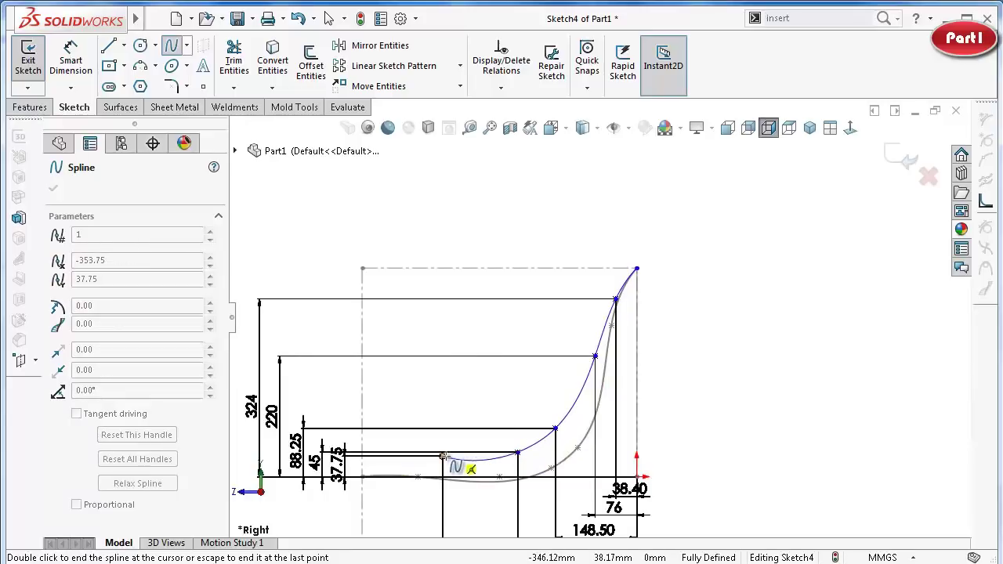
scroll(441, 455, "down", 2)
scroll(427, 448, "down", 2)
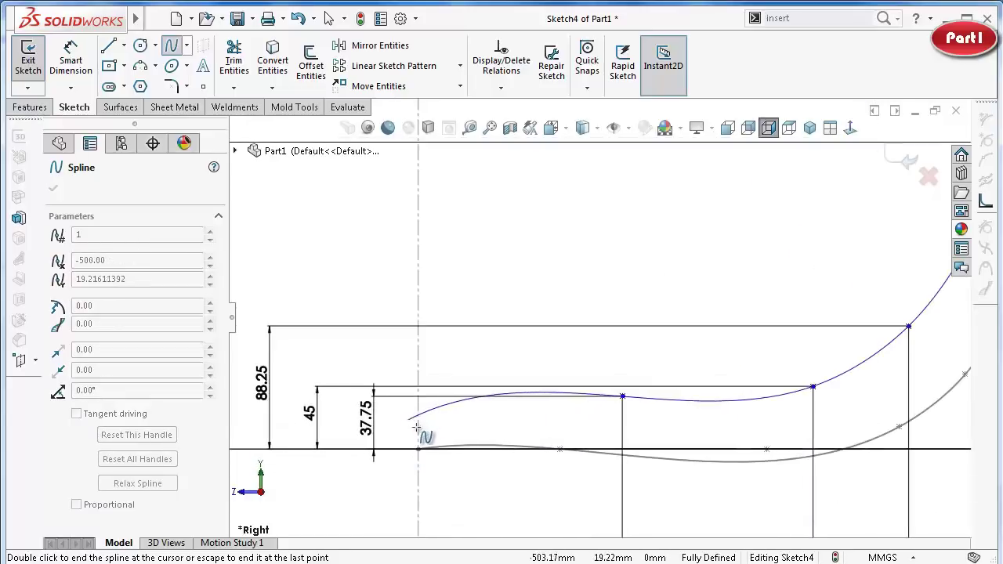
scroll(420, 444, "down", 1)
double_click(419, 450)
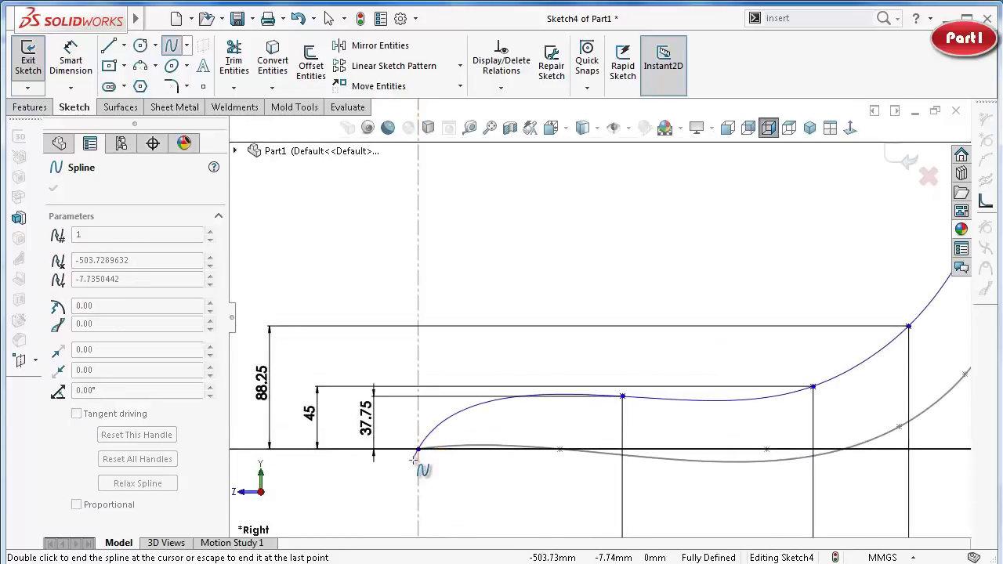
right_click(416, 463)
left_click(435, 472)
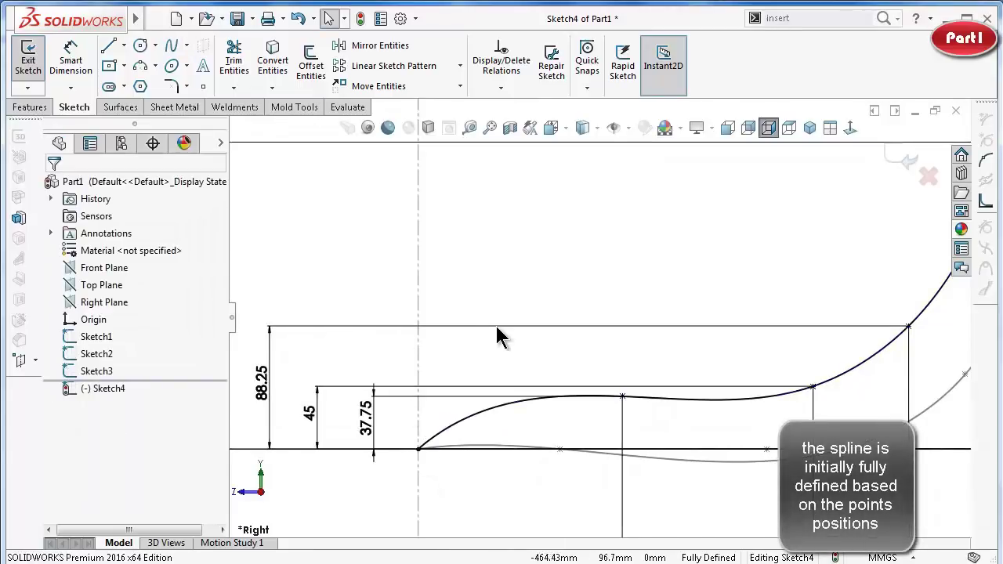
scroll(513, 326, "up", 2)
scroll(807, 211, "up", 2)
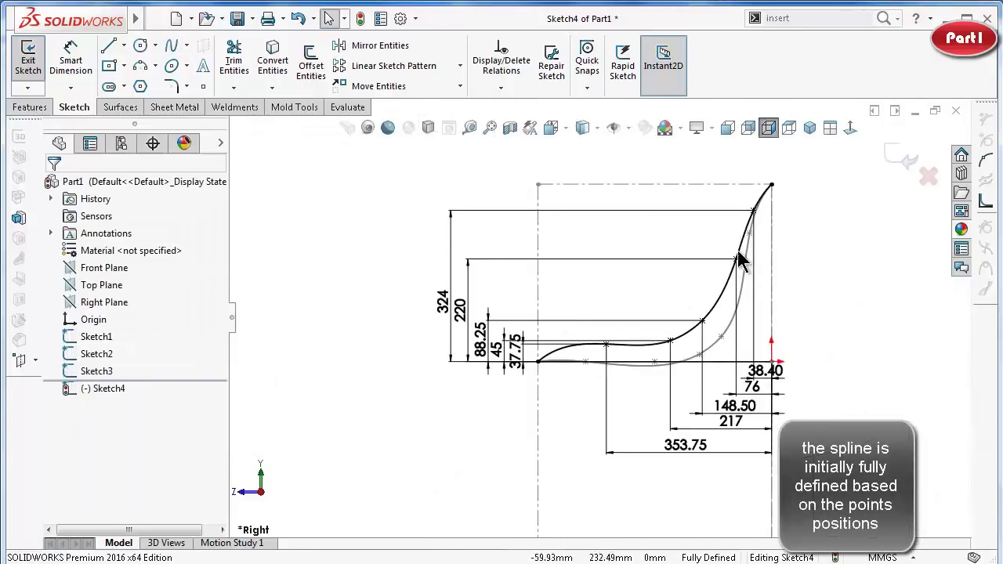
Exit Sketch4, orbit into a 3D view, and hide Sketch1's original curve.
left_click(901, 155)
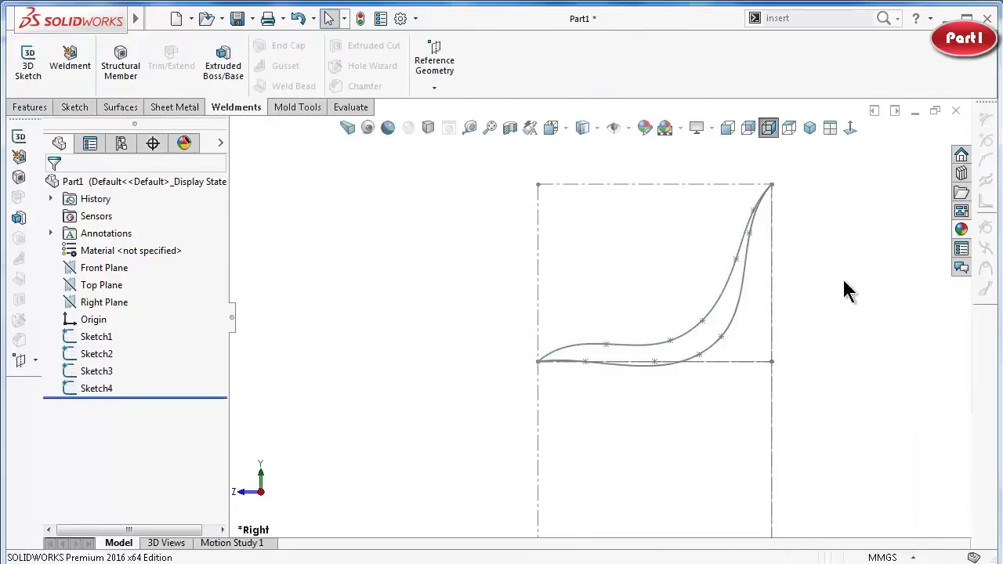
middle_click_drag(712, 376, 719, 537)
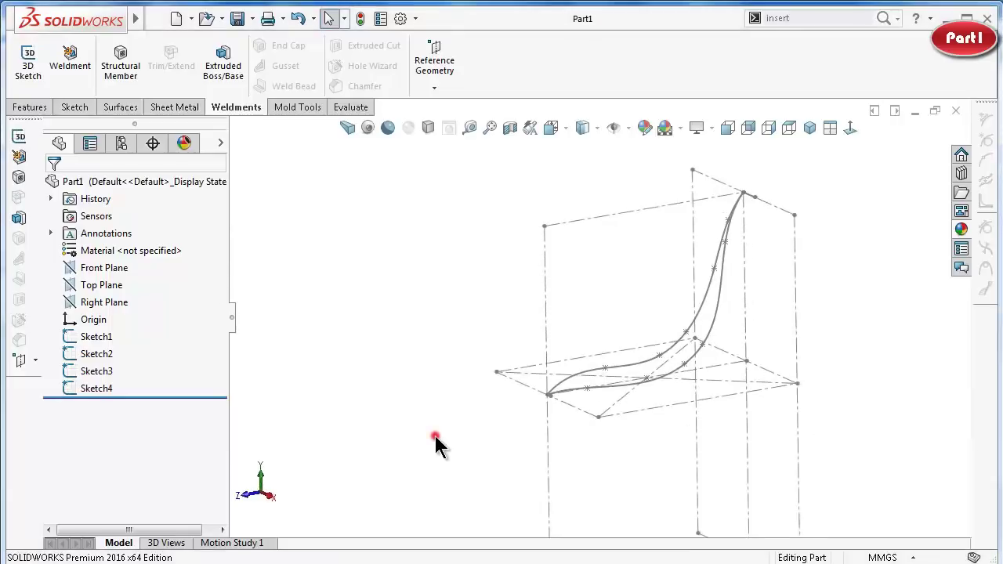
mouse_move(434, 433)
middle_mouse_down()
mouse_move(687, 436)
mouse_move(594, 435)
middle_mouse_up()
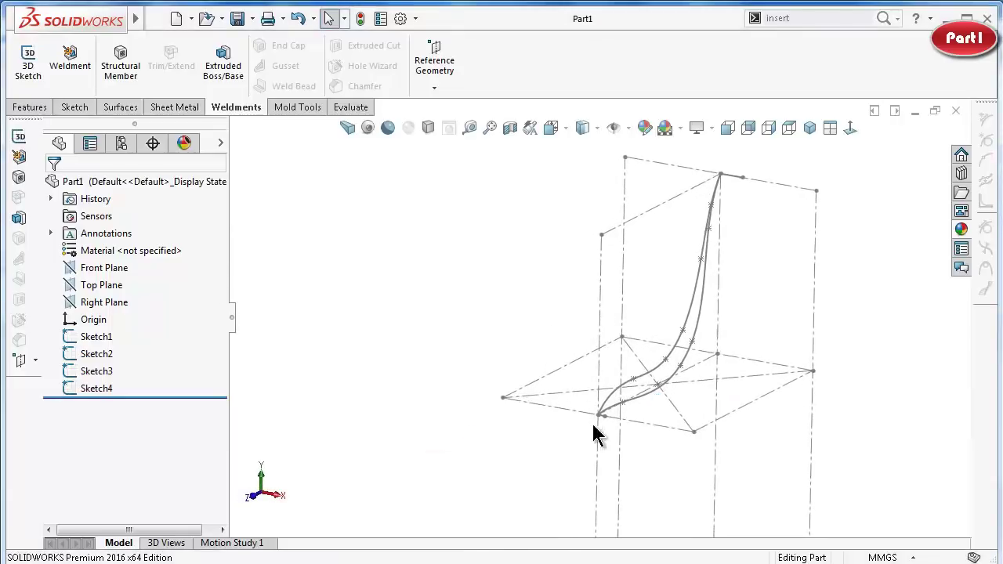
middle_click_drag(744, 294, 729, 309)
mouse_move(749, 230)
middle_mouse_down()
mouse_move(715, 182)
mouse_move(717, 254)
middle_mouse_up()
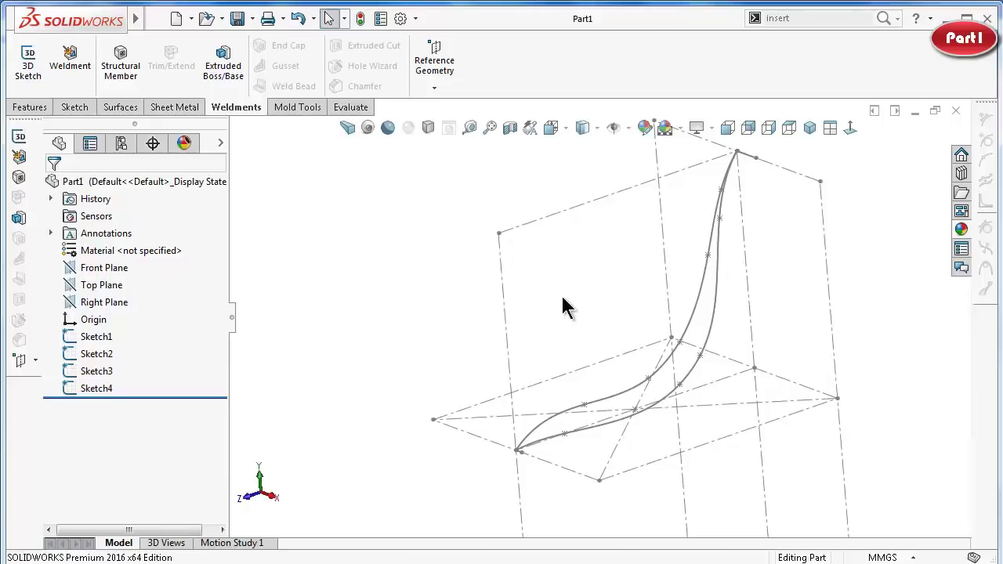
left_click(717, 295)
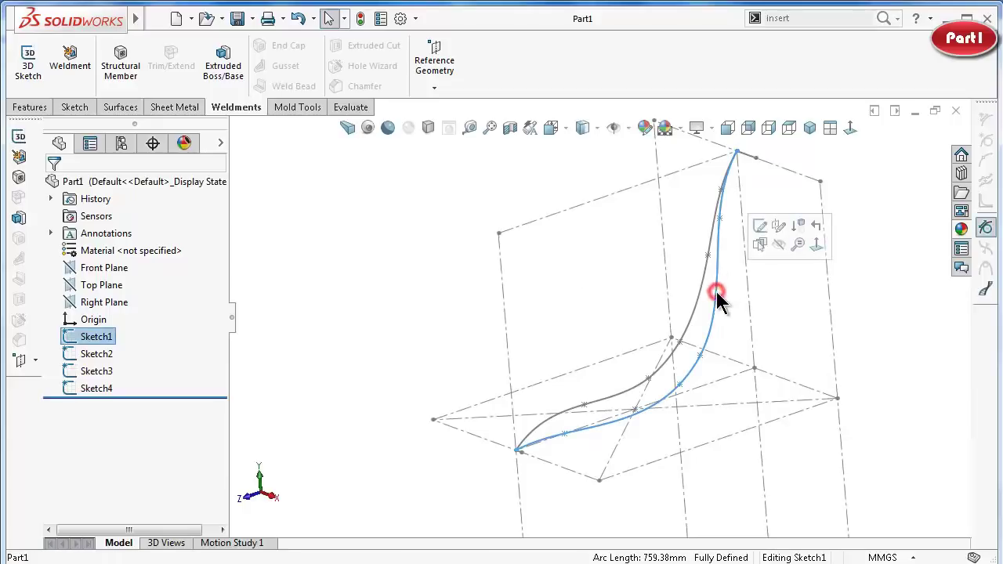
left_click(784, 244)
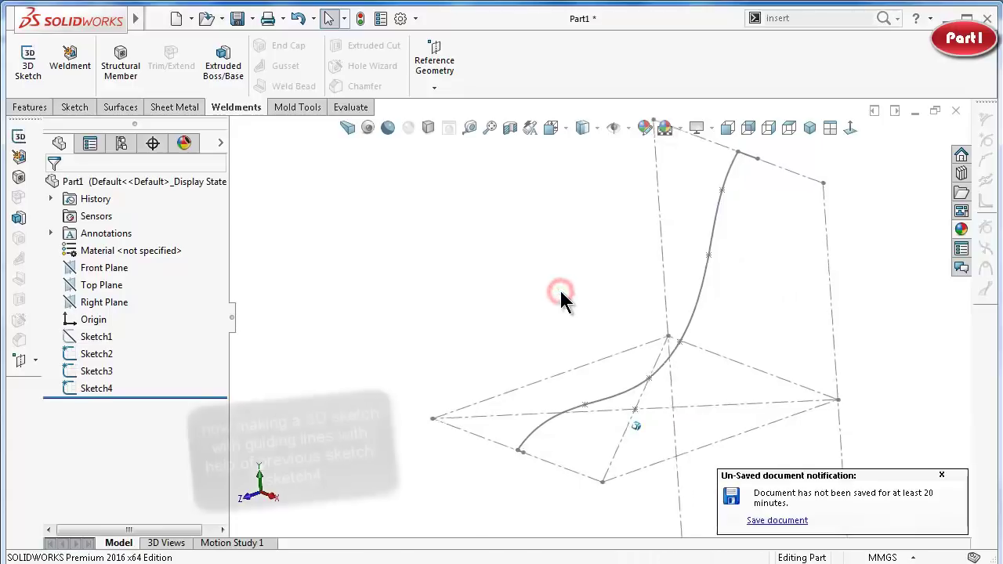
Save the part and start a new 3D sketch.
middle_click_drag(561, 297, 562, 302)
key("ctrl+s")
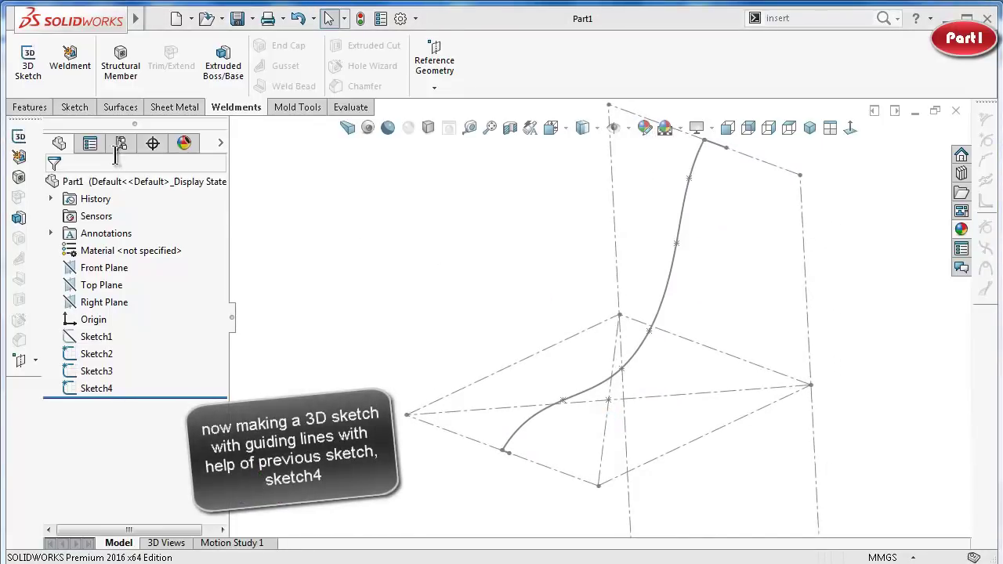
left_click(31, 106)
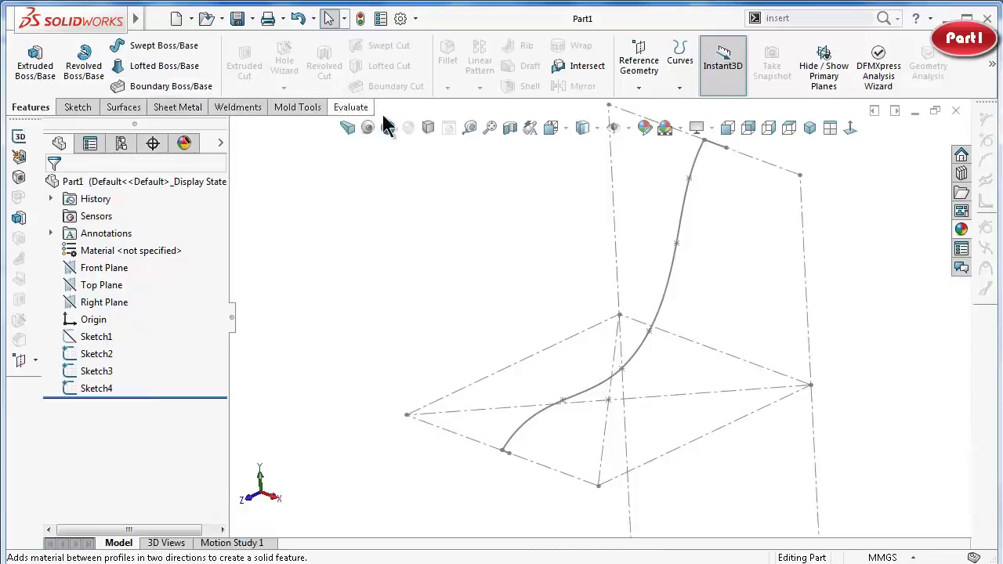
left_click(68, 109)
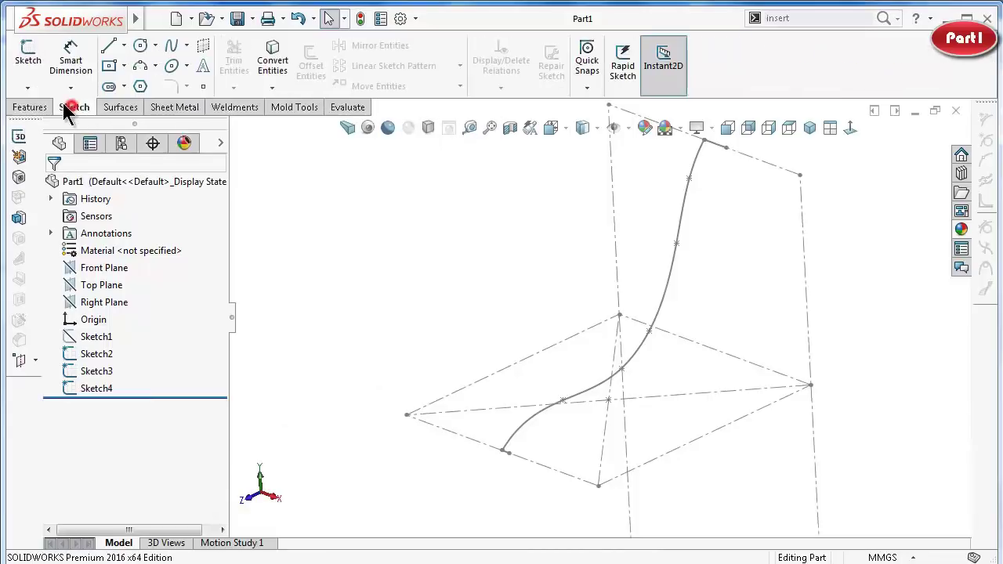
left_click(28, 87)
left_click(41, 125)
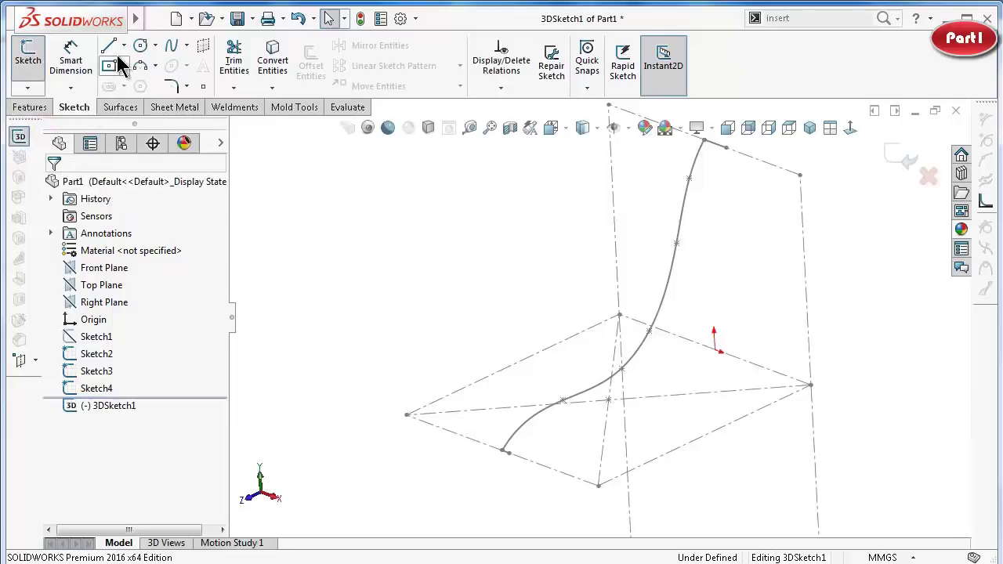
Draw three construction centerlines branching sideways from points along the spline.
left_click(124, 46)
left_click(131, 83)
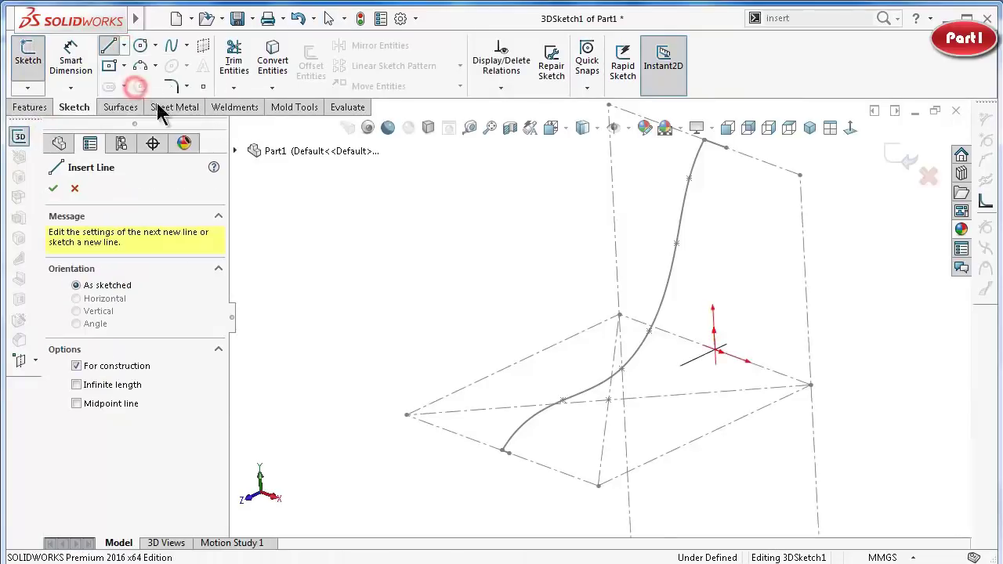
left_click(688, 179)
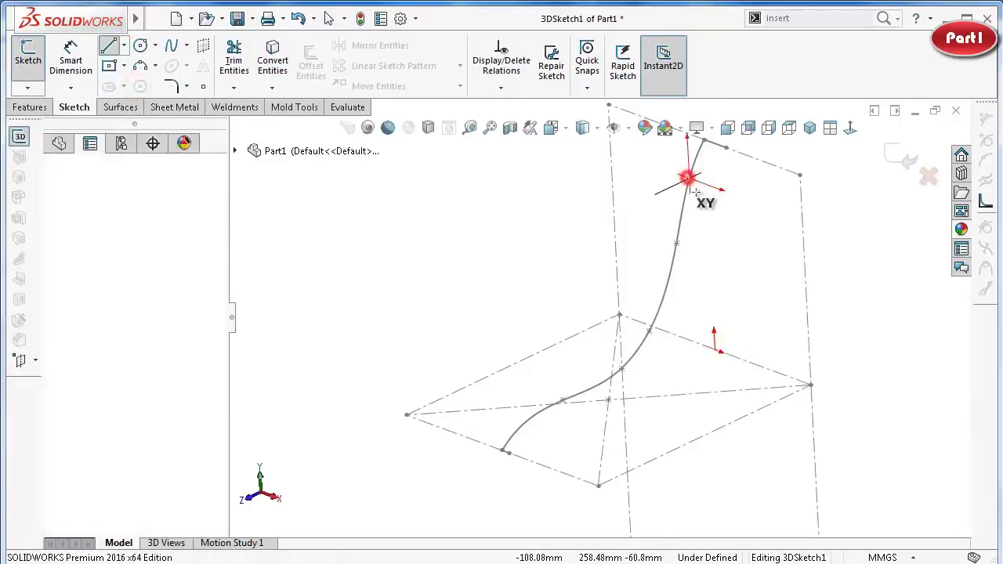
left_click(761, 204)
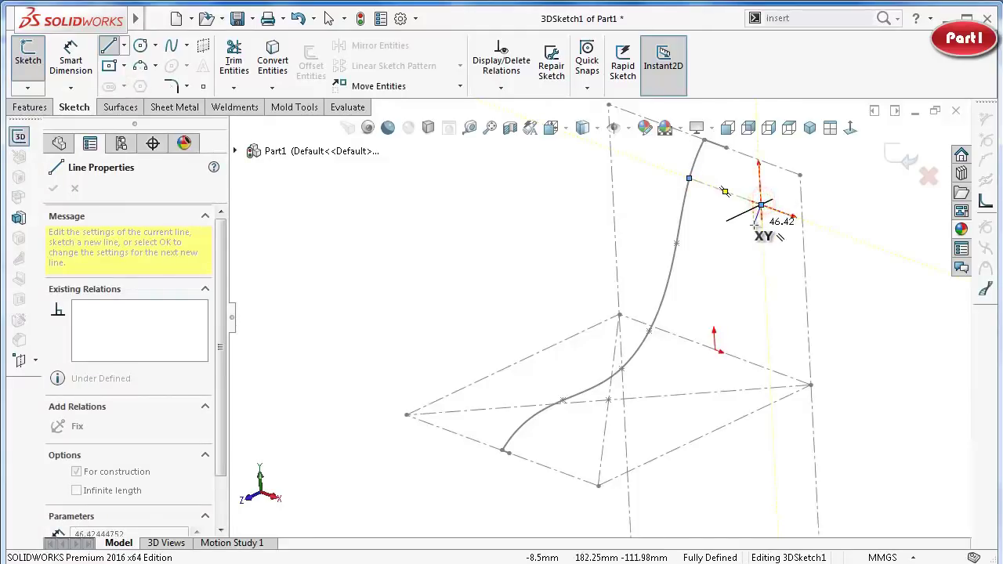
key("Escape")
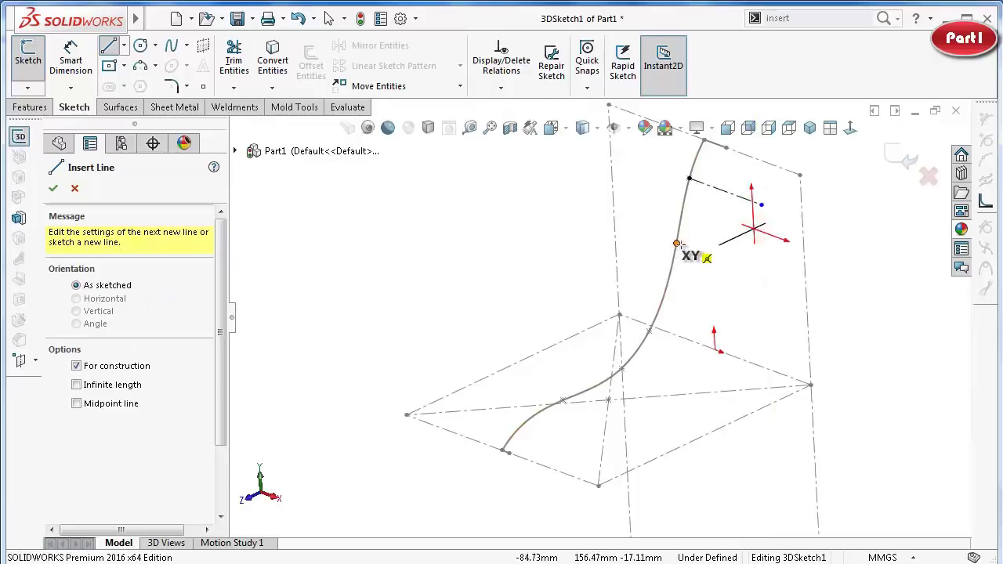
left_click(677, 244)
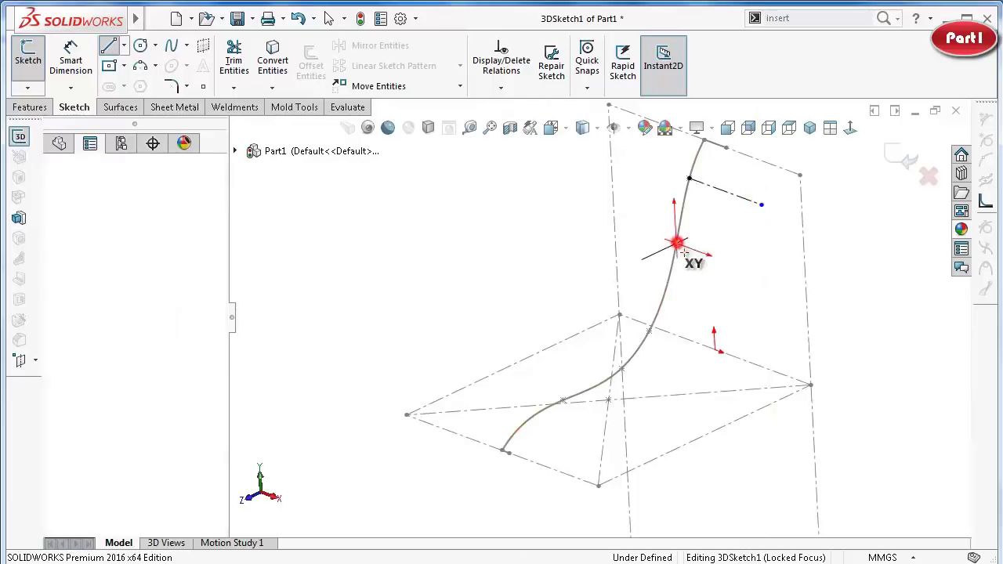
left_click(739, 267)
key("Escape")
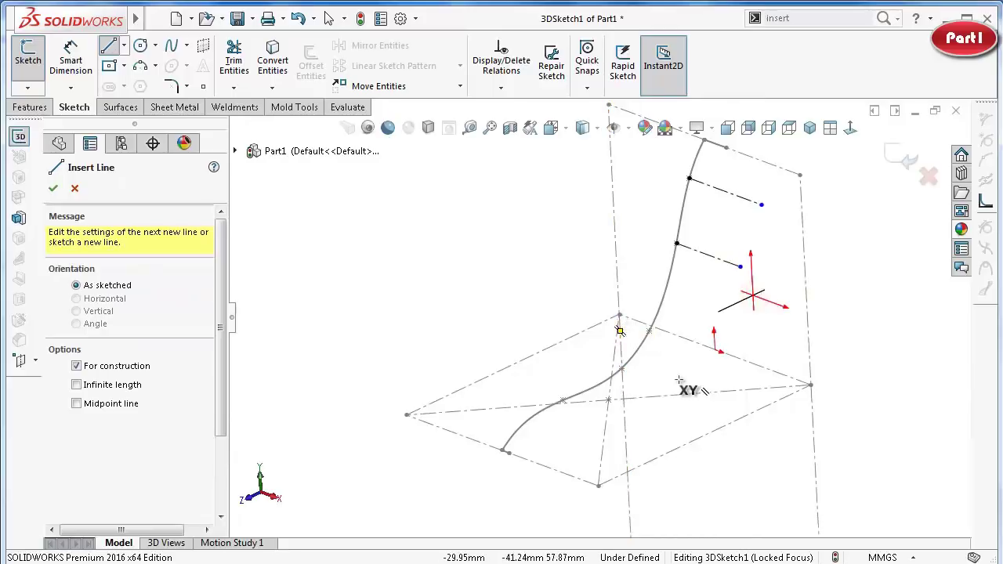
left_click(649, 332)
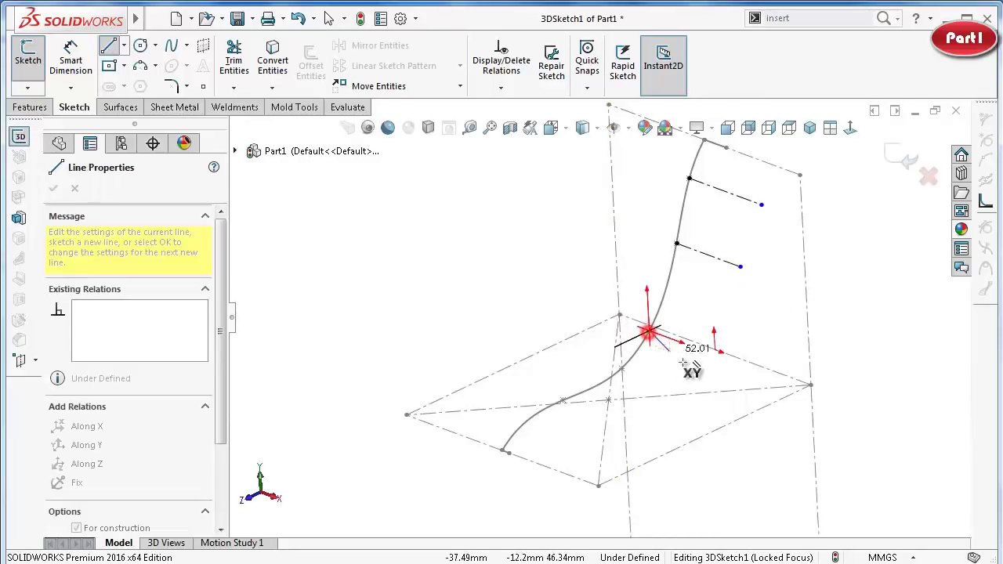
left_click(721, 358)
double_click(720, 358)
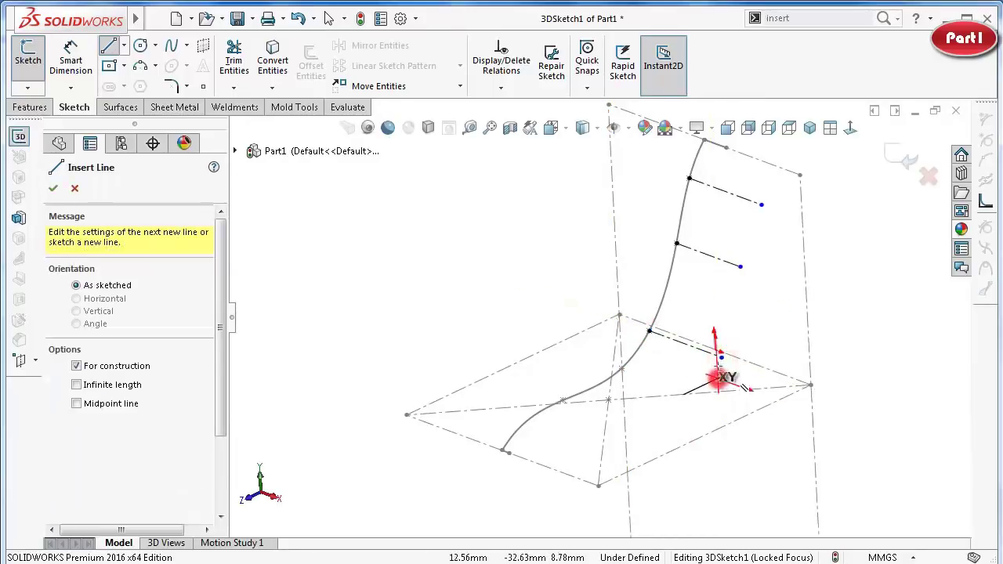
mouse_move(761, 321)
middle_mouse_down()
mouse_move(751, 199)
mouse_move(743, 224)
middle_mouse_up()
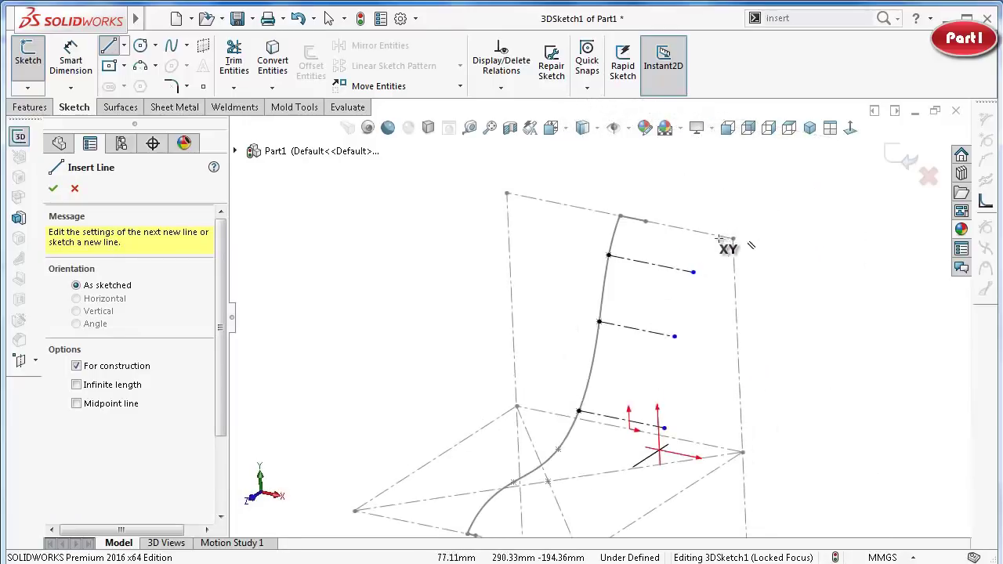
key("Escape")
Make the top guide line parallel to Sketch2's short top edge.
left_click(650, 264)
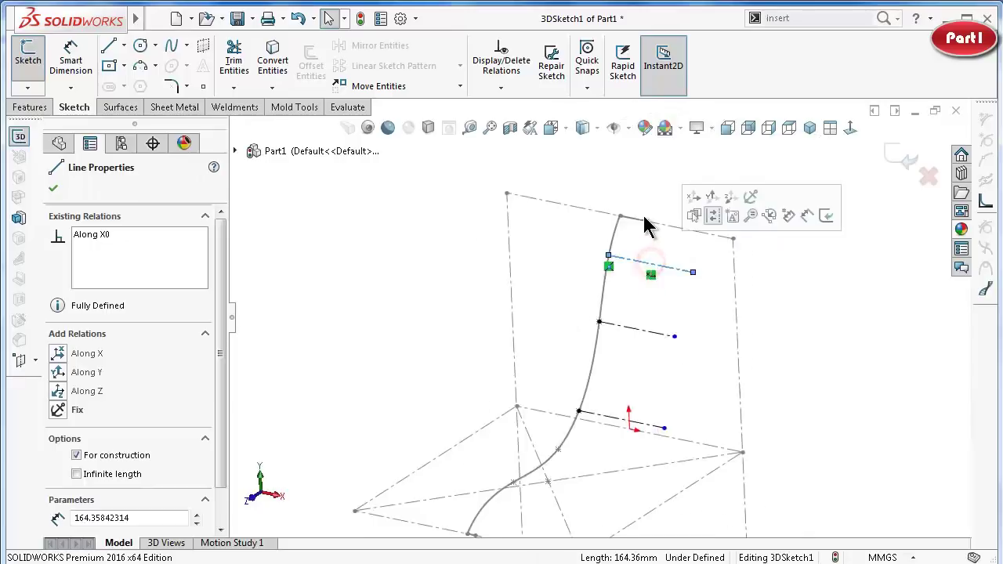
scroll(626, 235, "down", 3)
left_click(625, 242, "ctrl")
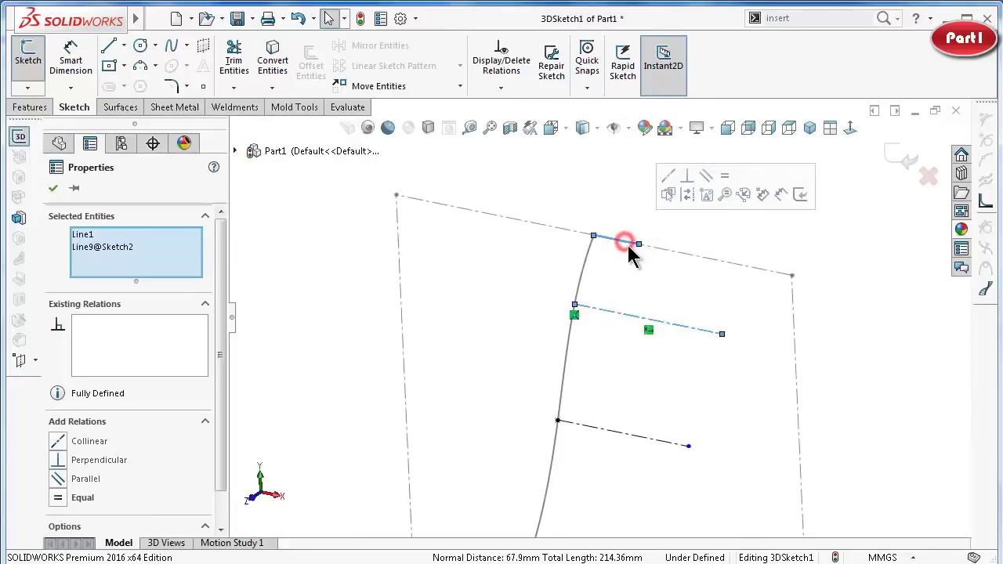
left_click(708, 177)
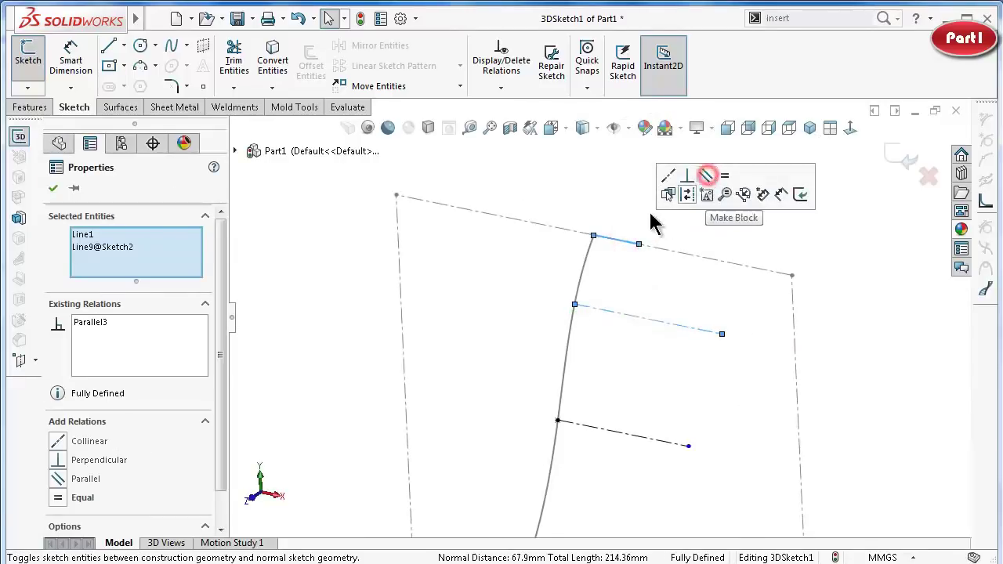
left_click(548, 275)
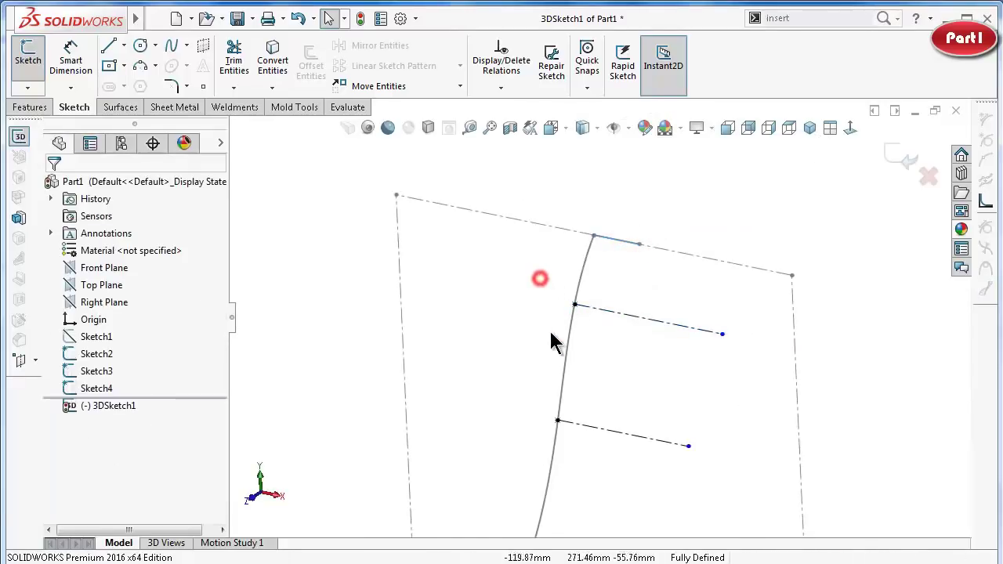
Give the two lower guide lines Along X relations.
left_click(654, 437)
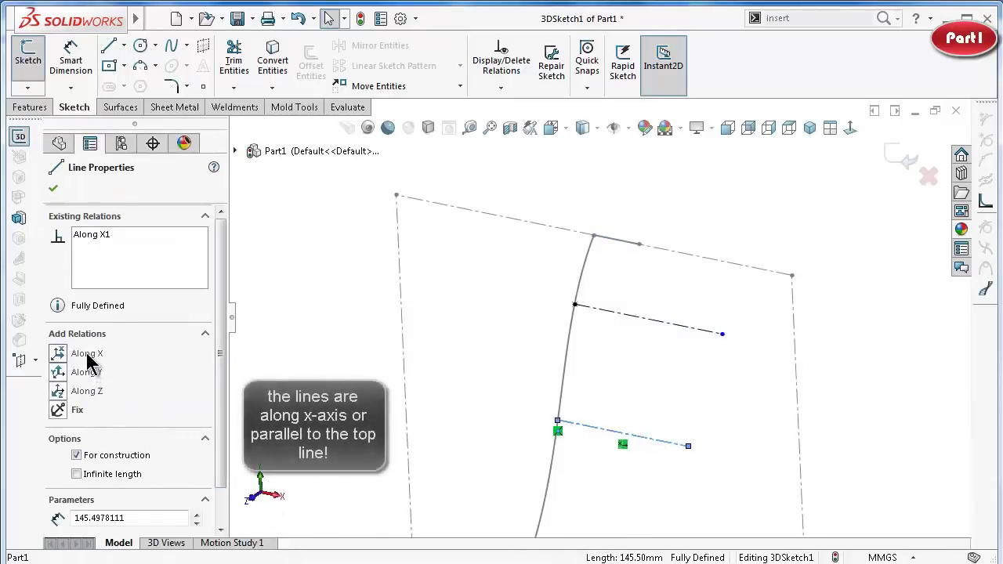
left_click(88, 353)
left_click(463, 356)
mouse_move(651, 428)
middle_mouse_down()
mouse_move(638, 460)
mouse_move(617, 439)
middle_mouse_up()
left_click(614, 443)
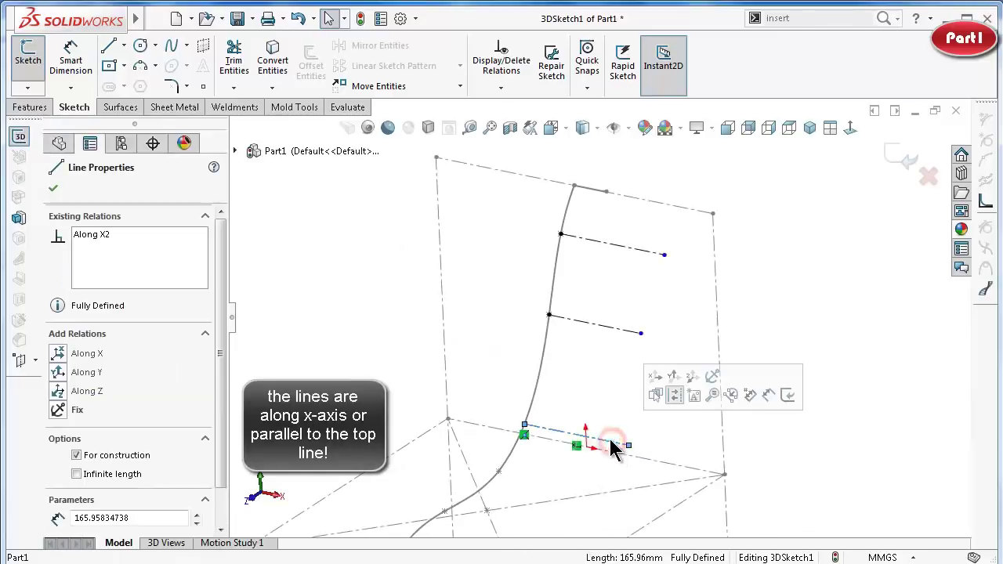
left_click(85, 353)
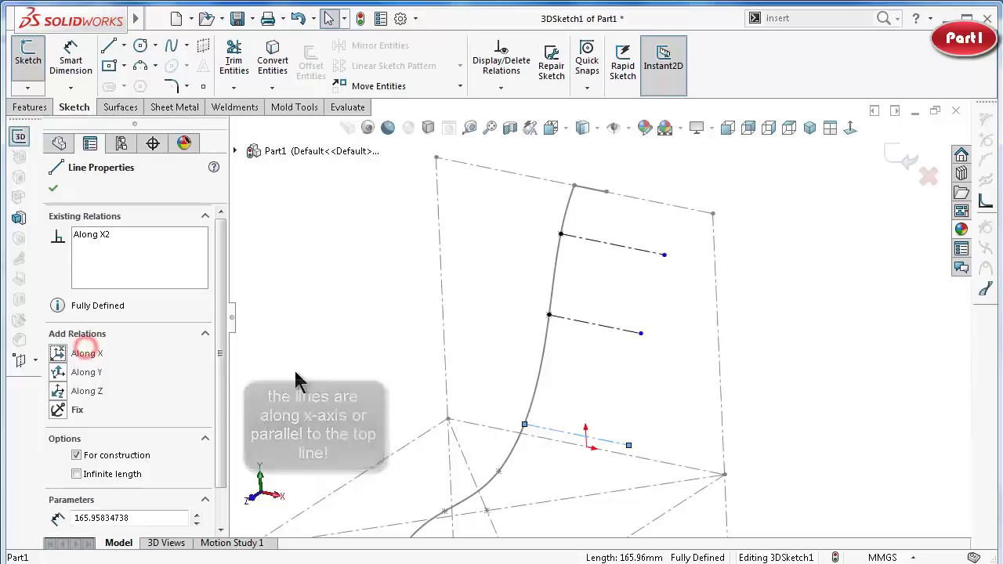
left_click(495, 312)
scroll(619, 340, "up", 1)
scroll(631, 330, "up", 1)
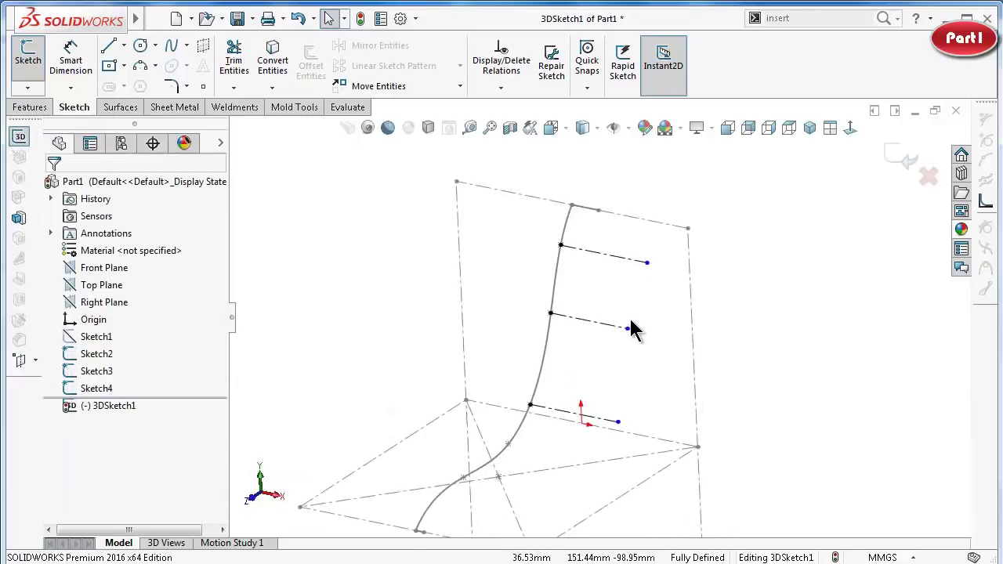
key("Left")
key("Left")
key("Left")
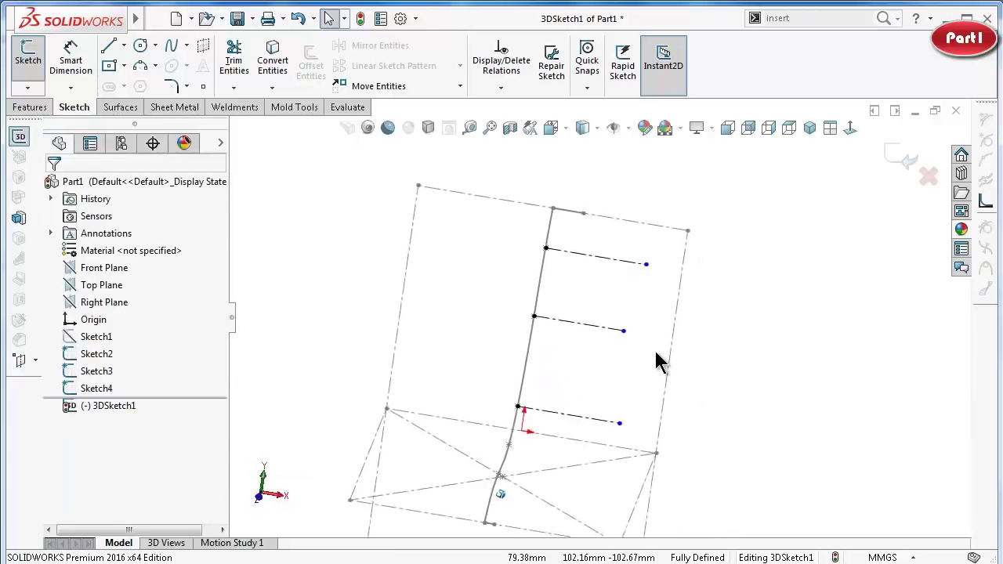
key("Left")
key("Left")
key("Left")
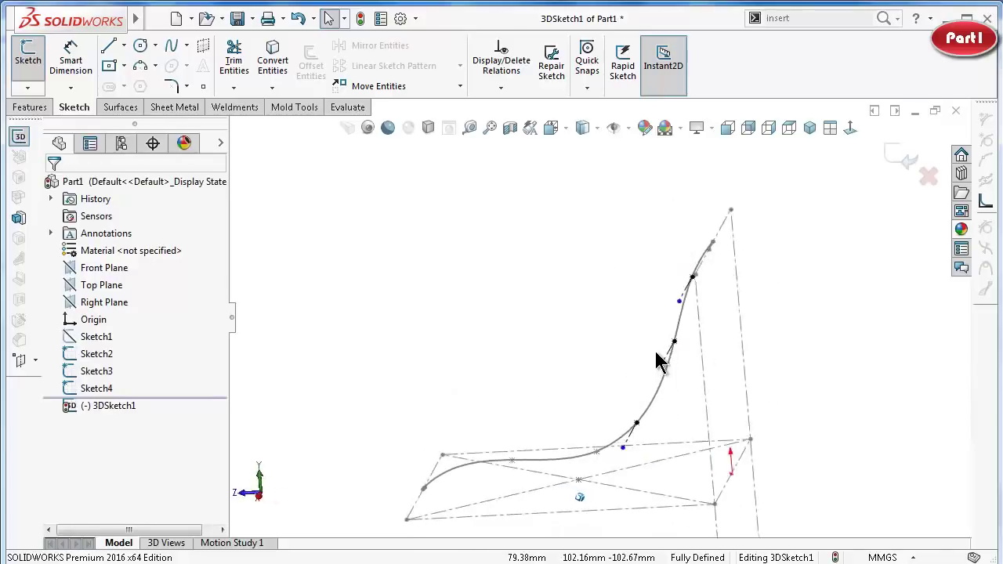
key("Left")
key("Left")
key("Left")
key("Right")
key("Right")
key("Right")
key("Right")
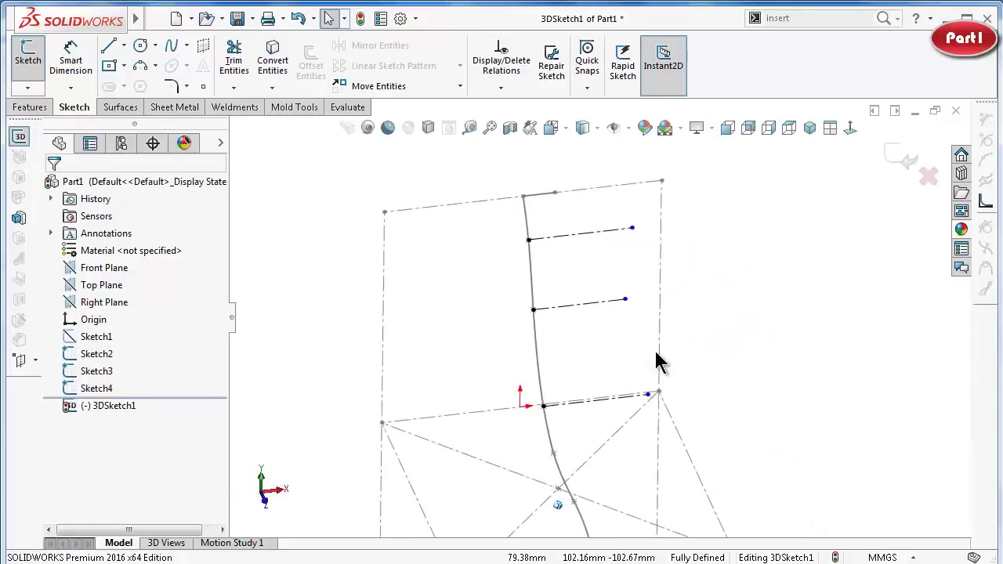
key("Right")
key("Right")
key("Up")
key("Up")
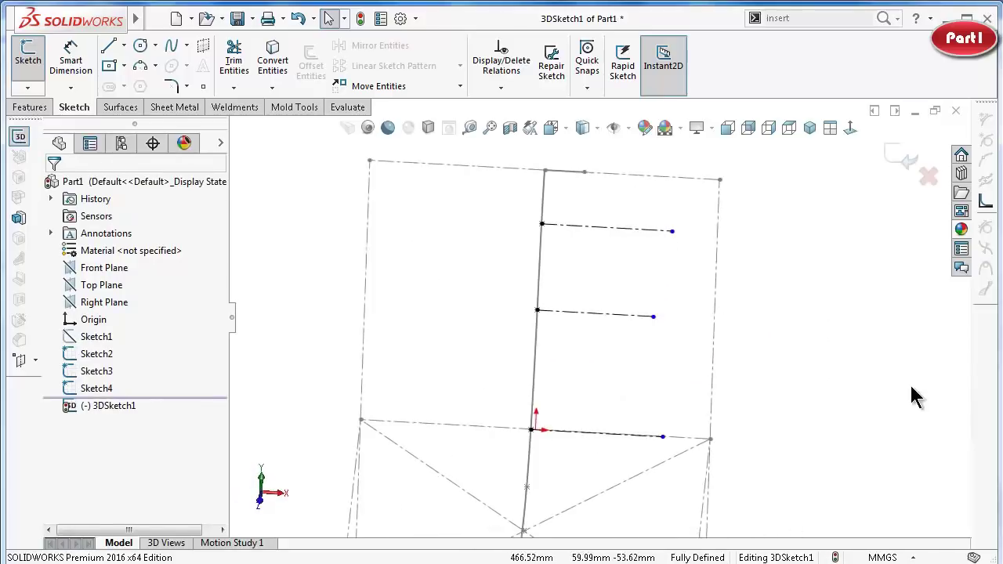
key("Up")
key("Up")
Dimension the three guide lines to lengths 155, 188.50 and 205.
right_click_drag(835, 401, 815, 258)
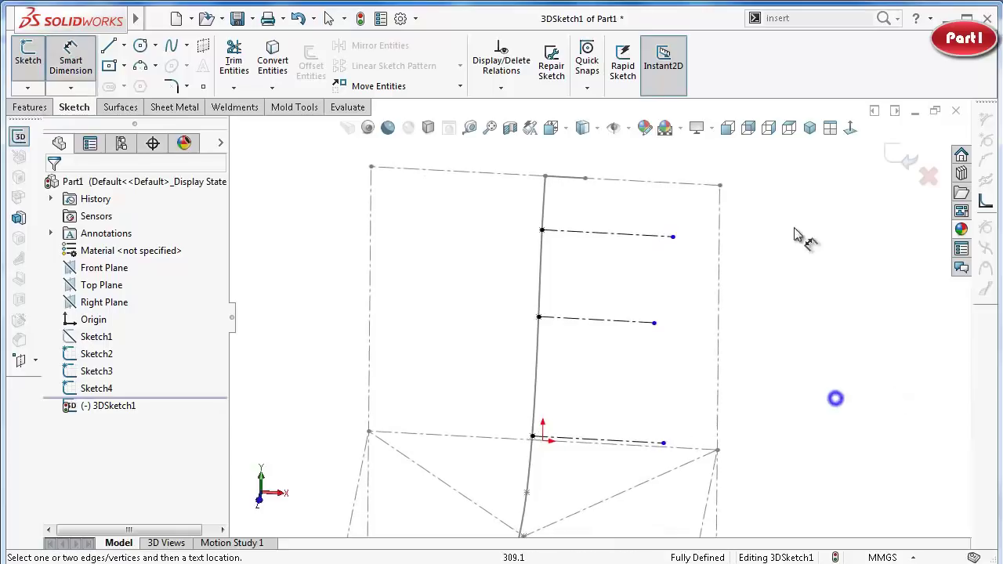
left_click(659, 239)
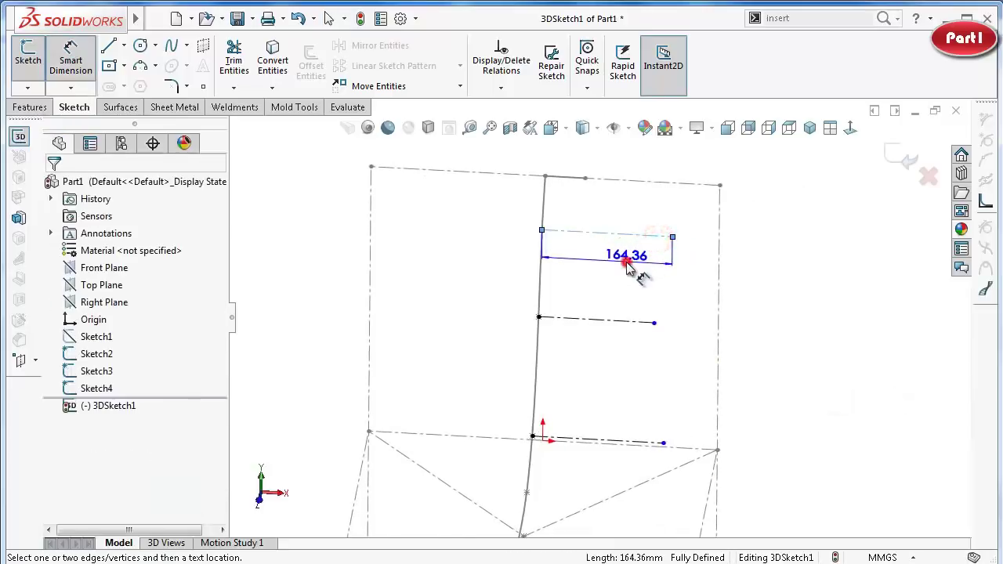
left_click(627, 260)
type("155")
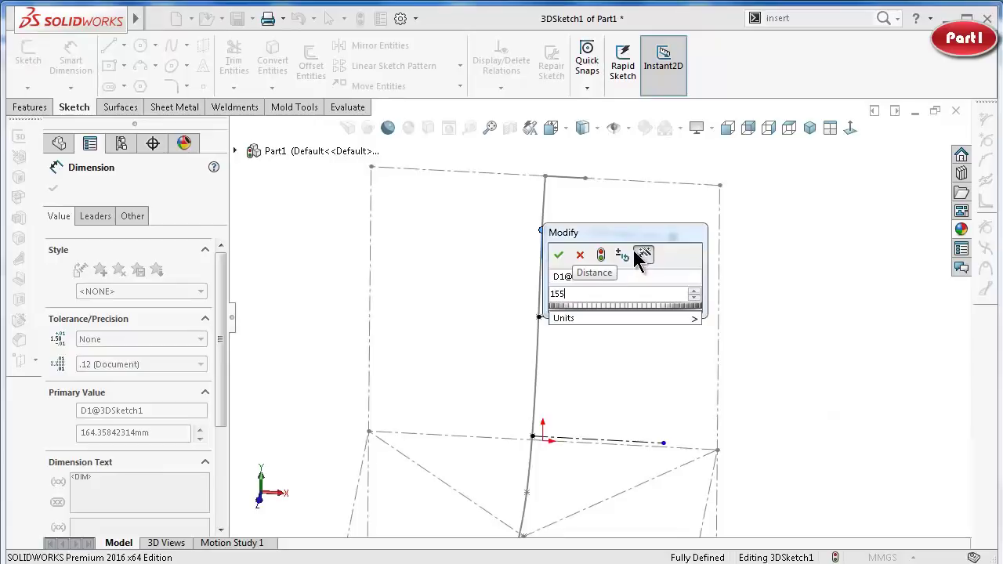
key("Return")
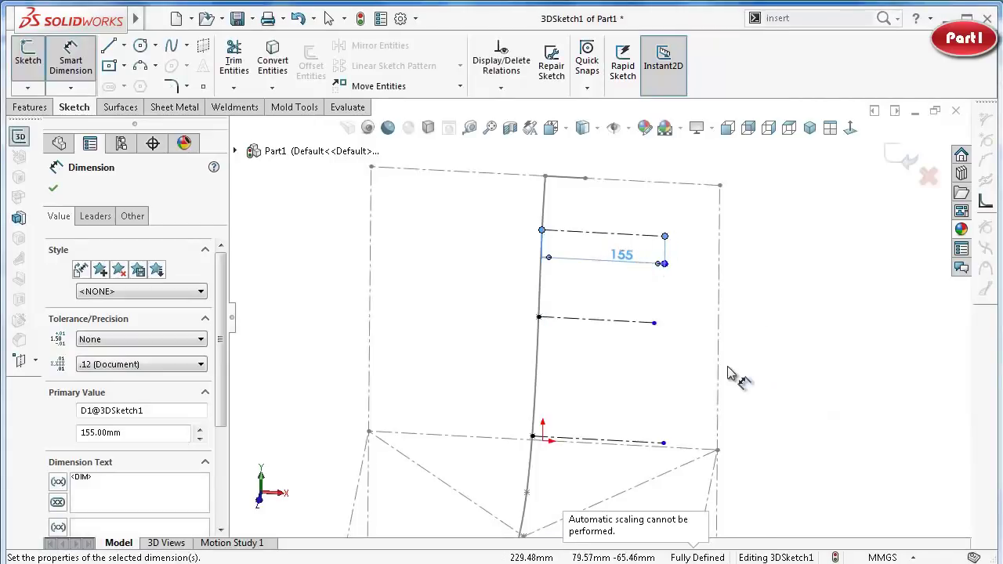
scroll(672, 352, "down", 2)
left_click(627, 322)
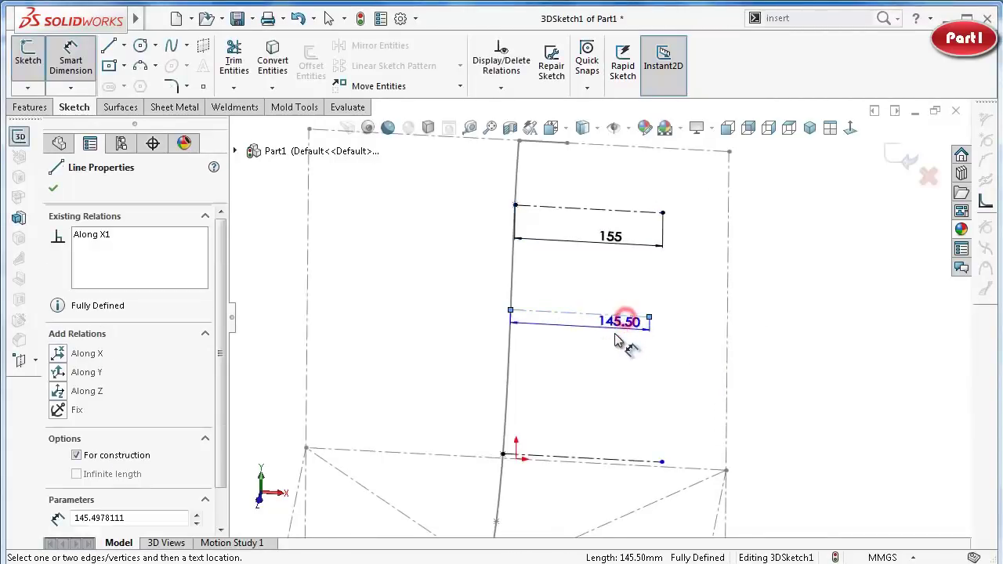
left_click(589, 353)
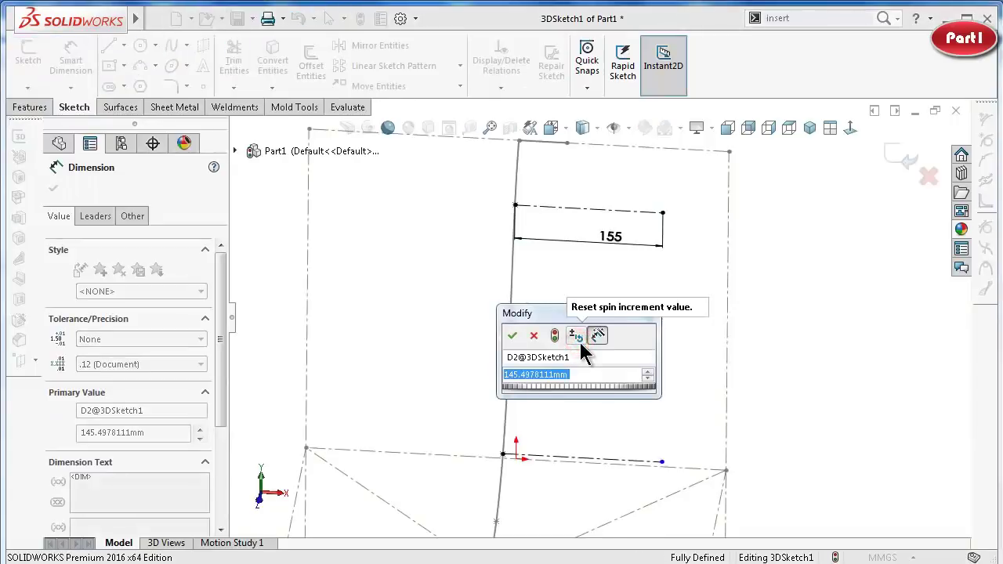
type("18")
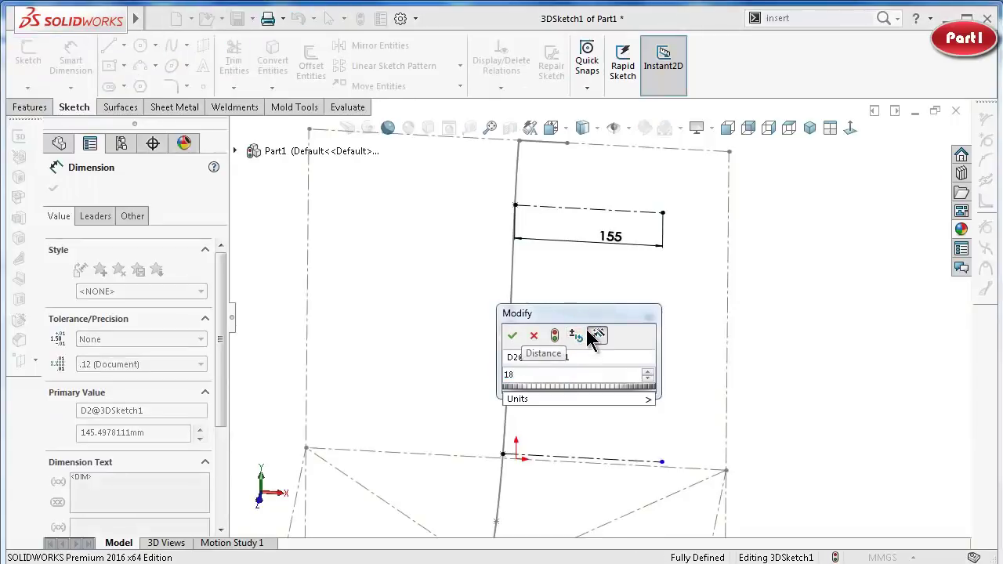
type("8.")
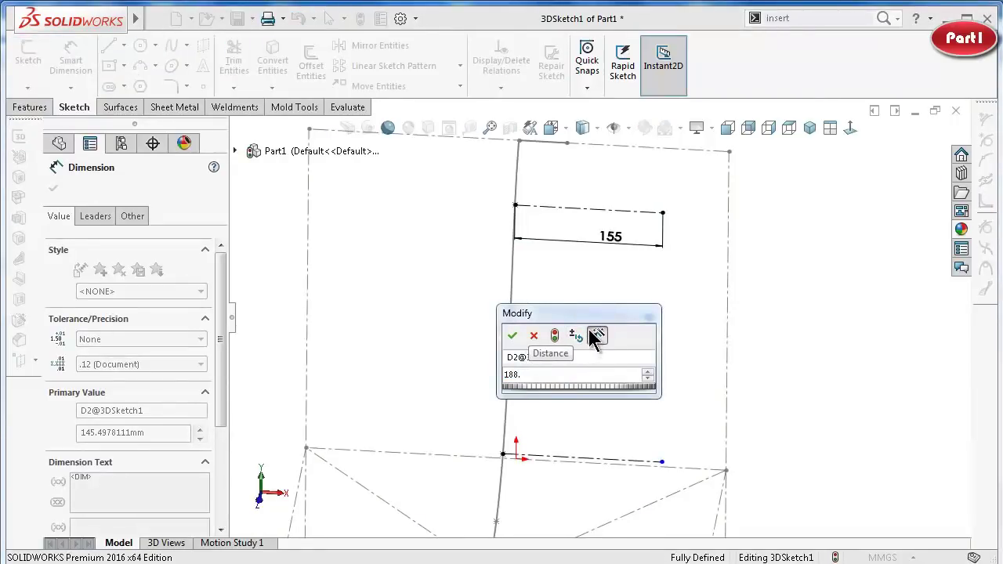
type("5")
key("Return")
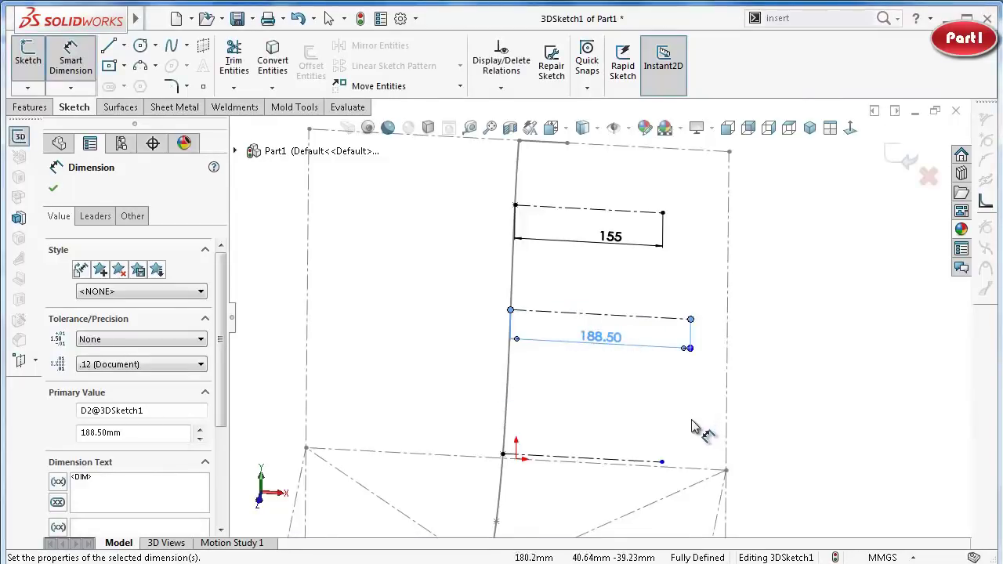
left_click(631, 440)
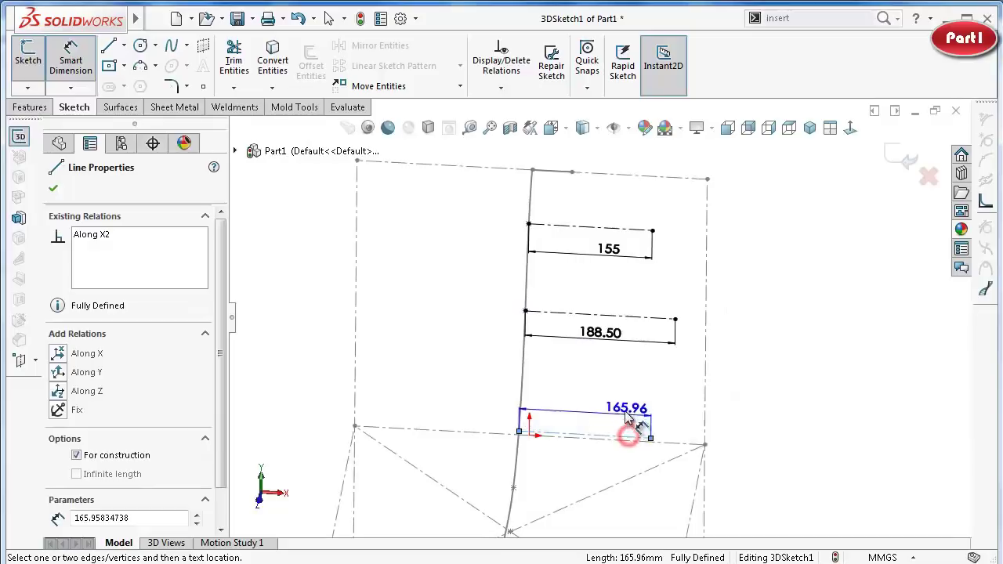
left_click(627, 409)
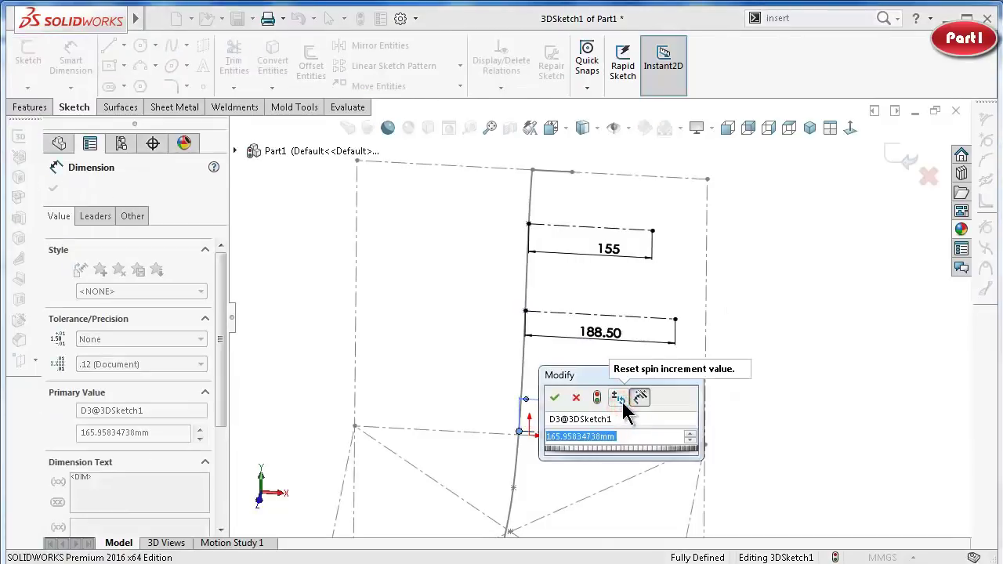
type("205")
key("Return")
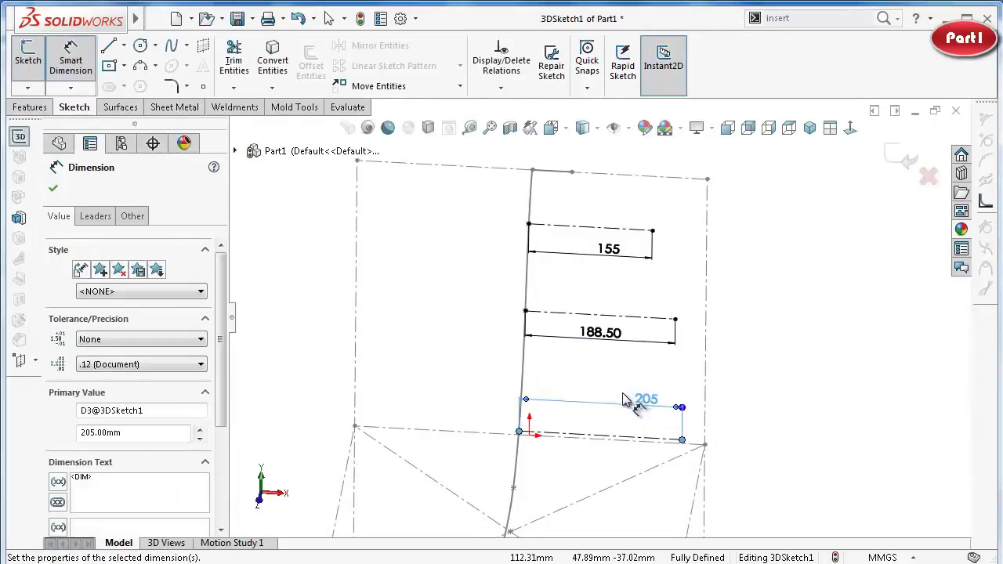
left_click(821, 368)
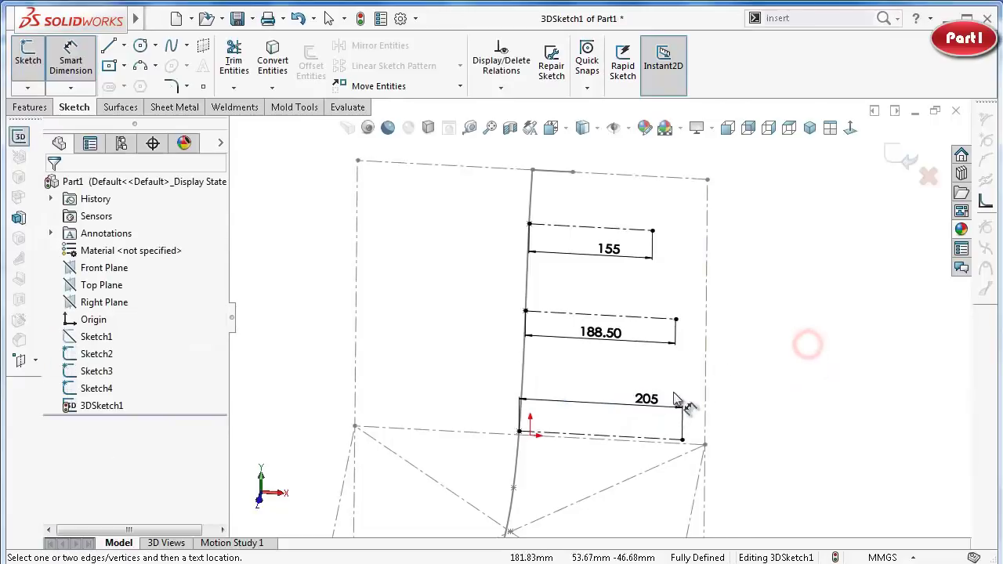
mouse_move(682, 403)
middle_mouse_down()
mouse_move(665, 415)
mouse_move(640, 408)
middle_mouse_up()
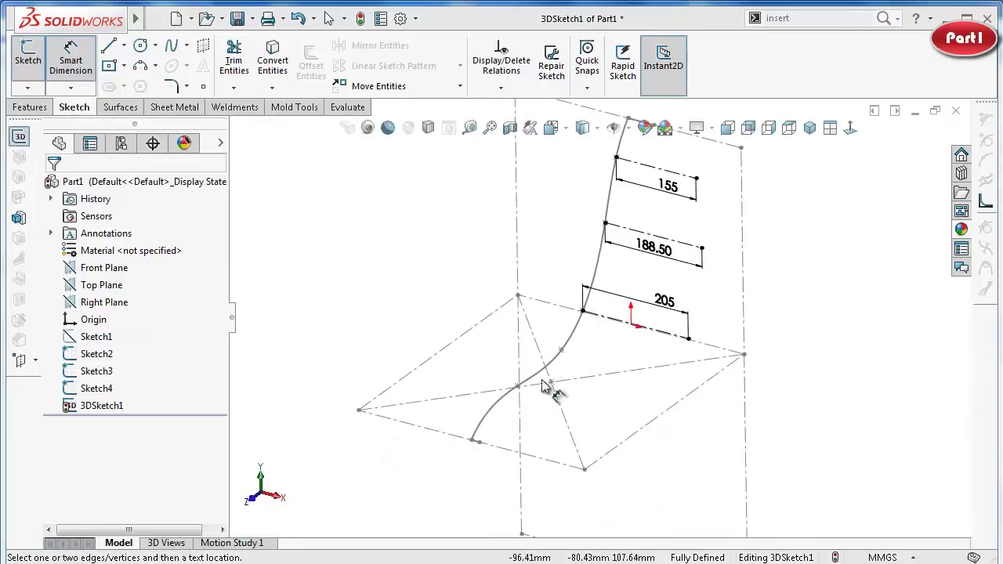
Draw two construction centerlines from points on the spline across the base plane.
left_click(110, 49)
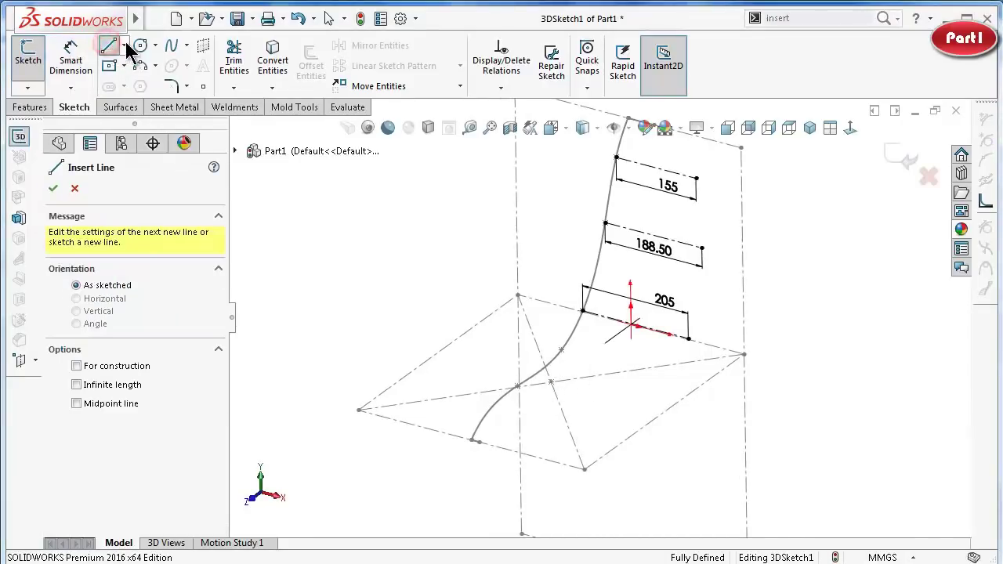
left_click(124, 45)
left_click(131, 84)
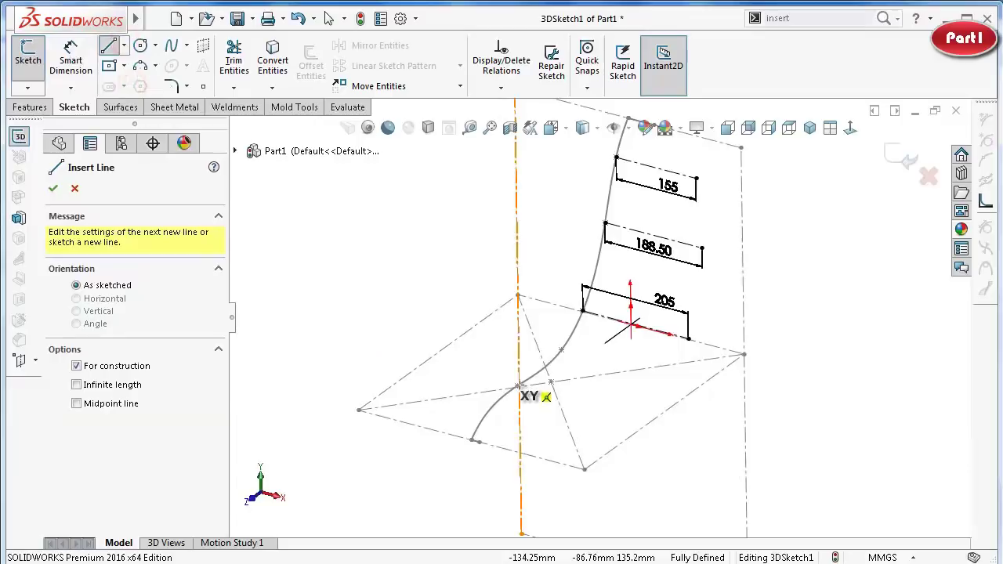
scroll(541, 368, "up", 1)
scroll(540, 366, "up", 2)
mouse_move(540, 364)
middle_mouse_down()
mouse_move(473, 365)
mouse_move(514, 384)
middle_mouse_up()
left_click(470, 368)
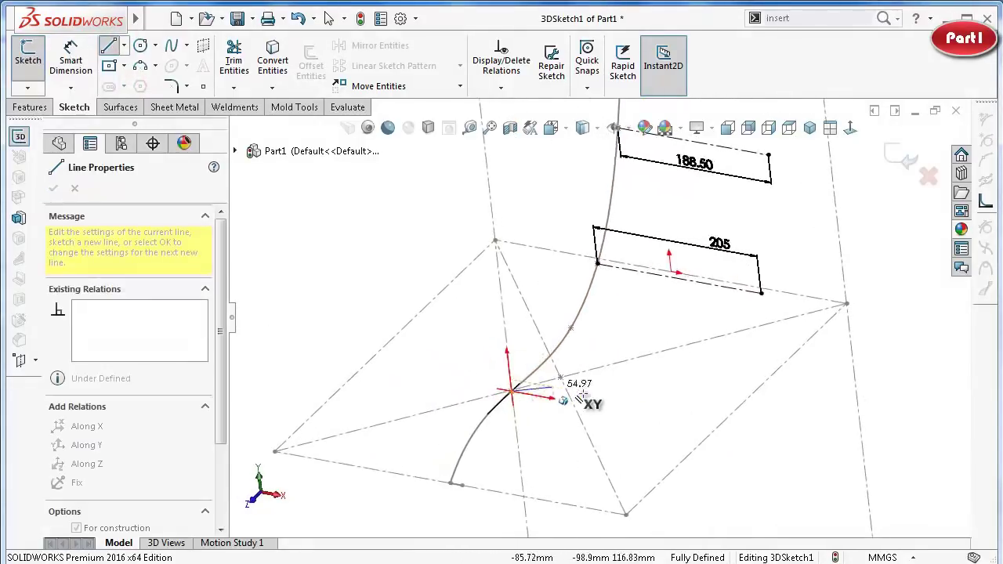
double_click(636, 413)
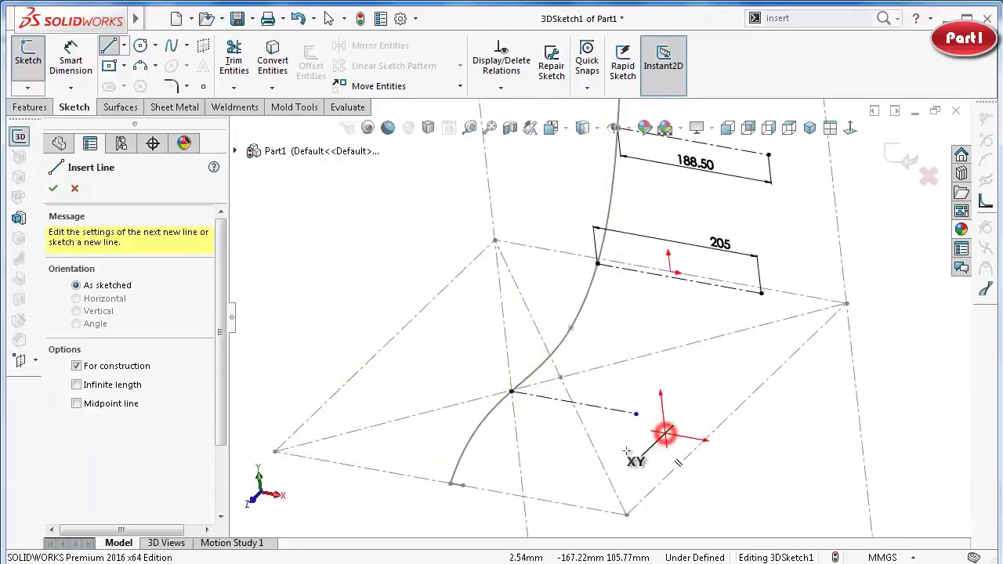
left_click(475, 431)
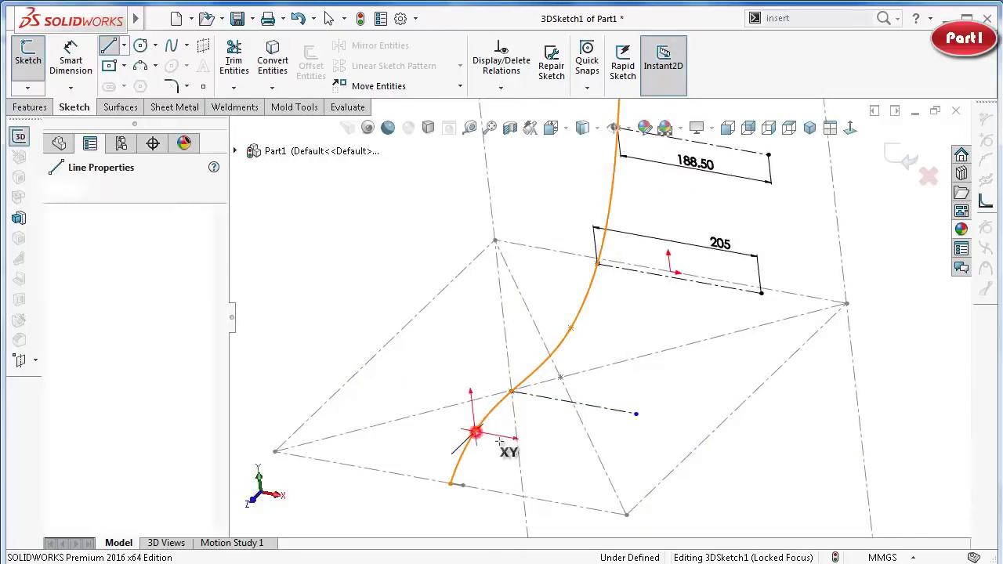
double_click(573, 450)
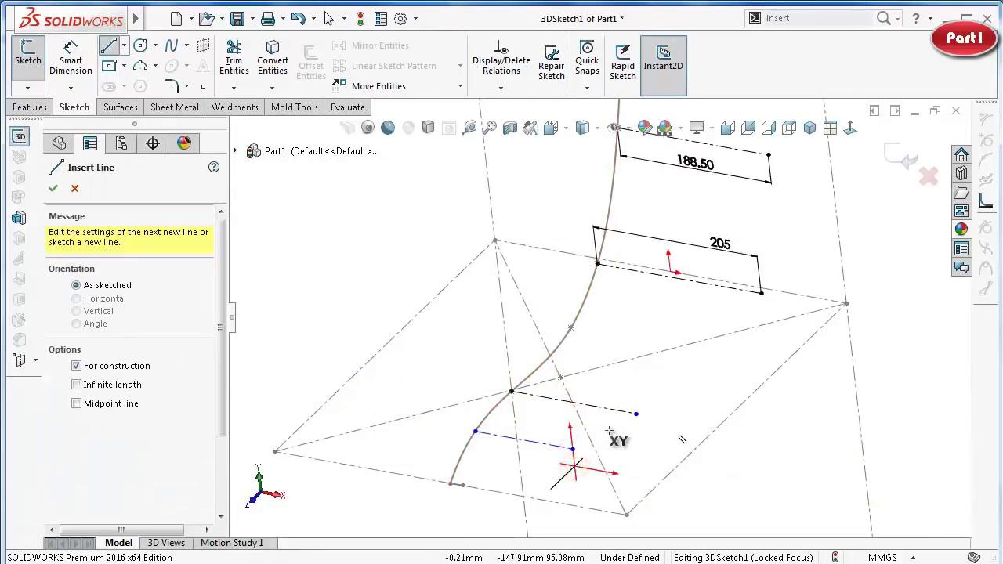
key("Escape")
Make the lower construction line parallel to the plane's front edge and check both lines' relations.
left_click(561, 447)
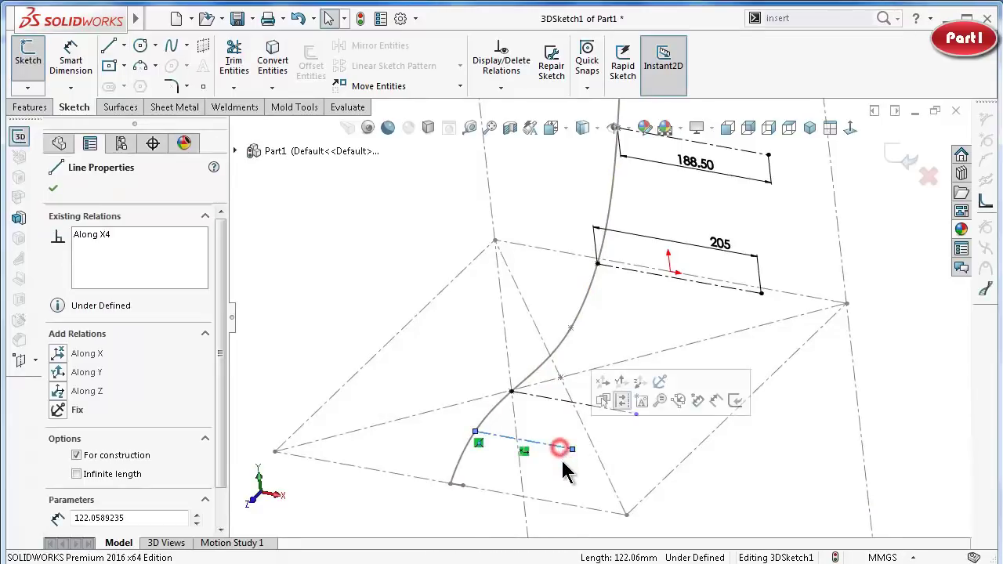
left_click(561, 505, "ctrl")
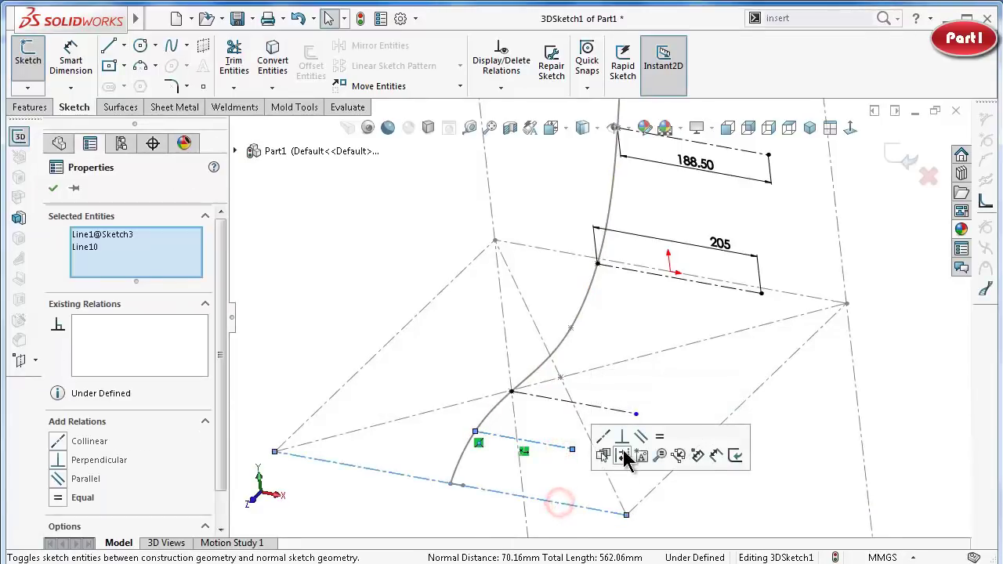
left_click(639, 436)
left_click(548, 468)
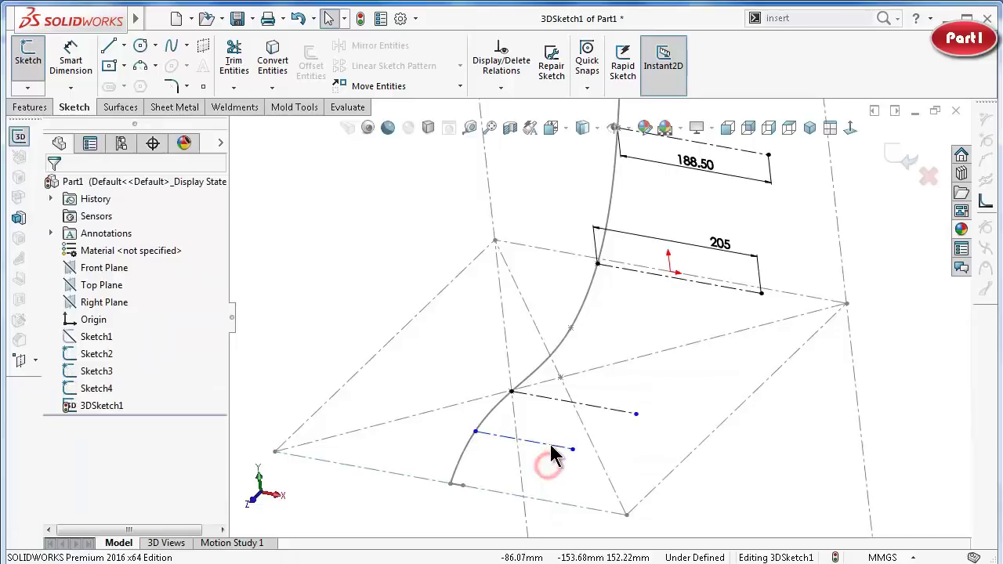
left_click(551, 447)
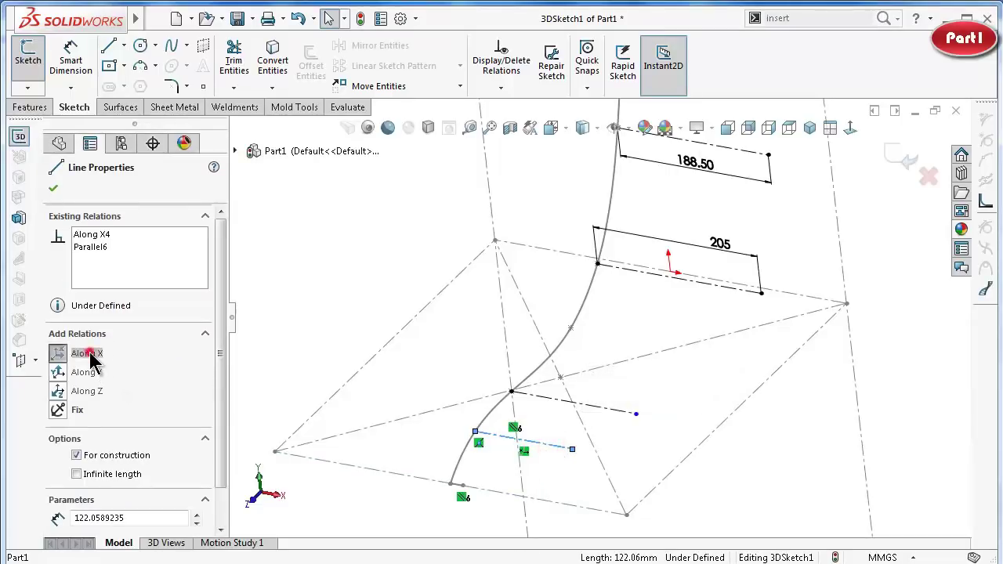
left_click(612, 410)
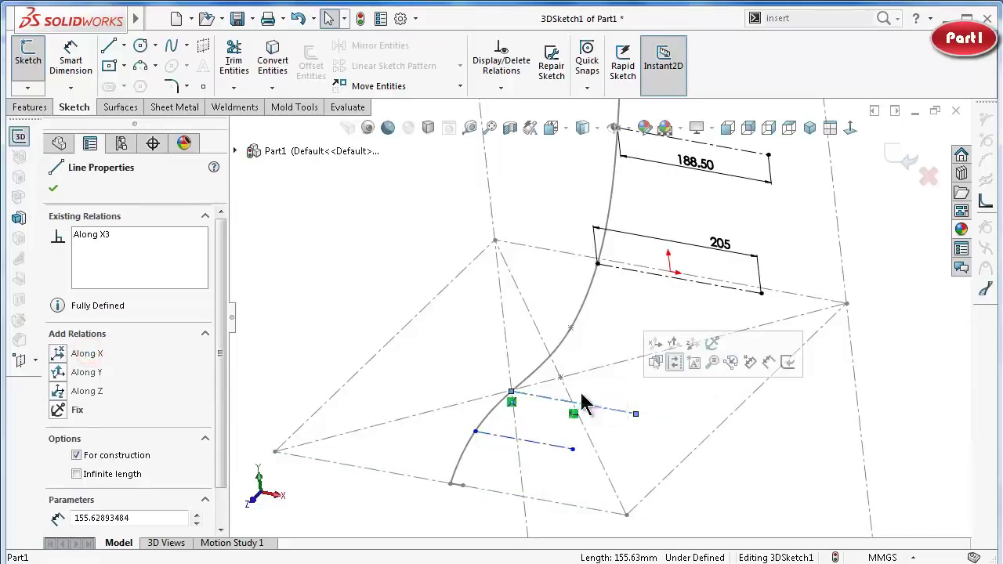
left_click(83, 355)
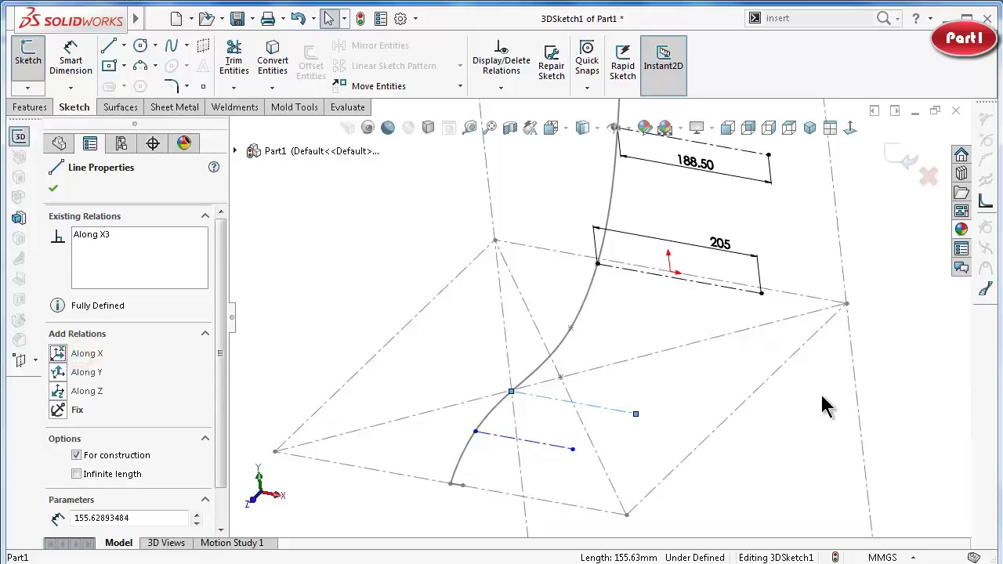
left_click(829, 461)
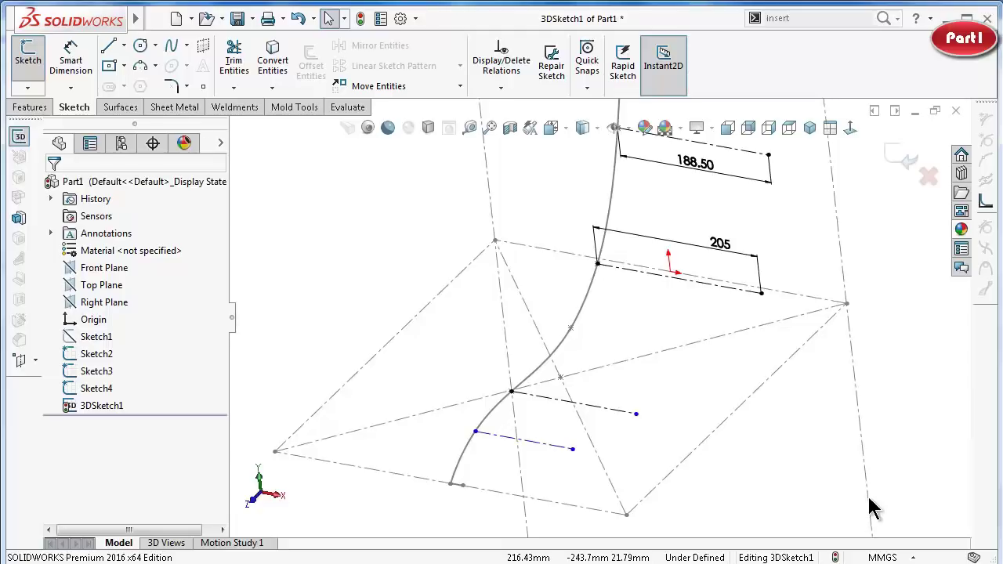
Dimension the upper construction line to 190 and the lower one to 140.
right_click_drag(788, 493, 788, 410)
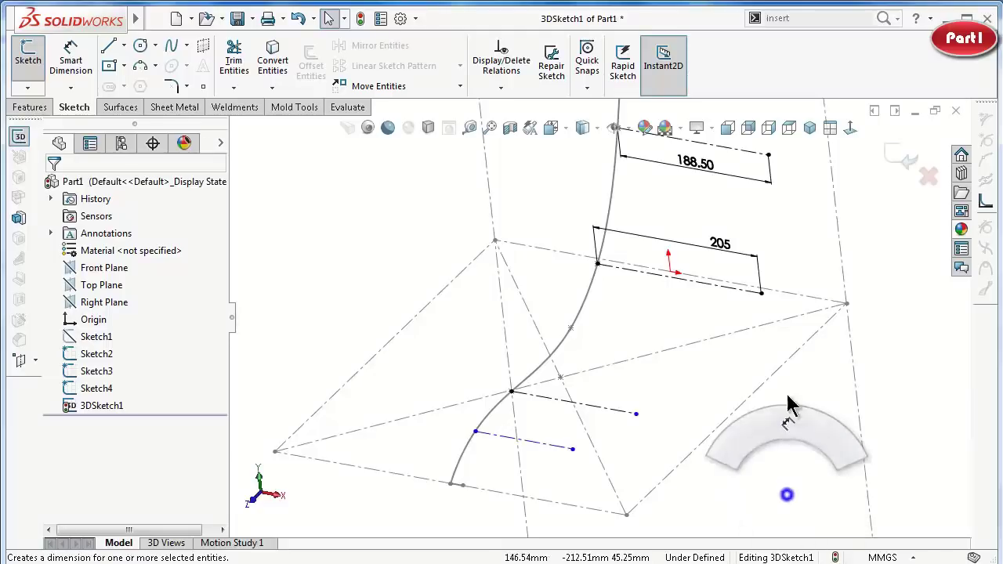
left_click(632, 416)
left_click(633, 396)
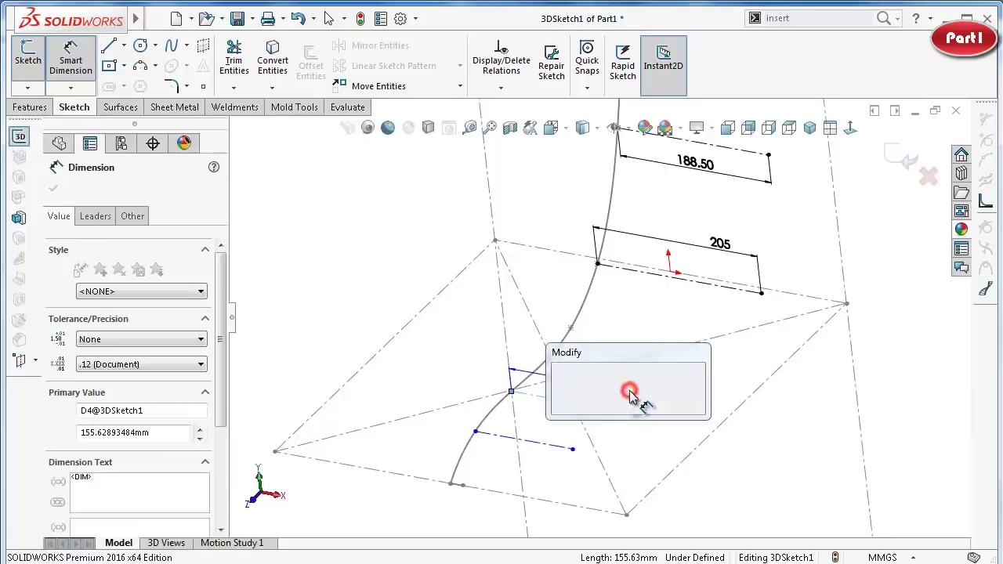
type("190")
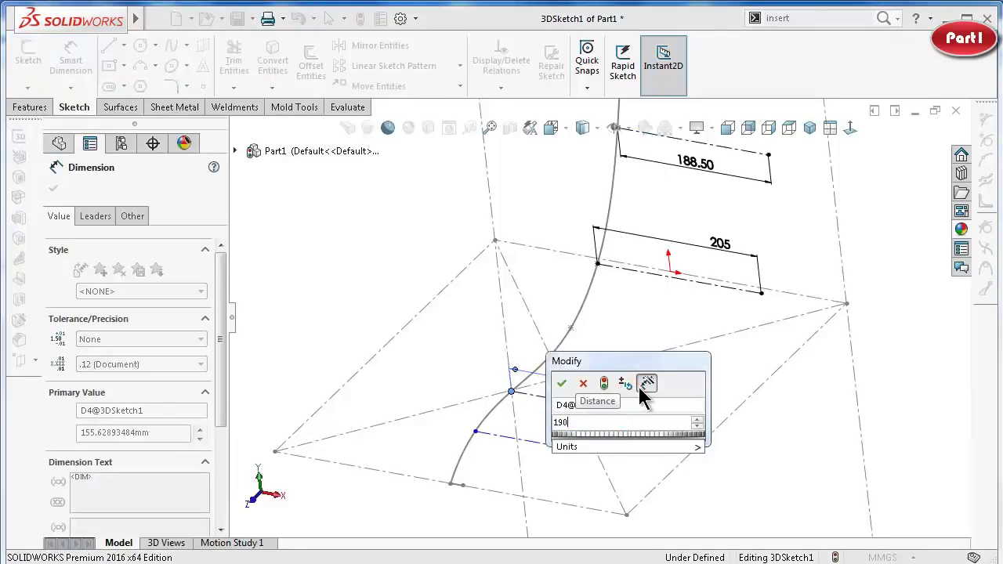
key("Return")
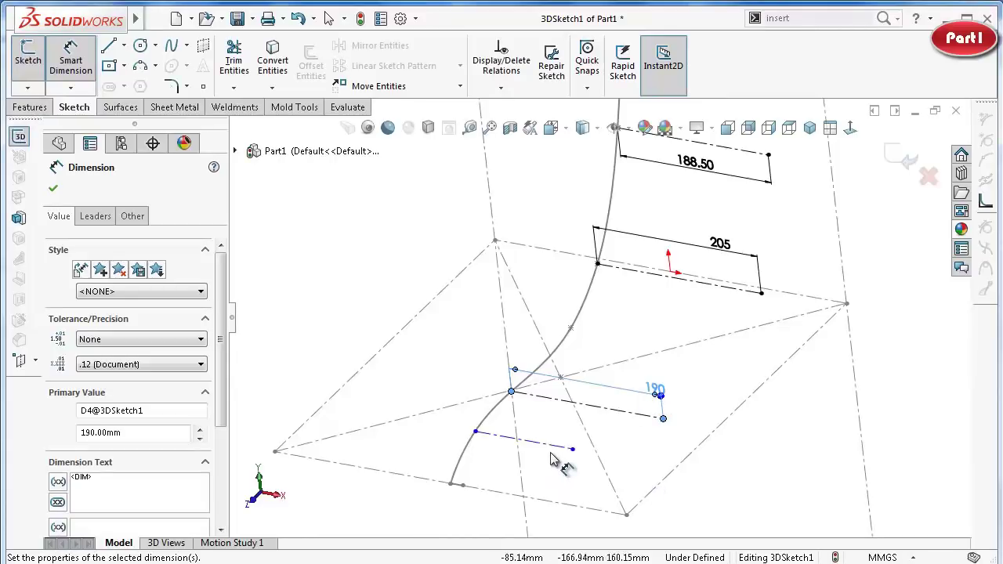
left_click(552, 448)
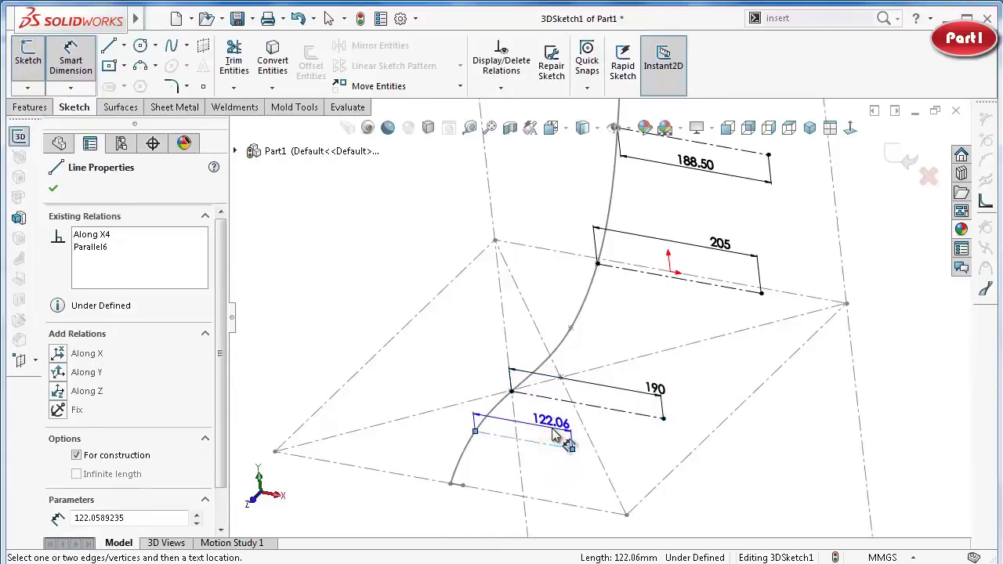
left_click(555, 436)
type("140")
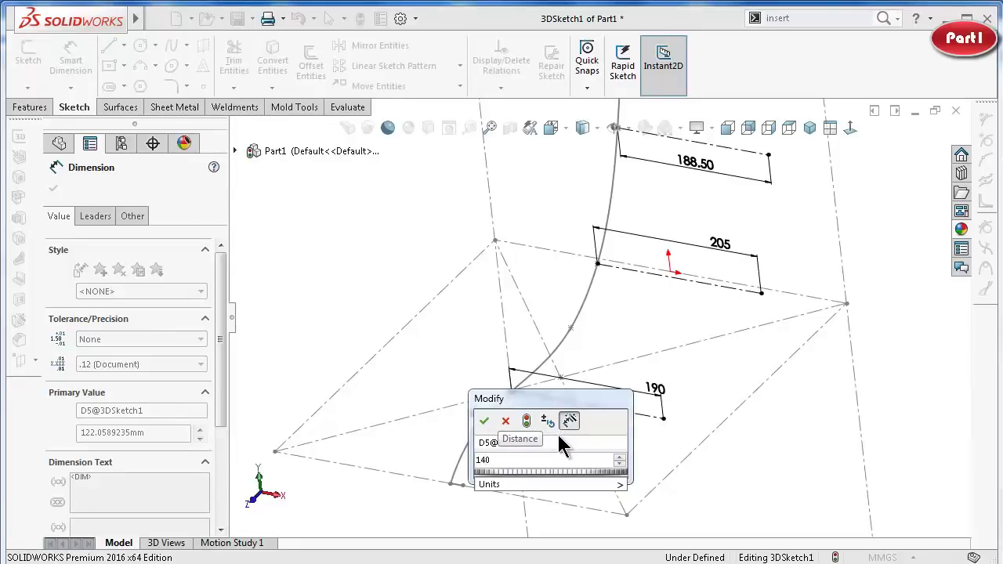
key("Return")
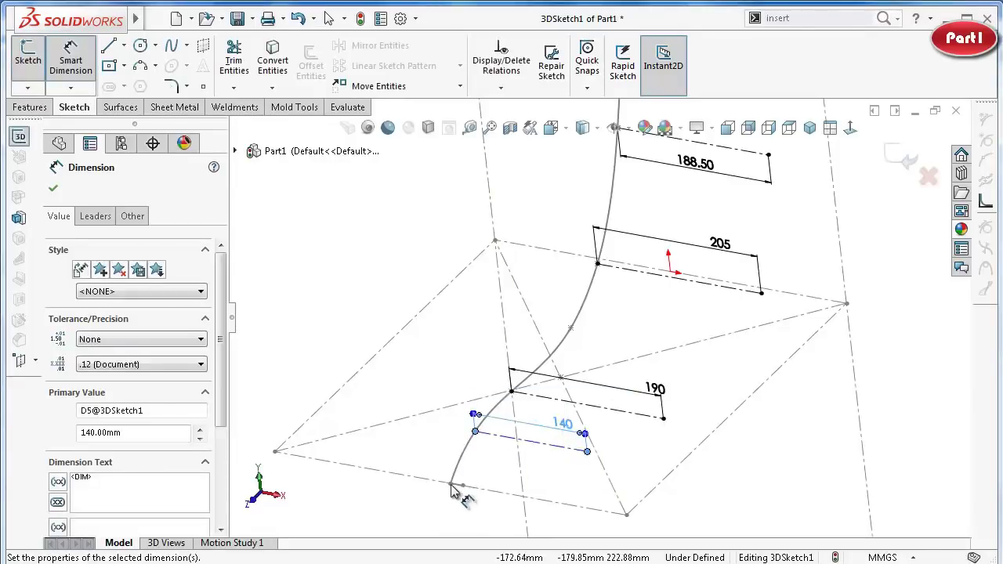
key("Escape")
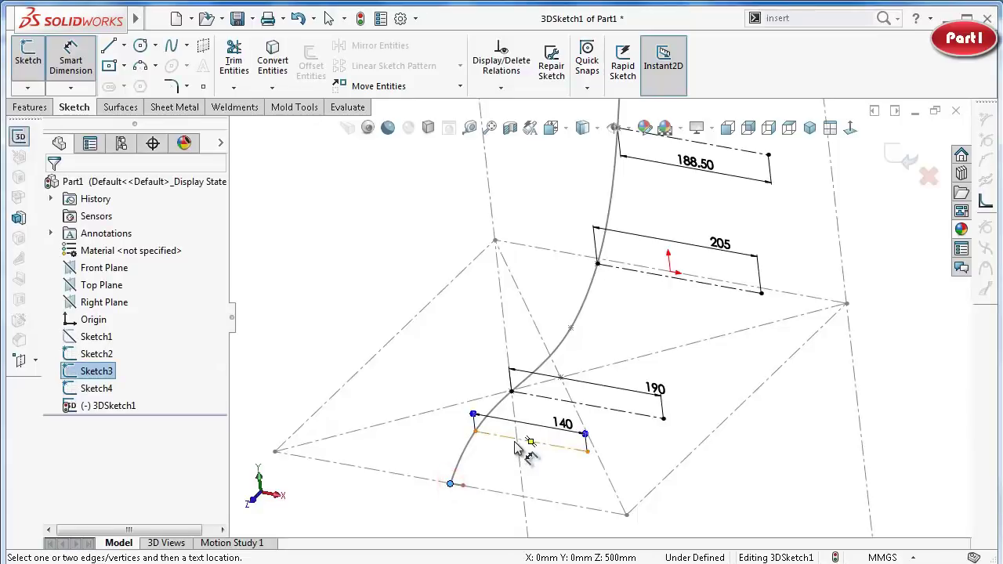
Check the sketch from the Right view, then return to an isometric view.
left_click(517, 448)
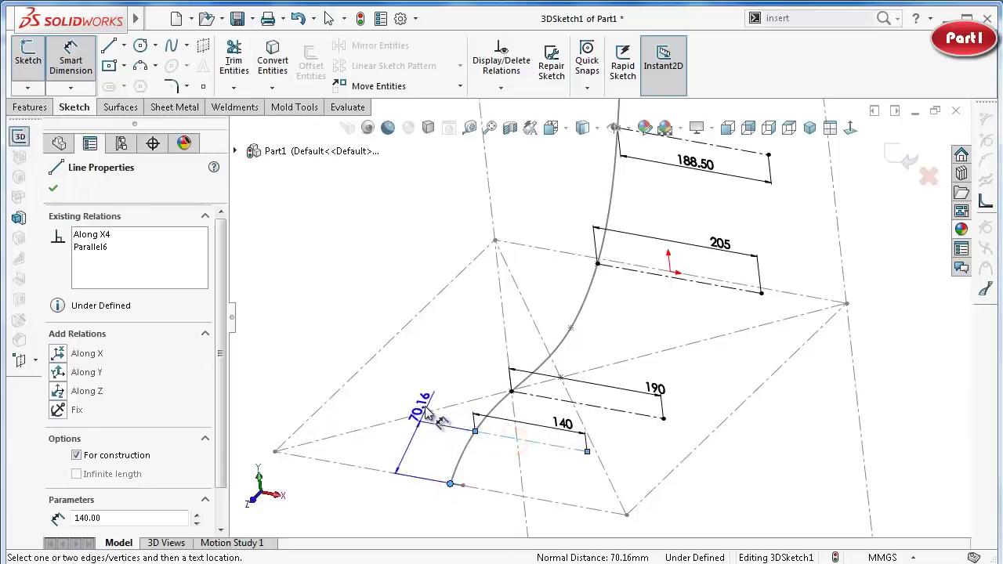
key("ctrl+4")
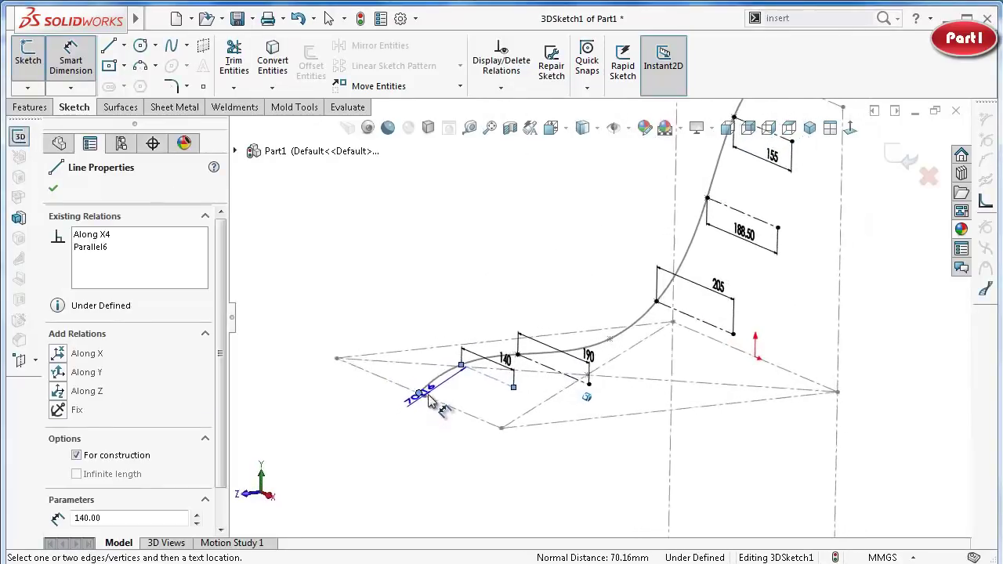
key("ctrl+7")
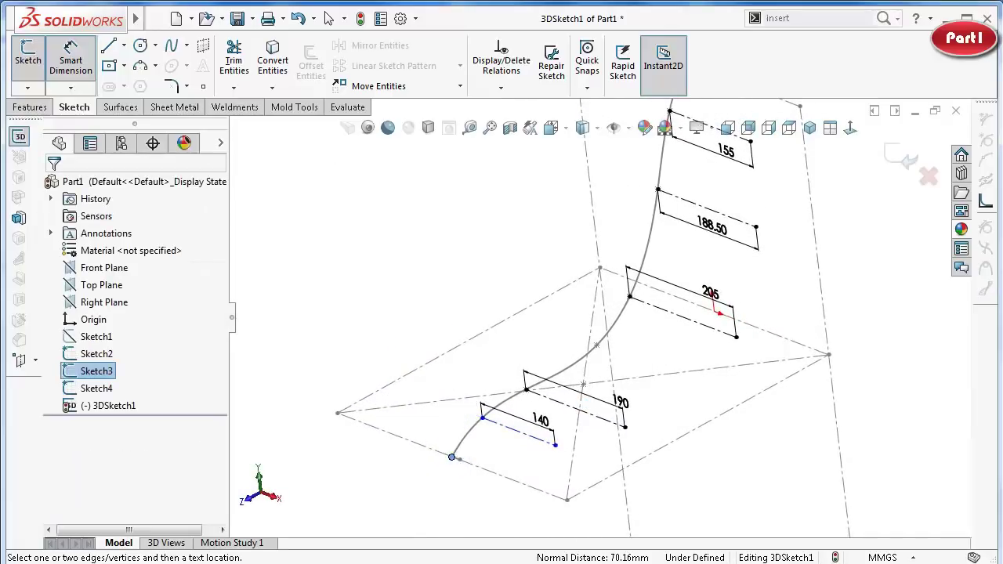
Facing the Right Plane, sketch a vertical then a horizontal centerline from the curve's lower end to the spline.
left_click(116, 305)
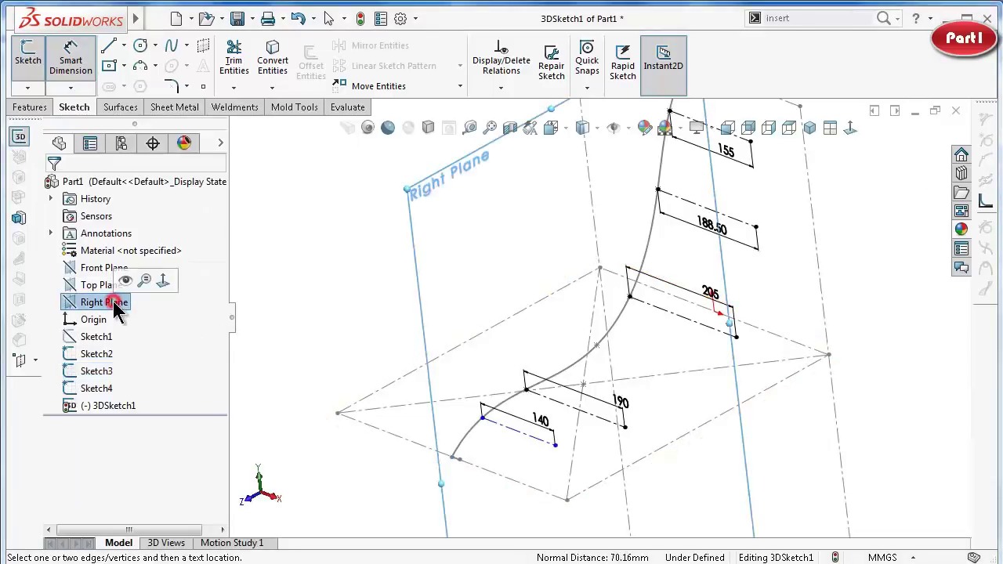
left_click(162, 275)
scroll(541, 258, "down", 3)
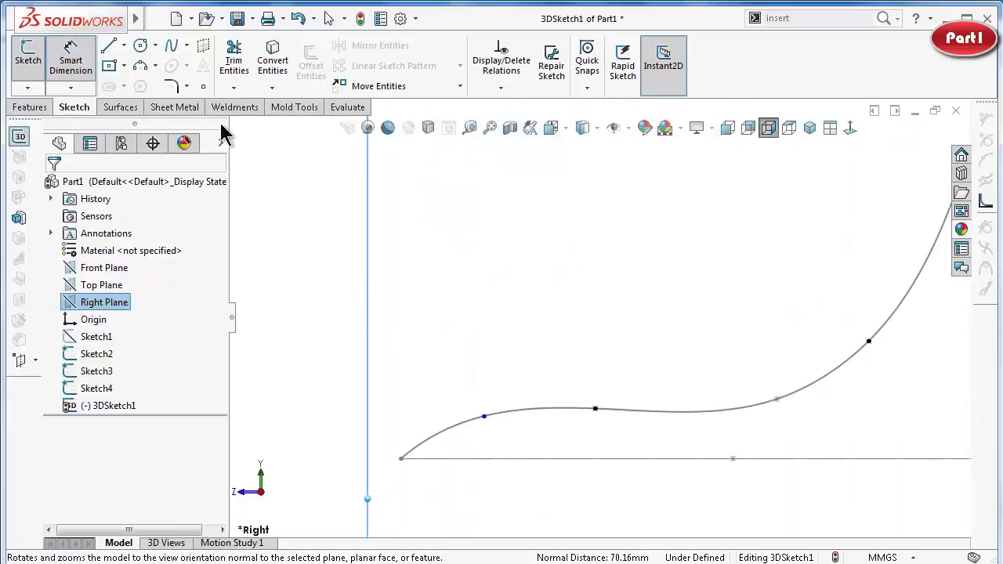
left_click(123, 45)
left_click(129, 81)
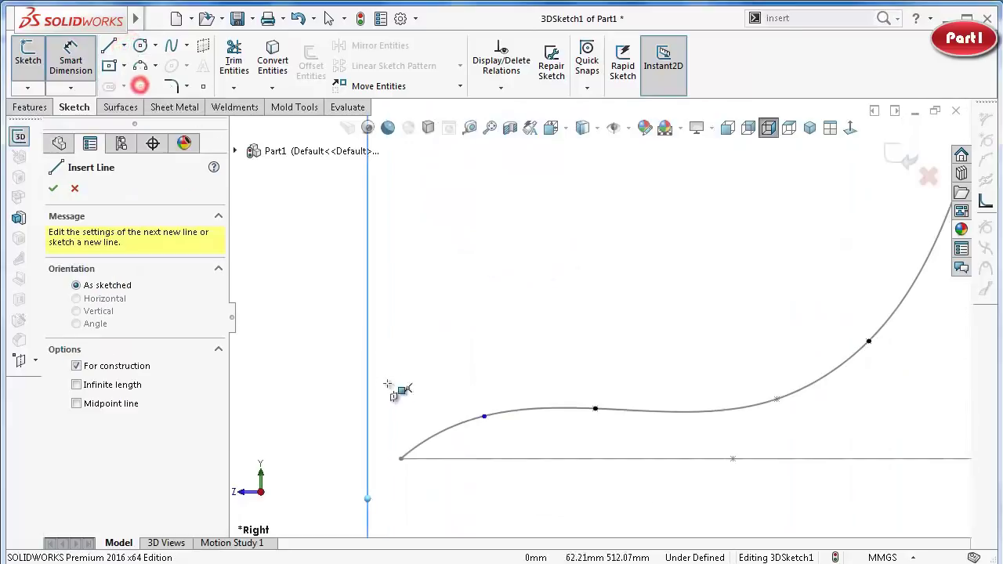
left_click(399, 458)
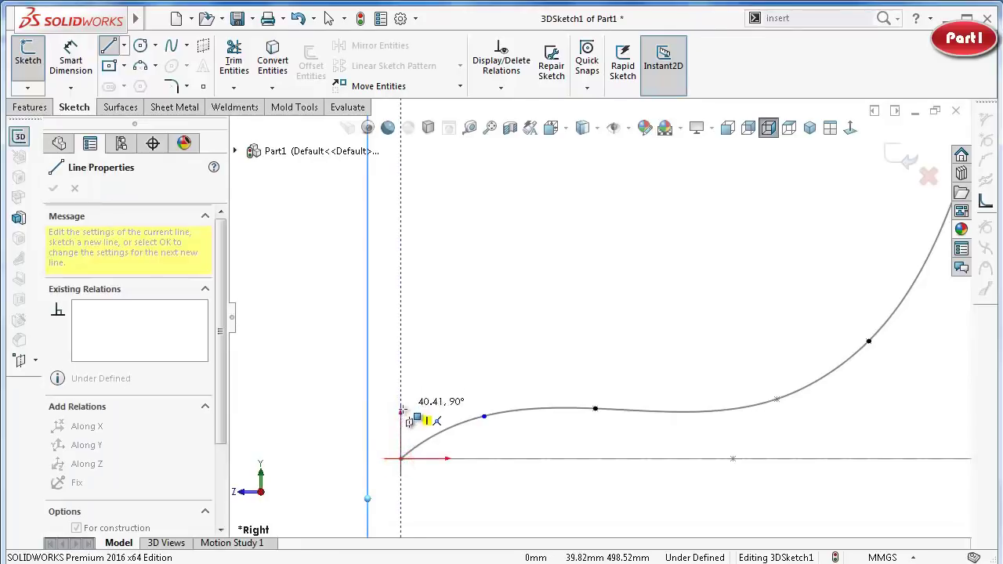
left_click(401, 412)
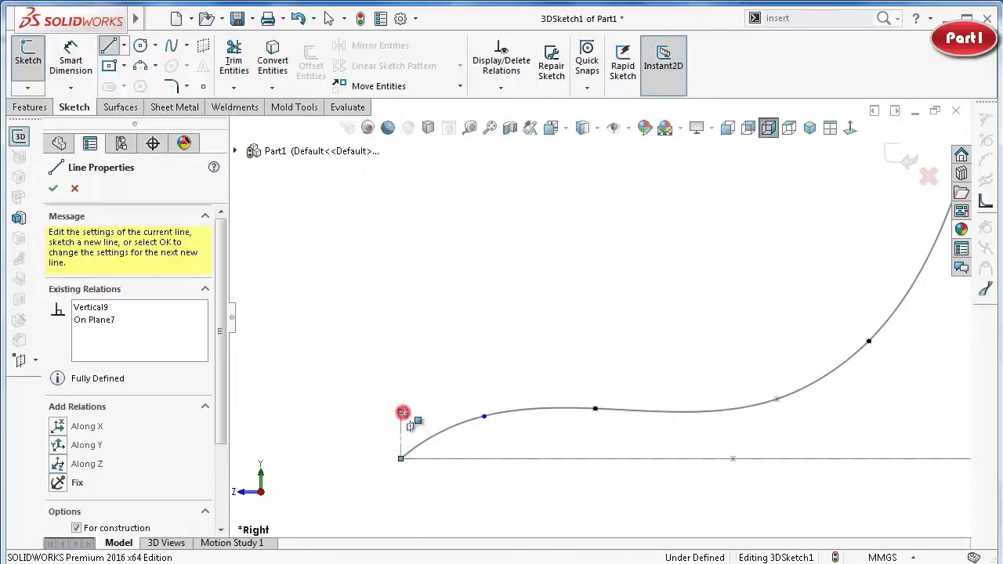
left_click(484, 416)
key("Escape")
Add an Along Z relation to the short horizontal centerline.
right_click_drag(481, 347, 471, 215)
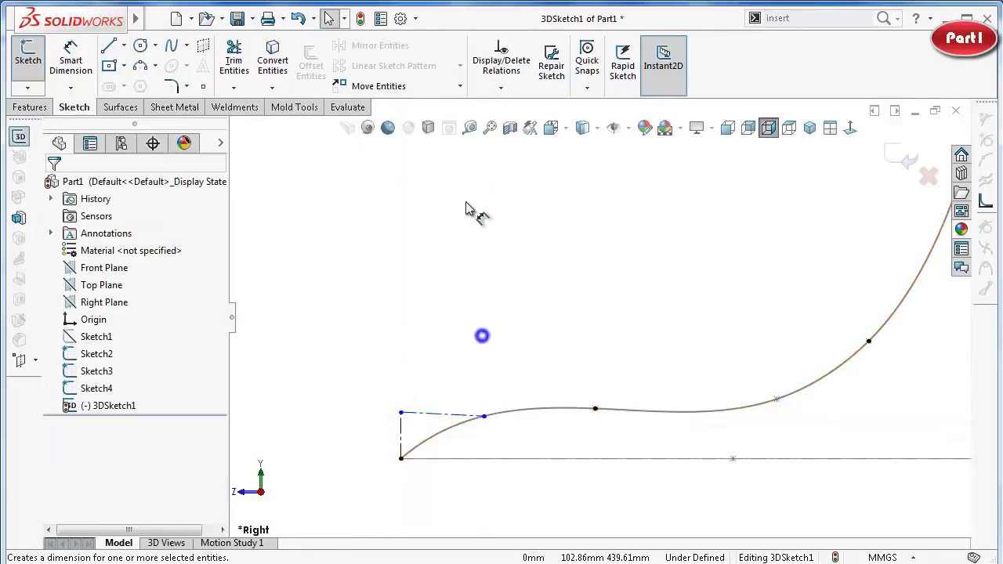
left_click(454, 415)
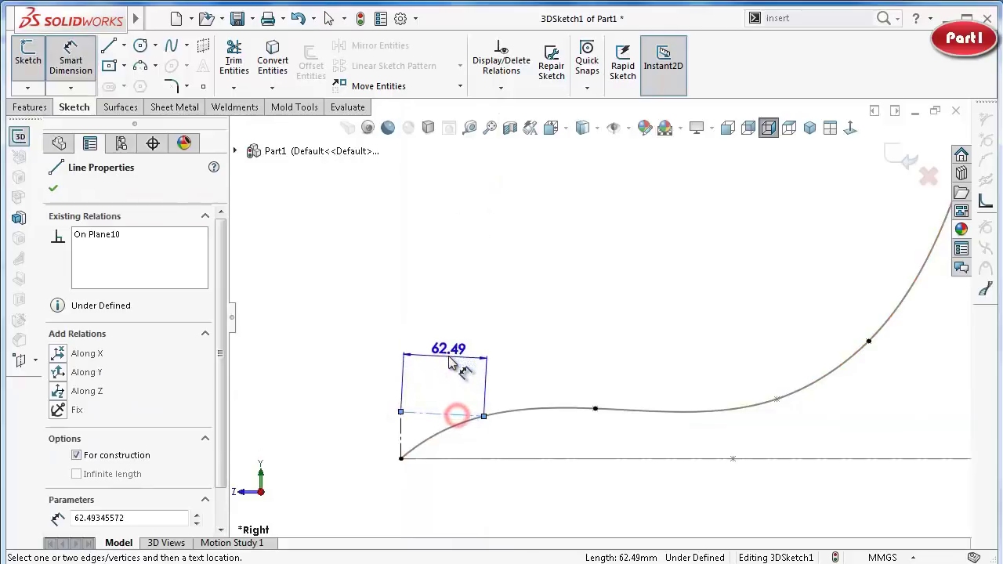
key("Escape")
key("Escape")
left_click(450, 415)
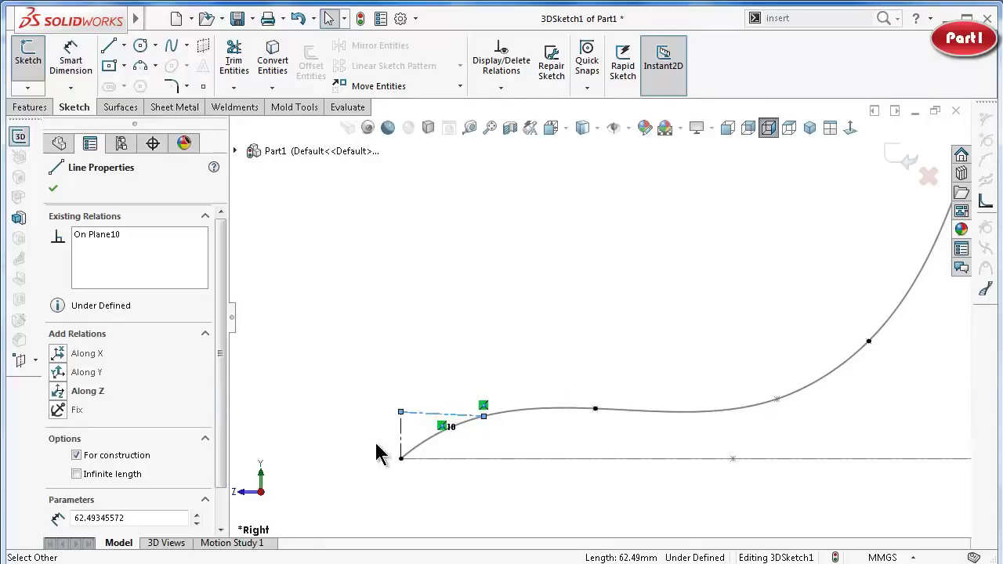
left_click(81, 394)
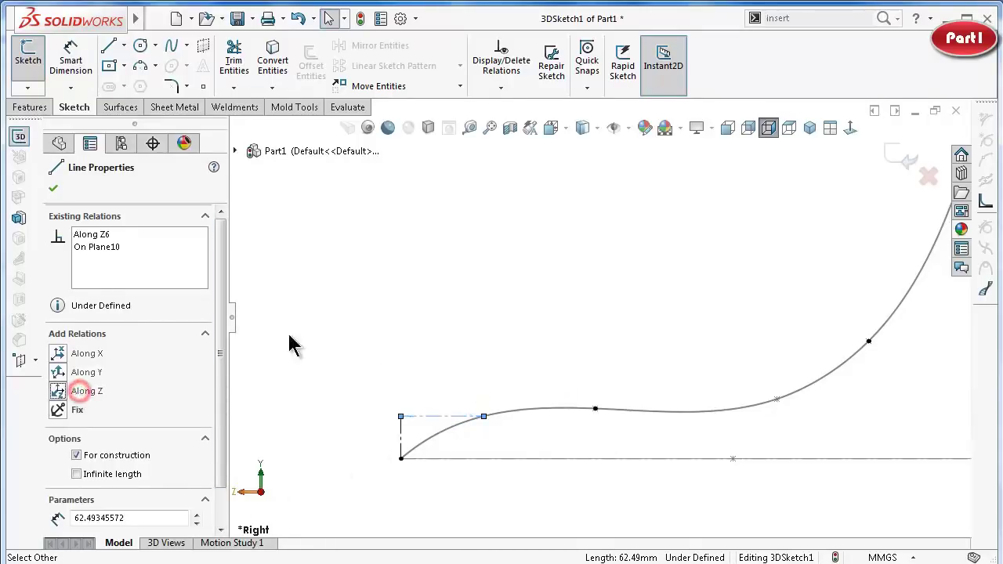
left_click(335, 320)
Dimension the horizontal centerline's length to 37.50 and orbit back to a 3D view.
right_click_drag(435, 356, 421, 269)
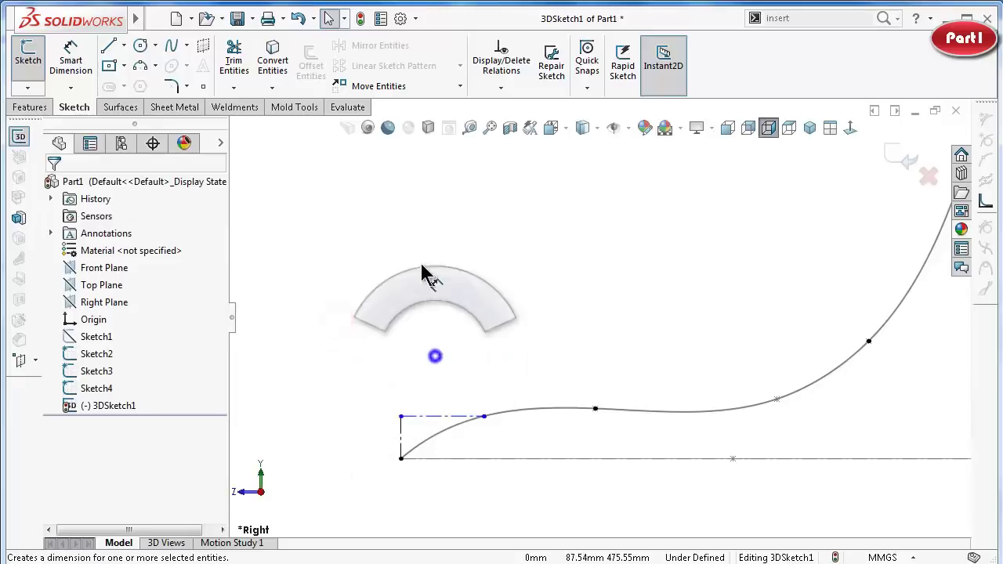
left_click(454, 417)
left_click(457, 387)
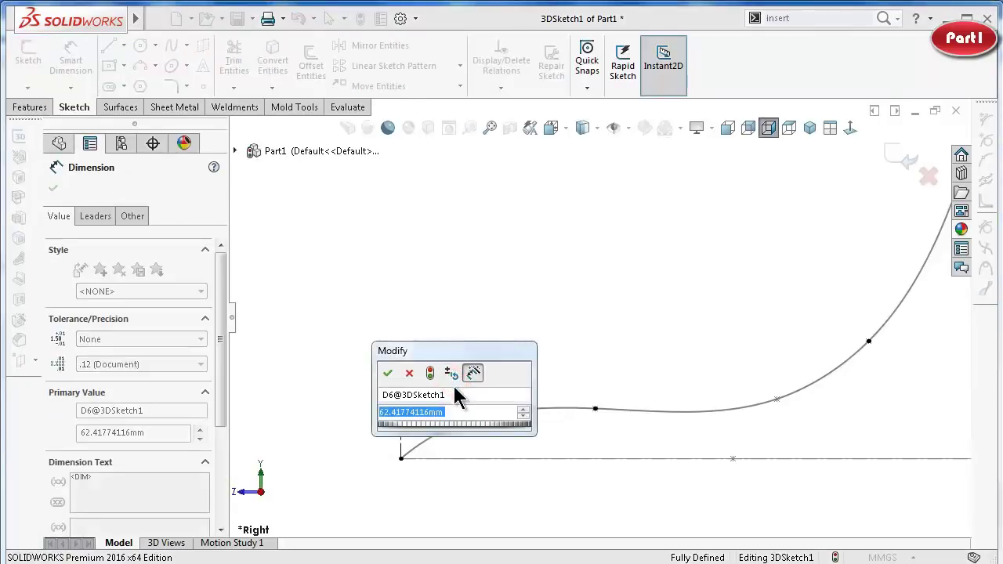
type("62.42")
key("Return")
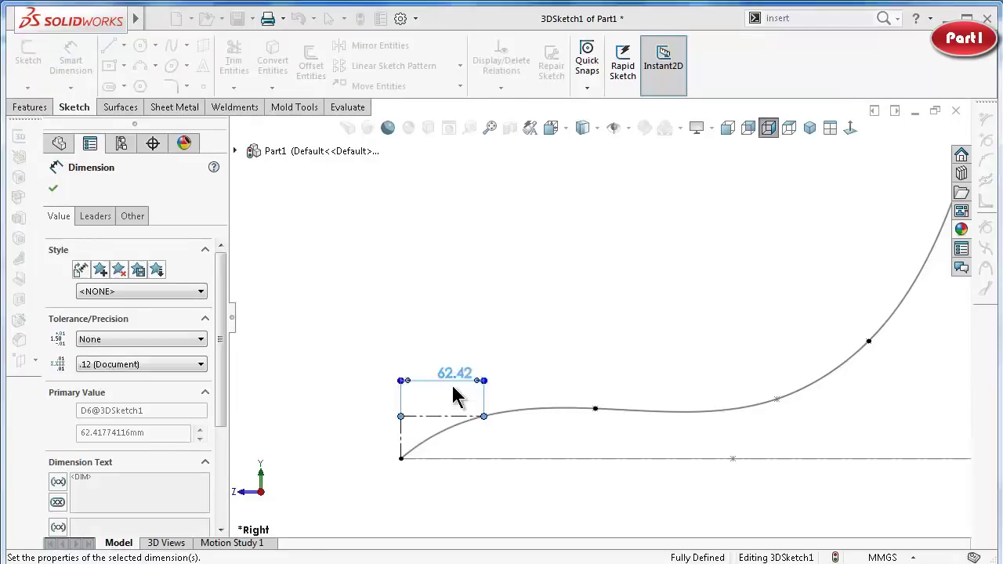
left_click(353, 331)
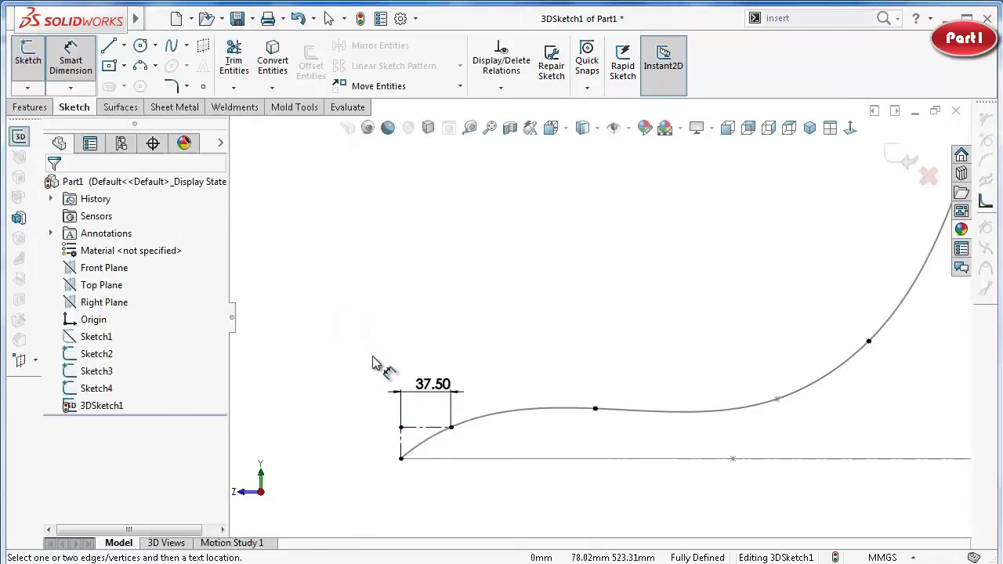
mouse_move(385, 302)
middle_mouse_down()
mouse_move(391, 396)
mouse_move(492, 492)
mouse_move(607, 482)
middle_mouse_up()
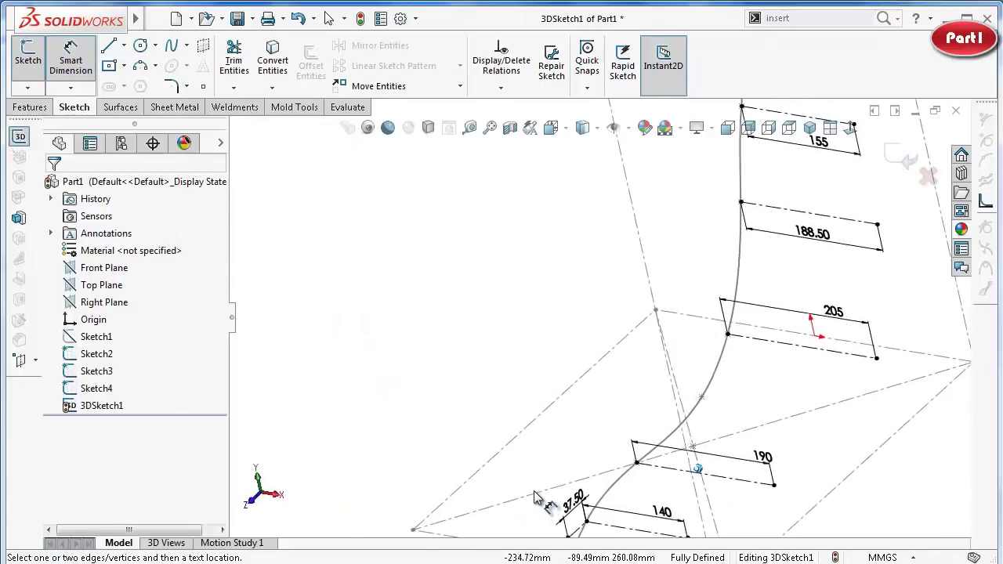
Draw a spline from the top corner through the 155, 188.50, 205 and 190 line ends to the bottom corner.
middle_click_drag(696, 379, 703, 373)
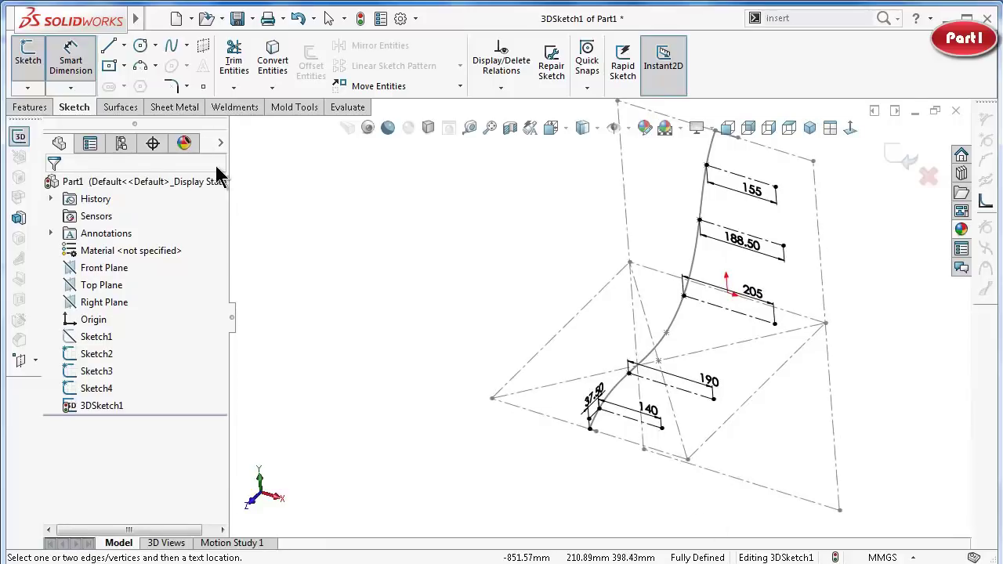
mouse_move(528, 418)
middle_mouse_down()
mouse_move(517, 347)
mouse_move(522, 396)
middle_mouse_up()
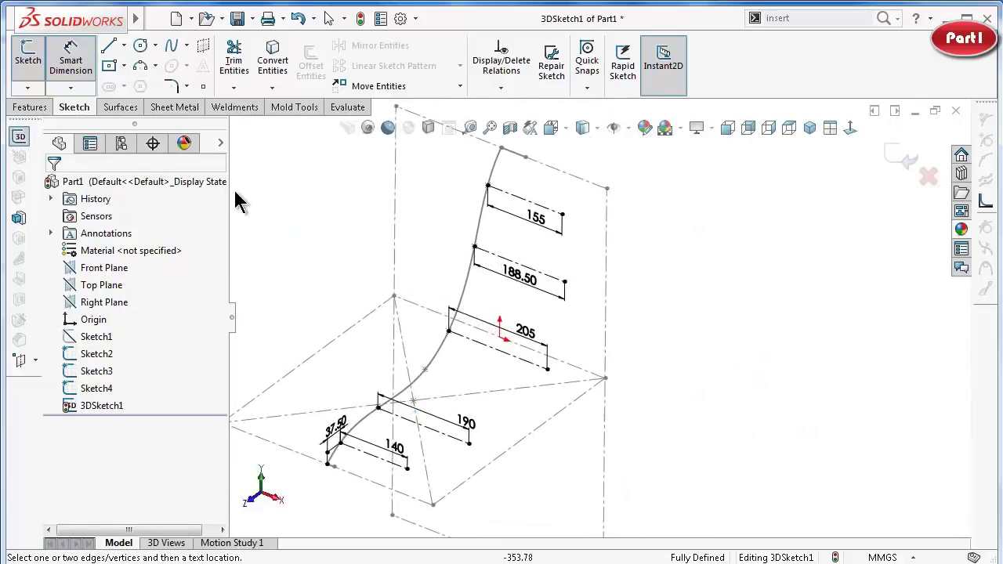
left_click(171, 45)
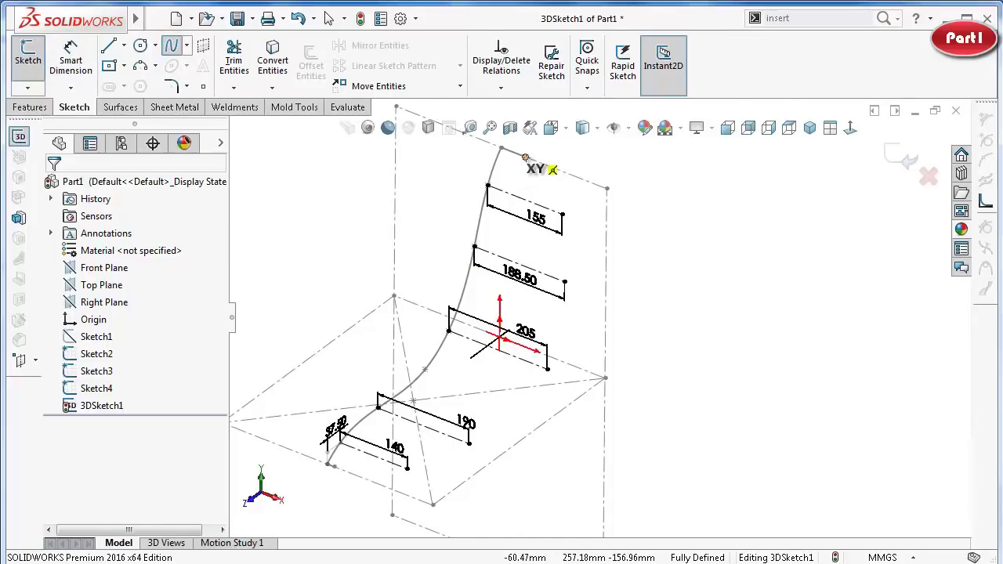
left_click(525, 157)
left_click(562, 213)
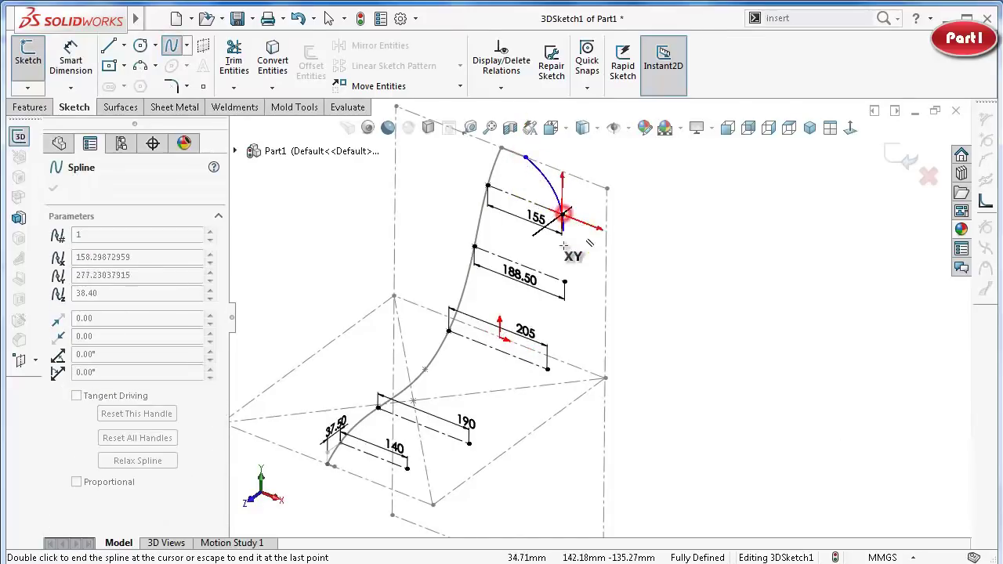
left_click(565, 280)
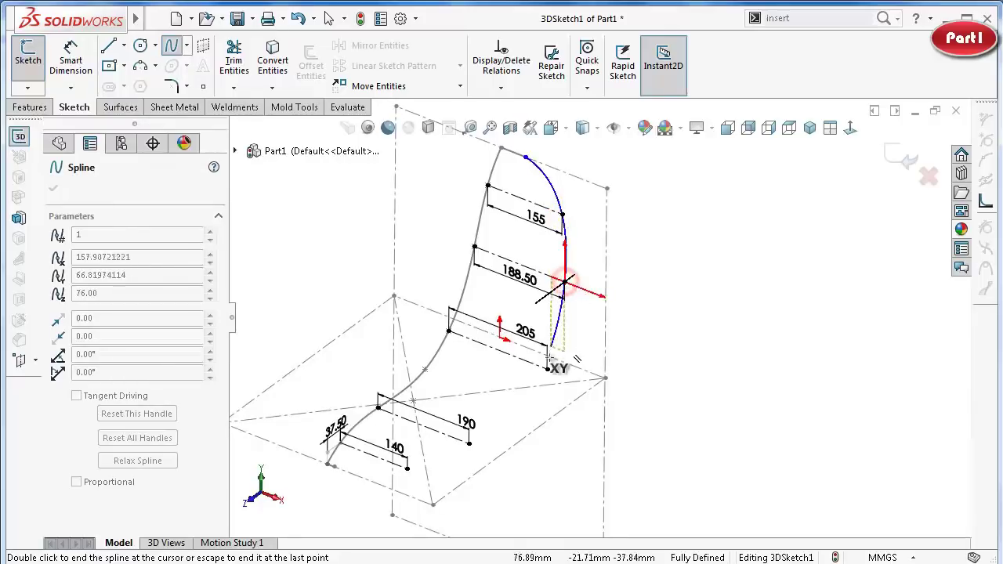
left_click(547, 368)
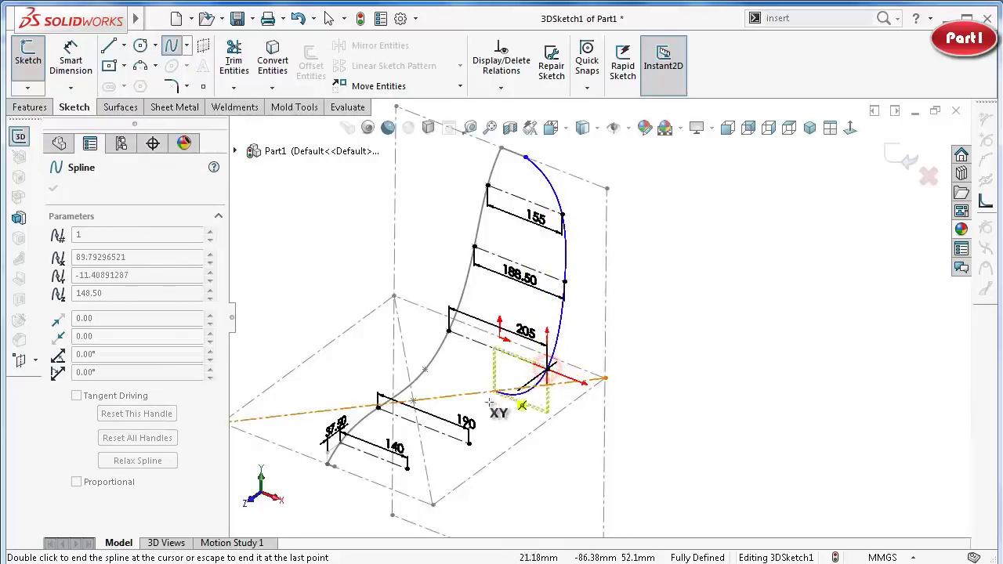
left_click(468, 444)
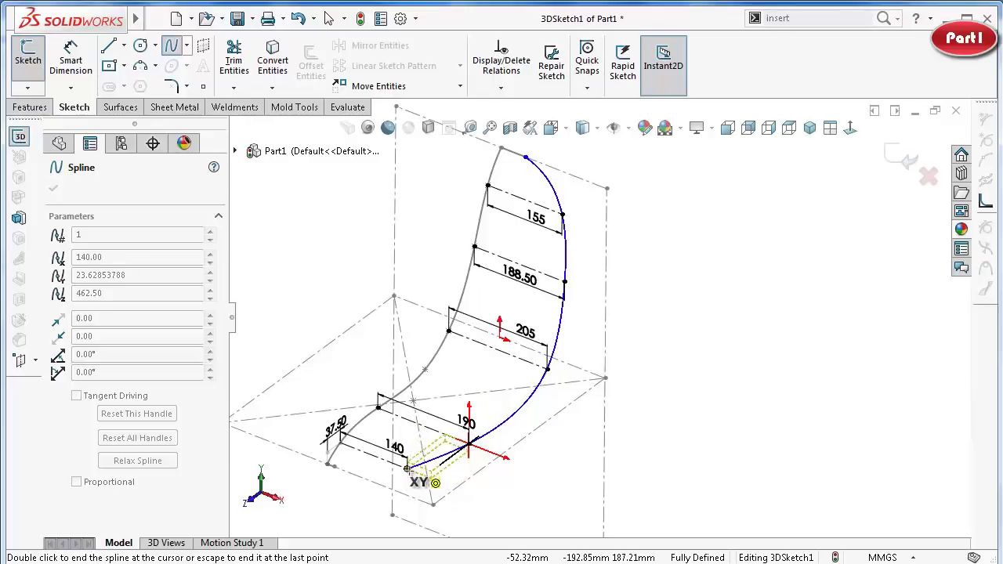
scroll(406, 467, "down", 2)
scroll(410, 446, "down", 2)
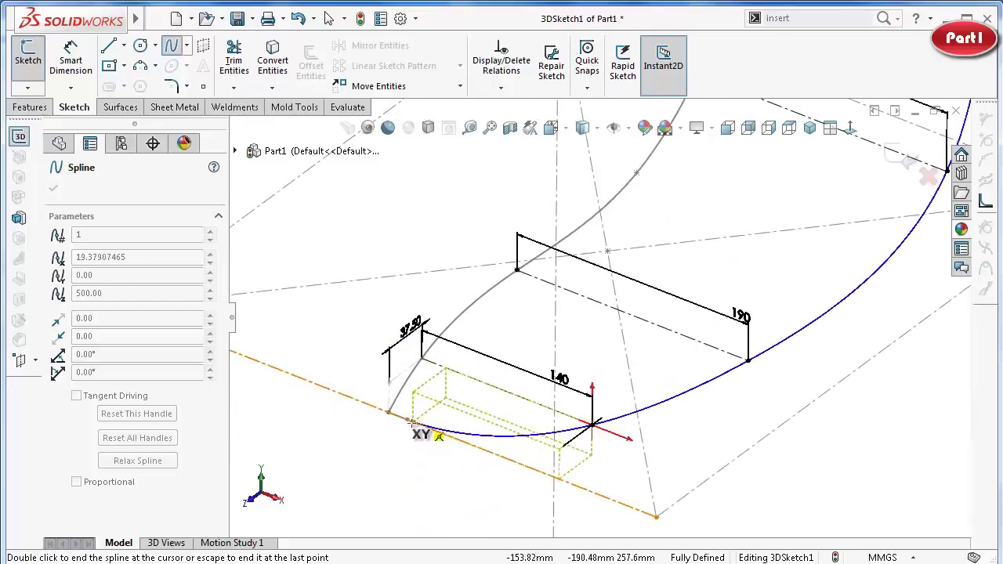
left_click(406, 422)
right_click(407, 462)
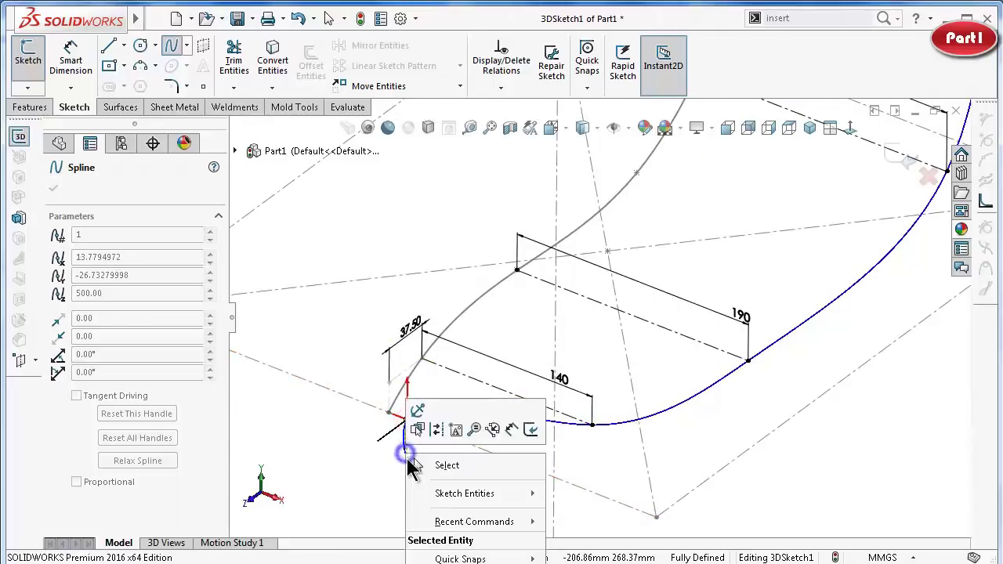
left_click(425, 466)
mouse_move(400, 441)
middle_mouse_down()
mouse_move(493, 432)
mouse_move(656, 358)
mouse_move(679, 155)
middle_mouse_up()
Make the second spline tangent to the short top edge line.
scroll(679, 165, "down", 3)
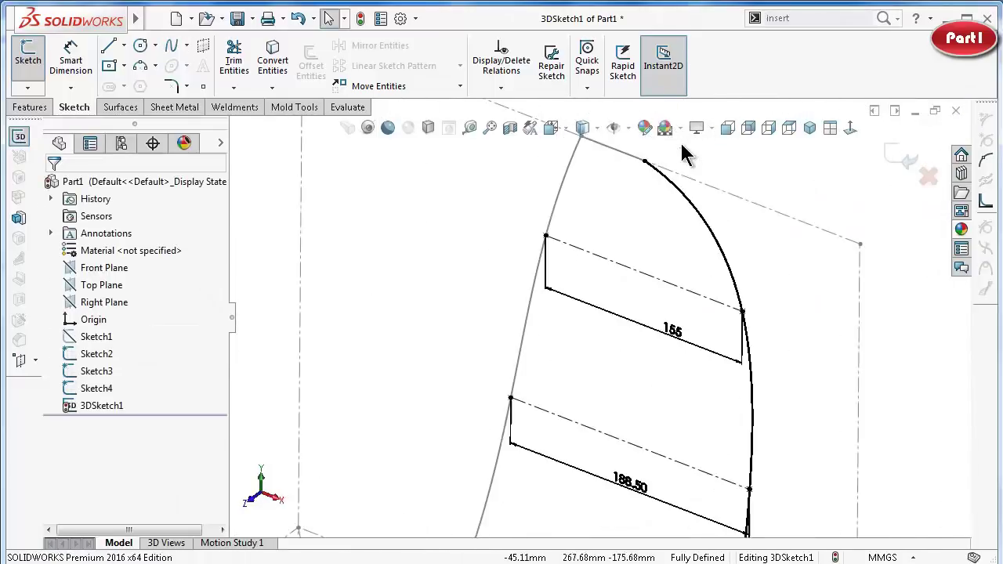
middle_click_drag(684, 200, 622, 180)
scroll(613, 241, "down", 2)
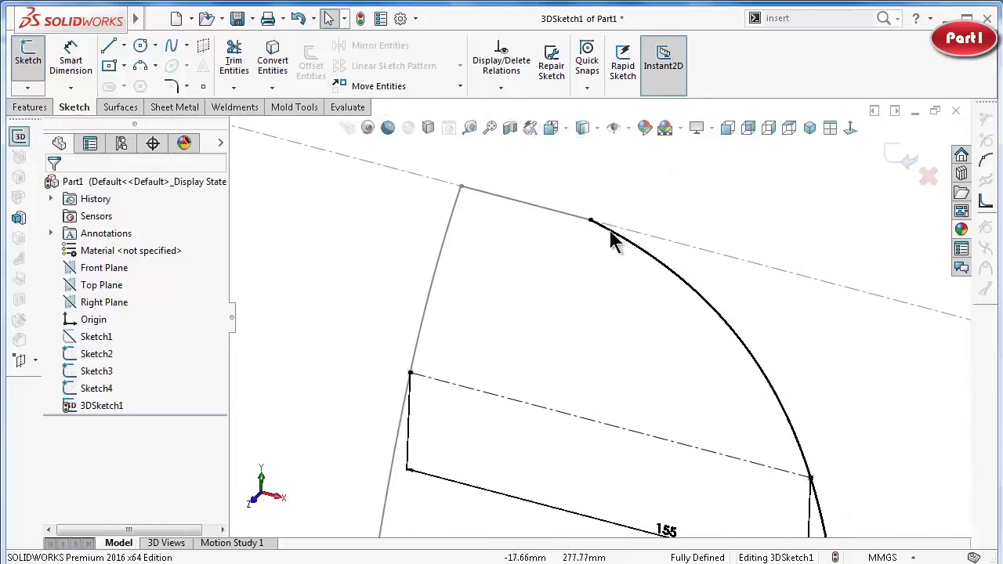
left_click(626, 240)
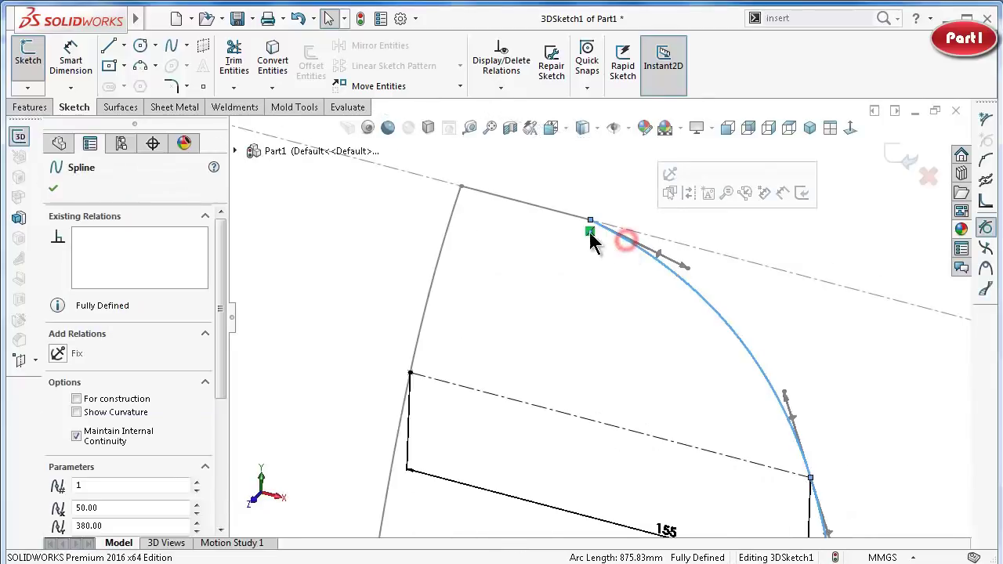
left_click(567, 216, "ctrl")
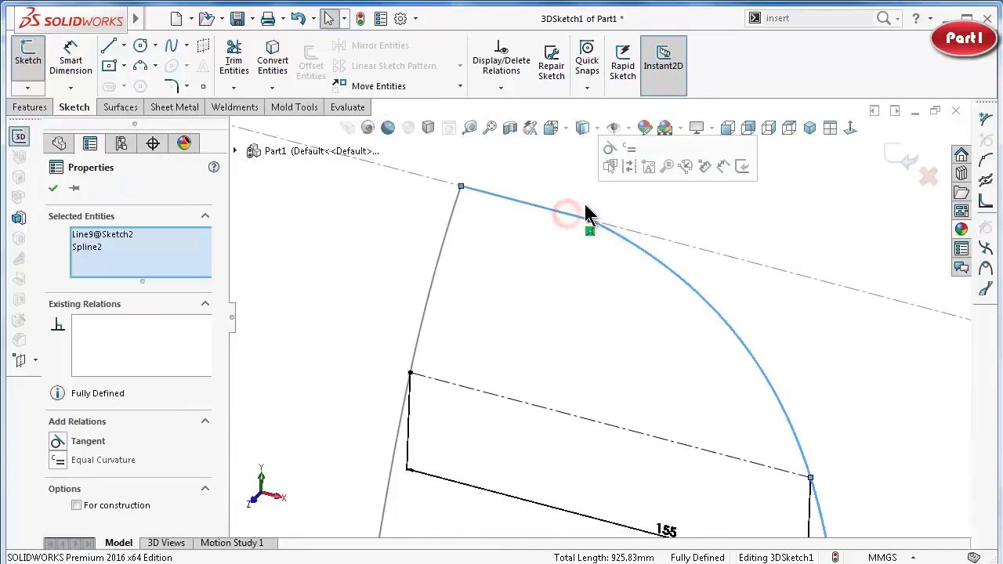
left_click(609, 150)
left_click(786, 206)
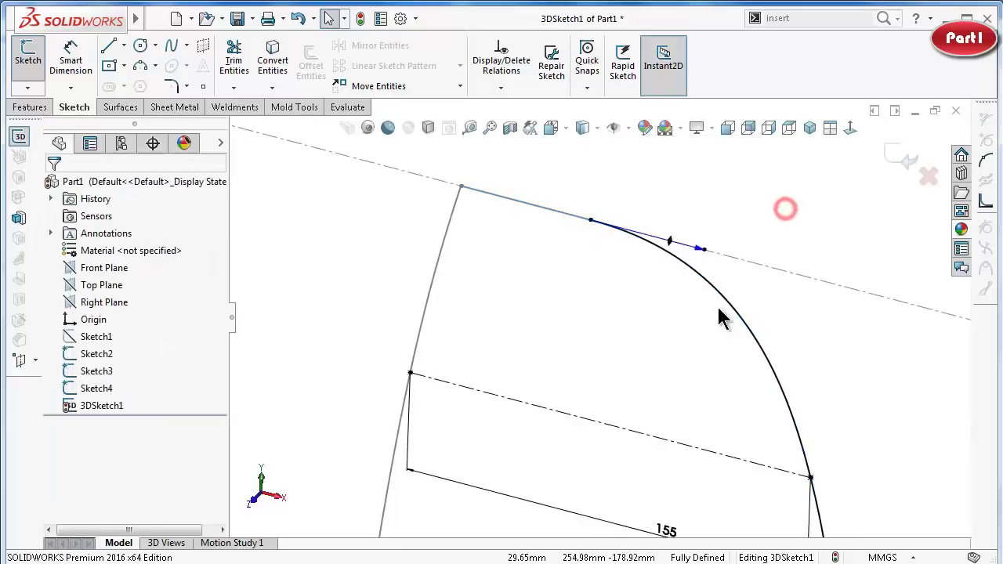
Make the spline tangent to the short bottom edge line at its lower end.
scroll(604, 441, "up", 3)
middle_click_drag(604, 441, 560, 501)
scroll(561, 501, "up", 3)
scroll(501, 470, "down", 3)
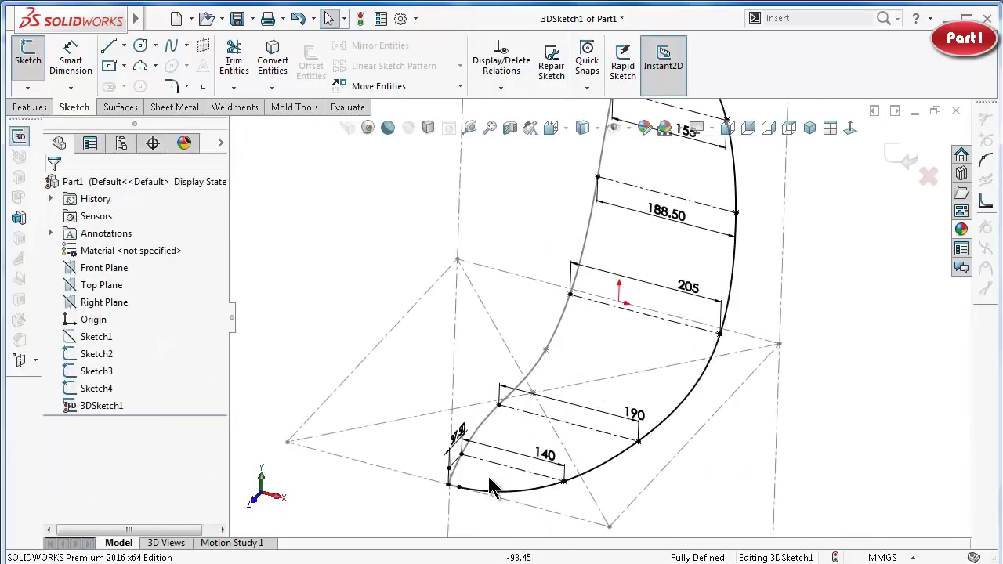
scroll(478, 455, "down", 2)
scroll(461, 438, "down", 2)
scroll(461, 430, "down", 2)
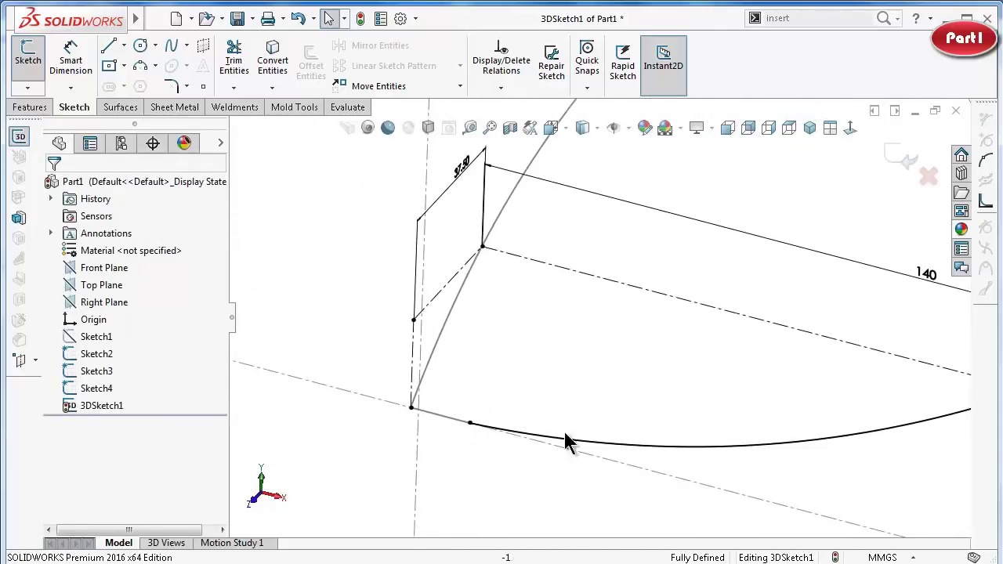
left_click(576, 447)
left_click(453, 418, "ctrl")
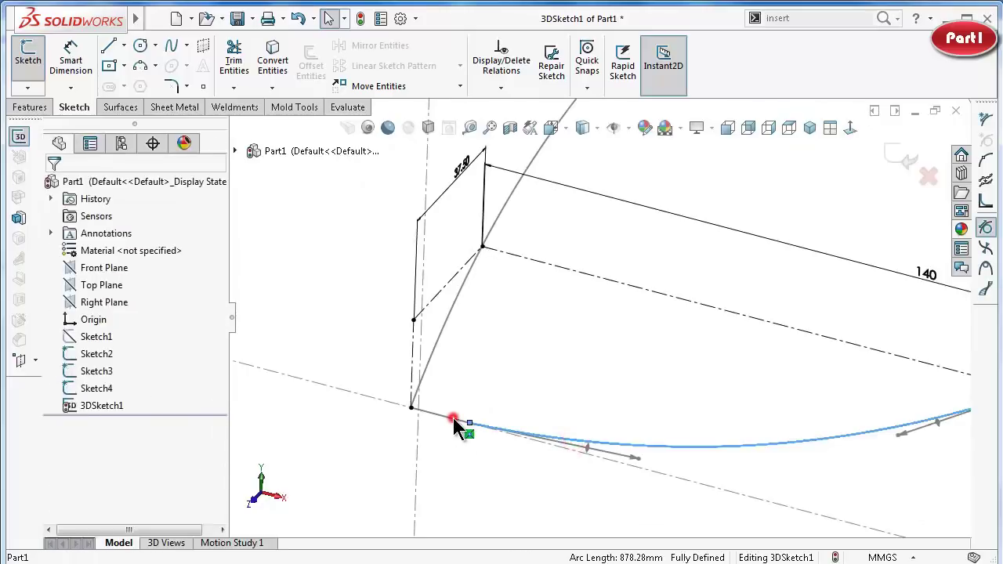
left_click(496, 351)
left_click(488, 462)
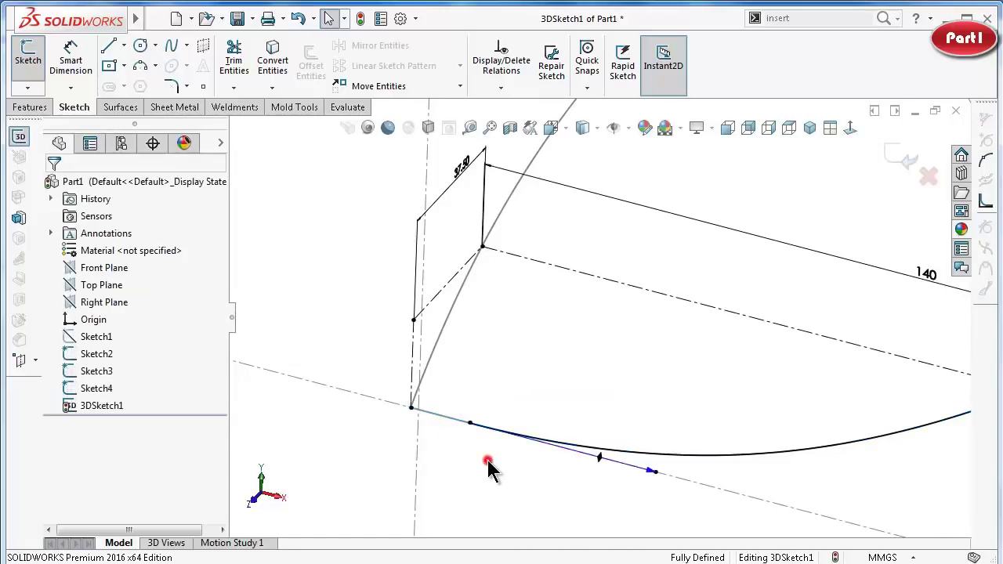
Save the part with Ctrl+S.
scroll(684, 373, "up", 2)
mouse_move(683, 358)
middle_mouse_down()
mouse_move(784, 228)
mouse_move(771, 174)
middle_mouse_up()
scroll(770, 174, "up", 2)
scroll(644, 185, "down", 3)
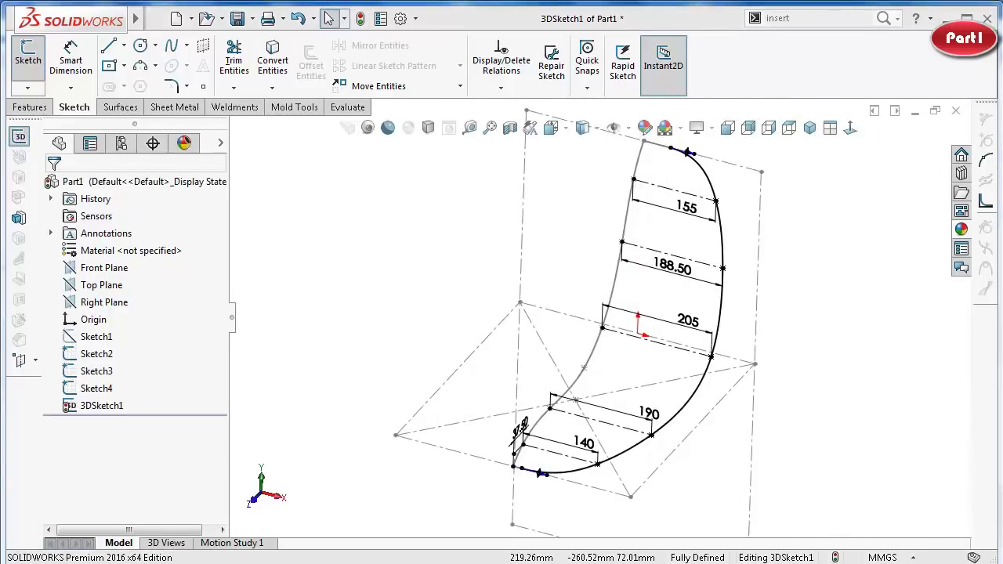
key("ctrl+s")
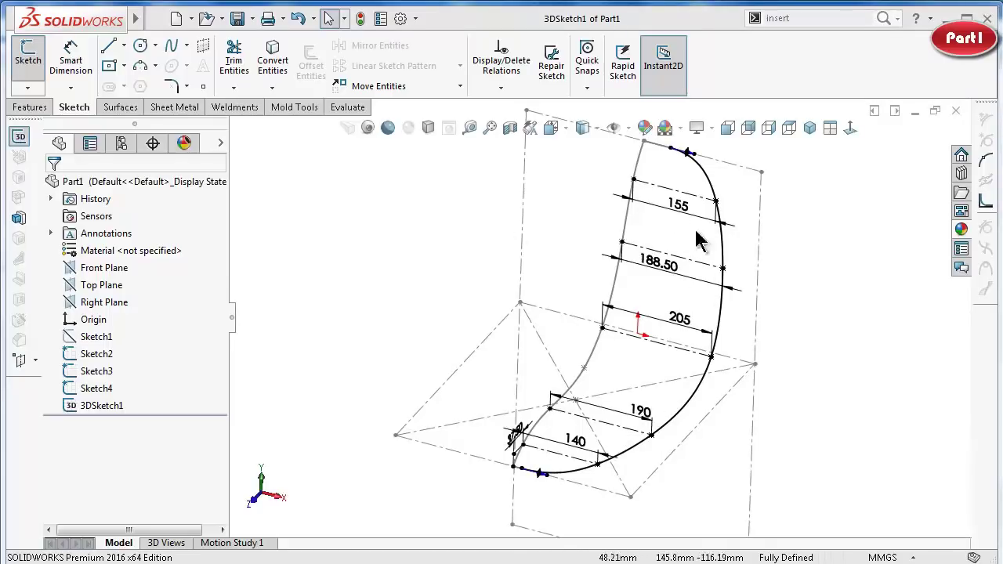
Convert Sketch2's short top edge line into the 3D sketch.
left_click(842, 192)
scroll(642, 176, "up", 2)
scroll(643, 176, "up", 1)
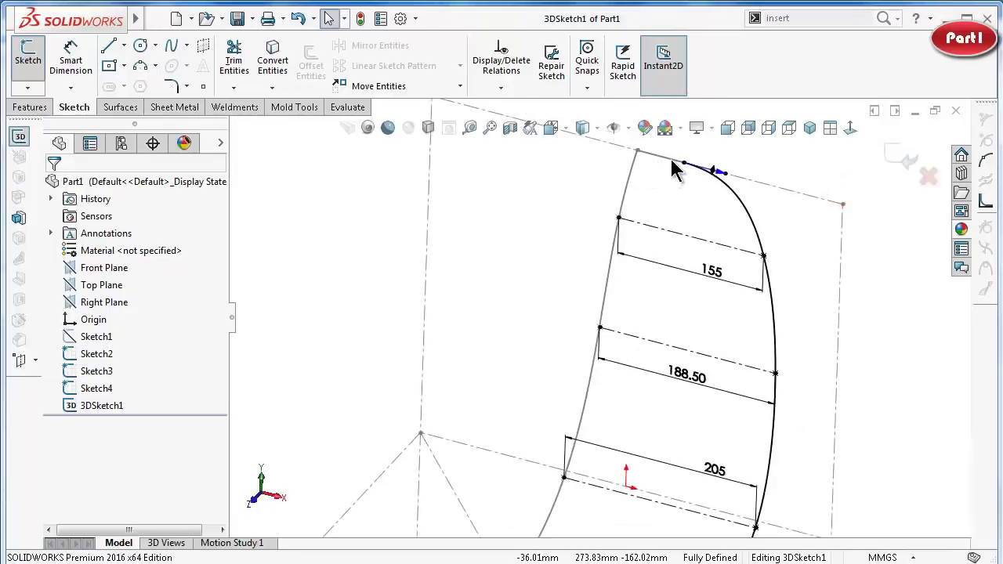
left_click(672, 162)
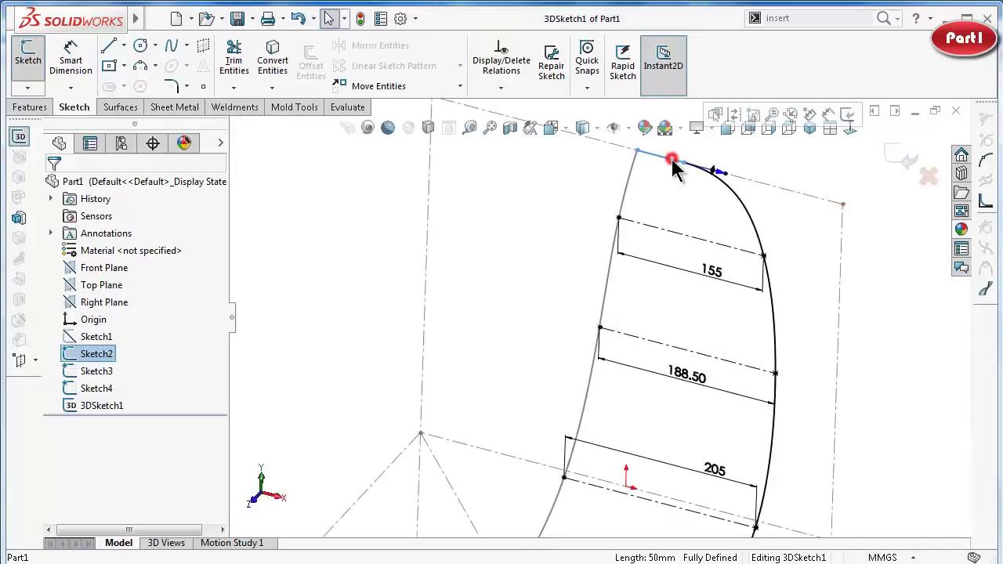
left_click(273, 62)
Convert Sketch3's short bottom edge line into the 3D sketch.
scroll(544, 336, "down", 2)
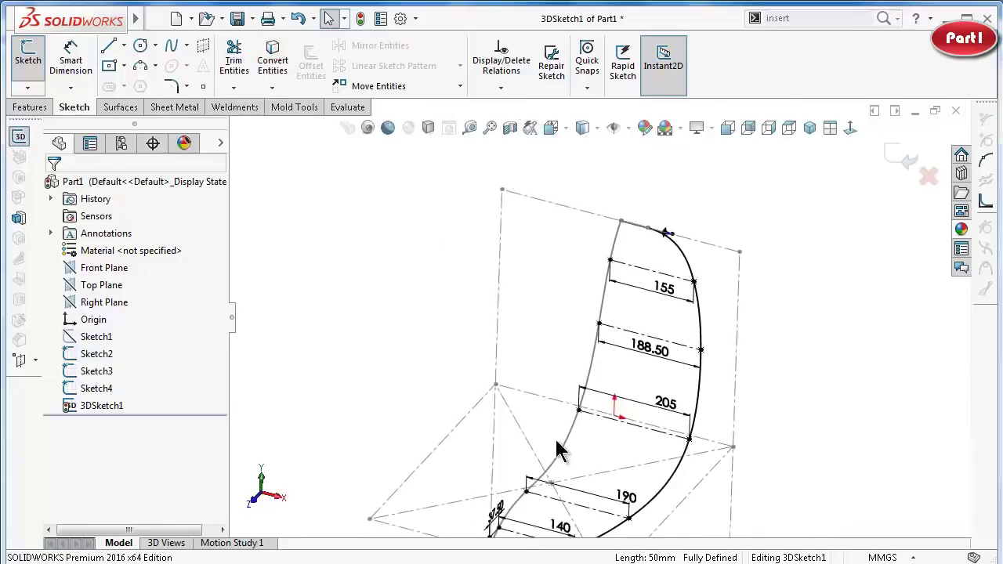
middle_click_drag(543, 336, 505, 484)
scroll(505, 484, "up", 3)
scroll(505, 483, "up", 2)
scroll(508, 466, "up", 2)
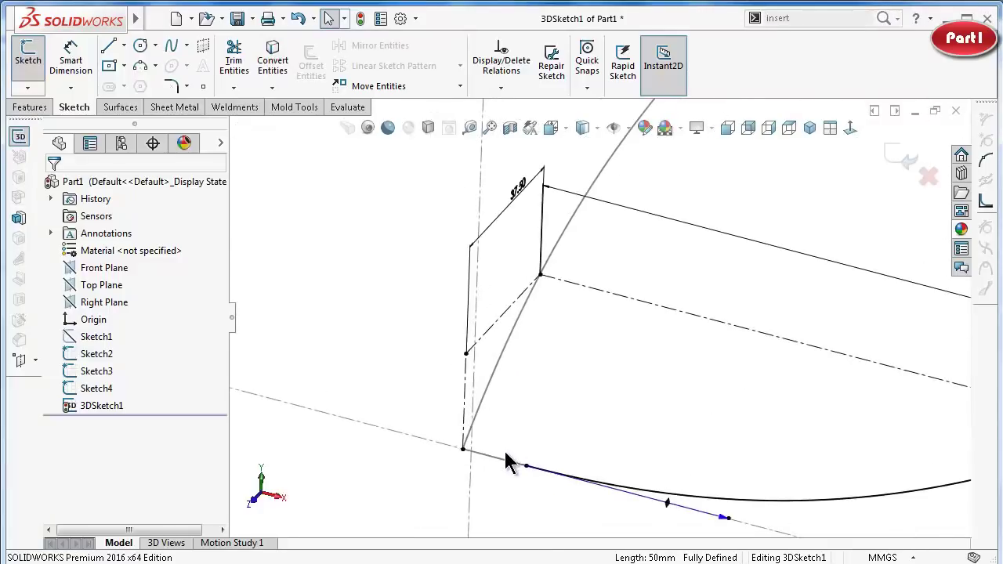
left_click(505, 460)
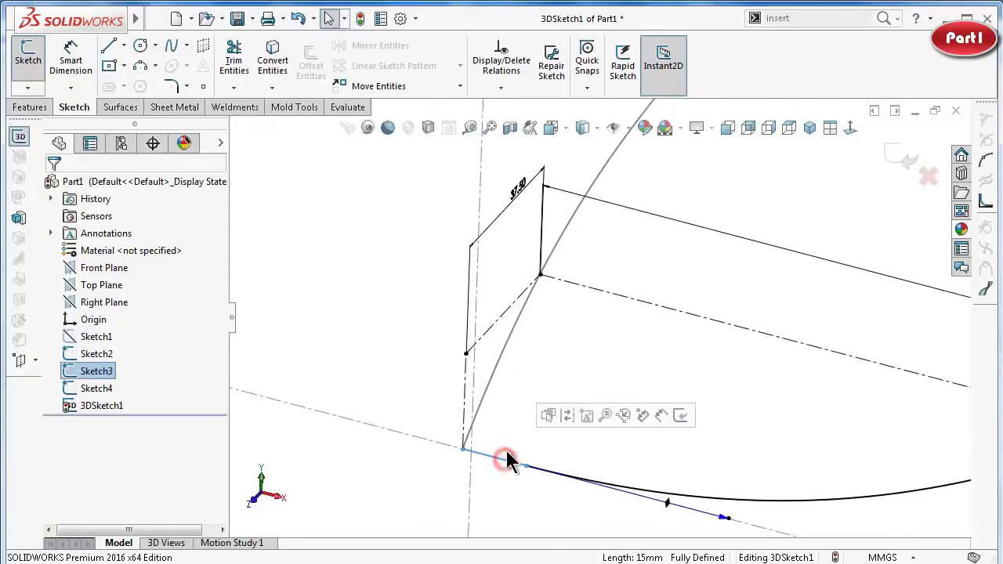
left_click(273, 63)
Retry converting the top line, dismiss the warning, cancel the command and select Right Plane.
scroll(579, 224, "down", 3)
mouse_move(580, 224)
middle_mouse_down()
mouse_move(664, 172)
mouse_move(676, 177)
mouse_move(665, 190)
middle_mouse_up()
scroll(611, 276, "up", 3)
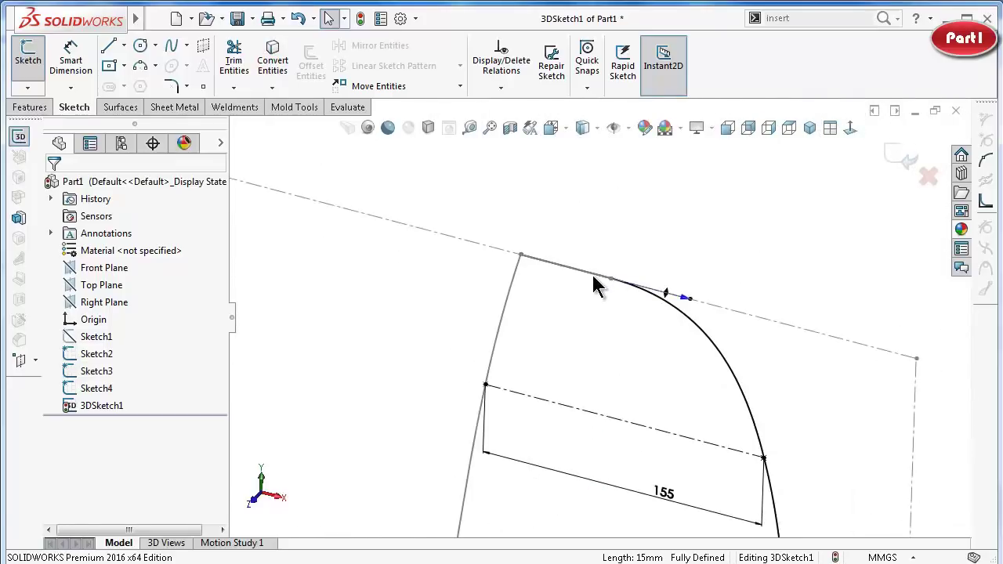
left_click(594, 276)
left_click(272, 61)
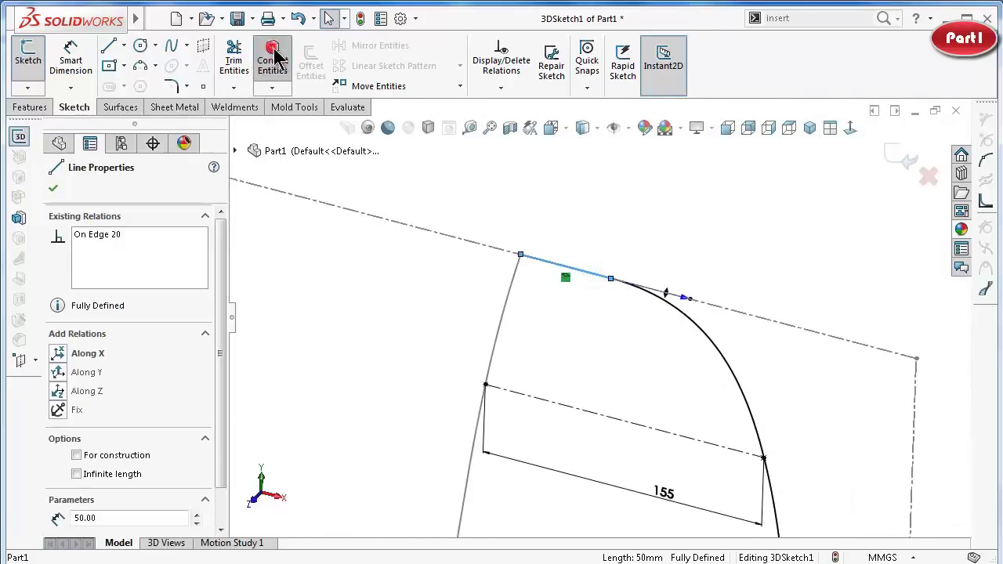
left_click(580, 263)
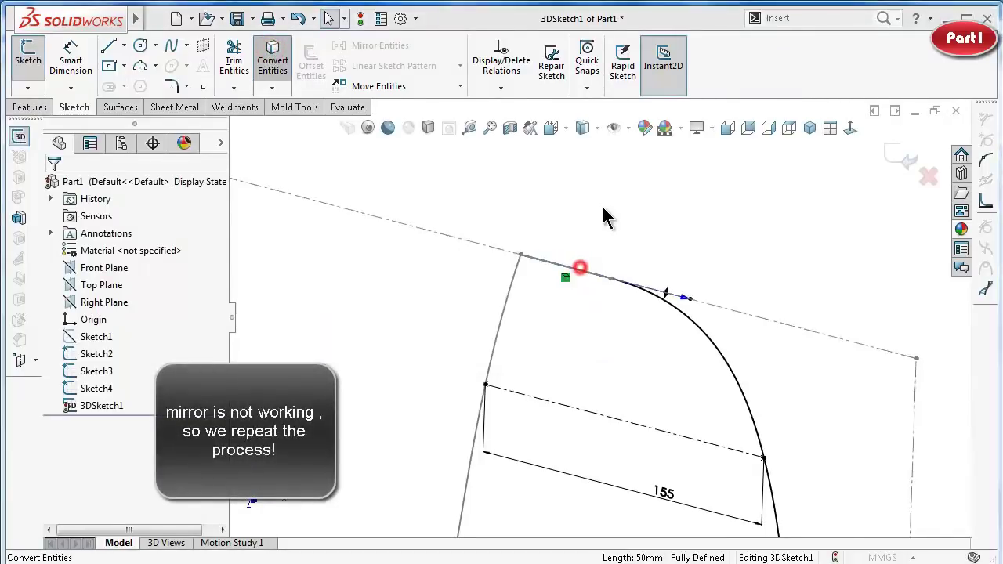
scroll(557, 291, "down", 2)
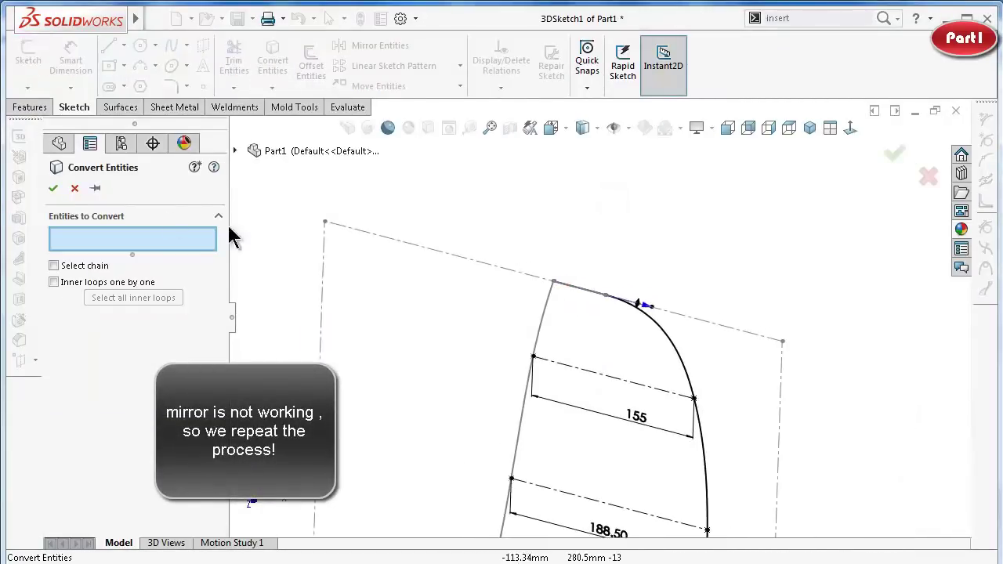
left_click(75, 188)
key("z")
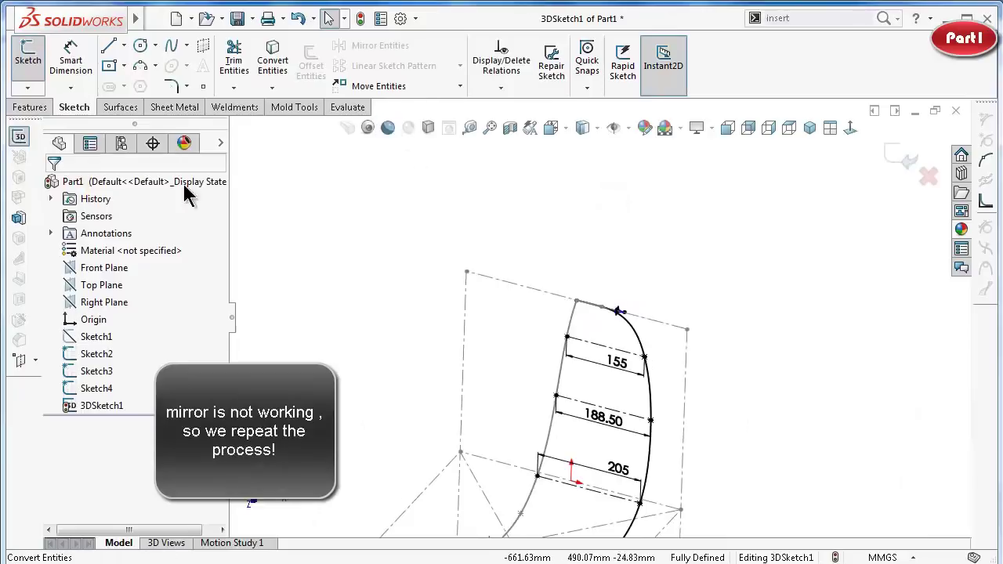
left_click(111, 303)
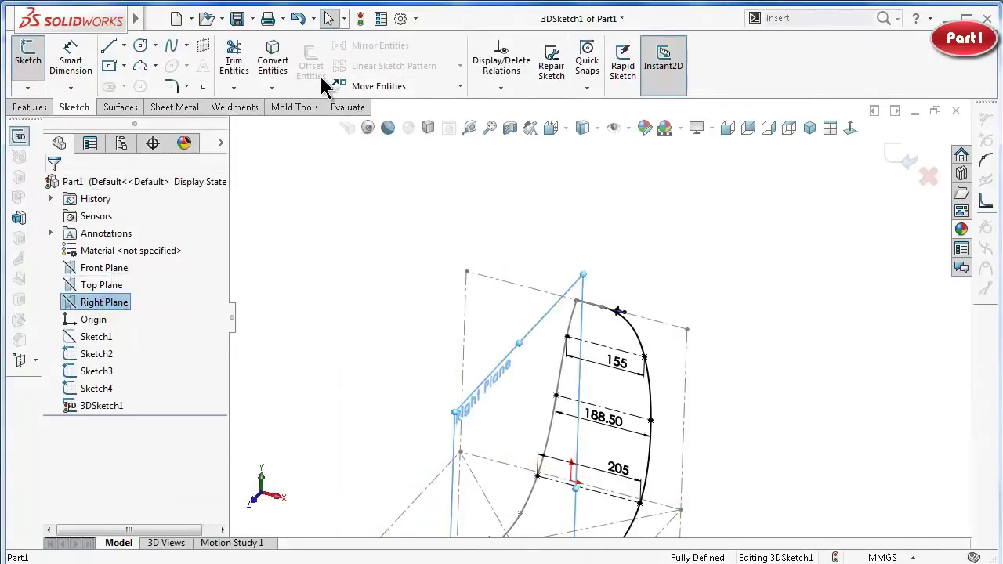
Sketch a construction centerline extending the 155 guide line past the left spline.
left_click(451, 206)
scroll(450, 206, "down", 3)
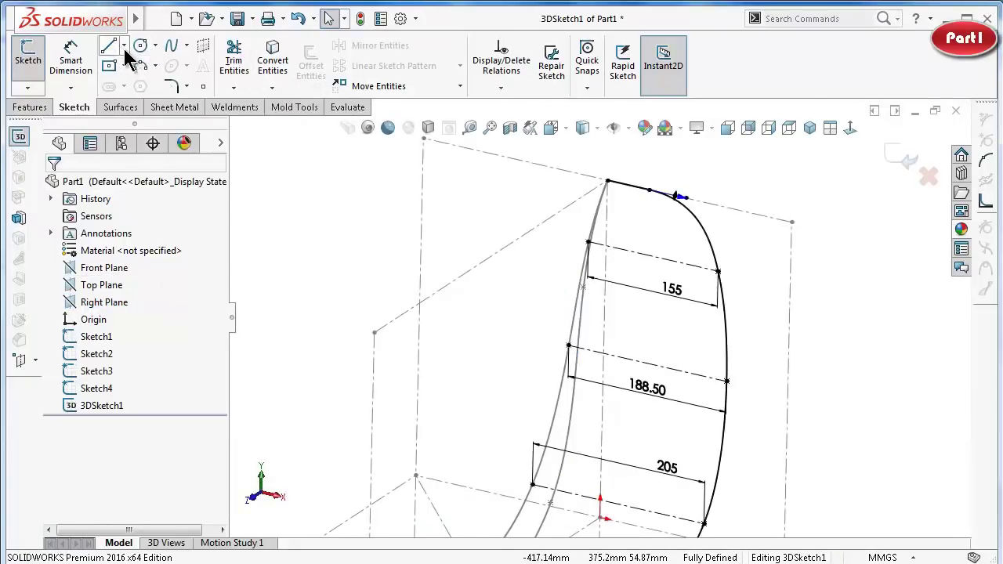
left_click(123, 45)
left_click(127, 84)
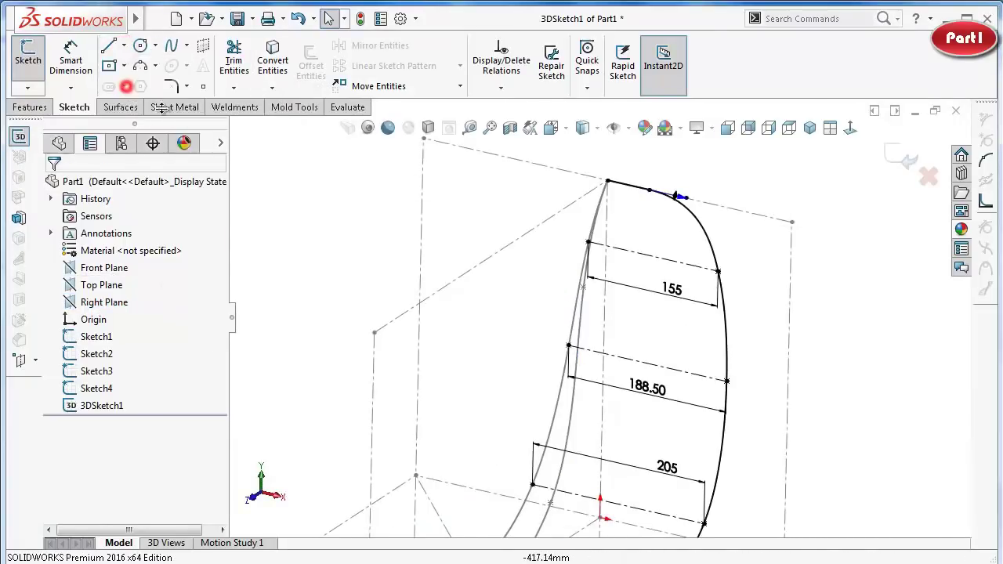
left_click(589, 243)
left_click(705, 237)
mouse_move(682, 251)
middle_mouse_down()
mouse_move(564, 270)
mouse_move(552, 233)
middle_mouse_up()
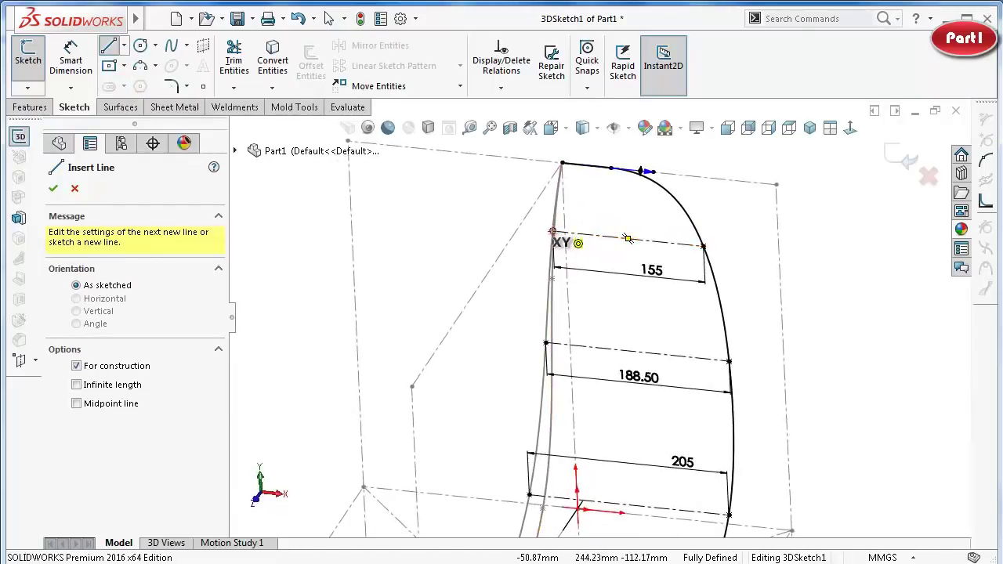
left_click(553, 233)
left_click(436, 219)
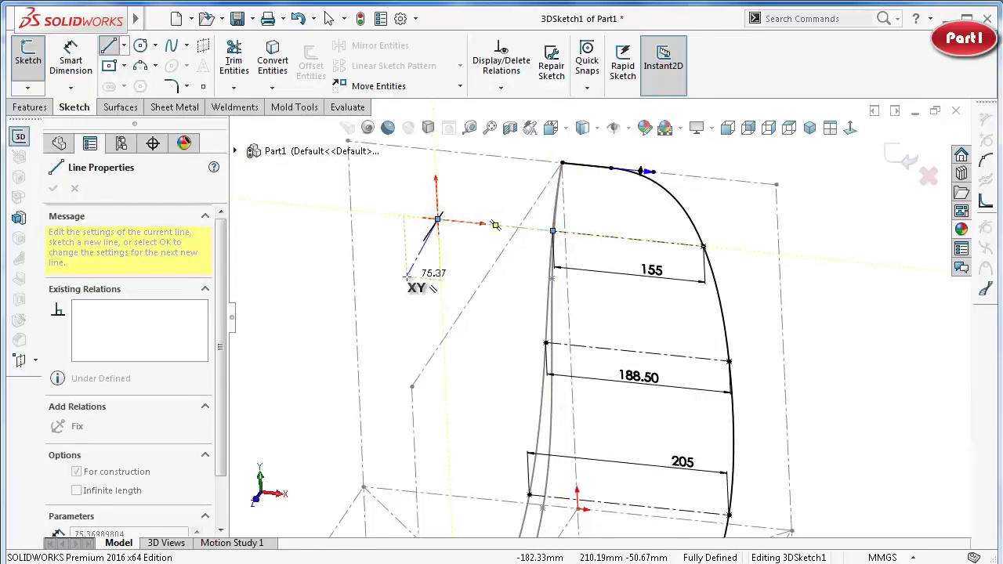
left_click(405, 277)
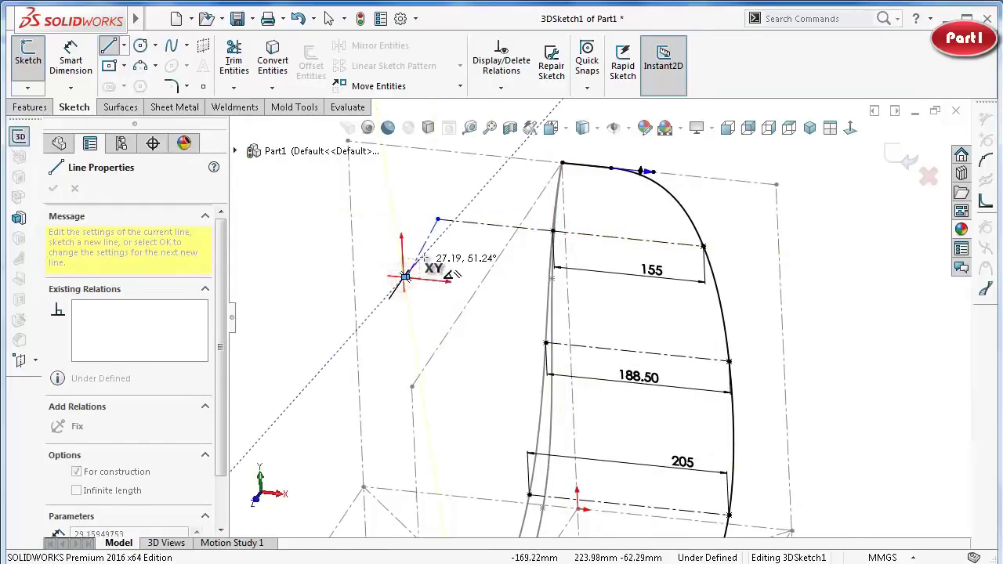
key("Escape")
Delete the stray short construction segment.
key("Escape")
left_click_drag(398, 219, 437, 311)
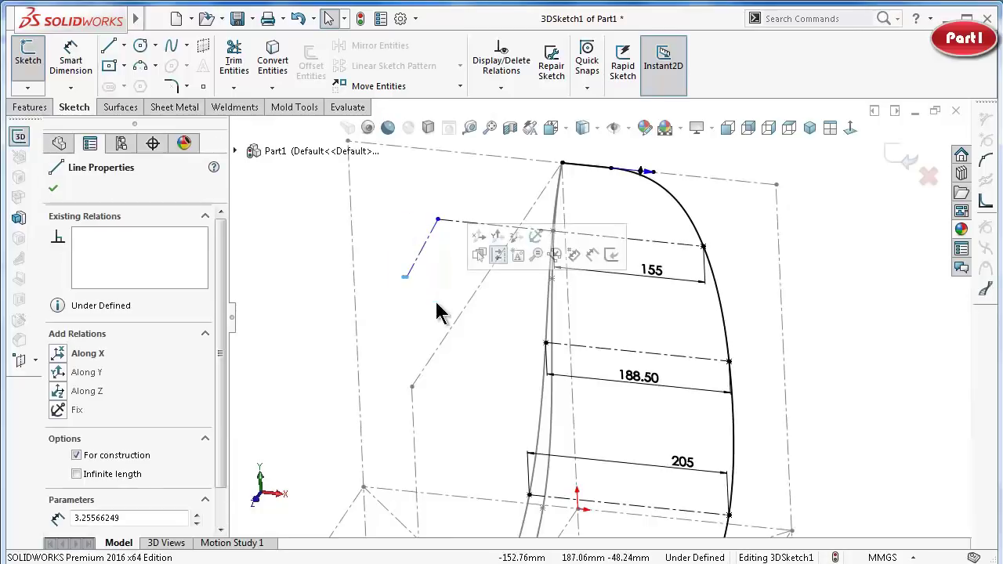
key("Escape")
left_click(423, 246)
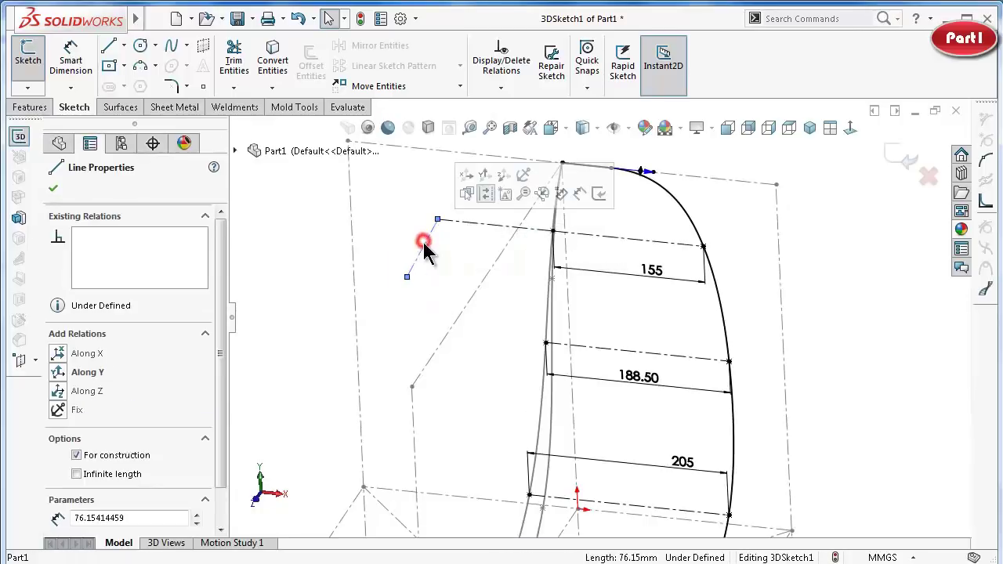
key("Delete")
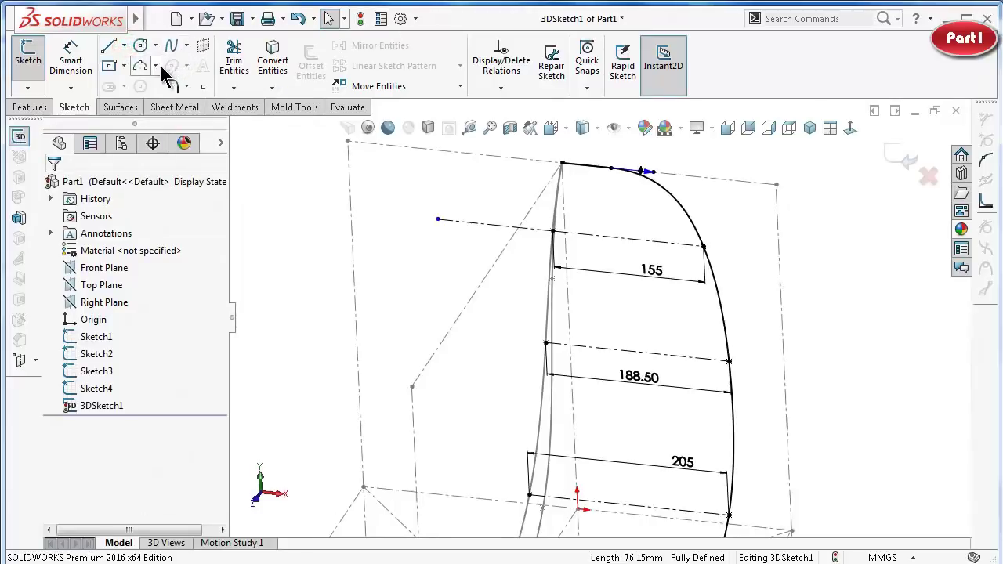
Add a Fix relation to the short line so the 3D sketch becomes fully defined.
left_click(123, 47)
left_click(131, 83)
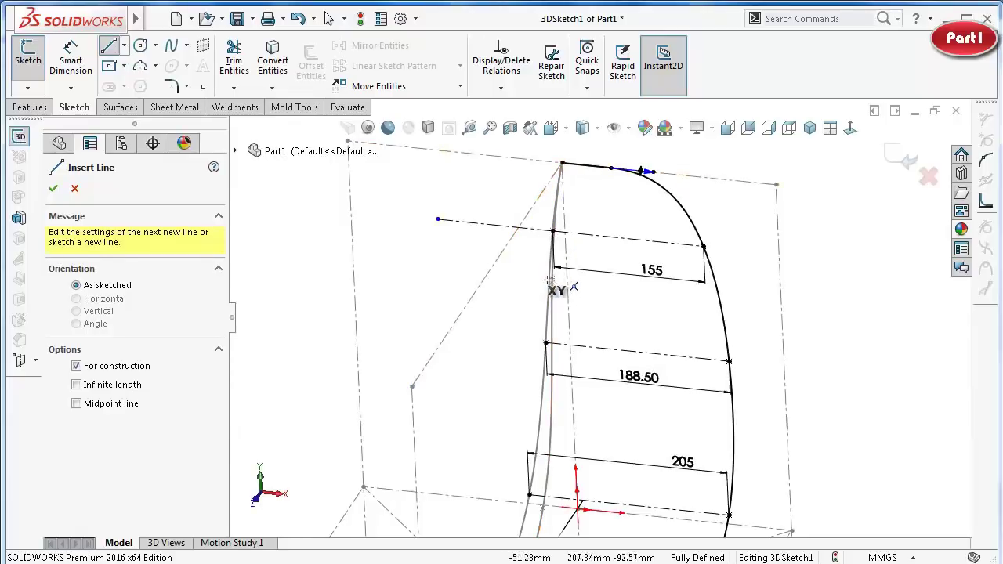
left_click(545, 343)
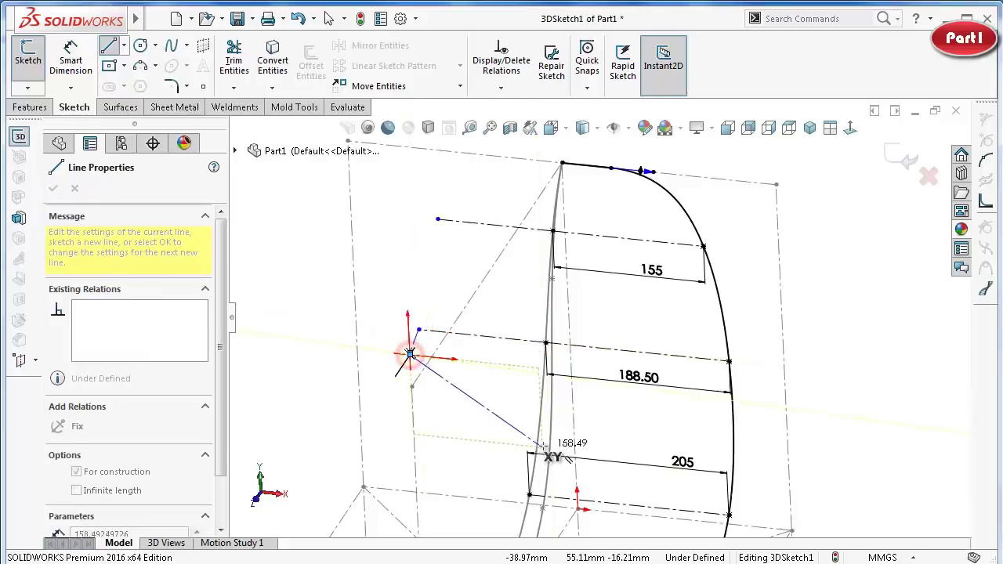
scroll(412, 342, "down", 2)
left_click(413, 343)
scroll(403, 321, "down", 2)
key("Escape")
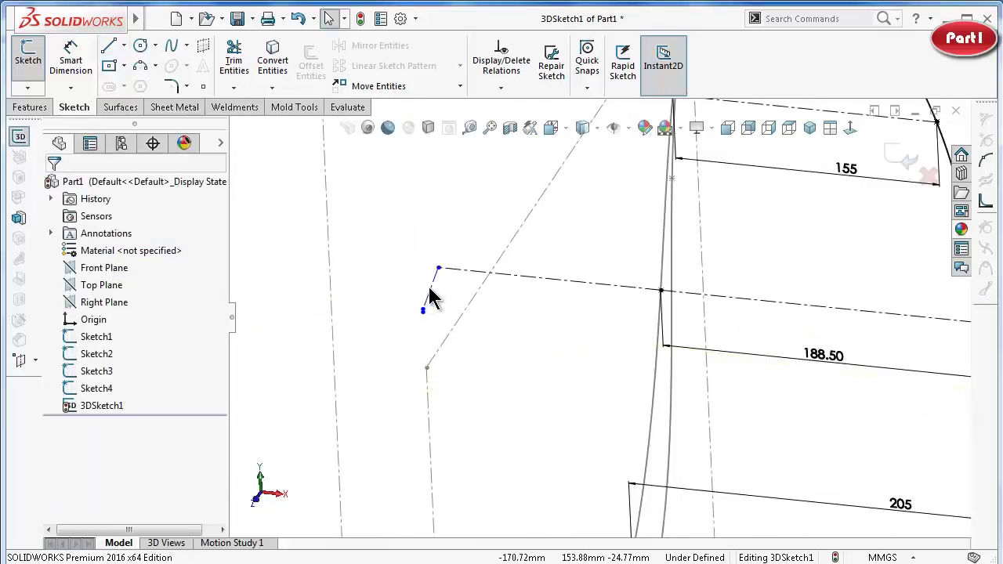
left_click(428, 296)
key("Escape")
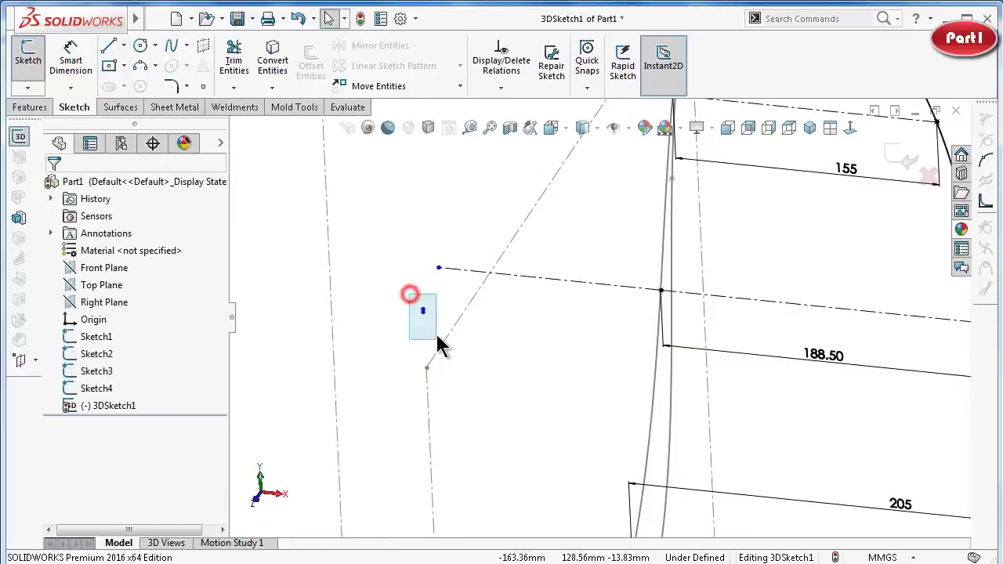
left_click(436, 340)
key("Escape")
Draw outward construction centerlines from the inner curve at the 205 and 190 stations, and begin the 140 one.
left_click(124, 45)
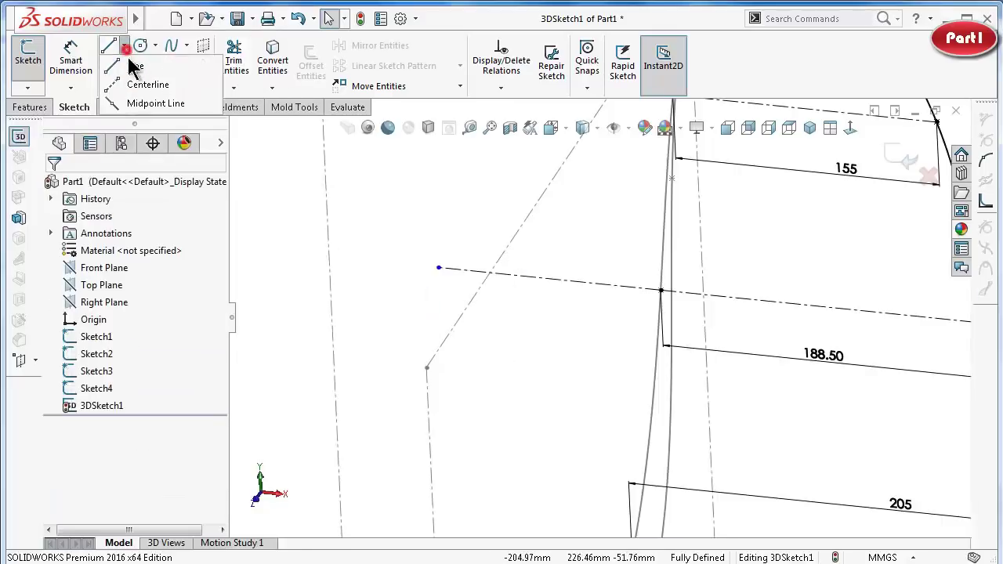
left_click(137, 80)
scroll(682, 423, "up", 2)
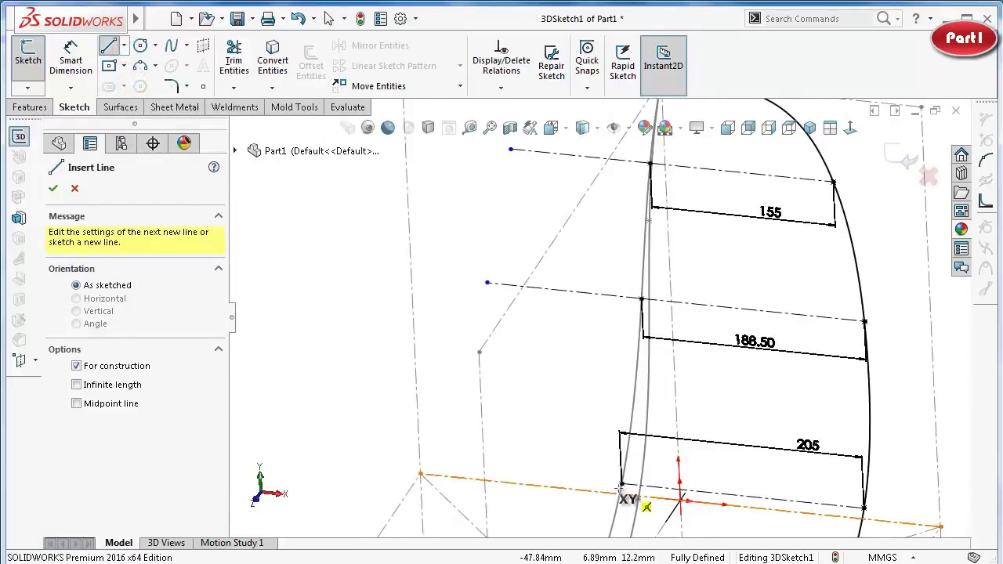
left_click(621, 485)
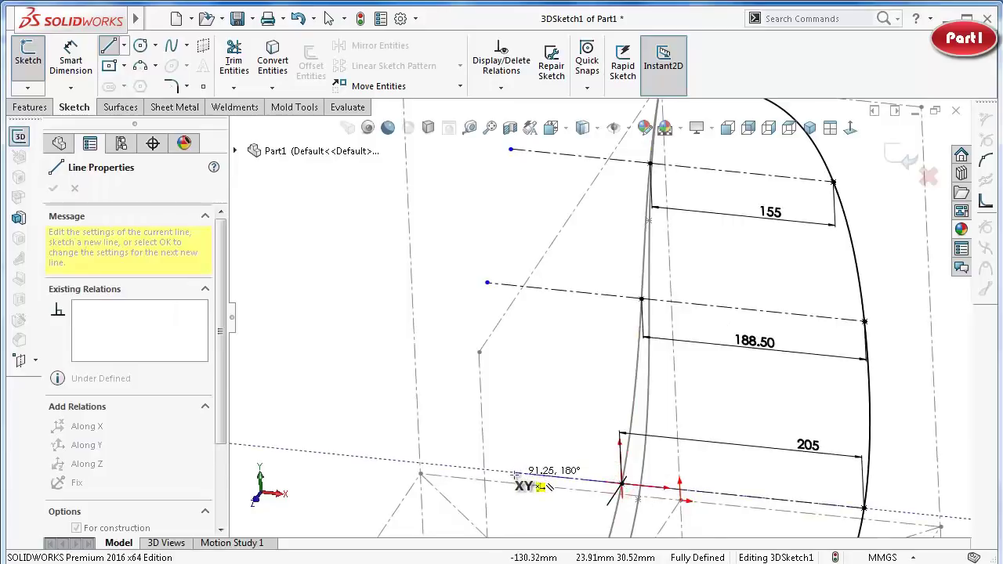
left_click(514, 474)
double_click(492, 460)
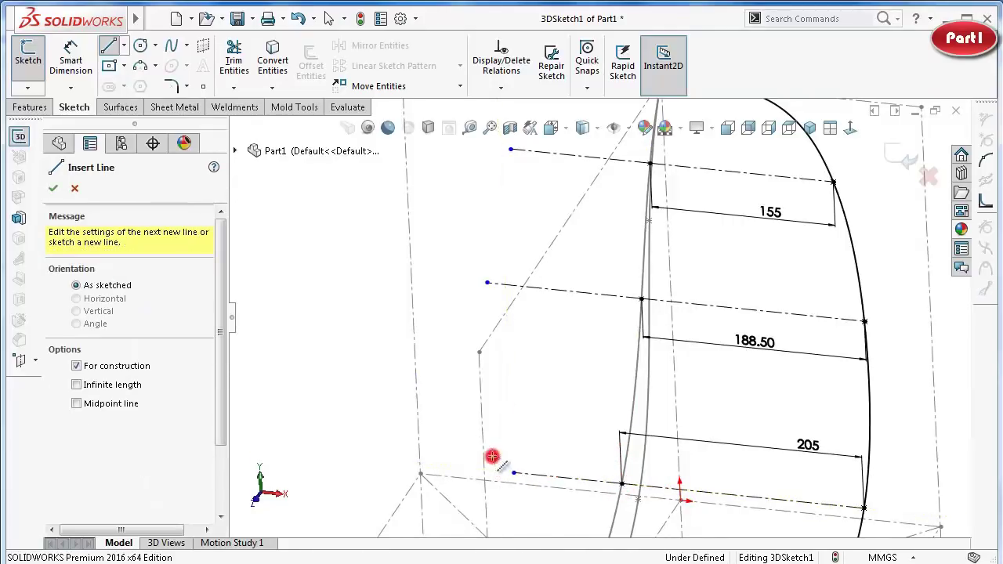
mouse_move(490, 461)
middle_mouse_down()
mouse_move(561, 481)
mouse_move(544, 400)
middle_mouse_up()
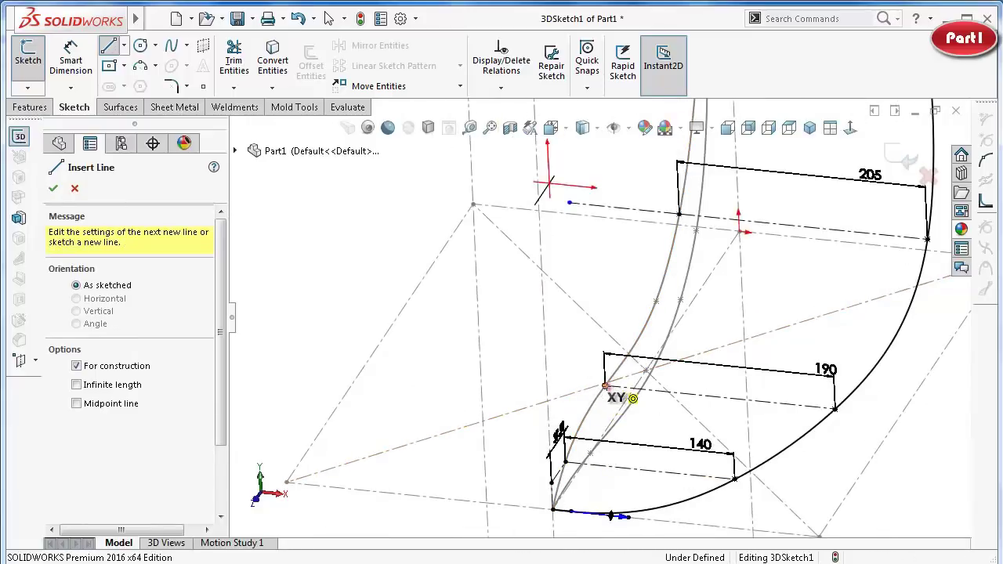
left_click(604, 384)
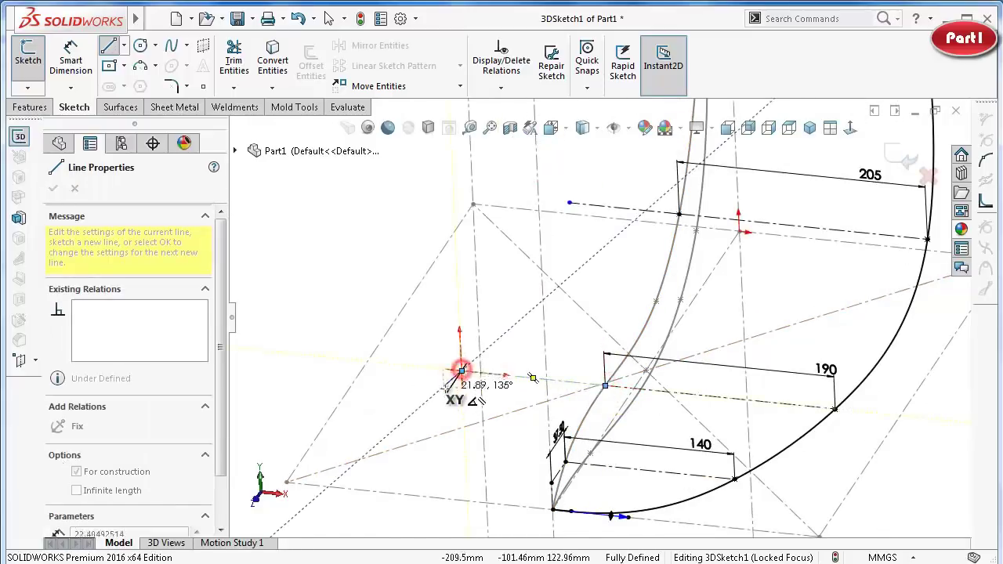
double_click(462, 369)
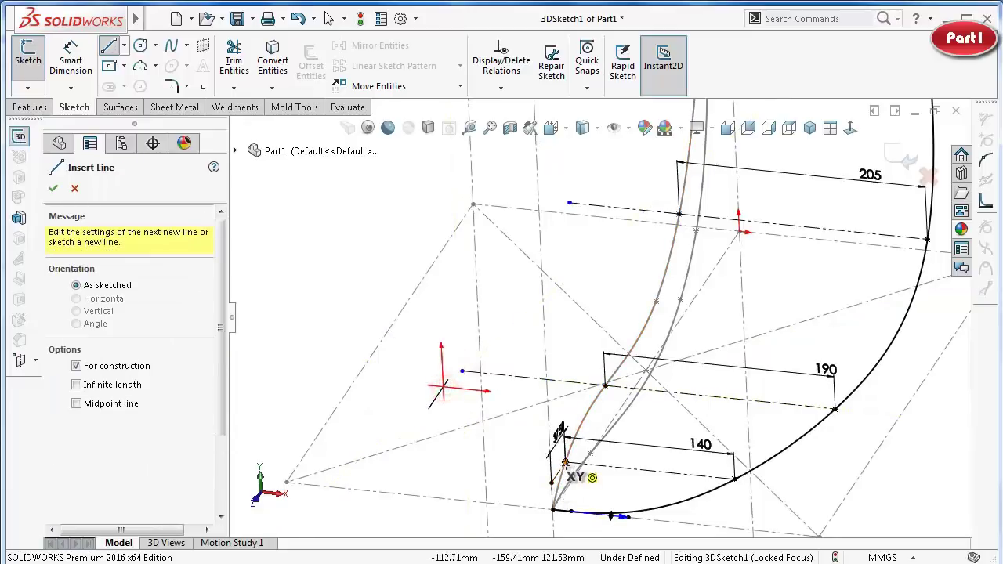
left_click(563, 464)
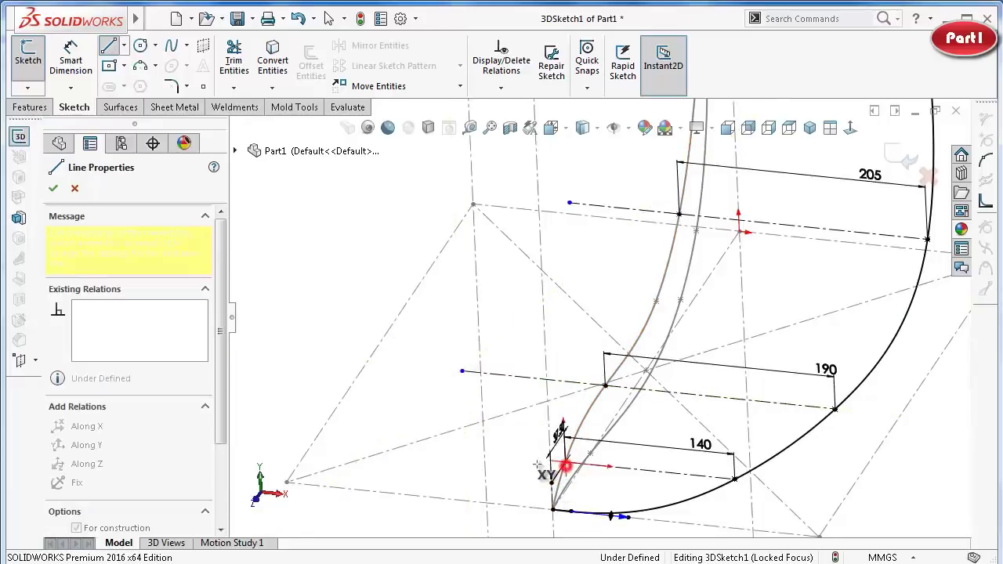
Finish the 140 centerline and make the 140 and 190 centerlines equal to their dimensioned lines.
double_click(432, 449)
scroll(473, 432, "down", 2)
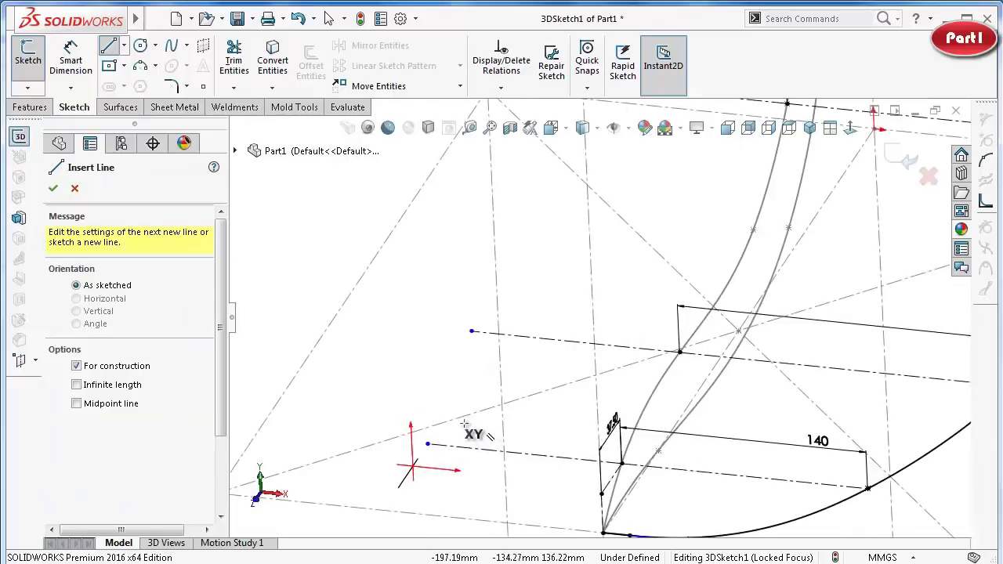
key("Escape")
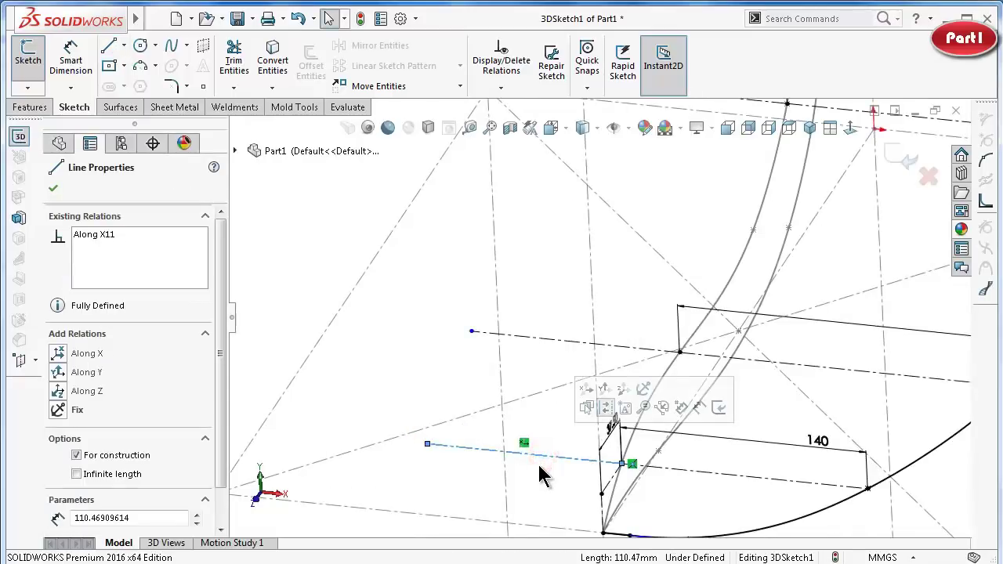
left_click(693, 471, "ctrl")
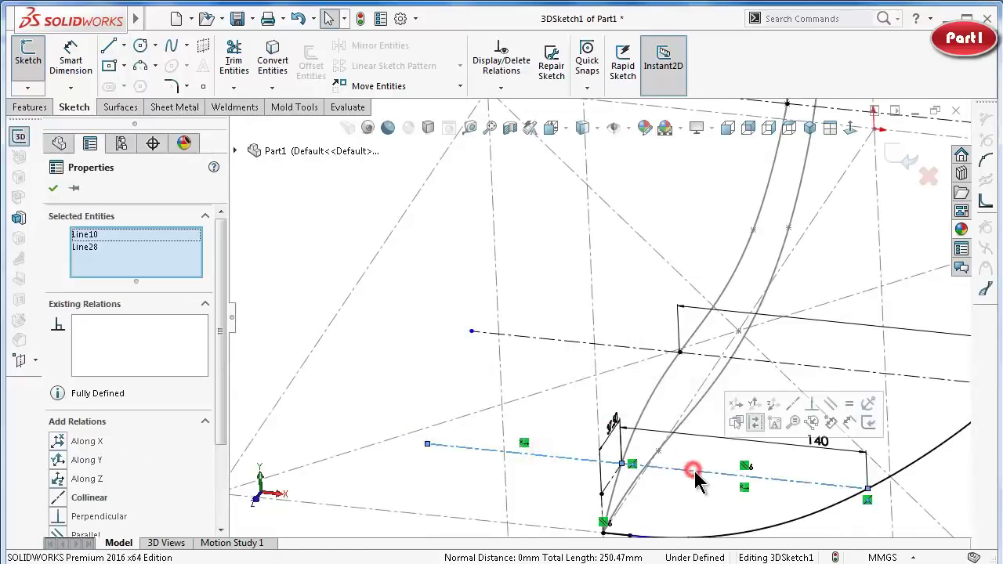
left_click(867, 403)
left_click(565, 338)
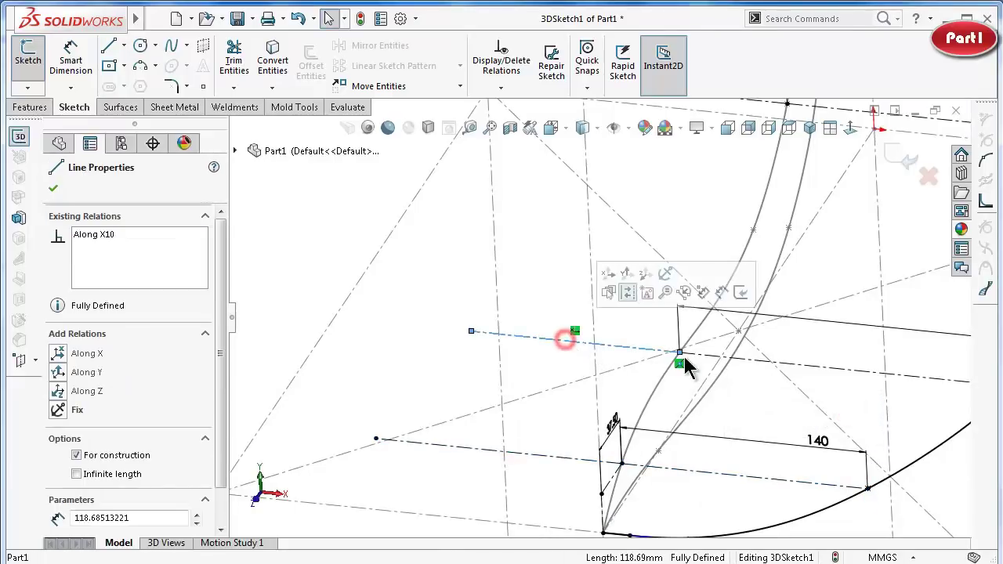
left_click(801, 365, "ctrl")
left_click(959, 302)
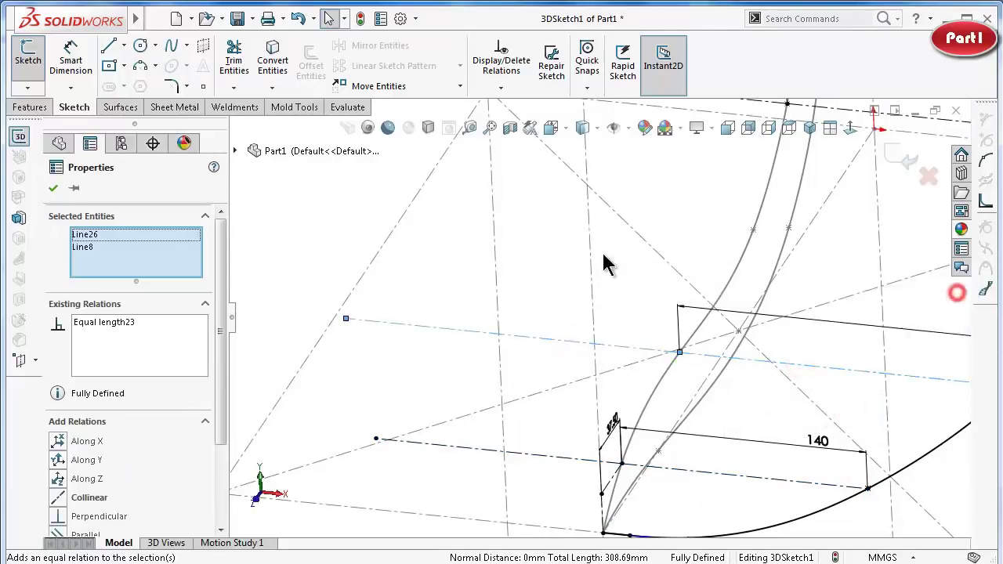
left_click(432, 275)
Make the 205 and 188.50 centerlines equal in length to their dimensioned guide lines.
mouse_move(551, 309)
middle_mouse_down()
mouse_move(572, 269)
mouse_move(641, 225)
middle_mouse_up()
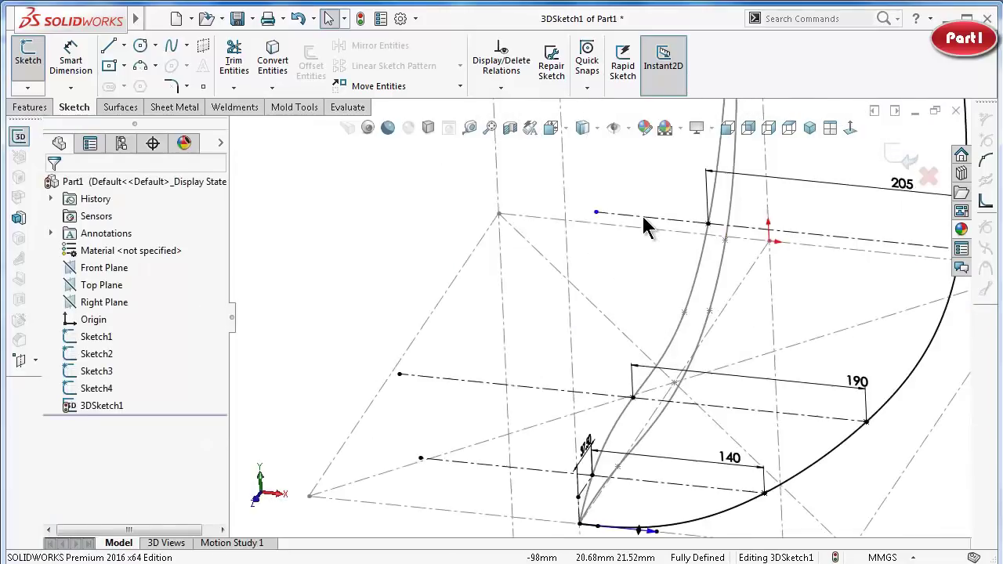
left_click(655, 216)
left_click(836, 237, "ctrl")
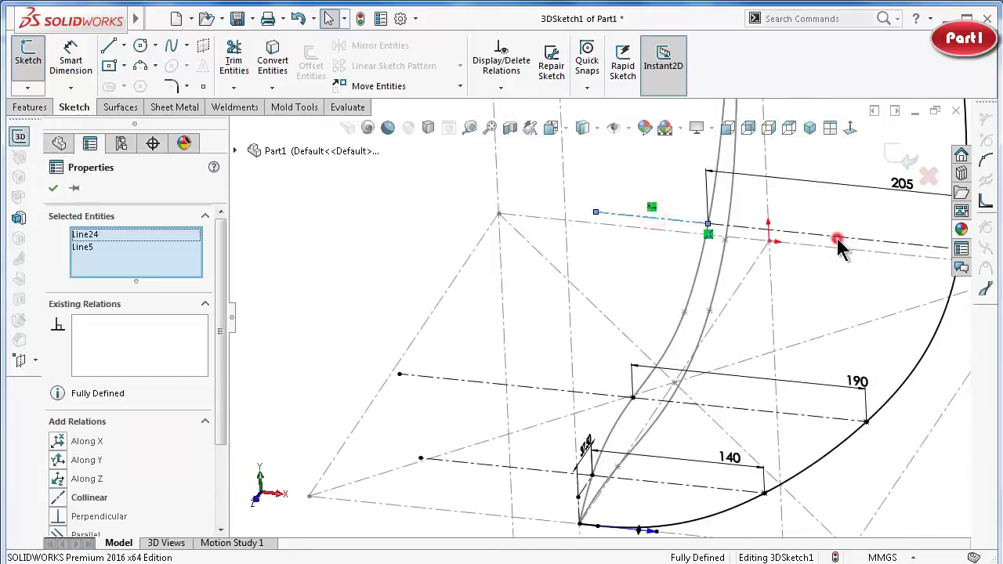
left_click(993, 172)
mouse_move(925, 188)
middle_mouse_down()
mouse_move(600, 179)
mouse_move(642, 205)
mouse_move(584, 305)
middle_mouse_up()
scroll(666, 206, "down", 3)
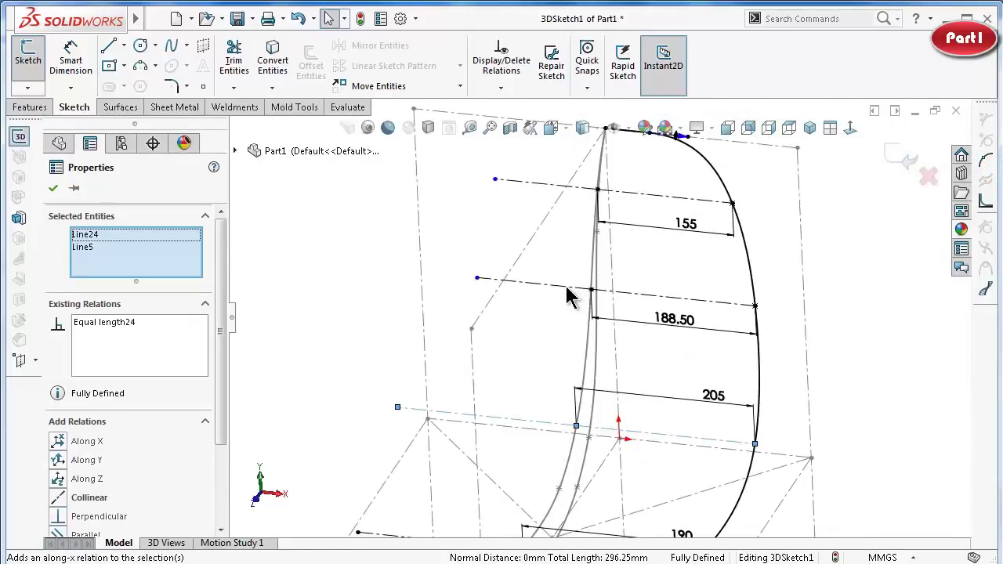
left_click(569, 288)
left_click(645, 293, "ctrl")
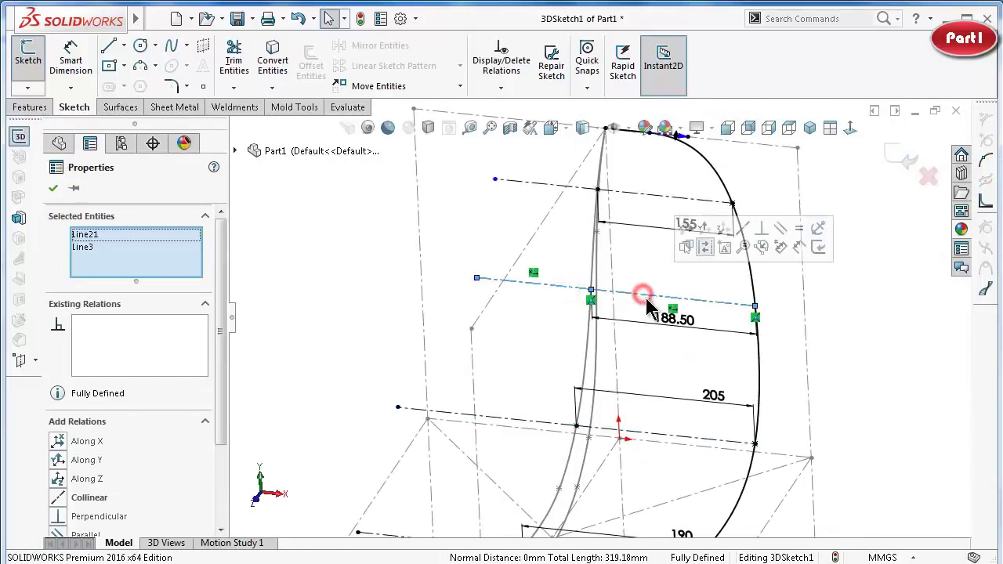
left_click(797, 226)
Make the 155 centerline equal in length to its dimensioned guide line.
left_click(461, 200)
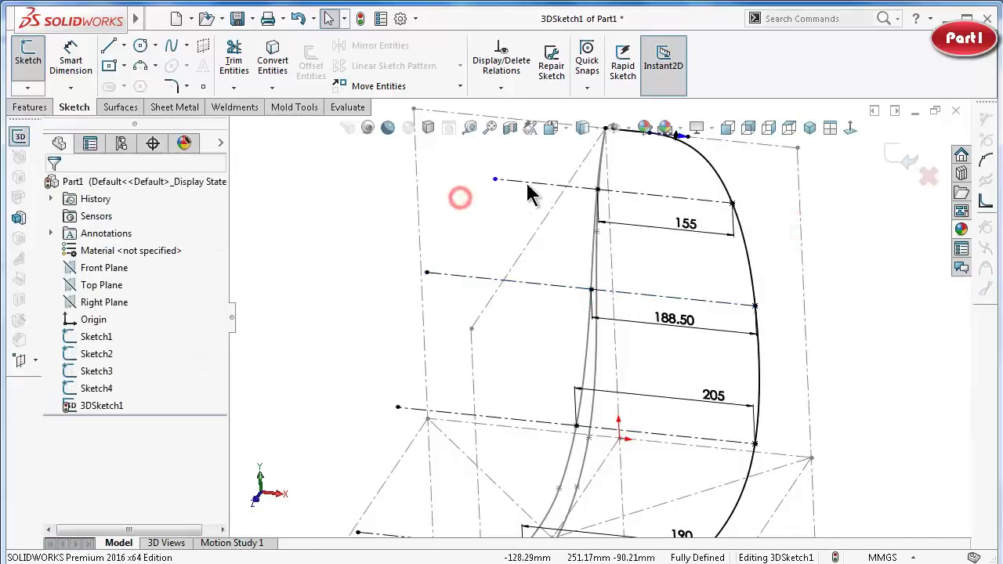
left_click(531, 181)
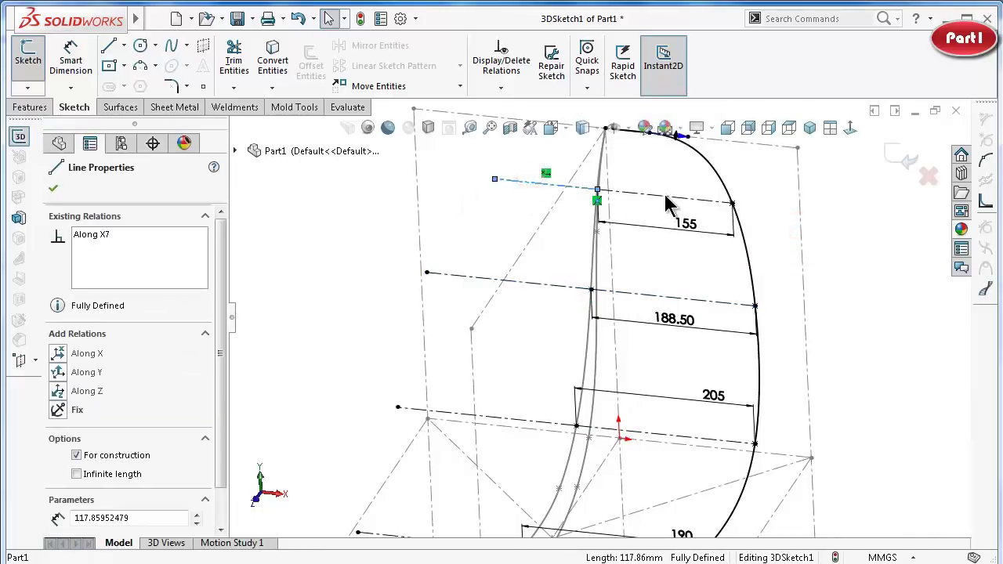
left_click(663, 197, "ctrl")
left_click(821, 135)
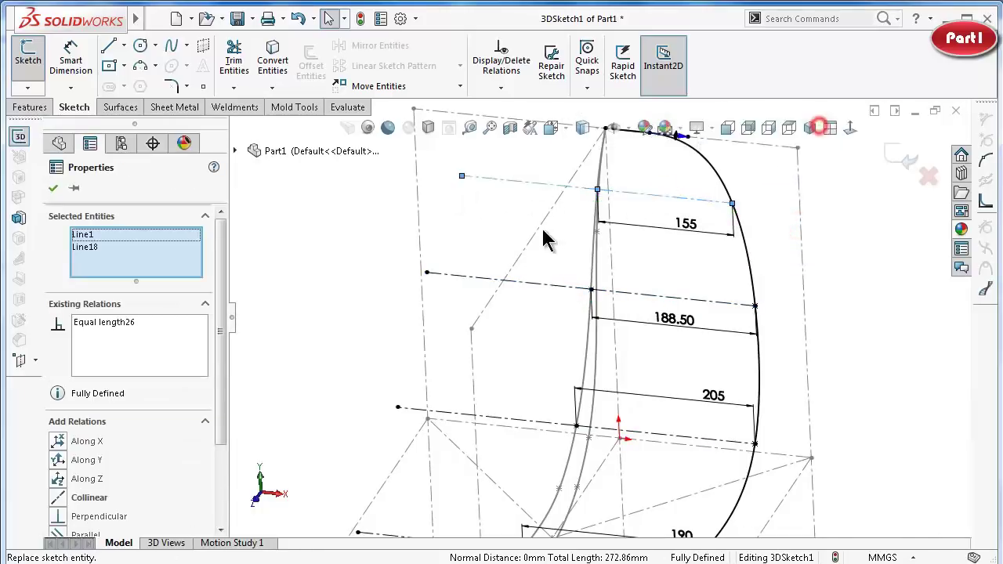
left_click(484, 212)
middle_click_drag(593, 275, 621, 202)
scroll(618, 202, "down", 2)
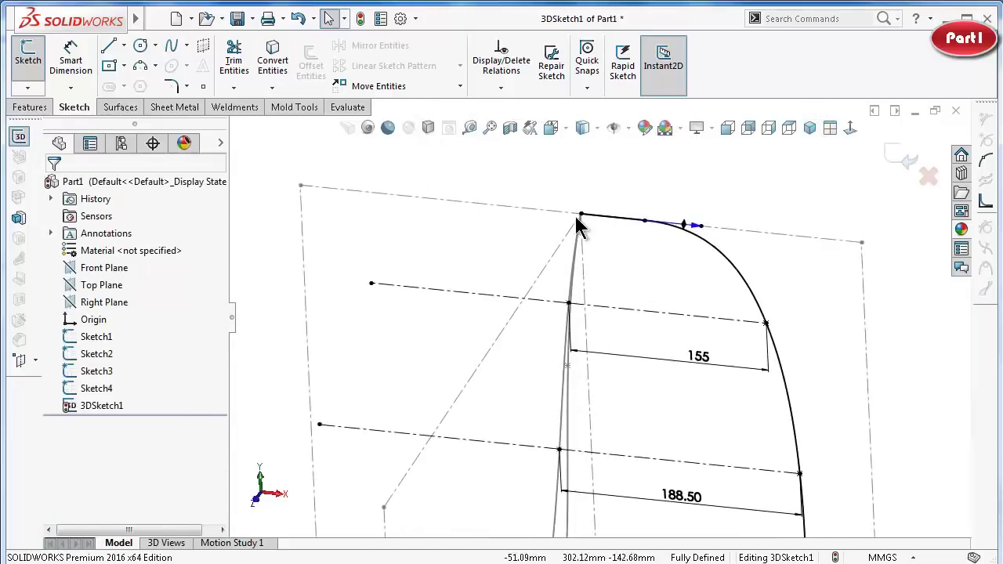
Draw a short line leftward from the bottom origin point and delete the stray extra line.
left_click(106, 46)
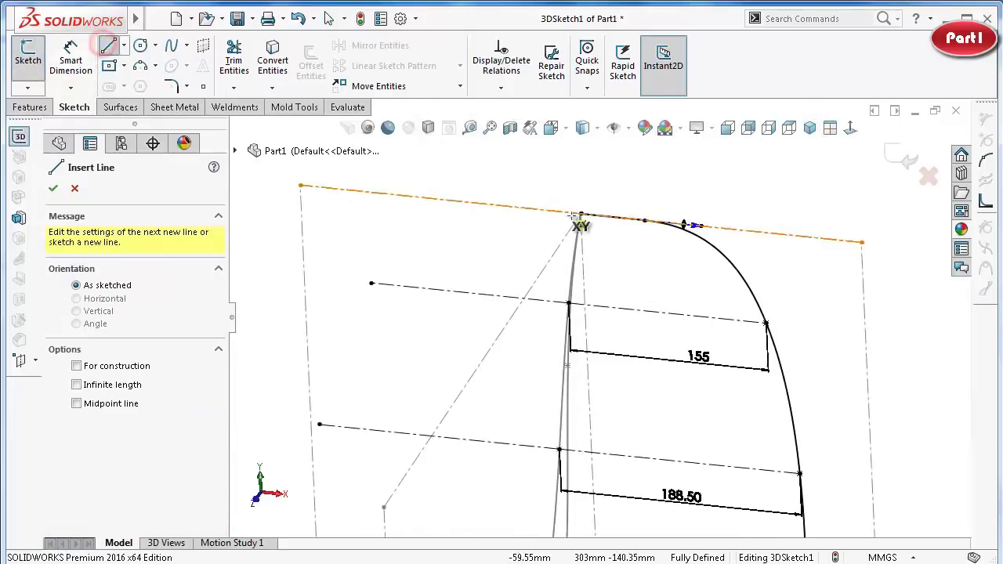
left_click(580, 214)
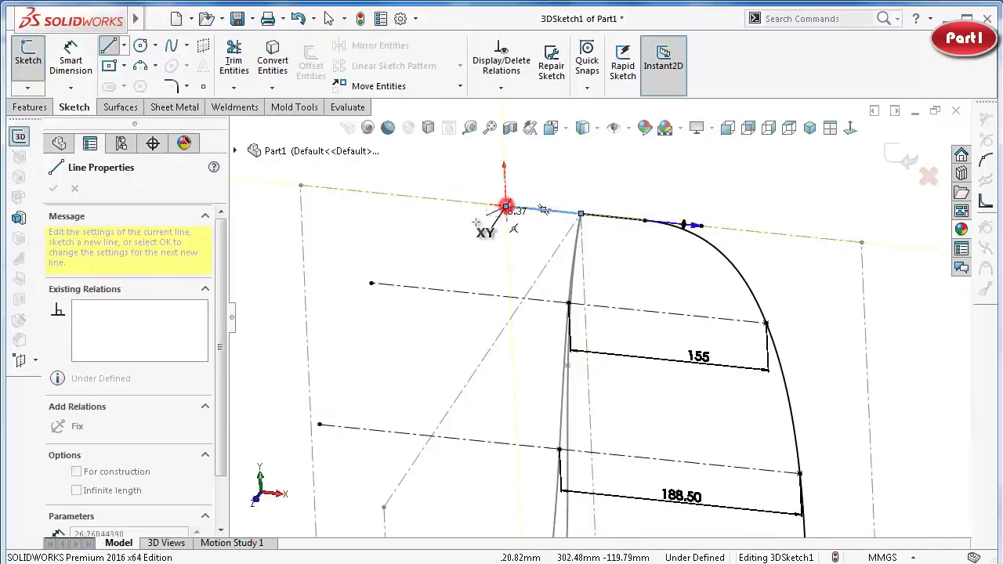
key("Escape")
scroll(470, 224, "up", 5)
scroll(576, 499, "down", 3)
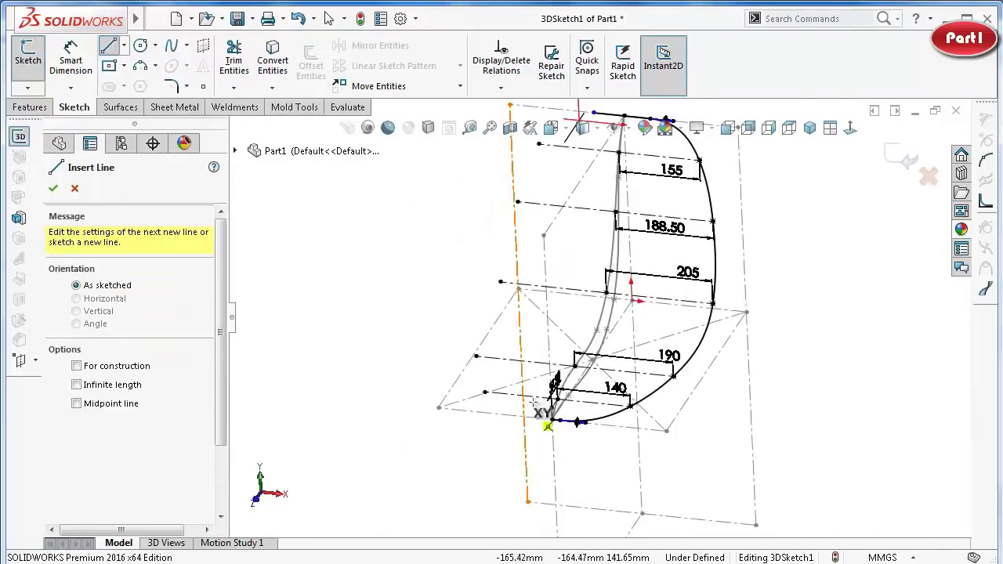
scroll(579, 455, "down", 3)
scroll(581, 413, "down", 3)
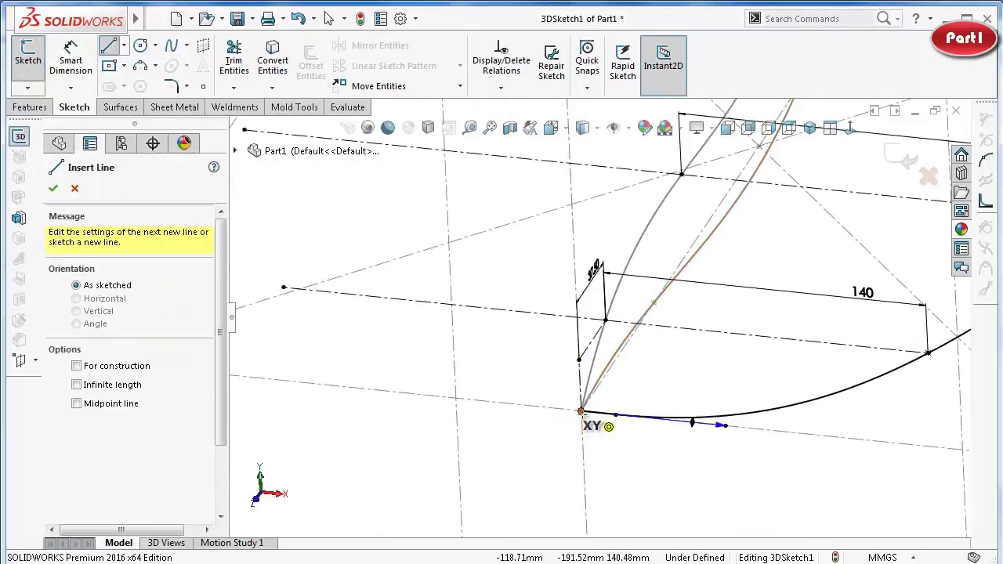
left_click(580, 411)
left_click(517, 405)
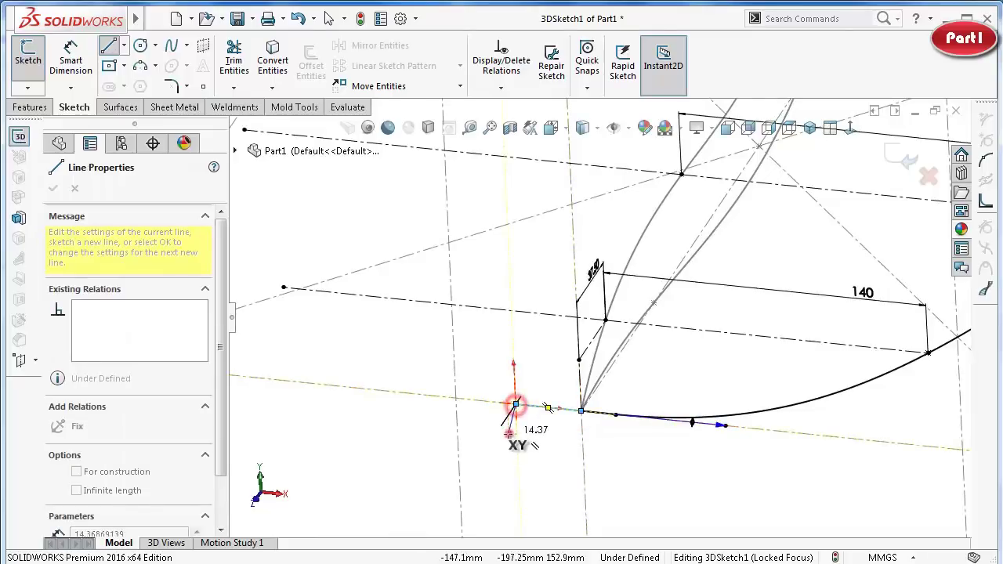
left_click(506, 436)
key("Escape")
scroll(517, 444, "down", 3)
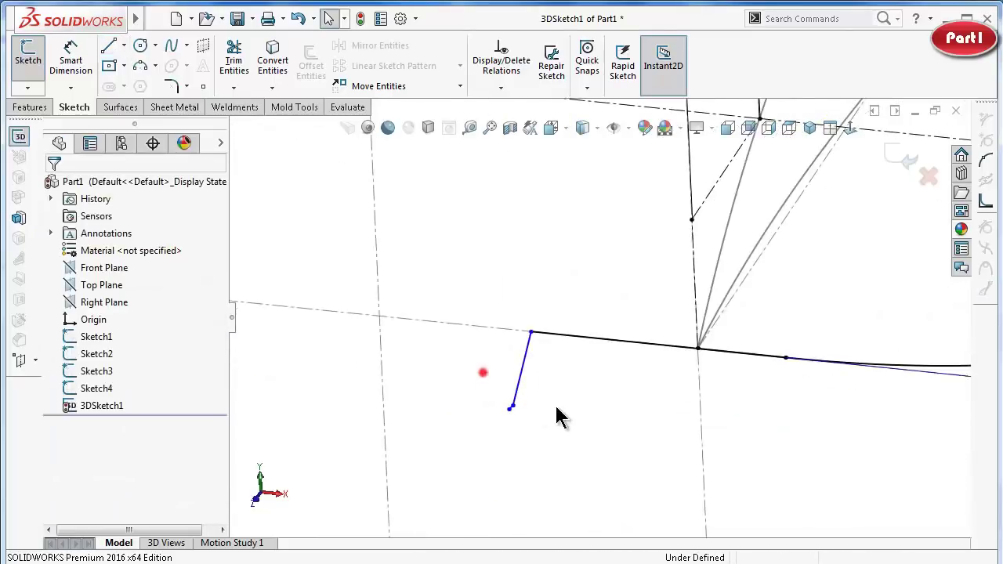
left_click_drag(481, 372, 564, 437)
left_click(564, 463)
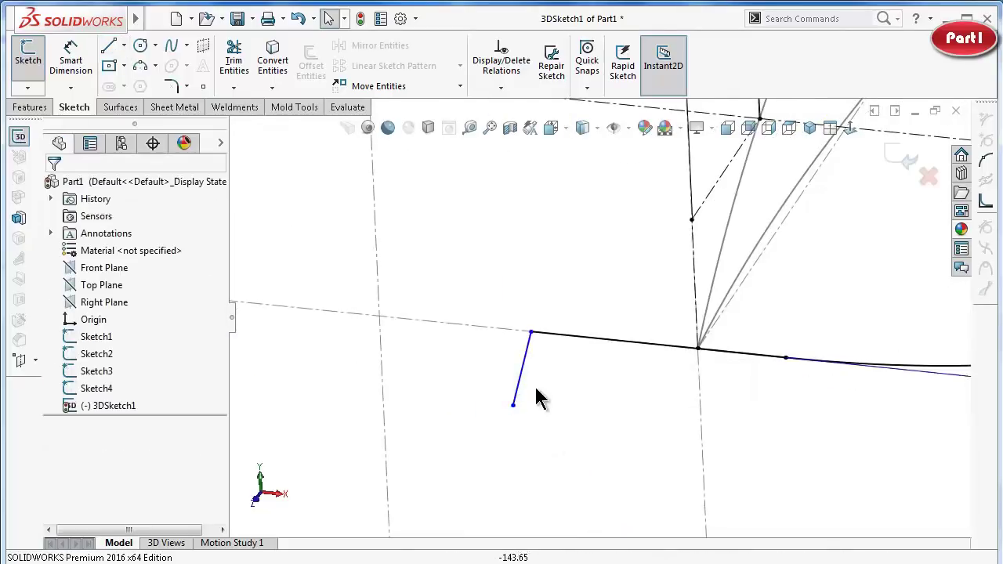
left_click(520, 364)
key("Delete")
scroll(622, 346, "up", 3)
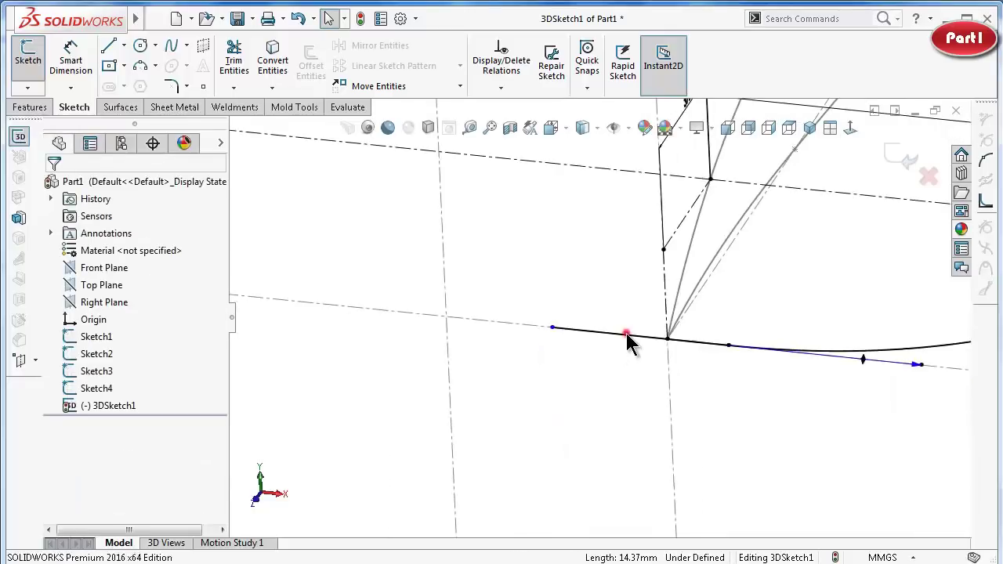
Make the short bottom and top end lines parallel to their neighbouring edge lines.
left_click(626, 333)
left_click(709, 350, "ctrl")
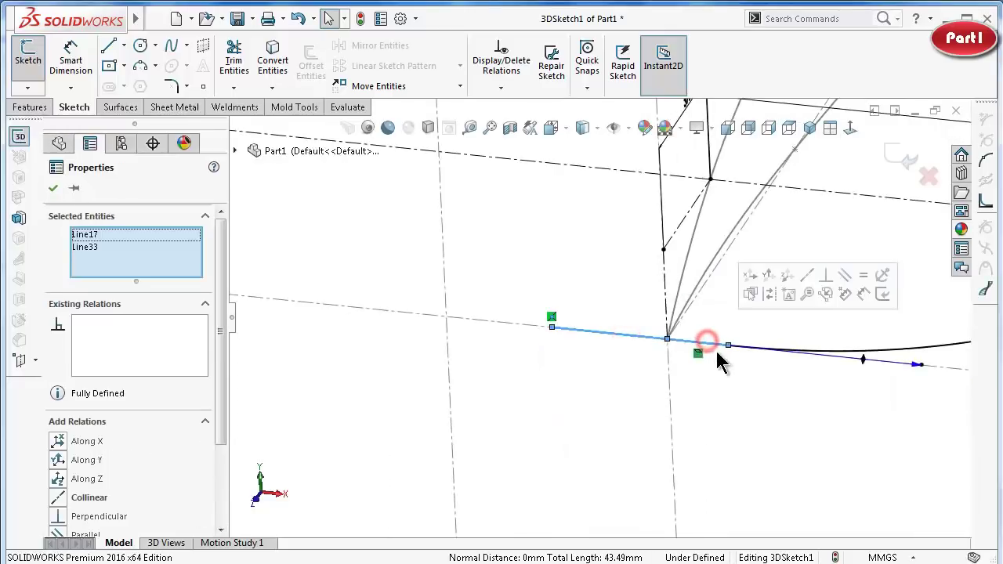
left_click(862, 274)
left_click(519, 439)
mouse_move(521, 439)
middle_mouse_down()
mouse_move(666, 156)
mouse_move(537, 224)
middle_mouse_up()
scroll(517, 280, "down", 3)
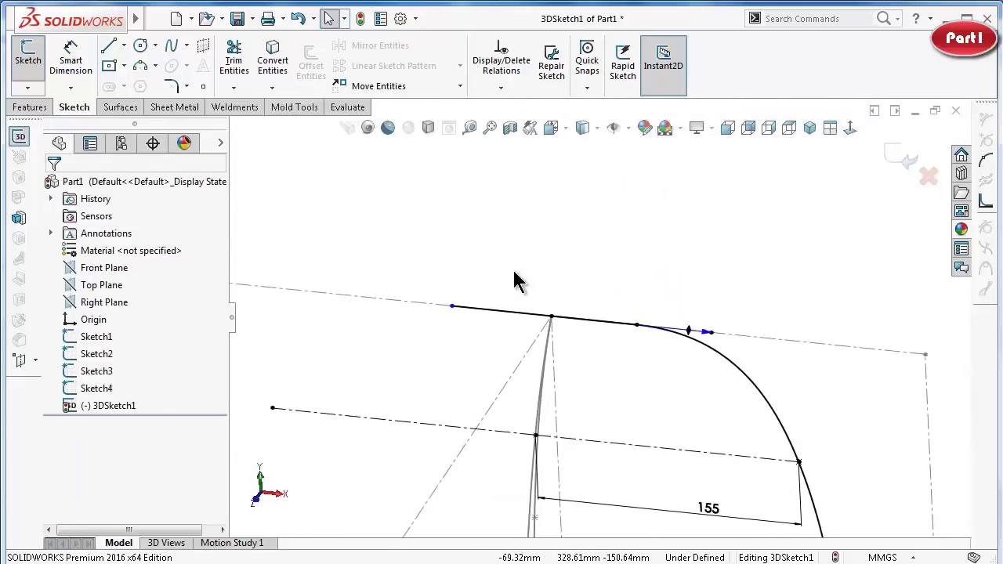
left_click(510, 312)
left_click(614, 324, "ctrl")
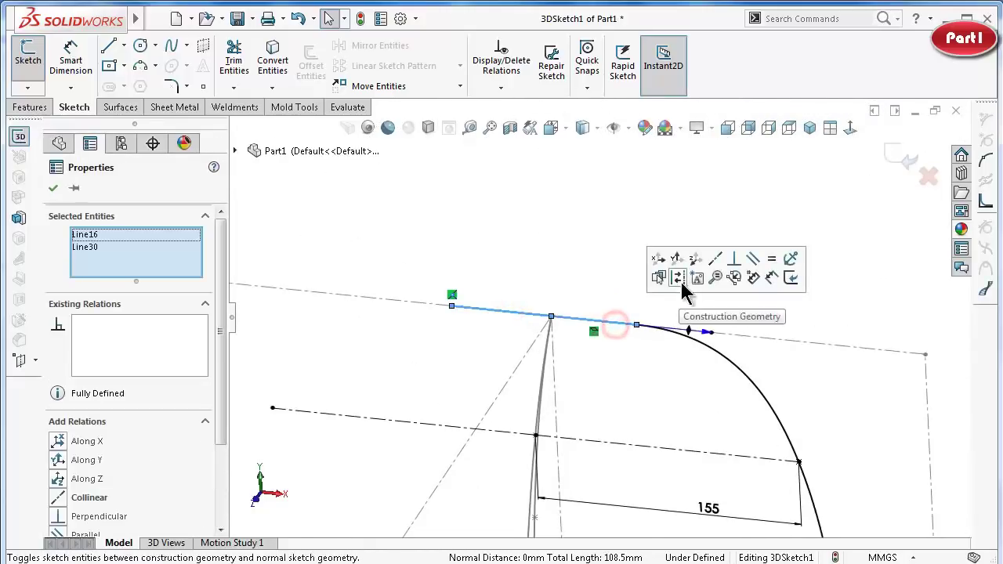
left_click(769, 259)
left_click(543, 209)
scroll(525, 286, "up", 3)
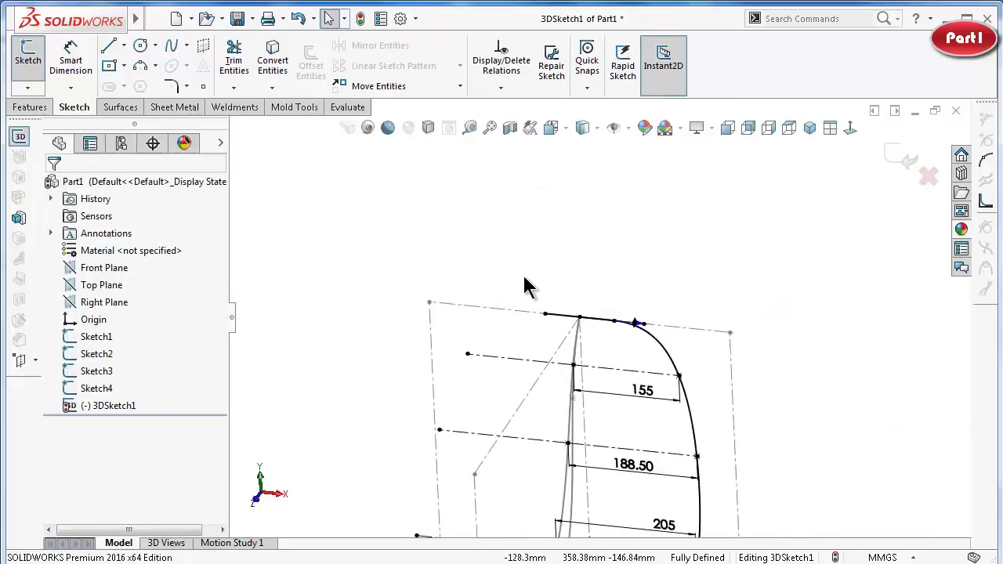
scroll(525, 286, "up", 2)
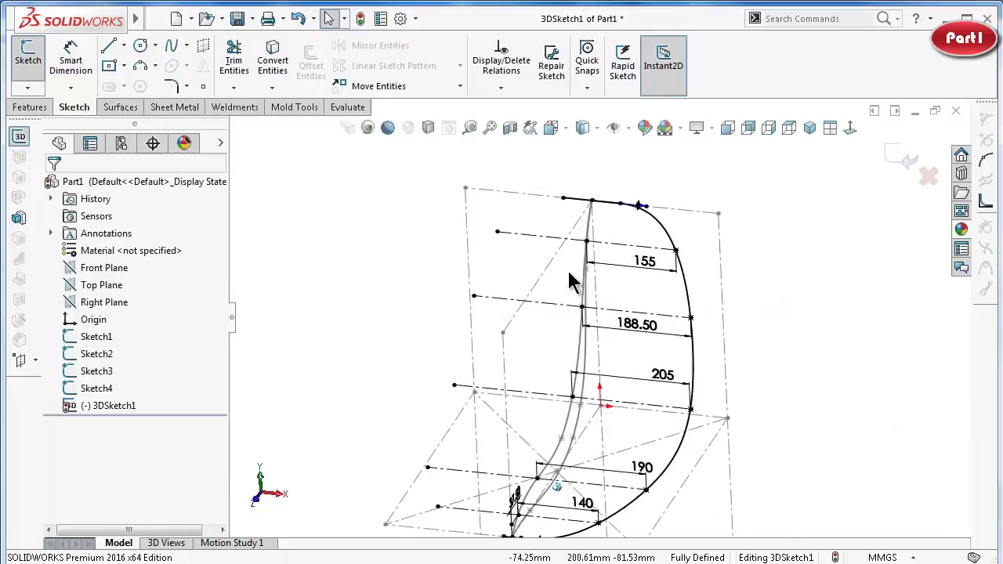
scroll(571, 281, "up", 2)
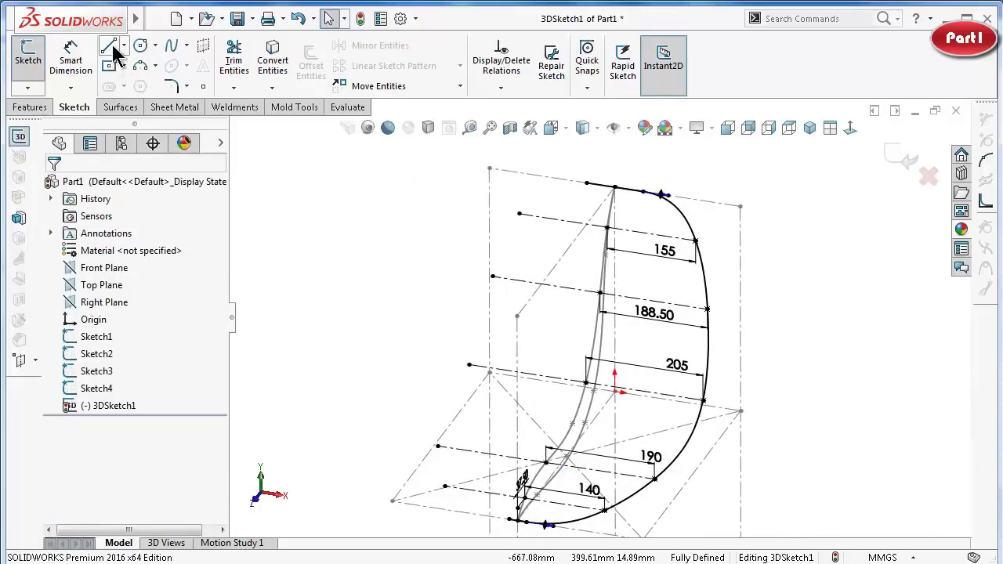
Draw a spline down the left side from the outline's top endpoint to the bottom endpoint.
left_click(173, 47)
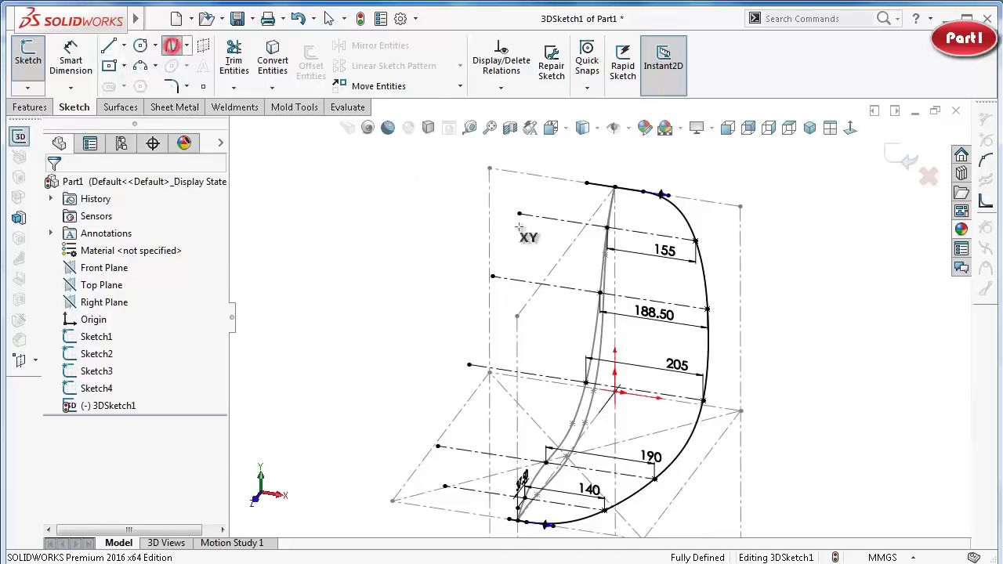
left_click(586, 183)
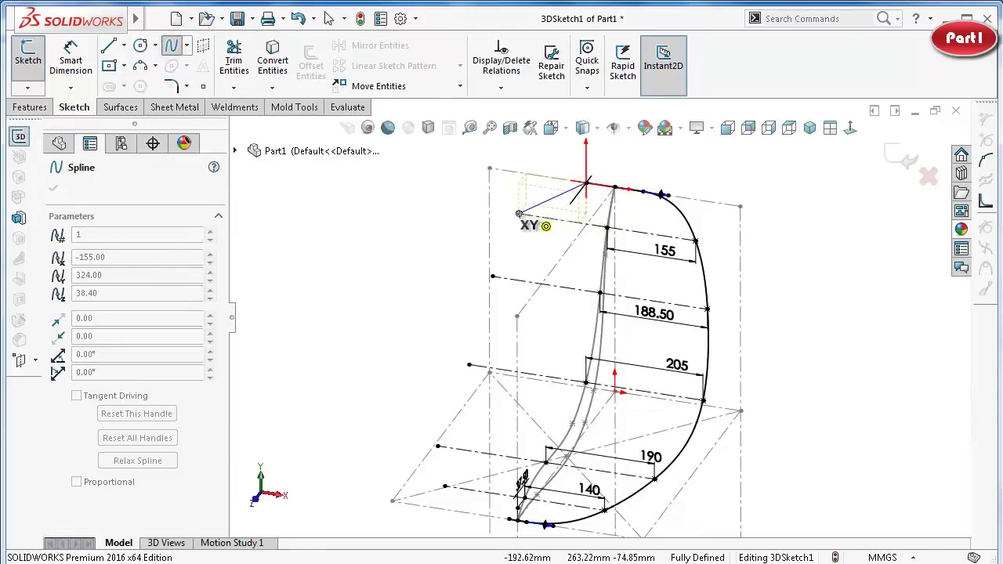
left_click(519, 213)
left_click(491, 277)
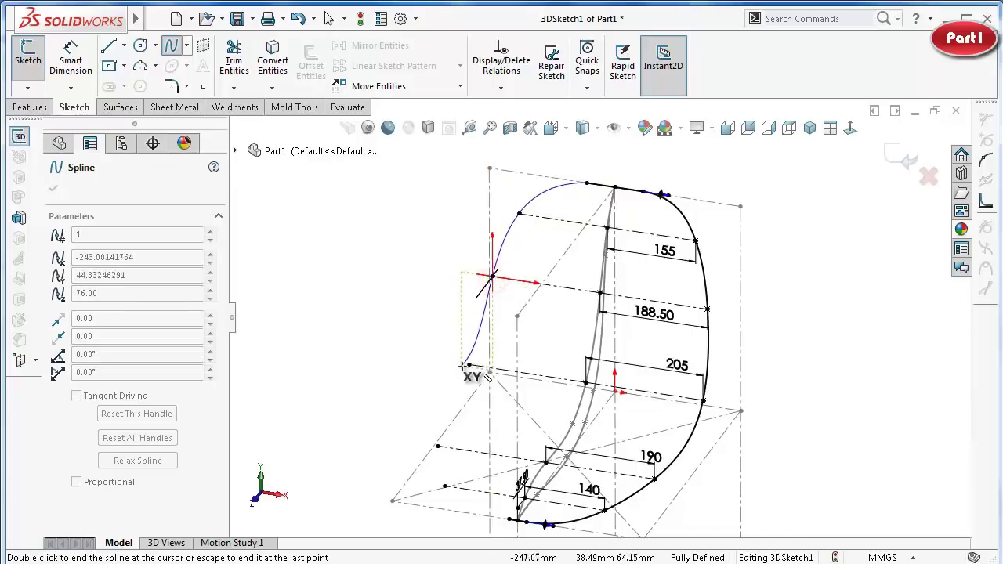
left_click(468, 365)
left_click(437, 445)
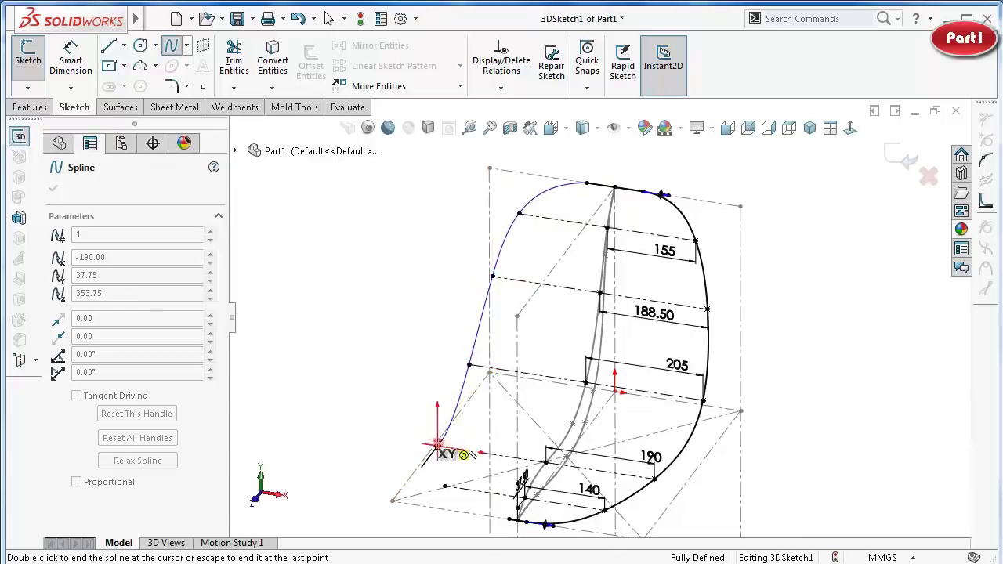
left_click(443, 486)
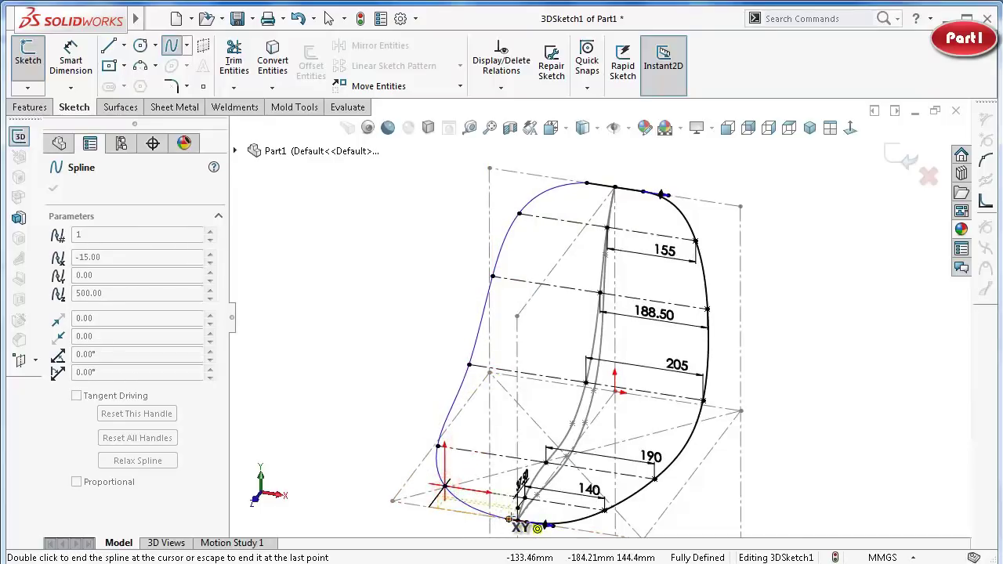
scroll(514, 507, "down", 3)
scroll(549, 502, "down", 2)
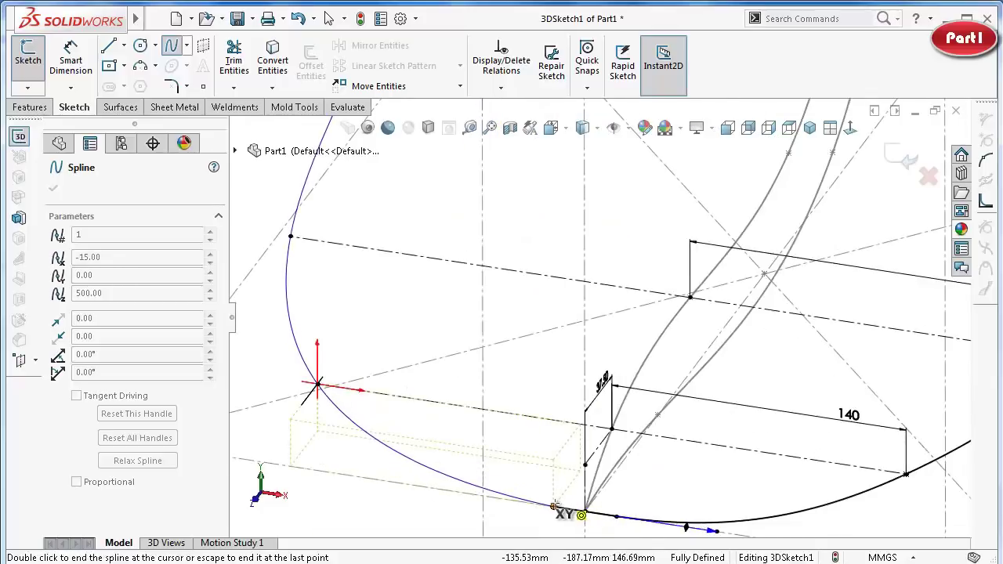
left_click(585, 513)
right_click(584, 513)
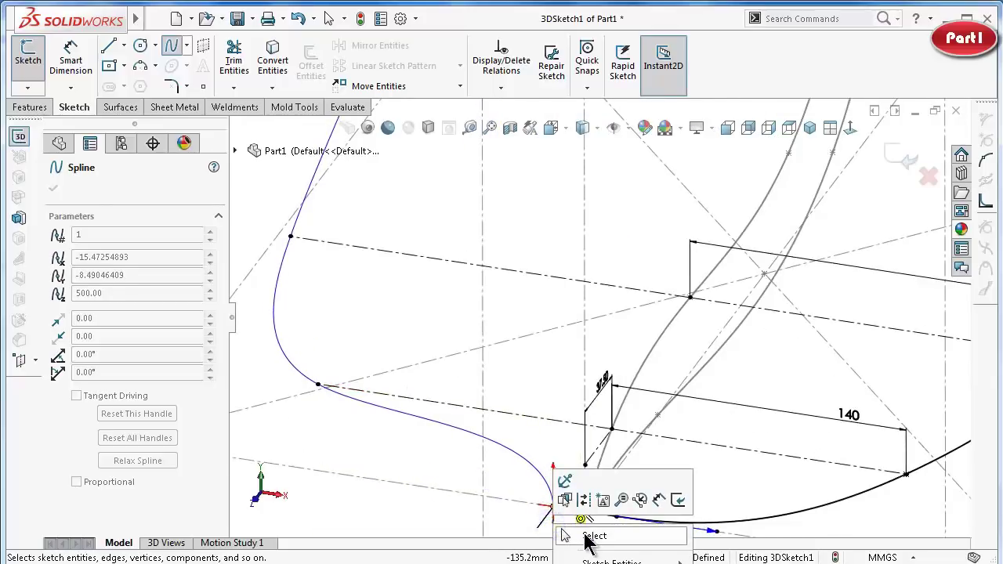
left_click(583, 533)
scroll(513, 415, "up", 2)
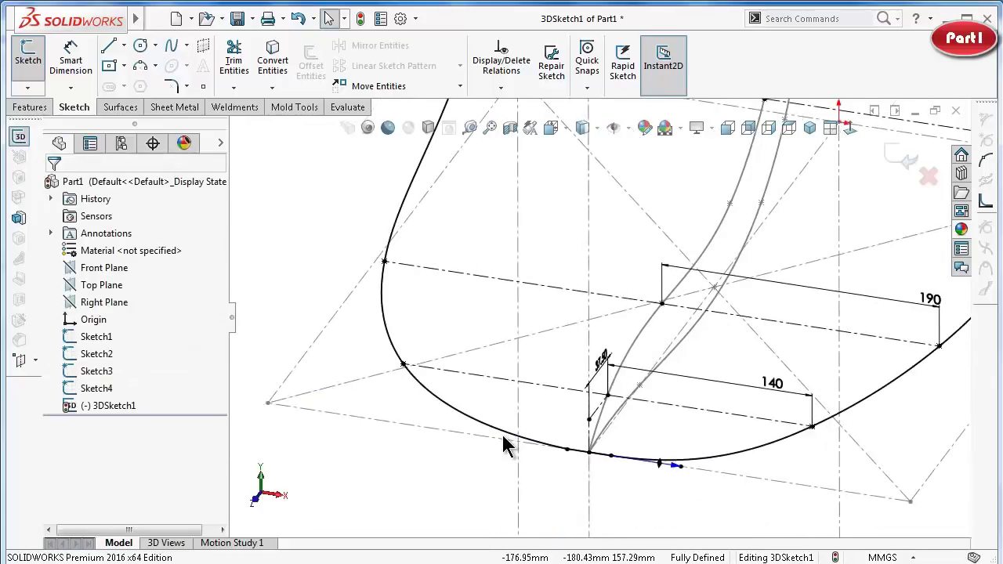
Make the new spline tangent to the bottom end line.
left_click(504, 441)
scroll(548, 463, "down", 3)
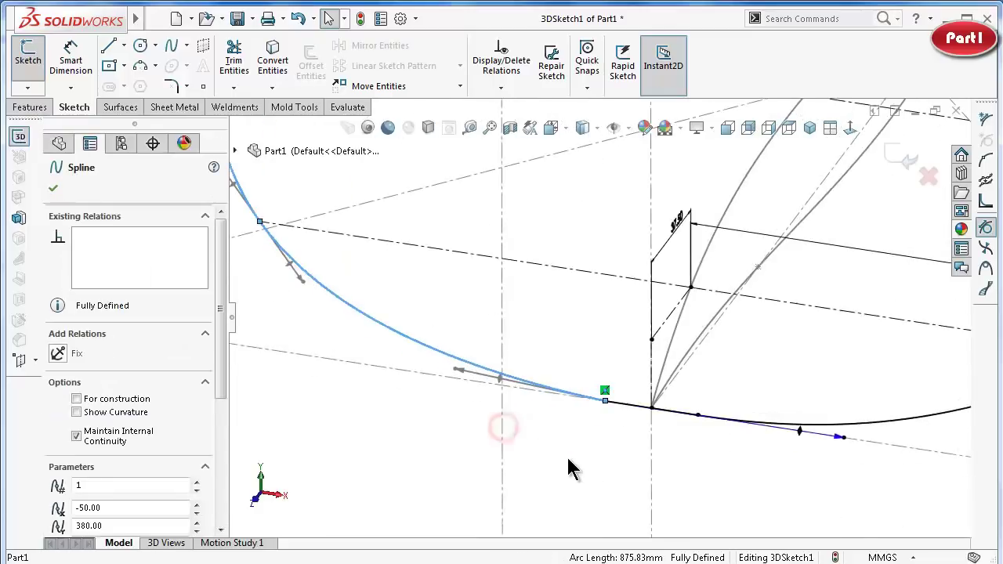
left_click(635, 405, "ctrl")
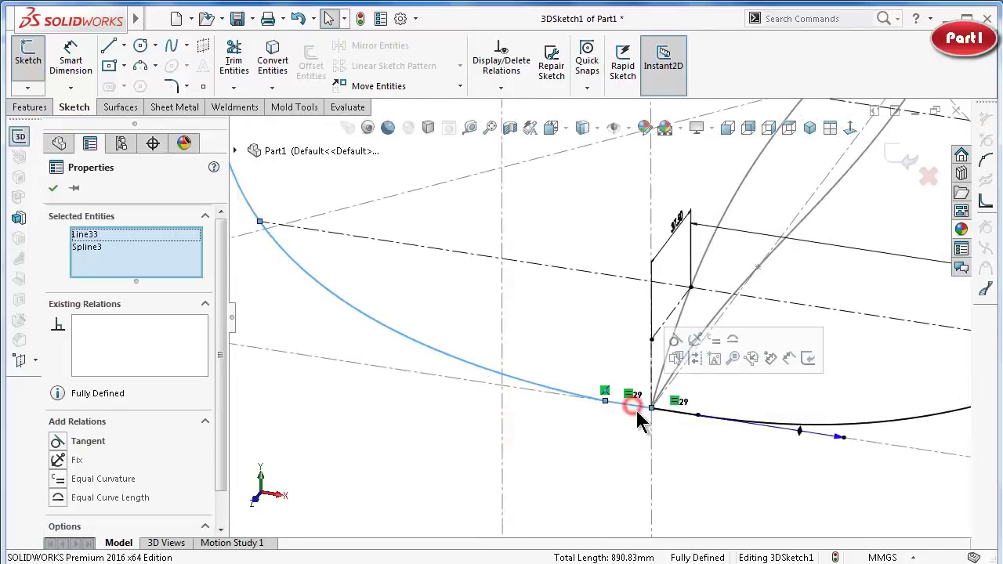
left_click(675, 346)
left_click(363, 458)
Make the spline tangent to the top end line as well.
middle_click_drag(538, 345, 642, 219)
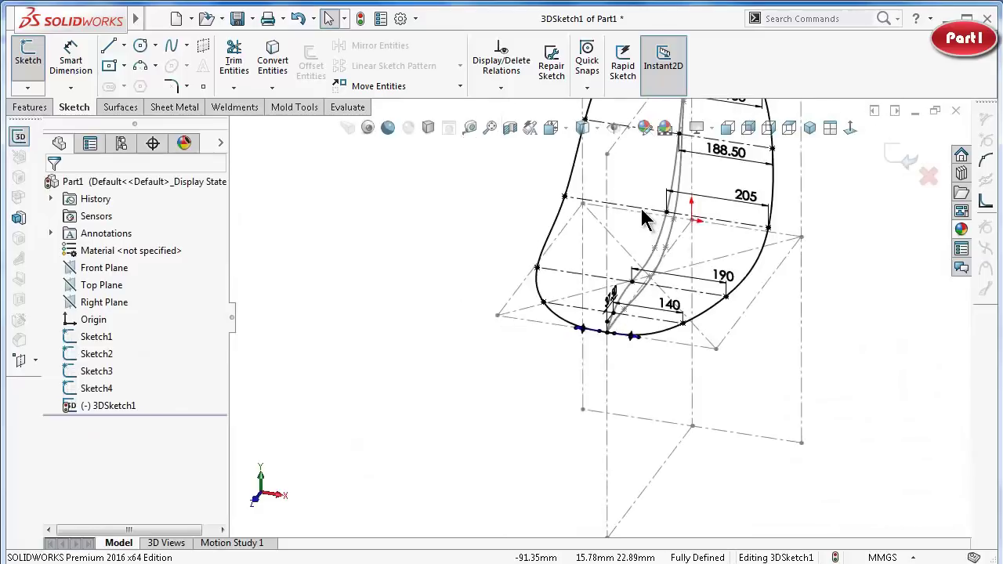
scroll(630, 215, "up", 2)
scroll(603, 290, "down", 4)
scroll(591, 289, "down", 4)
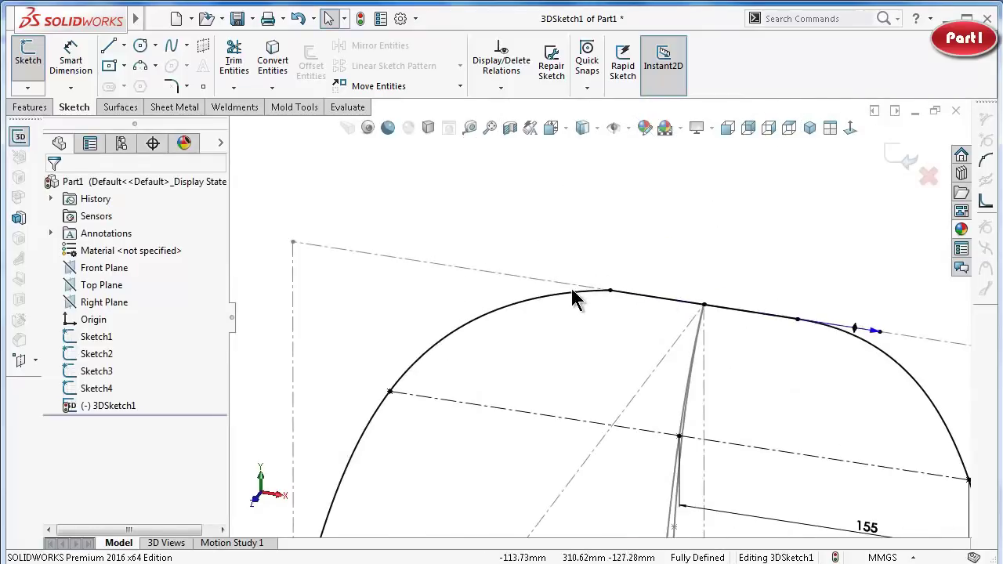
left_click(570, 296)
left_click(649, 297, "ctrl")
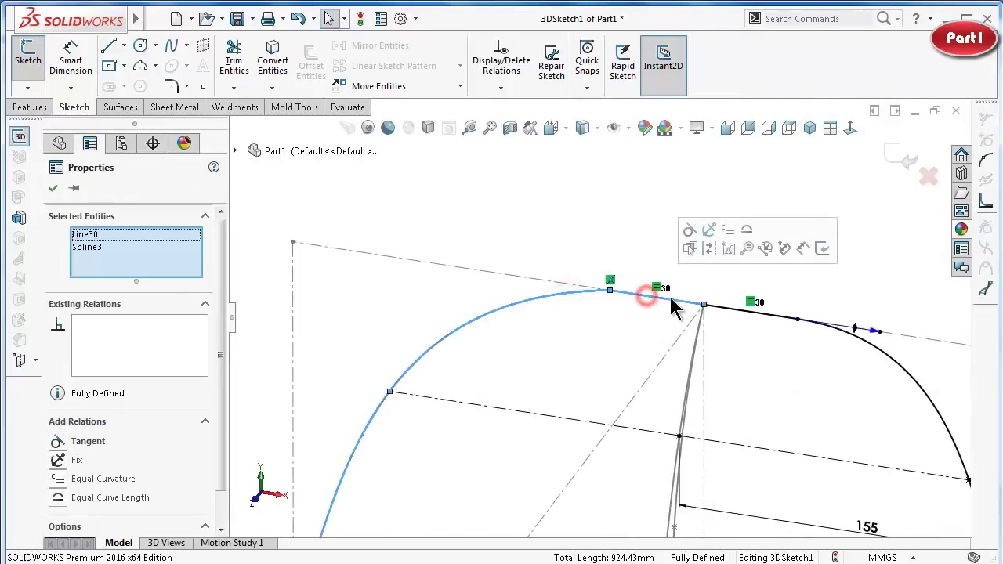
left_click(690, 230)
left_click(604, 209)
scroll(599, 198, "up", 3)
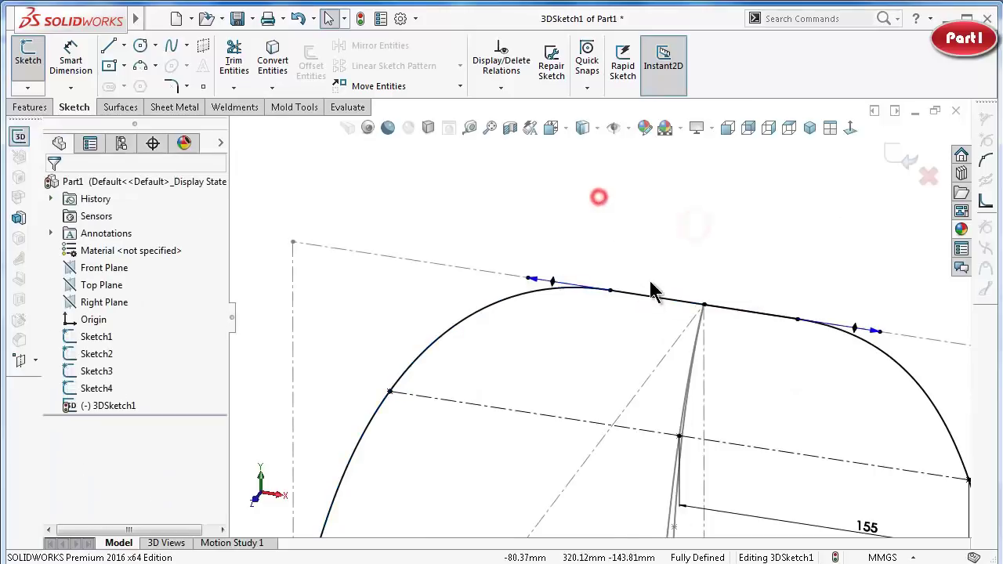
scroll(624, 398, "up", 3)
middle_click_drag(625, 398, 699, 330)
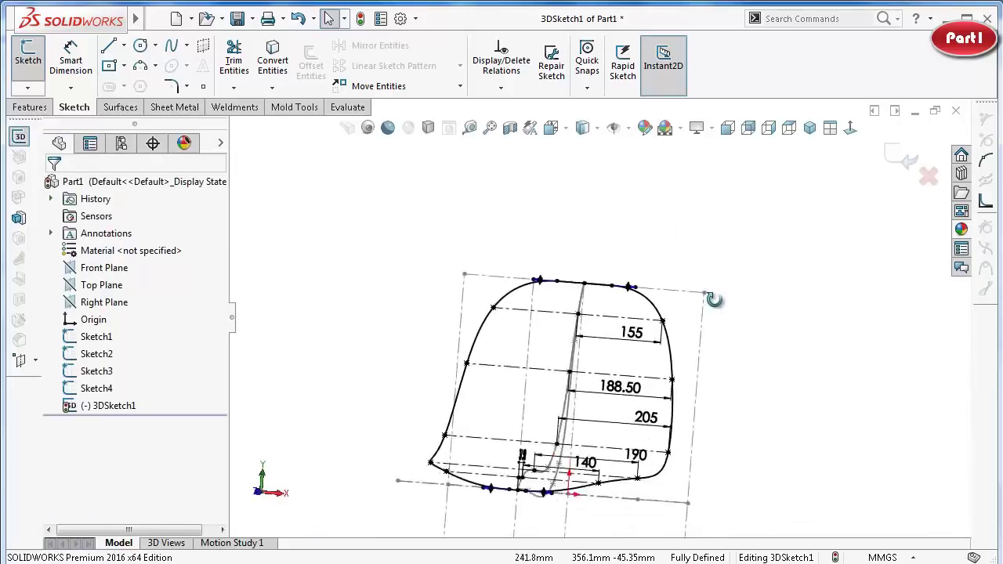
Exit the 3D sketch and start a Filled Surface with 3DSketch1 as its patch boundary.
left_click(897, 157)
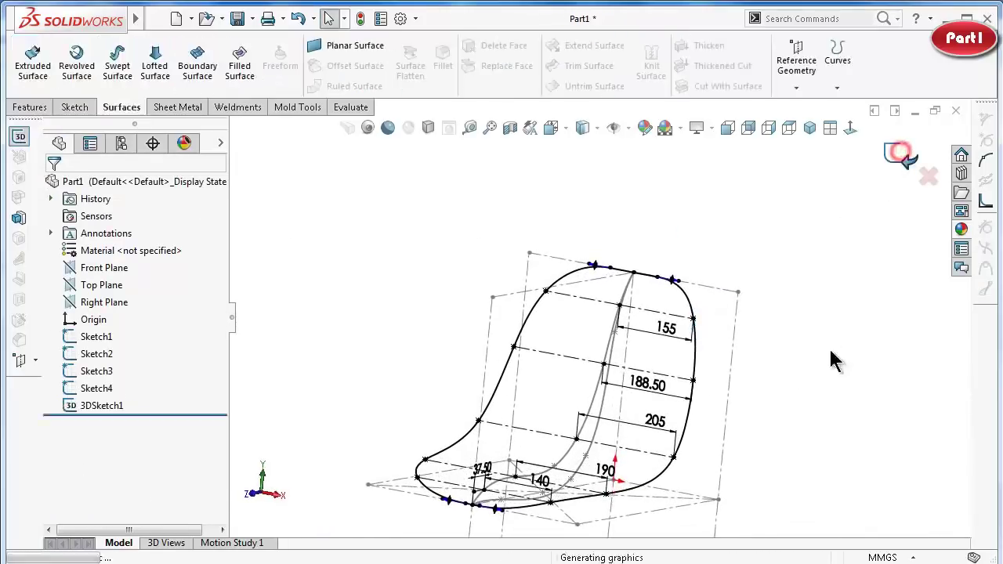
left_click(824, 358)
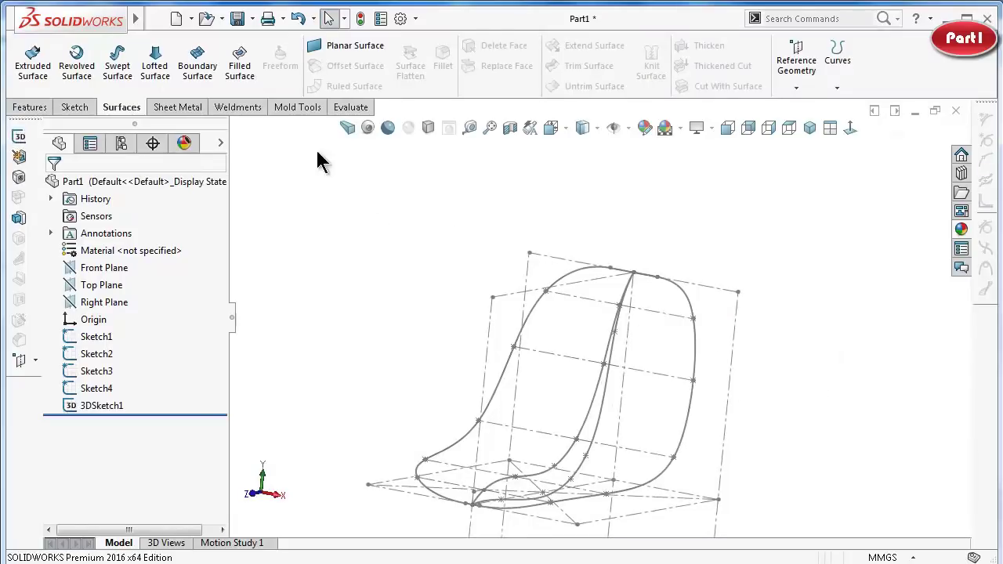
left_click(239, 61)
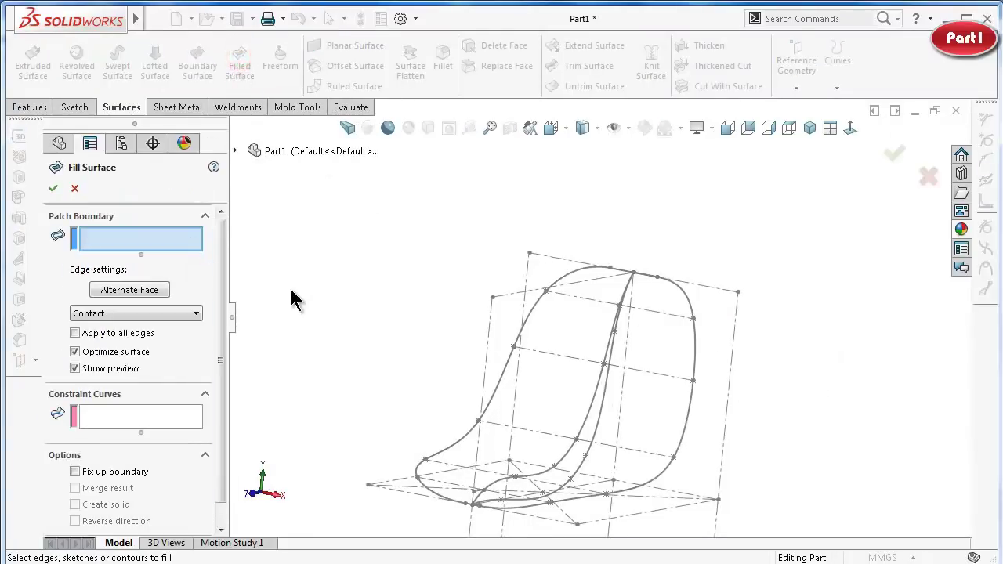
left_click(694, 350)
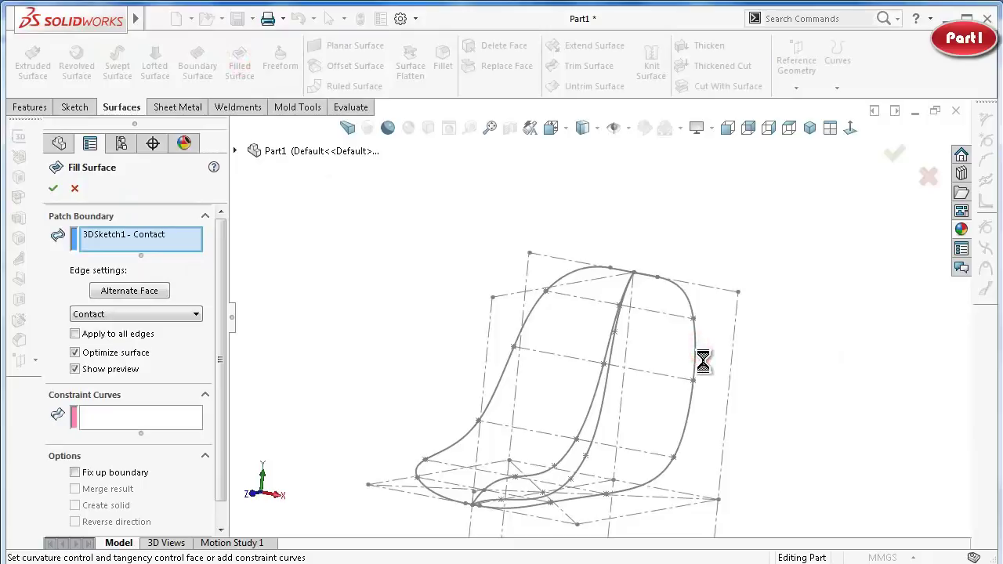
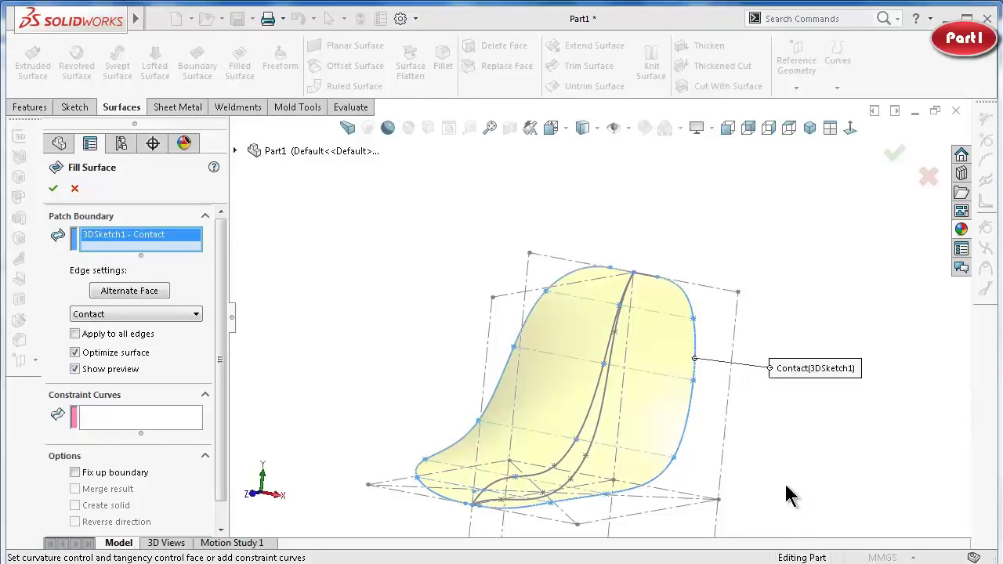
Try Sketch1 as a constraint curve on the fill, then clear the curve selection.
mouse_move(788, 493)
middle_mouse_down()
mouse_move(713, 420)
mouse_move(713, 431)
middle_mouse_up()
left_click(107, 422)
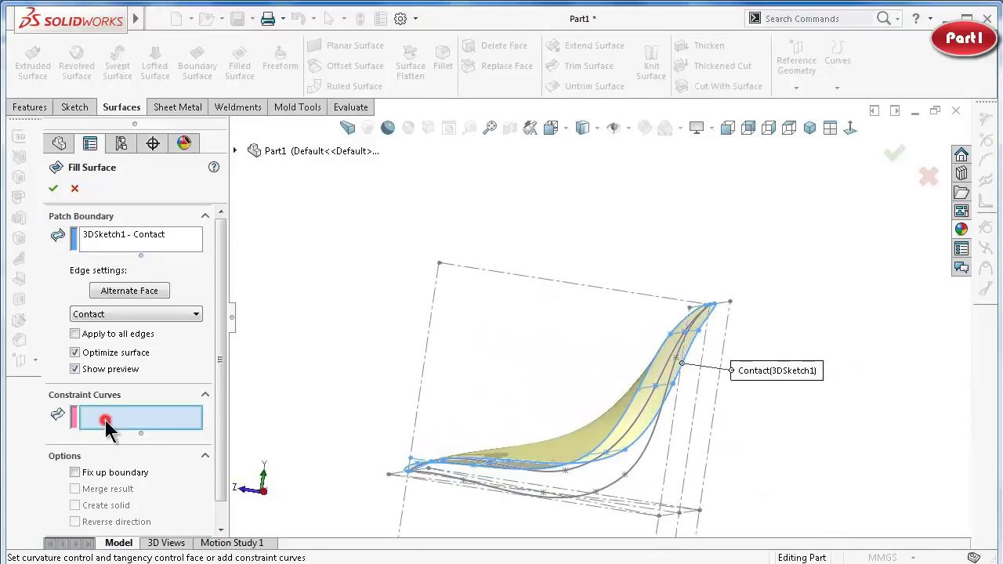
left_click(647, 456)
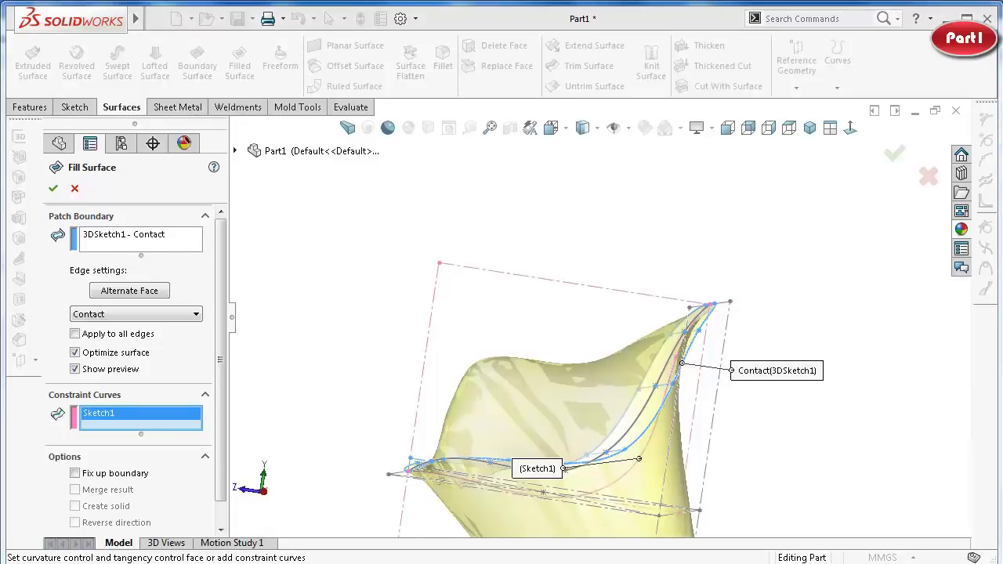
mouse_move(729, 371)
middle_mouse_down()
mouse_move(678, 390)
mouse_move(659, 304)
middle_mouse_up()
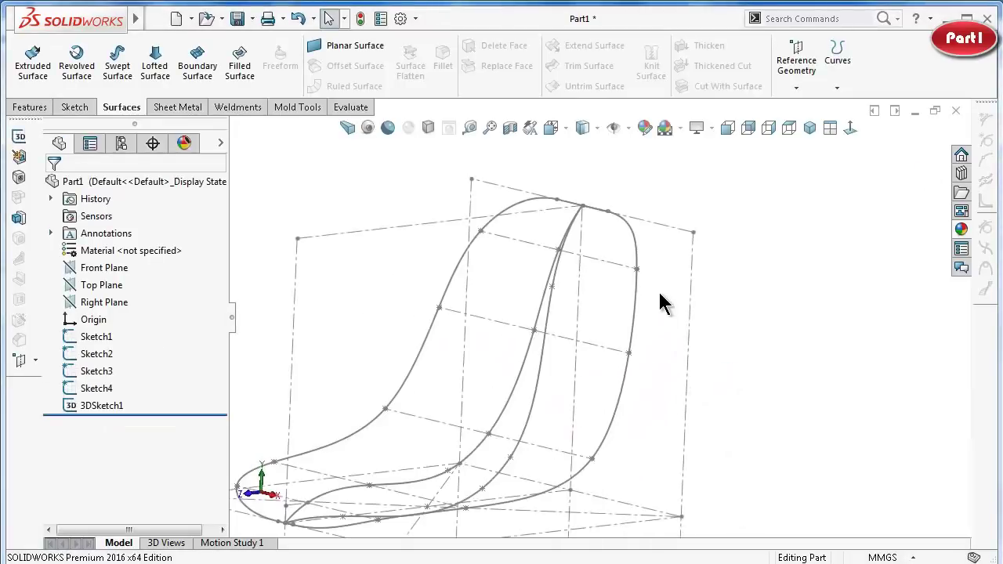
left_click(636, 243)
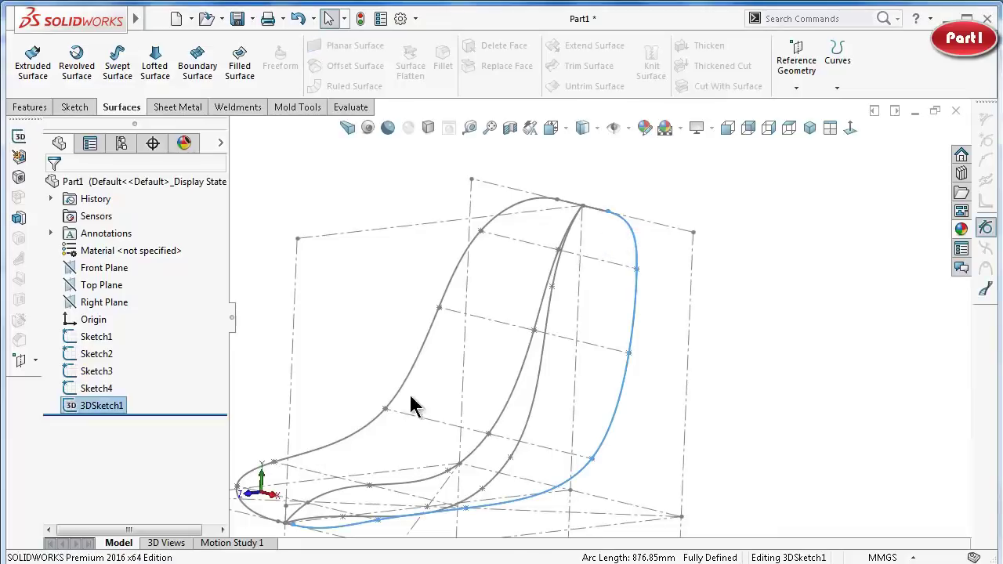
left_click(367, 286)
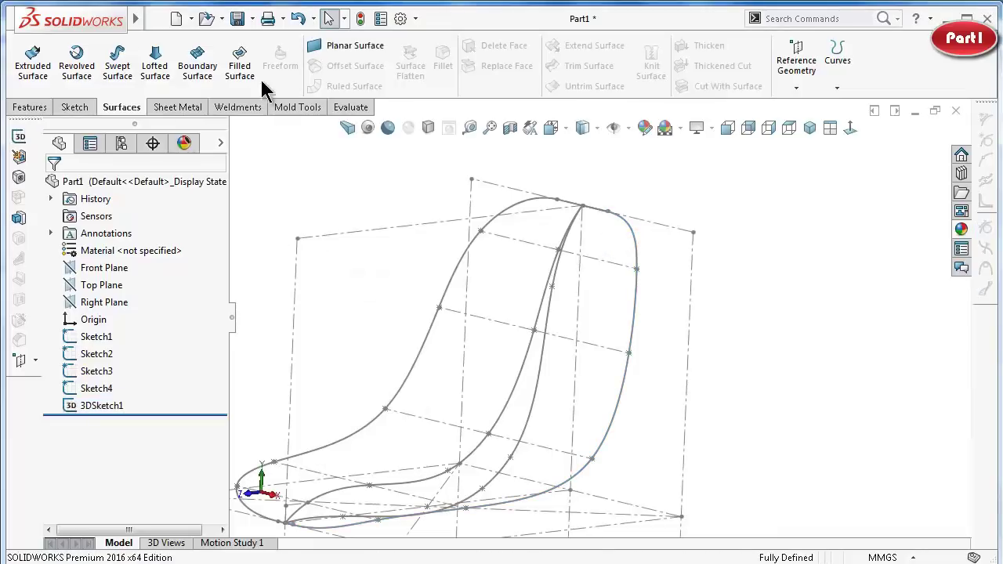
Restart the filled surface with the 3DSketch1 seat outline as its patch boundary.
left_click(241, 69)
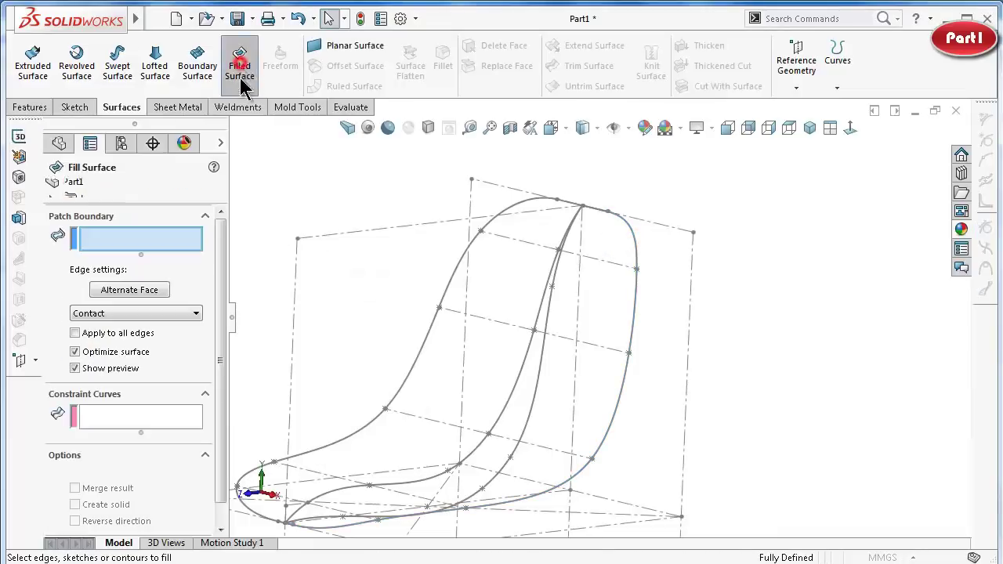
left_click(636, 242)
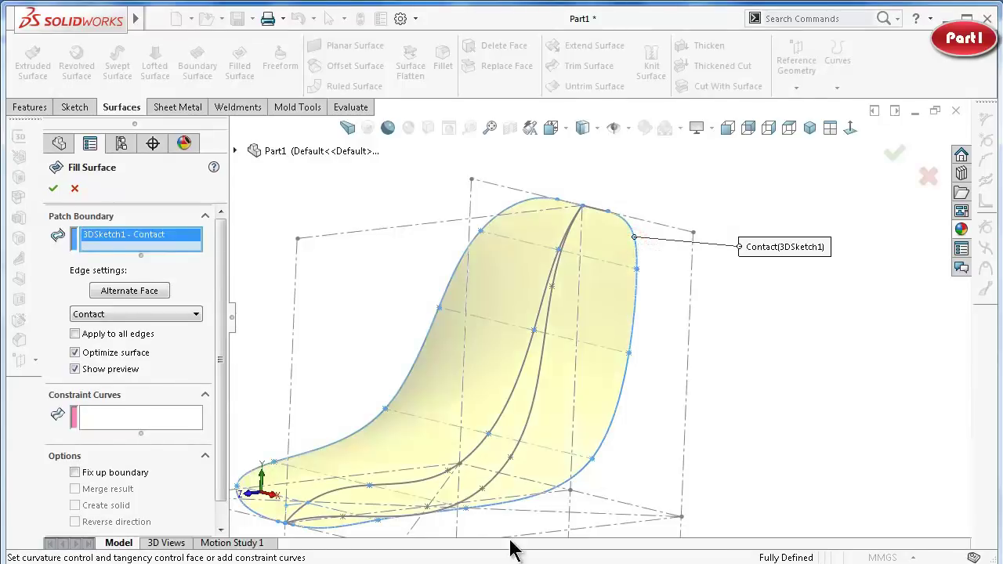
scroll(510, 287, "down", 2)
scroll(640, 200, "down", 3)
scroll(649, 217, "down", 2)
scroll(654, 239, "down", 2)
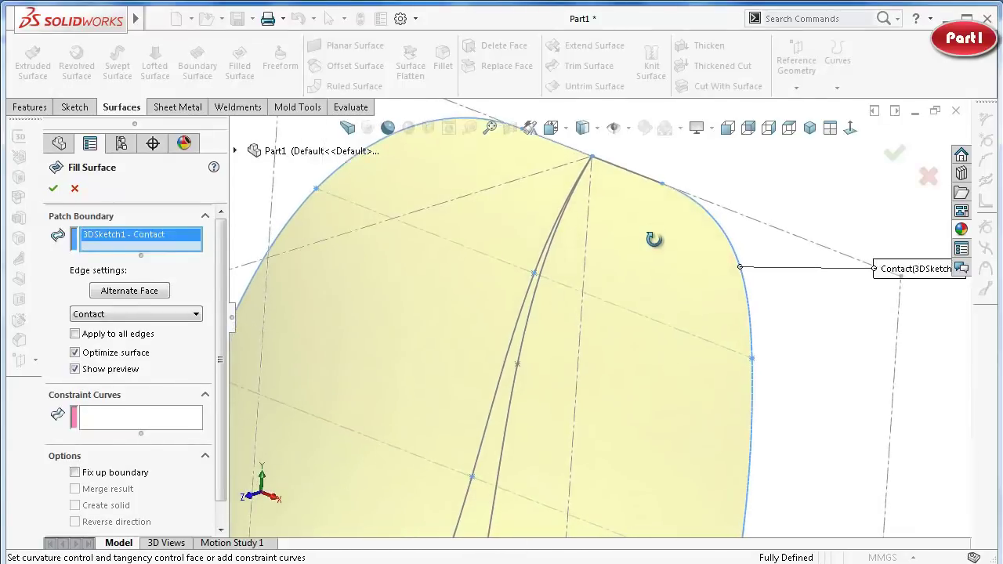
scroll(641, 195, "down", 1)
scroll(630, 217, "down", 2)
scroll(553, 303, "down", 1)
scroll(553, 308, "down", 1)
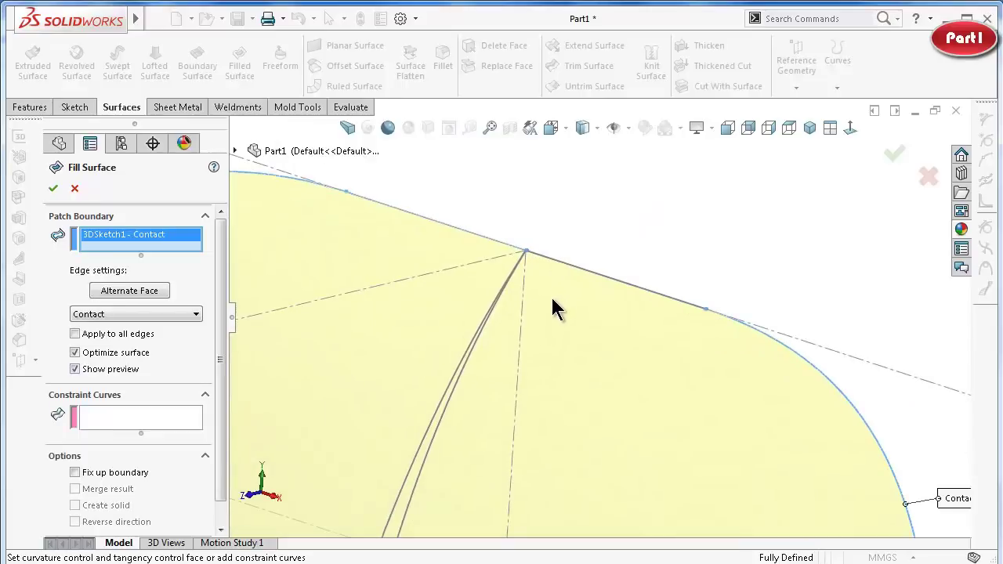
scroll(548, 313, "up", 2)
scroll(544, 324, "up", 2)
scroll(549, 396, "up", 2)
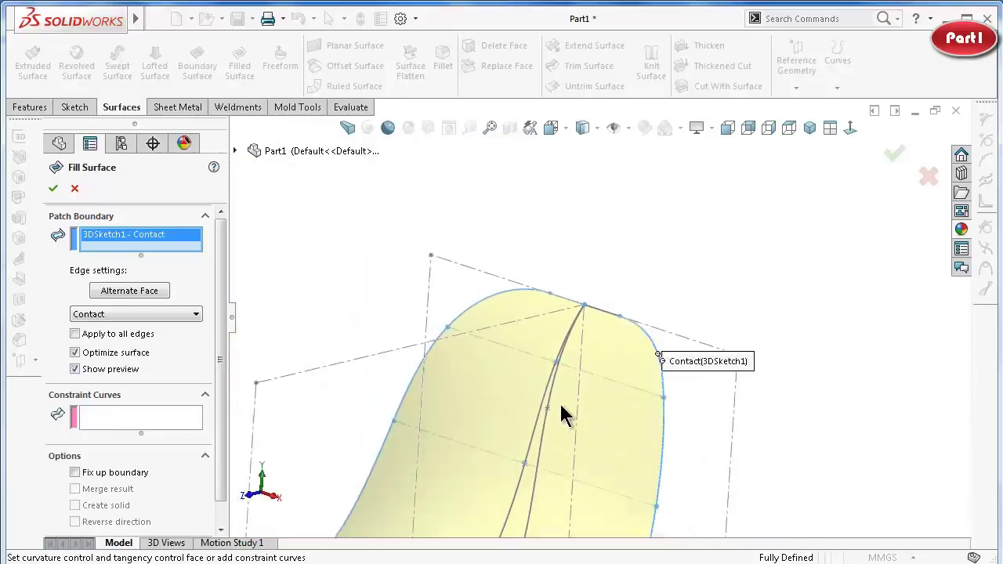
scroll(561, 406, "up", 2)
middle_click_drag(480, 409, 467, 349)
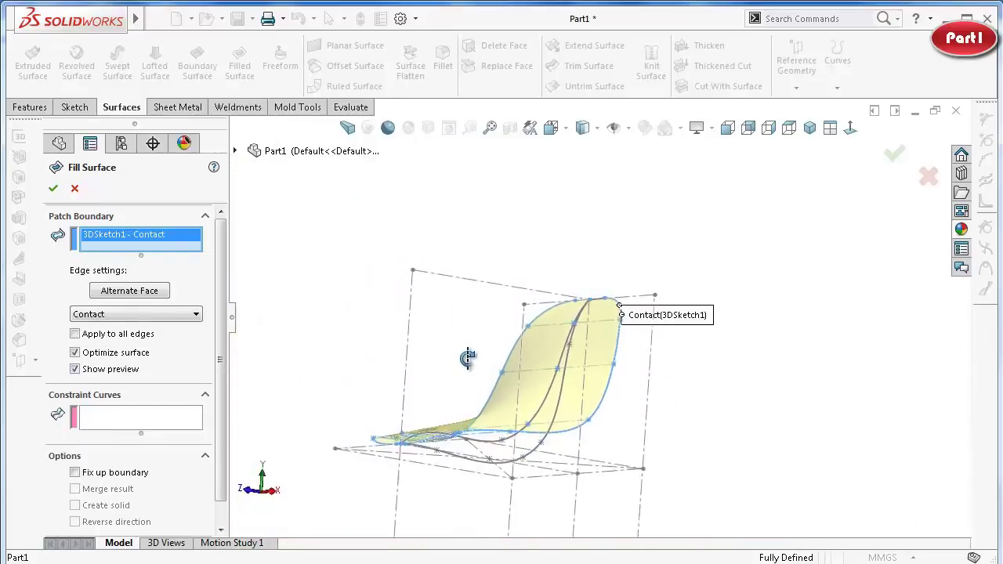
Add Sketch1 as a constraint curve again, remove it, and cancel the fill surface.
left_click(118, 416)
left_click(535, 431)
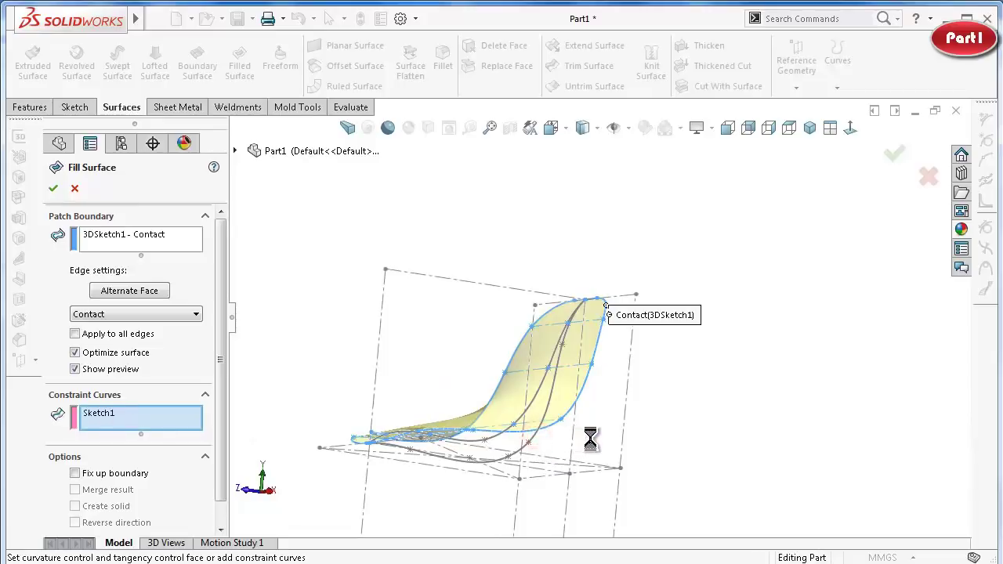
right_click(161, 423)
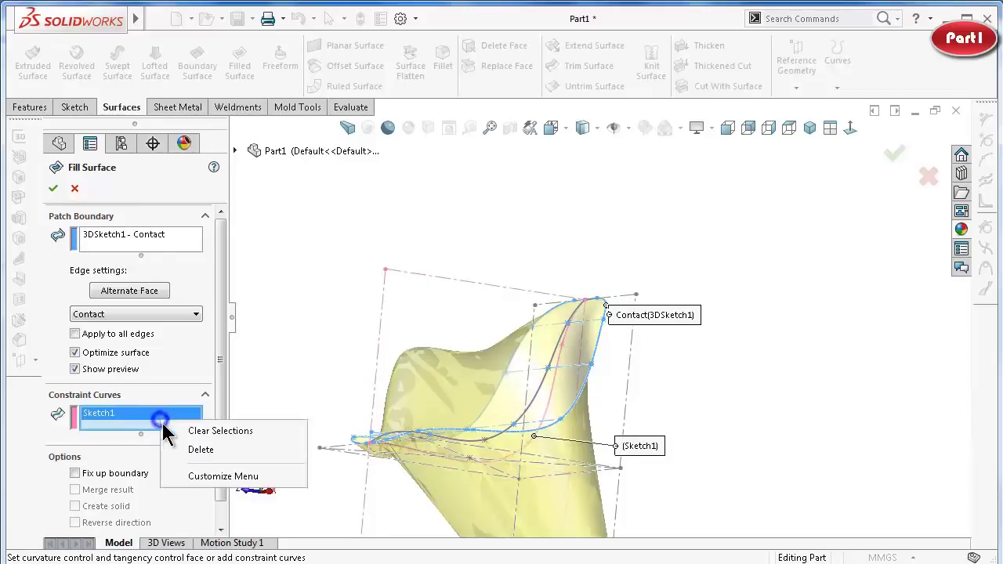
left_click(172, 431)
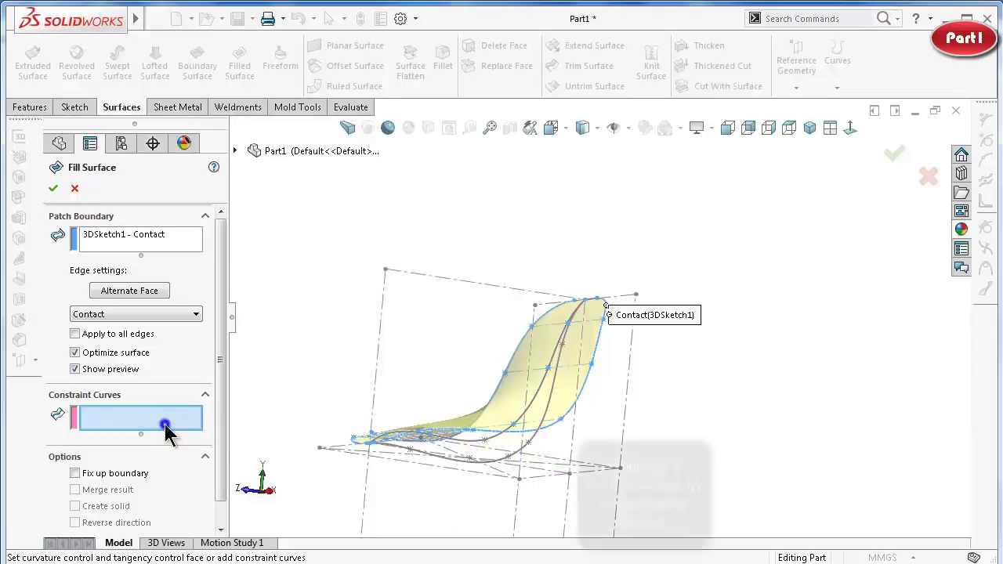
right_click(105, 423)
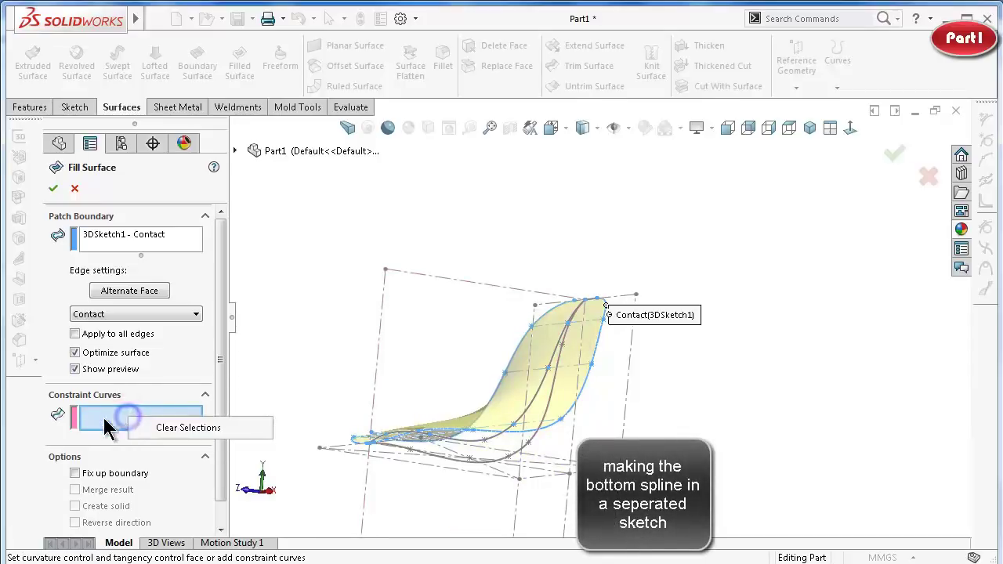
left_click(86, 415)
left_click(76, 188)
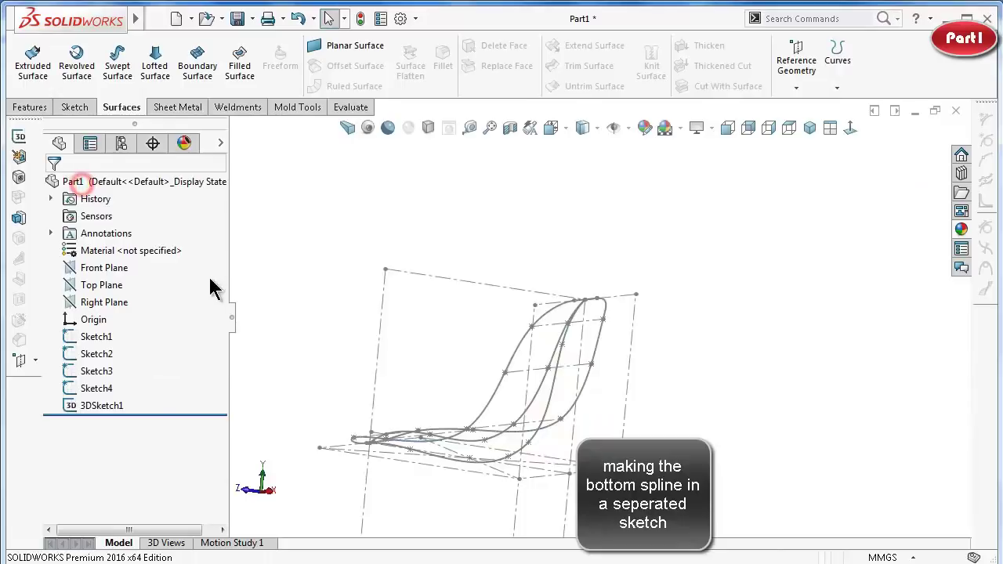
Create Sketch5 on Right Plane by converting the Sketch1 centre profile curve.
left_click(105, 304)
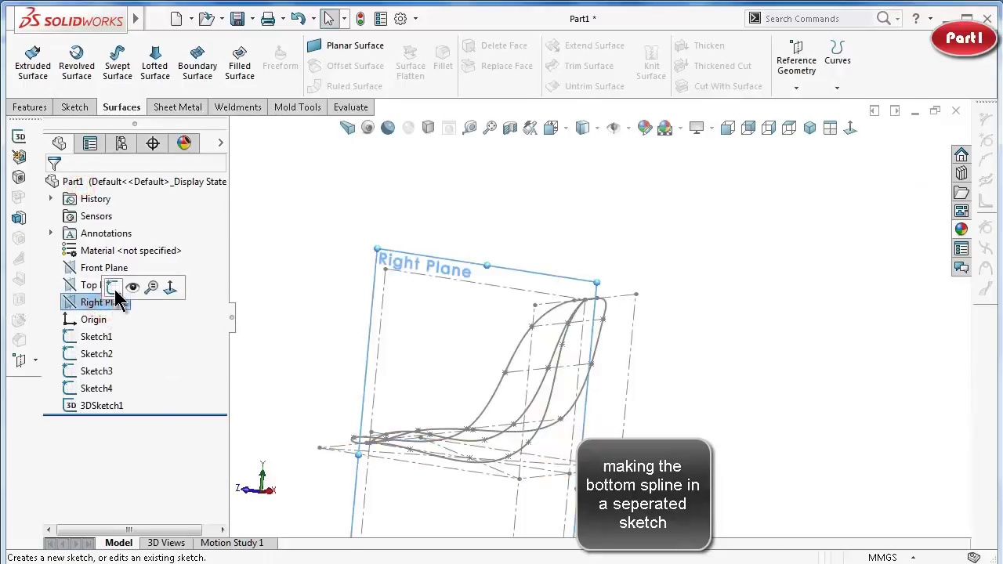
left_click(106, 286)
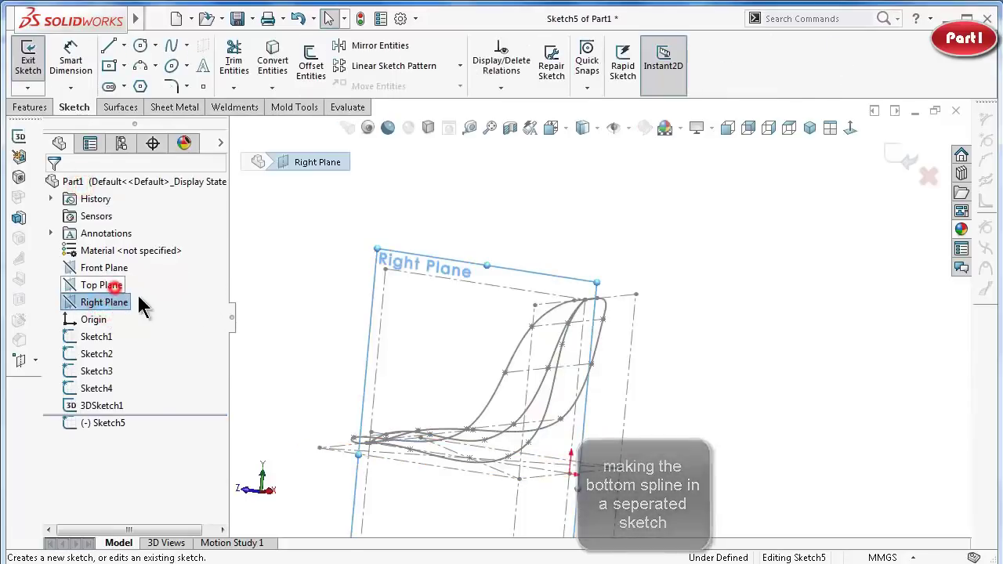
left_click(552, 391)
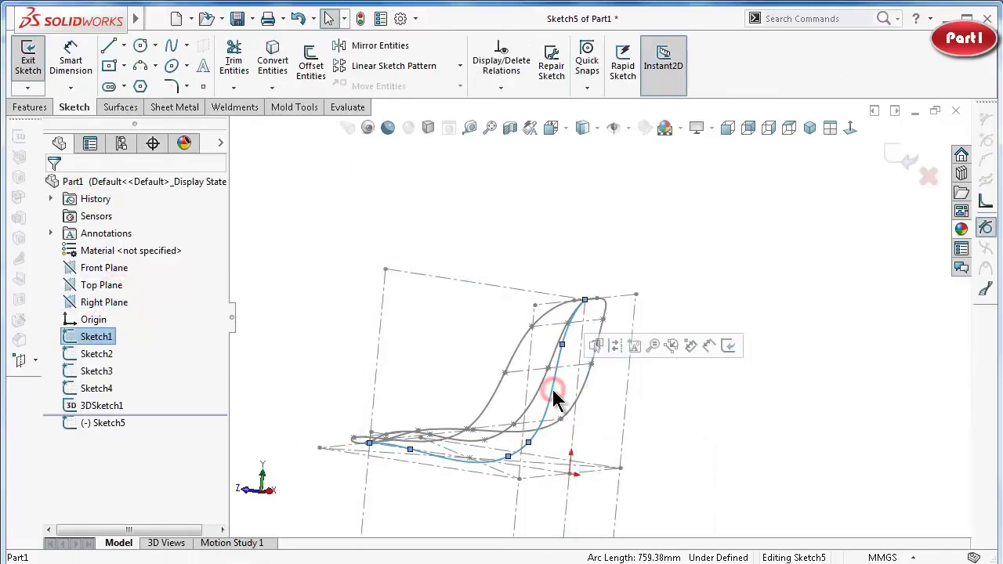
left_click(274, 61)
left_click(907, 157)
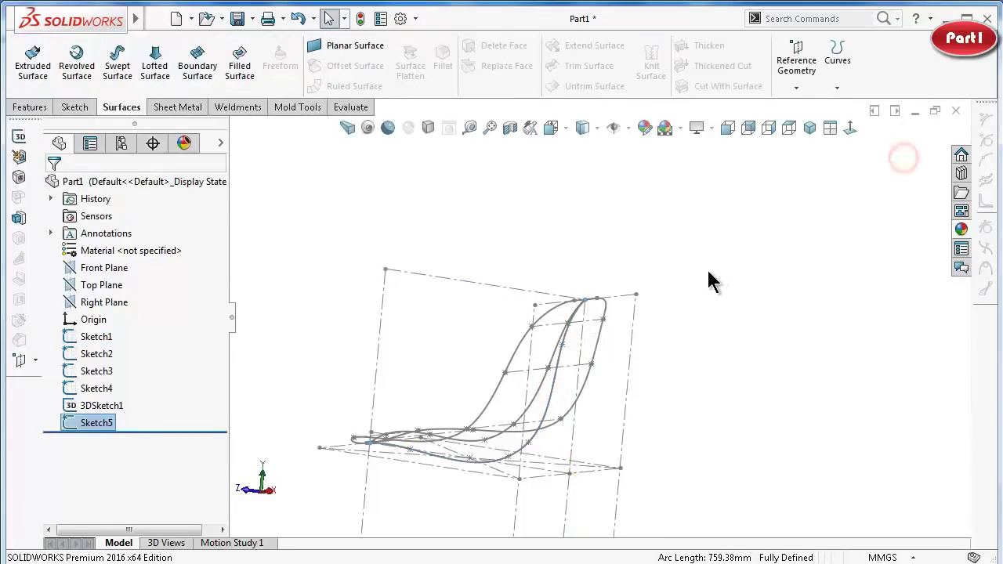
Fill the 3DSketch1 seat outline with Sketch5 as constraint curve, creating Surface-Fill1.
mouse_move(706, 267)
middle_mouse_down()
mouse_move(709, 326)
mouse_move(690, 345)
middle_mouse_up()
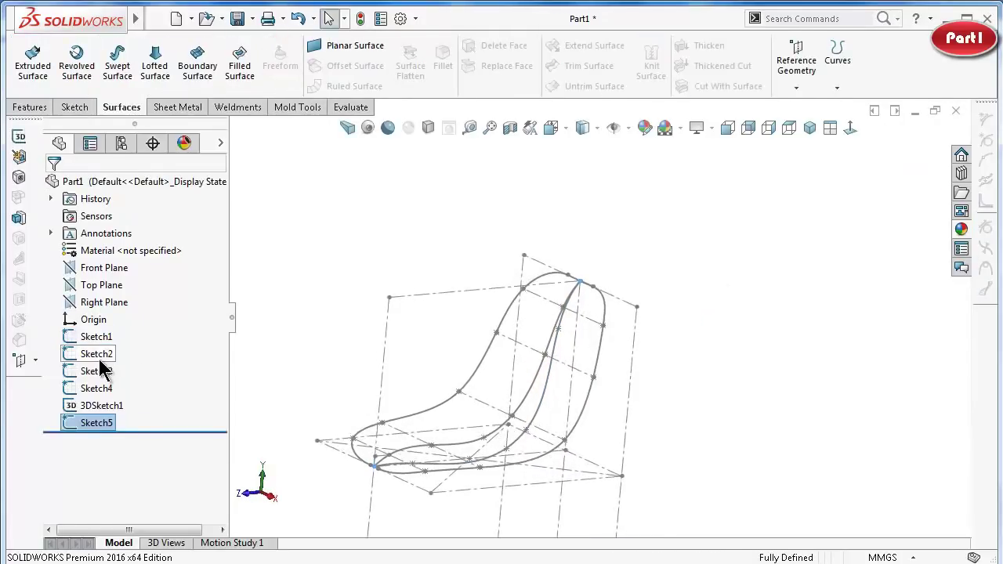
left_click(242, 66)
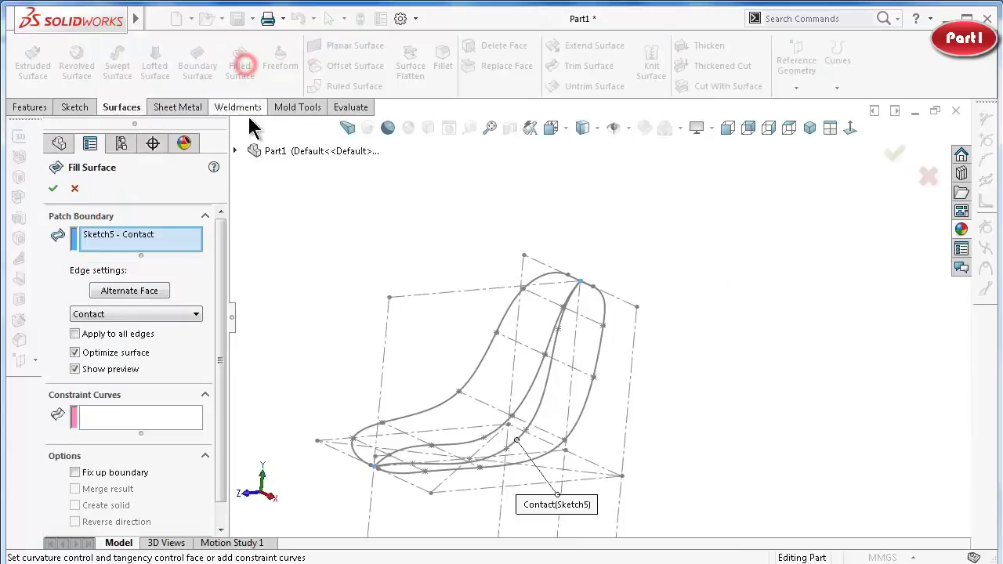
right_click(183, 237)
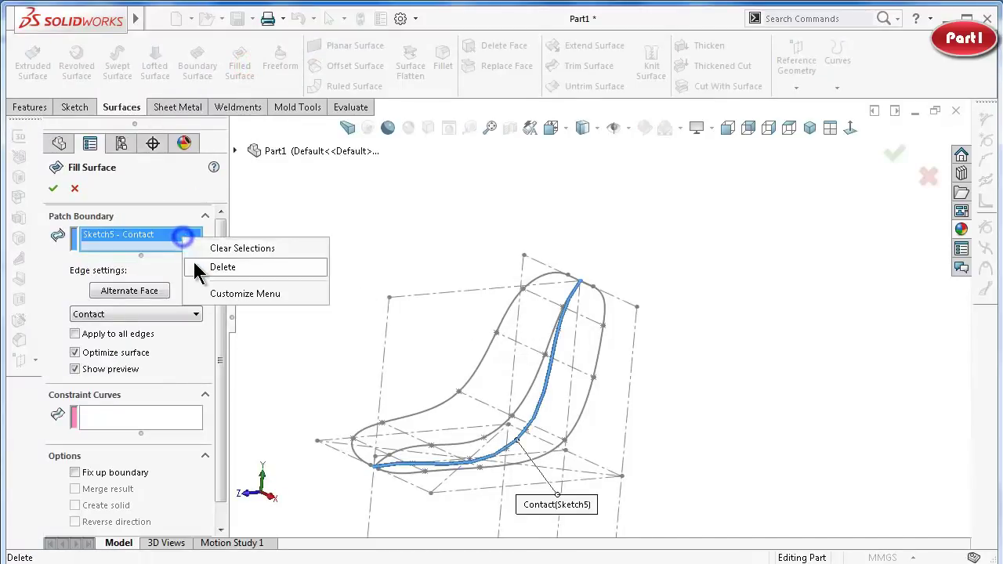
left_click(199, 248)
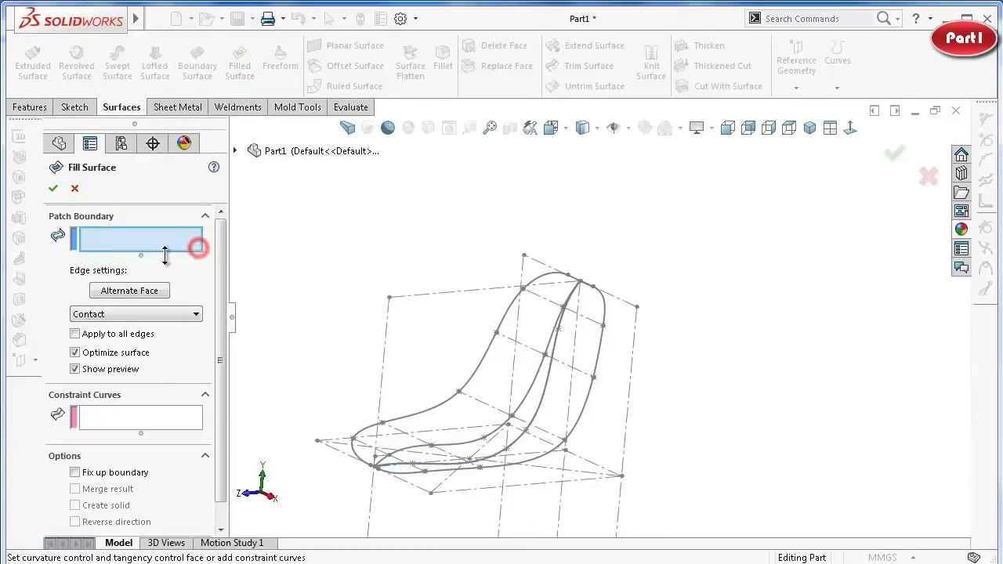
left_click(598, 347)
left_click(177, 421)
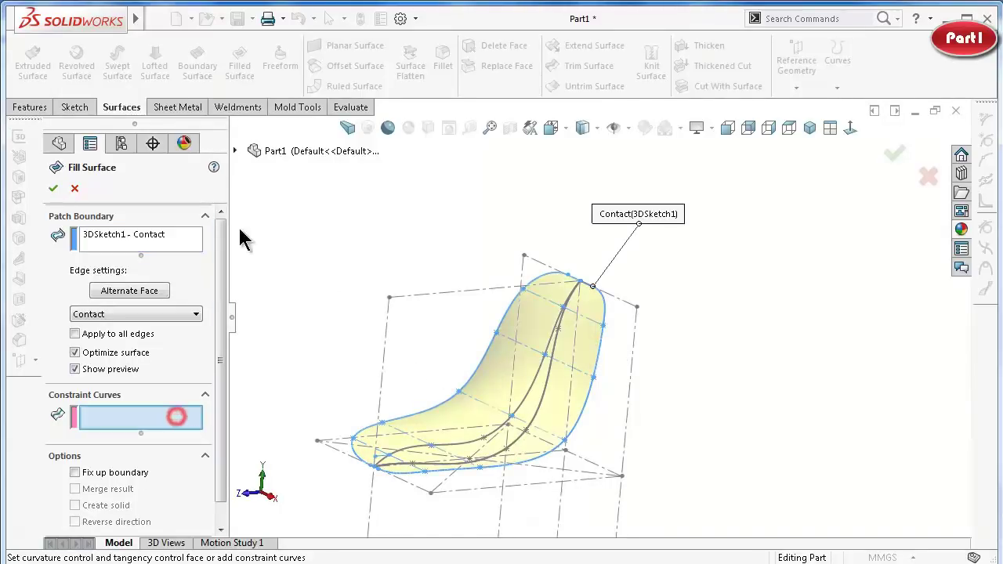
left_click(237, 151)
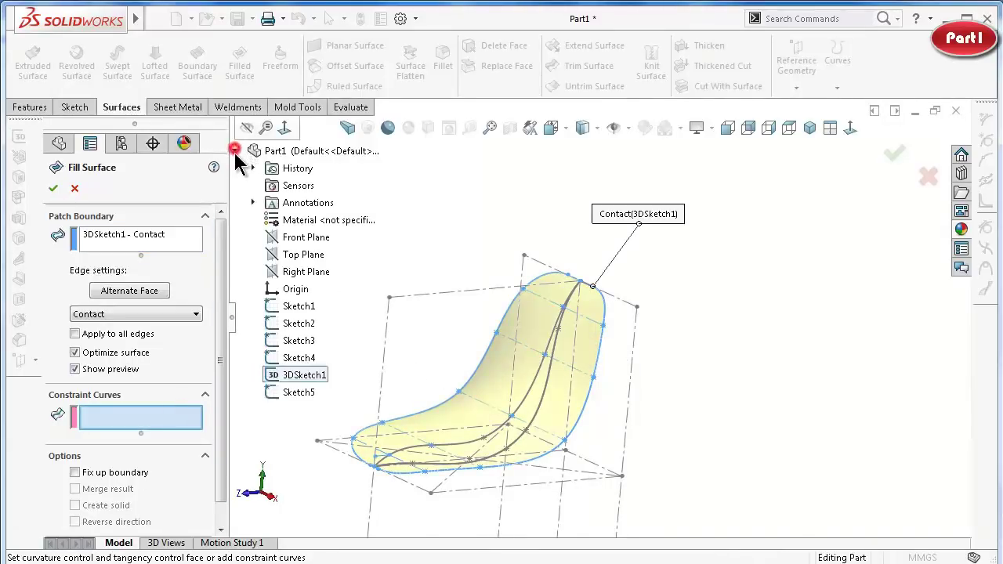
left_click(301, 394)
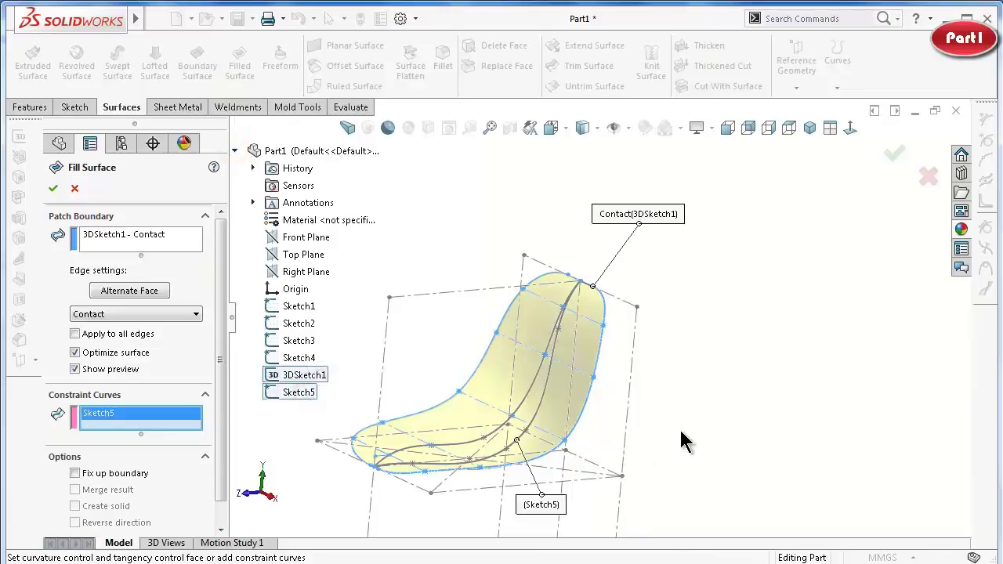
mouse_move(681, 441)
middle_mouse_down()
mouse_move(659, 404)
mouse_move(695, 468)
middle_mouse_up()
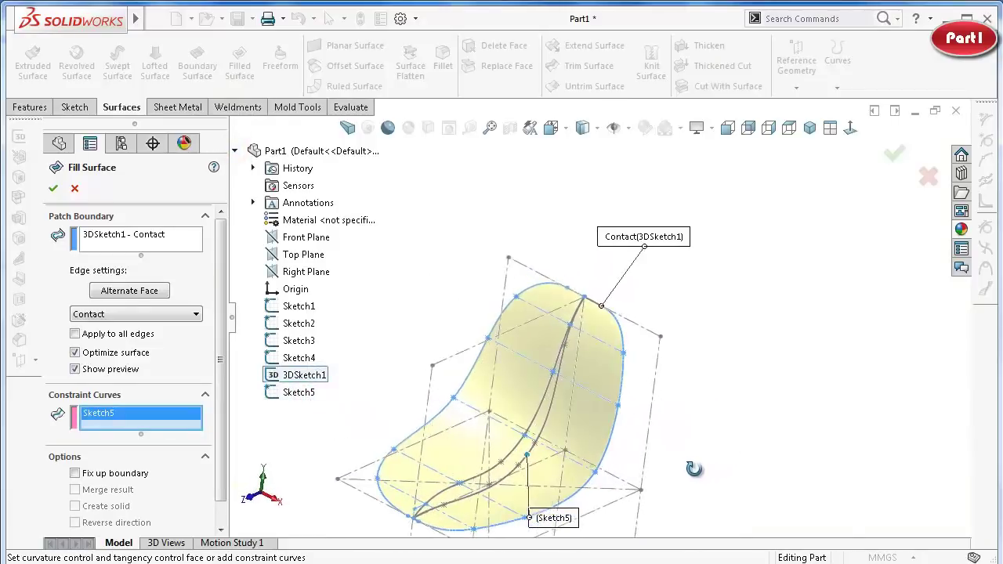
left_click(892, 153)
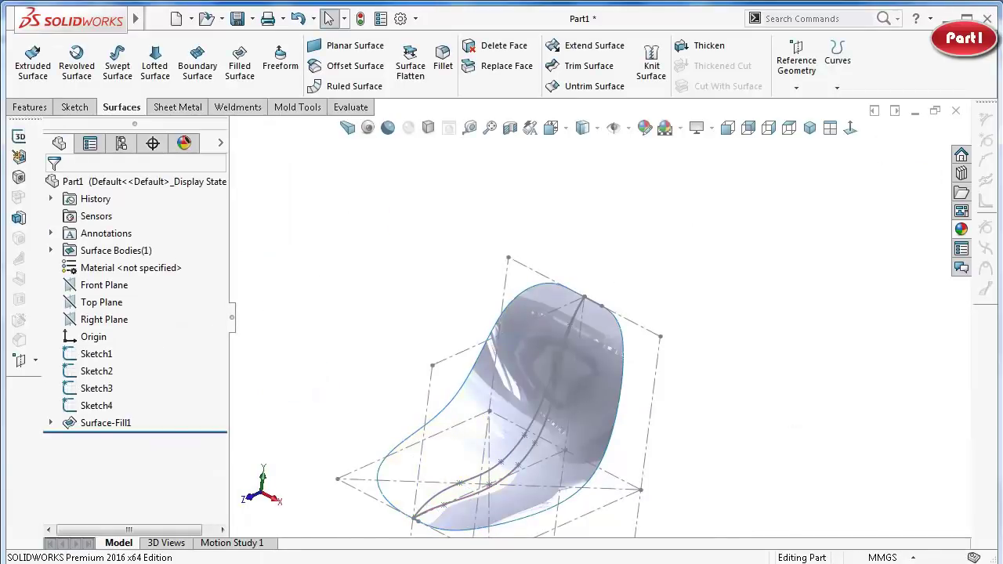
Inspect the finished seat surface, selecting then deselecting Sketch1 and the fill surface.
mouse_move(694, 468)
middle_mouse_down()
mouse_move(703, 451)
mouse_move(650, 425)
mouse_move(649, 409)
mouse_move(601, 403)
mouse_move(603, 384)
mouse_move(636, 363)
mouse_move(619, 368)
middle_mouse_up()
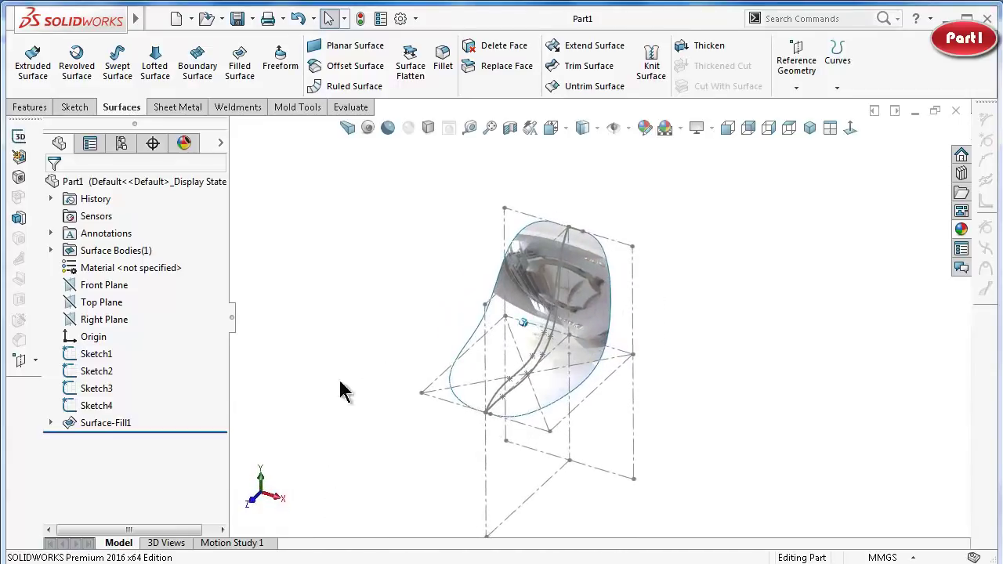
left_click(94, 354)
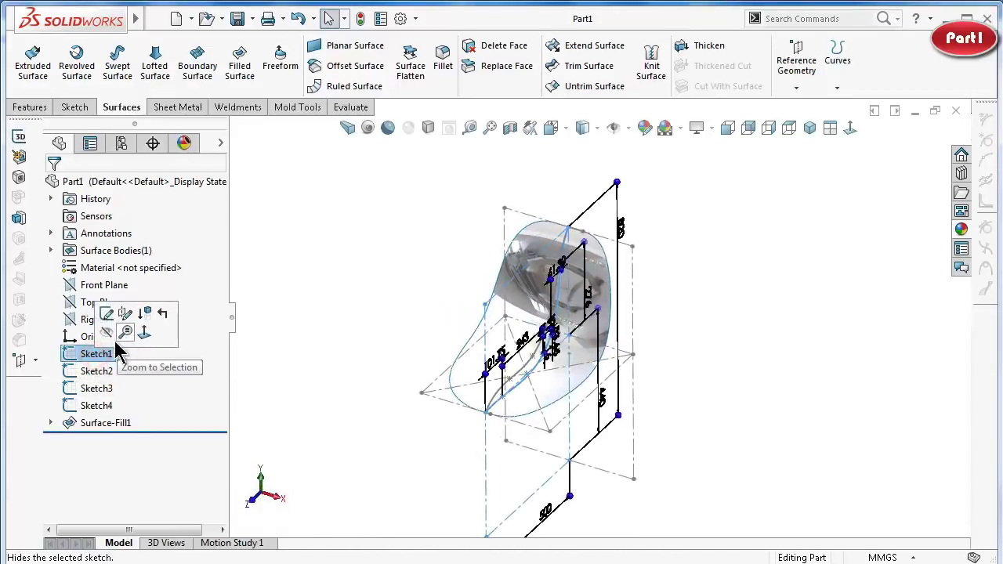
left_click(328, 388)
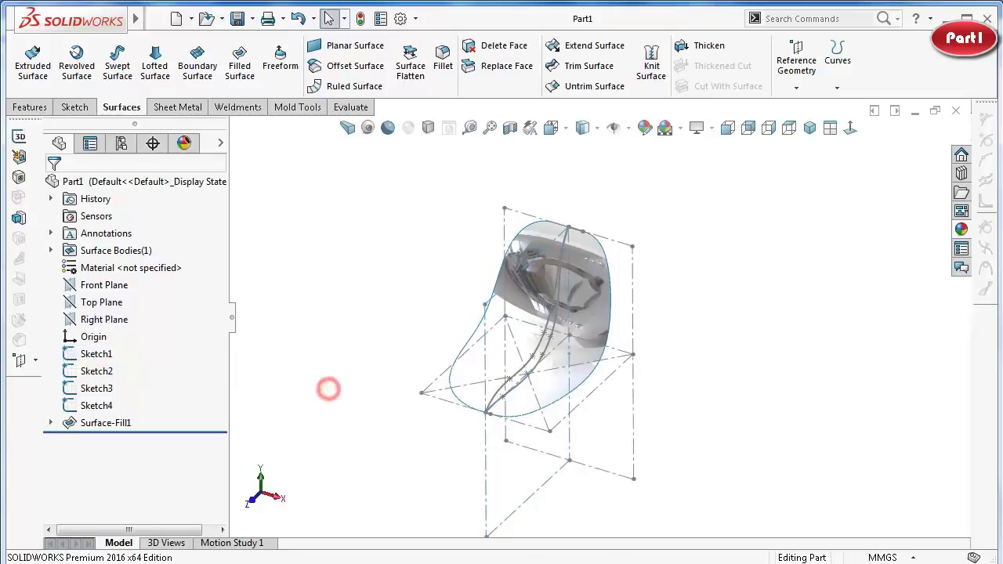
left_click(713, 270)
scroll(587, 350, "down", 4)
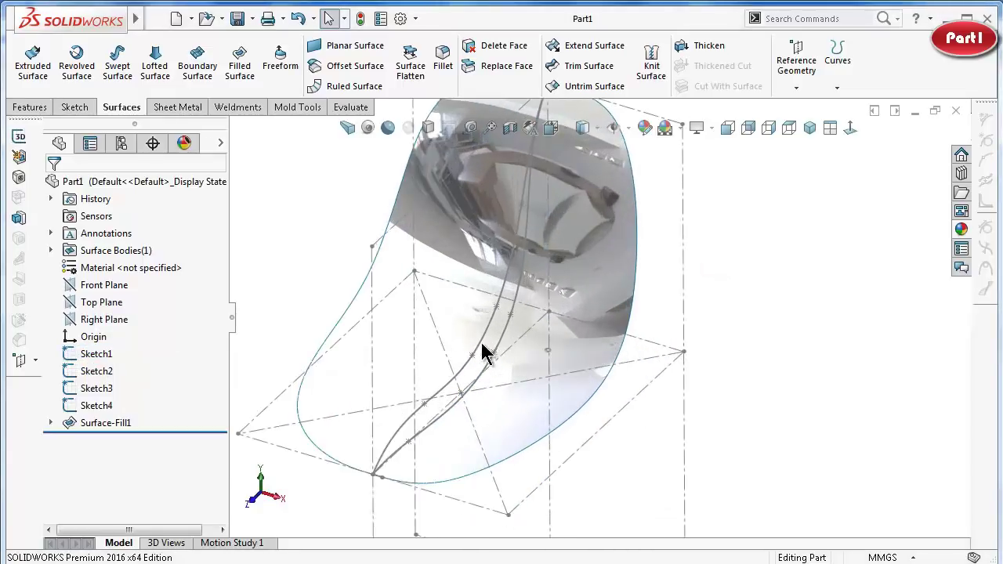
left_click(484, 330)
left_click(838, 343)
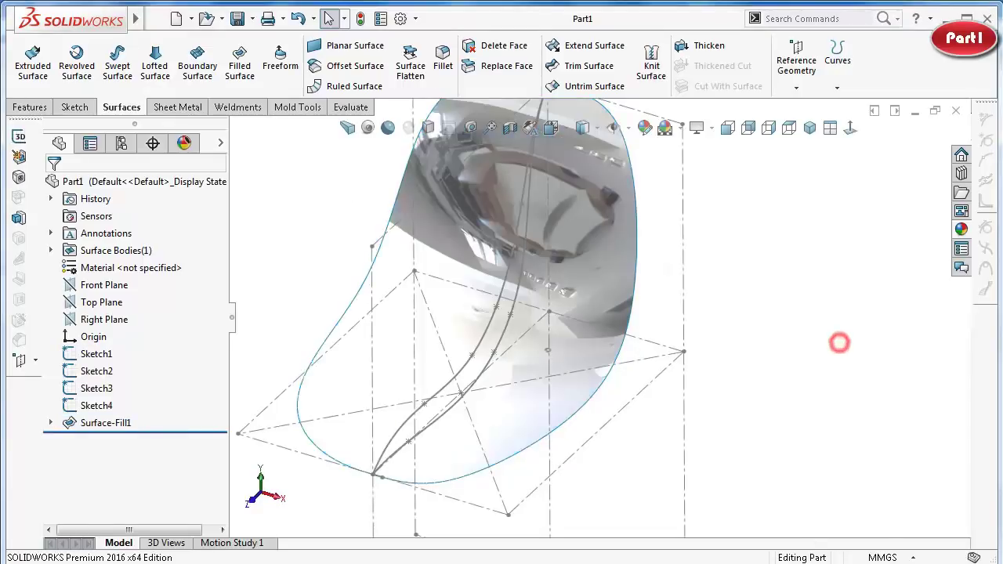
Edit Sketch4 face-on, then exit the sketch to rebuild the seat.
left_click(490, 322)
left_click(555, 284)
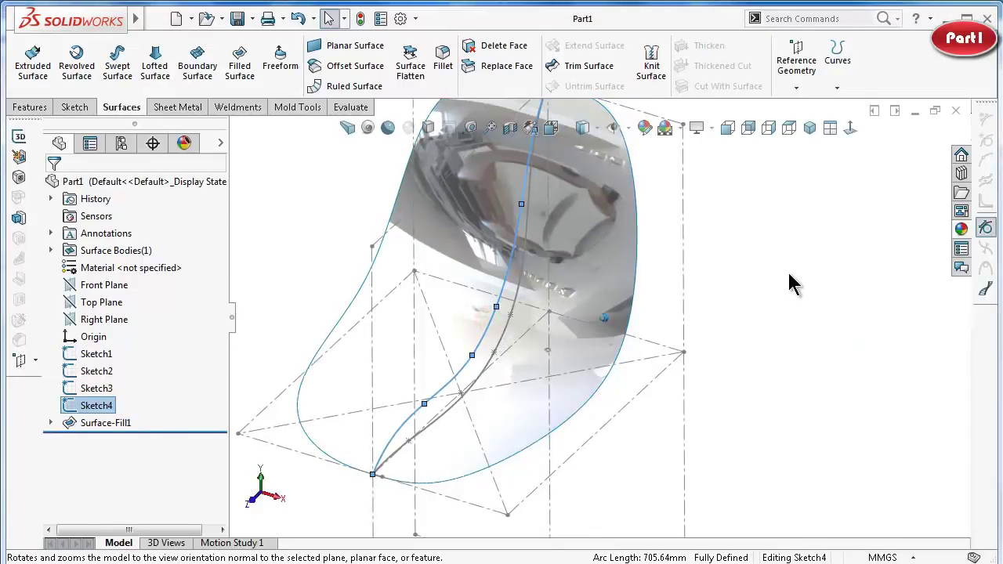
left_click(790, 272)
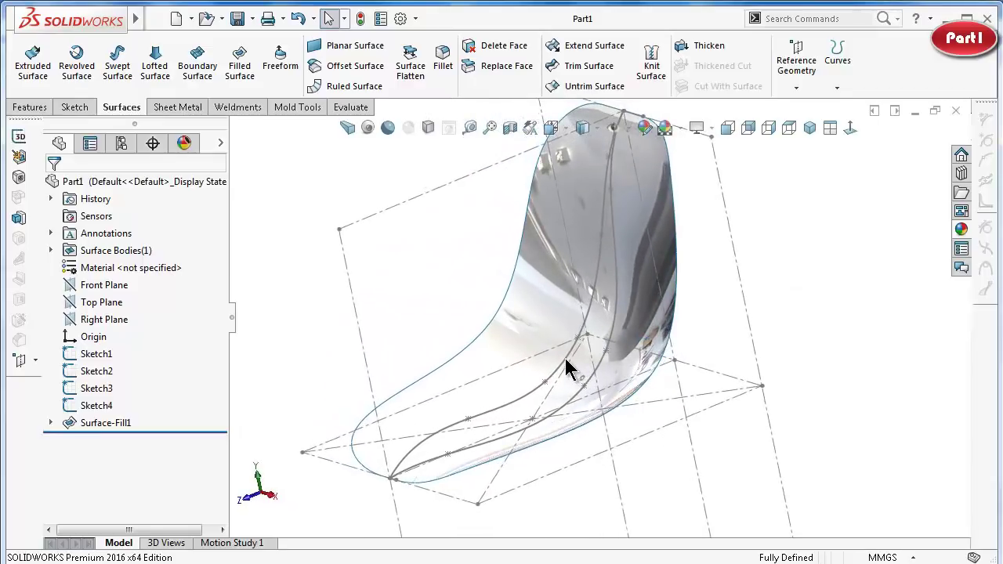
left_click(564, 358)
left_click(626, 308)
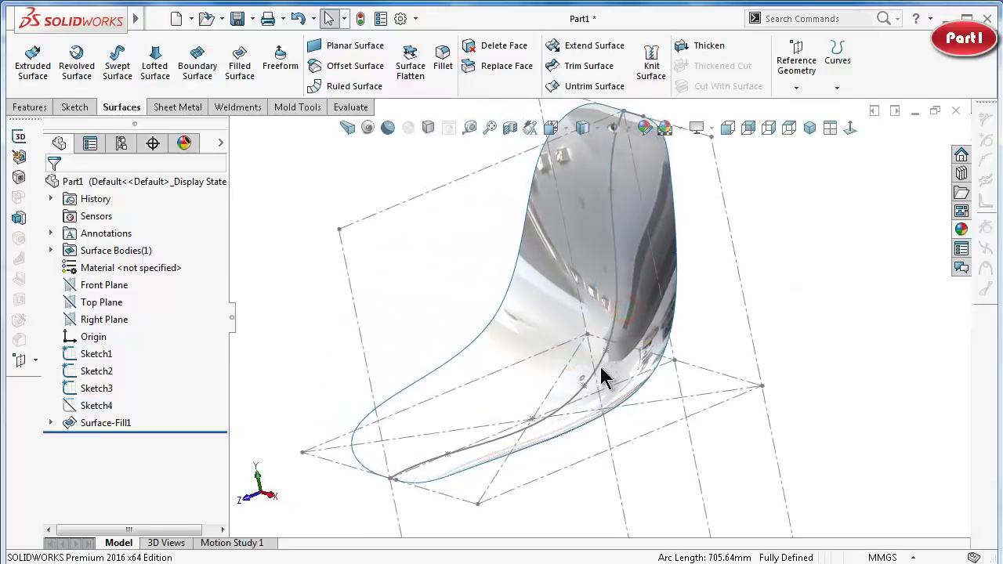
Hide the Sketch1 curve and orbit the seat to a frontal view.
left_click(596, 368)
left_click(660, 321)
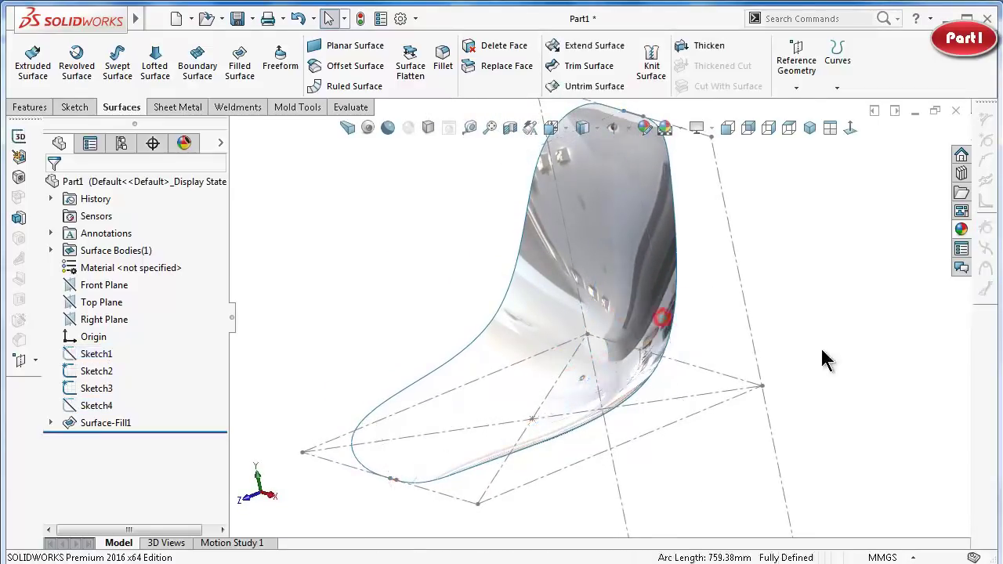
middle_click_drag(872, 329, 864, 318)
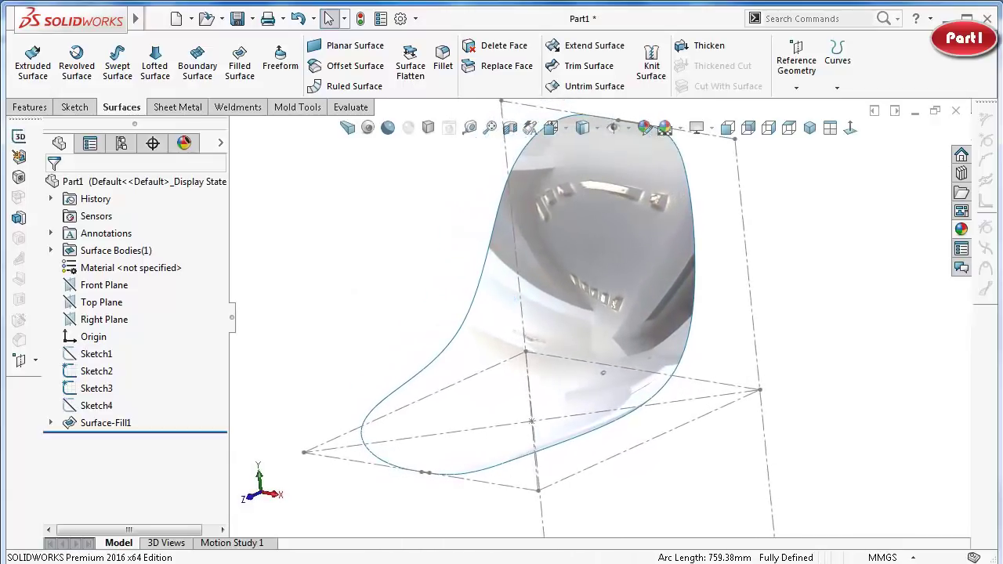
left_click(810, 269)
Thicken Surface-Fill1 12.75 mm to one side into a solid seat shell.
left_click(701, 45)
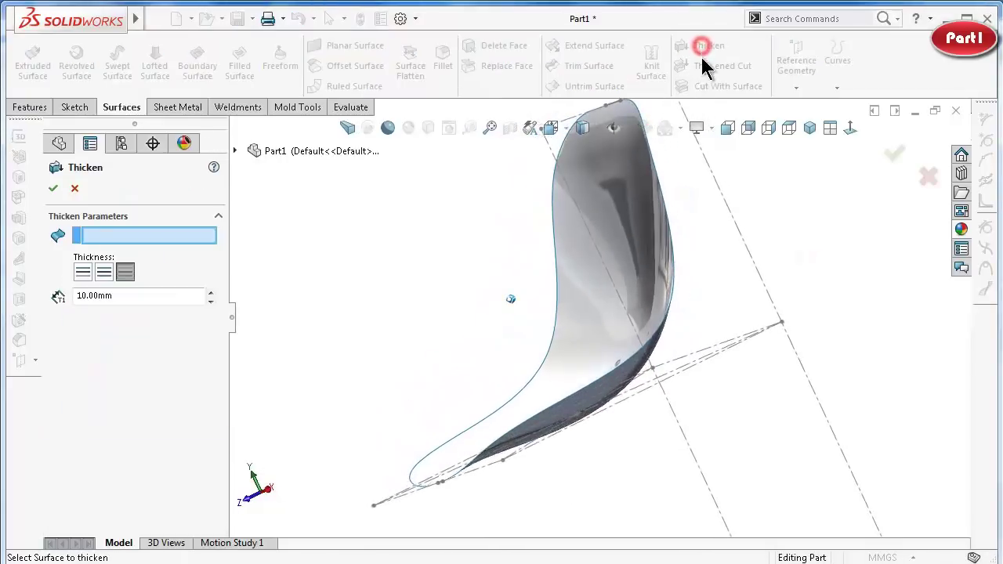
middle_click_drag(689, 337, 641, 305)
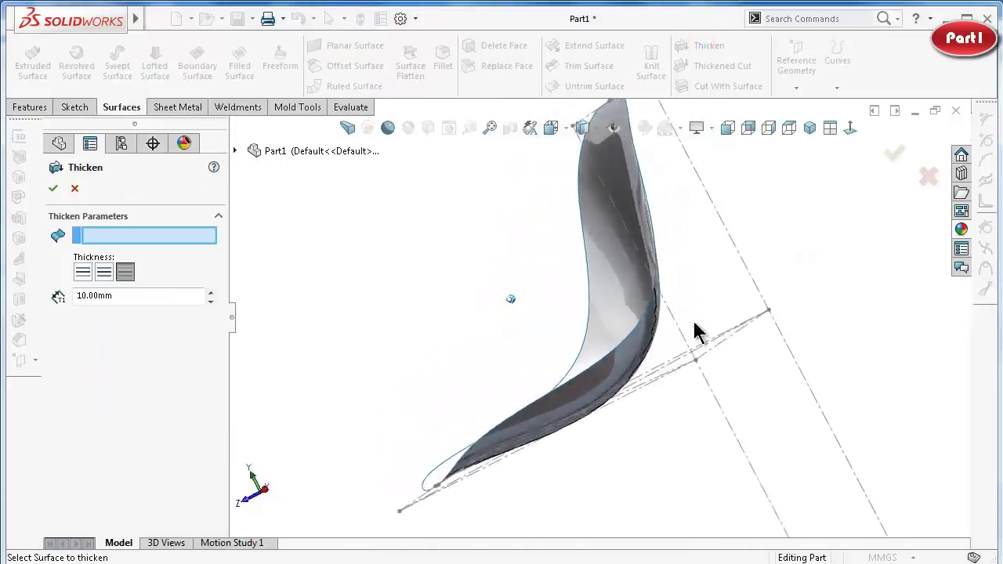
left_click(641, 306)
middle_click_drag(626, 314, 559, 340)
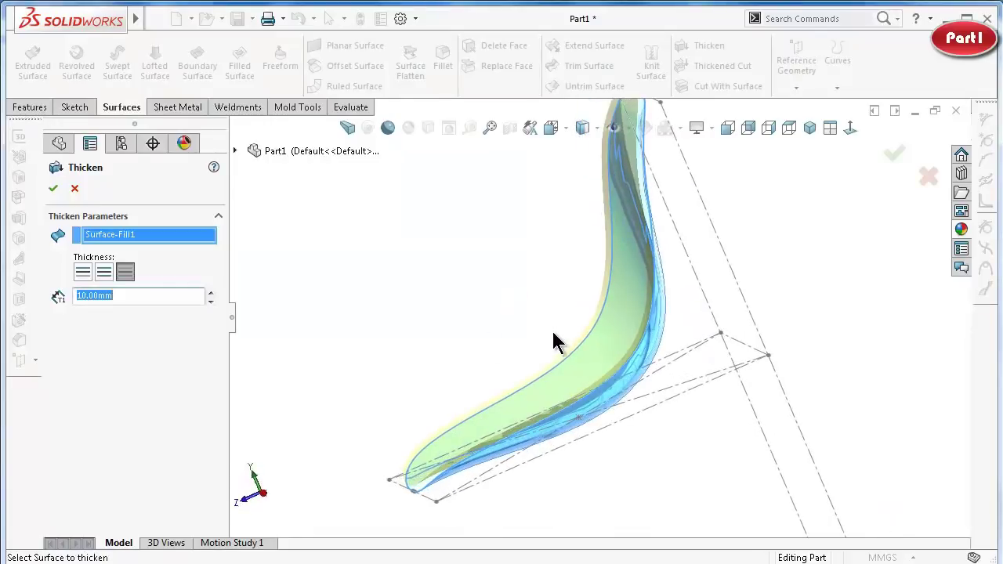
left_click(105, 274)
left_click(83, 275)
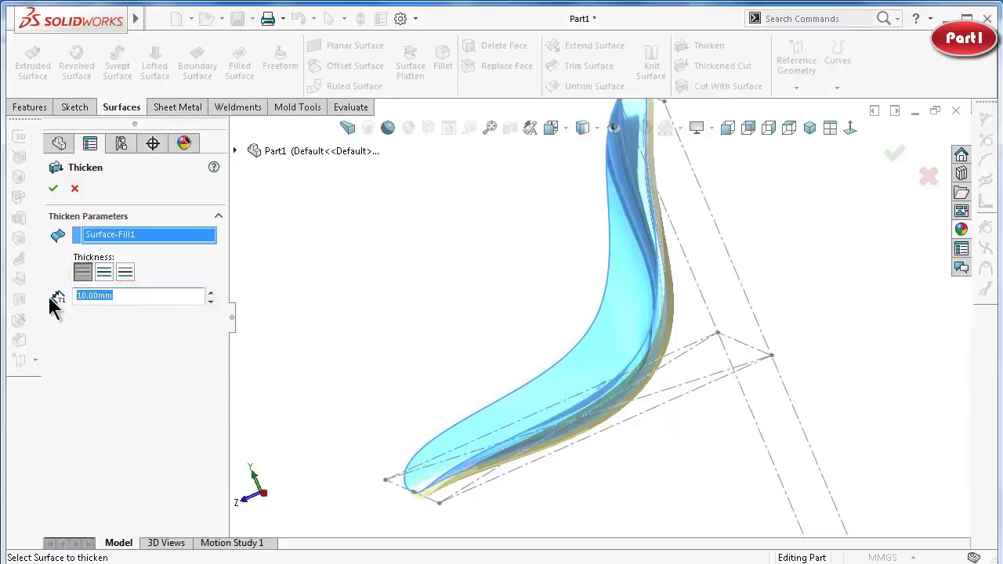
type("12.75")
key("Return")
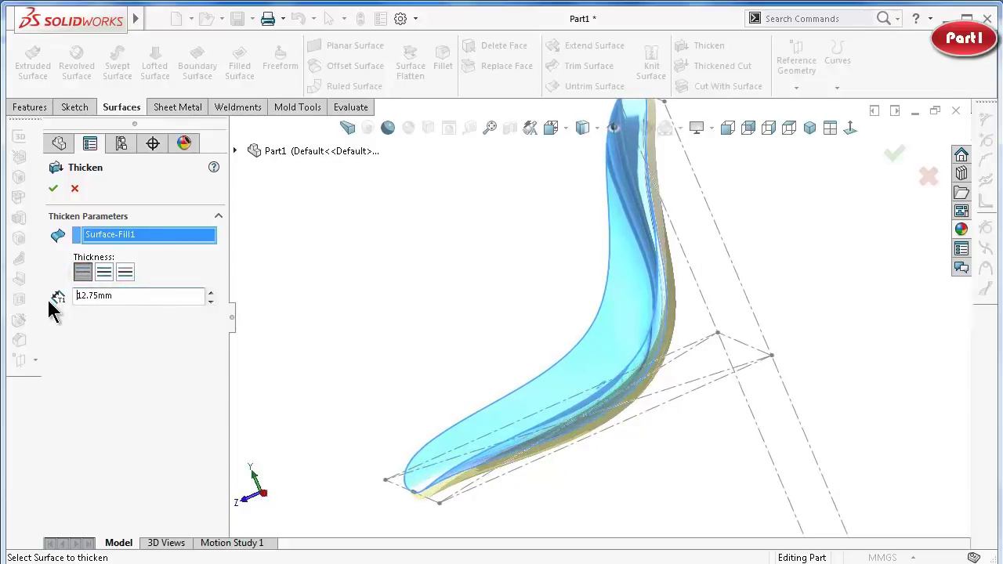
left_click(48, 191)
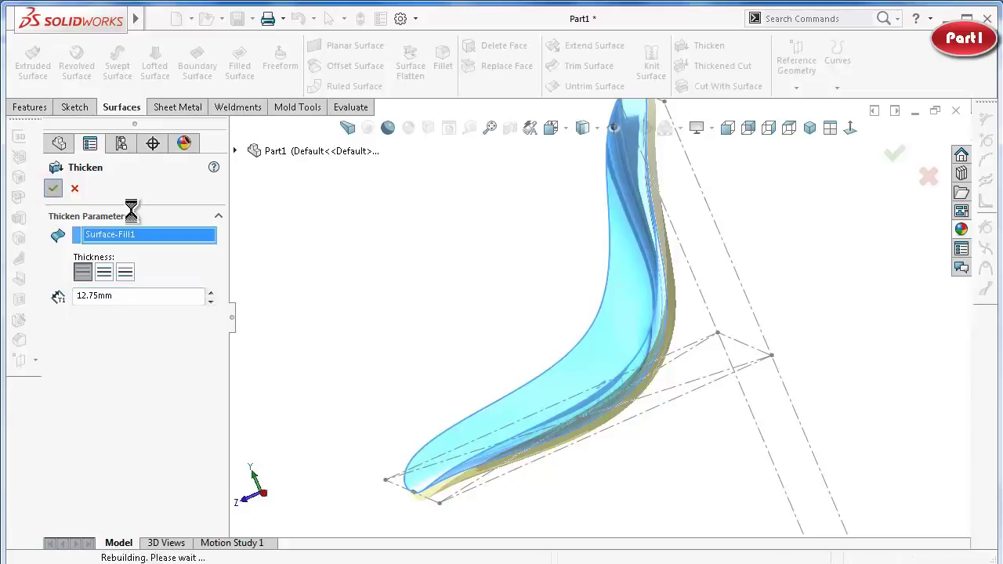
Rotate the seat to inspect the shell from several angles, then save the part.
left_click(828, 260)
key("Left")
key("Left")
key("Left")
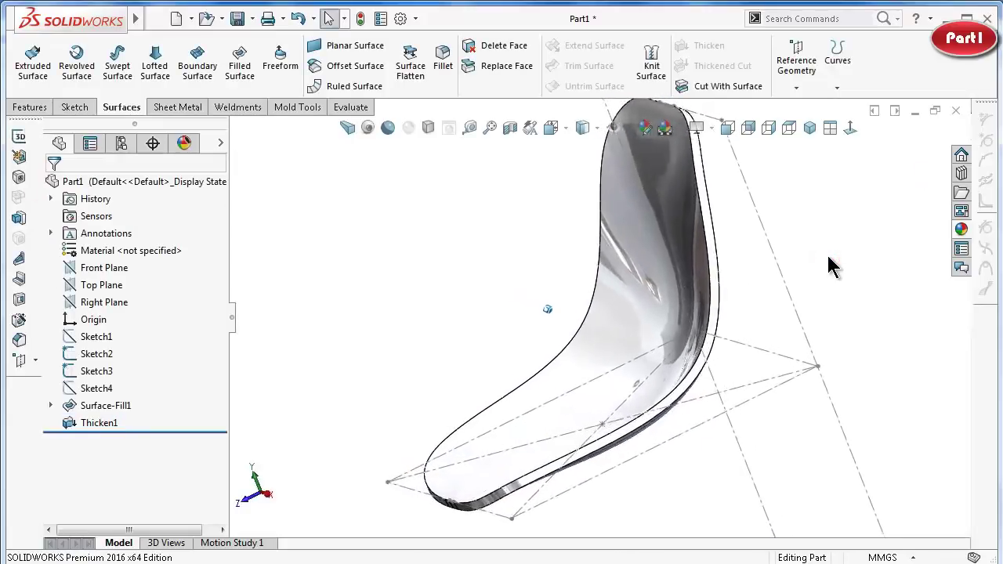
key("Left")
key("Left")
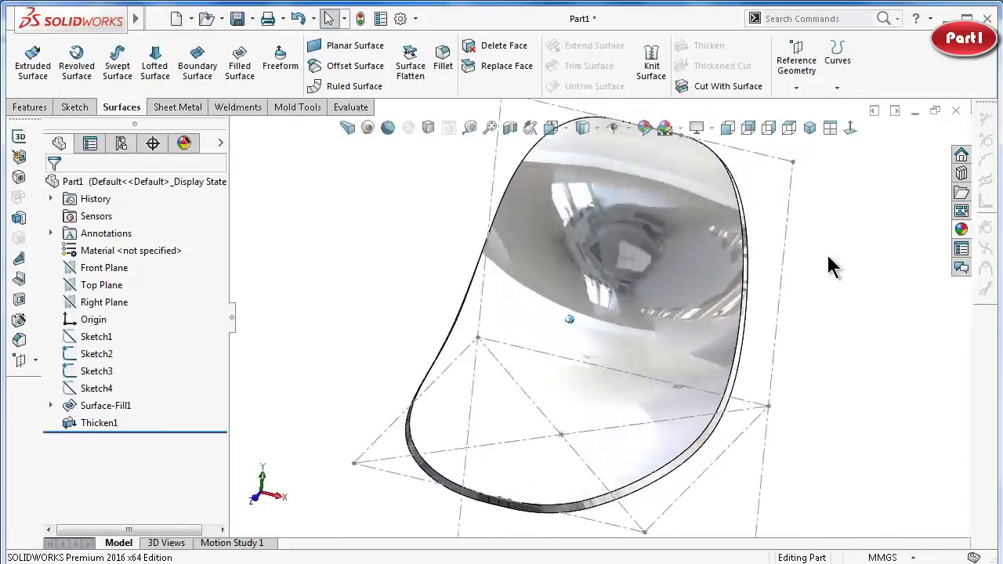
key("Left")
key("Left")
key("Left")
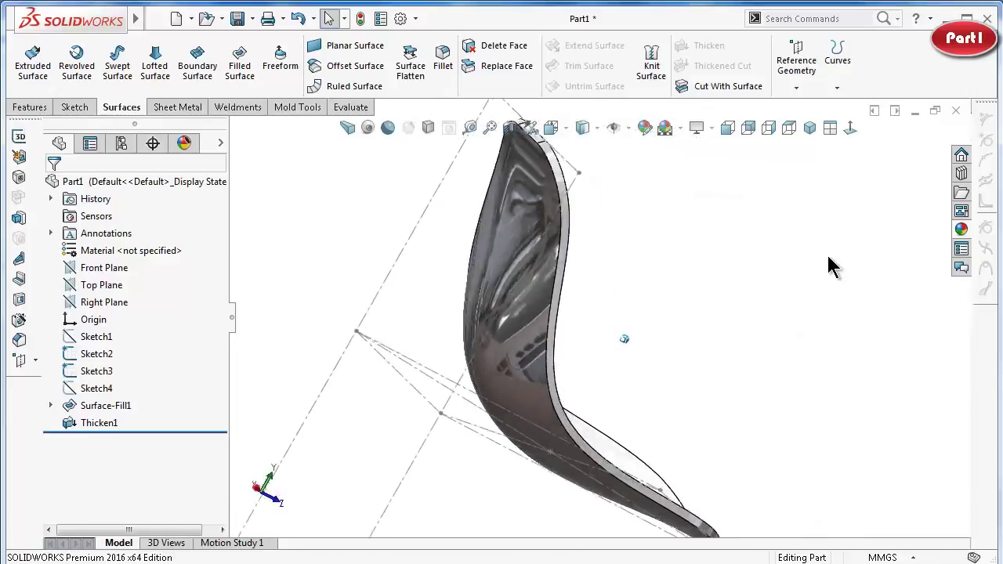
key("Left")
key("Left")
key("Left")
key("Left")
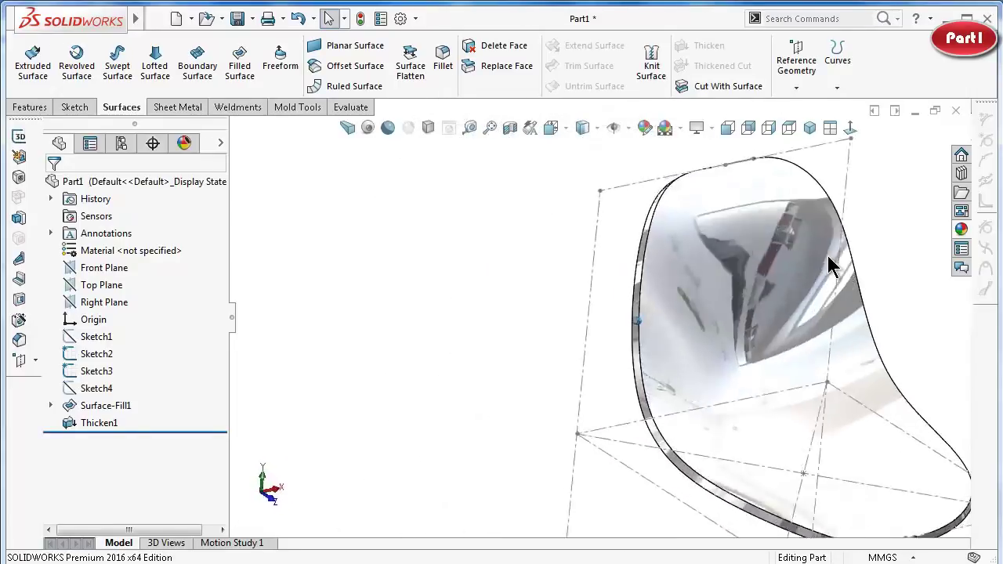
key("Left")
key("Left")
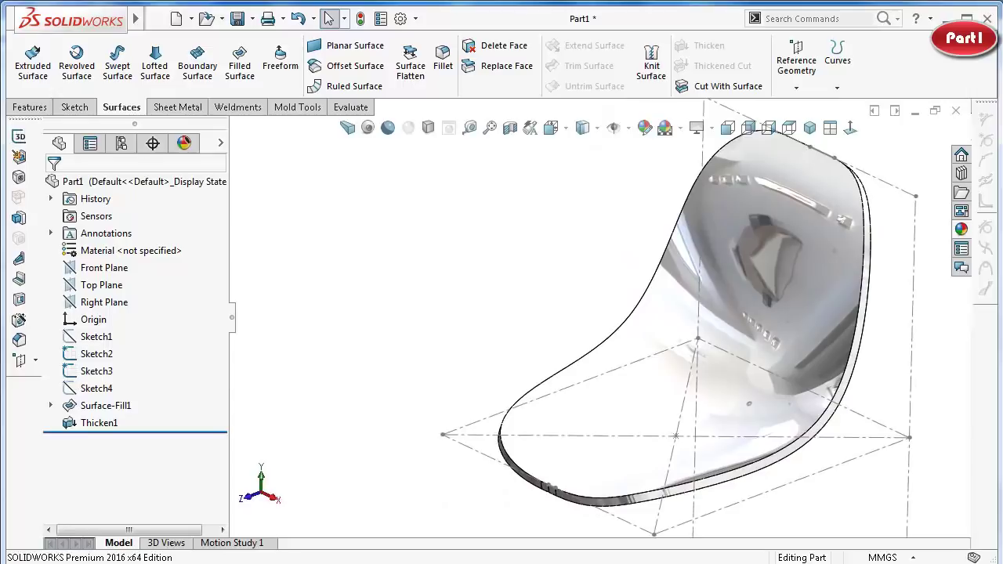
key("Left")
key("ctrl+s")
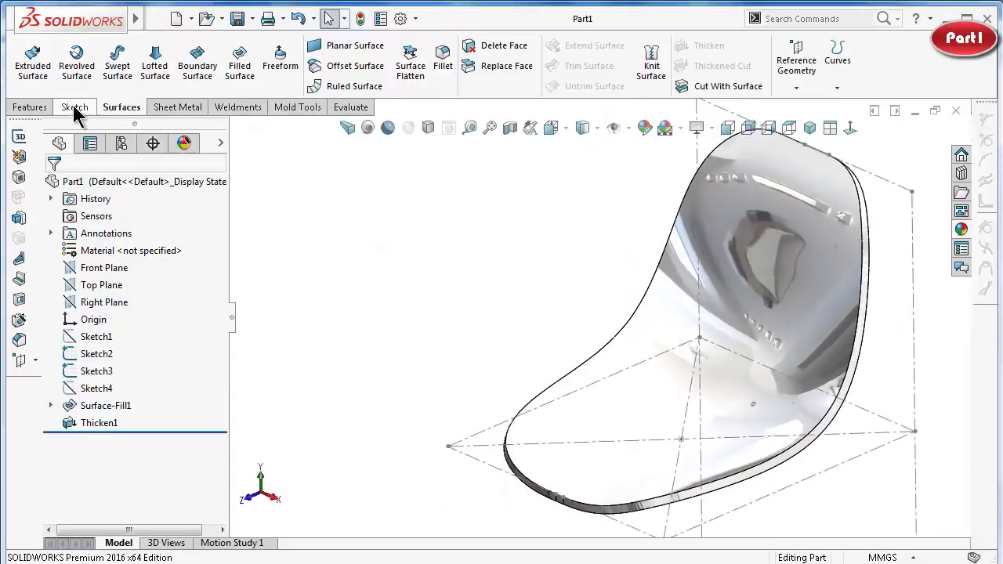
left_click(30, 108)
Fillet the seat shell's rim edge with a 10 mm radius.
left_click(449, 52)
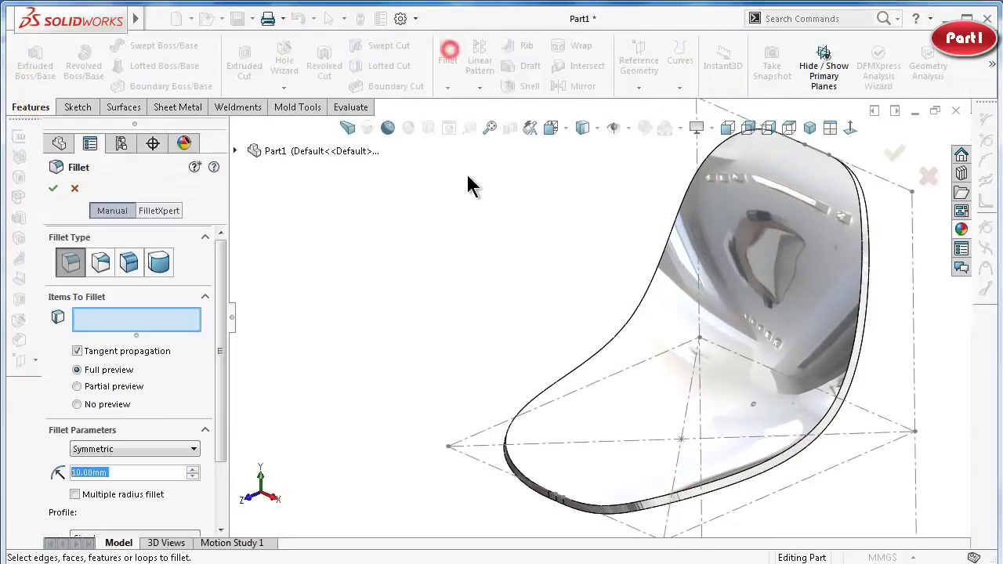
scroll(713, 474, "down", 3)
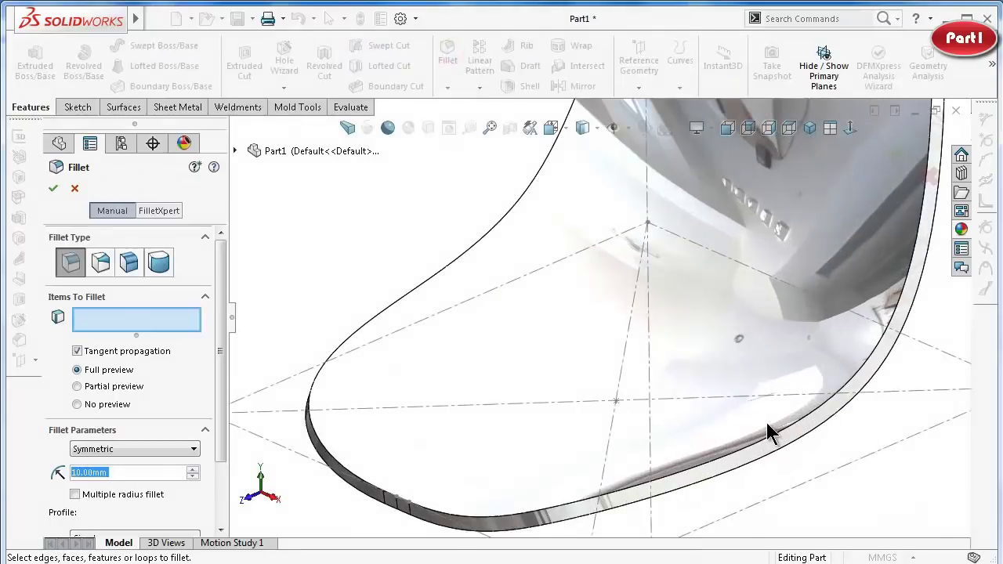
scroll(772, 431, "down", 2)
left_click(738, 432)
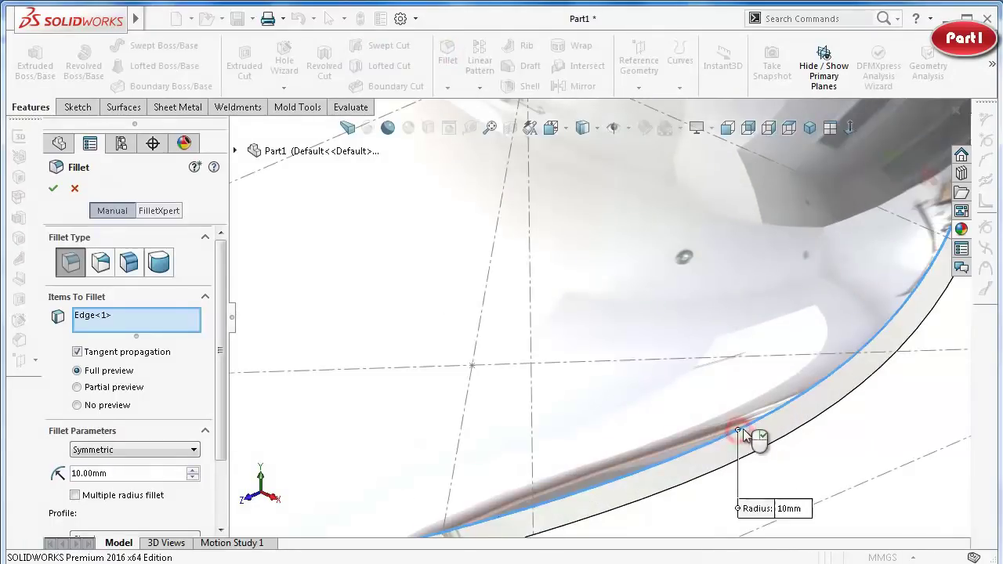
scroll(779, 470, "up", 3)
scroll(557, 354, "up", 2)
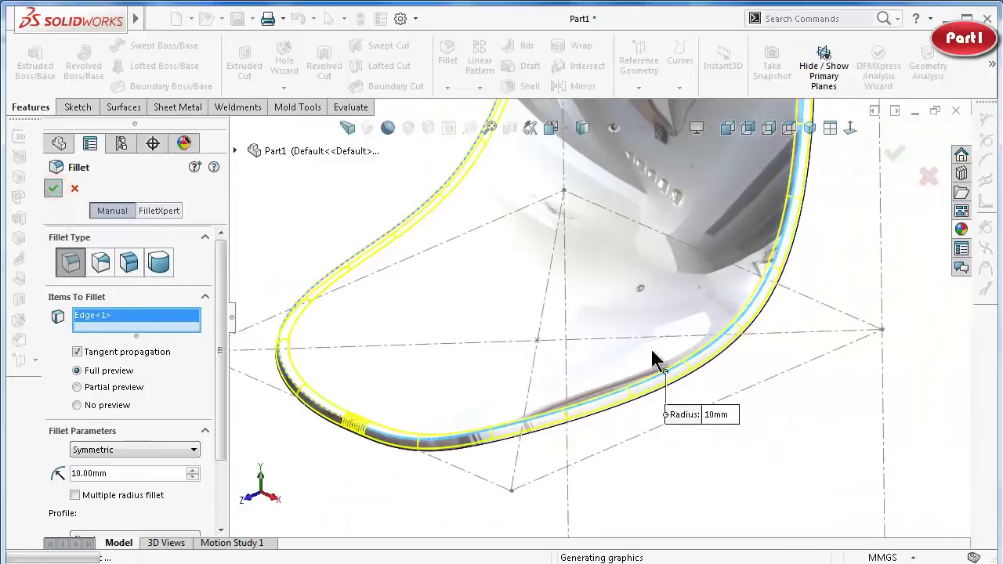
scroll(722, 359, "up", 3)
scroll(719, 342, "up", 1)
scroll(670, 188, "down", 3)
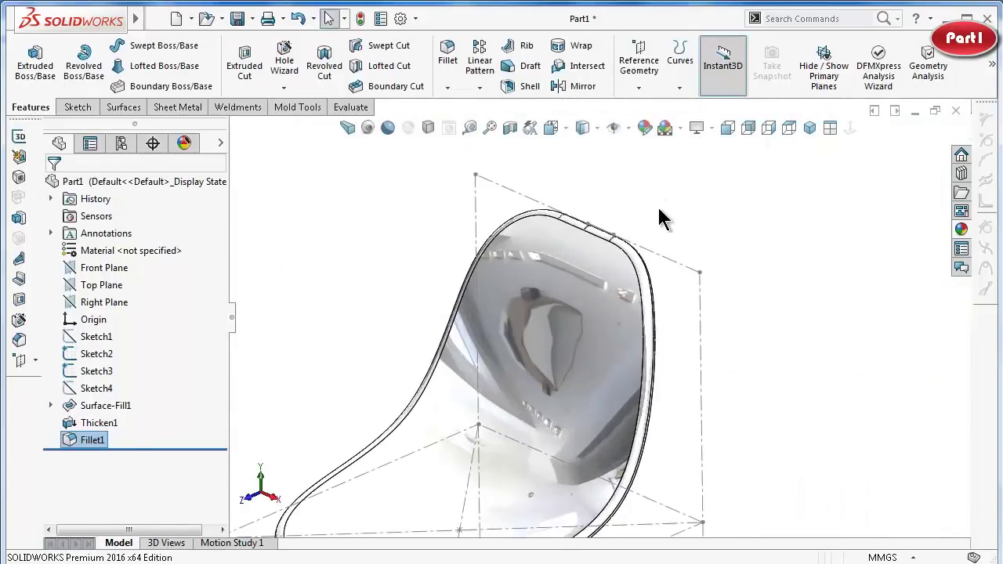
Orbit the filleted seat and toggle the shading display to inspect it.
middle_click_drag(659, 286, 548, 188)
left_click(388, 128)
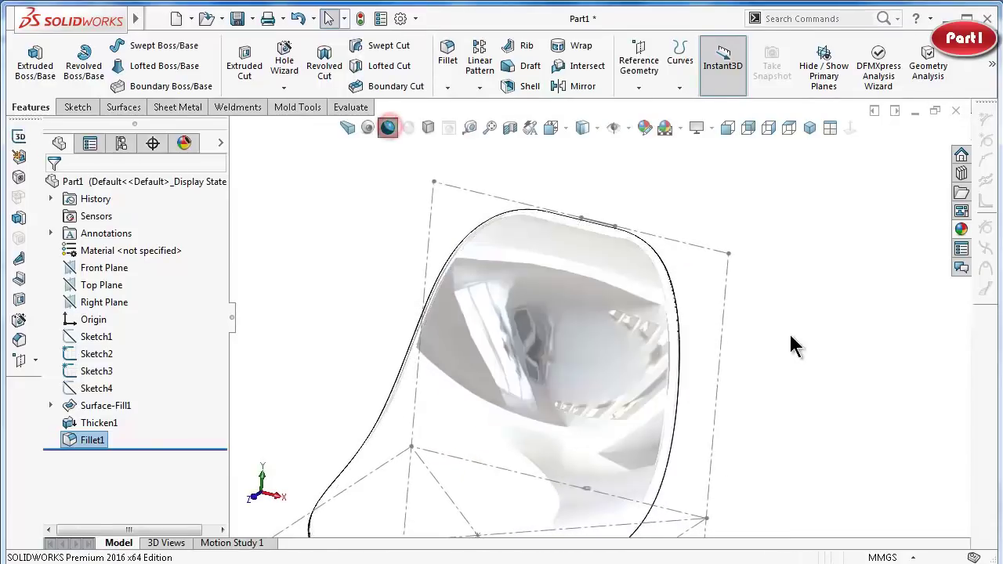
key("Up")
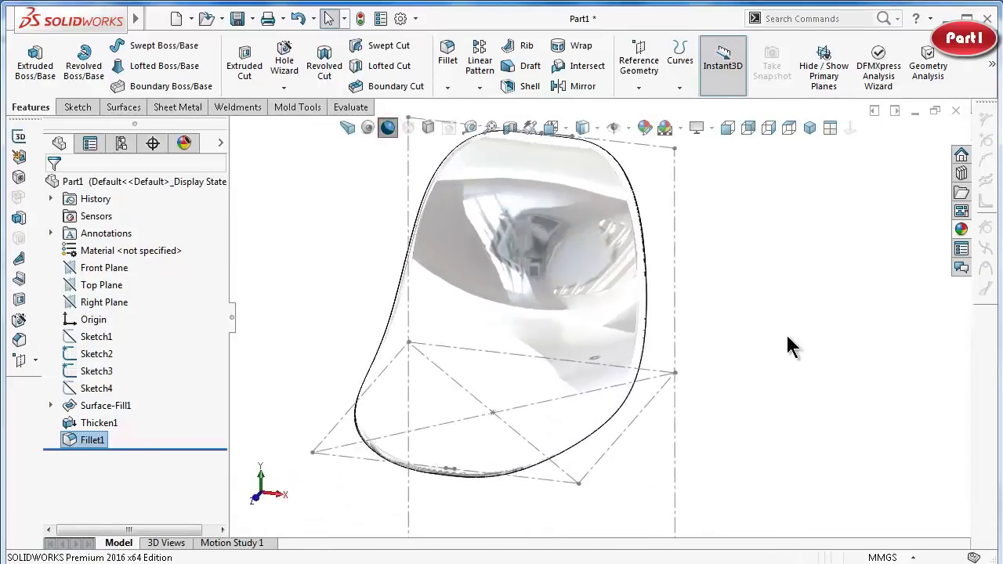
left_click(388, 128)
mouse_move(396, 128)
middle_mouse_down()
mouse_move(701, 313)
mouse_move(660, 291)
middle_mouse_up()
scroll(593, 209, "down", 5)
scroll(593, 209, "down", 3)
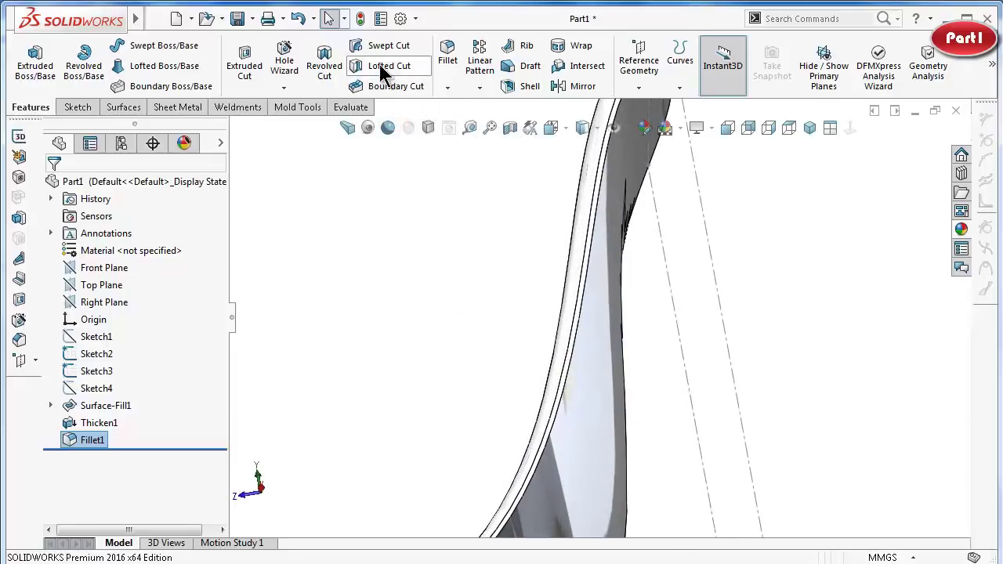
left_click(446, 55)
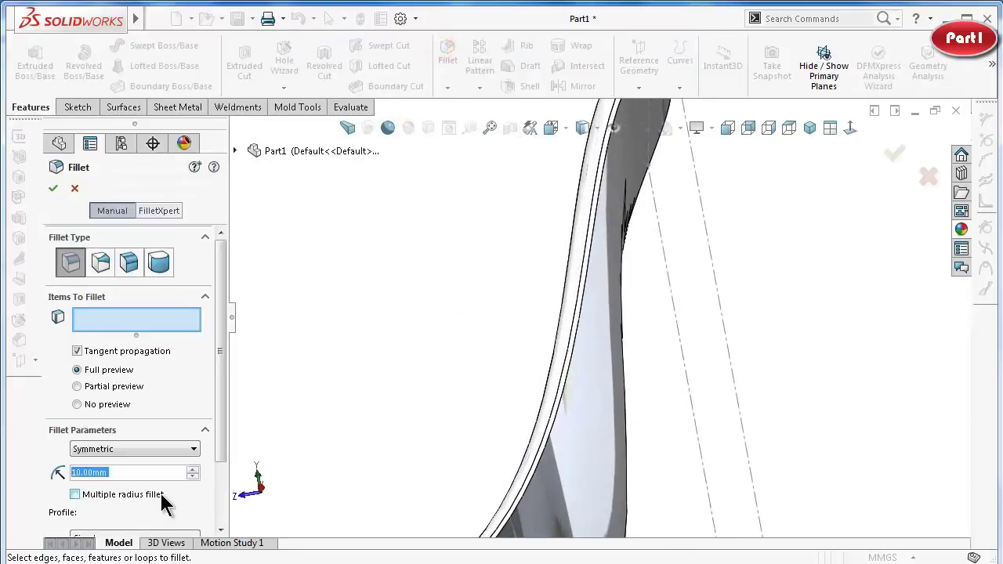
type("2.5")
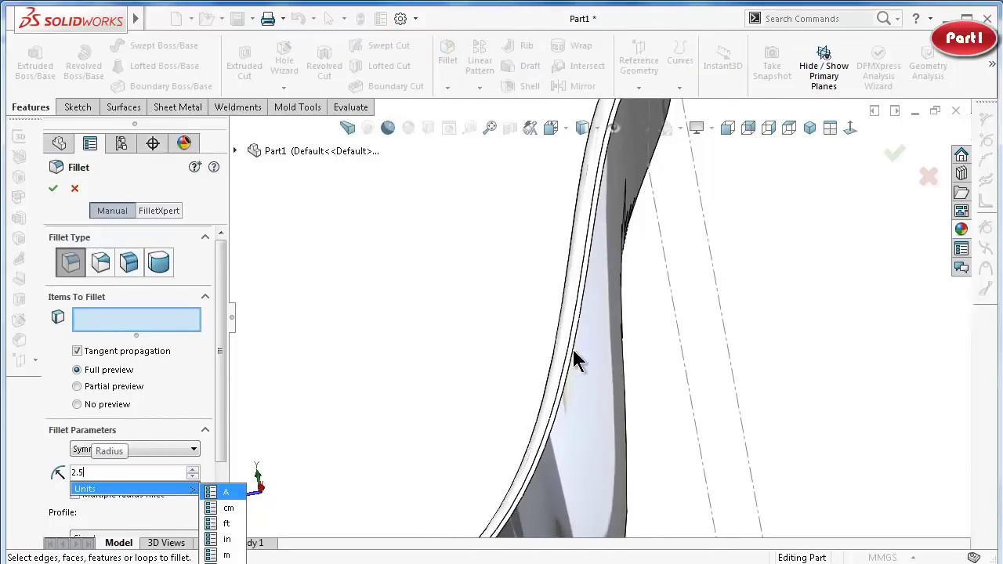
key("Return")
left_click(572, 355)
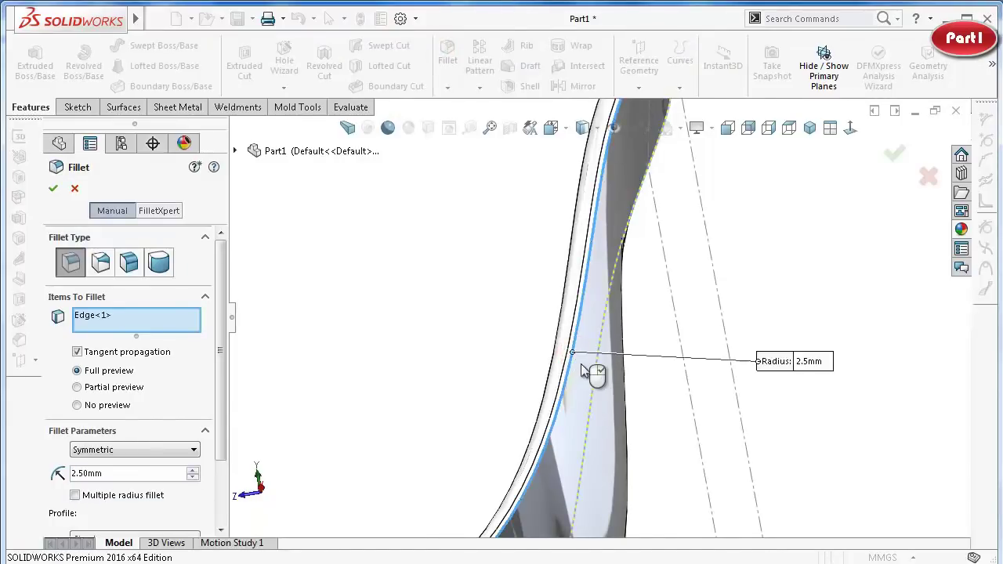
left_click(52, 188)
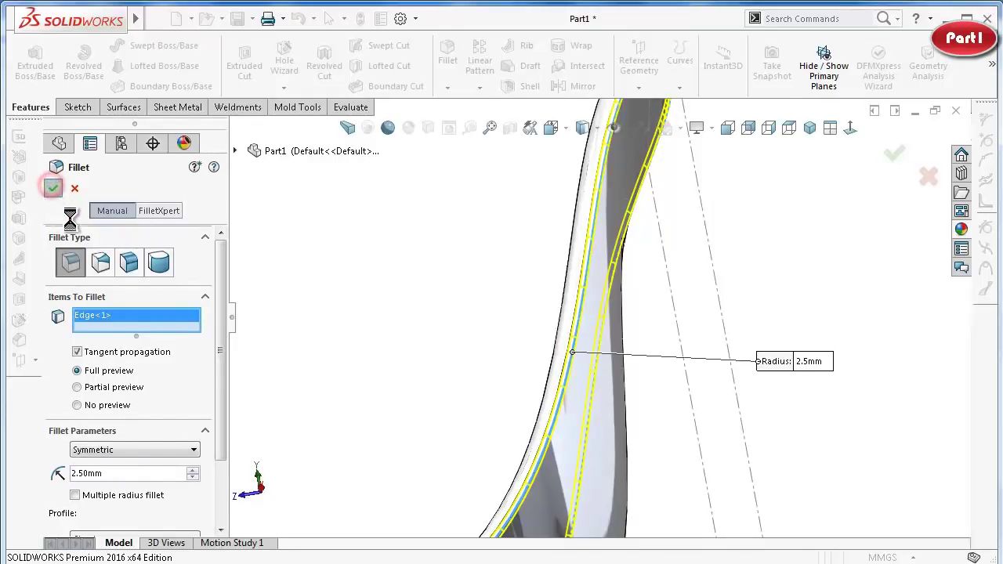
mouse_move(461, 321)
middle_mouse_down()
mouse_move(589, 329)
mouse_move(616, 352)
middle_mouse_up()
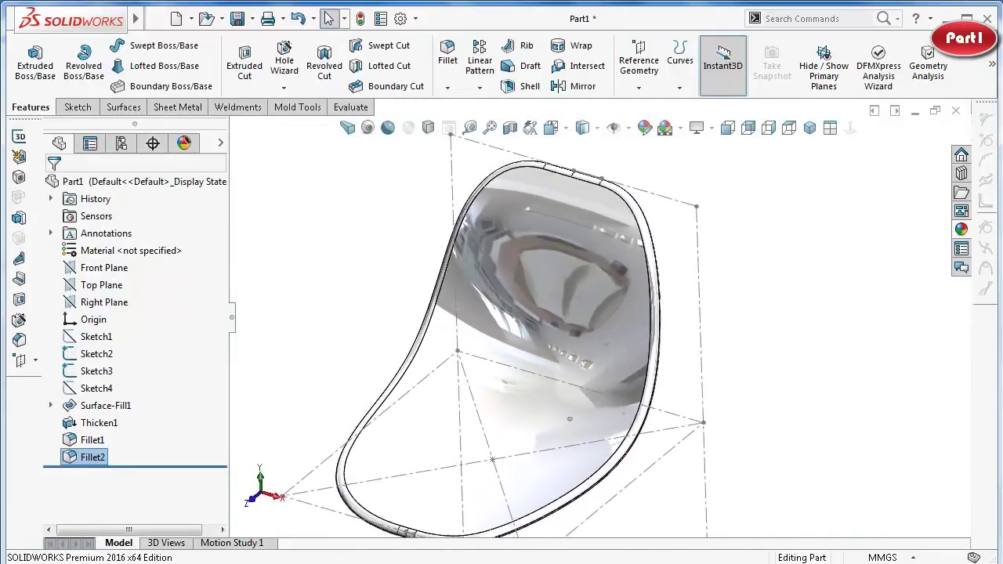
left_click(575, 202)
middle_click_drag(583, 239, 600, 276)
key("Left")
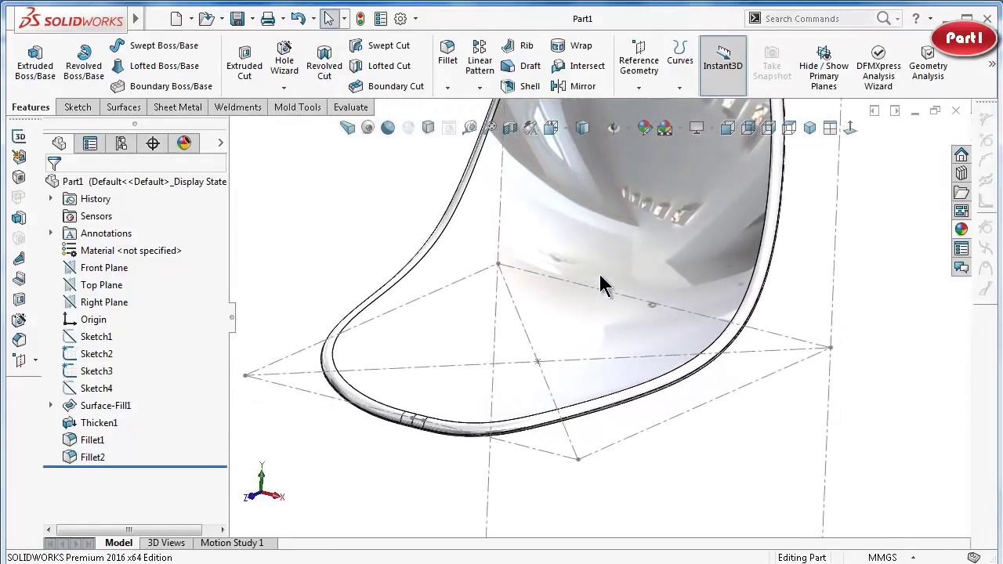
key("Left")
key("Left")
key("Left")
key("Left")
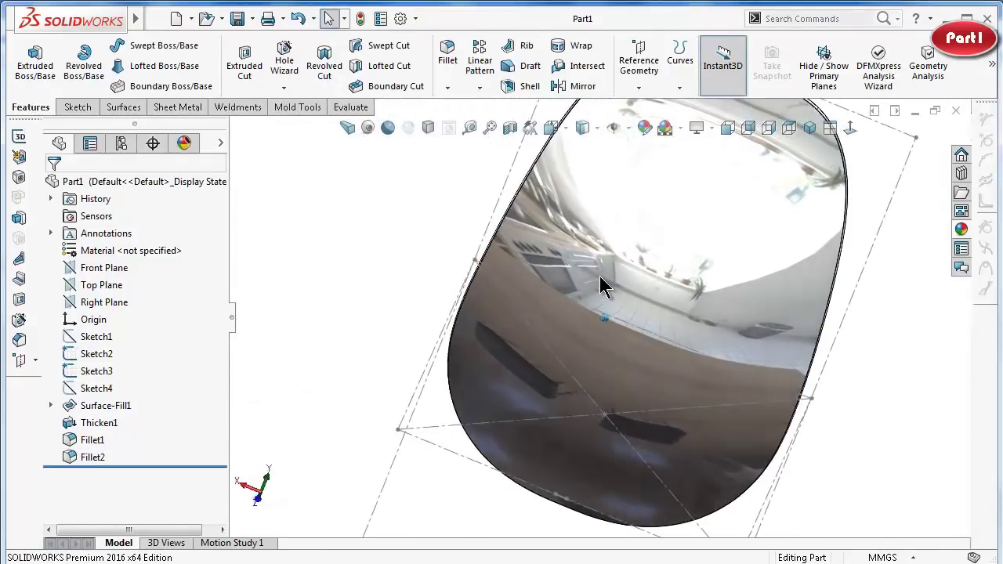
key("Left")
key("Left")
key("Left")
key("Down")
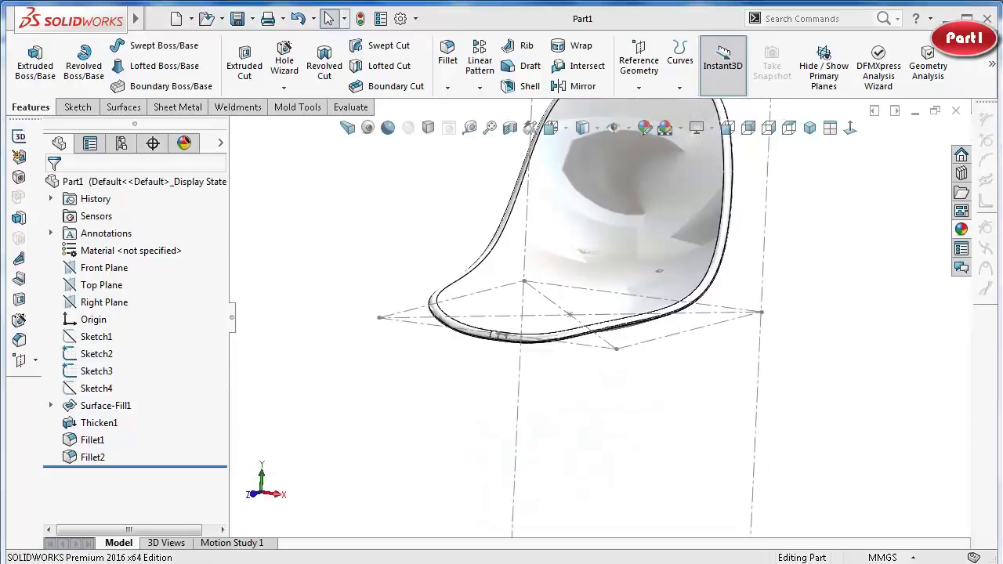
key("Left")
key("Left")
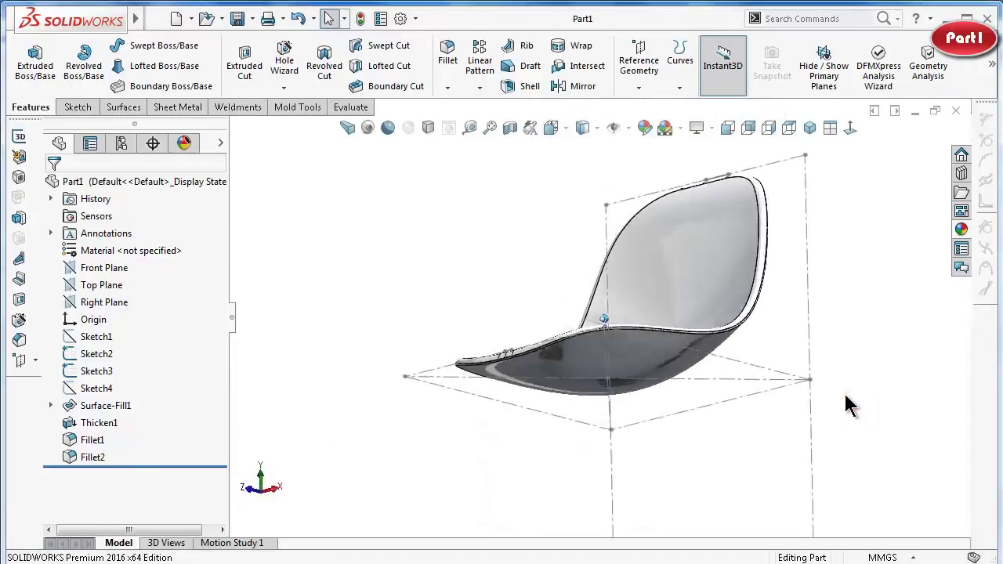
key("Left")
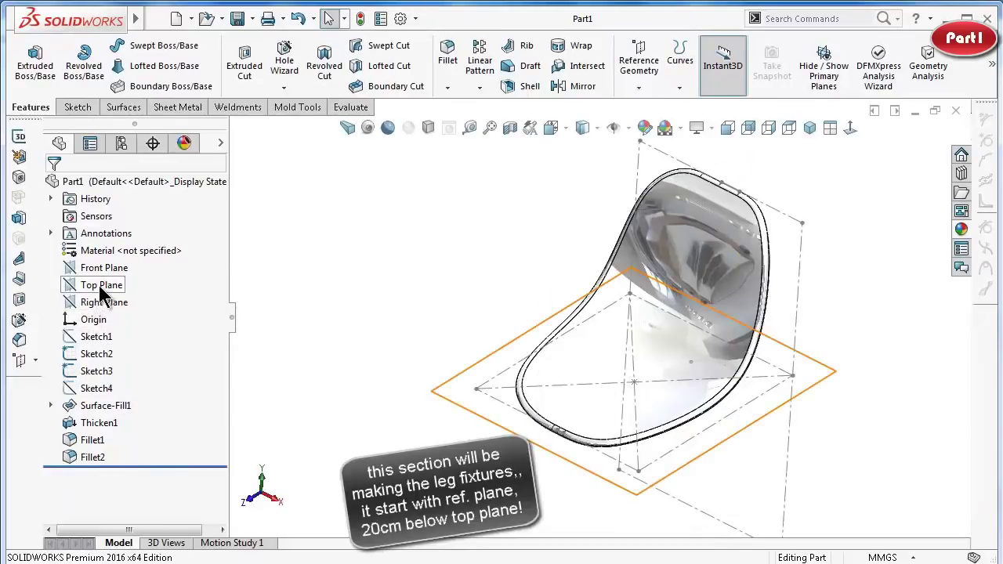
Create Plane1 offset 20 mm from Top Plane, flipped below the seat.
left_click(94, 285)
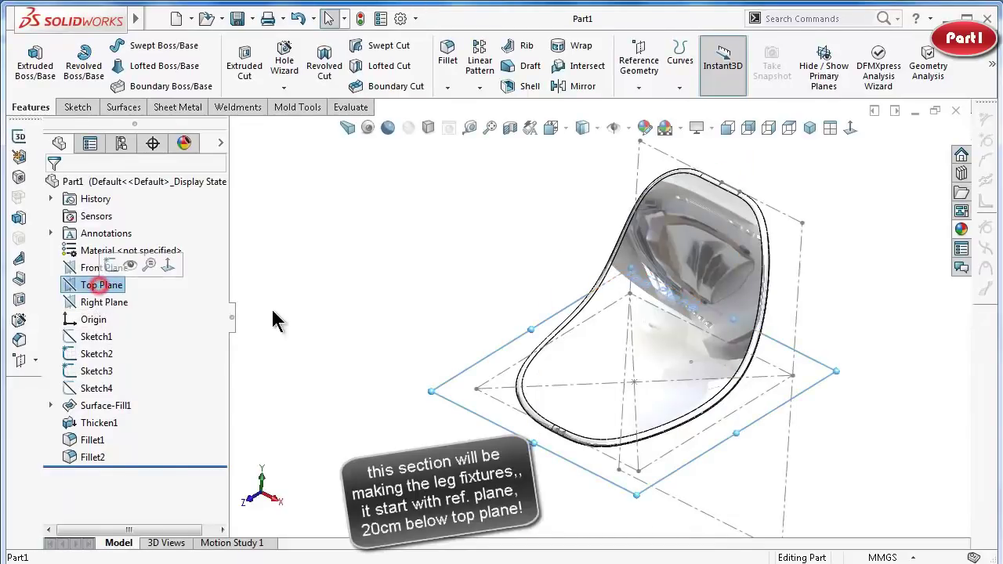
key("Down")
key("Down")
key("Left")
key("Left")
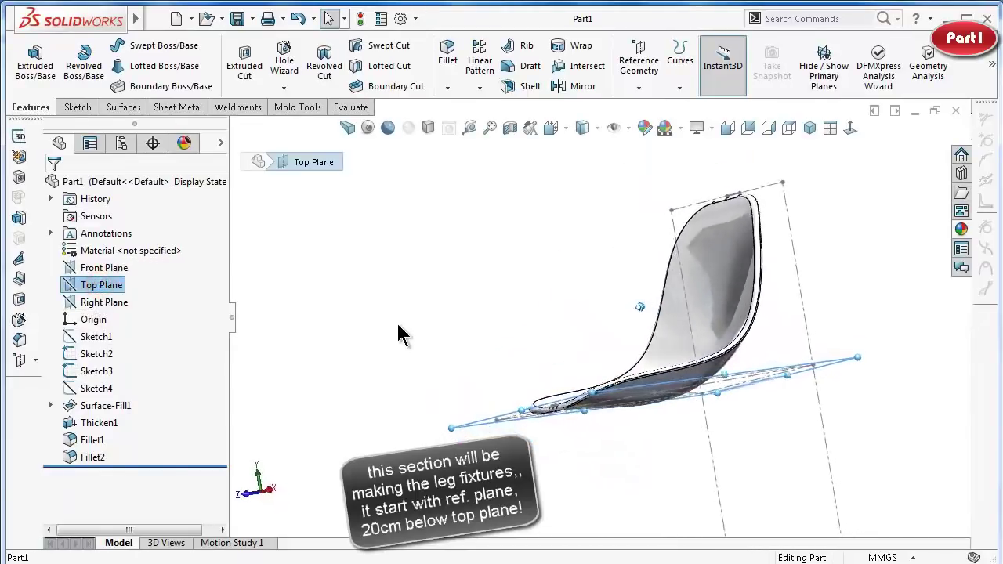
key("Left")
key("Left")
key("Left")
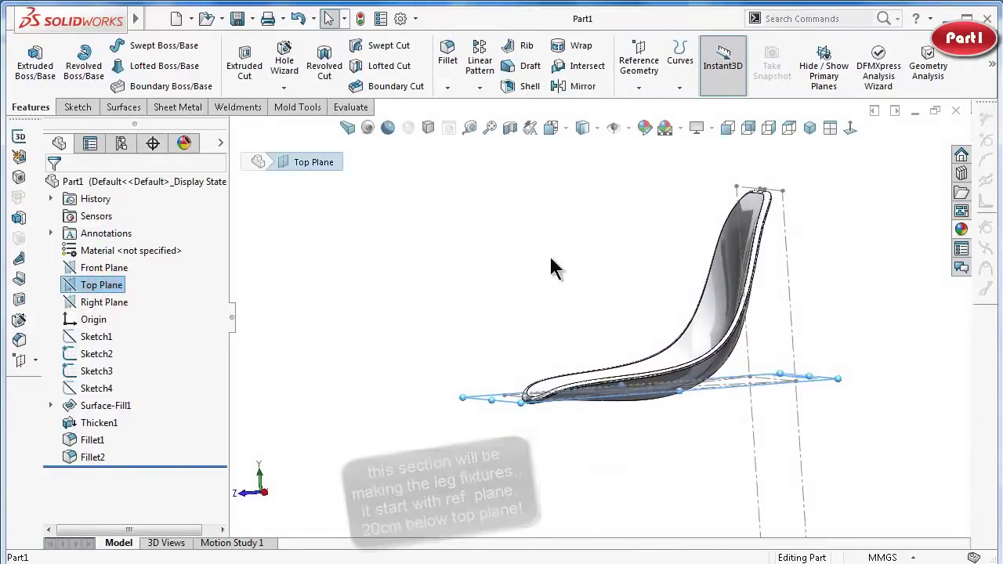
left_click(641, 48)
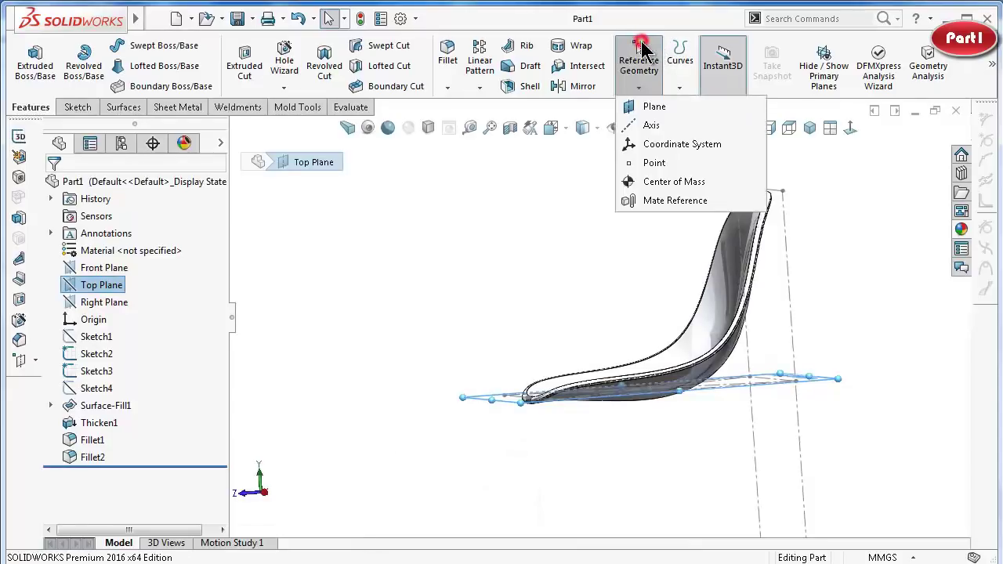
left_click(647, 106)
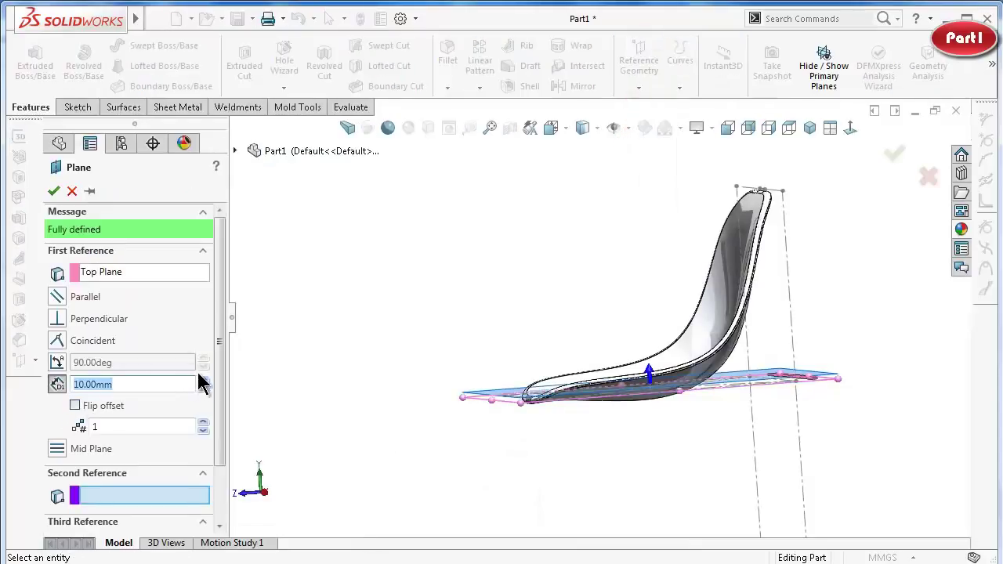
left_click(203, 381)
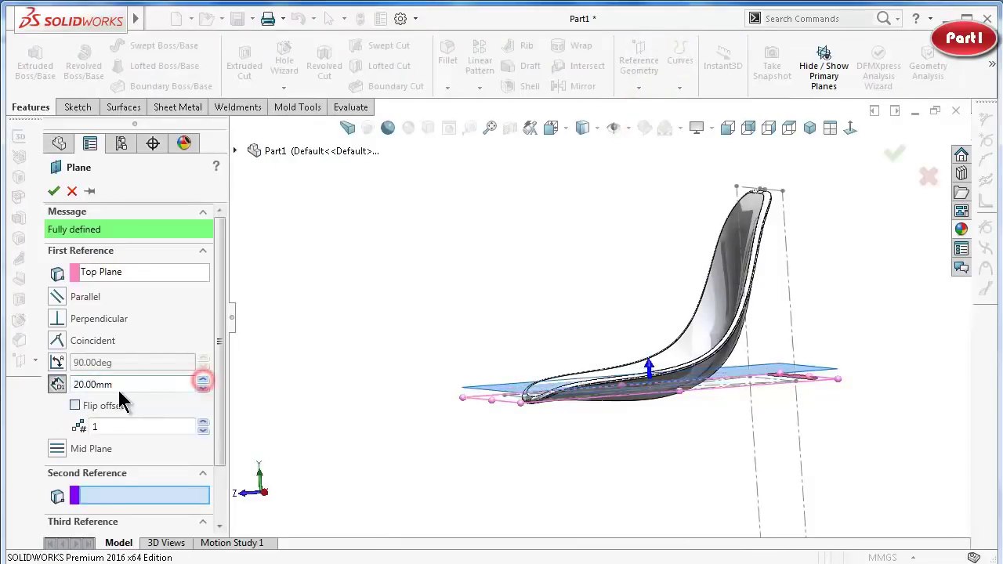
left_click(74, 405)
key("Left")
key("Left")
key("Left")
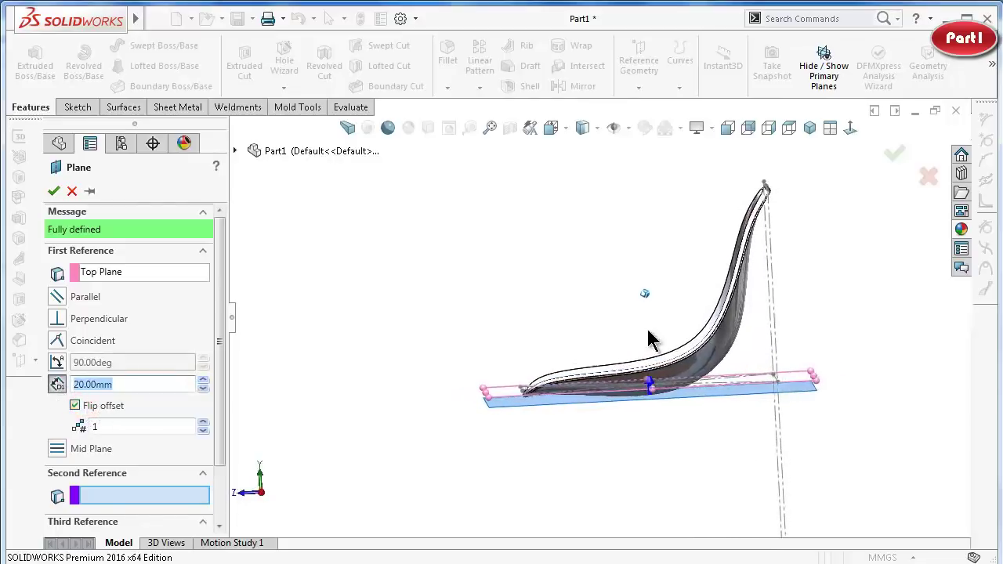
key("Up")
key("Up")
scroll(785, 416, "down", 3)
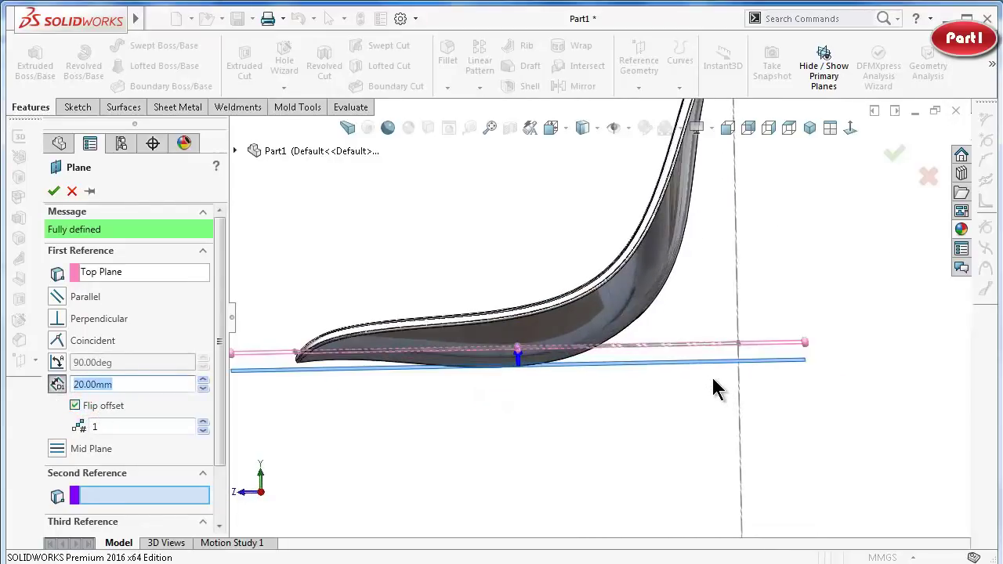
left_click(894, 155)
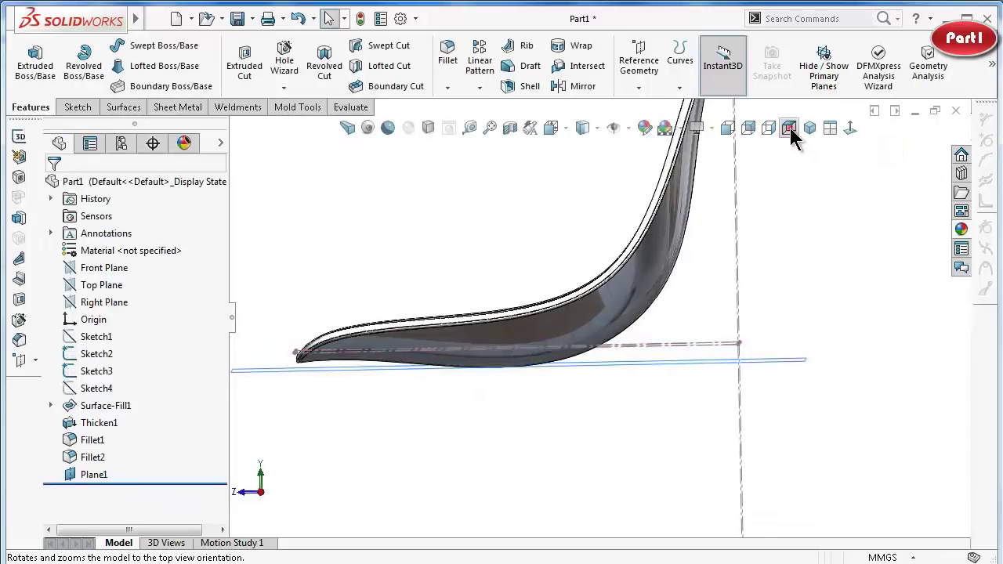
View the model from top and right, then orbit into a tilted 3-D view.
left_click(789, 128)
left_click(768, 129)
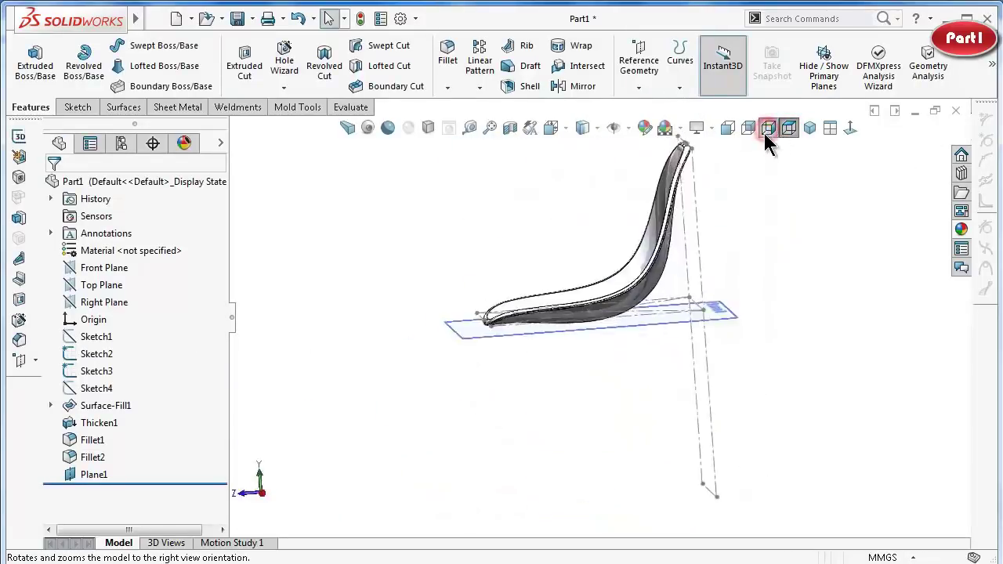
scroll(619, 289, "down", 2)
scroll(570, 354, "down", 3)
scroll(574, 366, "down", 1)
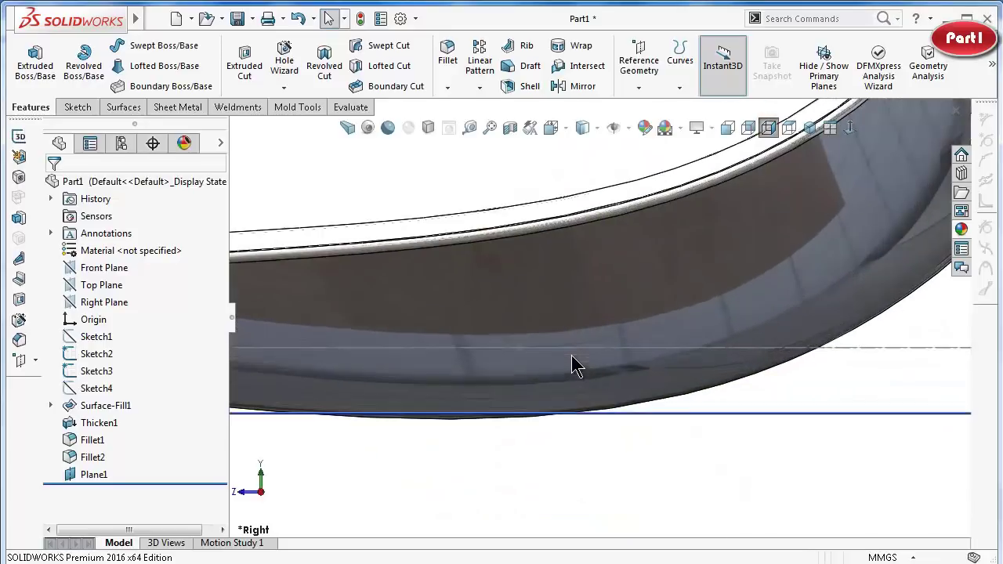
scroll(533, 405, "up", 2)
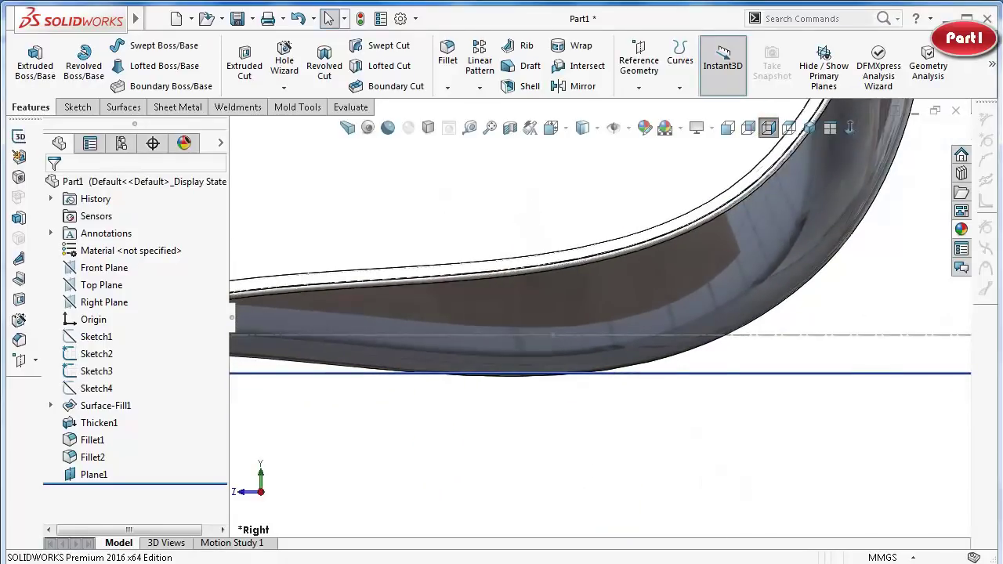
scroll(734, 406, "up", 3)
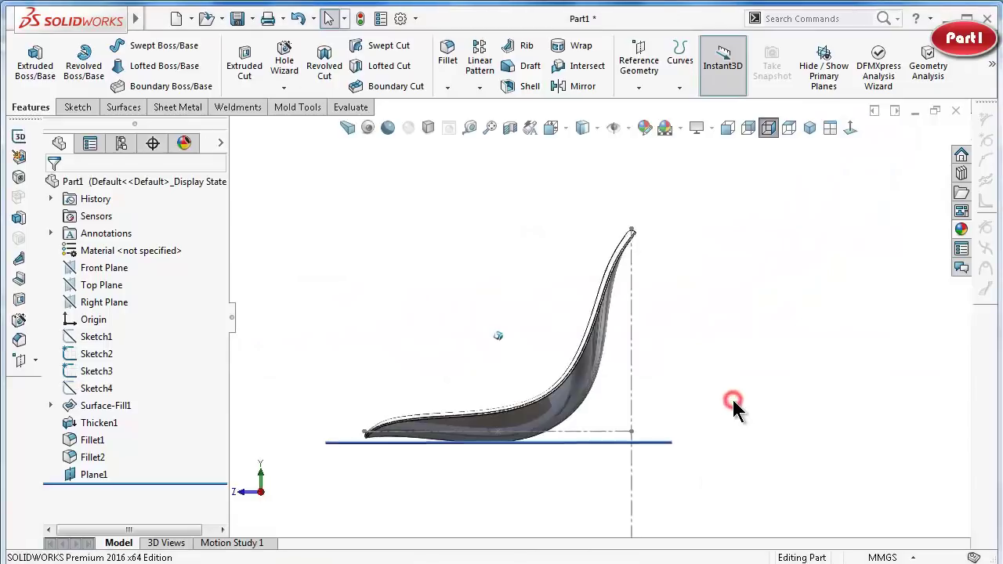
middle_click_drag(734, 406, 725, 398)
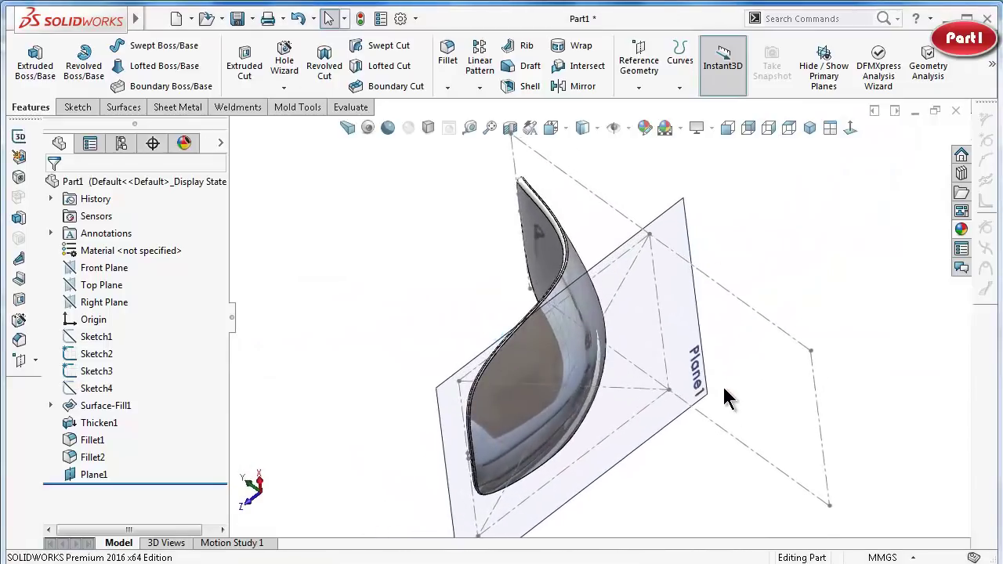
Start a new sketch on Plane1 and view it face-on.
left_click(688, 328)
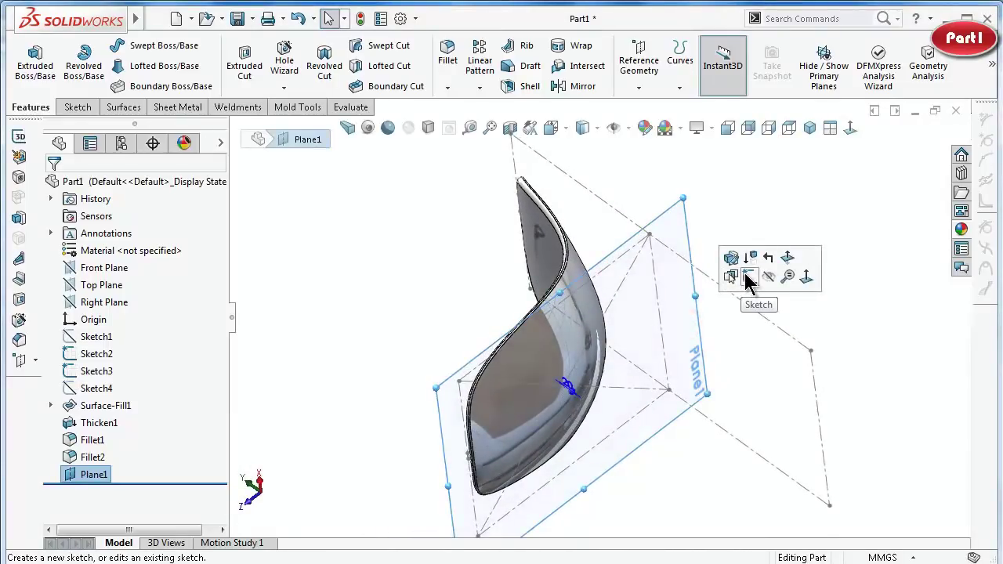
left_click(744, 276)
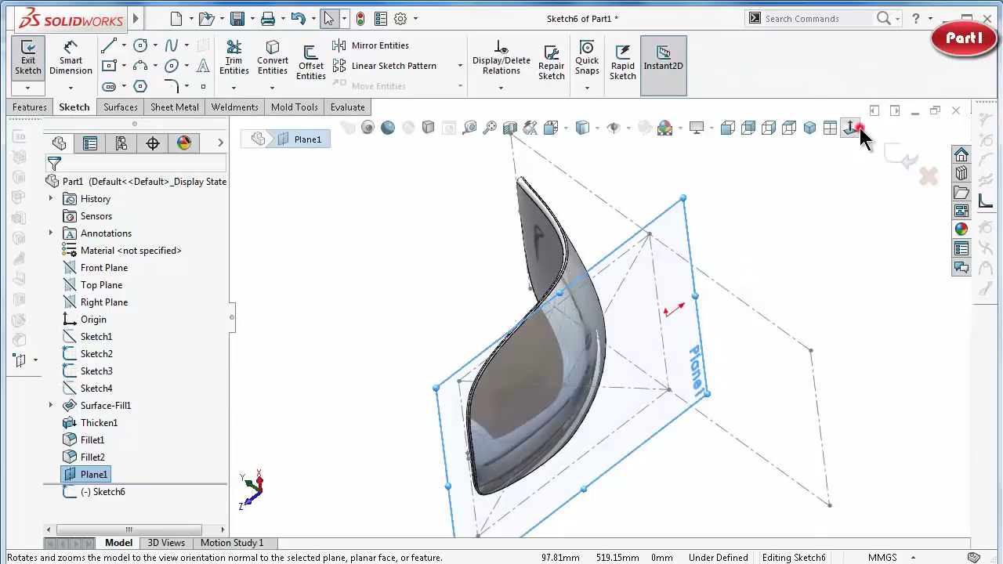
left_click(860, 130)
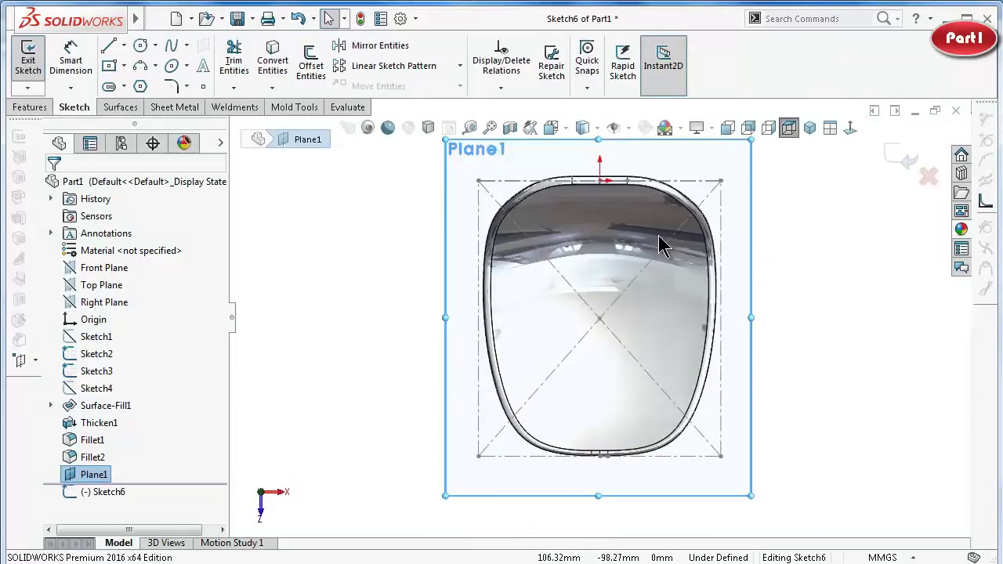
scroll(660, 239, "down", 1)
Draw a corner construction rectangle inside the seat outline.
left_click(123, 66)
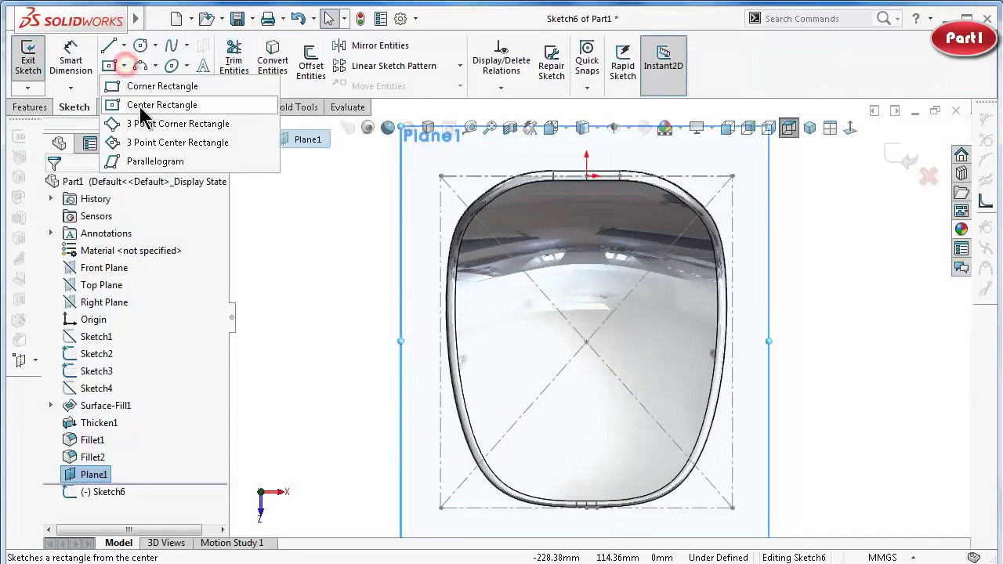
left_click(149, 85)
left_click(518, 286)
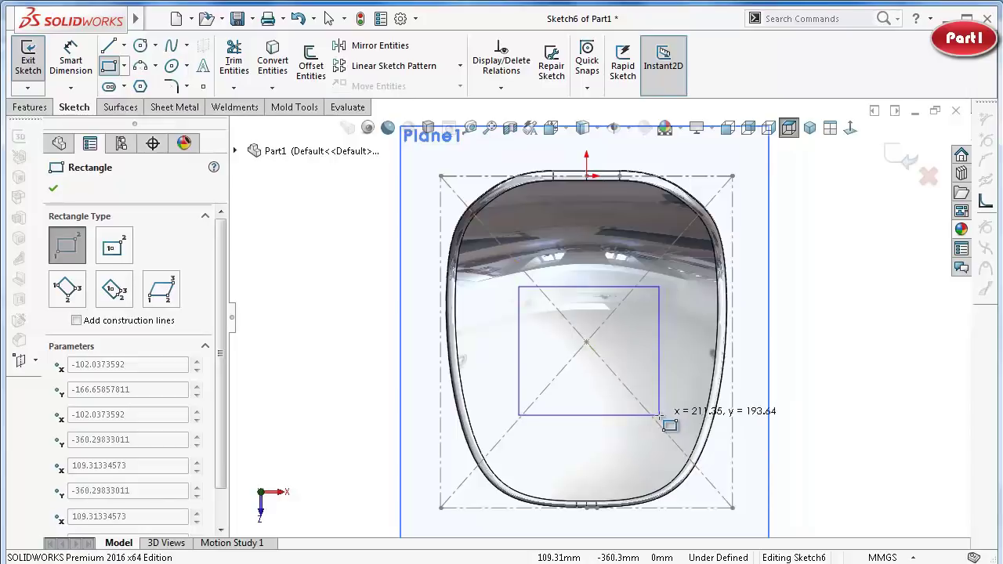
left_click(658, 414)
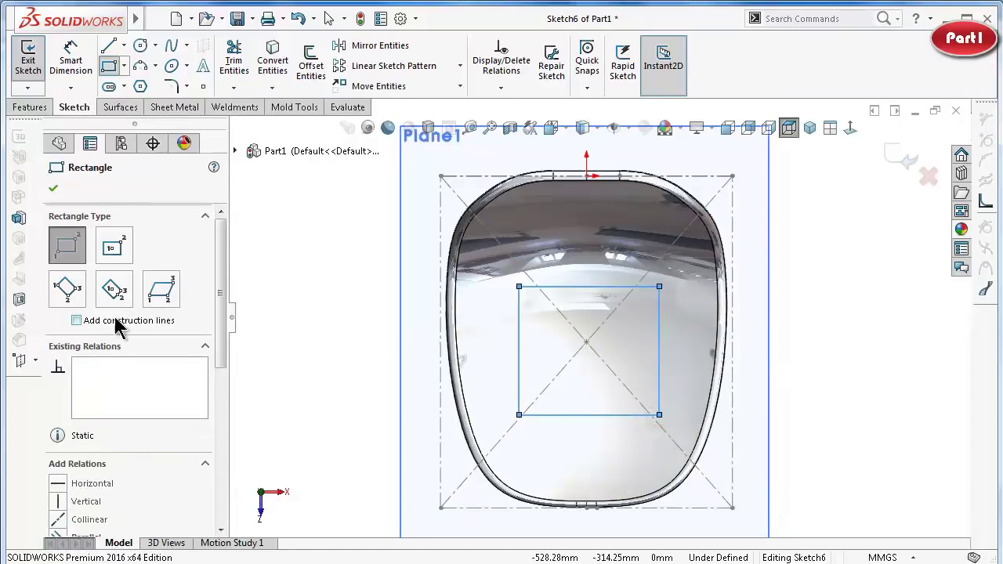
left_click_drag(223, 313, 224, 377)
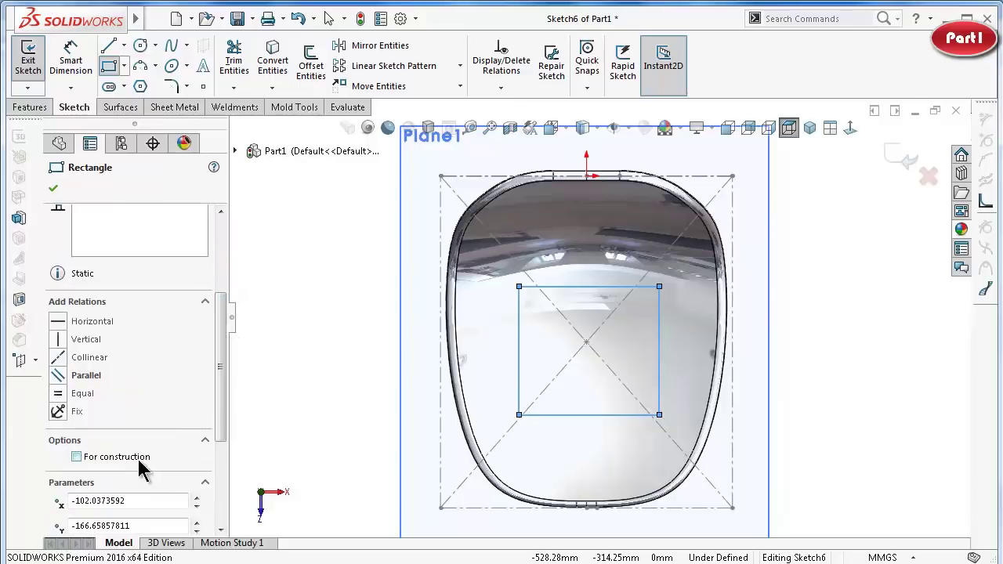
left_click(52, 191)
Make the rectangle's right and top edges equal, forming a square.
scroll(803, 350, "down", 2)
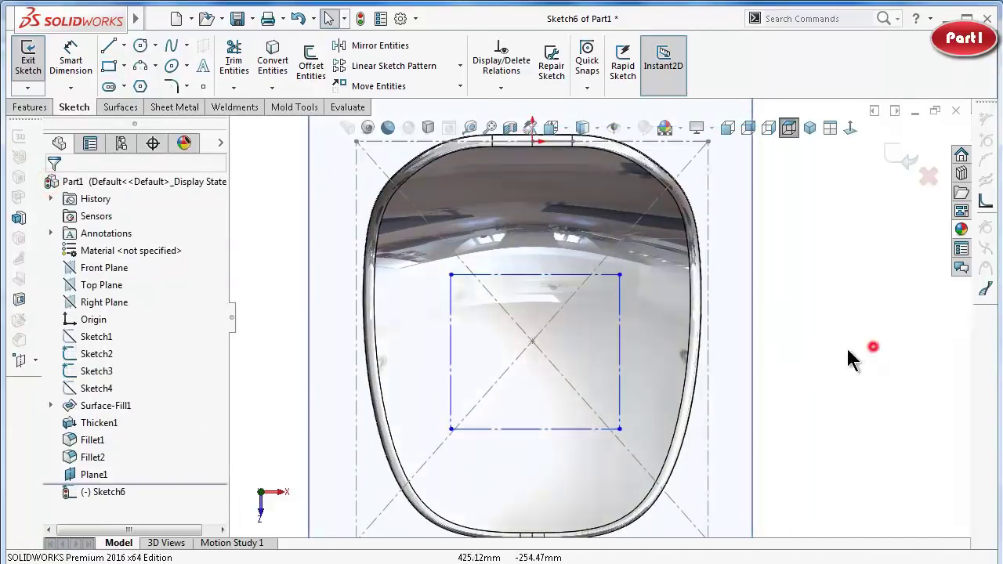
left_click(618, 338)
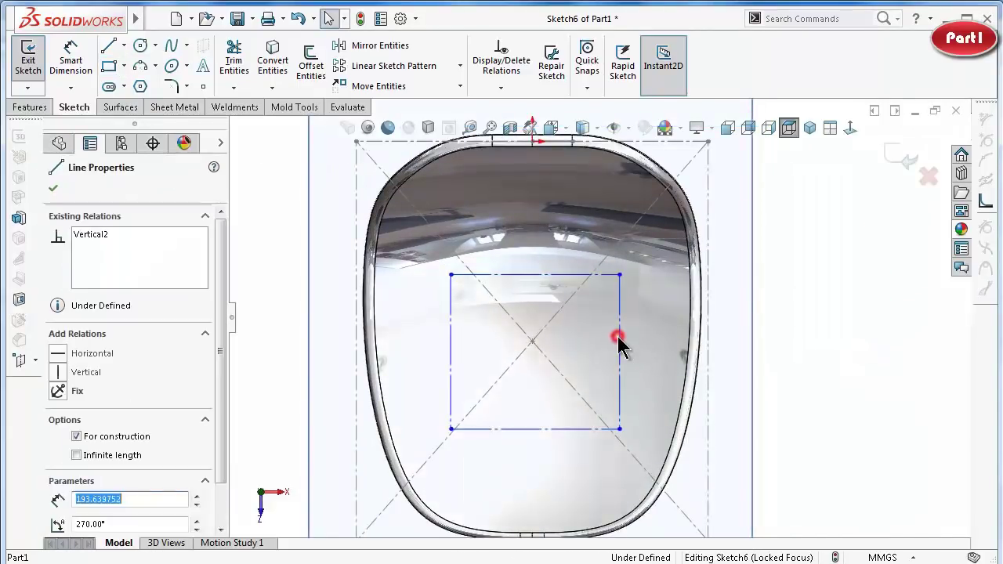
left_click(560, 275, "ctrl")
left_click(698, 208)
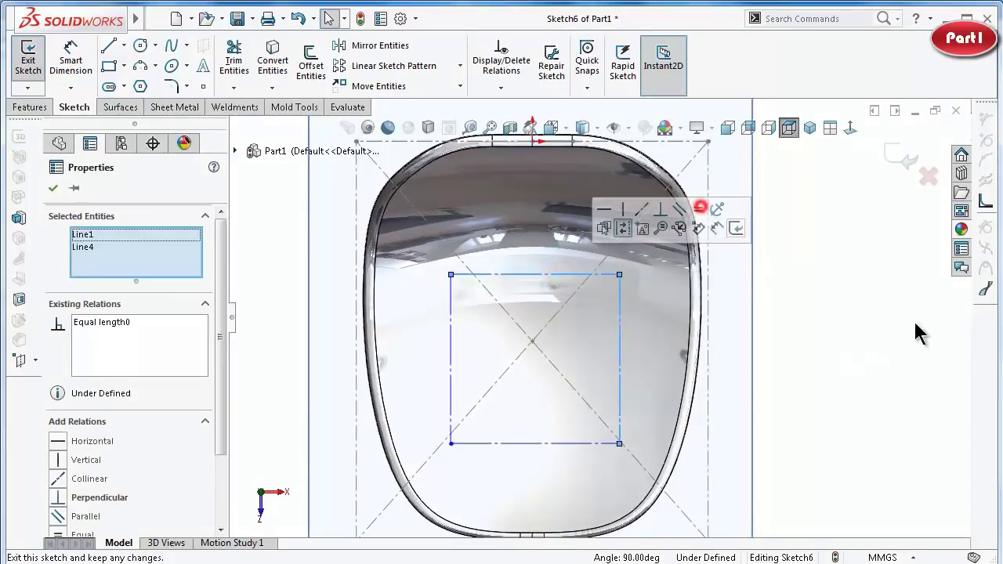
left_click(912, 327)
Dimension the construction square's side to 155 mm.
right_click_drag(846, 395, 852, 362)
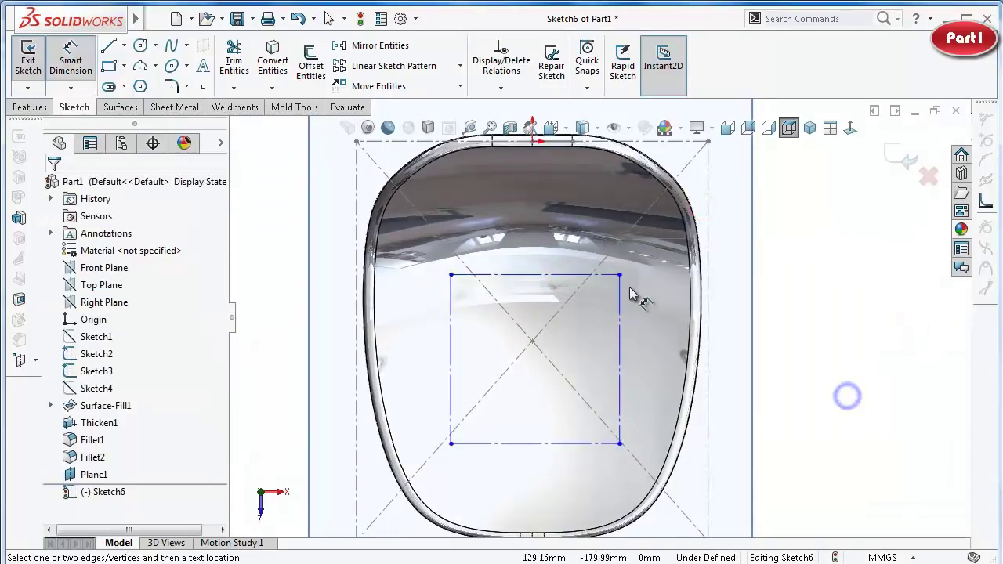
left_click(620, 298)
left_click(858, 305)
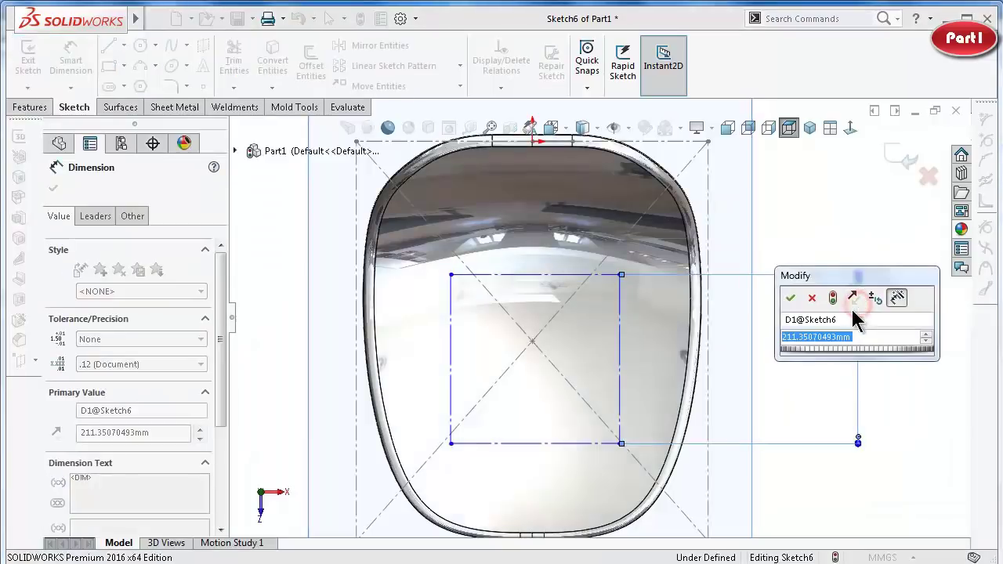
type("155")
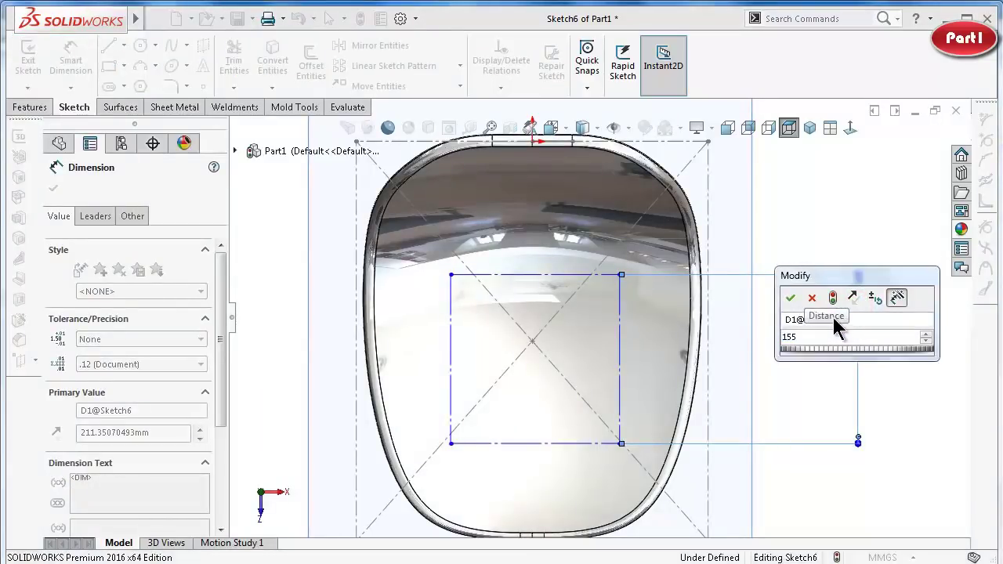
key("Return")
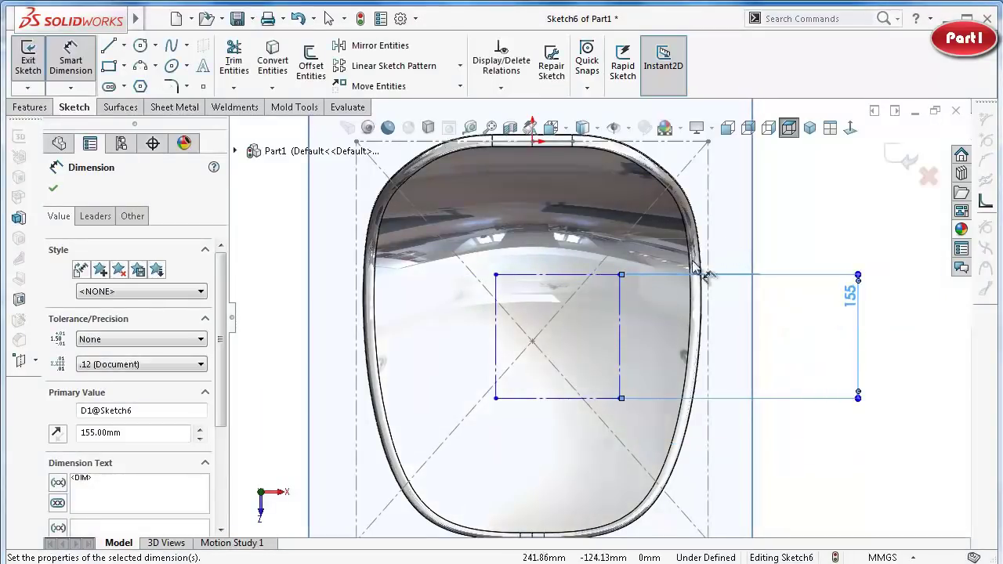
scroll(540, 310, "down", 2)
key("Escape")
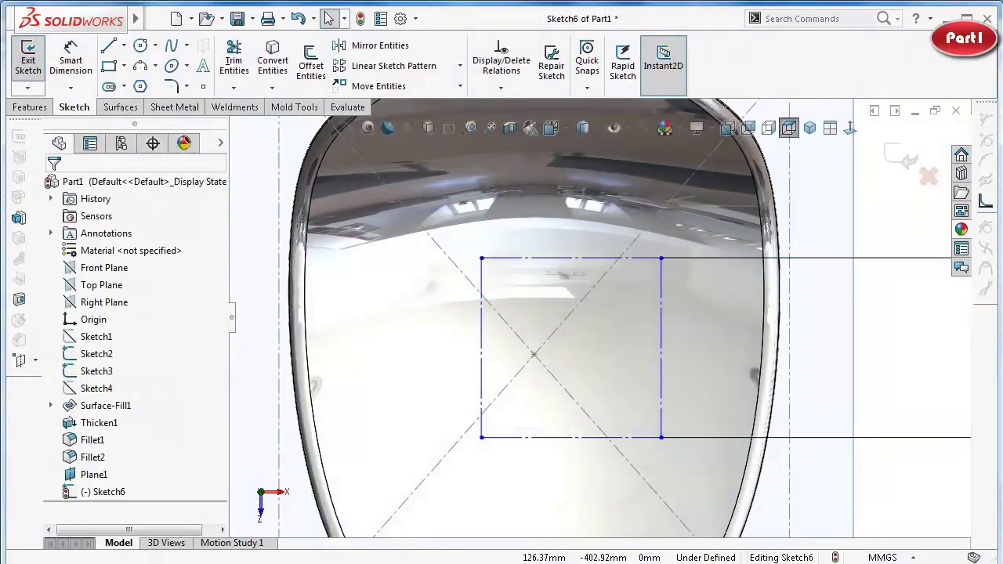
key("f")
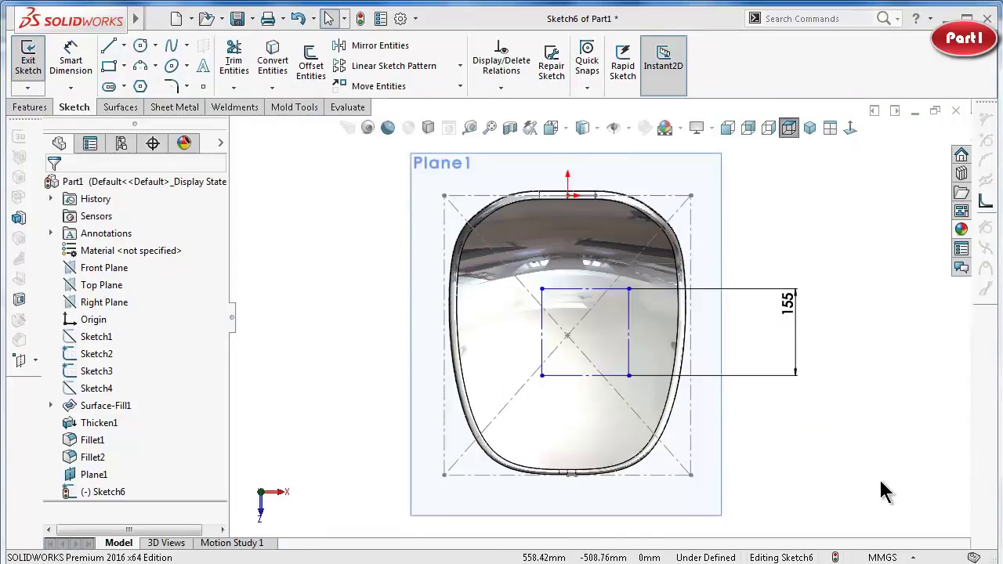
Dimension the square's top edge 190 mm below the origin.
right_click_drag(893, 490, 886, 286)
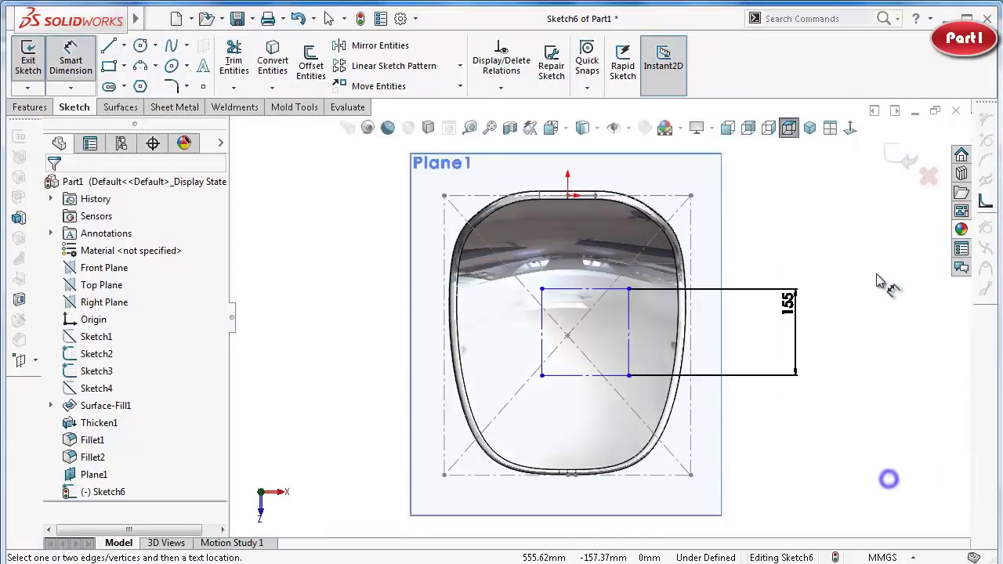
left_click(597, 290)
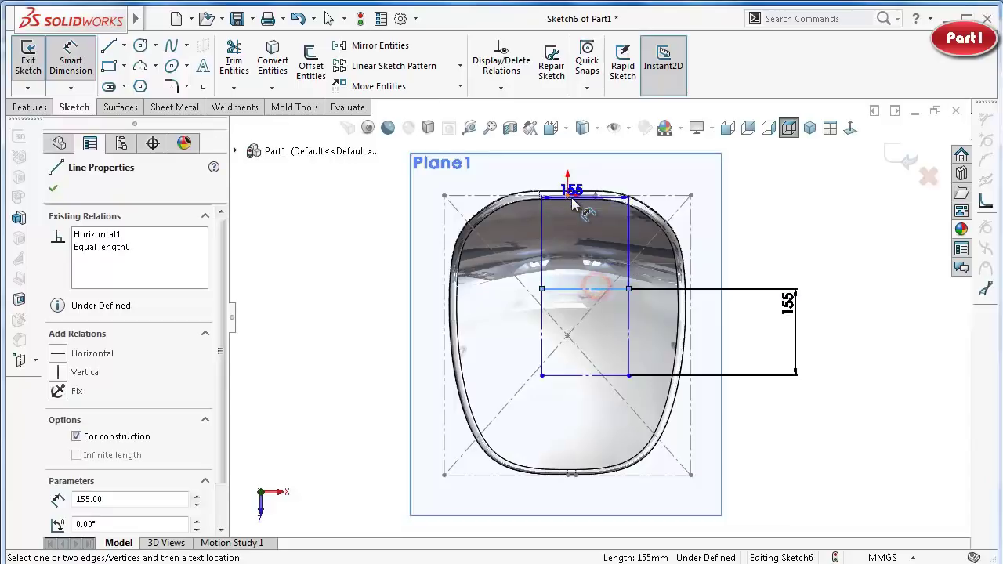
left_click(568, 197)
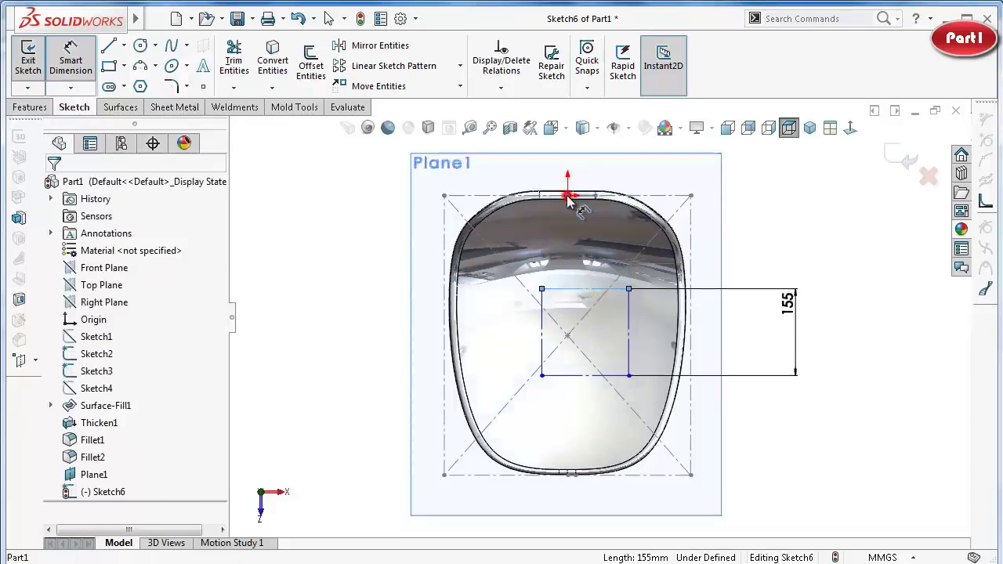
left_click(795, 235)
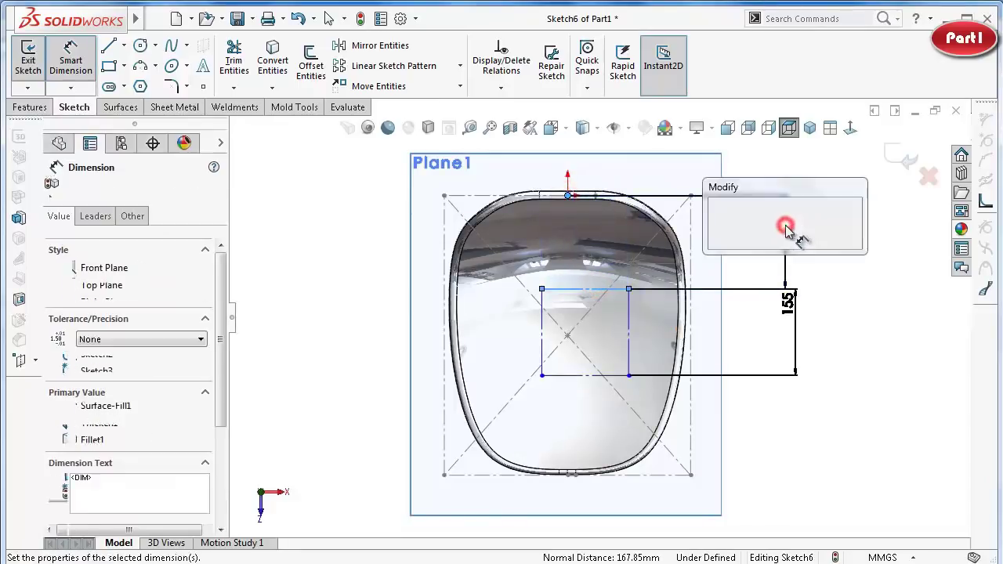
type("190")
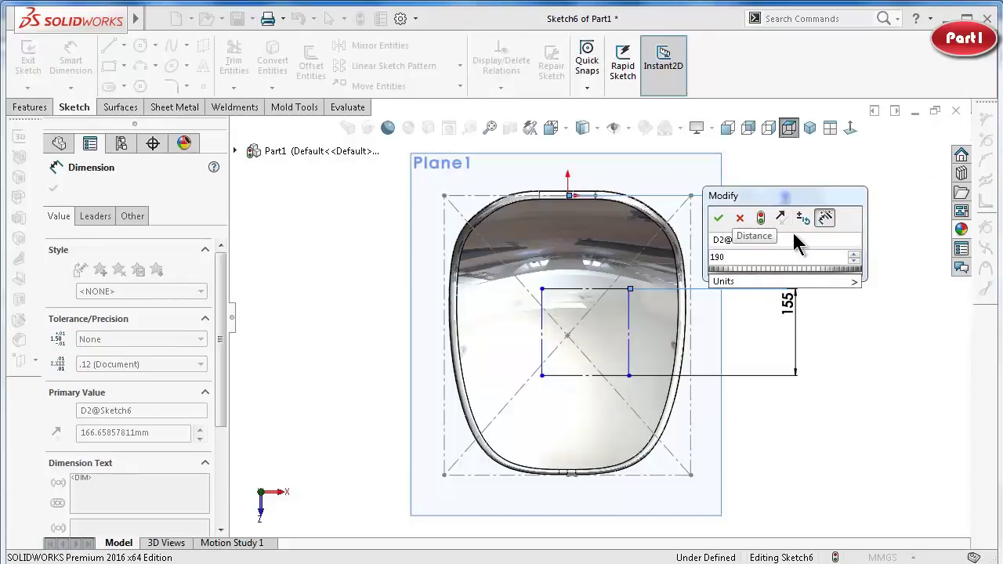
key("Return")
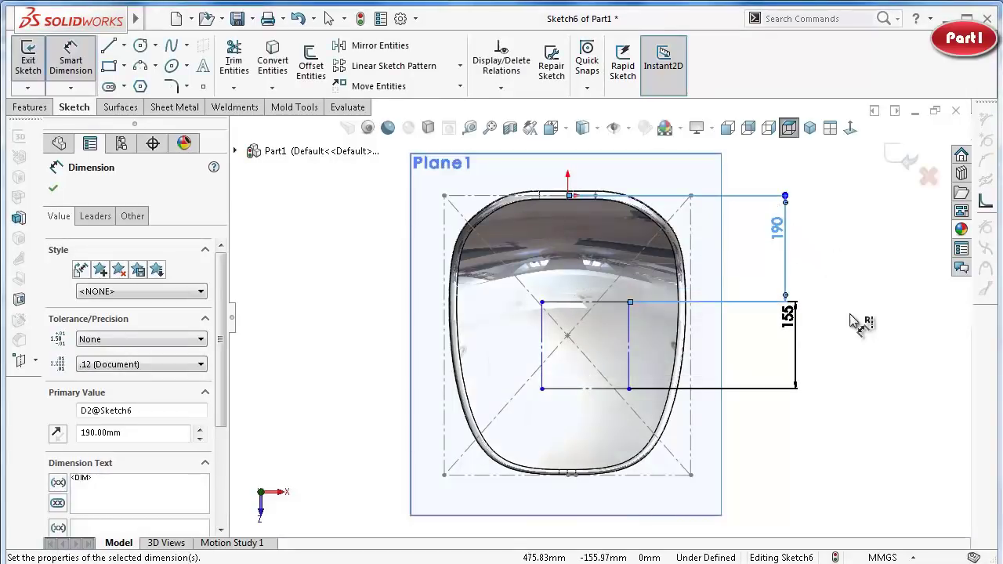
left_click(585, 301)
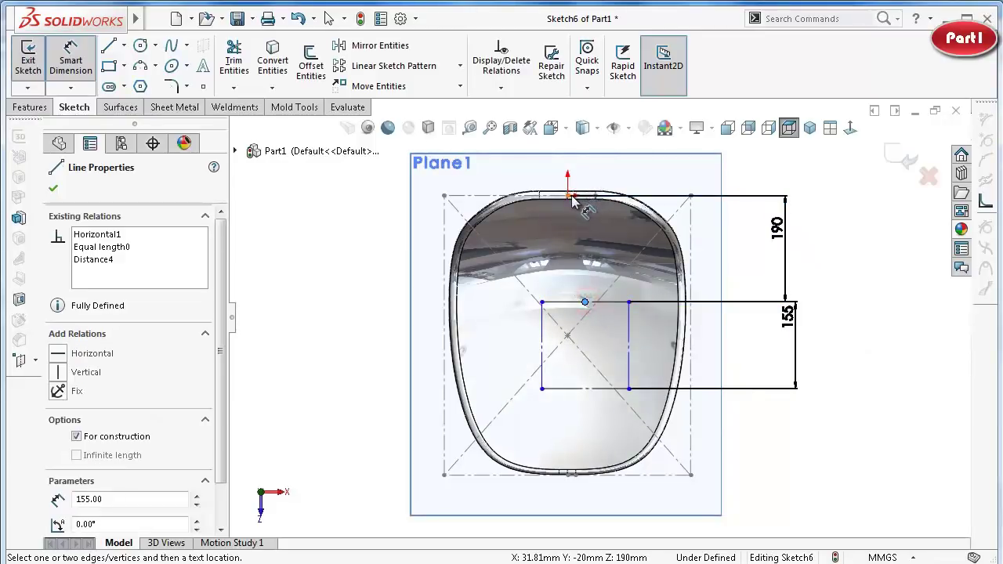
left_click(569, 200)
key("Escape")
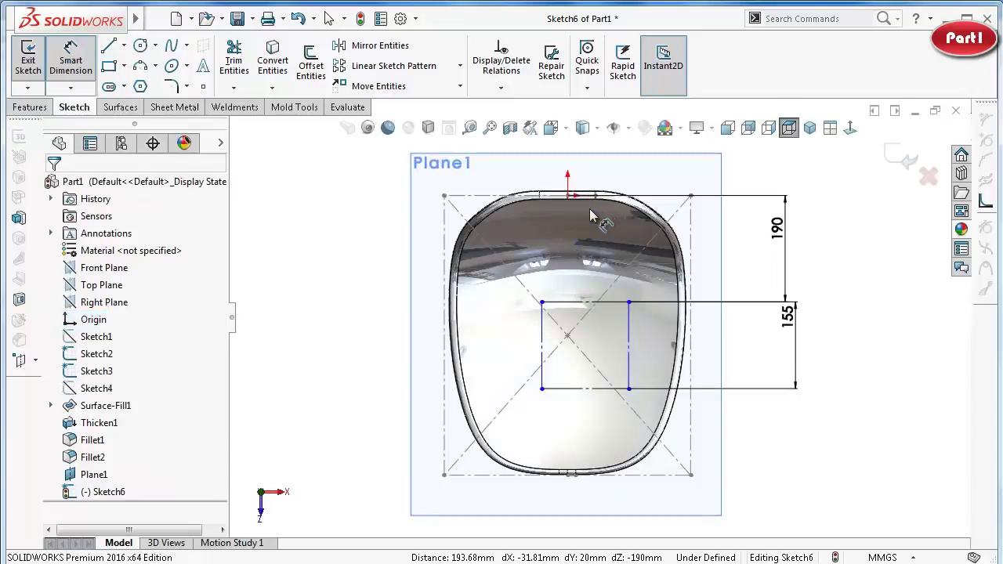
key("Escape")
Add a Vertical relation between the top edge's midpoint and the origin.
scroll(578, 217, "down", 1)
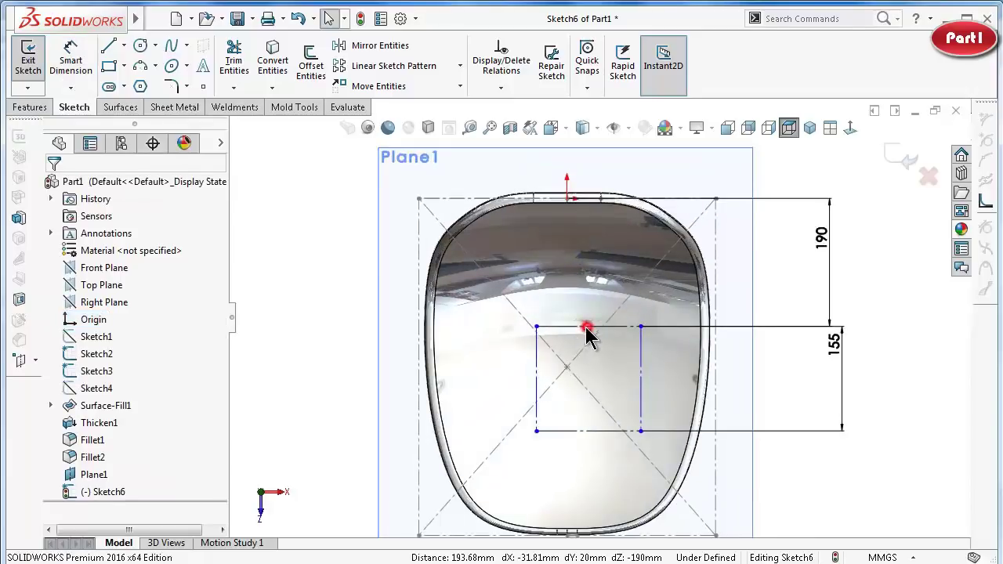
left_click(587, 327)
right_click(566, 327)
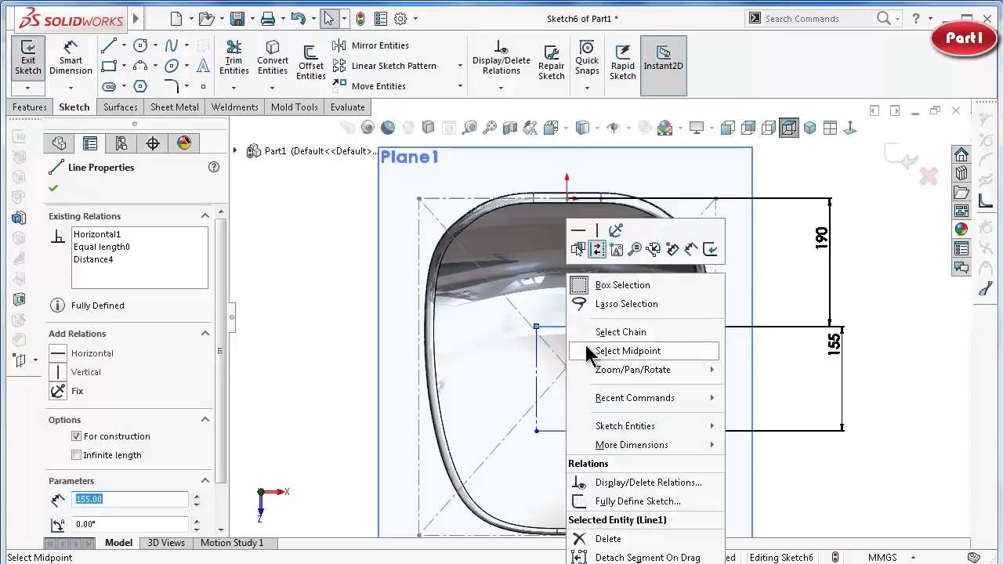
left_click(586, 345)
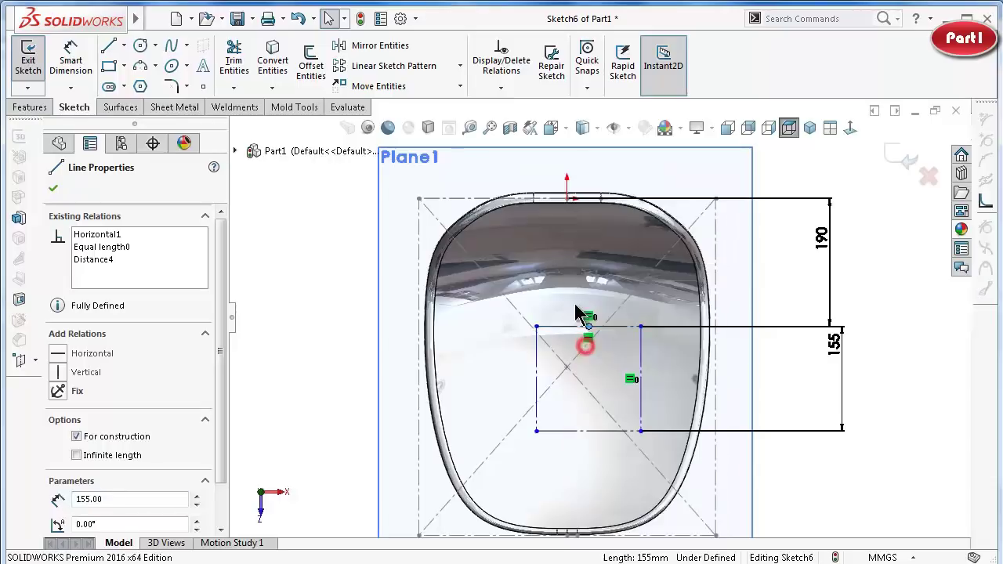
left_click(567, 199, "ctrl")
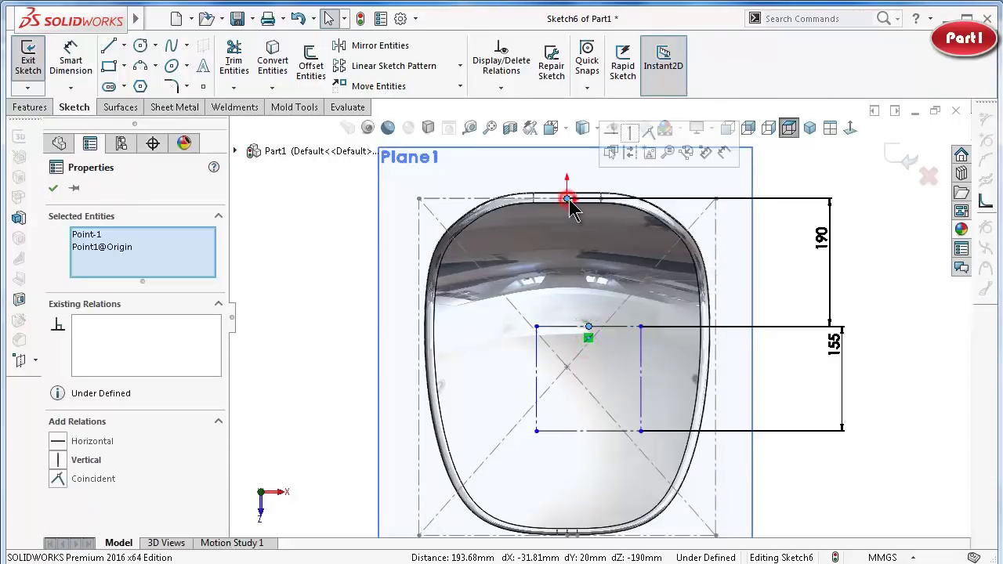
left_click(630, 133)
left_click(902, 382)
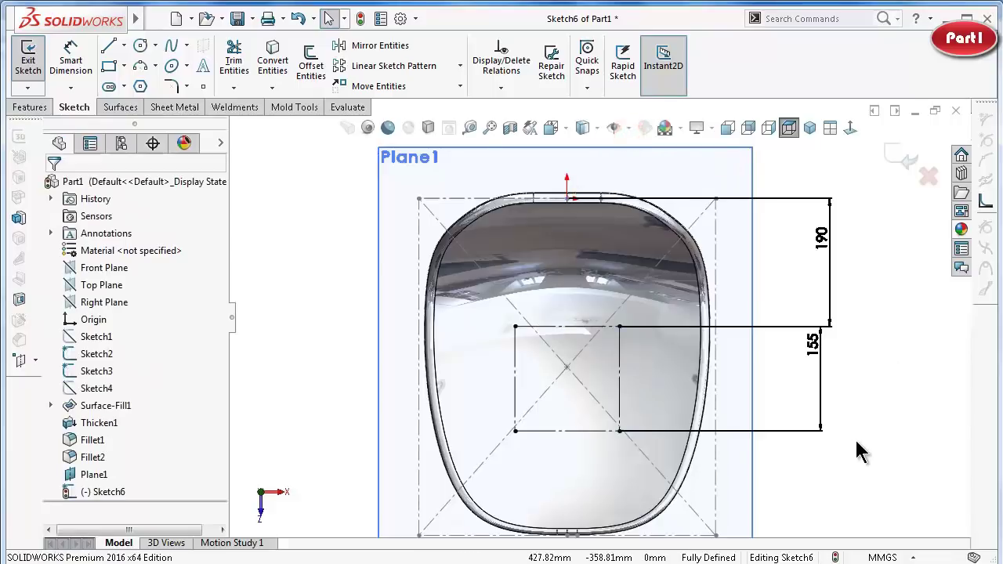
scroll(641, 394, "down", 1)
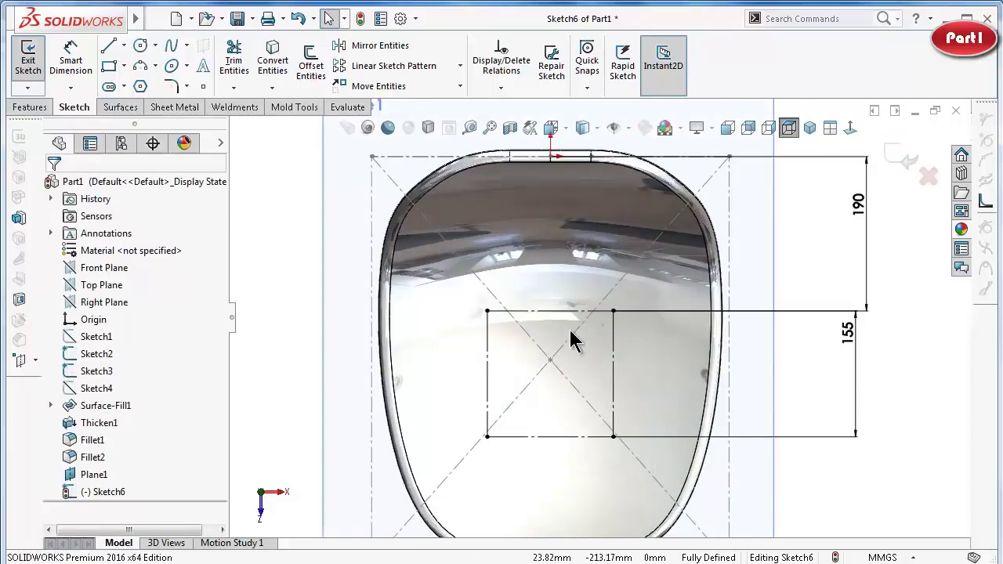
left_click(141, 46)
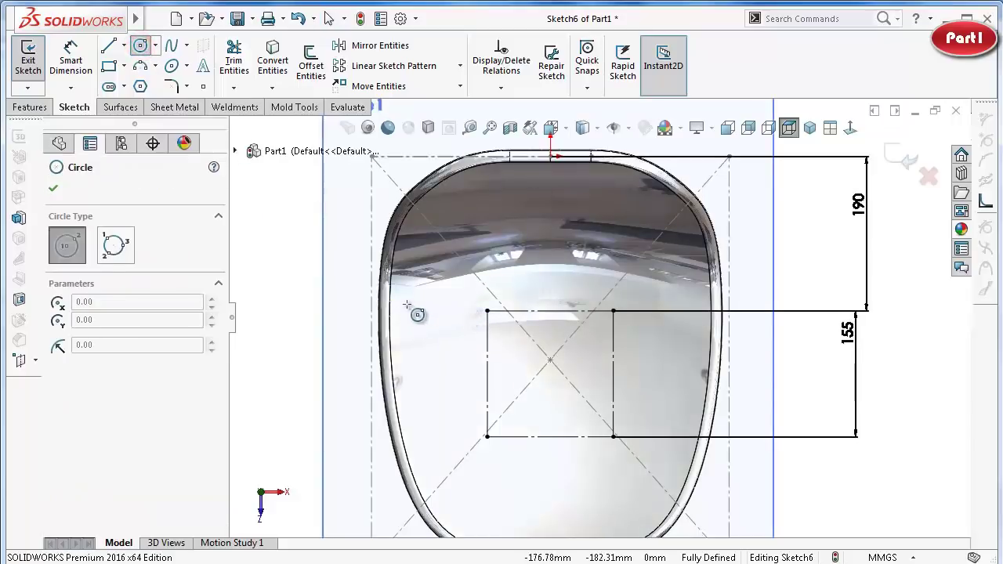
key("Escape")
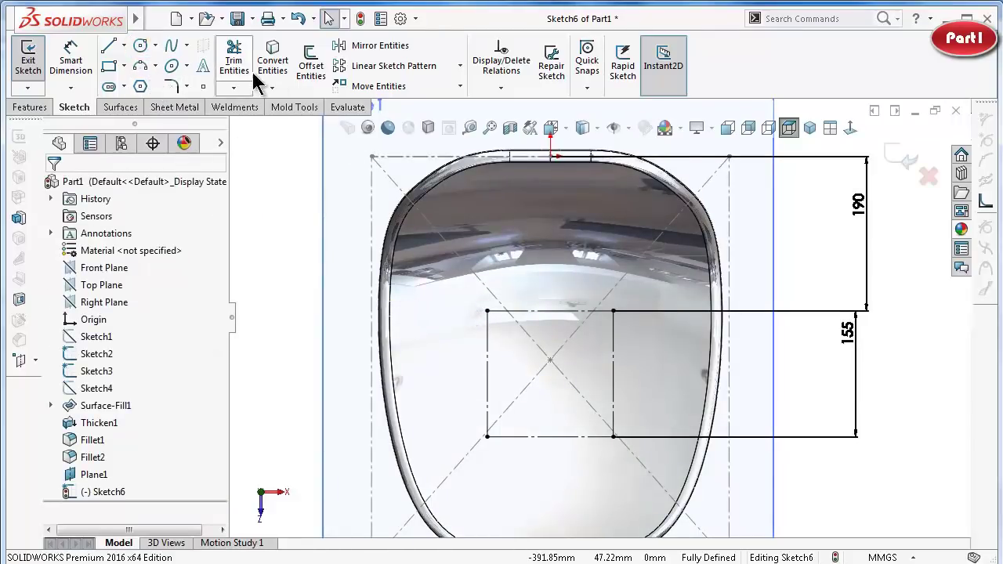
Offset the square's edges 15 mm outward into a surrounding rectangle.
left_click(311, 67)
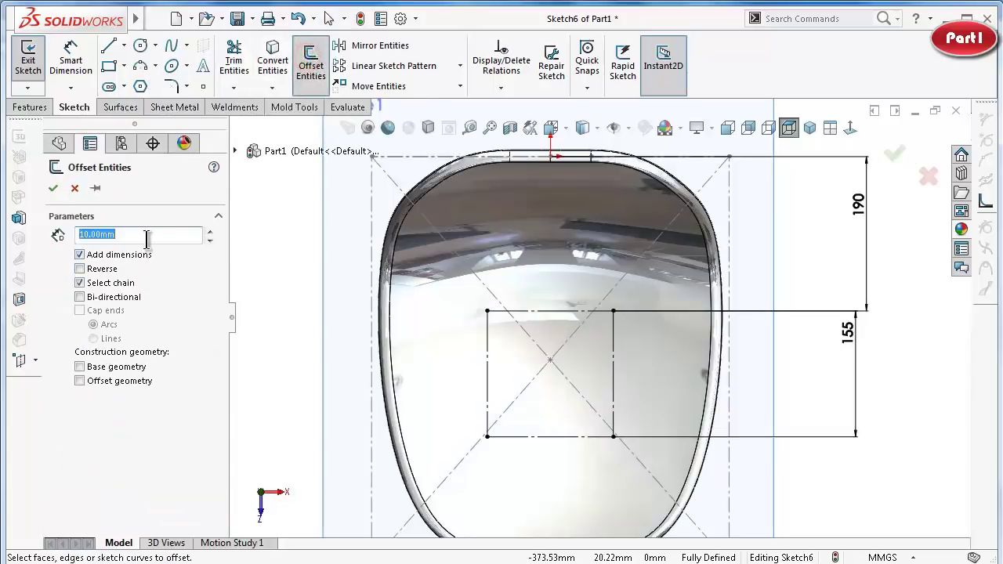
type("15")
left_click(63, 459)
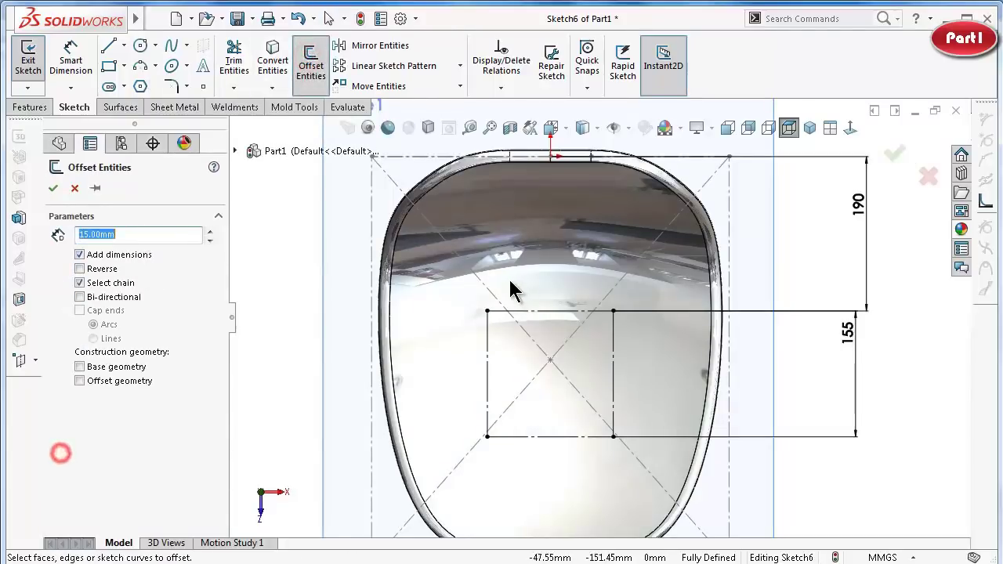
left_click(487, 341)
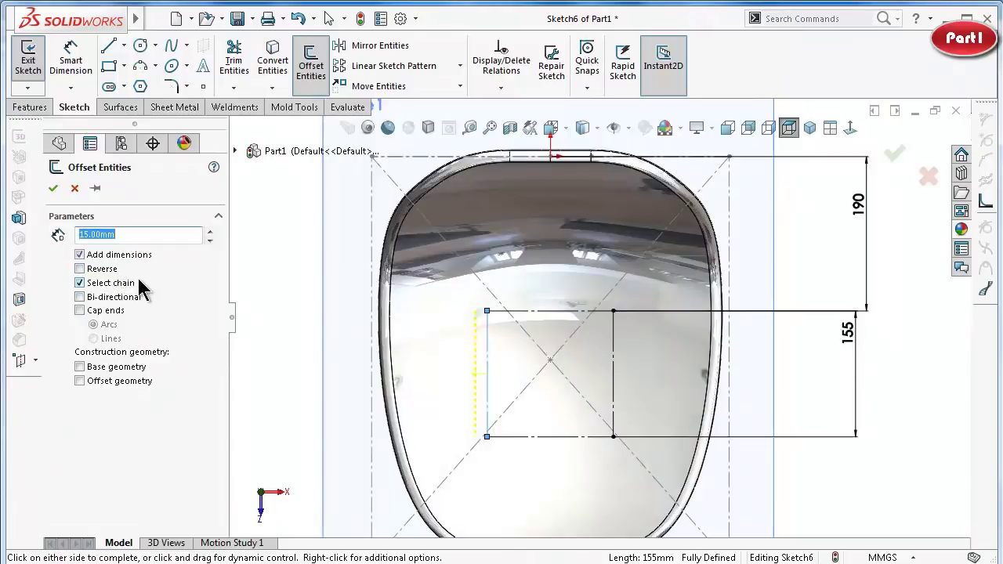
left_click(530, 312)
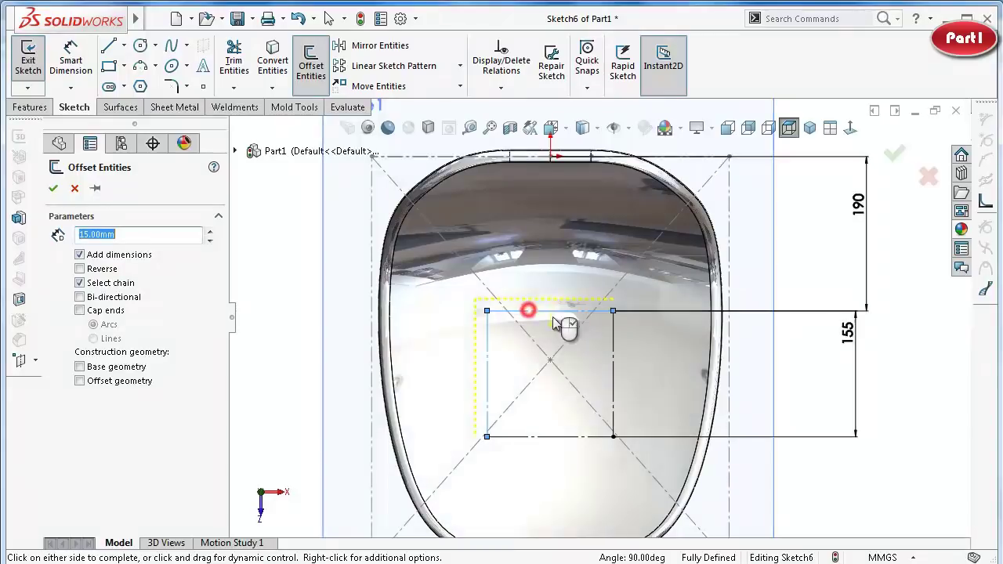
left_click(588, 436)
left_click(592, 444)
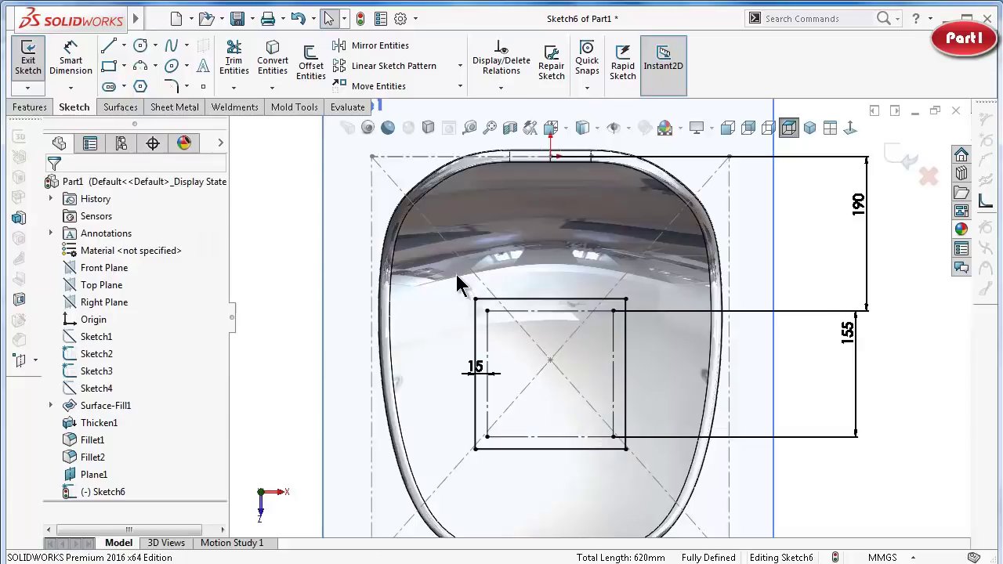
Convert the four offset rectangle lines to construction geometry.
left_click(489, 299)
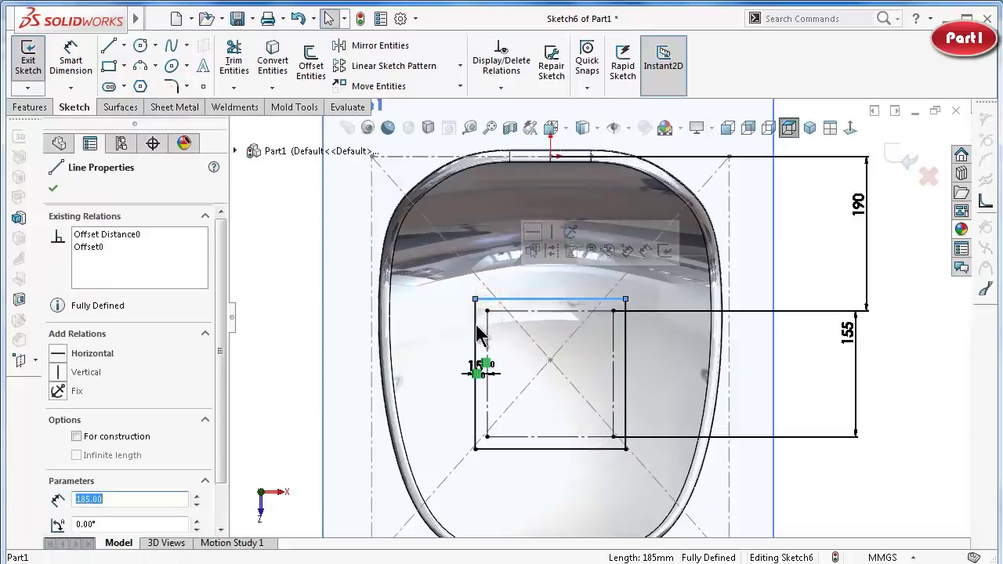
left_click(475, 323, "ctrl")
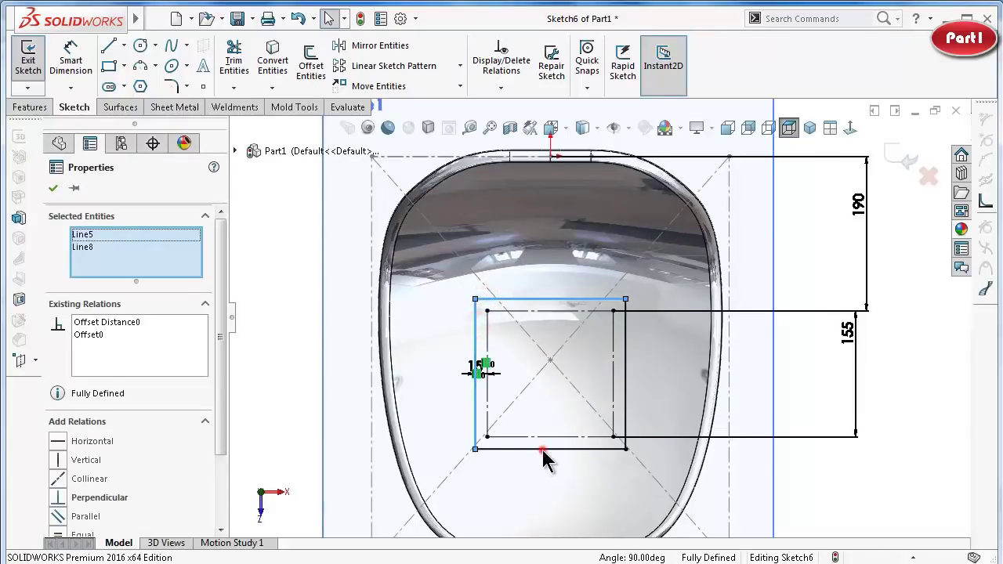
left_click(542, 450, "ctrl")
left_click(625, 393, "ctrl")
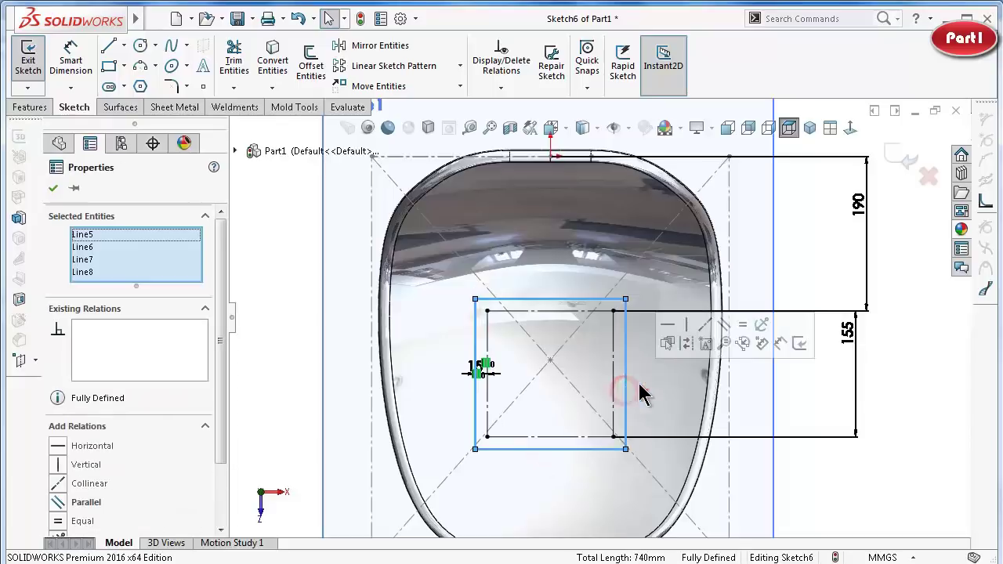
left_click(687, 342)
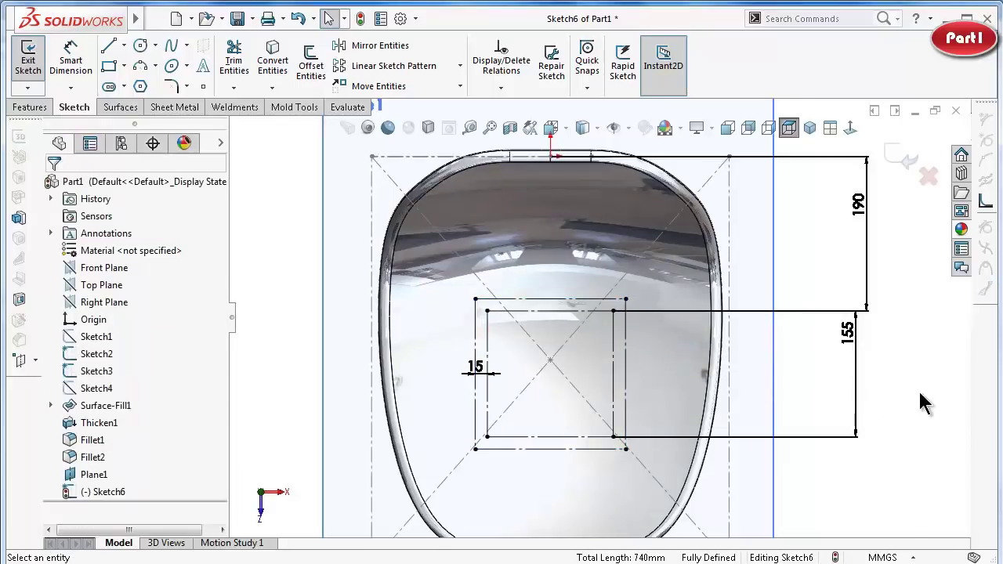
scroll(548, 310, "down", 1)
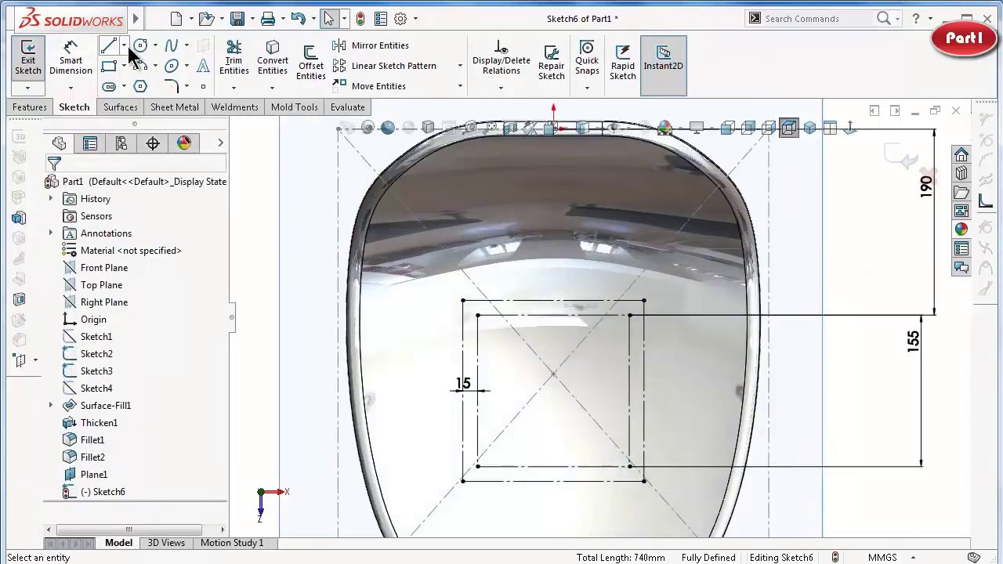
Draw R15 circles at the top-left, top-right, bottom-left and bottom-right corners.
left_click(140, 45)
left_click(478, 315)
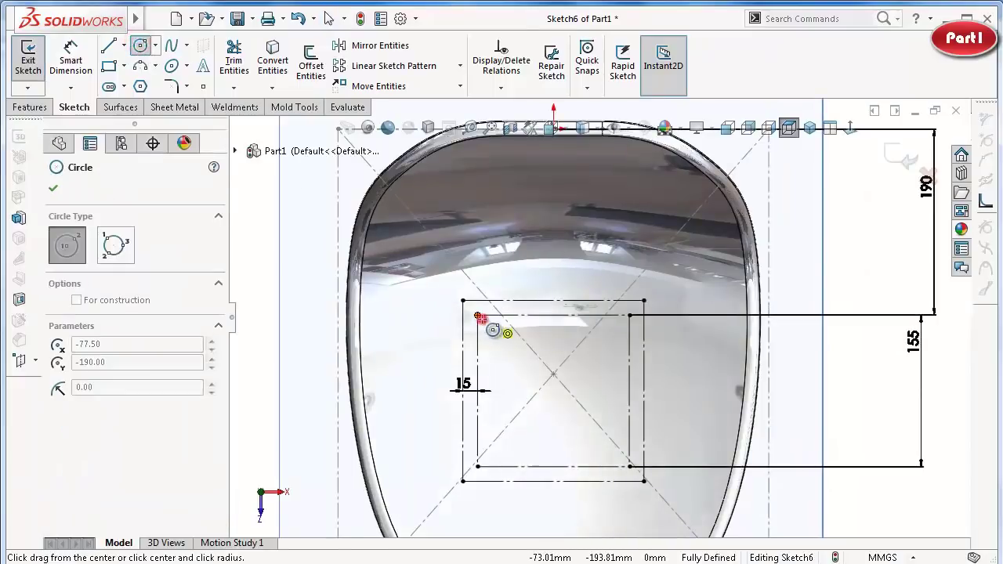
scroll(479, 318, "down", 3)
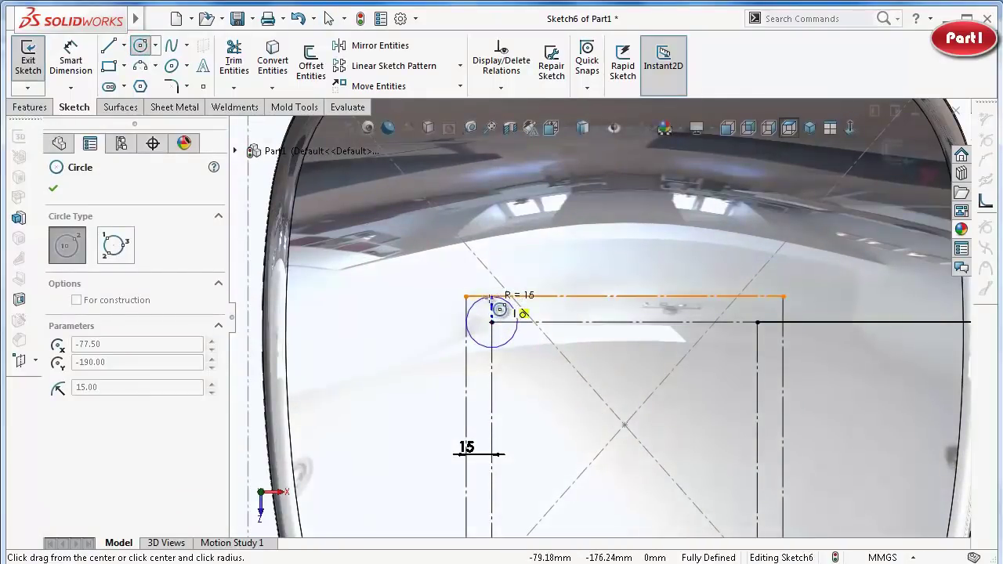
left_click(491, 298)
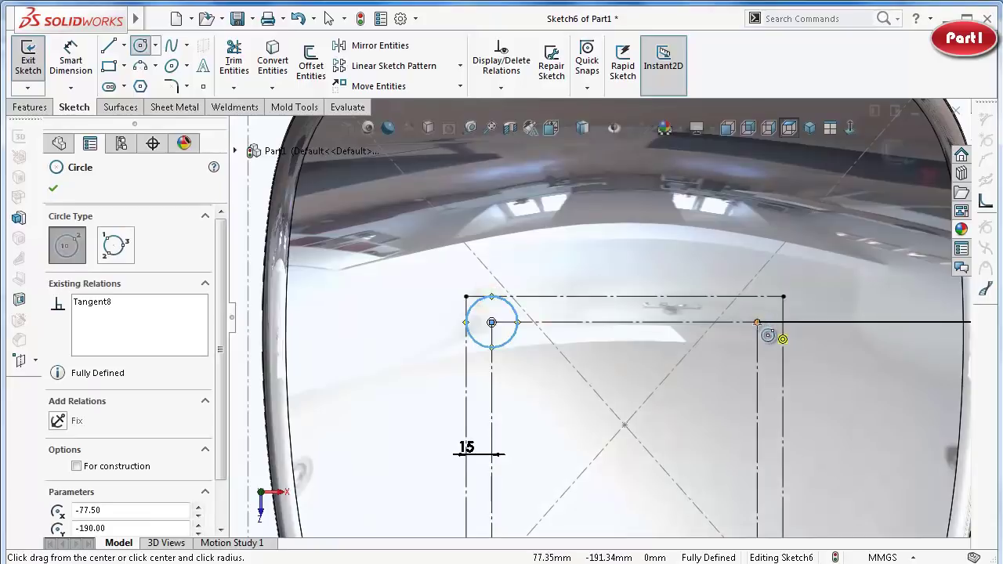
left_click(757, 322)
left_click(779, 309)
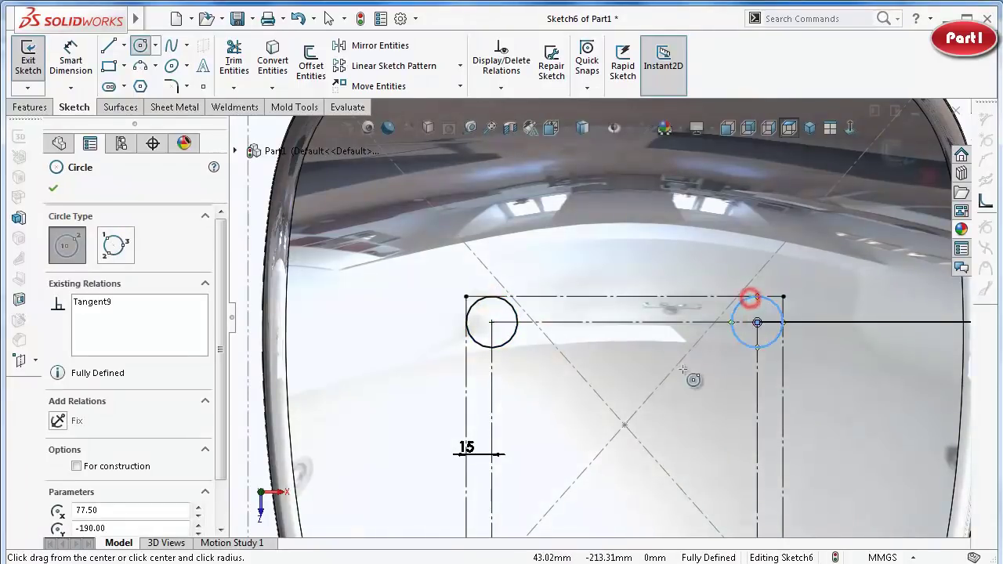
scroll(588, 438, "up", 2)
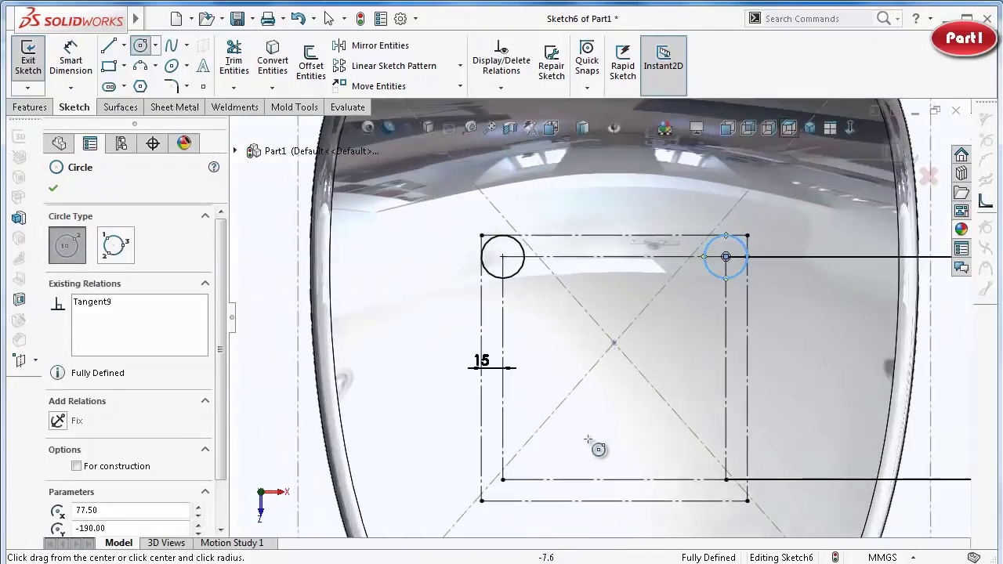
left_click(502, 479)
left_click(511, 470)
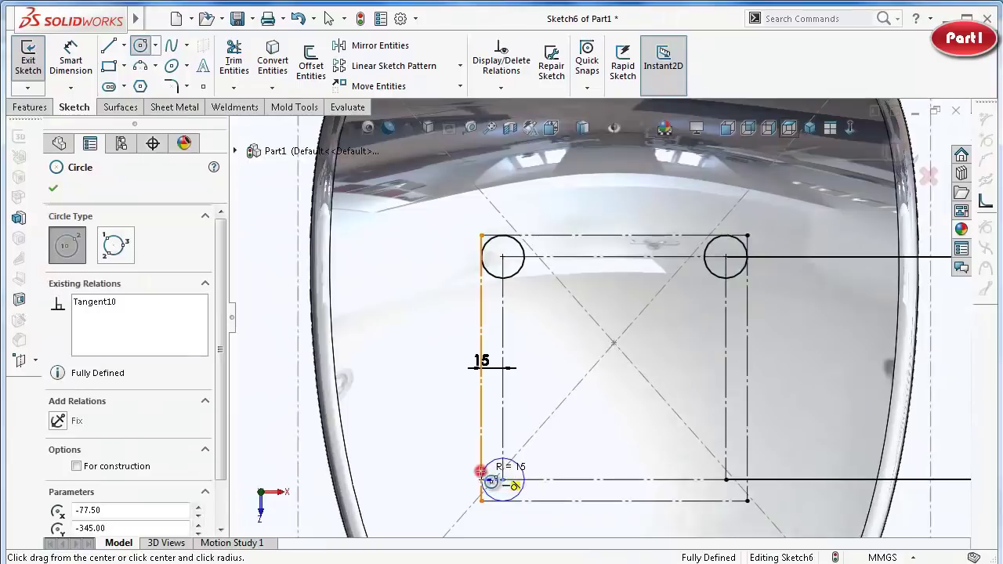
left_click(726, 480)
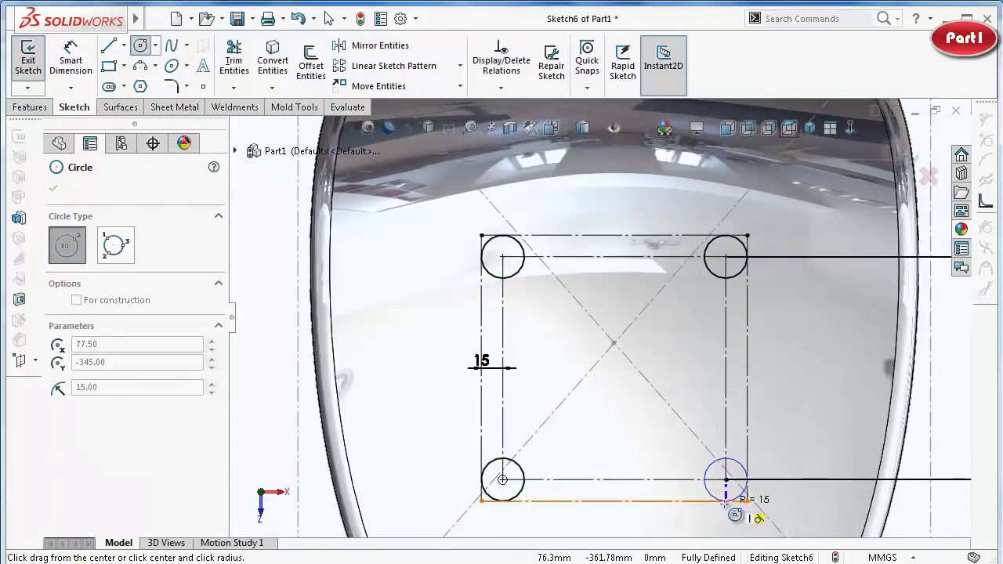
left_click(725, 501)
key("Escape")
key("f")
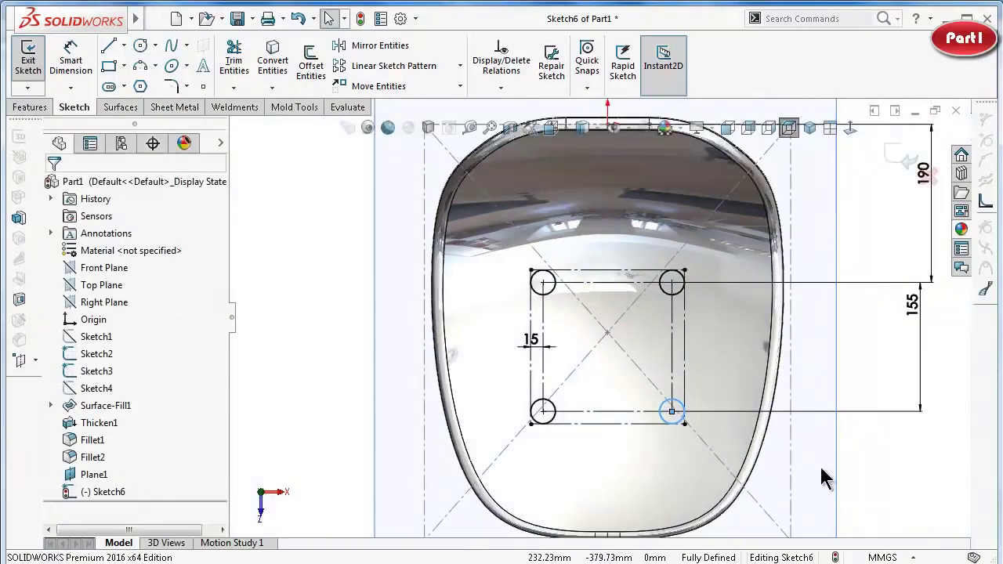
left_click(889, 463)
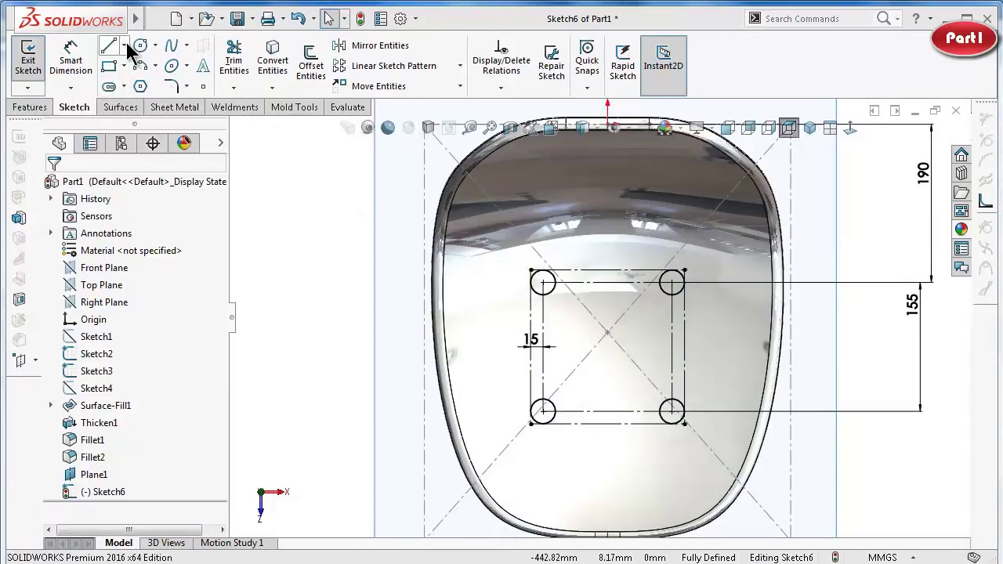
Draw a diagonal centreline from the top-right to the bottom-left corner.
left_click(126, 45)
left_click(150, 85)
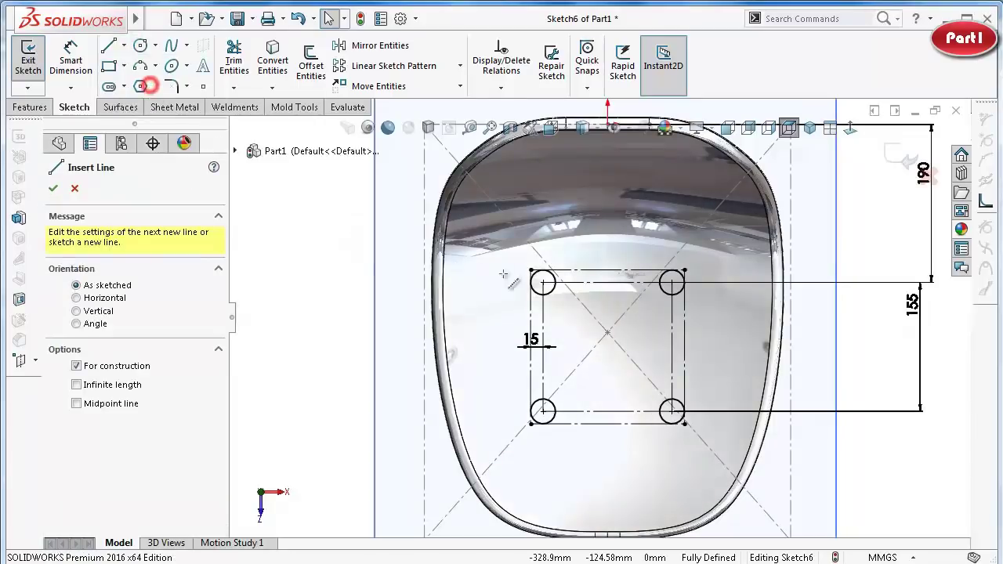
left_click(685, 272)
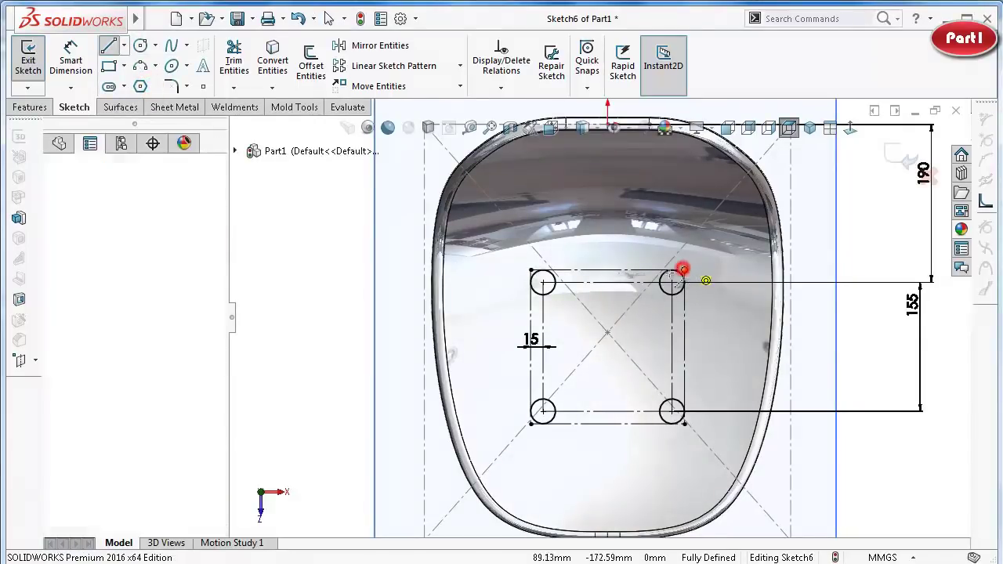
left_click(531, 424)
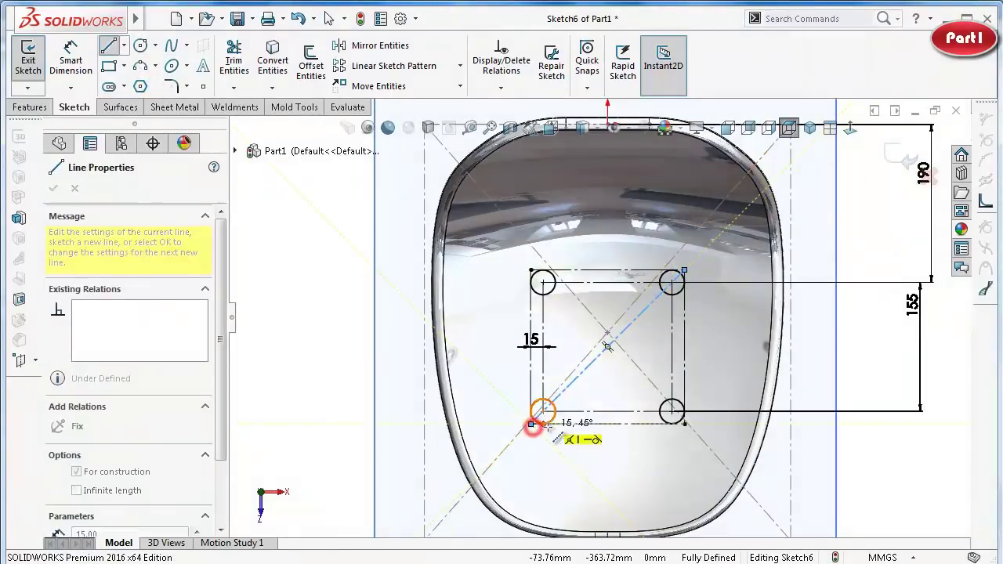
key("Escape")
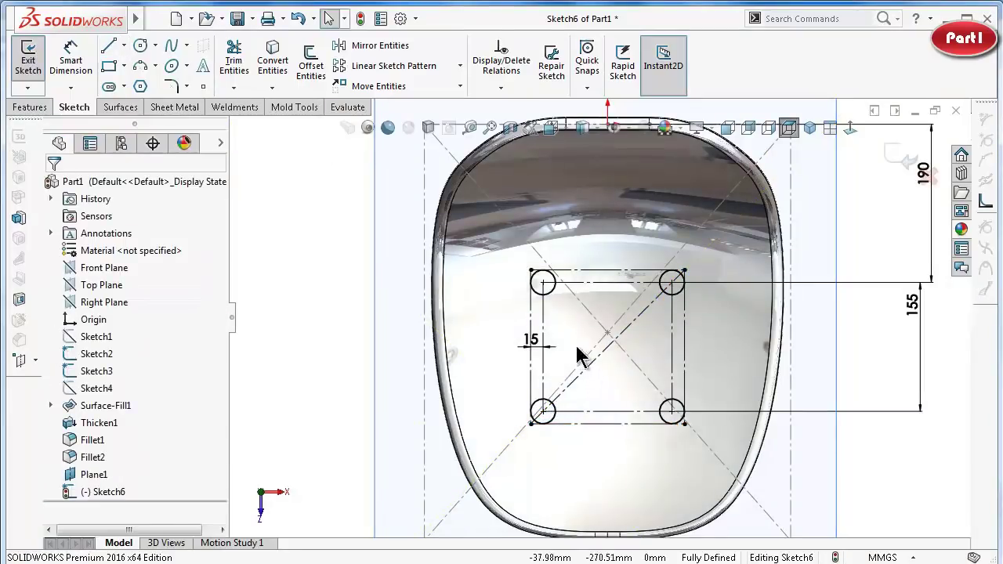
Draw a construction centre rectangle around the seat from the diagonal's midpoint.
left_click(124, 66)
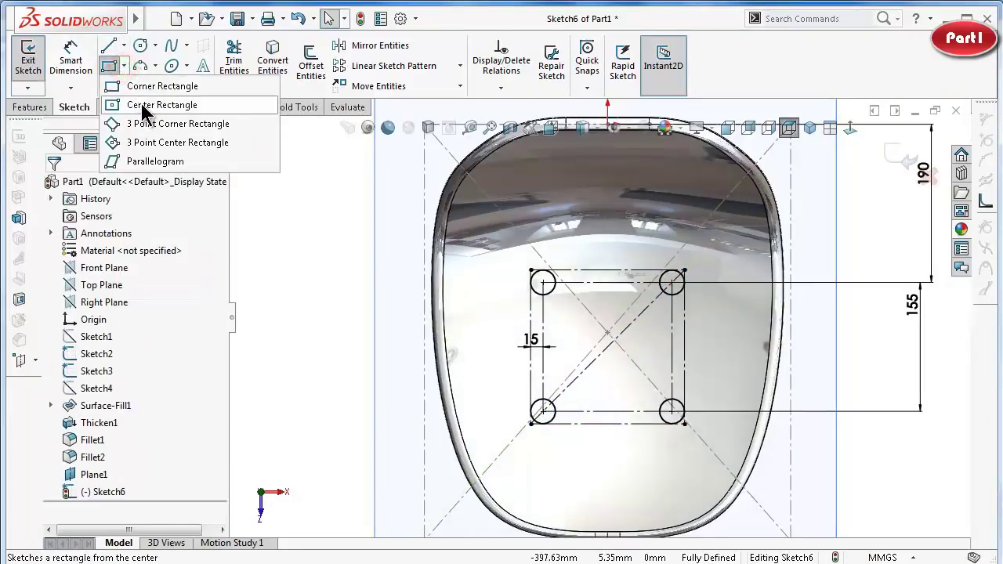
left_click(146, 107)
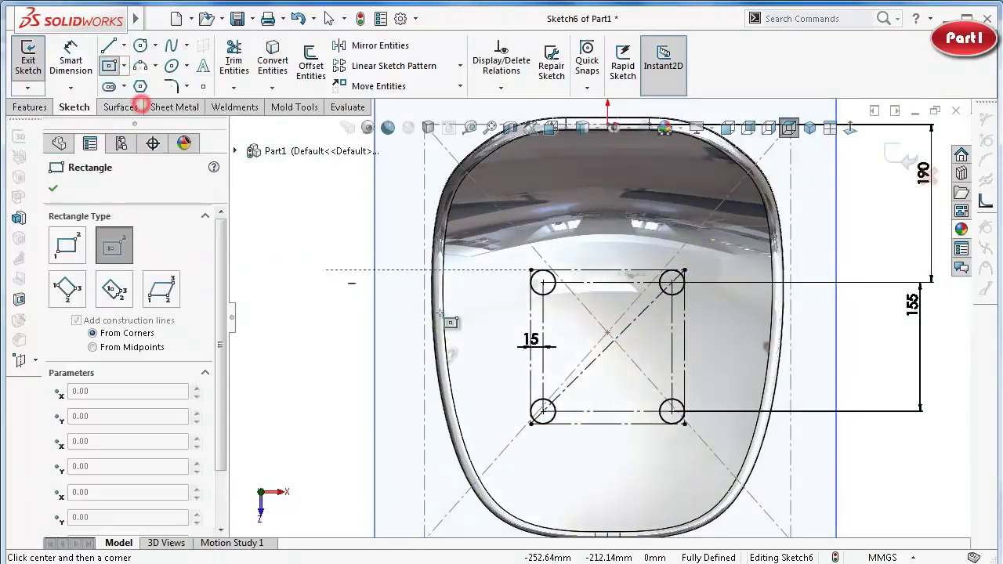
left_click(608, 346)
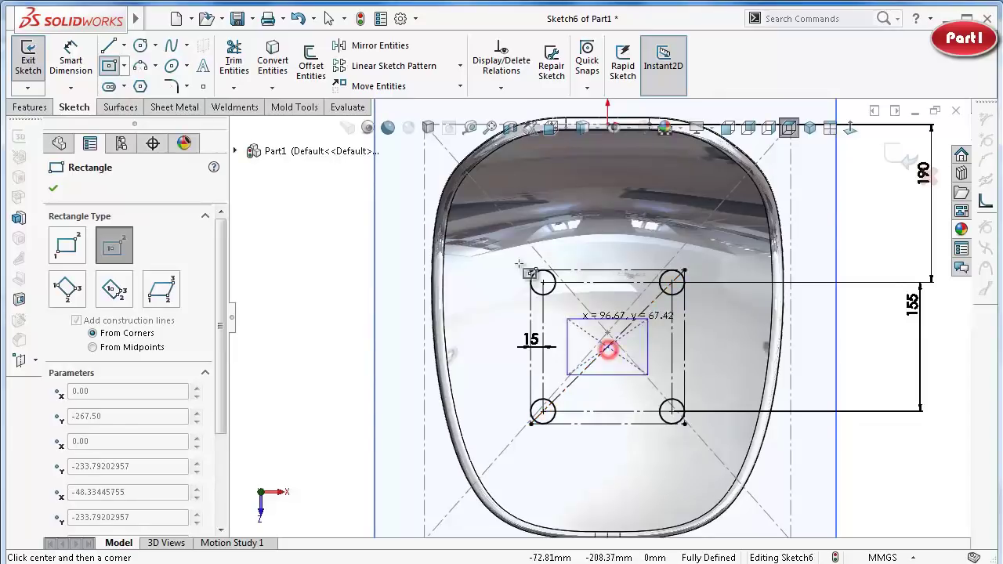
left_click(460, 211)
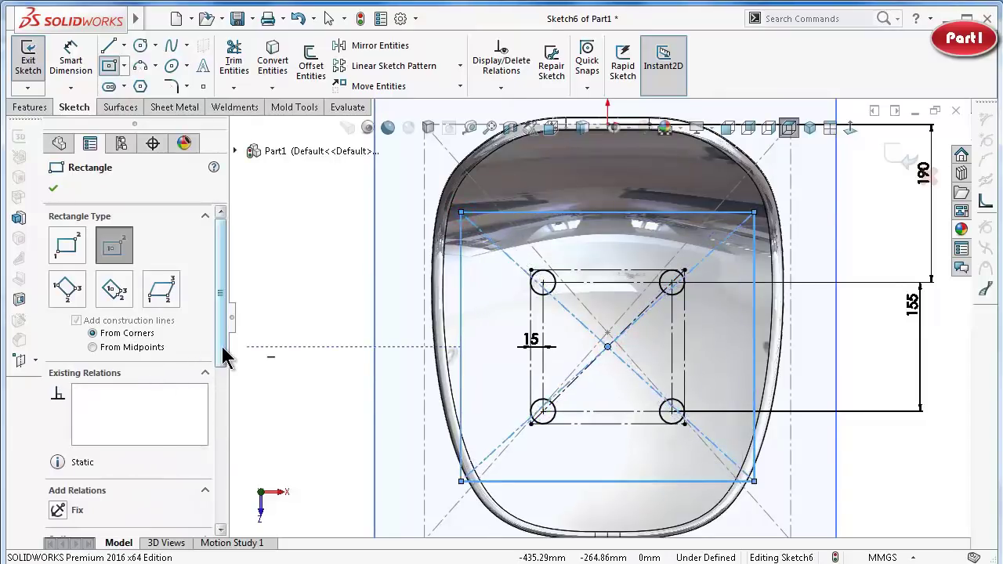
left_click_drag(221, 353, 188, 427)
left_click(140, 413)
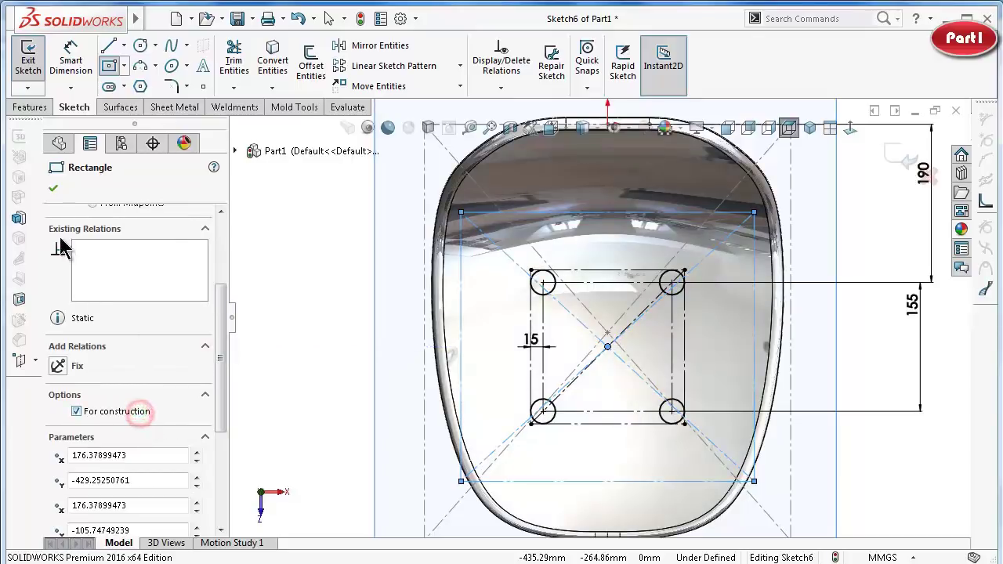
left_click(53, 188)
left_click(310, 304)
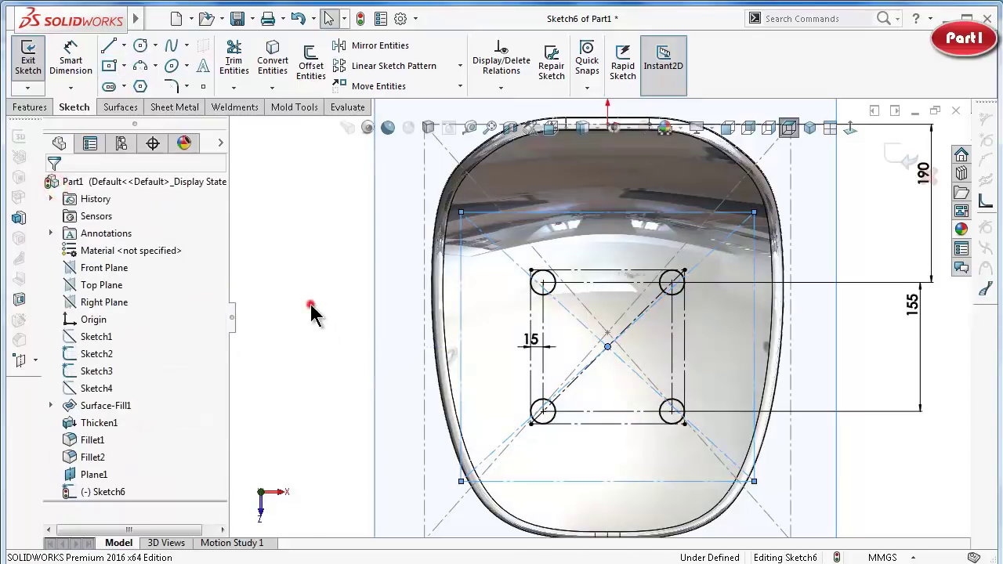
Make the rectangle's sides Equal and dimension its side to 385 mm.
left_click(463, 286)
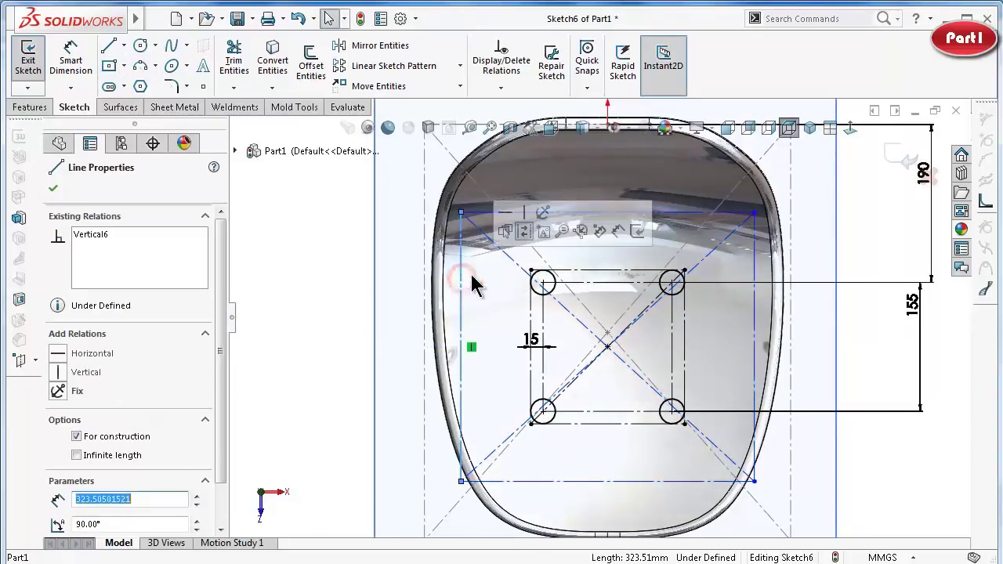
left_click(687, 213, "ctrl")
left_click(821, 149)
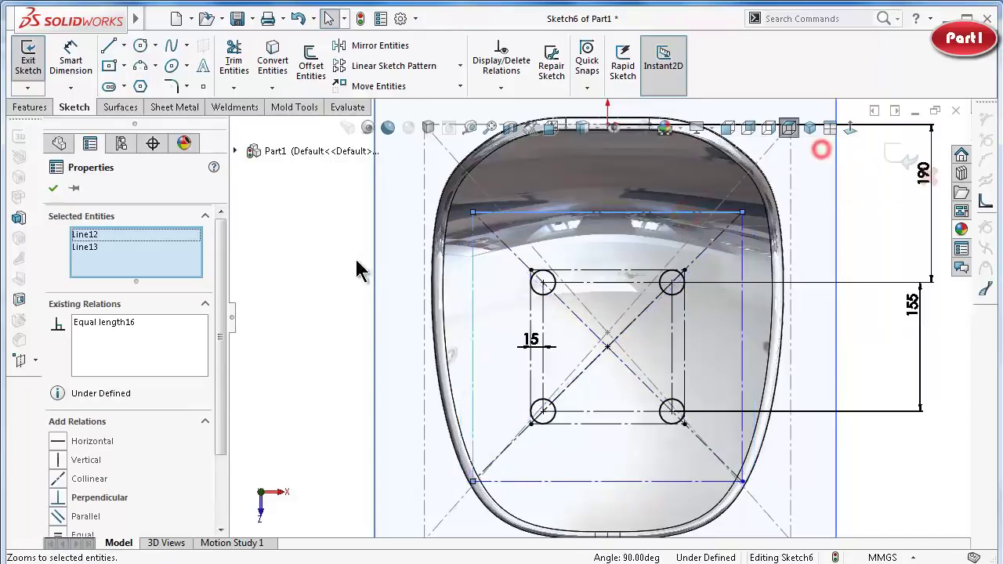
left_click(320, 274)
right_click_drag(324, 376, 317, 235)
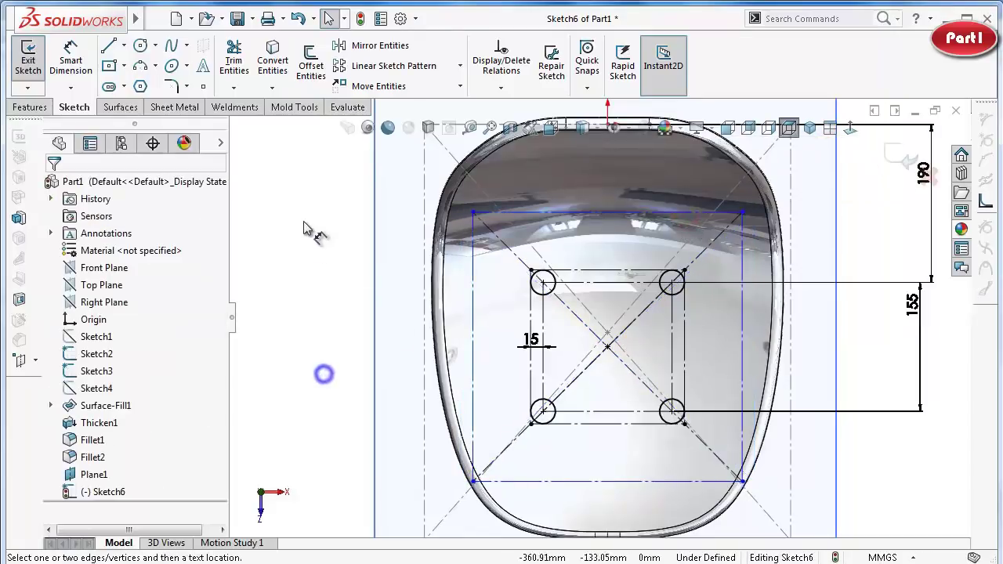
left_click(473, 276)
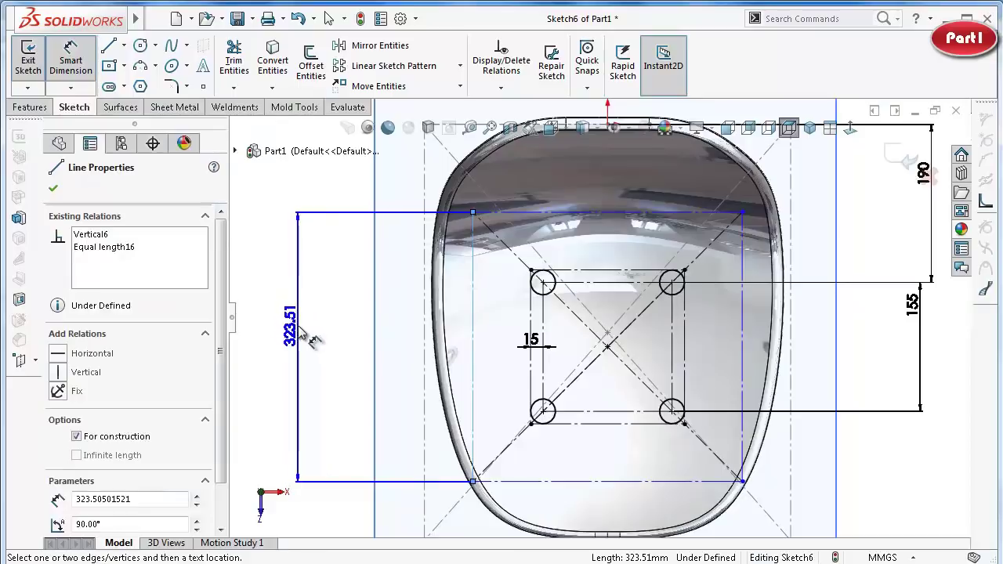
left_click(298, 333)
type("385")
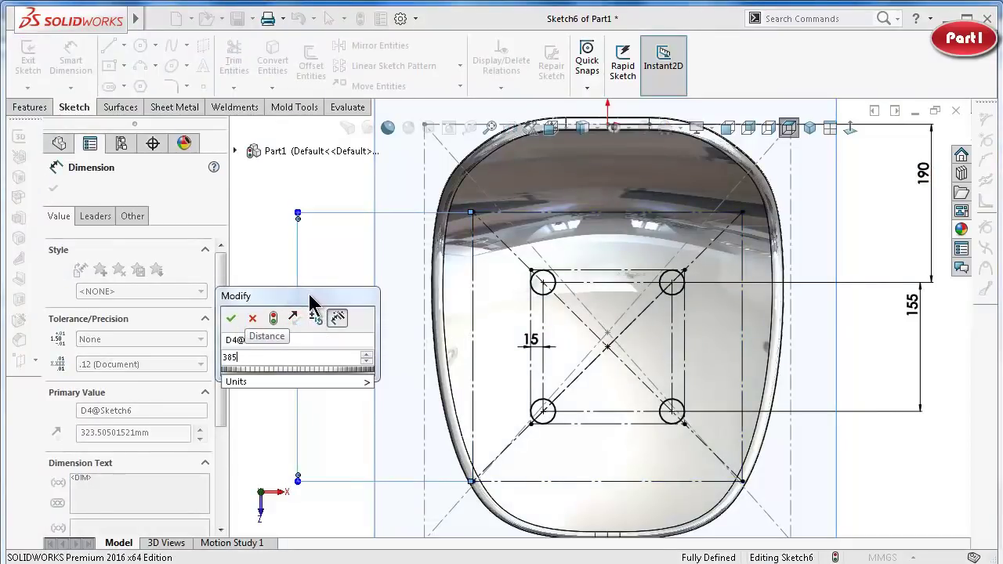
key("Return")
key("f")
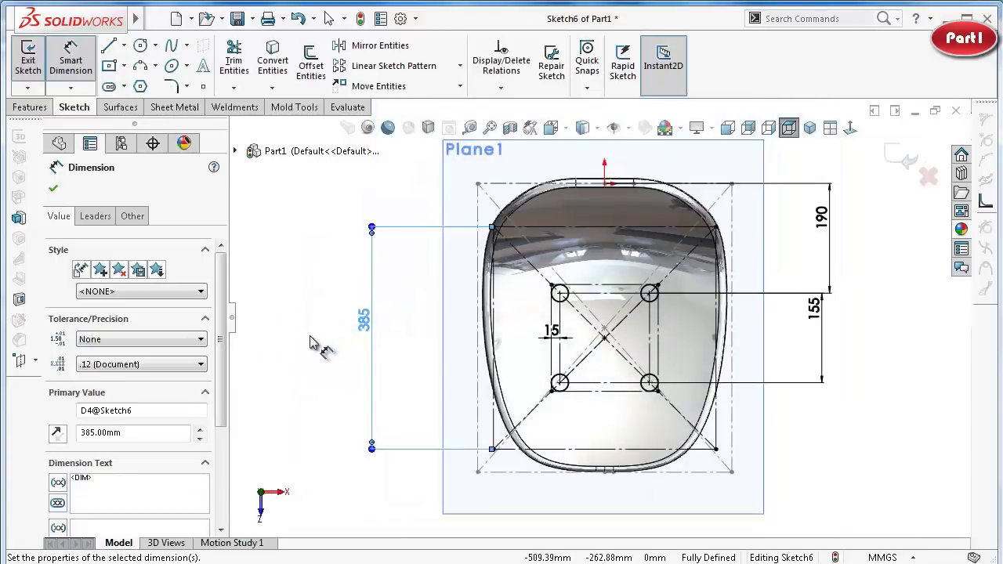
left_click(310, 343)
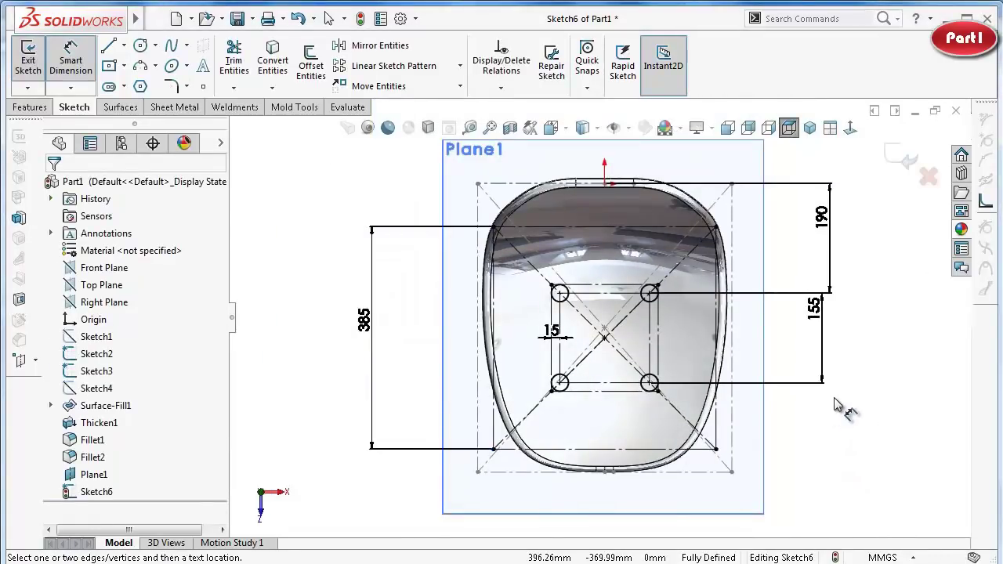
key("ctrl+7")
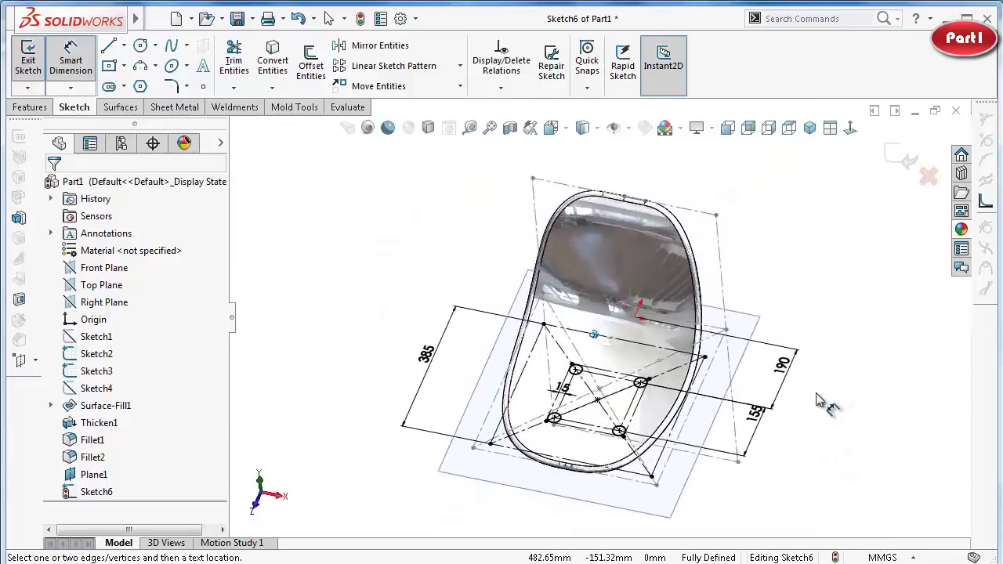
Exit and re-edit Sketch6, orbit to a side view, and show the Features commands.
left_click(901, 160)
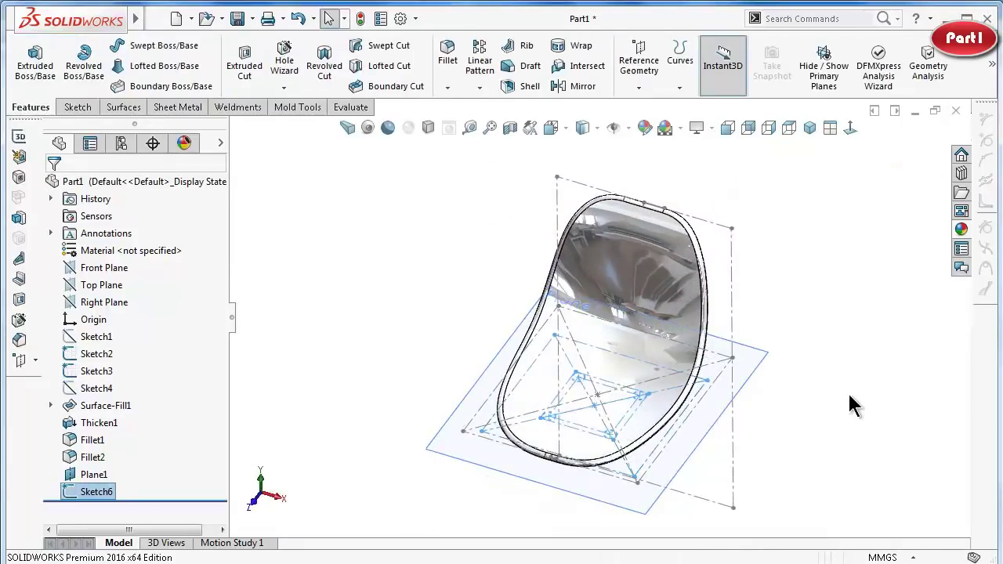
middle_click_drag(848, 391, 795, 395)
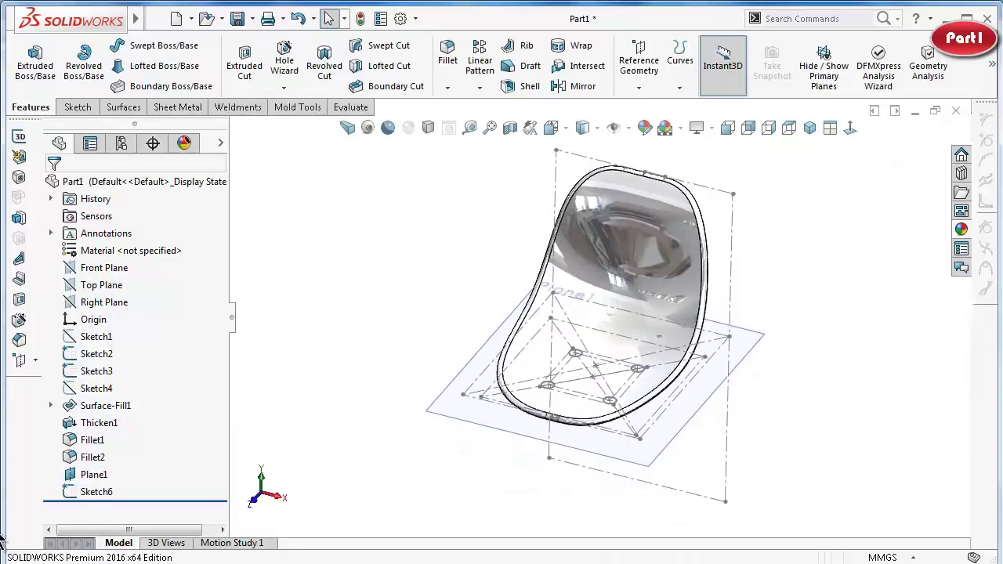
left_click(90, 493)
left_click(69, 457)
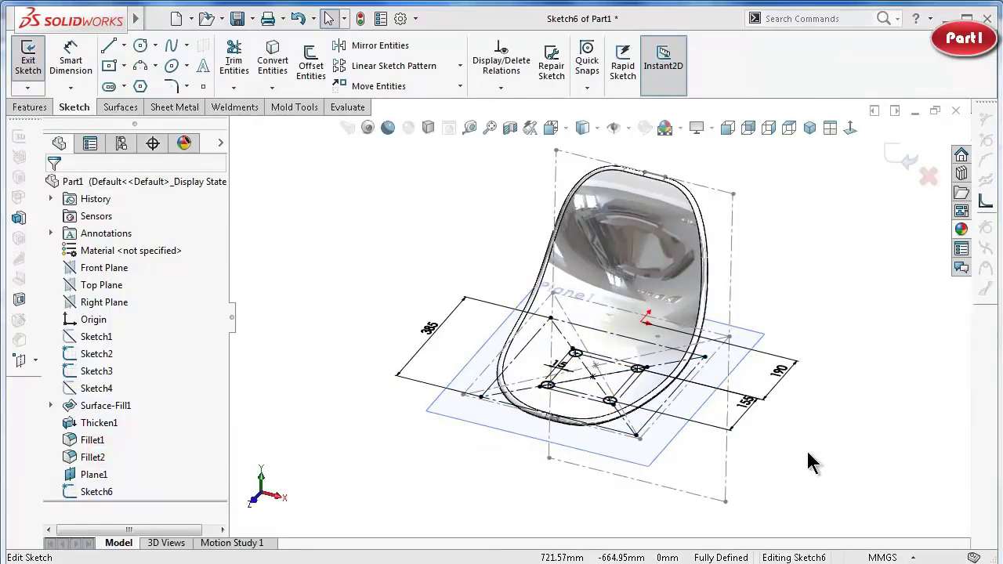
mouse_move(842, 441)
middle_mouse_down()
mouse_move(830, 455)
mouse_move(768, 358)
mouse_move(619, 259)
middle_mouse_up()
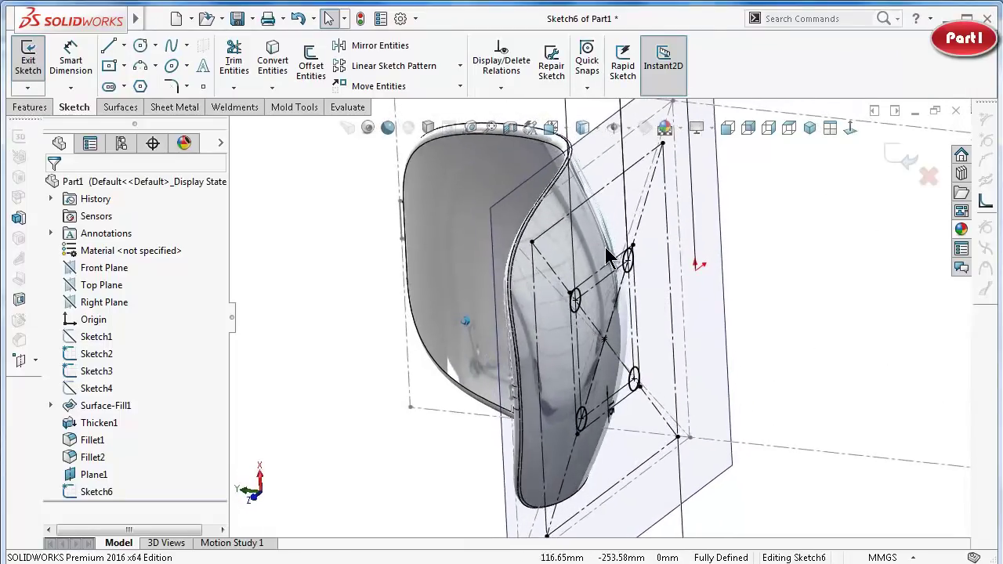
left_click(35, 110)
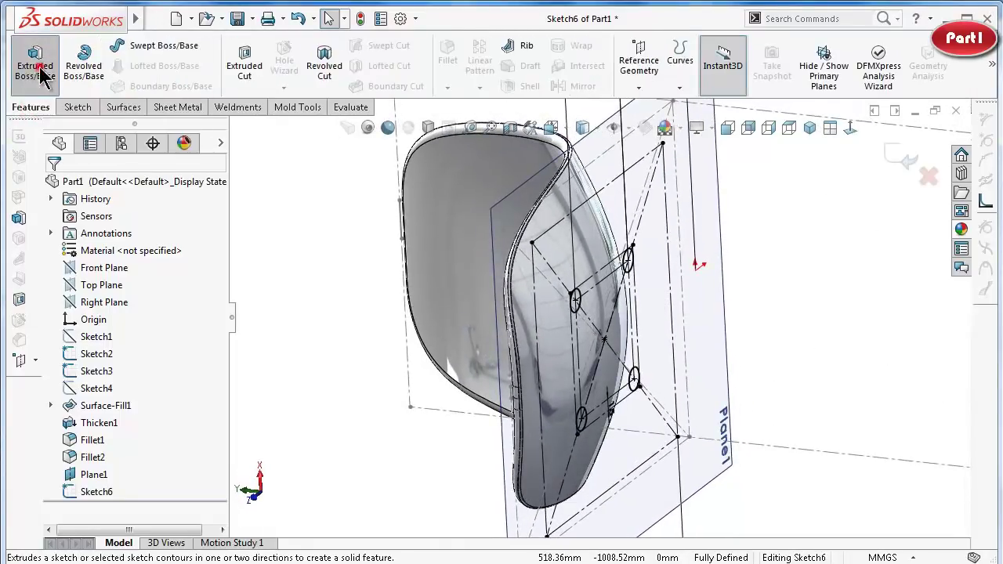
Boss-extrude the four R15 leg circles Up To Surface onto the seat's underside face.
left_click(39, 69)
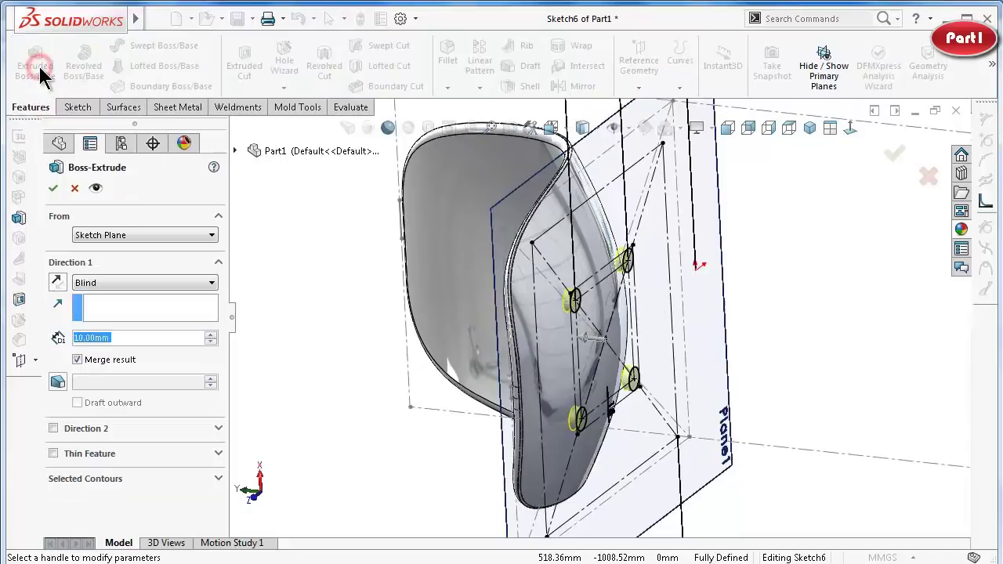
left_click(103, 282)
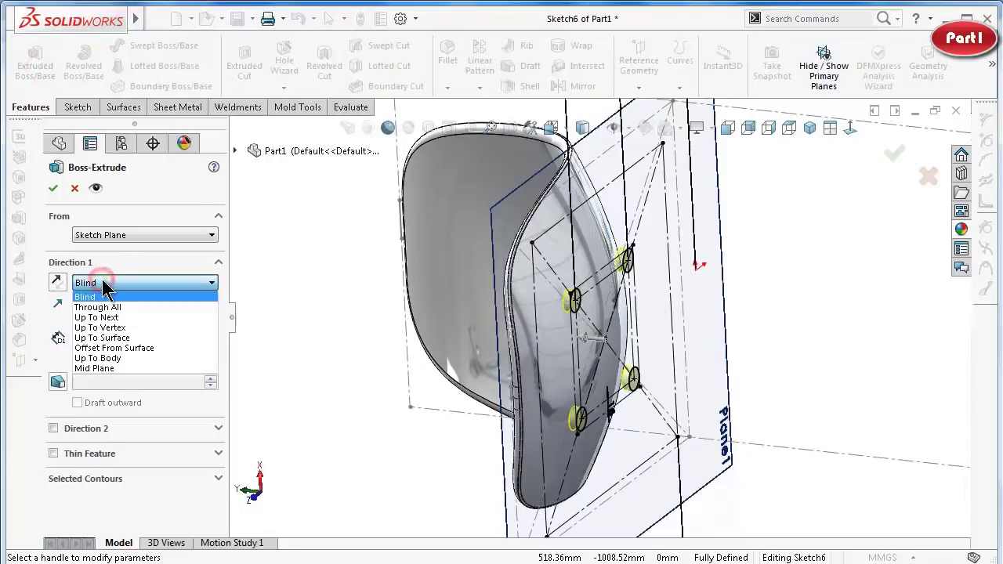
left_click(126, 338)
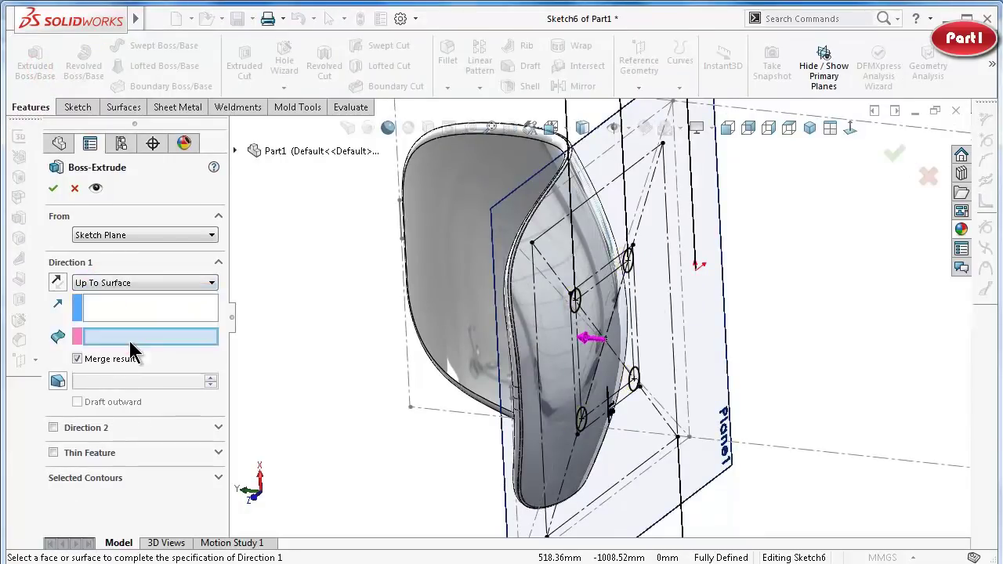
left_click(564, 335)
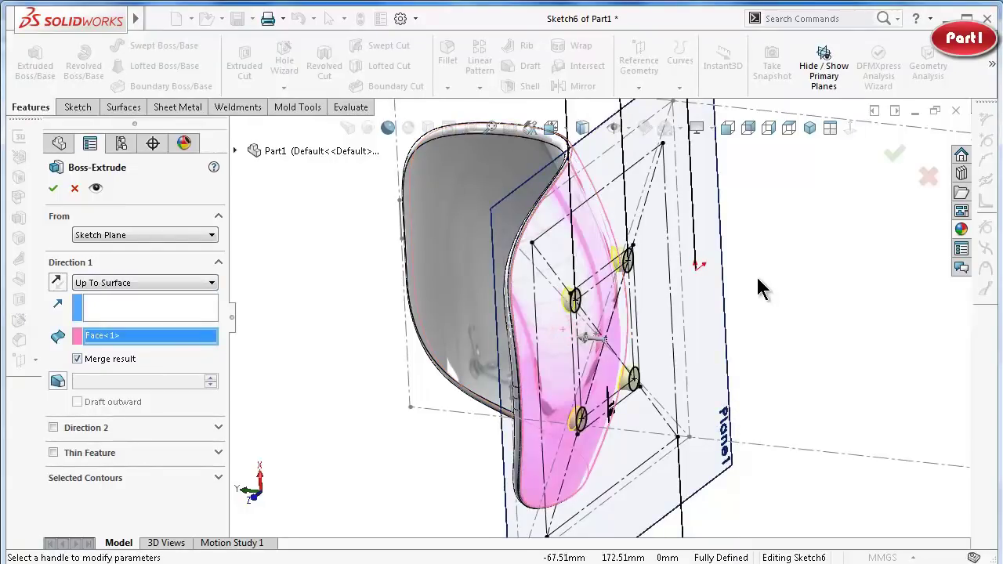
key("ctrl+8")
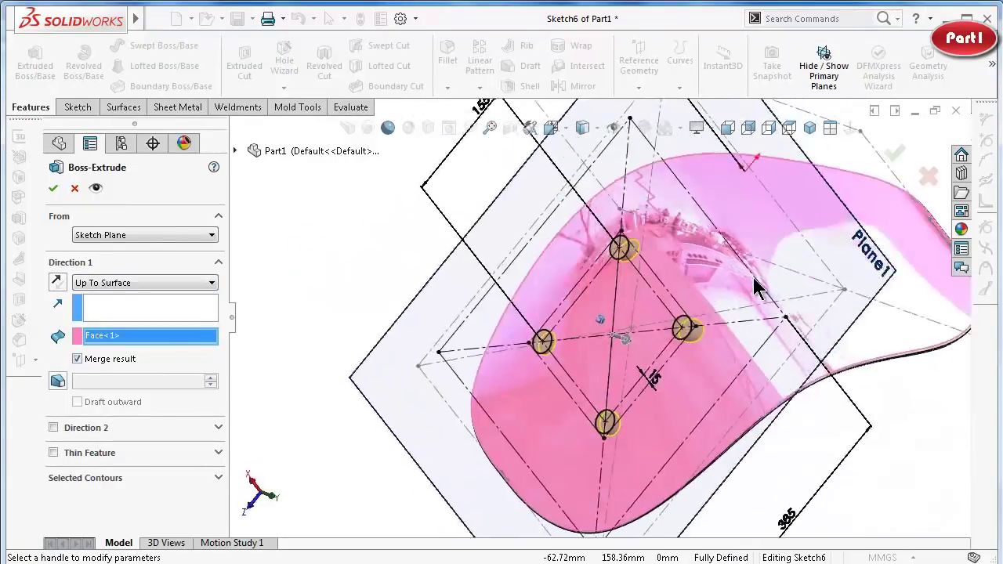
key("ctrl+8")
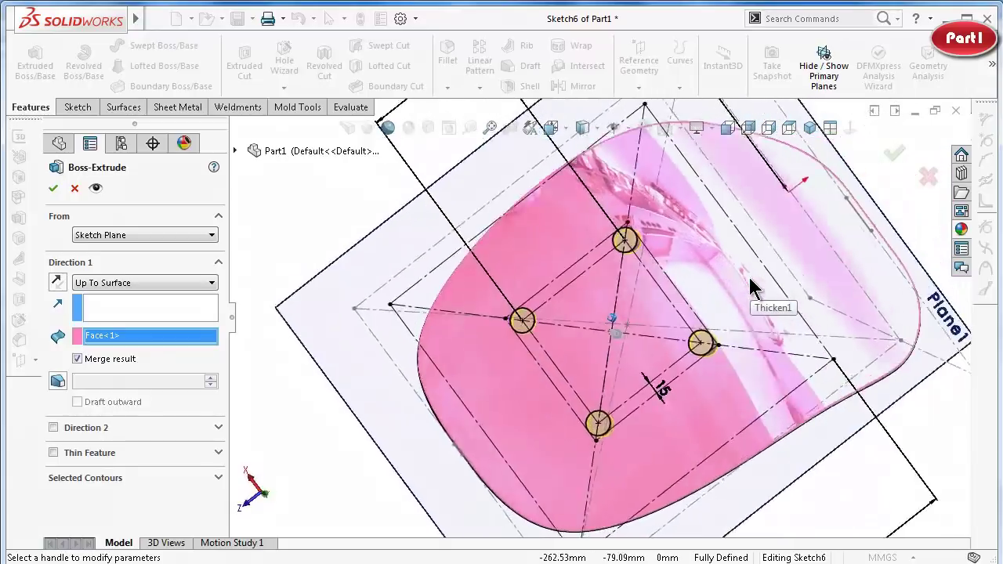
middle_click_drag(757, 284, 873, 251)
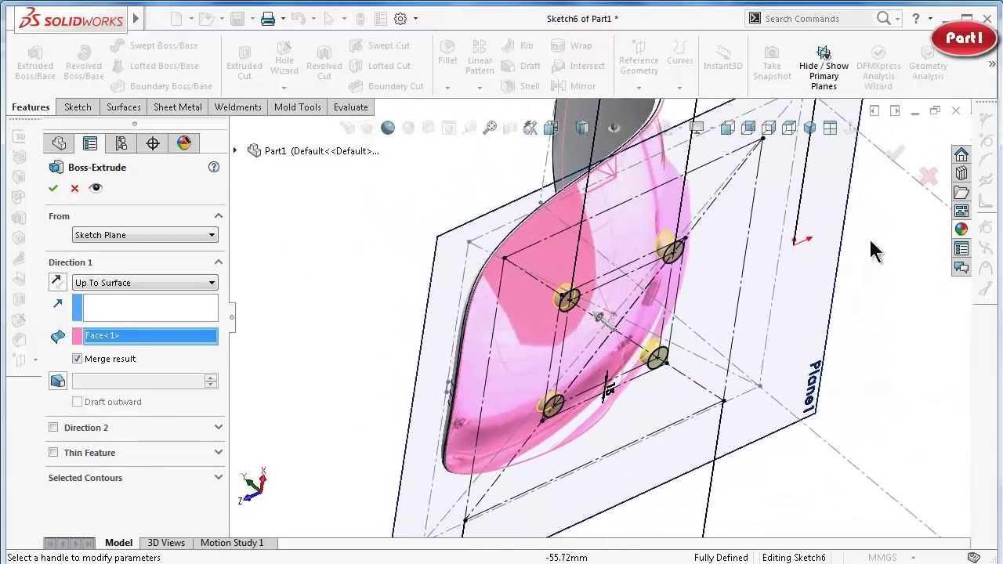
left_click(894, 148)
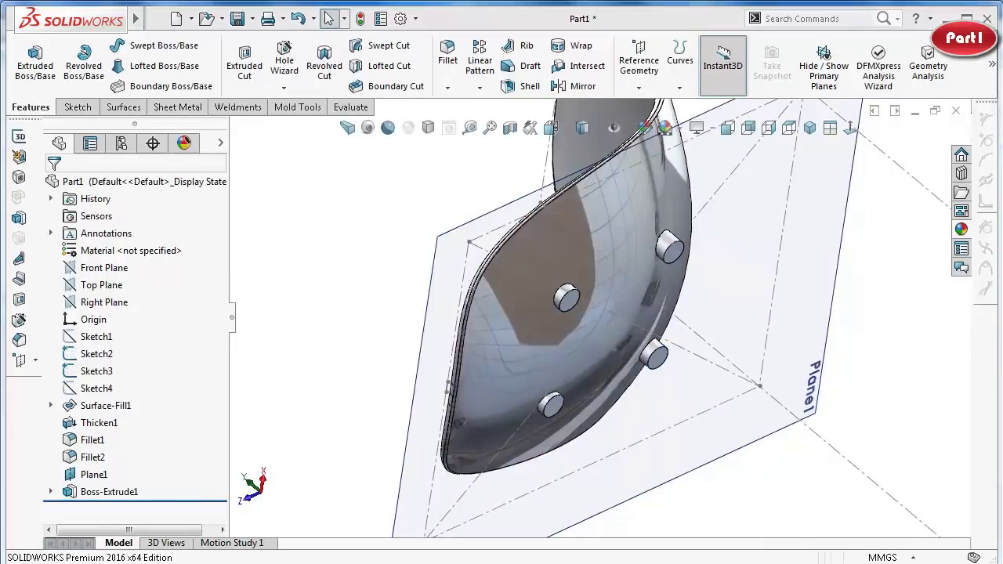
Fillet the base edges of all four leg bosses at 50 mm radius.
left_click(447, 54)
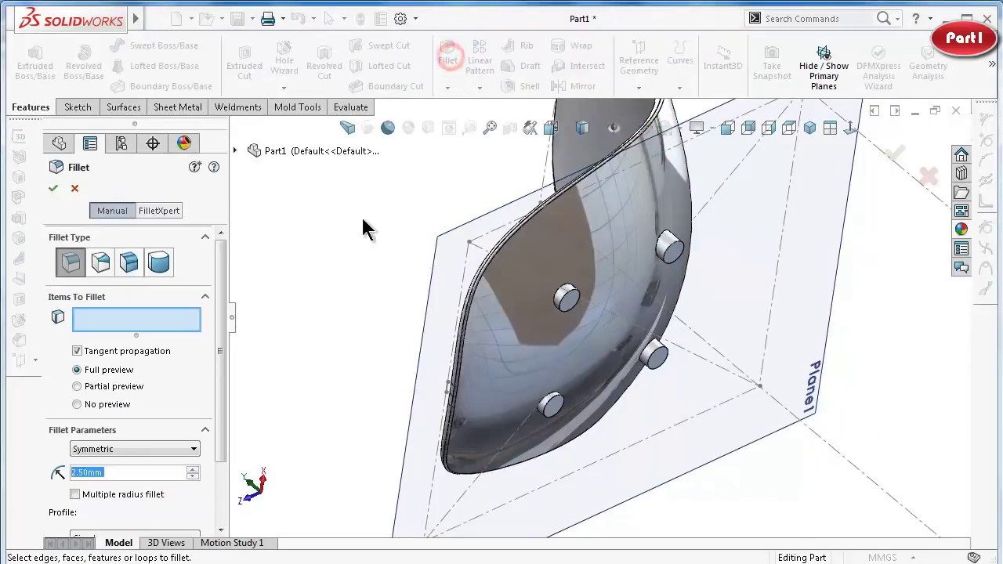
type("50")
left_click(33, 446)
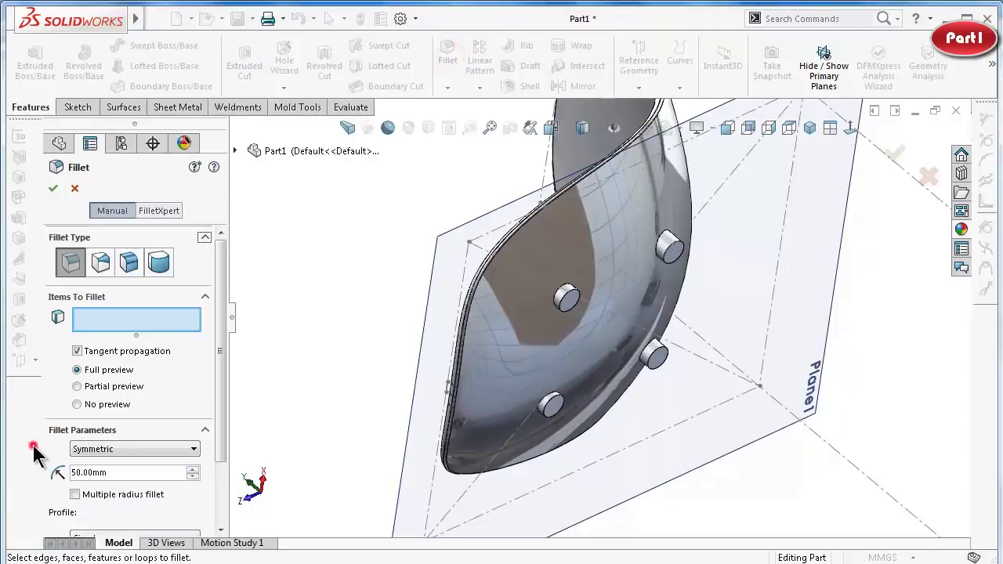
scroll(611, 251, "down", 5)
scroll(674, 223, "down", 3)
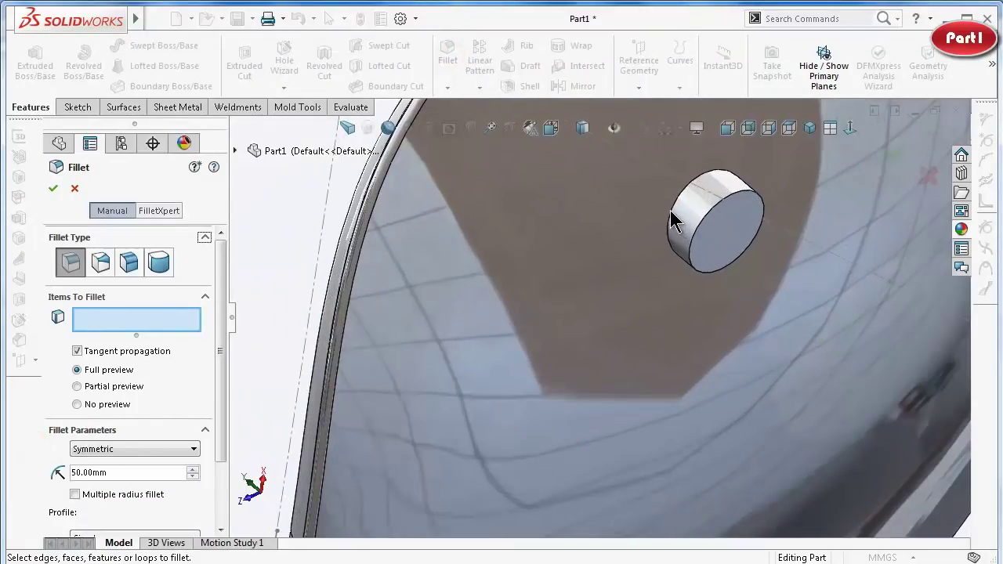
left_click(670, 212)
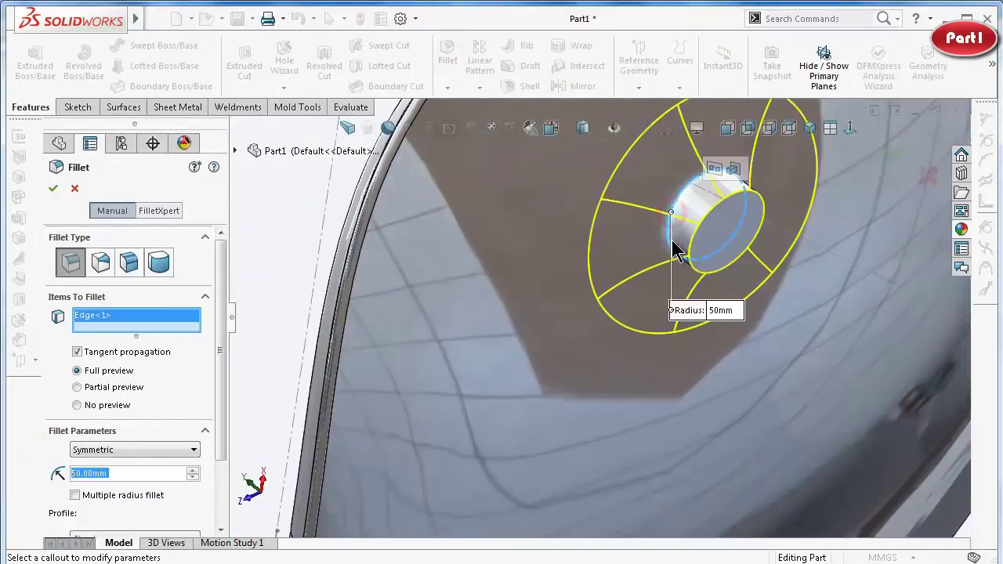
scroll(649, 448, "up", 3)
scroll(634, 446, "down", 2)
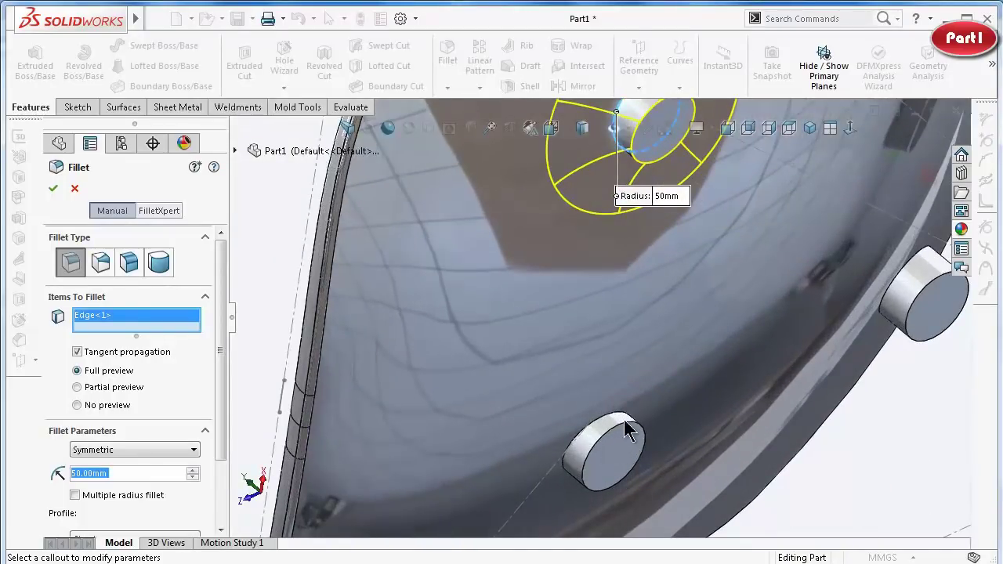
scroll(627, 429, "down", 1)
scroll(627, 414, "down", 2)
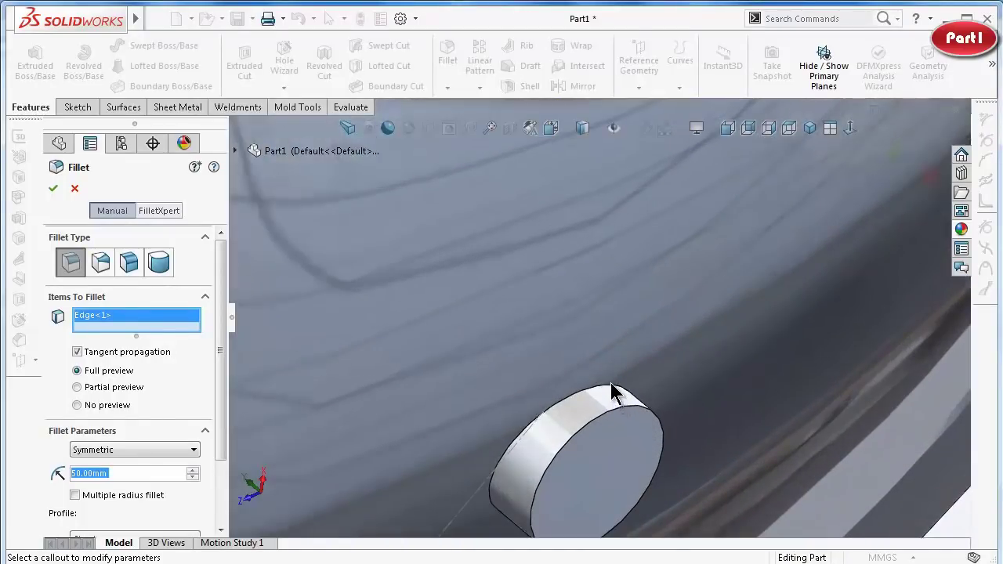
left_click(611, 387)
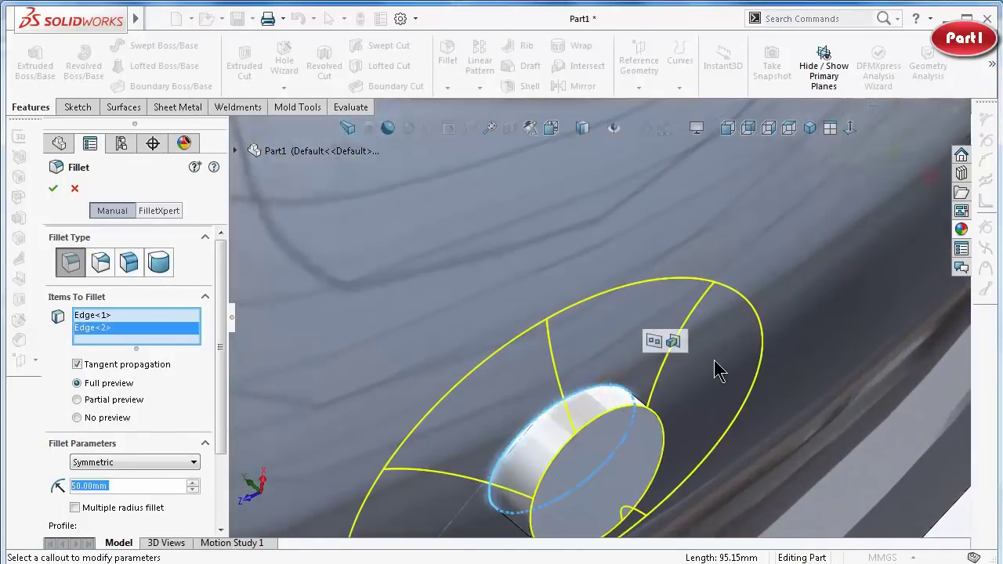
scroll(717, 362, "up", 1)
scroll(737, 270, "up", 2)
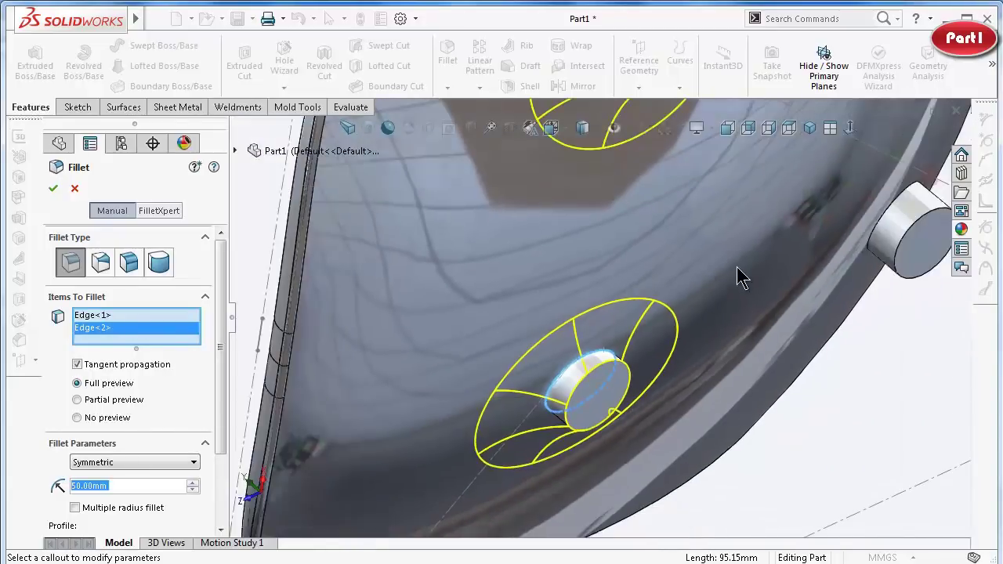
scroll(738, 270, "up", 2)
scroll(739, 284, "down", 2)
scroll(719, 287, "down", 2)
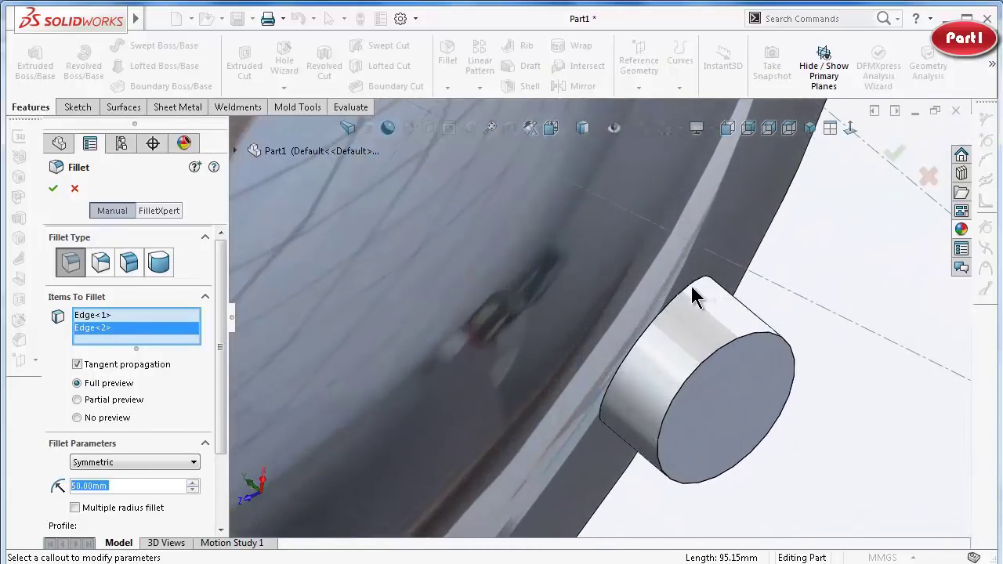
left_click(694, 293)
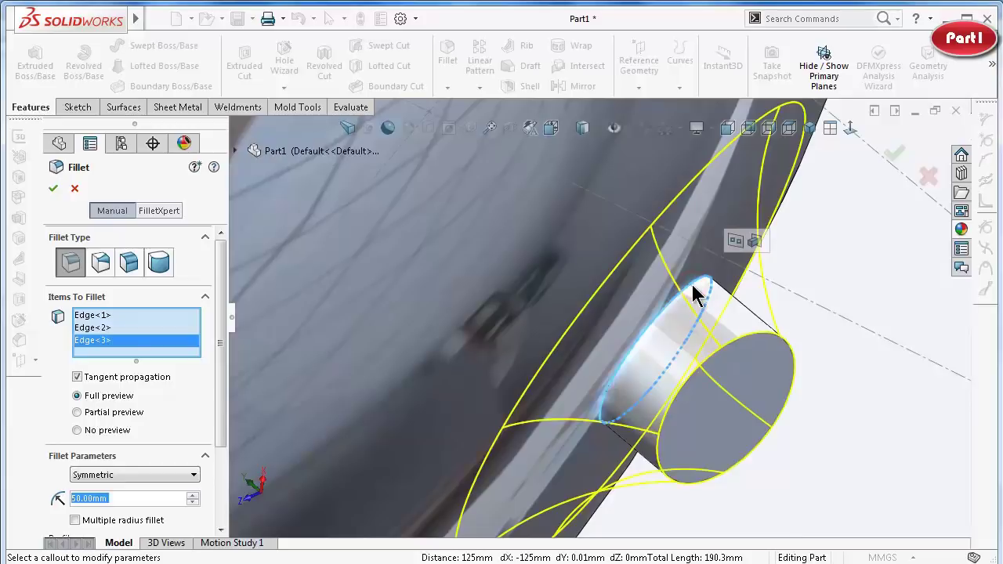
scroll(697, 243, "up", 2)
scroll(689, 217, "up", 2)
scroll(673, 217, "down", 2)
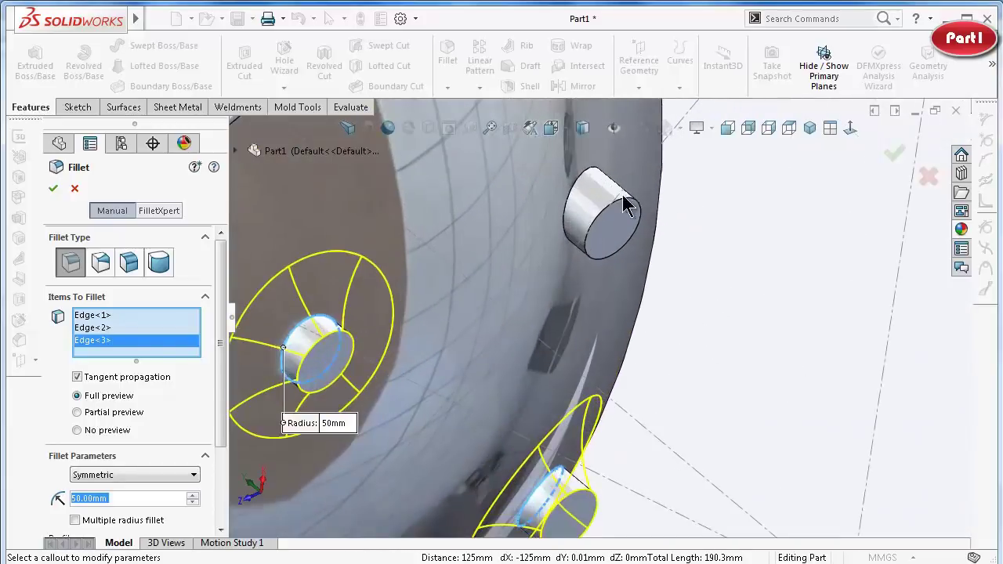
scroll(595, 196, "down", 1)
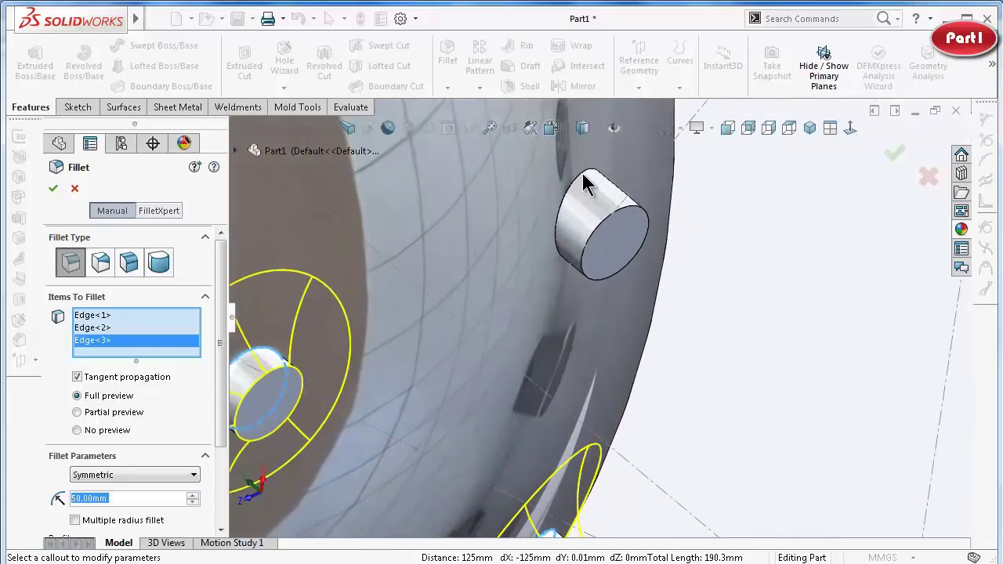
left_click(584, 175)
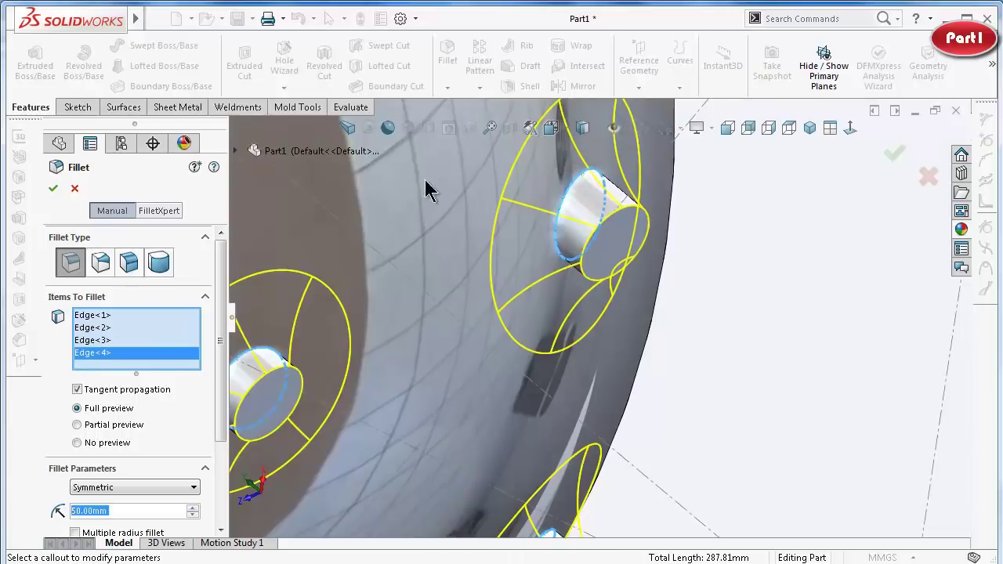
left_click(50, 188)
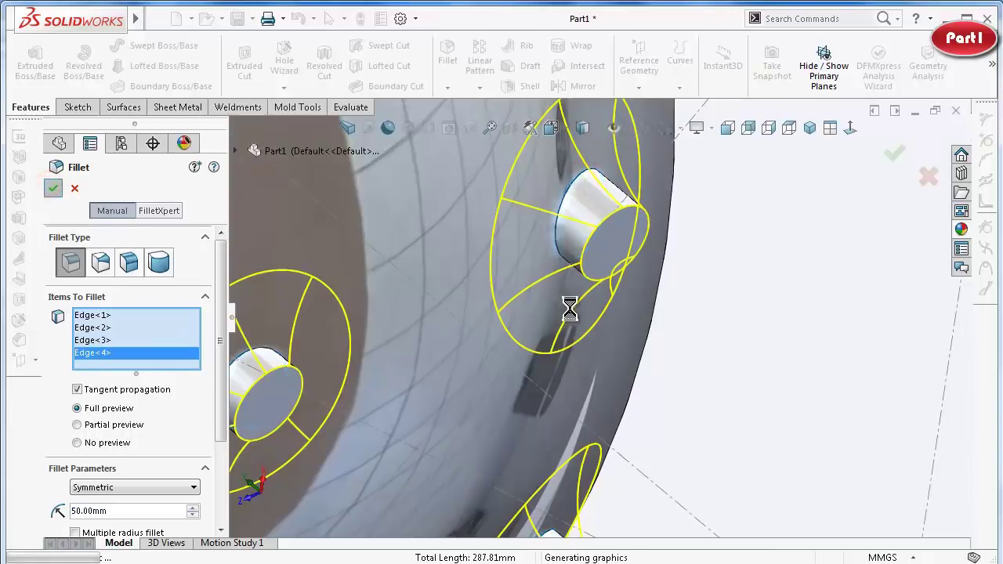
scroll(618, 338, "up", 2)
scroll(785, 402, "up", 2)
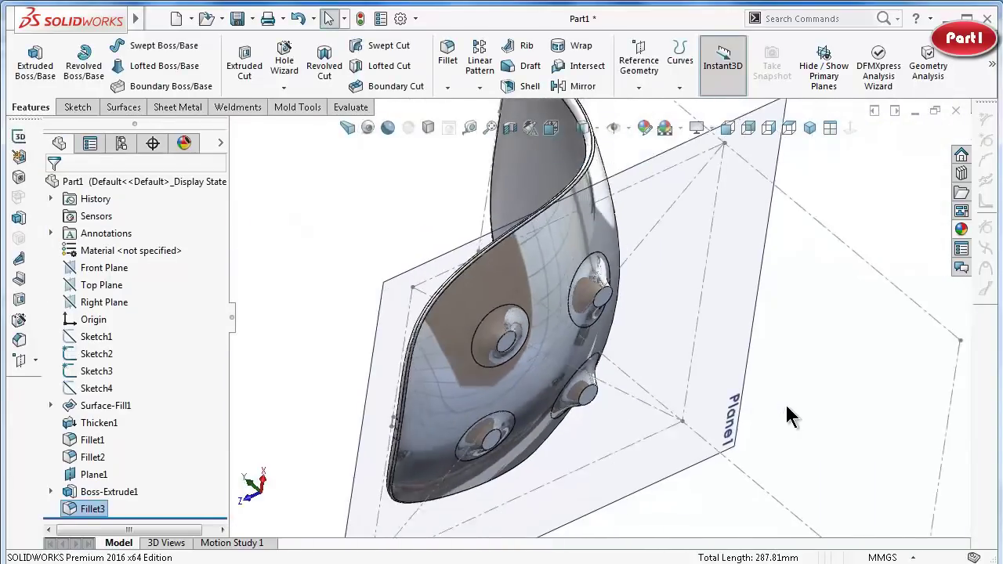
scroll(785, 402, "up", 2)
Orbit around the seat and save Part1 with Ctrl+S.
middle_click_drag(725, 423, 909, 291)
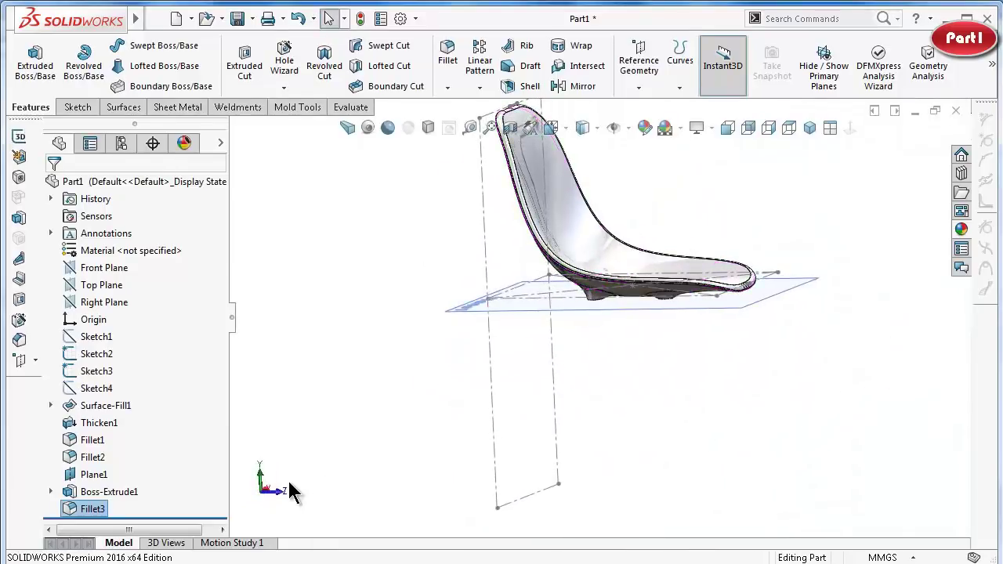
mouse_move(744, 376)
middle_mouse_down()
mouse_move(700, 354)
mouse_move(715, 353)
middle_mouse_up()
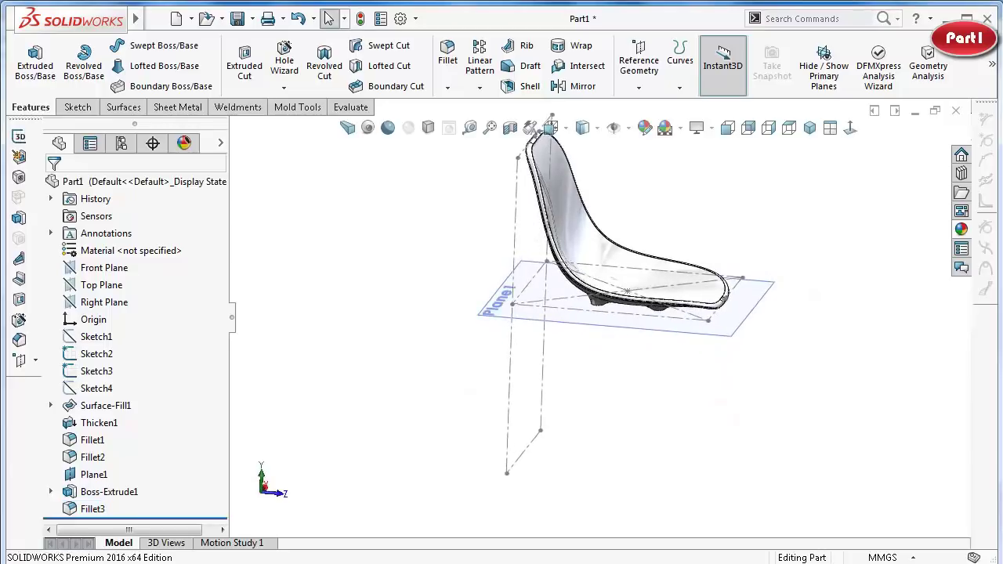
key("ctrl+s")
mouse_move(593, 415)
middle_mouse_down()
mouse_move(562, 399)
mouse_move(570, 417)
middle_mouse_up()
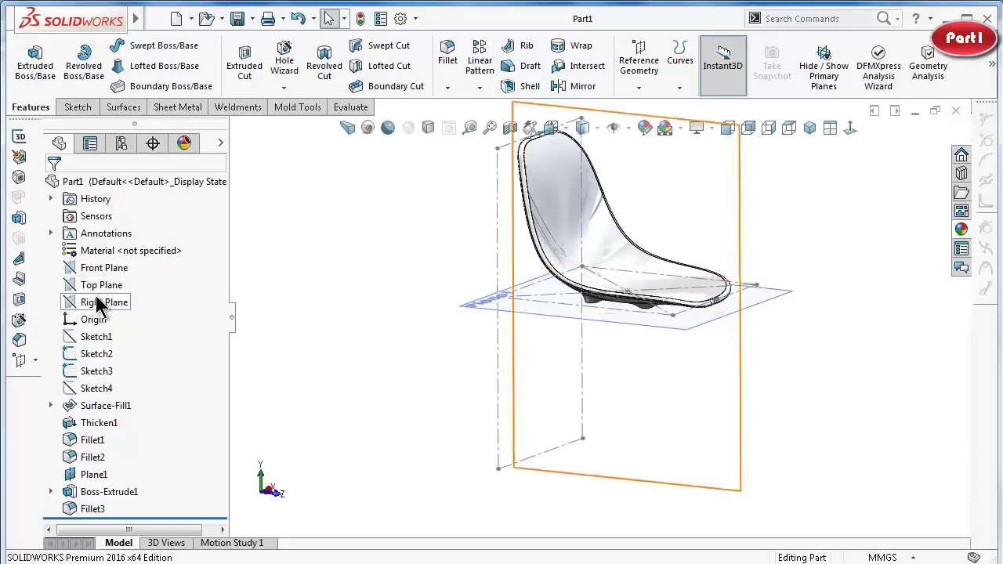
Create Plane2 parallel to Plane1 through Sketch2's Line1 below the seat.
left_click(389, 292)
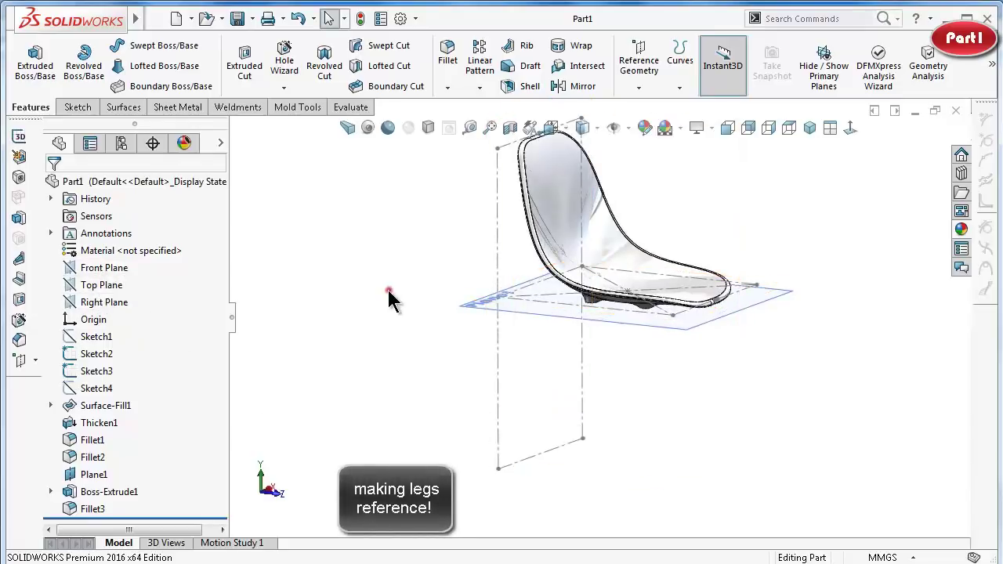
left_click(510, 307)
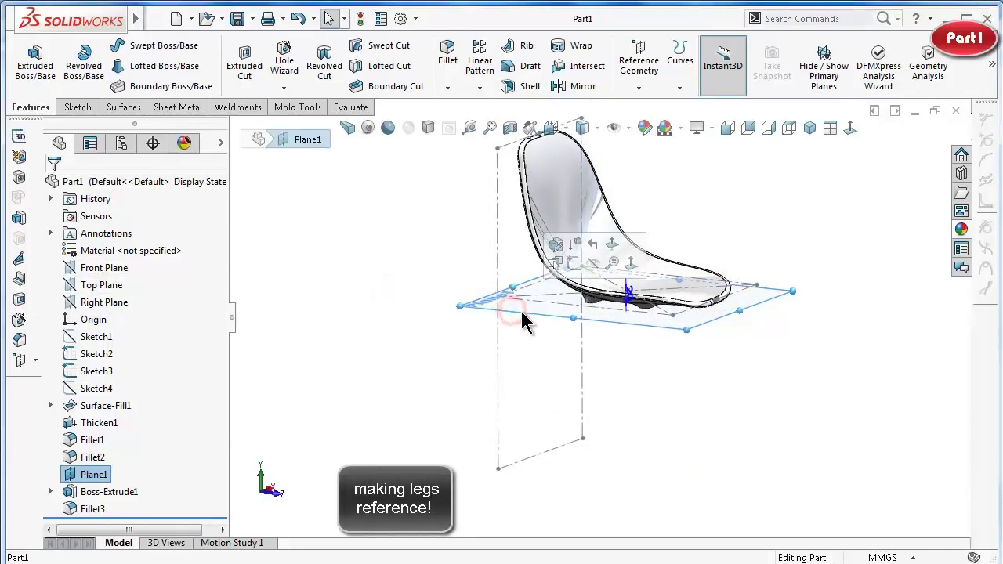
left_click(649, 71)
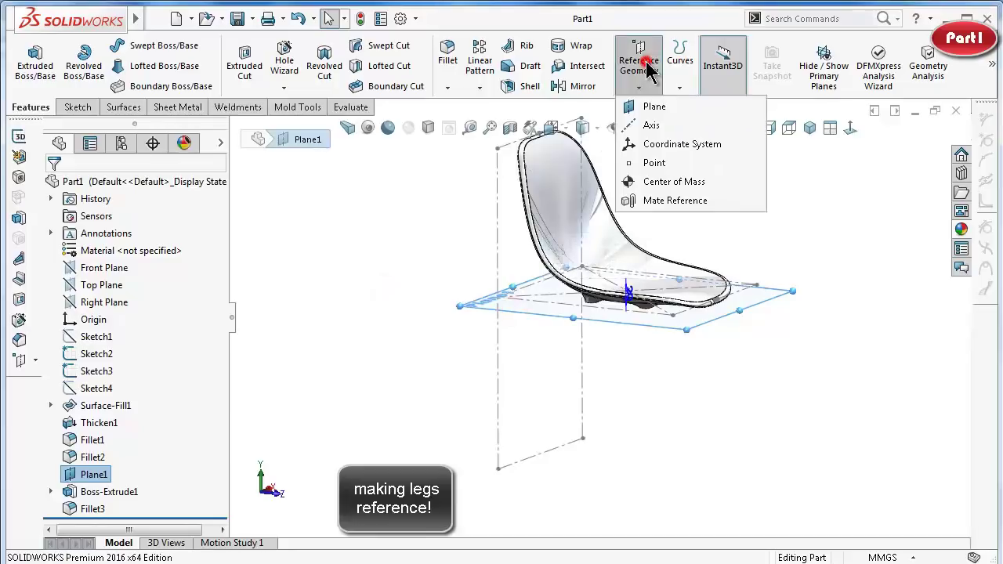
left_click(653, 105)
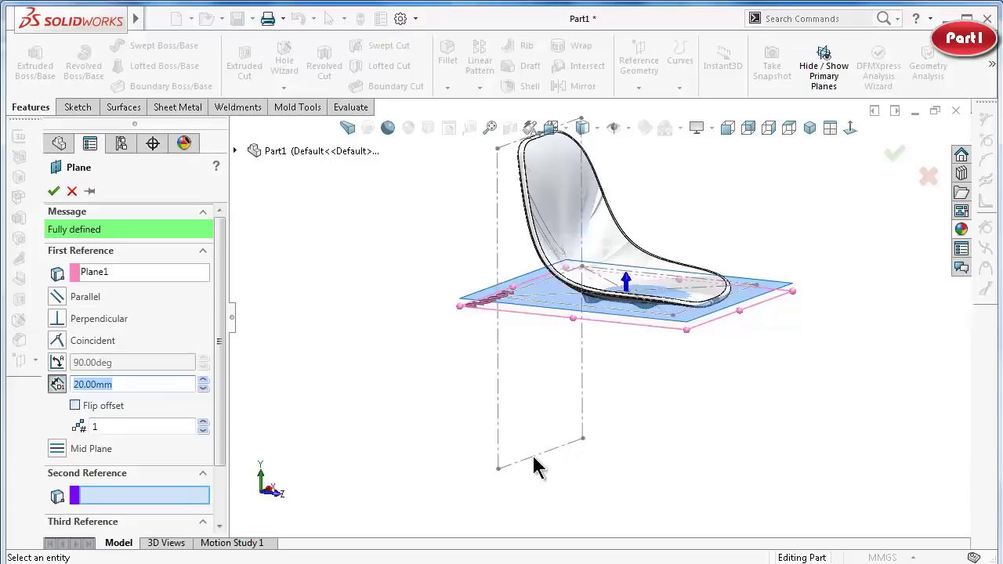
left_click(533, 457)
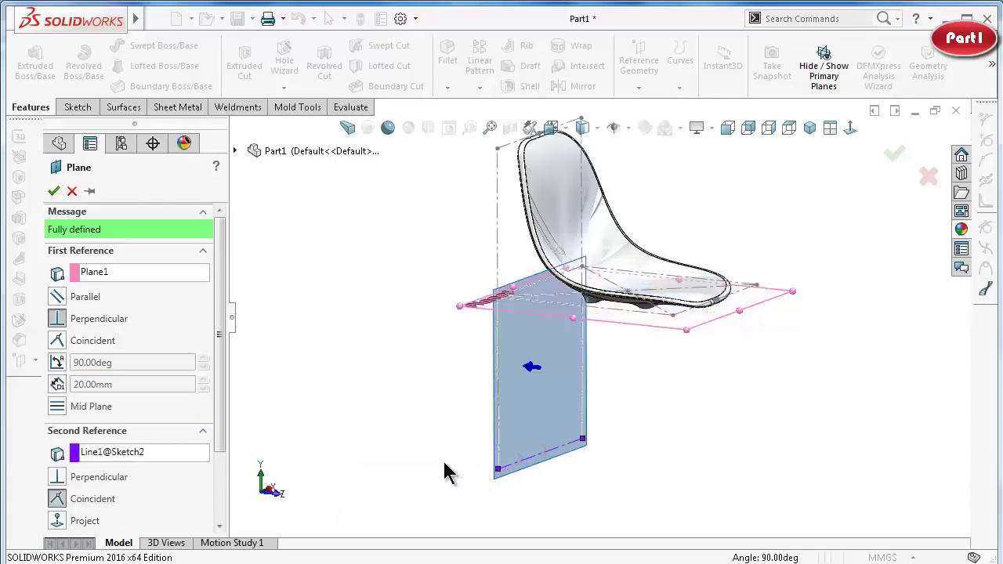
scroll(221, 408, "down", 1)
scroll(222, 399, "up", 1)
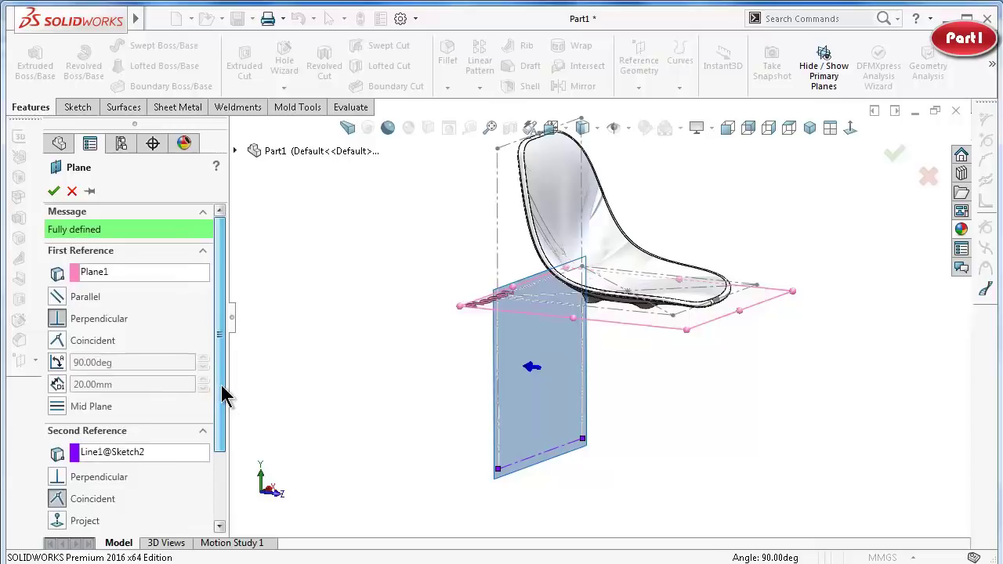
left_click(84, 298)
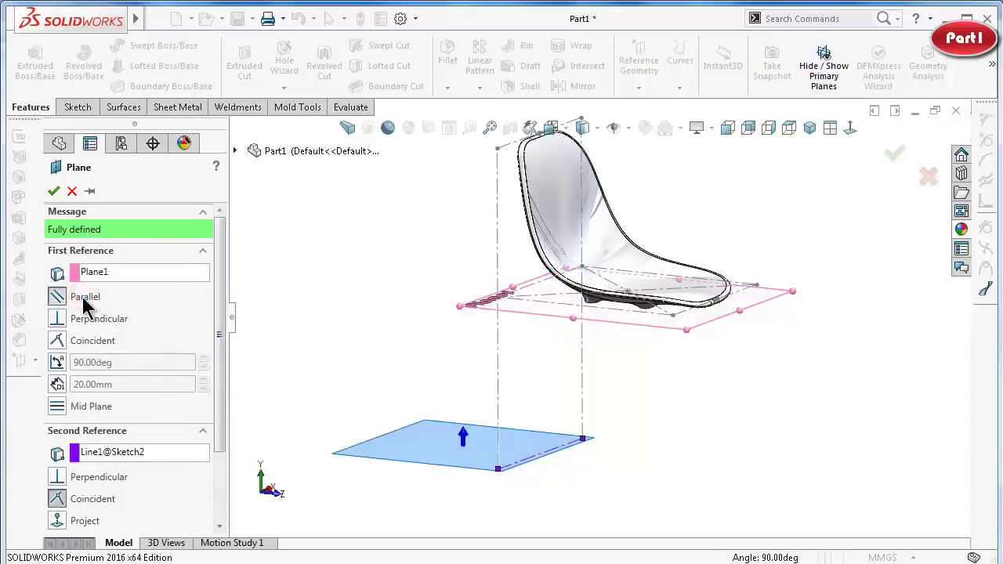
mouse_move(367, 412)
middle_mouse_down()
mouse_move(477, 410)
mouse_move(488, 362)
mouse_move(509, 373)
mouse_move(507, 314)
mouse_move(495, 388)
middle_mouse_up()
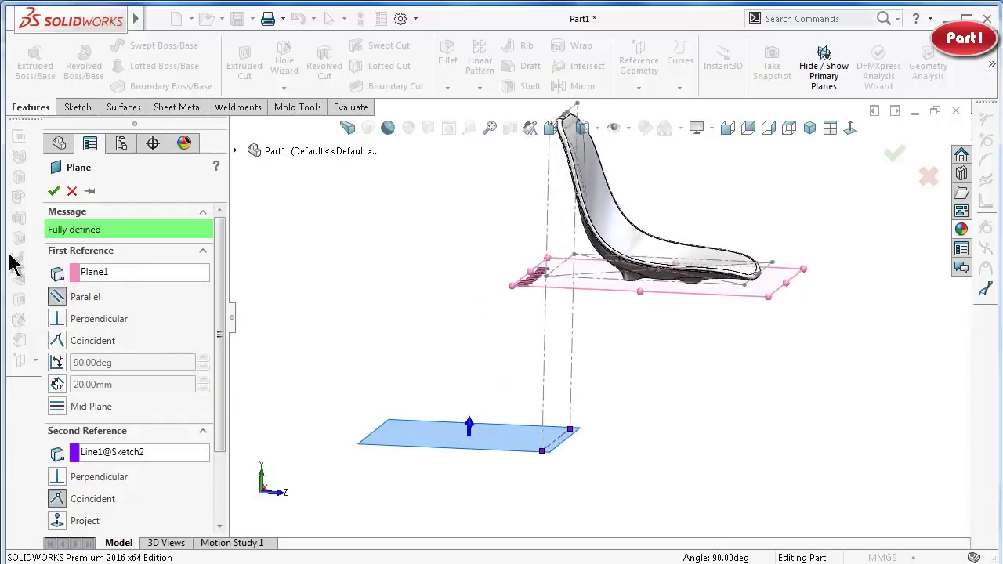
left_click(53, 191)
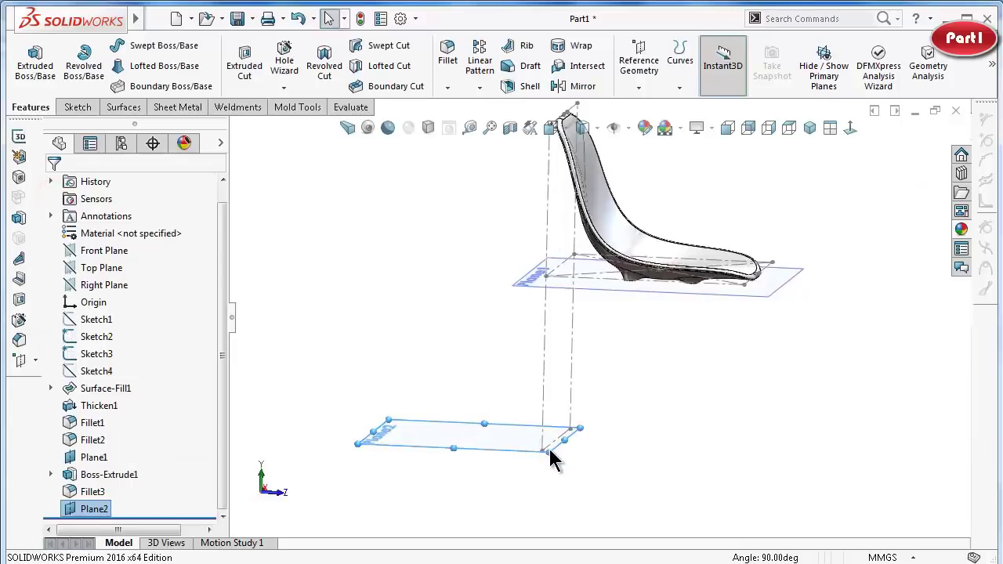
Enlarge Plane2 by stretching its corner handles outward.
left_click_drag(549, 453, 788, 450)
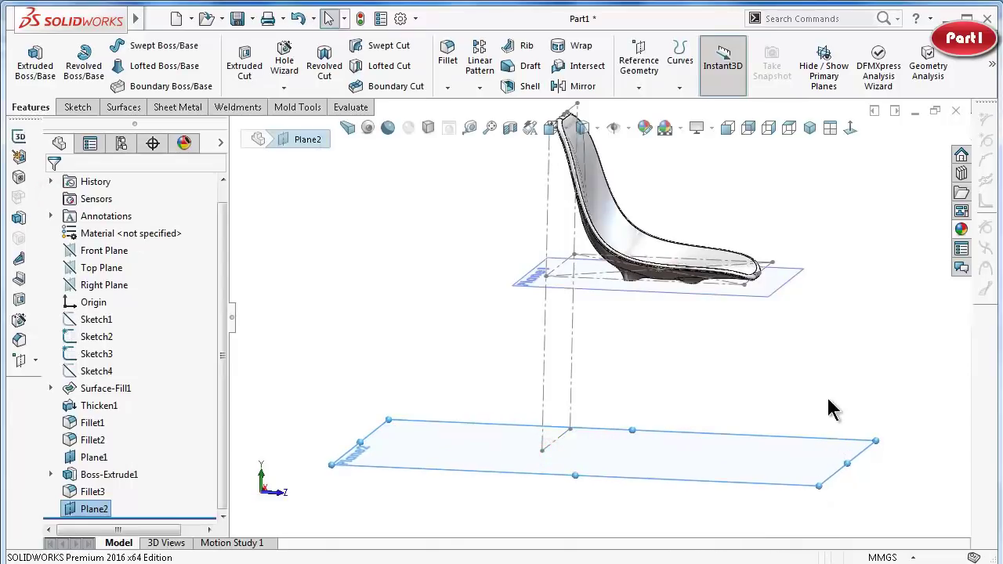
mouse_move(830, 410)
middle_mouse_down()
mouse_move(776, 405)
mouse_move(848, 427)
middle_mouse_up()
left_click_drag(848, 415, 887, 383)
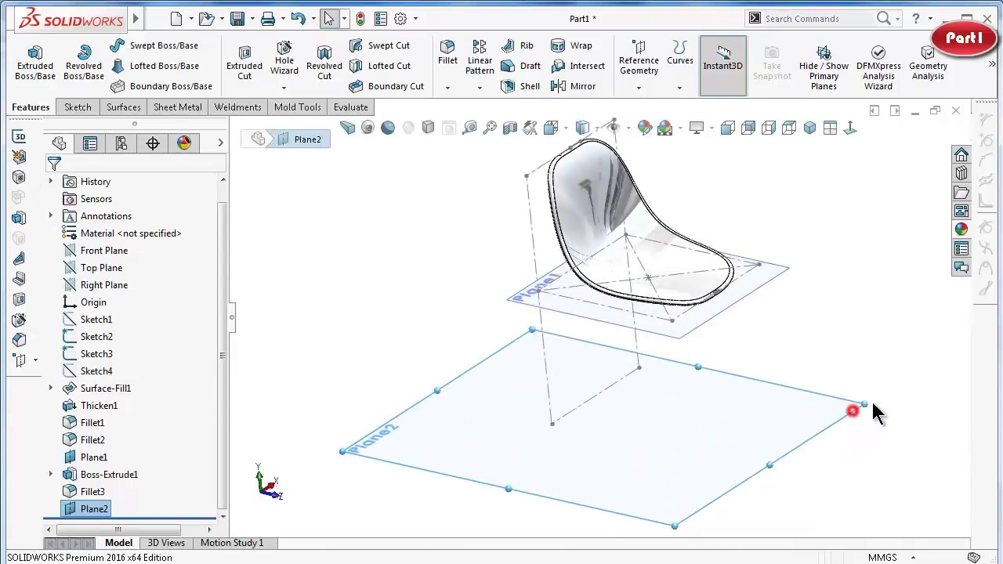
left_click(350, 315)
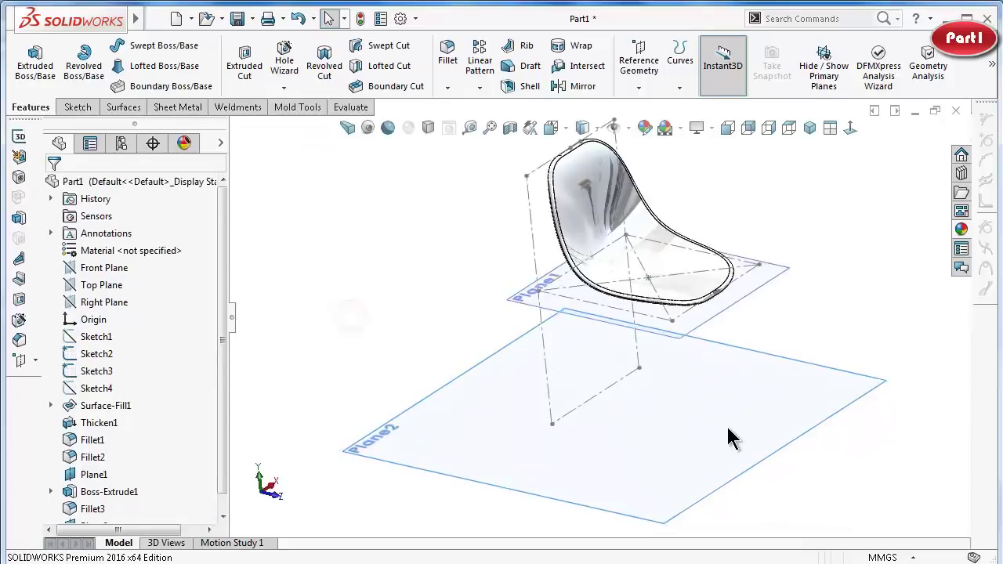
left_click(729, 427)
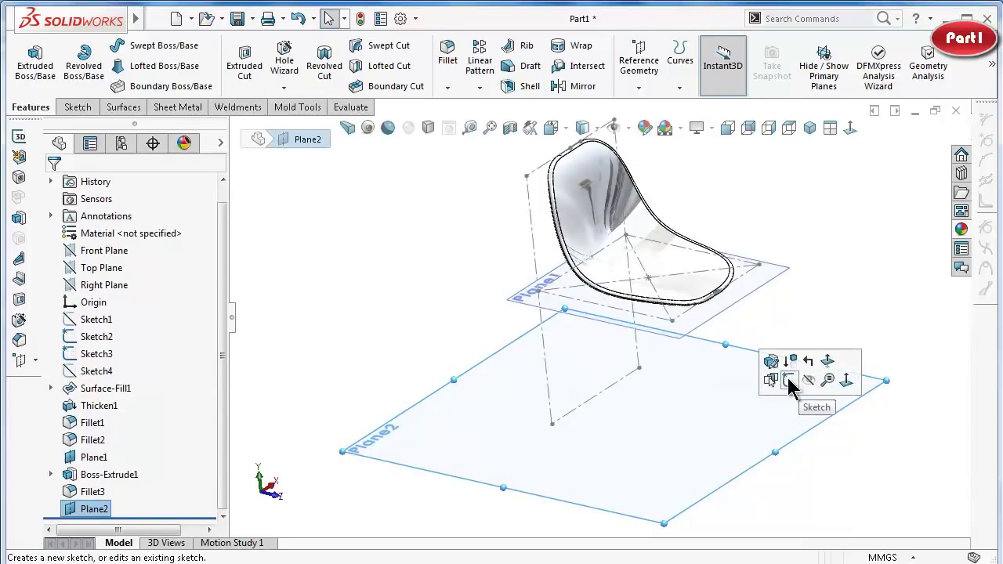
left_click(416, 307)
Hide Sketch3's diagonal lines beneath the seat.
mouse_move(683, 324)
middle_mouse_down()
mouse_move(695, 329)
mouse_move(689, 238)
mouse_move(687, 264)
middle_mouse_up()
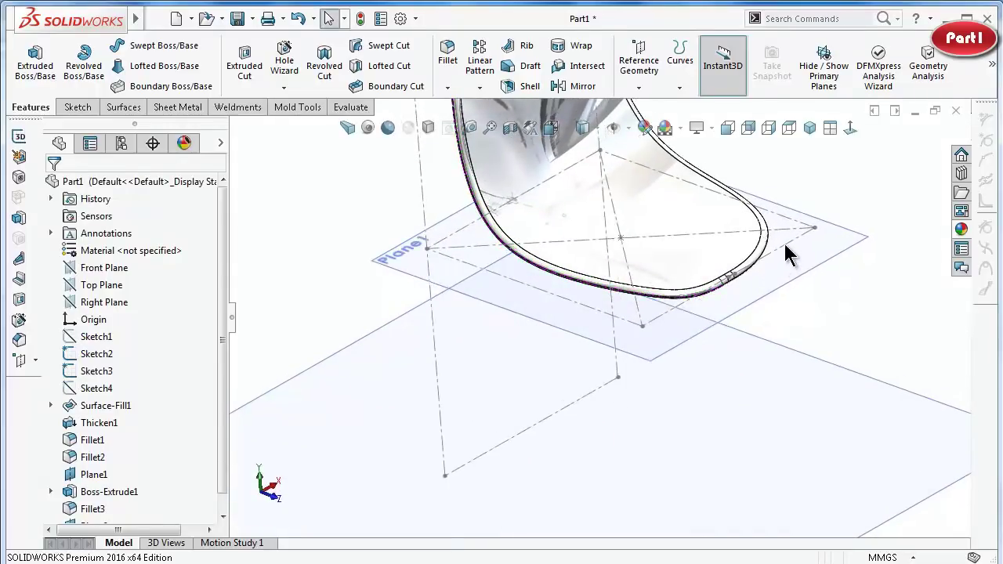
left_click(785, 240)
left_click(841, 196)
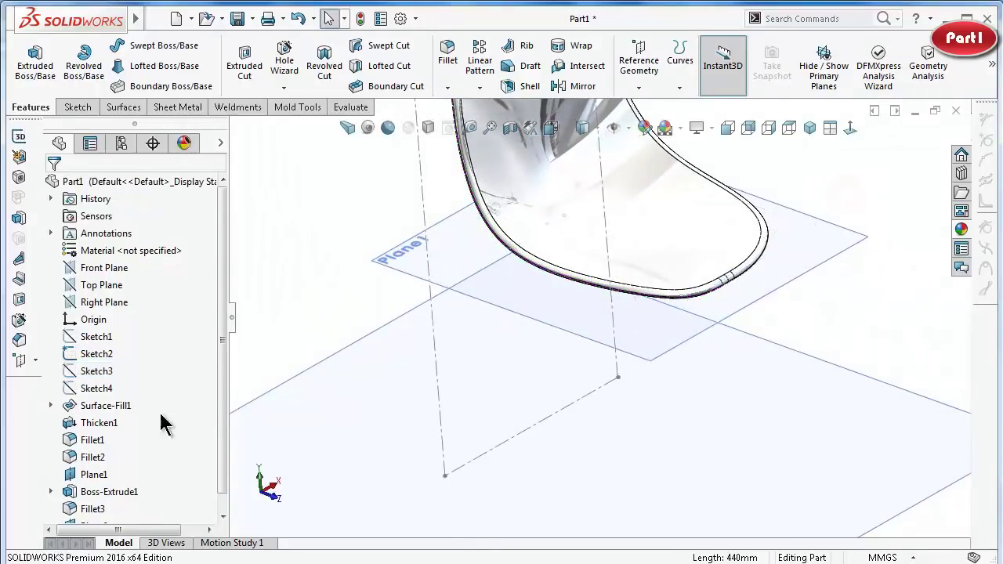
Show Sketch6, the leg-boss sketch under Boss-Extrude1.
scroll(88, 508, "down", 1)
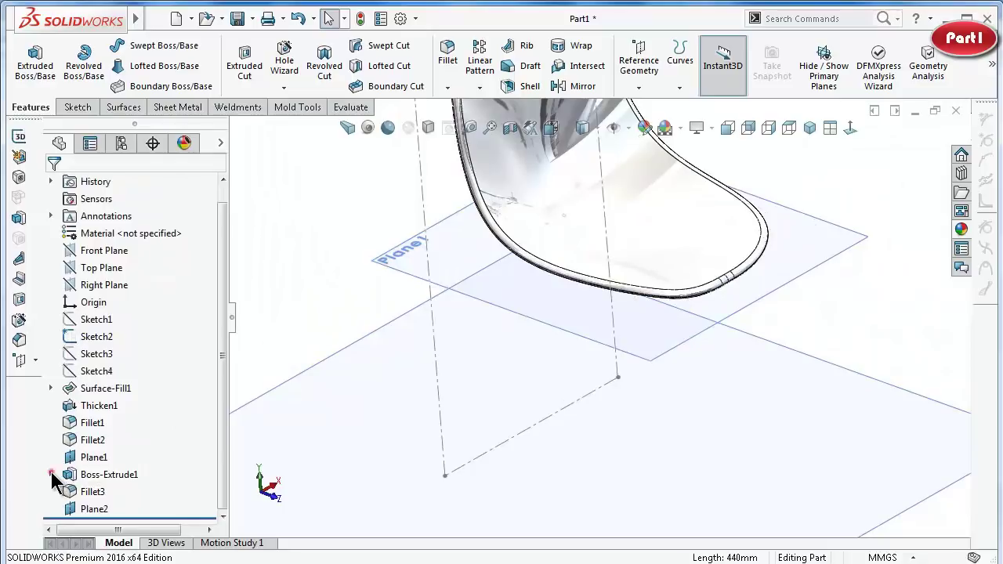
left_click(51, 474)
left_click(122, 491)
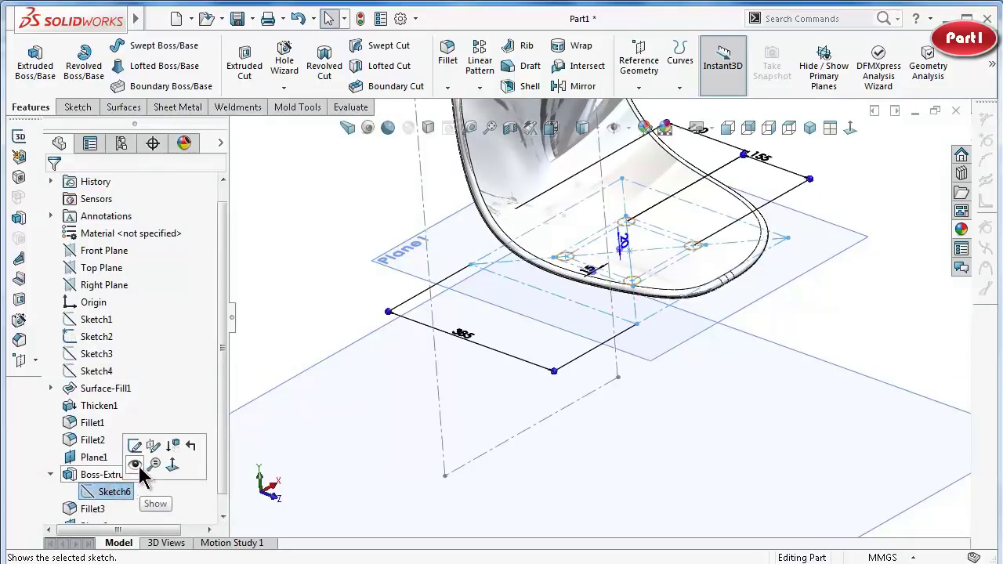
left_click(137, 464)
left_click(309, 263)
Hide Plane1 and start a new sketch on Plane2.
scroll(657, 385, "up", 2)
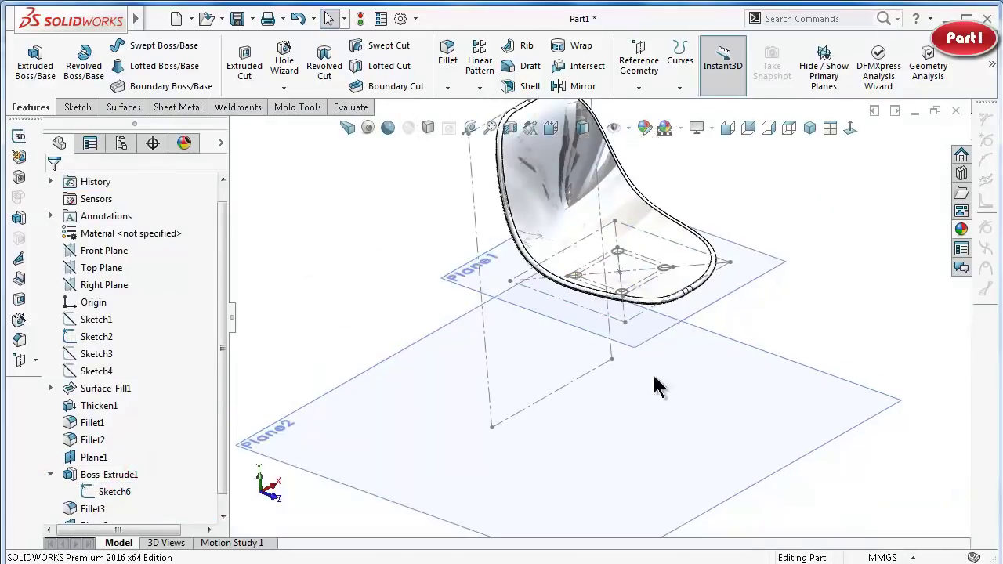
left_click(823, 441)
left_click(840, 236)
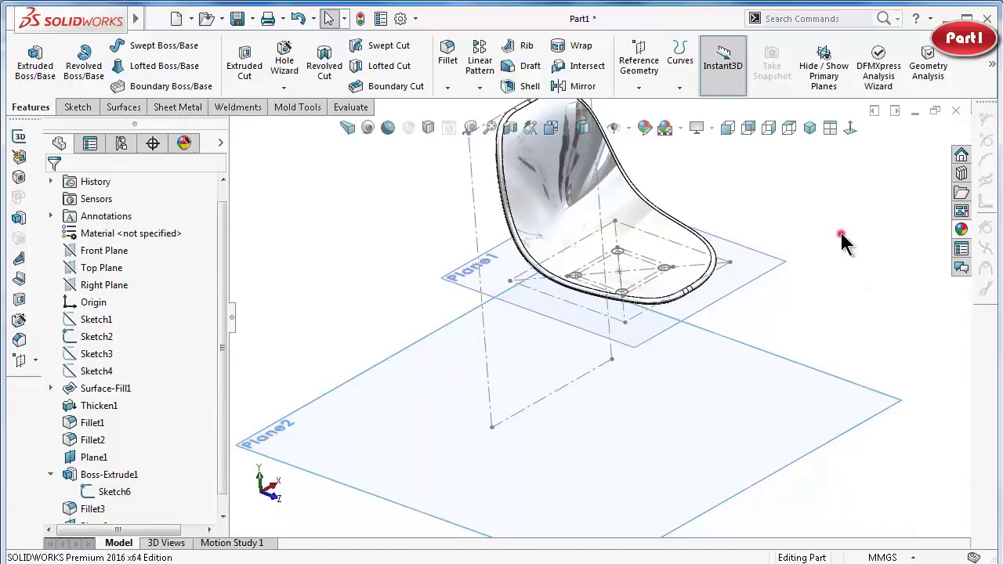
left_click(781, 260)
left_click(859, 215)
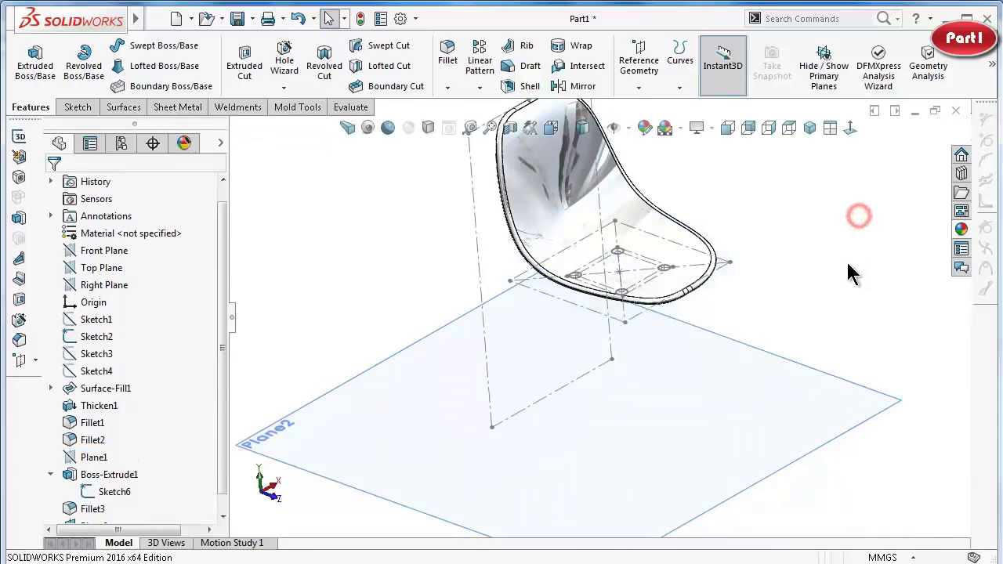
left_click(853, 419)
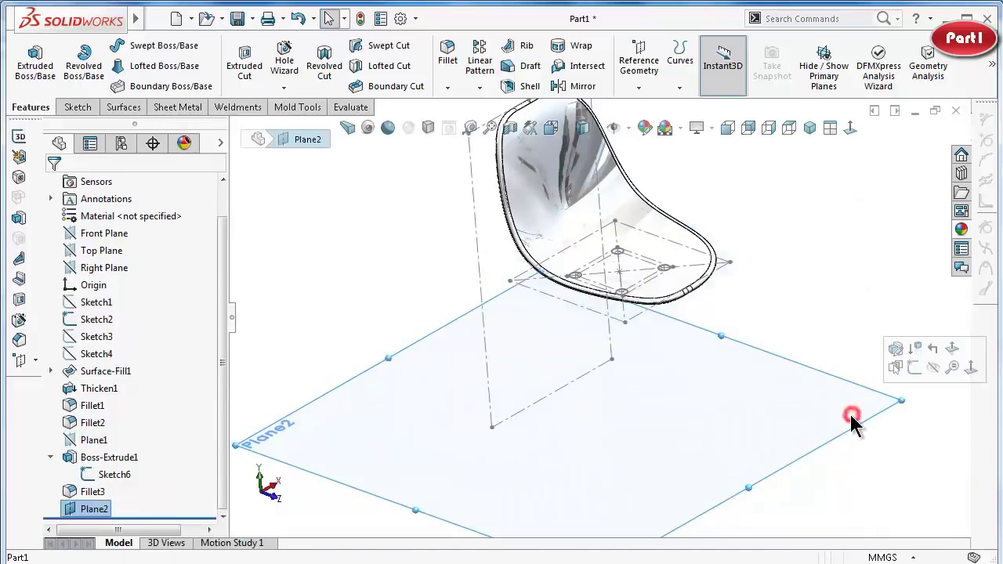
left_click(914, 370)
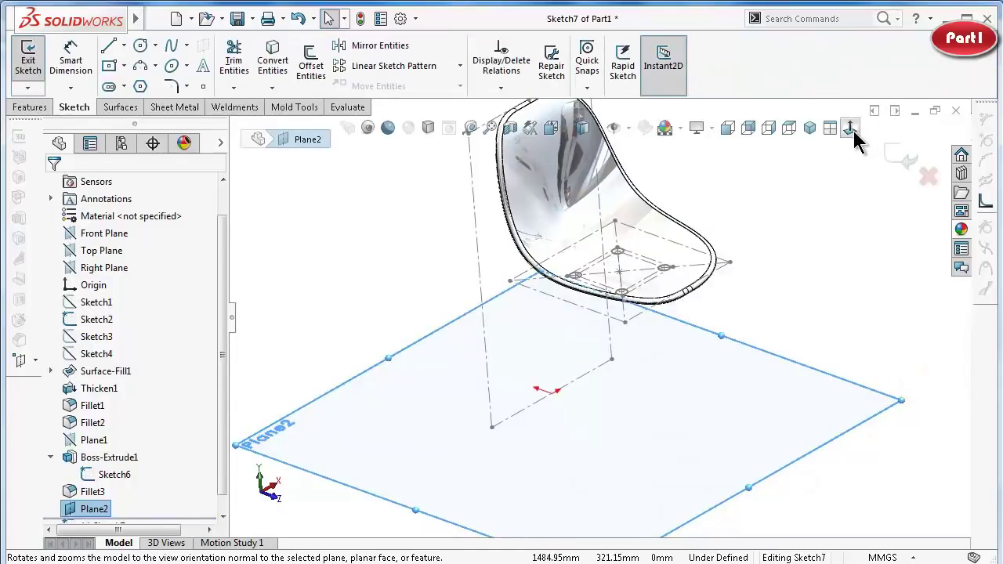
View Plane2 normal-to with hidden lines visible.
left_click(852, 132)
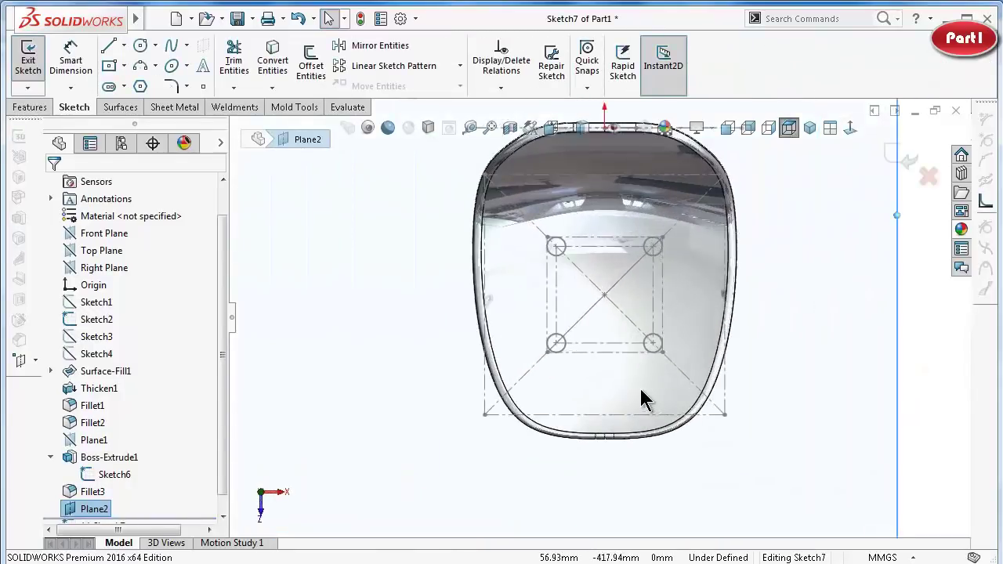
mouse_move(581, 127)
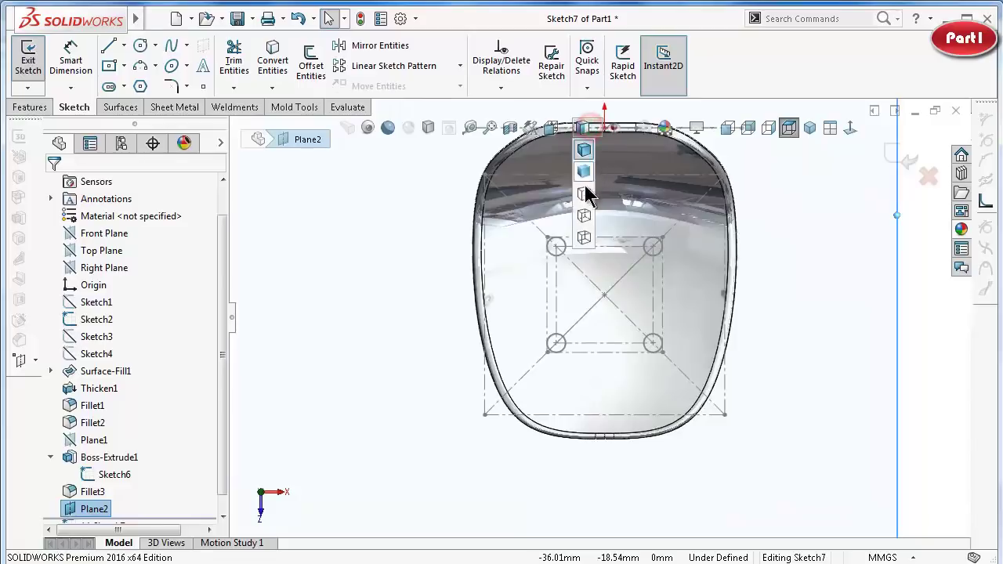
left_click(581, 212)
scroll(627, 313, "down", 2)
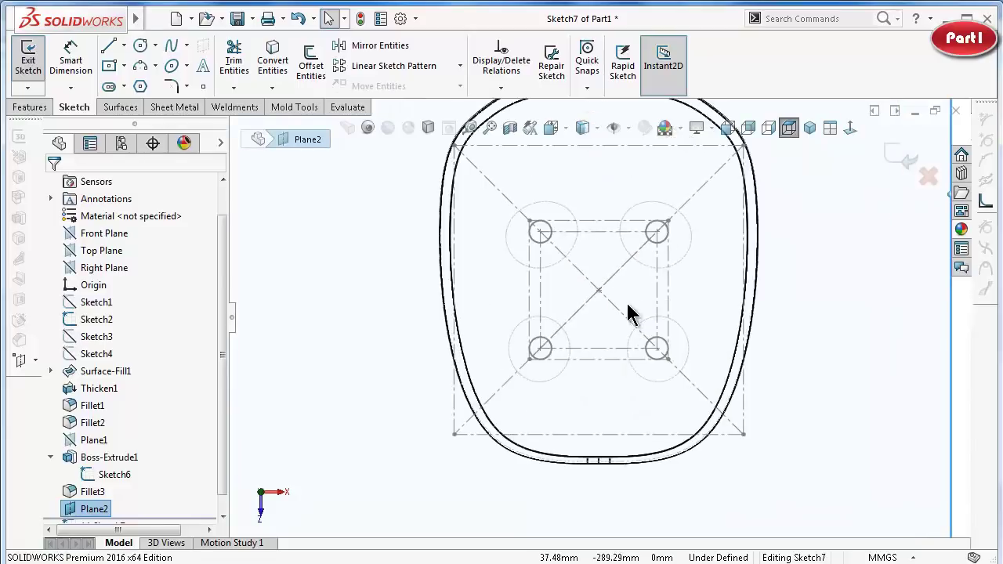
scroll(636, 231, "up", 1)
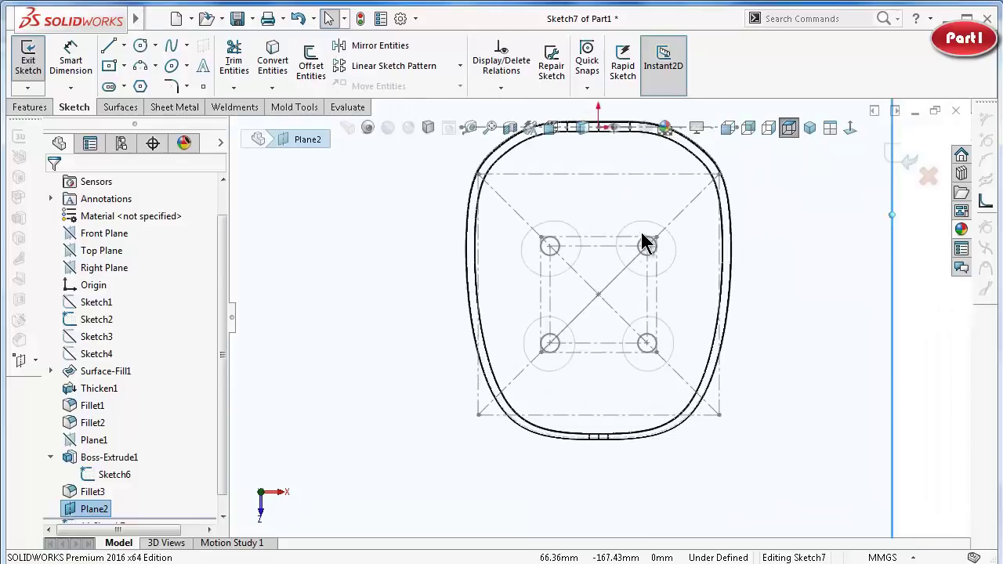
Convert the seat's top and right construction lines into Sketch7, giving a 385 mm square.
left_click(658, 174)
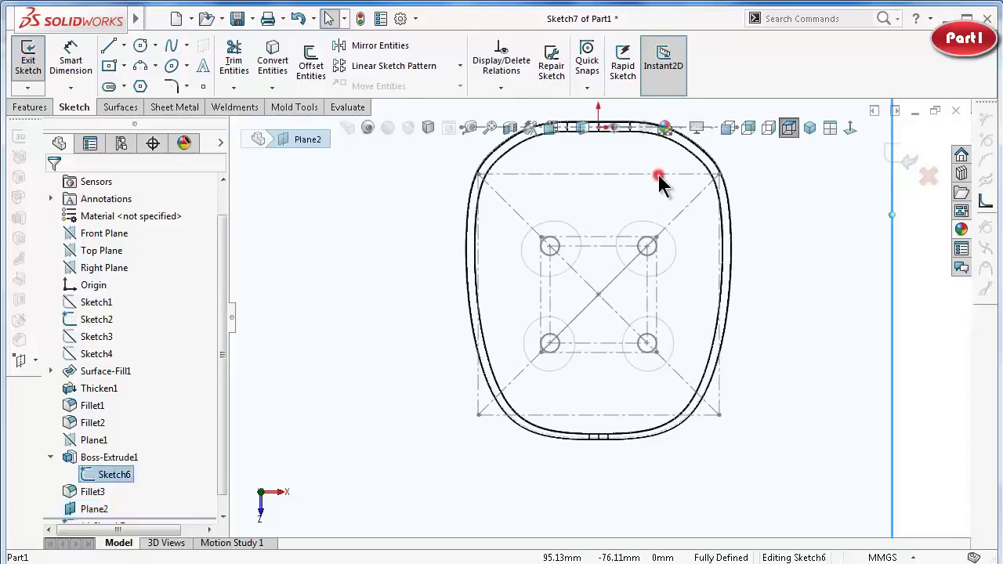
left_click(719, 396, "ctrl")
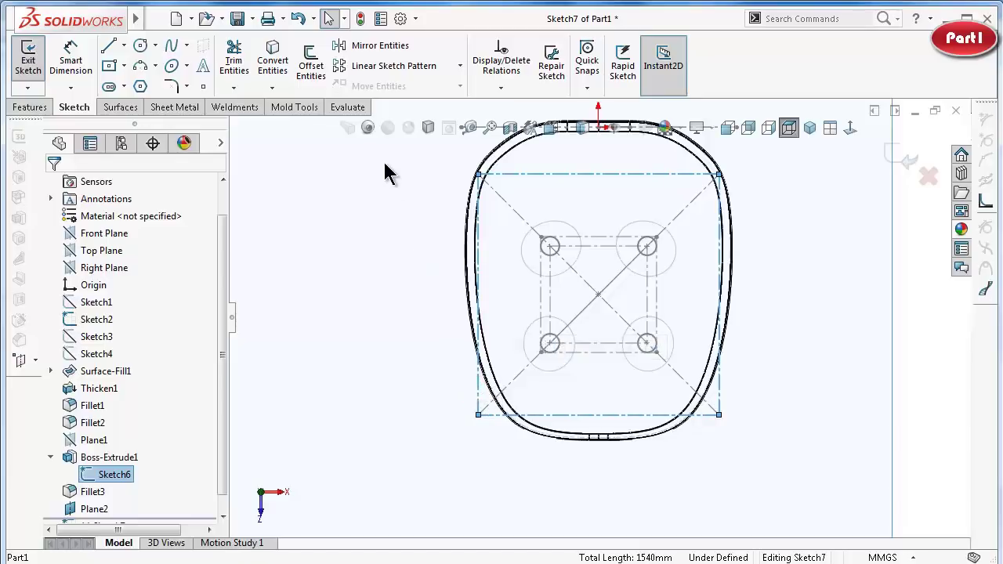
left_click(268, 67)
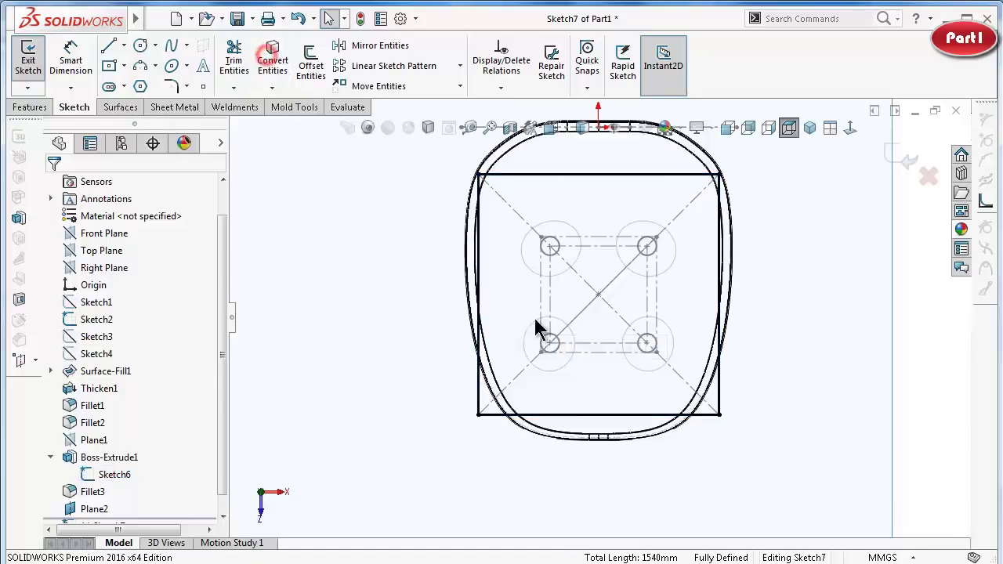
left_click(907, 162)
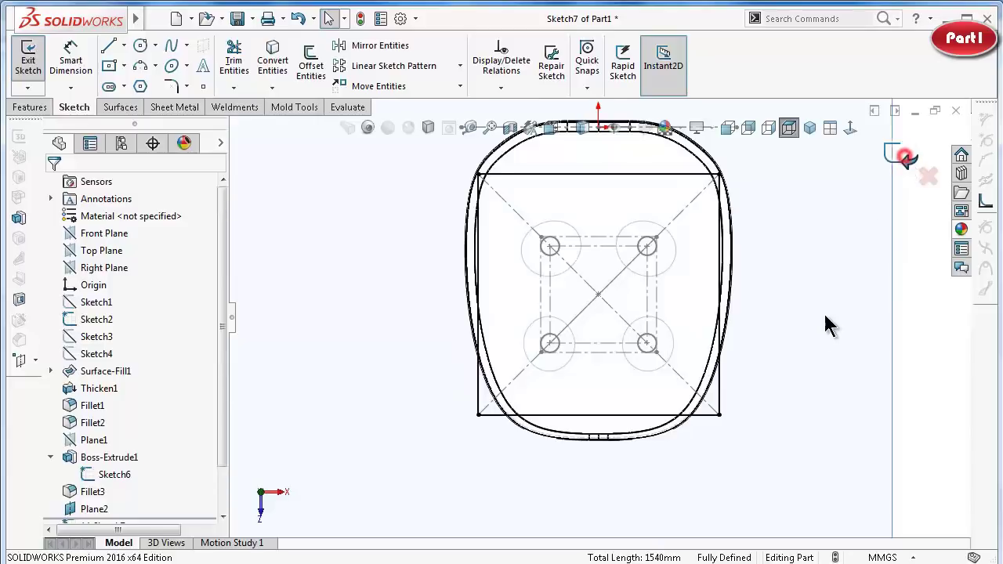
mouse_move(779, 325)
middle_mouse_down()
mouse_move(720, 373)
mouse_move(740, 392)
middle_mouse_up()
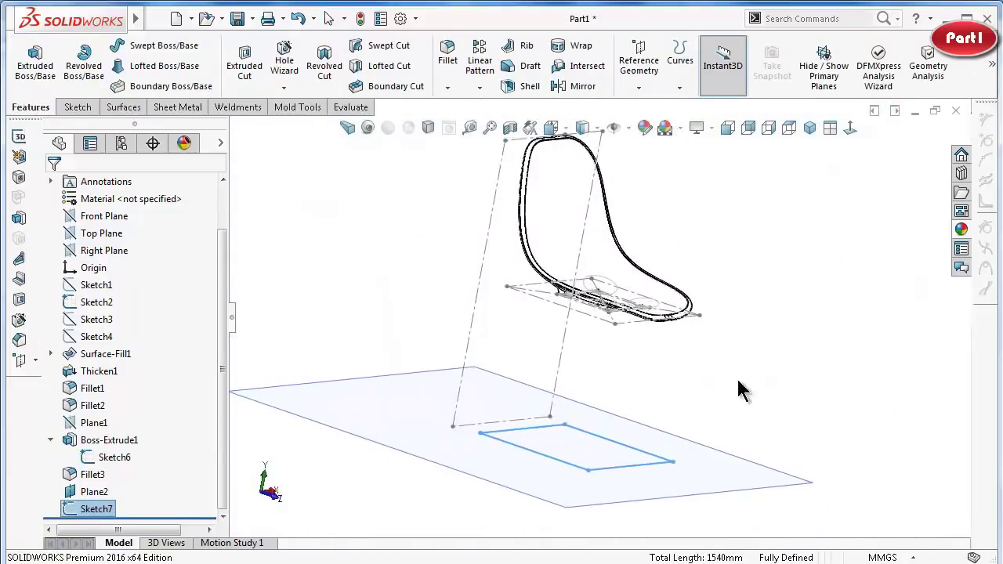
Edit Sketch7 and make its four square lines construction geometry.
left_click(805, 334)
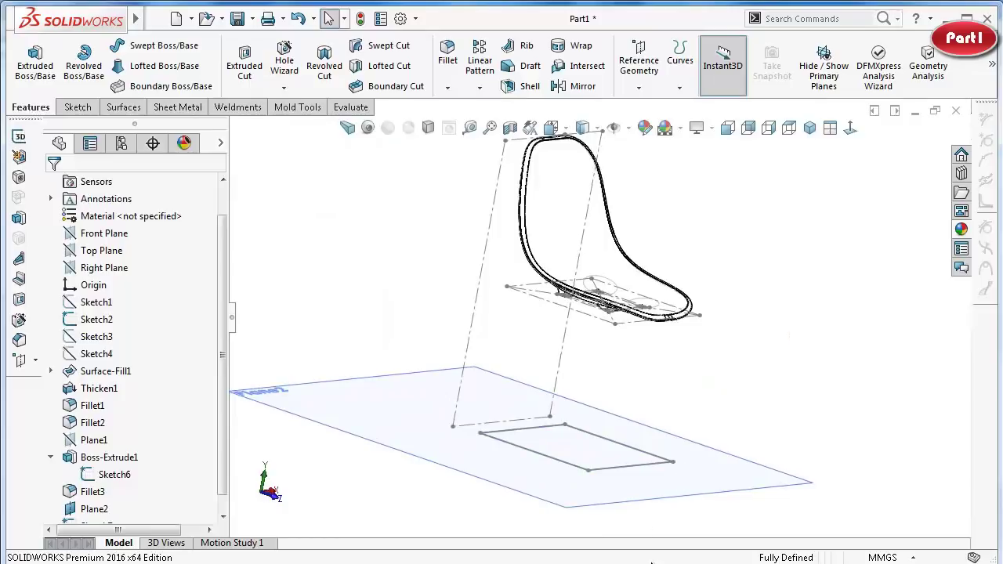
left_click(629, 469)
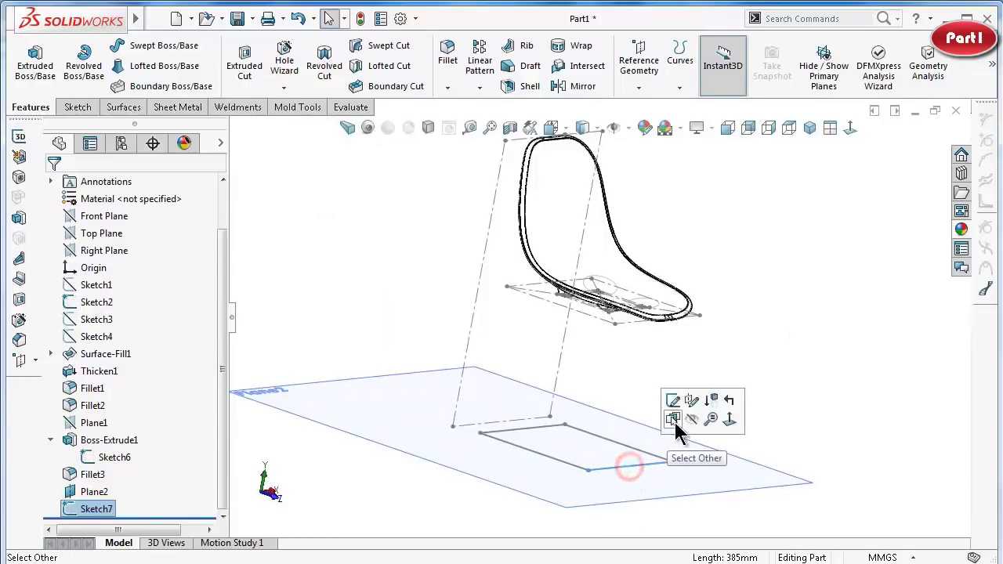
left_click(673, 401)
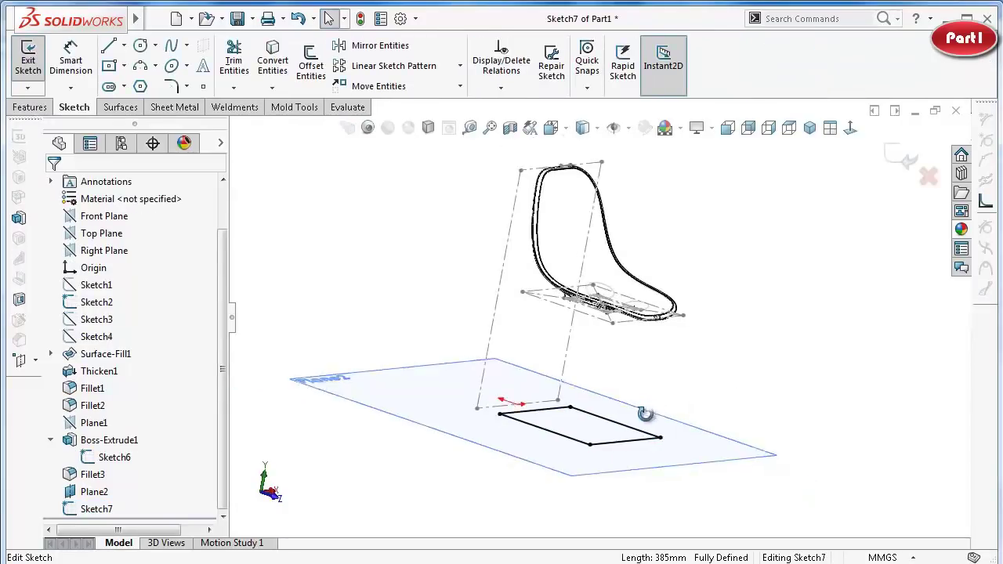
middle_click_drag(709, 315, 520, 417)
left_click_drag(440, 339, 720, 486)
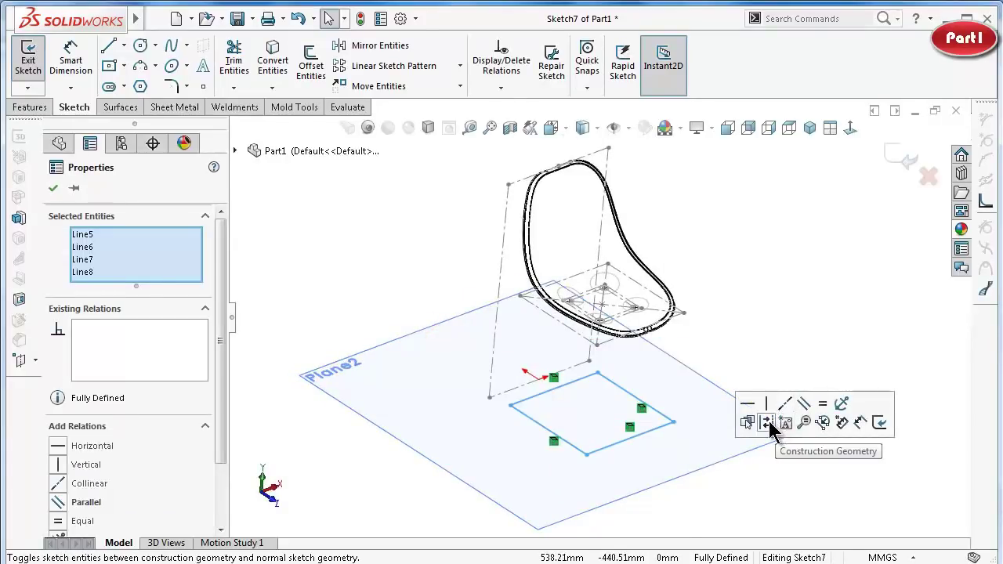
left_click(768, 422)
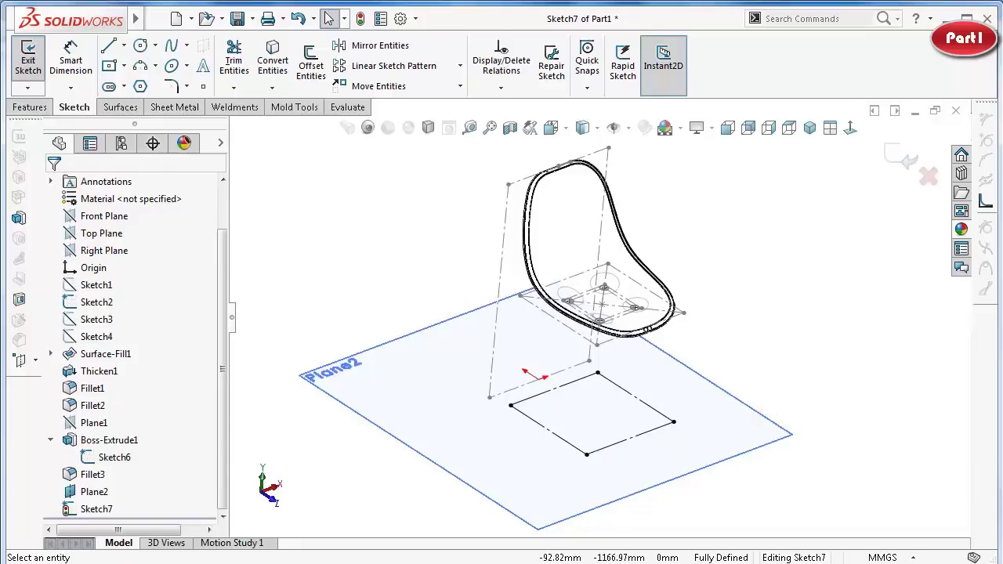
left_click(820, 260)
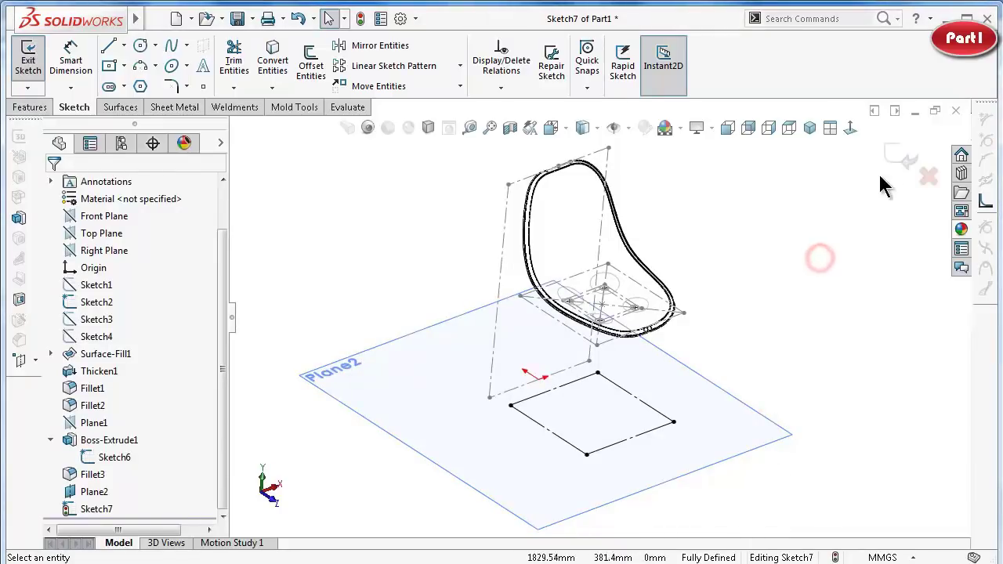
left_click(896, 155)
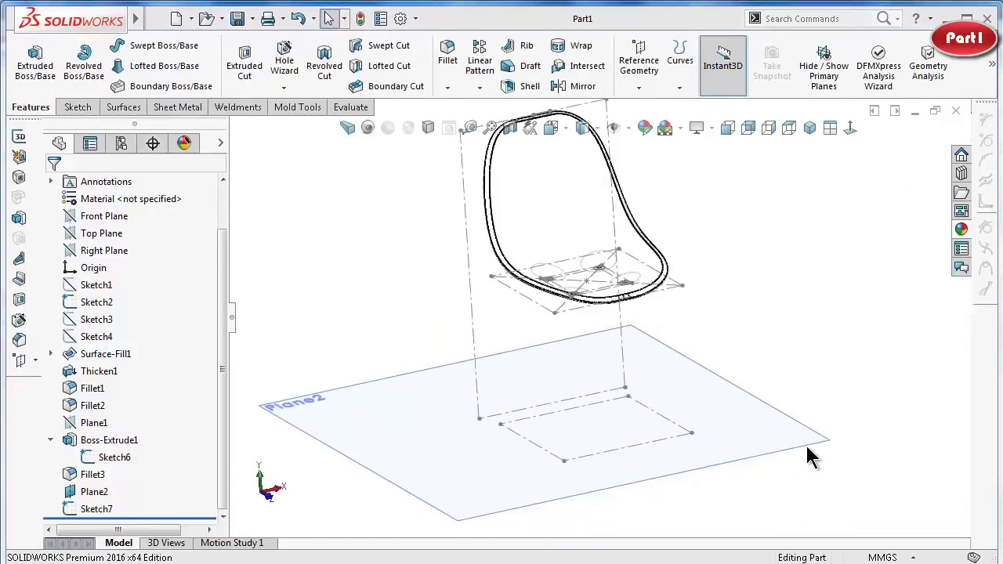
Hide Plane2.
left_click(815, 444)
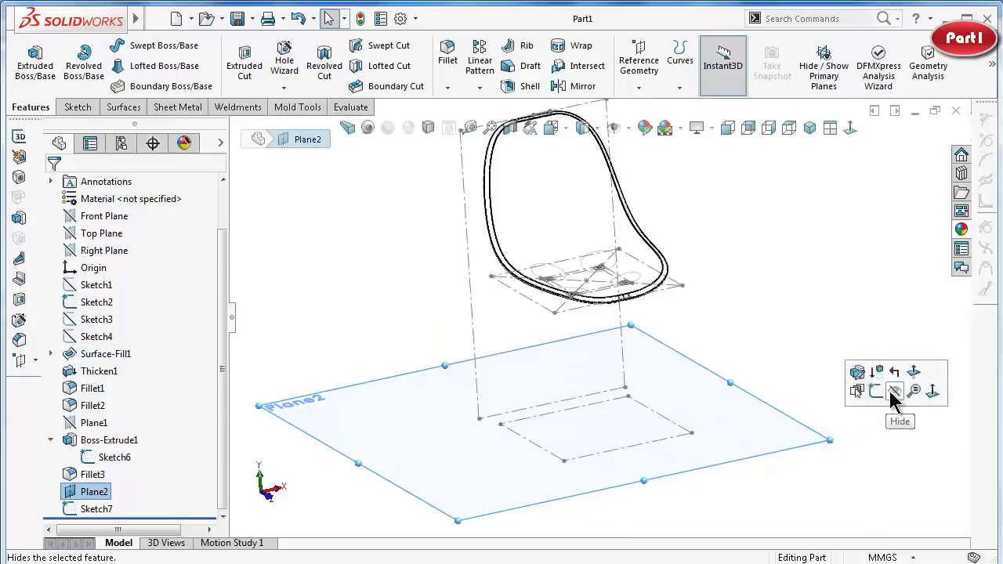
left_click(893, 392)
scroll(776, 383, "down", 3)
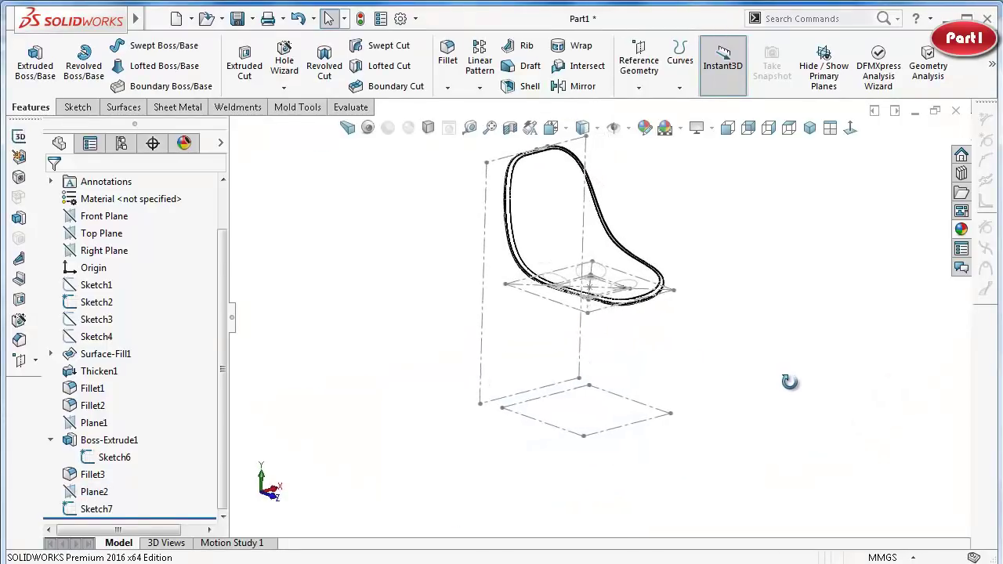
Start a 3D sketch with the Centerline tool active.
left_click(78, 107)
left_click(37, 88)
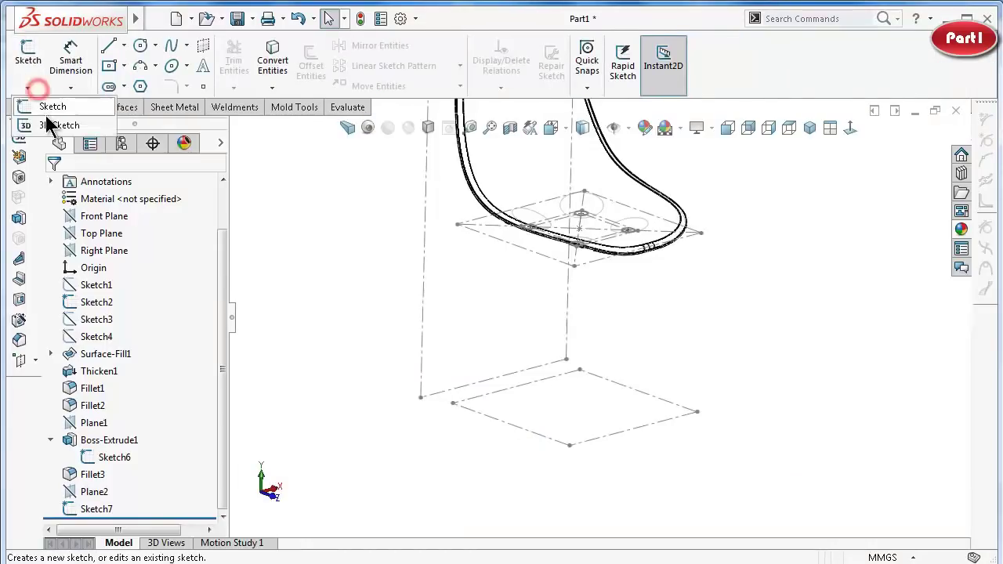
left_click(59, 126)
left_click(123, 45)
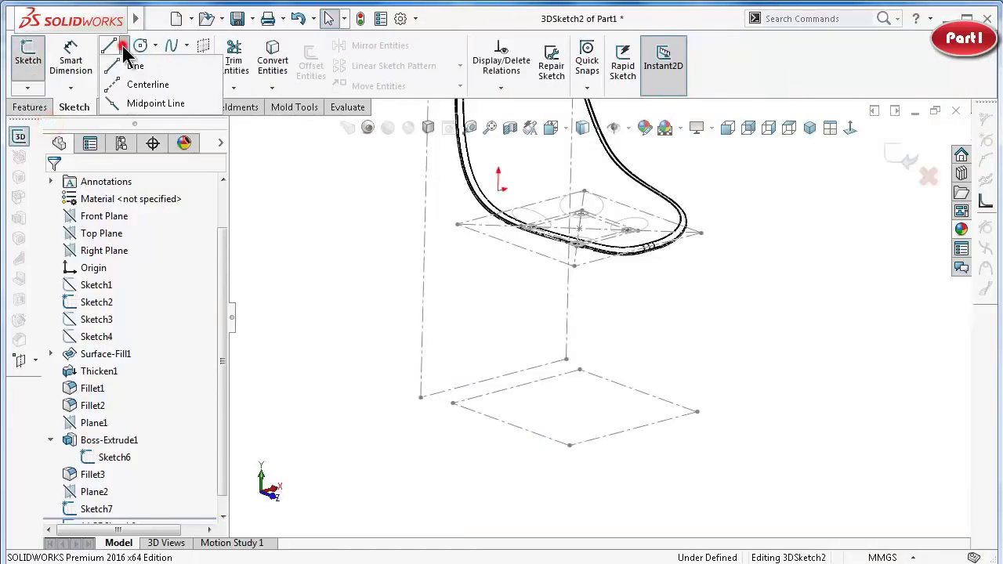
left_click(141, 86)
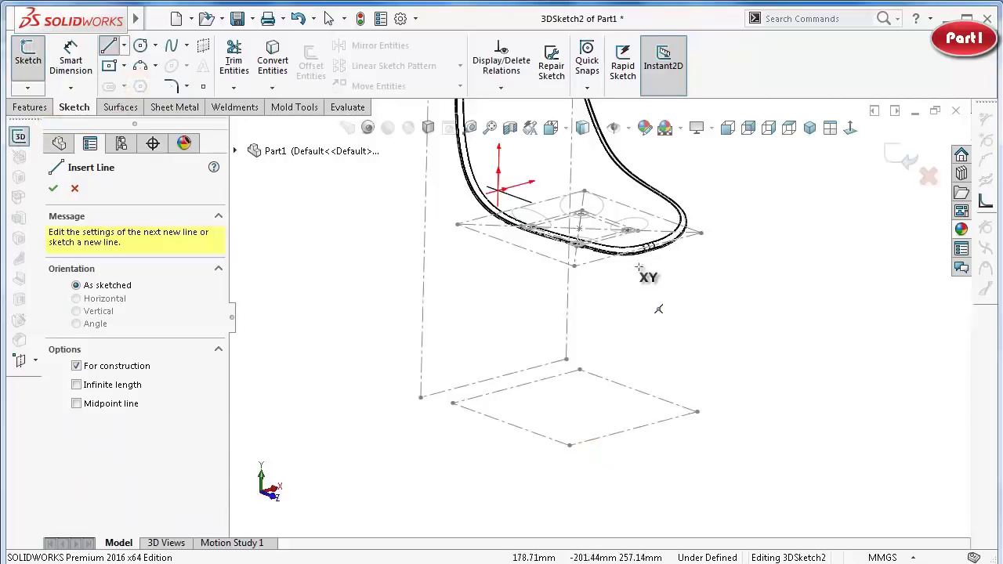
Draw the first centerline from a leg hole's centre to a floor square corner.
mouse_move(559, 465)
middle_mouse_down()
mouse_move(572, 369)
mouse_move(587, 358)
mouse_move(607, 292)
middle_mouse_up()
scroll(615, 293, "down", 2)
scroll(645, 286, "down", 2)
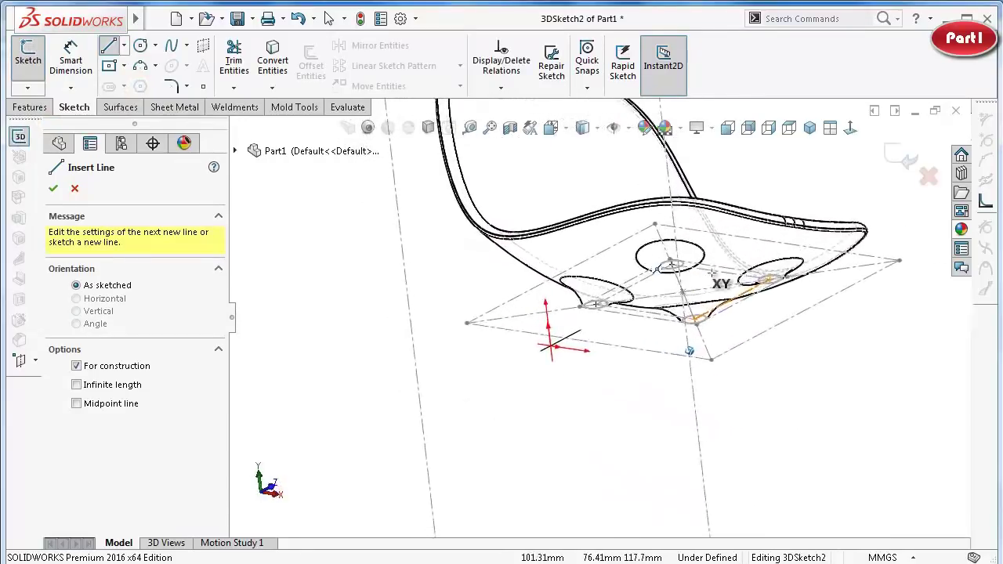
scroll(721, 284, "down", 2)
scroll(823, 342, "down", 2)
mouse_move(859, 359)
middle_mouse_down()
mouse_move(868, 371)
mouse_move(859, 363)
middle_mouse_up()
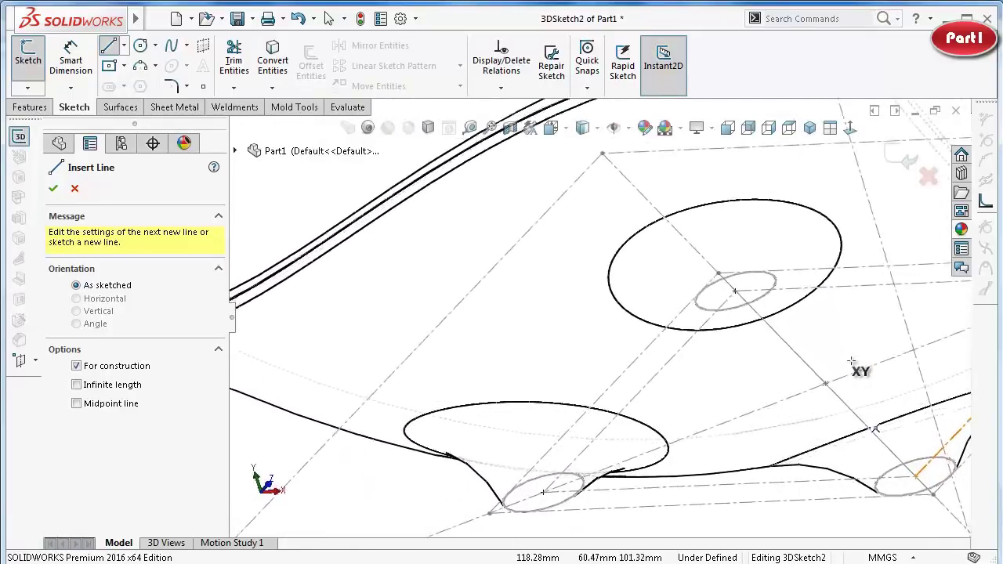
scroll(784, 306, "down", 3)
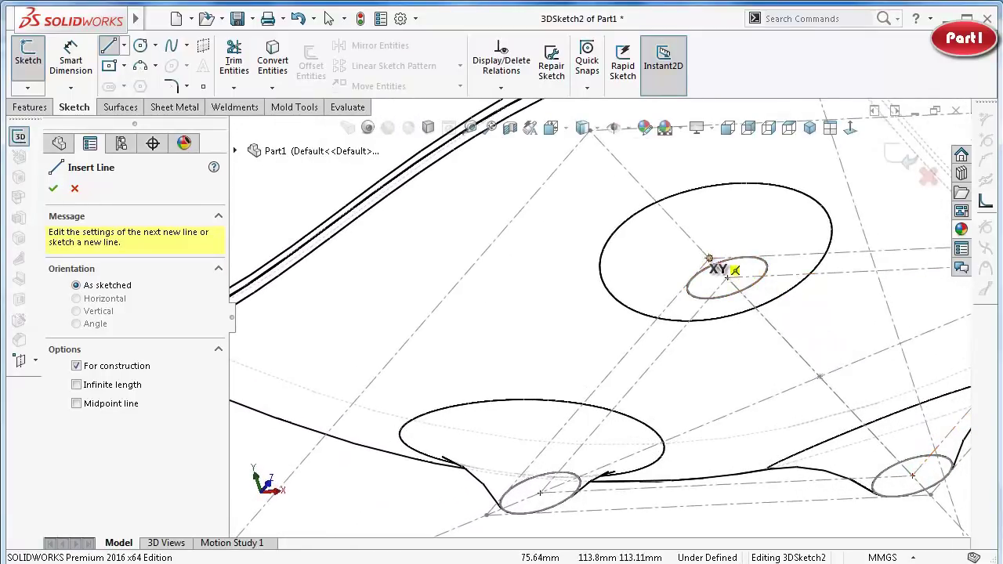
left_click(708, 259)
mouse_move(708, 258)
middle_mouse_down()
mouse_move(680, 371)
mouse_move(720, 398)
mouse_move(716, 472)
mouse_move(740, 496)
mouse_move(705, 502)
mouse_move(649, 466)
mouse_move(617, 465)
middle_mouse_up()
scroll(740, 495, "up", 3)
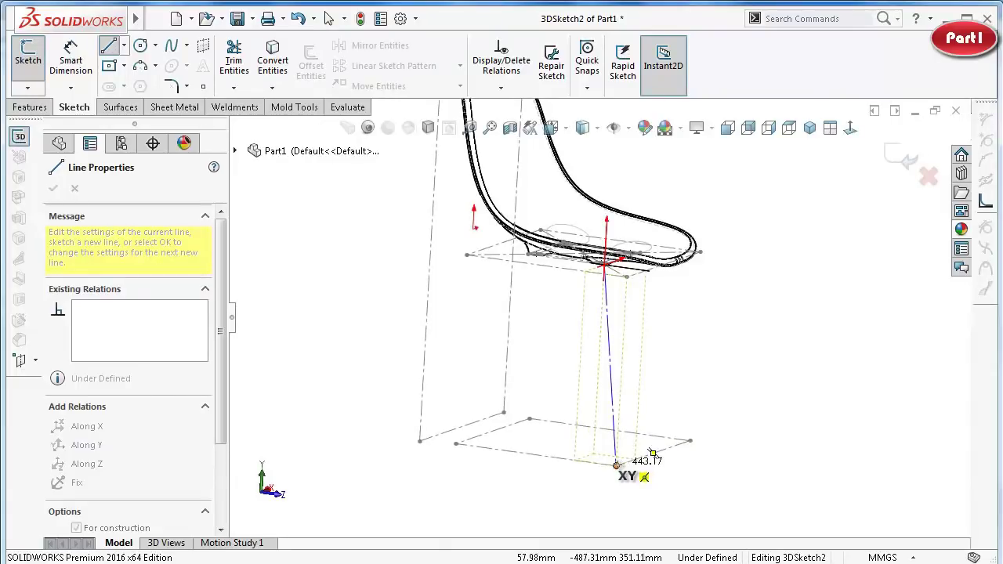
left_click(615, 465)
key("Escape")
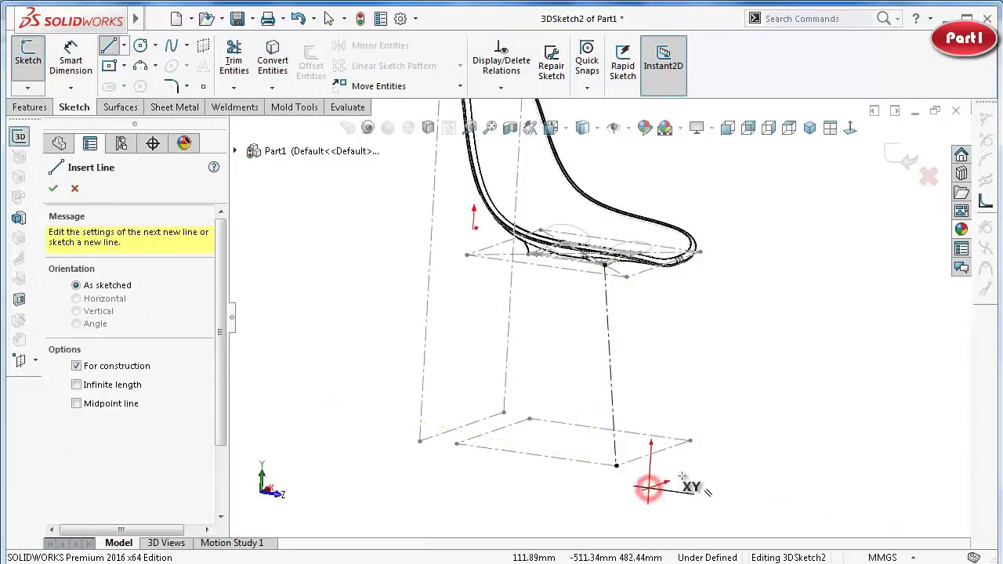
Draw the second centerline from a floor corner to the second leg hole.
mouse_move(645, 484)
middle_mouse_down()
mouse_move(651, 416)
mouse_move(674, 413)
middle_mouse_up()
mouse_move(727, 432)
middle_mouse_down()
mouse_move(774, 427)
mouse_move(750, 400)
mouse_move(768, 423)
middle_mouse_up()
left_click(124, 45)
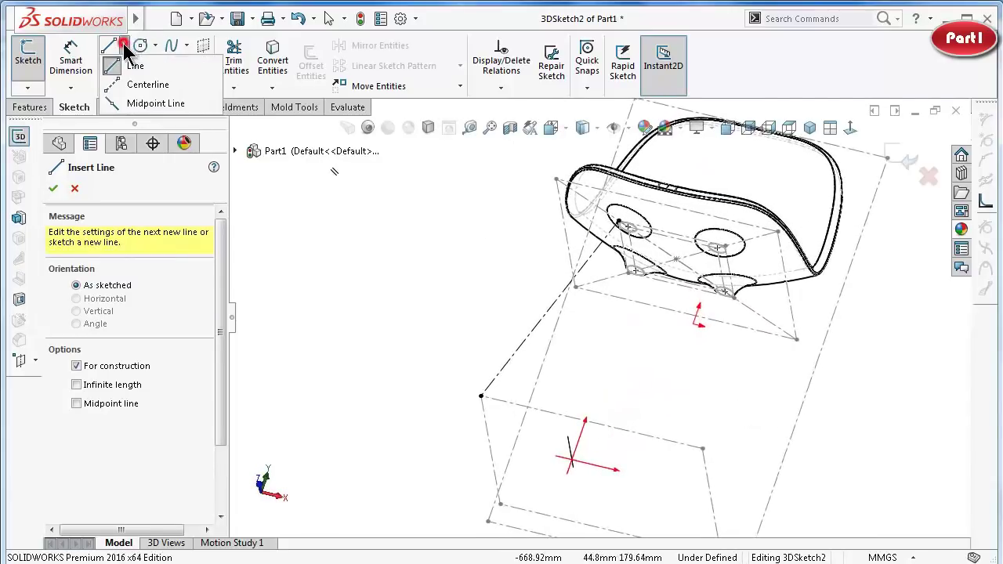
left_click(137, 80)
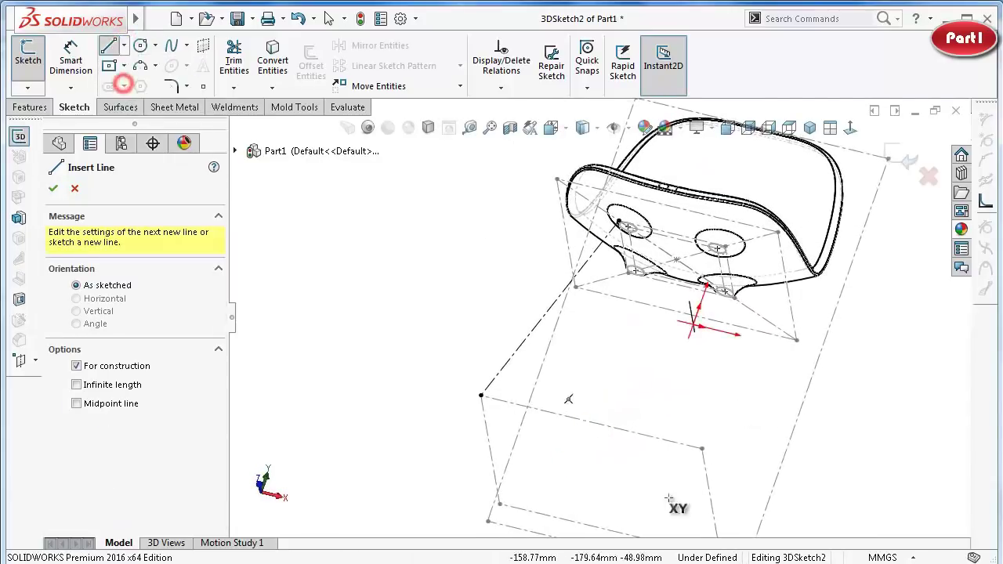
left_click(701, 449)
scroll(672, 243, "down", 3)
scroll(660, 264, "down", 3)
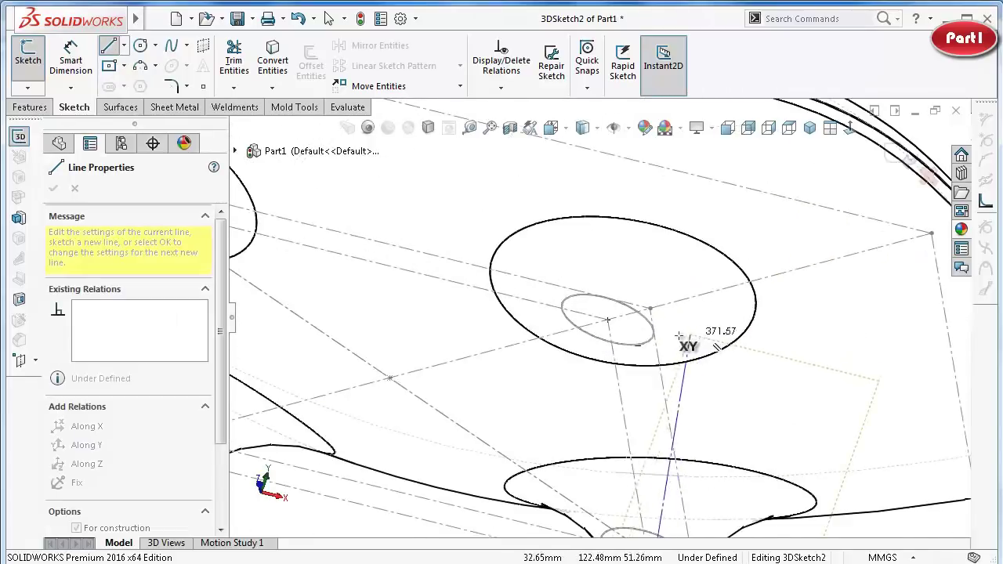
left_click(650, 307)
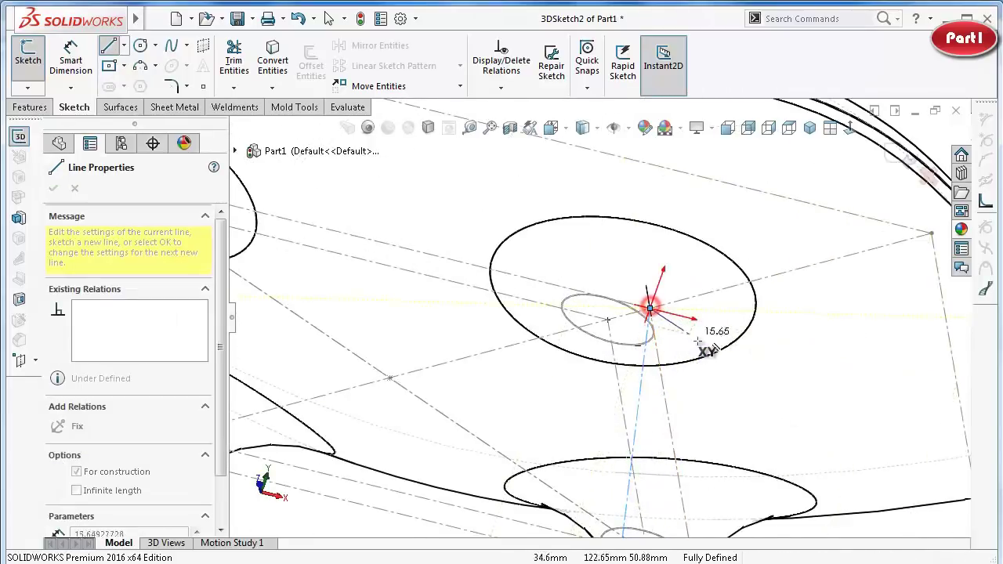
key("Escape")
Draw the third centerline from the next floor corner to the third leg hole.
scroll(729, 391, "up", 2)
scroll(705, 470, "down", 2)
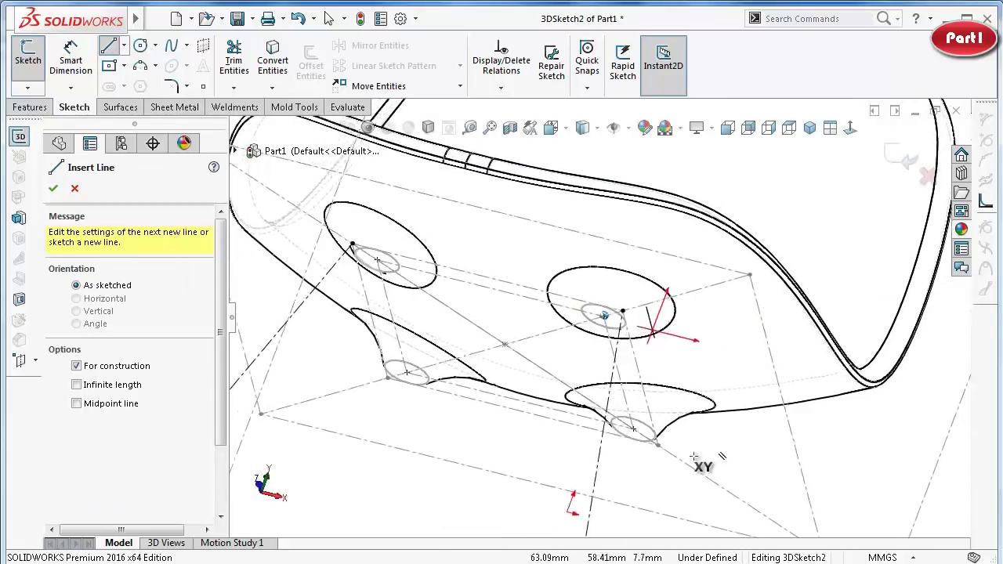
scroll(700, 473, "down", 2)
scroll(695, 472, "down", 2)
scroll(680, 466, "down", 2)
scroll(682, 470, "up", 2)
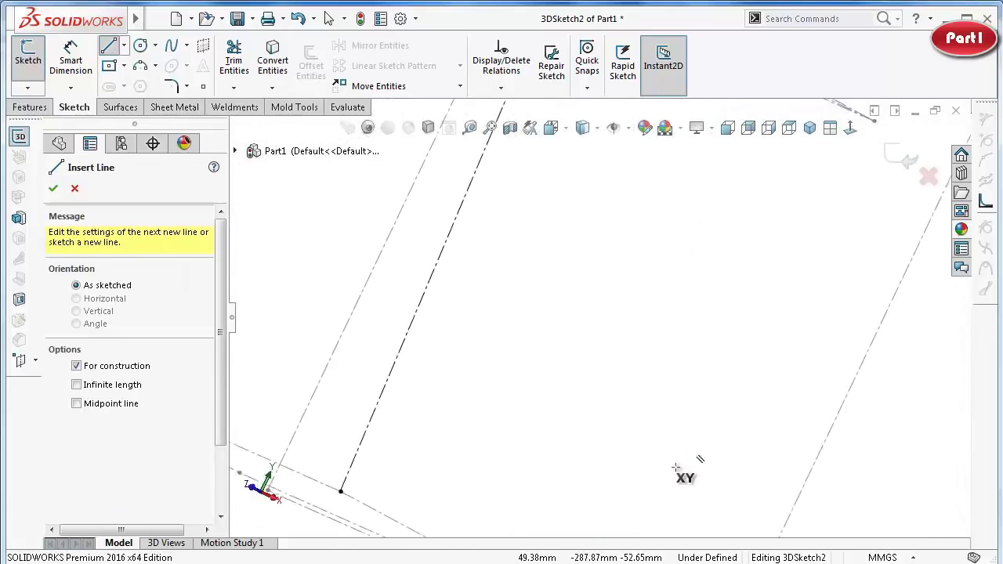
scroll(674, 476, "up", 2)
scroll(626, 489, "up", 2)
middle_click_drag(597, 498, 714, 282)
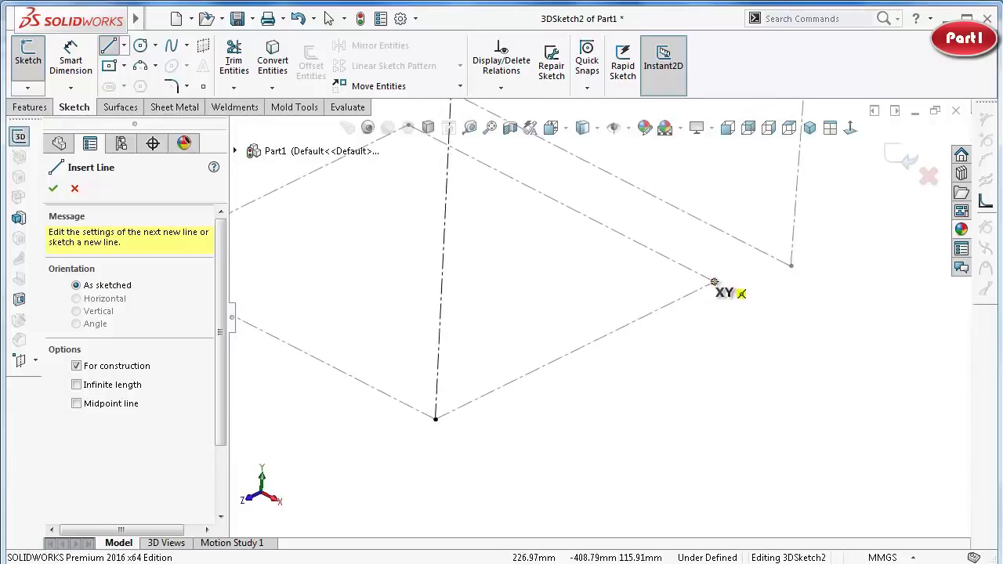
left_click(714, 281)
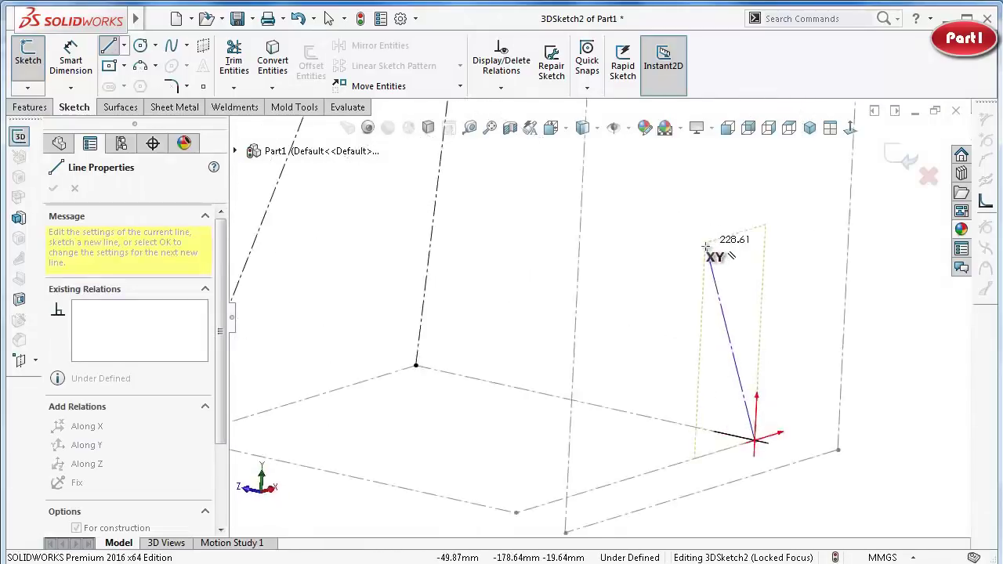
scroll(582, 223, "down", 2)
scroll(642, 235, "down", 2)
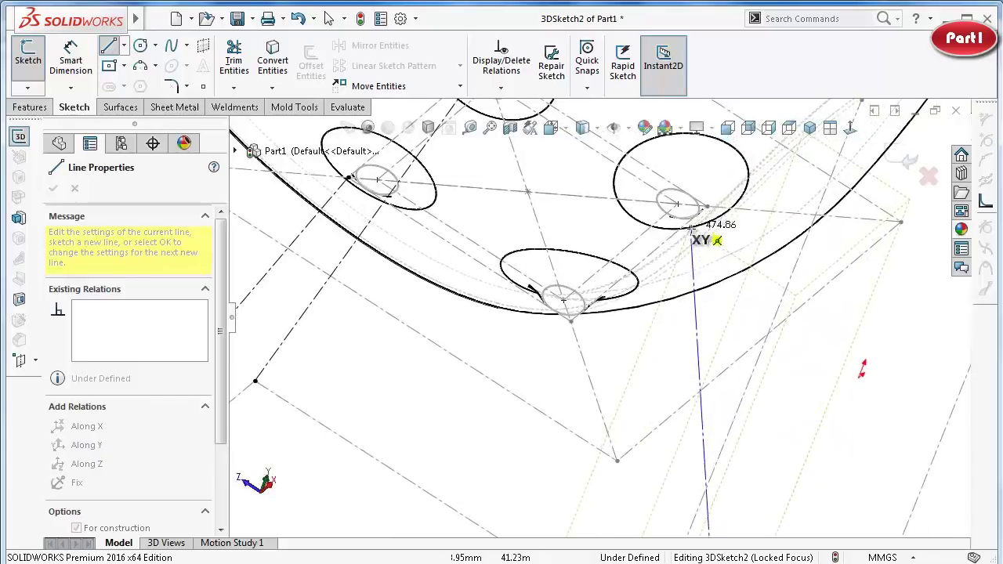
scroll(723, 224, "down", 2)
scroll(774, 241, "down", 2)
scroll(774, 242, "down", 1)
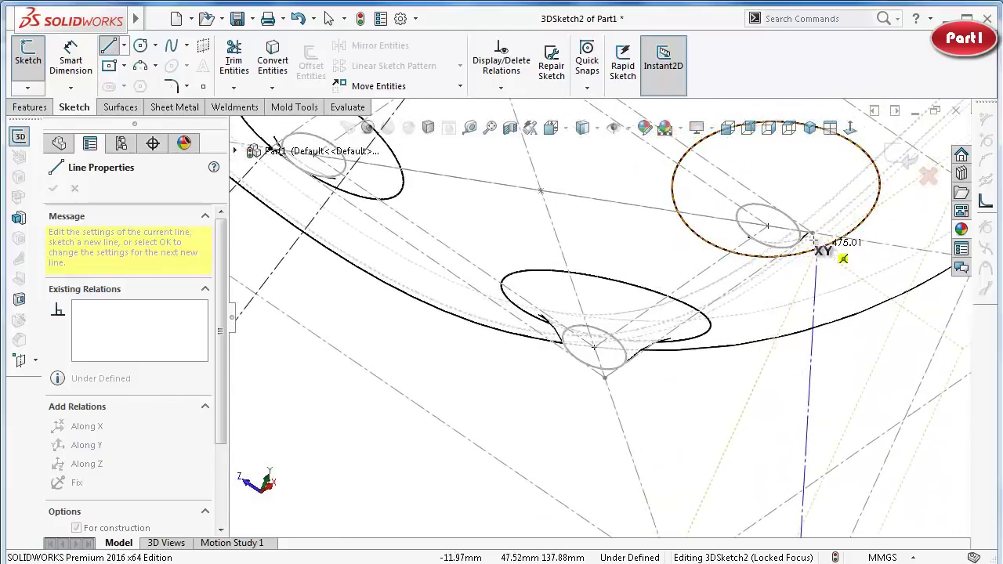
left_click(812, 233)
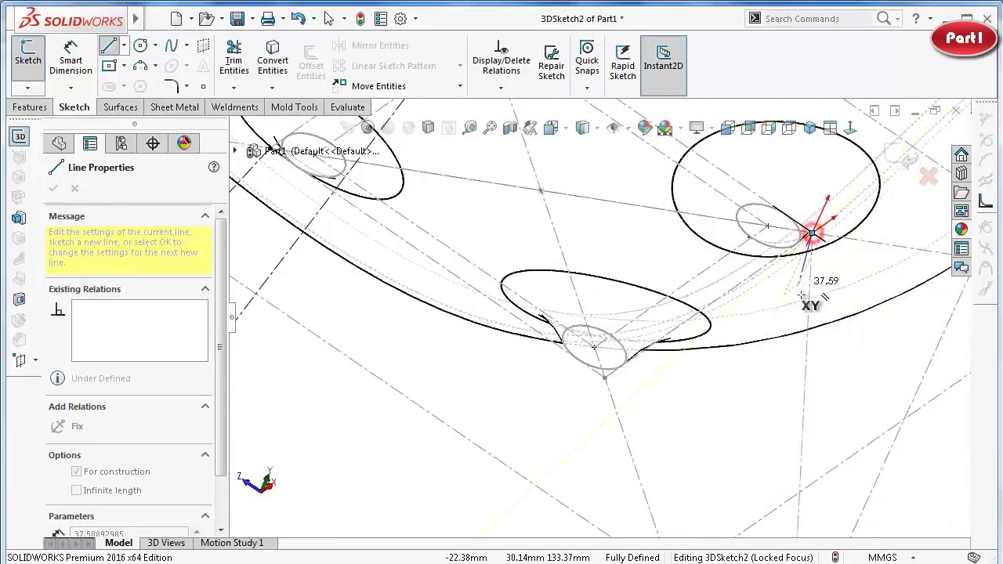
key("Escape")
Draw the fourth centerline from the last floor corner to the last leg hole.
scroll(758, 407, "up", 2)
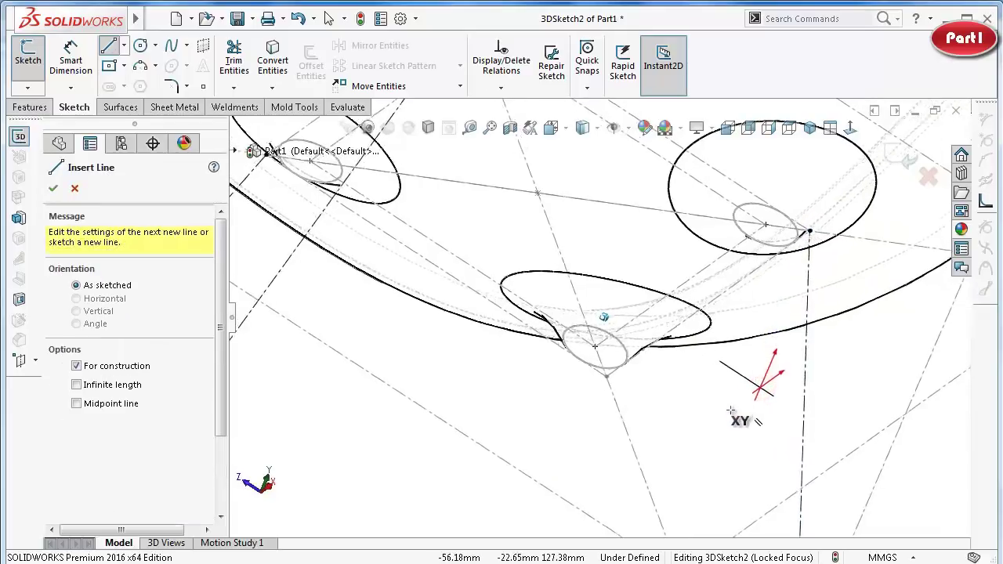
scroll(846, 533, "up", 2)
scroll(619, 549, "up", 2)
scroll(647, 474, "up", 1)
scroll(635, 464, "down", 2)
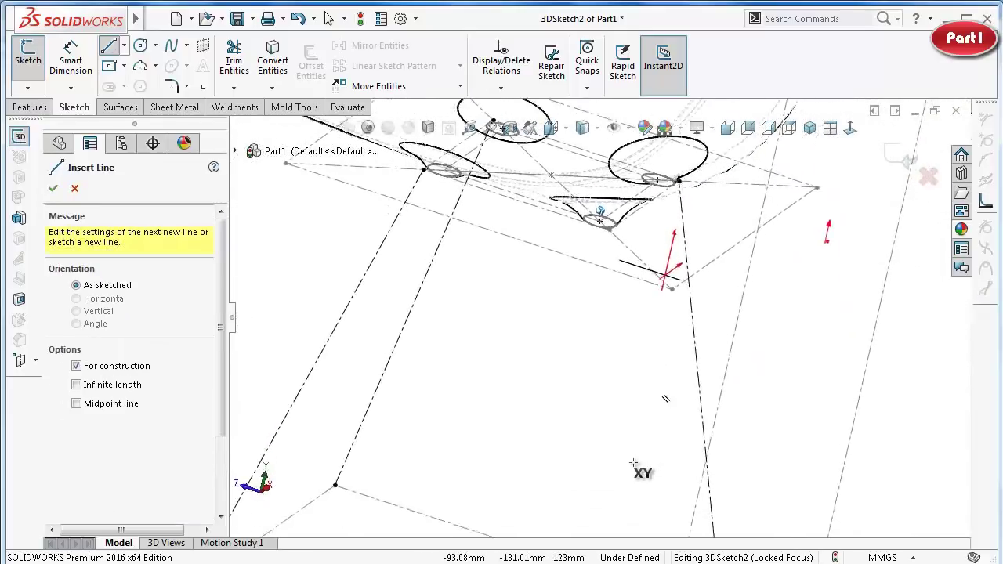
scroll(635, 464, "down", 2)
scroll(634, 463, "down", 1)
scroll(634, 462, "down", 1)
mouse_move(634, 462)
middle_mouse_down()
mouse_move(601, 351)
mouse_move(564, 345)
mouse_move(573, 287)
mouse_move(688, 282)
mouse_move(768, 227)
mouse_move(897, 239)
mouse_move(882, 236)
mouse_move(880, 251)
mouse_move(896, 287)
mouse_move(862, 314)
middle_mouse_up()
left_click(556, 337)
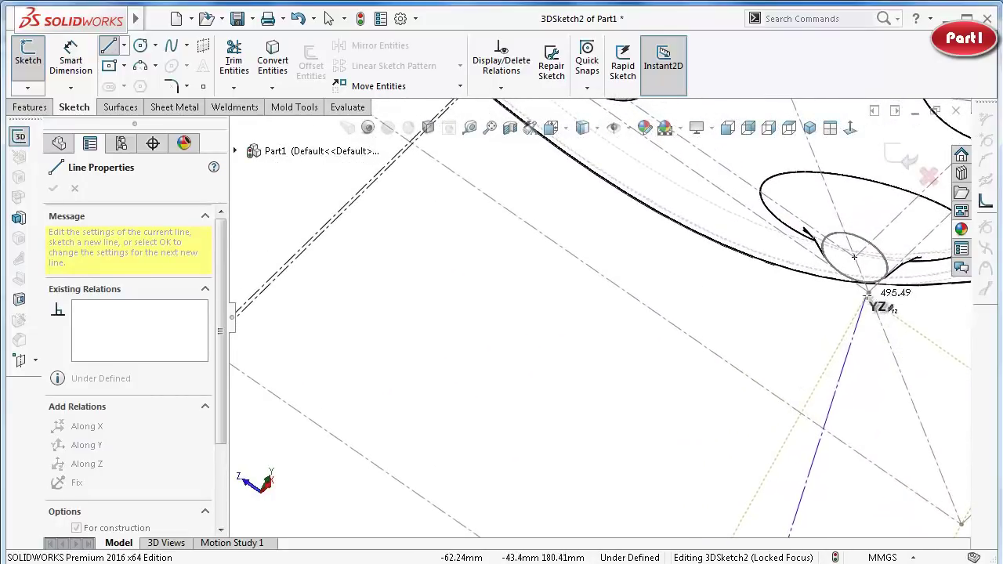
left_click(868, 293)
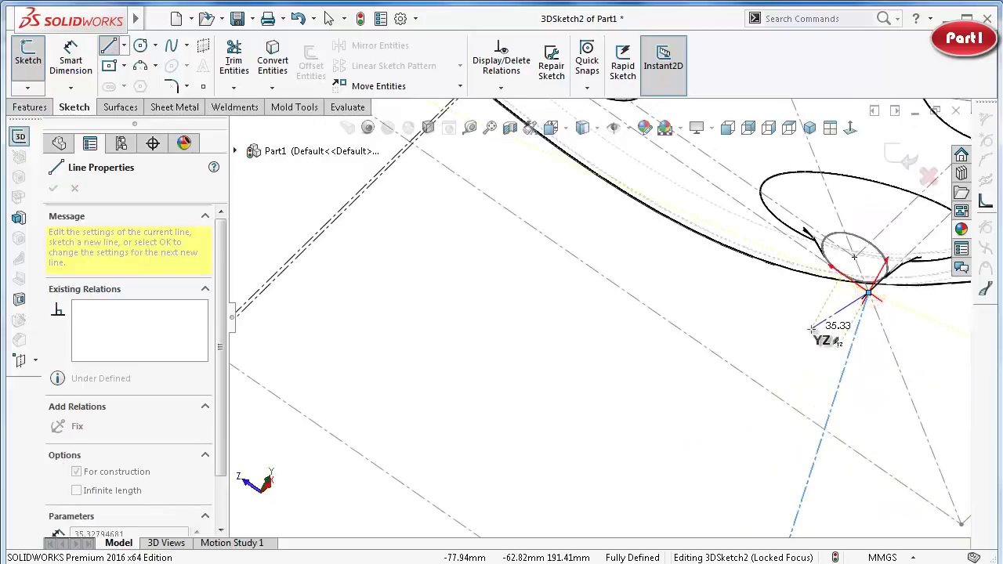
key("Escape")
scroll(748, 368, "up", 5)
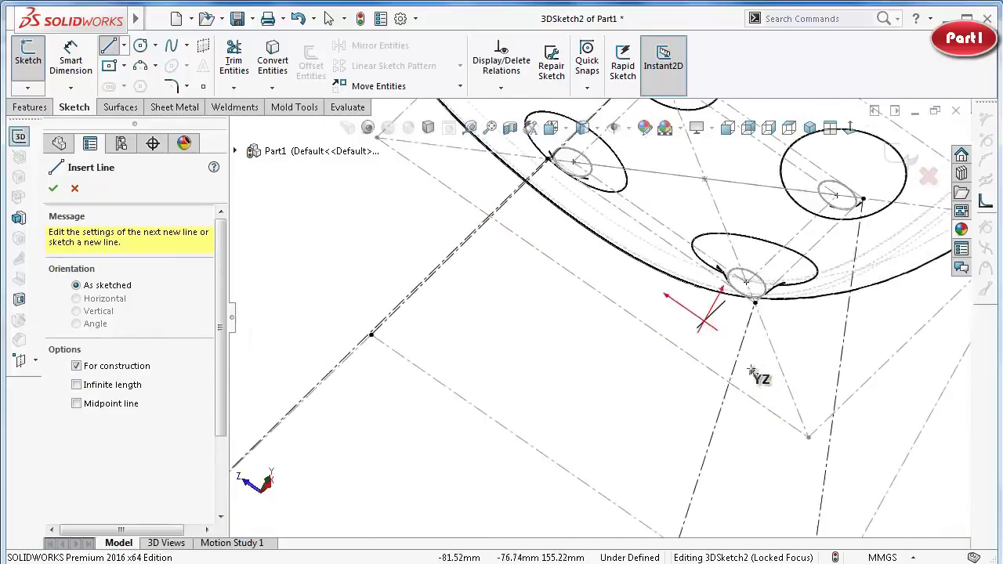
middle_click_drag(743, 369, 724, 377)
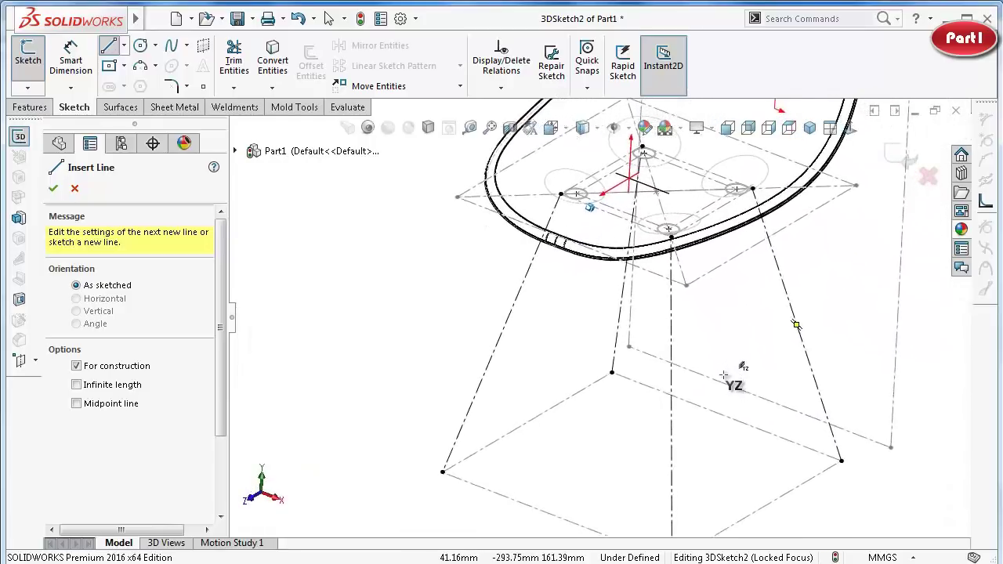
scroll(510, 373, "up", 1)
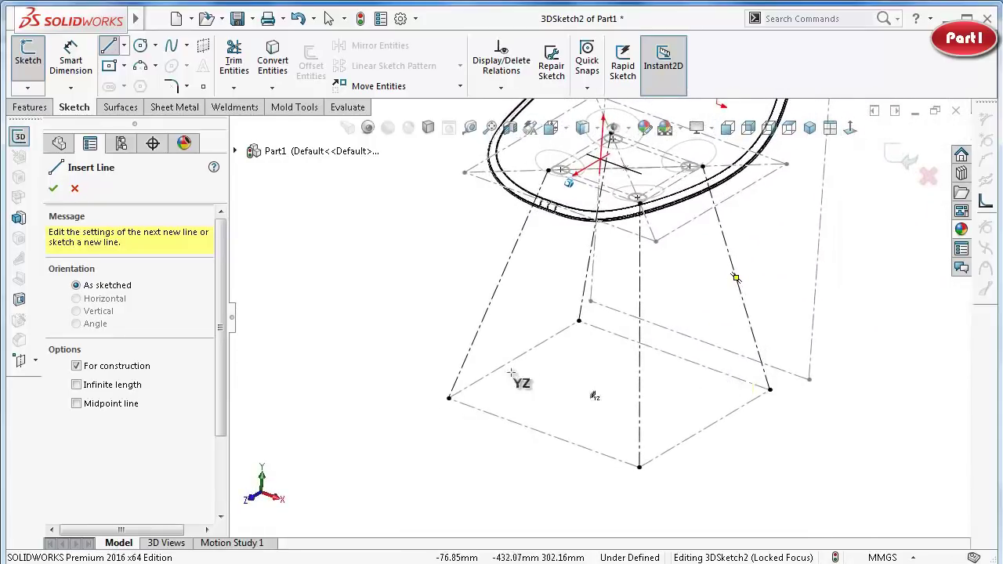
left_click(376, 338)
key("Escape")
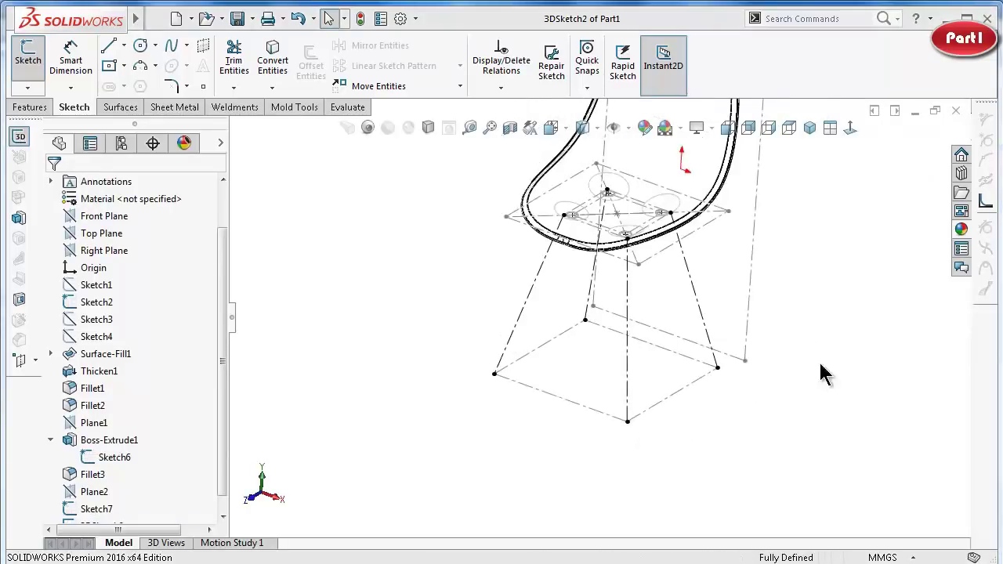
Switch to shaded display and hide Sketch2's tall vertical line.
left_click(586, 125)
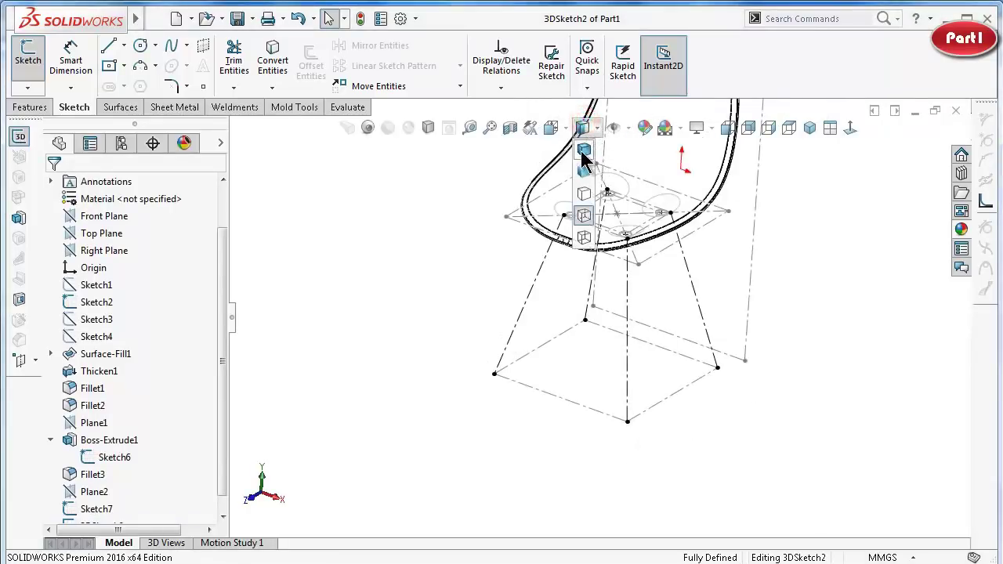
left_click(585, 151)
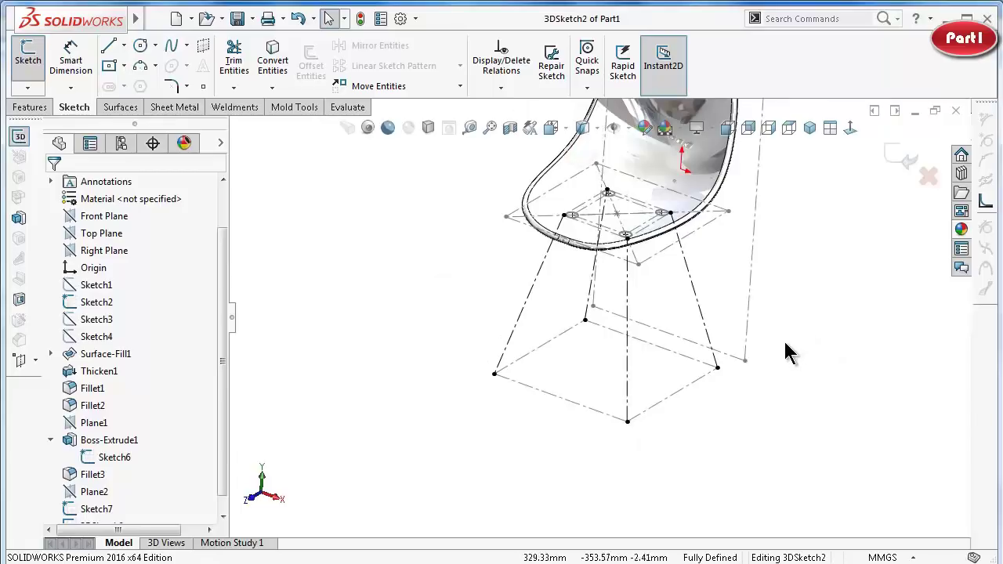
key("Up")
key("Up")
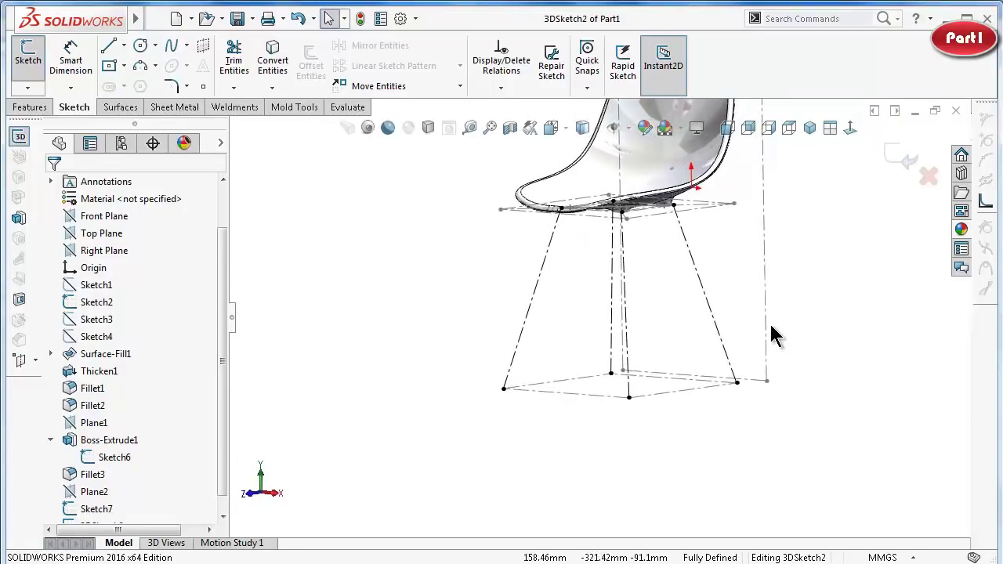
left_click(768, 322)
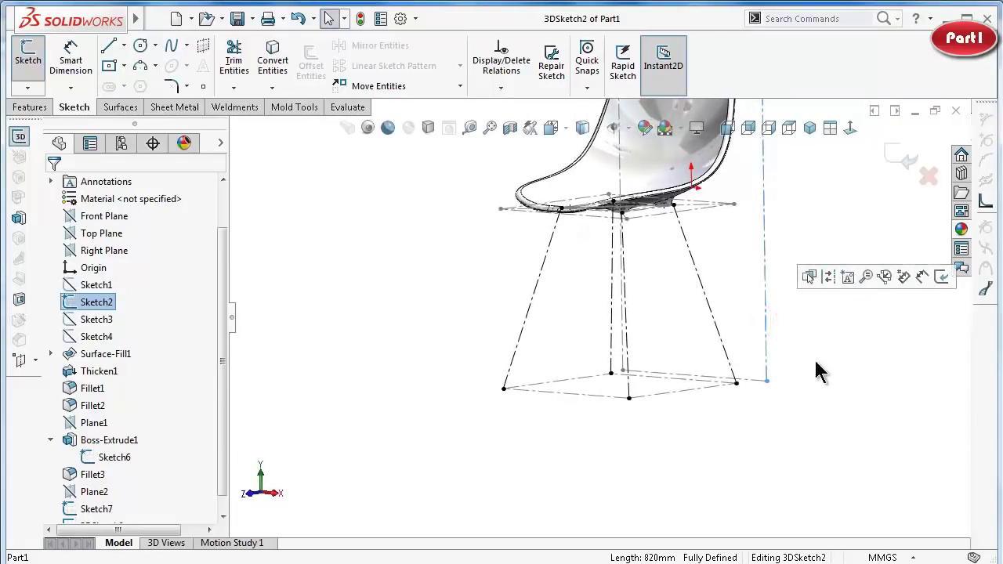
middle_click_drag(817, 369, 769, 332)
left_click(773, 325)
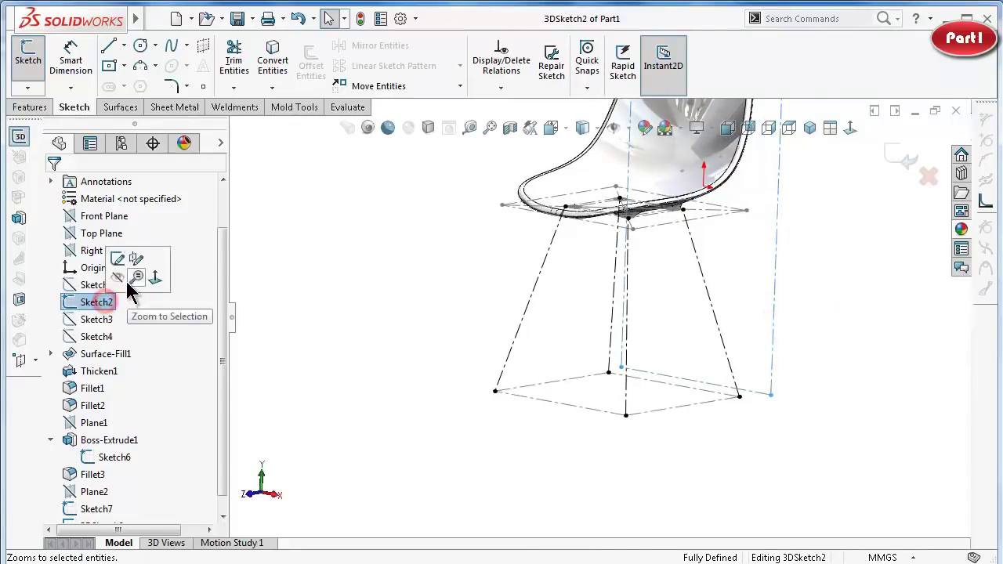
left_click(118, 278)
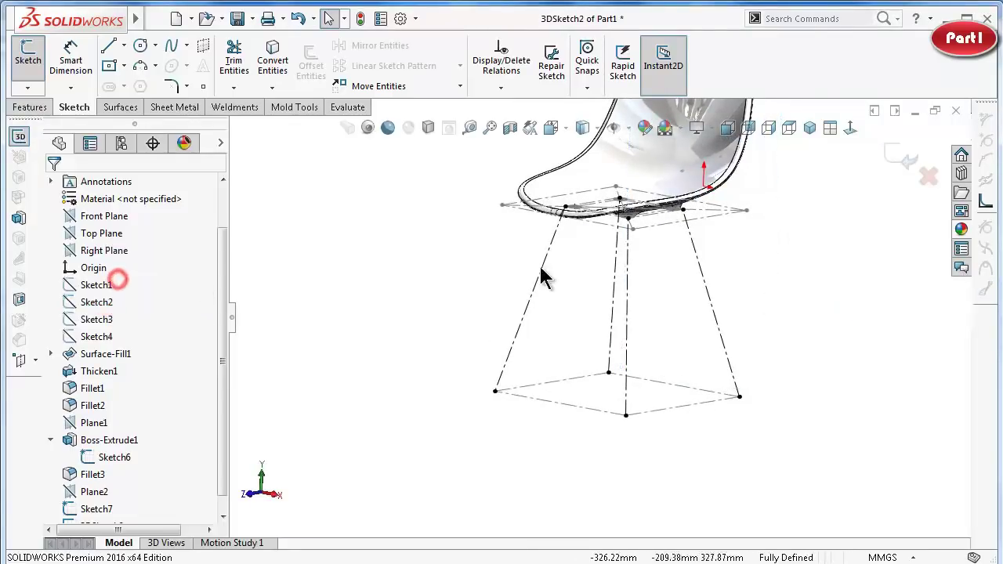
Hide Sketch6 and rotate the view to inspect the seat's underside.
left_click(722, 219)
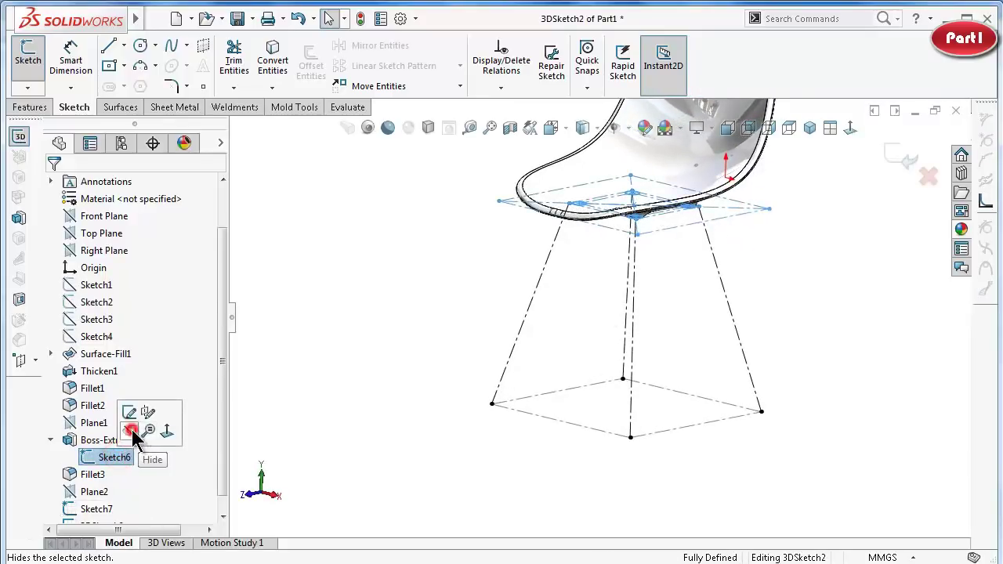
left_click(131, 429)
middle_click_drag(351, 314, 354, 325)
key("Up")
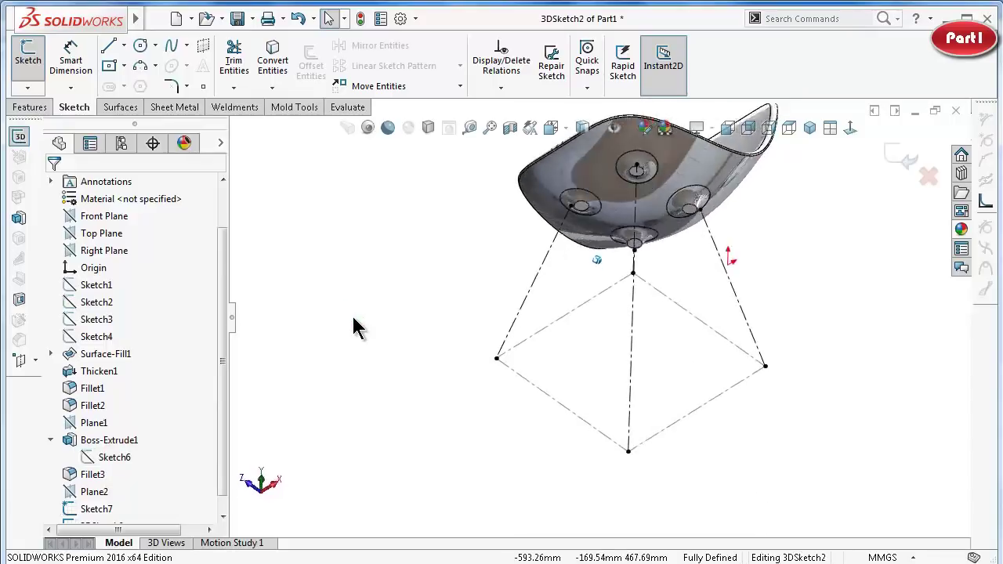
key("Up")
key("Left")
key("Up")
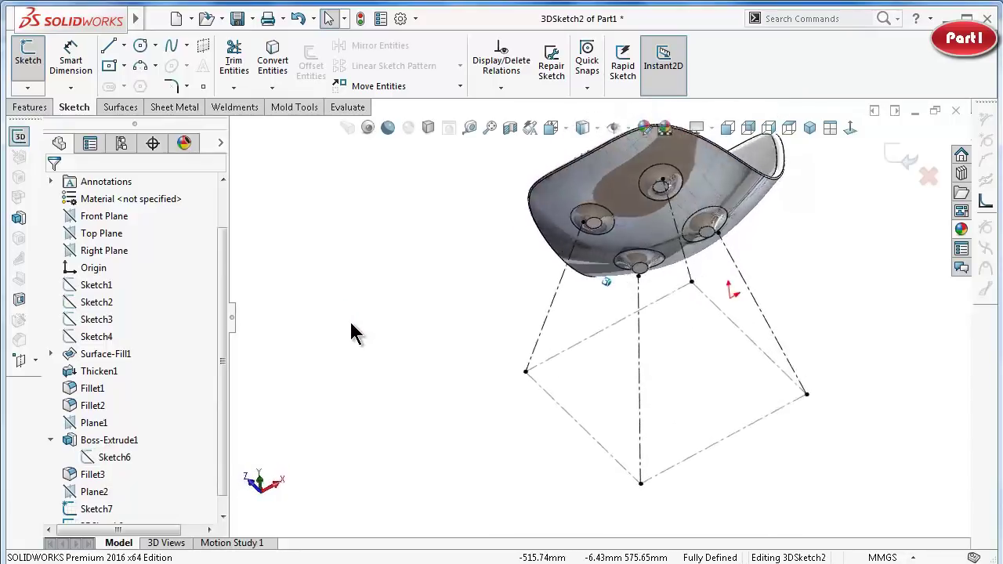
key("Up")
key("Up")
key("Up")
key("Up")
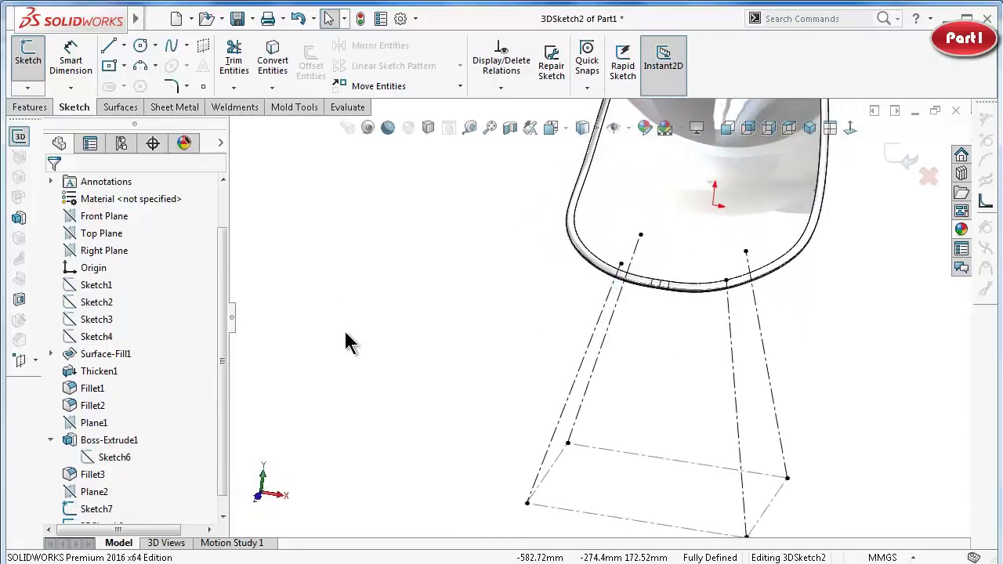
key("Up")
key("Up")
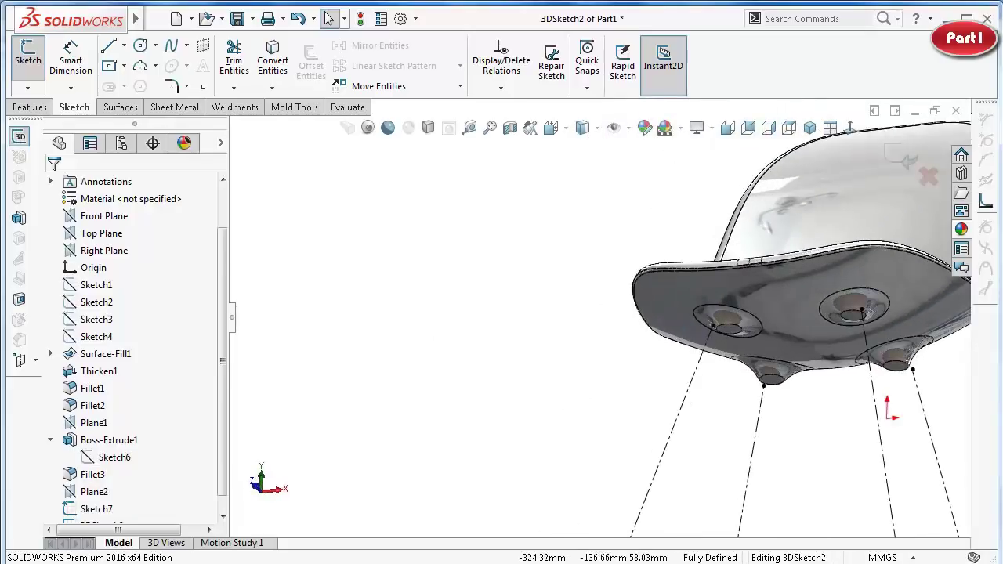
Start a fillet and select the bottom faces of all four leg boss holes.
left_click(32, 106)
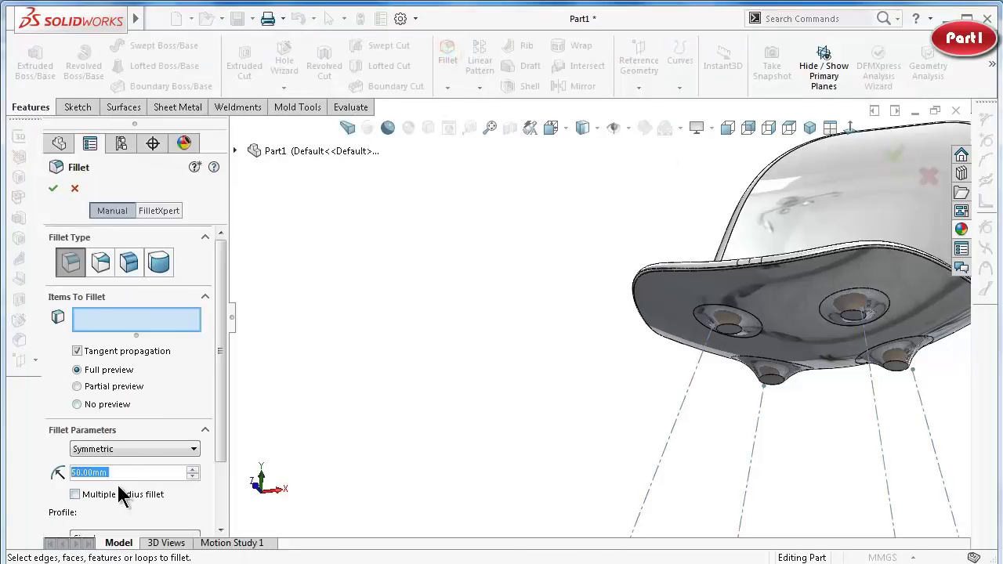
type("7.5")
key("Return")
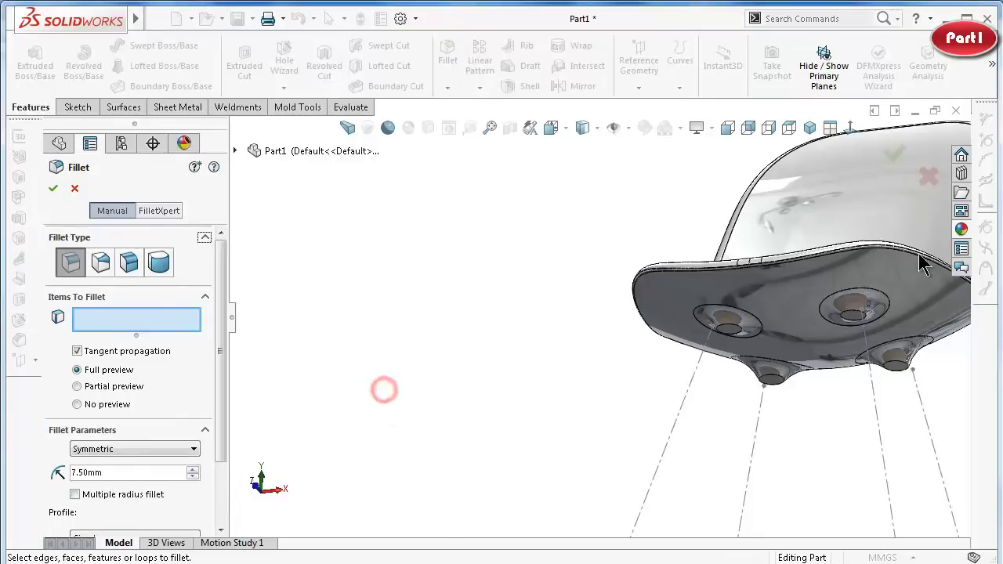
scroll(920, 265, "down", 3)
left_click(747, 382)
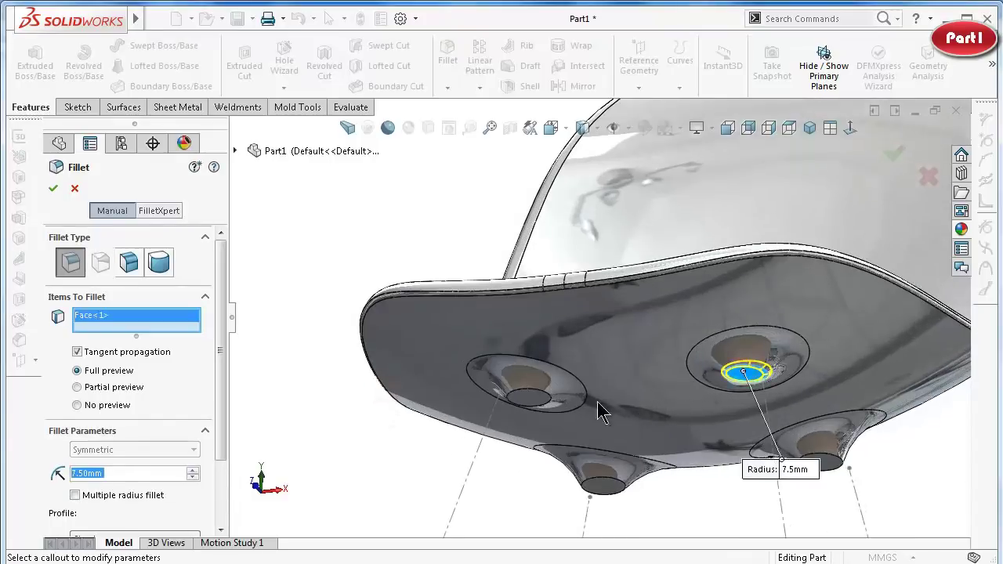
left_click(533, 398)
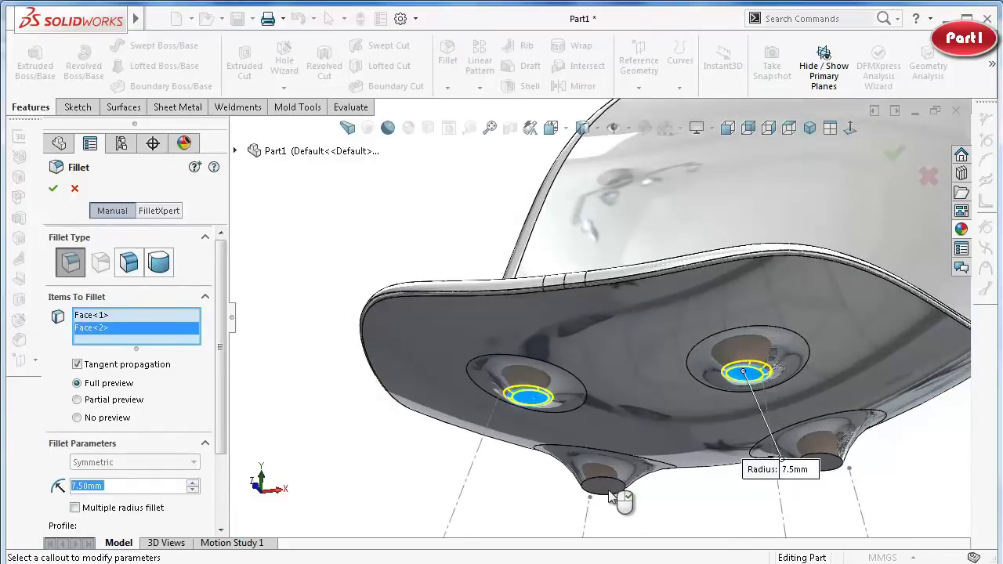
left_click(609, 486)
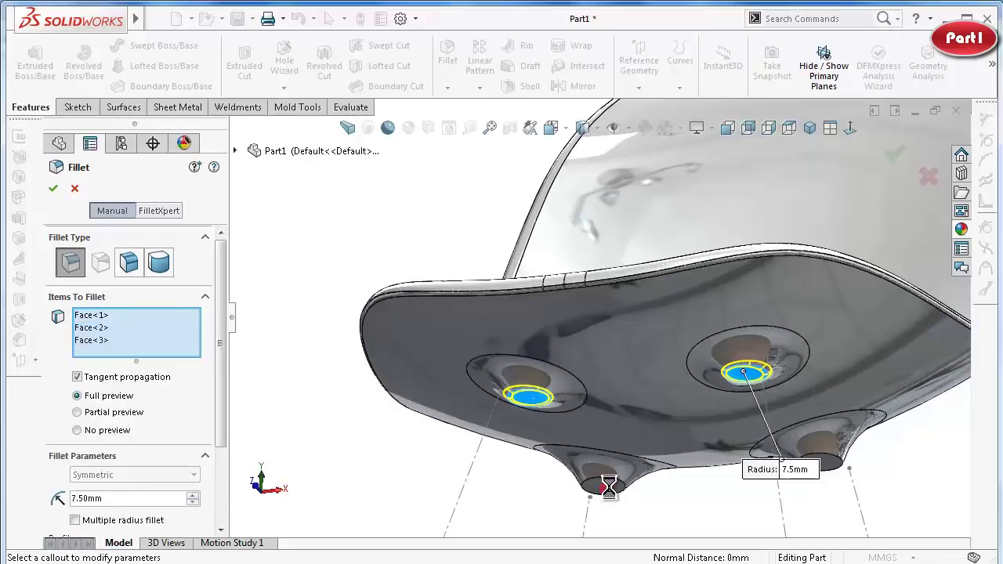
left_click(829, 461)
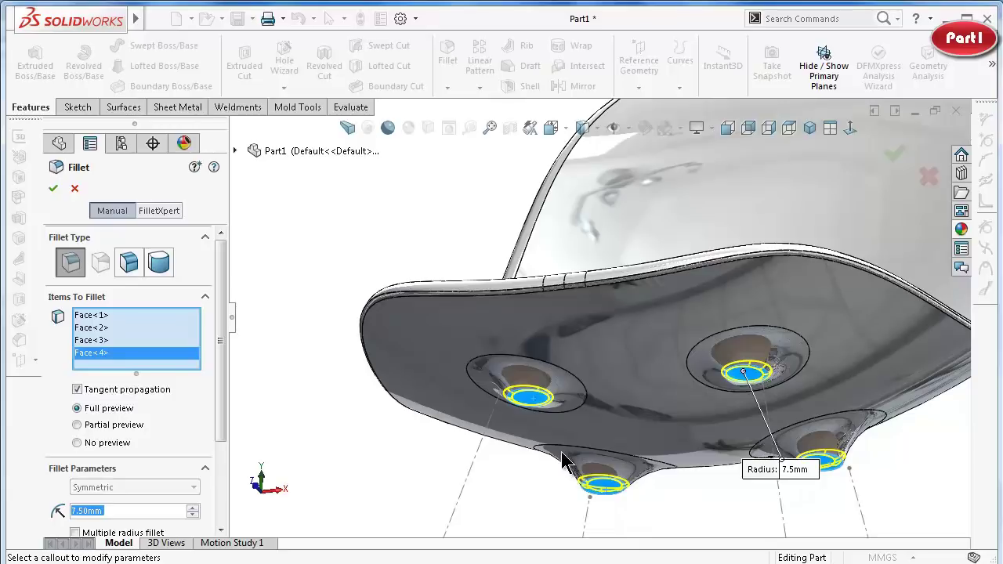
Change the fillet radius from 7.5 to 5 mm and apply it.
key("Down")
key("Down")
key("Down")
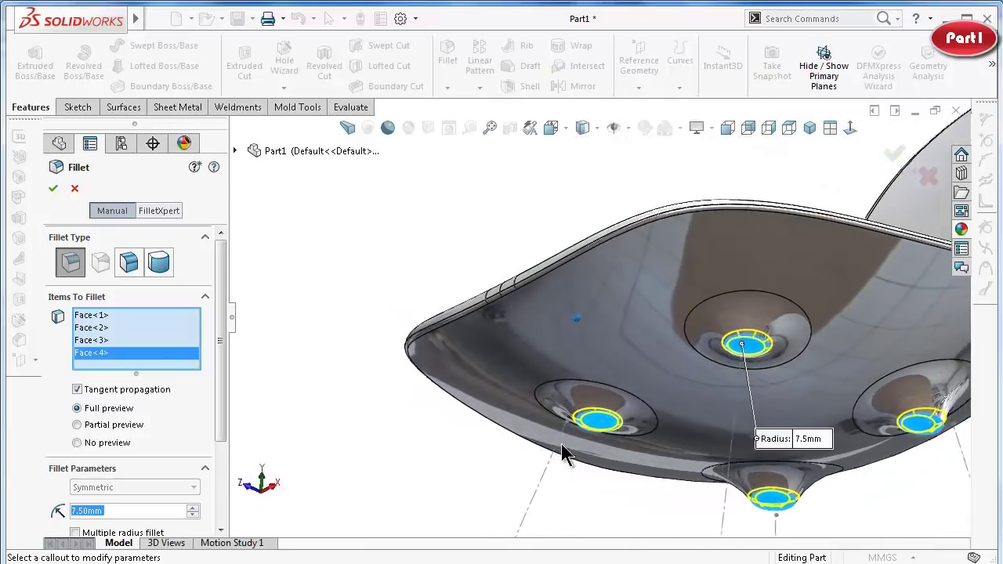
key("Down")
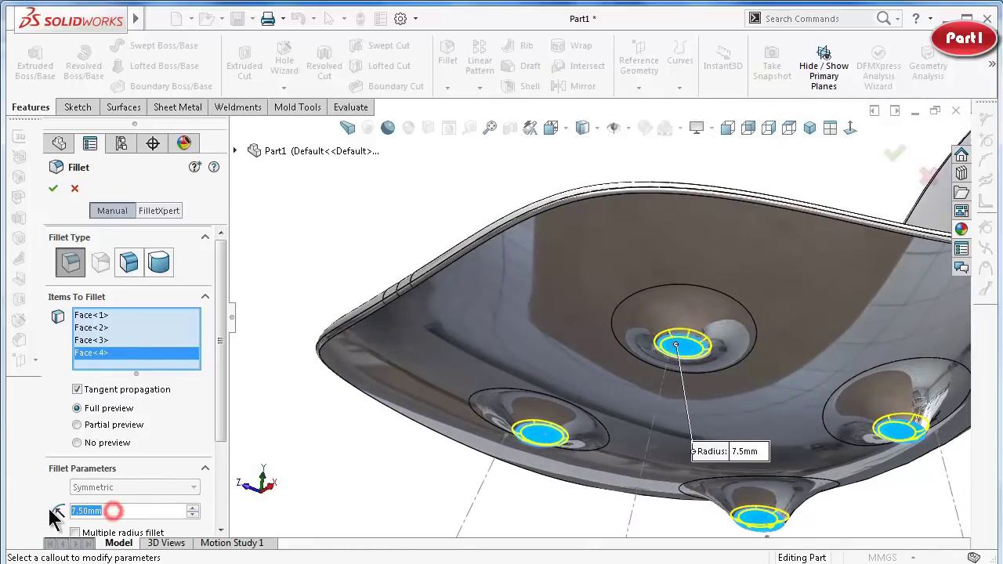
type("5")
key("Return")
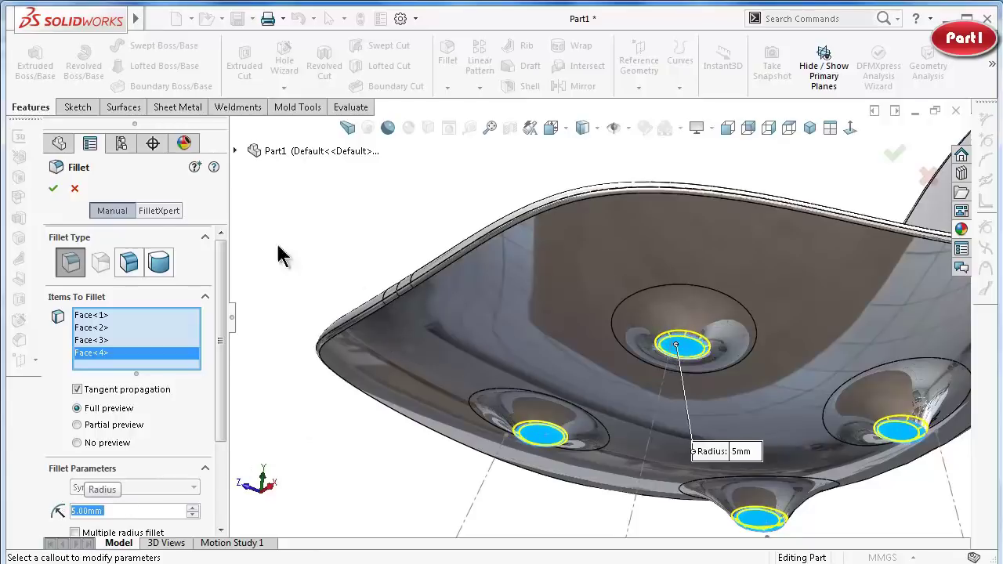
left_click(53, 188)
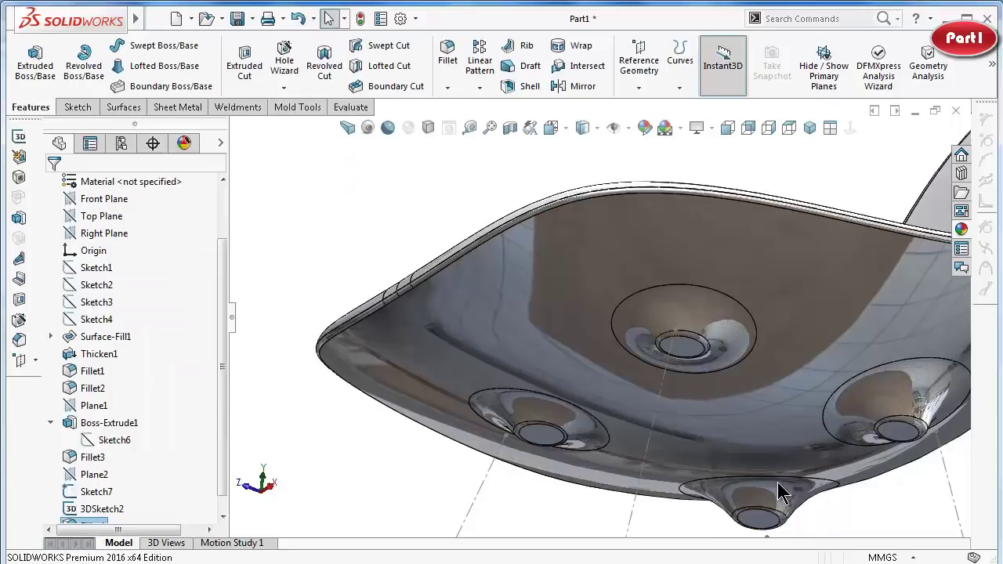
scroll(778, 485, "up", 3)
scroll(760, 477, "up", 2)
scroll(754, 470, "up", 1)
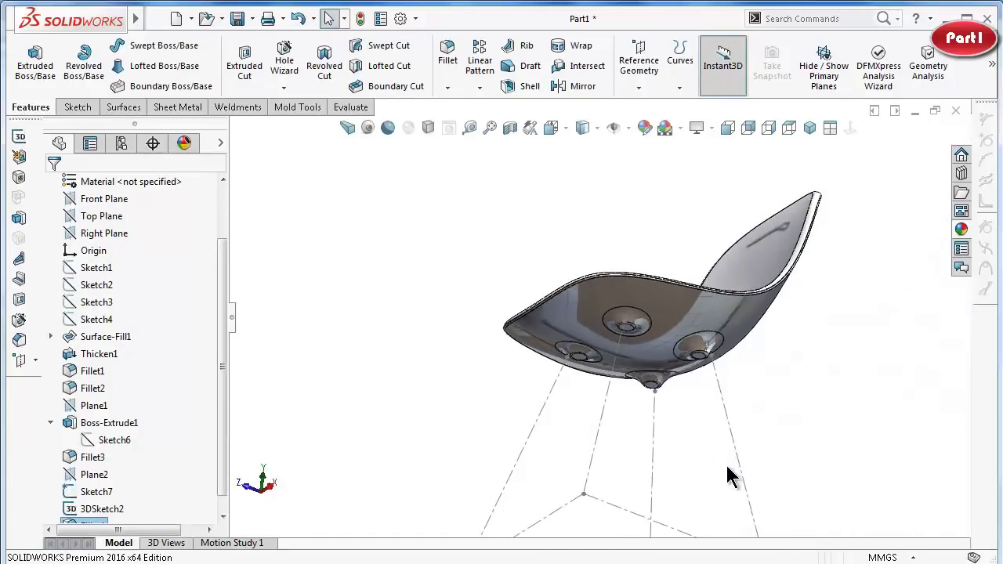
scroll(726, 463, "down", 2)
scroll(723, 461, "down", 2)
scroll(722, 470, "down", 2)
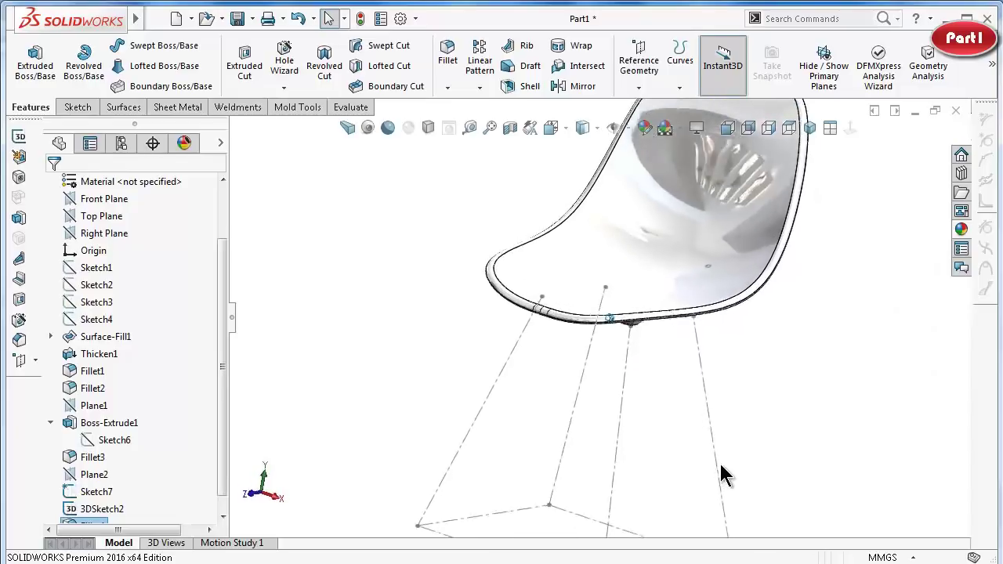
key("Left")
key("Left")
key("Left")
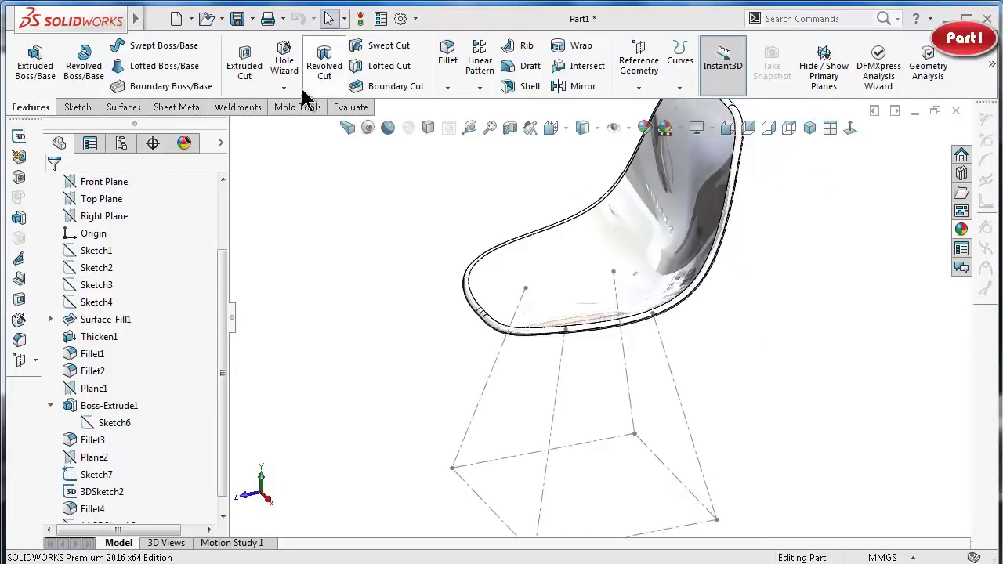
left_click(284, 61)
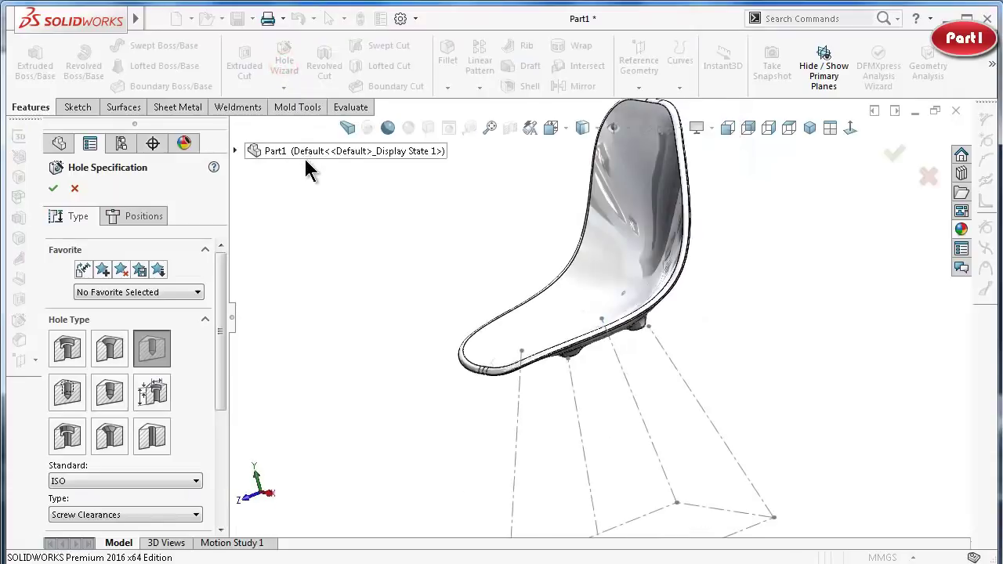
middle_click_drag(665, 438, 636, 361)
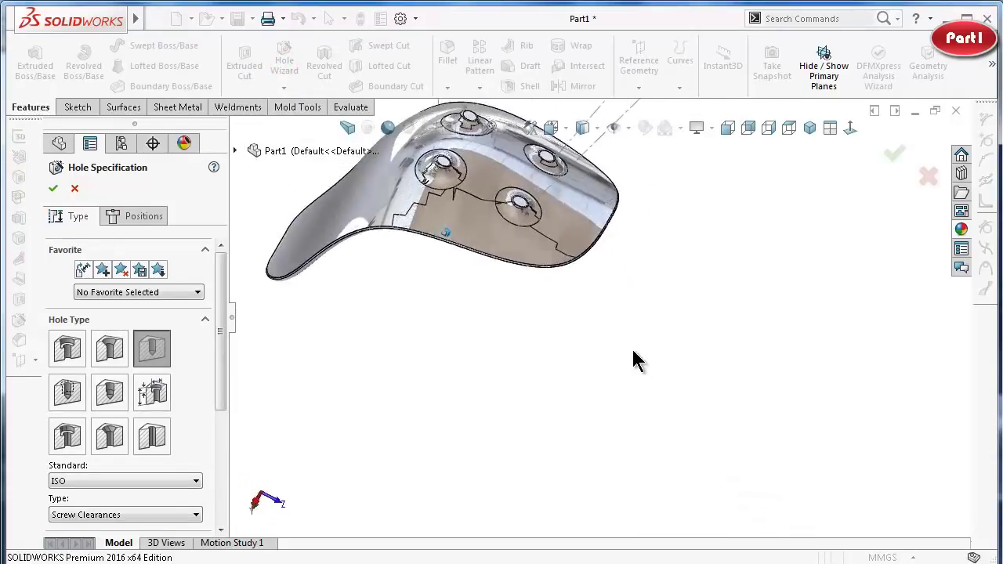
scroll(487, 189, "down", 3)
scroll(217, 369, "down", 3)
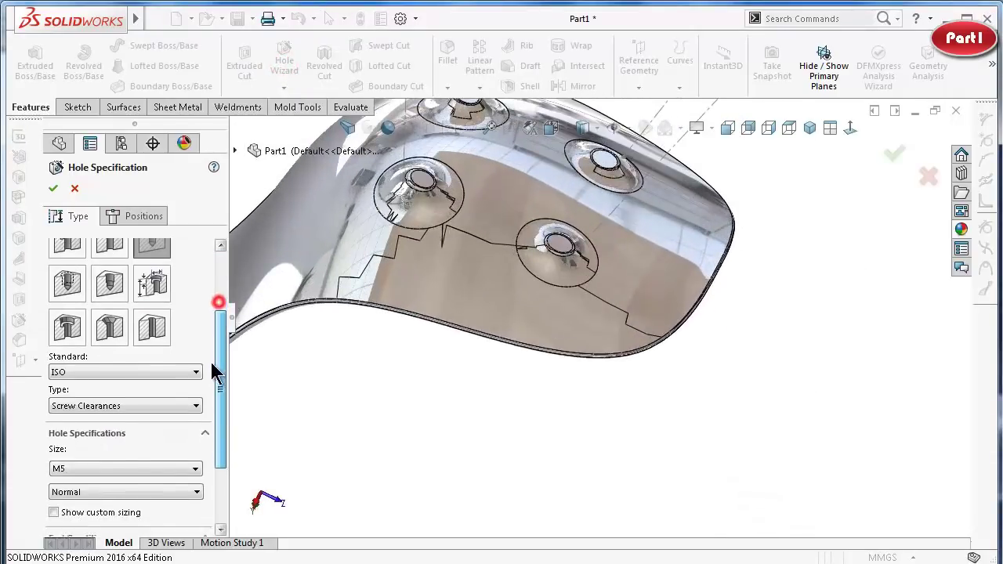
left_click(89, 466)
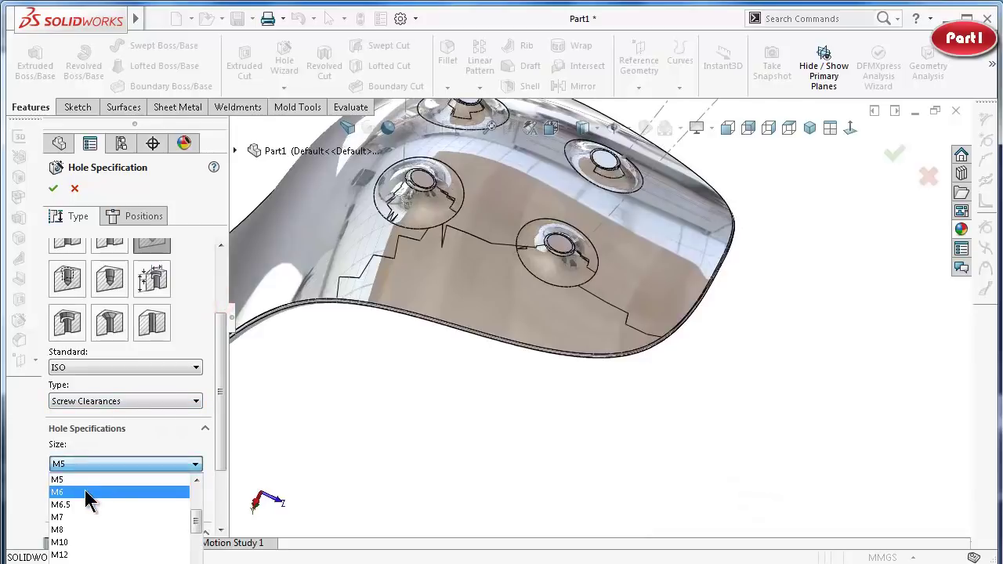
left_click(88, 487)
left_click_drag(221, 417, 221, 490)
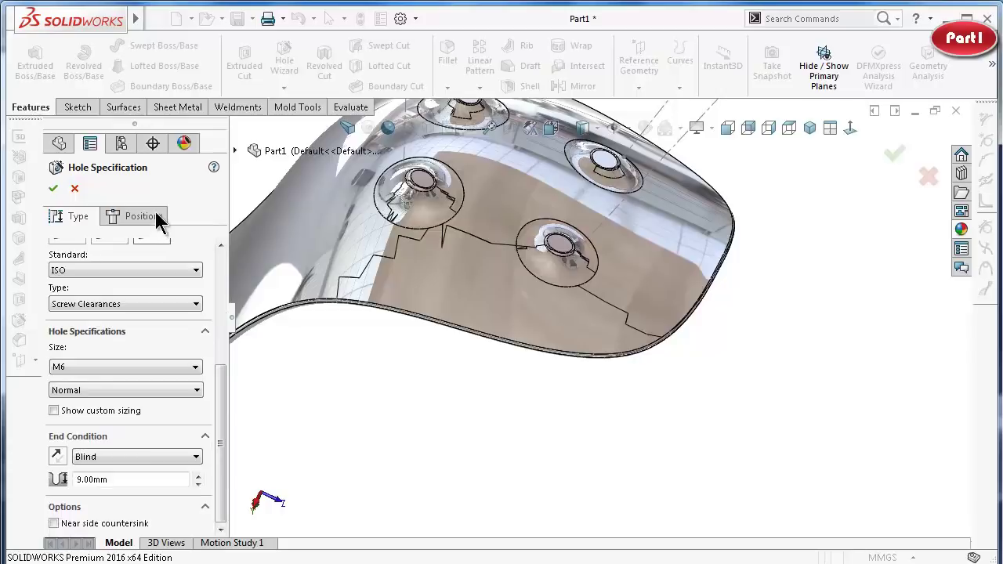
left_click(53, 188)
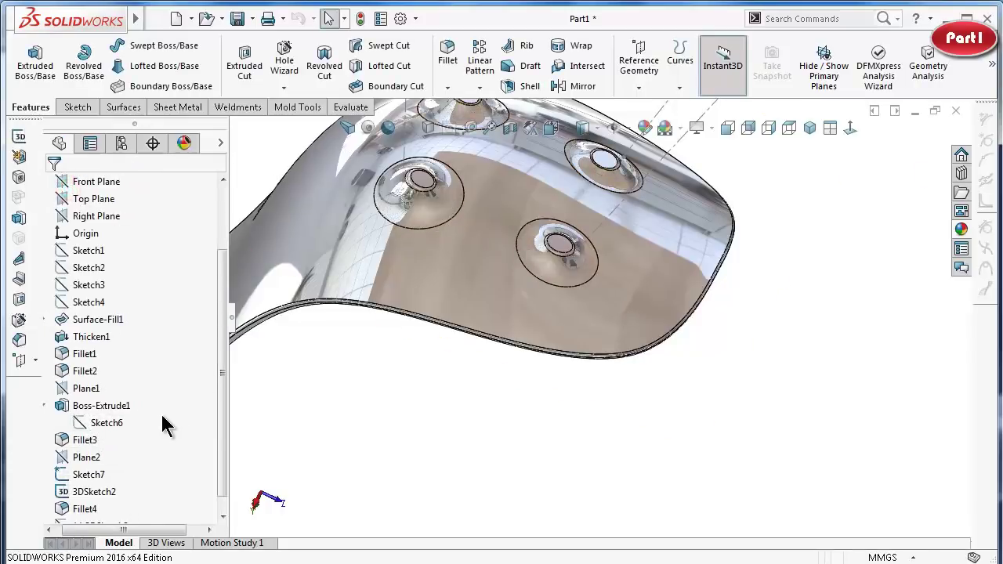
left_click_drag(134, 530, 105, 529)
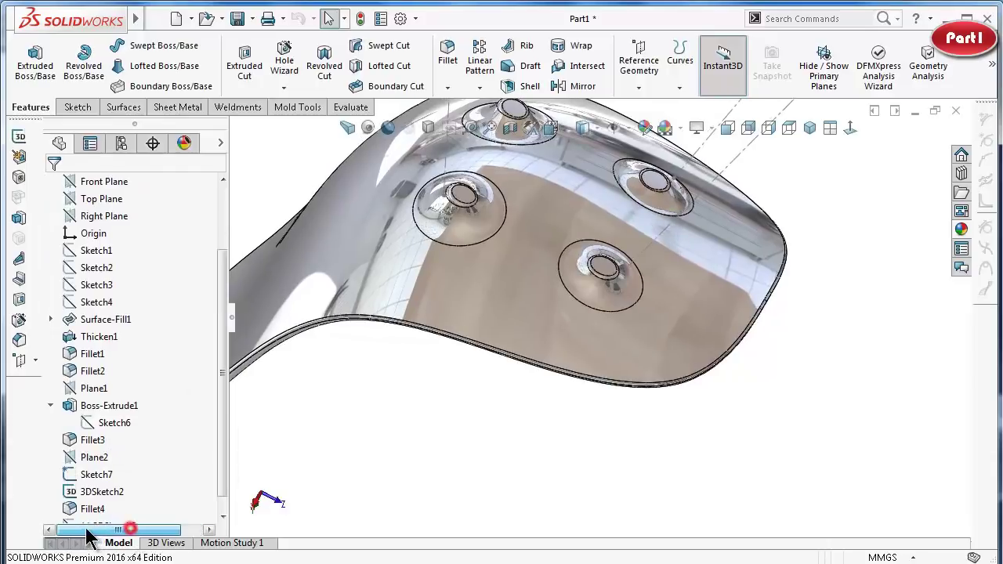
left_click_drag(224, 448, 224, 460)
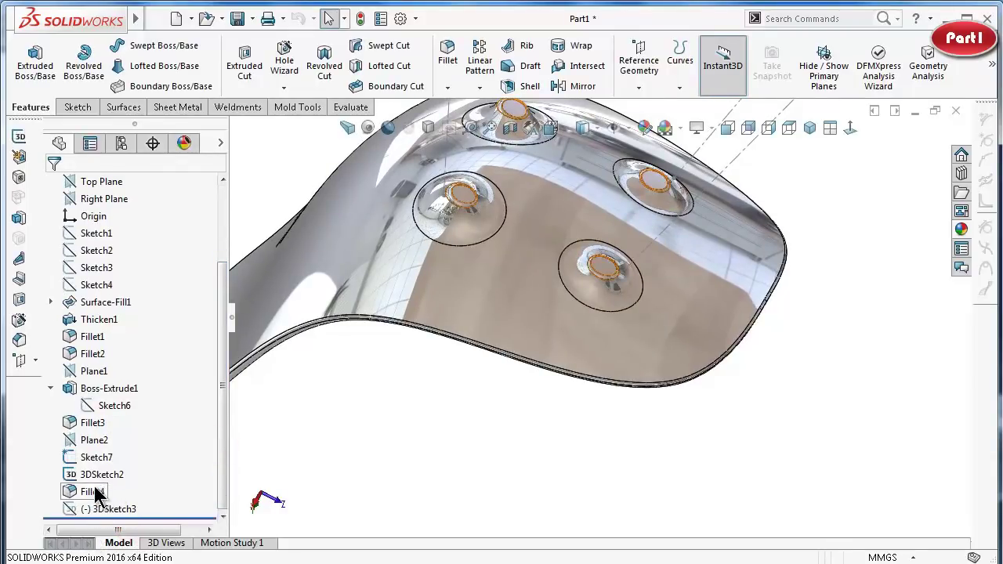
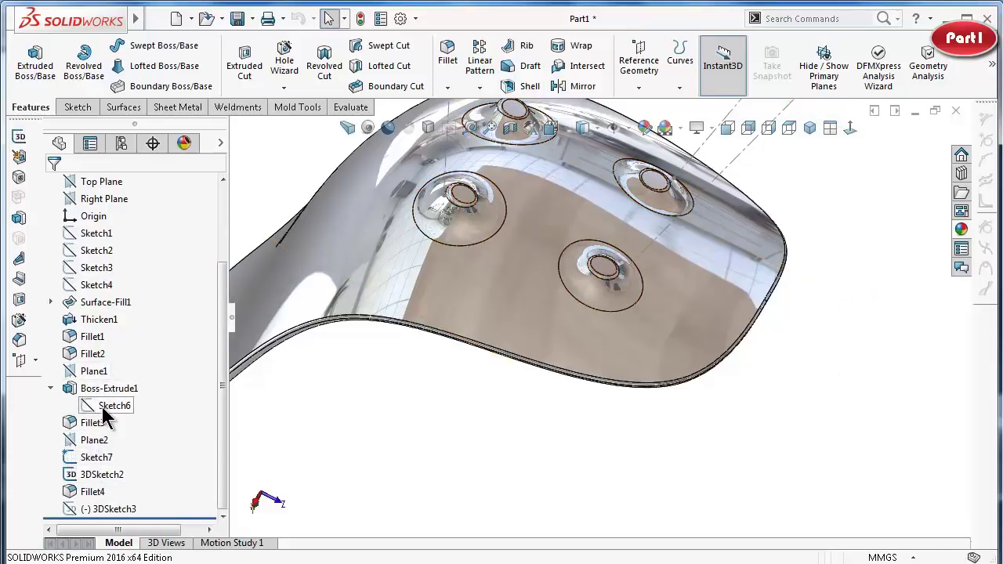
Hide Sketch6, the boss extrusion's sketch, in the model view.
left_click(93, 460)
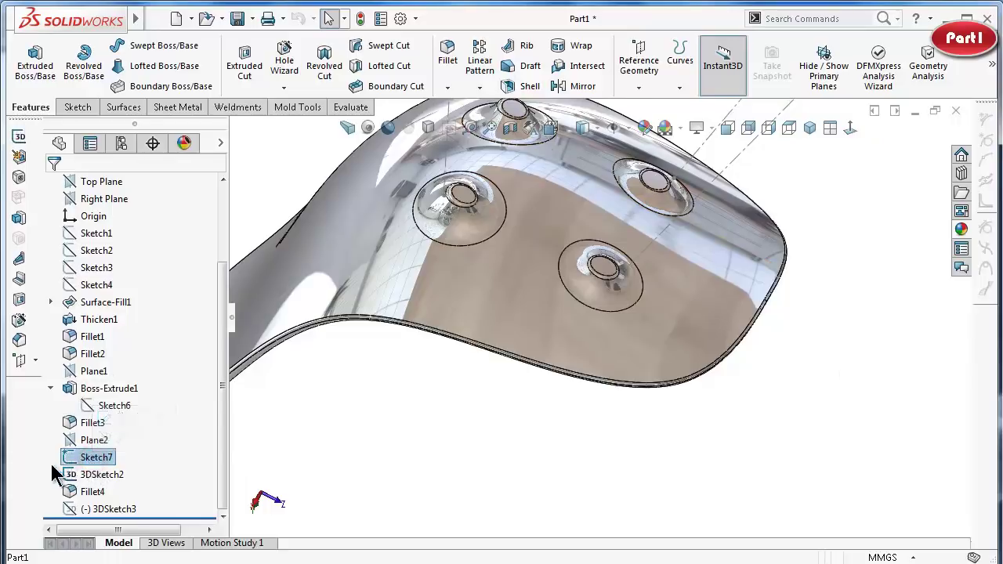
left_click(94, 508)
left_click(117, 406)
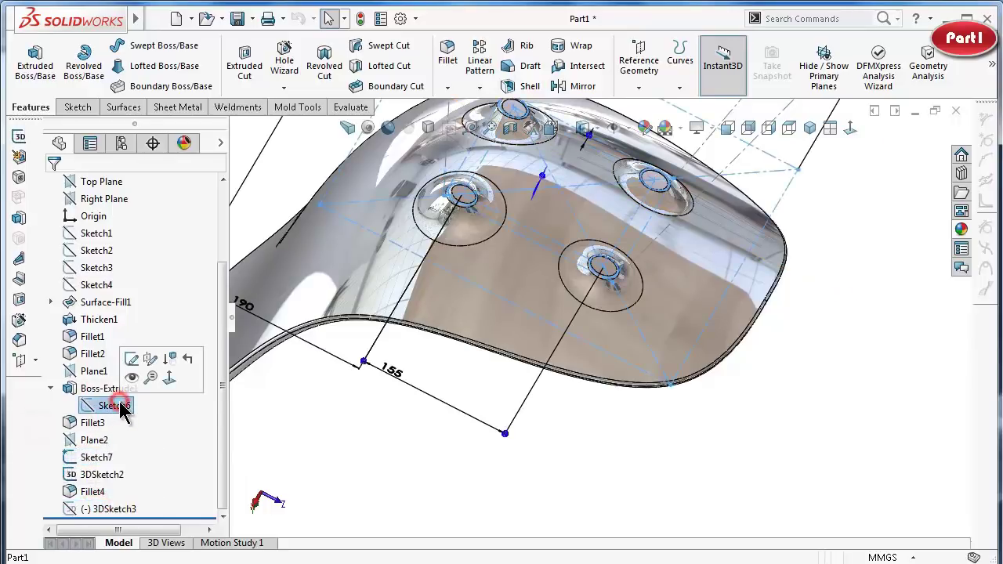
left_click(131, 376)
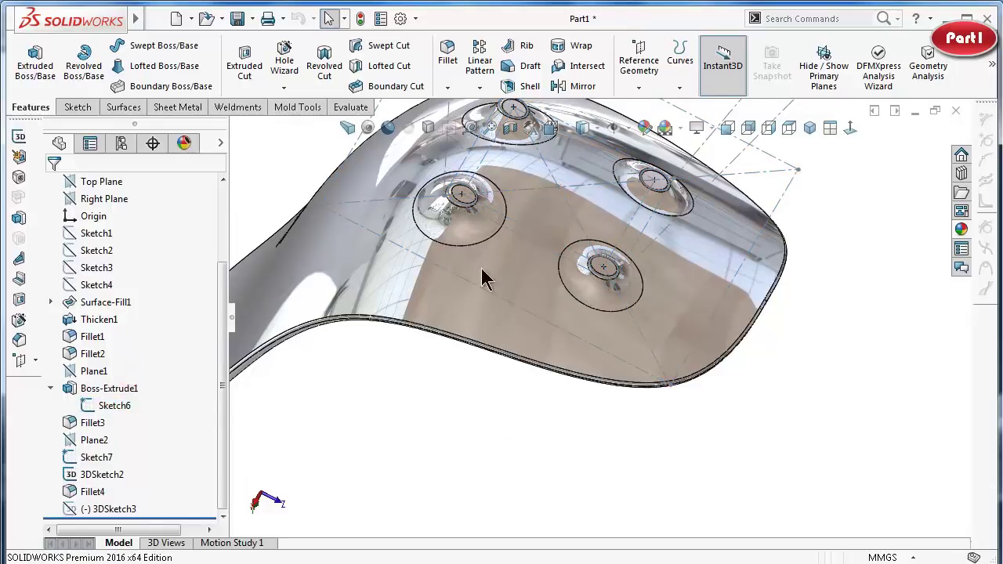
Start a Hole Wizard hole set to ISO M6 screw clearance, blind 9.00 mm, ready for positioning.
scroll(508, 244, "down", 2)
scroll(423, 314, "down", 2)
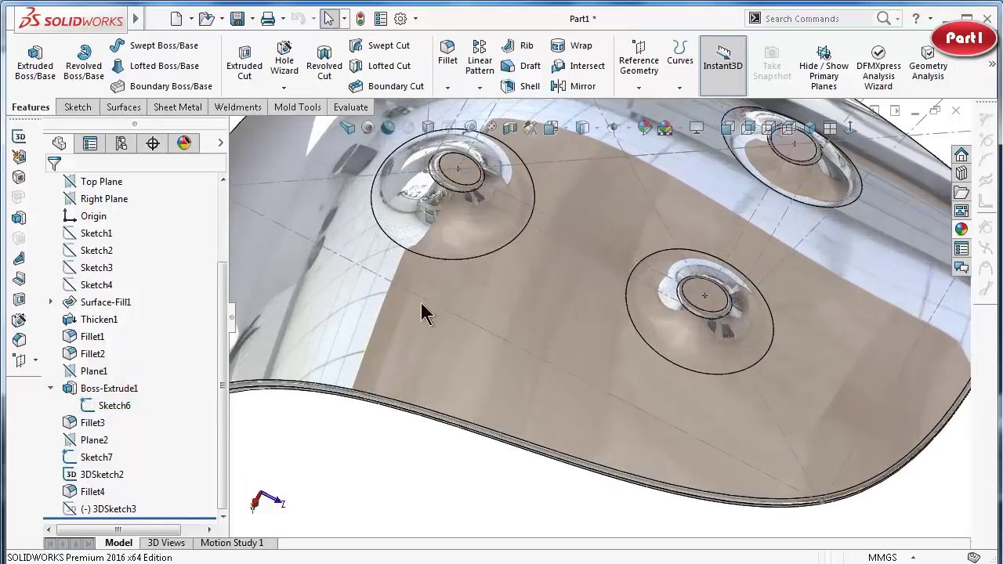
left_click(284, 72)
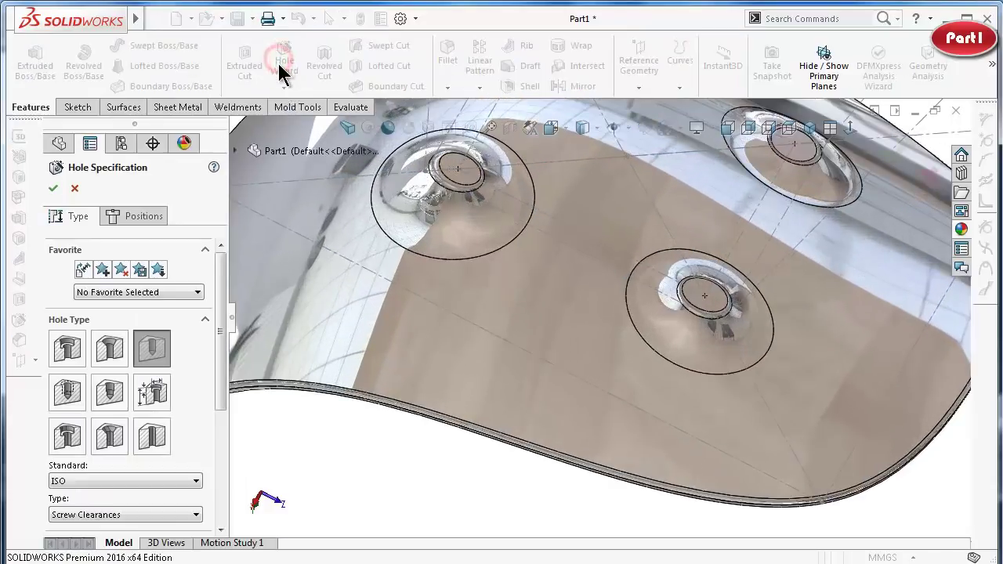
left_click_drag(220, 322, 217, 454)
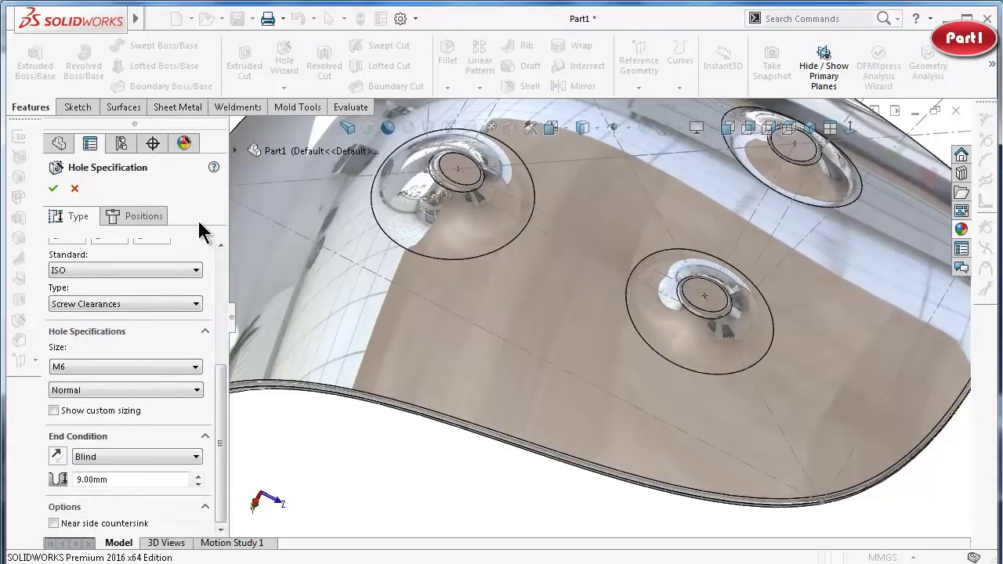
left_click(149, 223)
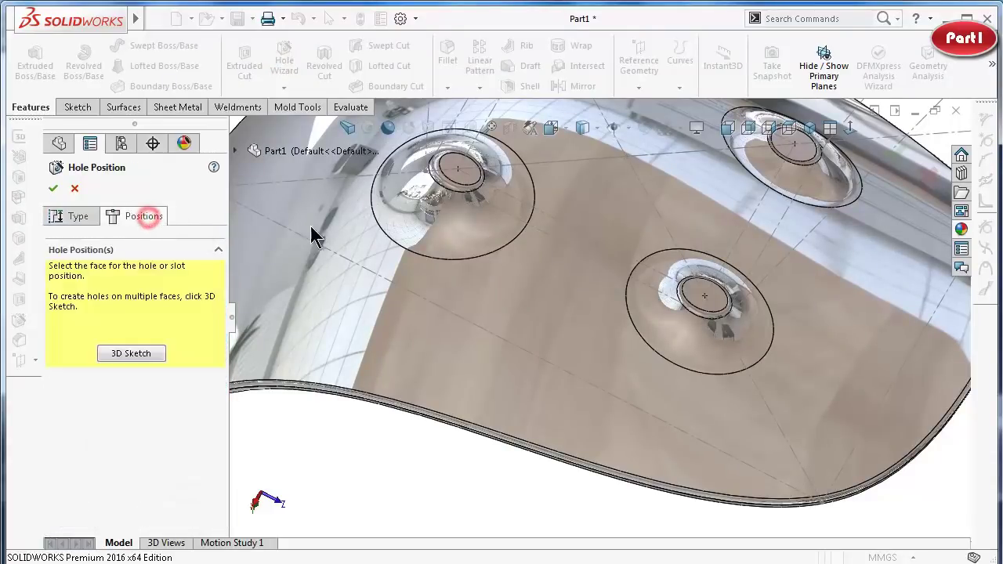
Place hole points at the centres of the four bosses on the chosen face.
left_click(462, 171)
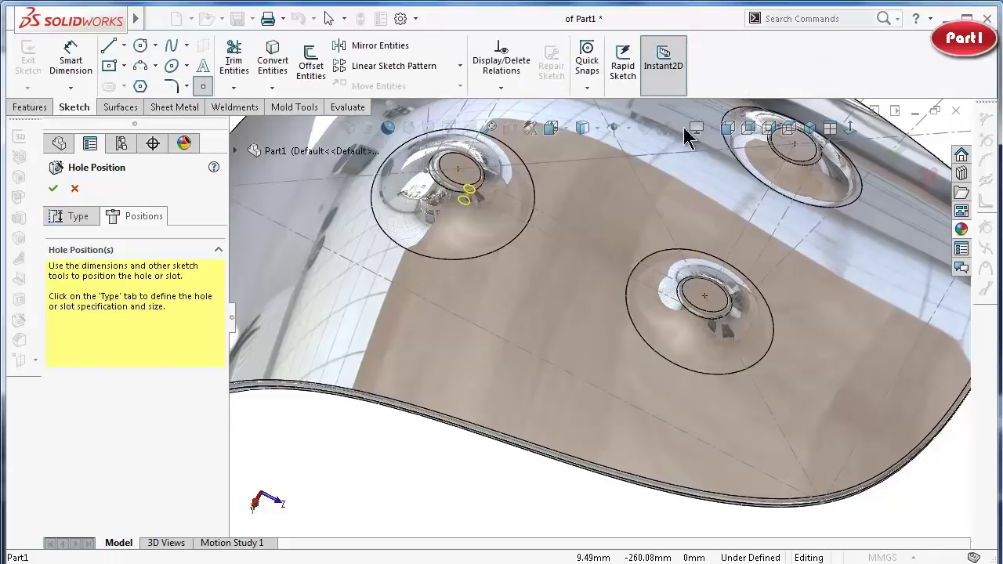
left_click(850, 127)
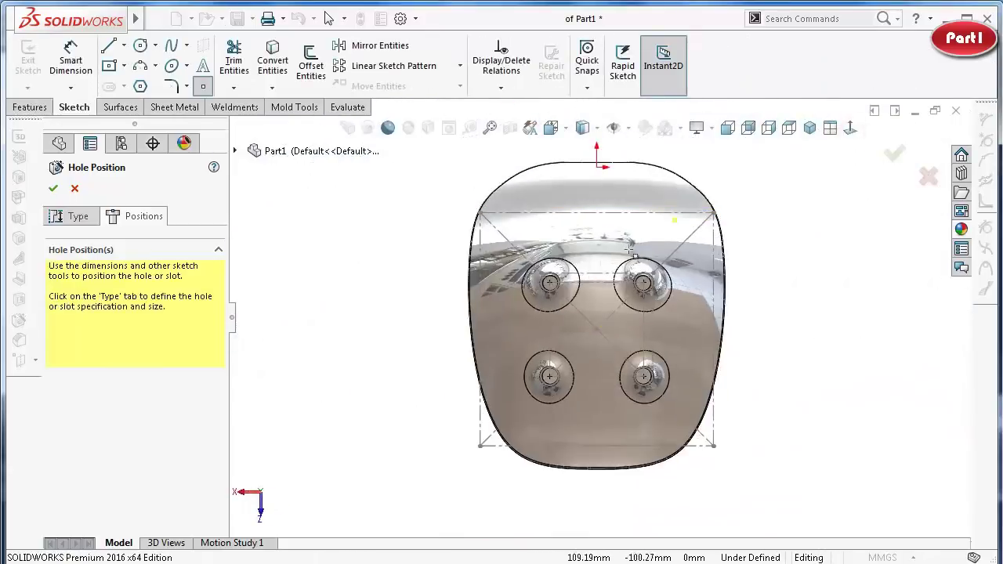
scroll(562, 289, "down", 2)
scroll(531, 291, "down", 2)
scroll(533, 279, "down", 2)
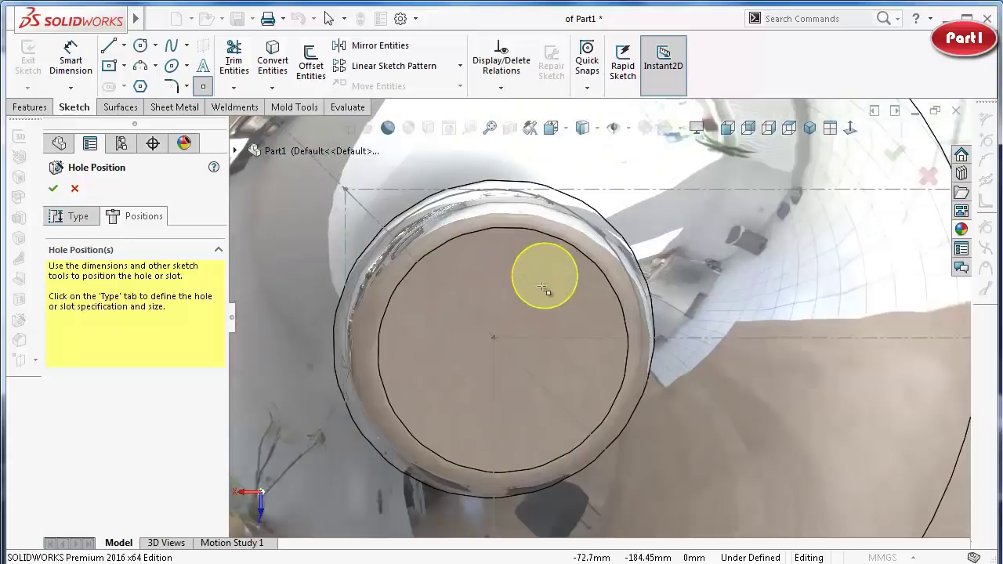
left_click(508, 343)
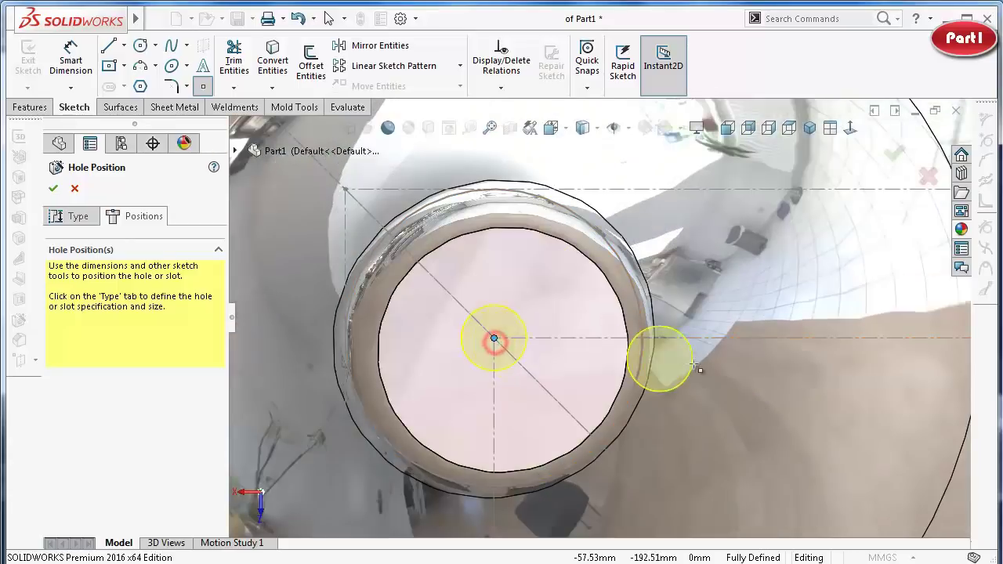
scroll(692, 363, "up", 2)
scroll(779, 349, "up", 3)
scroll(787, 342, "up", 2)
scroll(842, 344, "down", 2)
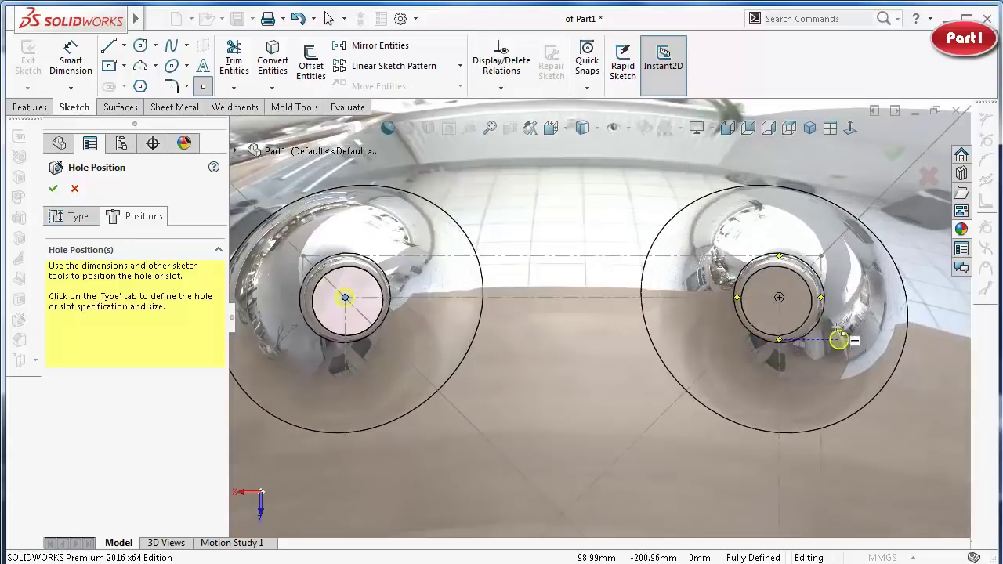
left_click(774, 298)
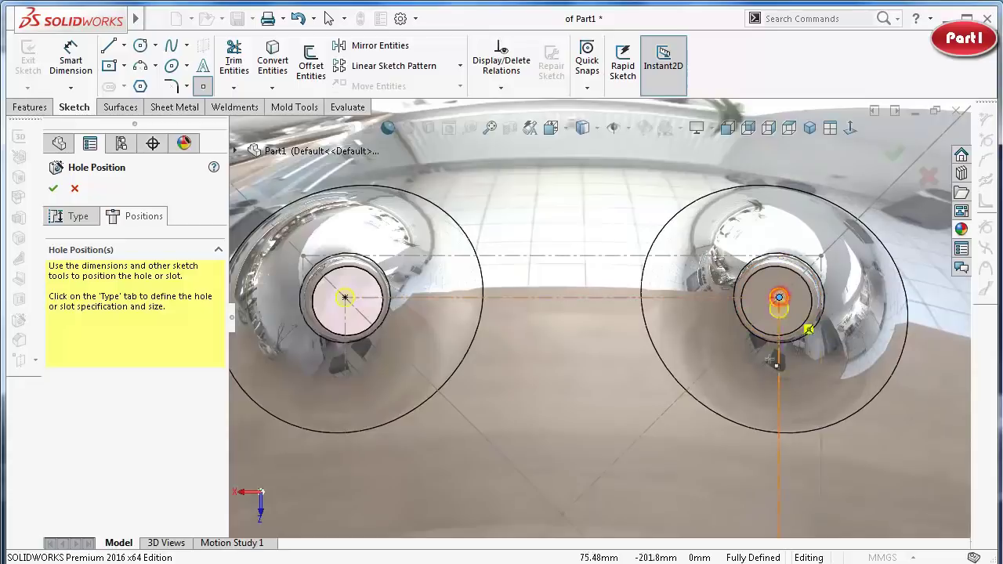
scroll(750, 385, "up", 2)
scroll(706, 438, "up", 2)
scroll(672, 421, "down", 1)
scroll(626, 397, "down", 2)
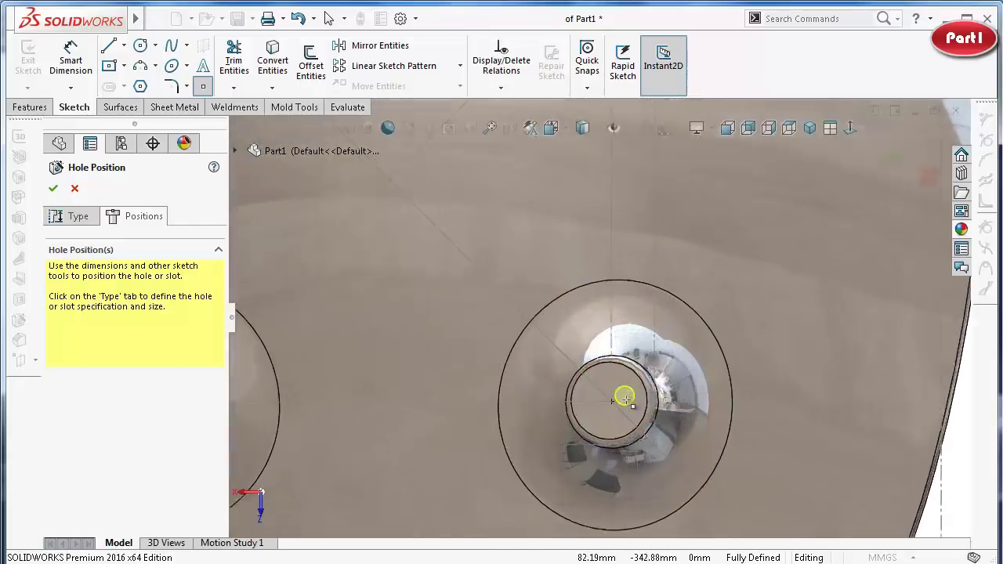
scroll(622, 396, "down", 2)
left_click(601, 394)
scroll(538, 398, "up", 1)
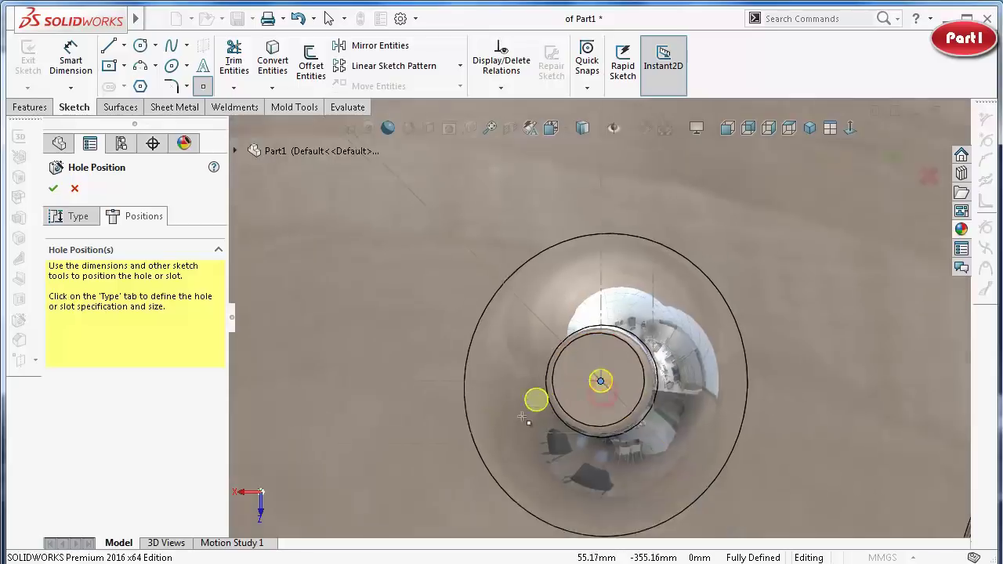
scroll(519, 416, "up", 2)
scroll(384, 408, "down", 2)
scroll(343, 366, "up", 1)
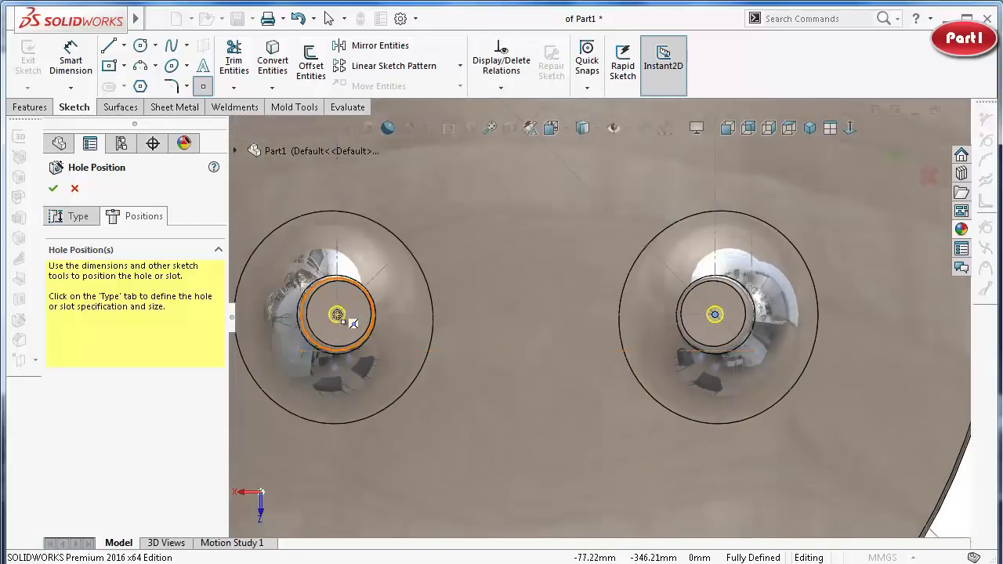
left_click(337, 315)
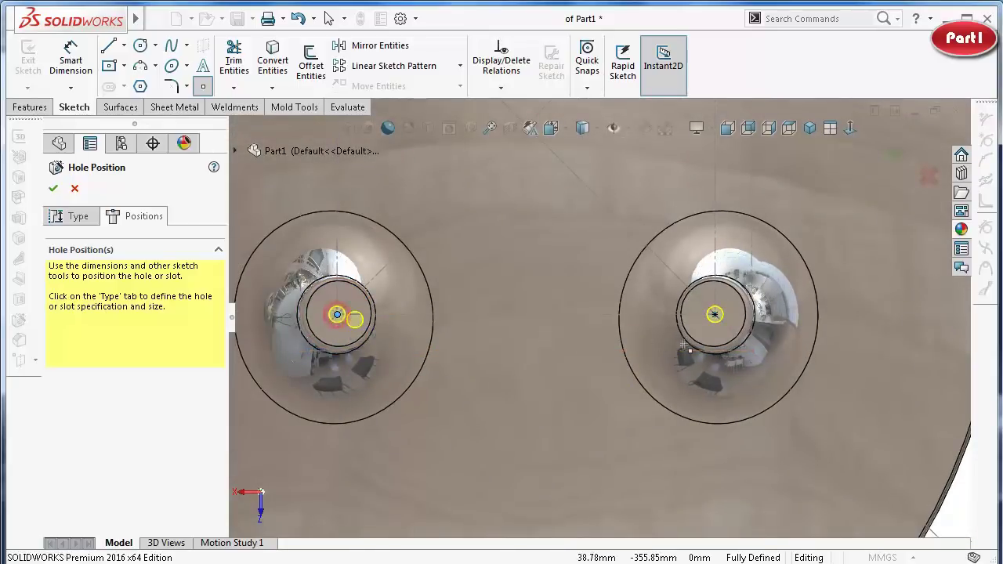
Keep the hole size at M6, set blind depth to 6 mm, and finish the hole.
mouse_move(732, 347)
middle_mouse_down()
mouse_move(717, 349)
mouse_move(690, 406)
mouse_move(157, 421)
middle_mouse_up()
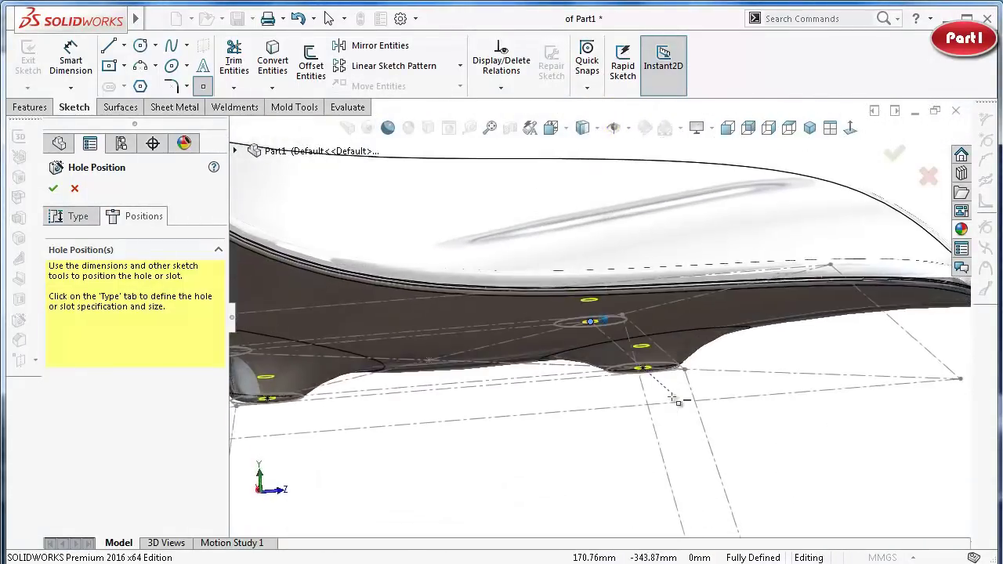
left_click(72, 219)
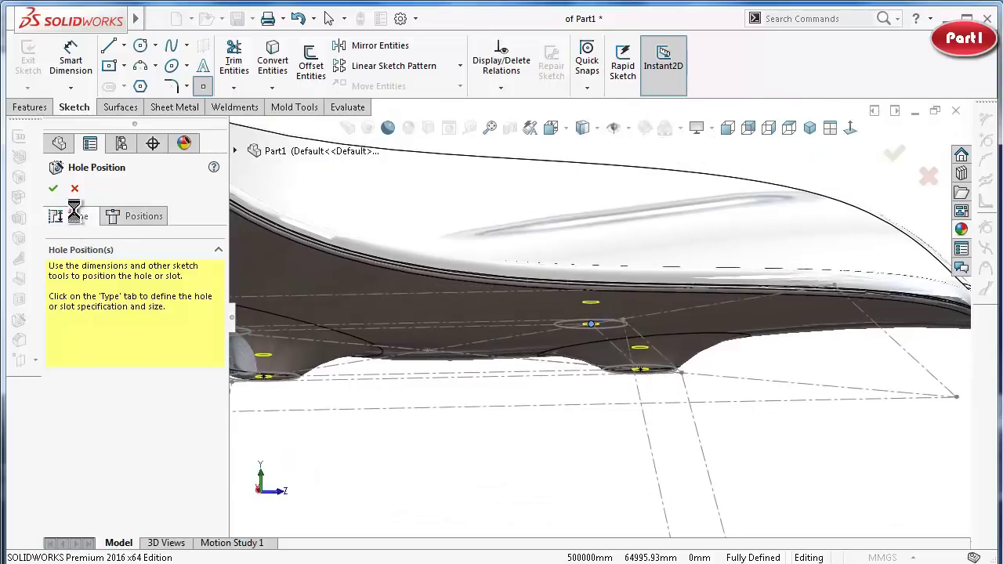
left_click_drag(222, 355, 222, 478)
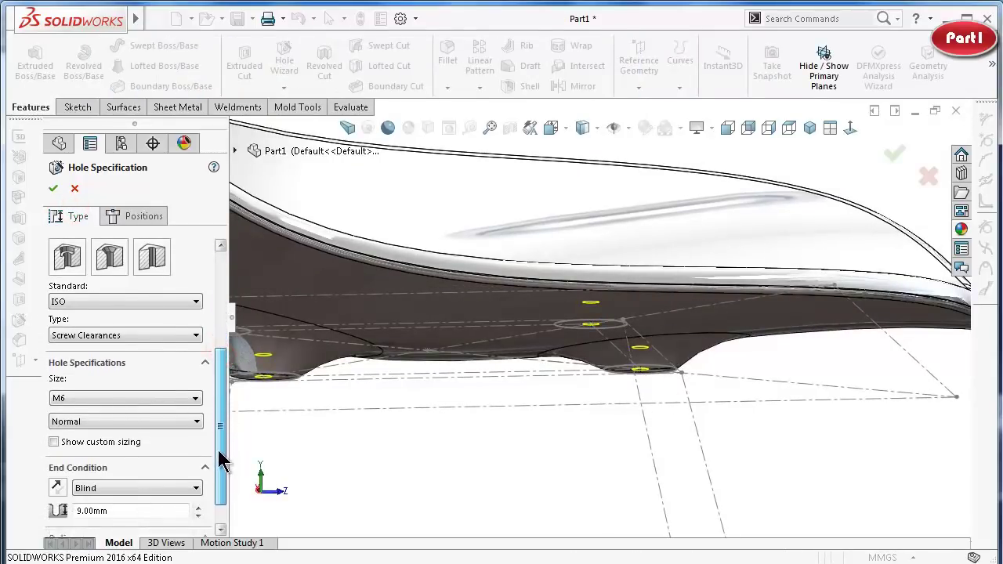
left_click(141, 398)
left_click(139, 389)
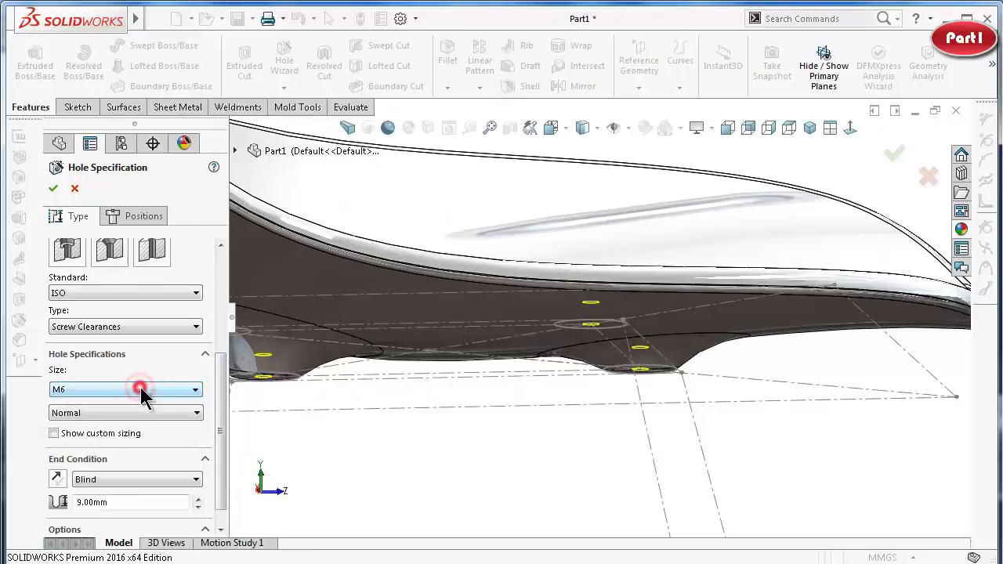
mouse_move(222, 389)
left_mouse_down()
mouse_move(137, 468)
mouse_move(69, 480)
left_mouse_up()
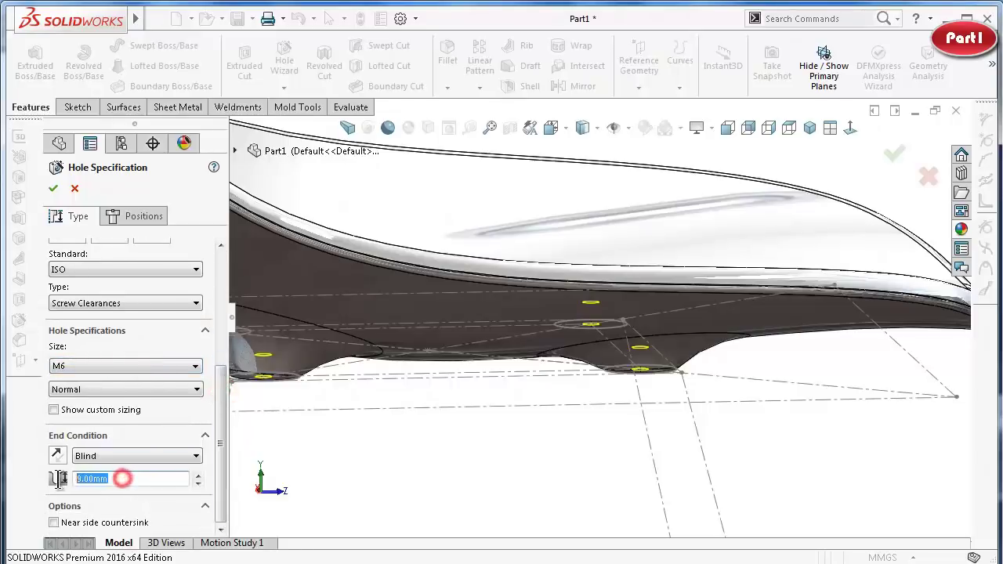
type("1")
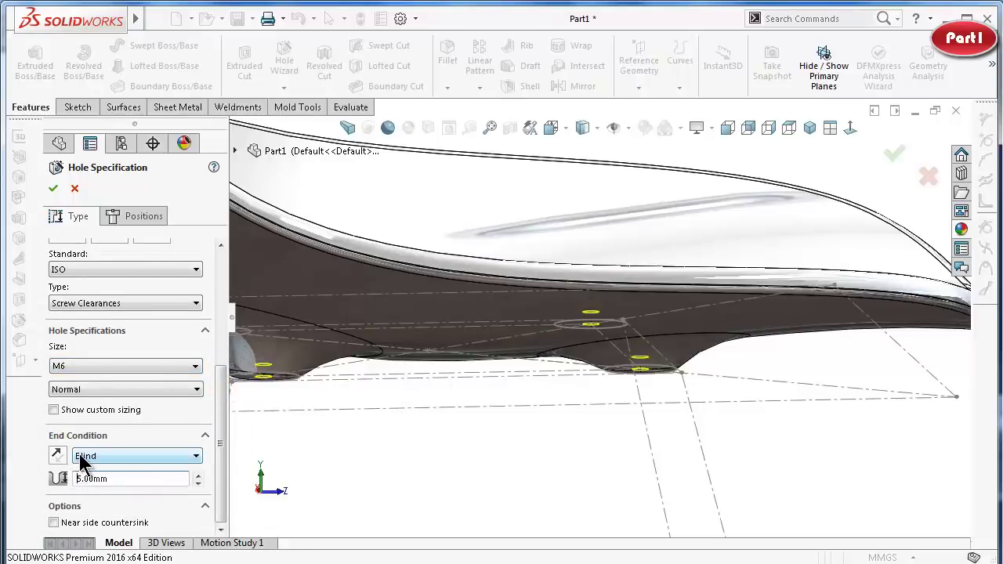
left_click_drag(123, 478, 43, 478)
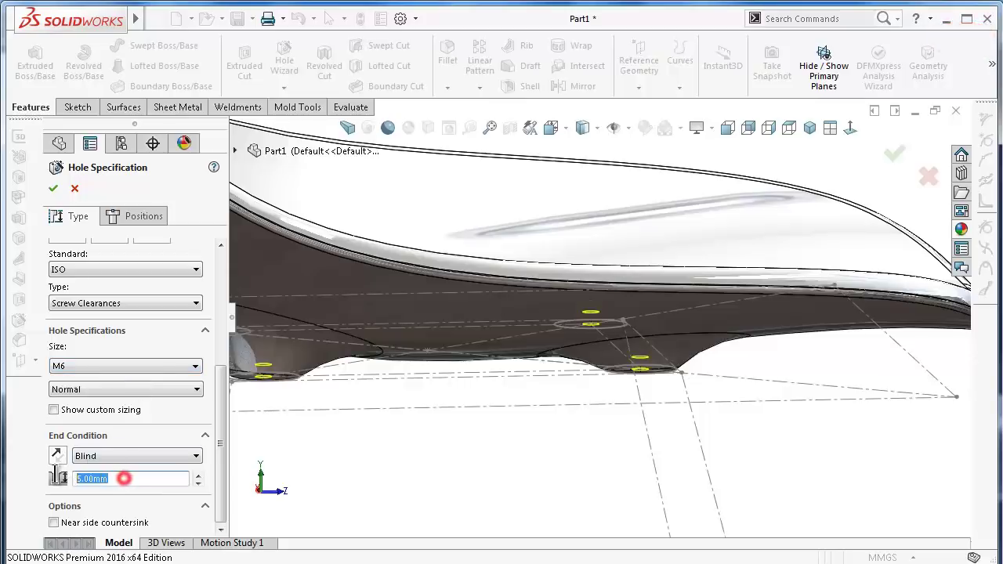
type("6")
key("Return")
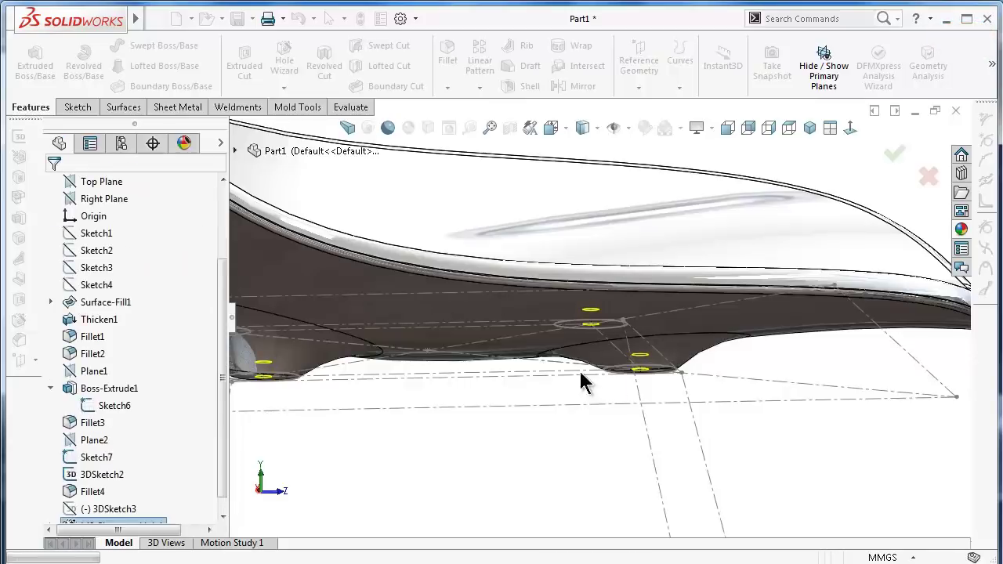
Orbit to check the holes on the underside and hide Sketch6.
scroll(665, 410, "up", 2)
mouse_move(615, 429)
middle_mouse_down()
mouse_move(717, 401)
mouse_move(619, 274)
middle_mouse_up()
scroll(618, 274, "down", 3)
scroll(619, 274, "down", 6)
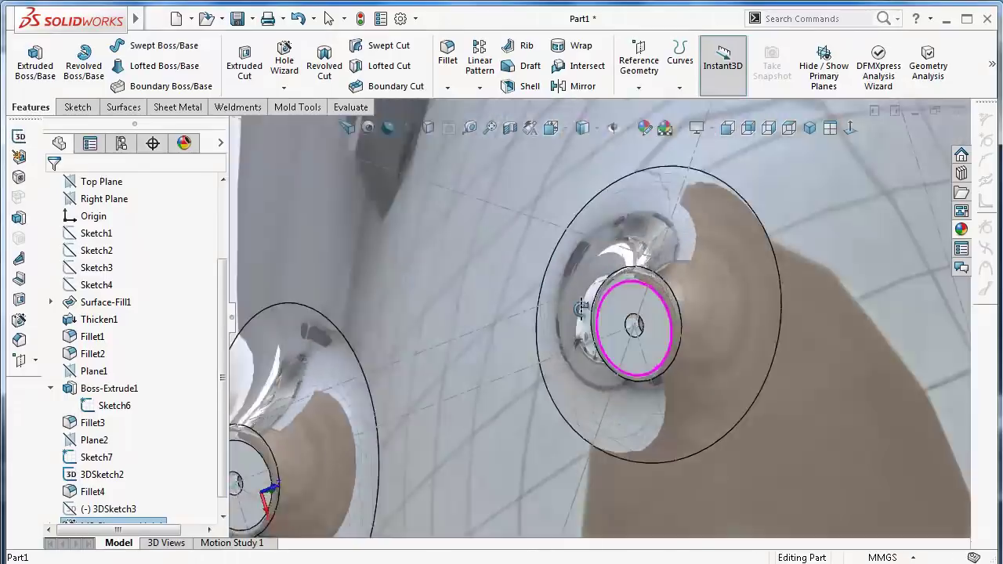
scroll(548, 391, "up", 2)
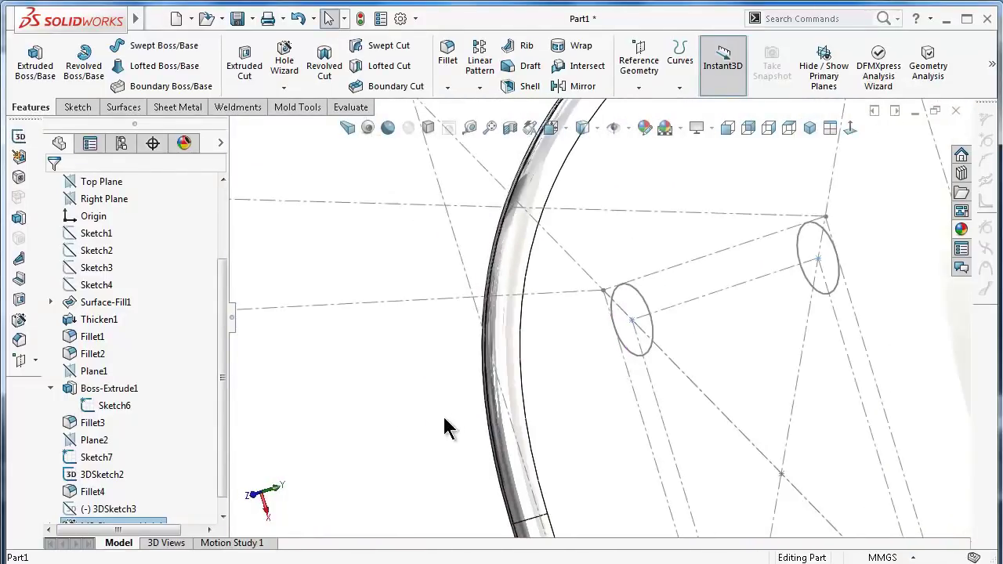
left_click(671, 266)
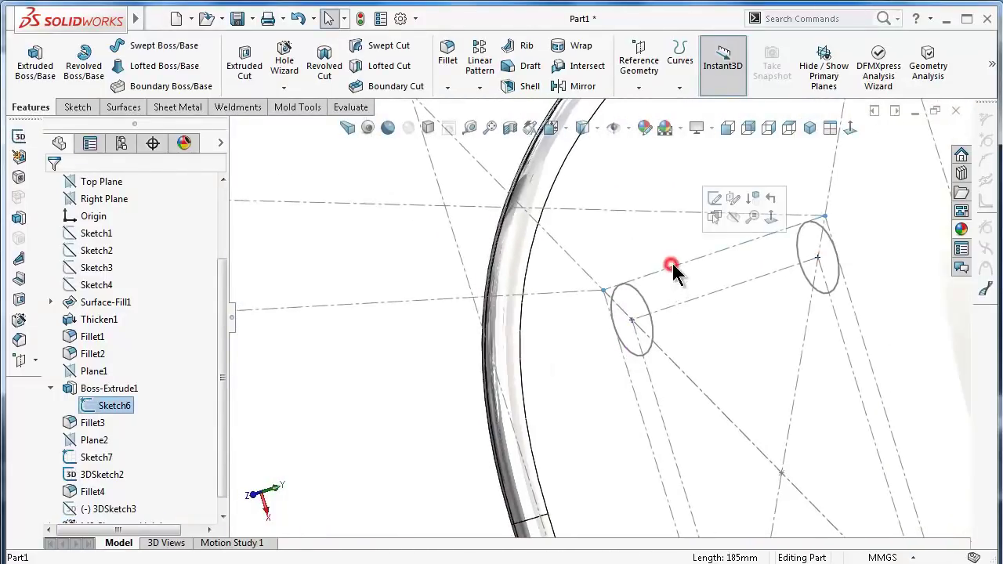
left_click(733, 217)
Show the seat in isometric view with perspective on, cartoon edges off, and shadows on.
scroll(379, 429, "up", 5)
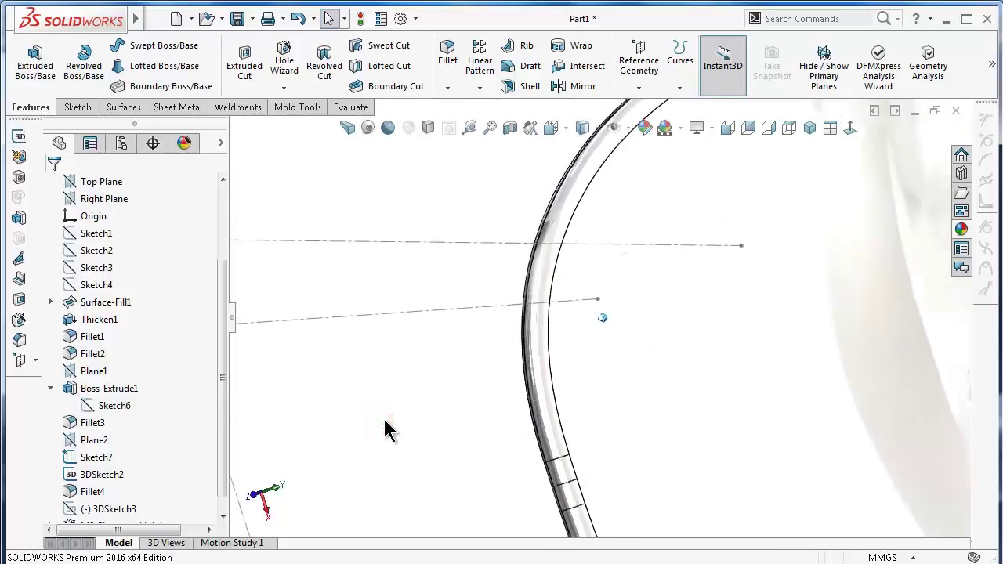
scroll(391, 427, "down", 2)
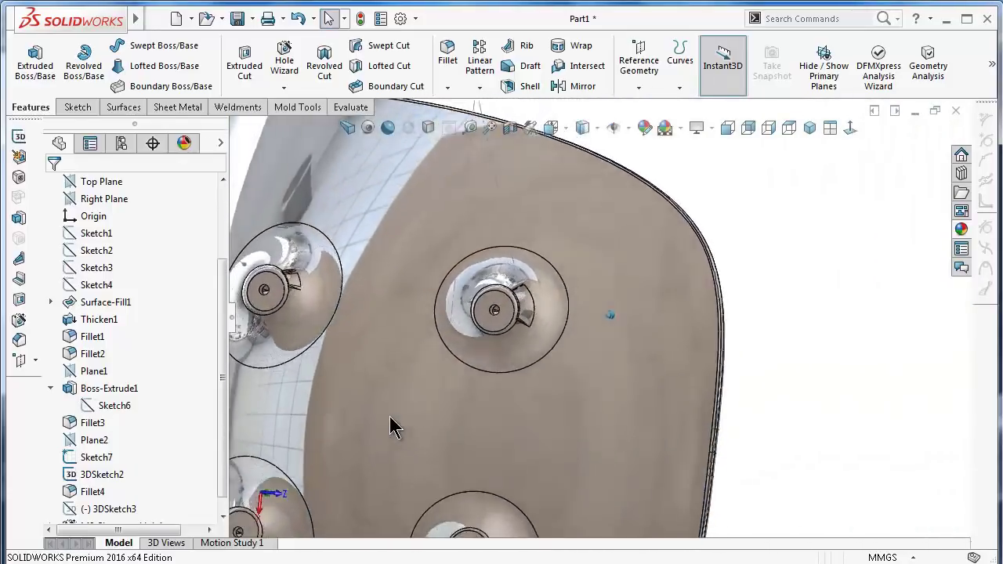
scroll(392, 427, "down", 2)
key("Right")
key("Right")
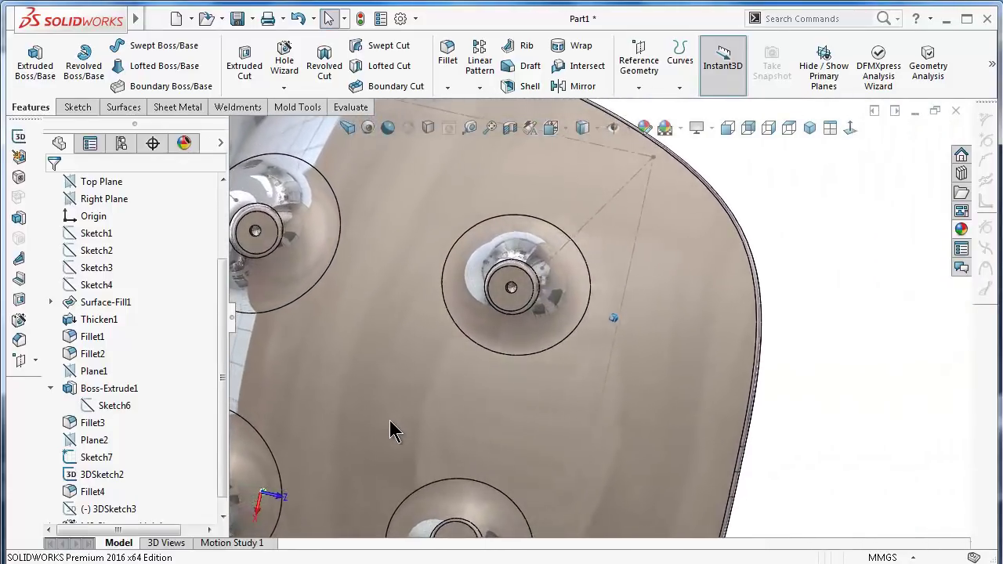
key("Right")
key("Right")
key("Right")
key("ctrl+1")
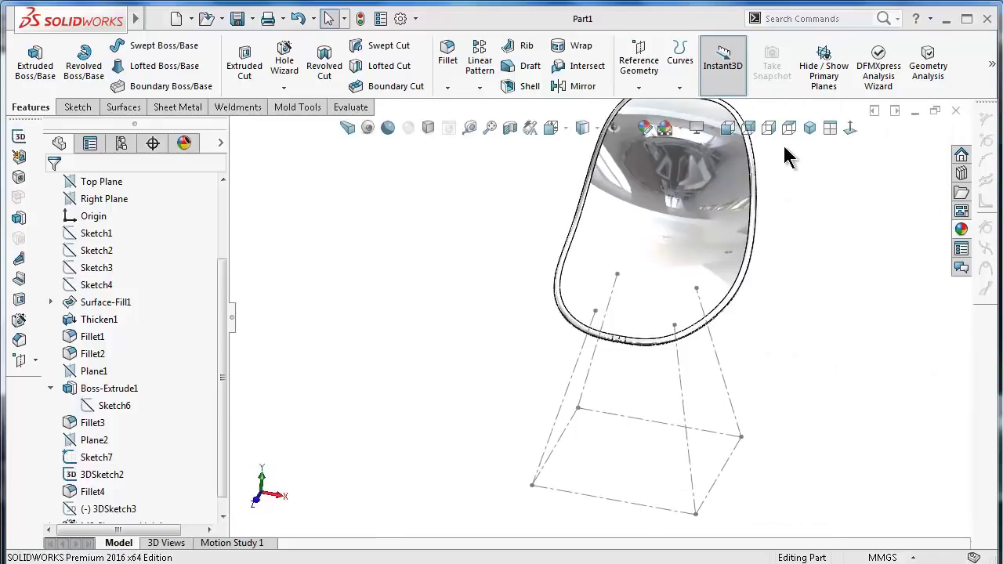
left_click(809, 128)
scroll(642, 250, "down", 2)
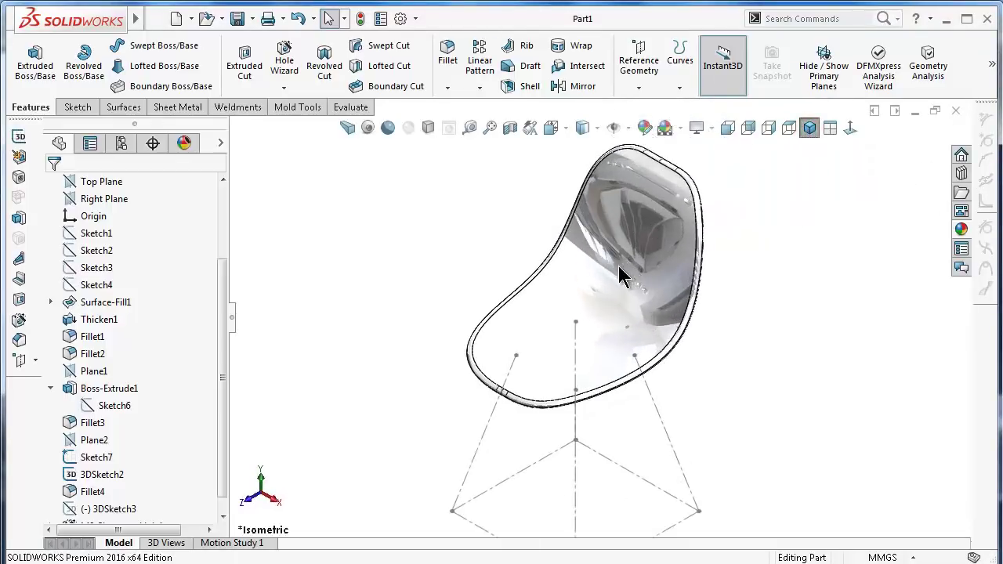
left_click(348, 130)
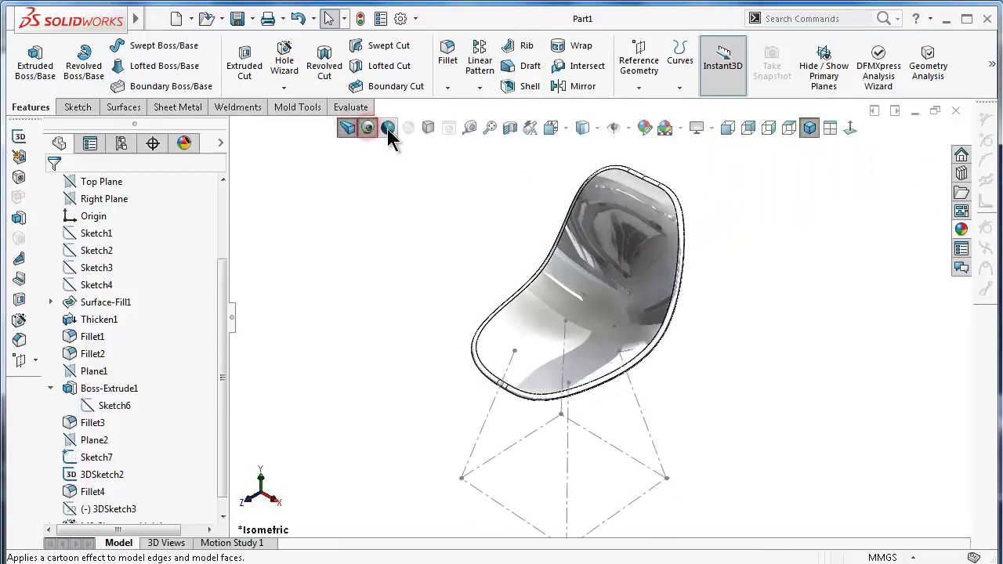
left_click(389, 129)
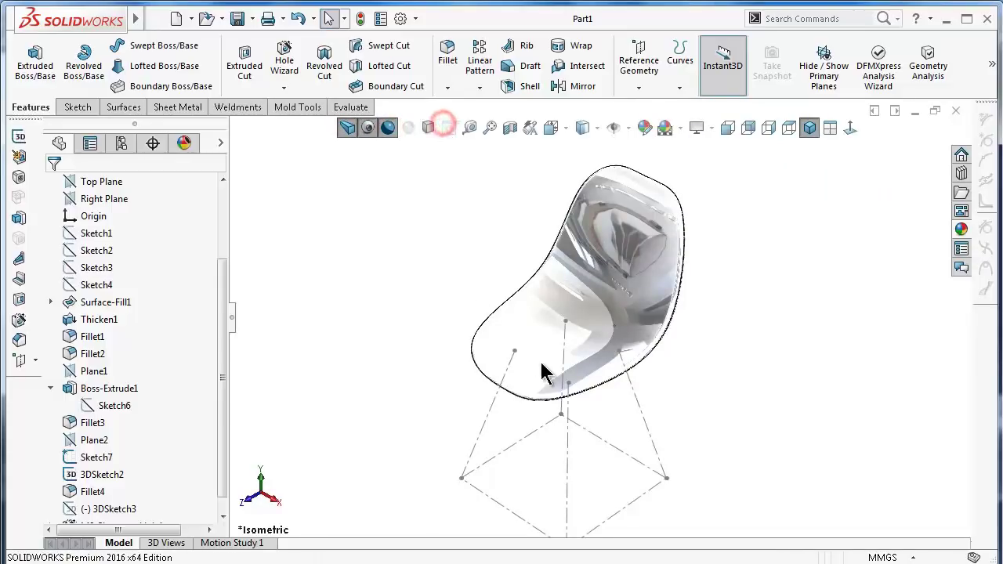
left_click(429, 128)
Hide the legs' 3D sketch lines (3DSketch2).
scroll(468, 235, "down", 2)
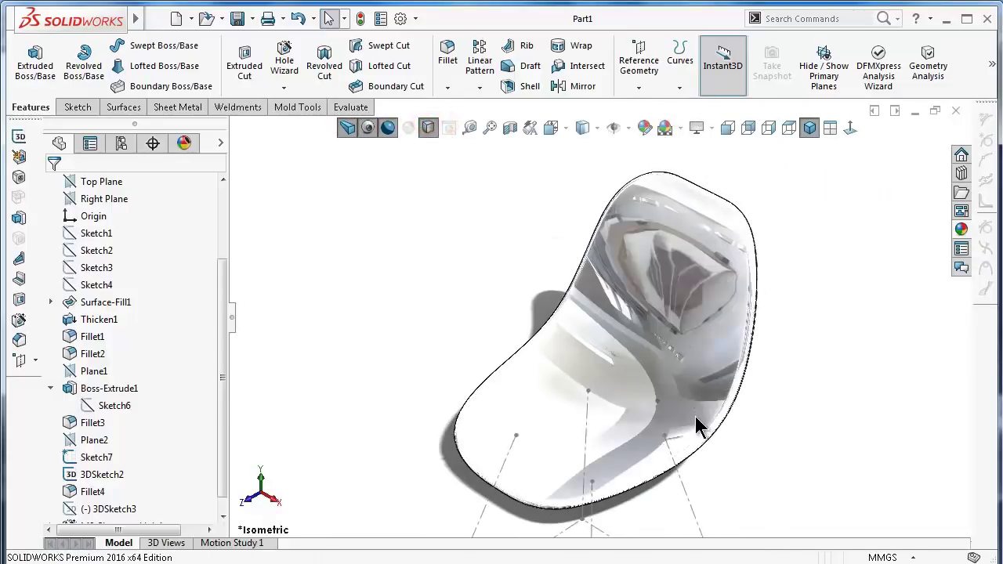
left_click(694, 521)
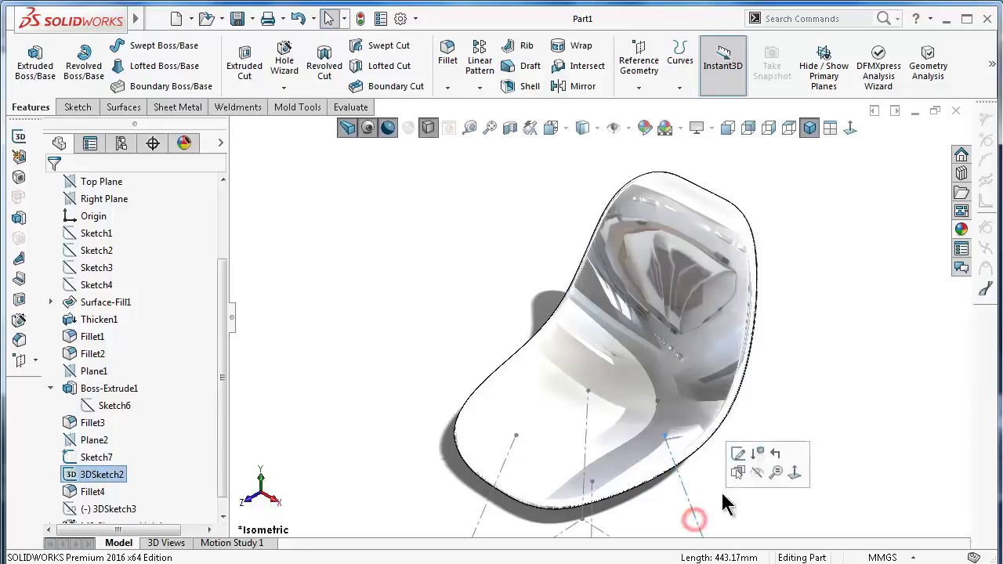
left_click(756, 505)
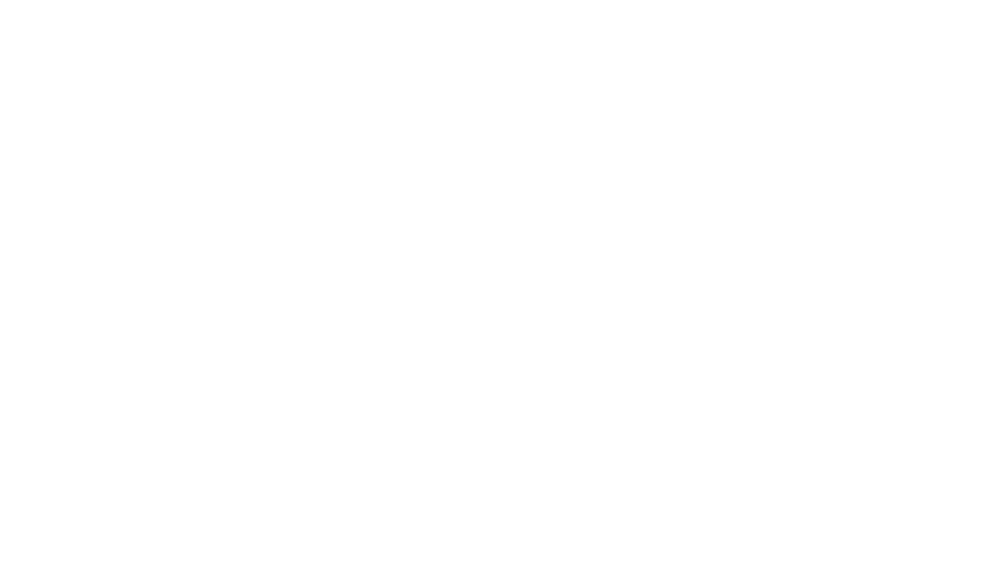
Make the Top Plane and Front Plane visible.
left_click(98, 284)
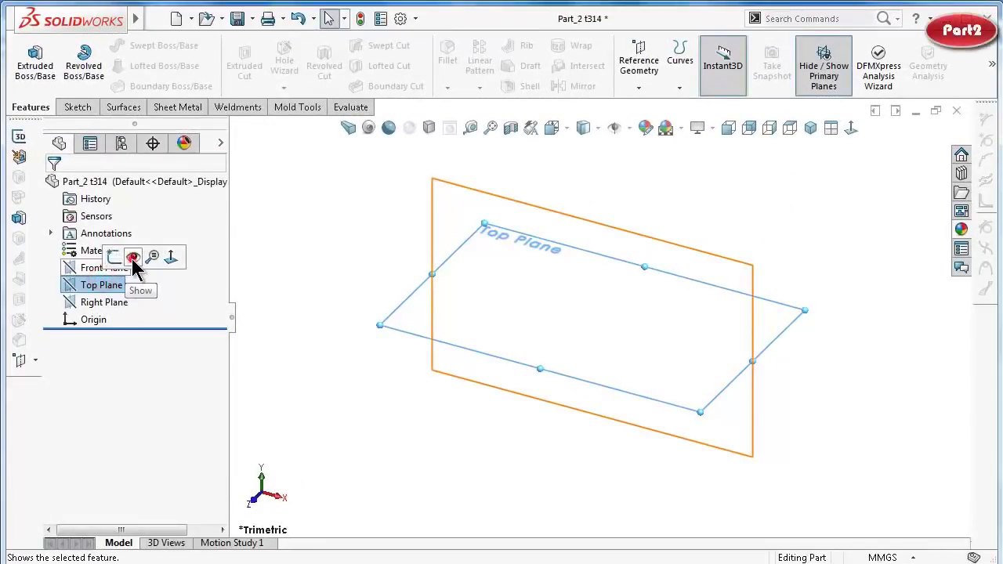
left_click(133, 259)
left_click(108, 268)
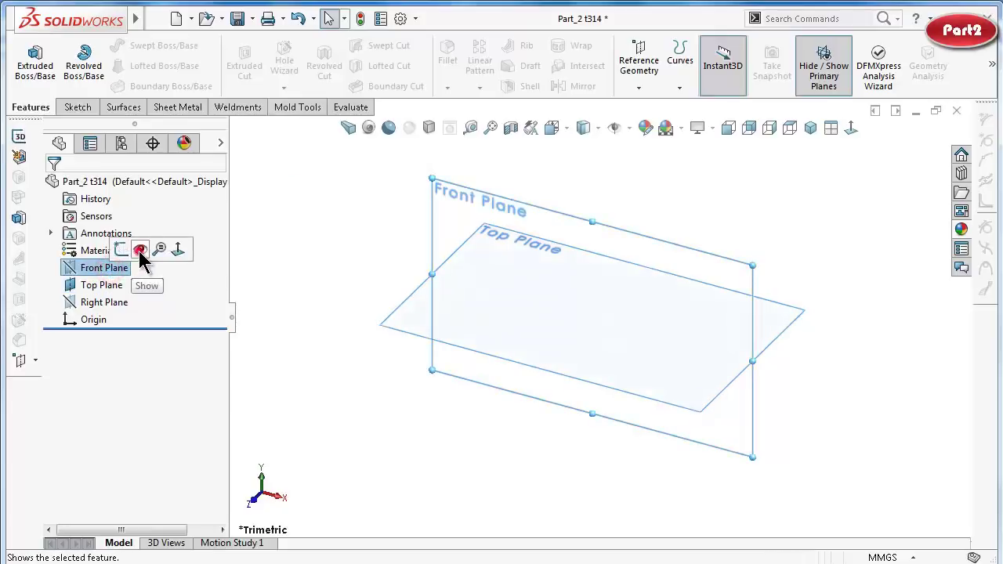
left_click(136, 257)
left_click(306, 380)
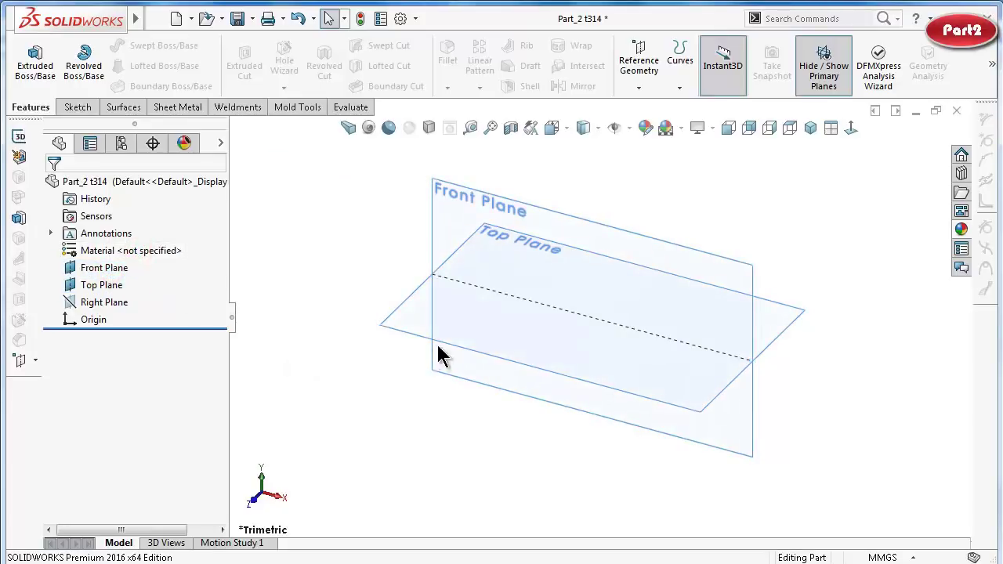
Create Plane1 offset 420 mm below the Top Plane.
left_click(401, 324)
left_click(644, 60)
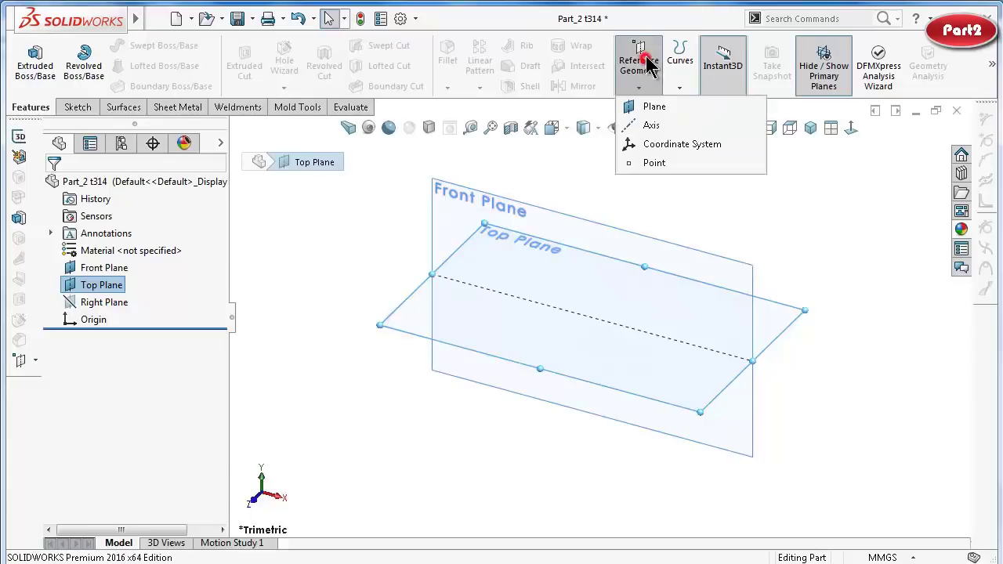
left_click(652, 106)
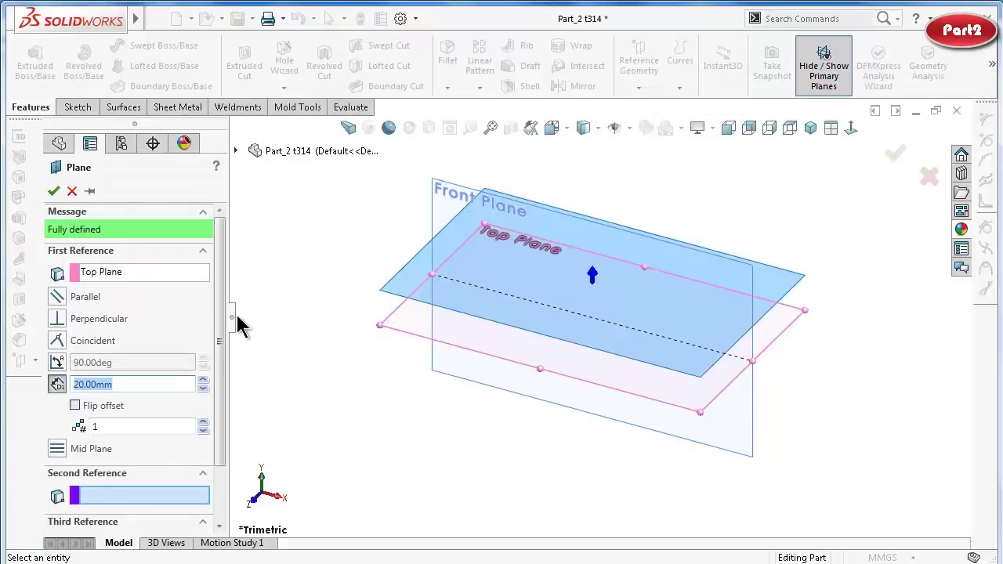
left_click(75, 406)
type("42")
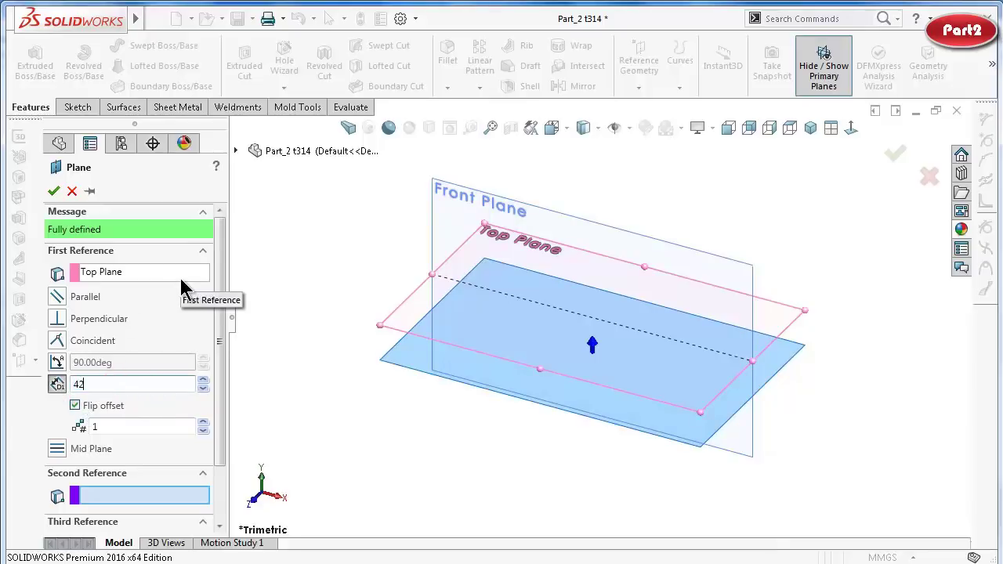
type("0")
key("Return")
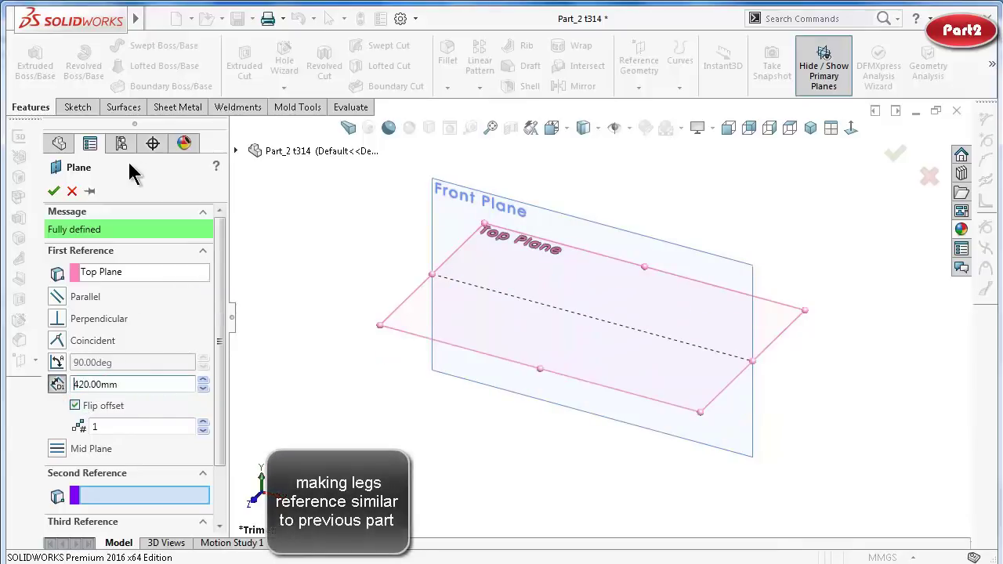
left_click(54, 191)
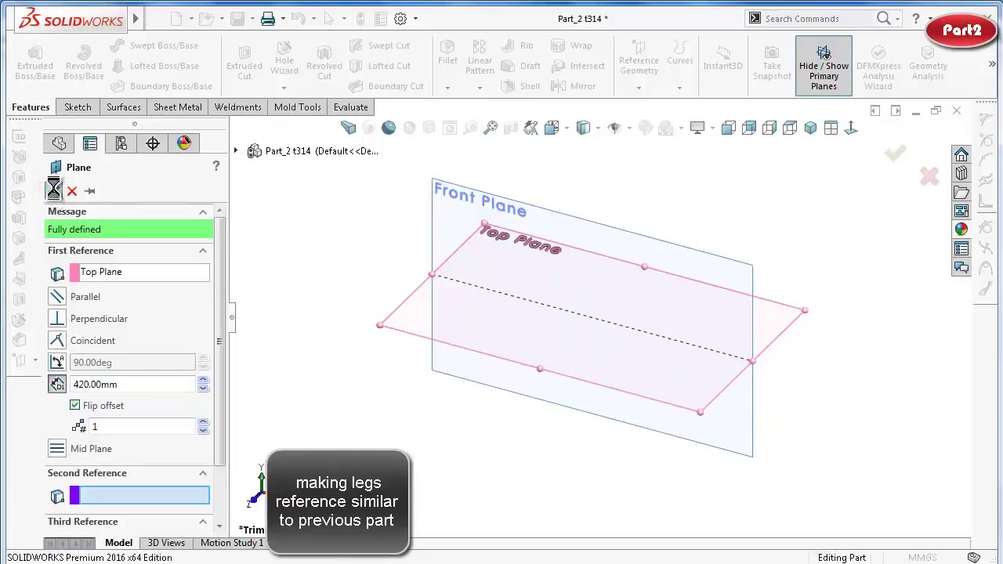
Toggle Plane1 hidden and then visible again so it shows in the view.
scroll(645, 356, "up", 3)
scroll(668, 357, "up", 1)
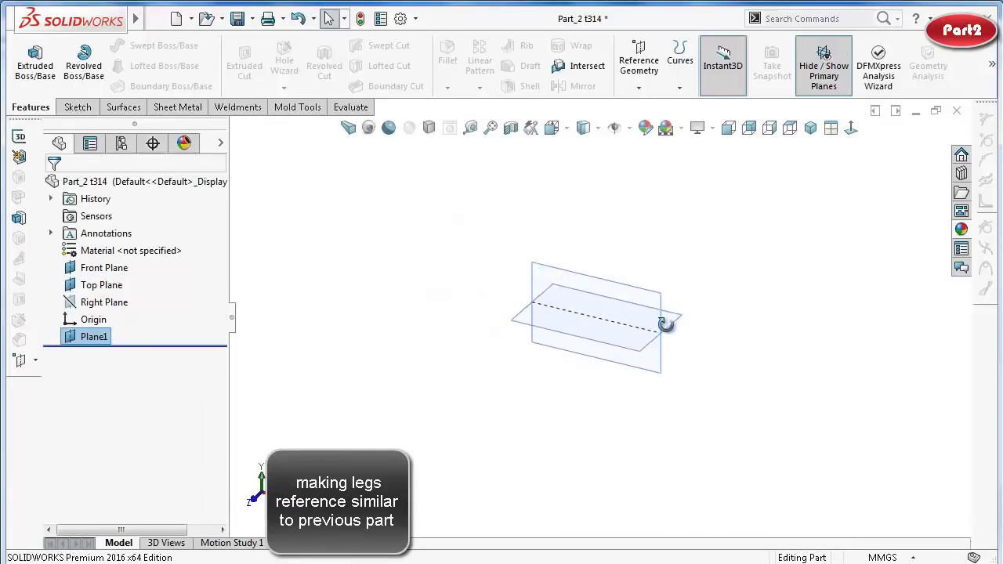
left_click(79, 338)
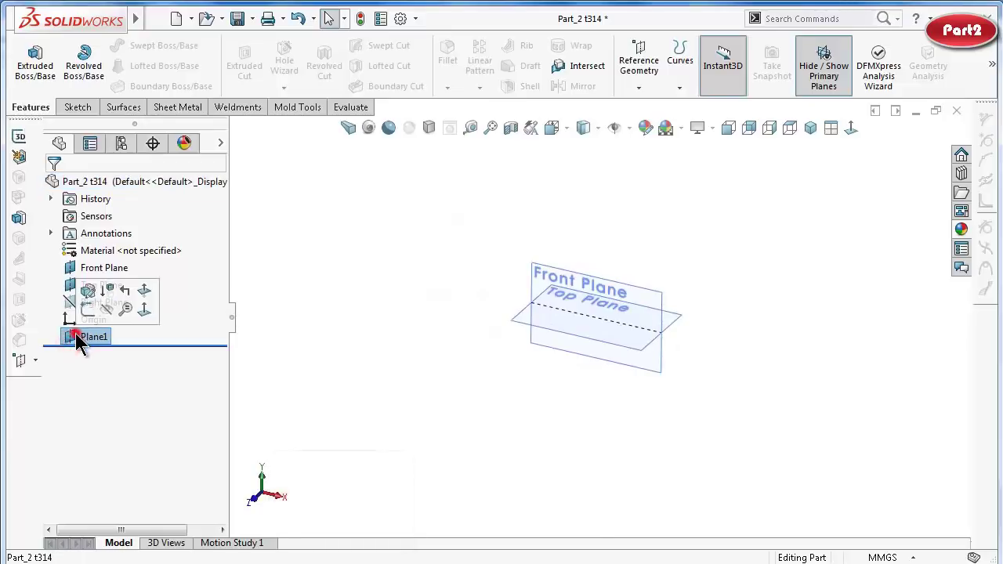
left_click(102, 307)
scroll(667, 438, "up", 2)
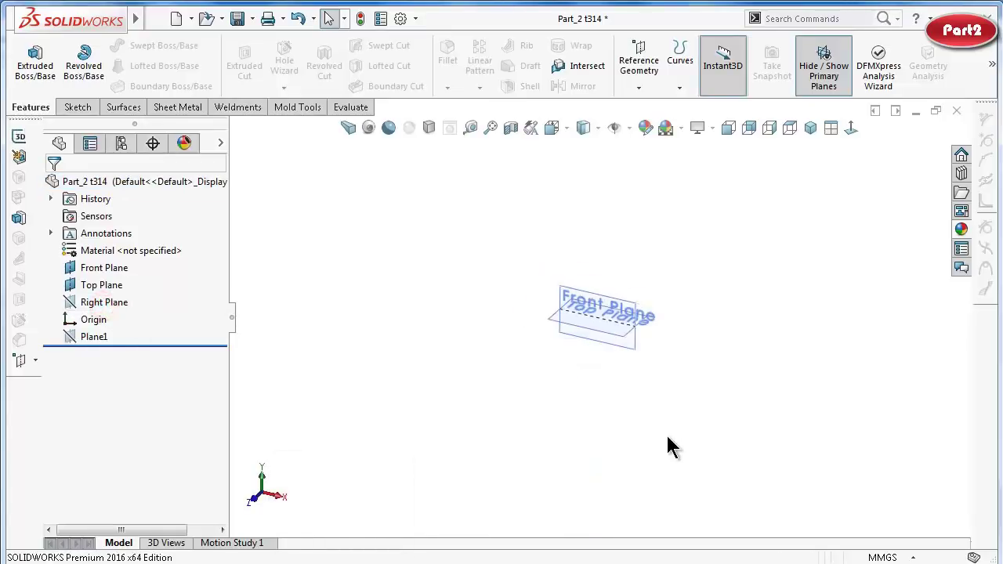
scroll(656, 439, "up", 2)
scroll(646, 445, "up", 2)
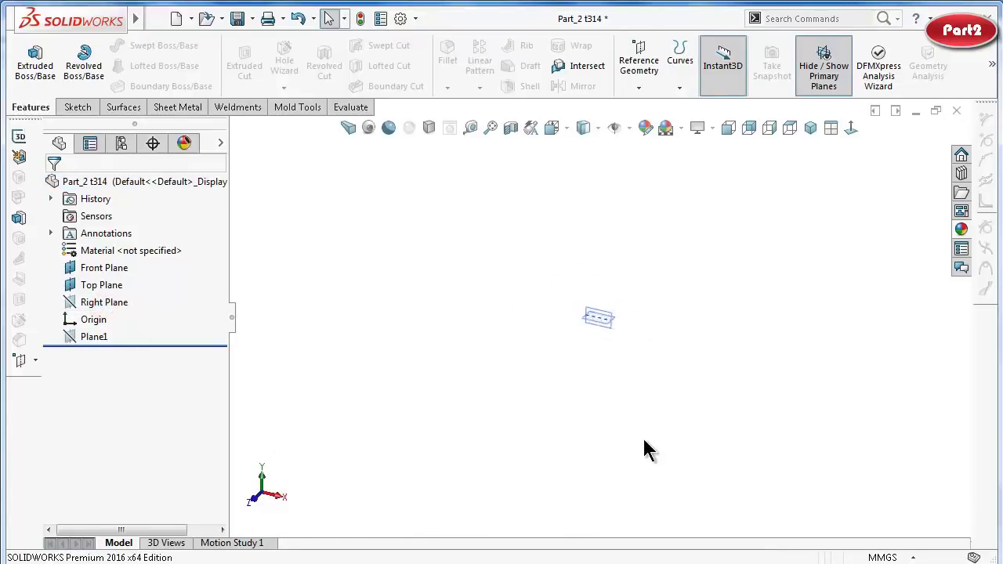
left_click(94, 344)
left_click(124, 308)
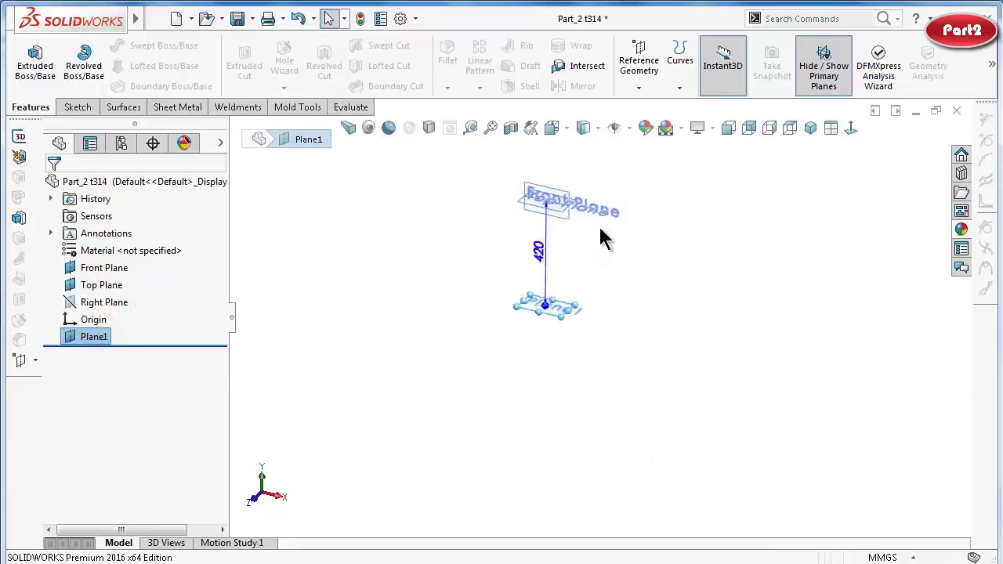
scroll(549, 235, "down", 2)
scroll(485, 266, "down", 2)
left_click(441, 271)
Start a new sketch on the Top Plane.
scroll(464, 243, "down", 2)
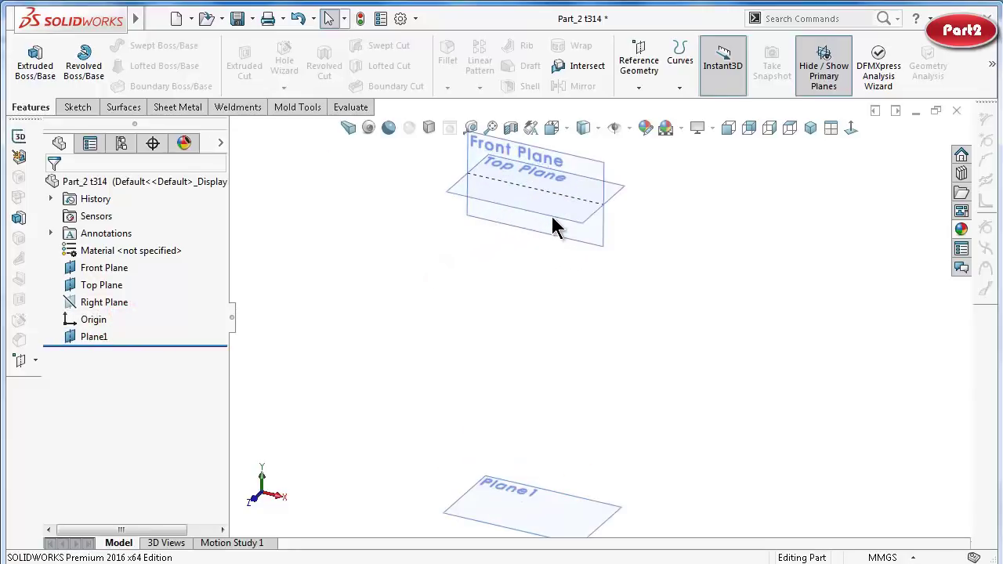
scroll(624, 219, "down", 2)
left_click(610, 196)
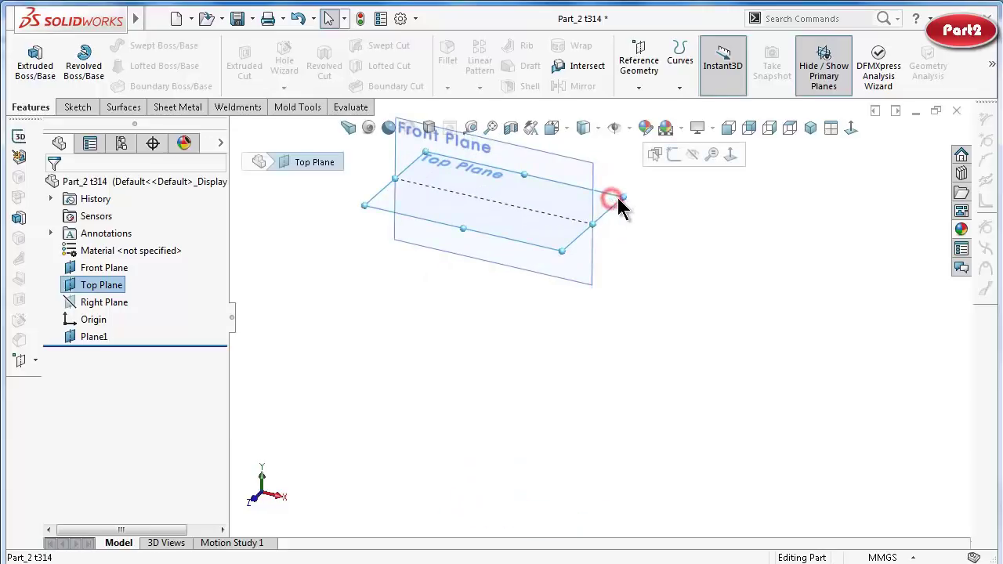
left_click(673, 155)
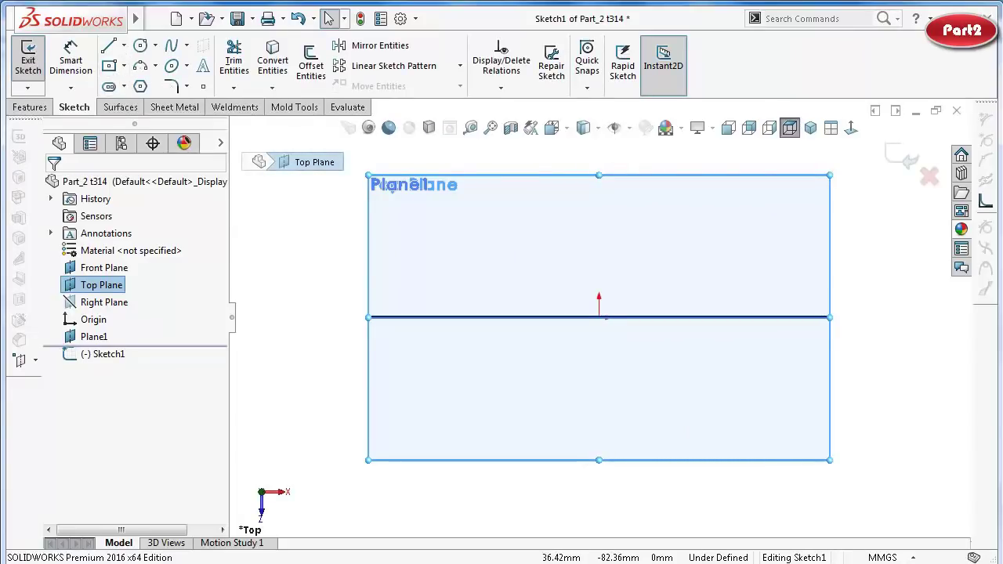
Draw an angled 3 Point Center Rectangle centred on the origin.
left_click(124, 67)
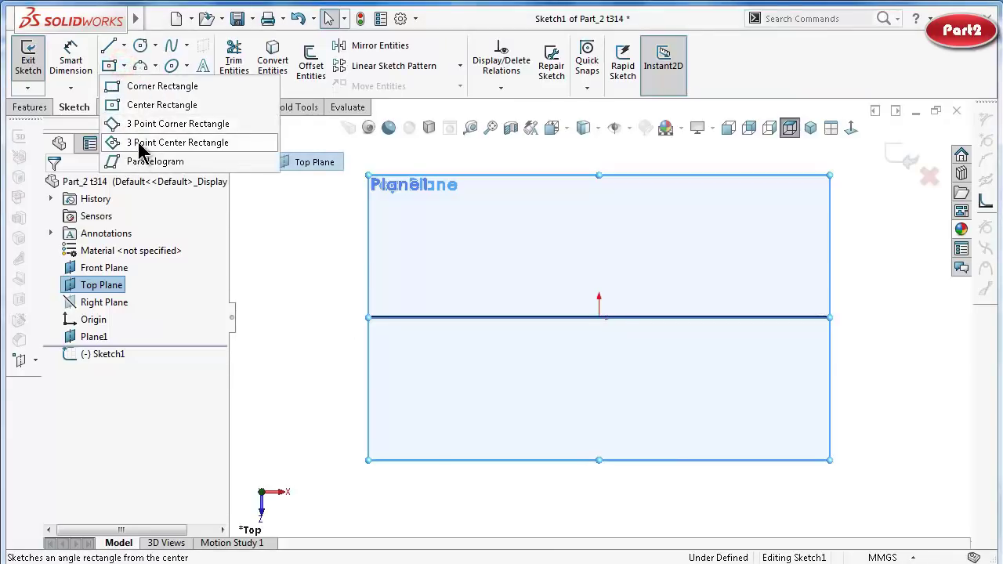
left_click(141, 146)
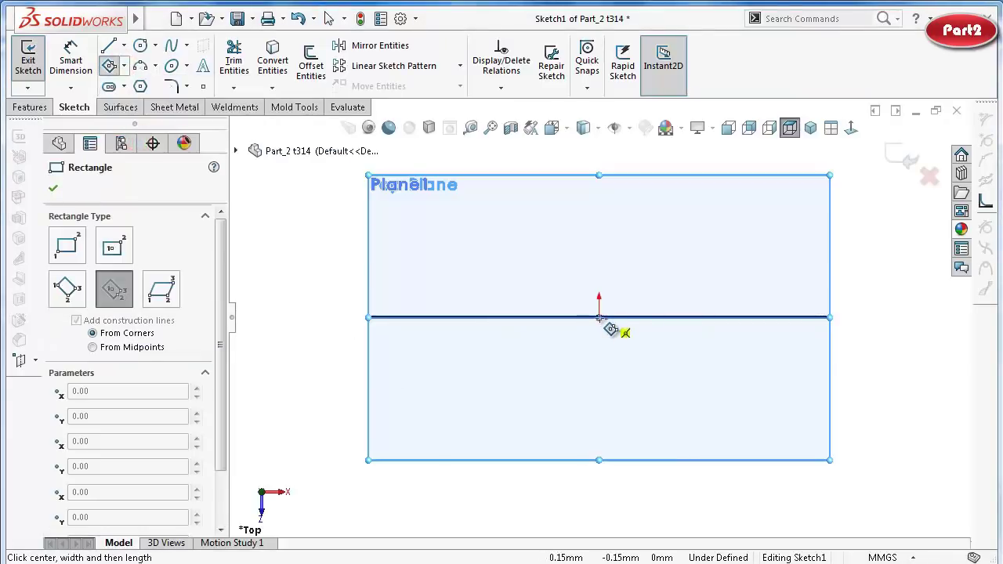
key("Escape")
left_click(109, 66)
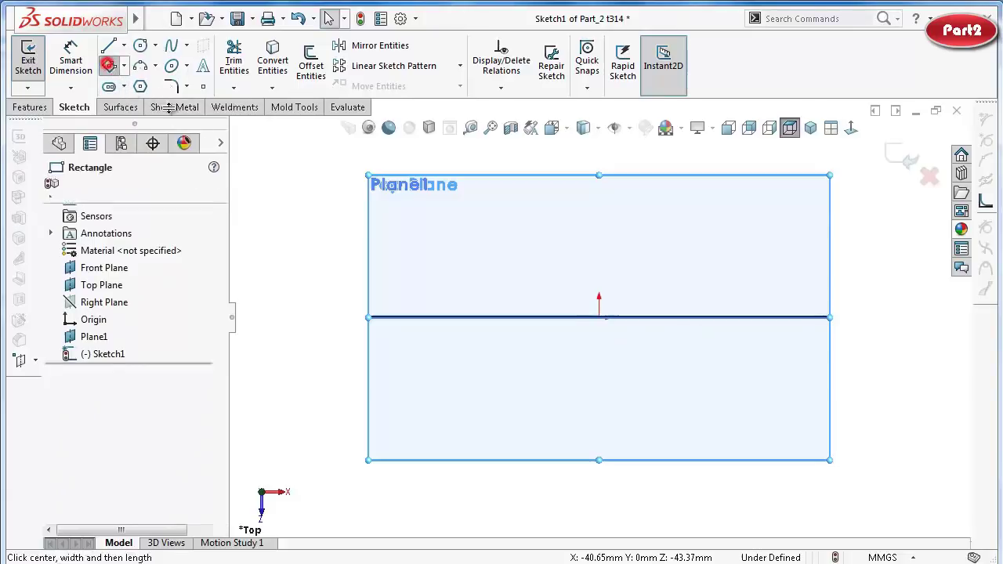
left_click(599, 315)
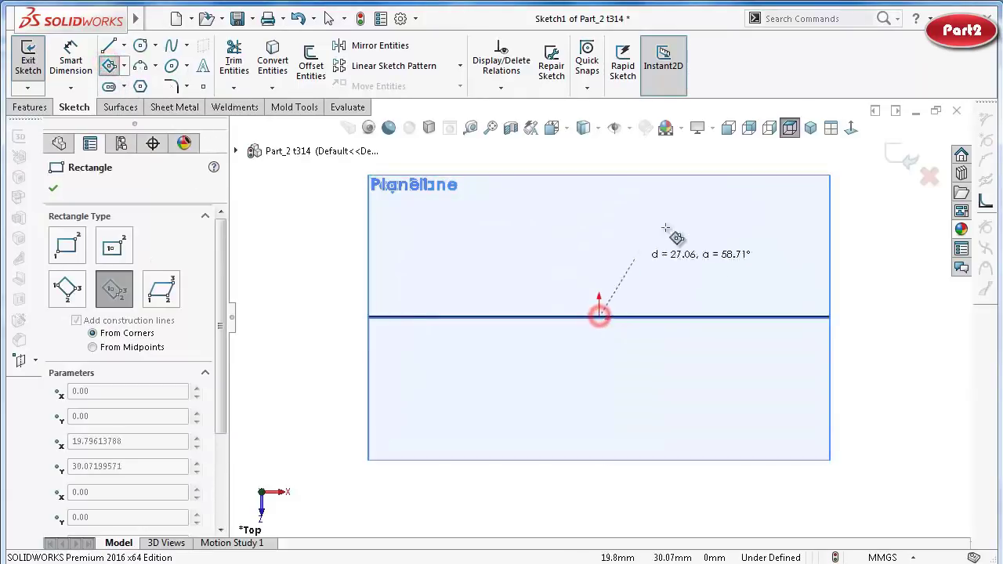
left_click(702, 207)
left_click(570, 181)
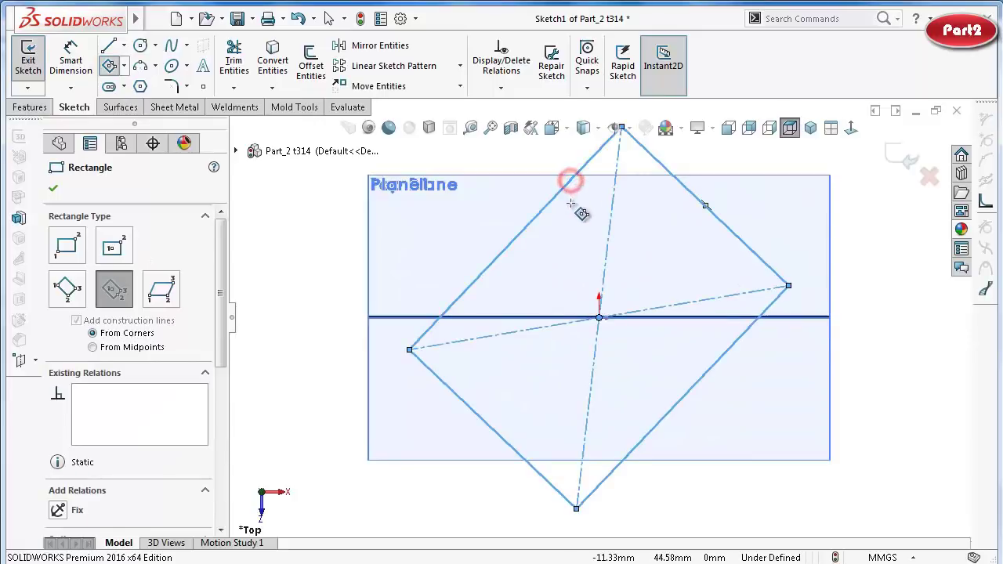
key("Escape")
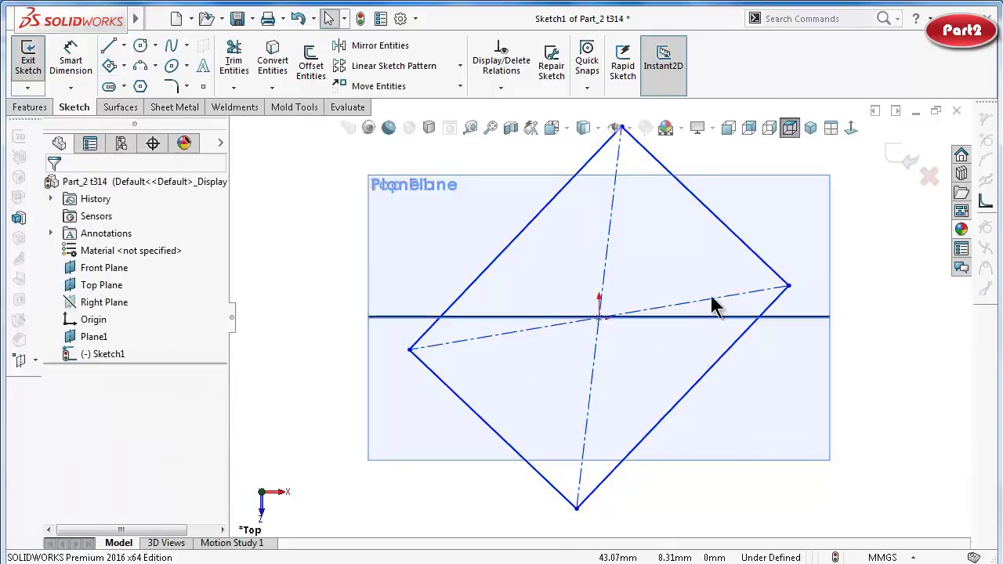
Make the rectangle's horizontal diagonal collinear with the Front Plane, then select all sketch entities.
left_click(712, 298)
left_click(715, 316, "ctrl")
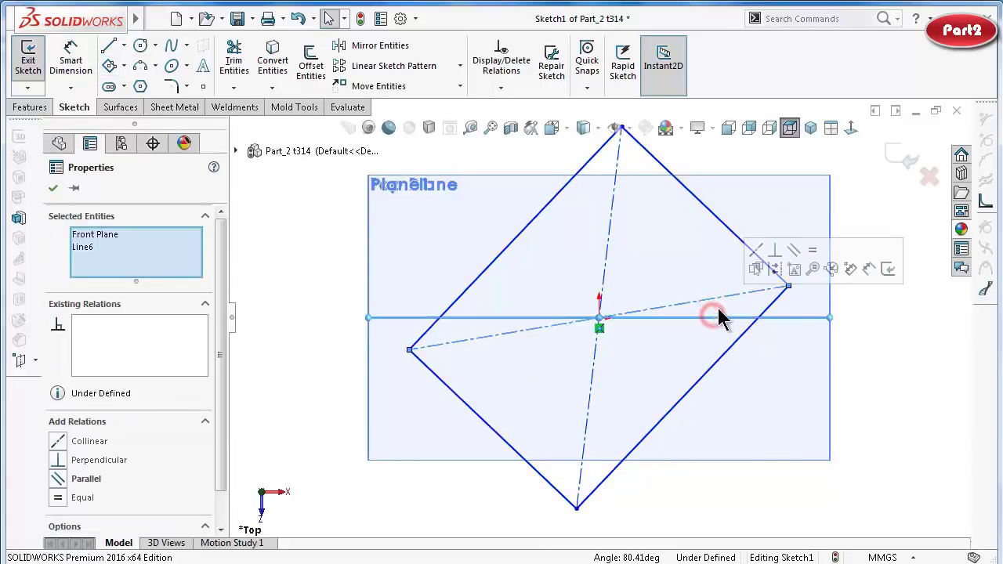
left_click(755, 249)
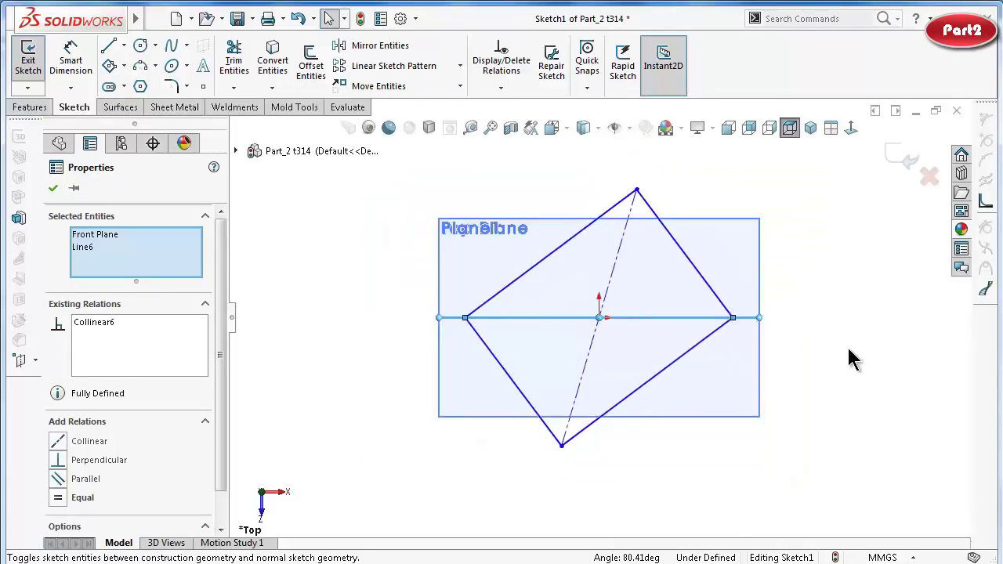
left_click(847, 347)
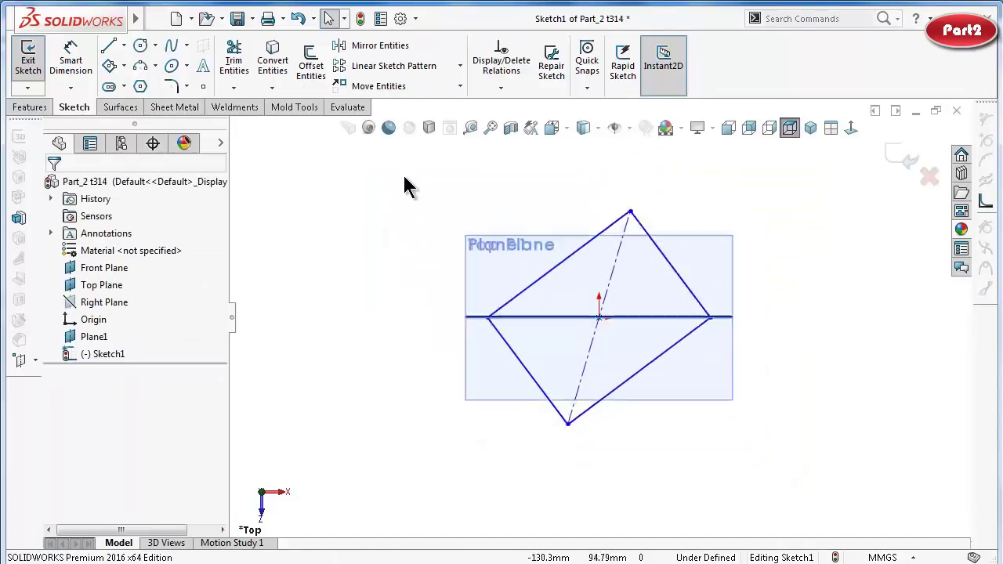
left_click_drag(412, 161, 768, 476)
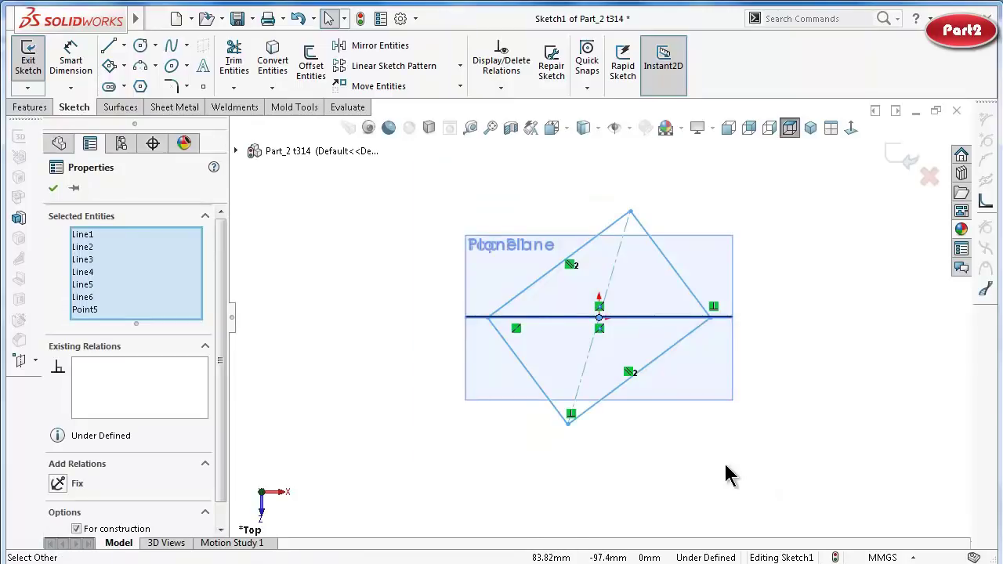
Convert the diamond's four sides into construction lines and save the part.
left_click(784, 494)
left_click(665, 349)
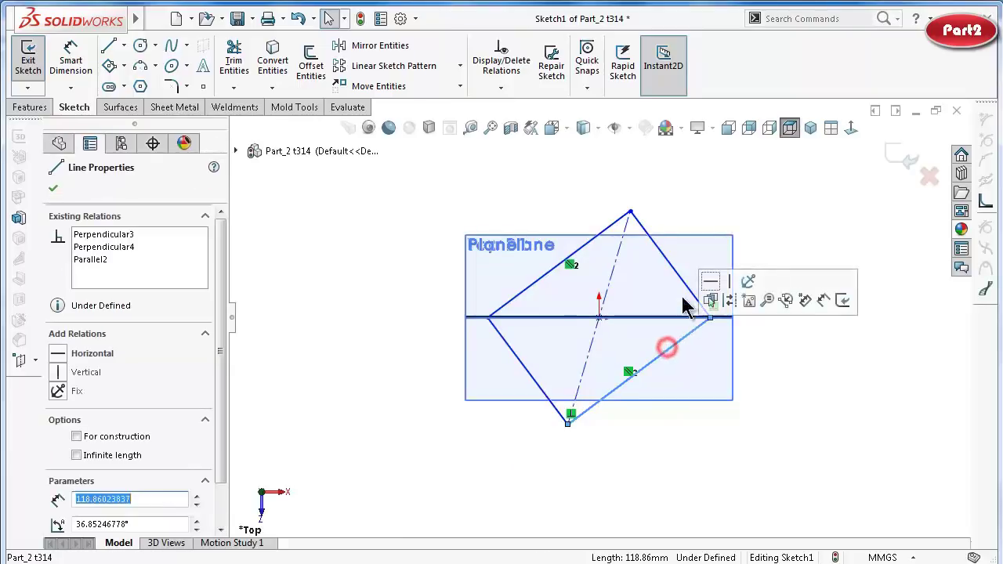
left_click(676, 274, "ctrl")
left_click(582, 249, "ctrl")
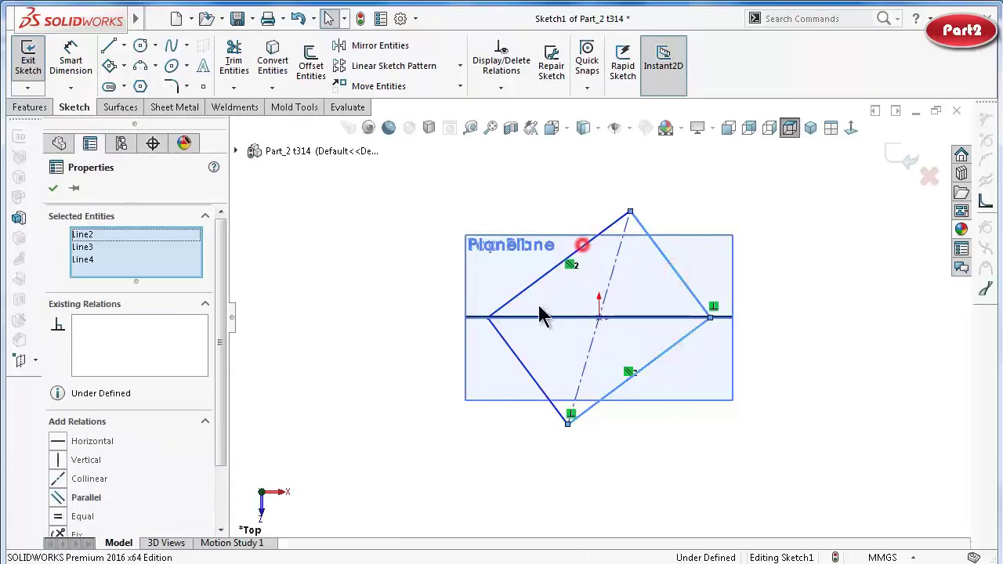
left_click(525, 370, "ctrl")
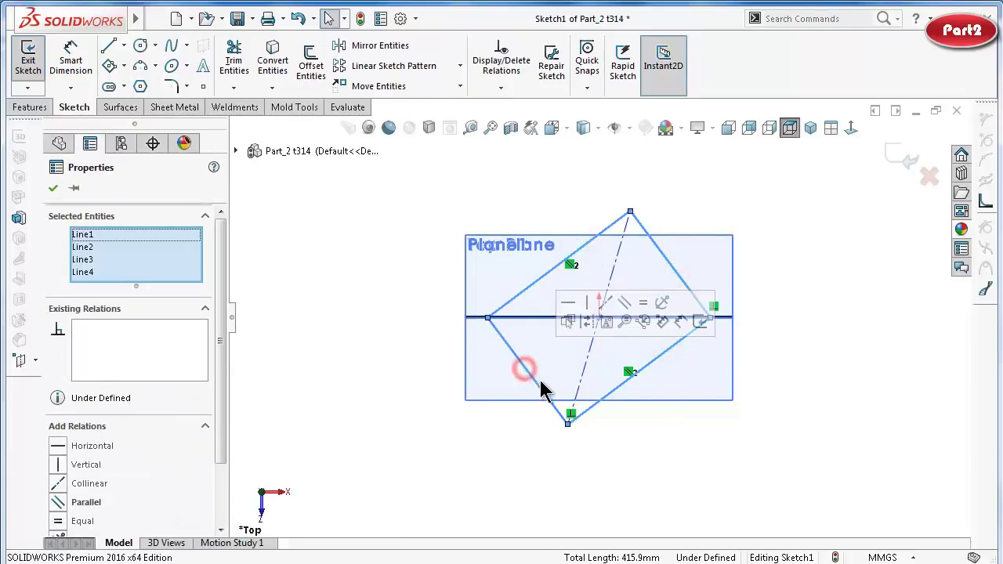
left_click(586, 327)
key("ctrl+s")
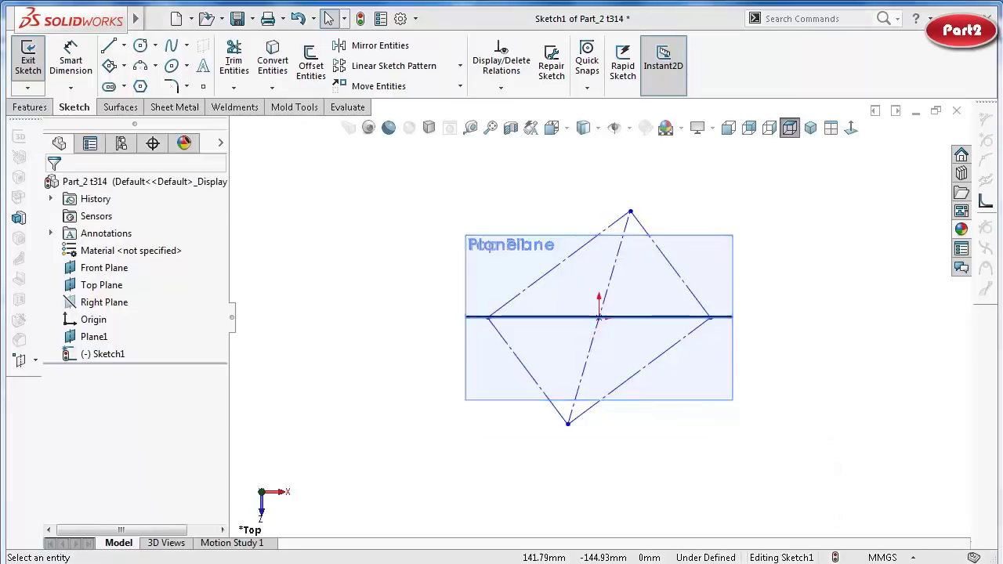
Make the top corner and centre point vertical so the diamond stands upright, and save.
left_click(629, 212)
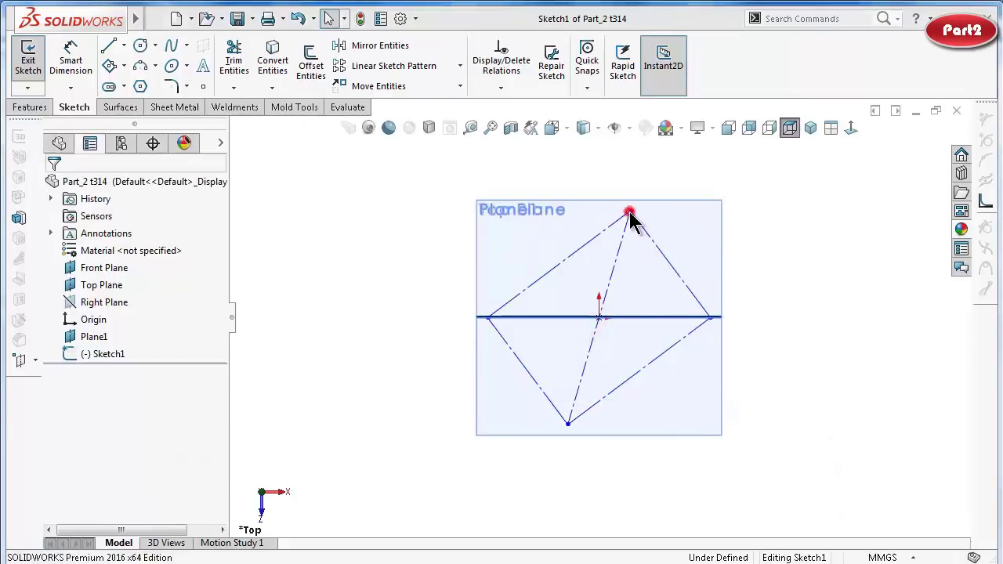
left_click(600, 317, "ctrl")
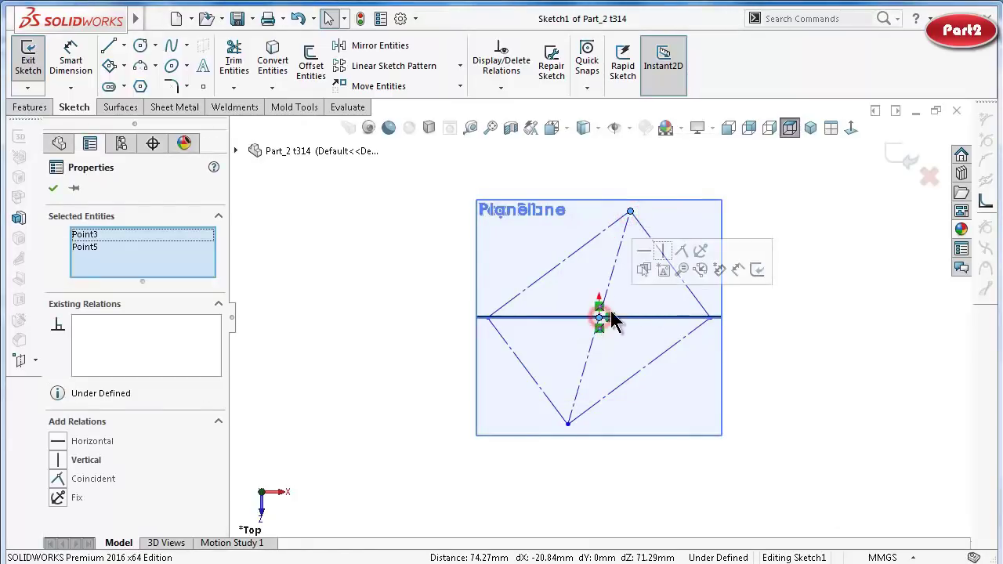
left_click(663, 250)
left_click(833, 320)
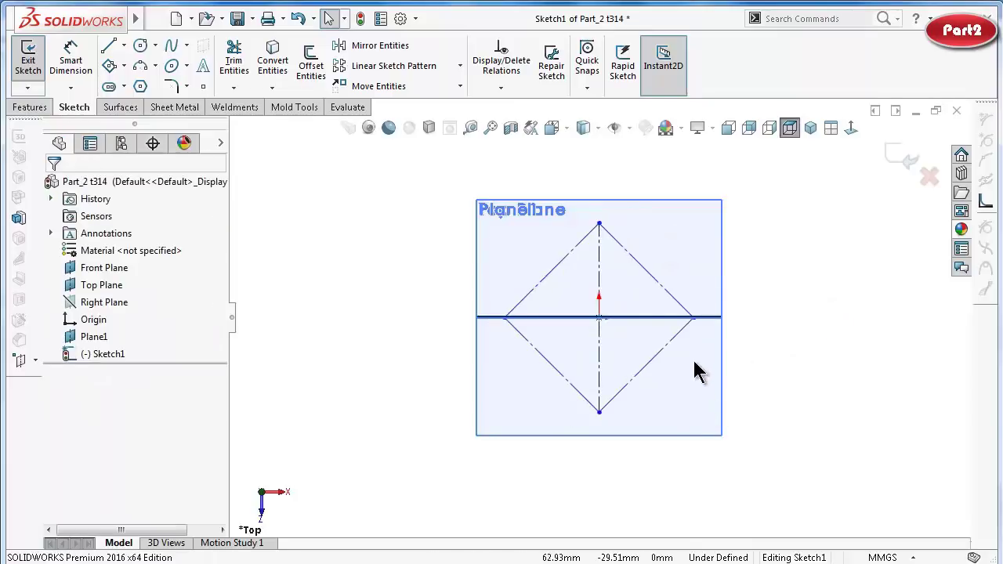
scroll(709, 447, "down", 2)
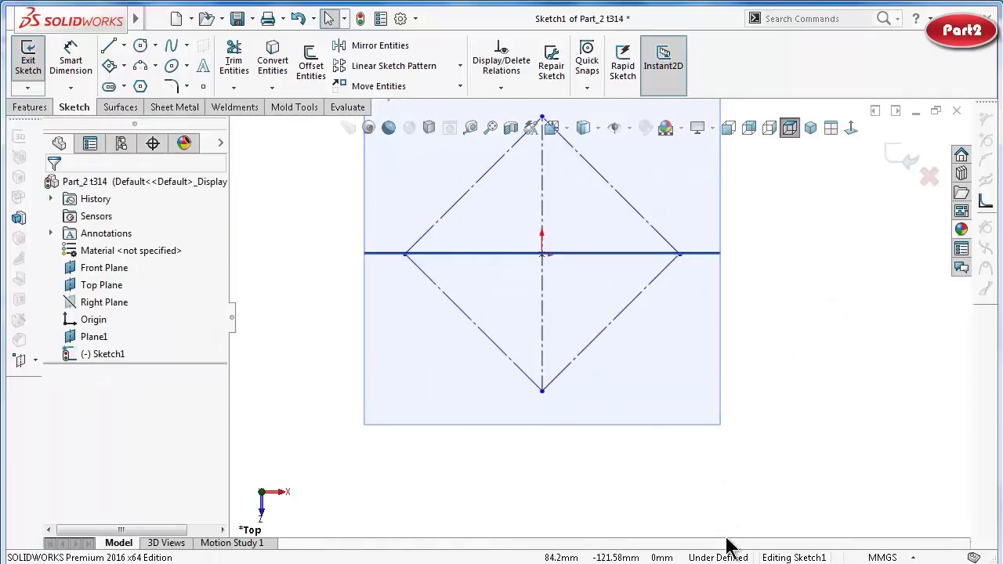
key("ctrl+s")
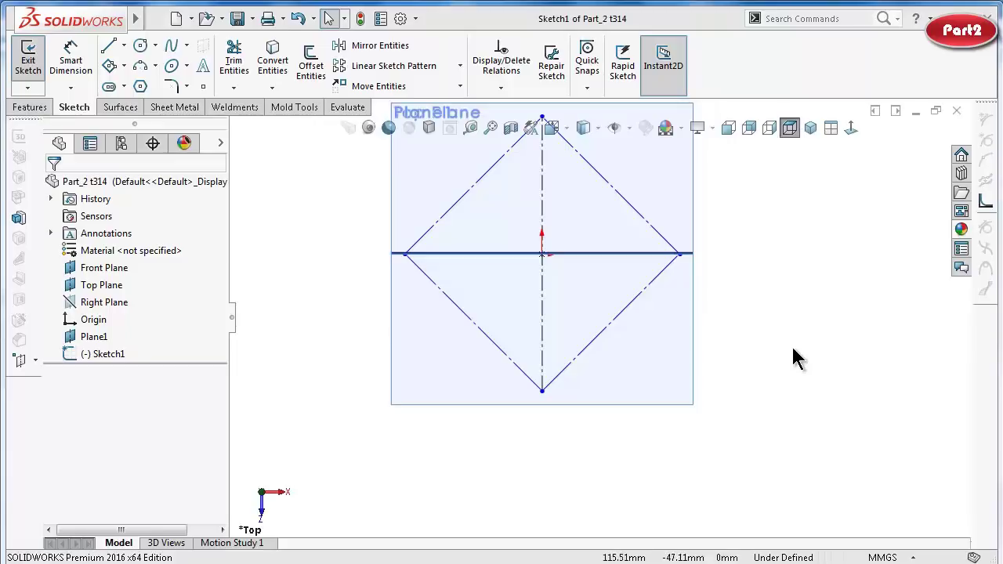
mouse_move(797, 358)
middle_mouse_down()
mouse_move(784, 347)
mouse_move(810, 425)
middle_mouse_up()
right_click_drag(807, 418, 817, 282)
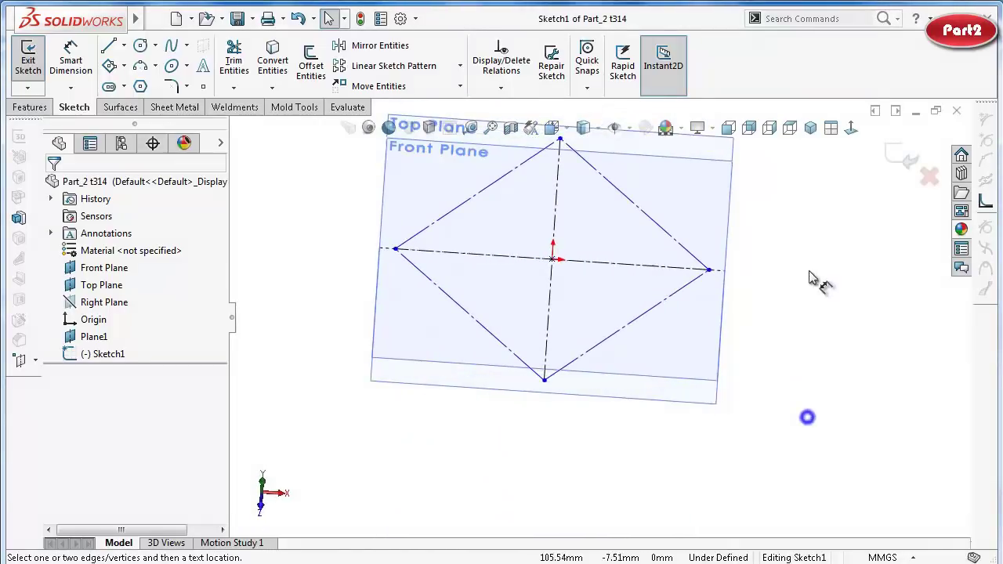
Dimension a diamond side to 185 mm and exit Sketch1.
left_click(680, 298)
left_click(695, 343)
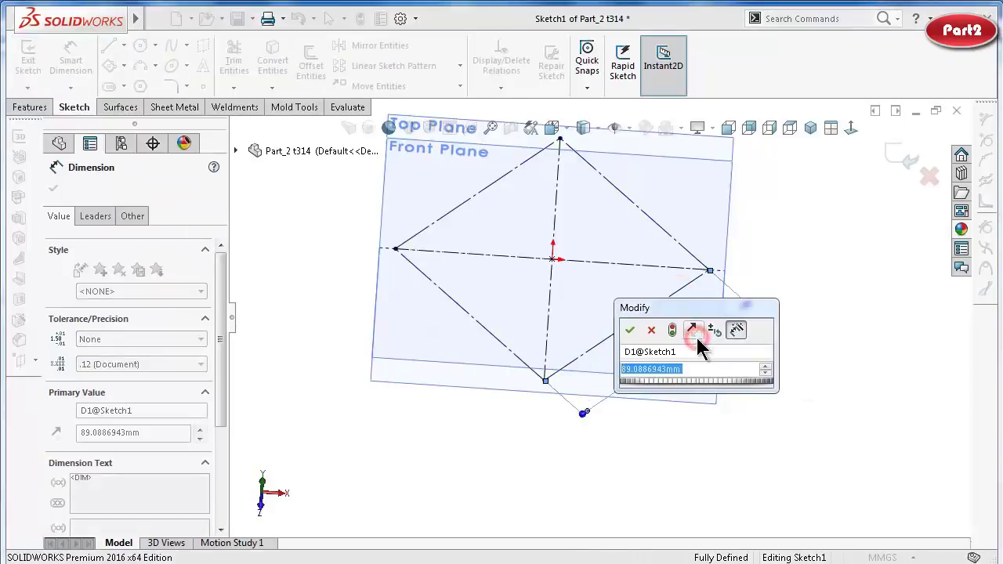
type("185")
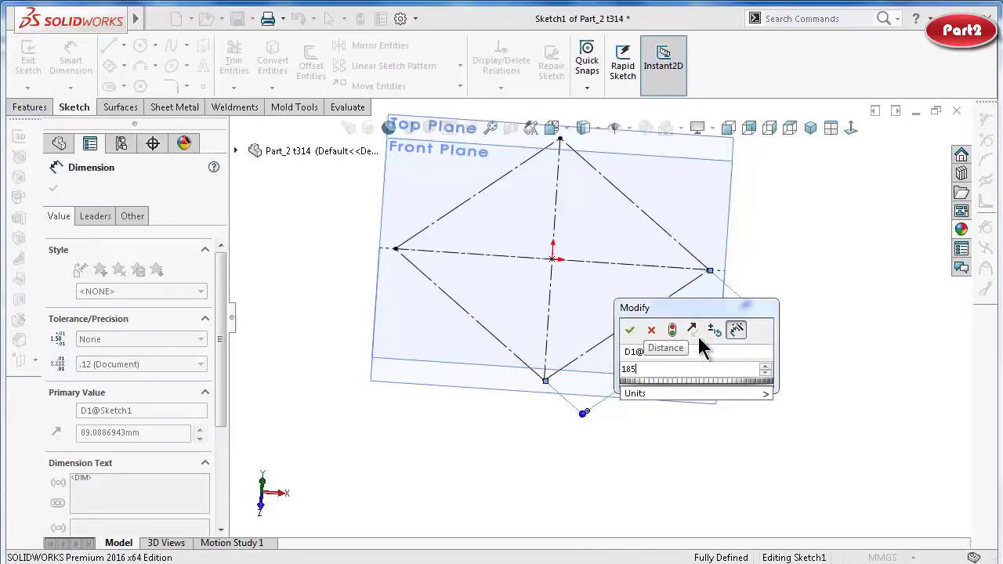
key("Return")
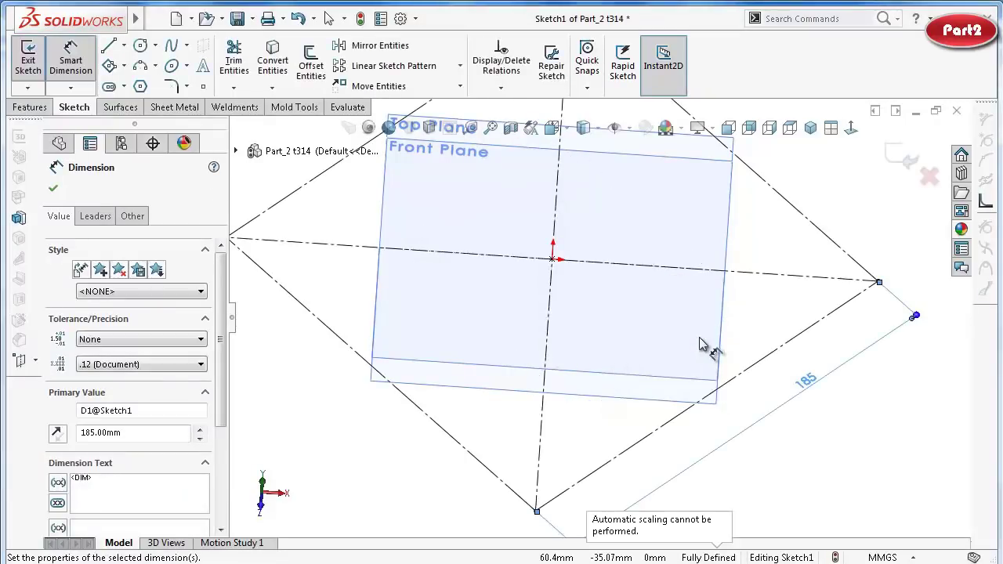
left_click(907, 159)
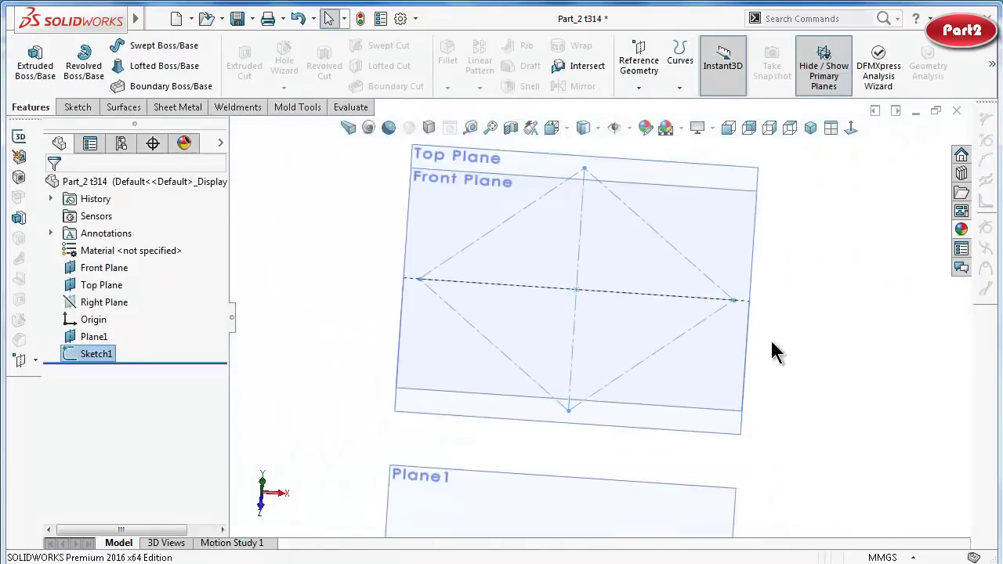
key("z")
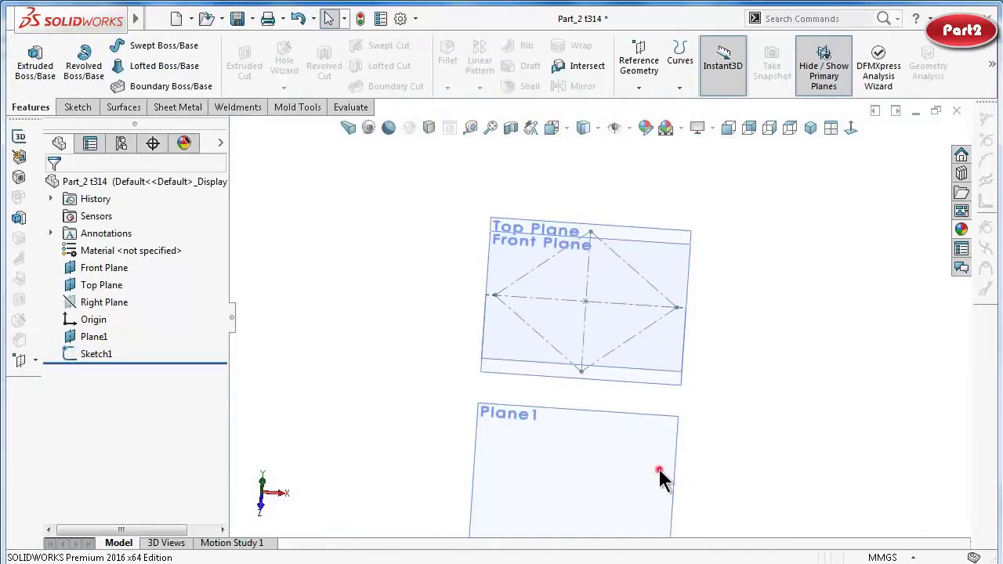
left_click(660, 478)
Start a sketch on Plane1 and draw a centre rectangle at the origin, then undo the misdrawn diamond.
left_click(721, 421)
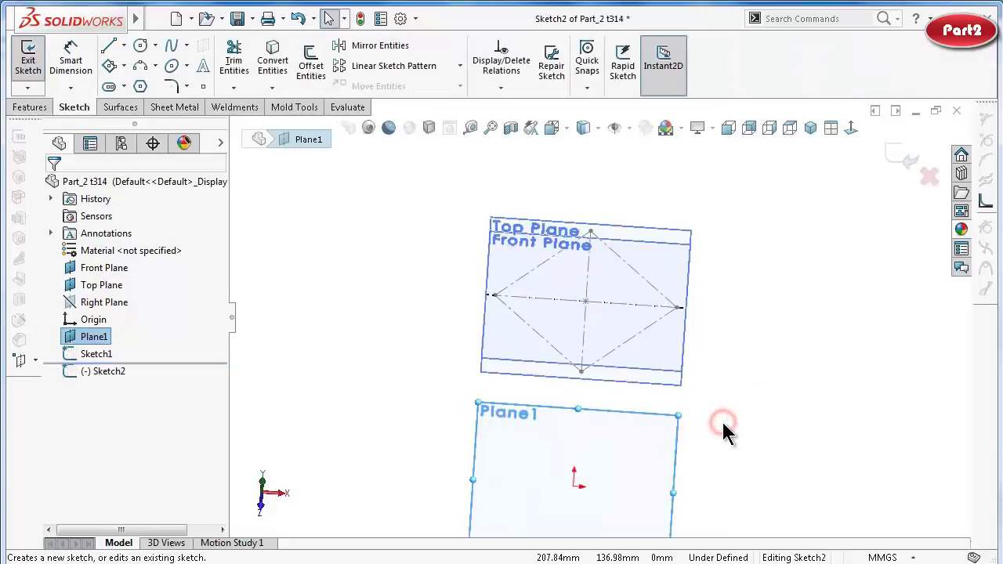
left_click(110, 66)
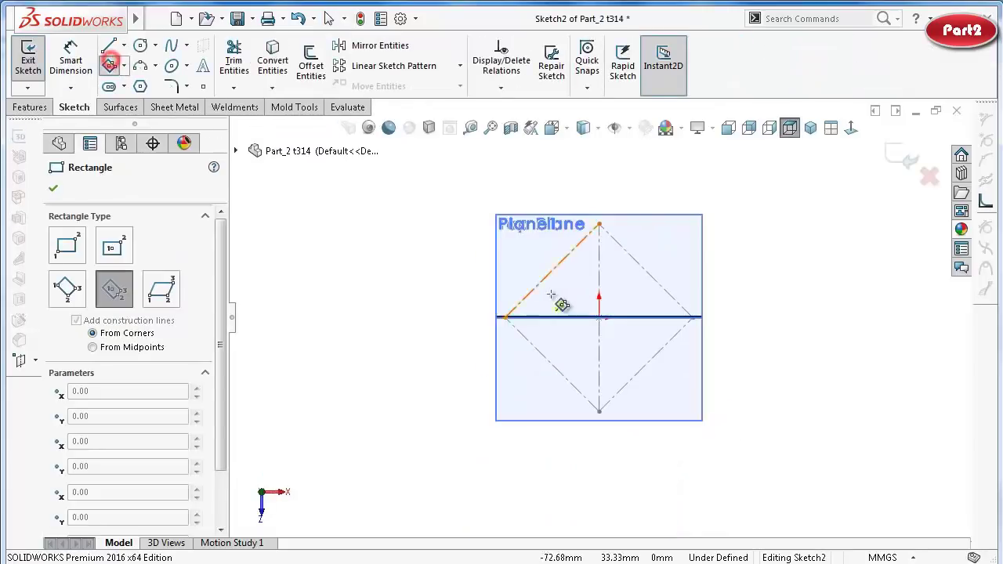
left_click(600, 316)
left_click(665, 237)
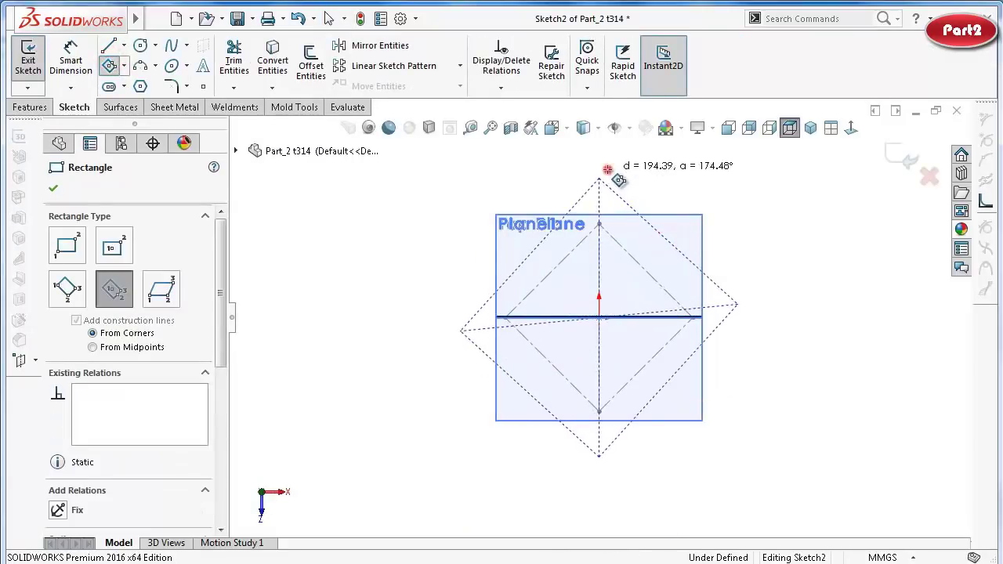
left_click(608, 170)
scroll(585, 238, "down", 1)
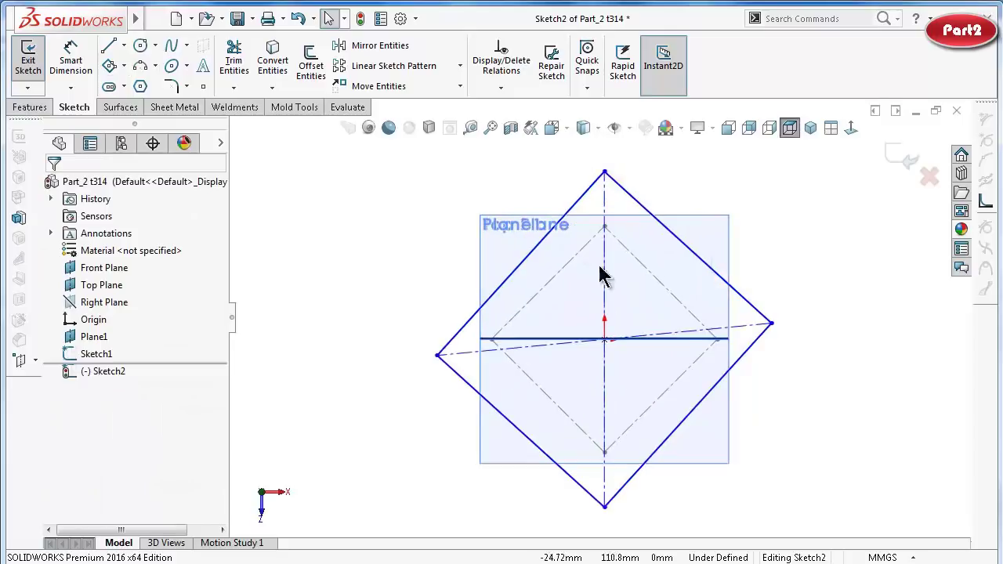
left_click(754, 324)
left_click(833, 390)
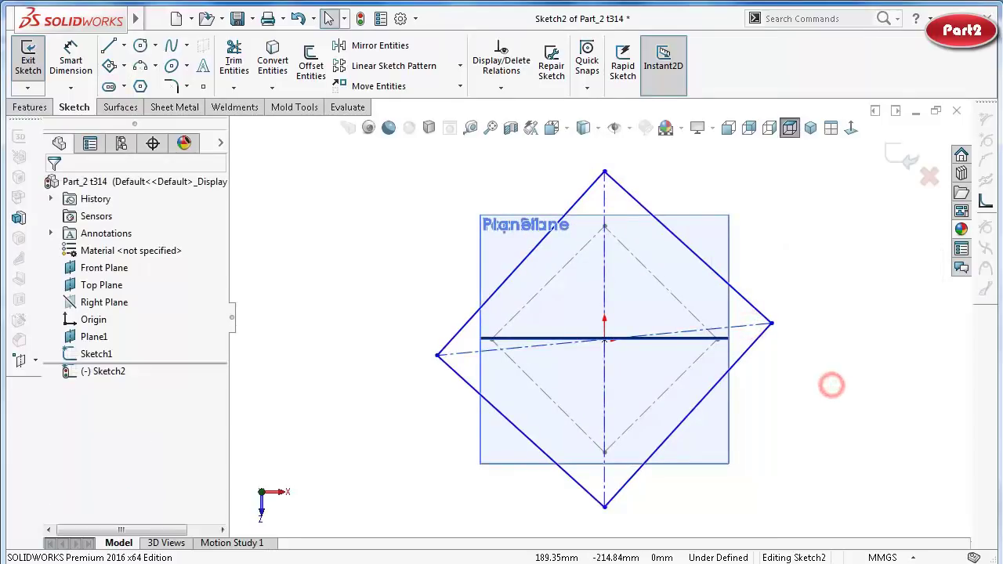
key("ctrl+z")
Redraw the rotated centre rectangle at the origin as a construction diamond.
left_click(110, 66)
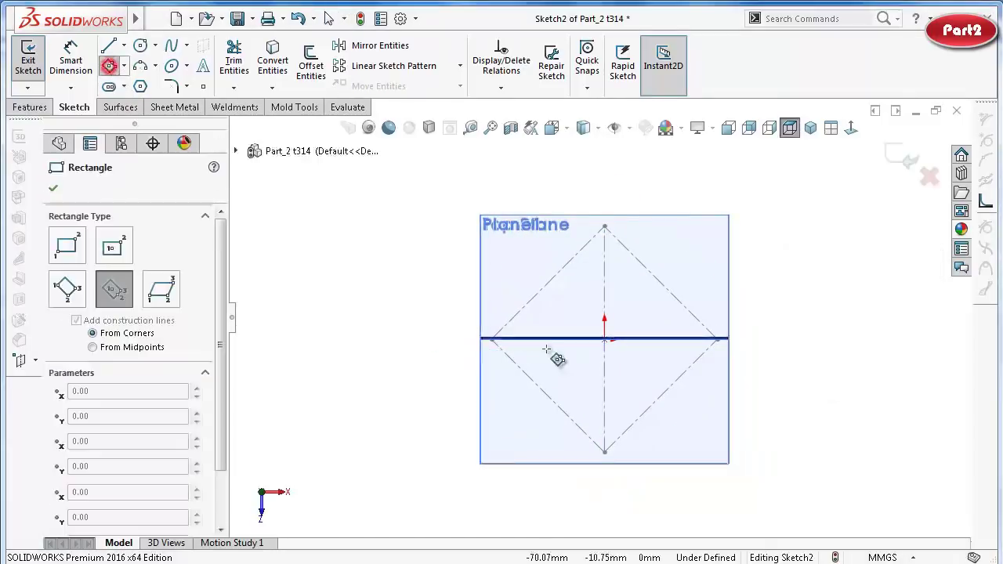
left_click(604, 339)
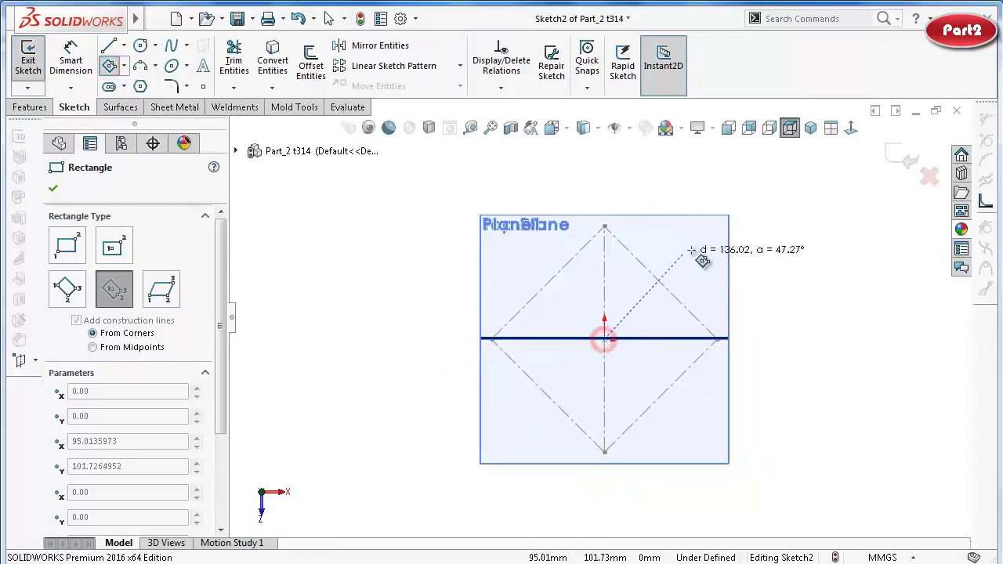
left_click(699, 244)
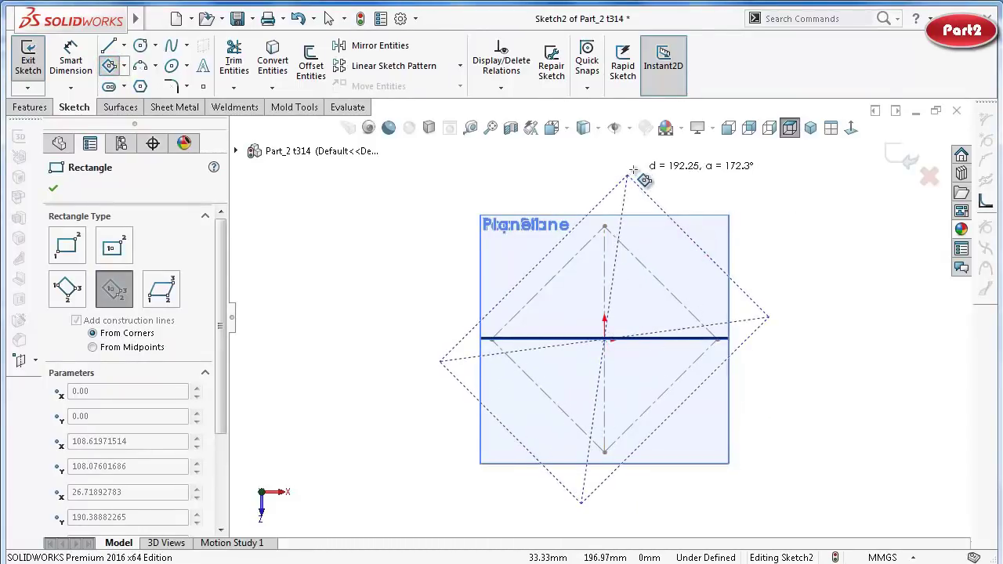
left_click(633, 169)
left_click_drag(219, 340, 223, 468)
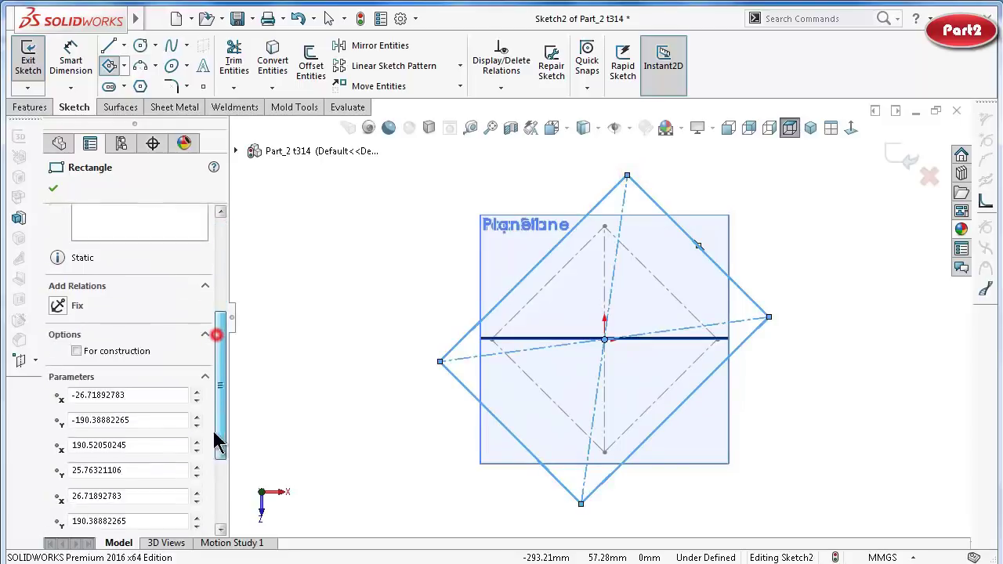
left_click(109, 283)
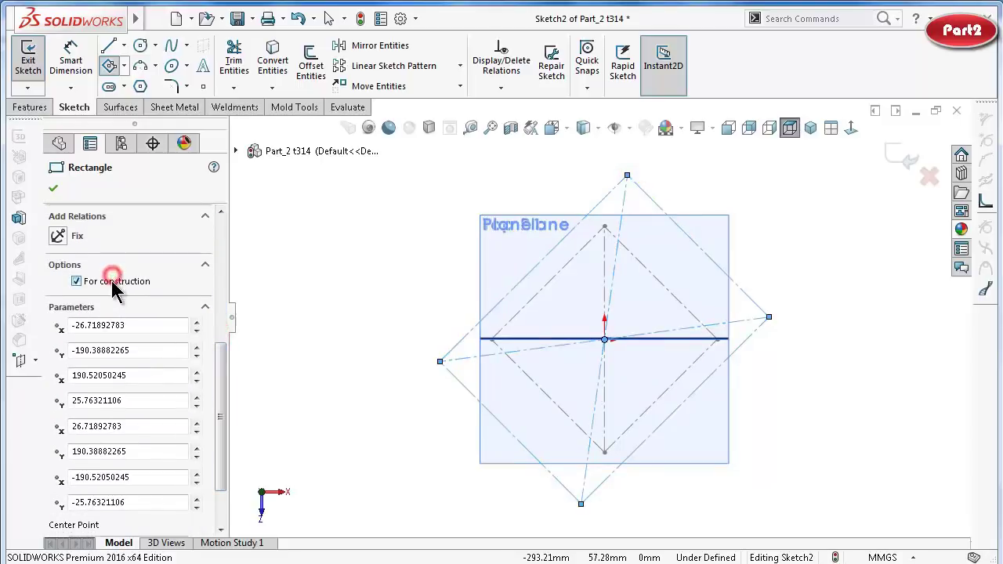
left_click(53, 188)
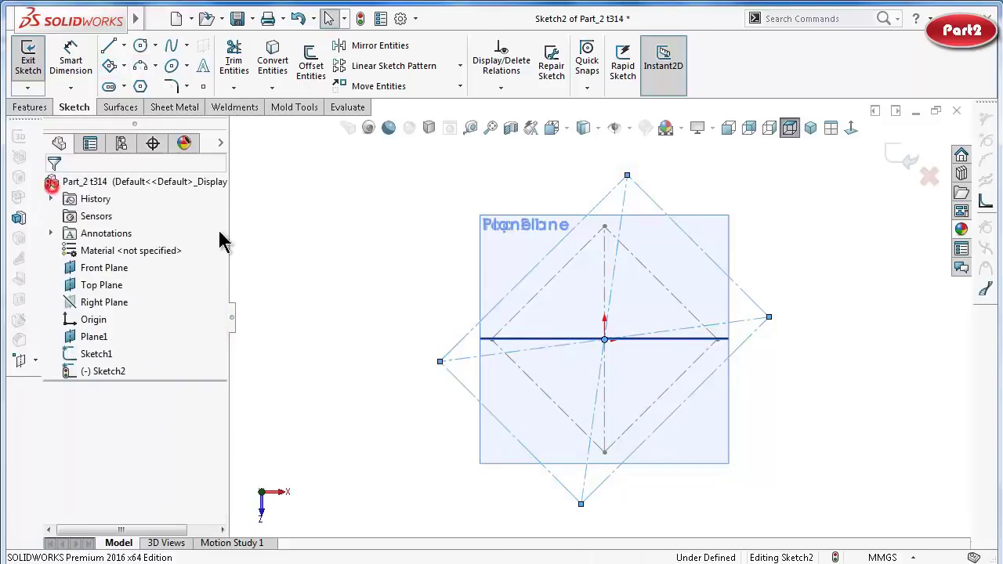
Make the diamond's diagonals collinear with the vertical and horizontal lines.
left_click(626, 194)
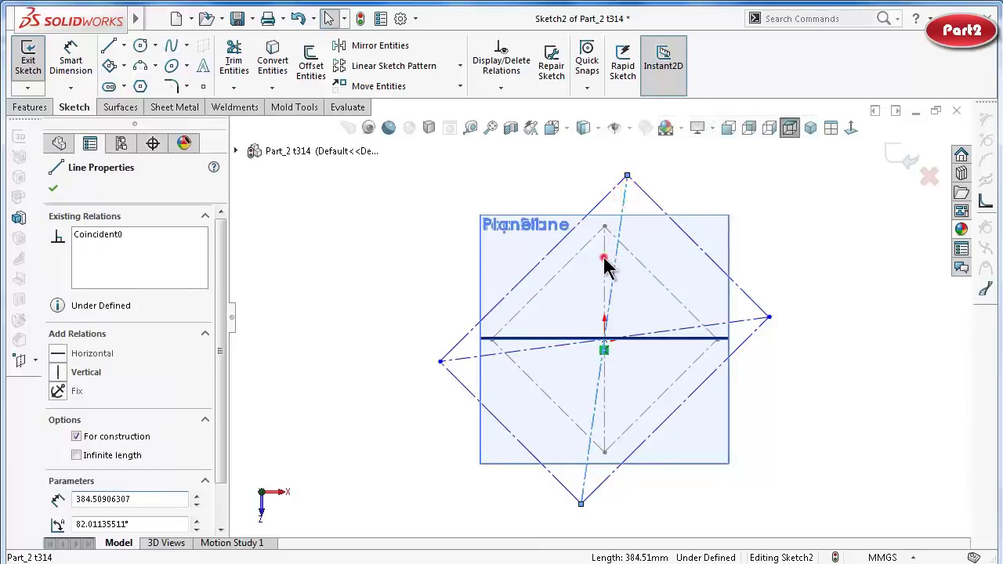
left_click(603, 258, "ctrl")
left_click(655, 194)
left_click(382, 190)
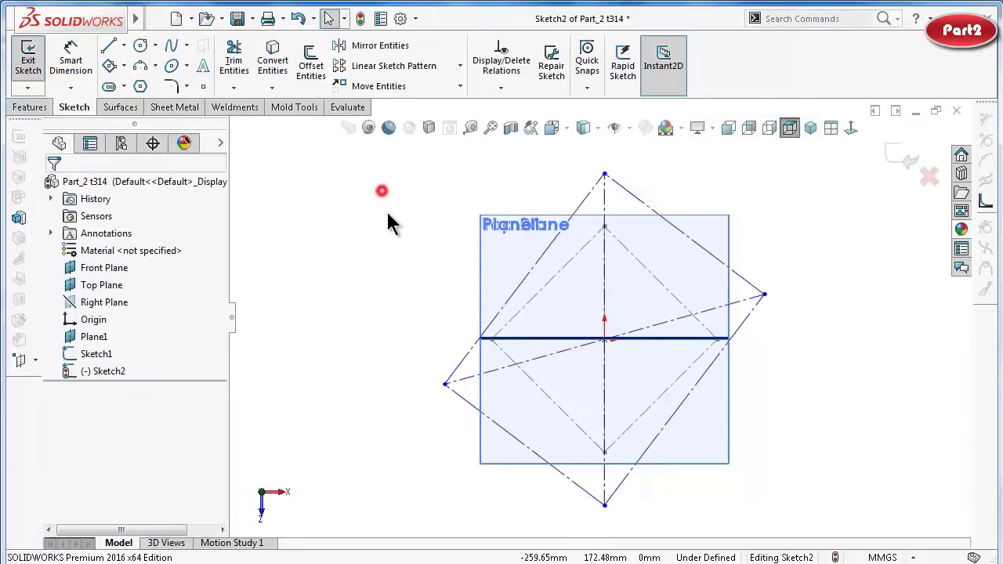
left_click(728, 305)
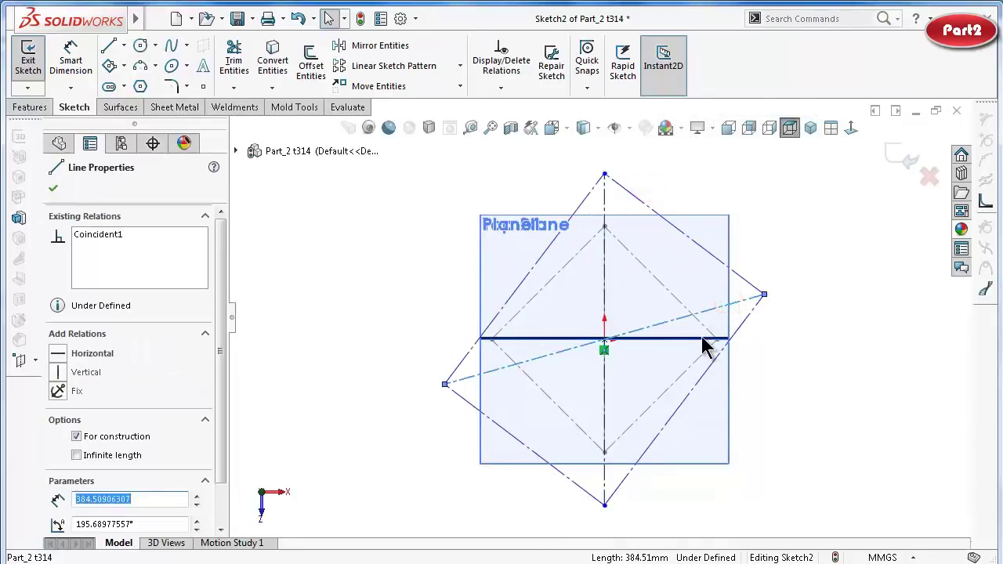
left_click(703, 340, "ctrl")
left_click(744, 271)
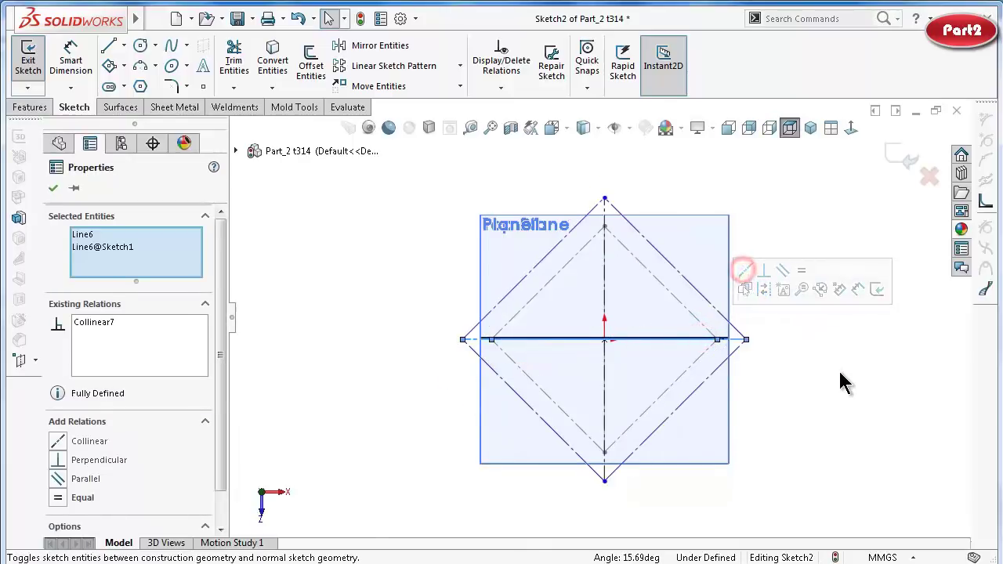
left_click(839, 374)
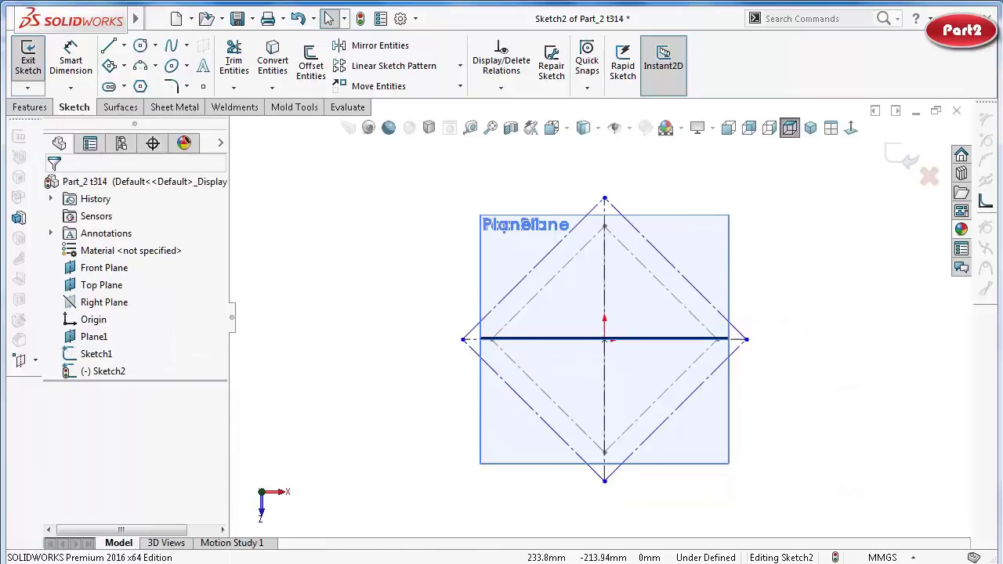
right_click_drag(822, 497, 817, 287)
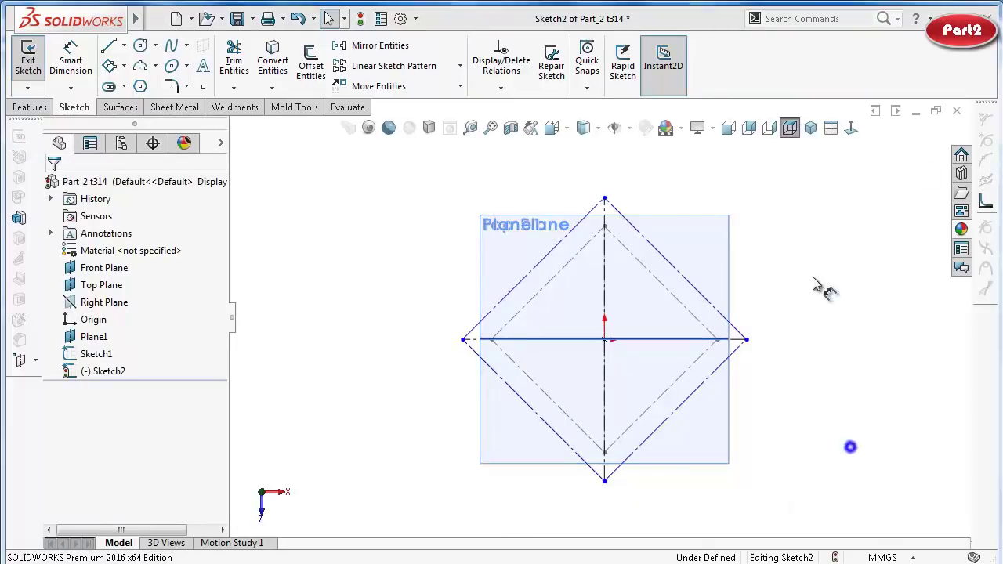
Dimension the diamond's lower-right side to 385 mm, then fit and tilt the view.
left_click(739, 349)
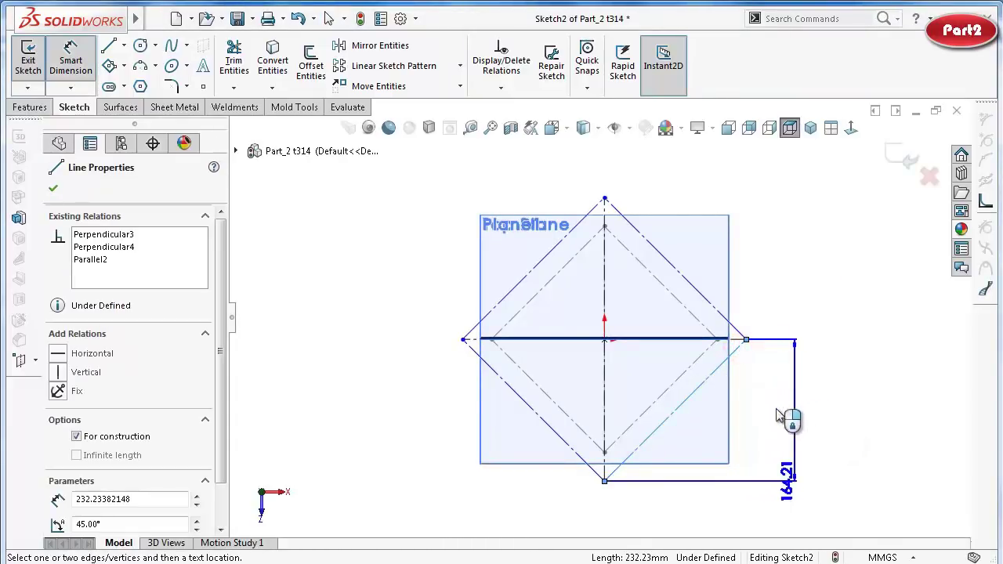
left_click(712, 434)
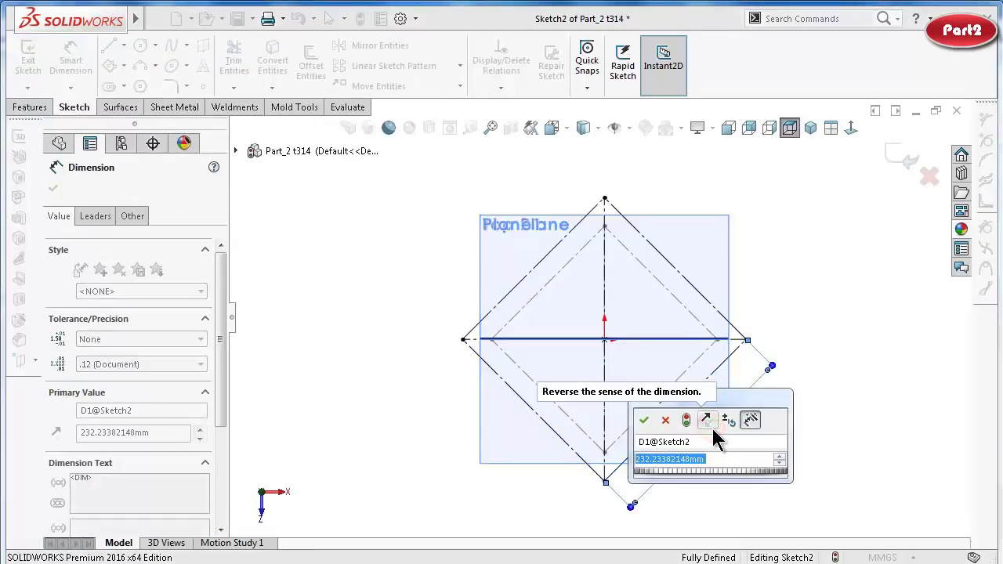
type("385")
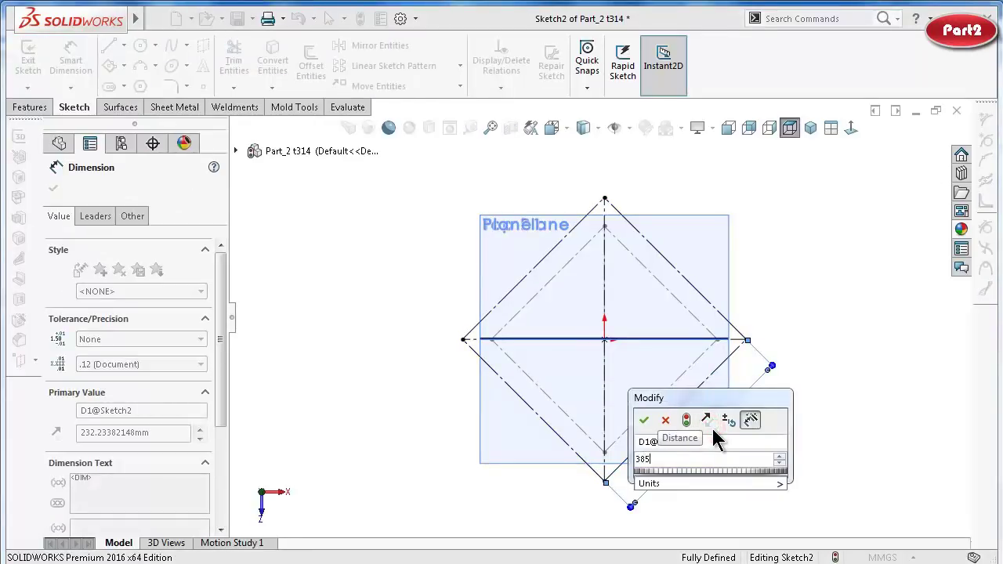
key("Return")
key("f")
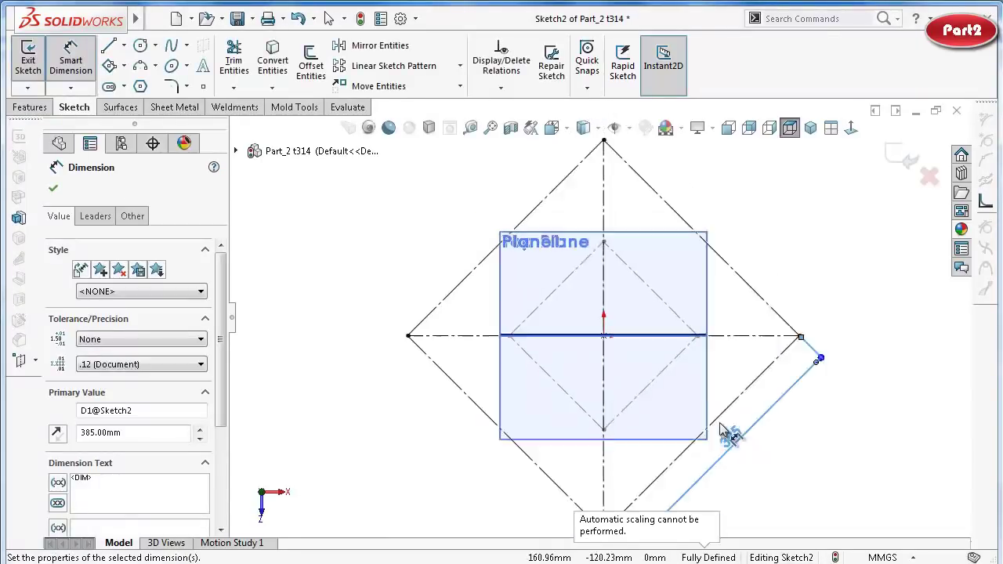
key("Down")
key("Down")
key("Down")
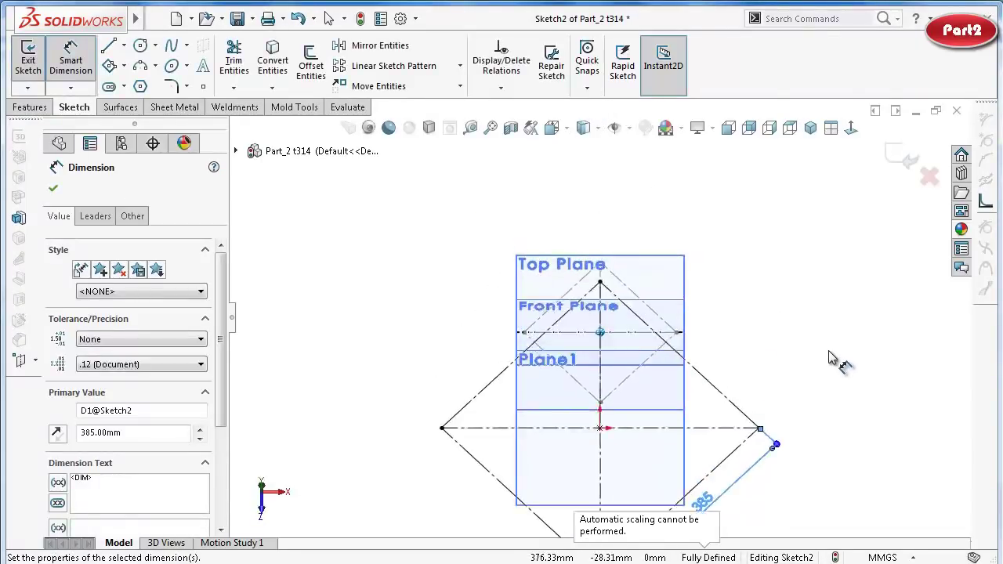
key("Up")
key("Up")
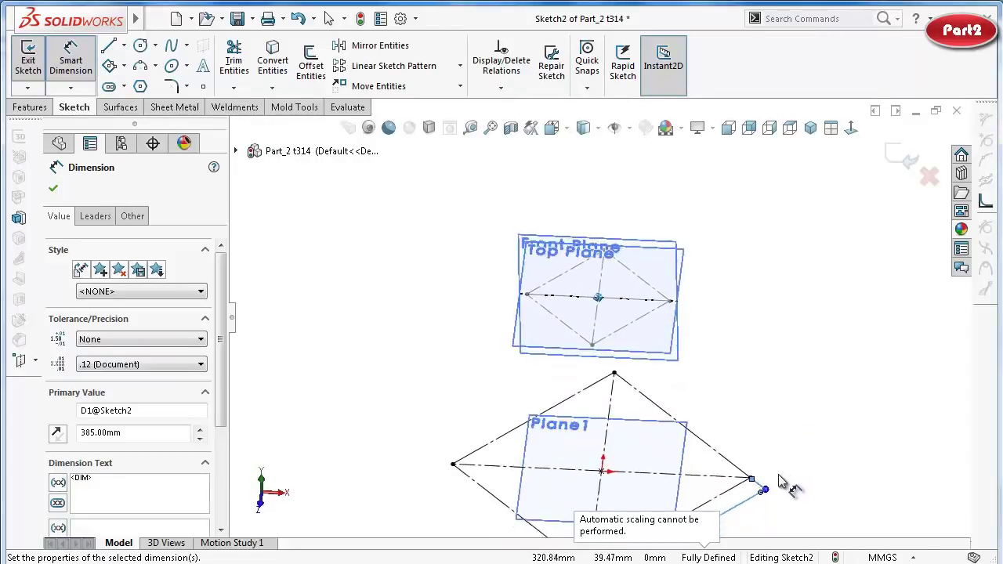
key("Up")
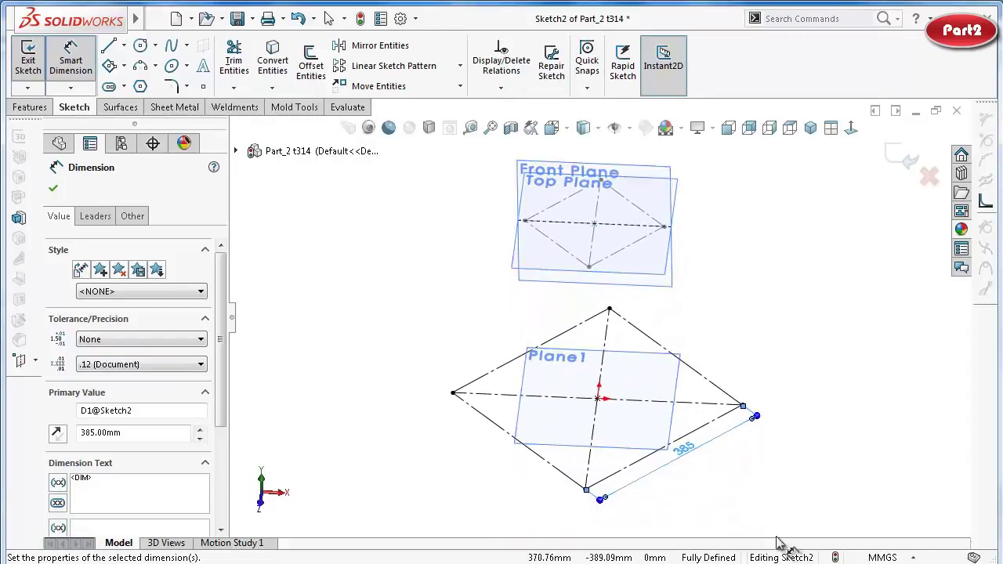
Exit Sketch2, hide Plane1, Front Plane and Top Plane, and save Part_2.
left_click(902, 166)
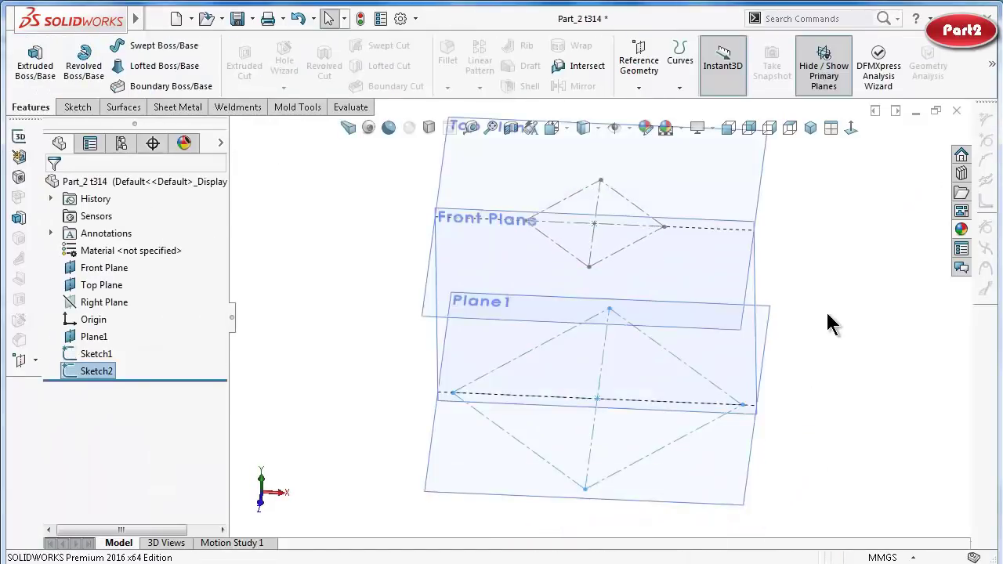
left_click(770, 319)
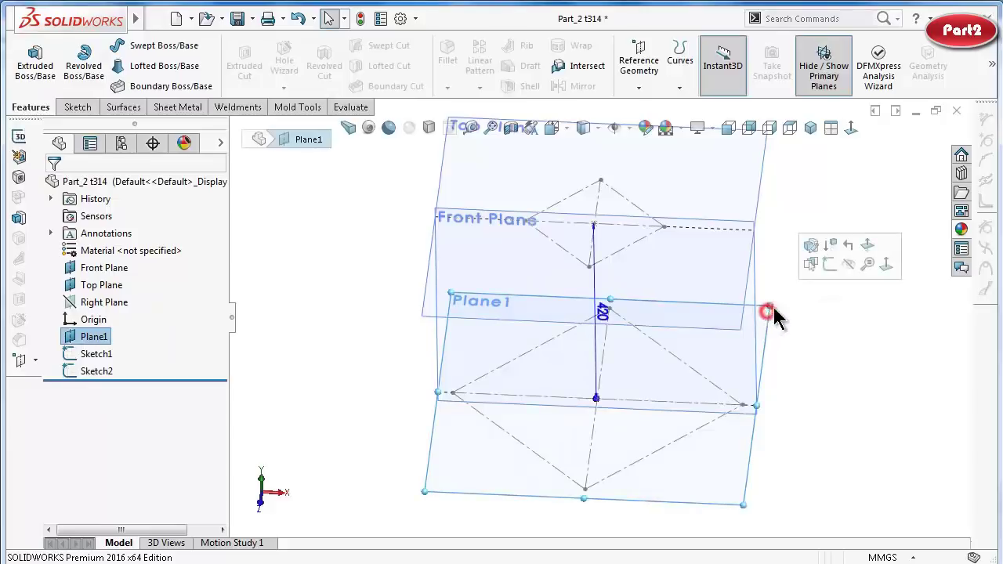
left_click(849, 265)
left_click(750, 354)
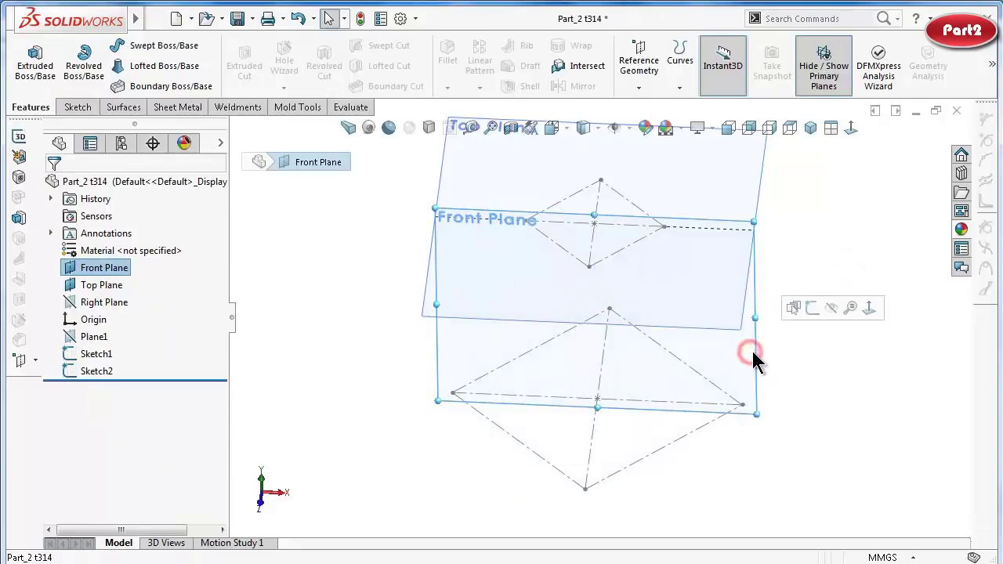
left_click(831, 312)
left_click(744, 293)
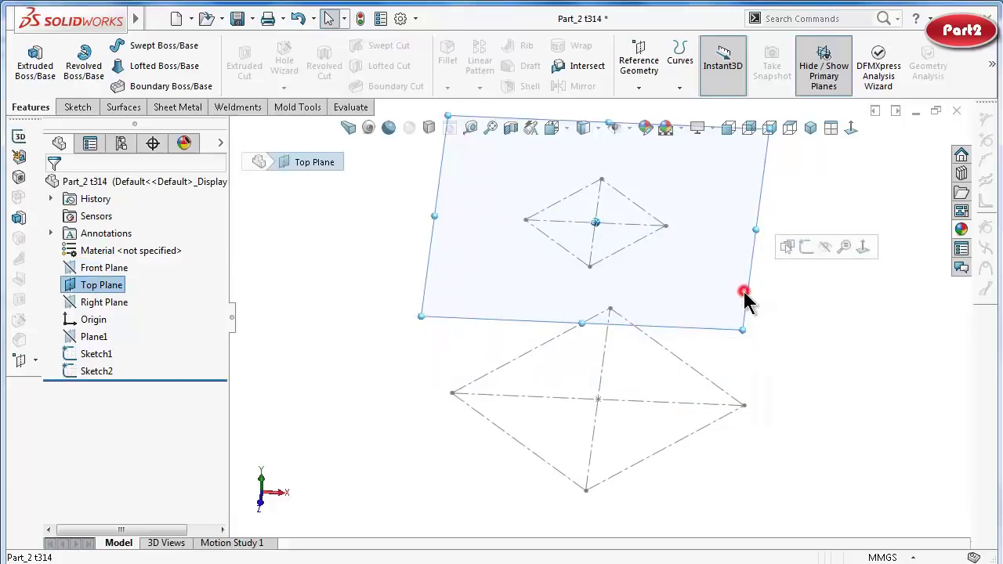
left_click(825, 246)
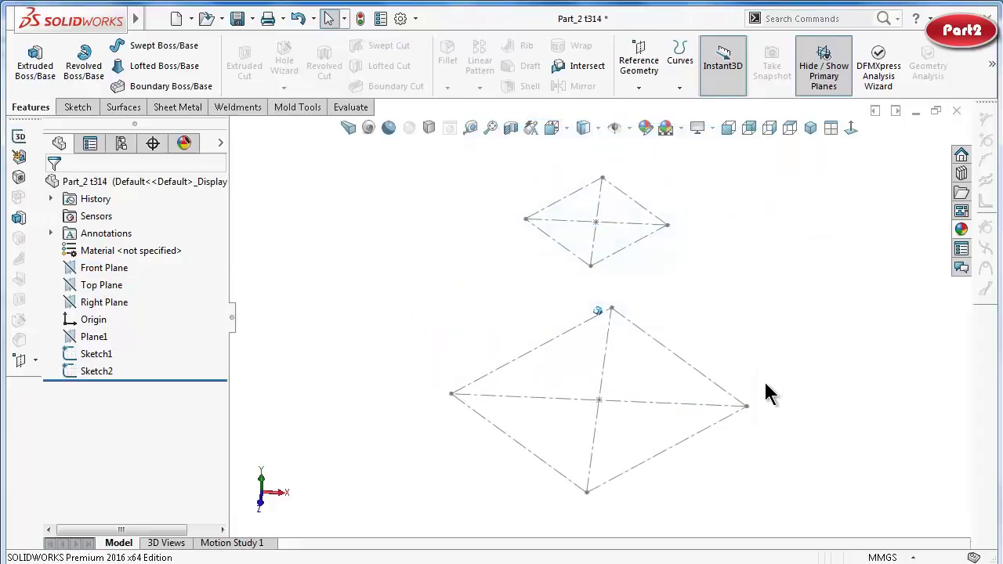
key("ctrl+s")
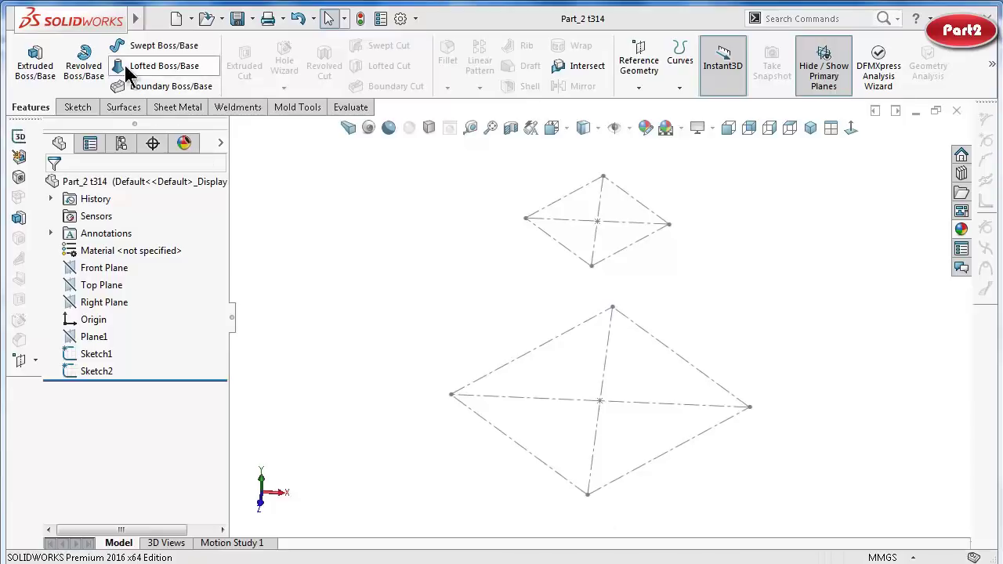
left_click(68, 110)
Start a 3D sketch and draw a centerline from the upper diamond's vertex to the lower one.
left_click(27, 87)
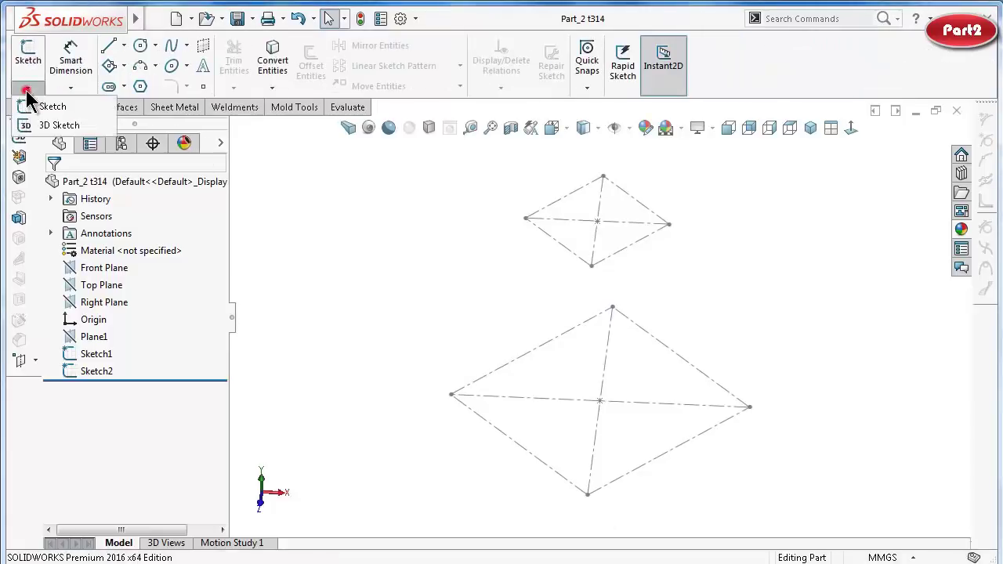
left_click(36, 123)
left_click(123, 45)
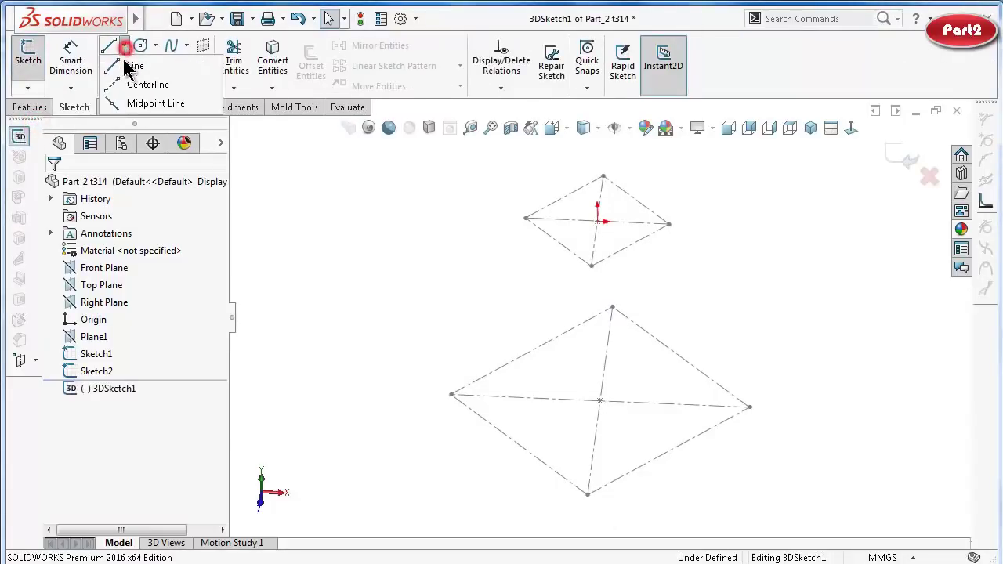
left_click(125, 84)
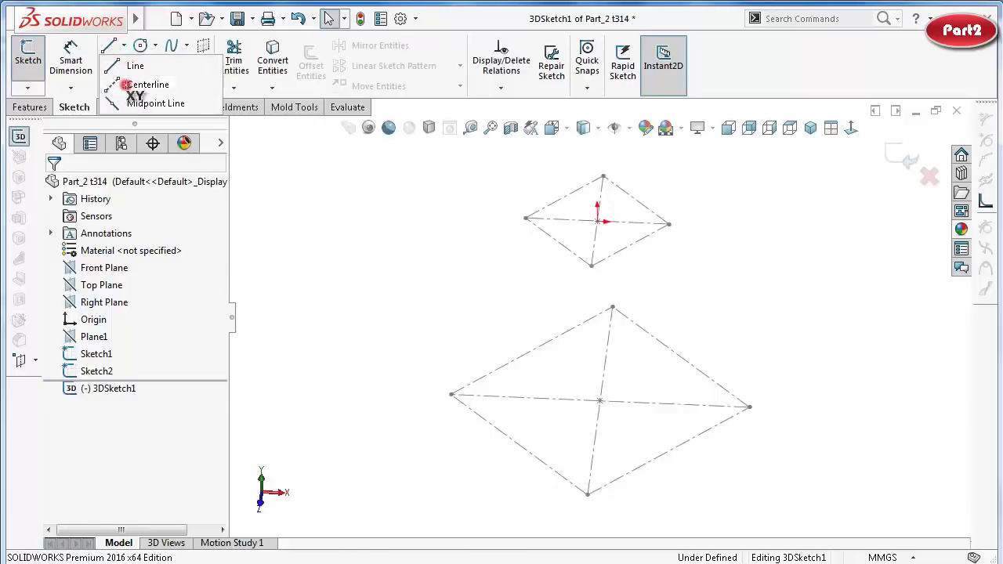
left_click(590, 266)
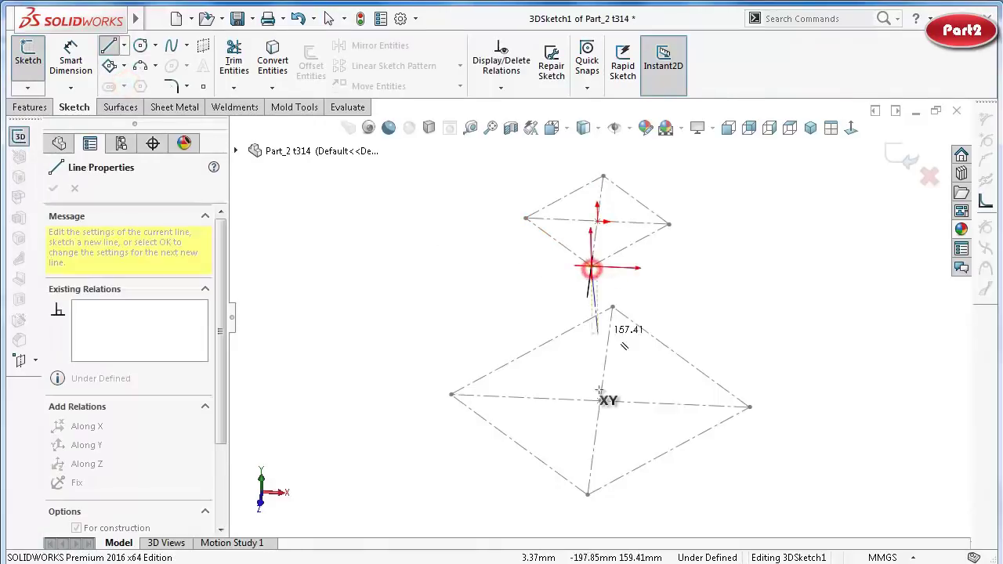
left_click(587, 495)
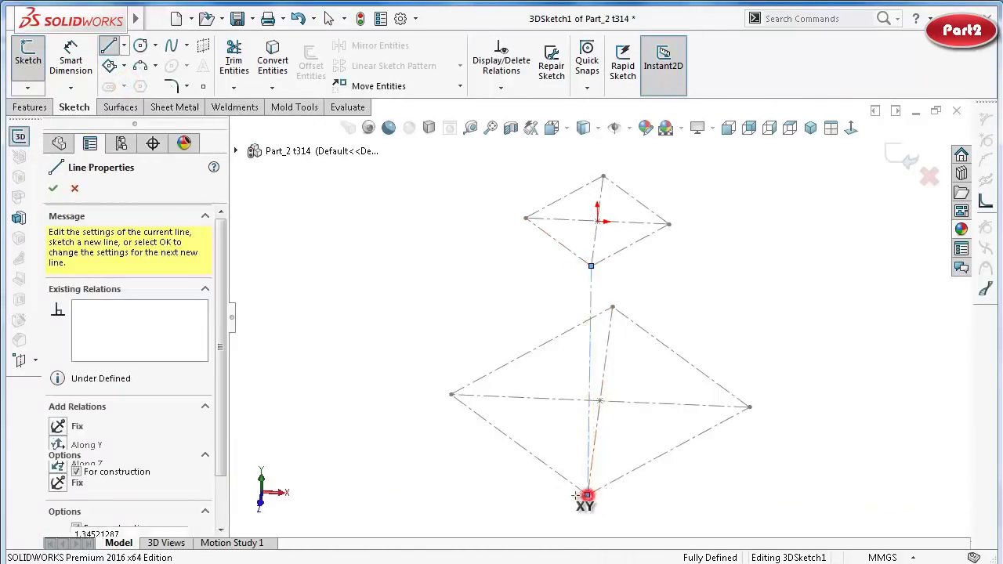
double_click(495, 489)
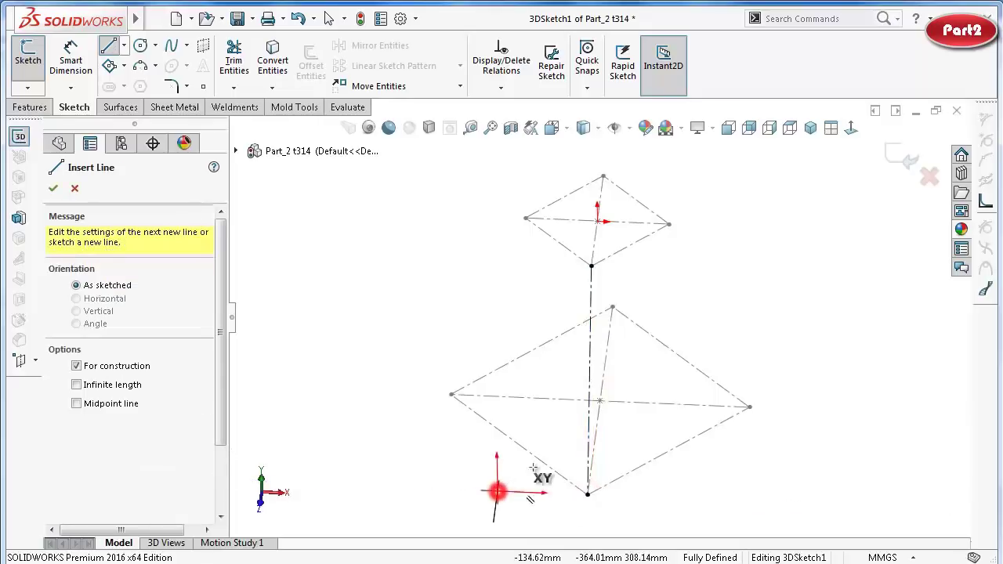
Draw construction lines joining the other three upper frame corners to their matching lower corners.
left_click(670, 225)
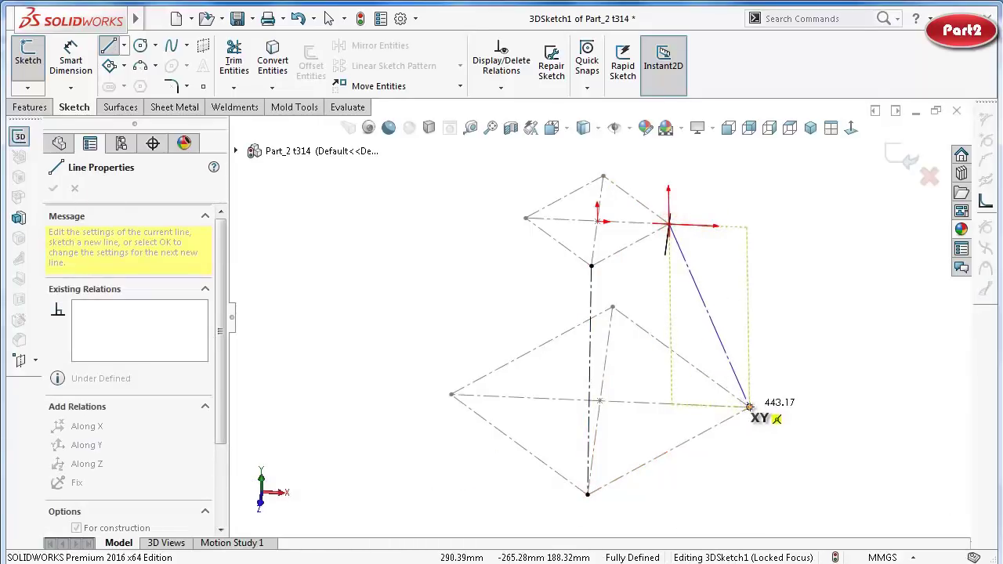
double_click(794, 444)
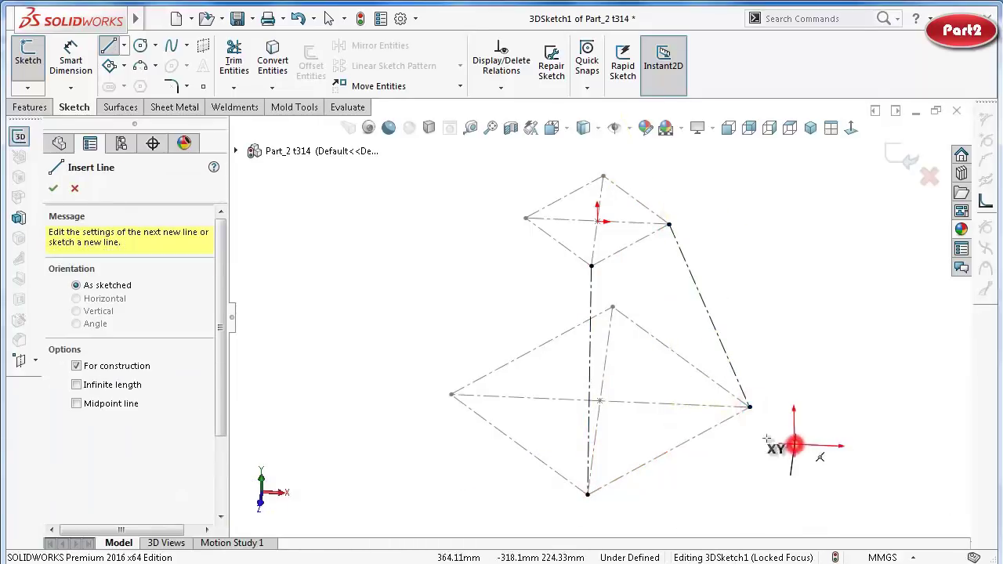
left_click(525, 217)
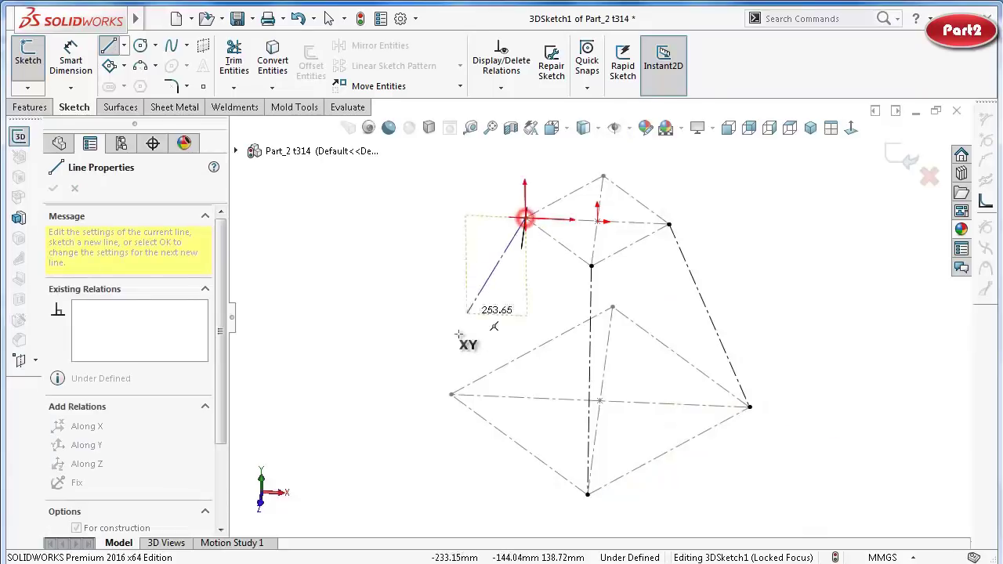
double_click(450, 395)
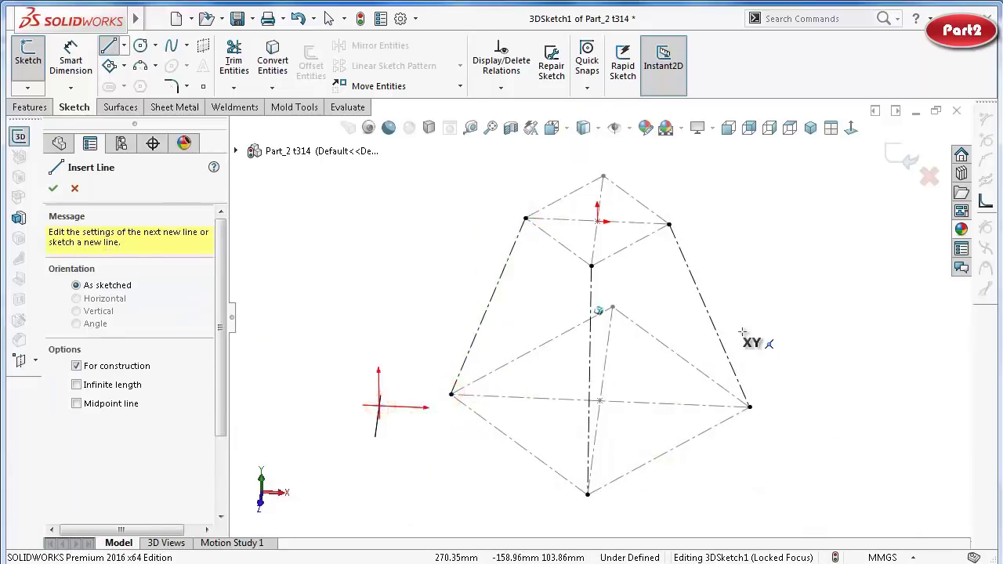
key("Left")
key("Left")
key("Left")
key("Left")
key("Left")
key("Left")
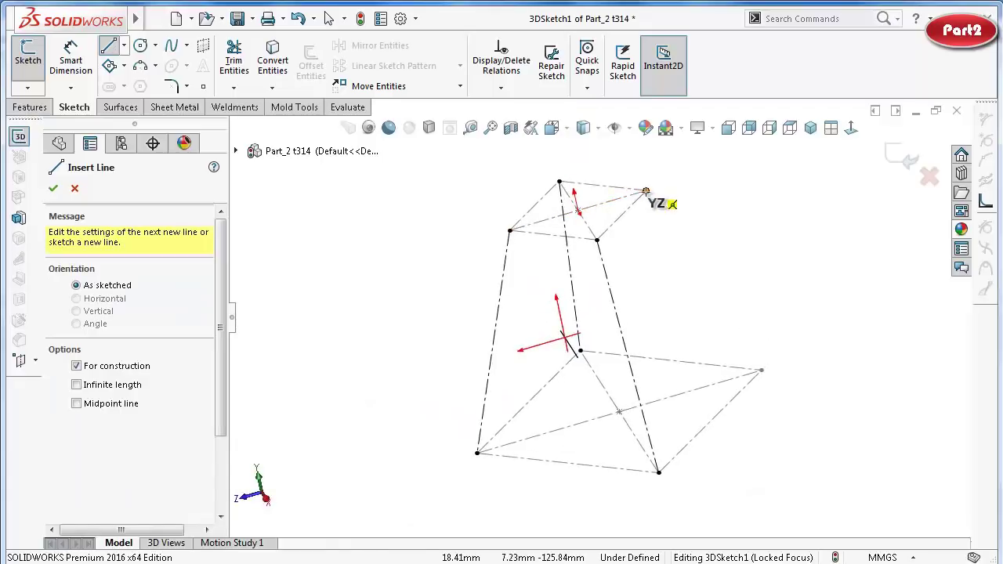
left_click(645, 192)
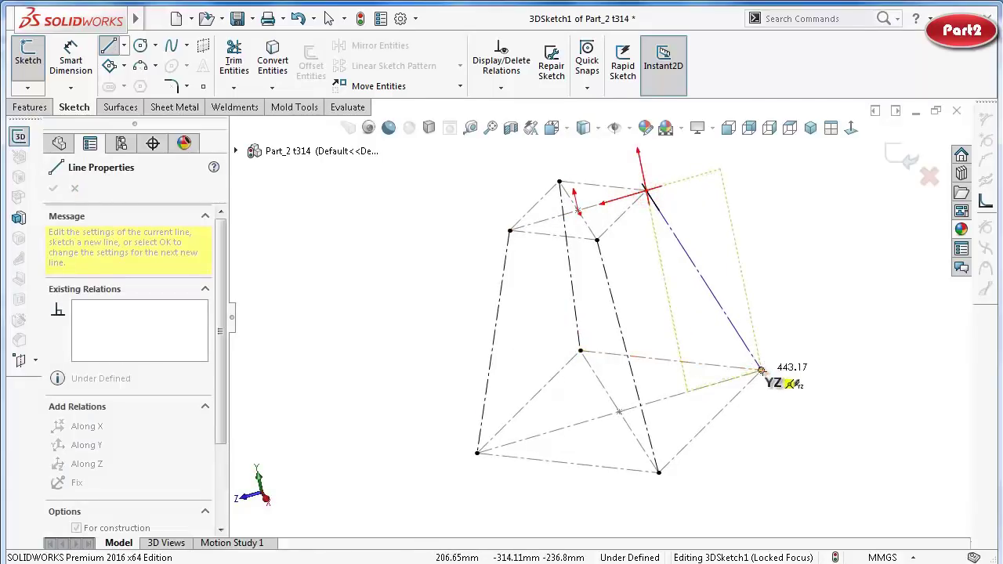
left_click(762, 370)
double_click(814, 414)
key("Right")
key("Right")
key("Right")
key("Right")
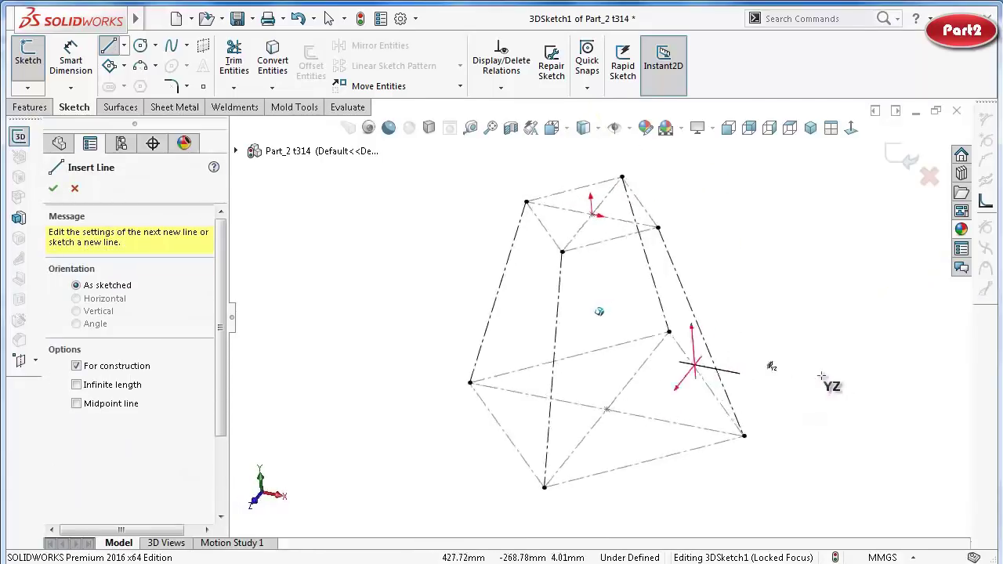
key("Right")
key("Right")
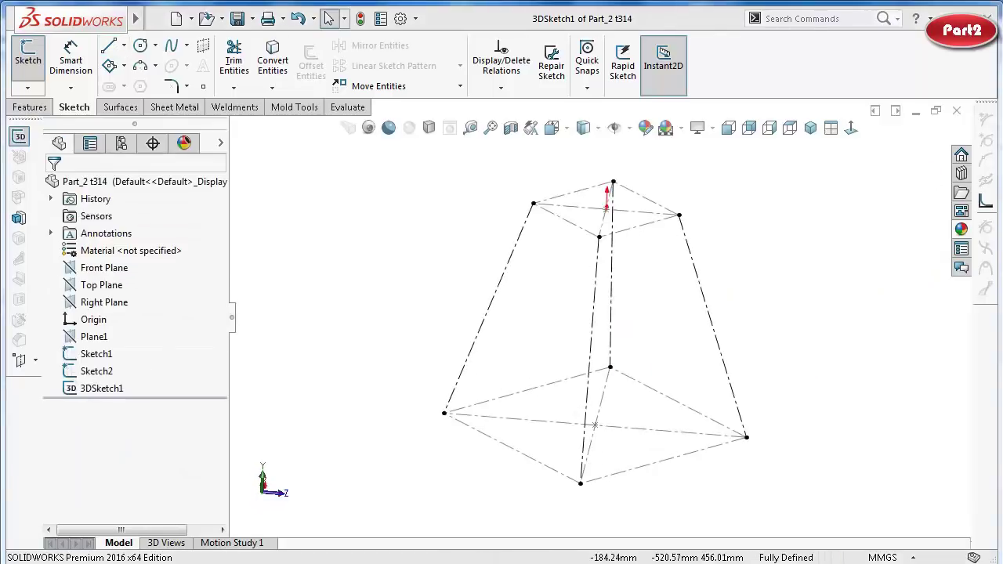
left_click(892, 184)
Exit the 3D sketch and draw a horizontal line joined to a sloped line on the Right Plane.
left_click(900, 163)
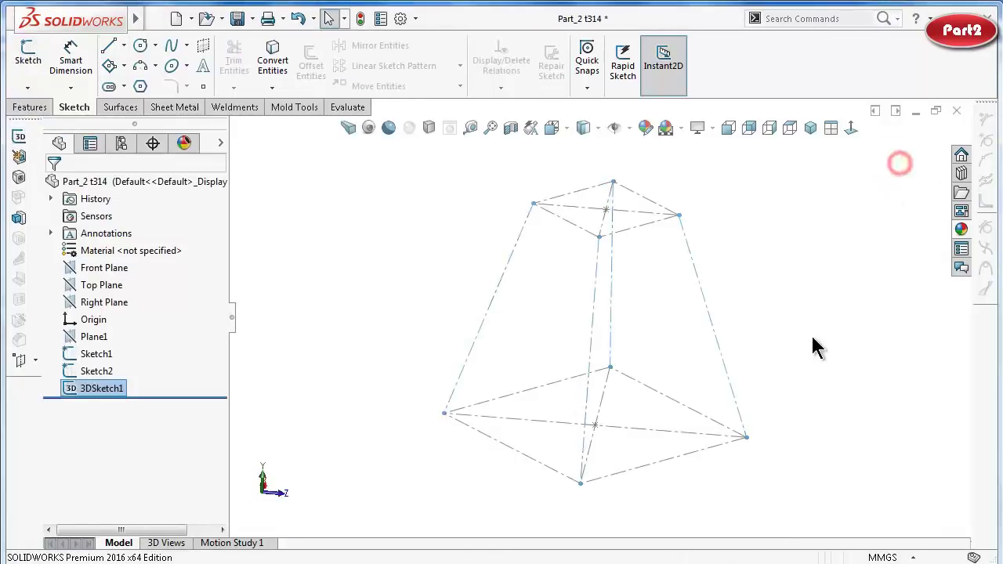
left_click(109, 303)
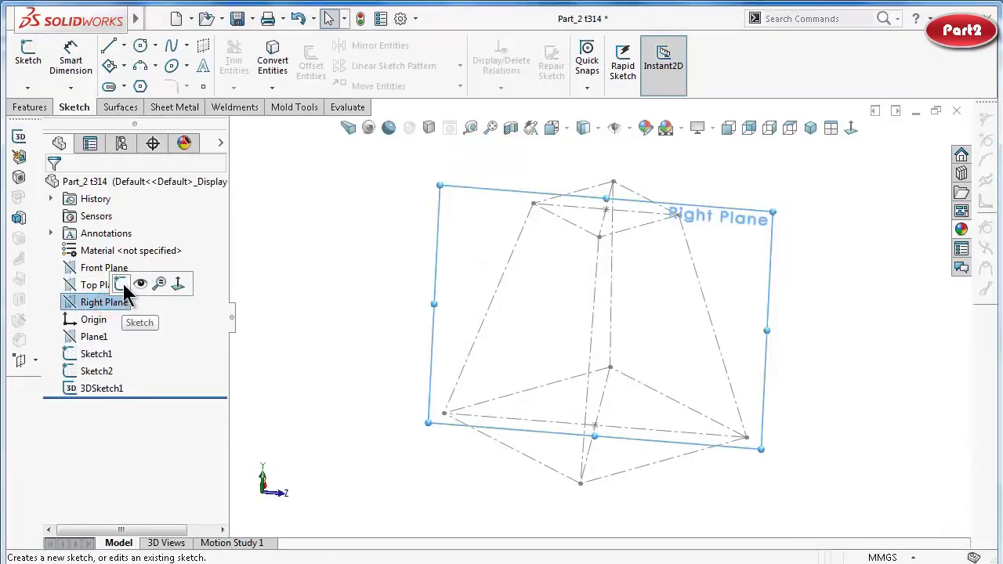
left_click(122, 284)
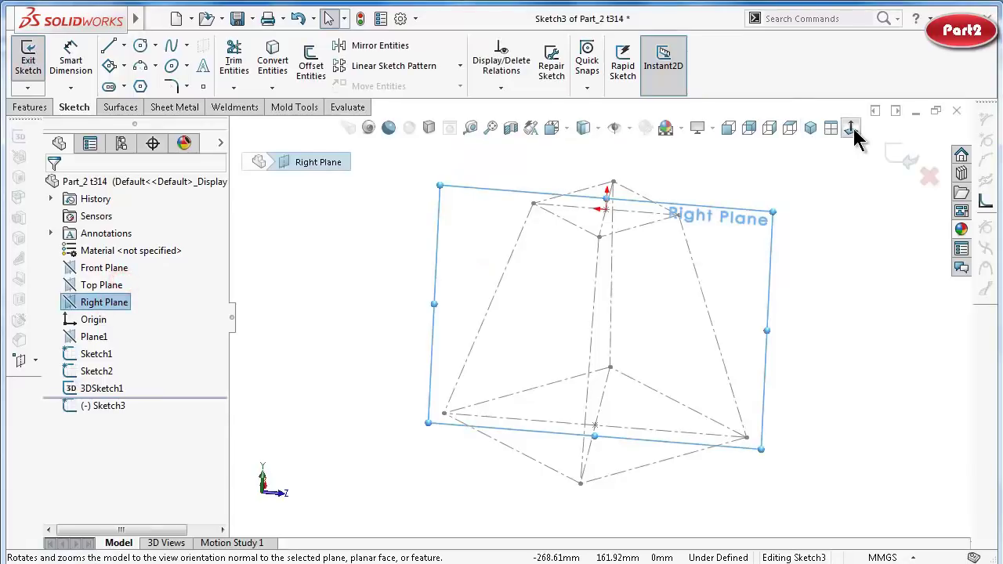
left_click(849, 129)
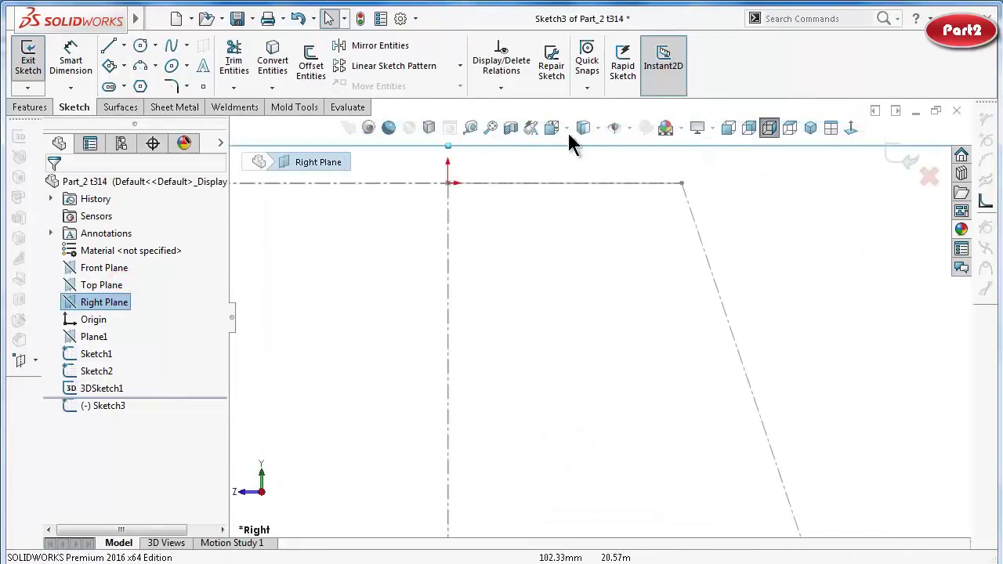
left_click(111, 46)
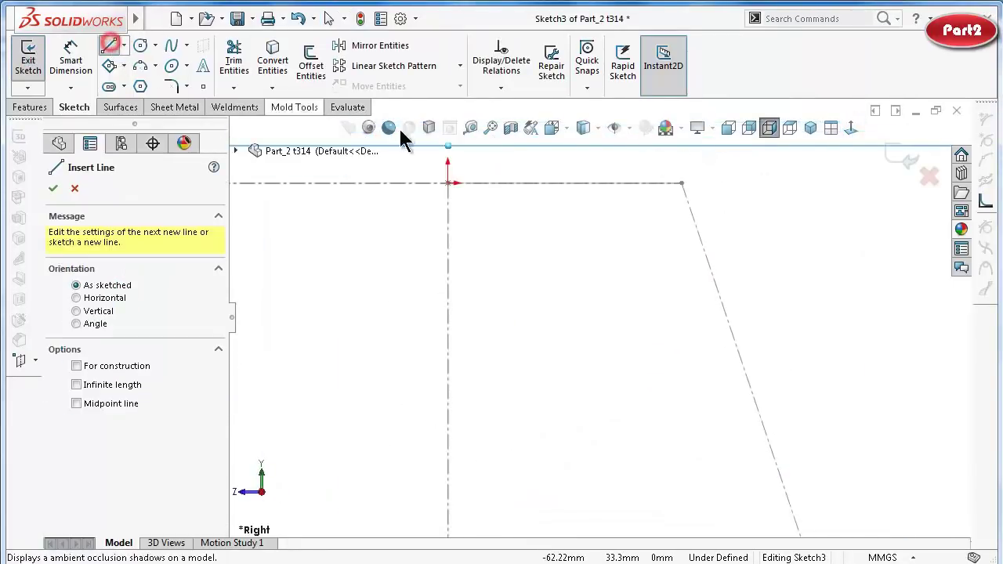
left_click(594, 184)
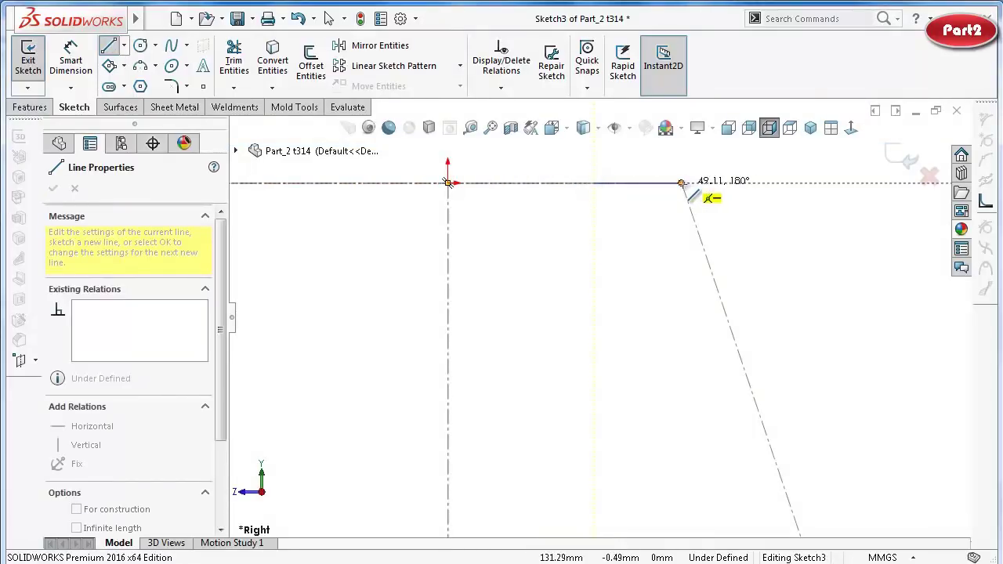
left_click(680, 183)
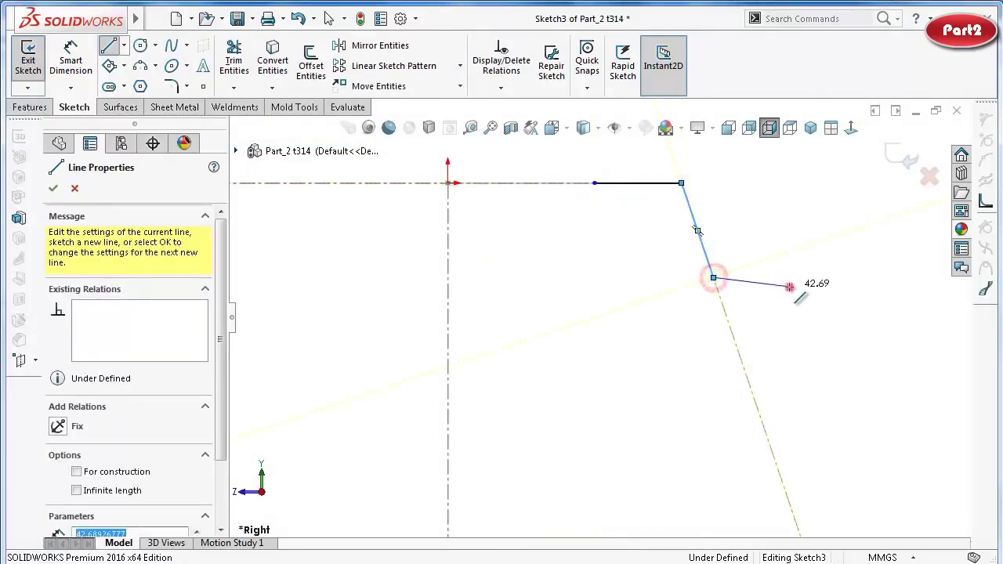
double_click(713, 276)
Dimension the horizontal segment to 35 mm and the sloped segment to 65 mm.
right_click_drag(850, 279, 830, 178)
scroll(705, 193, "down", 3)
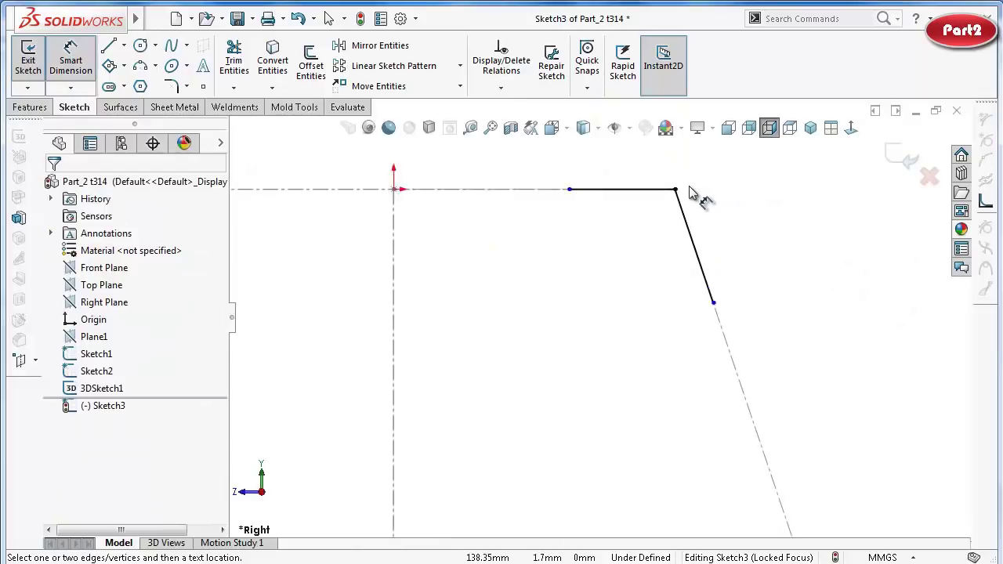
left_click(661, 199)
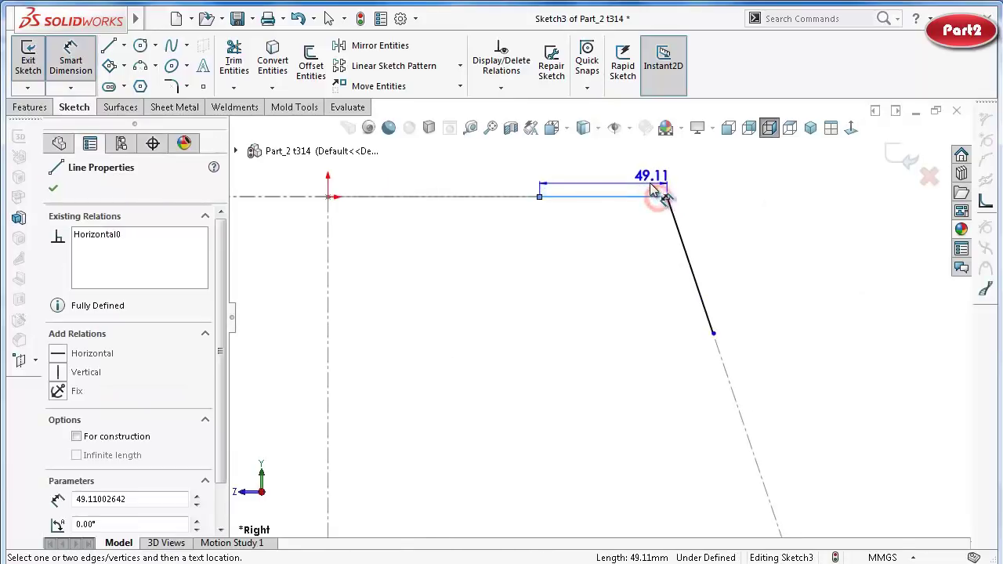
left_click(639, 183)
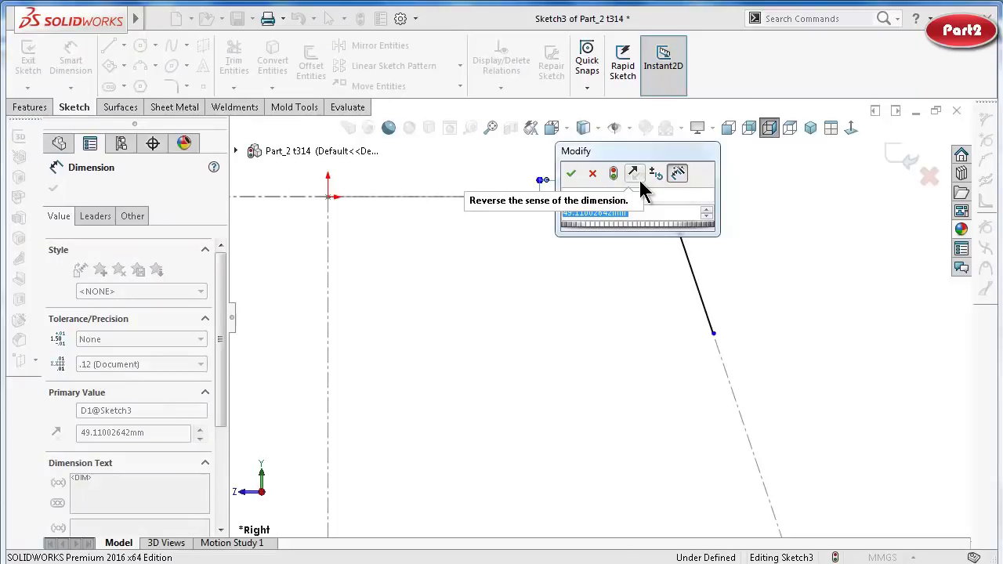
type("35")
key("Return")
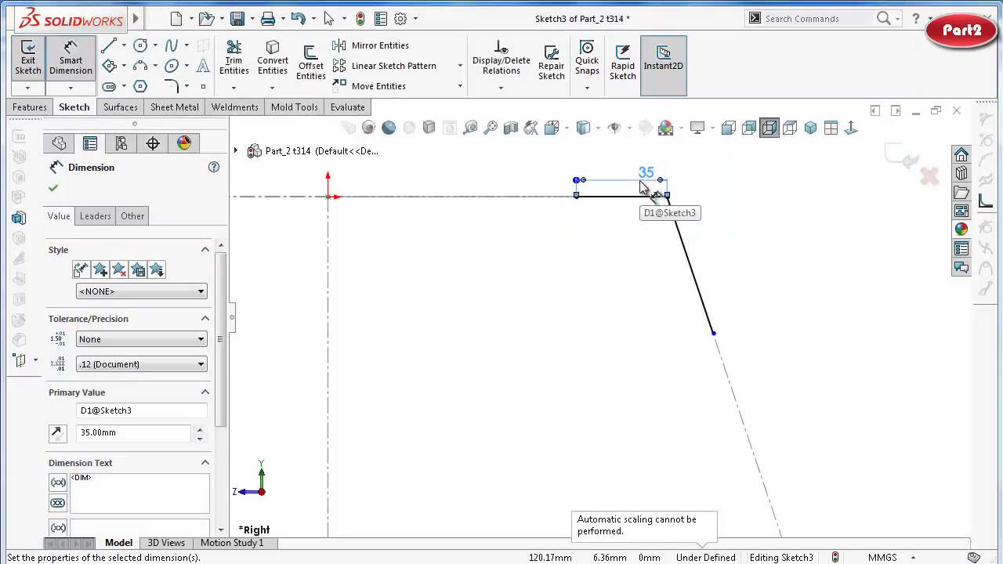
left_click(689, 259)
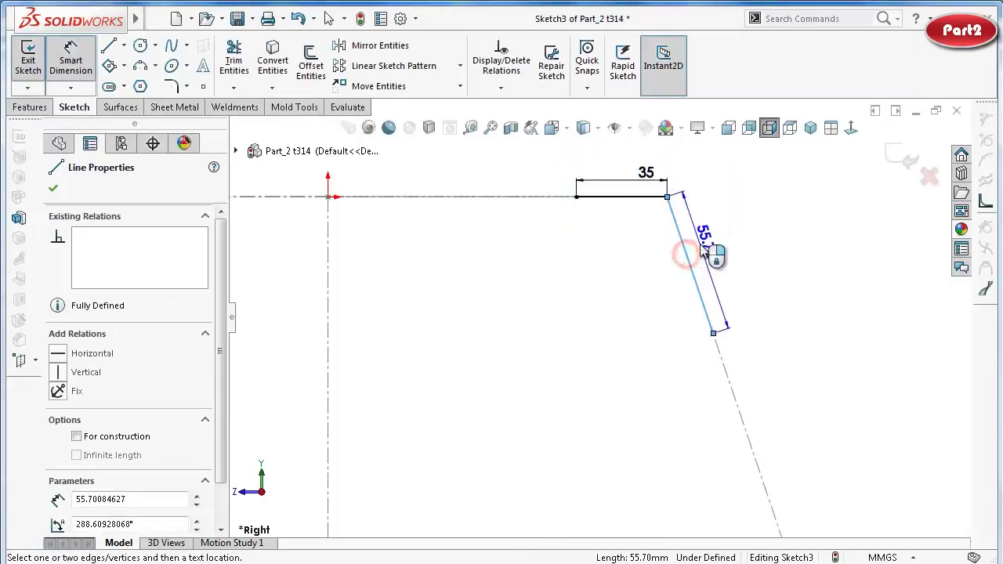
left_click(704, 248)
type("65")
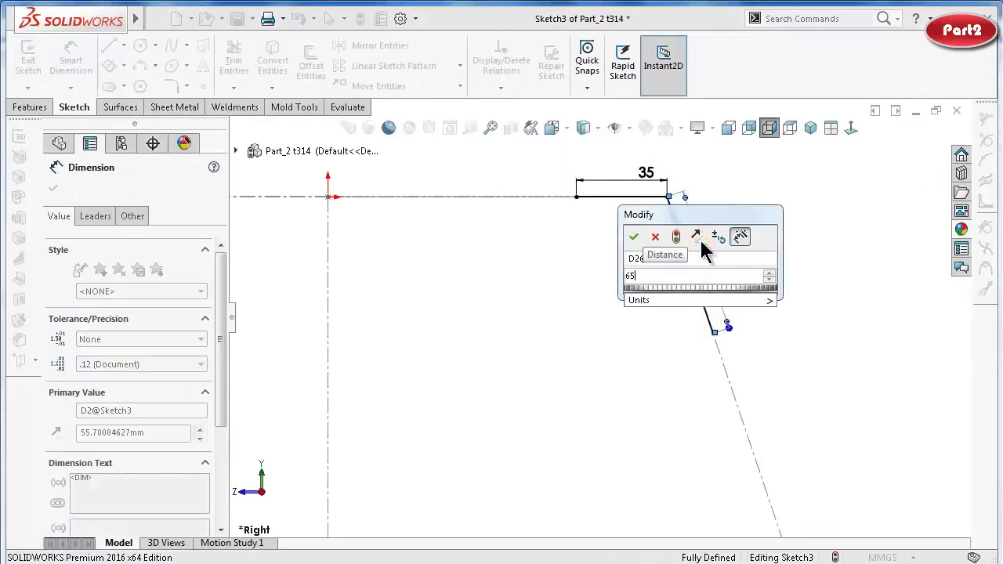
key("Return")
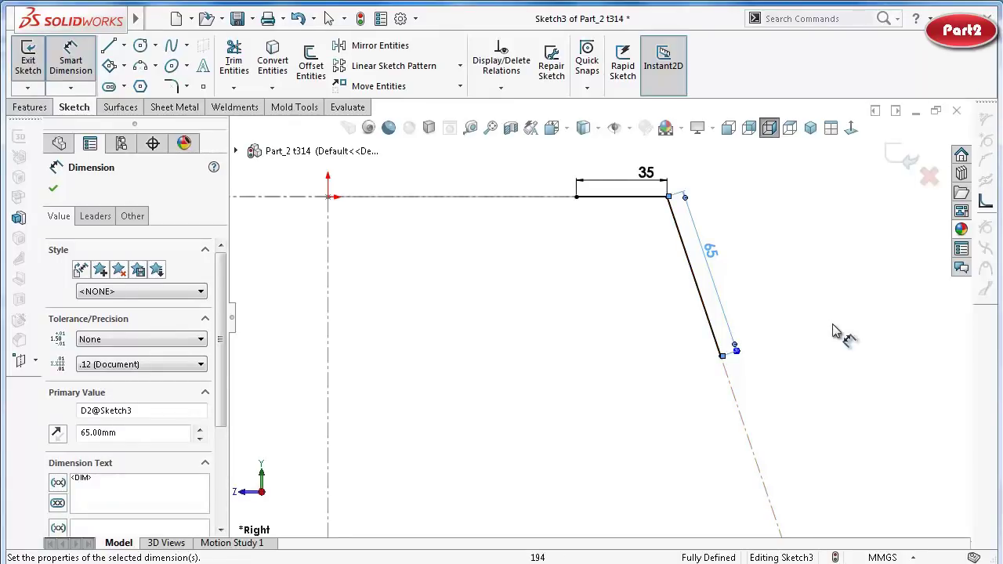
mouse_move(823, 313)
middle_mouse_down()
mouse_move(757, 321)
mouse_move(810, 320)
mouse_move(788, 340)
middle_mouse_up()
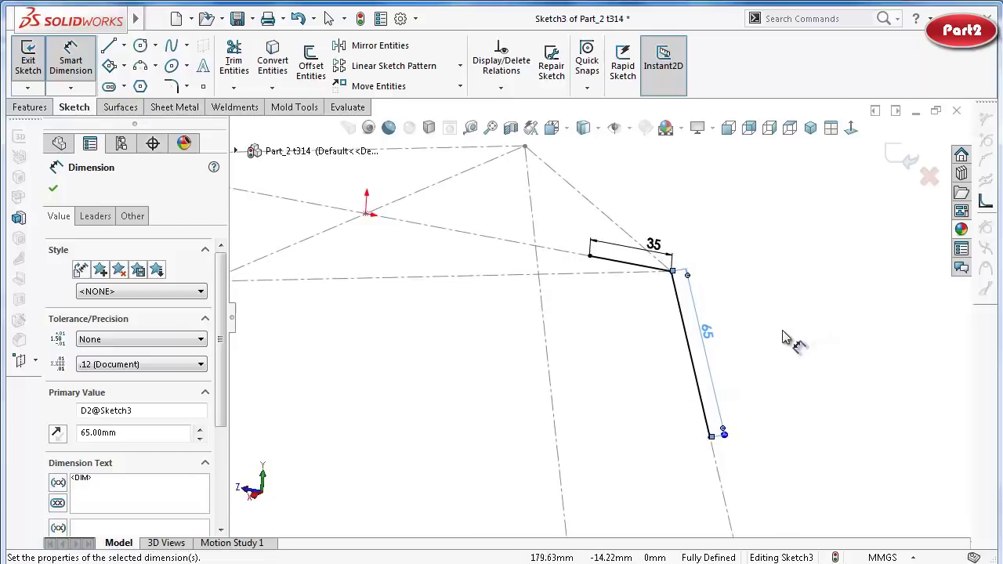
Make the leg profile a base flange with 4 mm thickness and 10 mm bend radius.
left_click(191, 110)
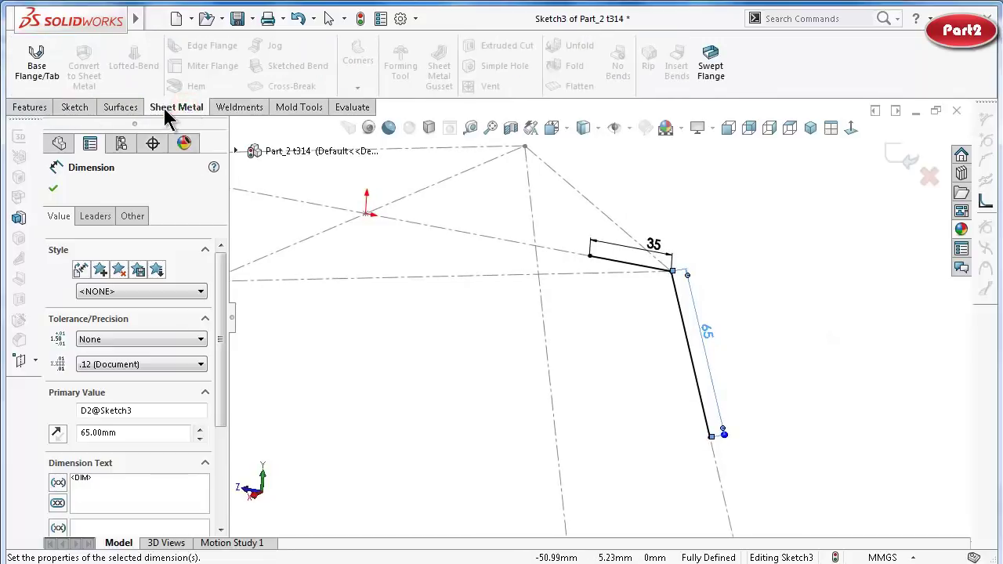
left_click(35, 75)
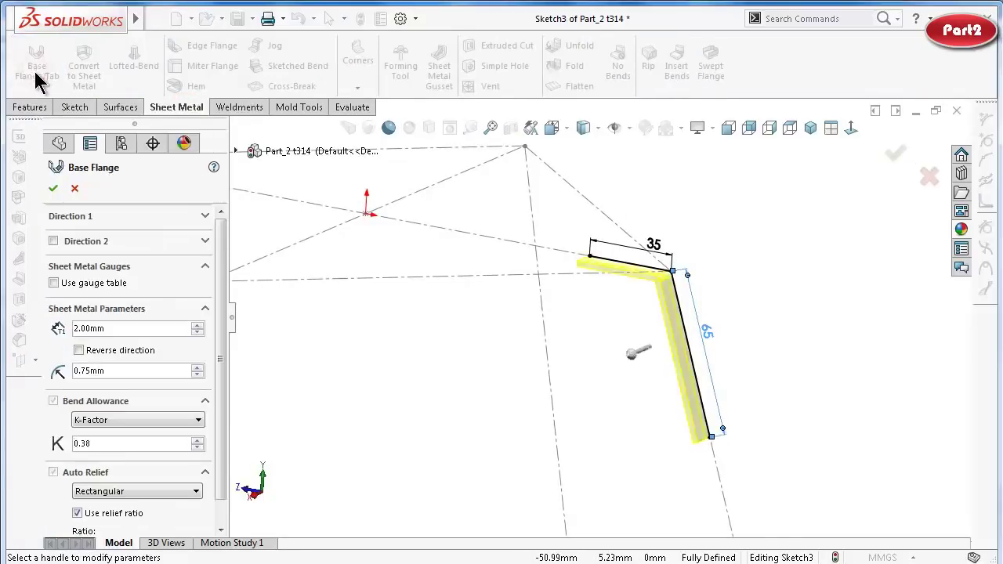
double_click(107, 329)
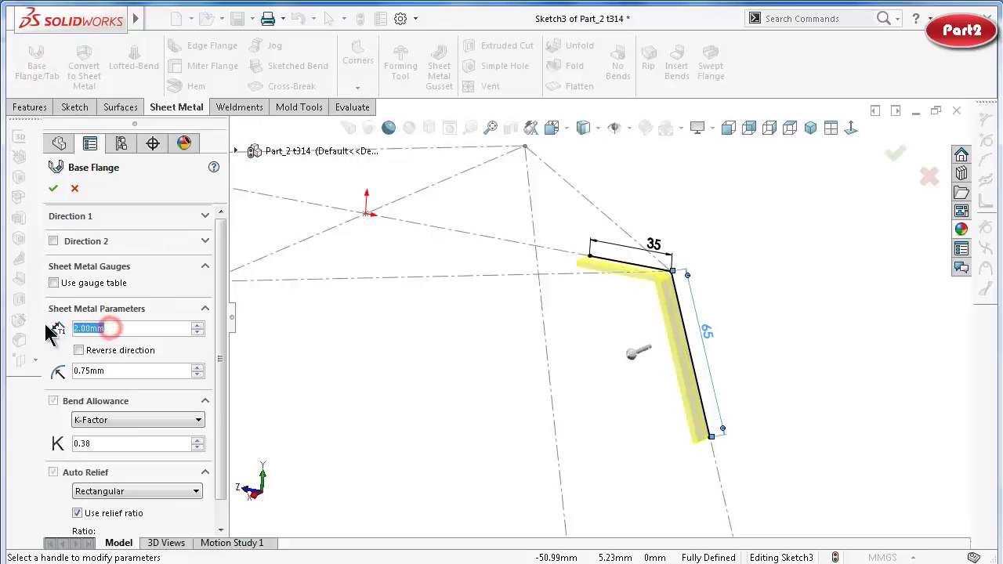
type("4")
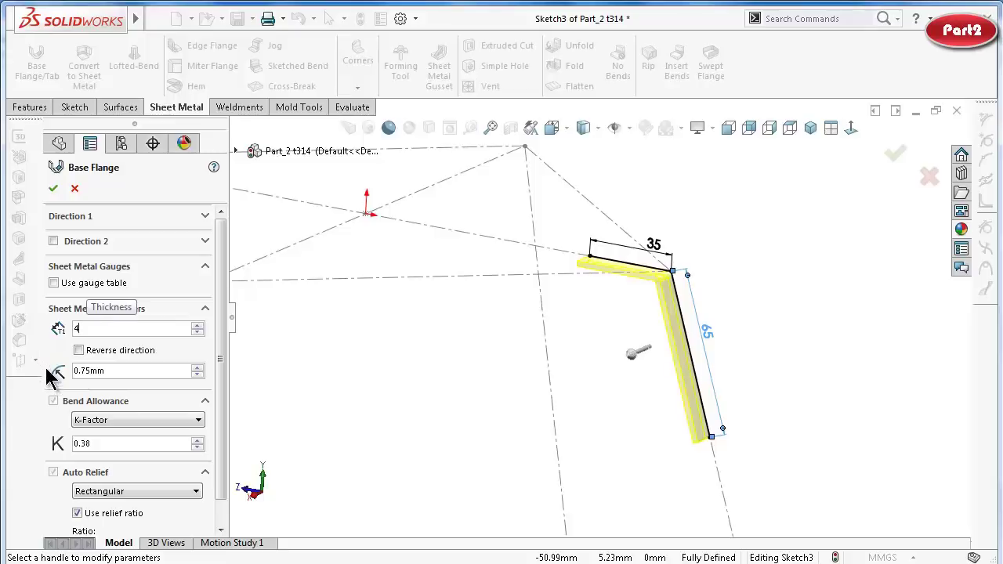
left_click(121, 374)
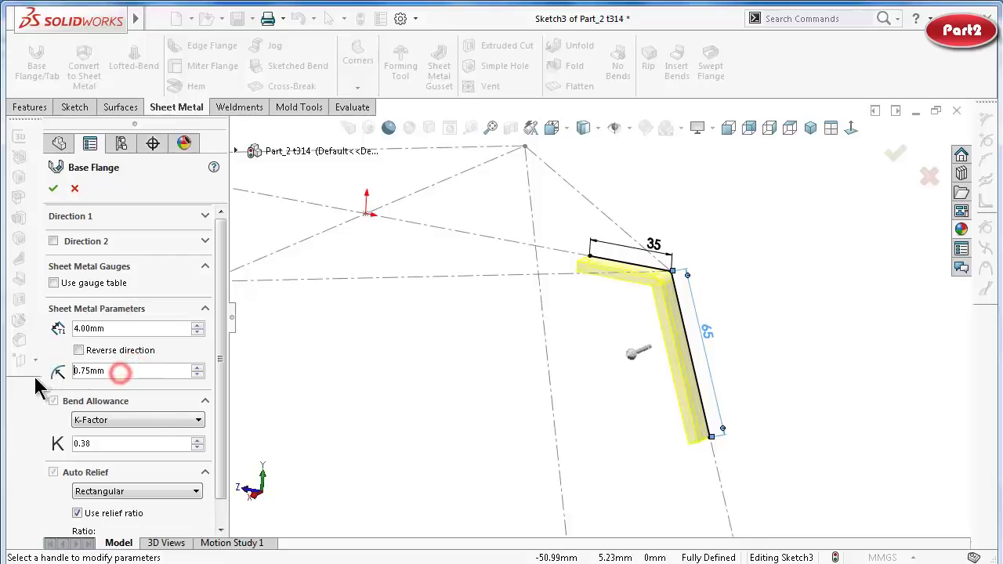
double_click(123, 371)
type("1")
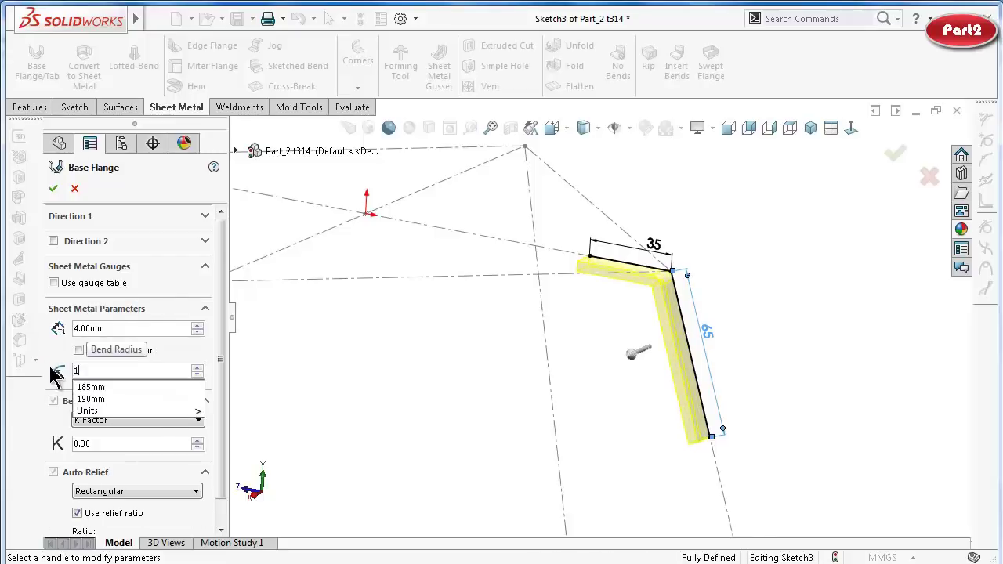
type("0")
key("Return")
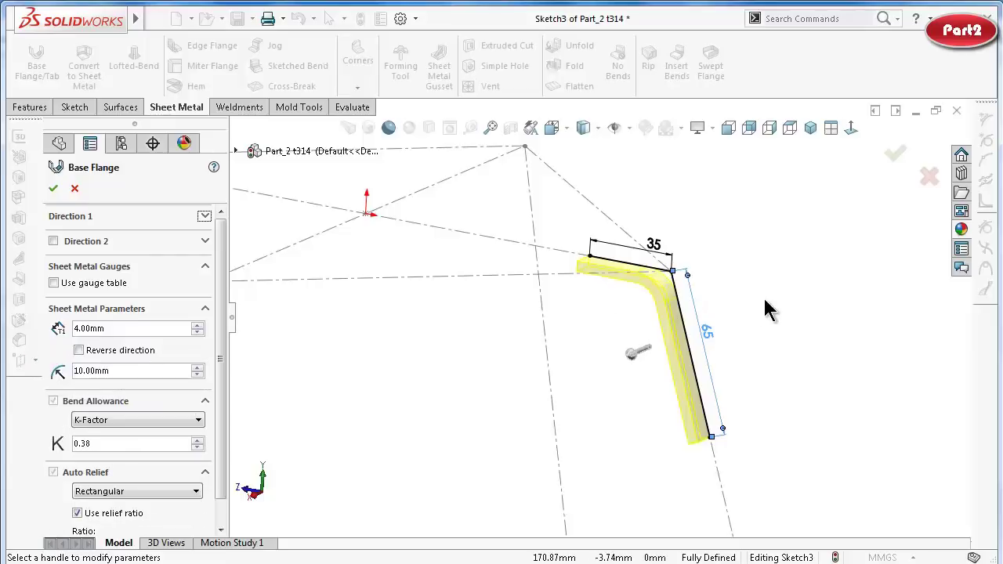
key("ctrl+8")
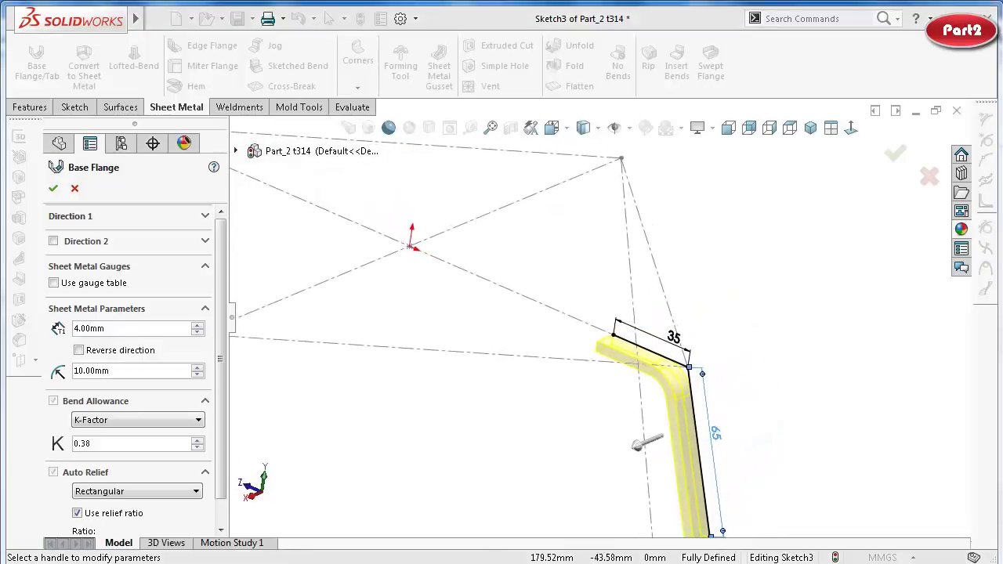
Set K-factor 0.5 and a 20 mm mid-plane Direction 1, then complete Base-Flange1.
left_click(121, 445)
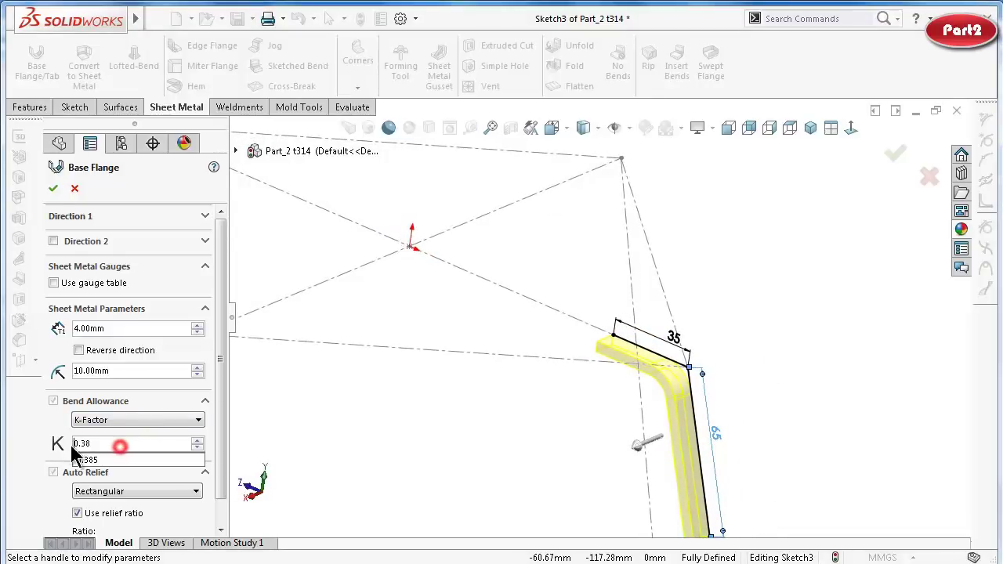
type("0.5")
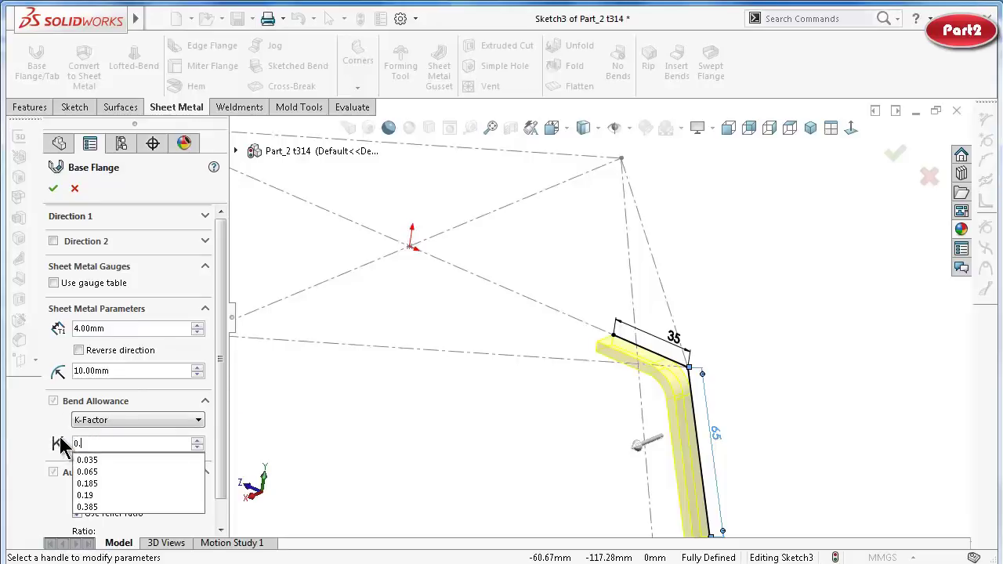
left_click(27, 436)
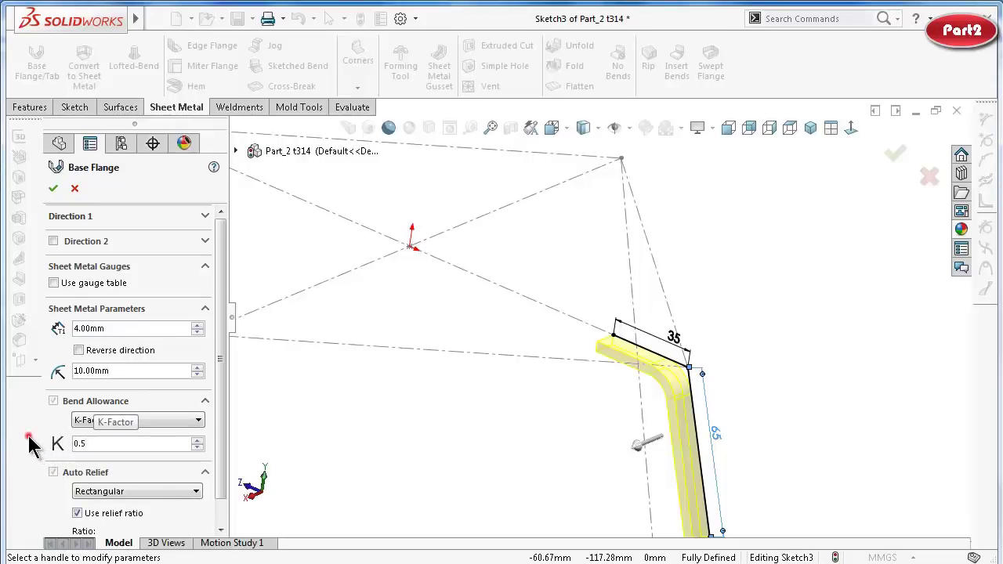
left_click(223, 404)
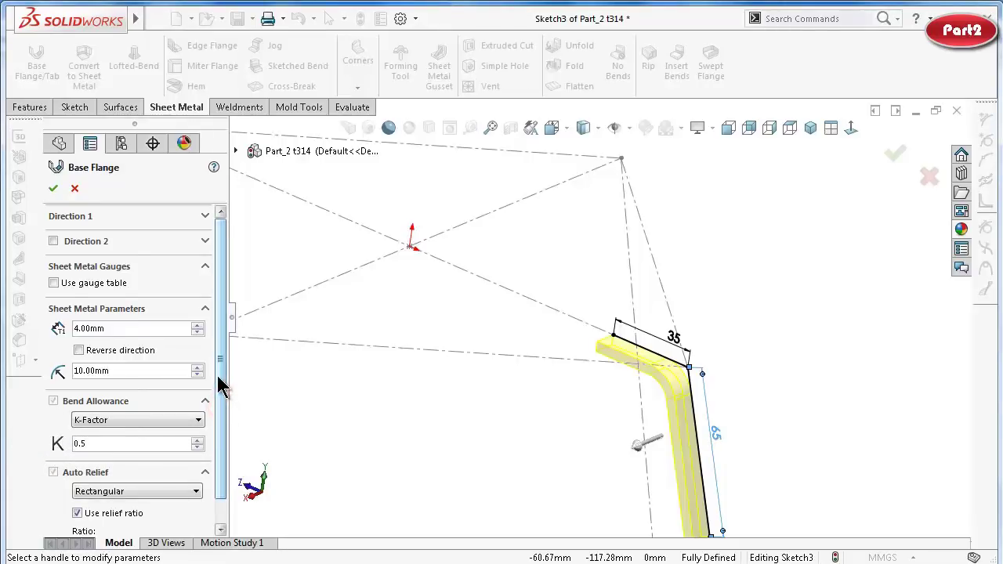
left_click(205, 216)
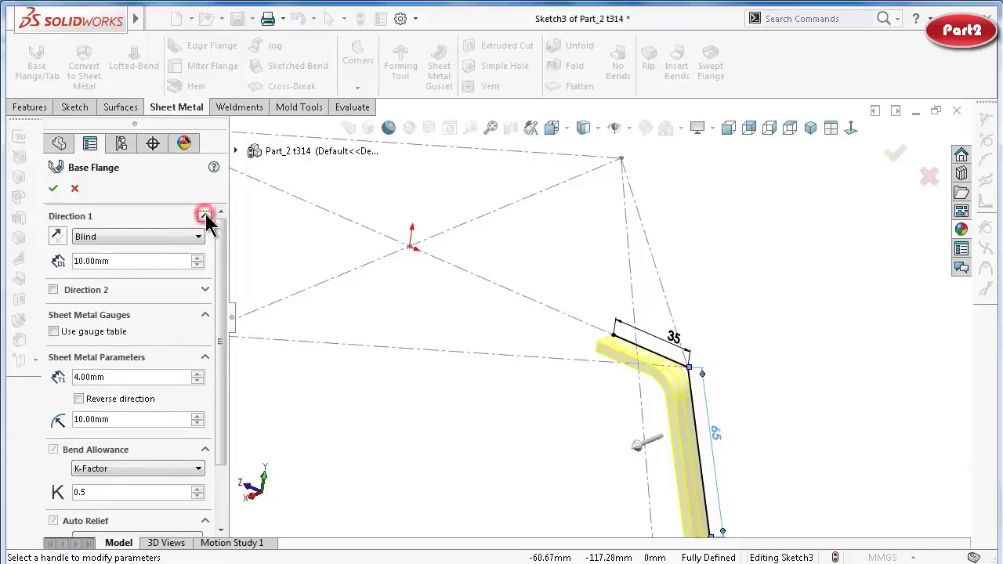
left_click(196, 237)
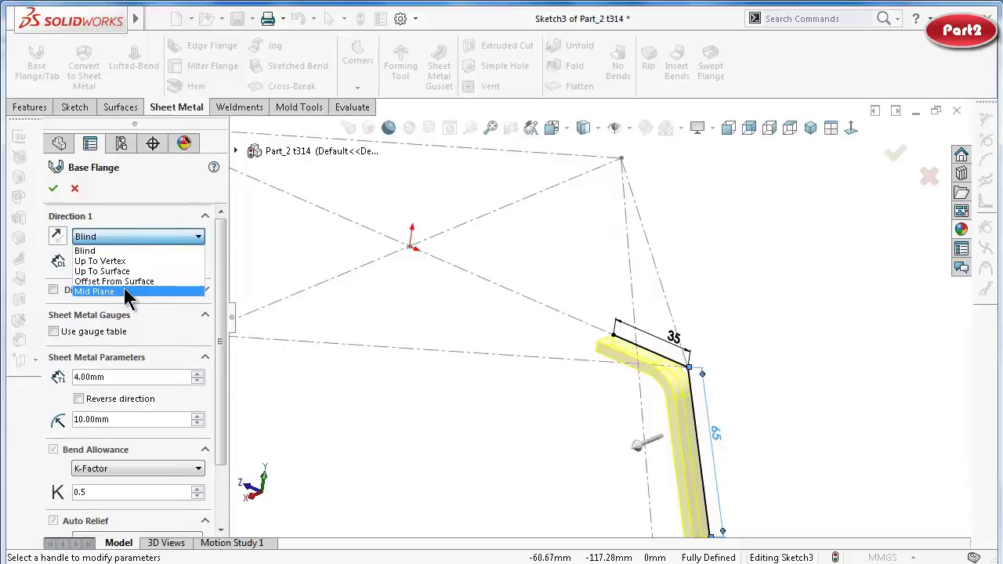
left_click(125, 291)
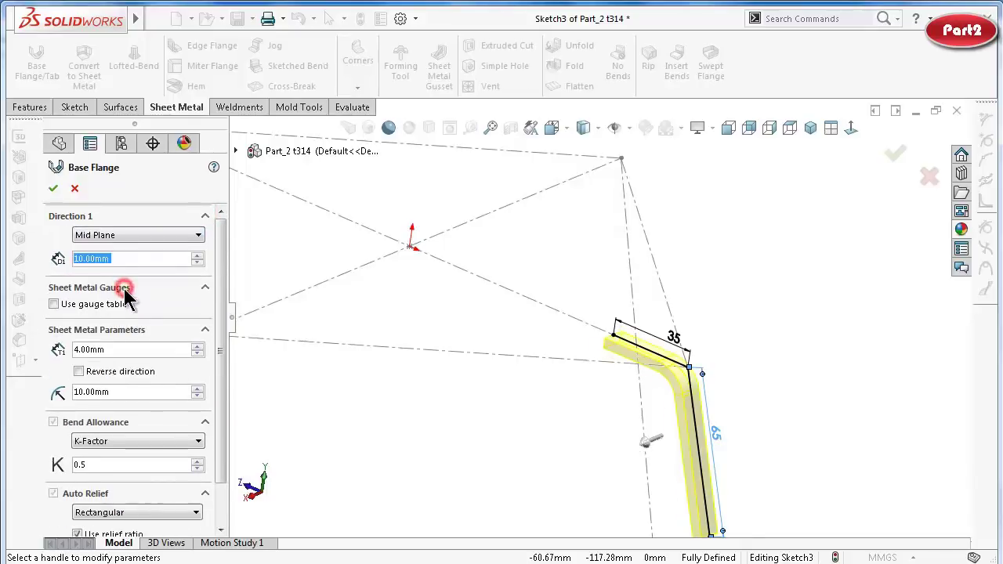
left_click(196, 255)
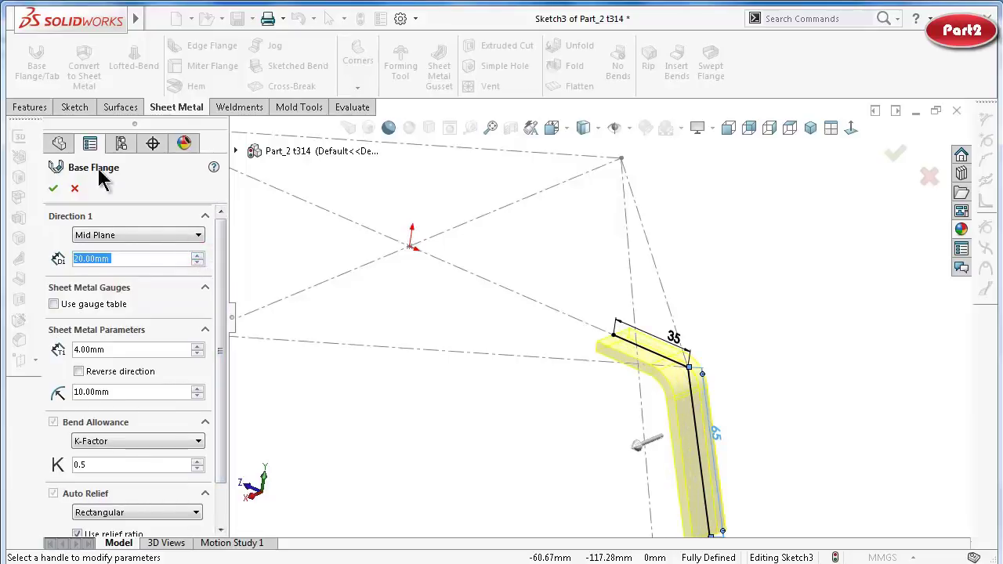
left_click(52, 189)
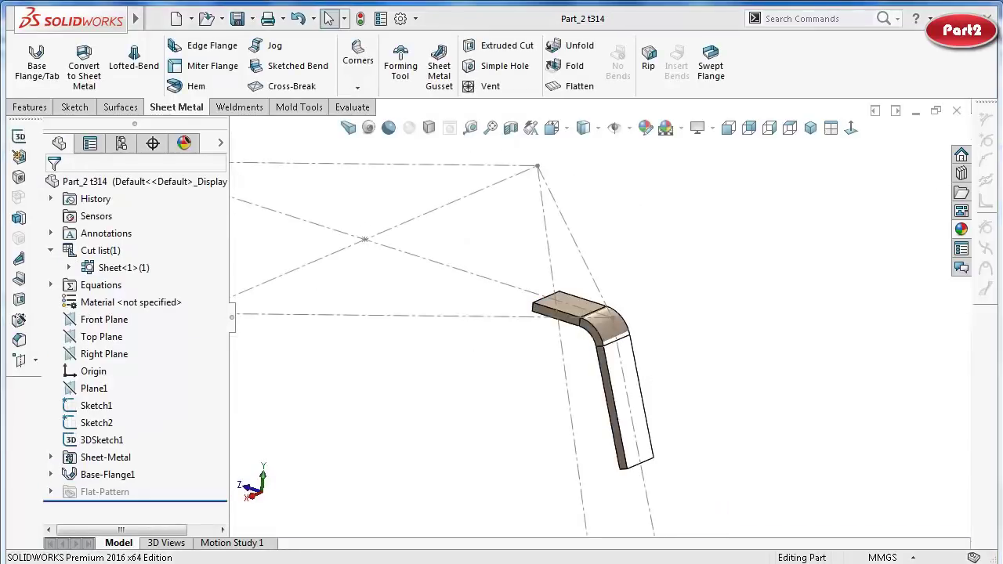
left_click(644, 439)
Start a sketch on the leg's flat face and draw a circle near its bottom end.
left_click(709, 395)
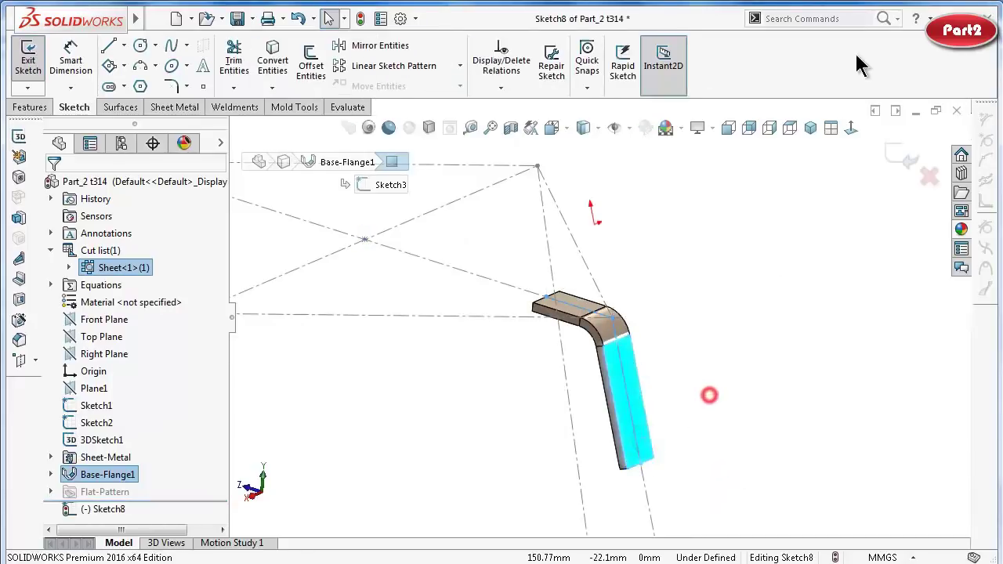
left_click(850, 128)
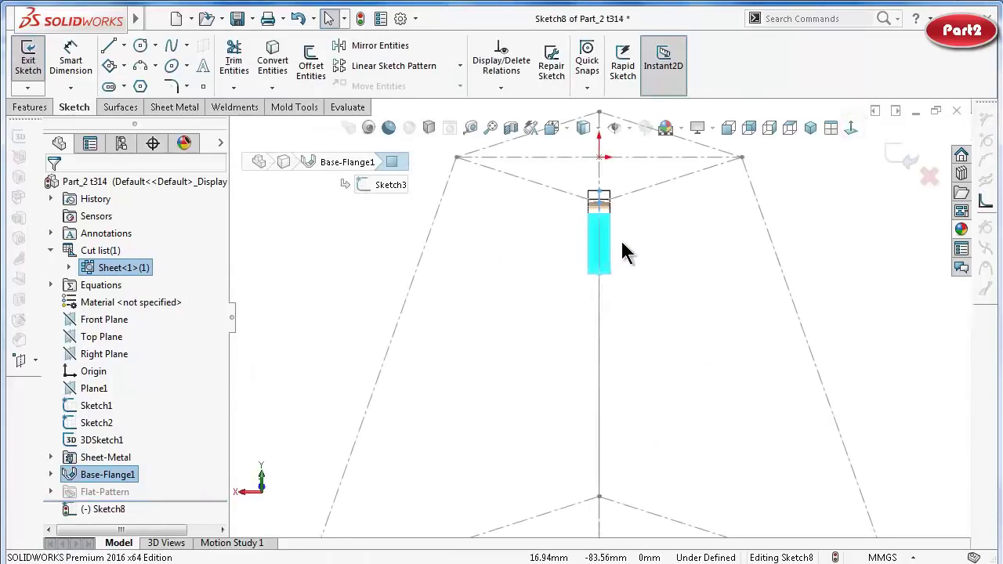
scroll(623, 231, "down", 5)
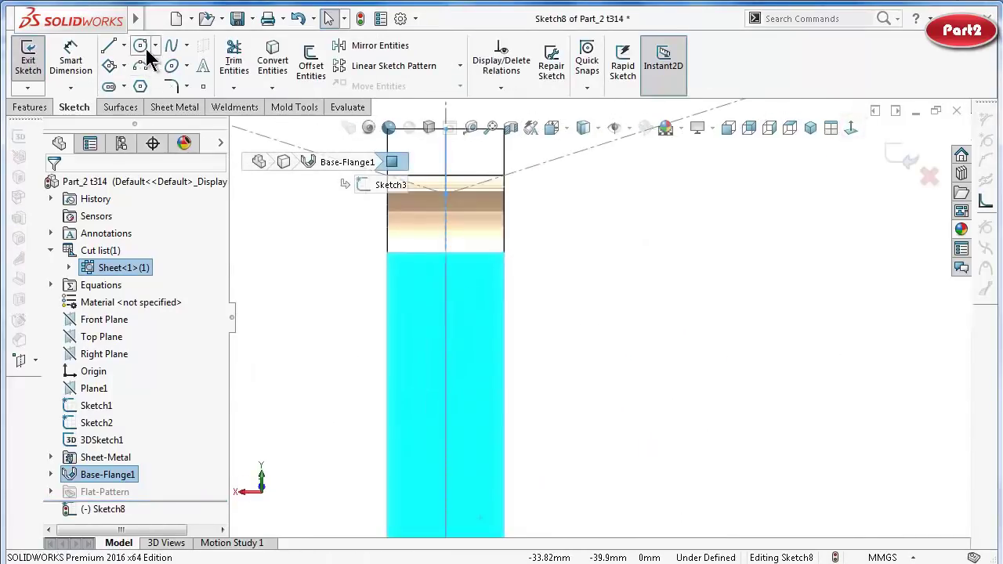
left_click(141, 46)
scroll(454, 454, "up", 1)
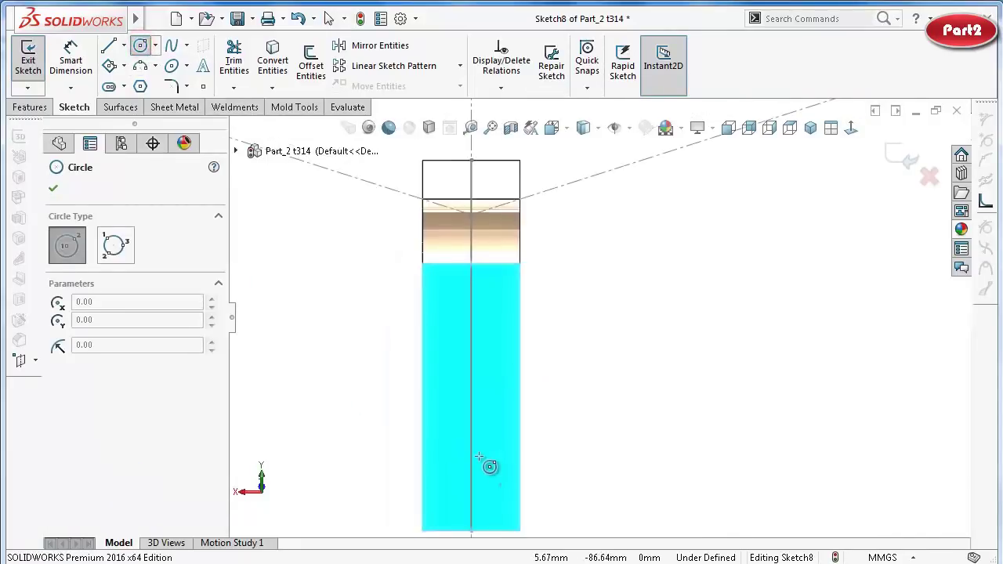
left_click(470, 499)
left_click(478, 474)
Dimension the circle to Ø7.5 mm, 10 mm from the leg's bottom edge.
right_click_drag(627, 464, 627, 415)
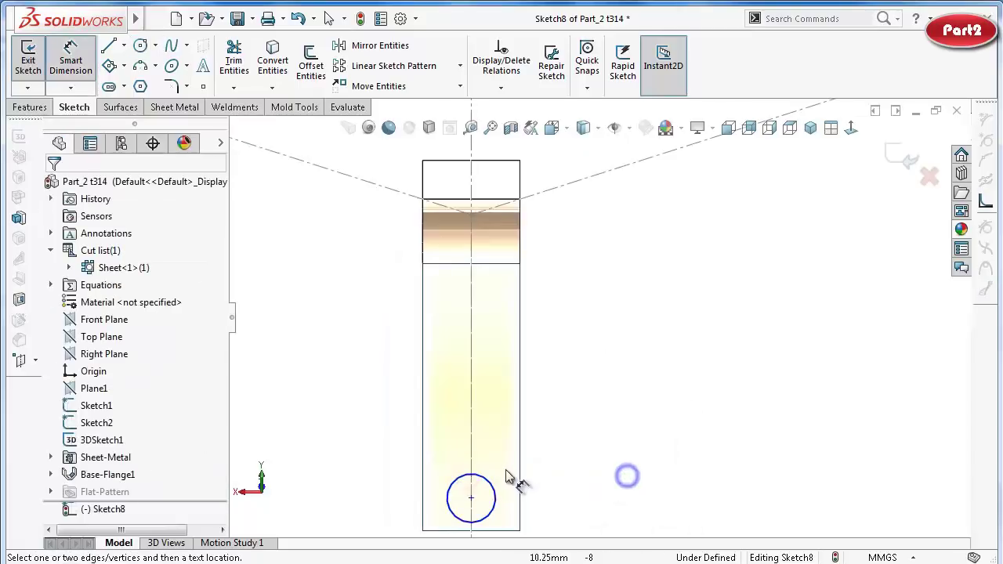
left_click(495, 491)
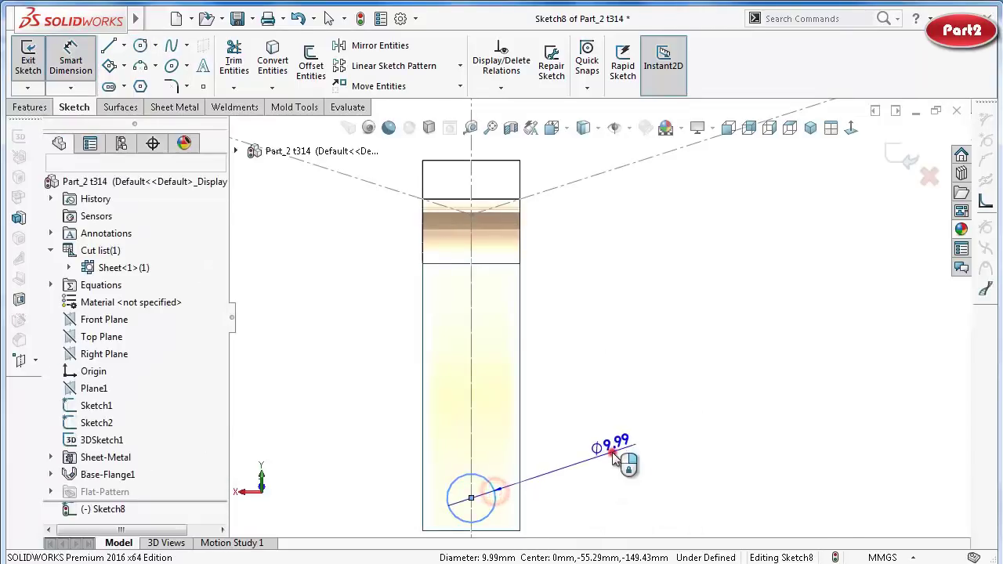
left_click(606, 448)
type("7")
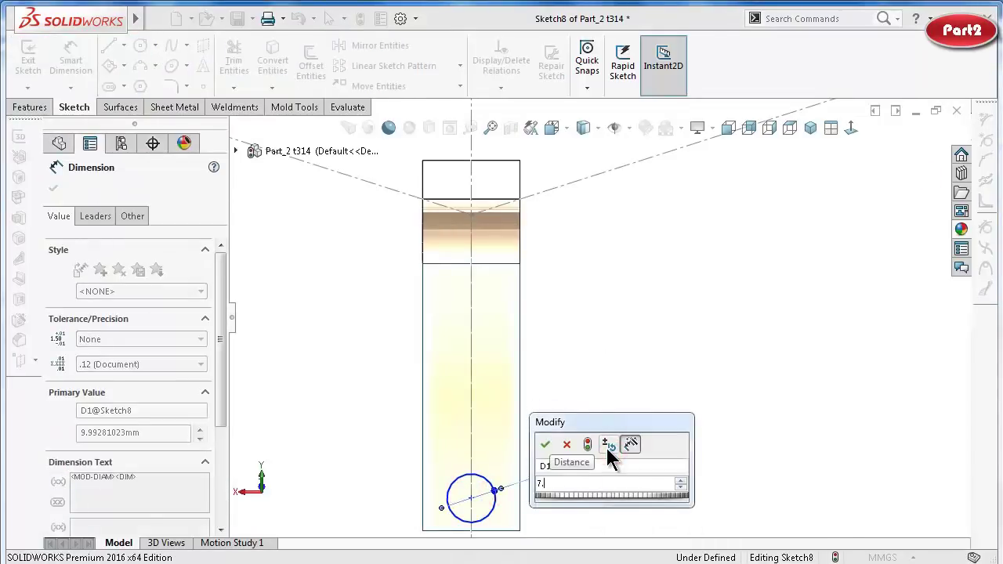
type(".5")
key("Return")
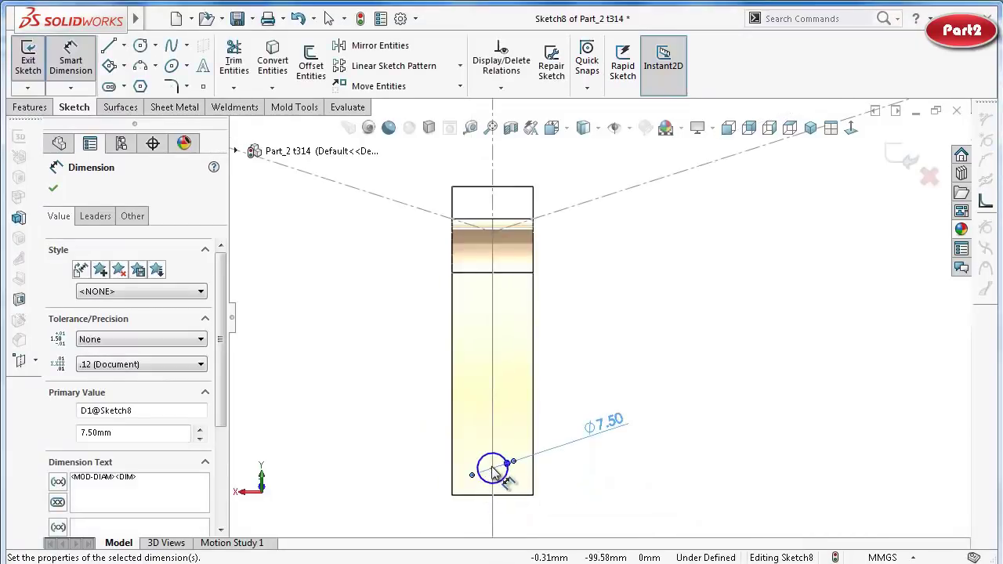
left_click(493, 468)
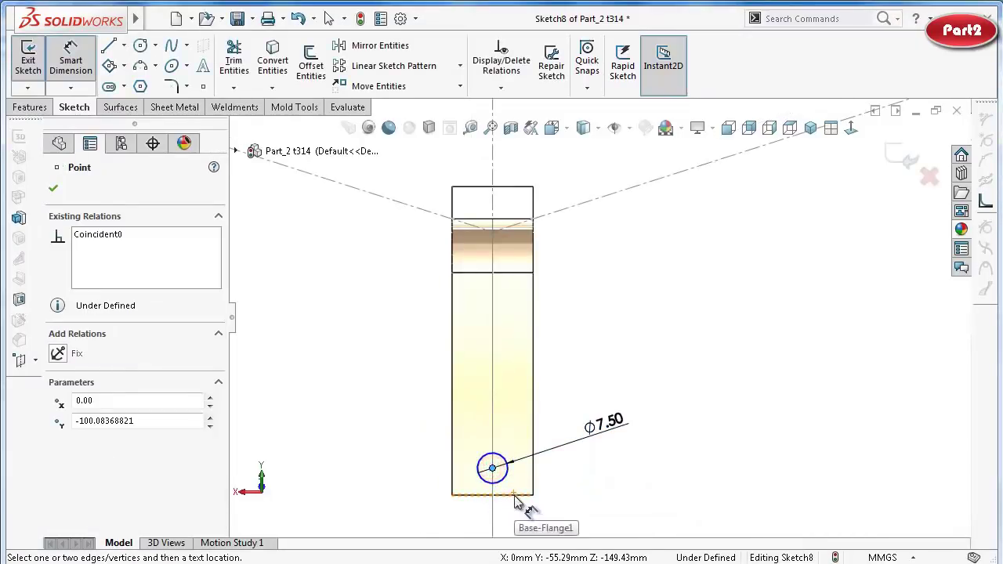
left_click(514, 495)
left_click(592, 492)
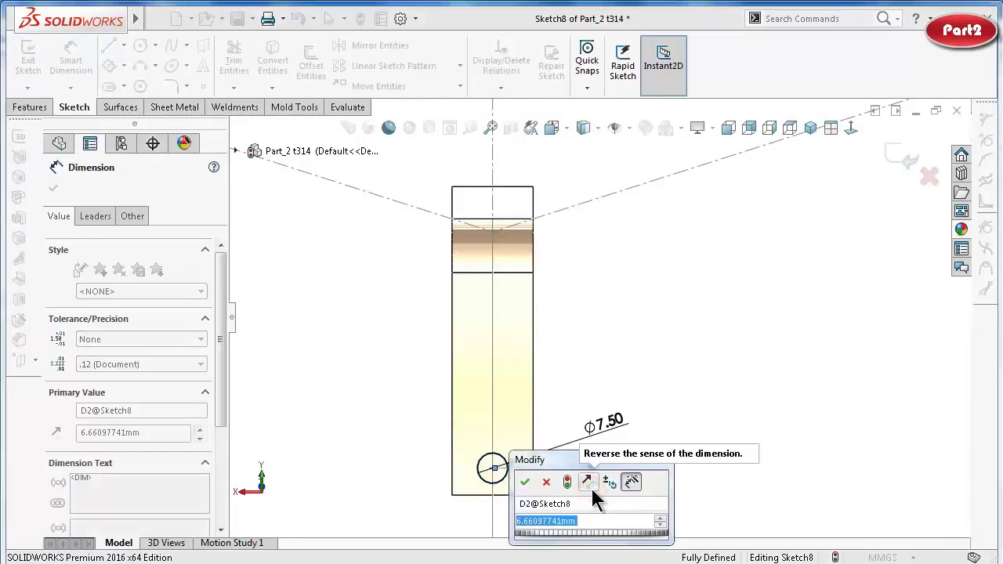
type("10")
key("Return")
key("f")
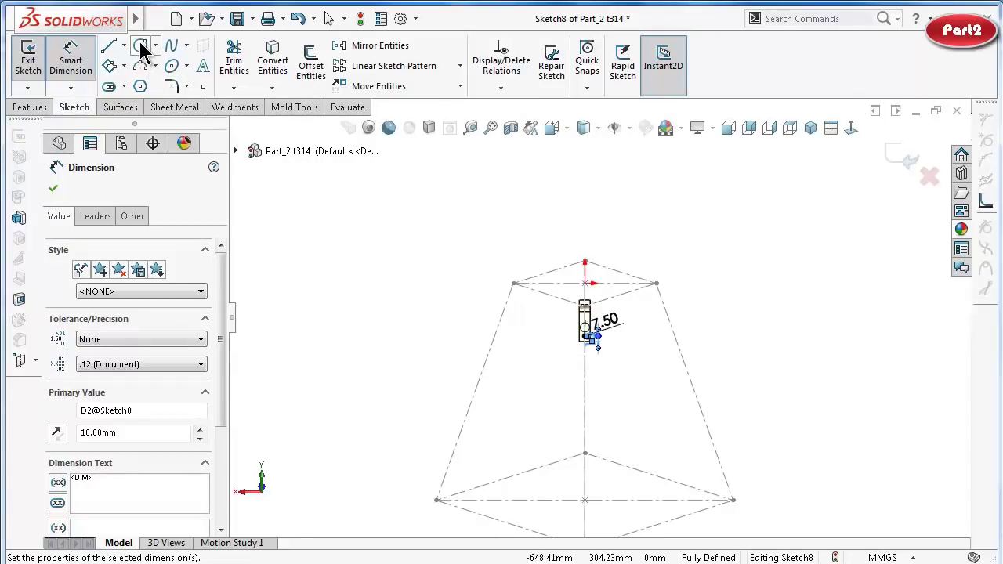
Draw a second circle lower on the centreline and make it equal to the pin circle.
left_click(141, 46)
left_click(586, 416)
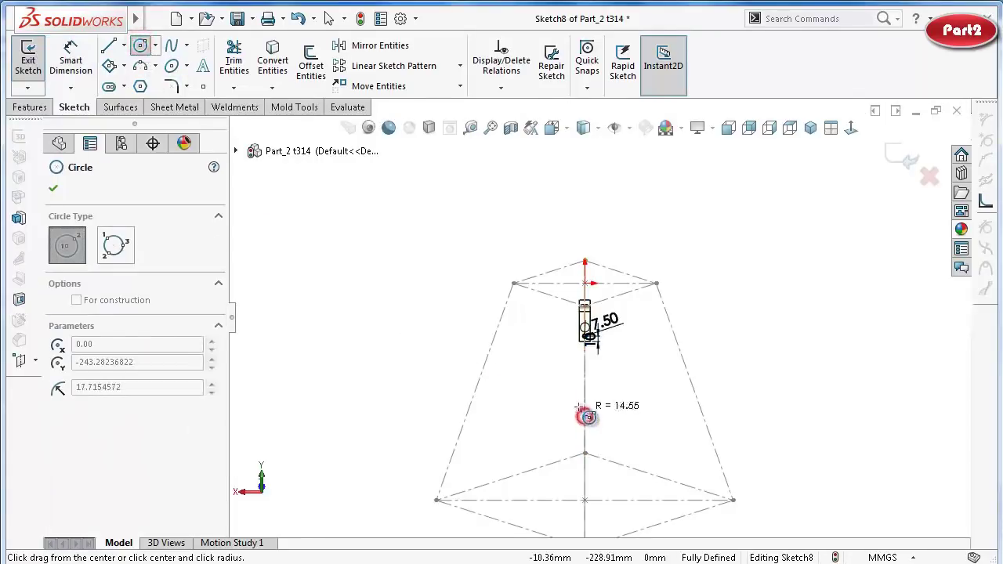
left_click(580, 408)
scroll(619, 419, "down", 2)
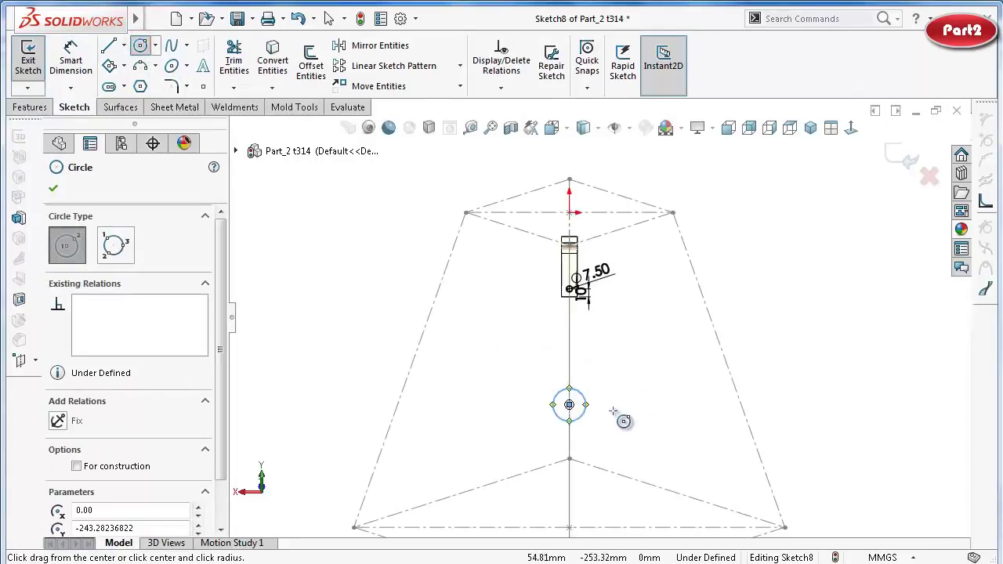
key("Escape")
scroll(584, 378, "down", 3)
scroll(589, 199, "down", 3)
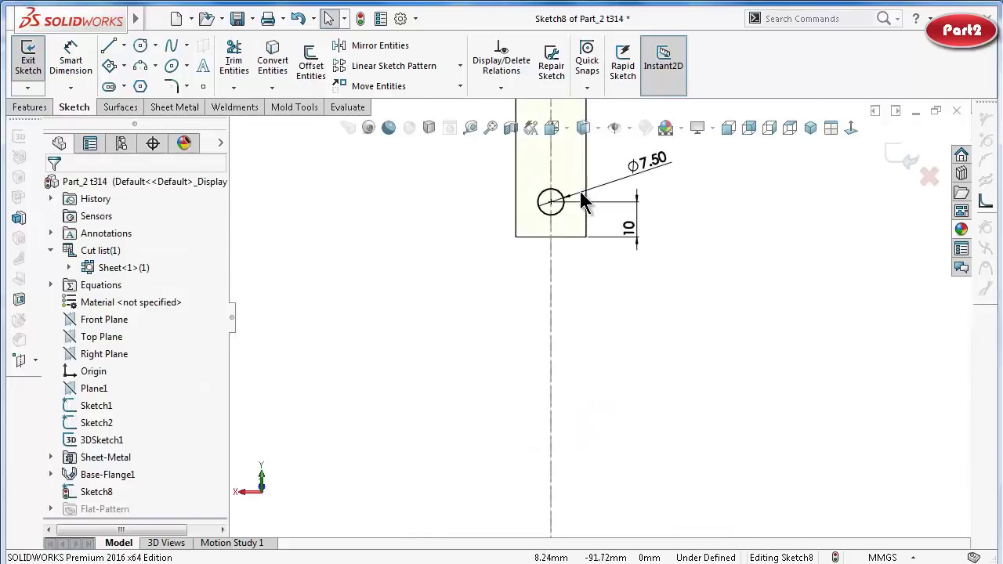
left_click(556, 244)
scroll(629, 324, "up", 2)
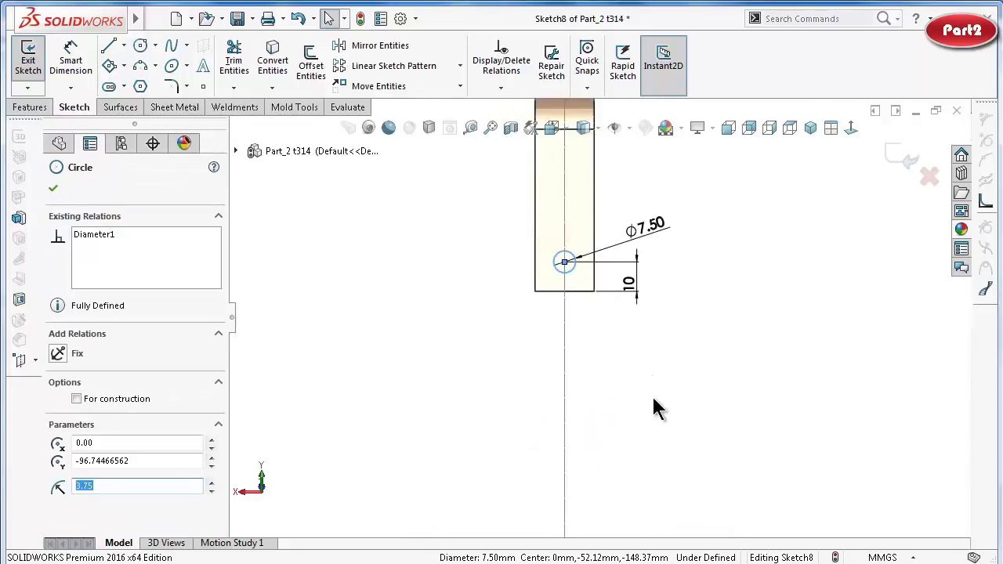
scroll(651, 395, "up", 2)
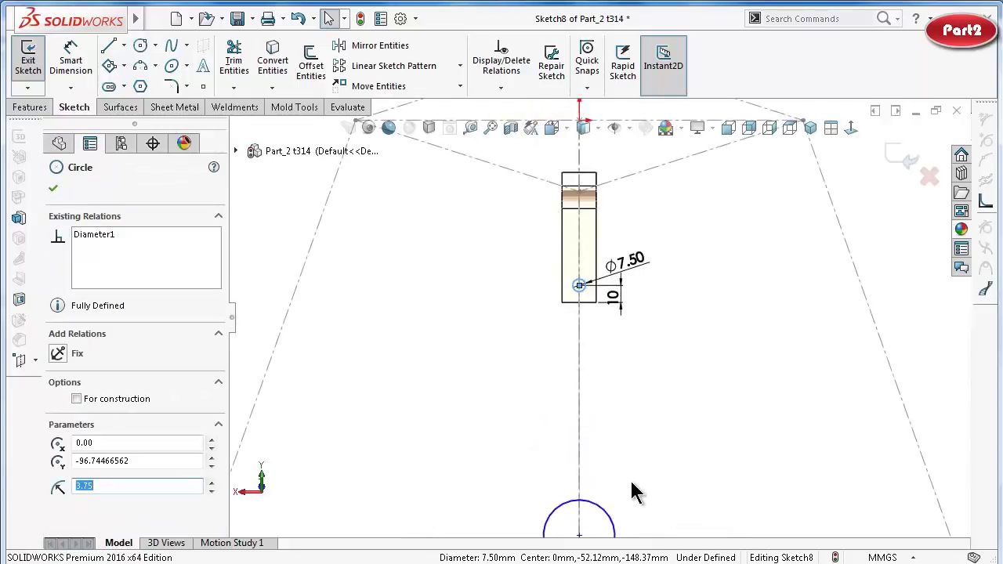
left_click(611, 520, "ctrl")
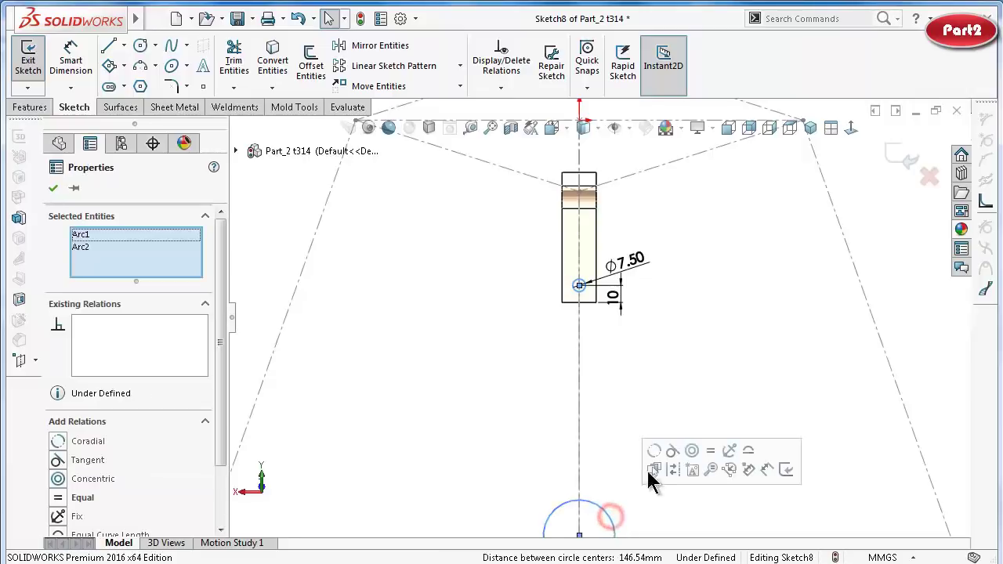
left_click(710, 450)
left_click(635, 427)
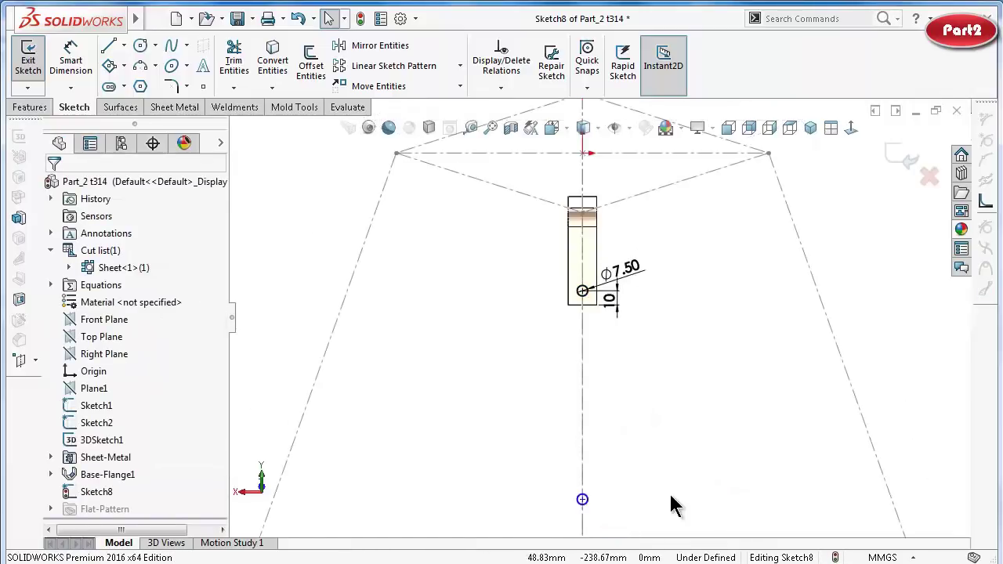
Dimension the hole centre 150 mm from the bottom point.
right_click_drag(671, 496, 739, 306)
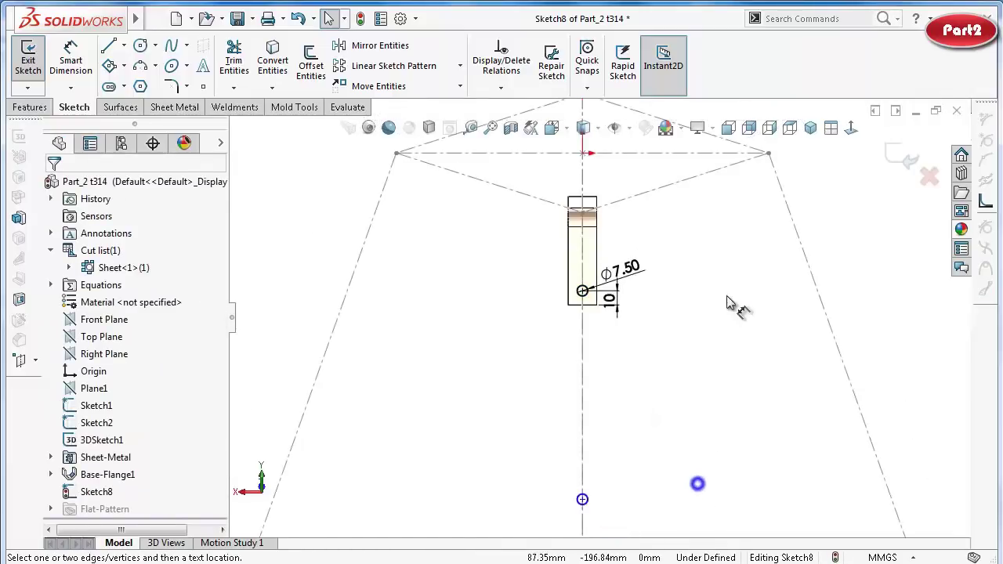
left_click(582, 500)
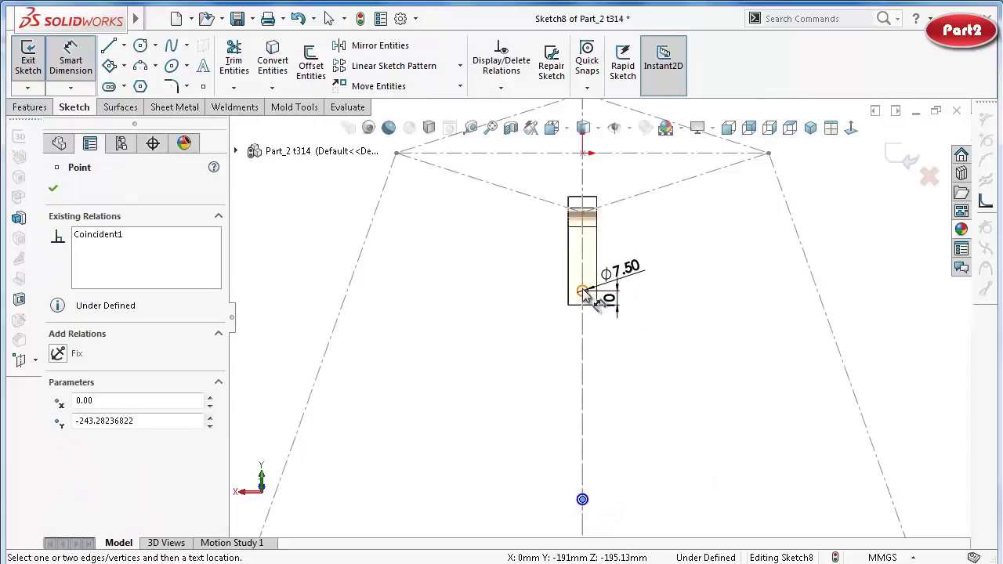
left_click(583, 291)
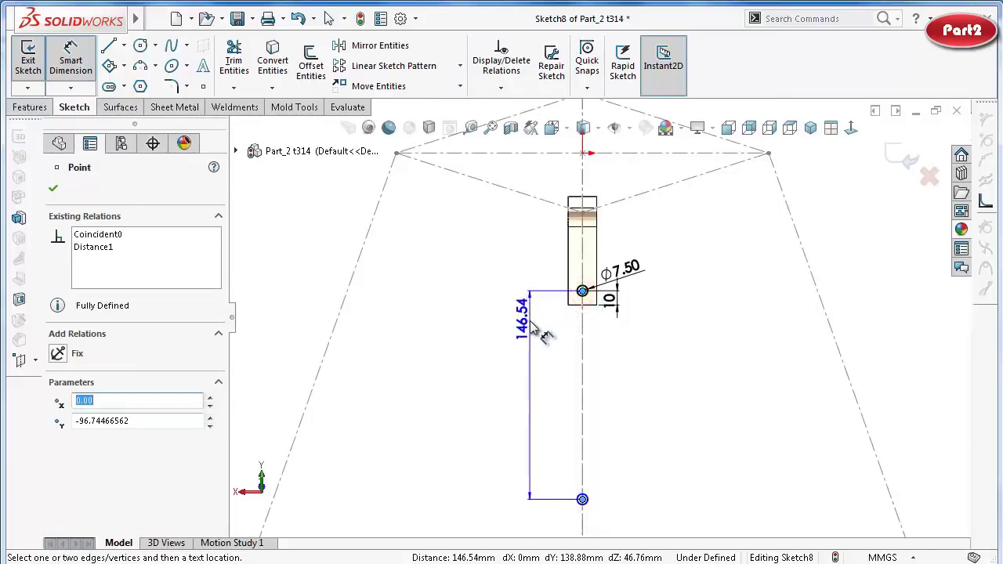
left_click(530, 321)
type("150")
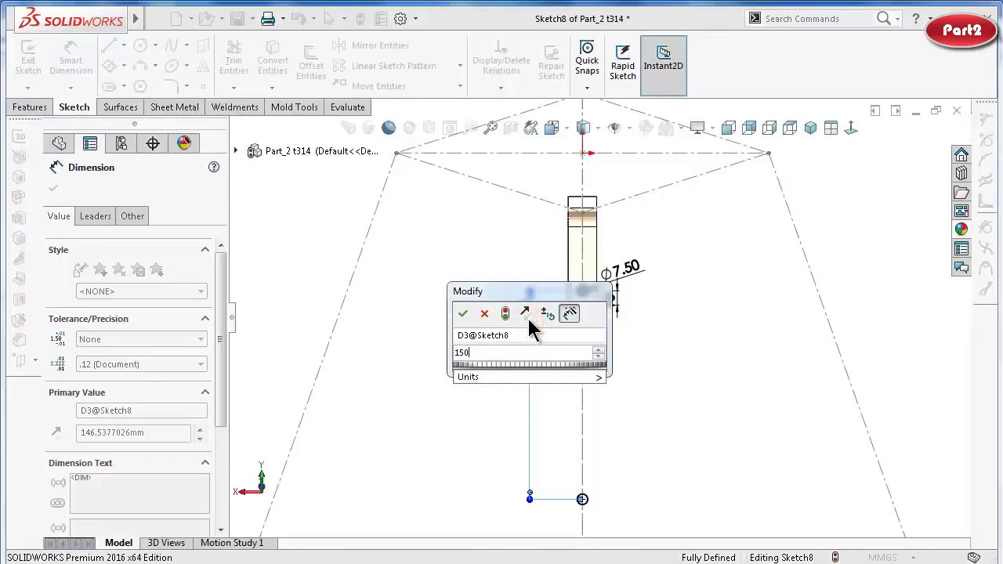
key("Return")
left_click(474, 352)
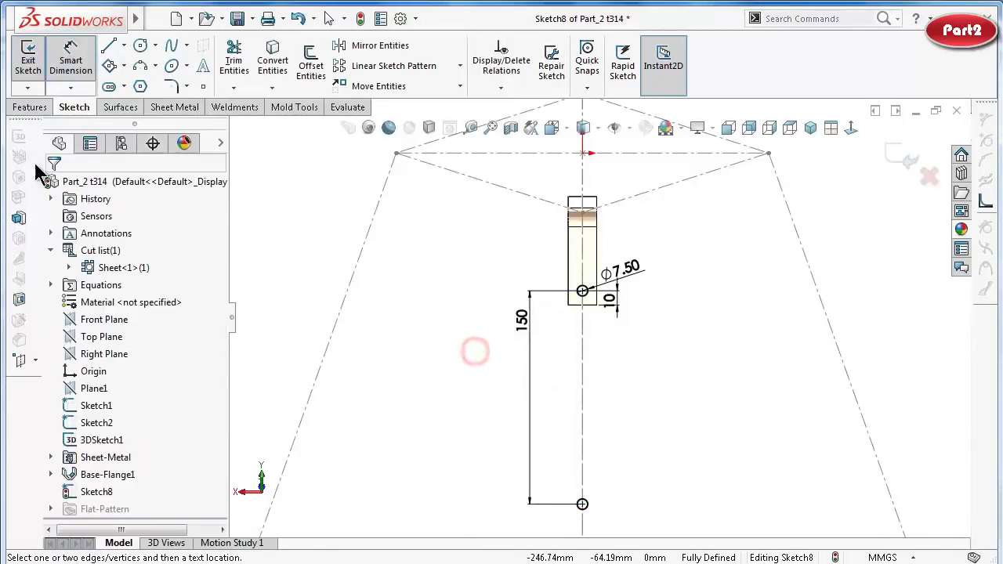
left_click(28, 108)
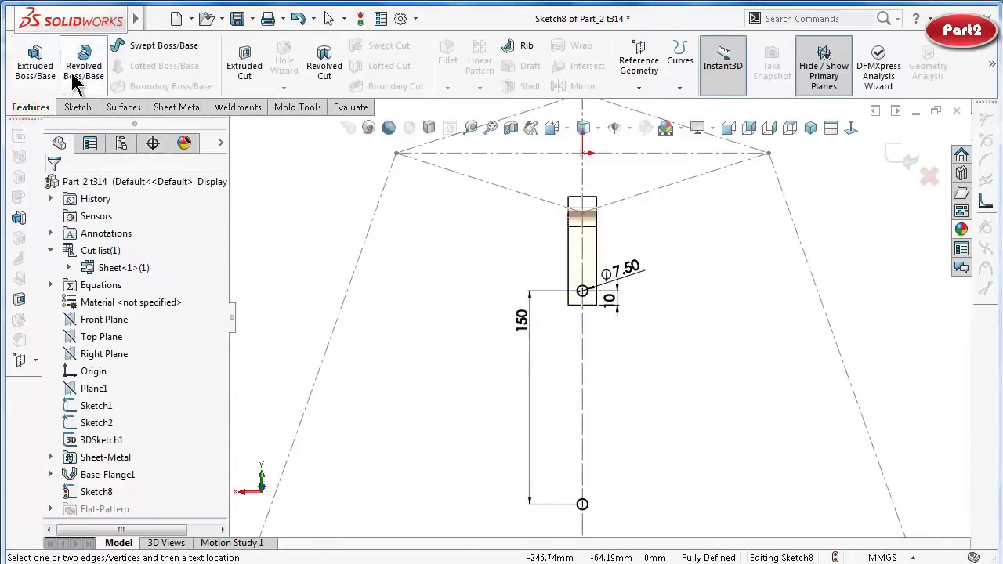
Extrude-cut the Ø7.50 mm circle region through the leg, with depth linked to sheet thickness.
left_click(233, 71)
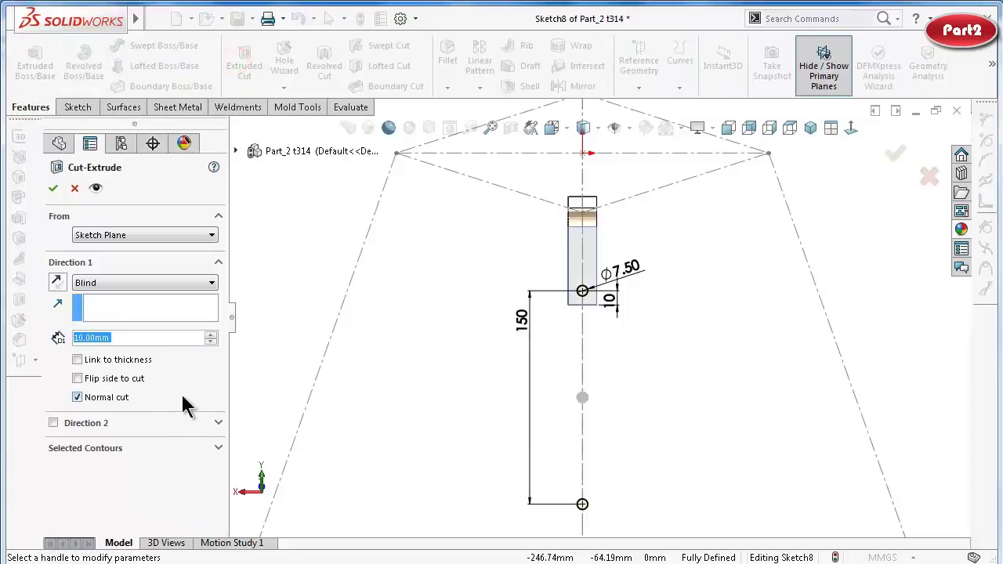
left_click(69, 456)
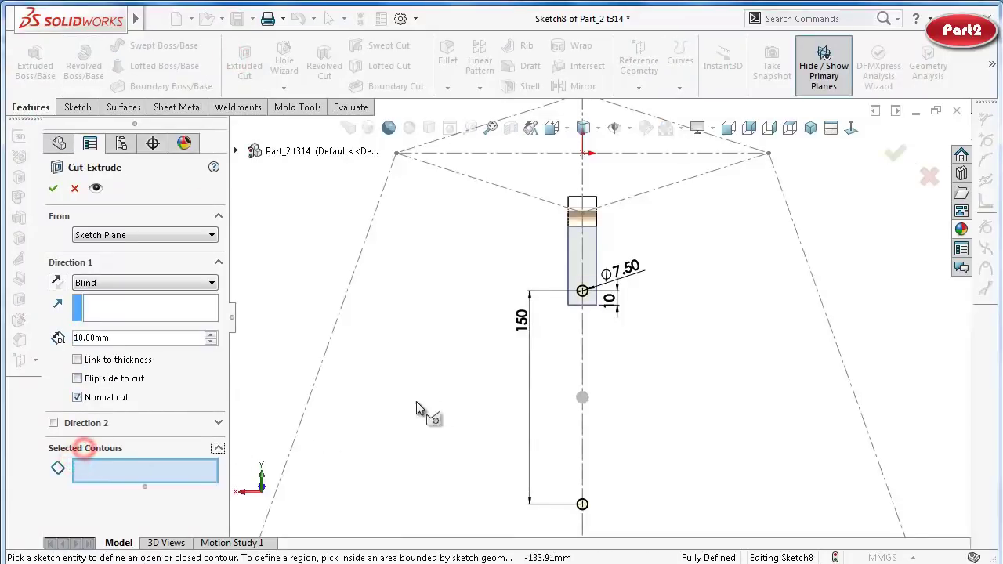
scroll(885, 213, "down", 5)
scroll(811, 207, "up", 3)
scroll(635, 188, "down", 1)
scroll(568, 262, "down", 2)
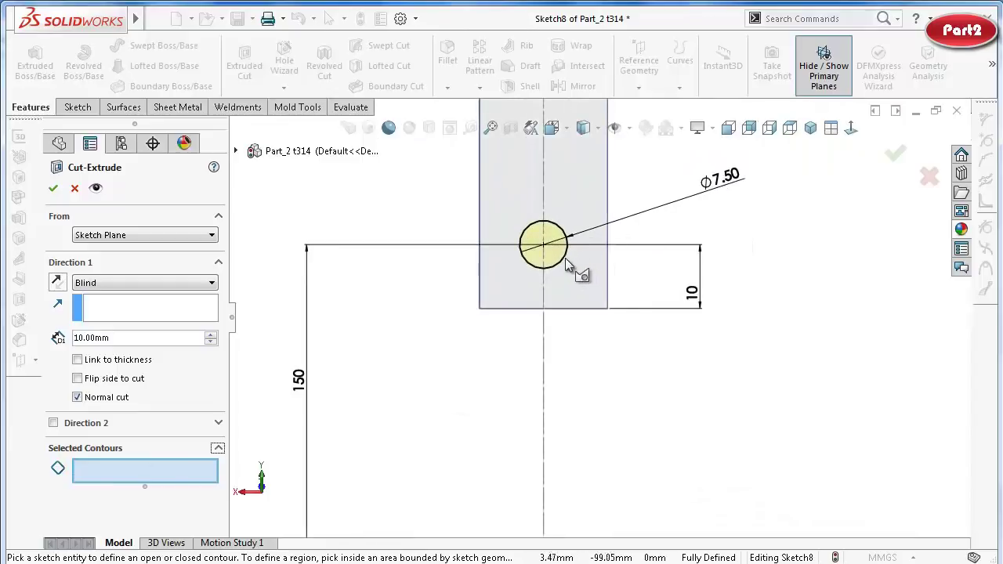
left_click(555, 257)
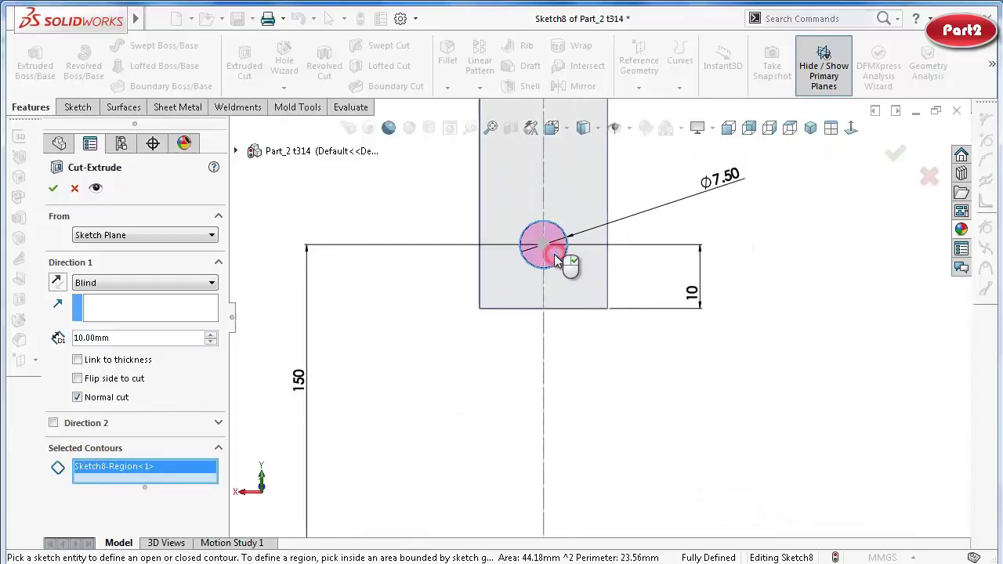
left_click(79, 359)
left_click(53, 188)
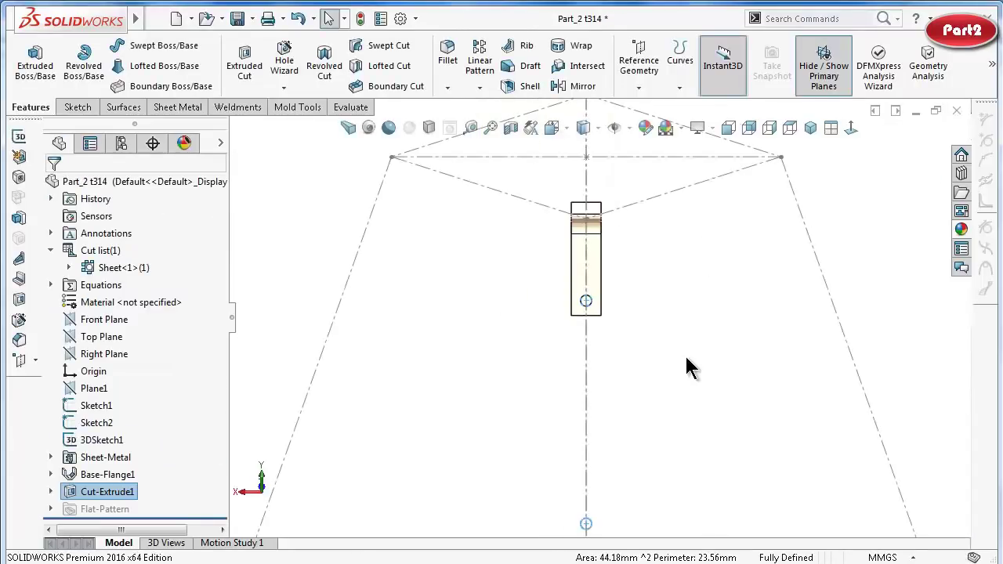
left_click(678, 348)
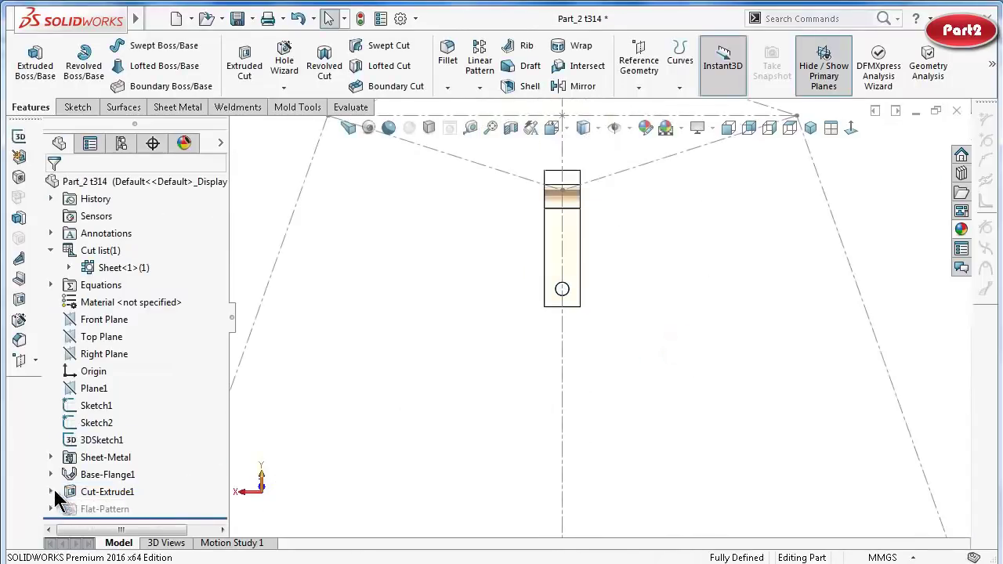
Start an extruded boss using Sketch8, the hole sketch under Cut-Extrude1.
left_click(50, 491)
left_click(103, 509)
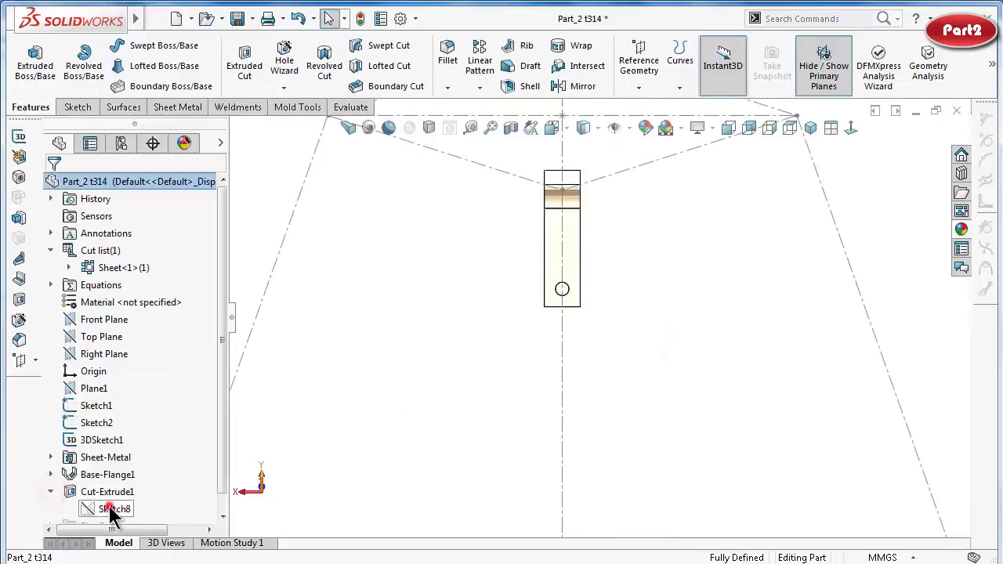
left_click(121, 486)
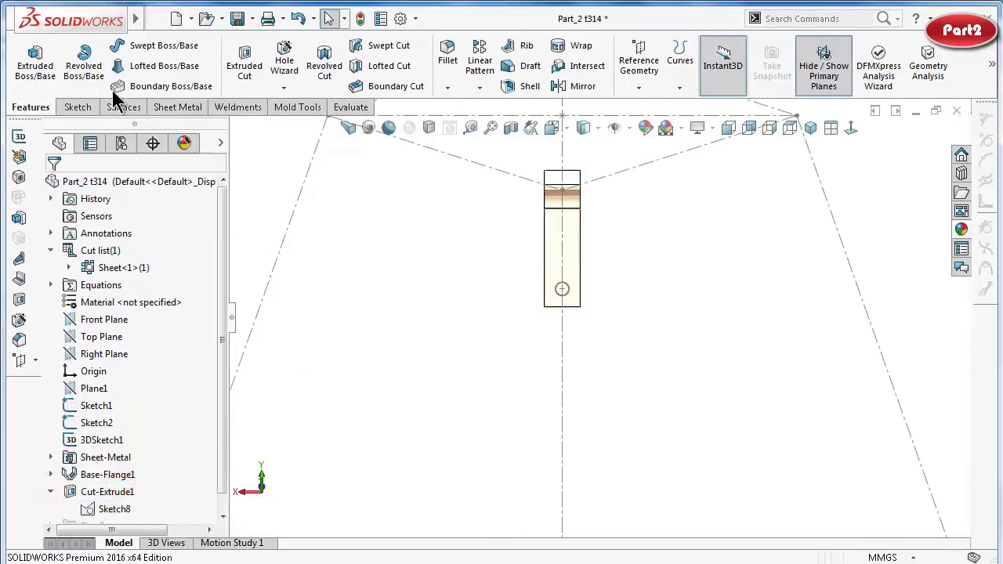
left_click(35, 77)
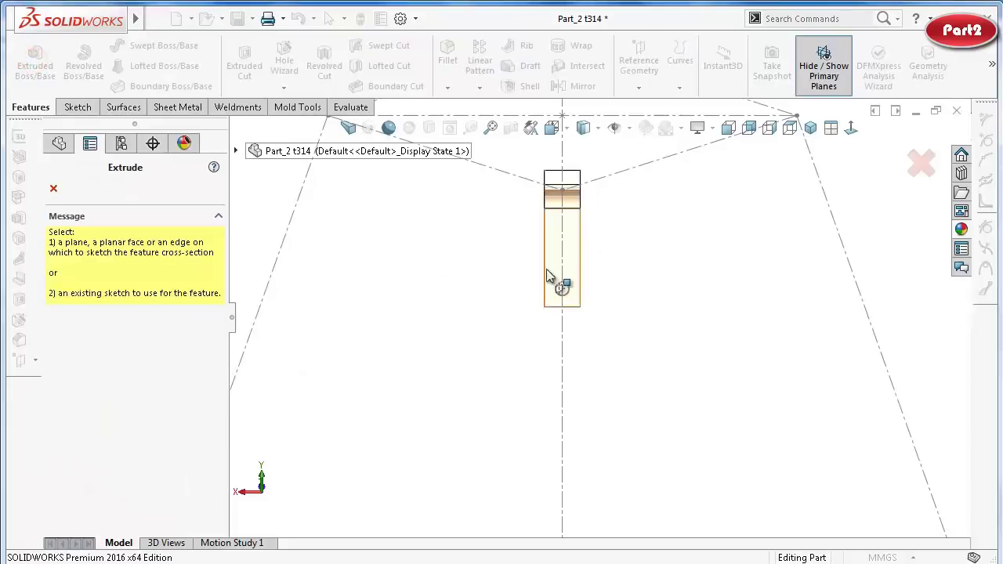
left_click(236, 151)
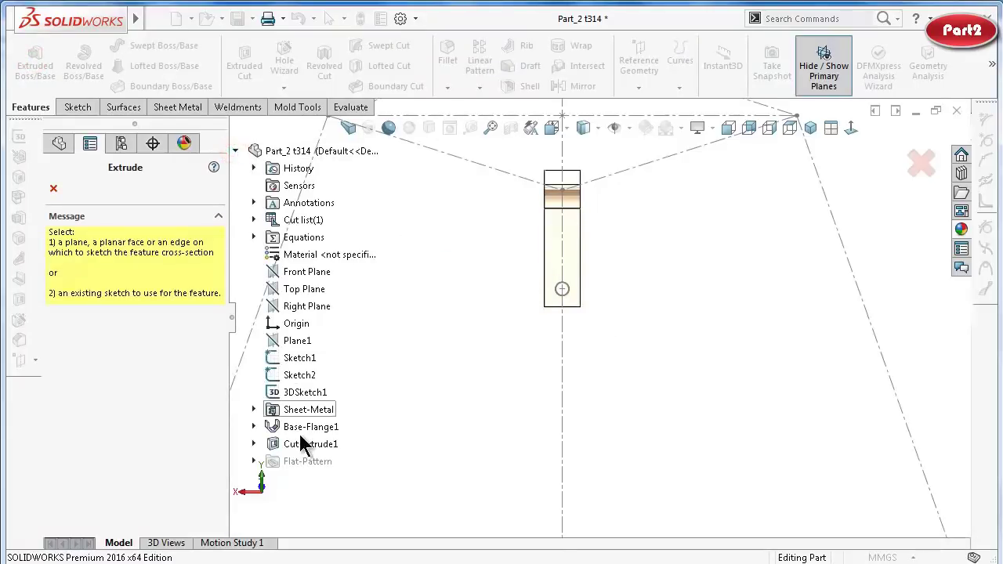
left_click(254, 443)
left_click(313, 462)
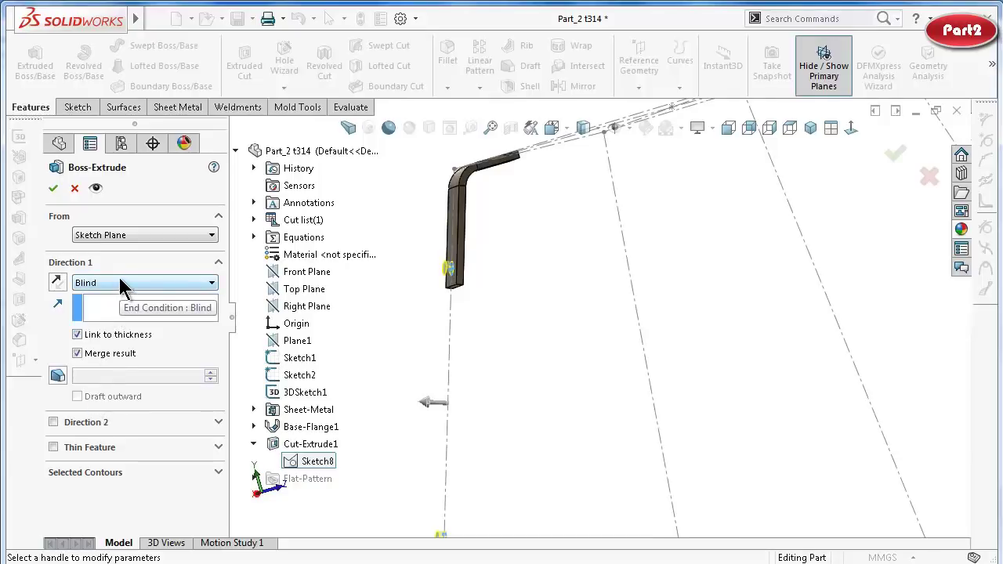
Unlink from sheet thickness and extrude the pin 8.5 mm one way and 15 mm the other.
left_click(77, 334)
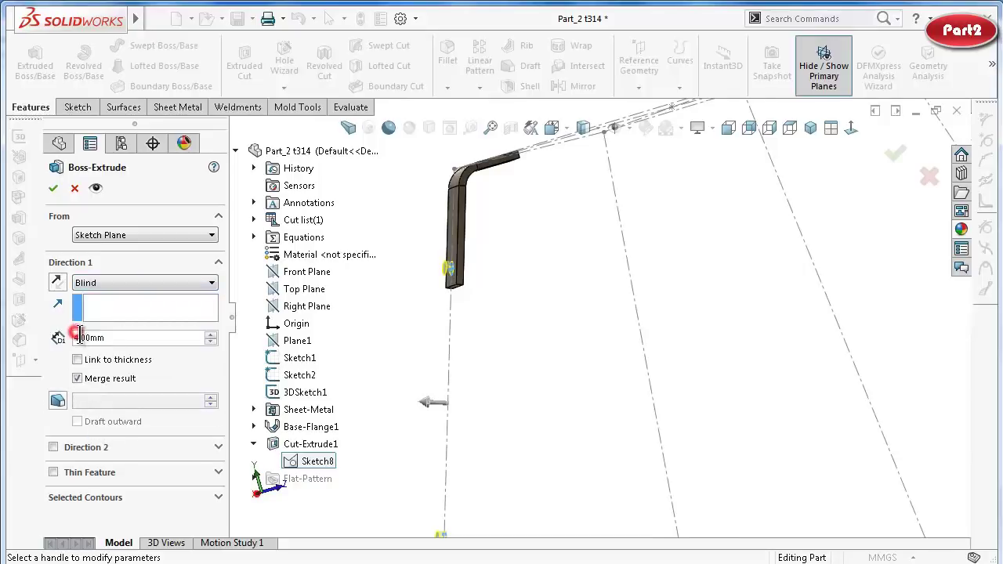
left_click_drag(91, 337, 45, 337)
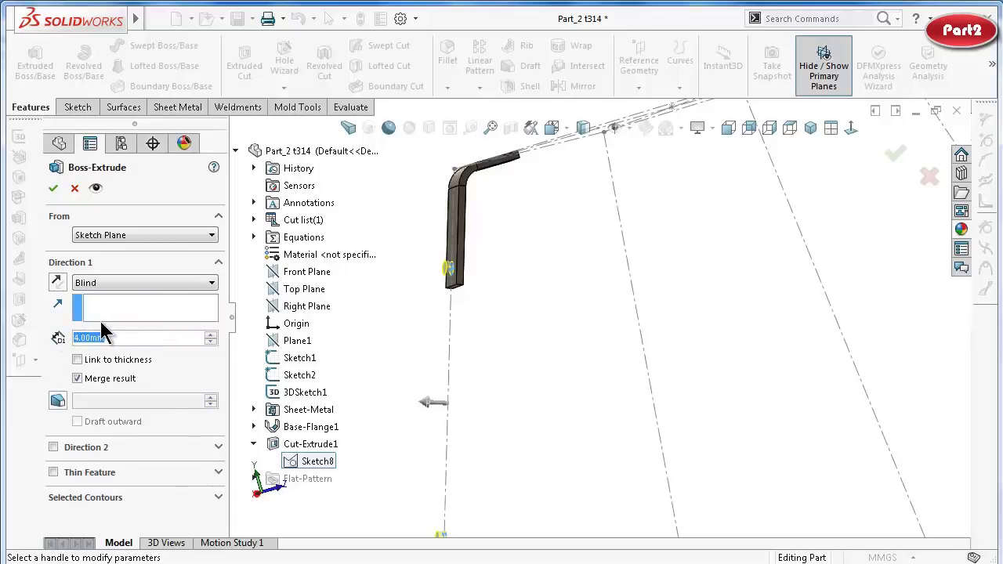
type("8.5")
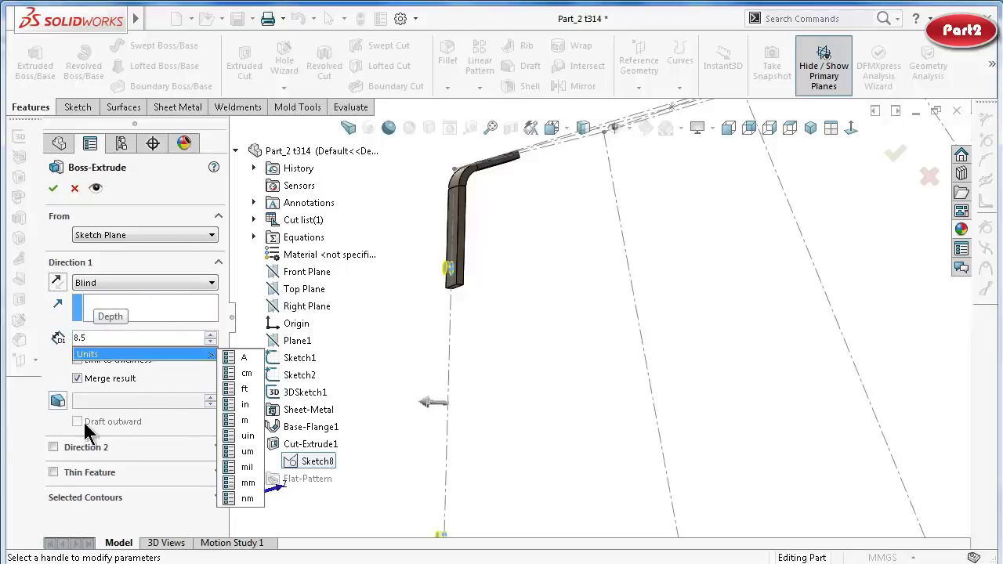
left_click(53, 448)
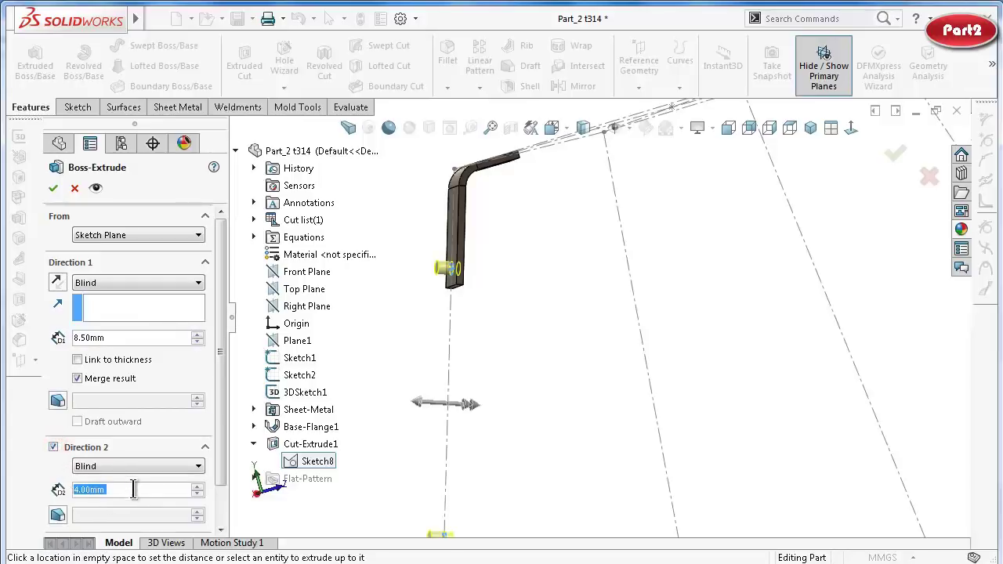
left_click_drag(81, 490, 72, 501)
type("15")
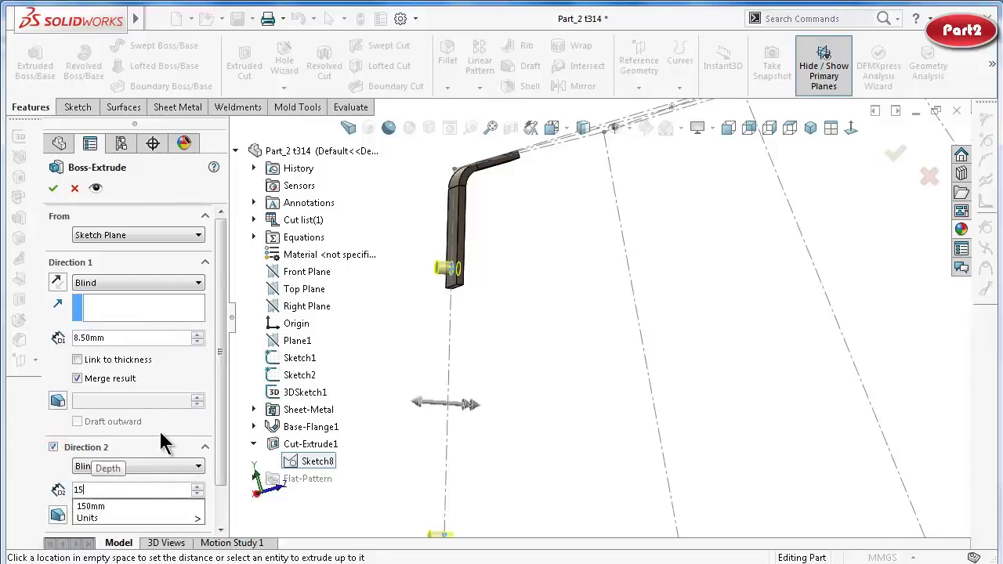
key("Return")
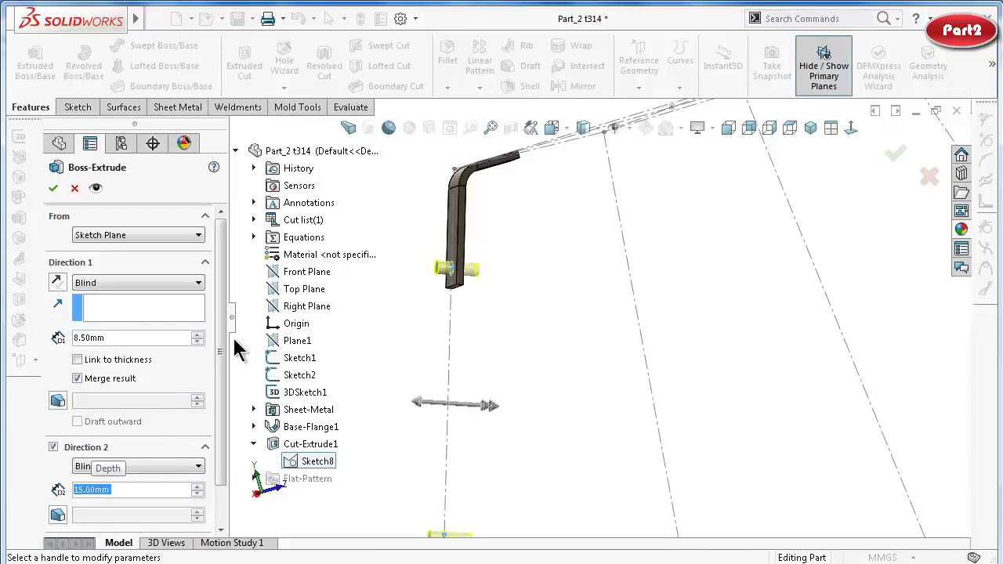
left_click(220, 353)
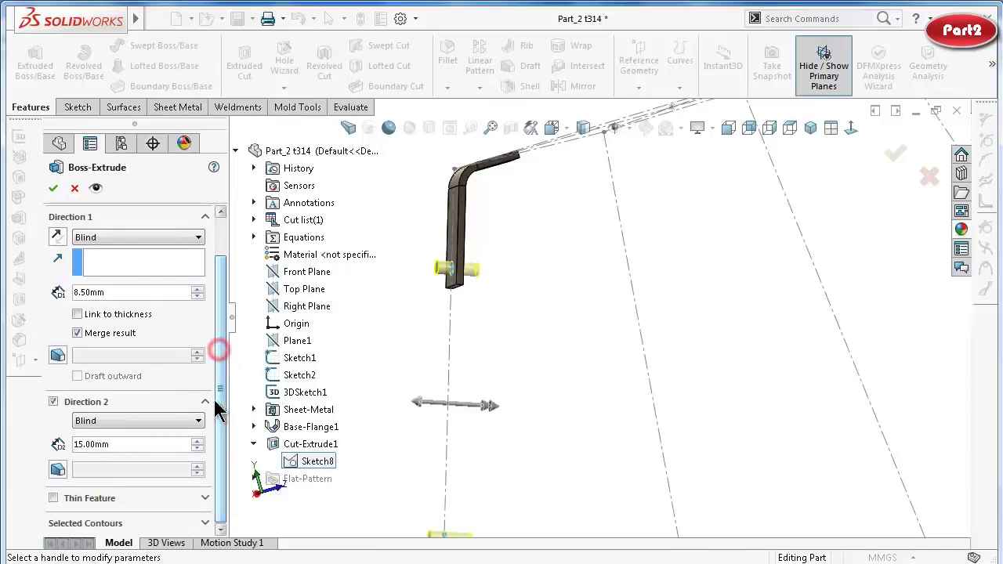
left_click(53, 191)
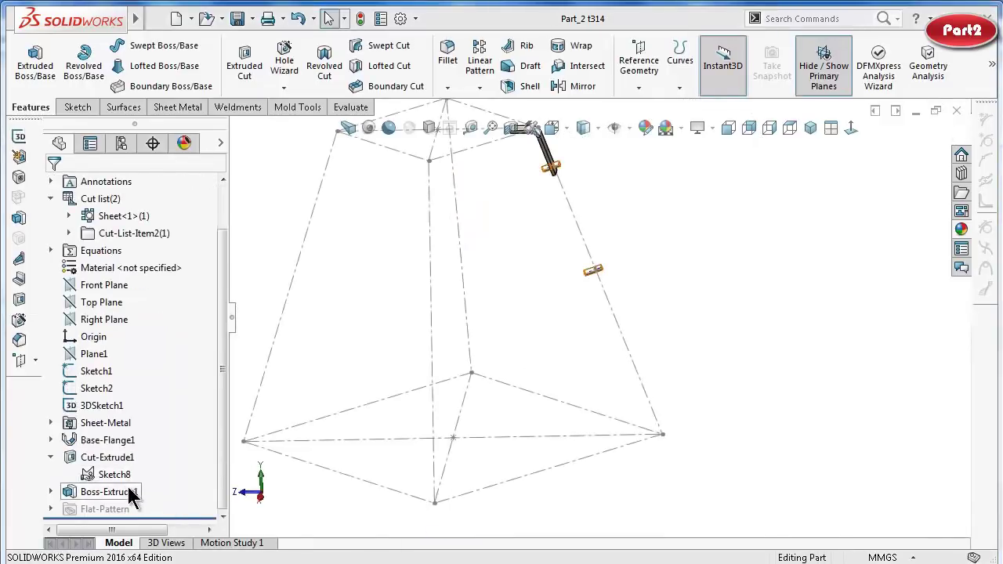
Edit Boss-Extrude1 to uncheck Merge result so the pin stays a separate body.
left_click(118, 491)
left_click(153, 441)
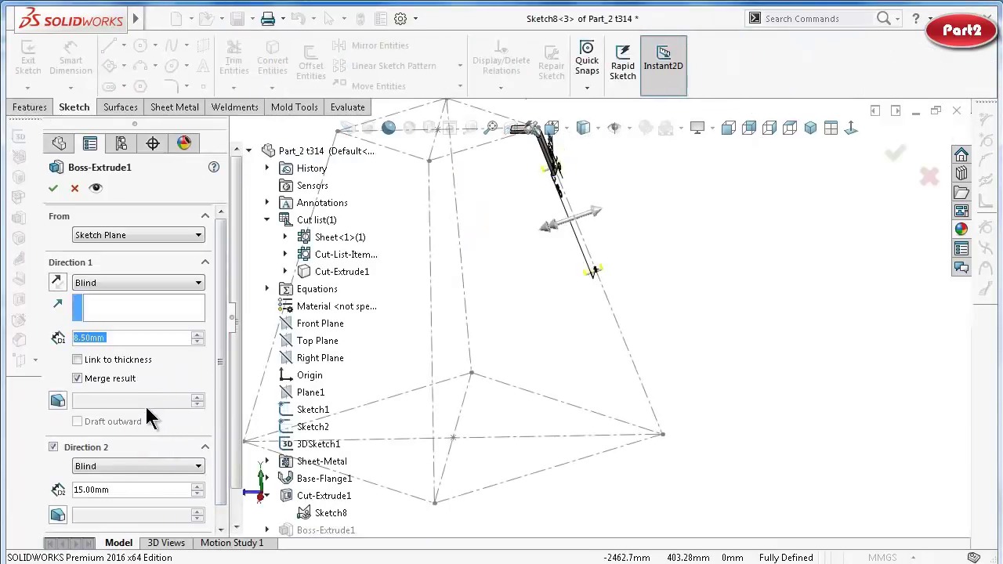
left_click(77, 378)
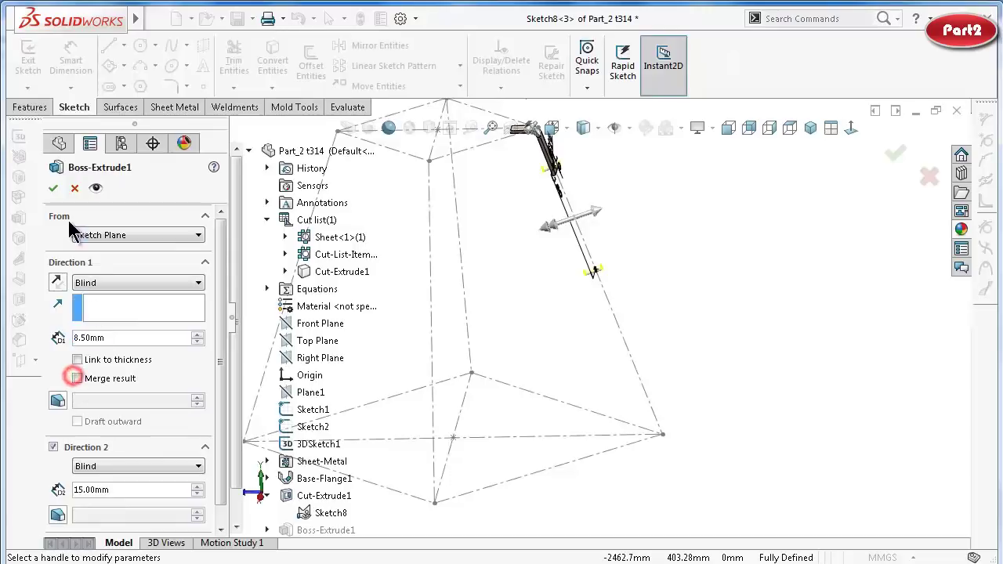
left_click(53, 188)
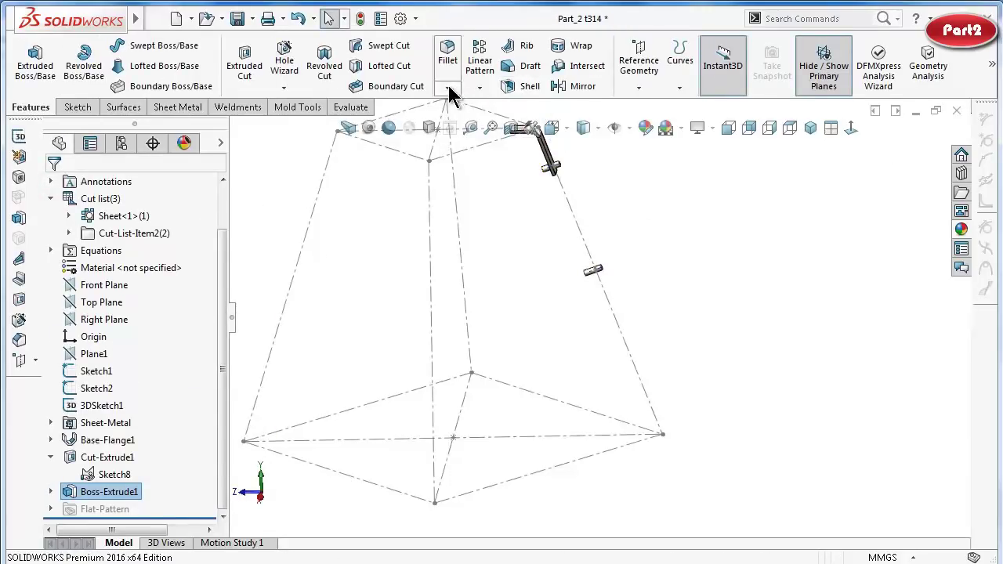
Start a circular pattern around the Sketch1 line with 4 instances.
left_click(479, 87)
left_click(498, 89)
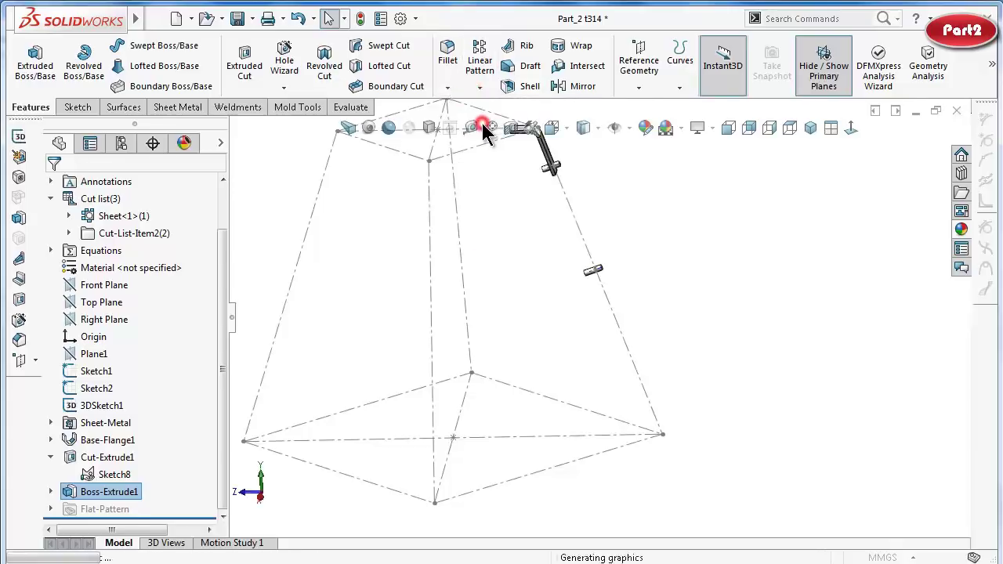
left_click(153, 237)
mouse_move(419, 190)
middle_mouse_down()
mouse_move(493, 190)
mouse_move(551, 207)
middle_mouse_up()
left_click(557, 335)
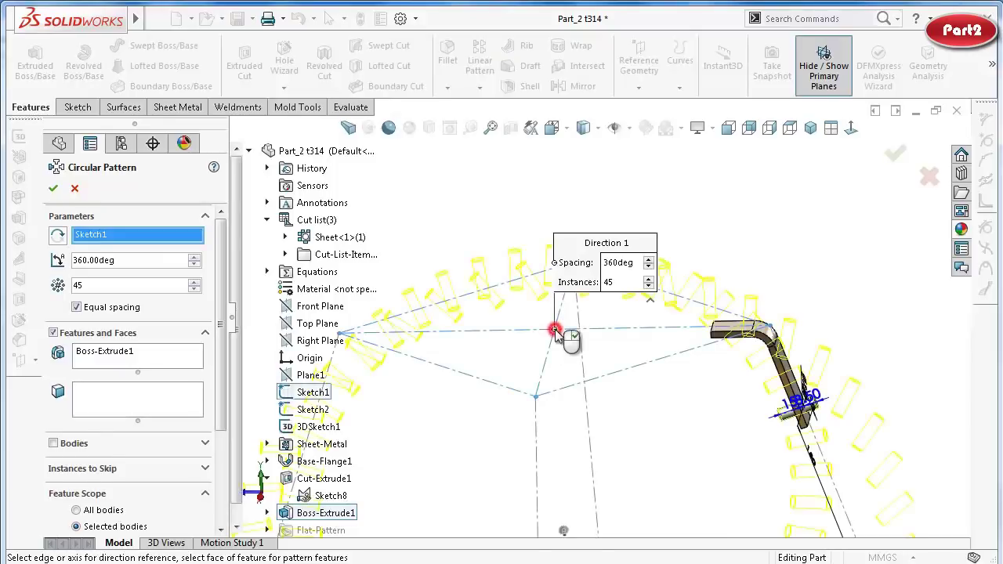
left_click(94, 285)
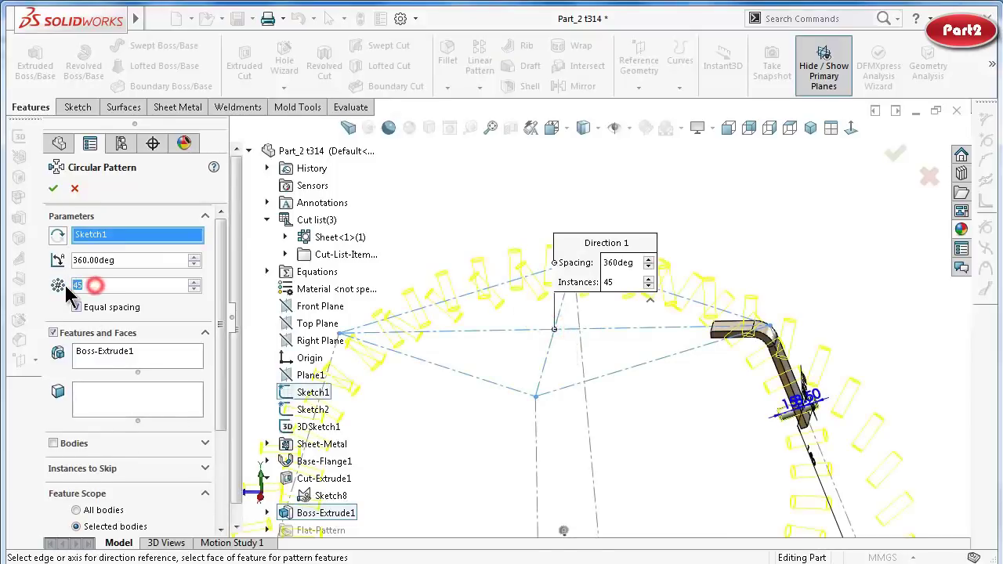
key("BackSpace")
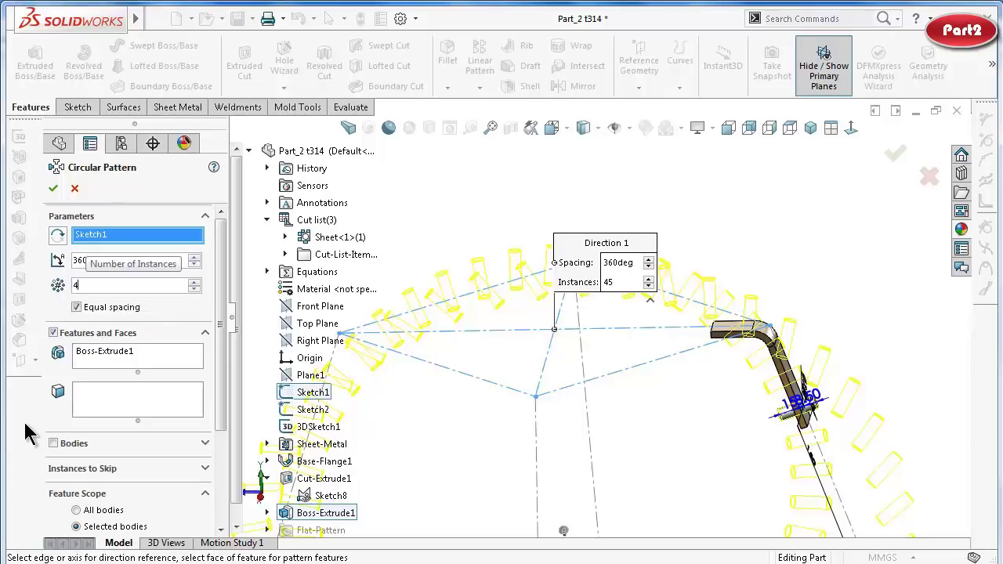
Switch the pattern to Bodies and select the bent leg and both pin bodies.
left_click(53, 332)
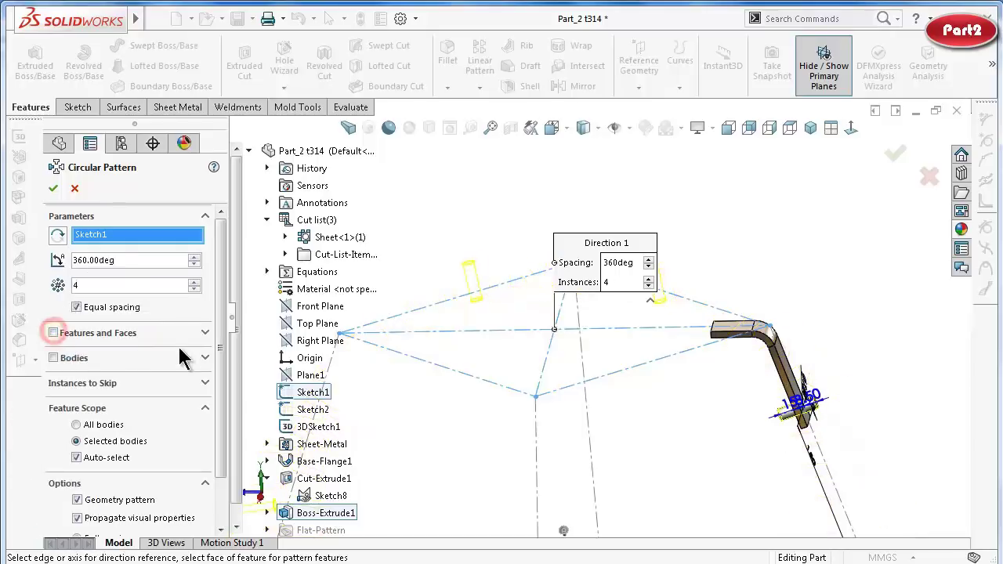
left_click(53, 358)
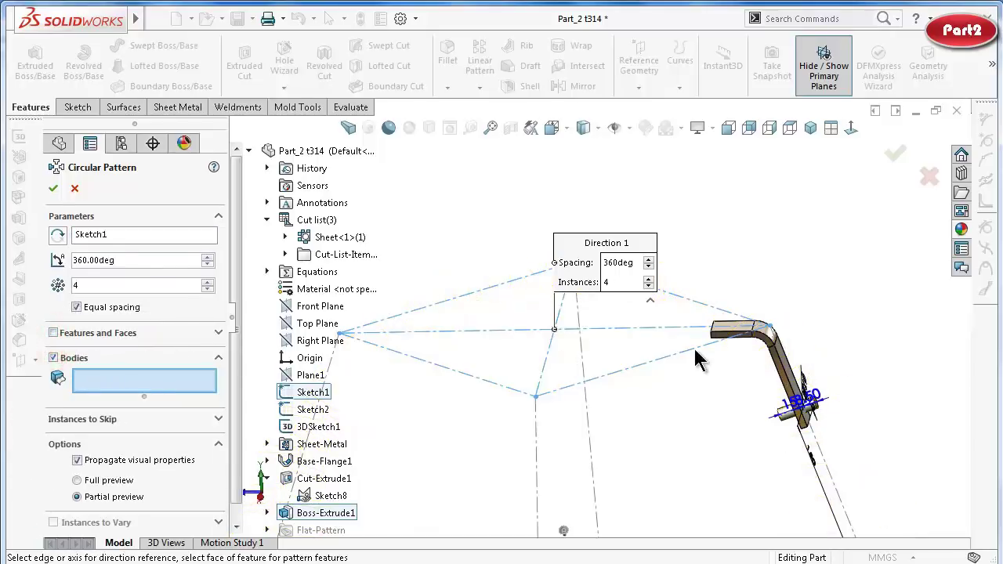
scroll(790, 376, "down", 3)
left_click(754, 377)
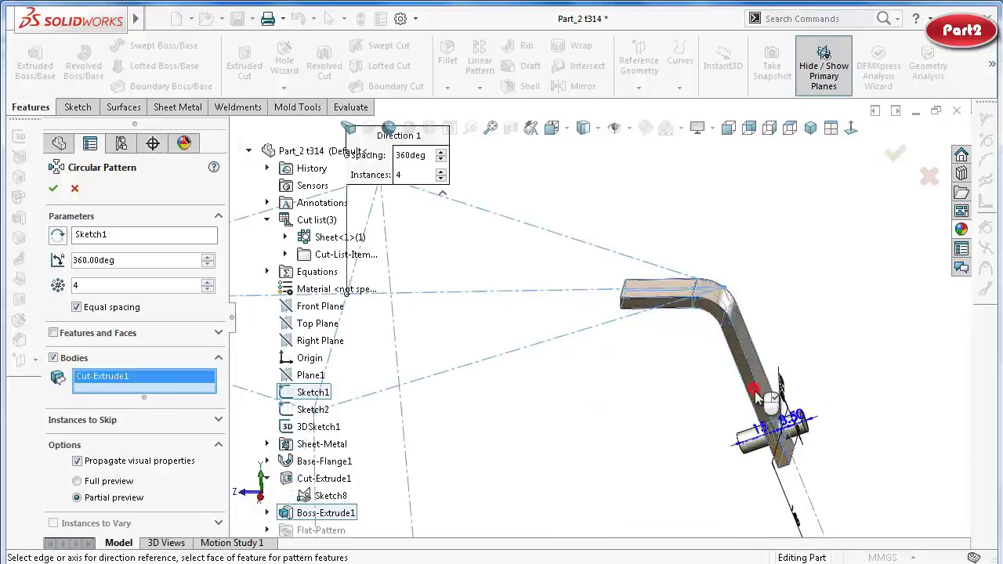
left_click(754, 455)
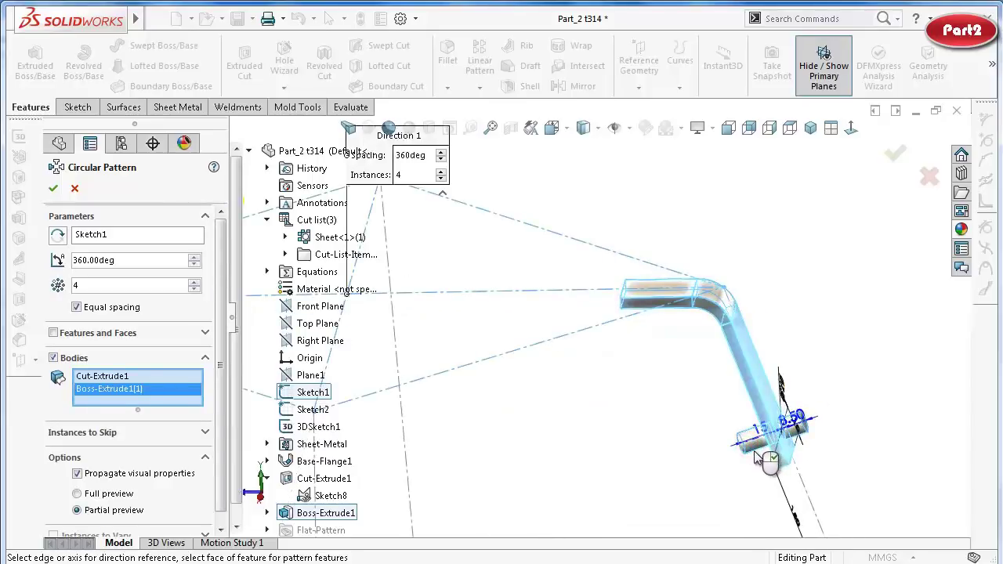
scroll(760, 470, "up", 2)
scroll(760, 474, "up", 2)
scroll(760, 474, "up", 2)
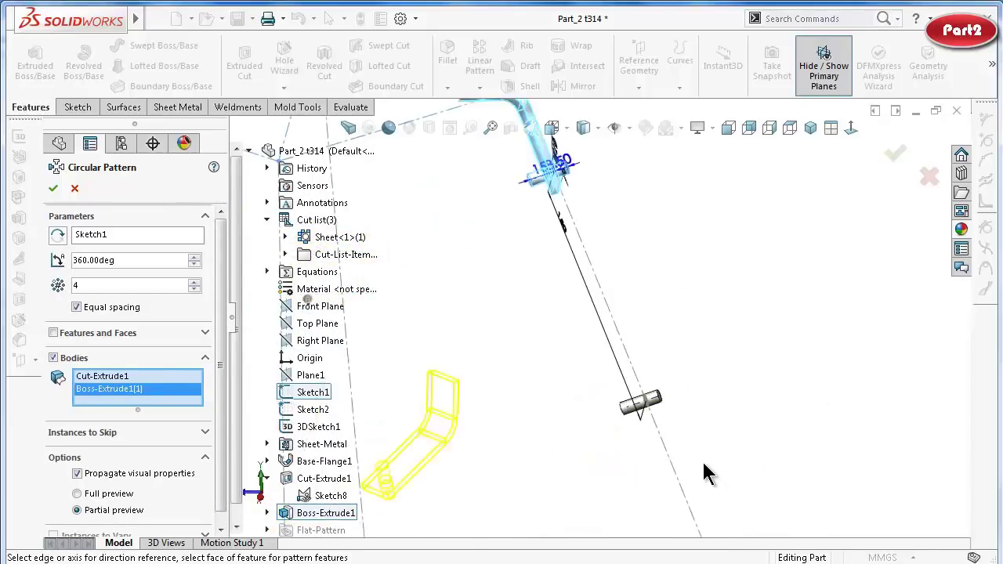
scroll(681, 438, "down", 3)
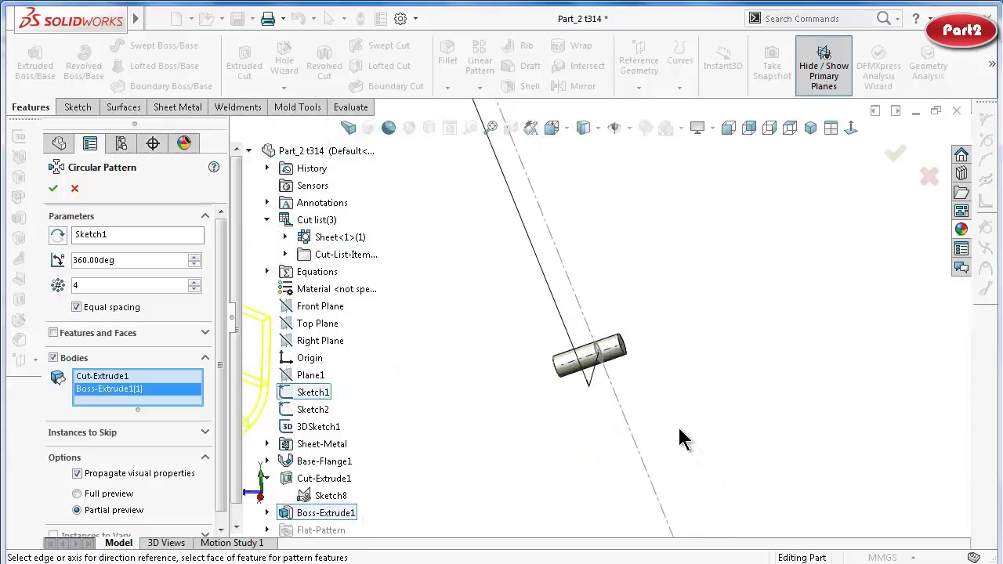
left_click(564, 366)
scroll(540, 380, "up", 2)
scroll(517, 391, "up", 2)
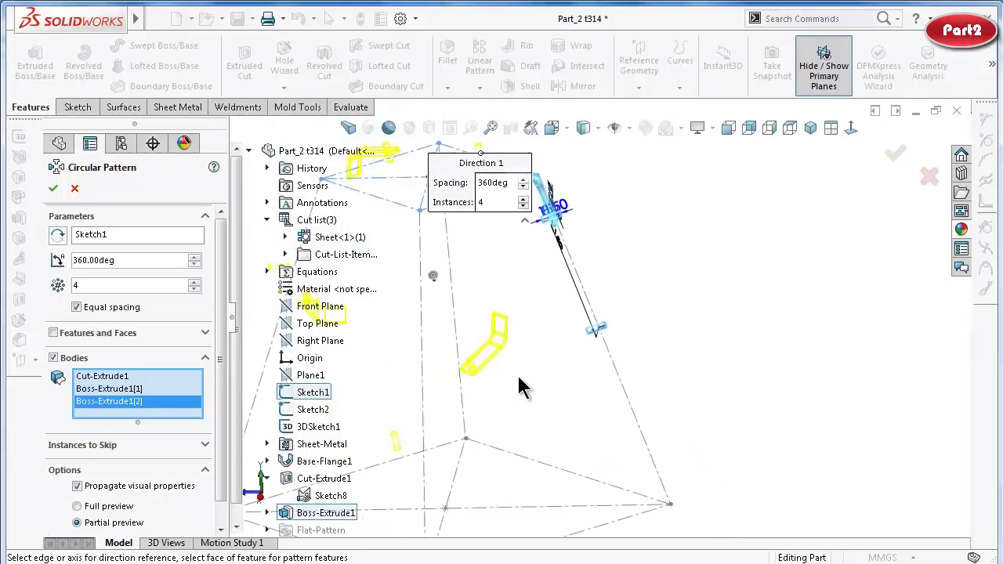
Inspect the pattern preview from different angles, then cancel the circular pattern.
key("Right")
key("Right")
key("Right")
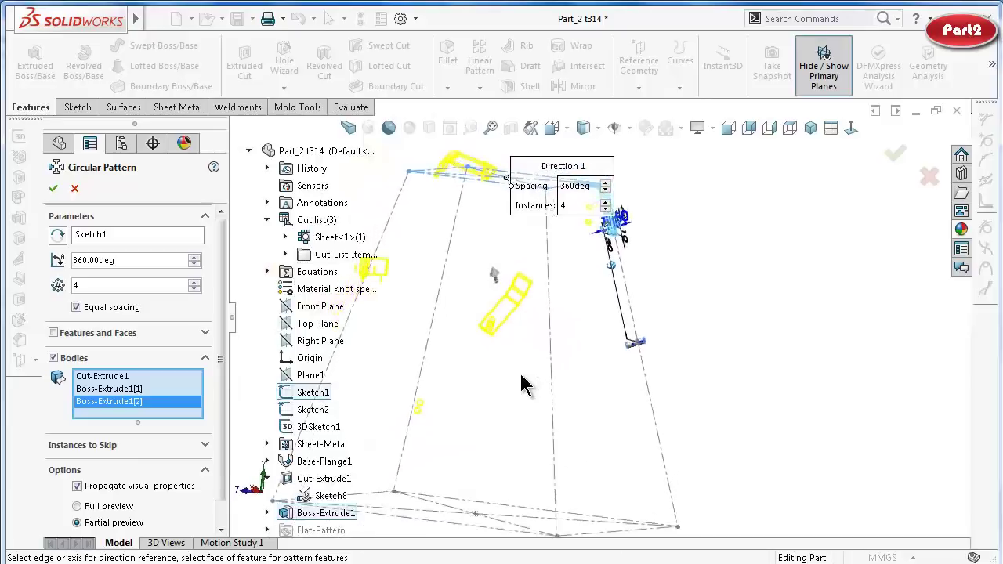
key("Right")
mouse_move(739, 325)
middle_mouse_down()
mouse_move(670, 408)
mouse_move(675, 424)
middle_mouse_up()
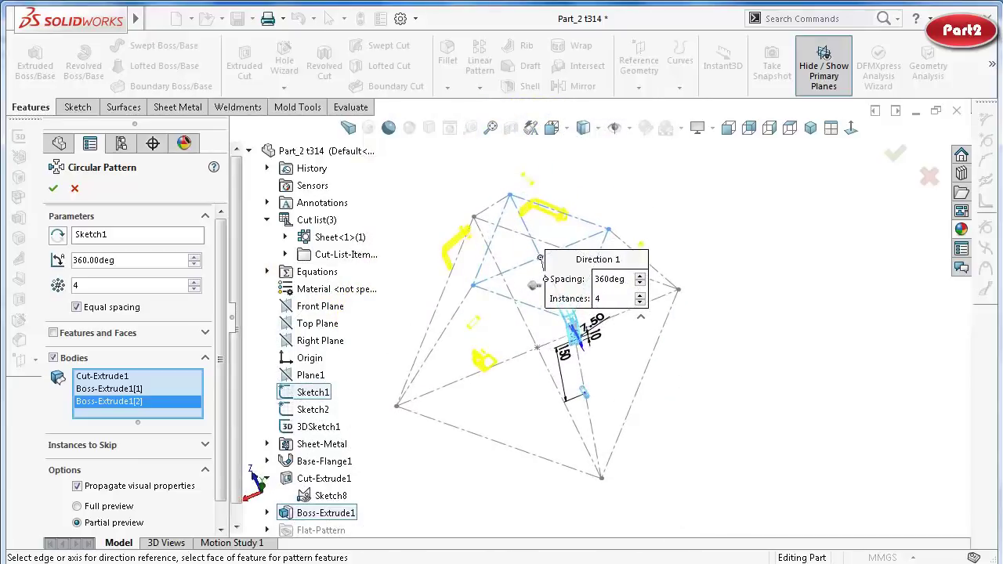
left_click(74, 188)
key("Up")
key("Up")
key("Up")
key("Up")
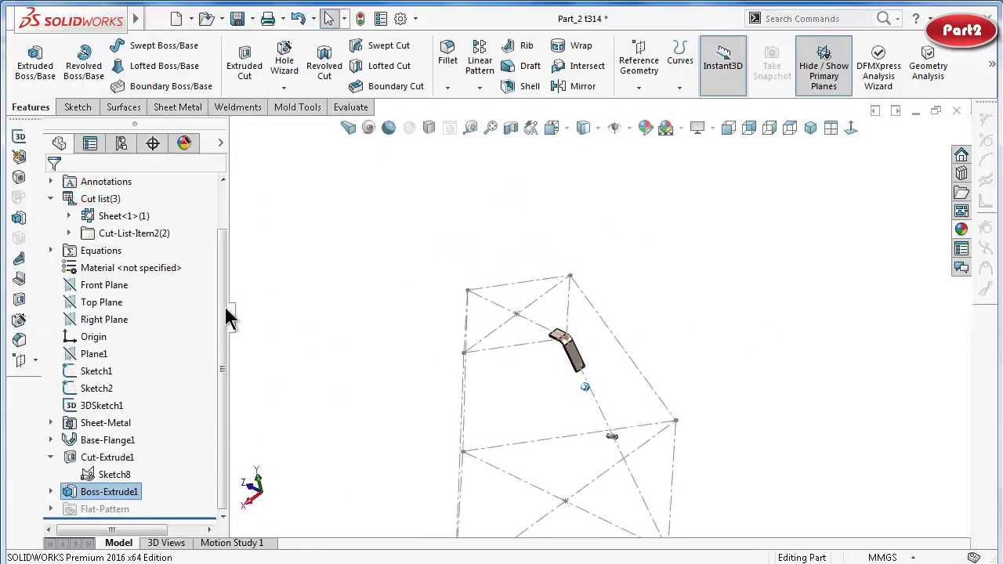
Sketch a circle centred on the origin on the Top Plane, viewed from above.
left_click_drag(220, 291, 222, 243)
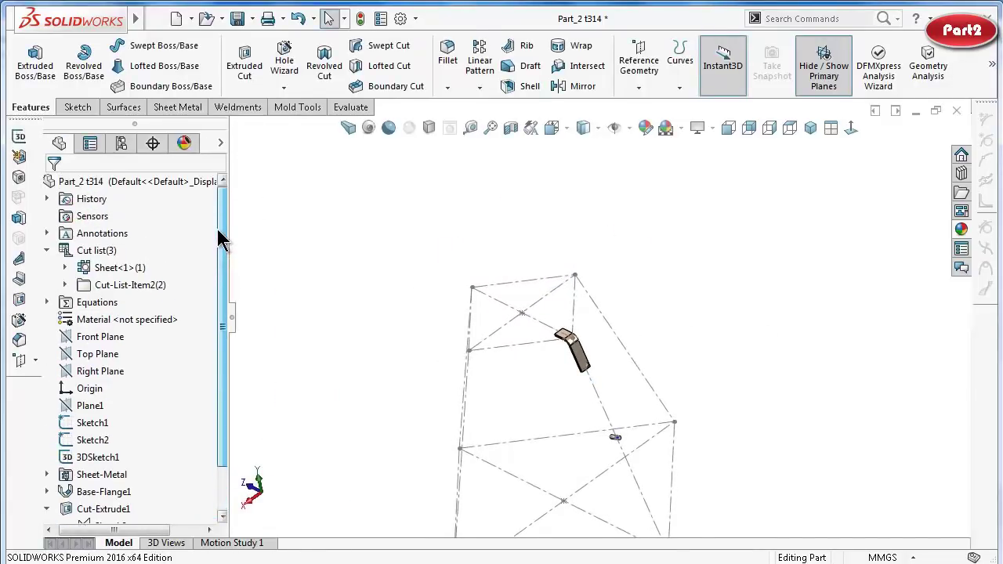
left_click(103, 353)
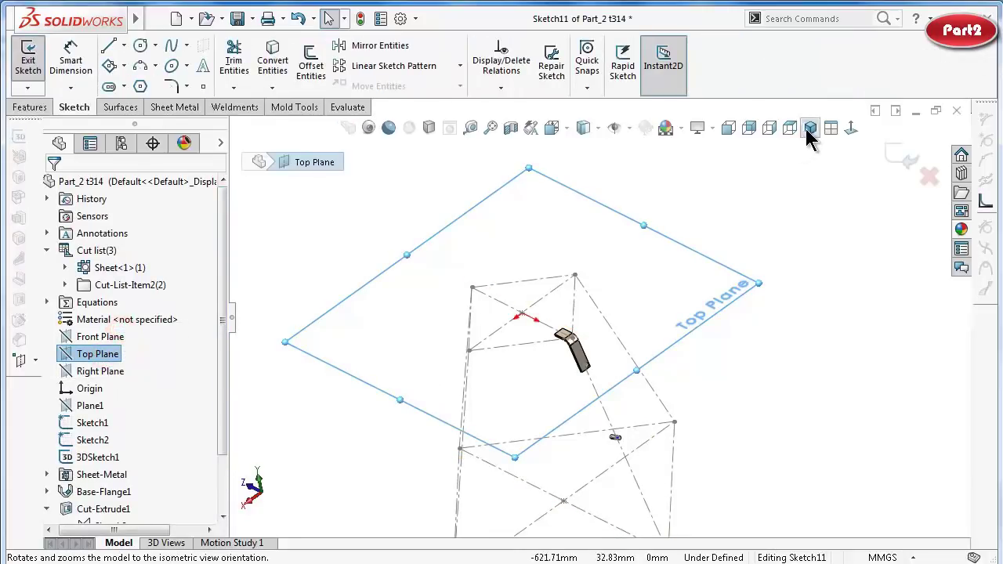
left_click(810, 131)
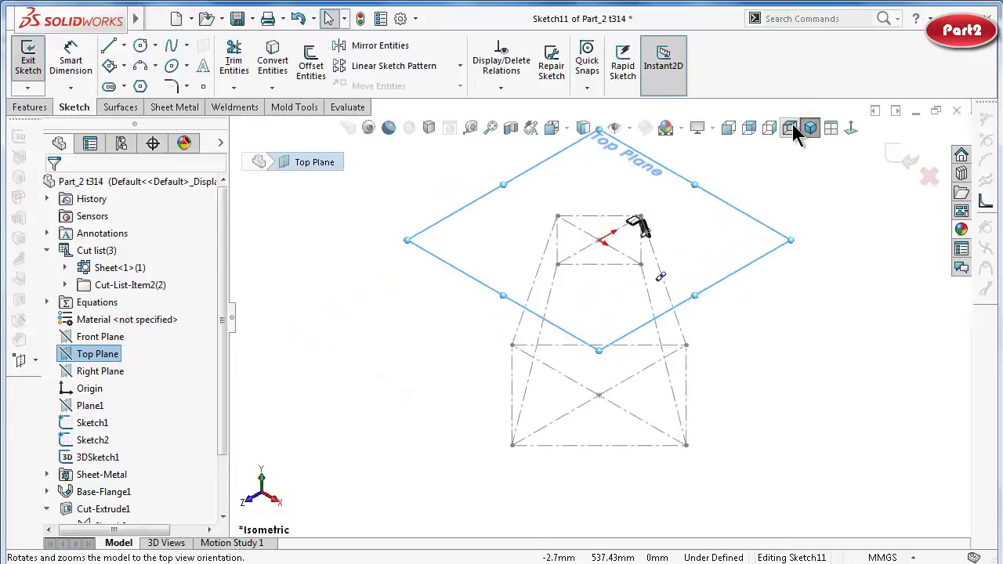
left_click(853, 128)
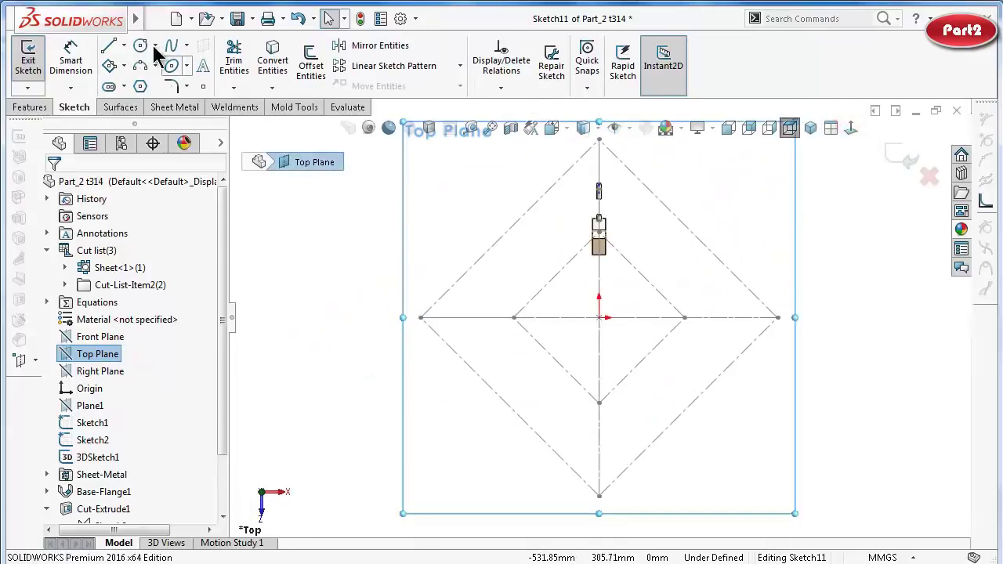
left_click(141, 45)
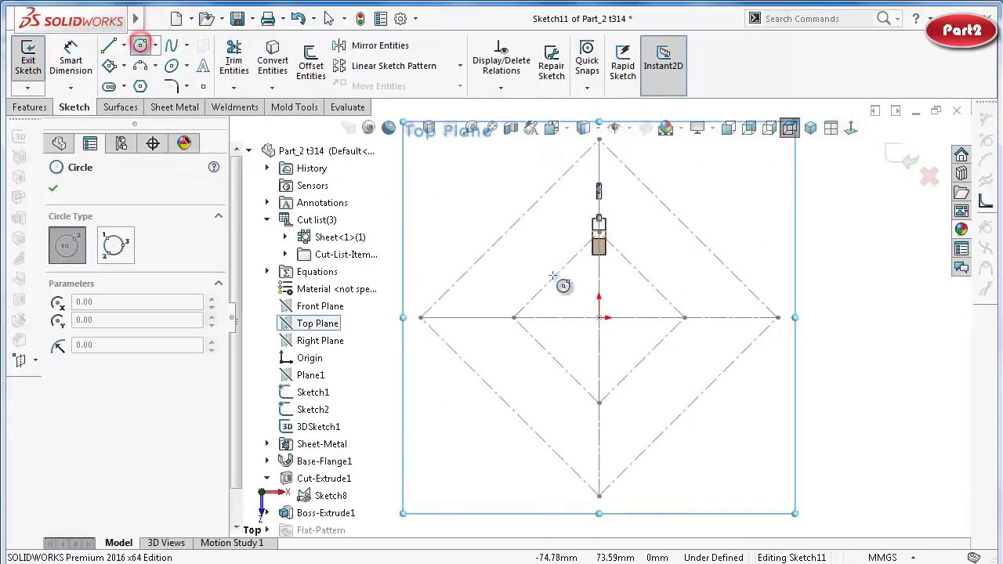
left_click(598, 318)
left_click(589, 300)
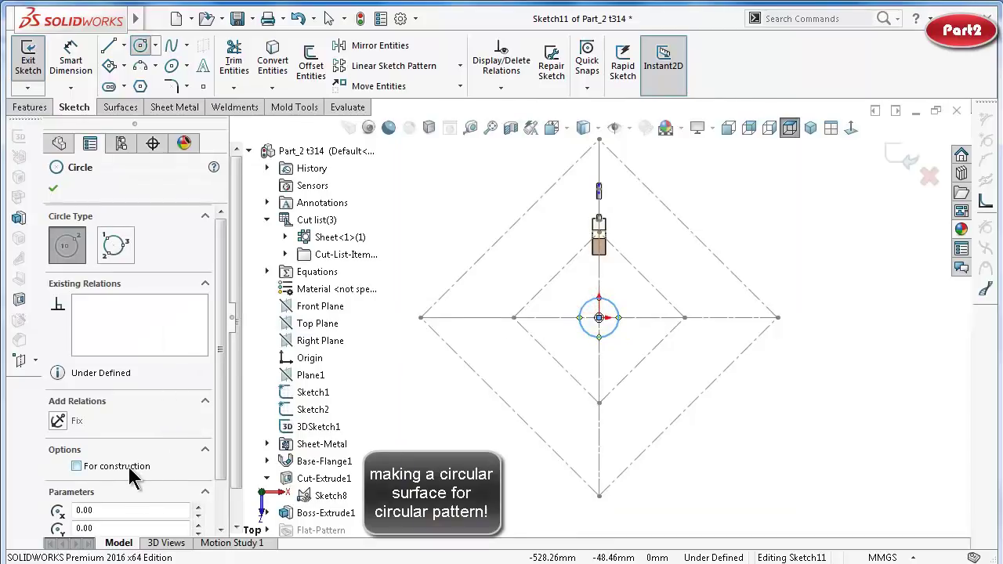
Dimension the circle to a 50 mm diameter.
left_click(52, 185)
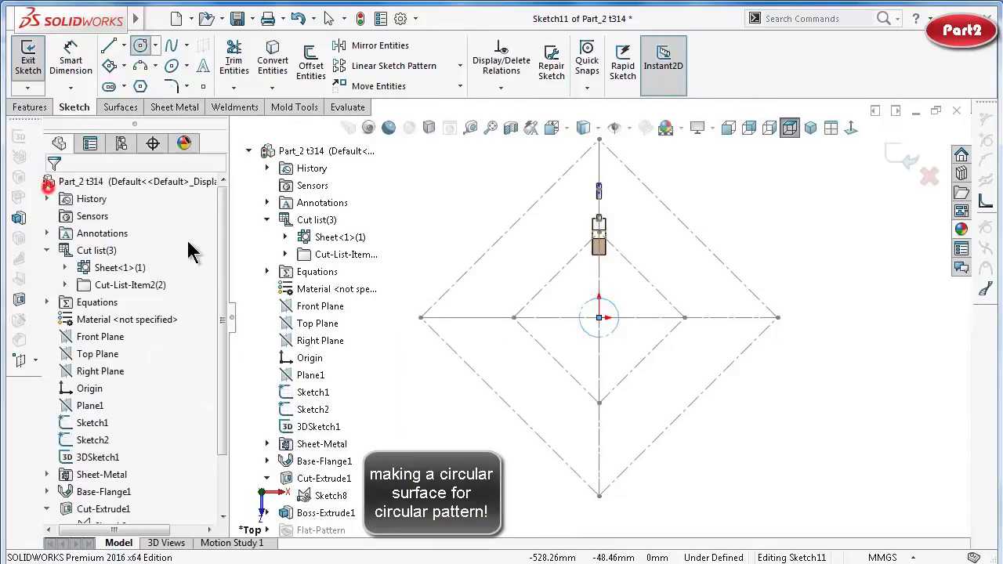
right_click_drag(835, 436, 860, 381)
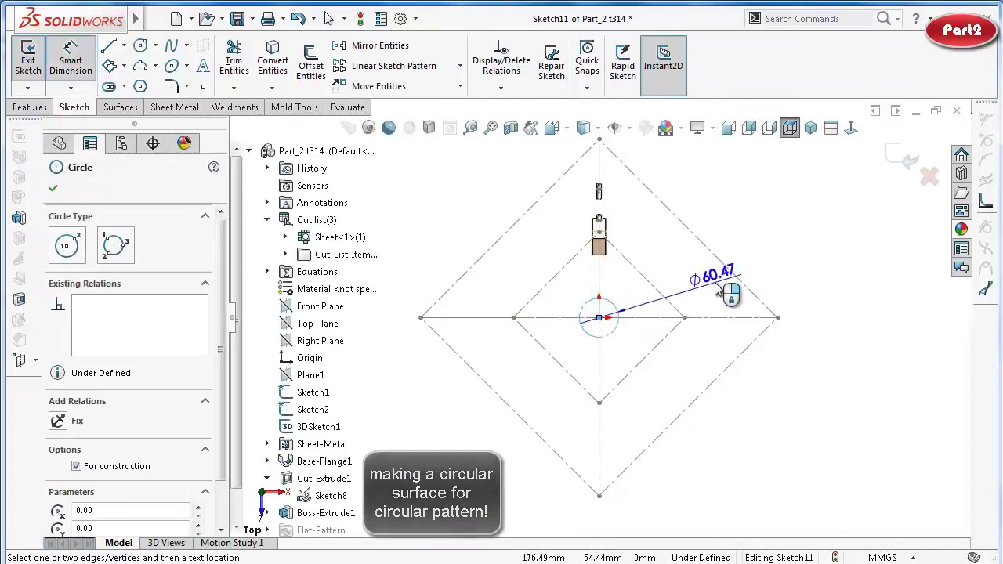
left_click(715, 283)
type("50")
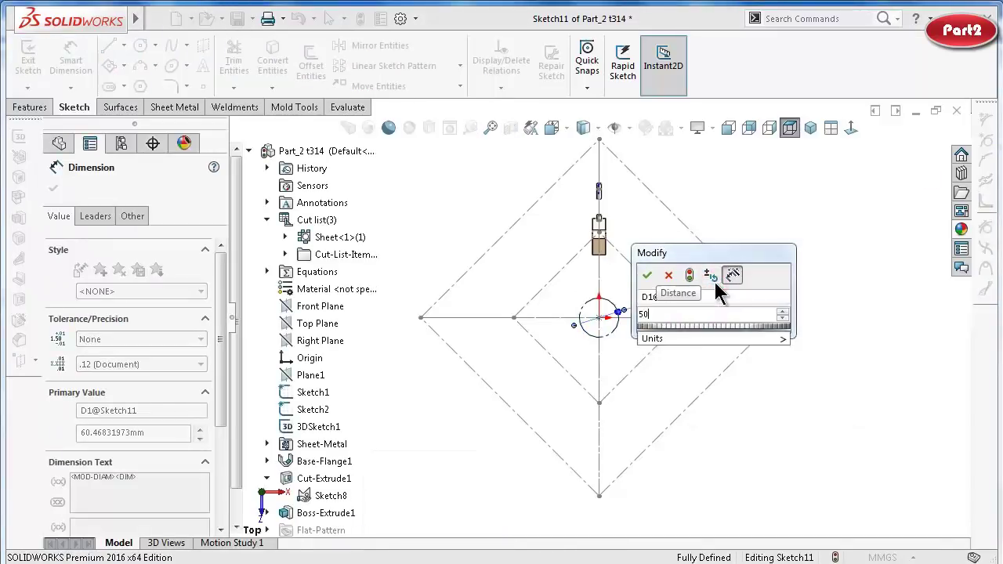
key("Return")
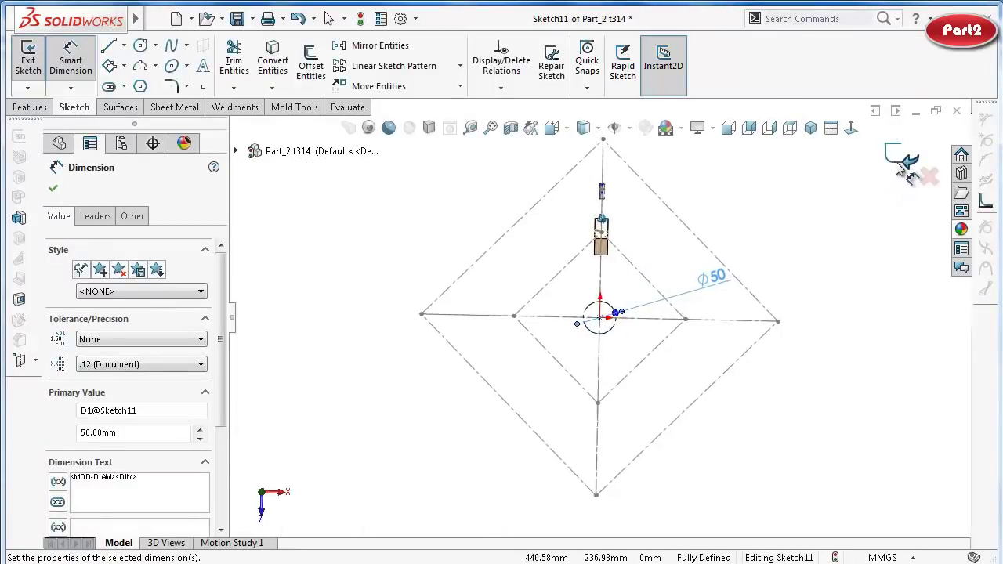
left_click(909, 160)
Create a planar surface from the Ø50 mm circle and orbit to view it.
left_click(121, 107)
left_click(320, 48)
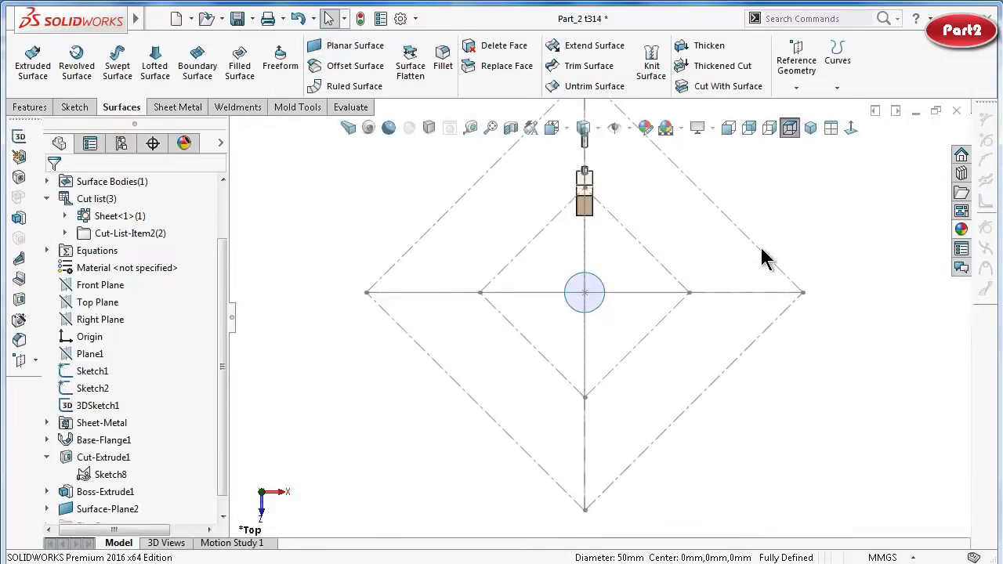
middle_click_drag(745, 263, 604, 282)
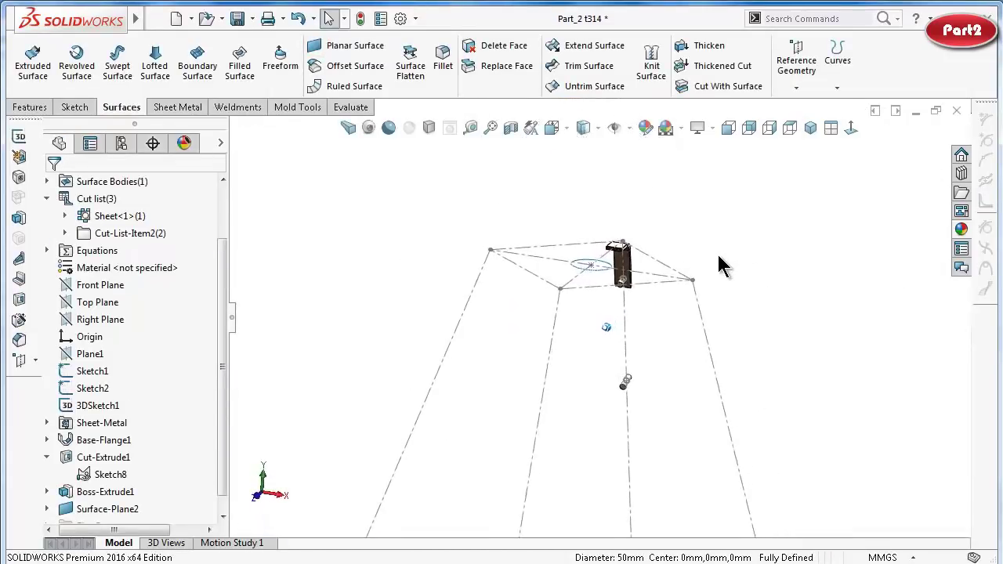
key("Left")
key("Left")
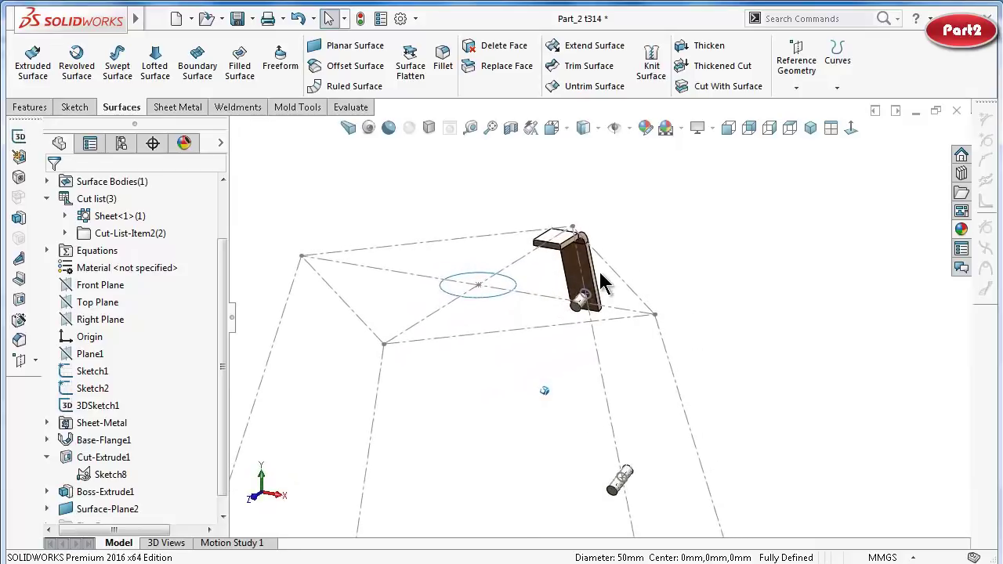
key("Left")
key("Left")
middle_click_drag(601, 284, 600, 280)
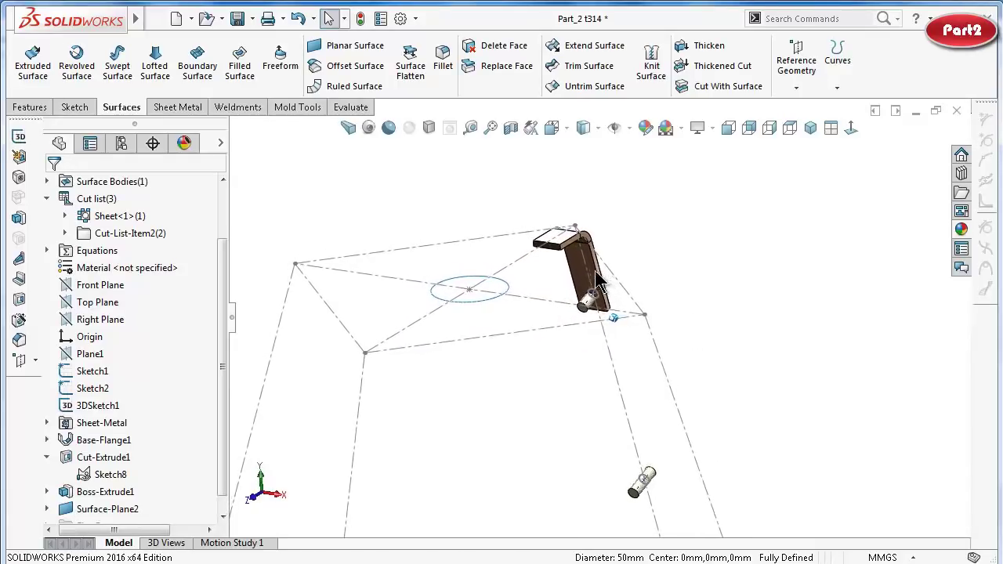
Start a circular pattern using the 50 mm circle edge as the axis.
left_click(11, 107)
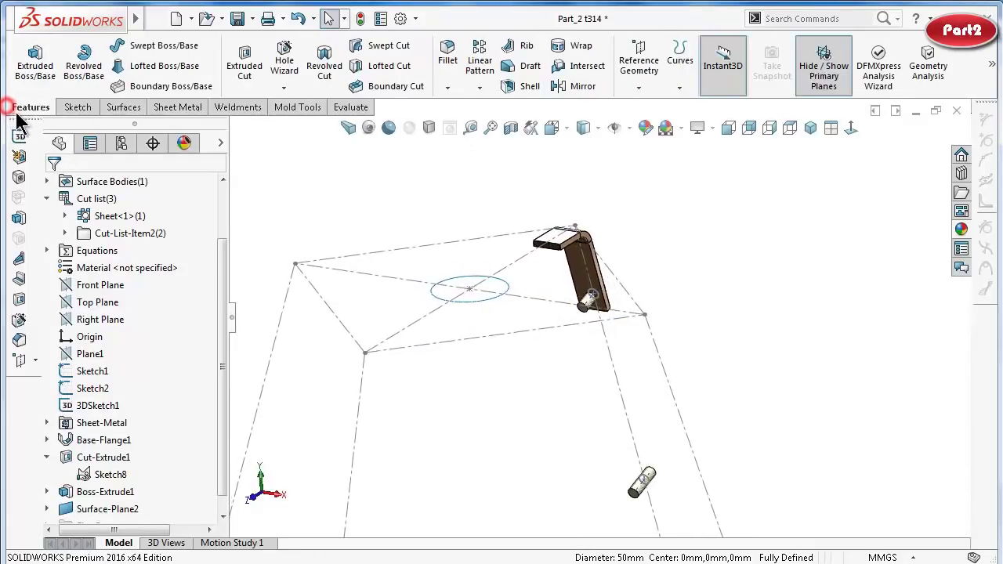
left_click(477, 89)
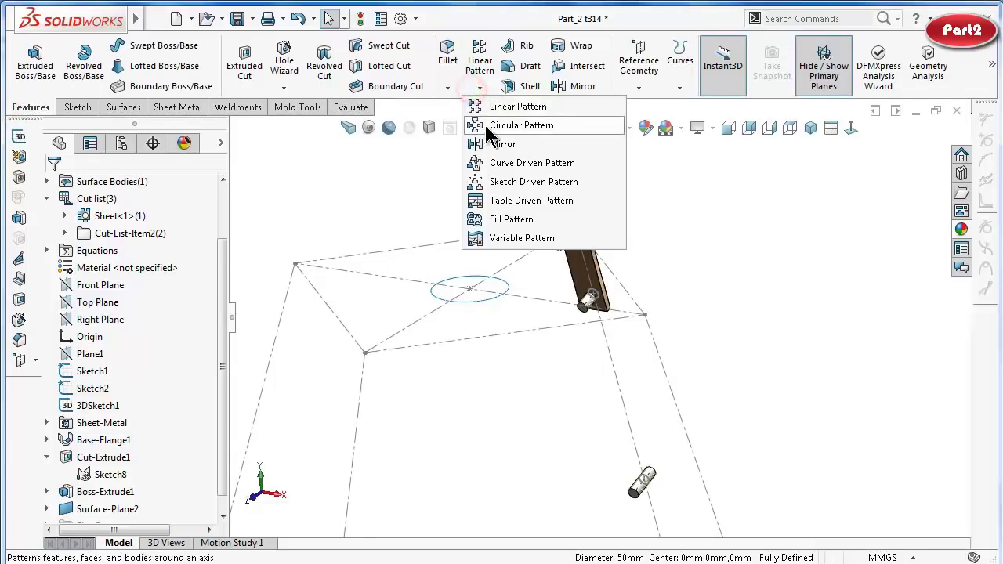
left_click(517, 125)
left_click(108, 236)
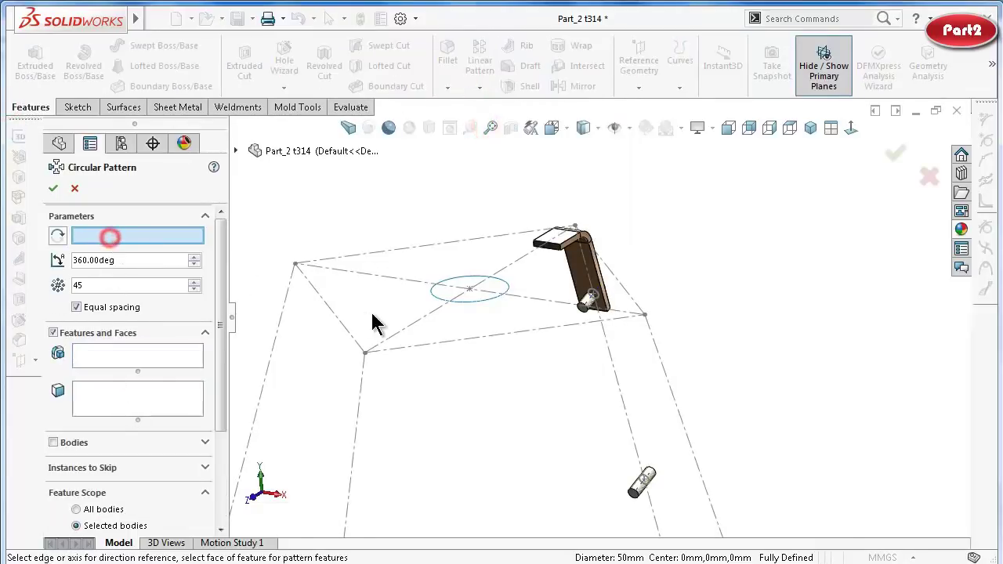
scroll(462, 321, "down", 3)
left_click(515, 288)
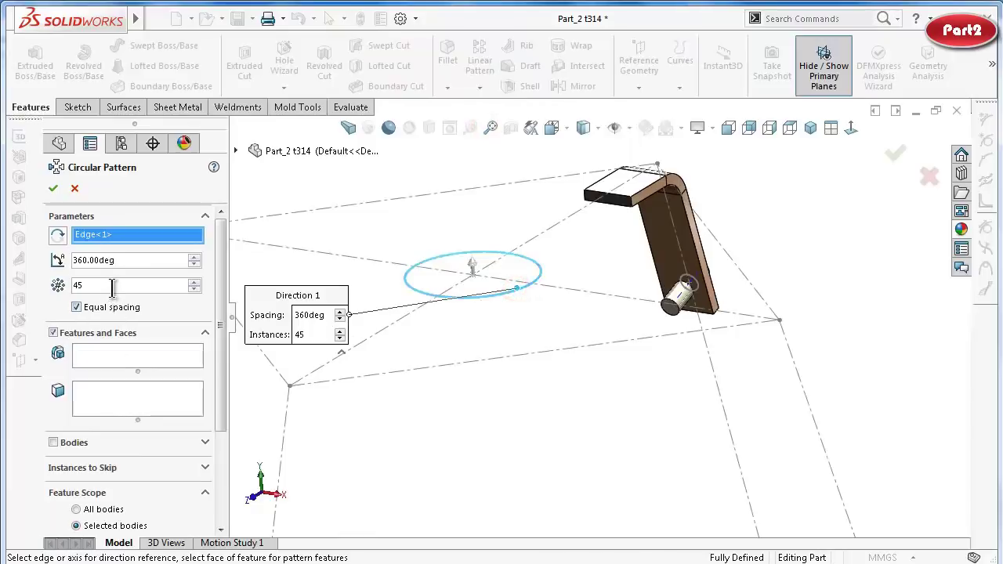
Pattern the bent bracket and both pin bodies, 4 instances over 360°, and confirm.
left_click(112, 410)
left_click(220, 391)
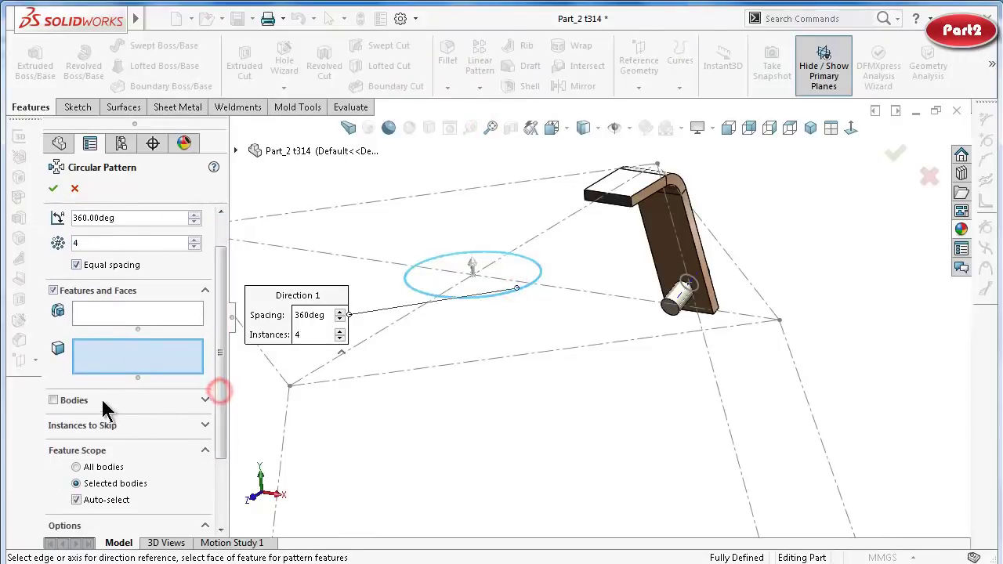
left_click(56, 401)
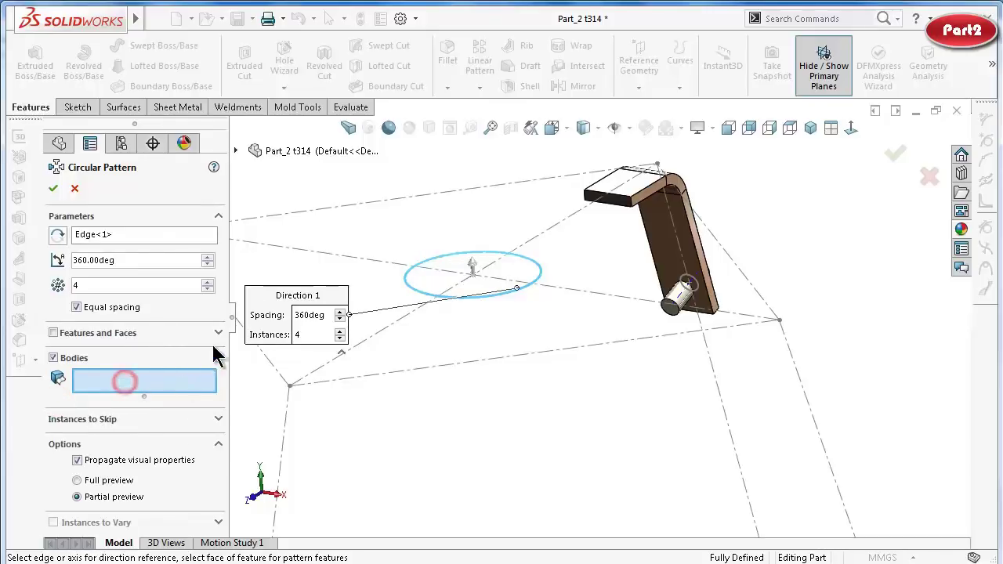
left_click(662, 232)
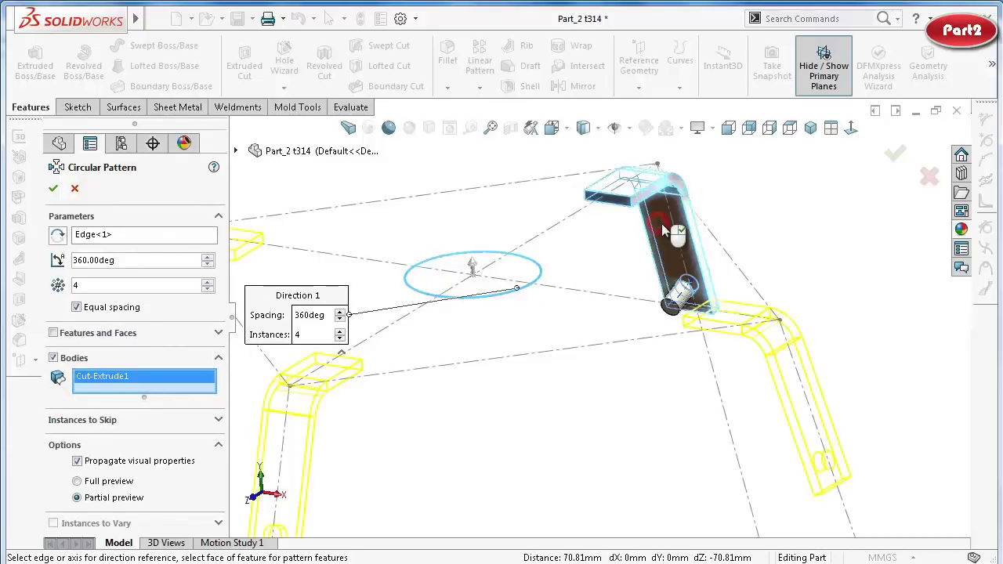
scroll(684, 307, "down", 2)
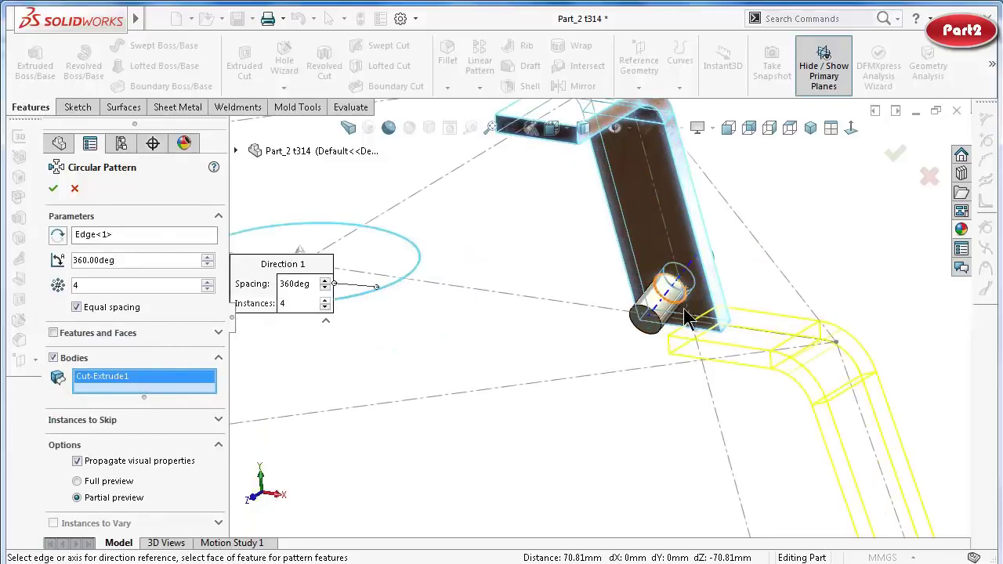
left_click(656, 308)
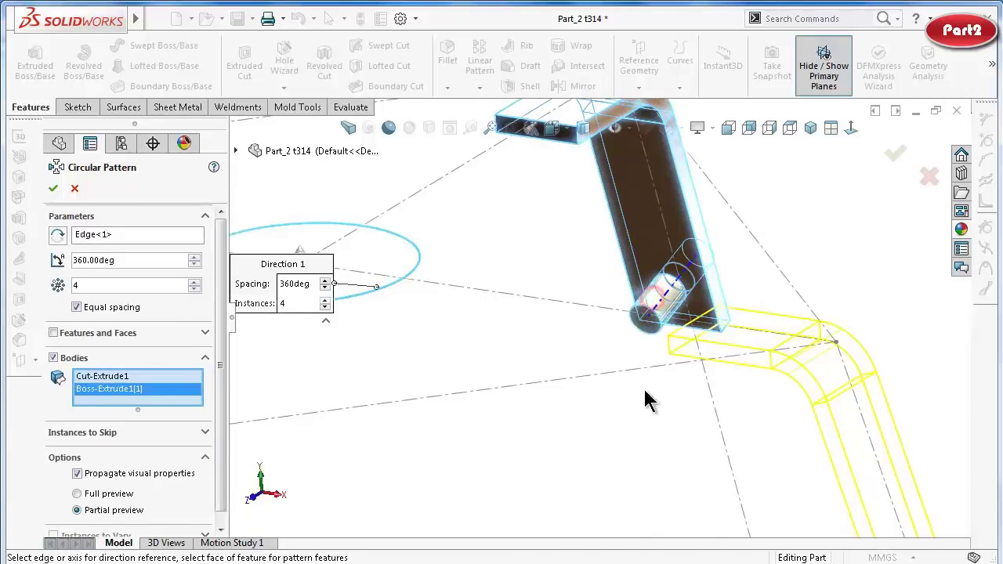
scroll(645, 402, "up", 3)
scroll(669, 468, "up", 1)
scroll(670, 469, "down", 2)
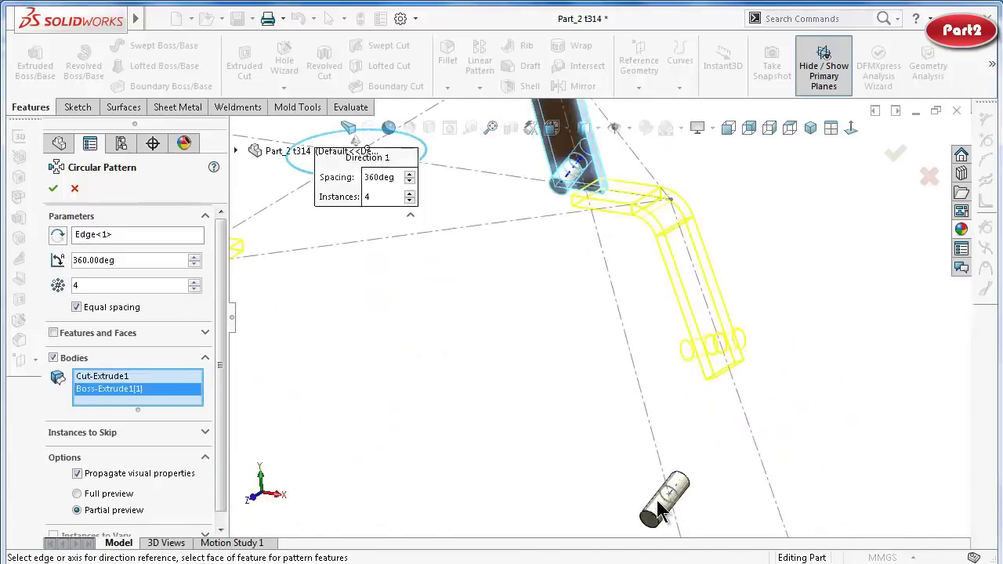
left_click(658, 510)
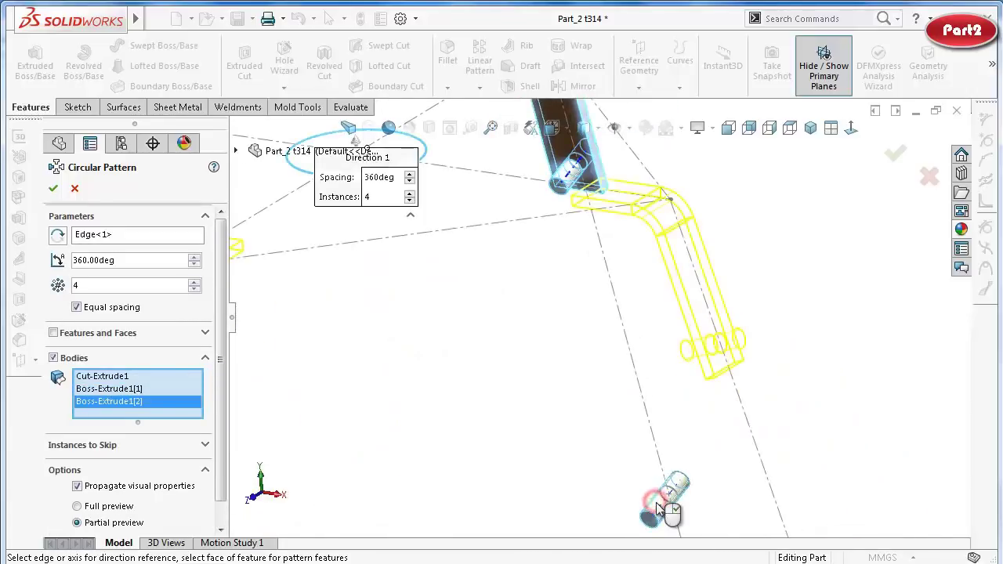
left_click(54, 189)
Hide the circular surface disc Surface-Plane2.
scroll(473, 313, "up", 3)
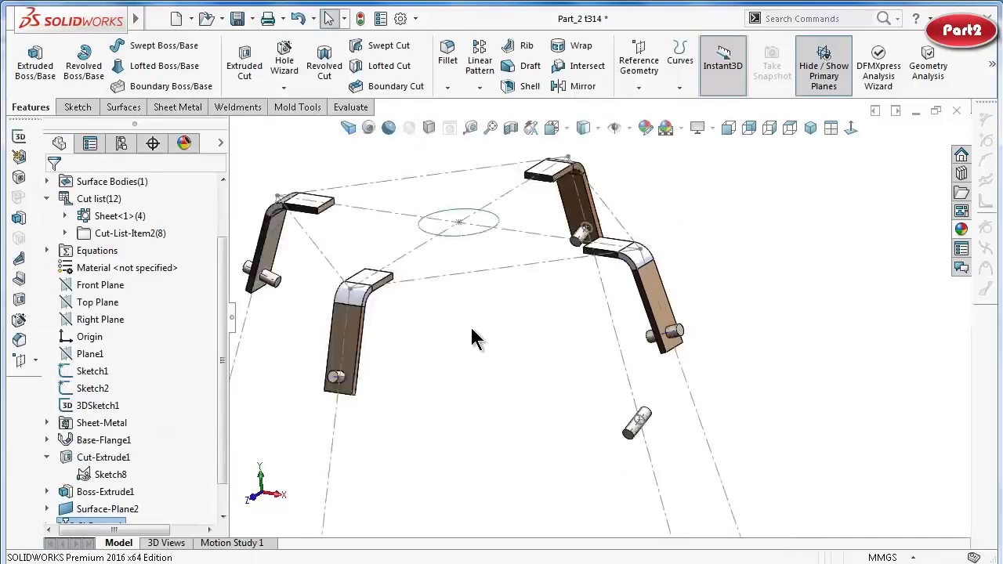
scroll(478, 344, "up", 2)
scroll(491, 368, "up", 2)
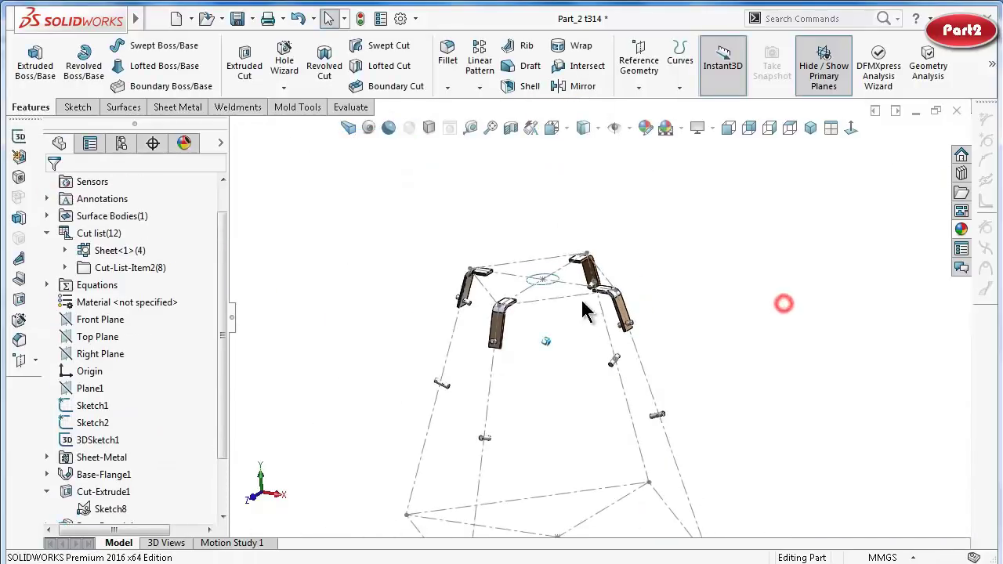
scroll(548, 297, "down", 2)
scroll(524, 285, "down", 2)
scroll(567, 284, "down", 3)
left_click(569, 274)
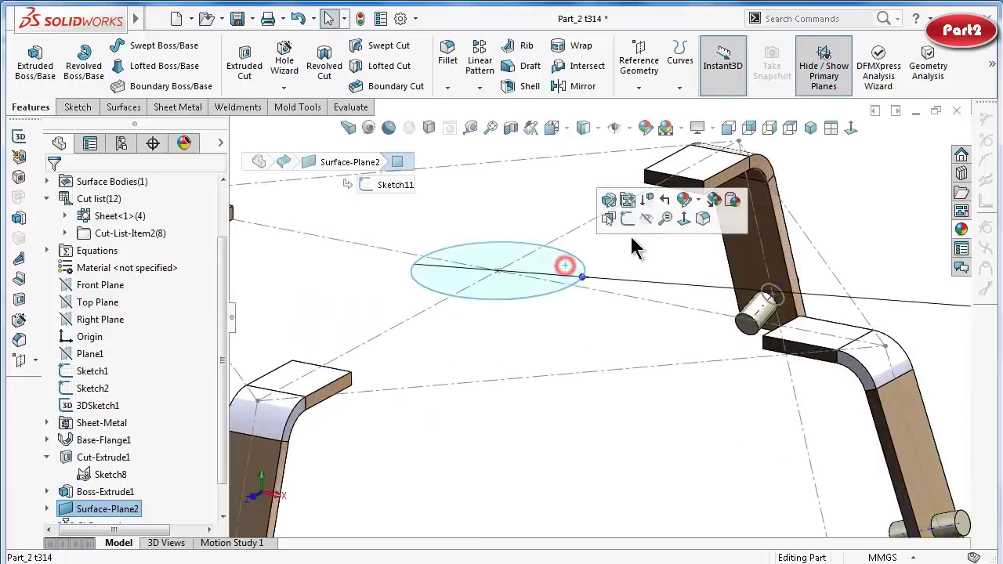
left_click(647, 217)
Hide the pin's sketch circle, Sketch8, leaving visibility options unchanged.
scroll(576, 337, "up", 3)
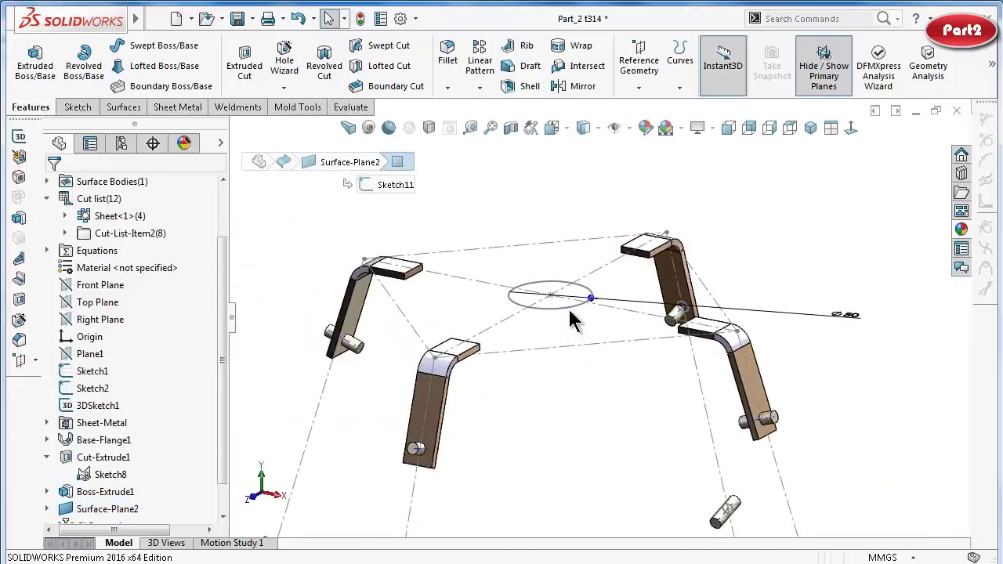
left_click(570, 312)
left_click(597, 443)
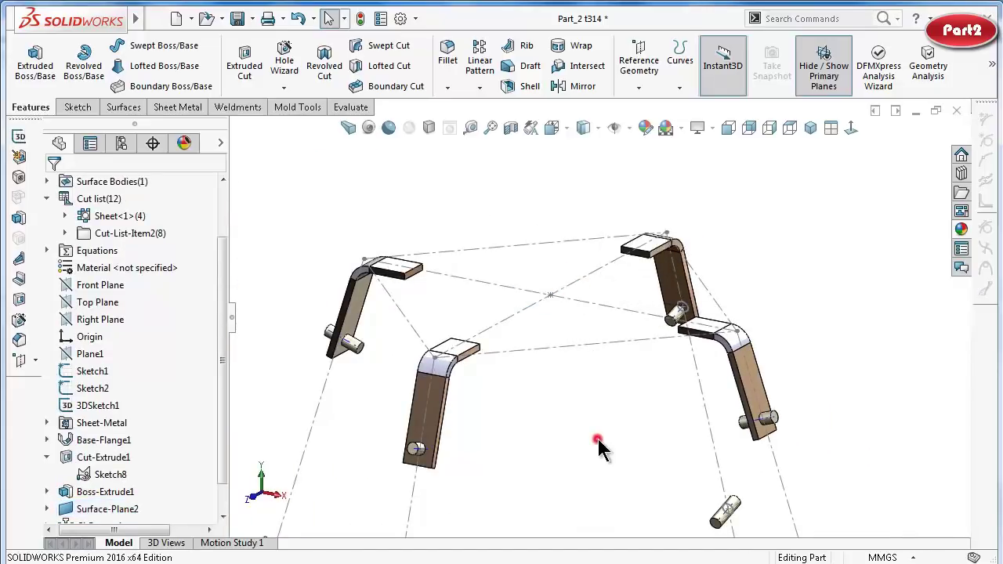
scroll(680, 481, "down", 4)
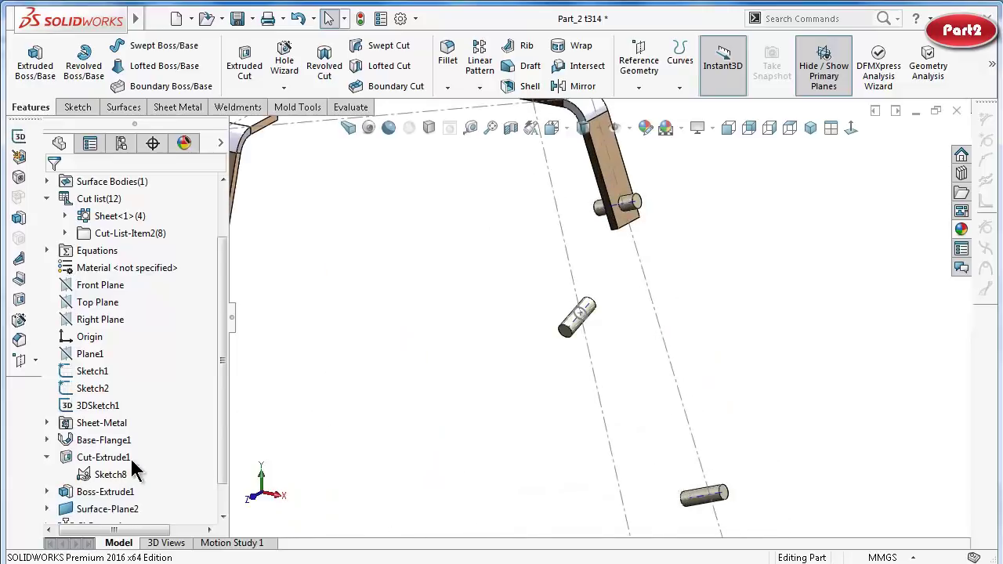
scroll(612, 373, "down", 2)
scroll(574, 366, "down", 3)
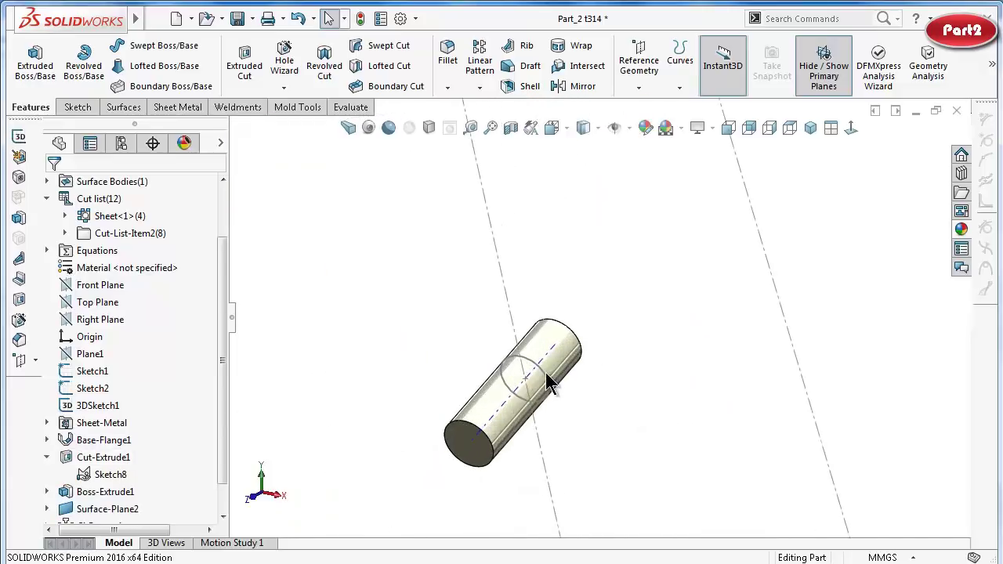
left_click(546, 378)
left_click(608, 326)
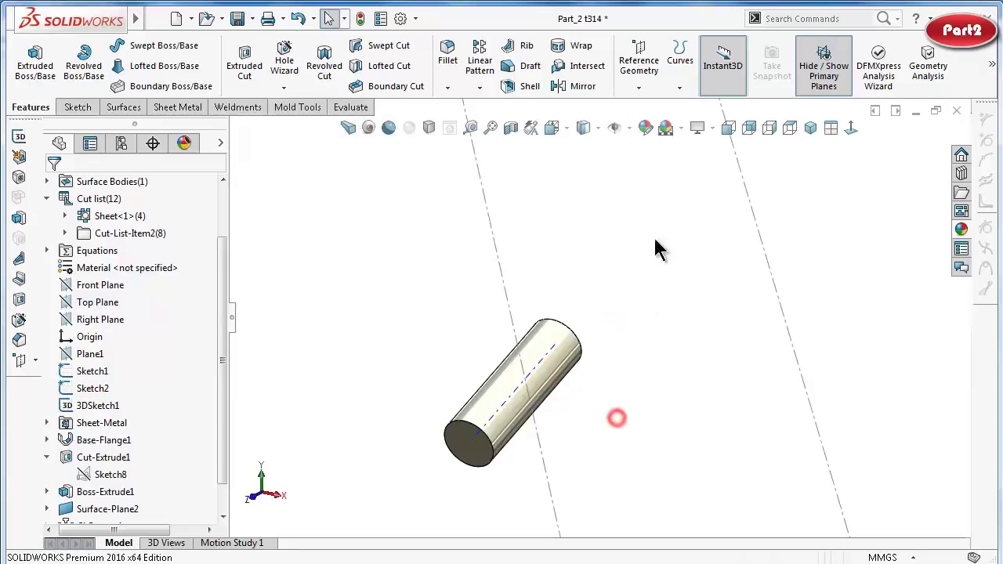
left_click(626, 127)
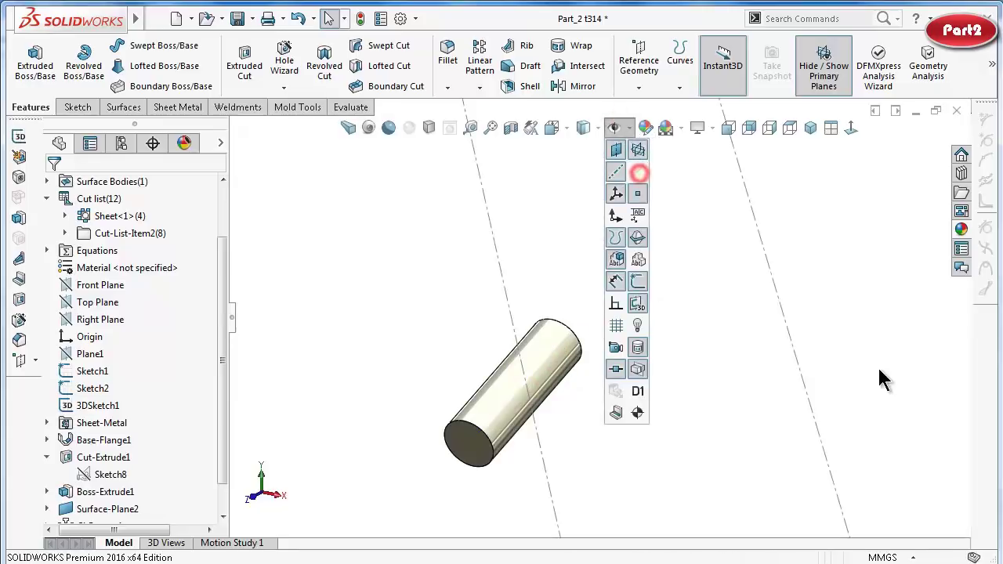
left_click(847, 345)
Rotate and zoom the model to inspect the four patterned legs from several sides.
scroll(847, 345, "up", 3)
scroll(773, 358, "up", 3)
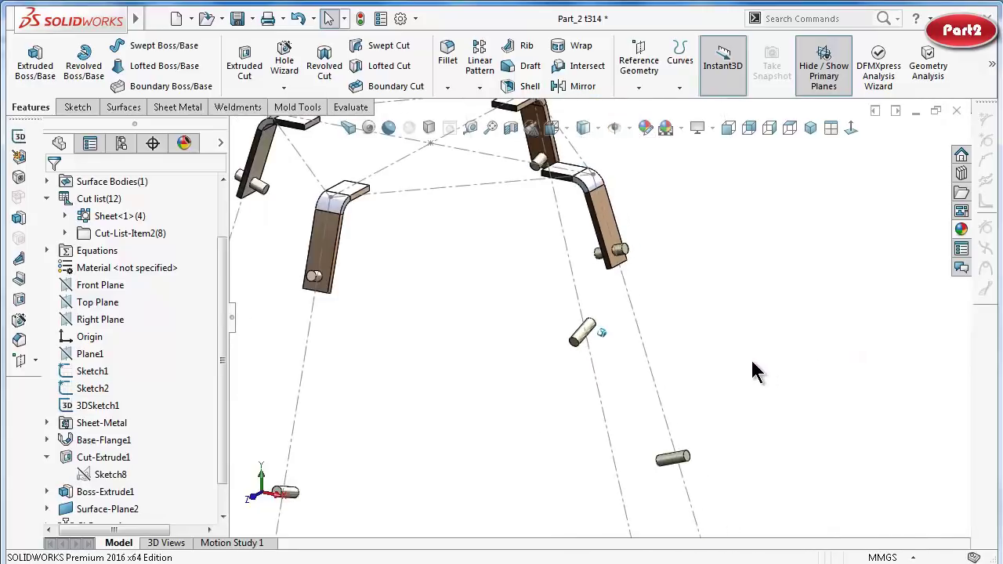
key("Right")
key("Right")
key("Right")
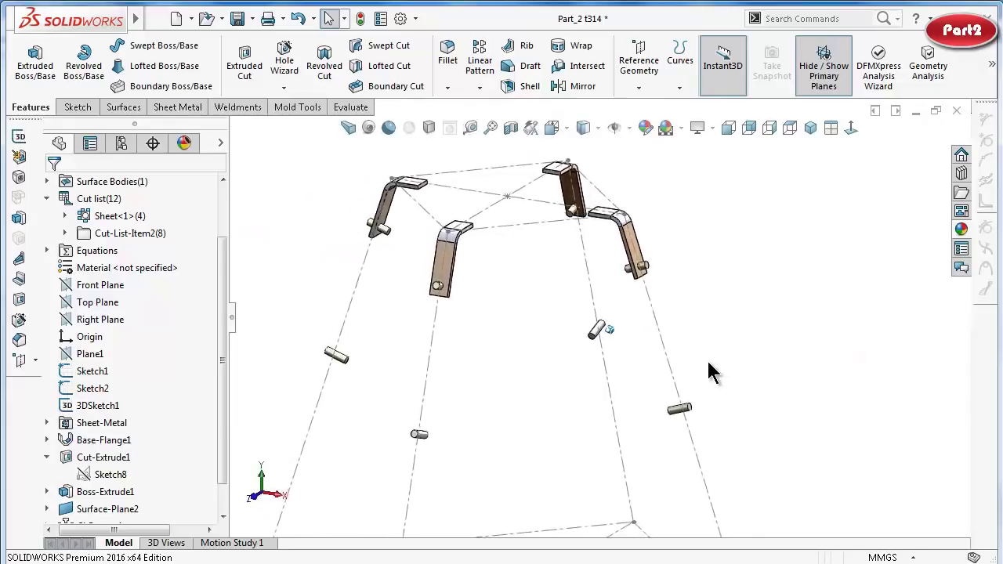
scroll(728, 345, "down", 1)
scroll(705, 267, "down", 2)
scroll(642, 204, "down", 2)
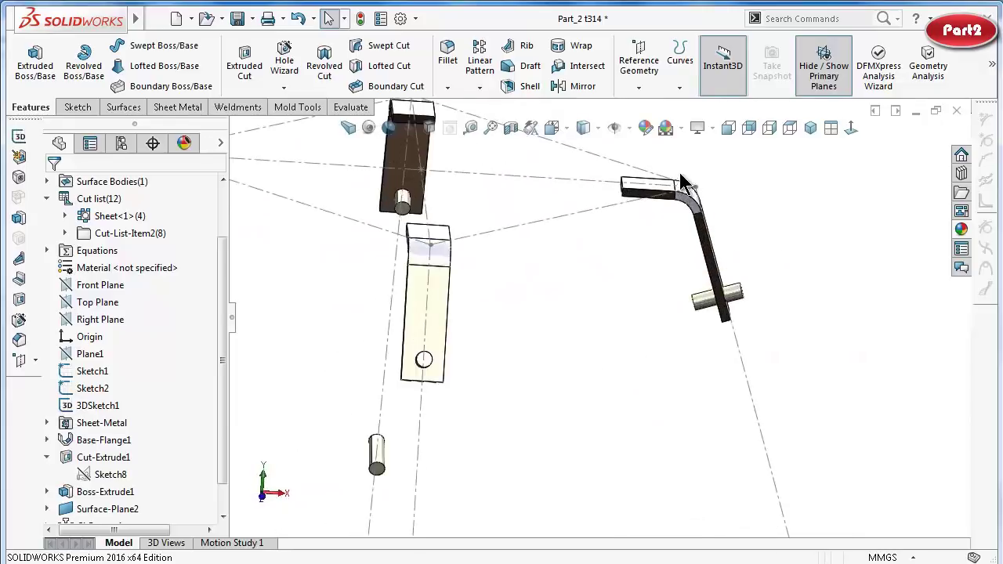
scroll(690, 228, "down", 3)
scroll(713, 258, "up", 2)
scroll(693, 310, "up", 2)
scroll(680, 322, "up", 2)
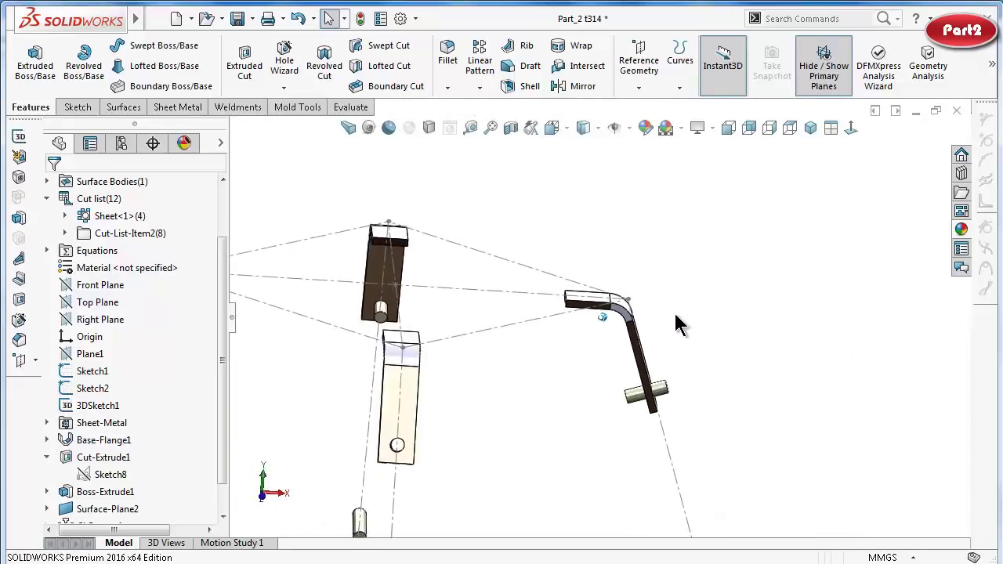
scroll(673, 329, "up", 1)
key("Right")
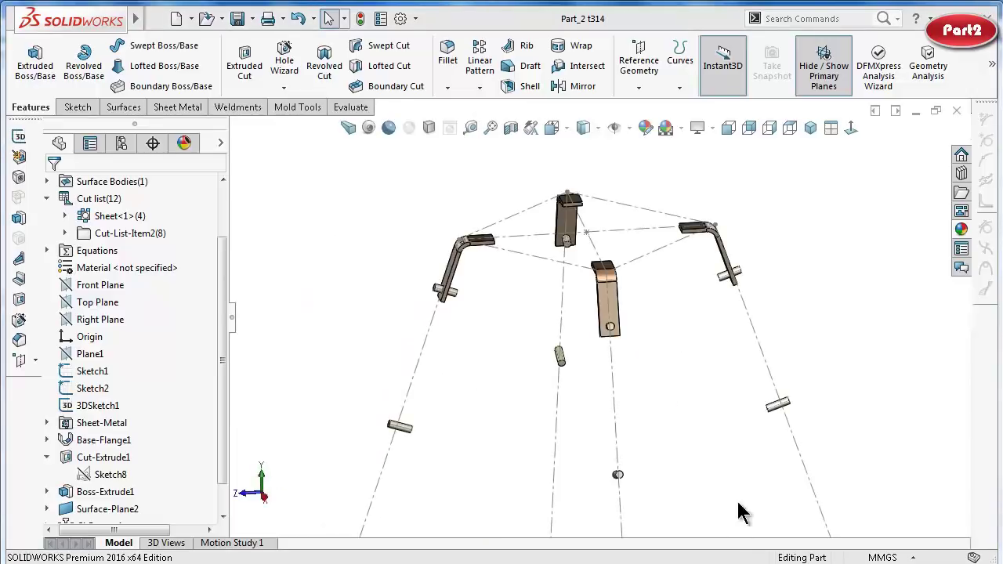
key("Down")
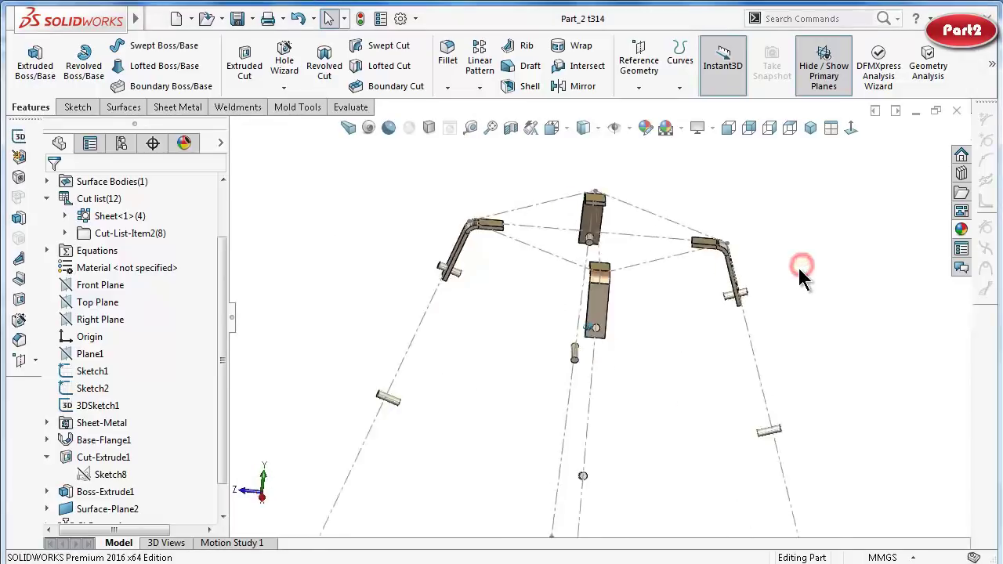
key("Down")
key("Down")
key("Down")
mouse_move(782, 282)
middle_mouse_down()
mouse_move(761, 314)
mouse_move(860, 321)
mouse_move(828, 336)
middle_mouse_up()
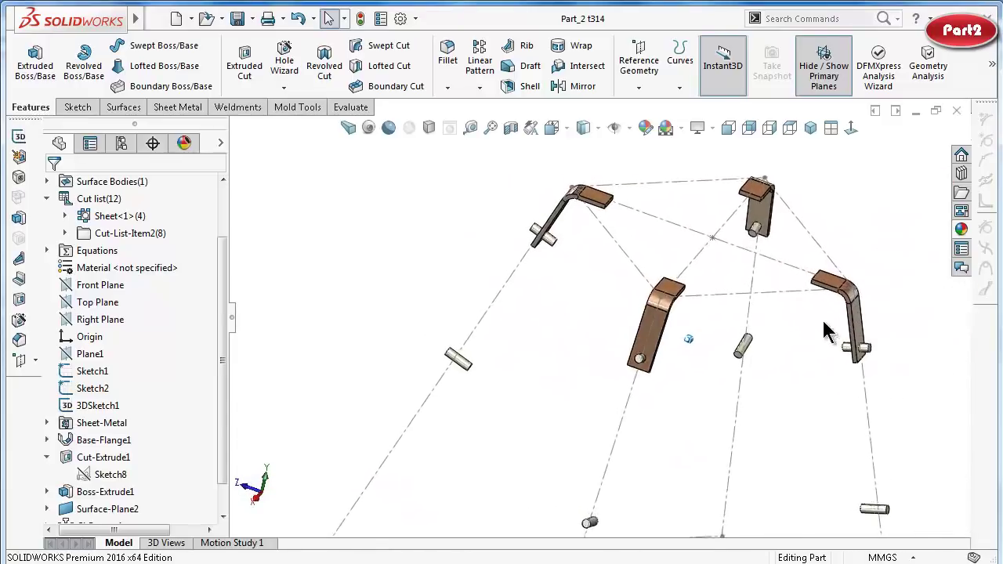
left_click(74, 107)
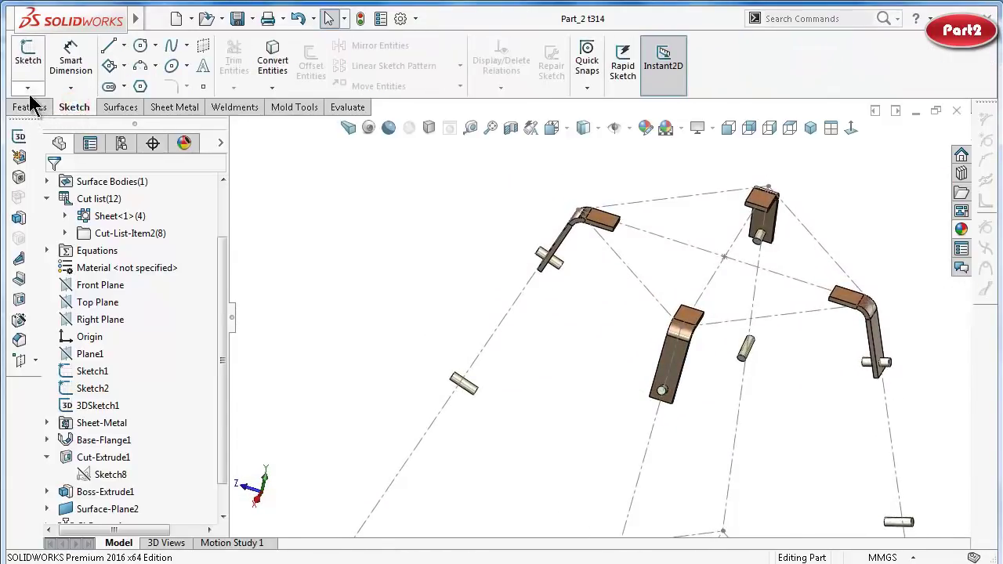
Open a new 3D sketch, 3DSketch2, and activate the Line tool.
left_click(40, 127)
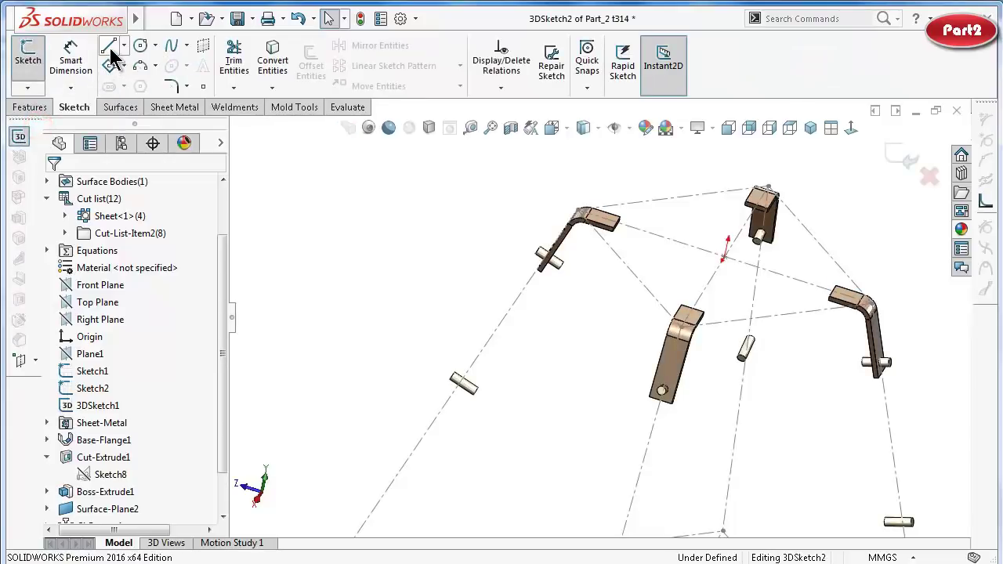
left_click(109, 49)
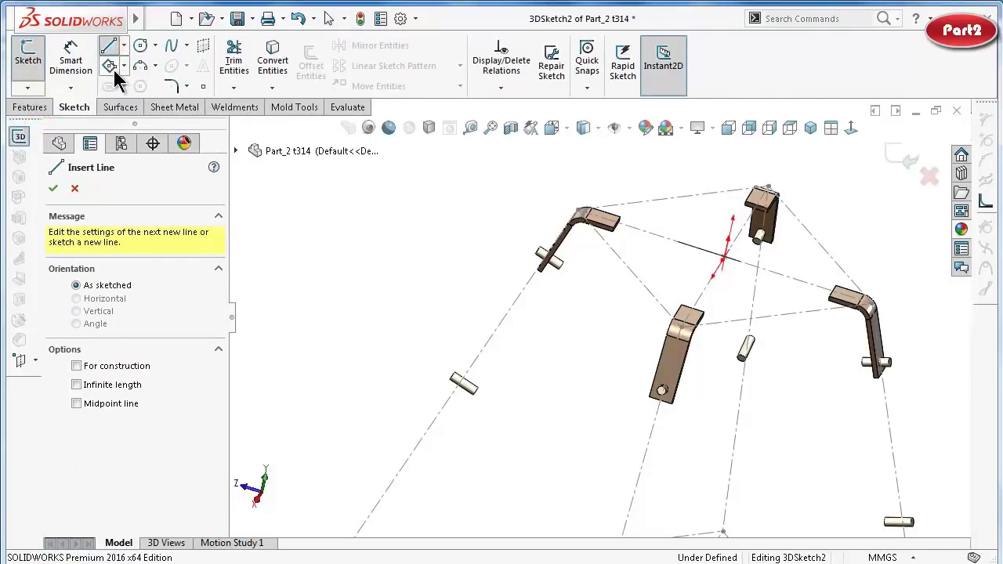
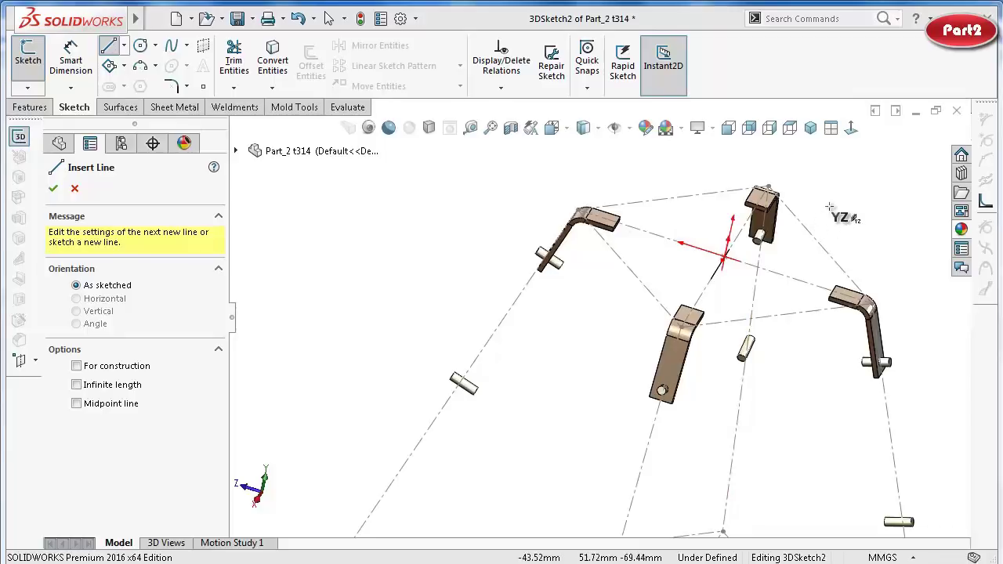
Draw a 3D sketch line from the top bracket's pin end to the other bracket's pin face centre.
mouse_move(827, 210)
middle_mouse_down()
mouse_move(818, 323)
mouse_move(737, 239)
middle_mouse_up()
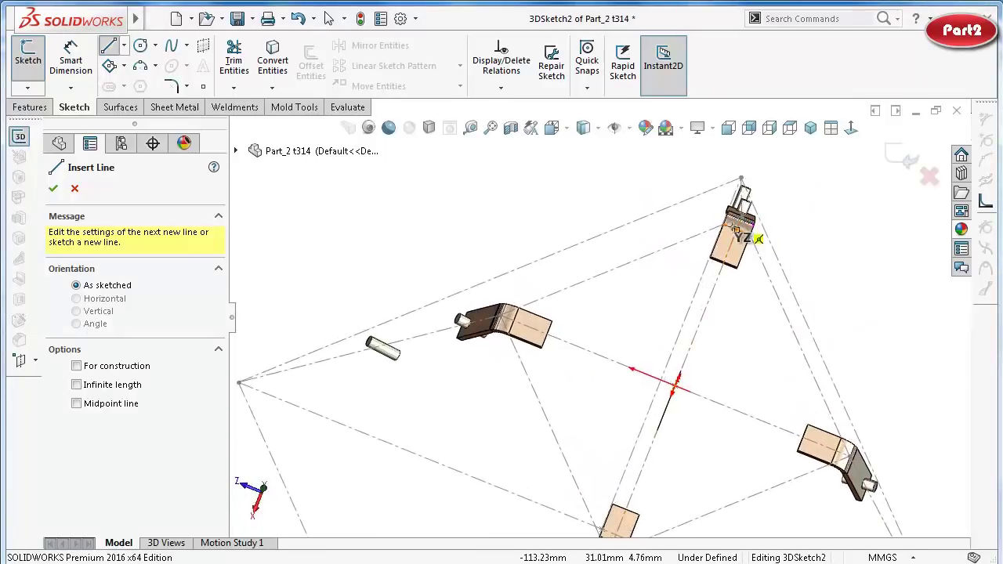
mouse_move(384, 322)
middle_mouse_down()
mouse_move(822, 231)
mouse_move(692, 235)
mouse_move(705, 401)
mouse_move(621, 423)
middle_mouse_up()
scroll(692, 235, "down", 5)
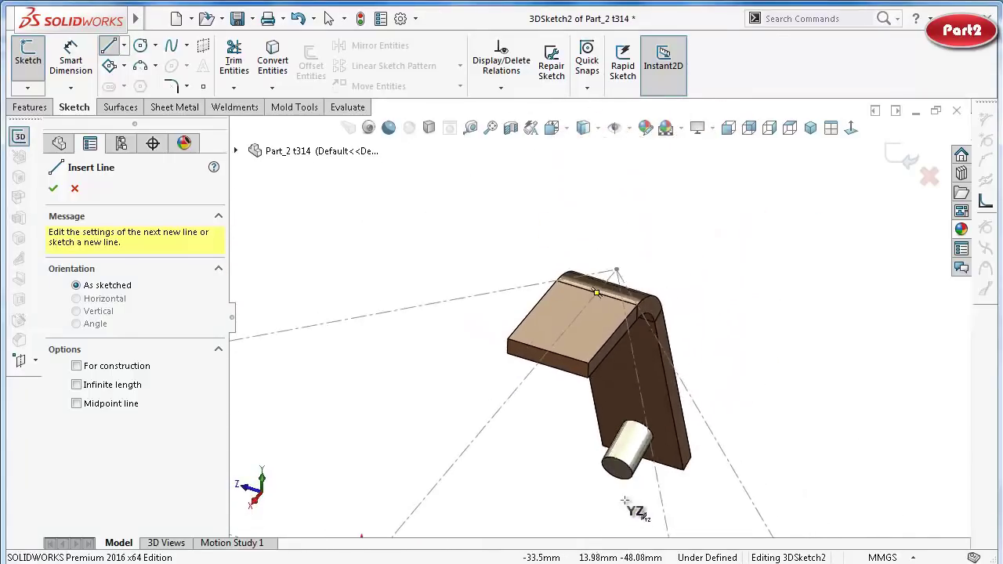
scroll(622, 423, "down", 3)
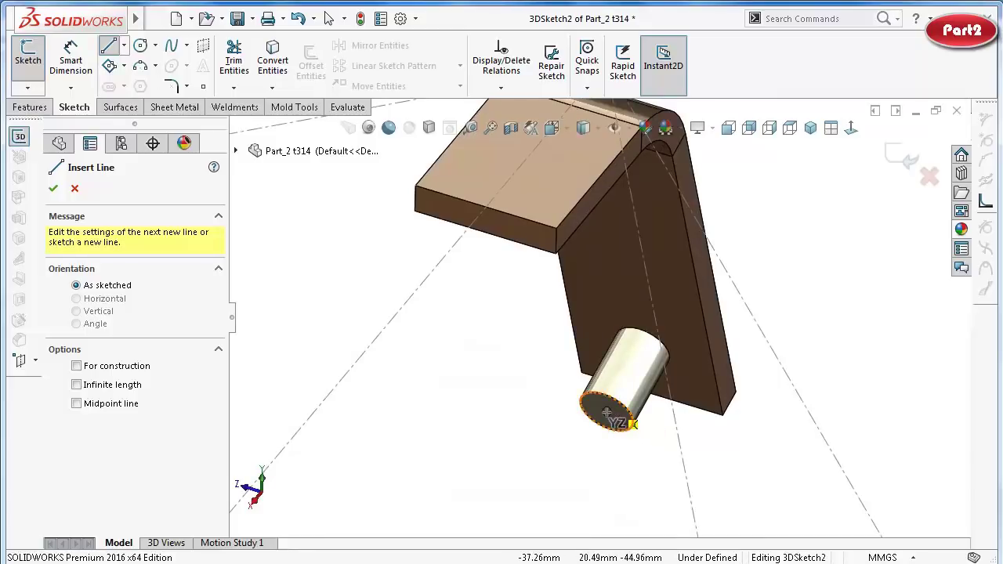
left_click(604, 413)
scroll(476, 468, "up", 3)
scroll(447, 478, "up", 3)
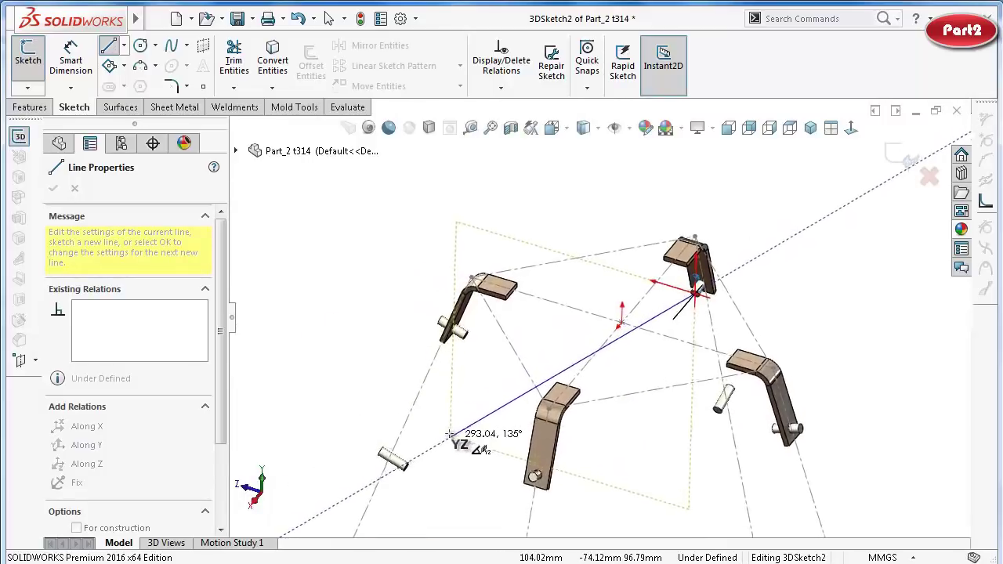
scroll(449, 432, "down", 2)
middle_click_drag(450, 435, 467, 449)
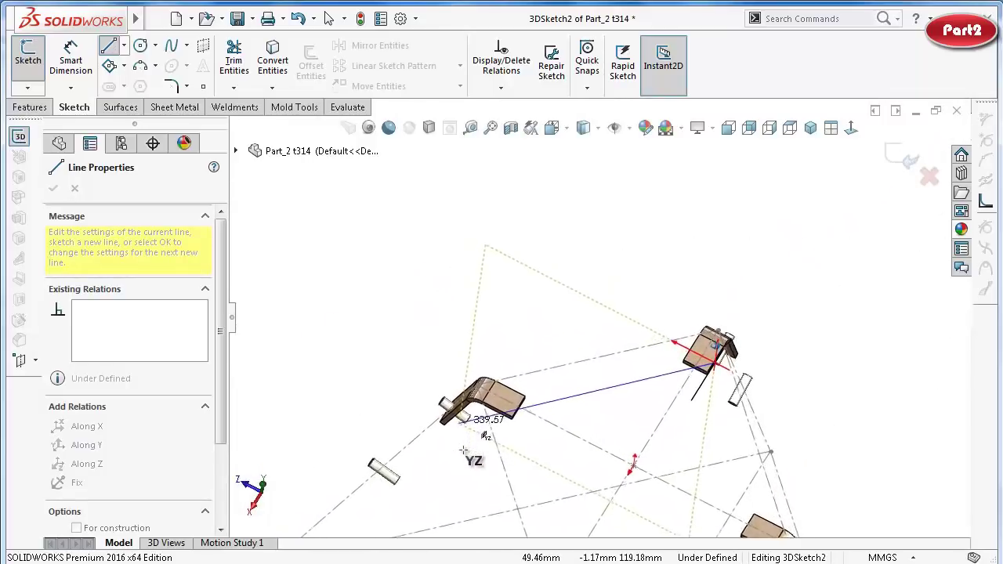
middle_click_drag(465, 449, 527, 413)
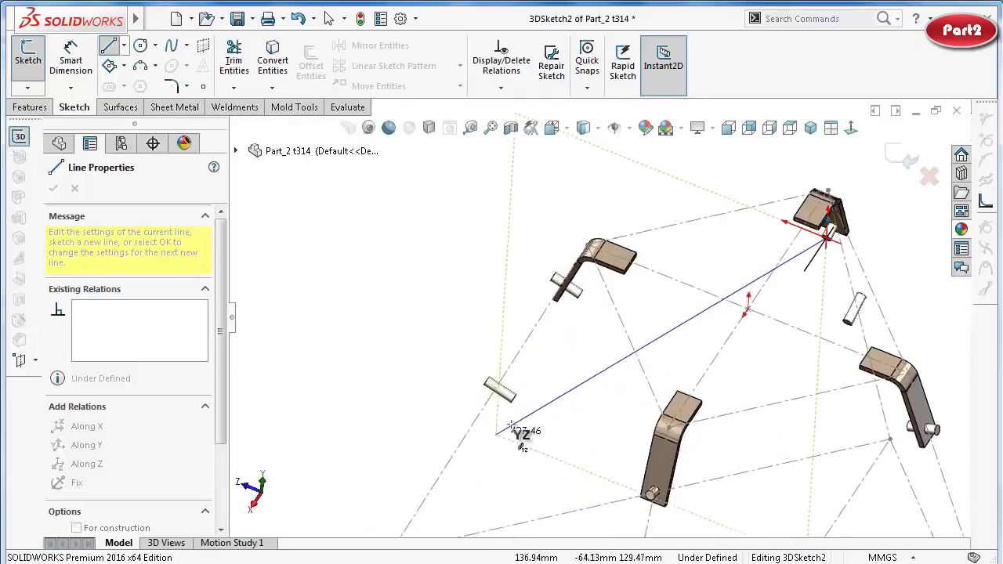
scroll(527, 413, "down", 3)
mouse_move(604, 416)
middle_mouse_down()
mouse_move(650, 510)
mouse_move(635, 369)
middle_mouse_up()
scroll(639, 373, "down", 2)
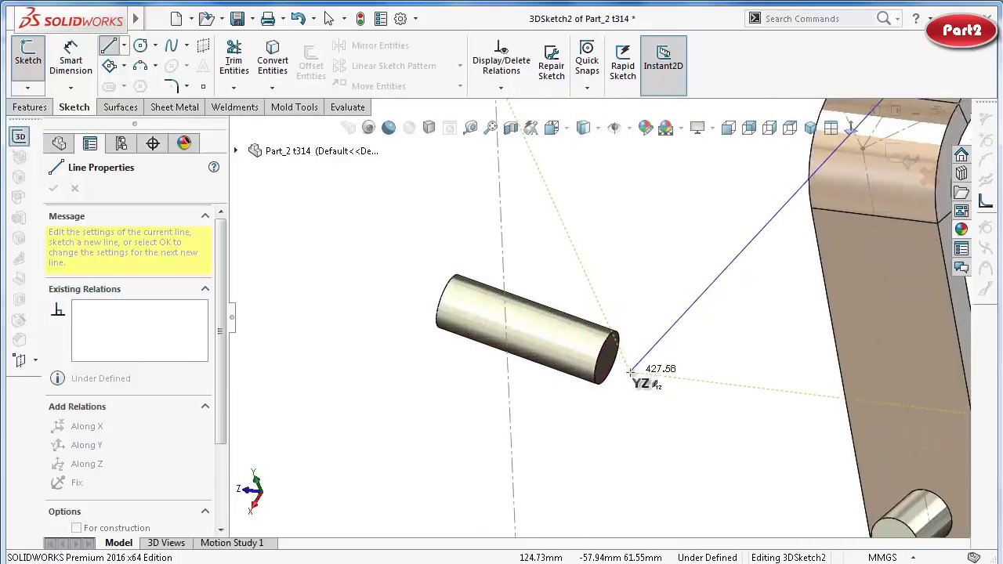
scroll(619, 362, "down", 2)
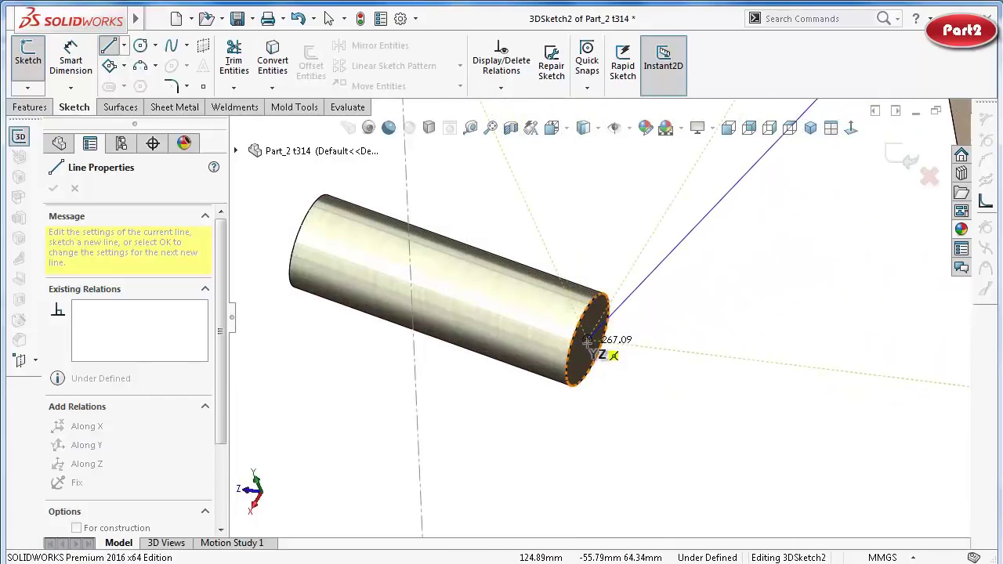
left_click(587, 343)
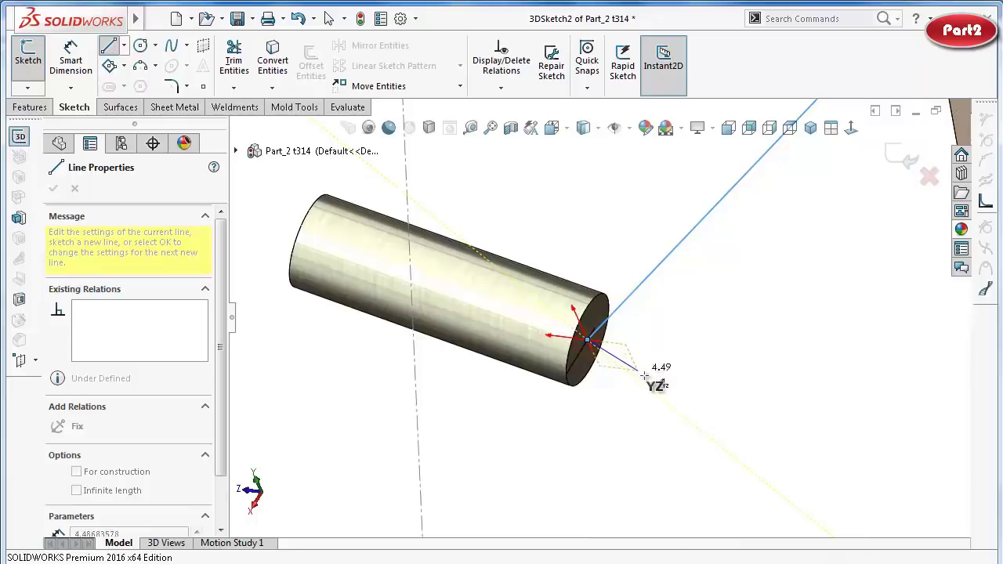
right_click(654, 382)
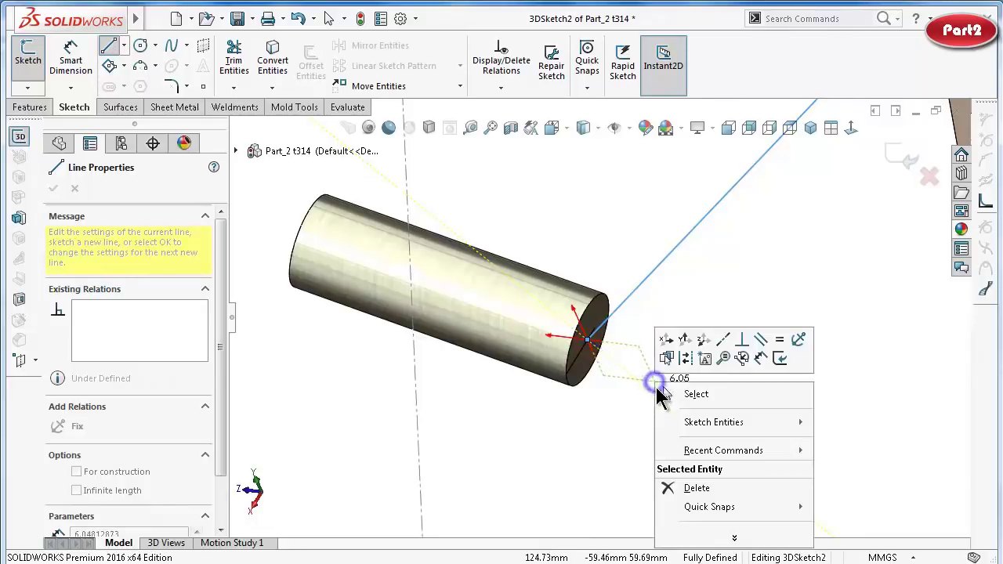
left_click(674, 392)
scroll(697, 337, "up", 3)
scroll(737, 243, "up", 3)
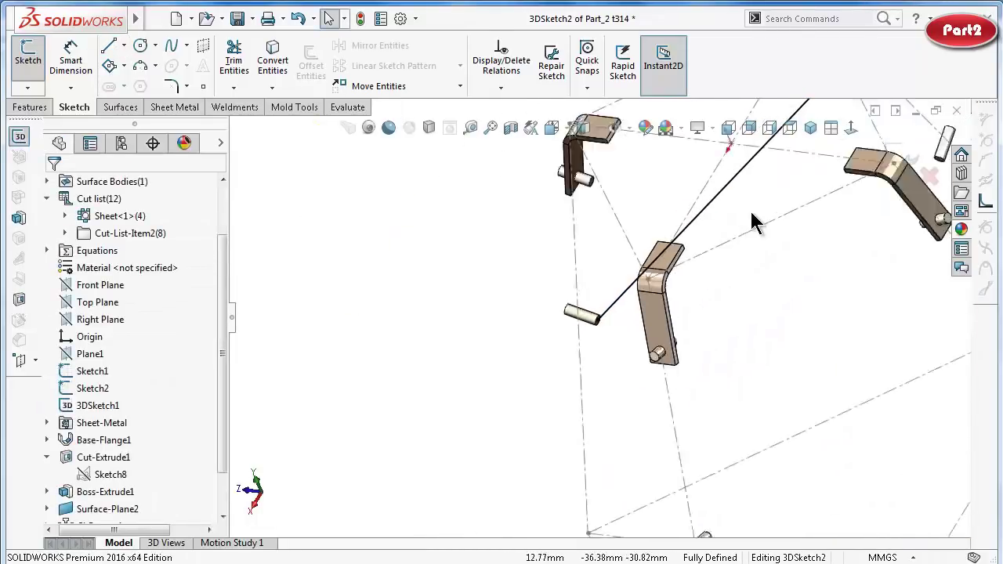
mouse_move(750, 197)
middle_mouse_down()
mouse_move(644, 281)
mouse_move(678, 306)
mouse_move(675, 299)
mouse_move(715, 402)
mouse_move(682, 420)
middle_mouse_up()
scroll(626, 481, "up", 3)
mouse_move(627, 481)
middle_mouse_down()
mouse_move(655, 480)
mouse_move(633, 459)
mouse_move(624, 420)
mouse_move(636, 424)
middle_mouse_up()
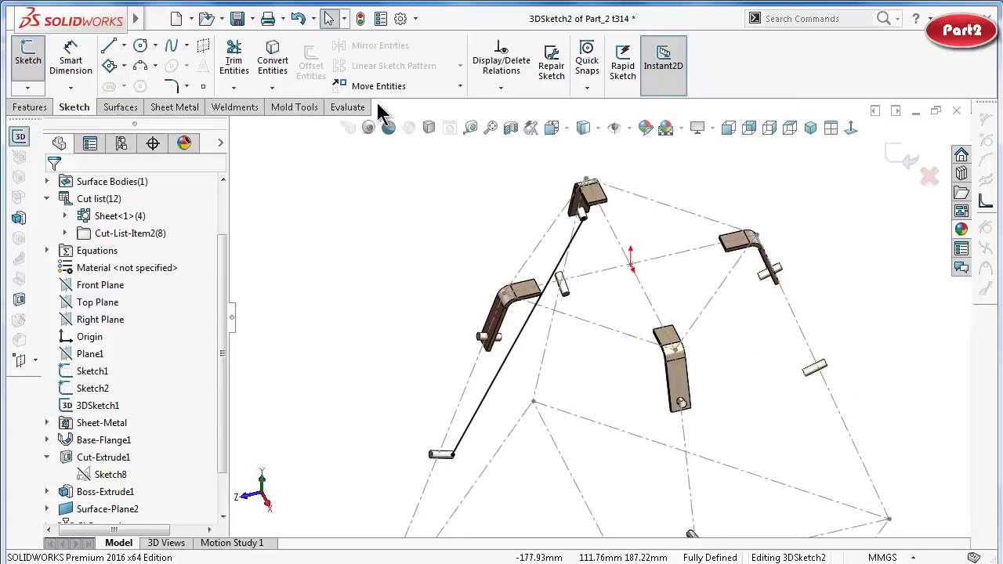
Draw a second line from the existing endpoint to another pin's face centre.
left_click(110, 45)
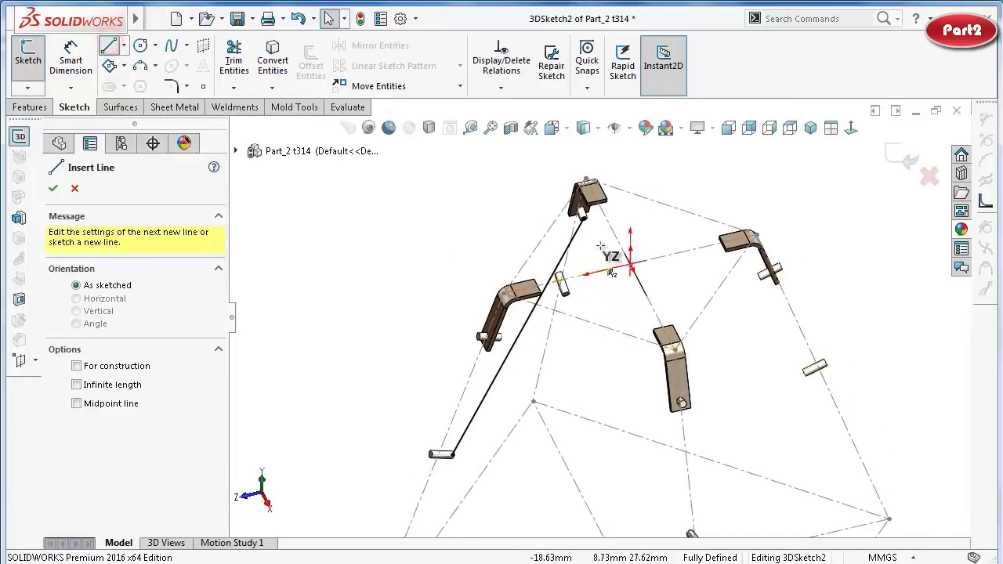
scroll(600, 246, "down", 2)
scroll(545, 210, "down", 3)
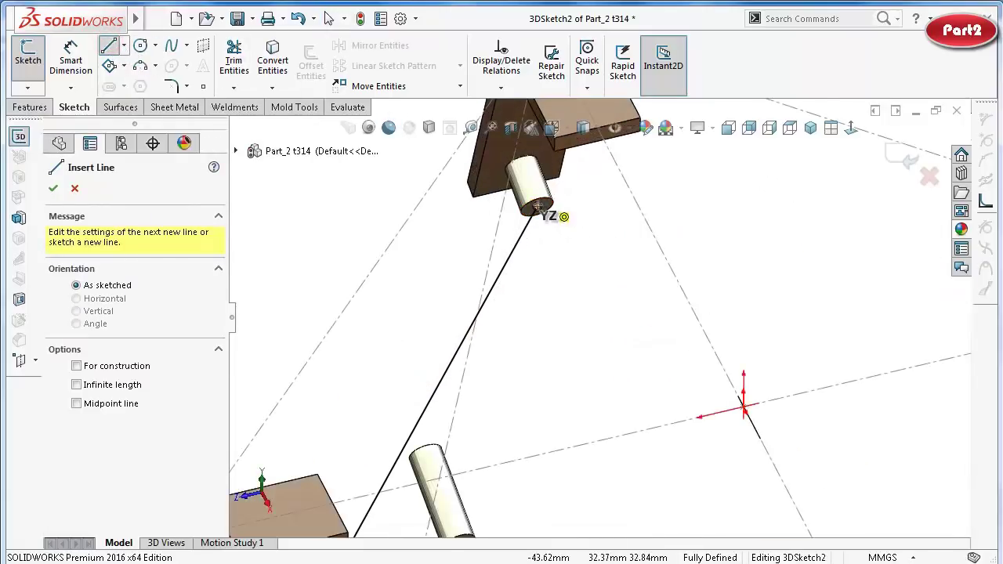
left_click(537, 206)
scroll(829, 425, "up", 2)
scroll(815, 424, "up", 2)
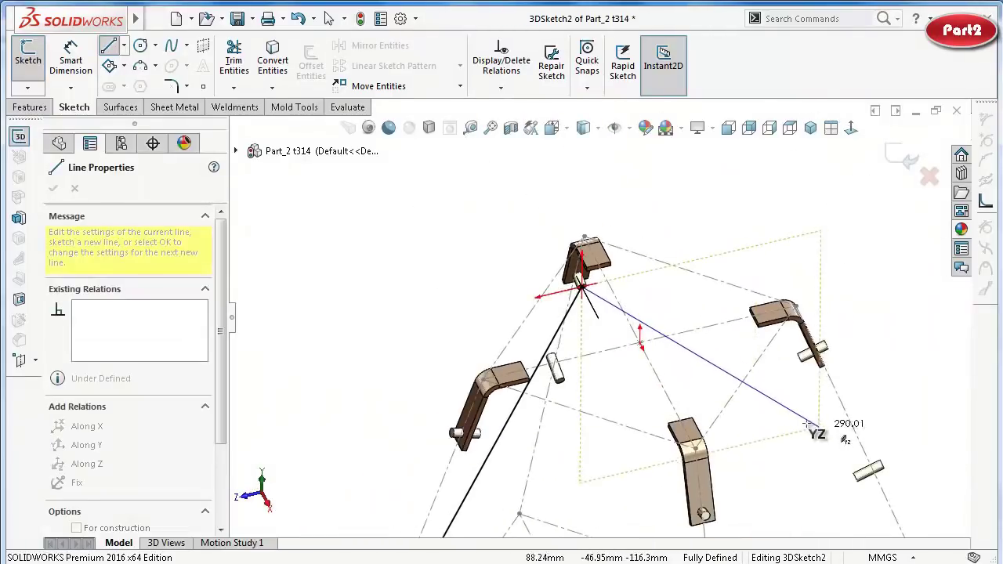
scroll(791, 396, "down", 2)
scroll(828, 390, "down", 2)
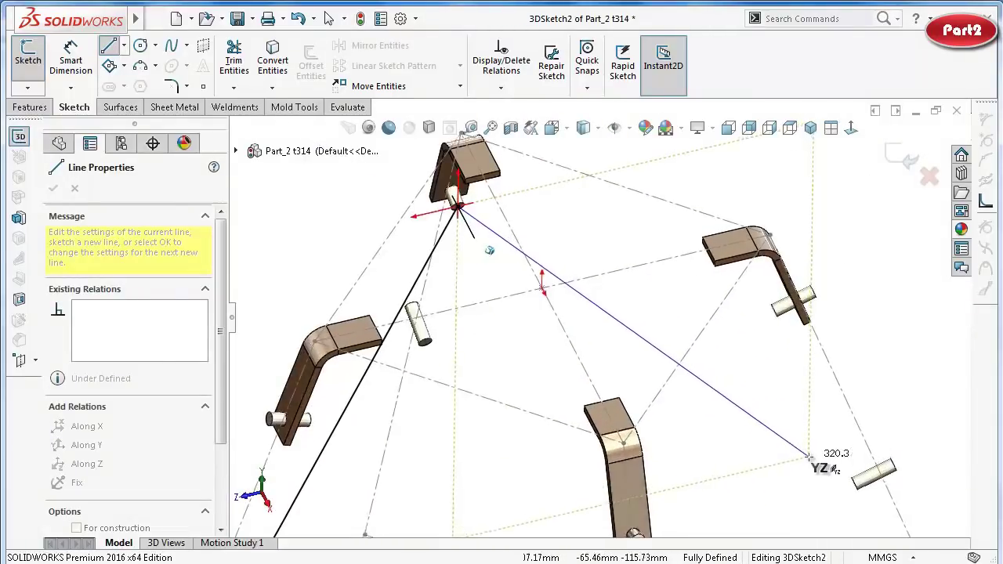
scroll(807, 486, "down", 2)
scroll(752, 475, "down", 2)
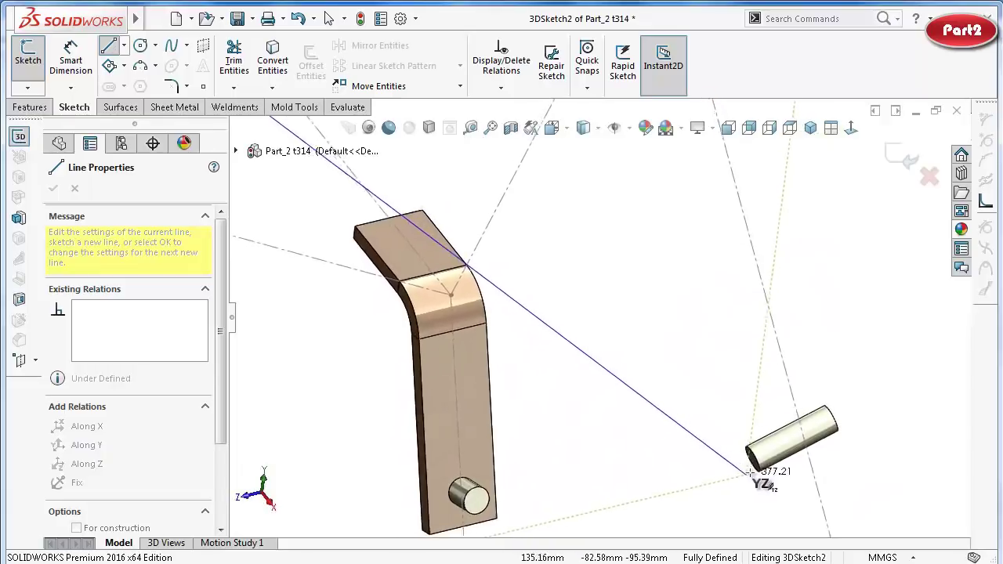
scroll(752, 459, "down", 1)
scroll(750, 449, "down", 2)
scroll(772, 430, "down", 2)
scroll(773, 426, "down", 2)
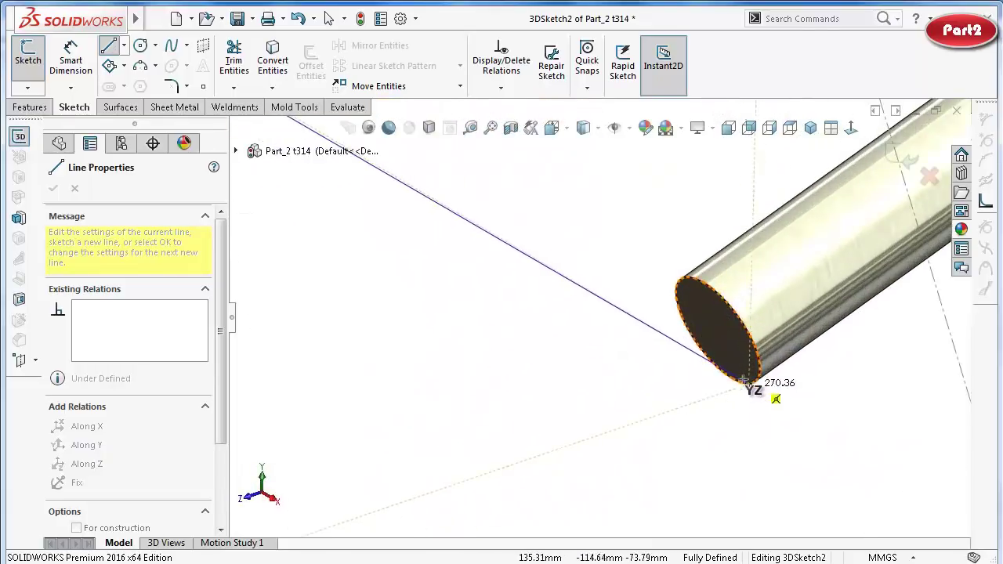
scroll(755, 391, "down", 1)
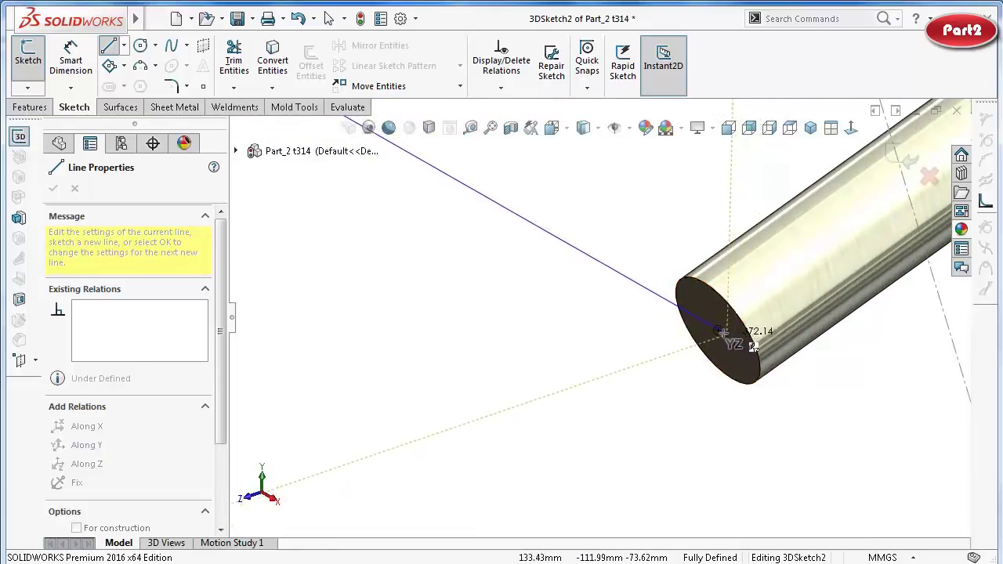
left_click(720, 332)
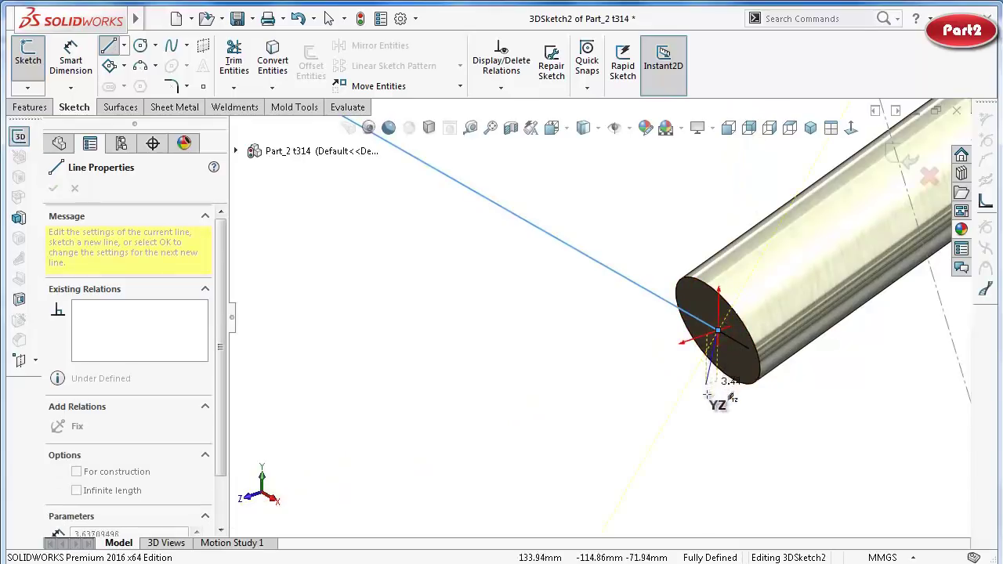
right_click(707, 395)
left_click(720, 410)
Draw a third line from the second line's end to the far pin's end face.
scroll(728, 415, "up", 2)
scroll(642, 370, "up", 2)
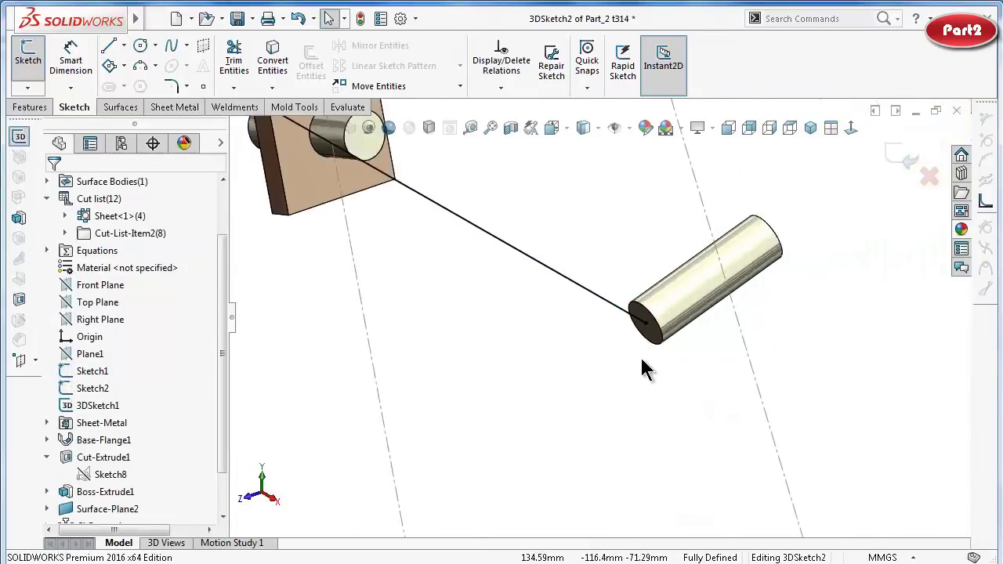
scroll(643, 370, "up", 2)
scroll(600, 337, "up", 1)
scroll(587, 342, "up", 2)
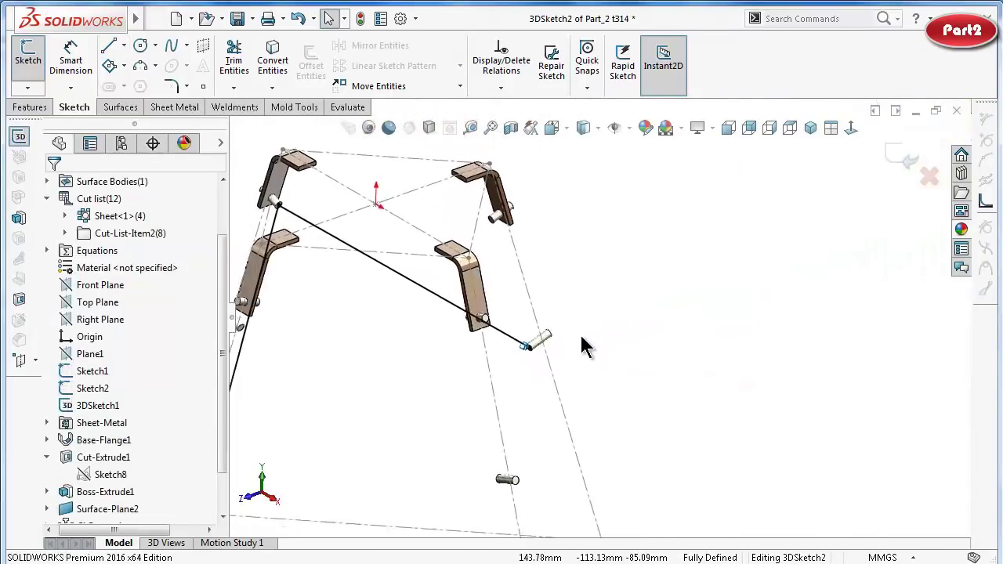
key("Down")
key("Down")
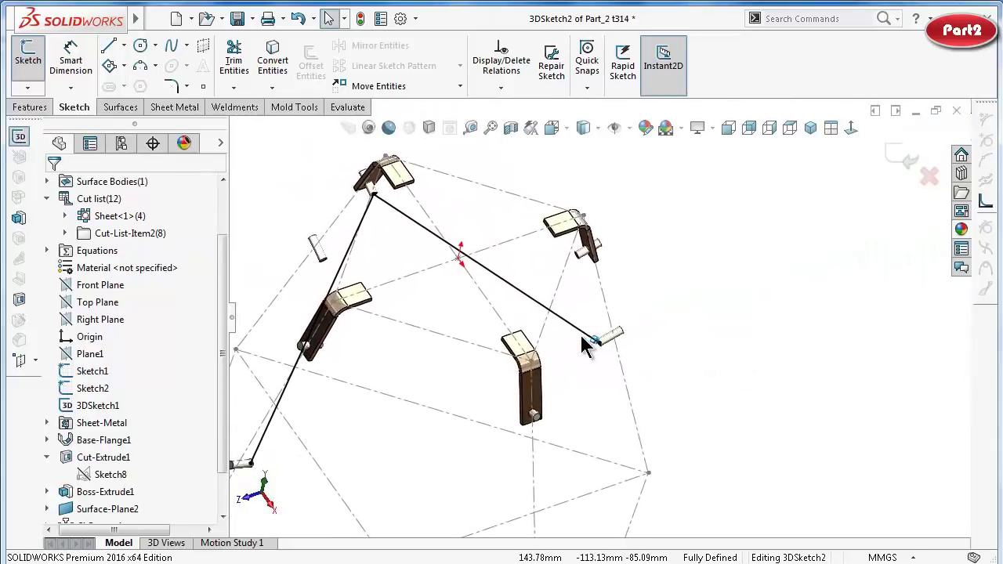
scroll(576, 353, "up", 2)
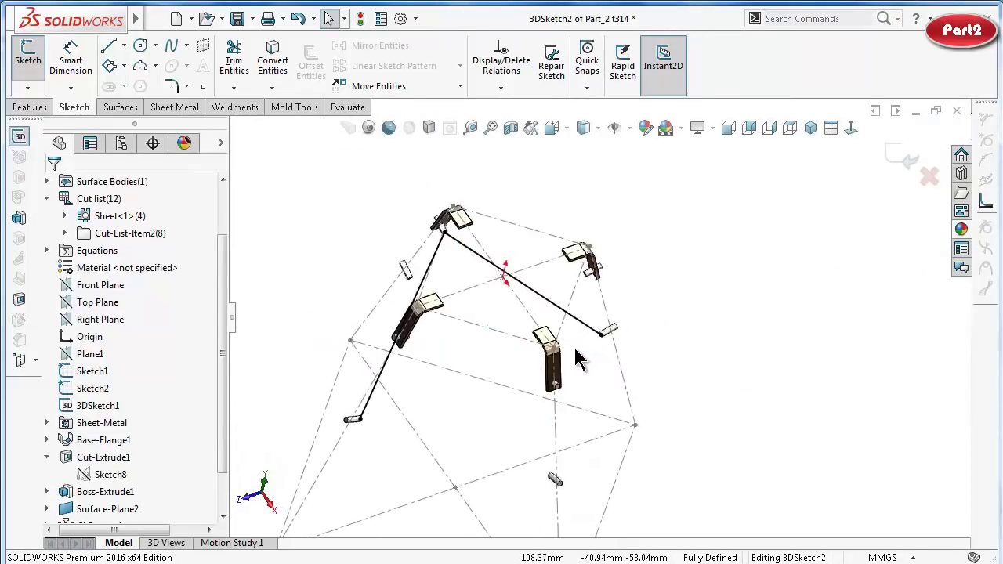
key("Right")
key("Right")
key("Right")
key("Right")
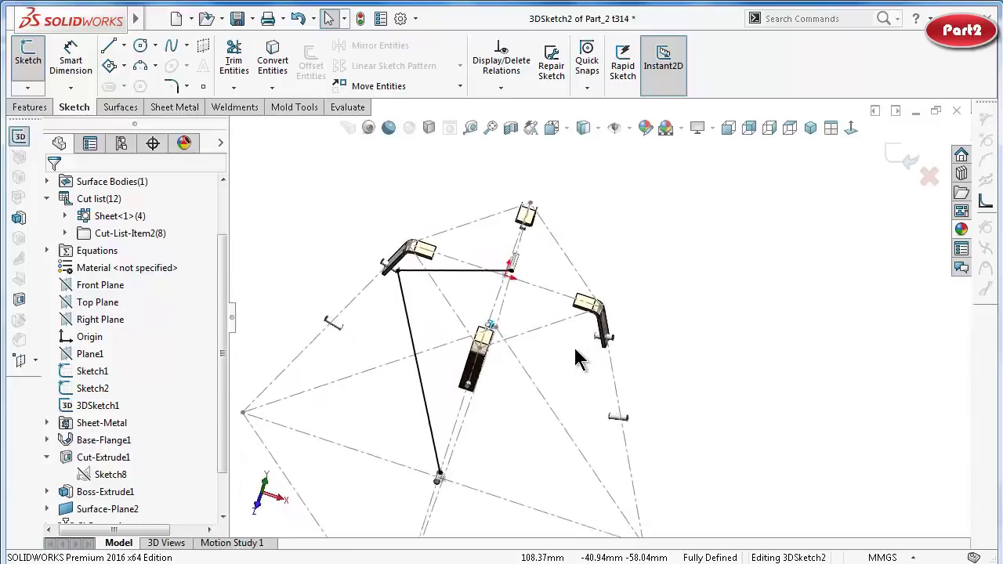
mouse_move(576, 357)
middle_mouse_down()
mouse_move(551, 317)
mouse_move(506, 352)
mouse_move(560, 368)
middle_mouse_up()
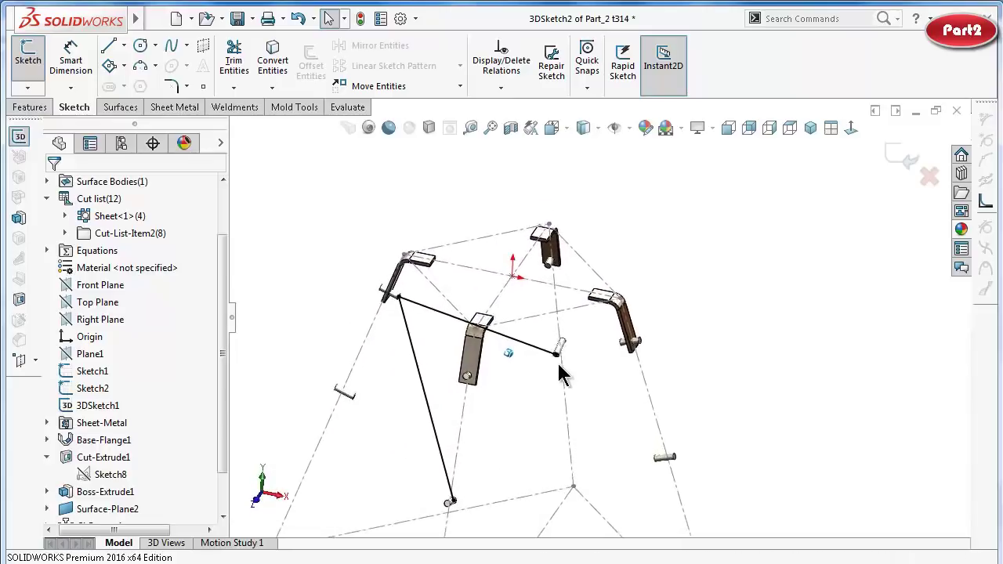
scroll(560, 375, "down", 2)
scroll(578, 392, "down", 2)
scroll(600, 392, "down", 2)
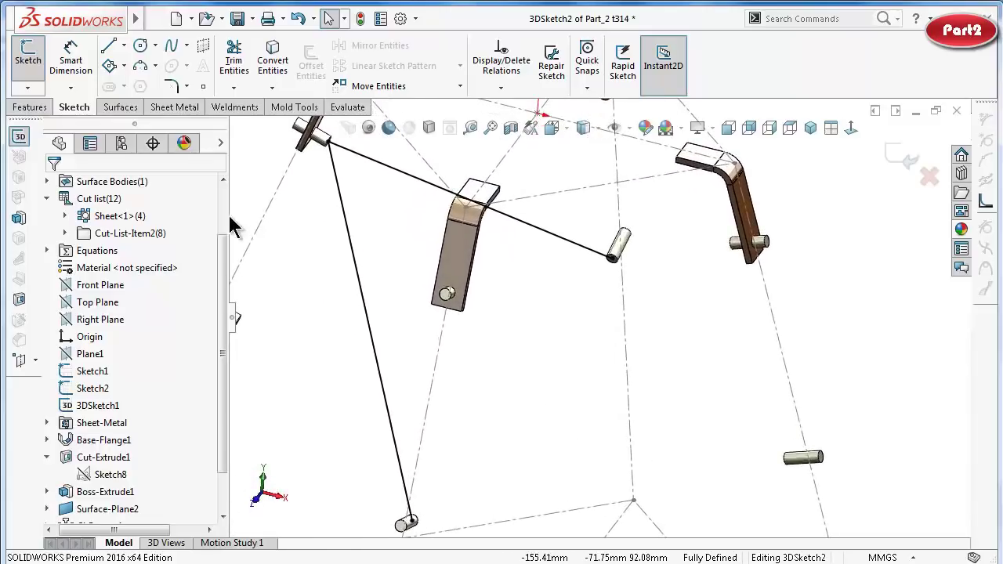
left_click(108, 47)
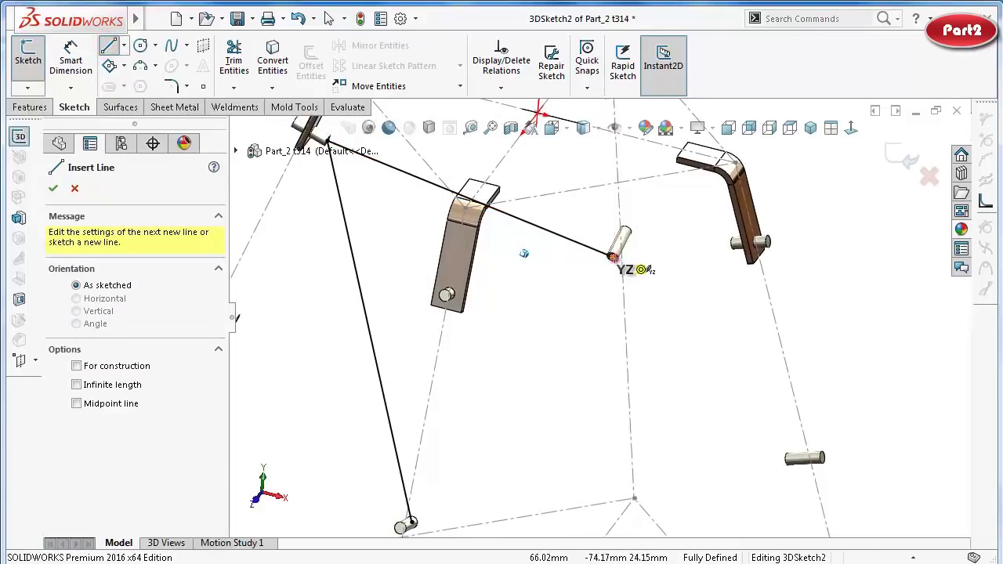
left_click(612, 257)
scroll(743, 405, "down", 2)
scroll(520, 423, "down", 3)
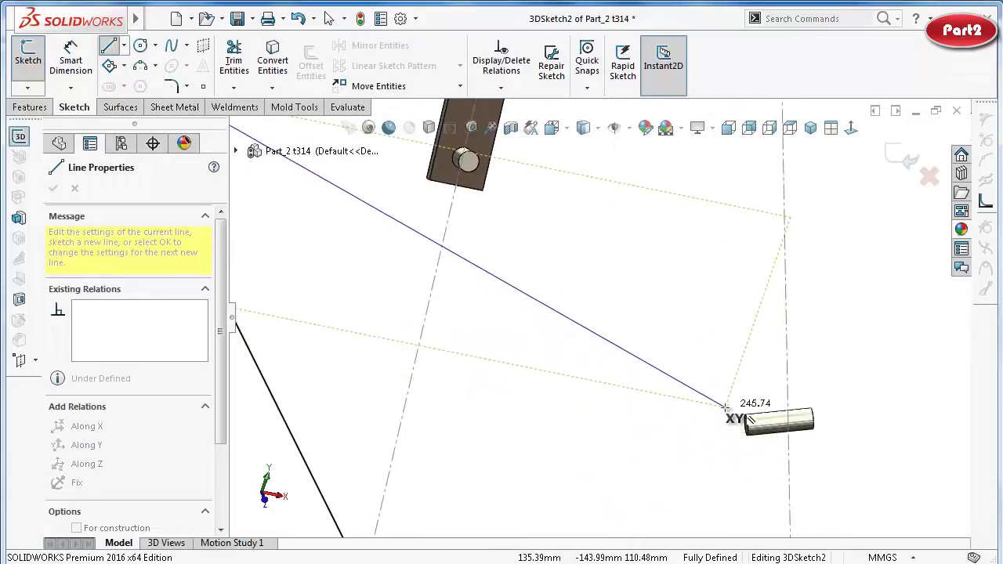
scroll(732, 408, "down", 3)
scroll(664, 398, "down", 3)
scroll(374, 403, "down", 2)
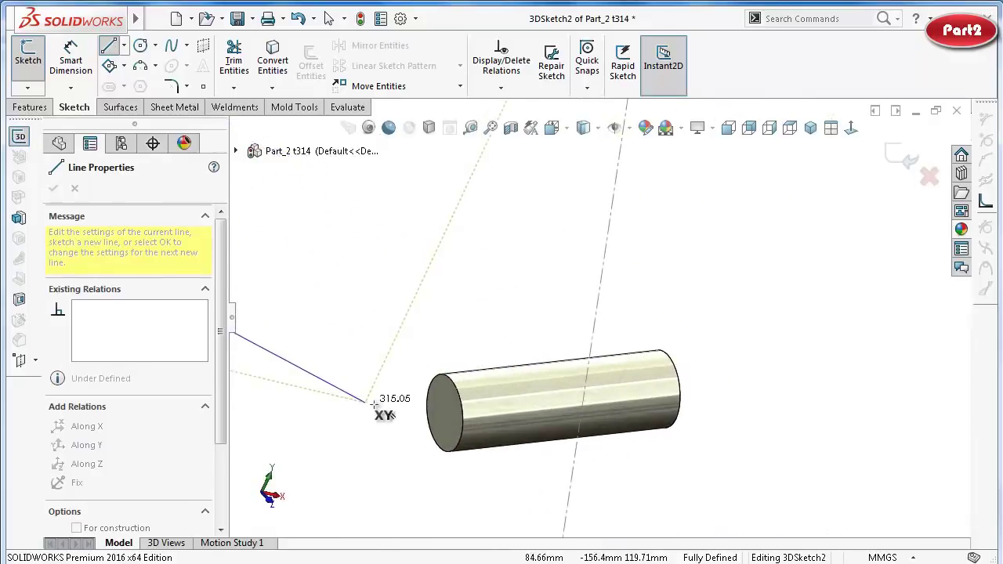
left_click(444, 413)
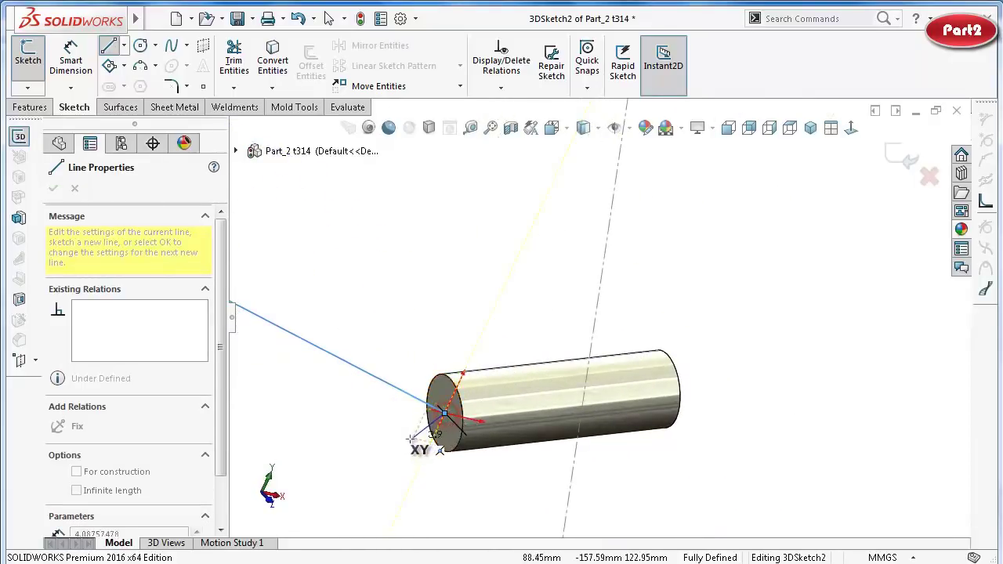
right_click(425, 441)
left_click(466, 453)
scroll(501, 439, "up", 3)
scroll(501, 407, "up", 3)
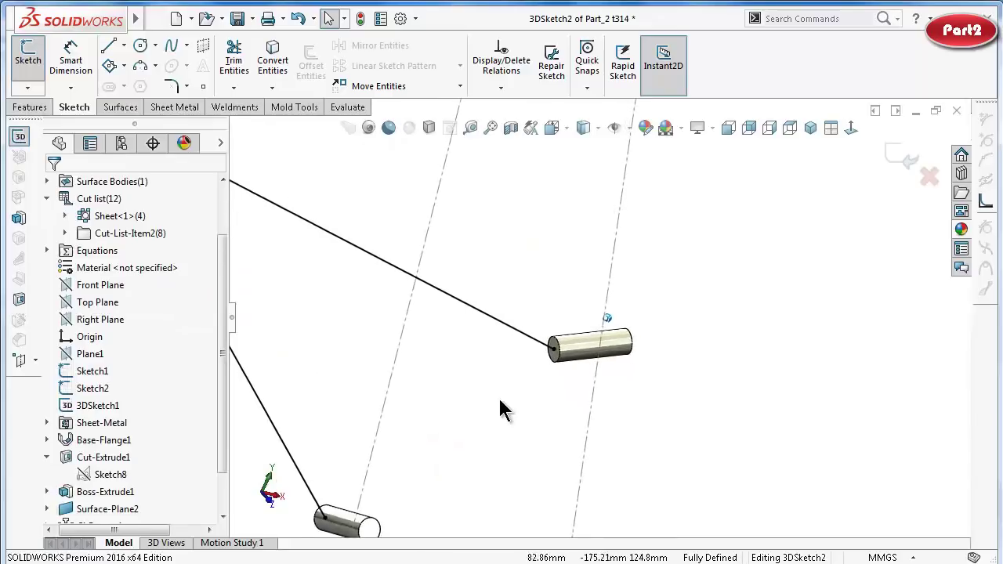
Sketch a line from one pin's end to another pin's end.
left_click(109, 47)
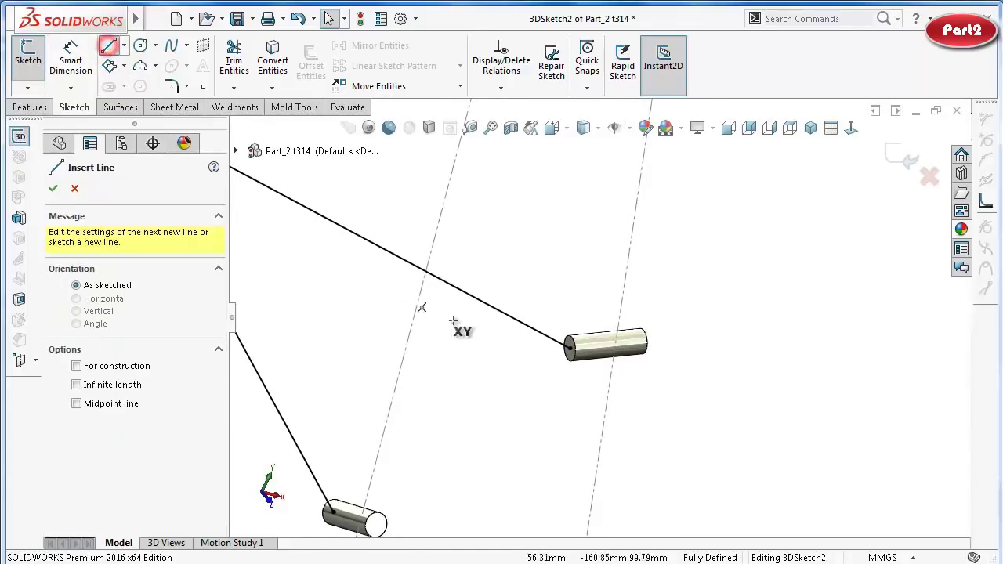
left_click(569, 346)
middle_click_drag(474, 404, 647, 392)
mouse_move(682, 386)
middle_mouse_down()
mouse_move(780, 389)
mouse_move(755, 409)
middle_mouse_up()
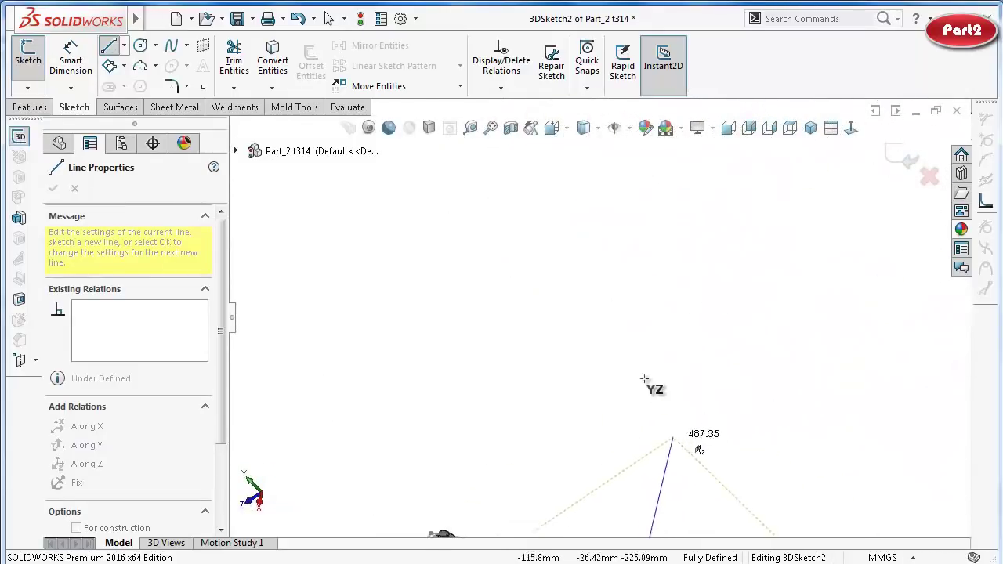
left_click(489, 133)
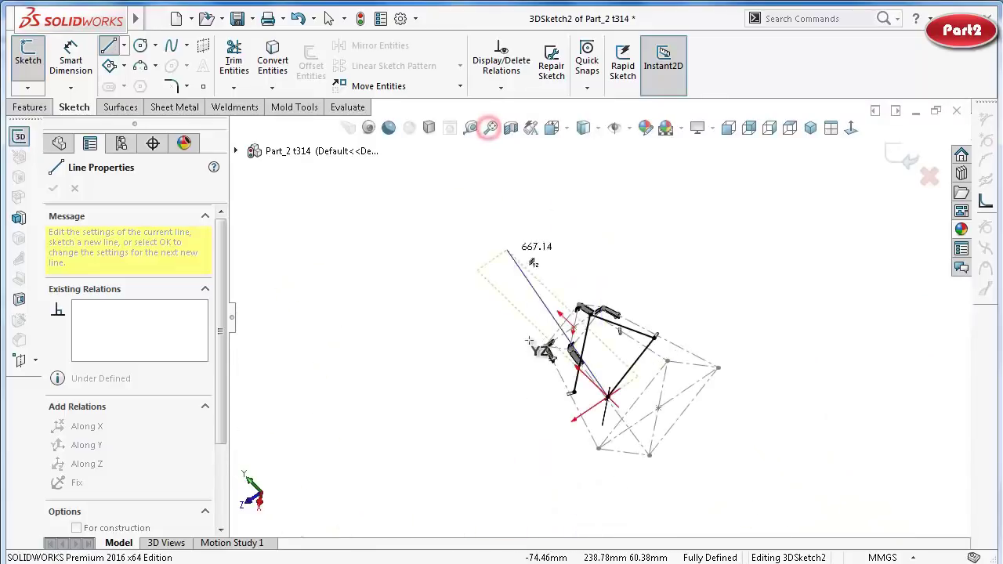
scroll(563, 308, "down", 5)
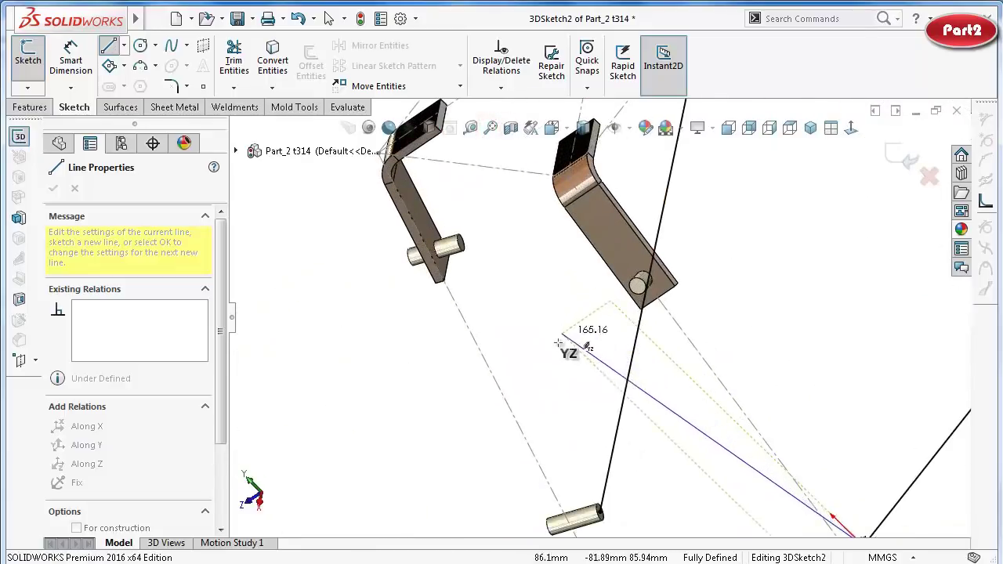
scroll(578, 408, "up", 3)
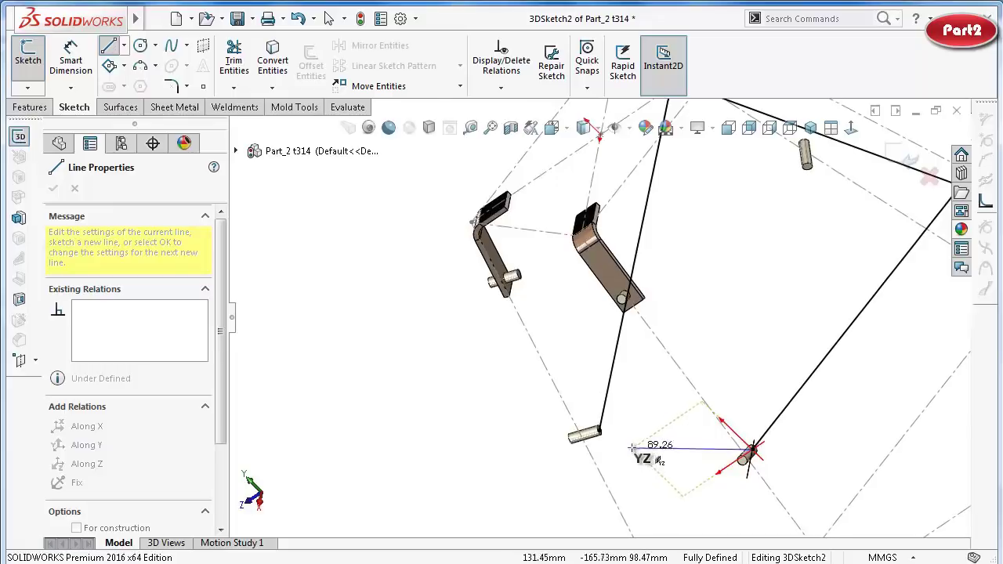
scroll(626, 423, "down", 5)
scroll(596, 401, "down", 3)
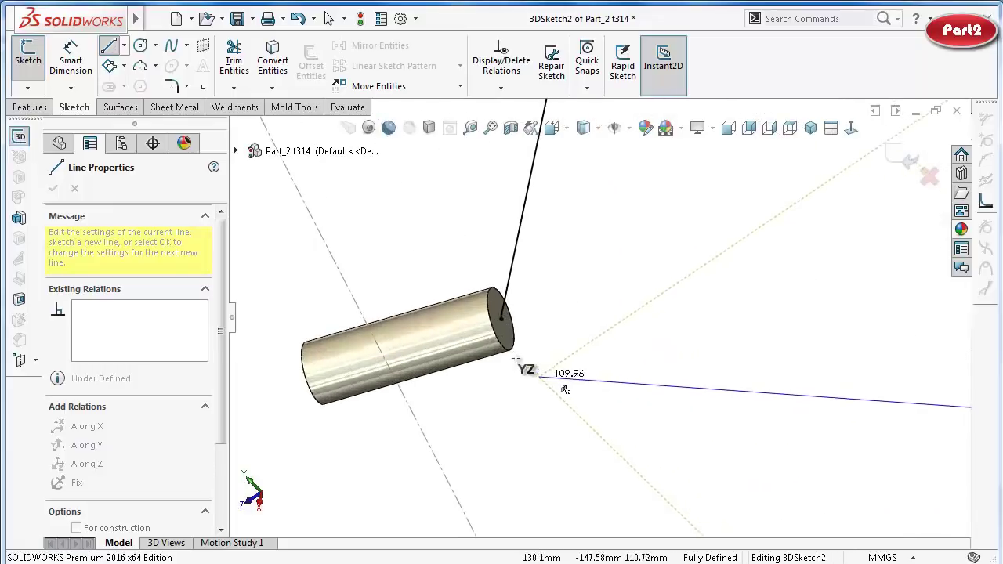
left_click(502, 320)
middle_click_drag(575, 399, 689, 375)
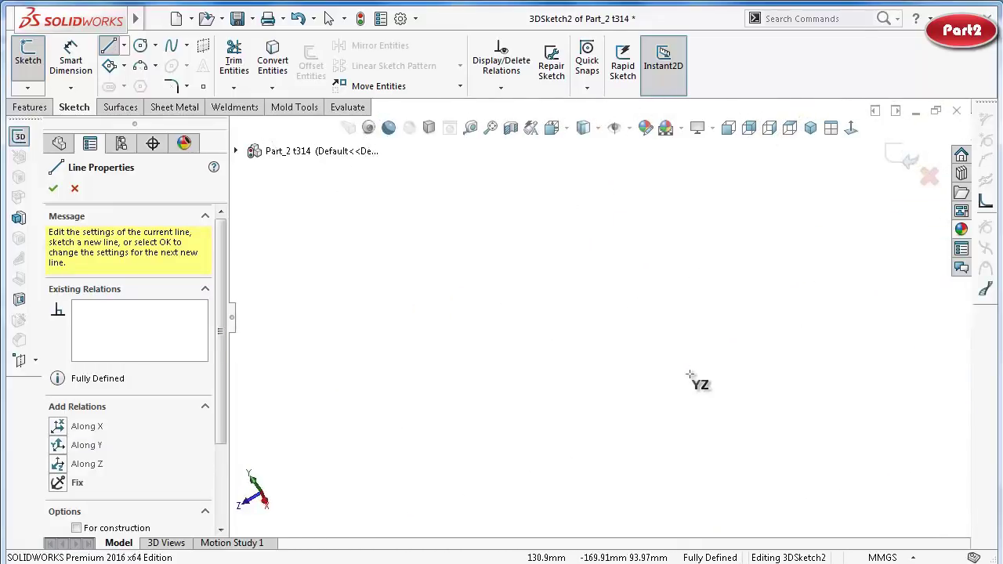
left_click(53, 190)
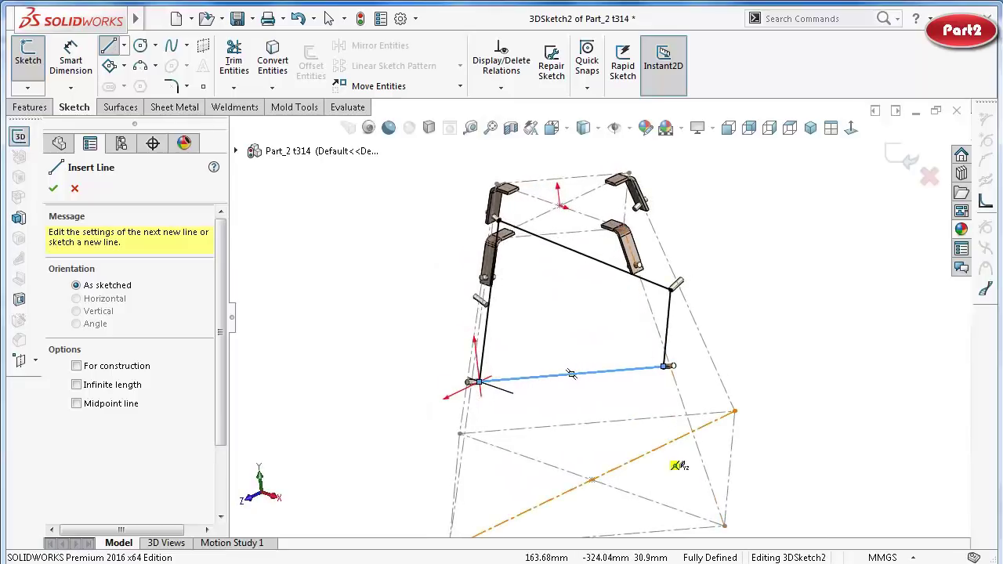
left_click(52, 188)
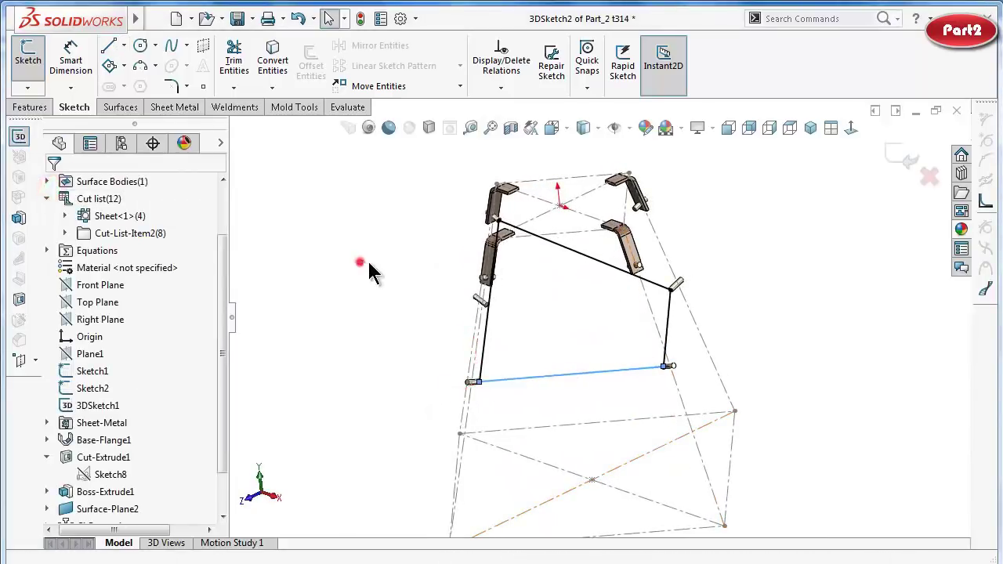
Delete the two lower connecting lines to the pins.
scroll(603, 319, "down", 5)
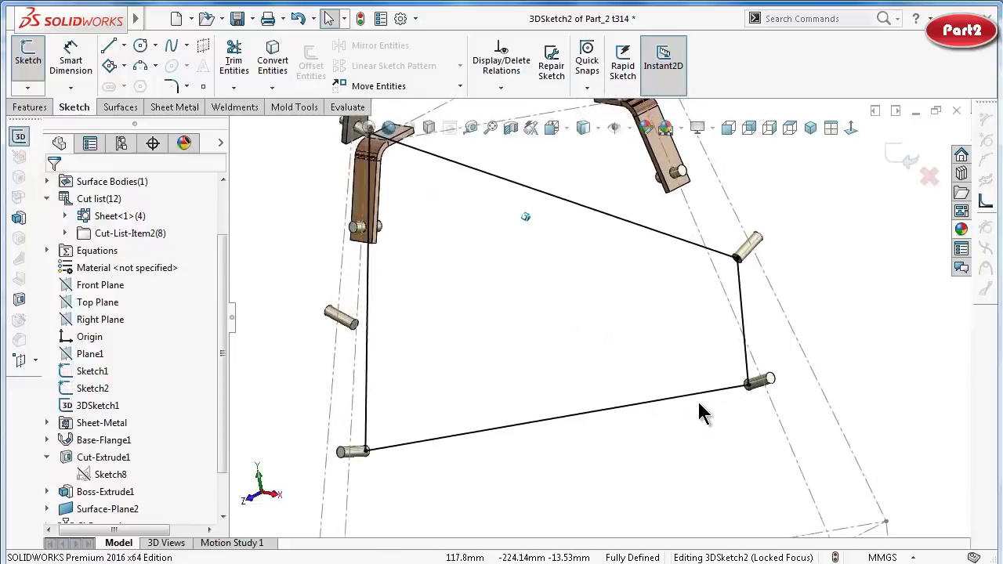
key("Down")
key("Left")
key("Left")
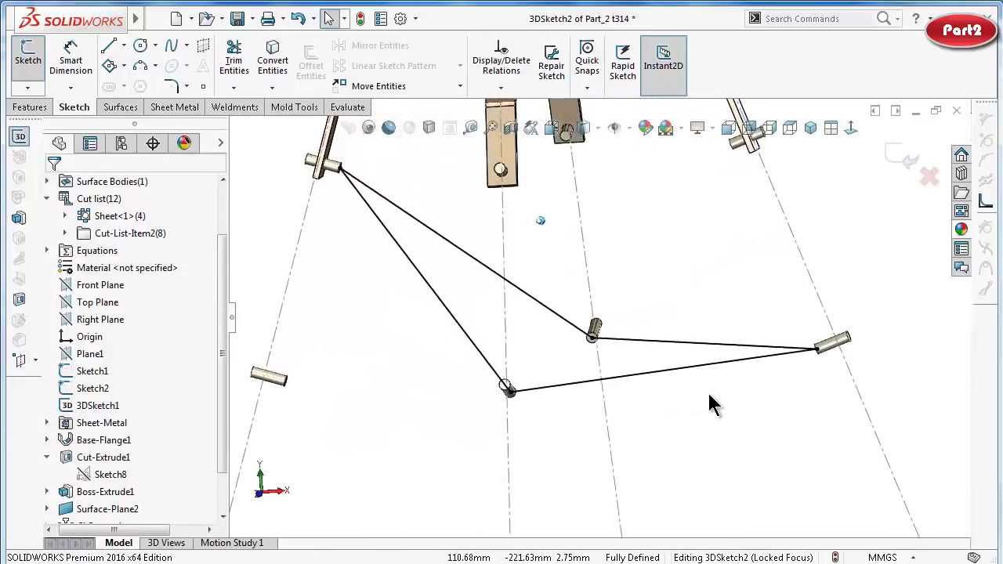
key("Left")
key("Left")
key("Left")
key("Left")
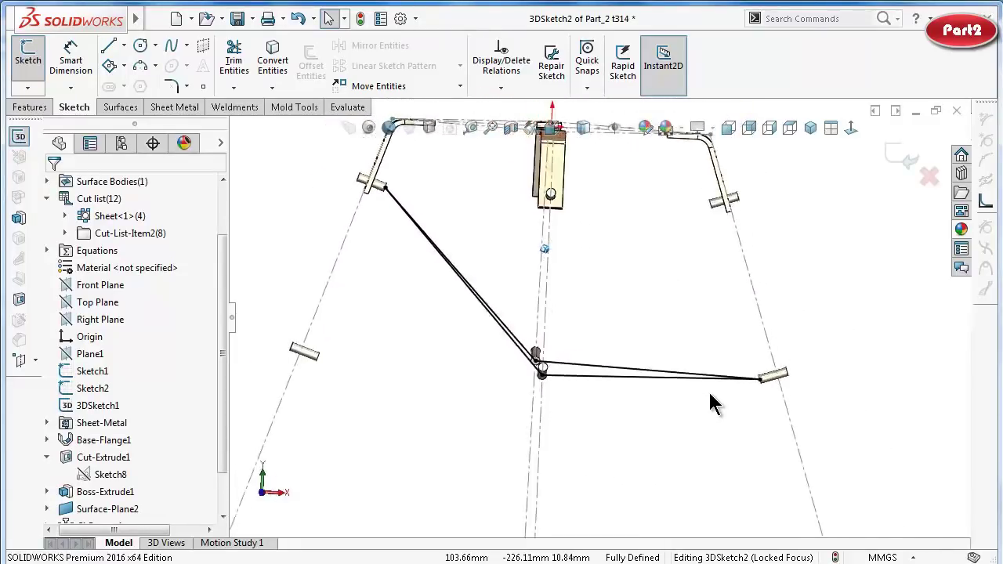
key("Left")
key("Left")
key("Left")
key("Left")
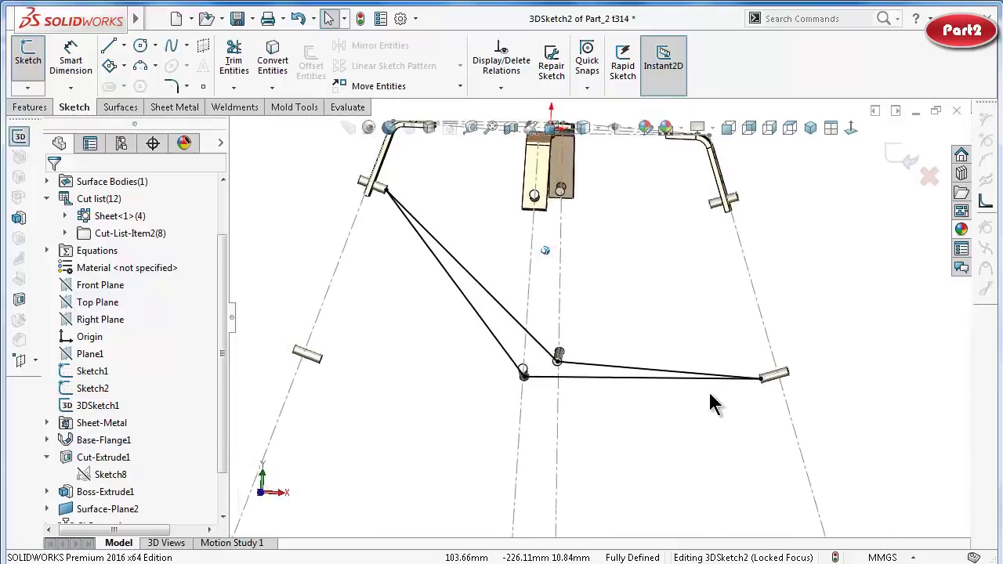
key("Left")
key("Left")
scroll(703, 378, "down", 3)
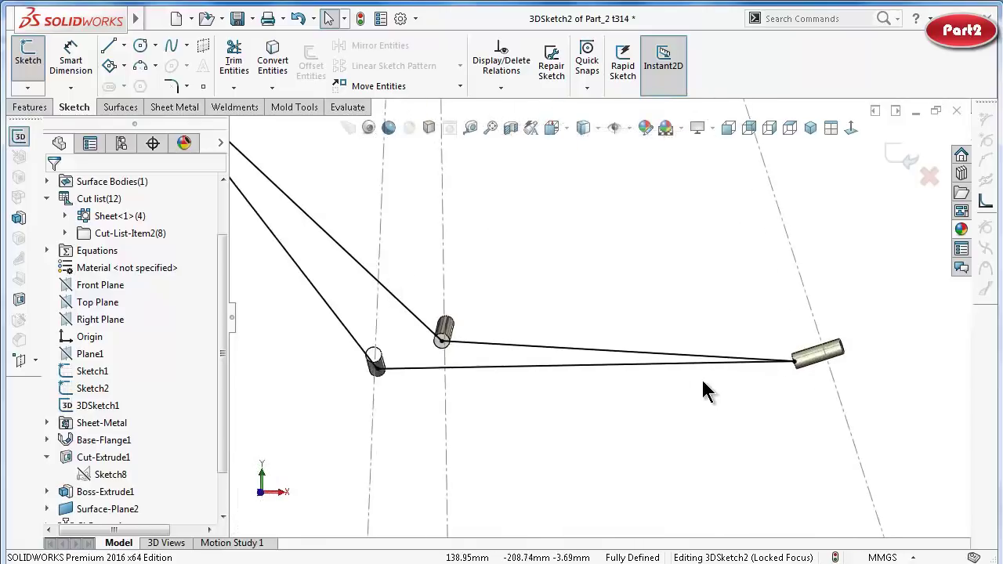
left_click(655, 363)
scroll(794, 381, "down", 2)
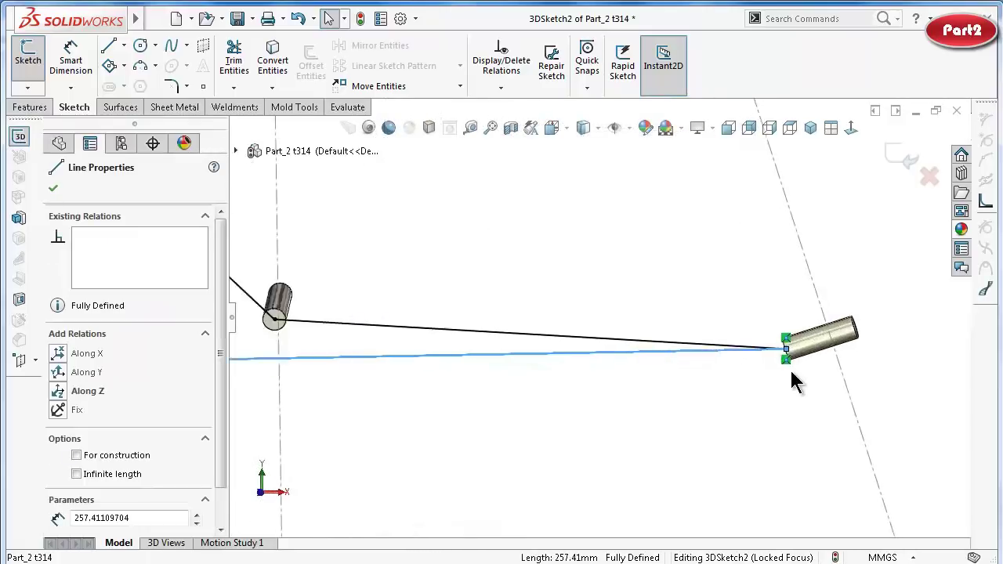
scroll(772, 366, "down", 2)
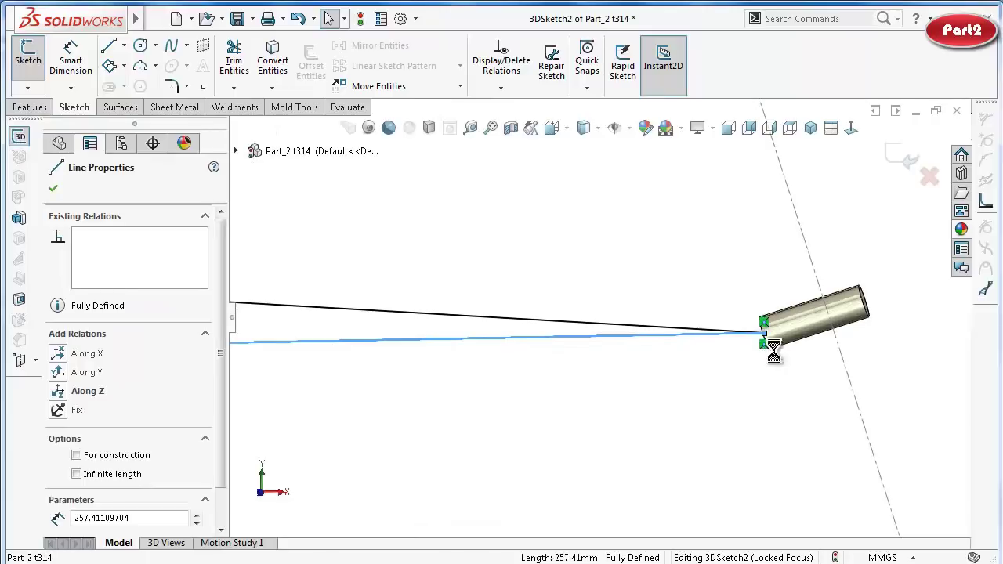
key("Delete")
left_click(702, 331)
key("Delete")
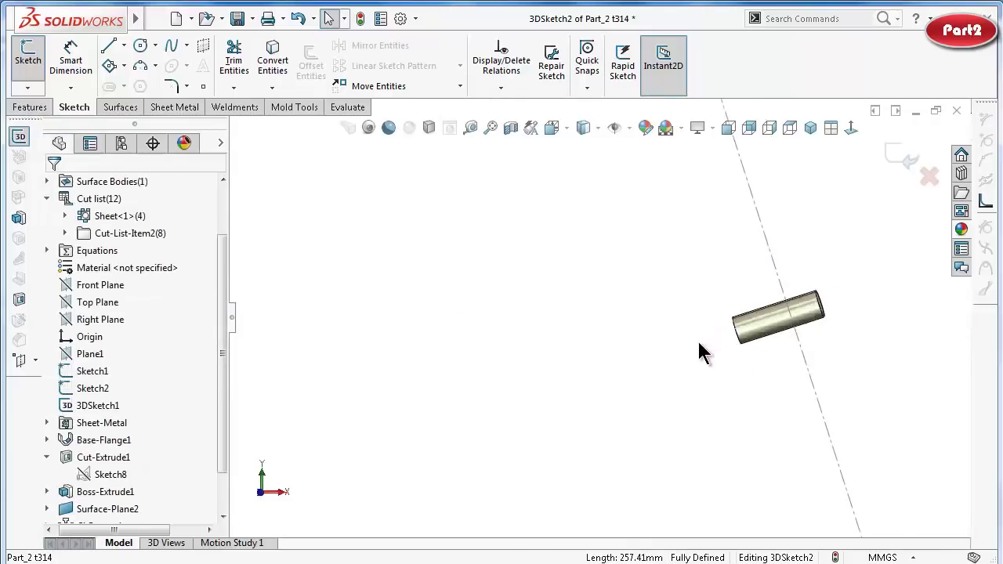
scroll(479, 293, "up", 3)
scroll(533, 225, "up", 2)
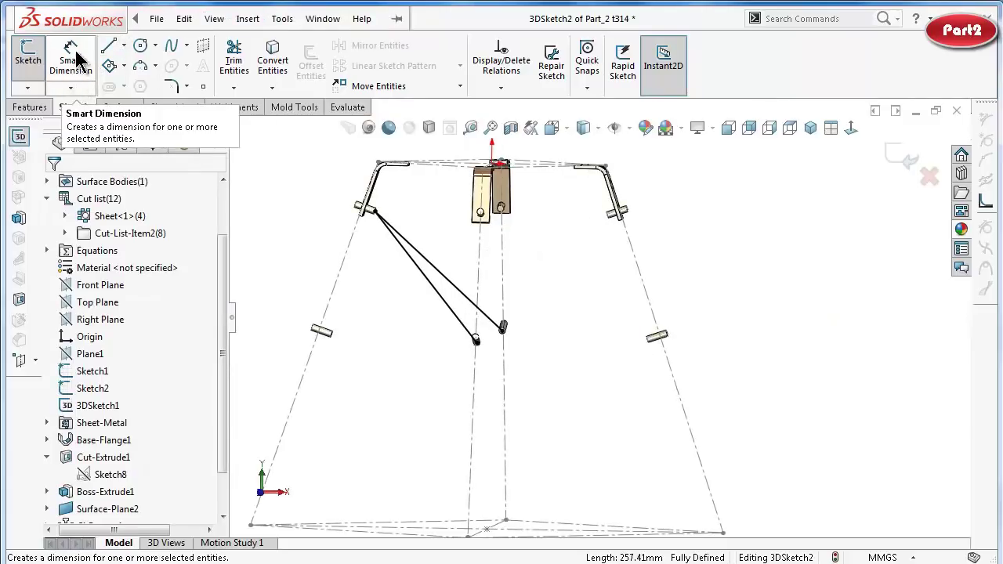
Draw a diagonal line from the middle pin's end to the right bracket's pin.
left_click(109, 45)
scroll(538, 347, "down", 3)
scroll(501, 329, "down", 2)
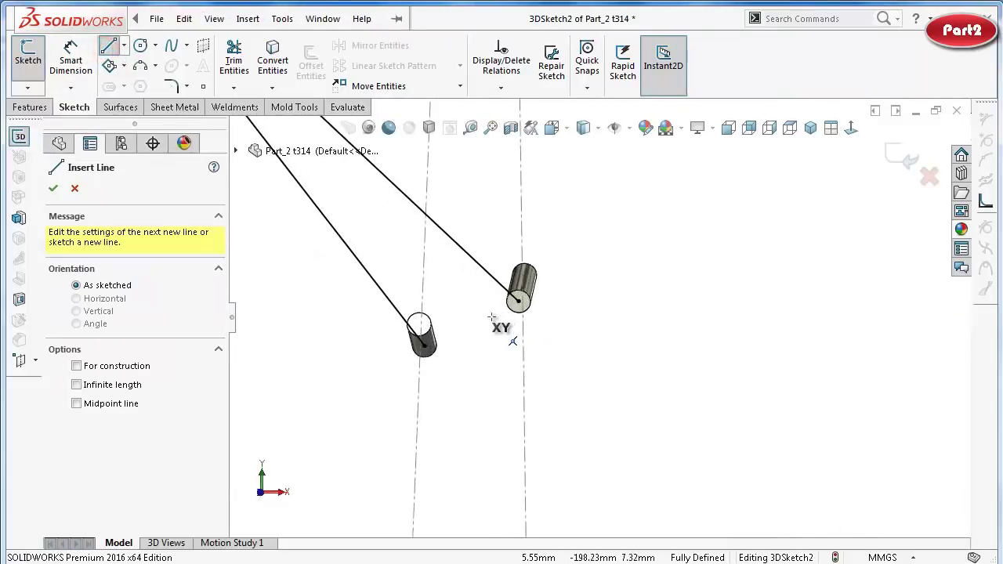
left_click(520, 300)
scroll(697, 282, "up", 2)
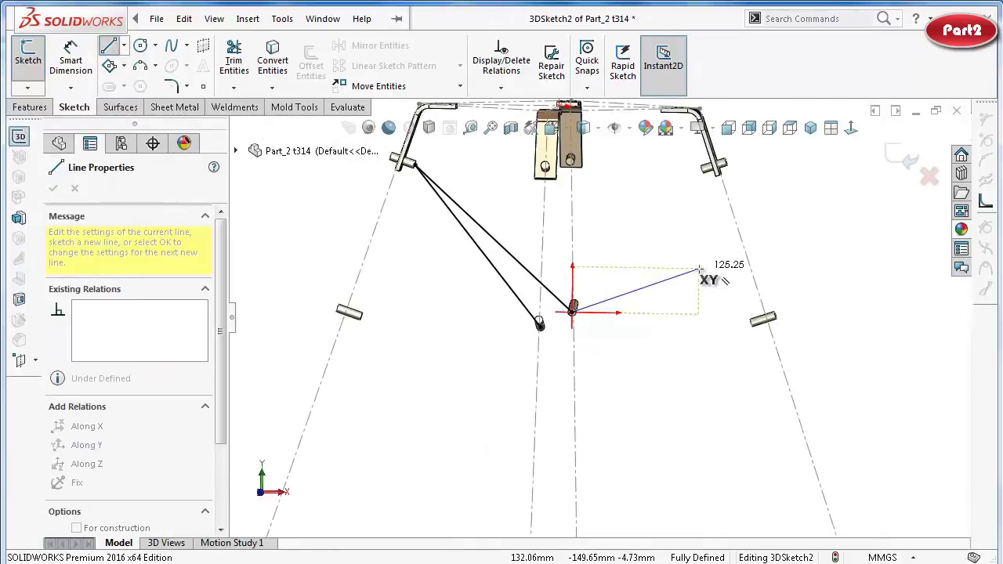
scroll(689, 259, "up", 1)
scroll(686, 235, "up", 1)
scroll(688, 215, "down", 1)
scroll(685, 197, "down", 2)
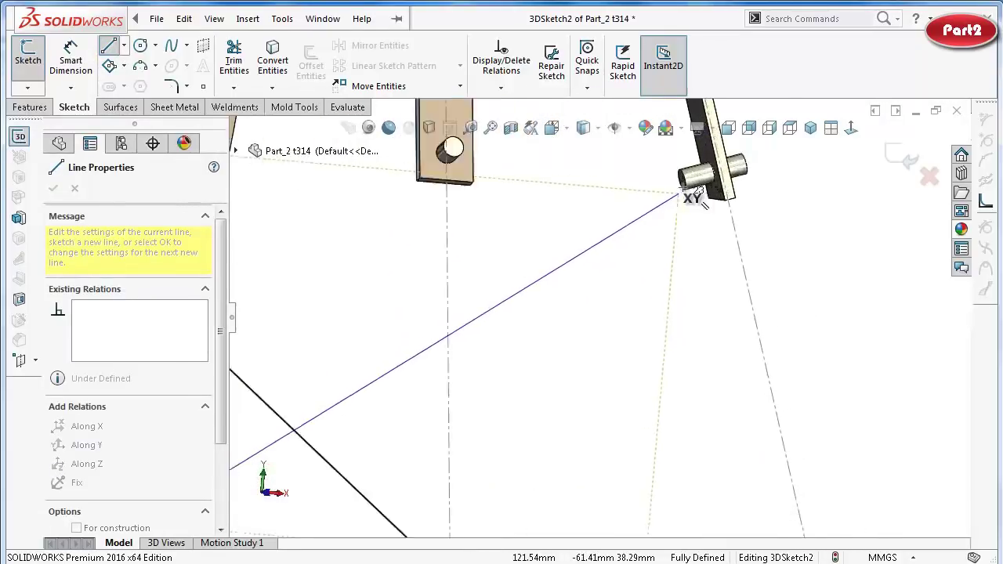
scroll(672, 192, "down", 1)
scroll(652, 202, "down", 1)
scroll(651, 201, "down", 1)
scroll(653, 201, "down", 1)
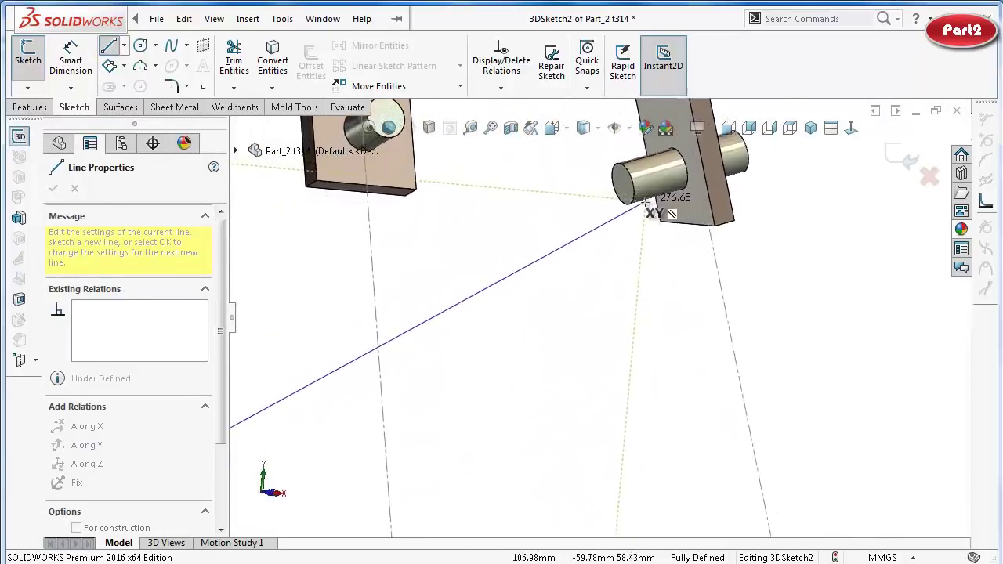
scroll(654, 199, "down", 1)
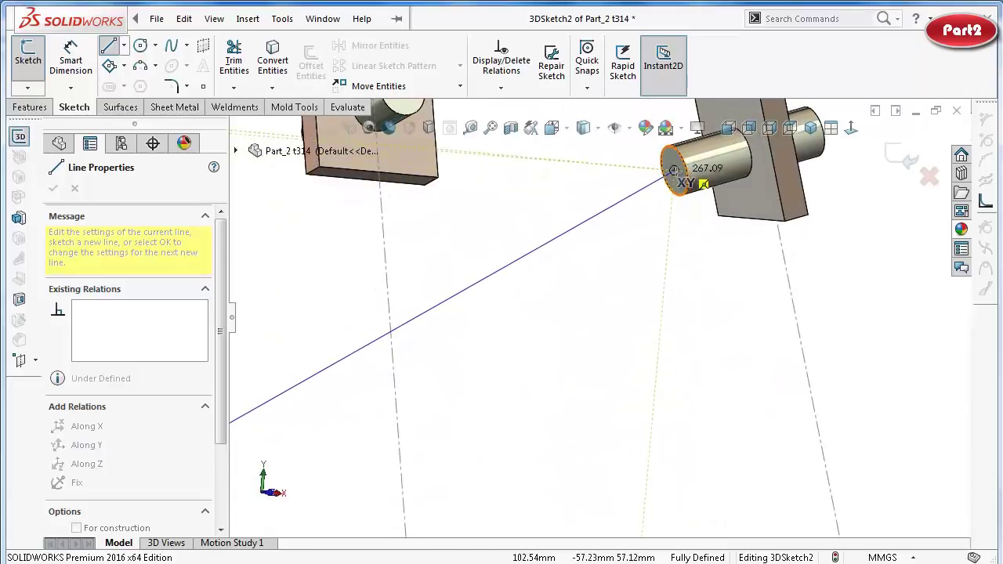
left_click(674, 170)
right_click(666, 227)
left_click(693, 249)
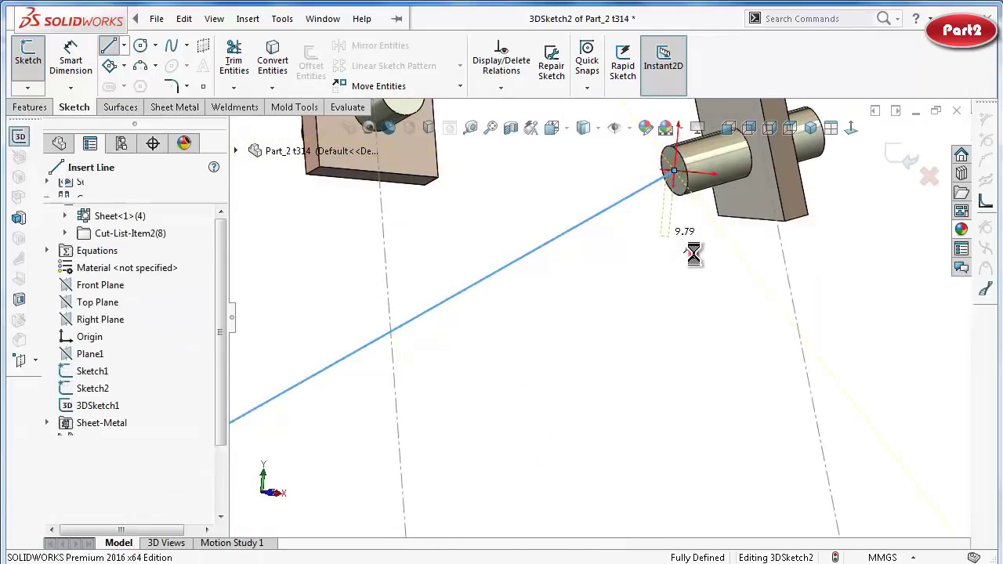
Draw the crossing diagonal from that pin end down to the lower pin's centre.
left_click(111, 45)
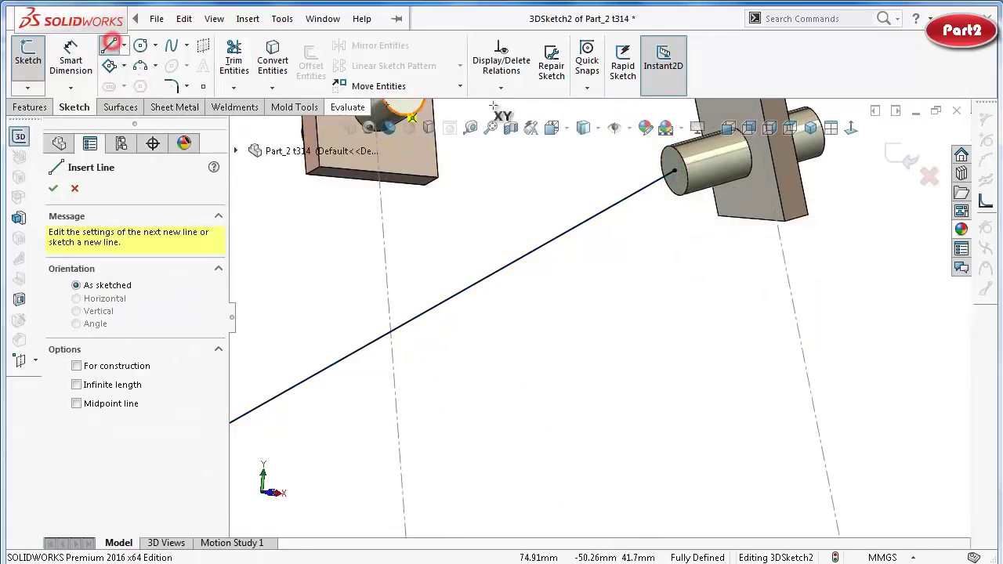
left_click(676, 170)
mouse_move(629, 269)
middle_mouse_down()
mouse_move(586, 441)
mouse_move(436, 445)
mouse_move(322, 414)
mouse_move(449, 419)
mouse_move(377, 409)
mouse_move(459, 399)
mouse_move(493, 412)
mouse_move(518, 469)
mouse_move(555, 475)
mouse_move(571, 438)
mouse_move(587, 441)
mouse_move(535, 458)
mouse_move(555, 473)
middle_mouse_up()
scroll(459, 403, "down", 3)
scroll(489, 424, "down", 2)
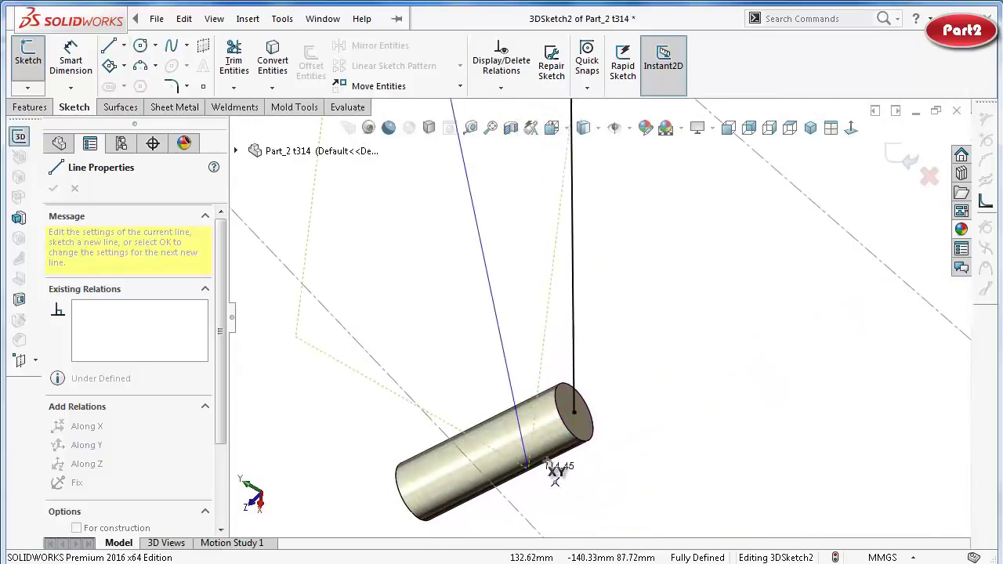
double_click(574, 412)
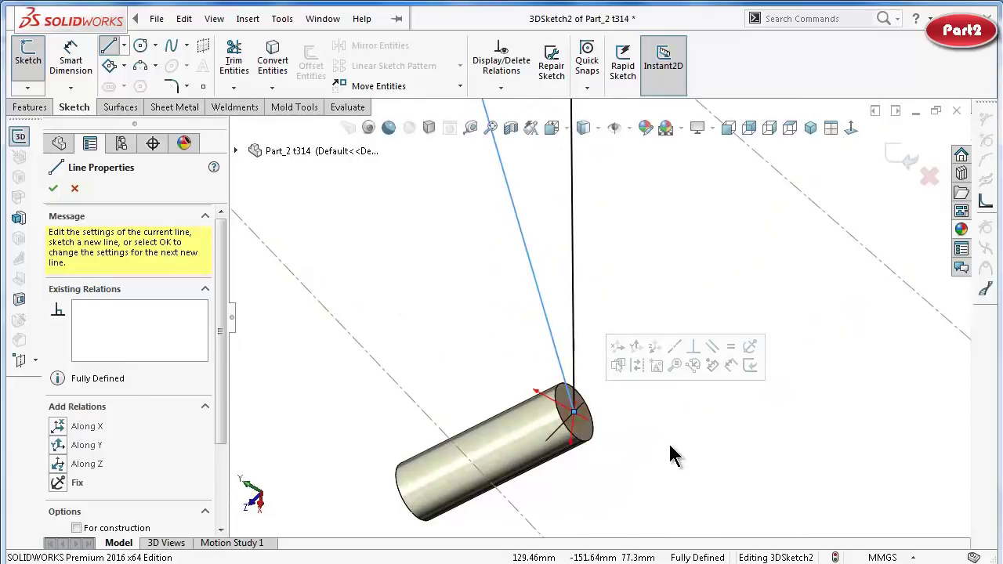
scroll(672, 453, "up", 1)
scroll(666, 423, "up", 3)
scroll(627, 353, "down", 2)
scroll(662, 270, "down", 2)
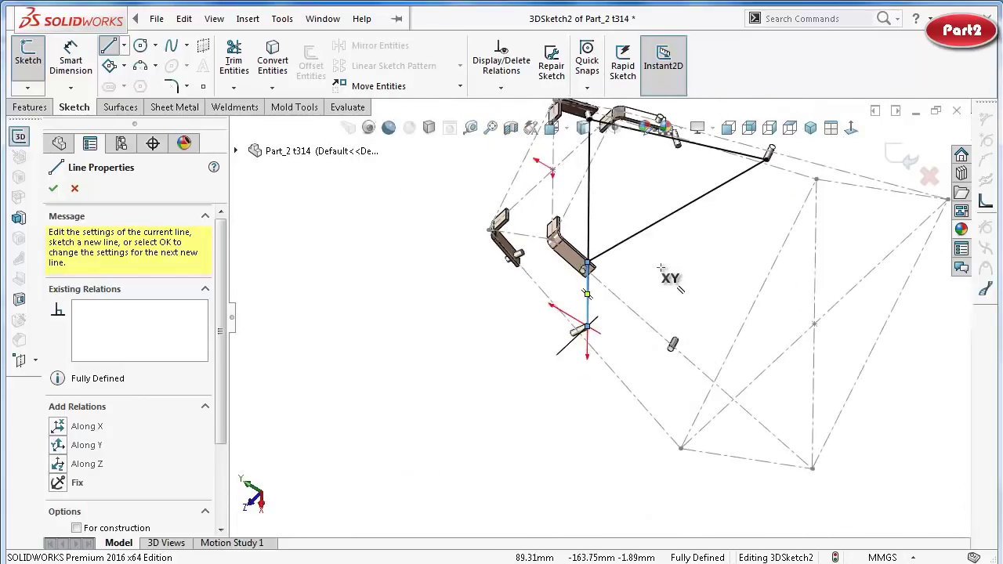
mouse_move(661, 269)
middle_mouse_down()
mouse_move(740, 185)
mouse_move(831, 270)
middle_mouse_up()
left_click(840, 282)
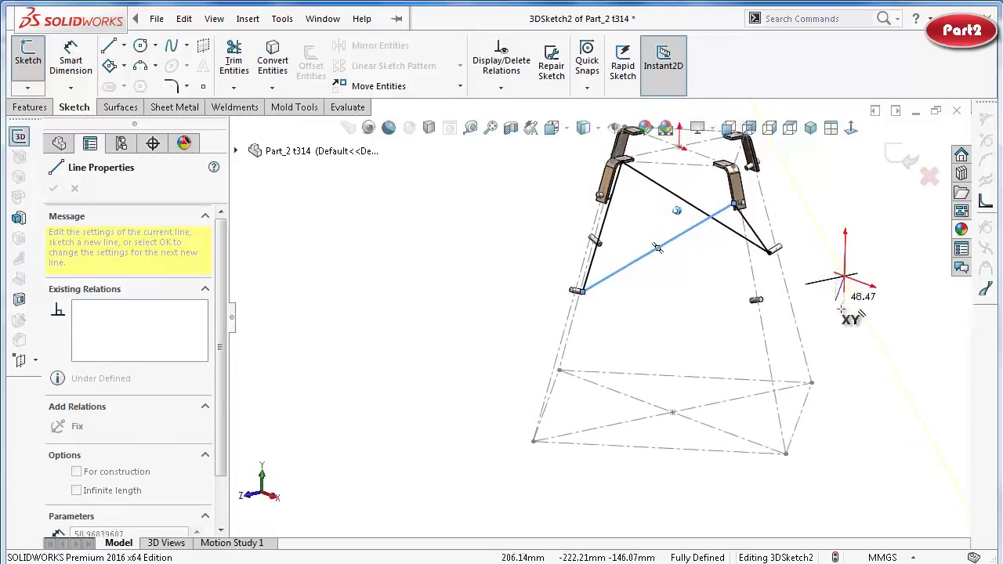
key("Escape")
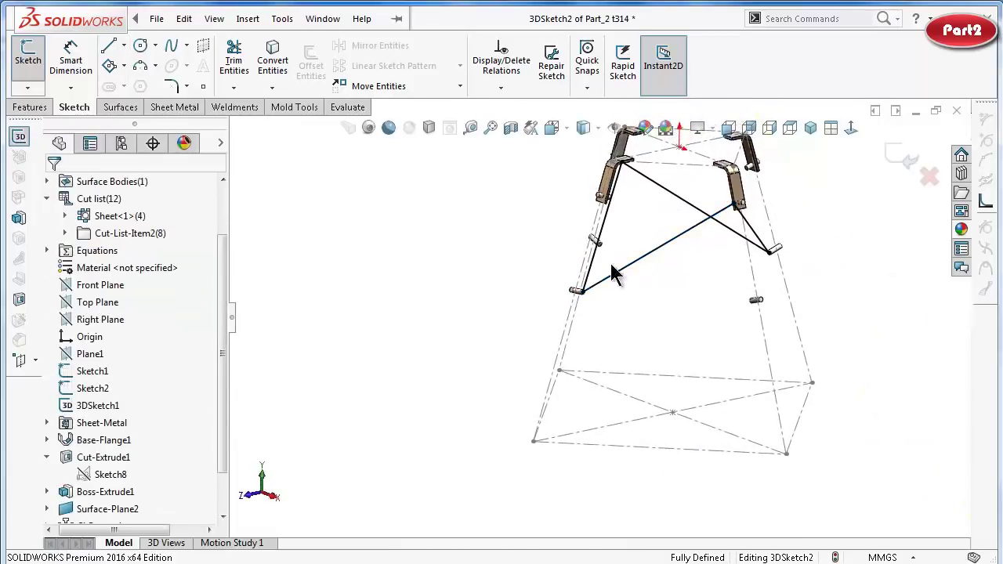
Zoom and rotate the view in on a bracket's pin end.
scroll(758, 252, "down", 2)
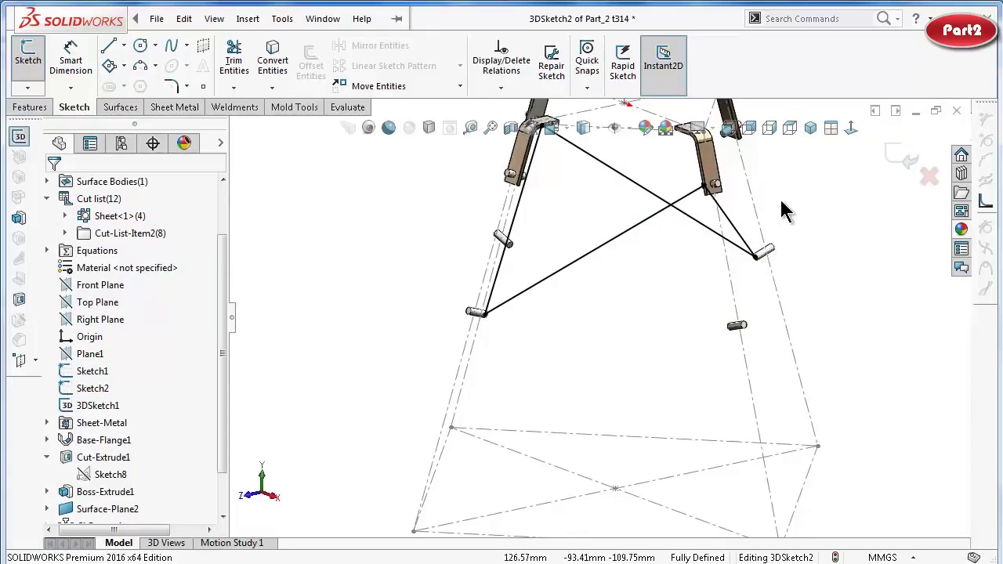
scroll(733, 276, "up", 3)
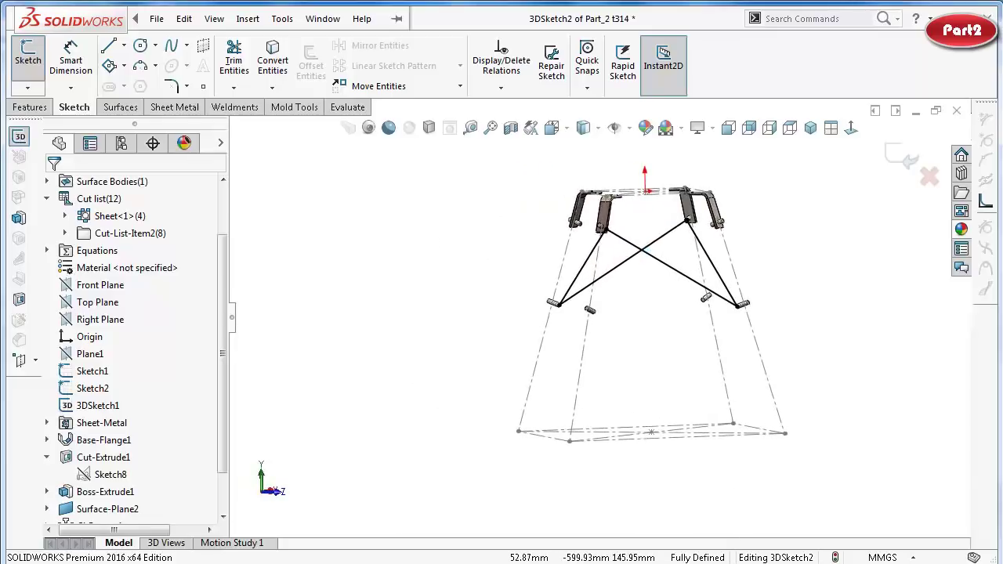
middle_click_drag(839, 281, 445, 221)
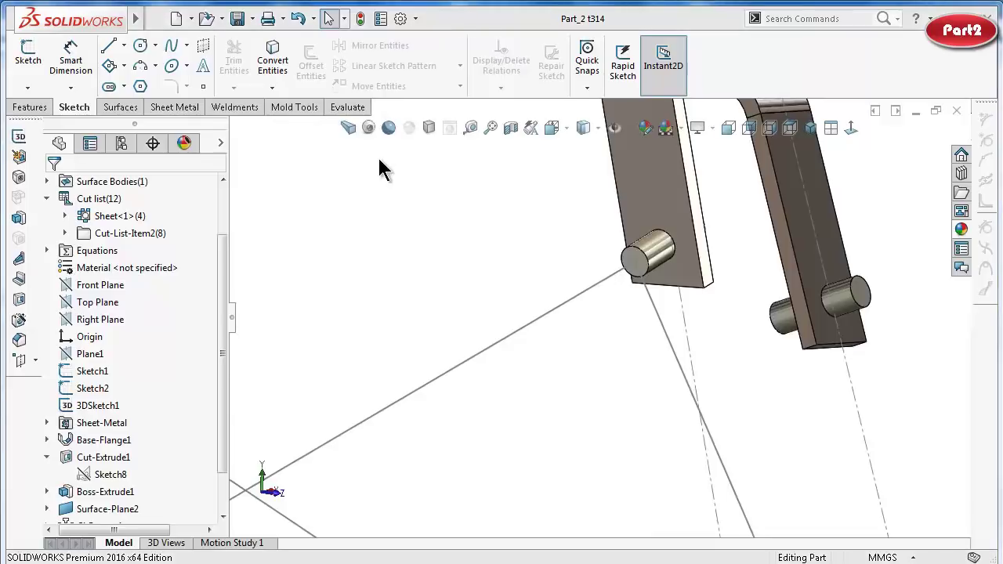
Create Plane2 perpendicular to Line9 and coincident with its end point Point14.
left_click(33, 109)
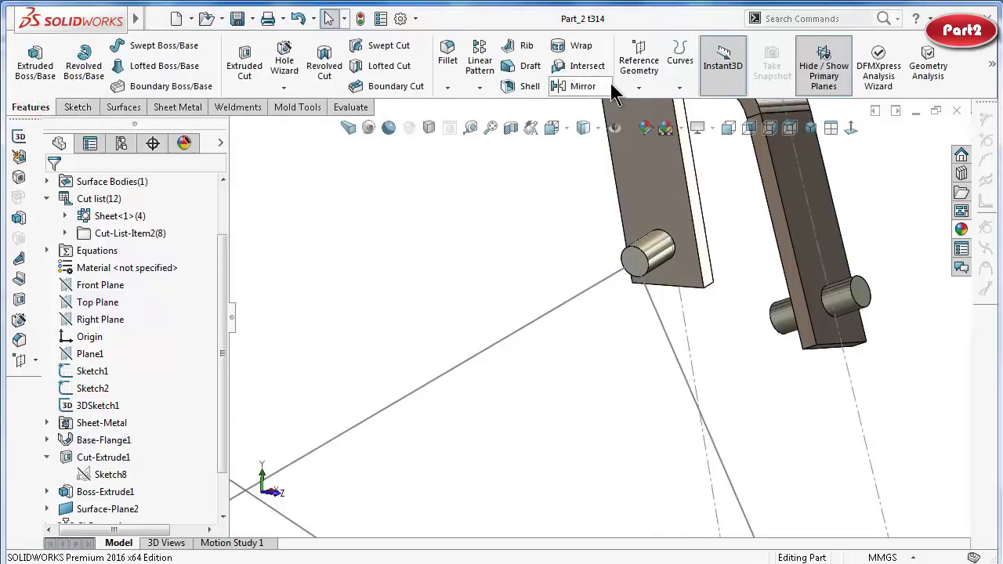
left_click(642, 73)
left_click(647, 108)
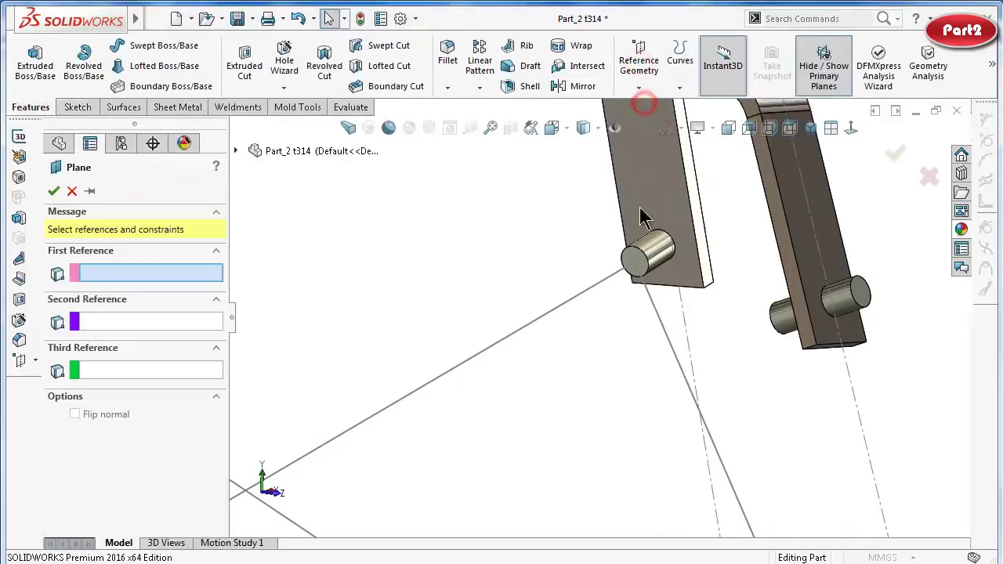
left_click(599, 282)
scroll(641, 265, "down", 2)
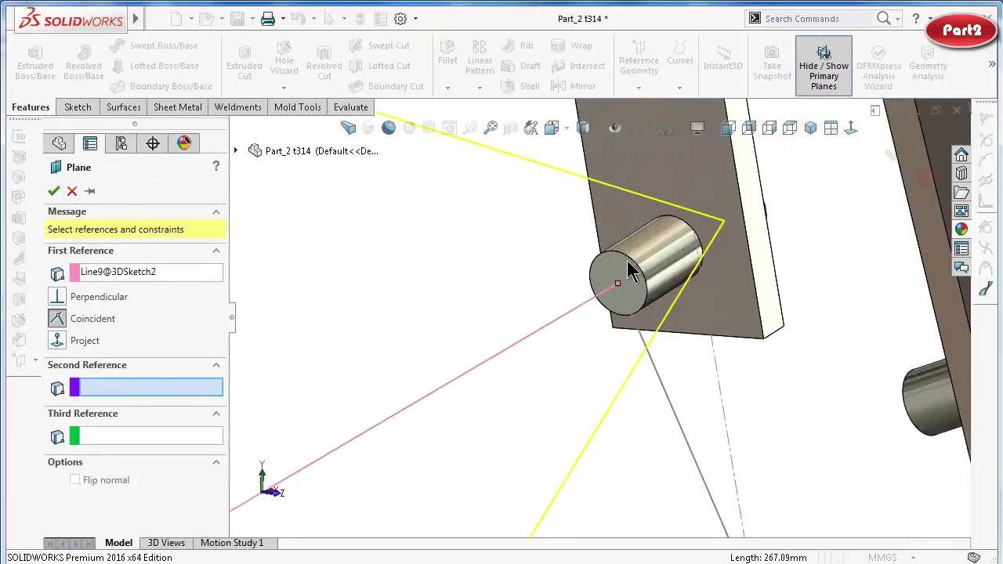
scroll(635, 275, "down", 3)
left_click(600, 329)
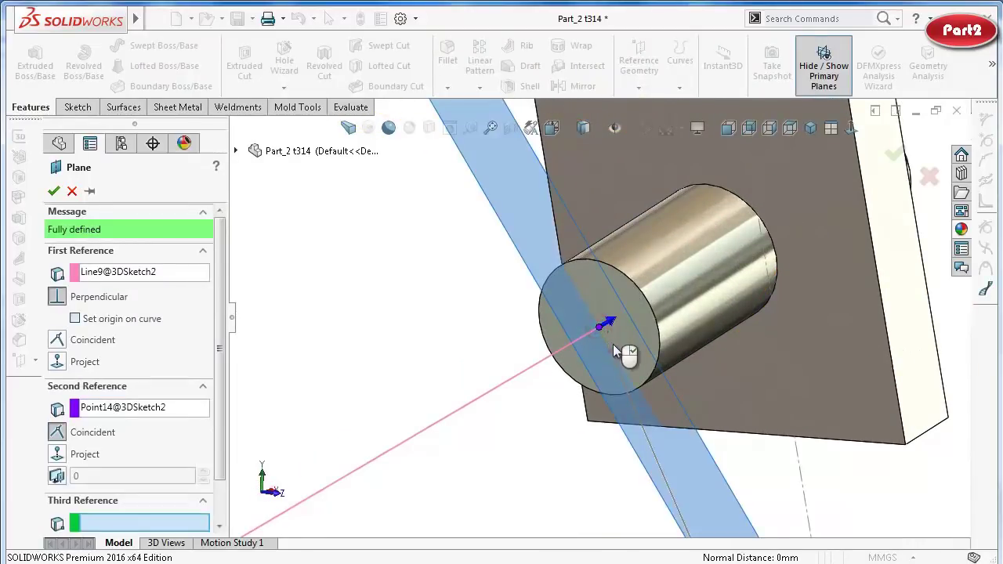
scroll(618, 352, "up", 2)
scroll(627, 357, "up", 2)
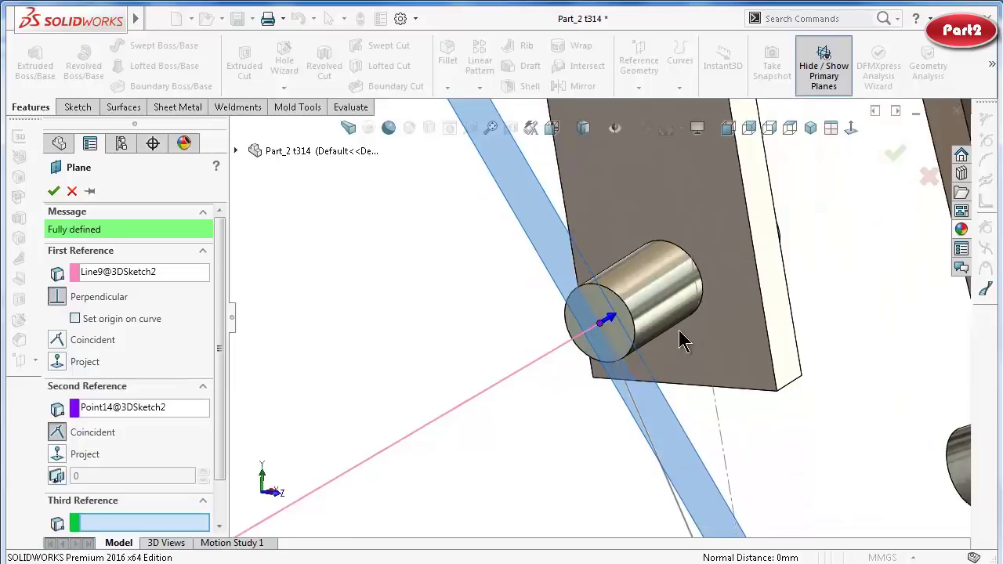
middle_click_drag(683, 341, 652, 340)
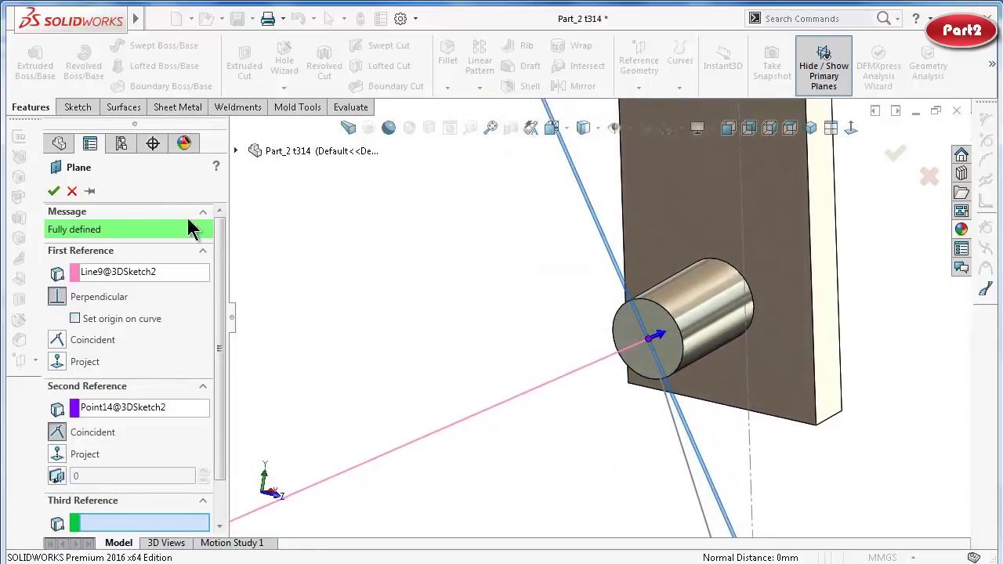
left_click(52, 192)
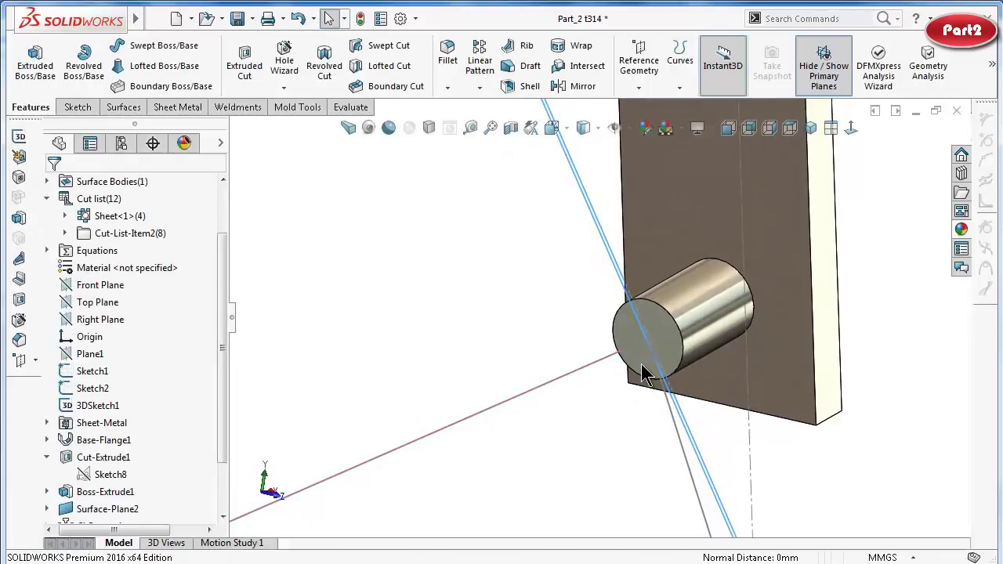
Start a new sketch on Plane2.
scroll(647, 349, "up", 2)
mouse_move(636, 352)
middle_mouse_down()
mouse_move(643, 387)
mouse_move(575, 436)
middle_mouse_up()
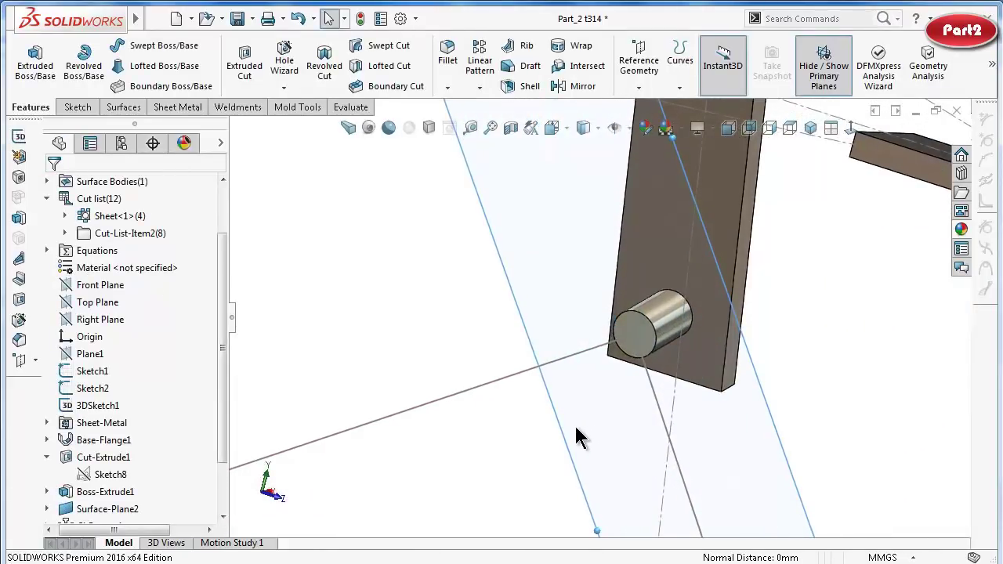
left_click(571, 427)
left_click(634, 378)
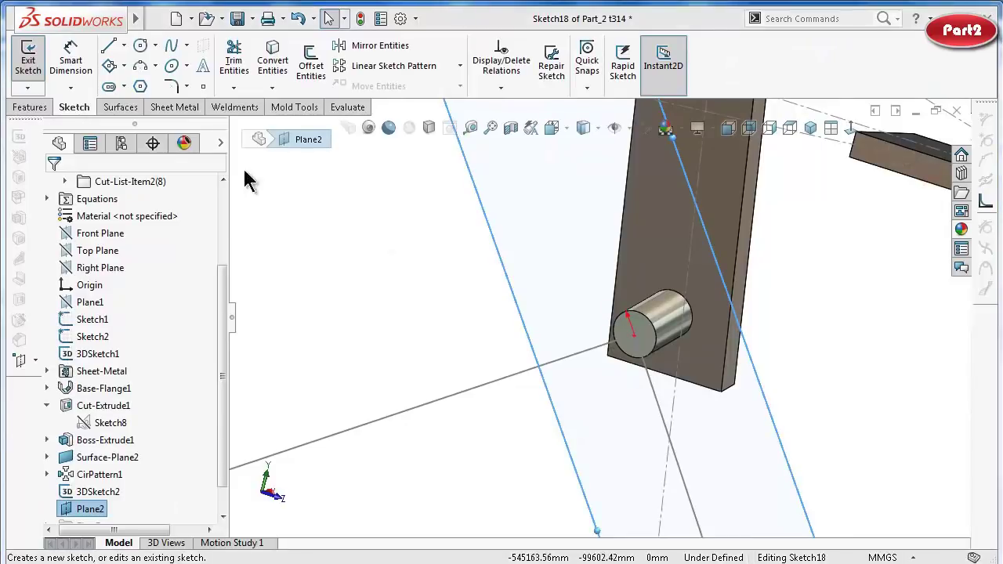
Draw a circle centred on the line's end point, viewed normal to the new plane.
left_click(140, 45)
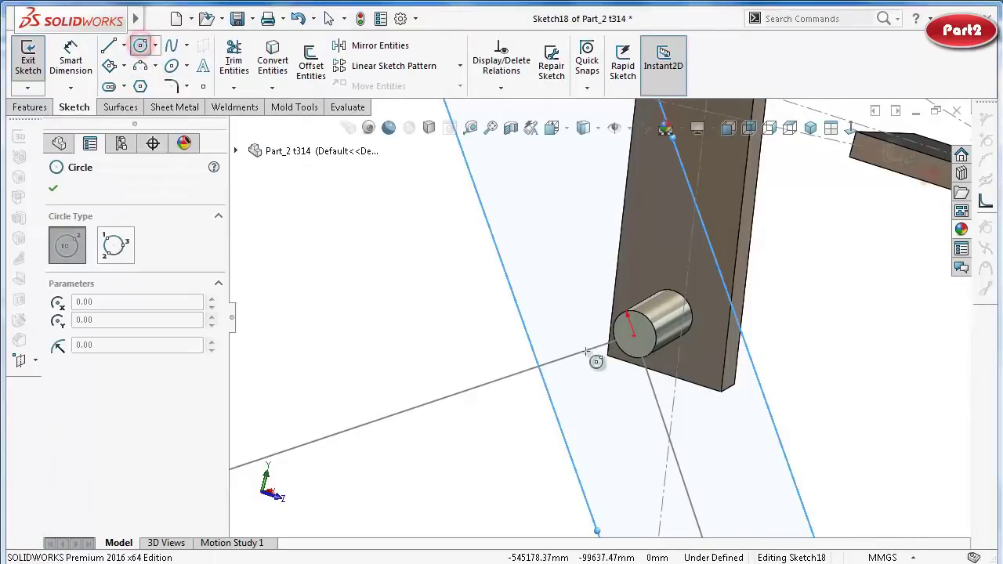
scroll(636, 333, "down", 2)
scroll(619, 341, "down", 3)
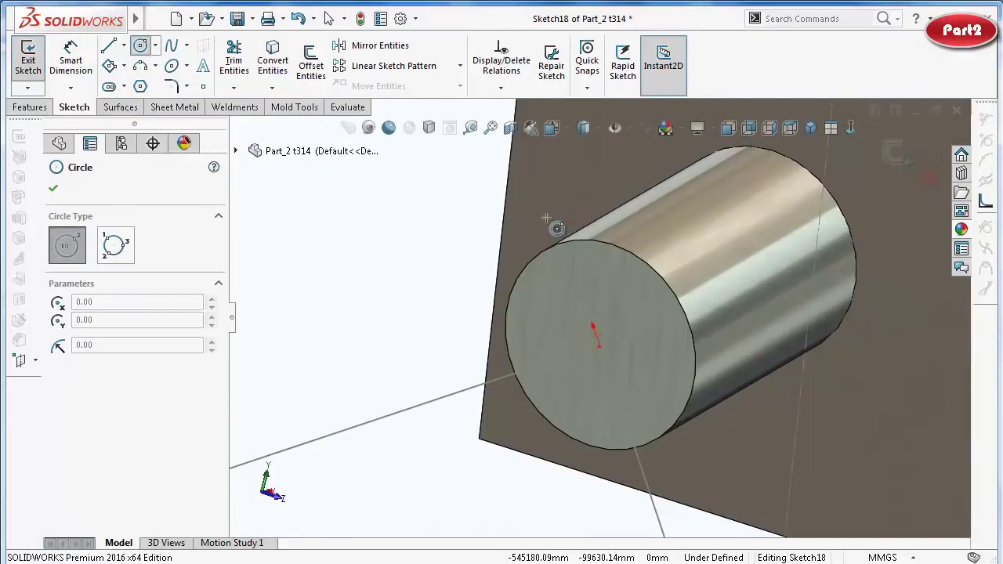
scroll(619, 246, "up", 3)
left_click(850, 129)
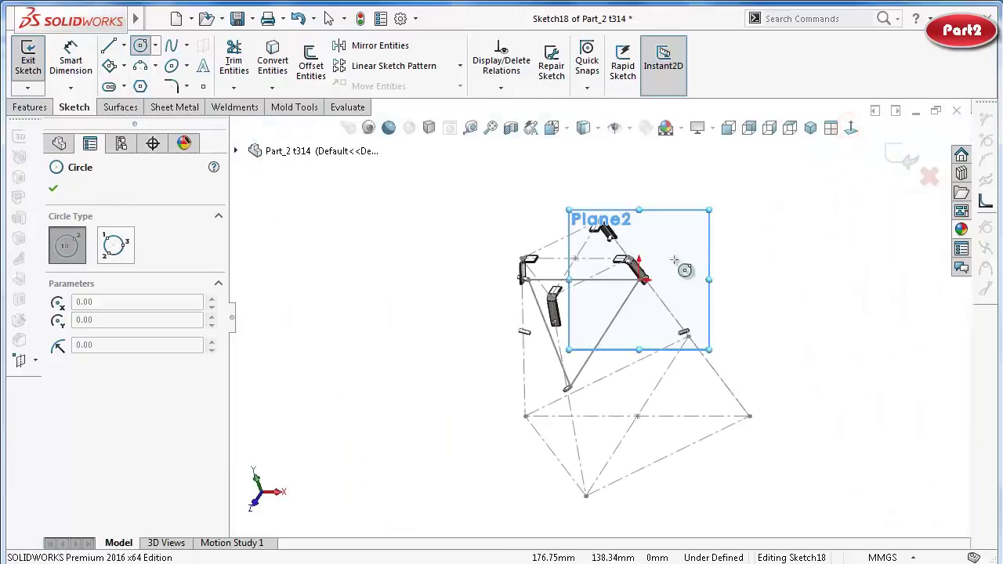
scroll(619, 301, "down", 2)
scroll(671, 298, "down", 3)
scroll(660, 286, "down", 2)
scroll(631, 266, "down", 3)
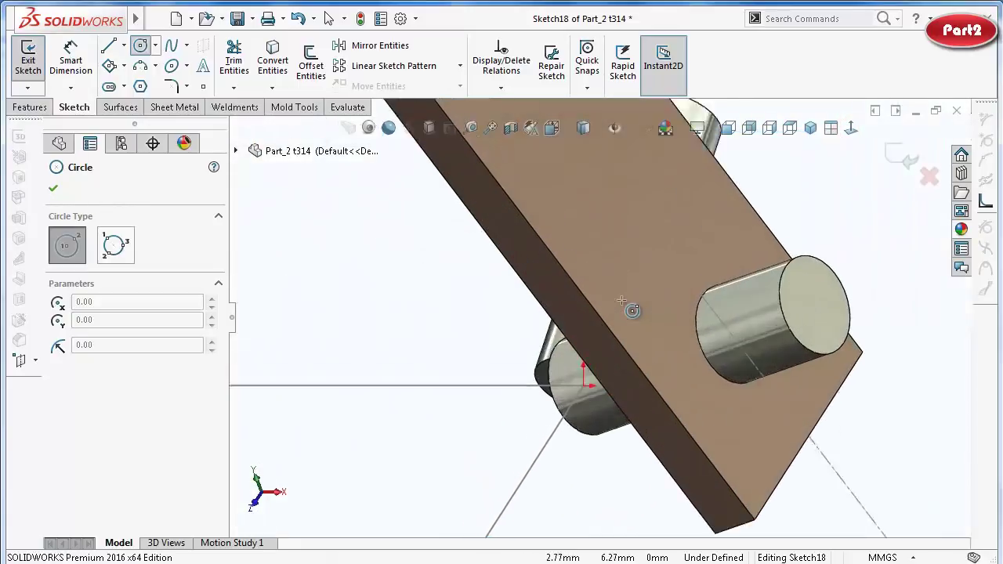
scroll(627, 313, "down", 3)
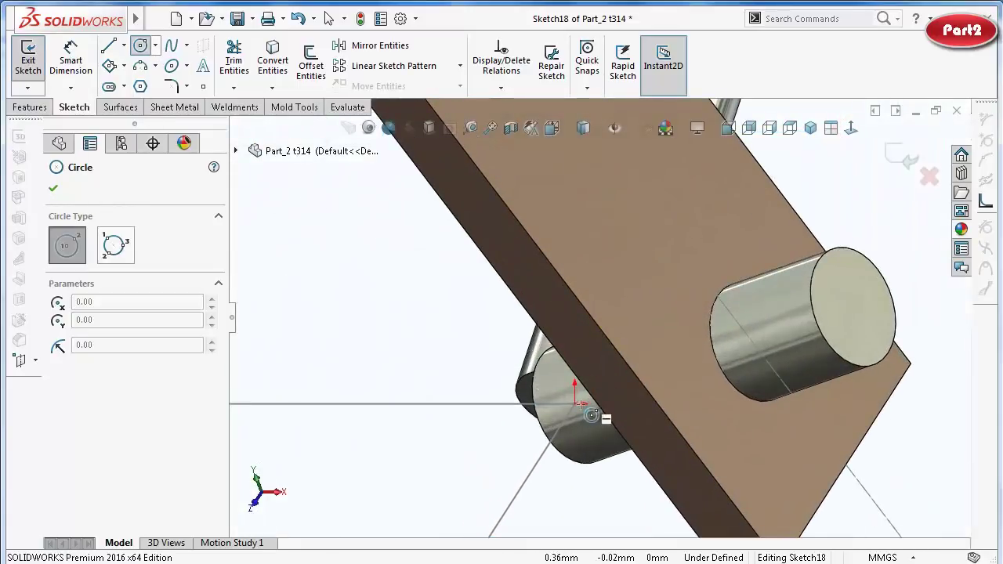
left_click(558, 383)
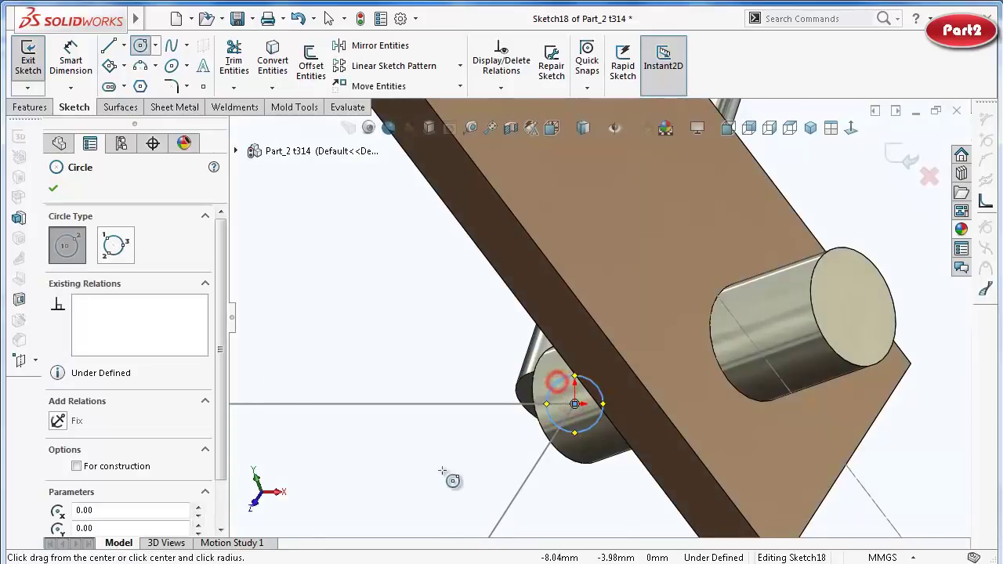
Dimension the circle to a 3 mm diameter and exit the sketch.
right_click_drag(442, 472, 423, 329)
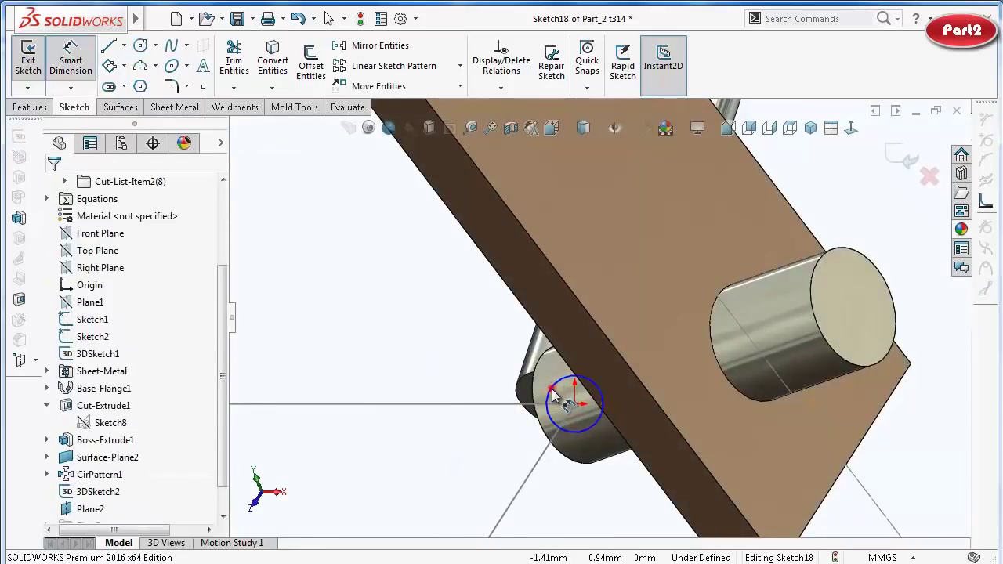
left_click(553, 396)
left_click(463, 367)
type("3")
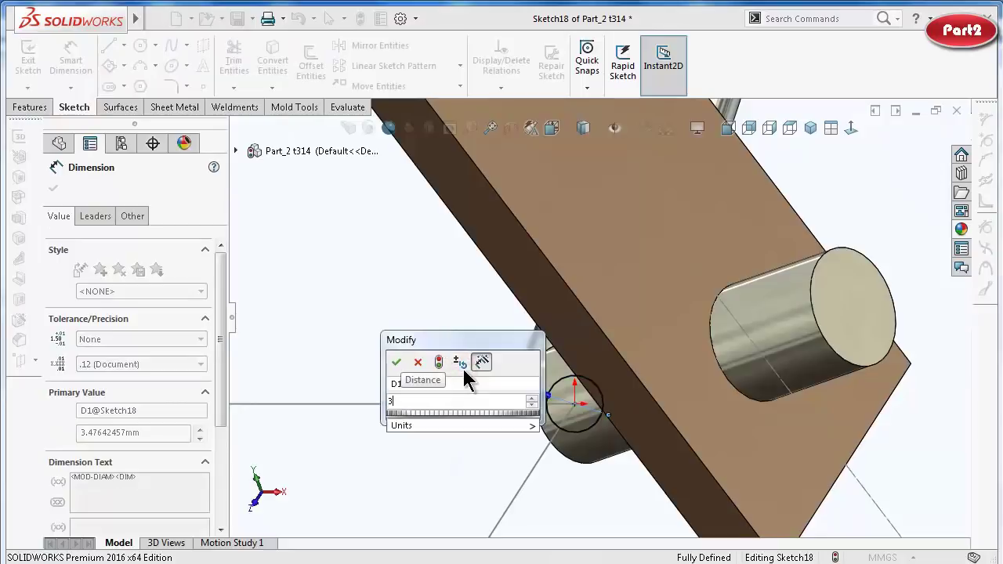
key("Return")
scroll(632, 365, "up", 3)
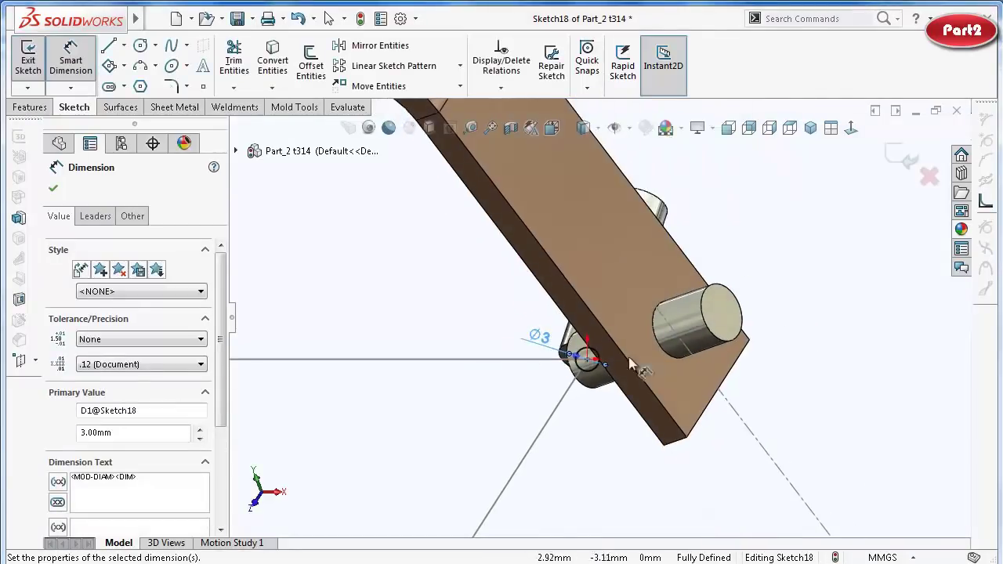
left_click(909, 161)
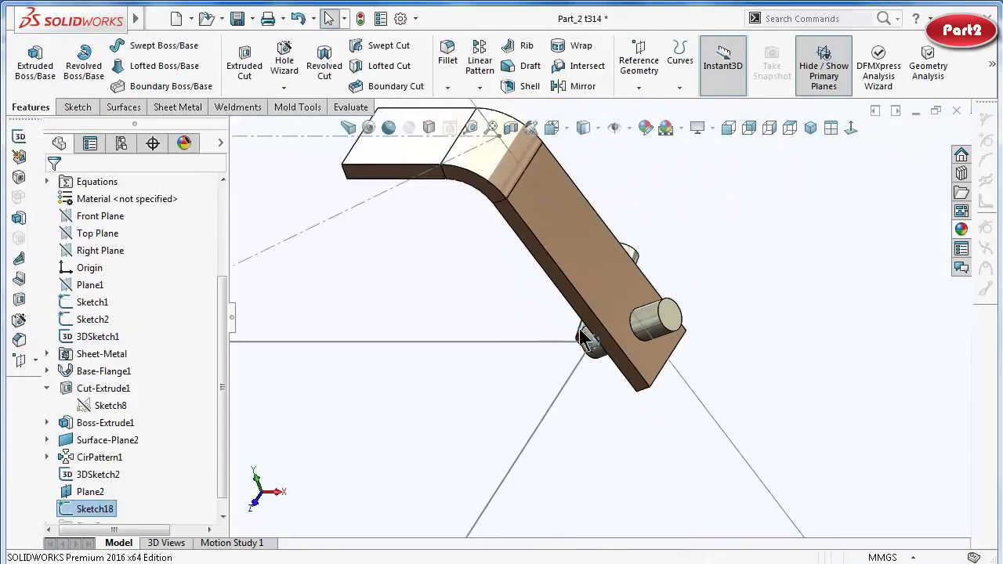
Start a Swept Boss/Base with the circle sketch (Sketch18) as the profile.
middle_click_drag(551, 342, 811, 354)
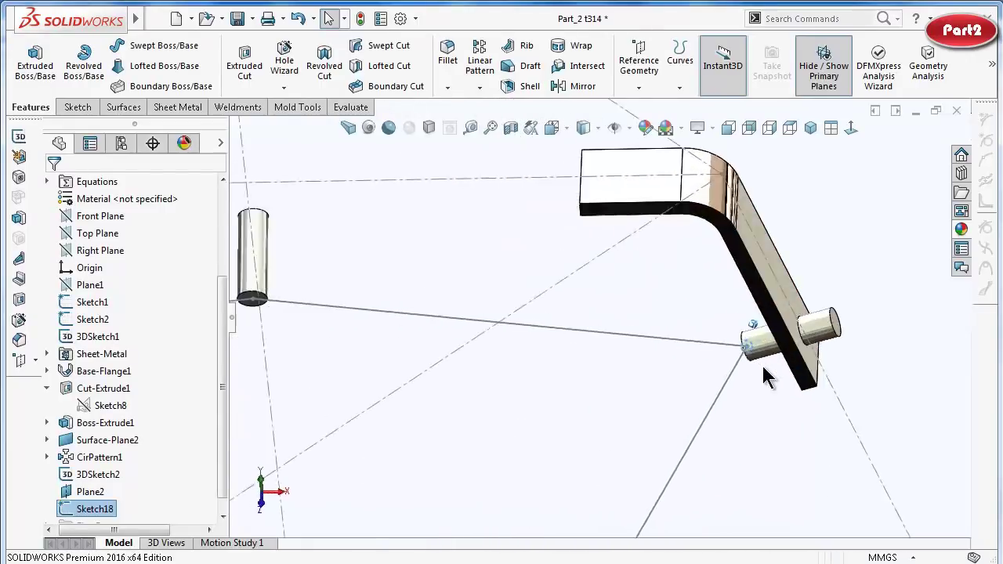
scroll(810, 354, "down", 3)
scroll(807, 364, "down", 2)
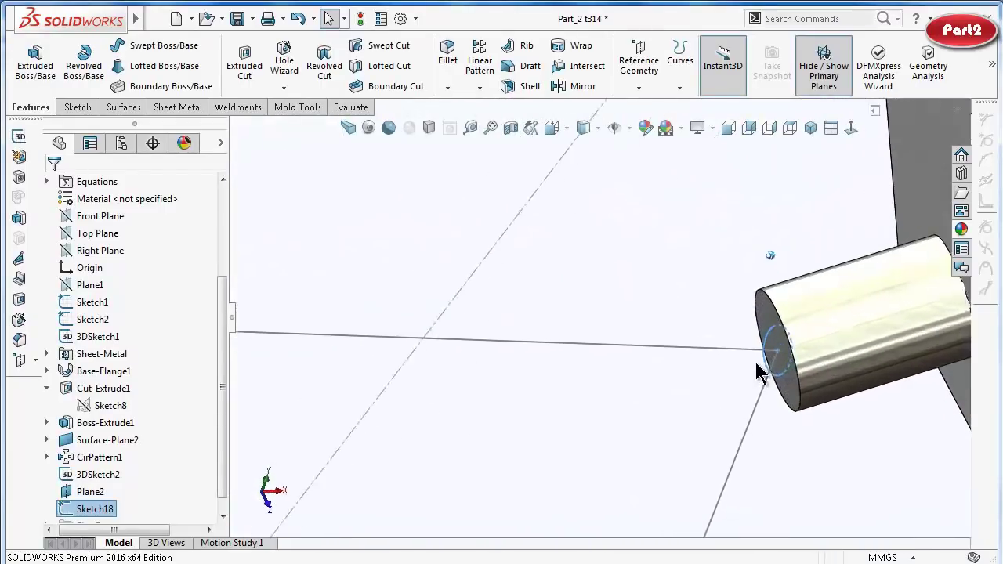
middle_click_drag(796, 377, 795, 347)
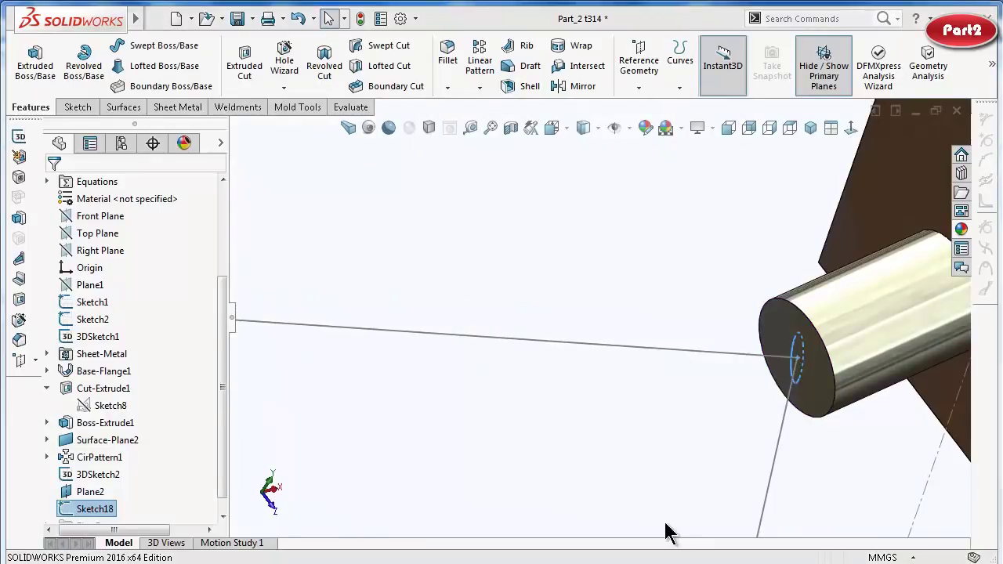
left_click(157, 47)
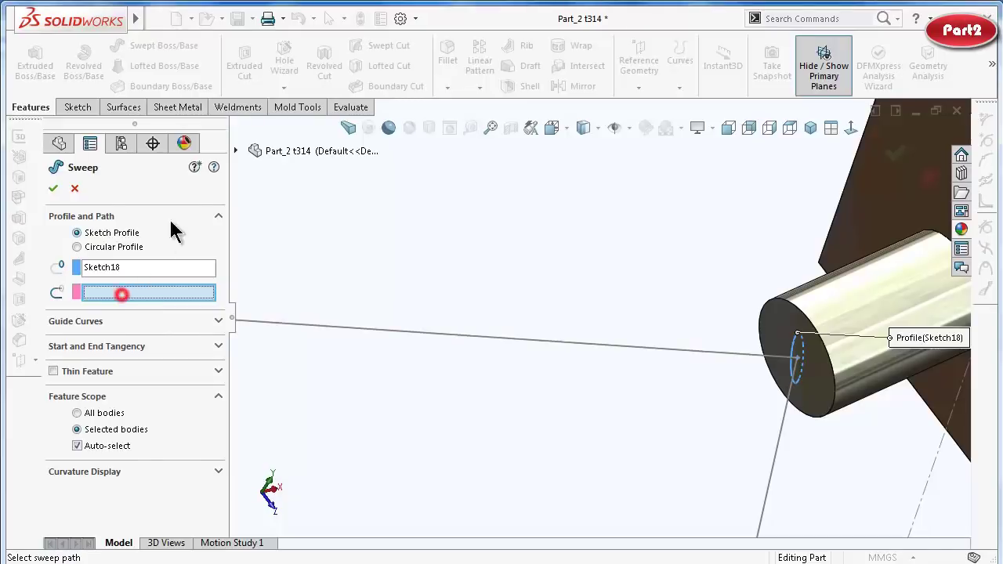
Pick 3DSketch2 from the flyout tree as the sweep path and rotate to check the tube preview.
left_click(235, 151)
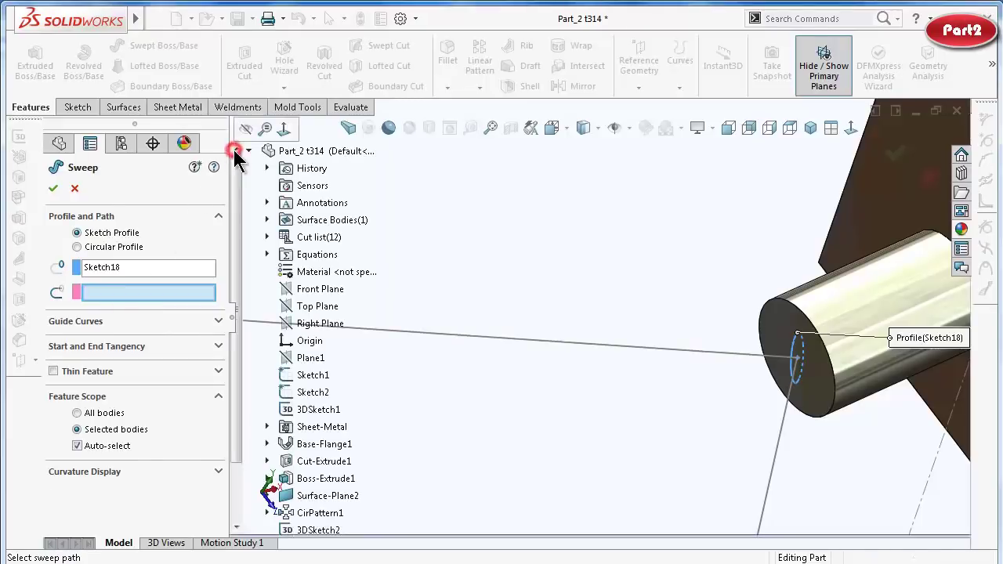
left_click(318, 532)
middle_click_drag(713, 382, 623, 402)
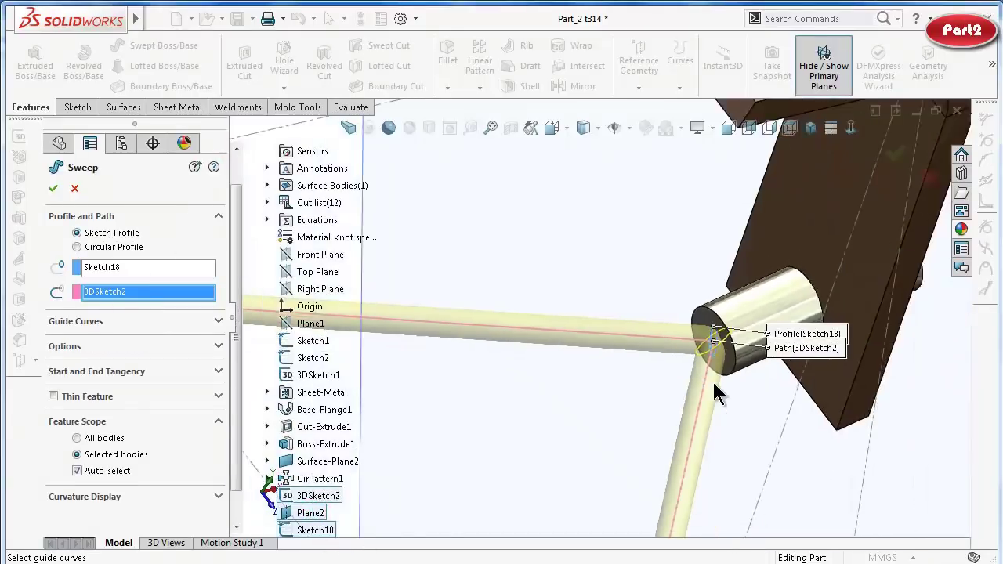
scroll(621, 402, "up", 3)
scroll(668, 477, "up", 1)
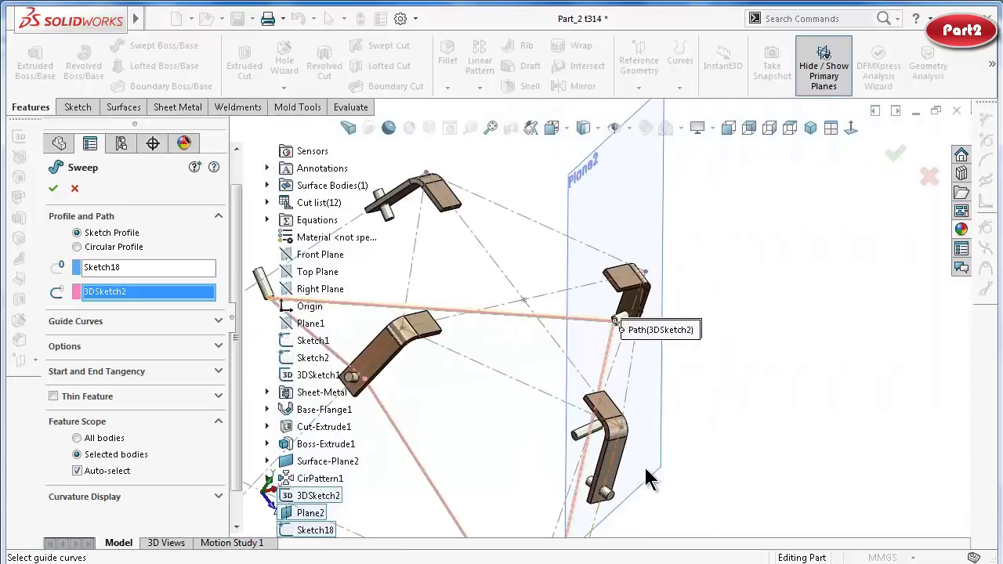
scroll(649, 480, "up", 1)
scroll(675, 454, "up", 1)
scroll(658, 443, "up", 1)
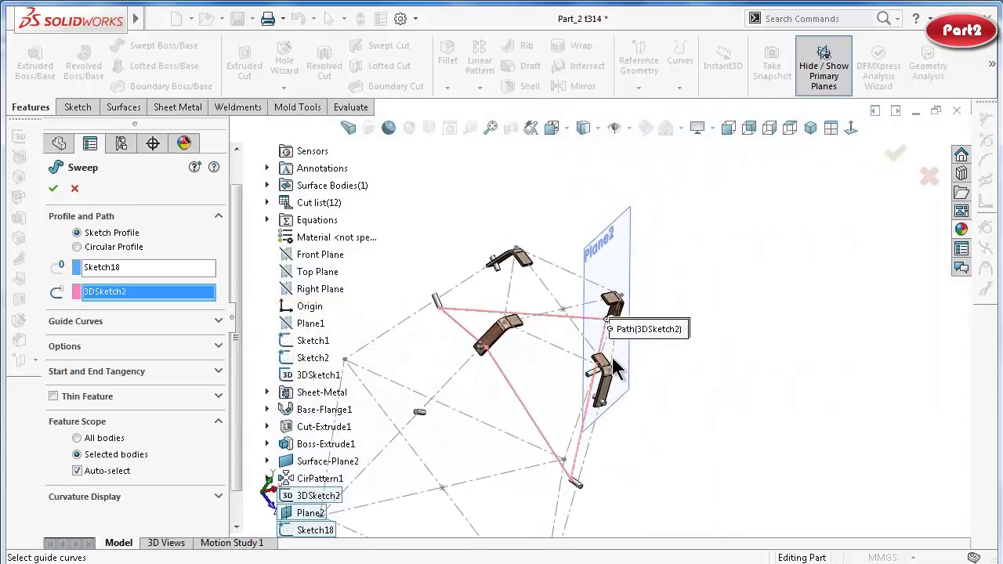
key("Left")
key("Left")
key("Left")
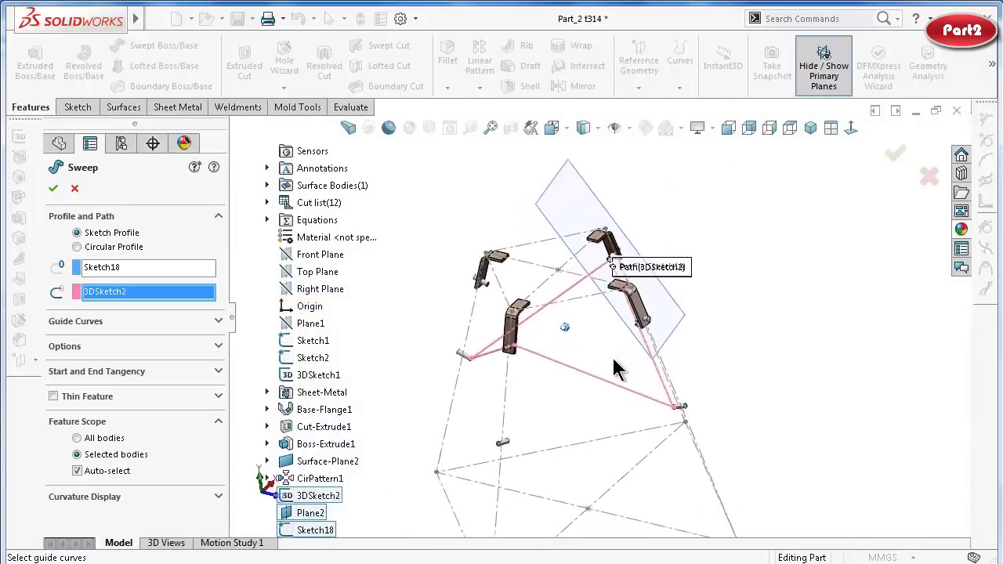
key("Left")
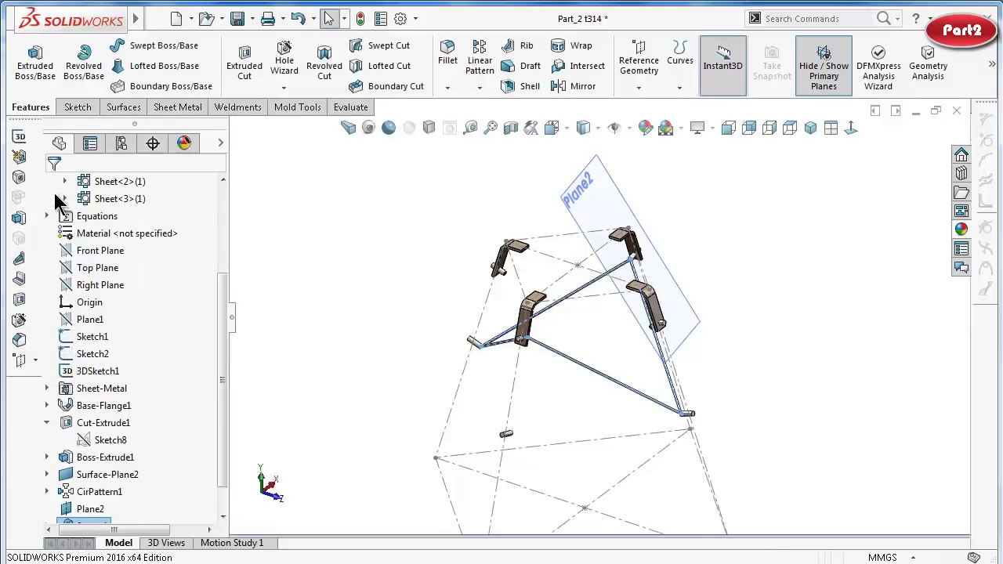
scroll(604, 273, "down", 2)
scroll(604, 316, "down", 3)
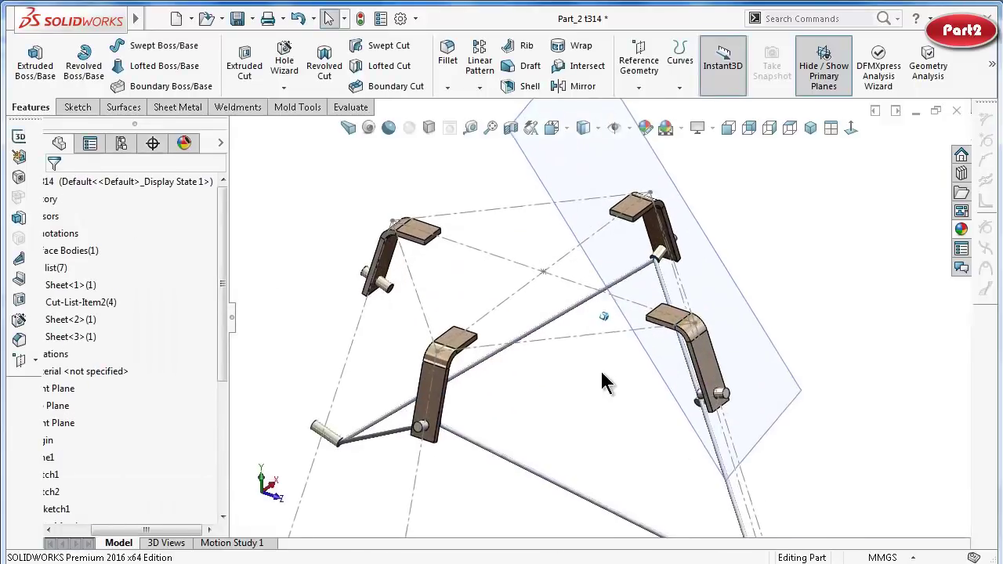
scroll(604, 388, "down", 4)
key("Up")
key("Up")
key("Up")
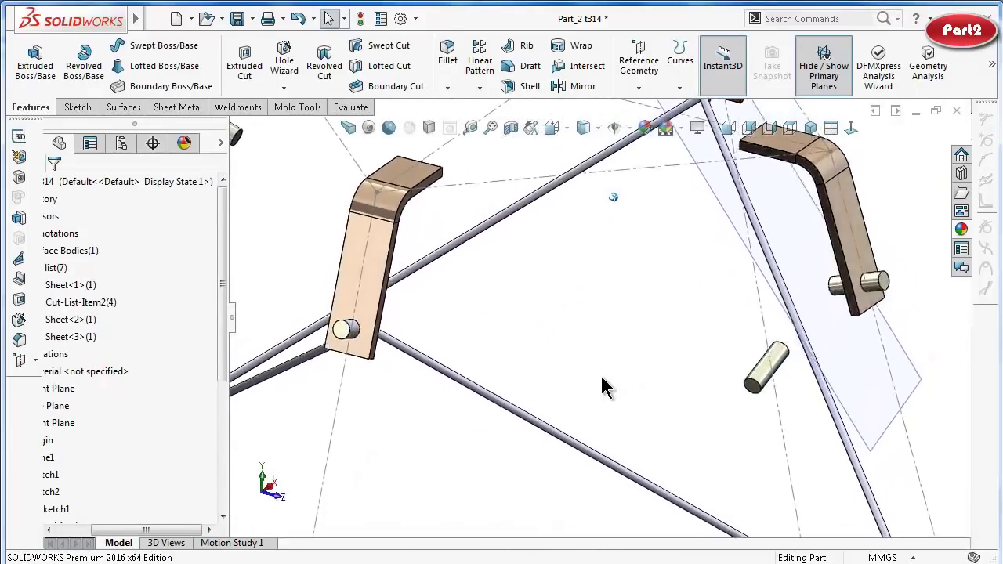
key("Up")
key("Up")
key("Up")
scroll(868, 470, "up", 3)
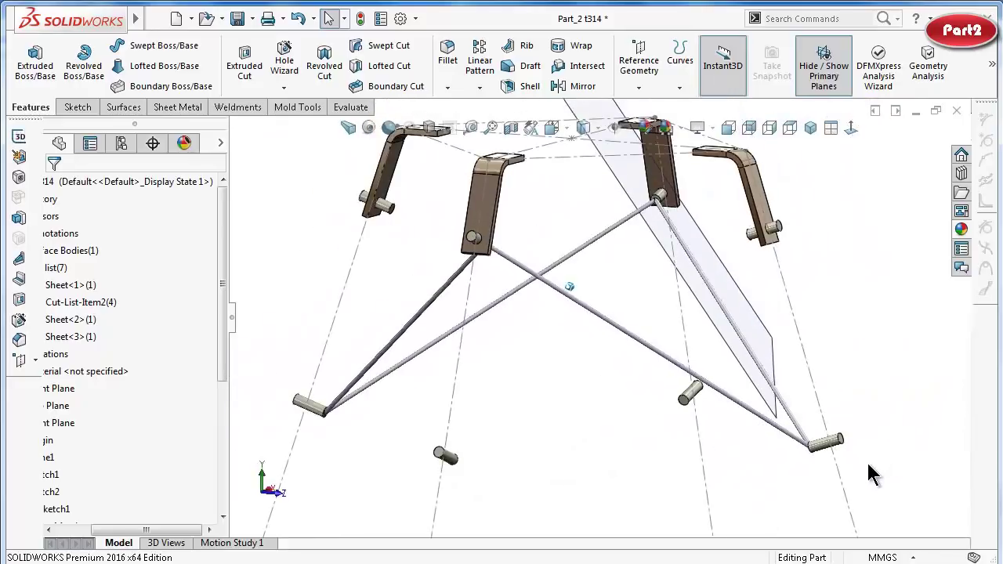
key("Left")
key("Left")
key("Left")
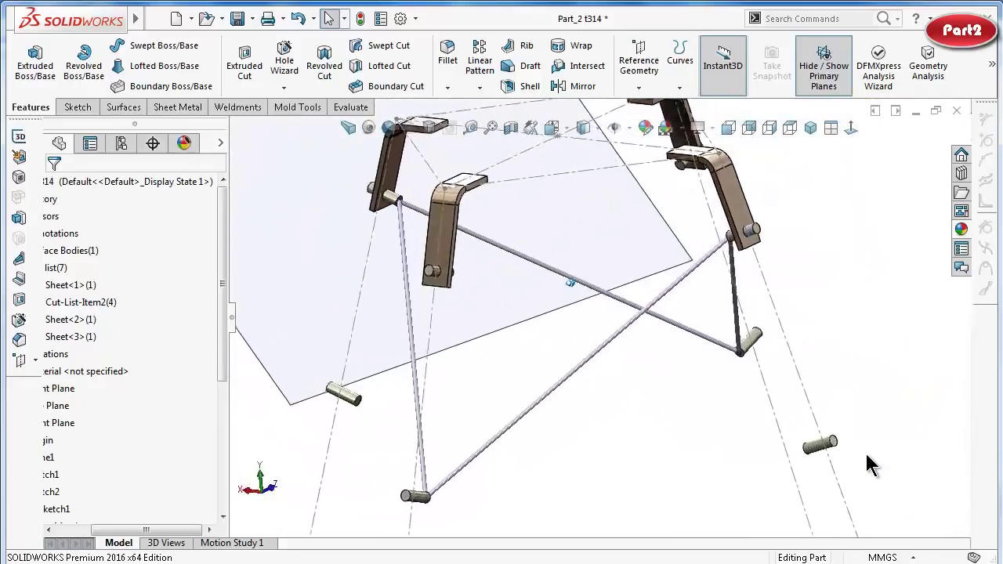
key("Left")
key("Left")
key("Left")
key("Left")
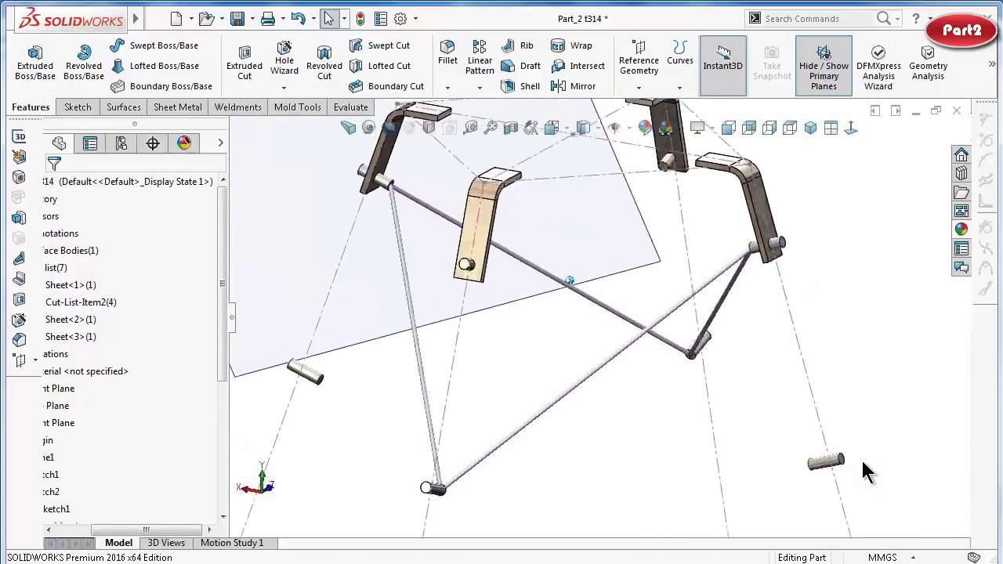
key("Left")
scroll(833, 501, "up", 3)
scroll(749, 496, "up", 2)
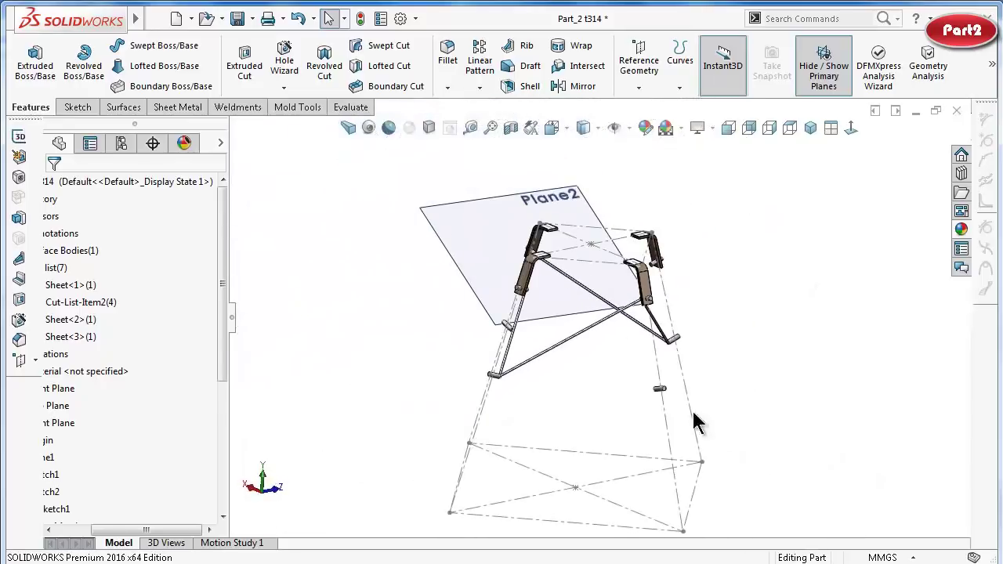
left_click(469, 222)
middle_click_drag(414, 288, 244, 369)
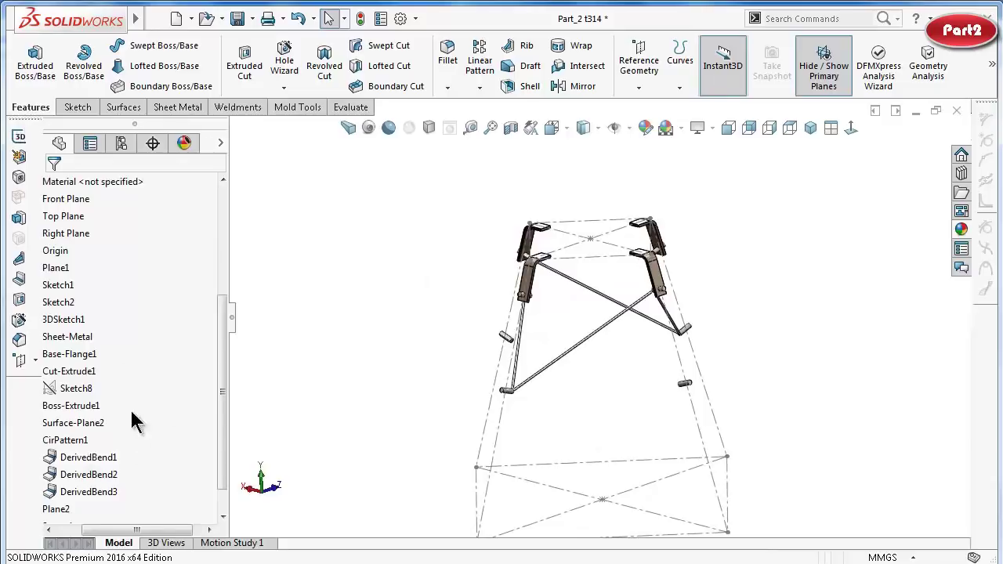
left_click_drag(137, 530, 112, 530)
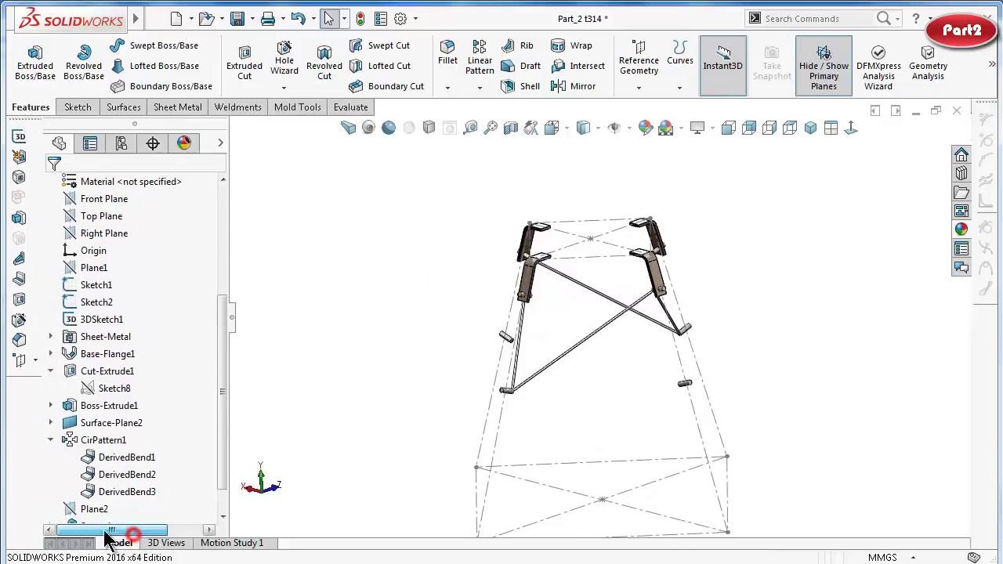
left_click(50, 440)
Show the hidden Surface-Plane2 disc body.
left_click(98, 440)
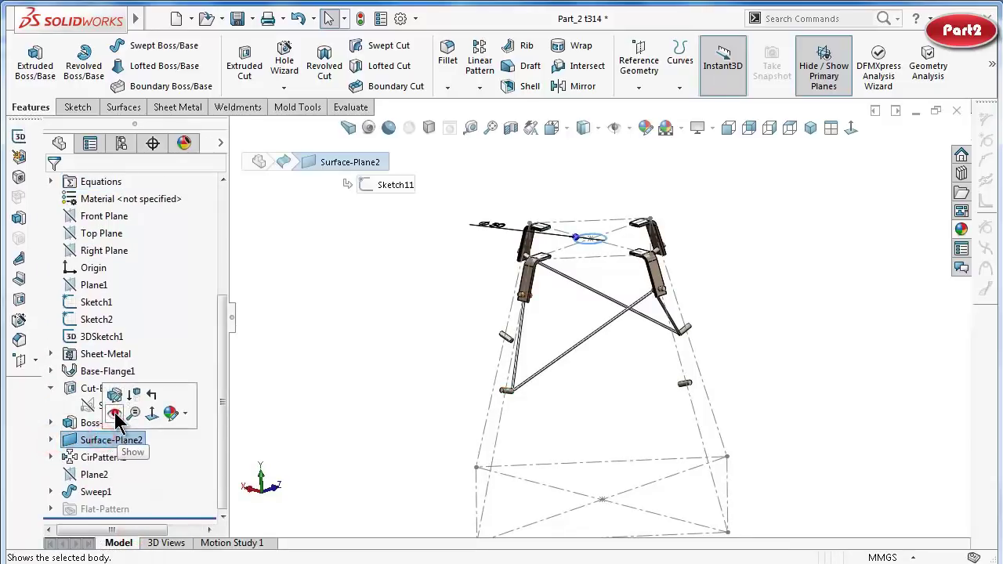
left_click(115, 415)
left_click(316, 303)
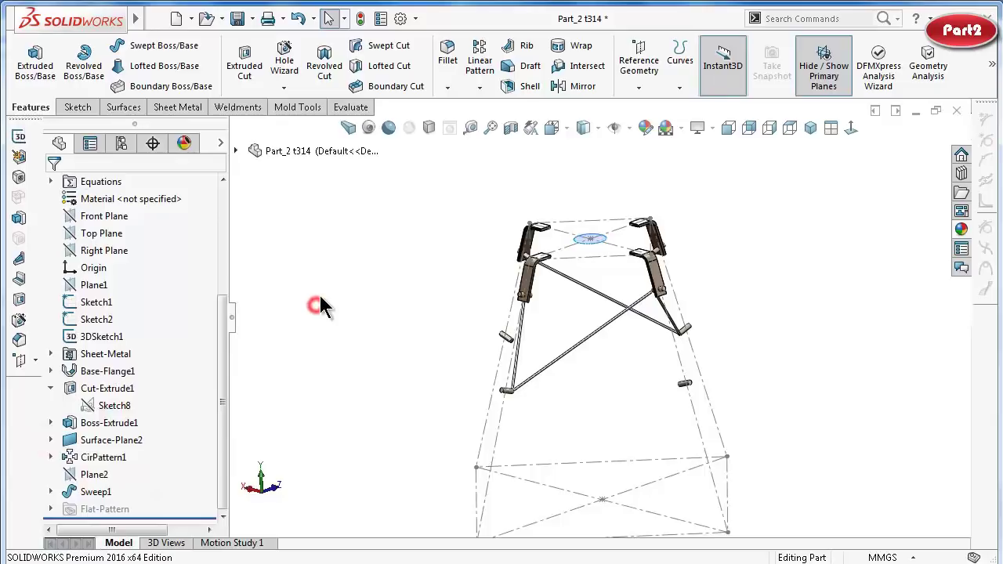
Set up a trial circular pattern of Sweep1 around the disc's circular edge with 2 instances.
left_click(478, 88)
left_click(482, 127)
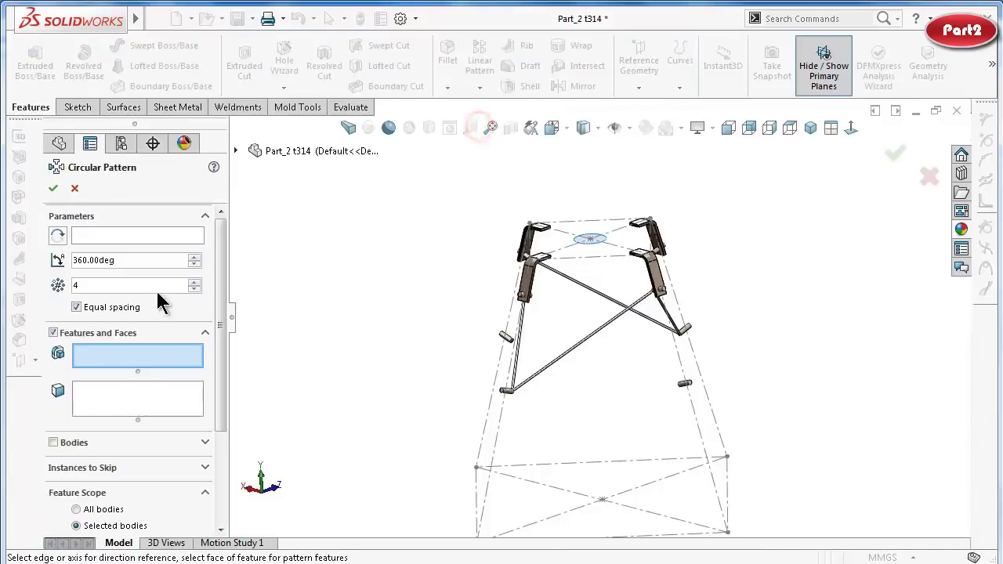
left_click_drag(78, 281, 66, 288)
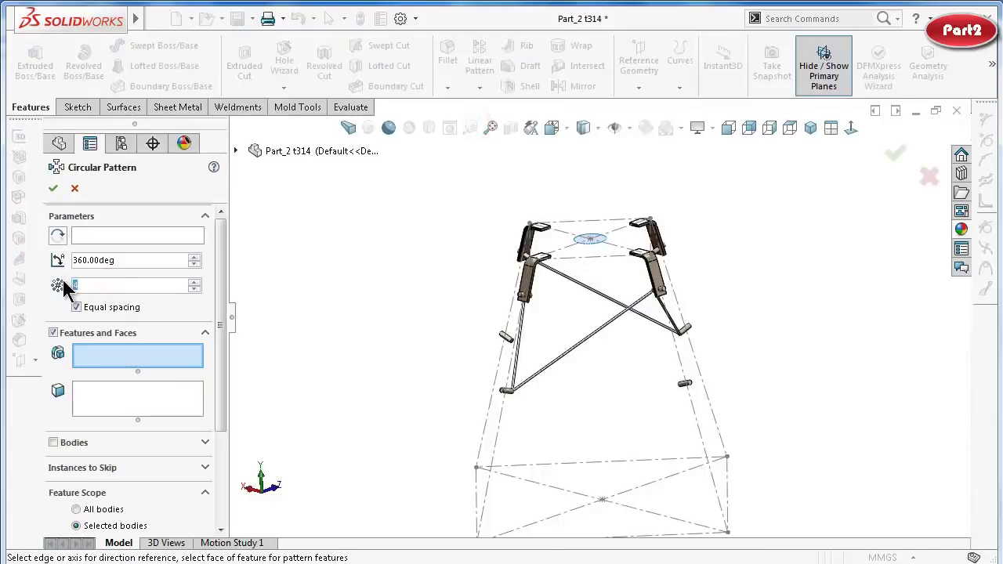
type("2")
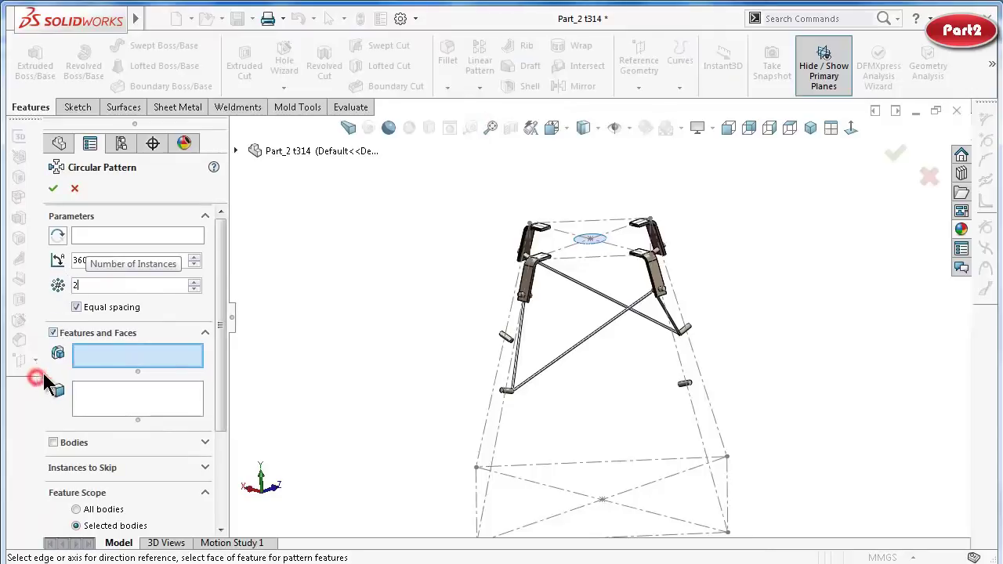
left_click(96, 237)
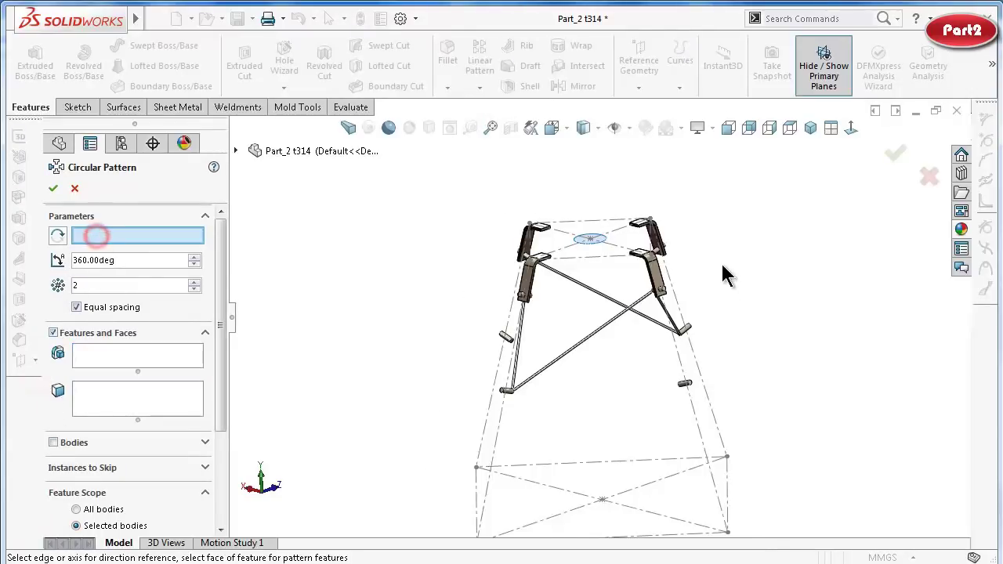
scroll(661, 273, "down", 5)
left_click(402, 230)
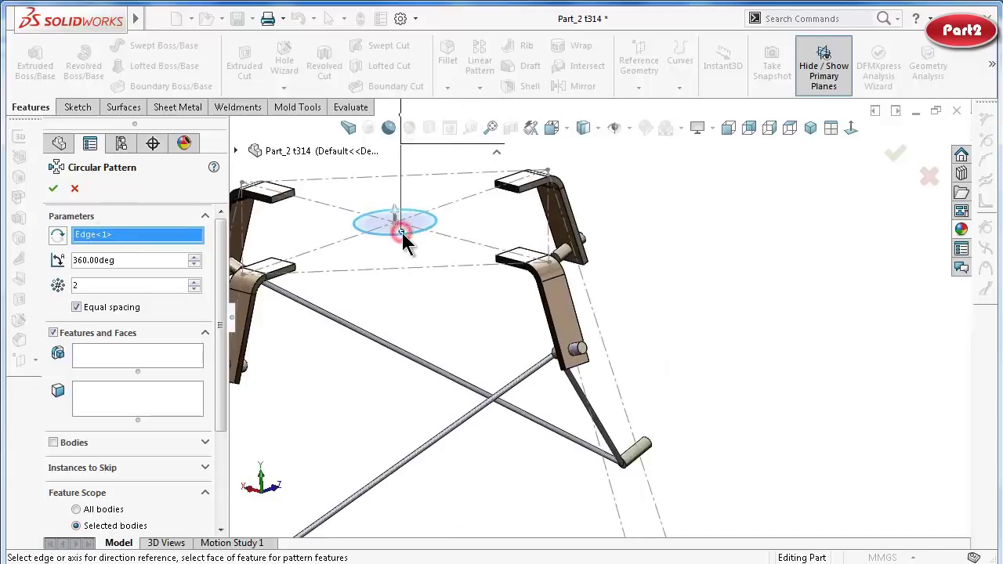
left_click(110, 355)
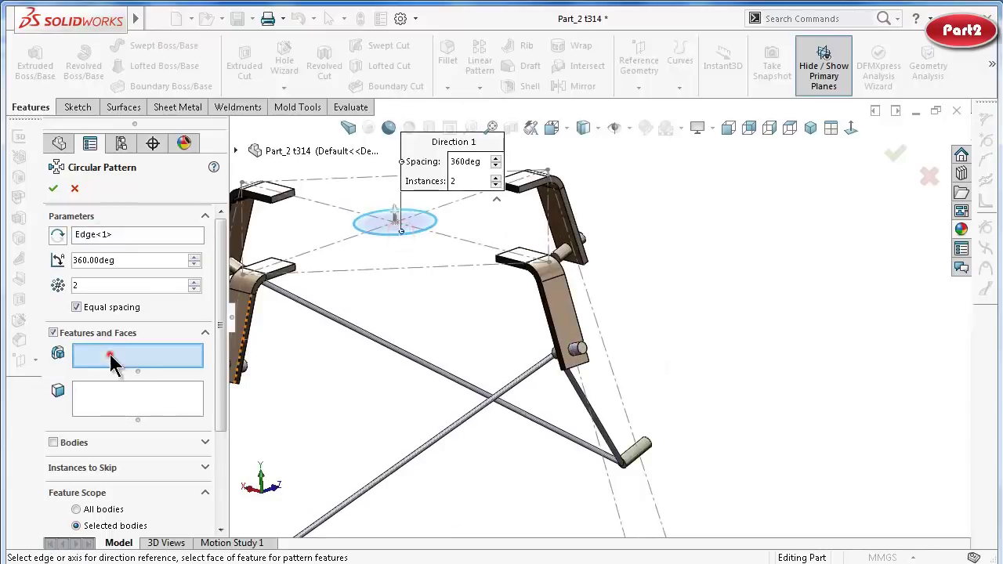
left_click(448, 434)
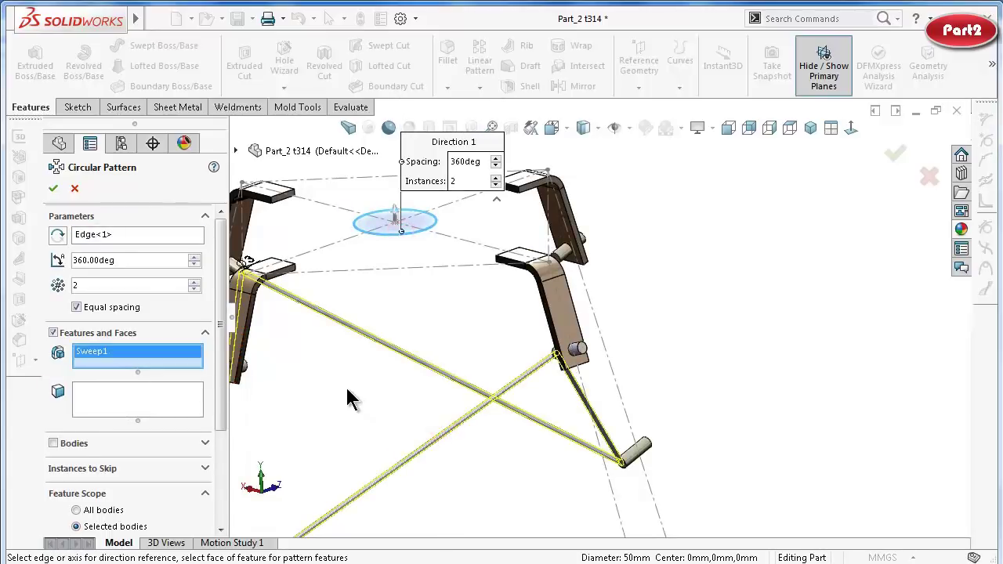
scroll(468, 380, "up", 3)
mouse_move(468, 380)
middle_mouse_down()
mouse_move(456, 411)
mouse_move(463, 393)
middle_mouse_up()
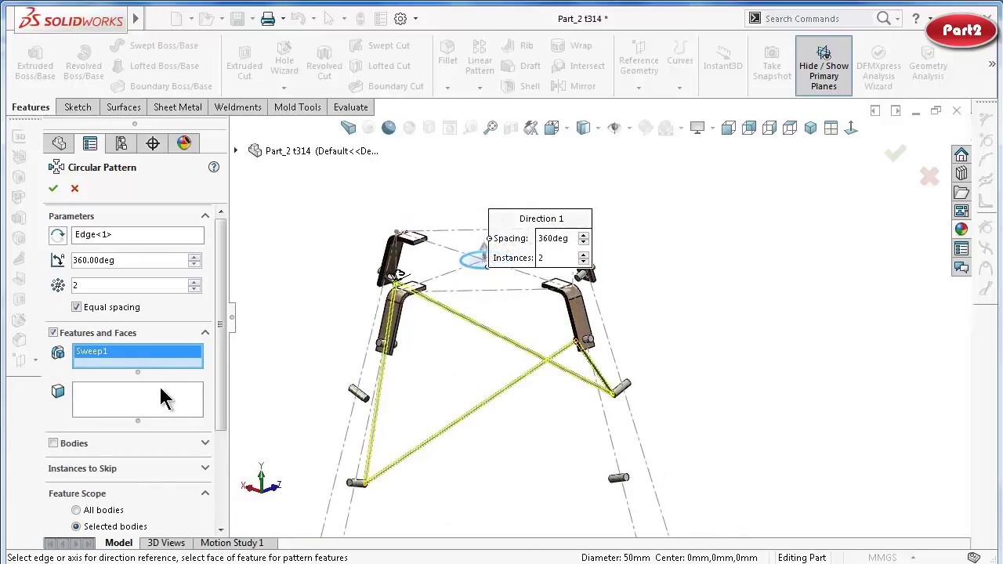
left_click(110, 513)
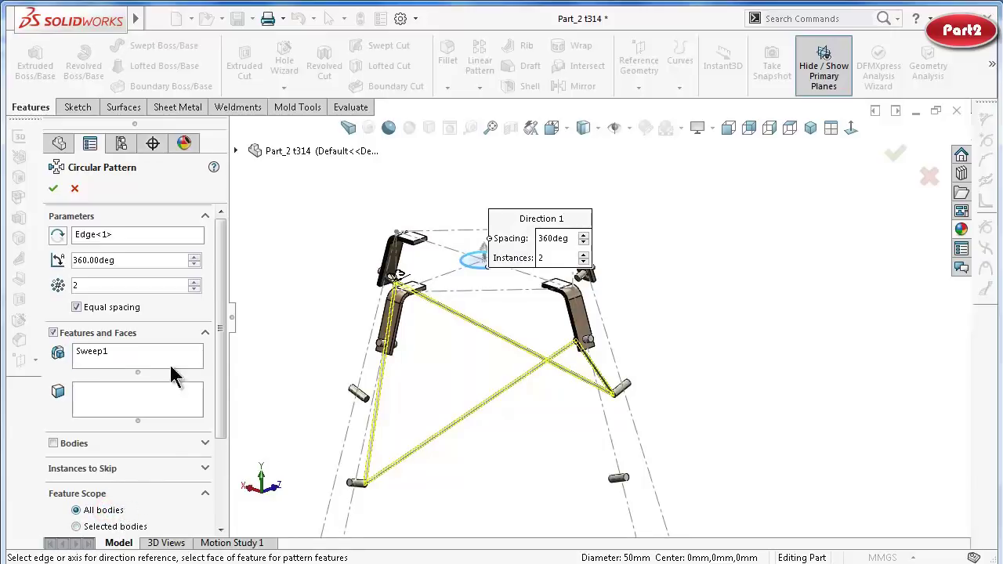
Try instance counts of 3, 2, then 4 while inspecting the pattern preview.
left_click(194, 281)
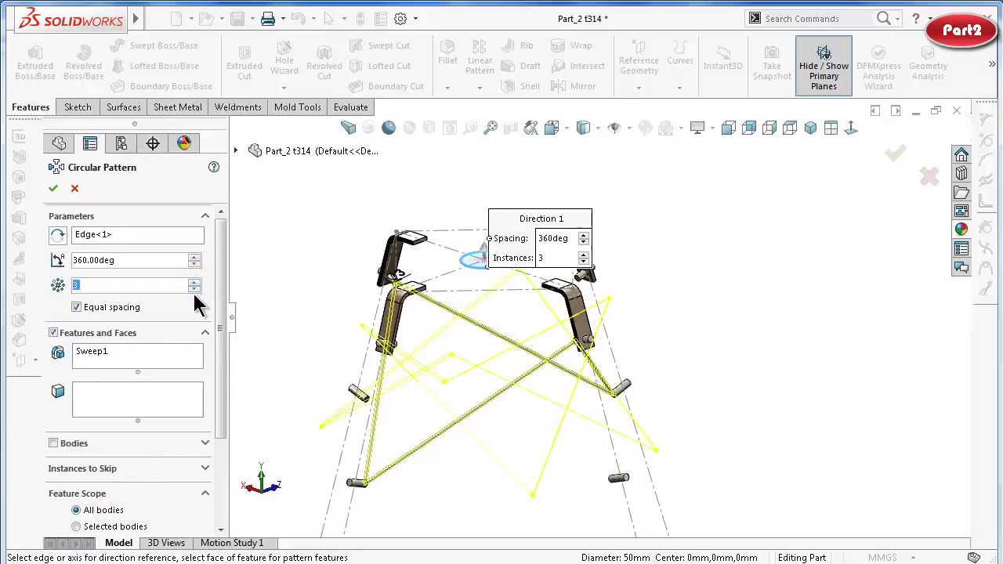
middle_click_drag(661, 302, 636, 361)
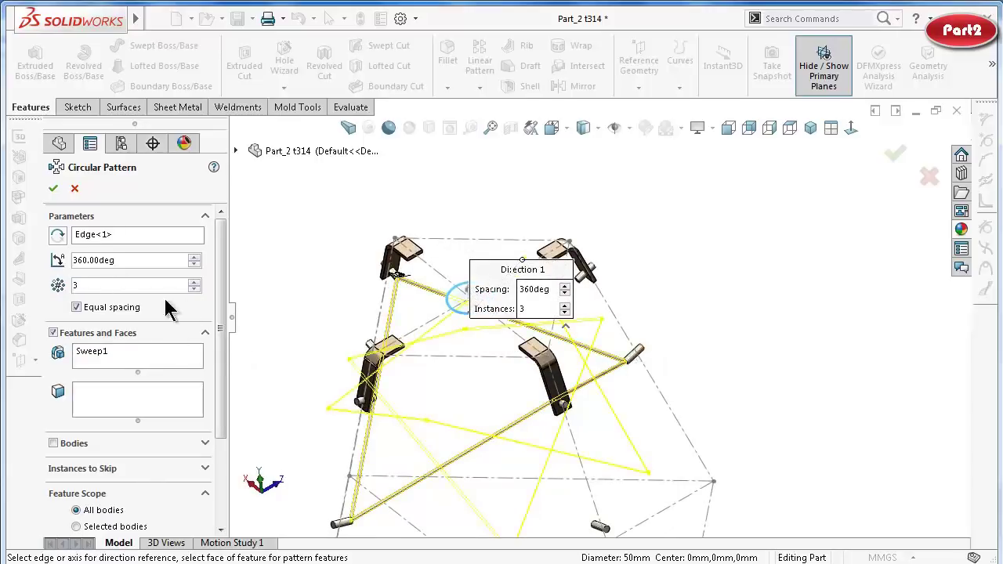
left_click(195, 288)
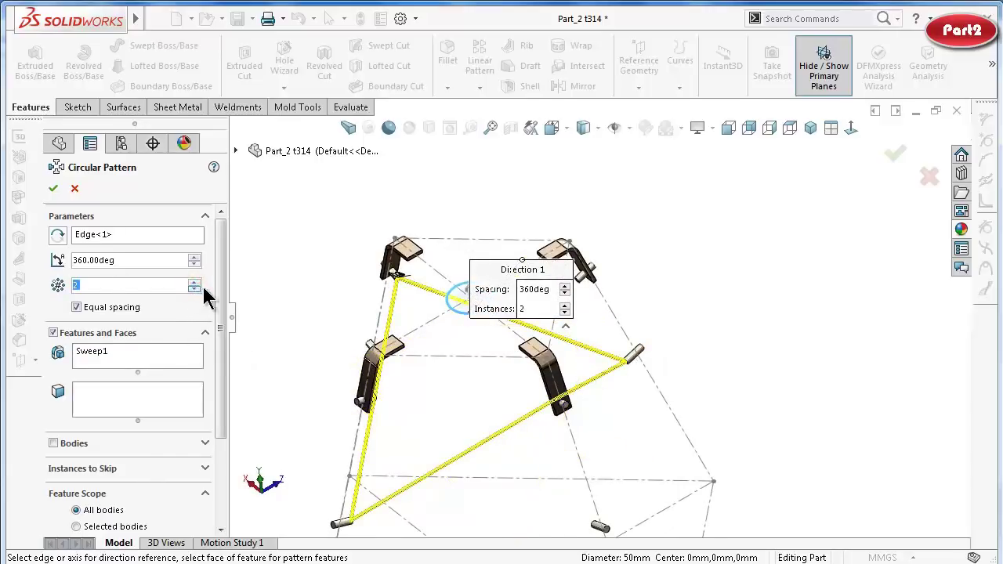
left_click_drag(501, 271, 673, 202)
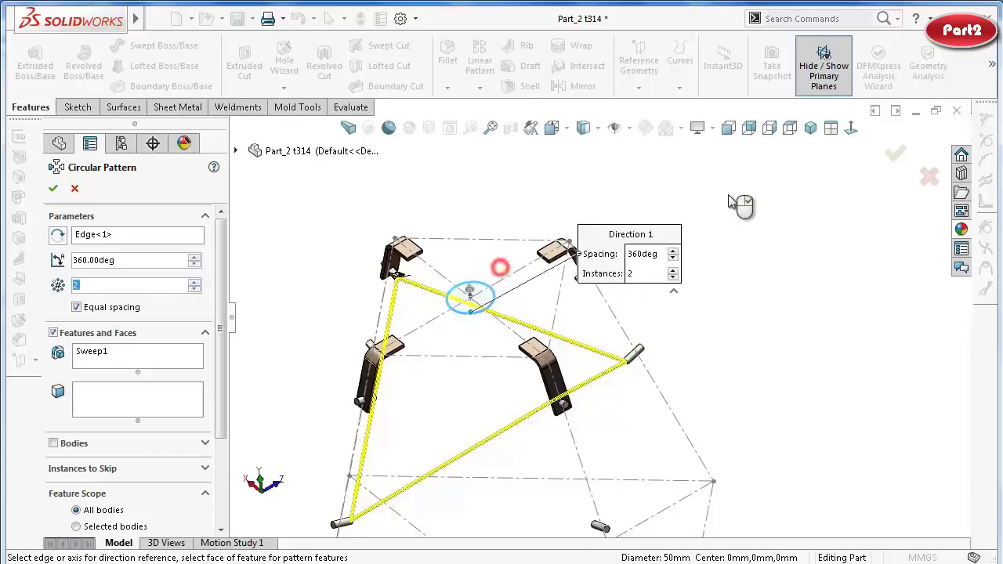
left_click(195, 284)
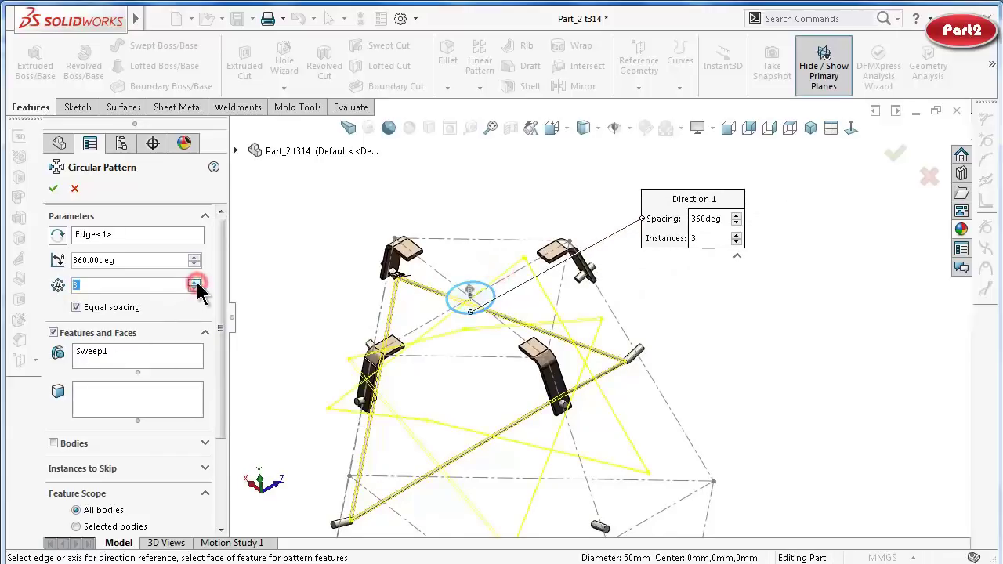
left_click(194, 283)
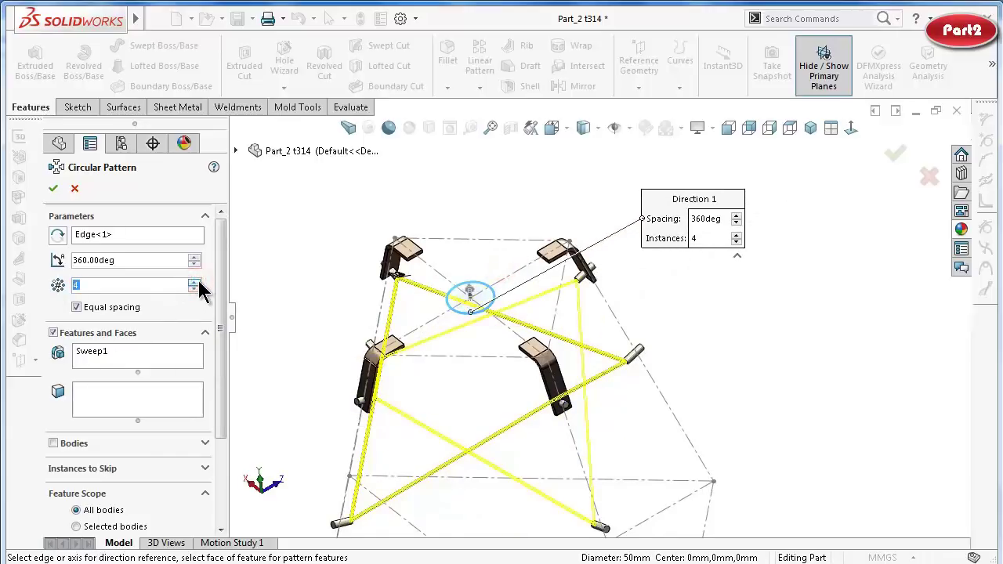
middle_click_drag(767, 380, 783, 320)
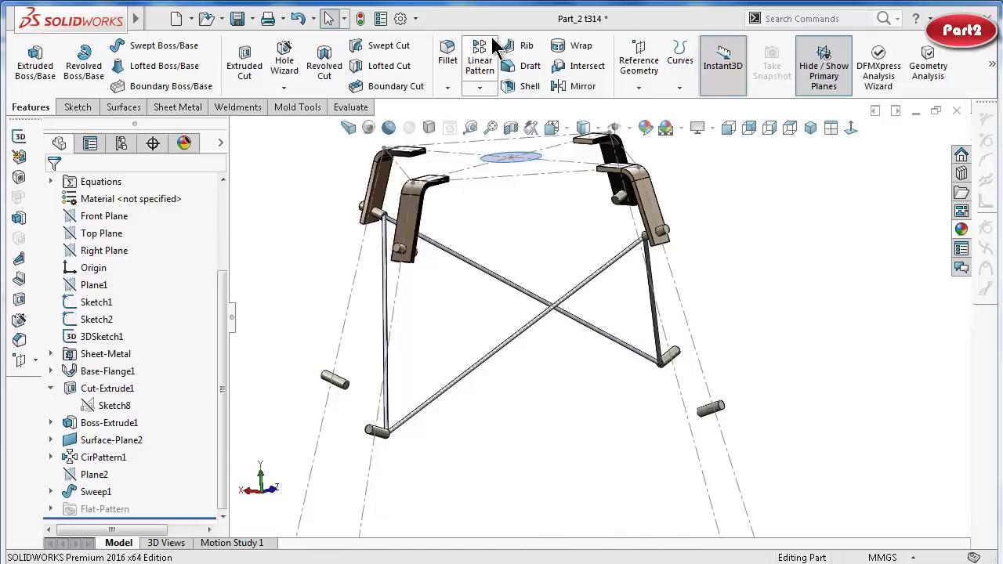
Start a circular pattern of Sweep1 around the top disc's circular edge.
left_click(479, 88)
left_click(501, 123)
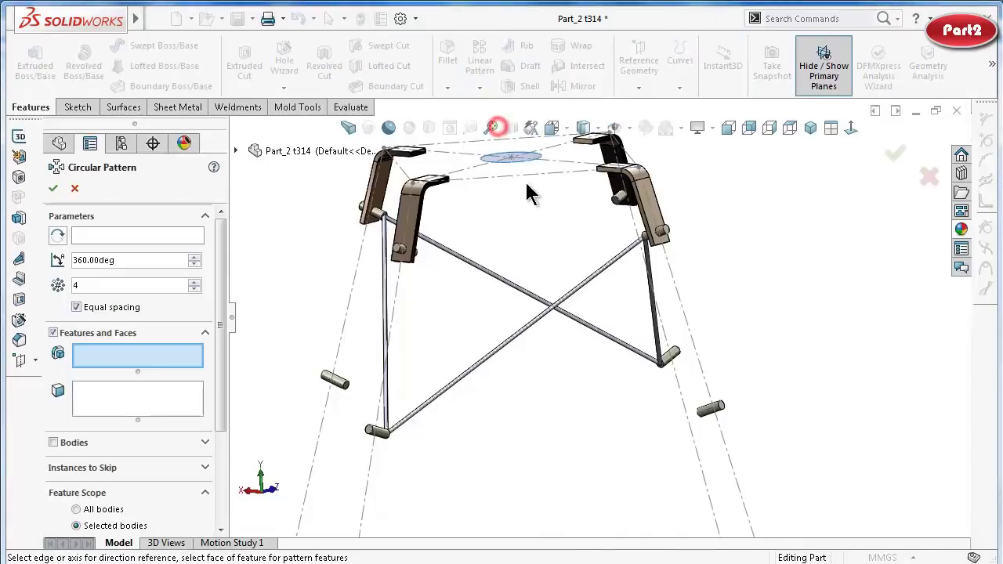
scroll(423, 218, "down", 2)
left_click(133, 233)
scroll(493, 180, "down", 3)
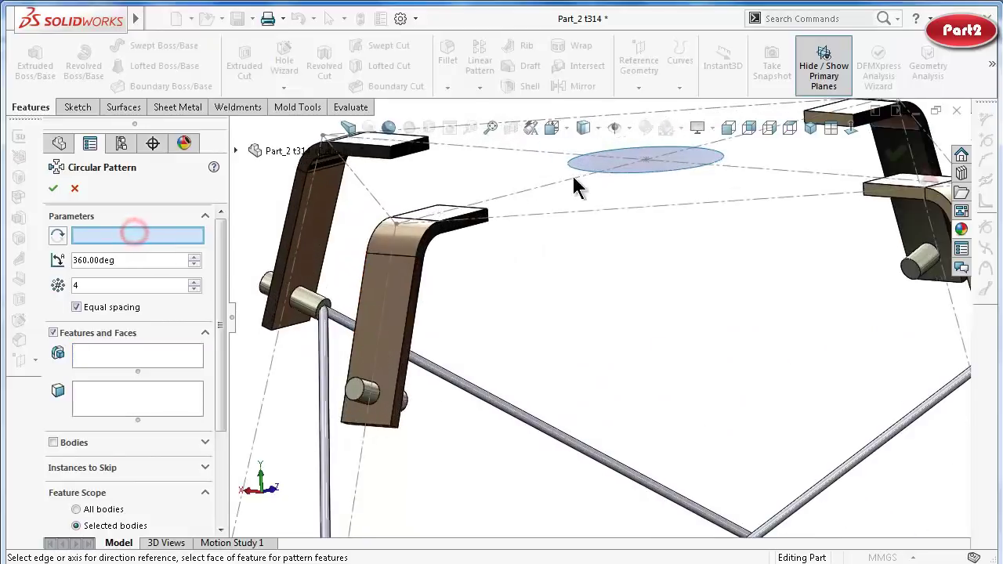
left_click(636, 172)
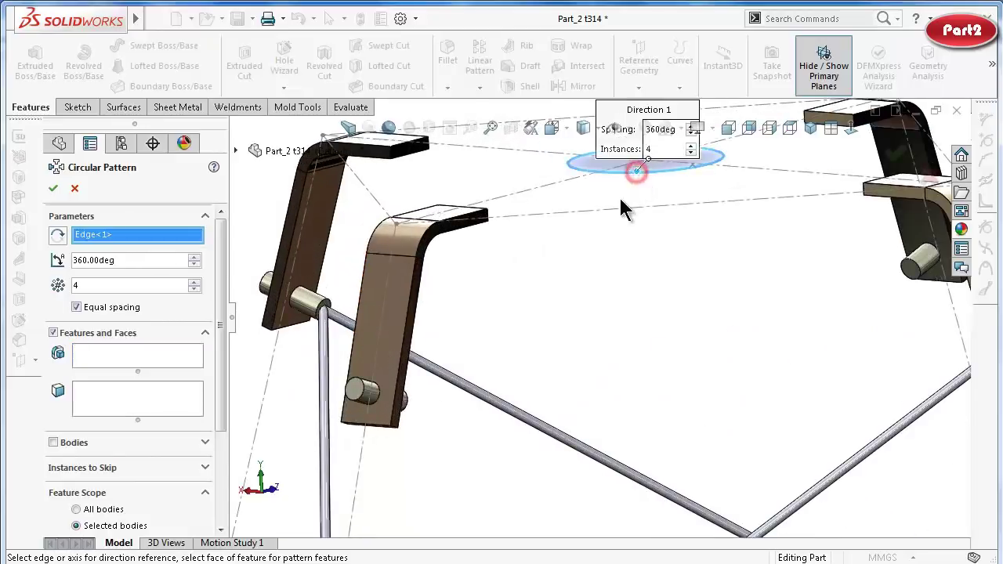
left_click(147, 354)
left_click(474, 388)
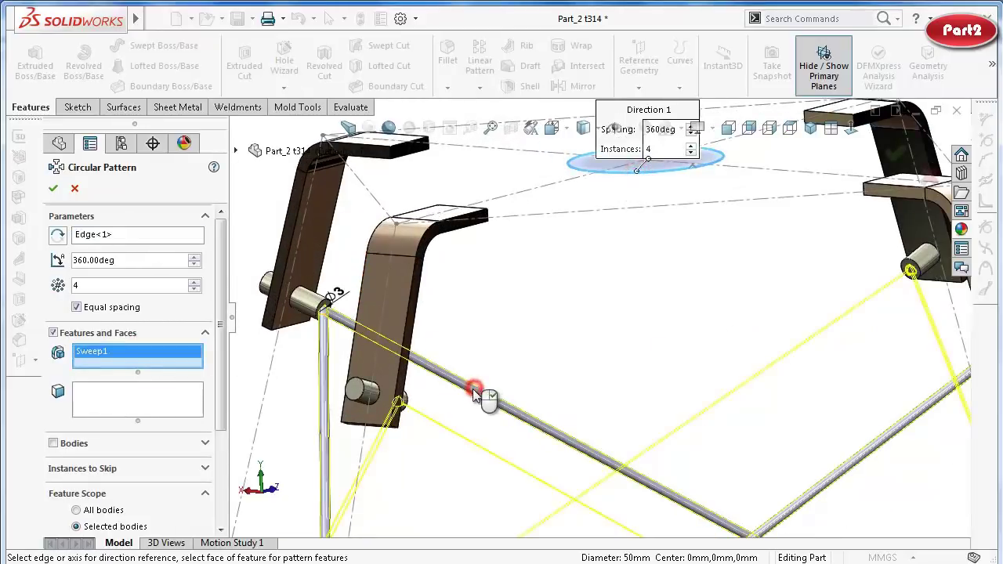
Set the pattern to 4 instances, checking the preview from above.
left_click(196, 290)
left_click(196, 290)
scroll(671, 313, "up", 2)
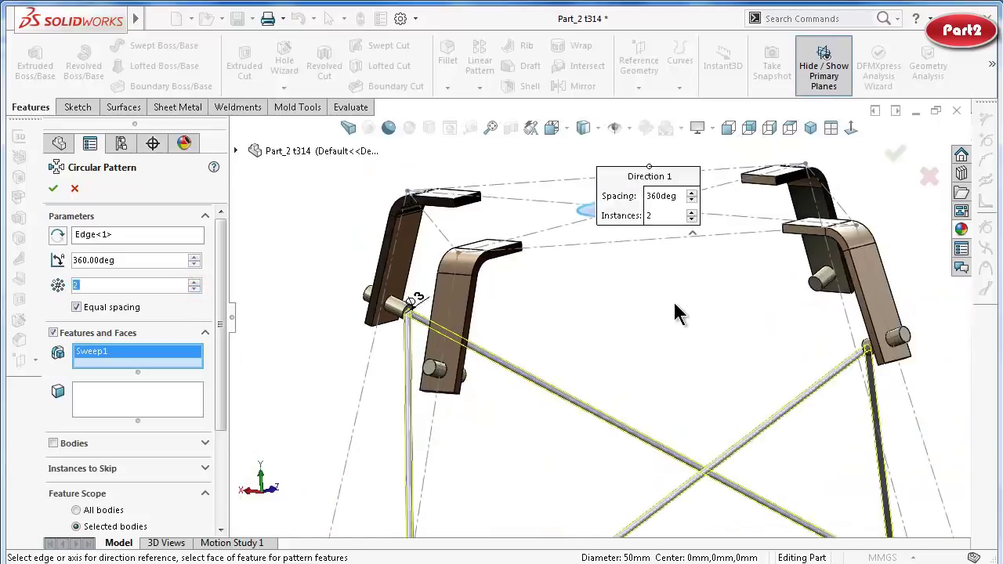
mouse_move(834, 360)
middle_mouse_down()
mouse_move(813, 445)
mouse_move(815, 431)
middle_mouse_up()
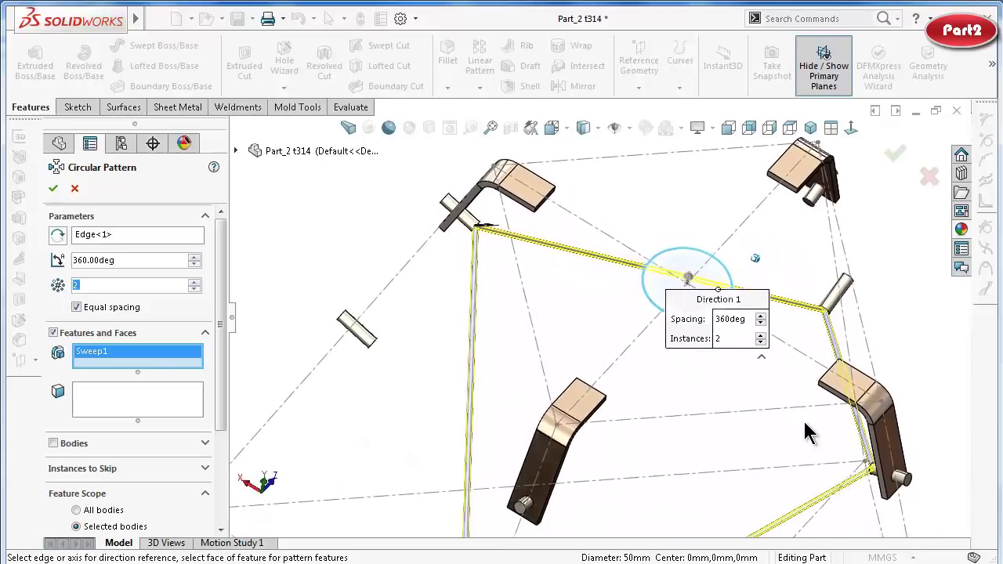
left_click(194, 281)
left_click(195, 281)
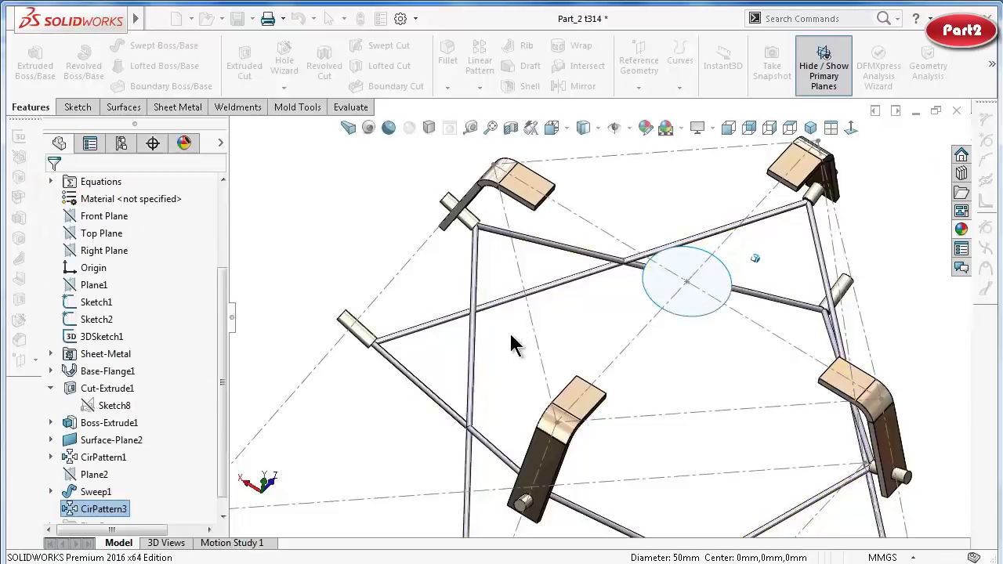
Orbit the frame to view it from below and front-on, zooming in on its top.
middle_click_drag(349, 227, 345, 259)
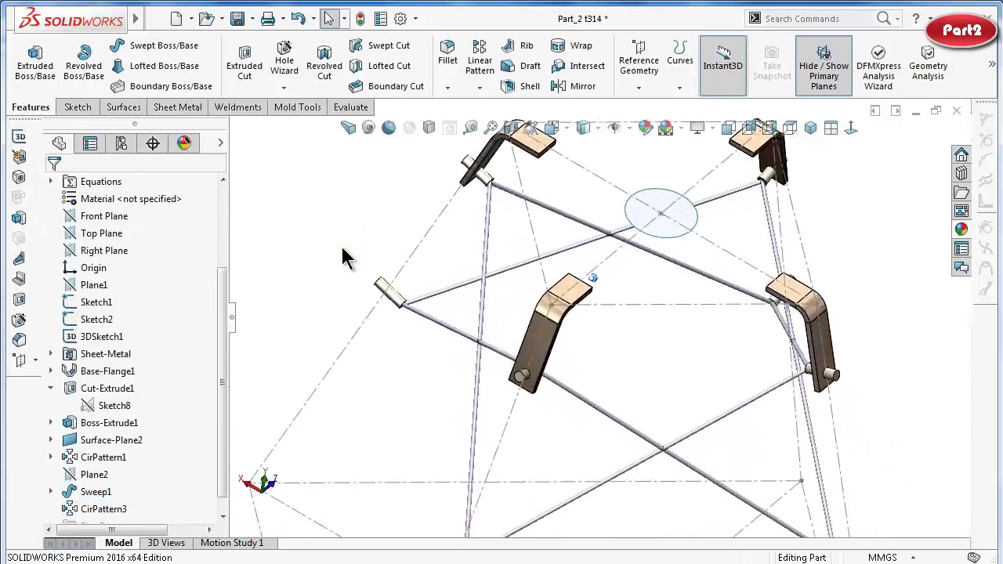
key("Up")
key("Up")
key("Up")
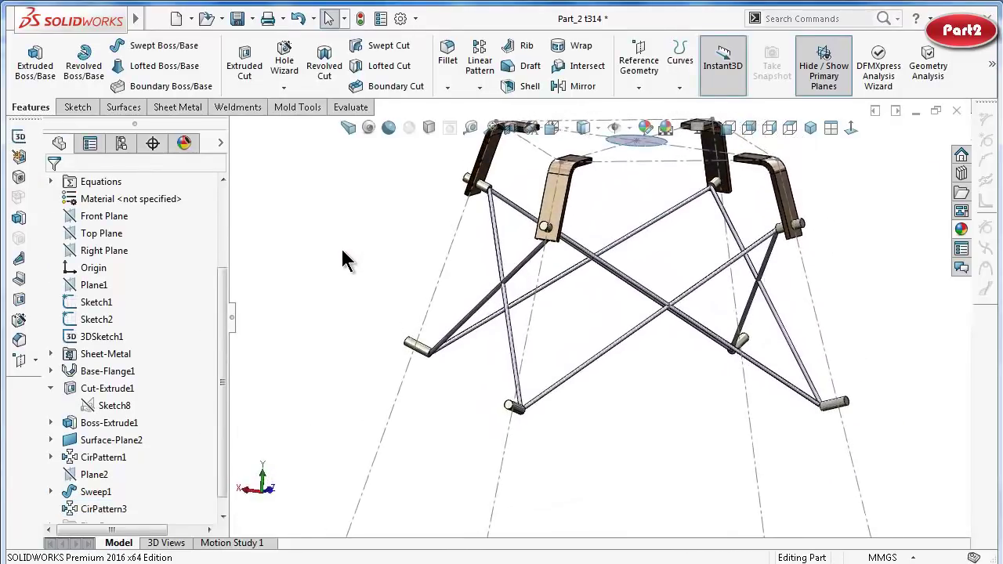
key("Right")
key("Right")
key("Right")
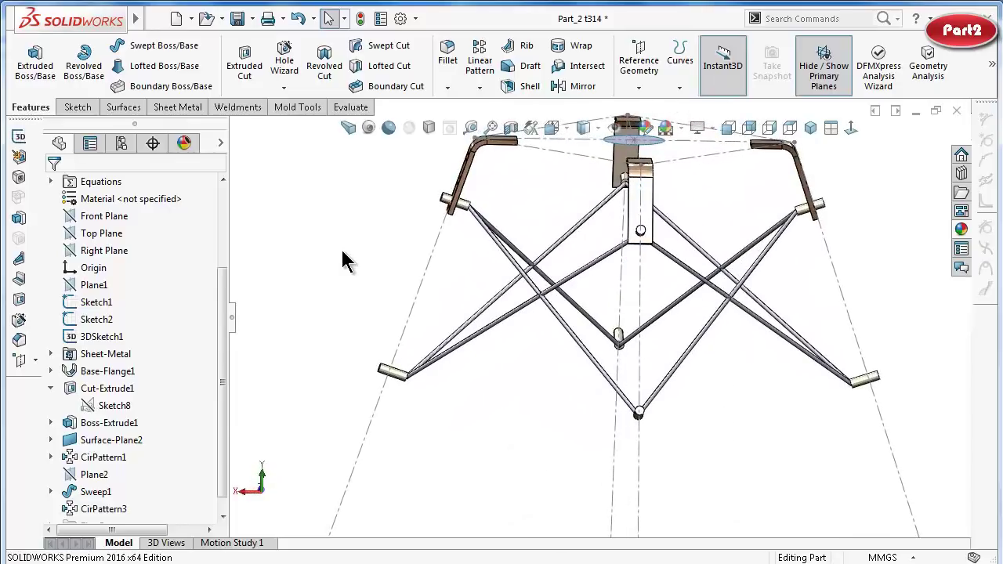
key("Right")
key("Right")
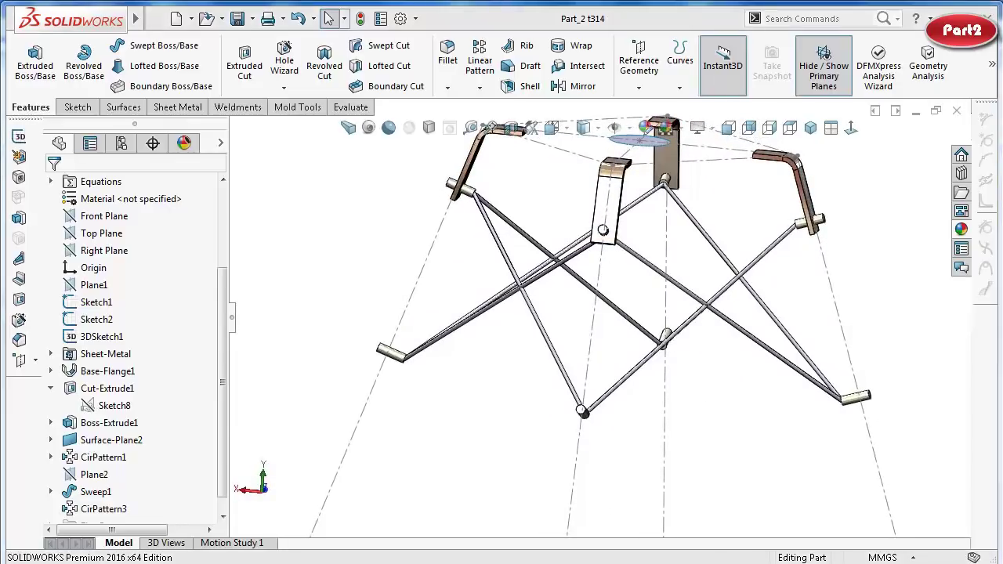
middle_click_drag(385, 275, 418, 299)
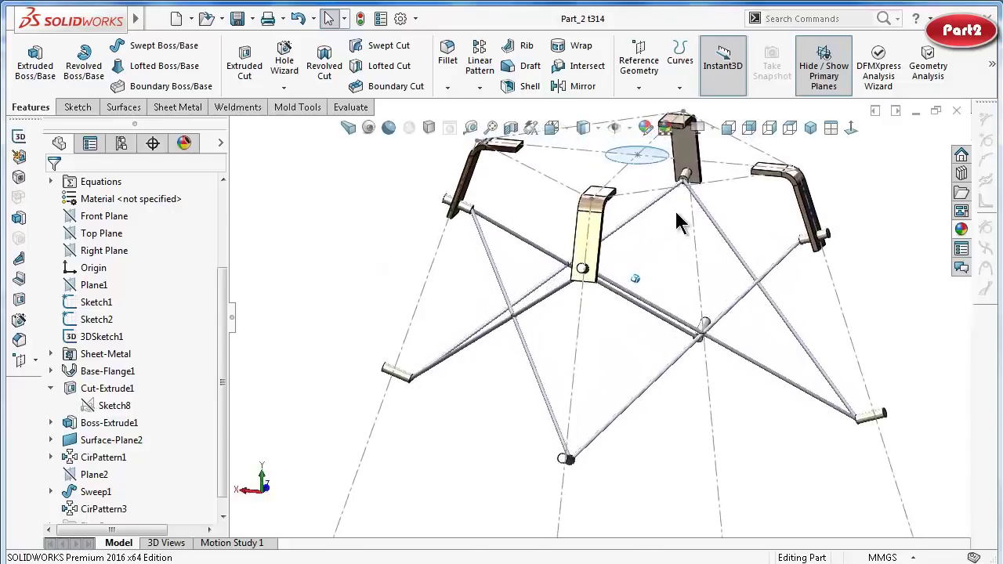
scroll(633, 212, "down", 5)
Hide the elliptical surface, then show it again along with its Sketch11 outline.
left_click(619, 199)
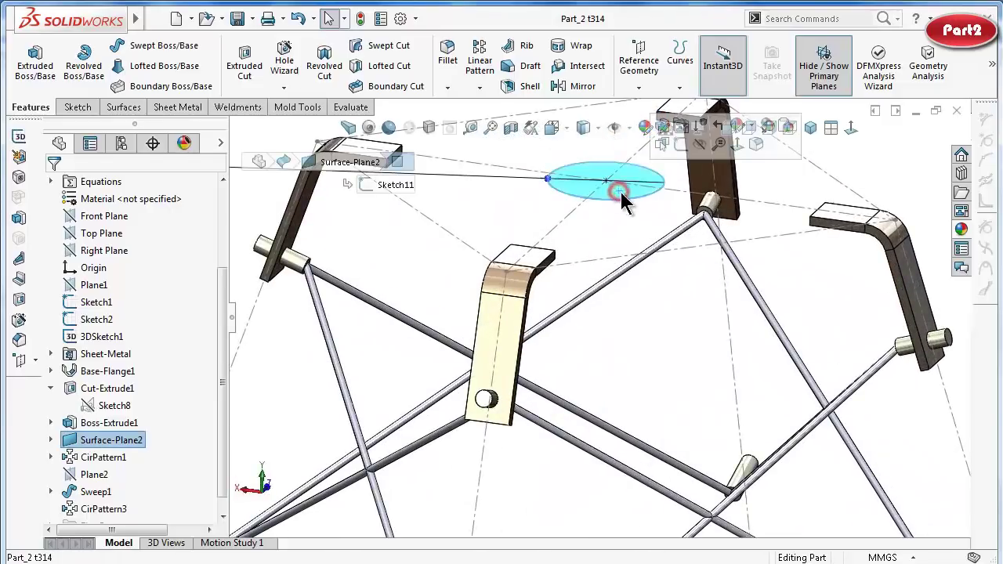
left_click(701, 145)
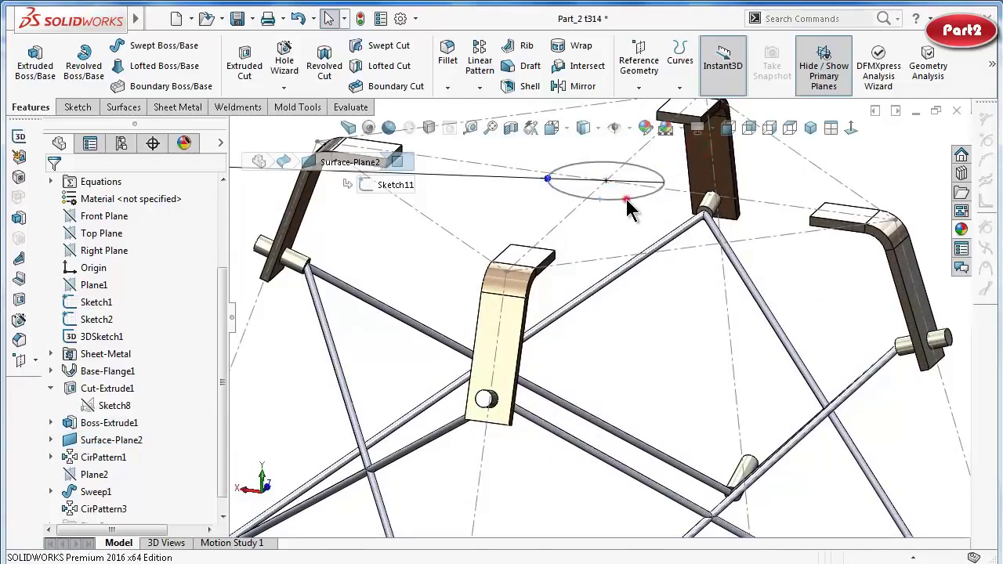
left_click(627, 200)
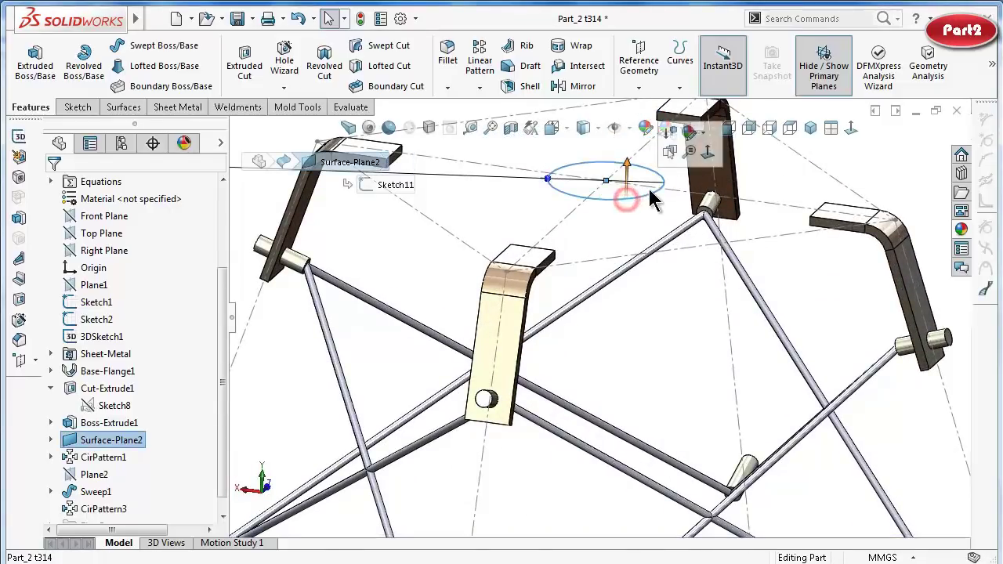
left_click(102, 441)
left_click(96, 413)
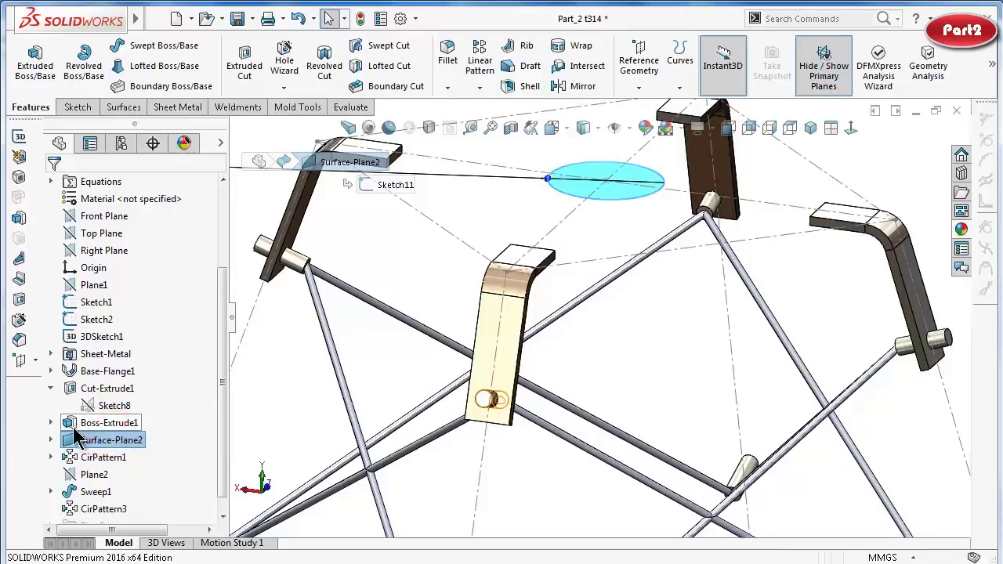
left_click(50, 440)
left_click(110, 457)
left_click(101, 447)
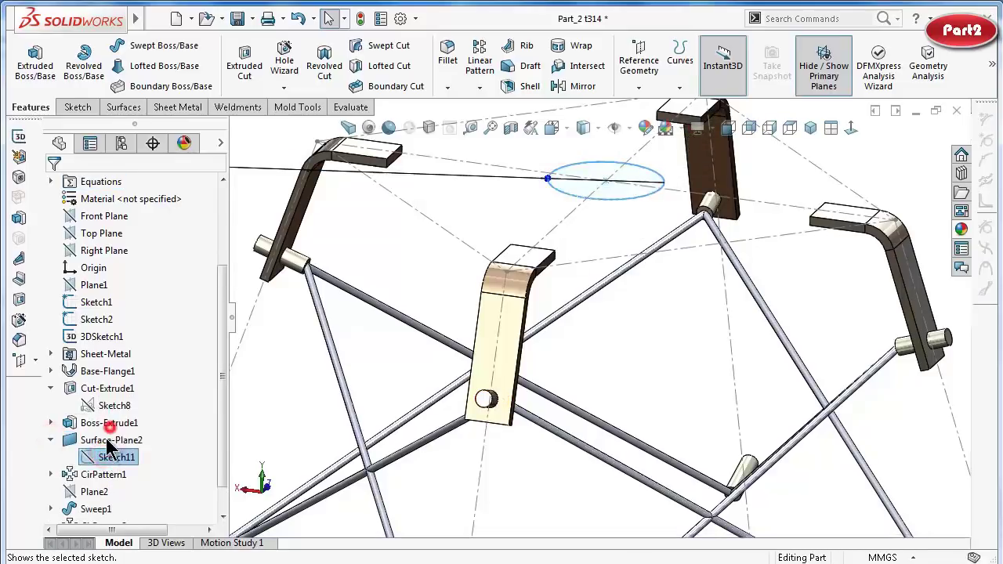
Hide the Surface-Plane2 body and the Sketch11 ellipse sketch.
left_click(106, 441)
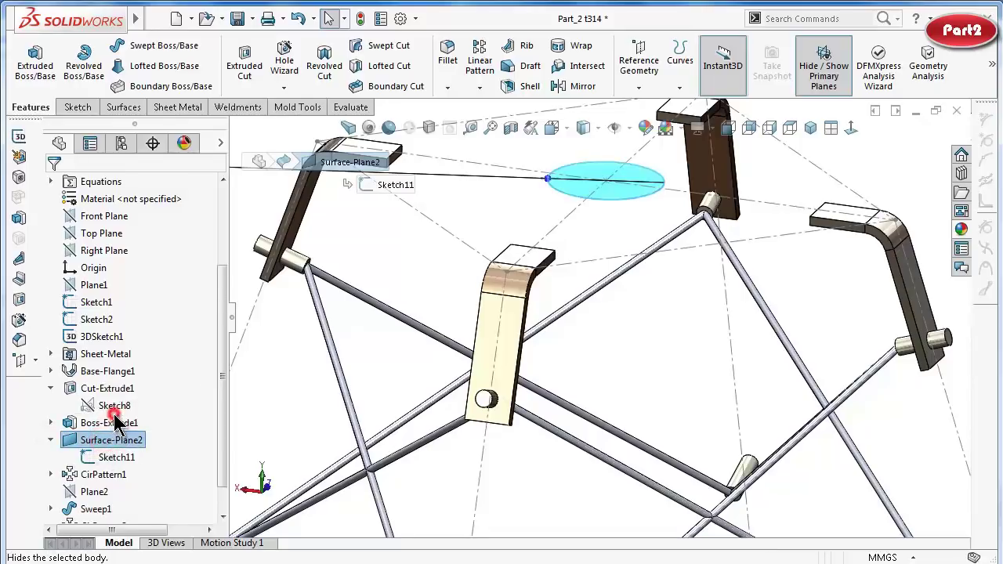
left_click(114, 409)
left_click(424, 308)
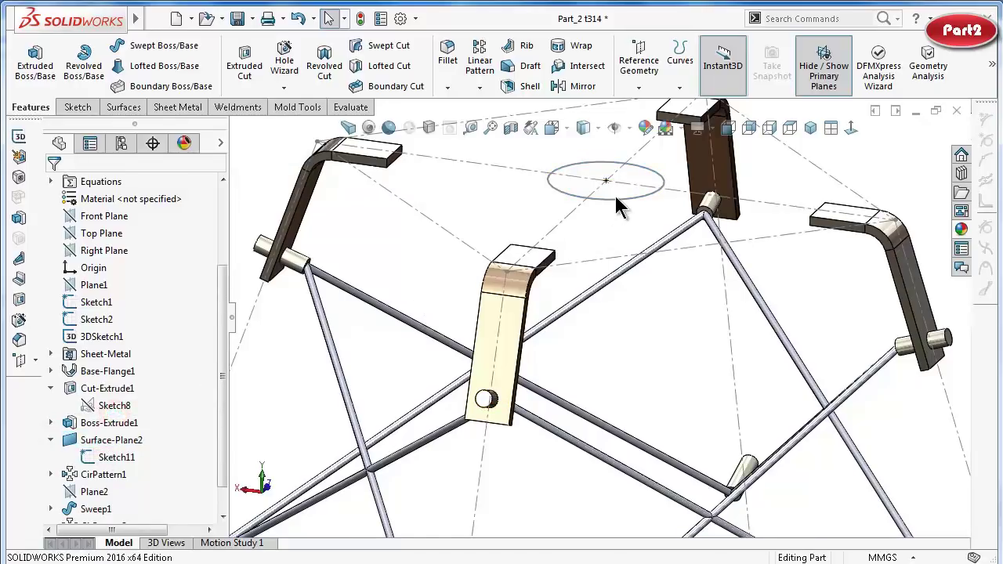
left_click(126, 458)
left_click(134, 437)
left_click(431, 277)
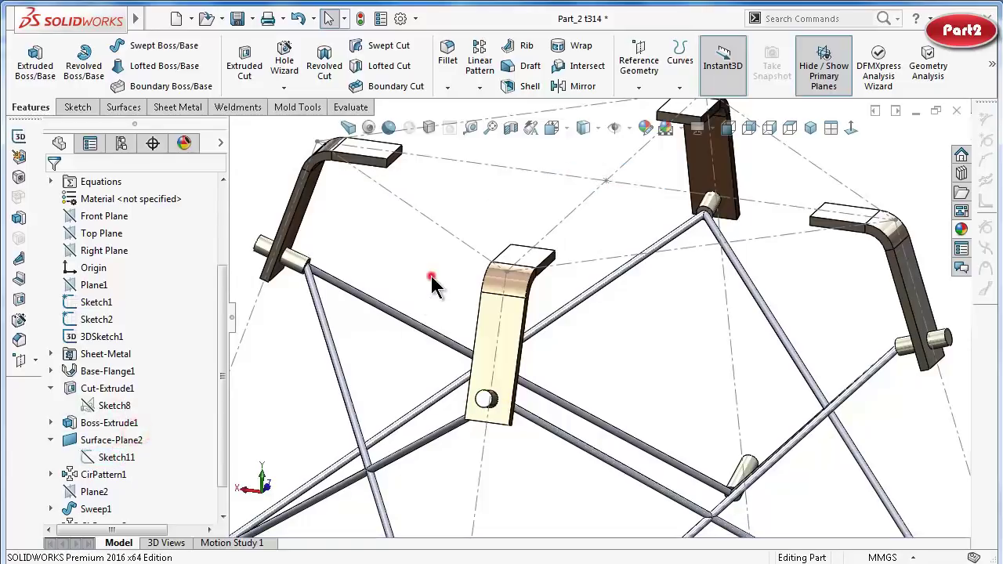
Fit the model and cycle through Top, Back, Right, Top and Isometric views to check the frame.
key("f")
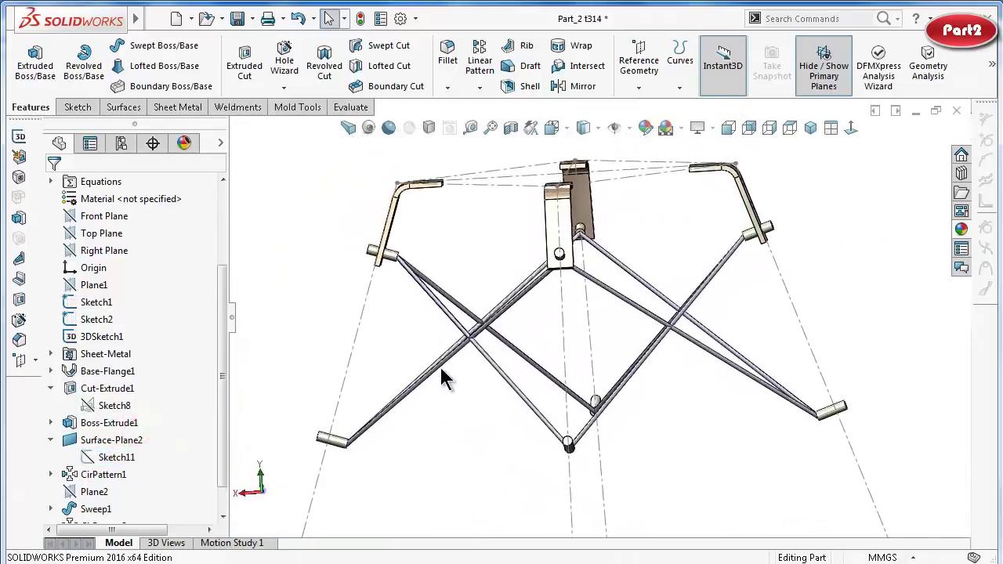
key("ctrl+7")
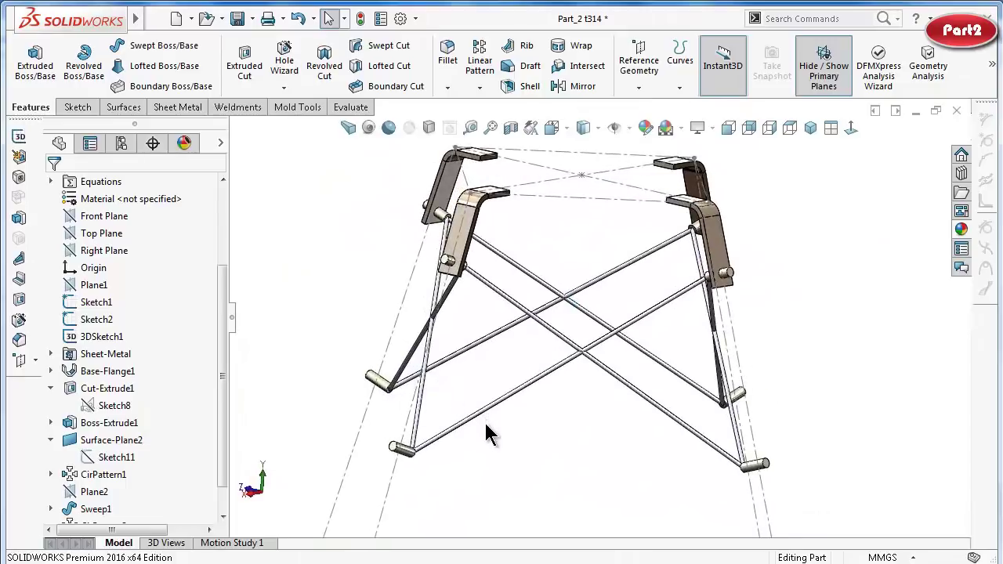
key("ctrl+4")
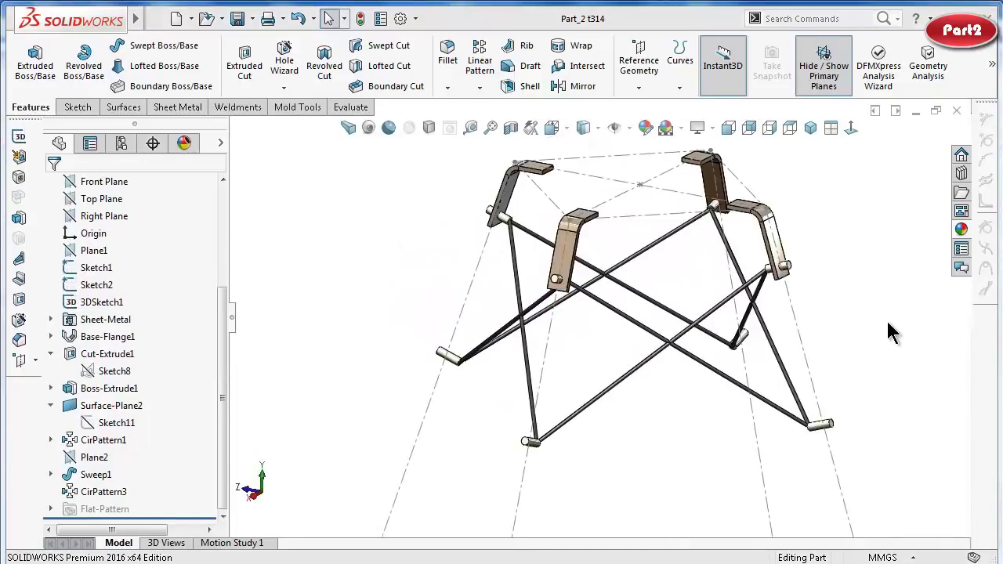
left_click(885, 329)
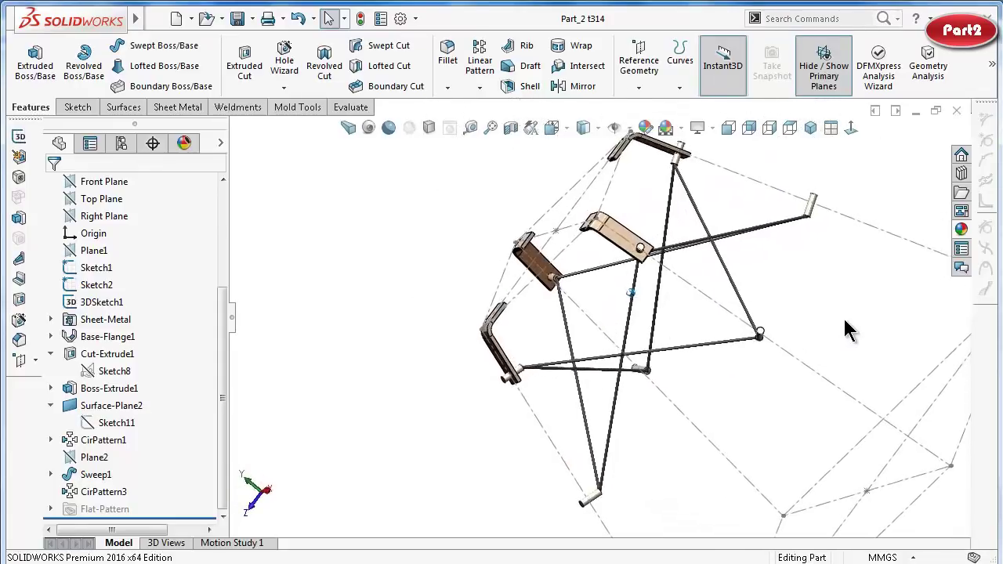
left_click(789, 127)
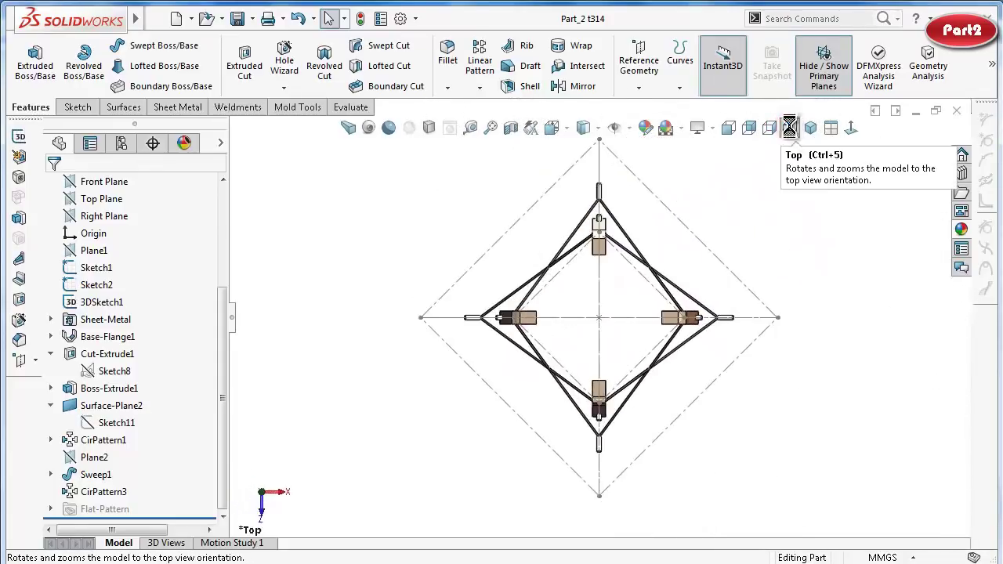
left_click(750, 129)
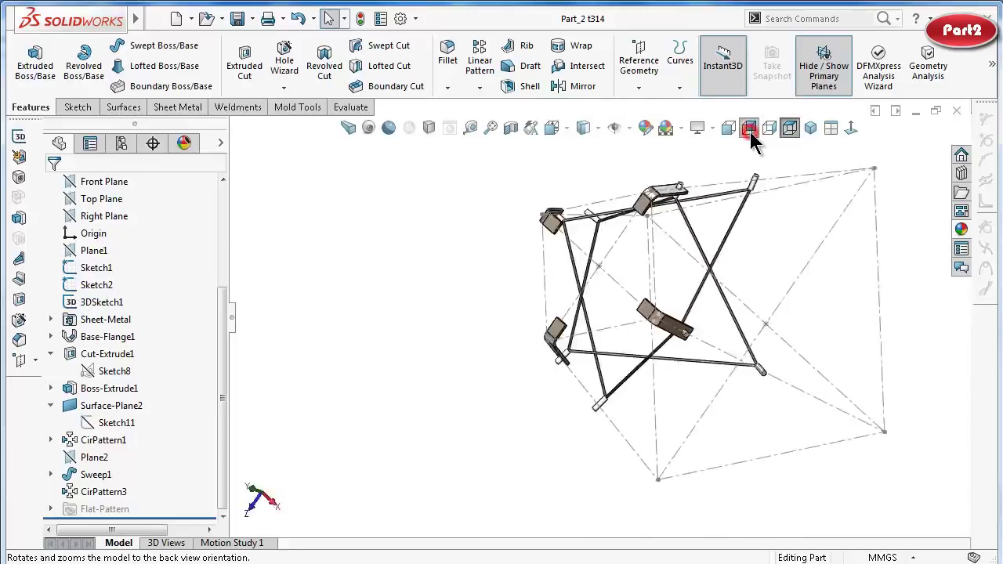
left_click(770, 128)
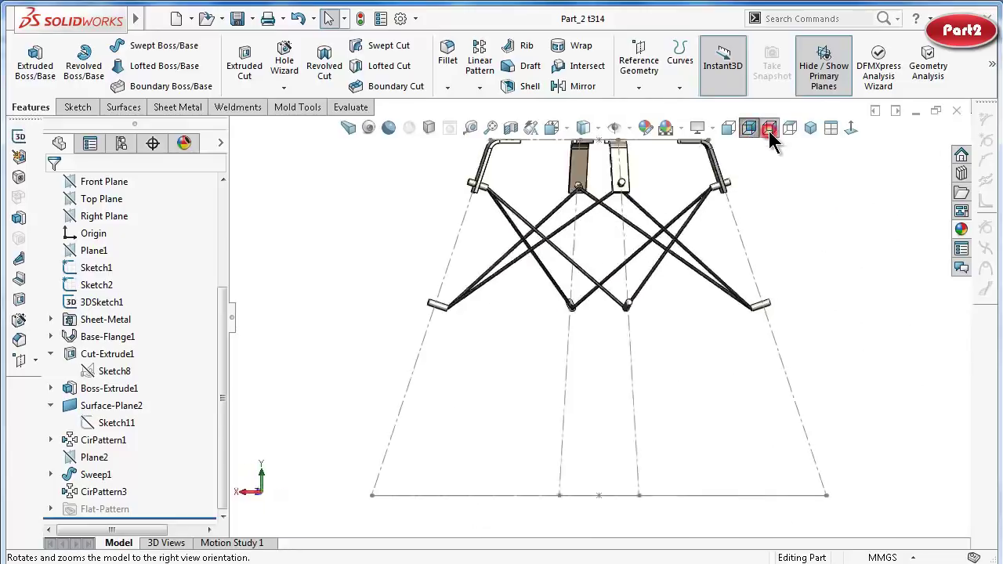
left_click(789, 131)
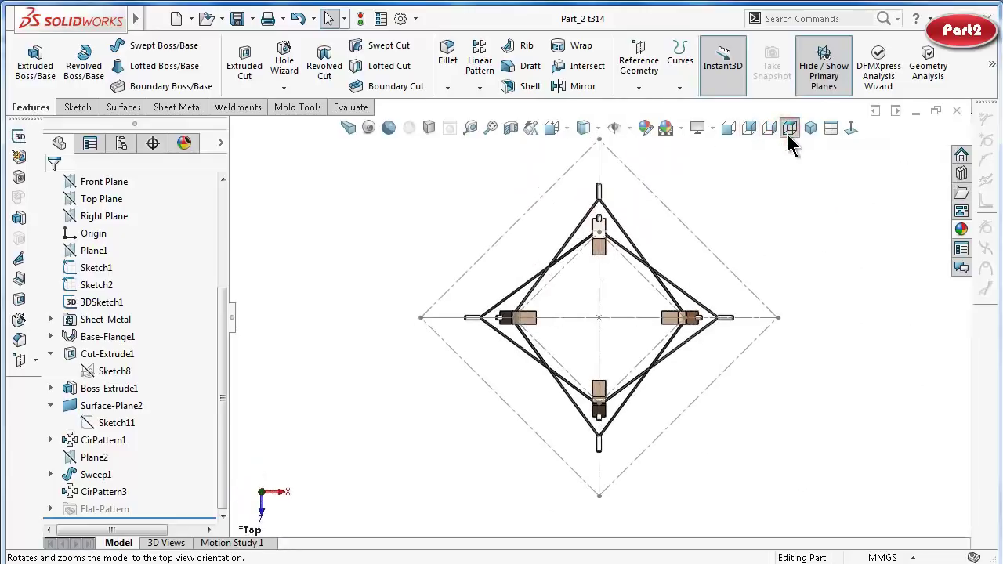
left_click(811, 130)
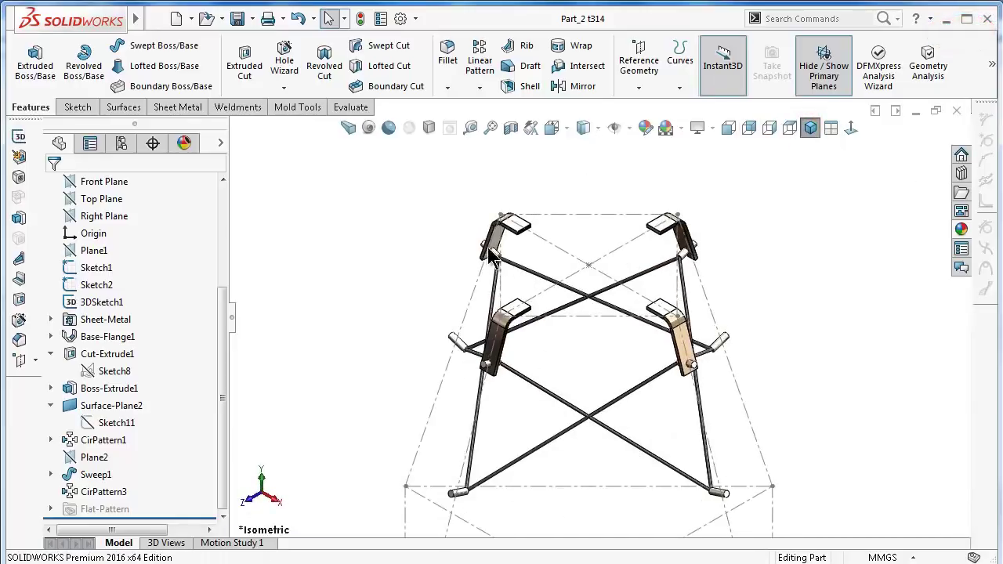
Turn on perspective, ambient occlusion and shadows for the model display.
left_click(348, 130)
left_click(369, 128)
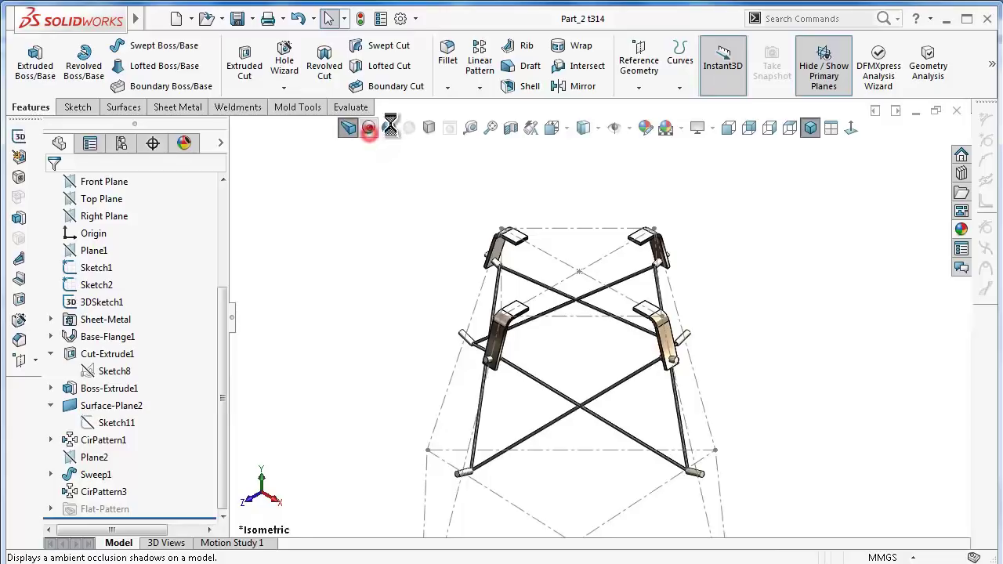
left_click(389, 128)
middle_click_drag(578, 441, 568, 476)
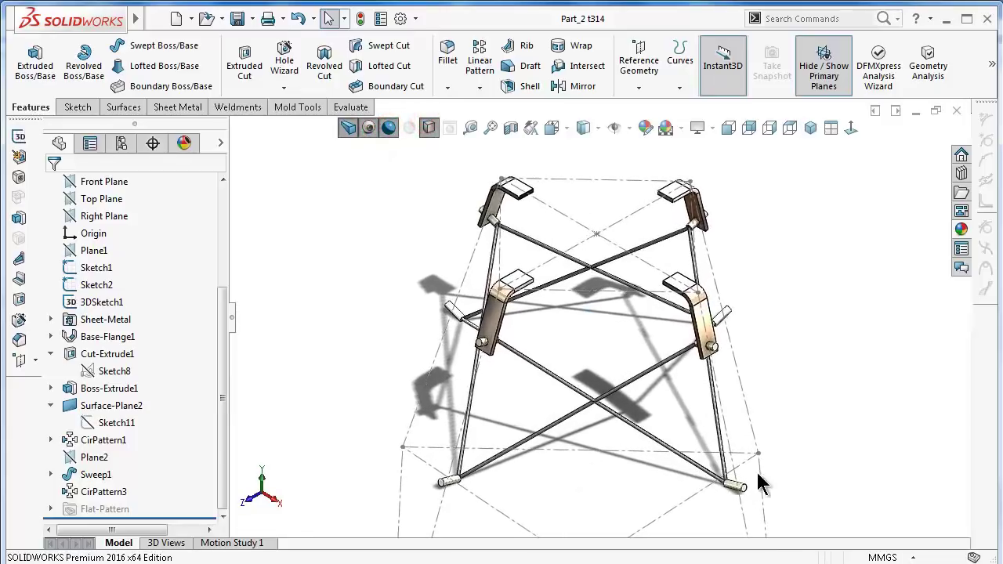
Hide the dashed Sketch2 and 3DSketch1 construction lines, then save the part in isometric view.
left_click(761, 482)
left_click(822, 441)
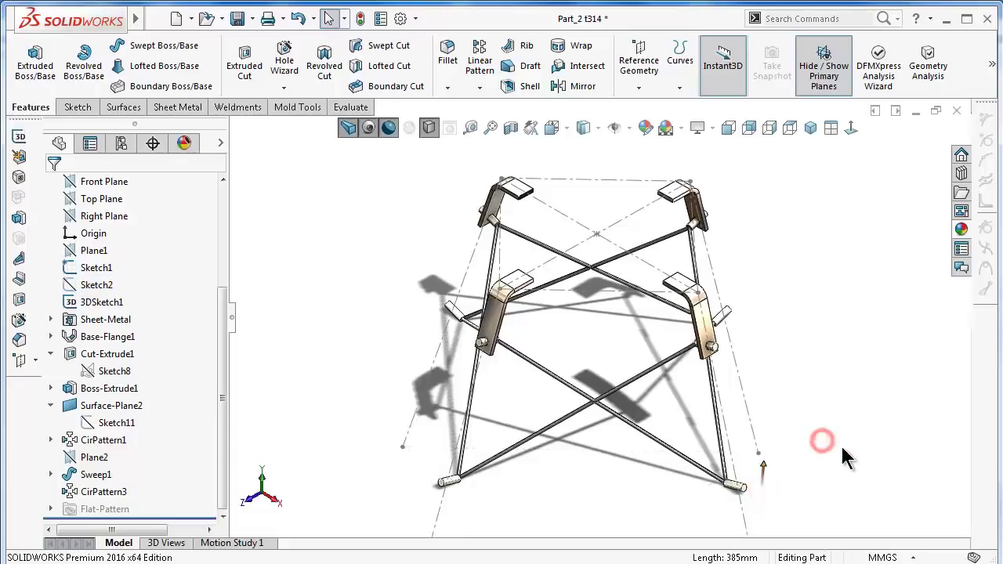
left_click(748, 417)
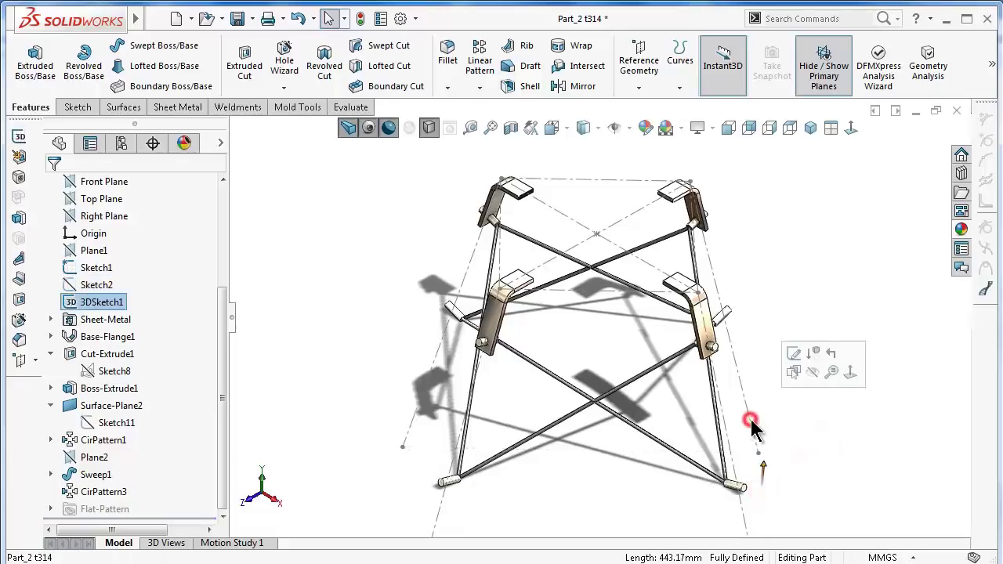
left_click(812, 373)
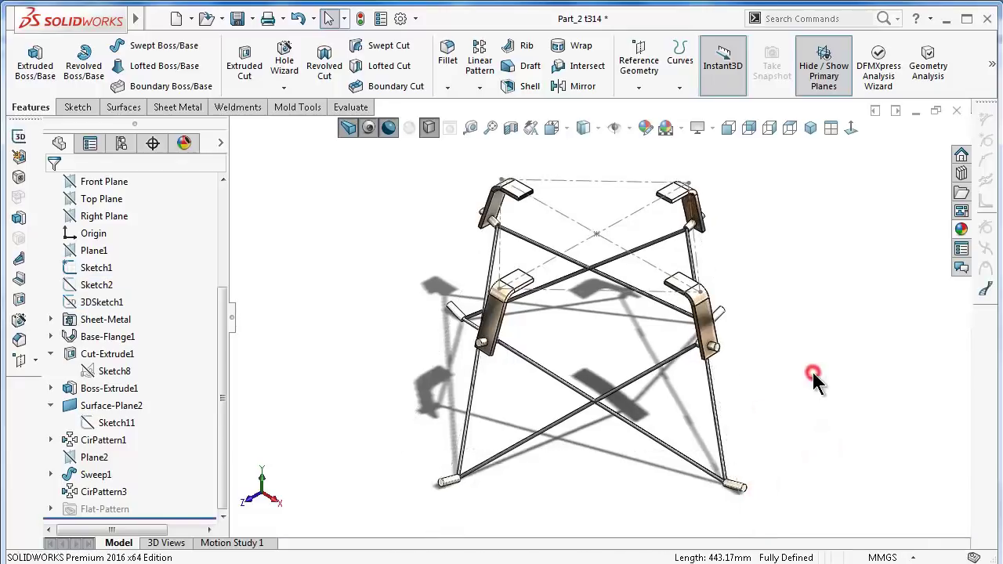
left_click(618, 224)
left_click(666, 164)
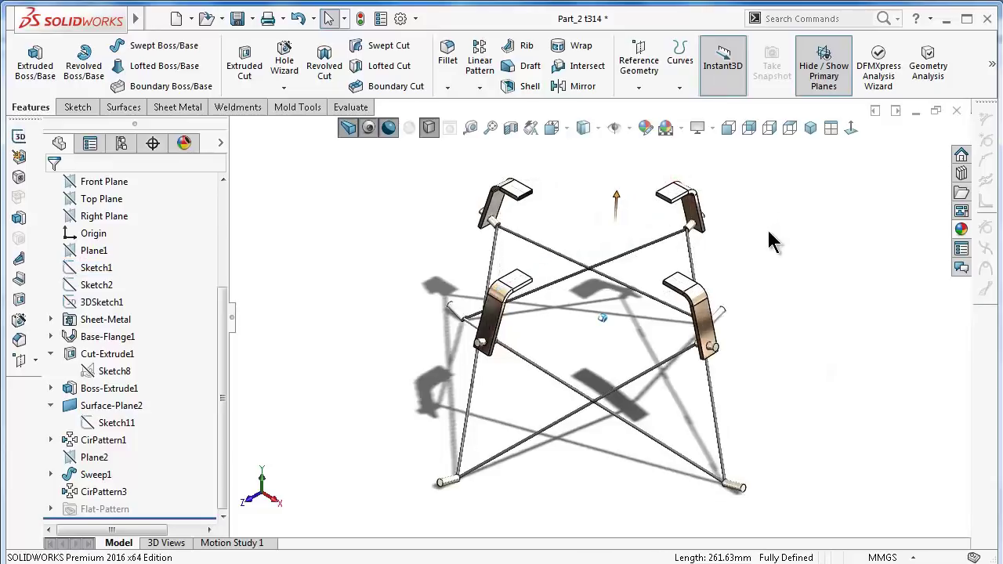
left_click(809, 129)
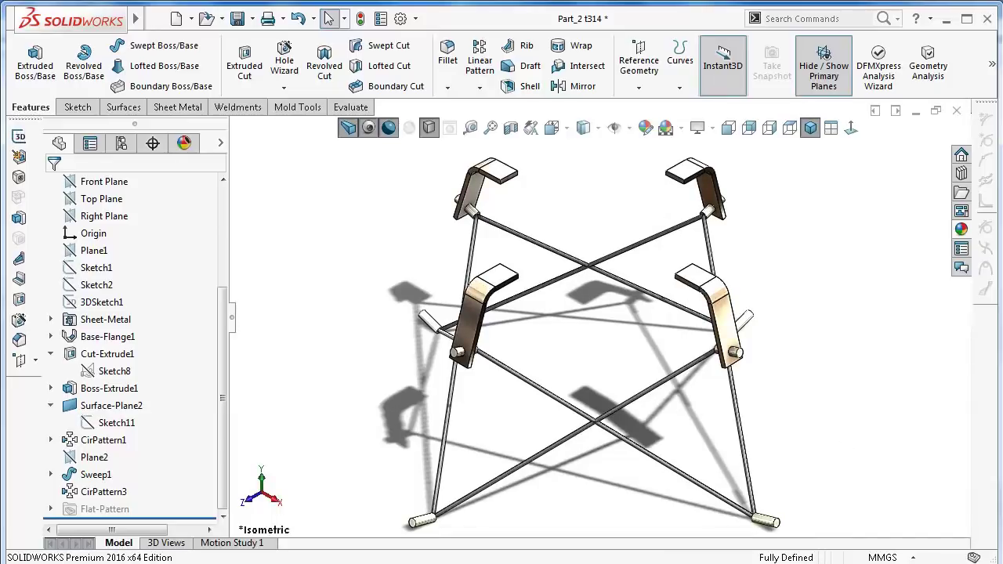
key("ctrl+s")
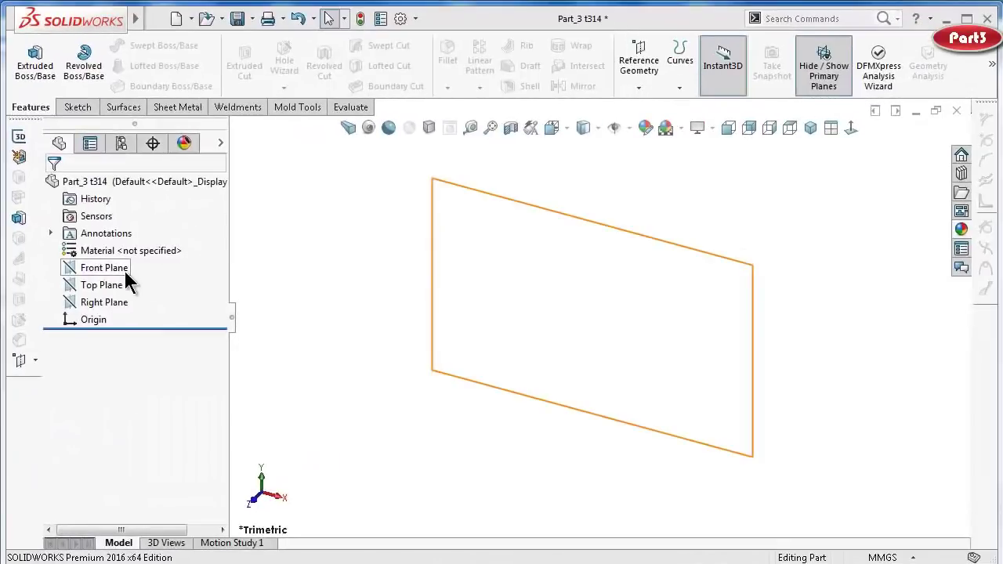
Open a new sketch on the Front Plane of Part_3.
left_click(125, 269)
left_click(134, 249)
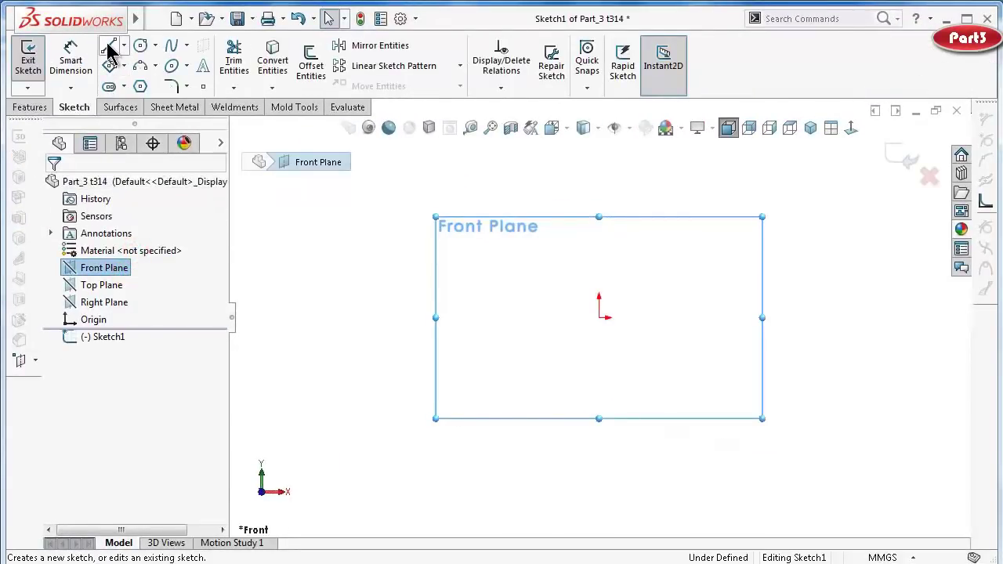
Draw a corner rectangle starting at the sketch origin.
left_click(109, 47)
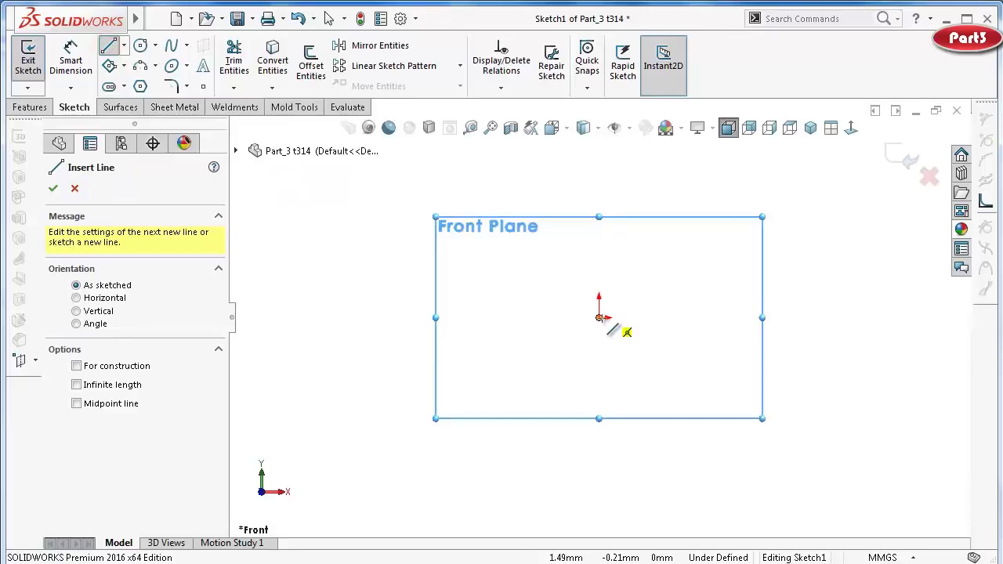
left_click(123, 66)
left_click(148, 83)
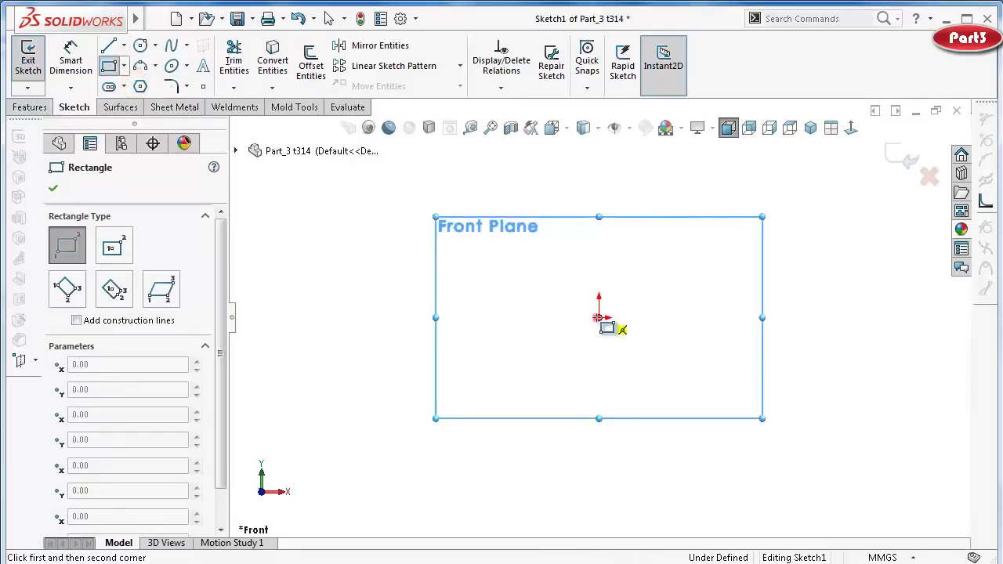
left_click(598, 317)
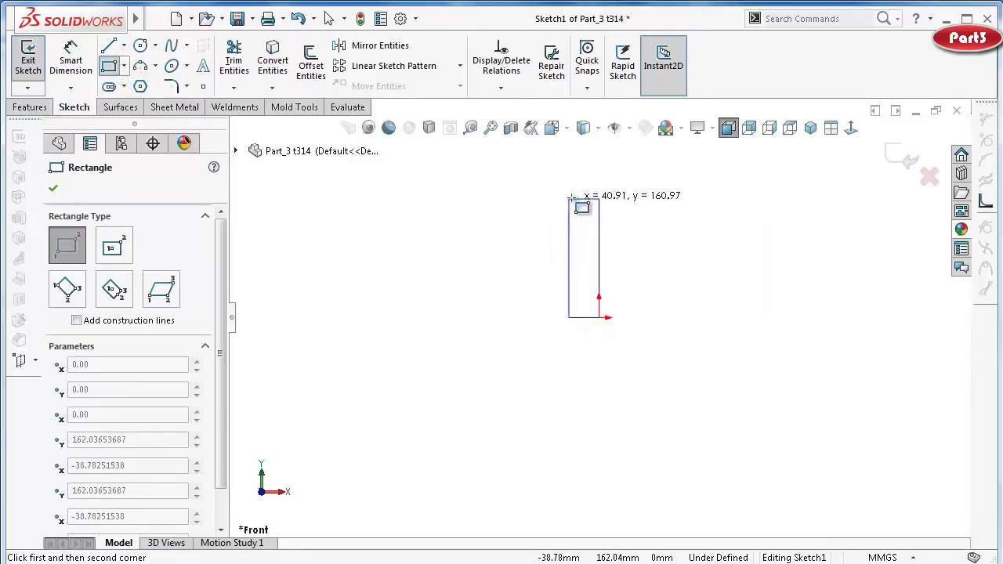
left_click(572, 170)
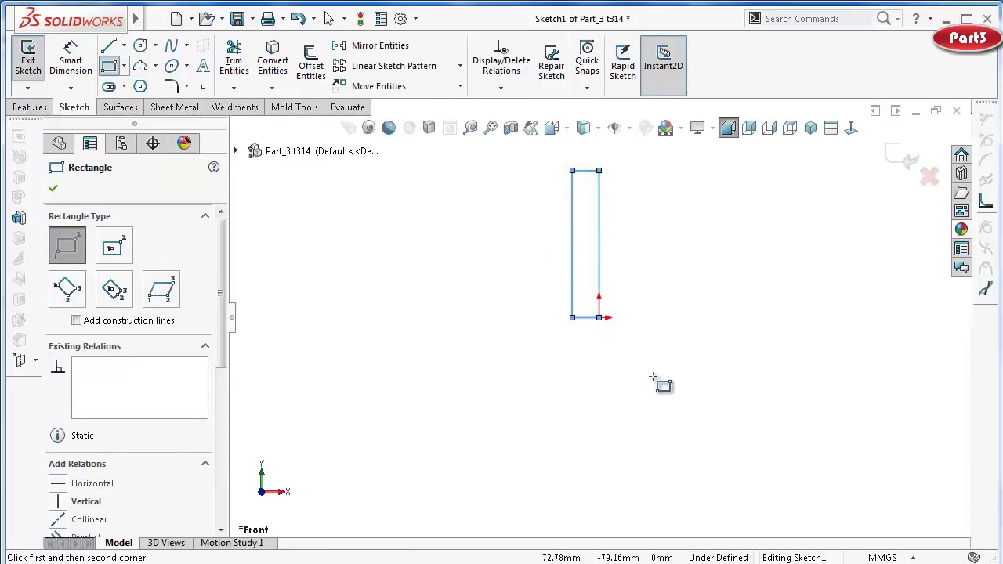
Dimension the rectangle to 420 mm tall and 10 mm wide from the origin.
right_click_drag(653, 378, 651, 345)
left_click(599, 205)
left_click(629, 210)
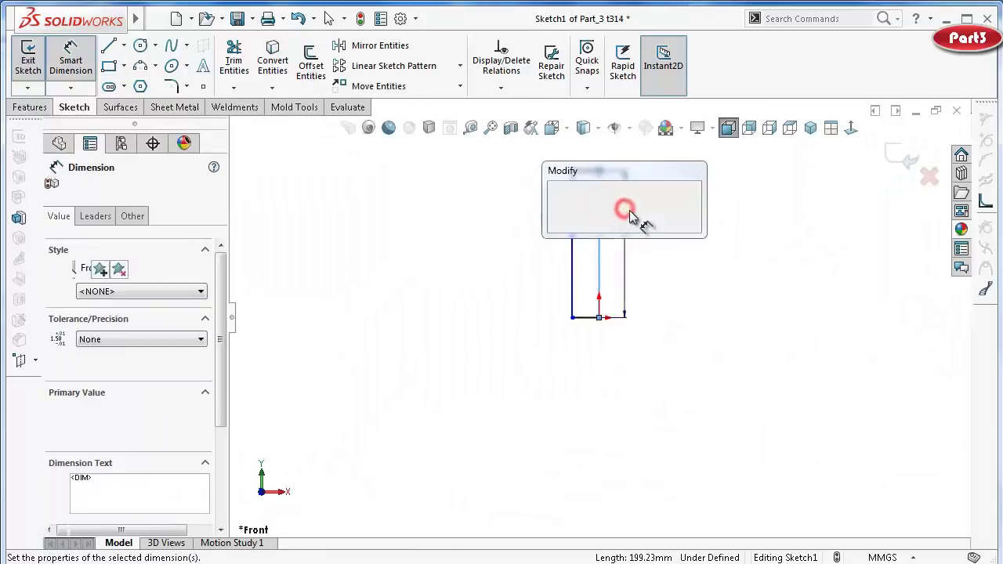
type("420")
key("Return")
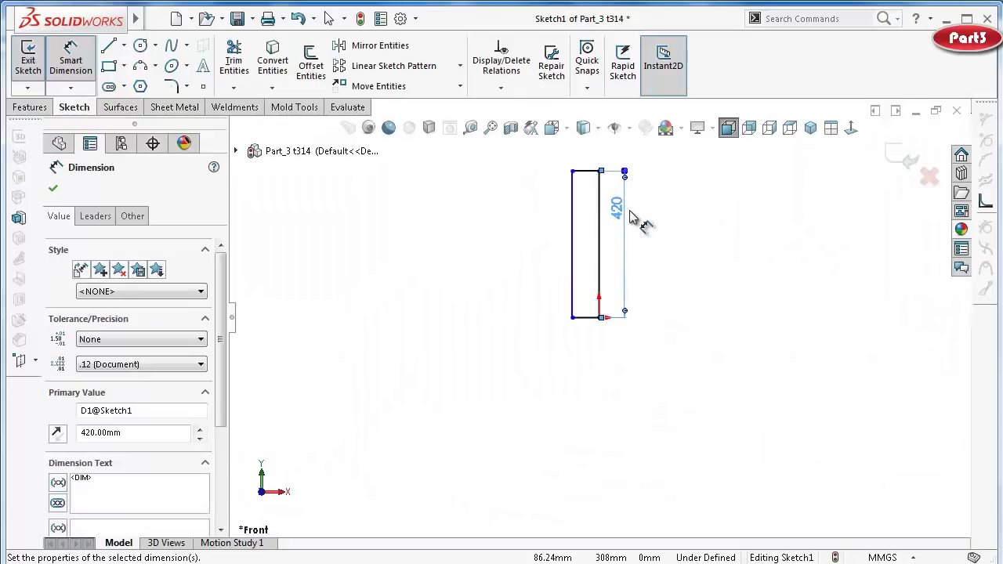
left_click(597, 320)
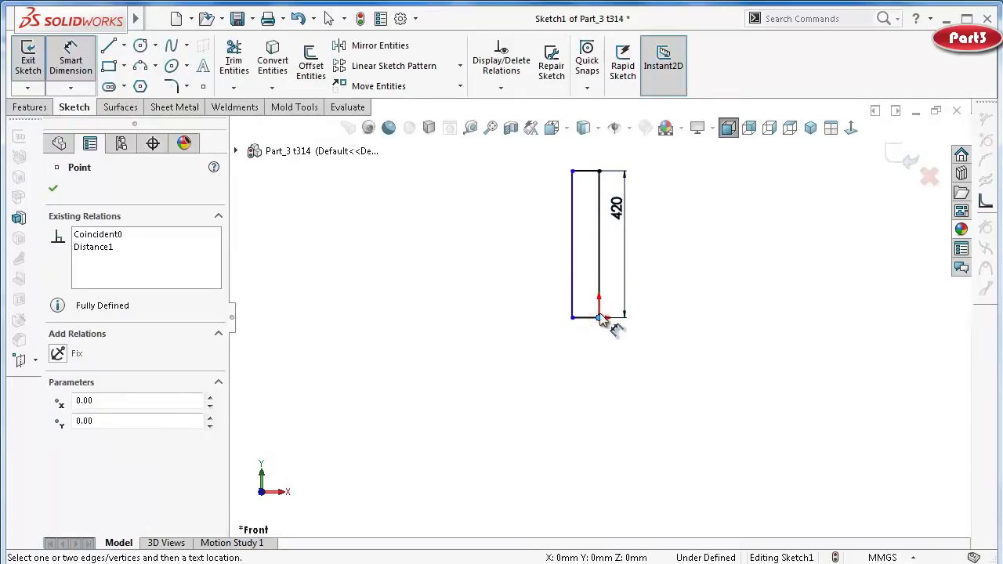
scroll(584, 349, "down", 2)
left_click(548, 335)
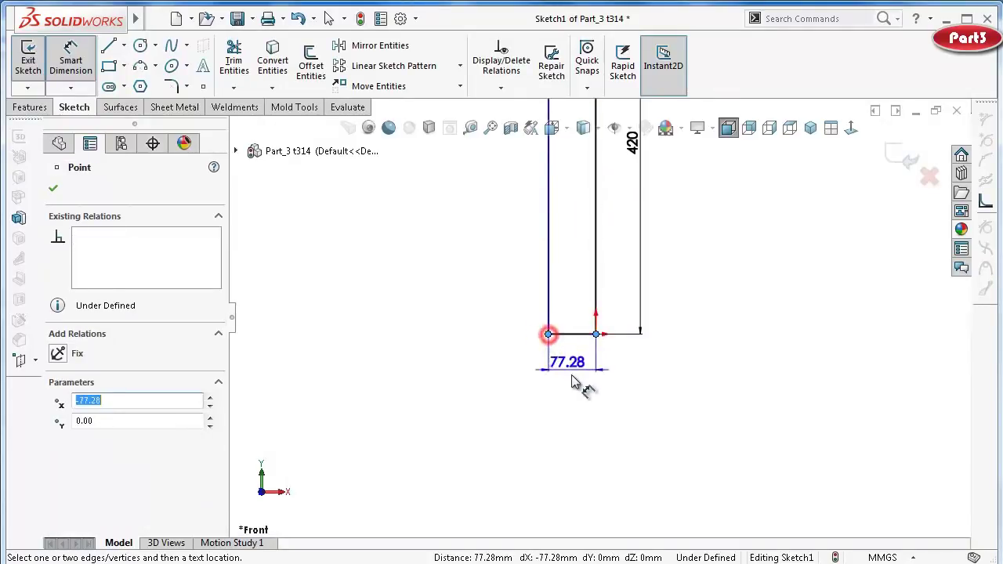
left_click(580, 392)
key("Return")
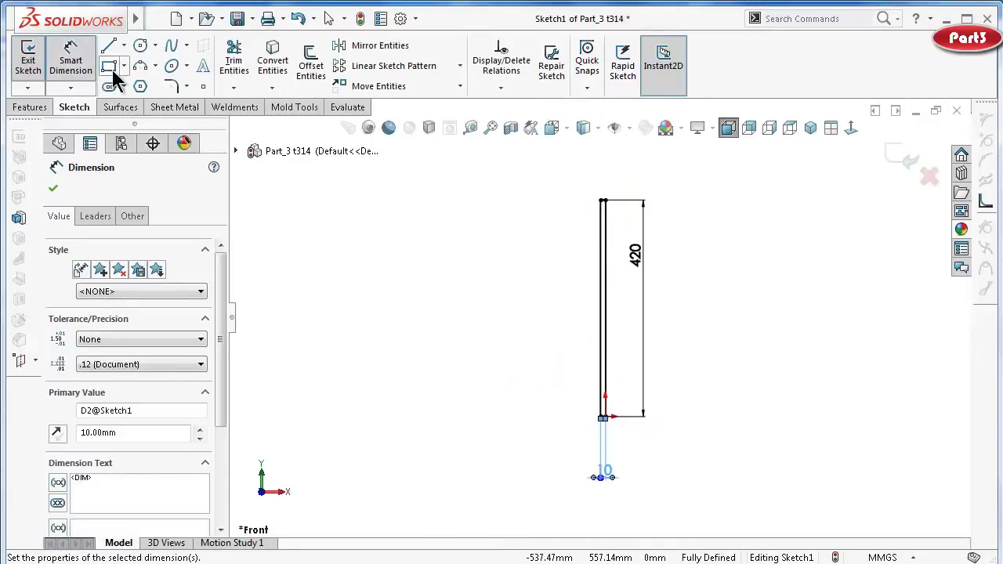
left_click(143, 65)
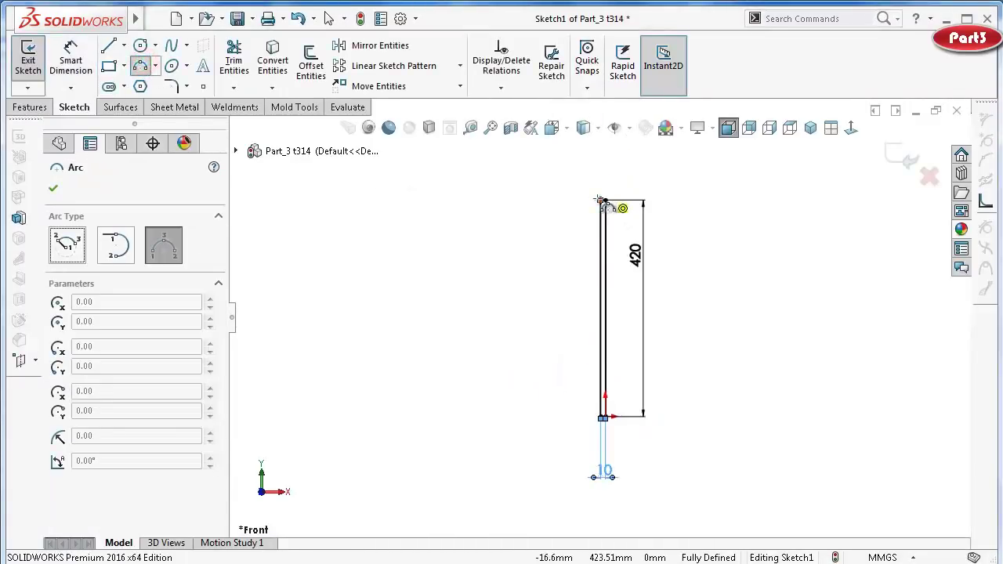
Draw a 3-point arc from the rectangle's top corner to its bottom corner, bulging outward.
left_click(600, 200)
scroll(604, 407, "down", 3)
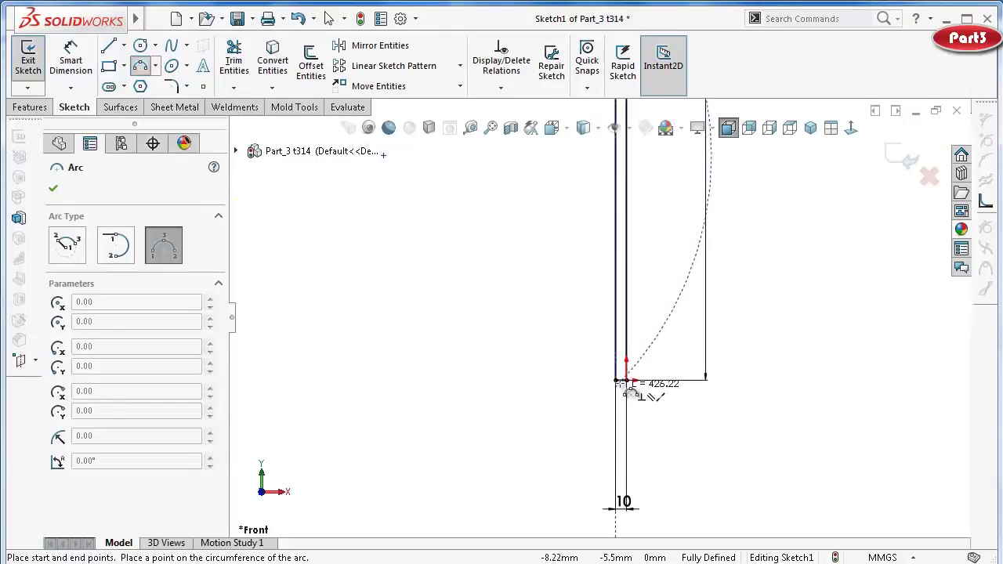
left_click(613, 380)
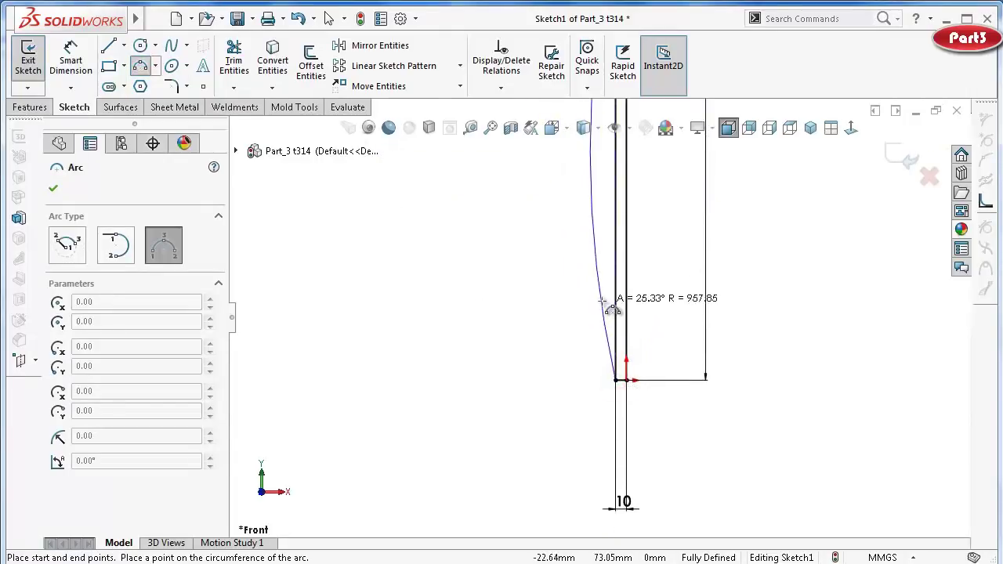
left_click(604, 300)
scroll(618, 297, "up", 3)
scroll(648, 278, "up", 1)
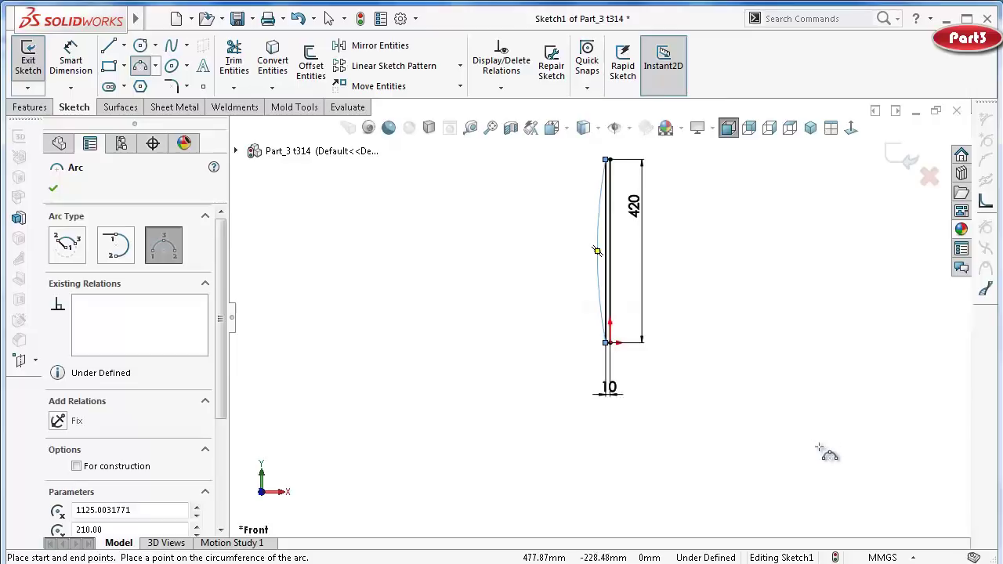
Dimension the arc's radius to 8810 mm.
right_click_drag(819, 474, 806, 291)
scroll(667, 313, "down", 2)
scroll(548, 274, "down", 1)
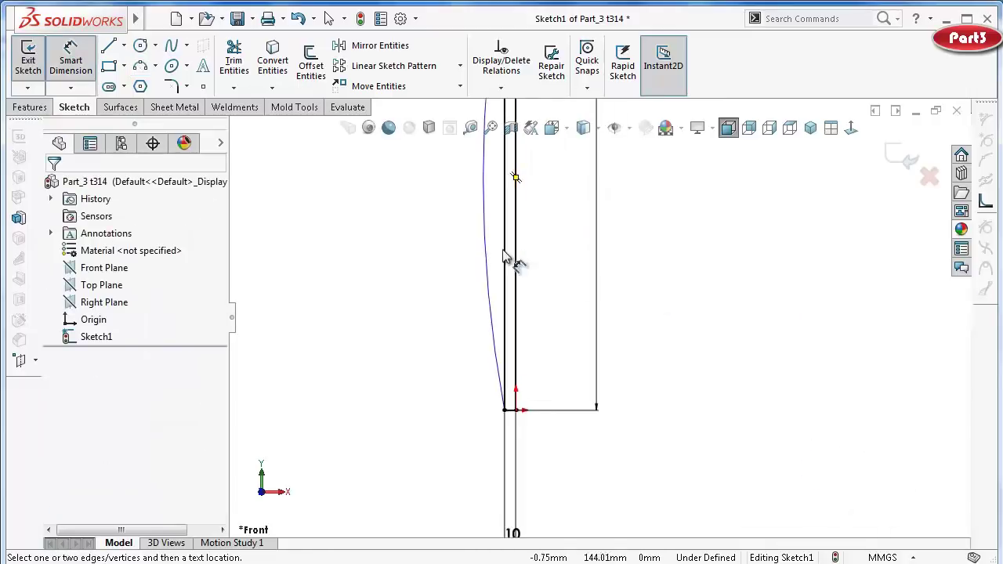
left_click(486, 251)
left_click(585, 248)
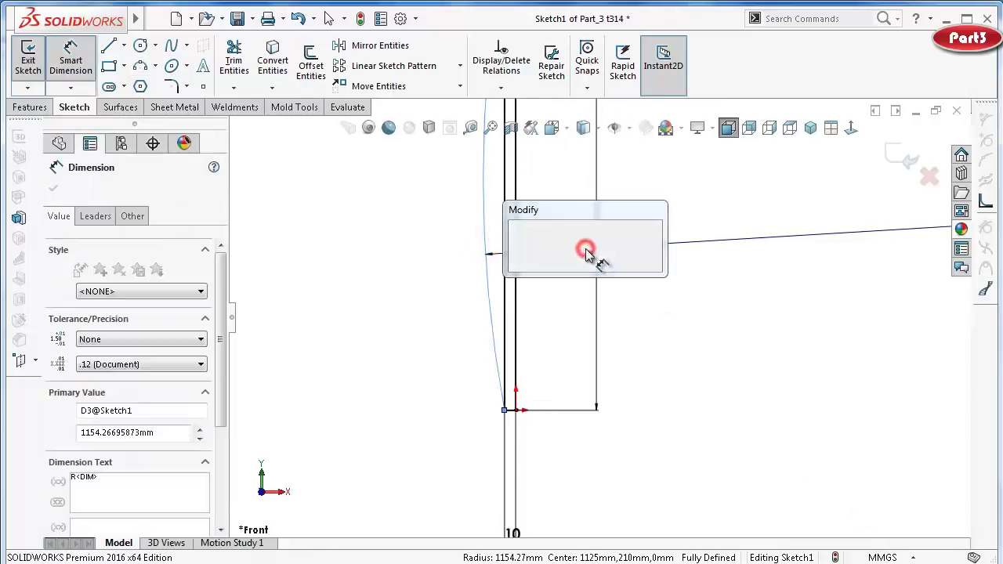
type("=")
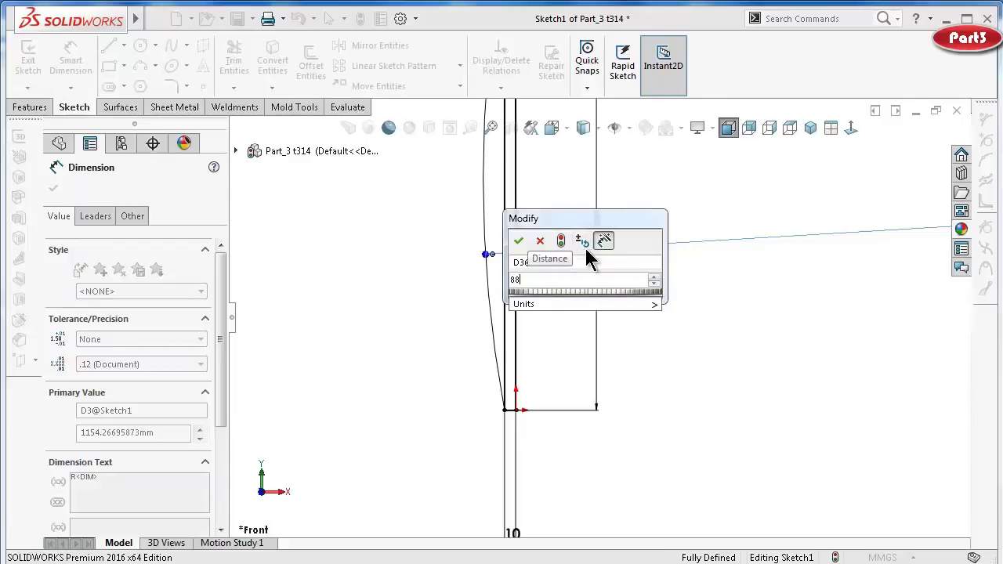
key("Escape")
scroll(560, 197, "down", 2)
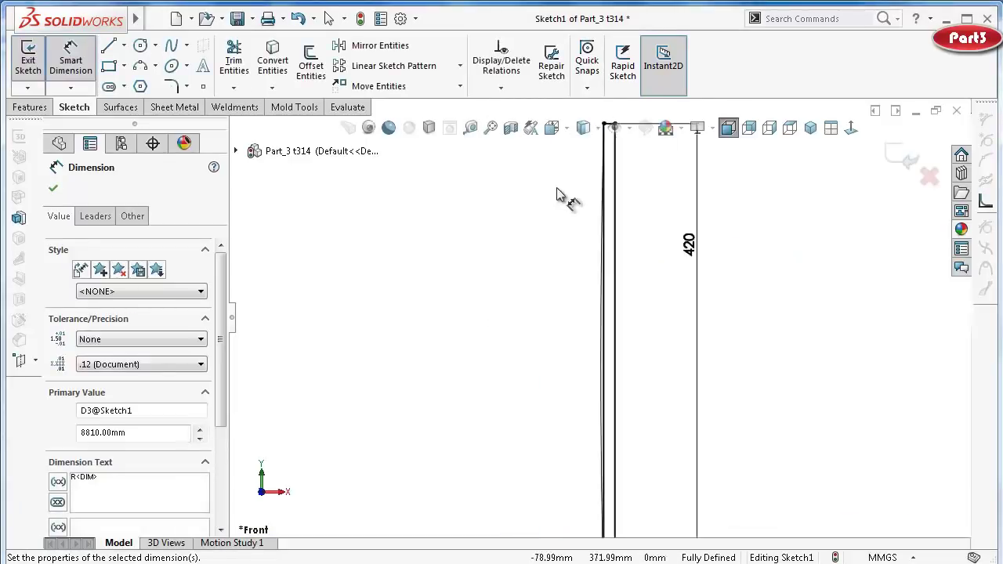
scroll(647, 197, "down", 2)
key("Escape")
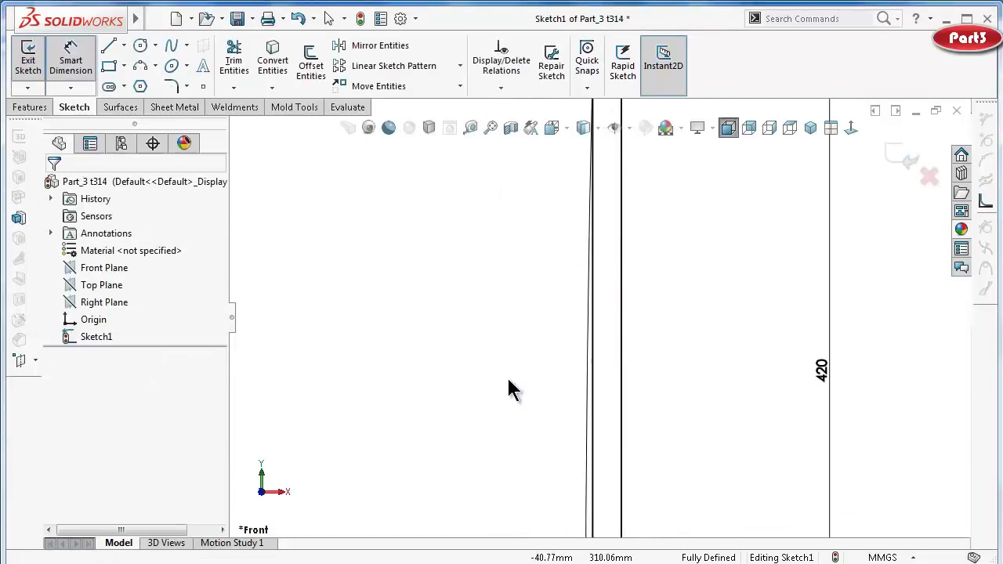
Convert the 420 mm vertical line into construction geometry.
left_click(591, 359)
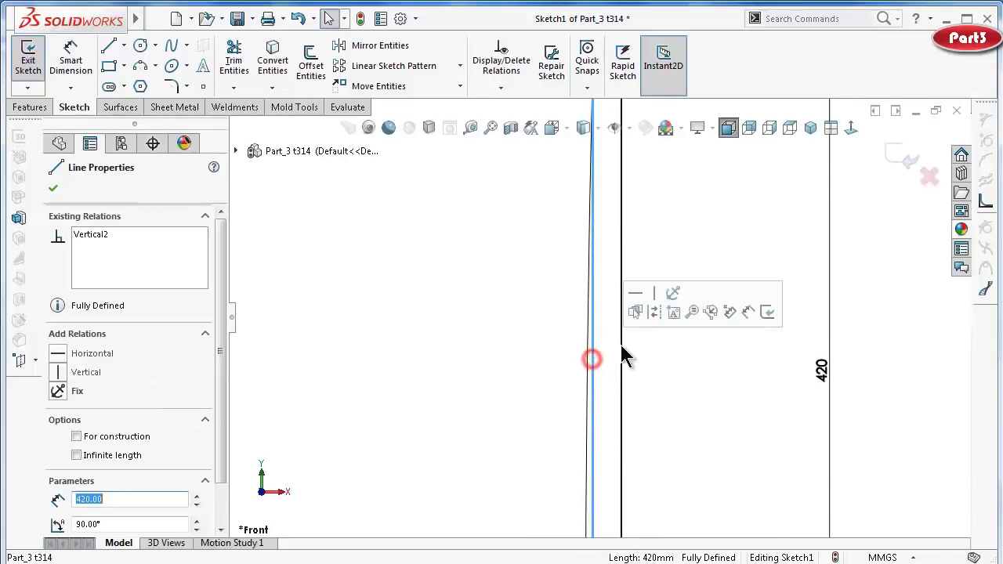
left_click(652, 312)
left_click(29, 107)
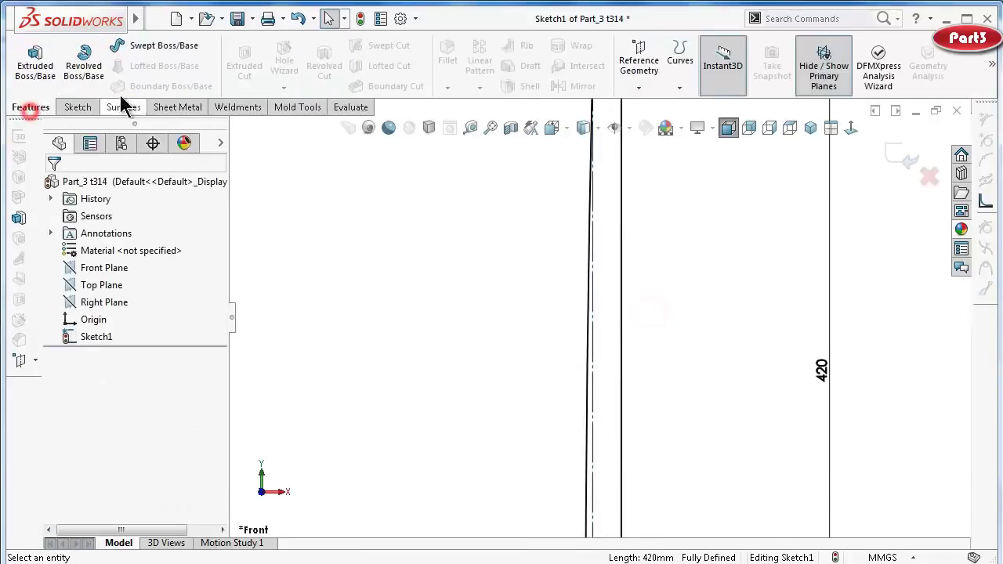
Revolve the sketch 360° about the construction line into a solid shaft.
left_click(83, 62)
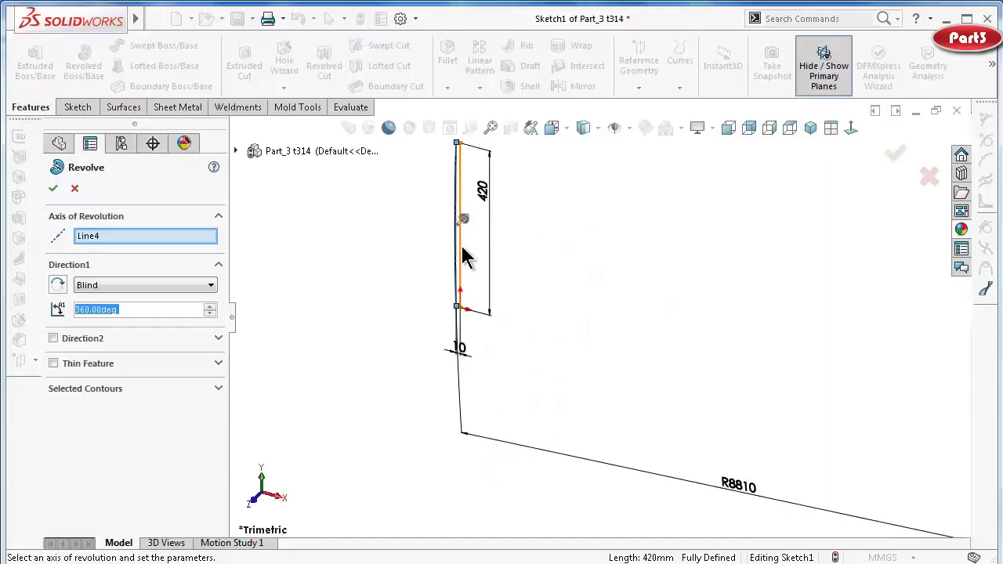
left_click(462, 250)
right_click(462, 249)
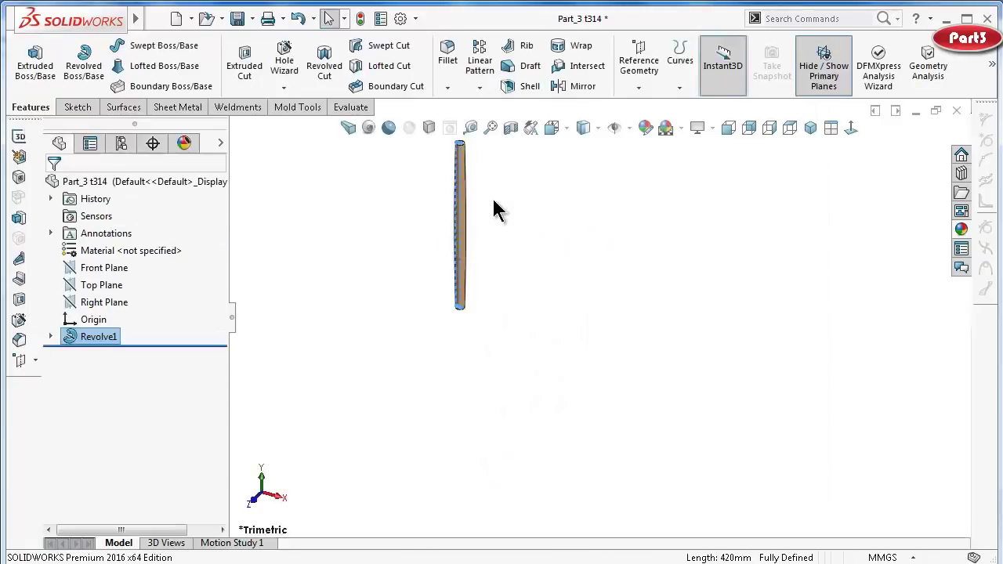
left_click(543, 199)
Round the shaft's top end with a 5 mm fillet.
key("ctrl+1")
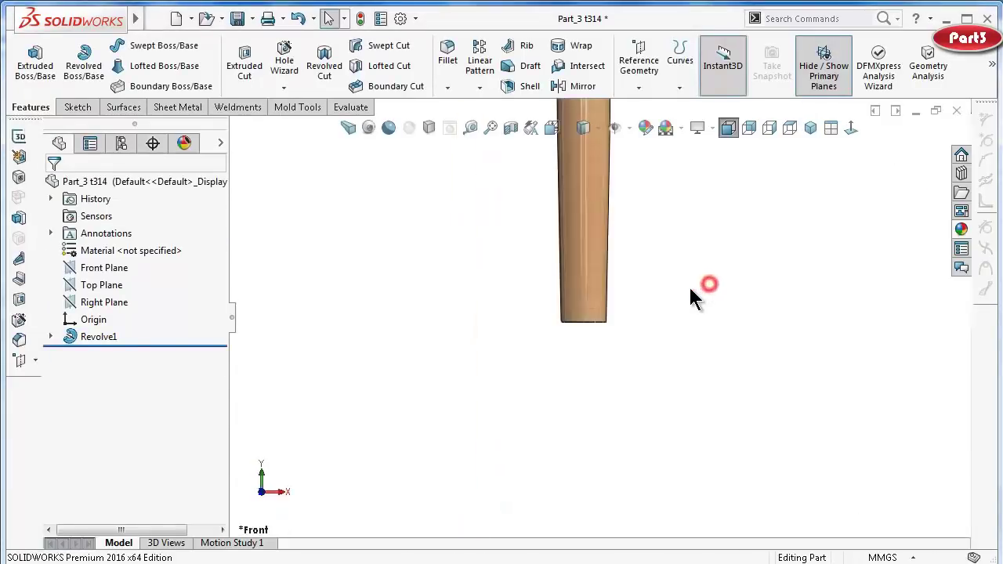
mouse_move(655, 265)
middle_mouse_down()
mouse_move(642, 281)
mouse_move(631, 258)
middle_mouse_up()
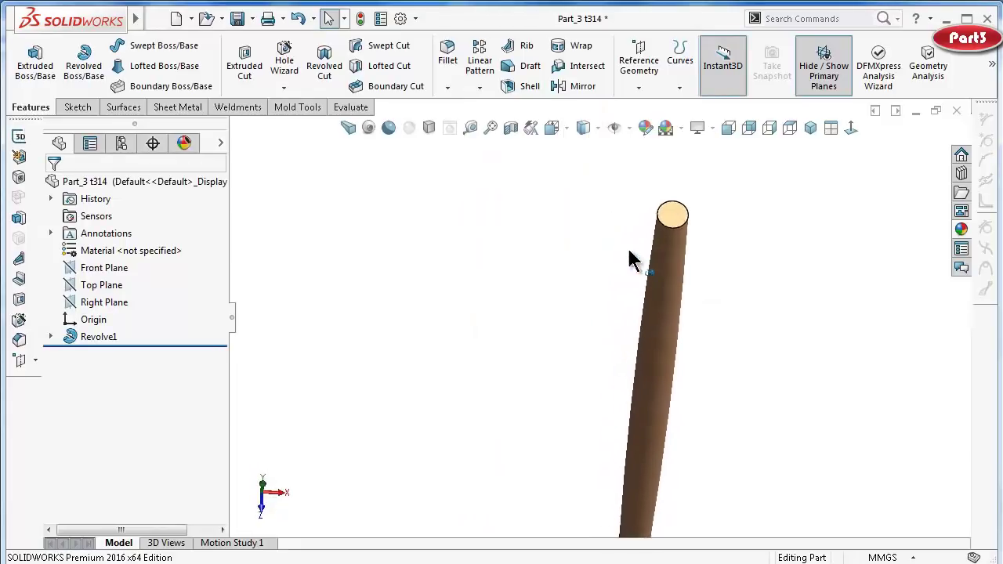
left_click(447, 55)
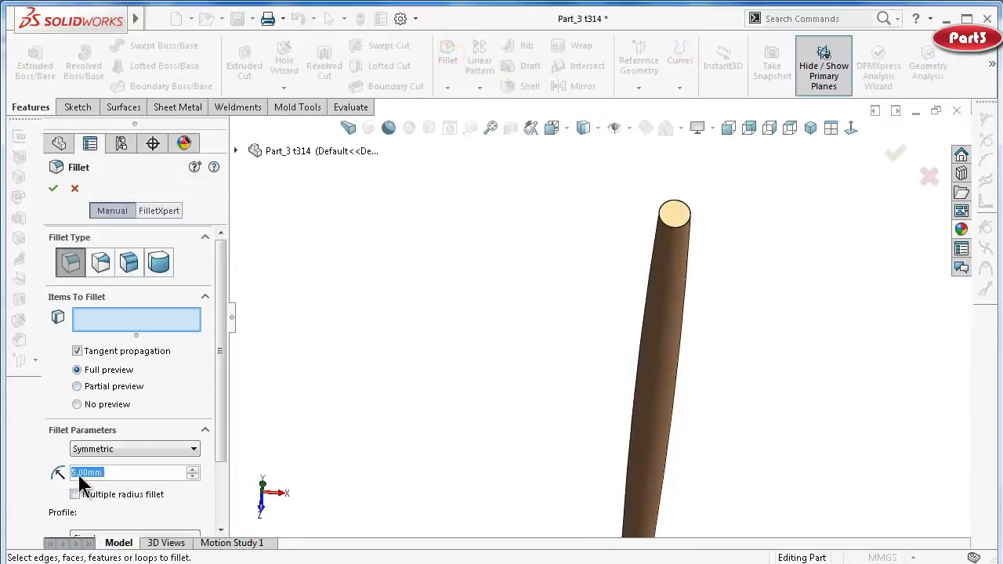
left_click(678, 210)
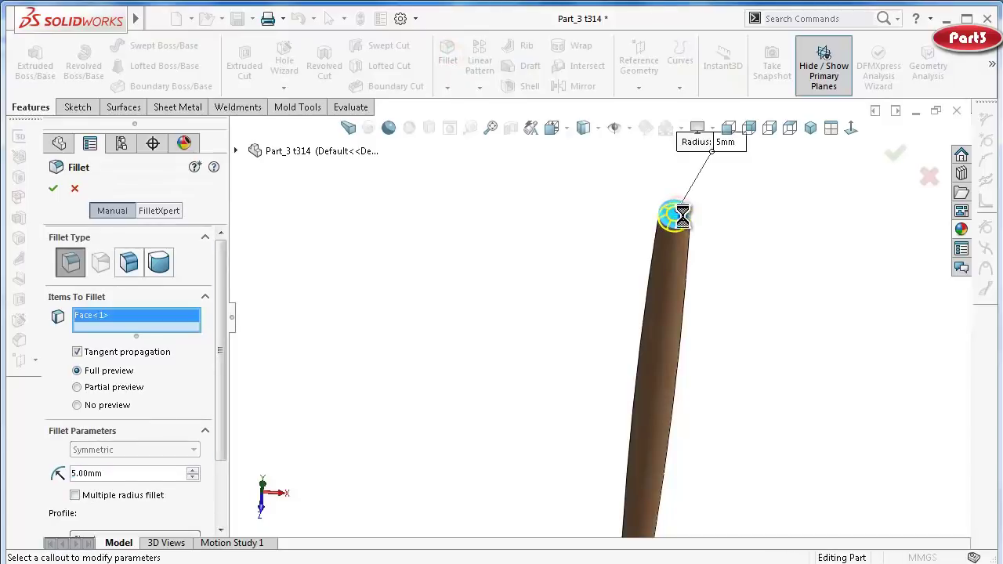
key("Return")
On the Front Plane, sketch a closed triangle of lines at the shaft's bottom.
left_click(88, 268)
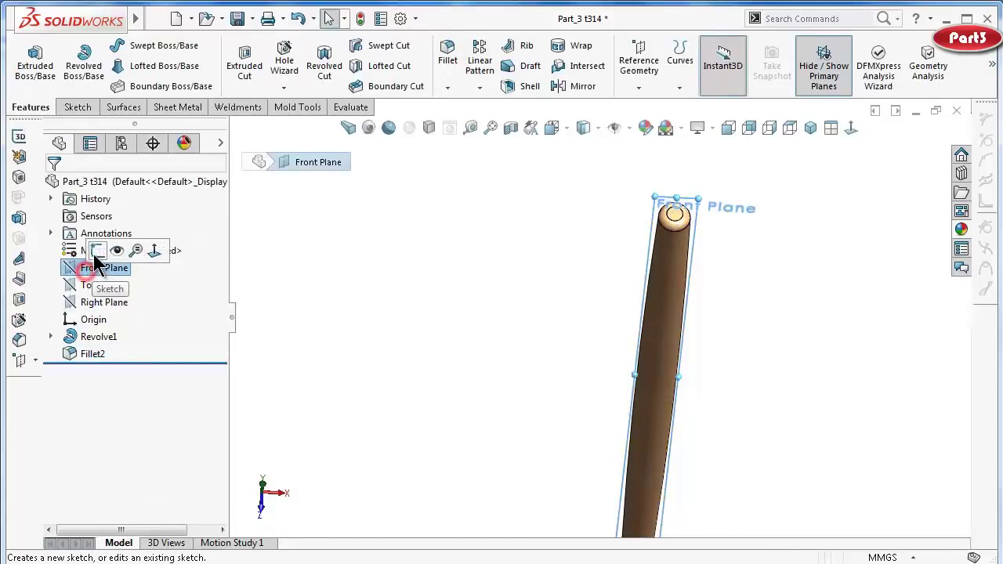
left_click(95, 252)
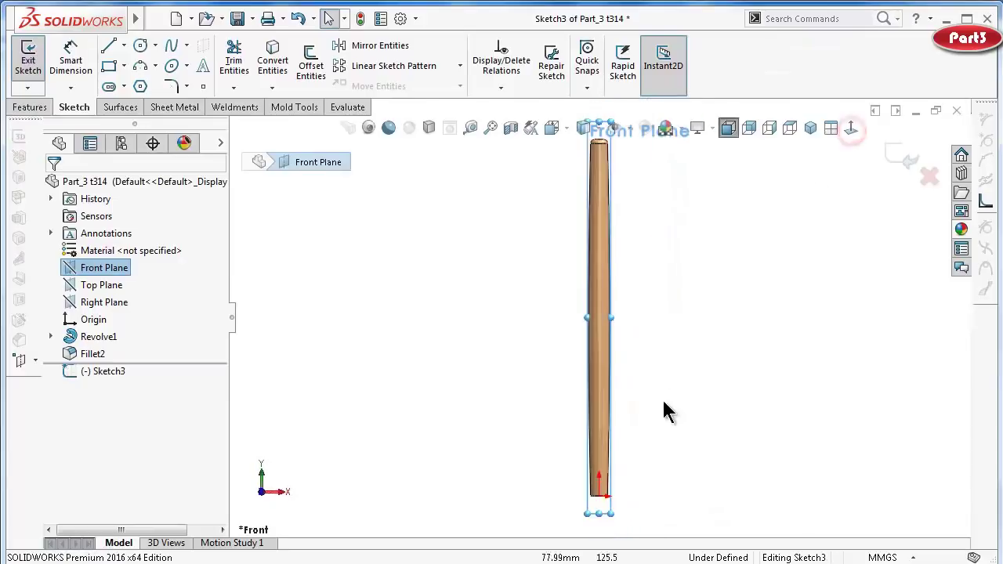
left_click(110, 47)
scroll(582, 428, "down", 5)
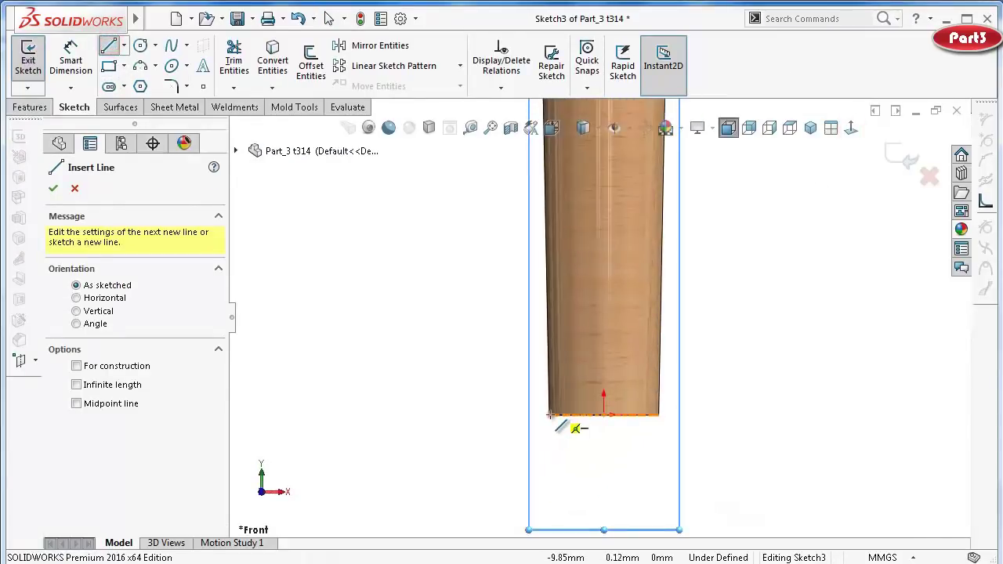
left_click(548, 414)
left_click(726, 336)
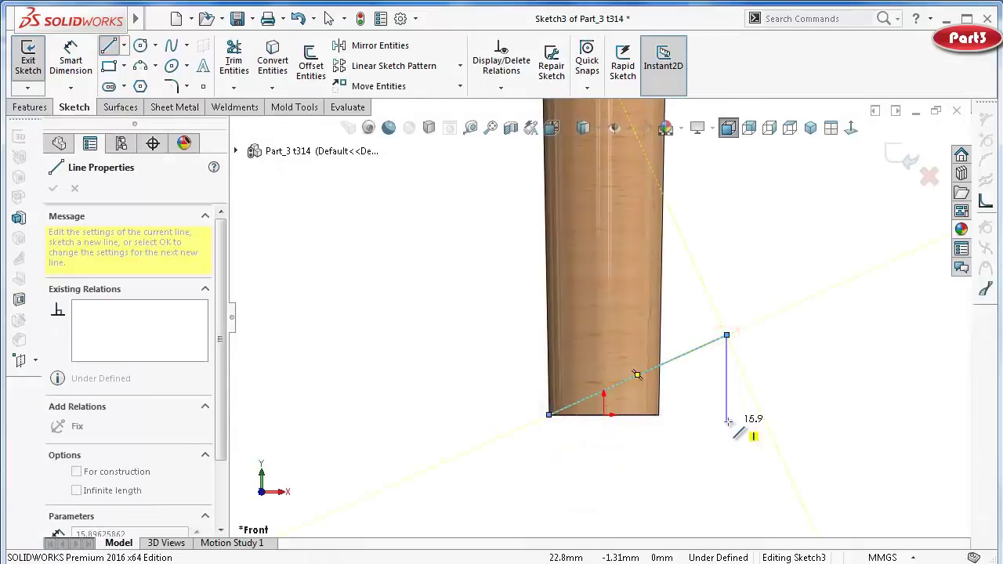
left_click(727, 421)
left_click(549, 415)
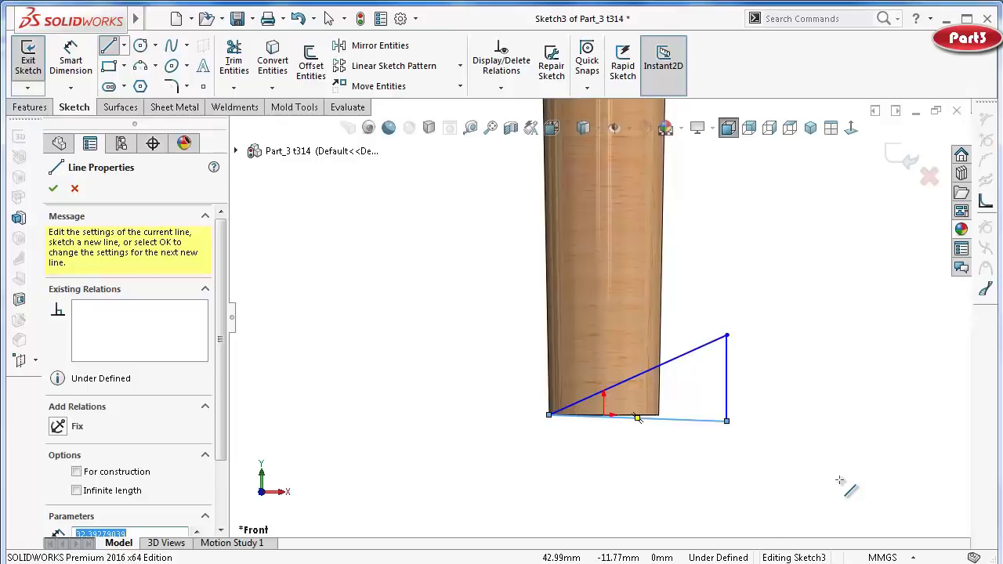
key("Escape")
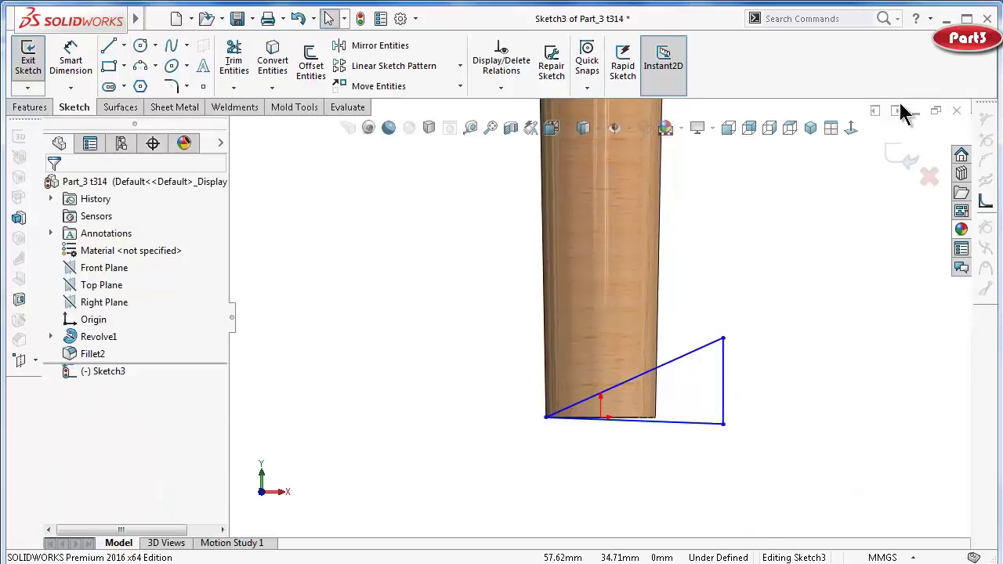
Make the triangle's bottom line collinear with the leg's bottom edge.
left_click(852, 129)
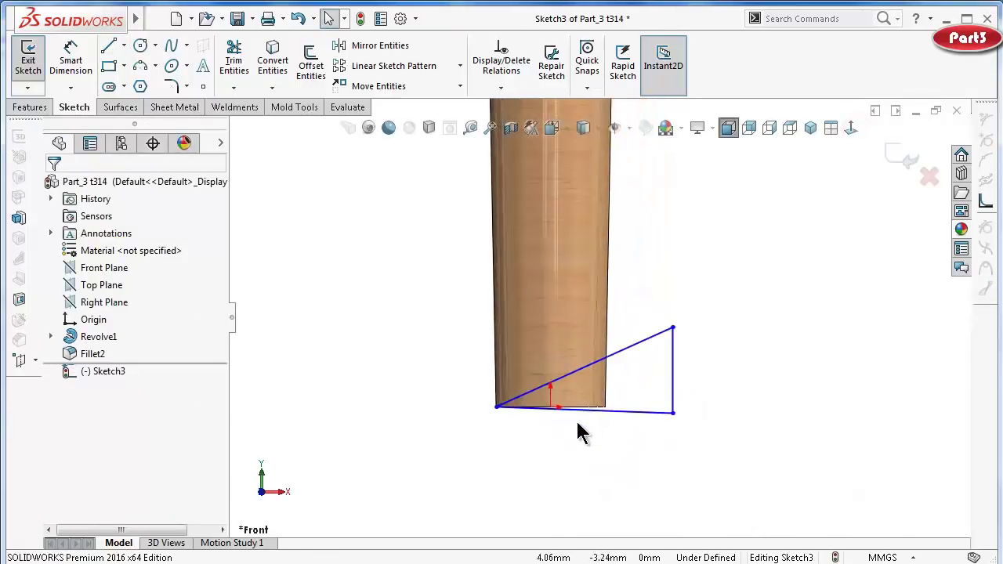
left_click(601, 409)
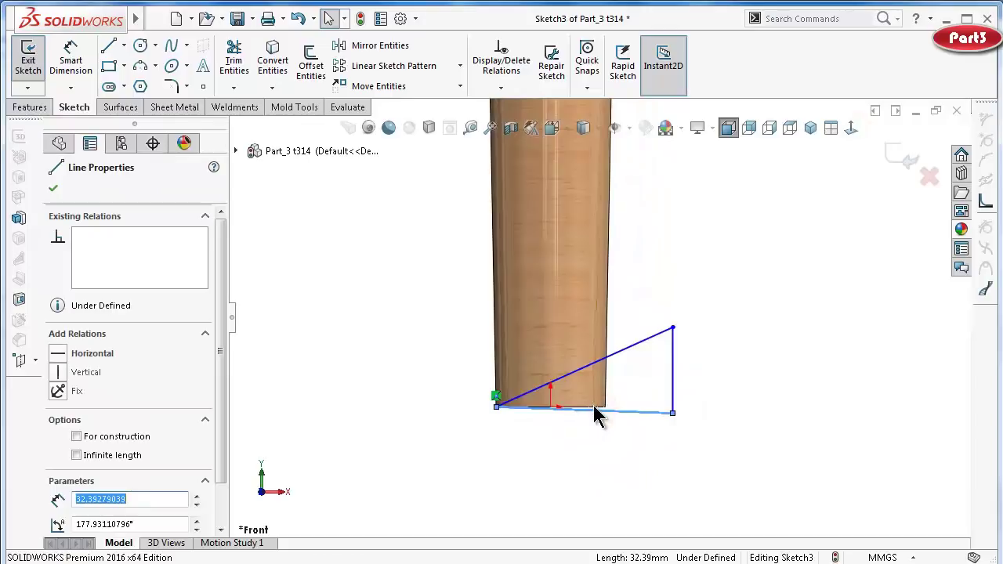
left_click(593, 405)
scroll(601, 412, "down", 3)
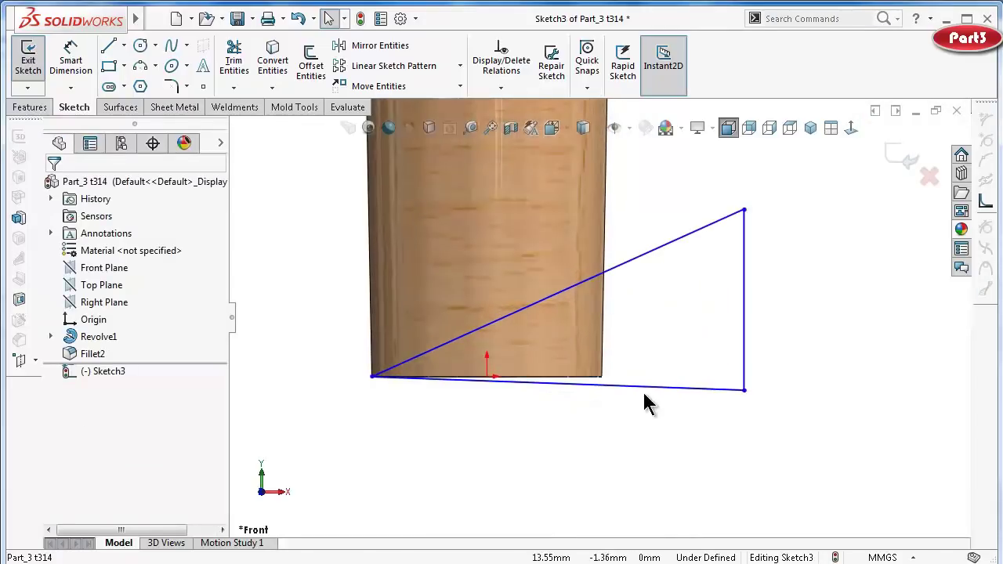
left_click(647, 385)
left_click(587, 378, "ctrl")
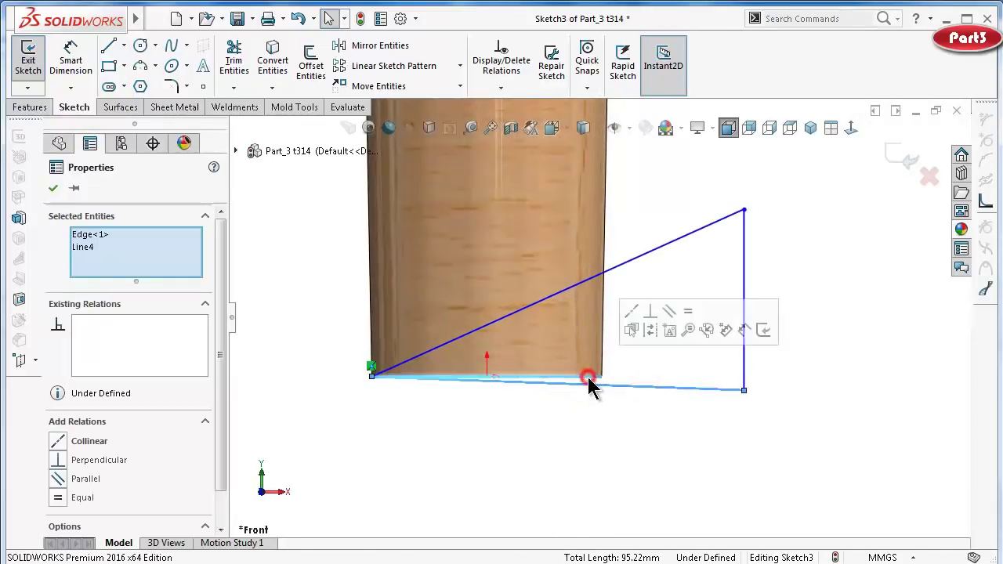
left_click(632, 313)
left_click(823, 438)
right_click_drag(825, 450, 850, 225)
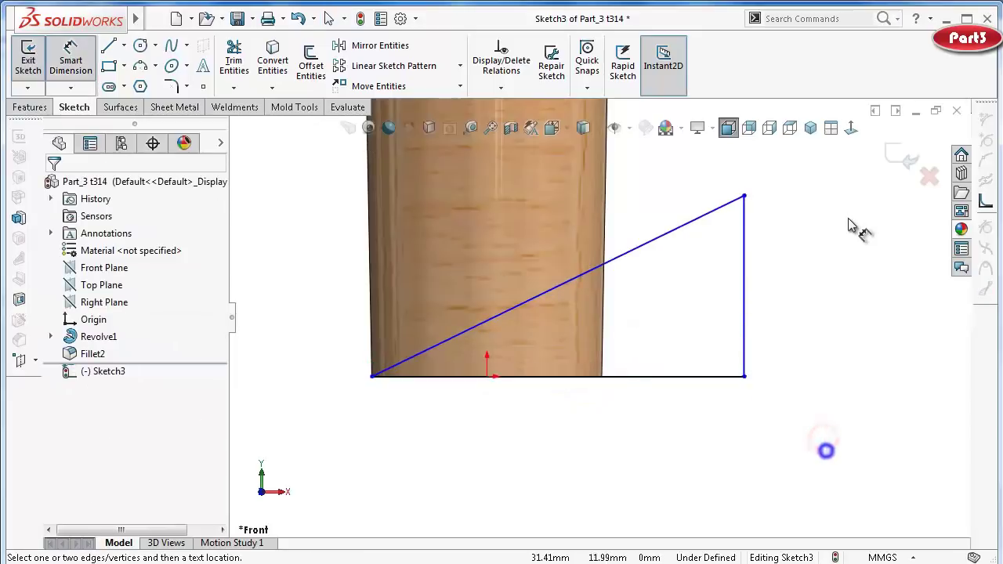
Dimension the triangle's angle to 18.61° and its base line to 25 mm.
left_click(693, 226)
left_click(698, 376)
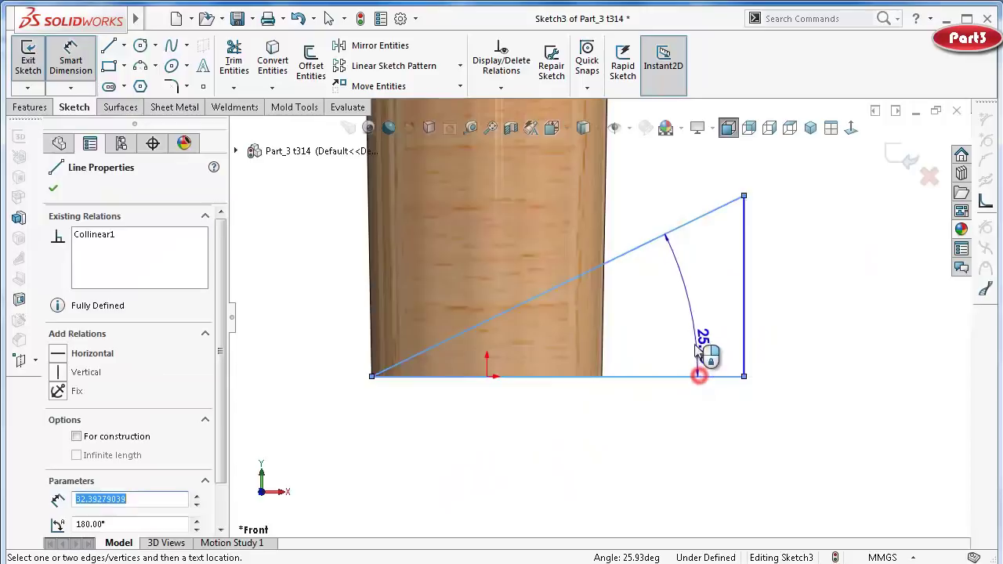
left_click(694, 343)
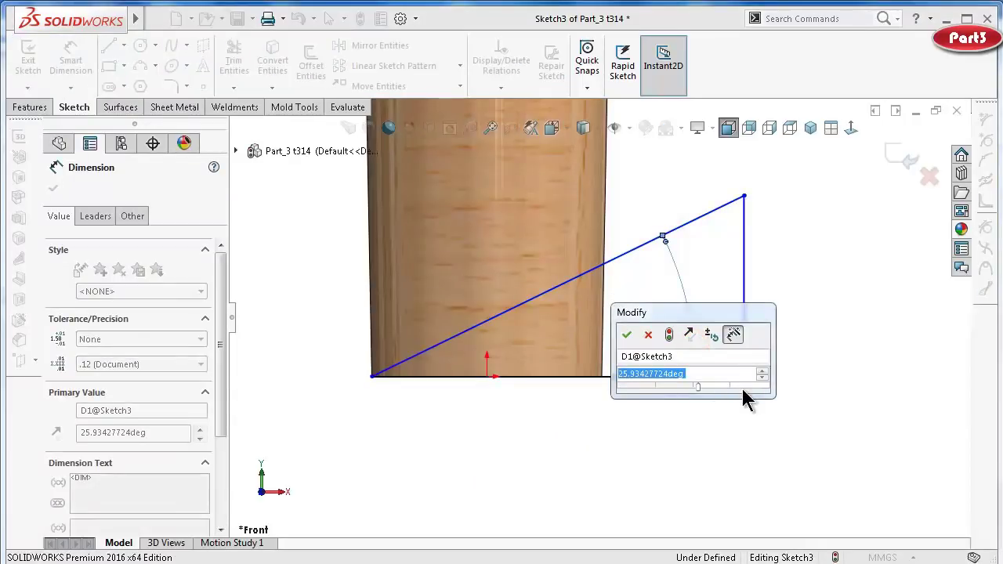
type("18.61")
key("Return")
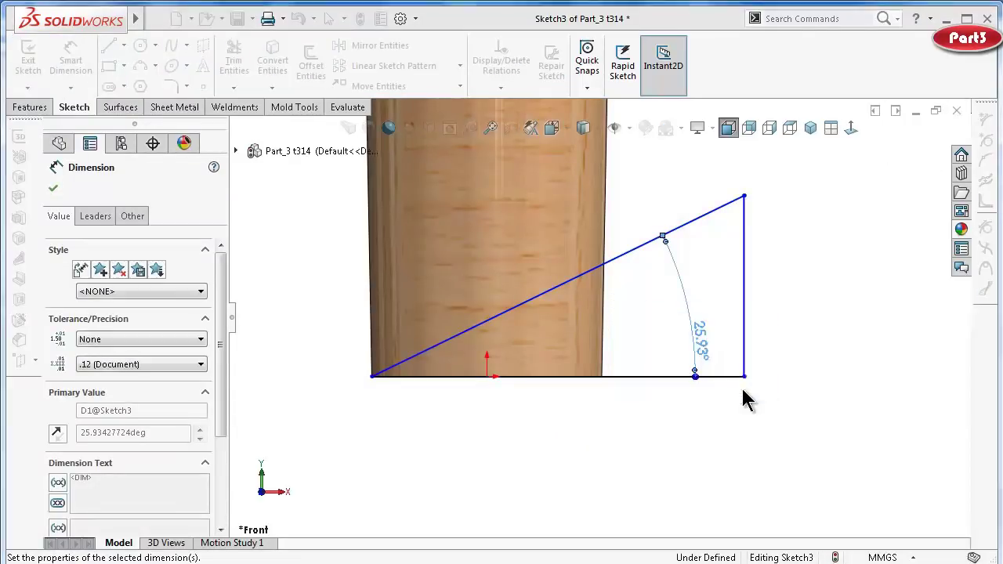
left_click(741, 376)
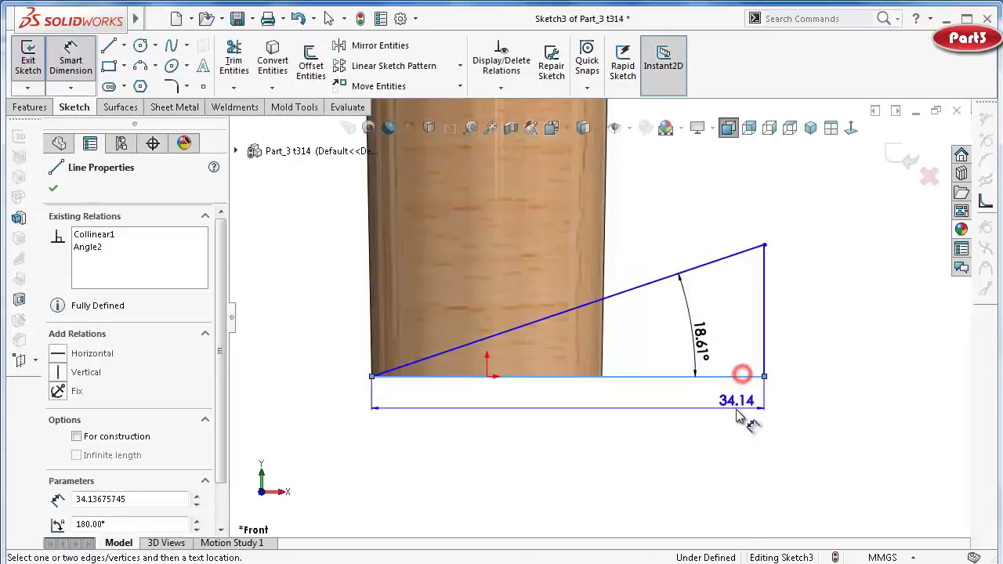
left_click(730, 415)
type("20")
key("Return")
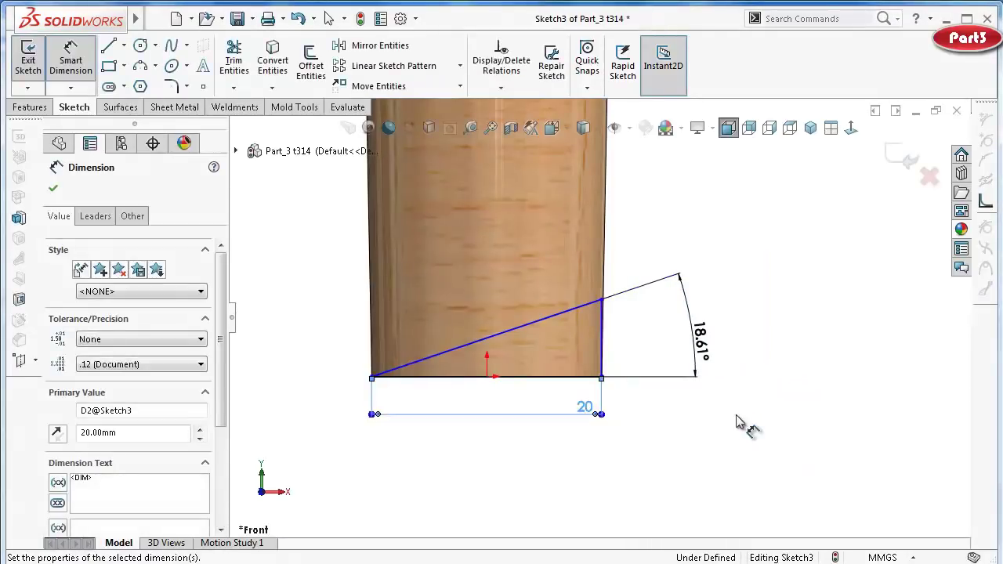
double_click(580, 415)
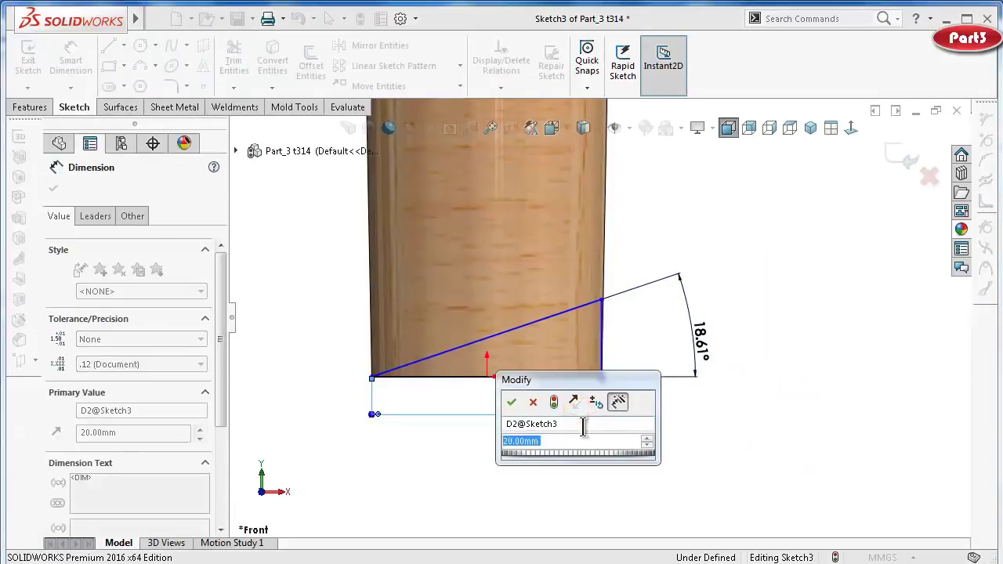
type("25")
key("Return")
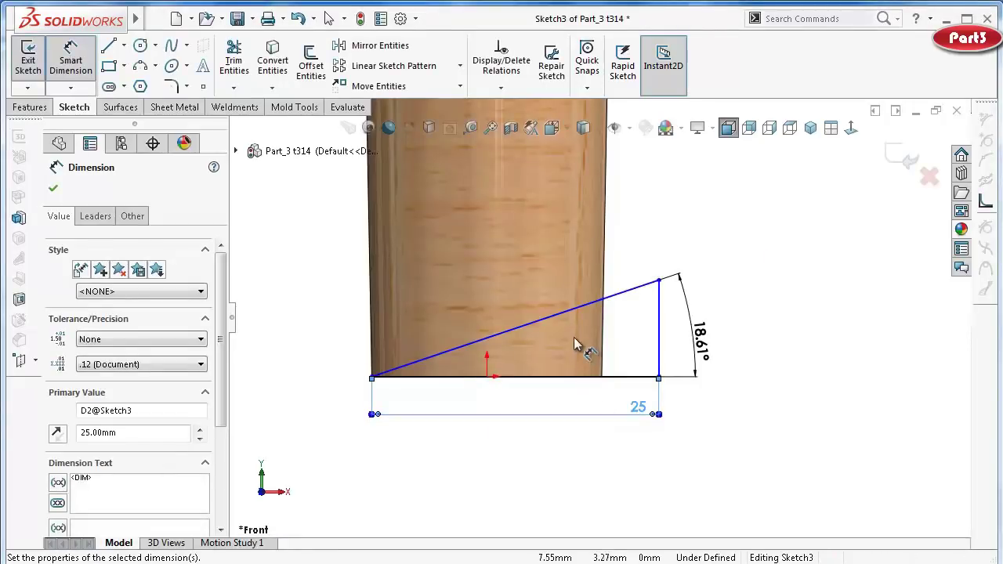
key("Escape")
Make the triangle's lower-left corner coincident with the leg's left side edge.
scroll(386, 373, "down", 3)
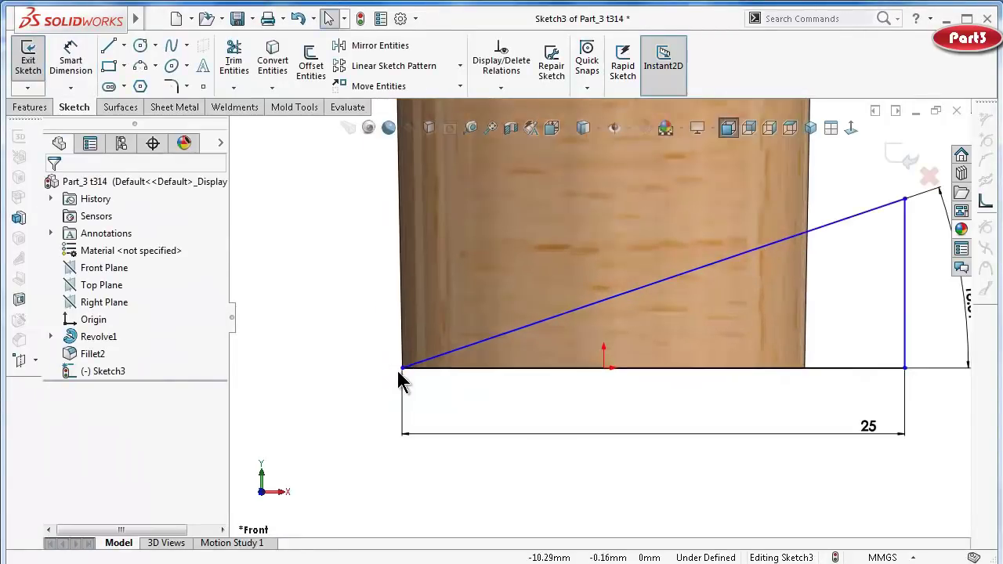
left_click(402, 366)
left_click(403, 348, "ctrl")
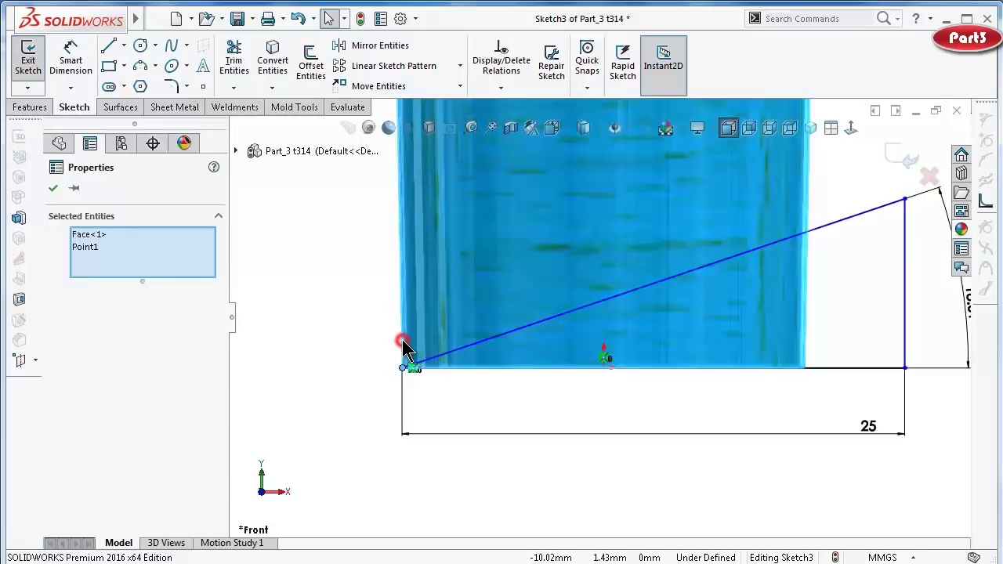
left_click(383, 348)
left_click(403, 365)
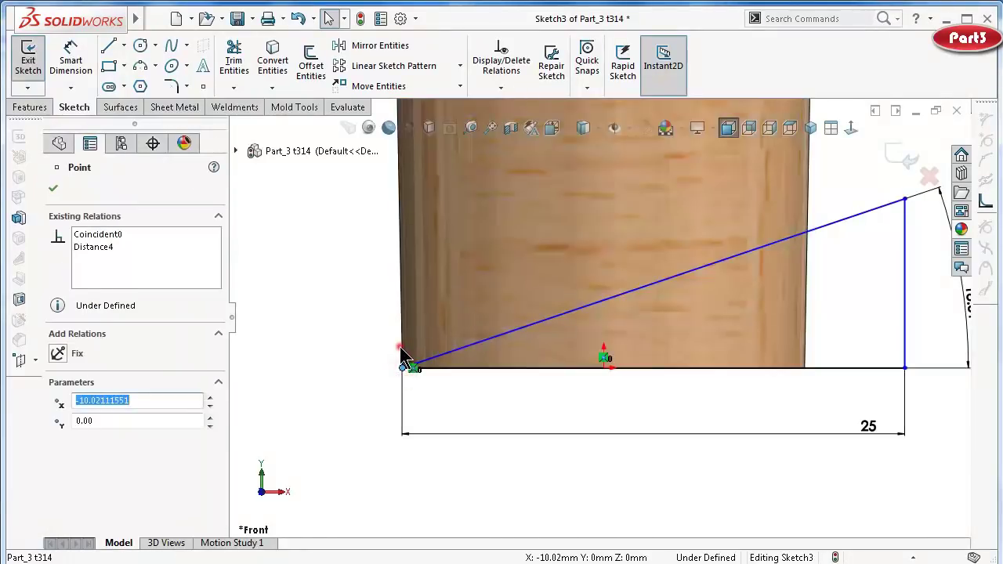
left_click(403, 345, "ctrl")
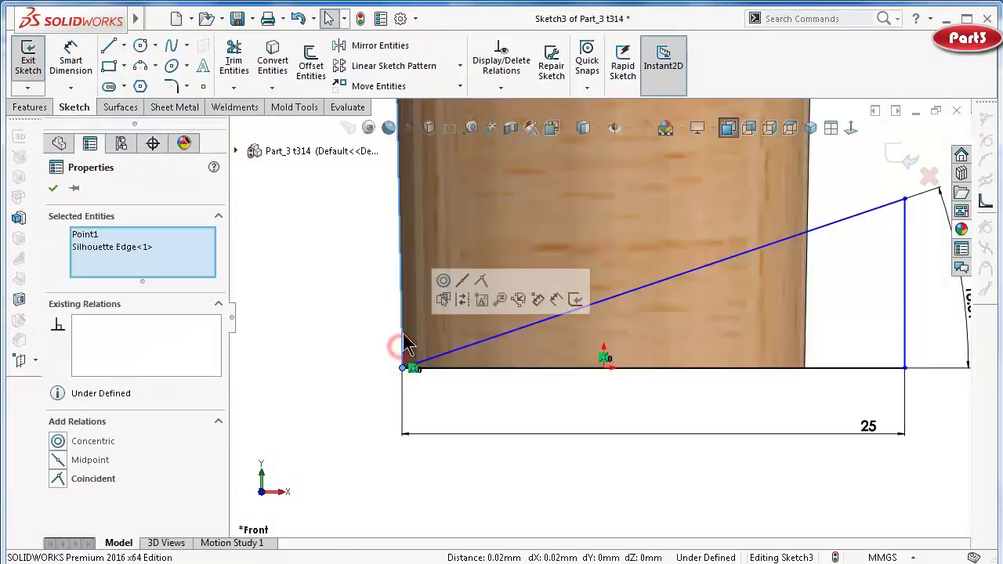
left_click(481, 280)
left_click(336, 324)
Draw a center rectangle centred on the leg's axis, with its corner at the top end.
scroll(682, 286, "up", 4)
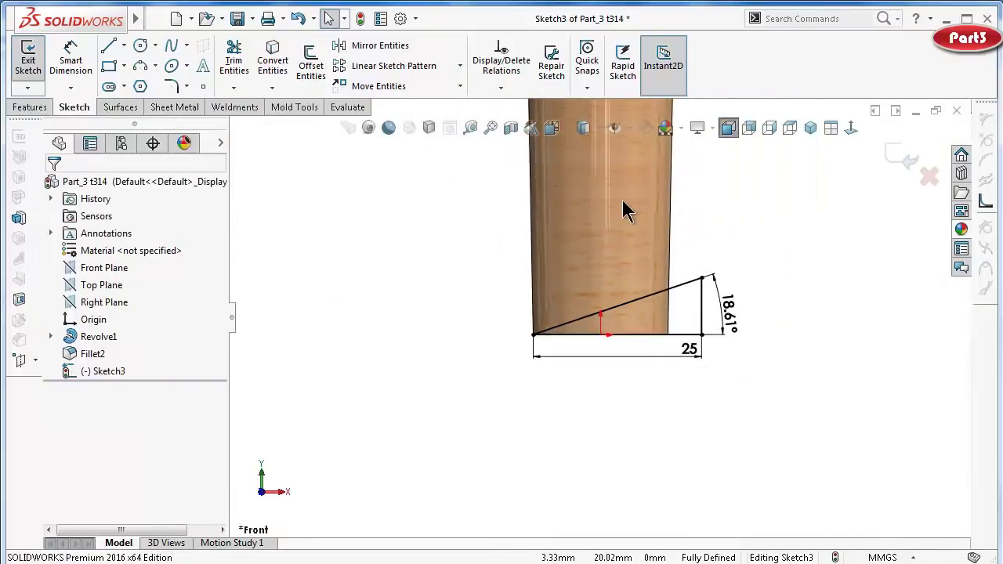
scroll(622, 205, "up", 2)
scroll(614, 188, "up", 2)
scroll(603, 156, "up", 1)
scroll(608, 265, "down", 2)
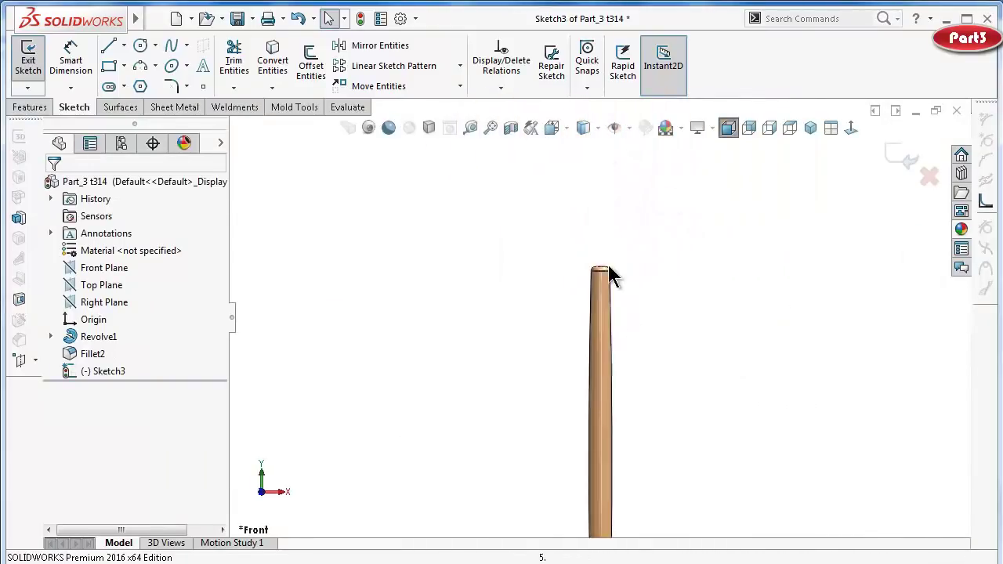
scroll(608, 312, "down", 2)
scroll(609, 343, "down", 2)
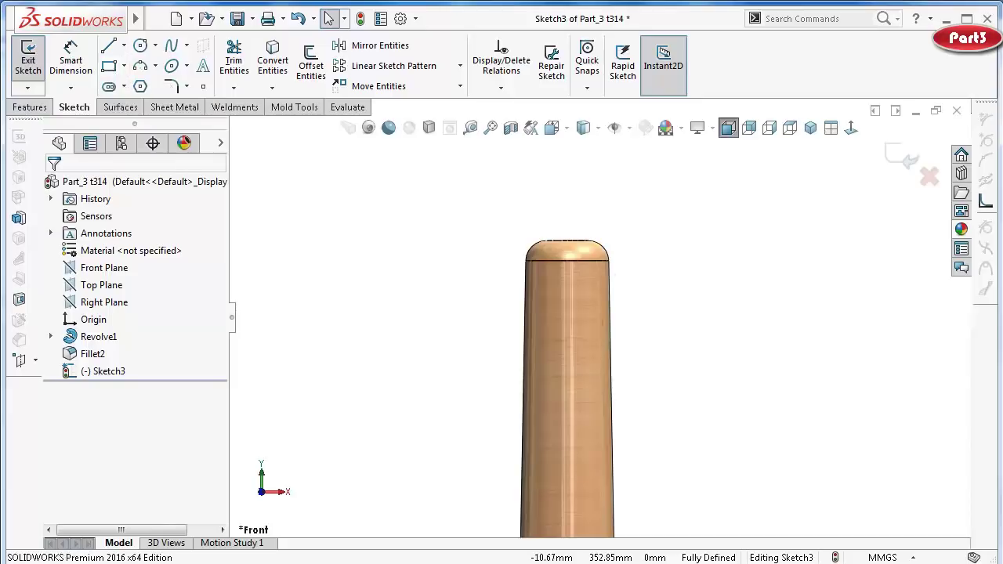
left_click(124, 68)
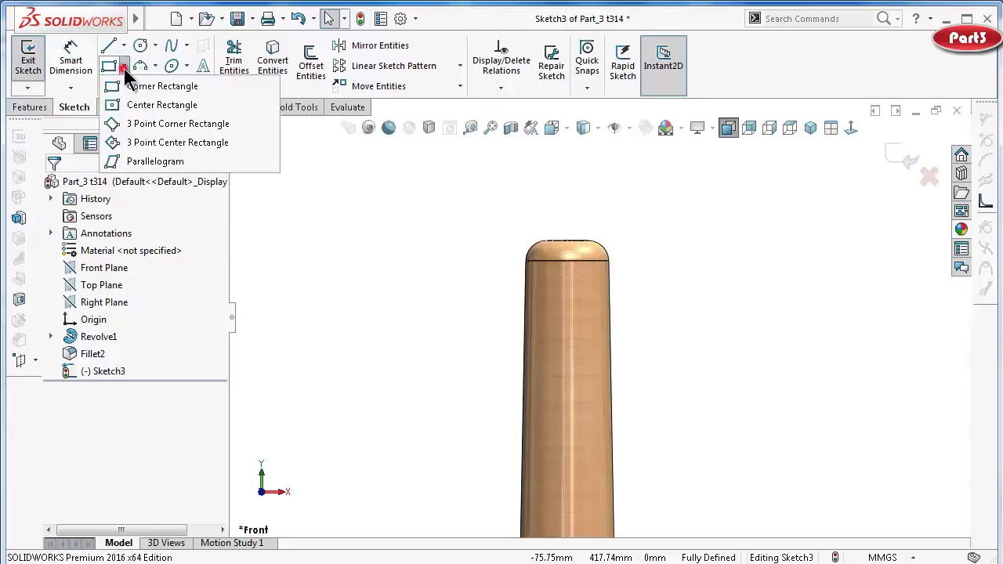
left_click(136, 105)
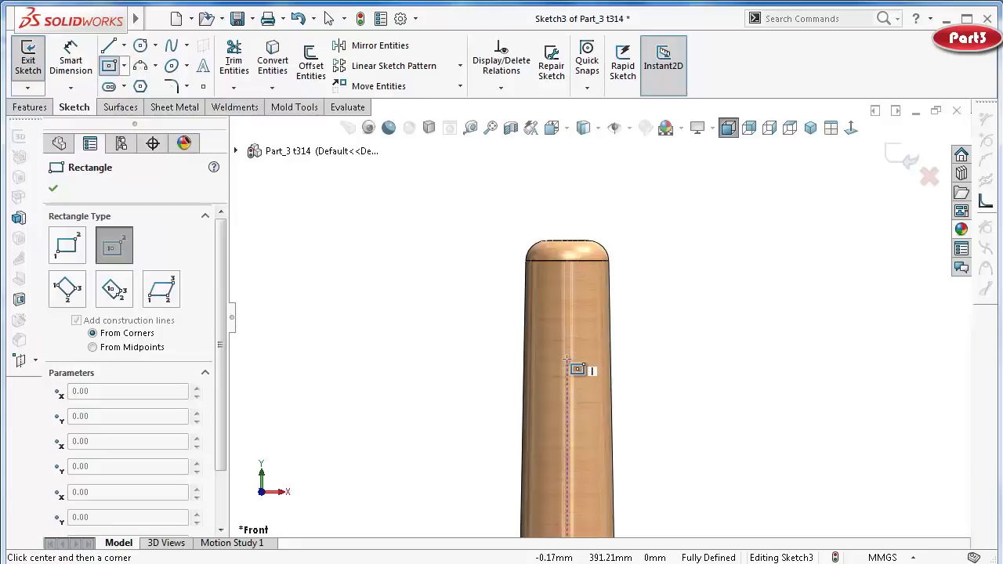
left_click(567, 359)
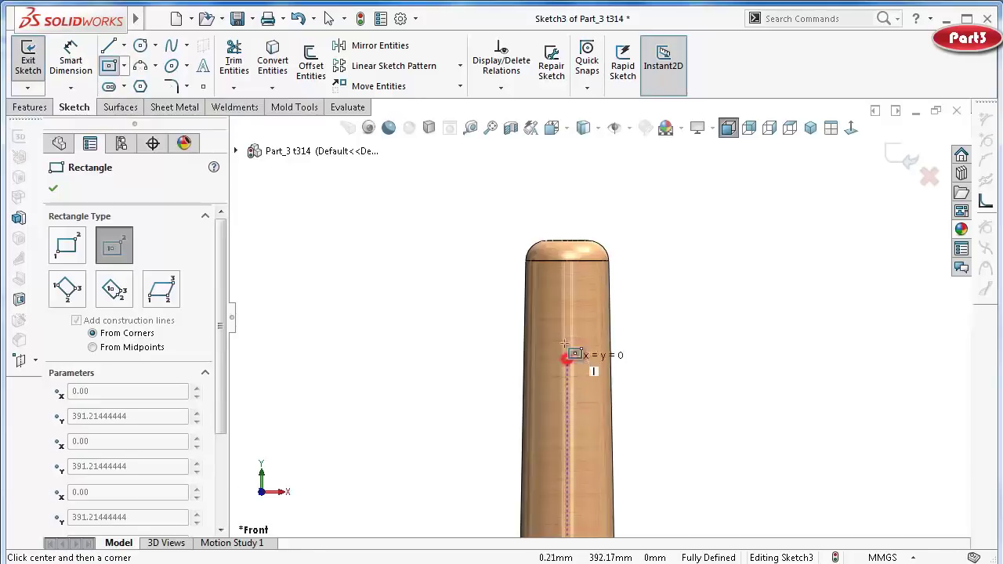
left_click(580, 243)
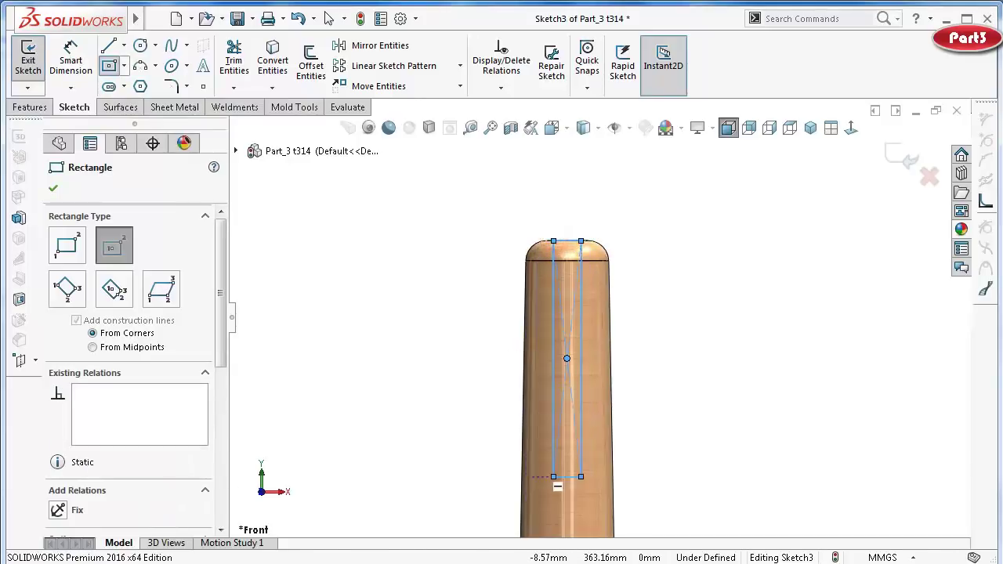
right_click_drag(762, 404, 687, 195)
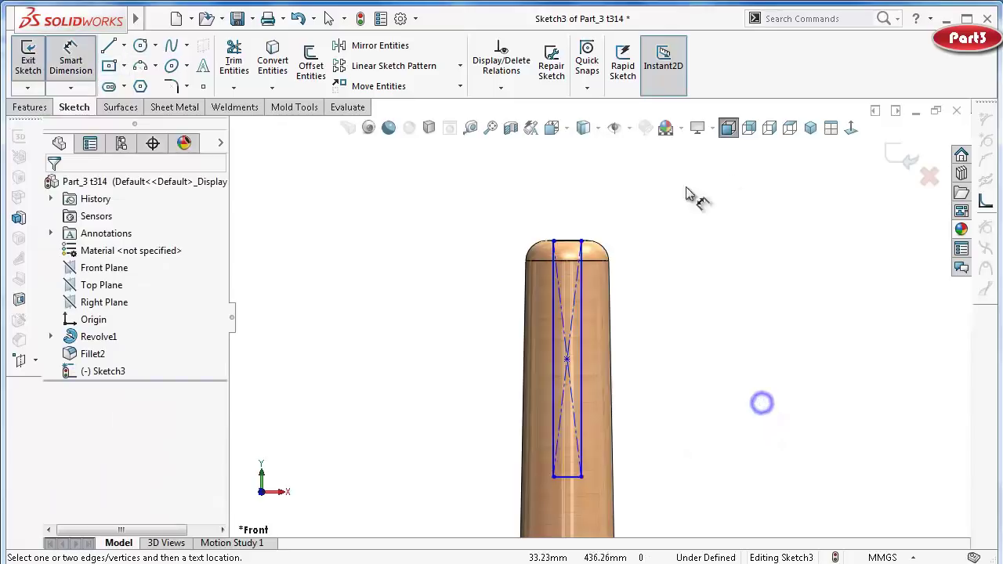
Dimension the slot rectangle's width to 4 mm.
left_click(576, 240)
left_click(474, 223)
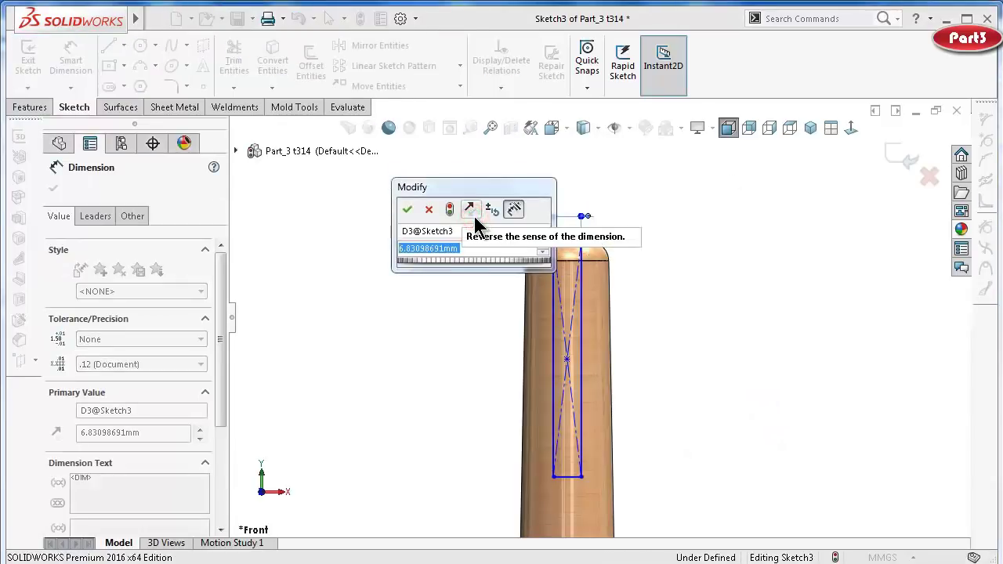
type("4")
key("Return")
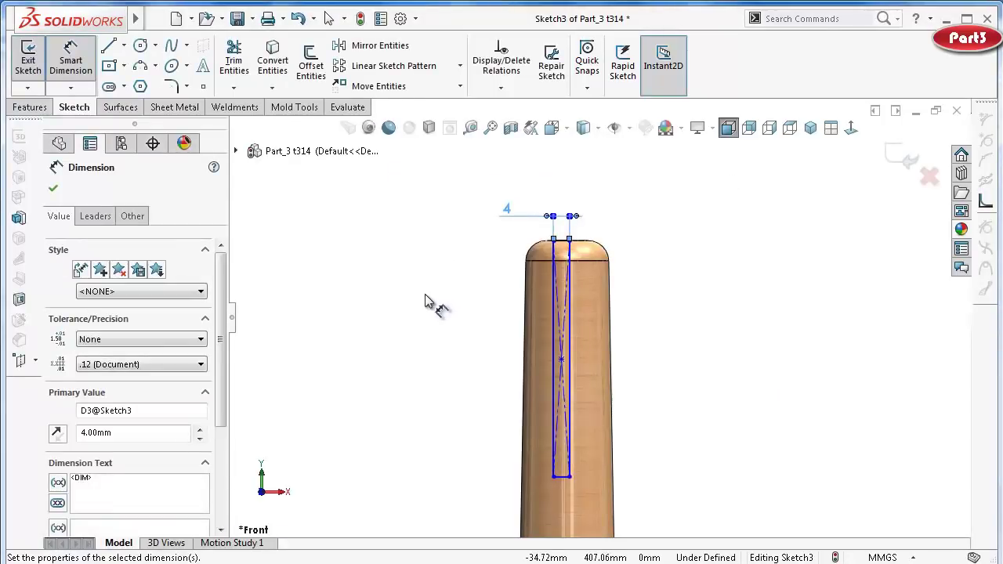
key("Escape")
Align the rectangle's centre point vertically with the sketch origin.
scroll(545, 461, "up", 3)
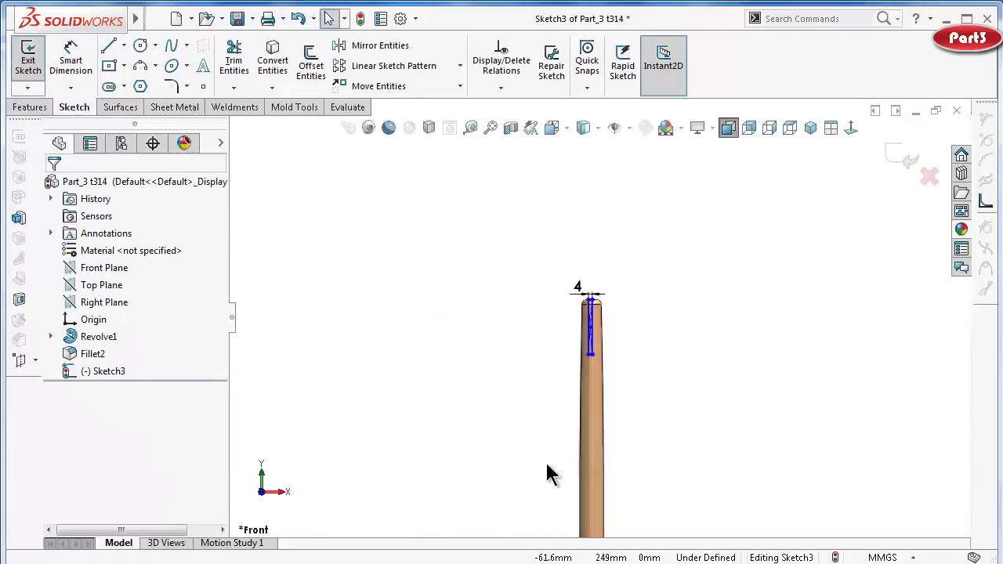
scroll(607, 517, "up", 3)
scroll(607, 517, "down", 2)
scroll(591, 479, "down", 2)
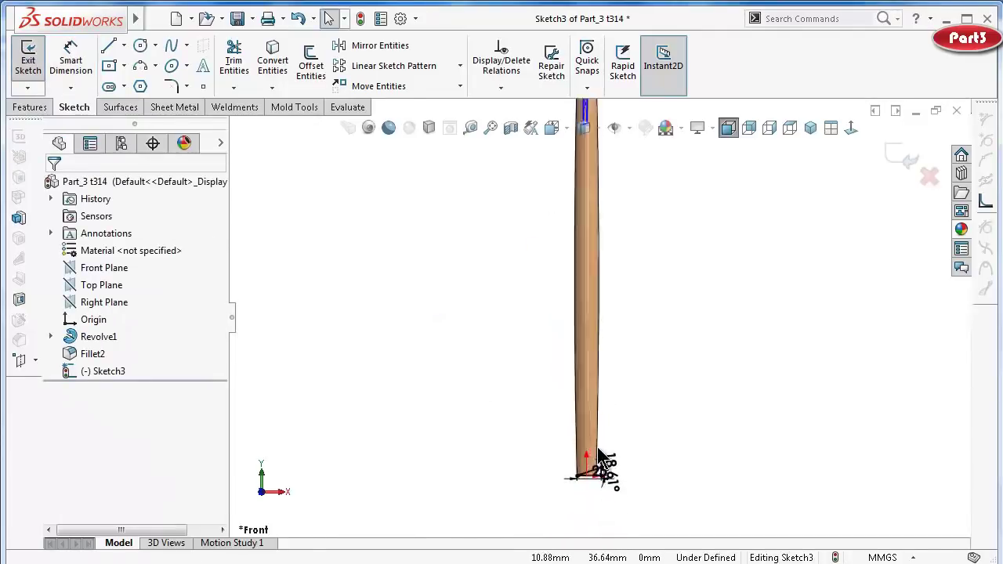
scroll(586, 474, "down", 3)
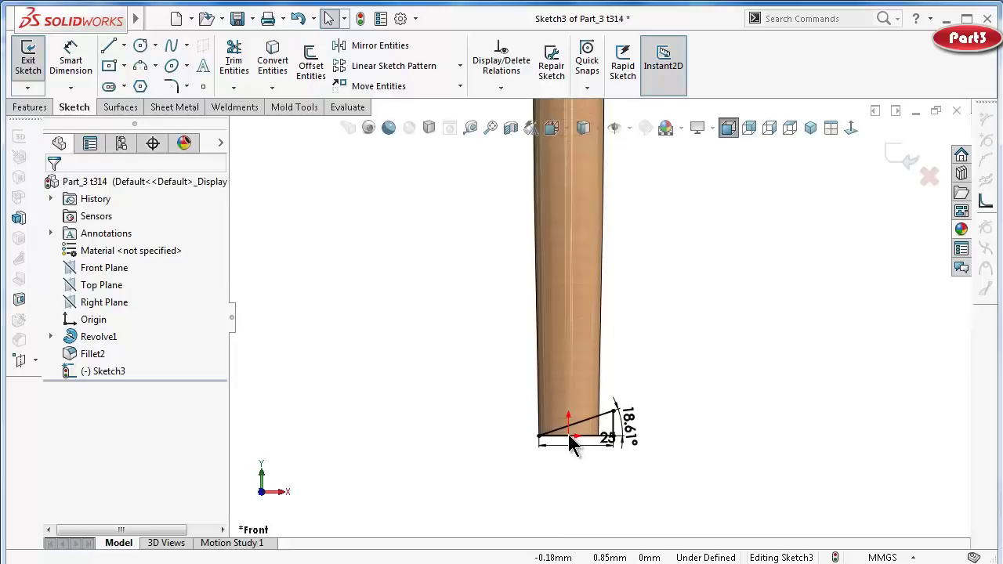
left_click(568, 435)
scroll(611, 309, "up", 2)
scroll(596, 205, "up", 3)
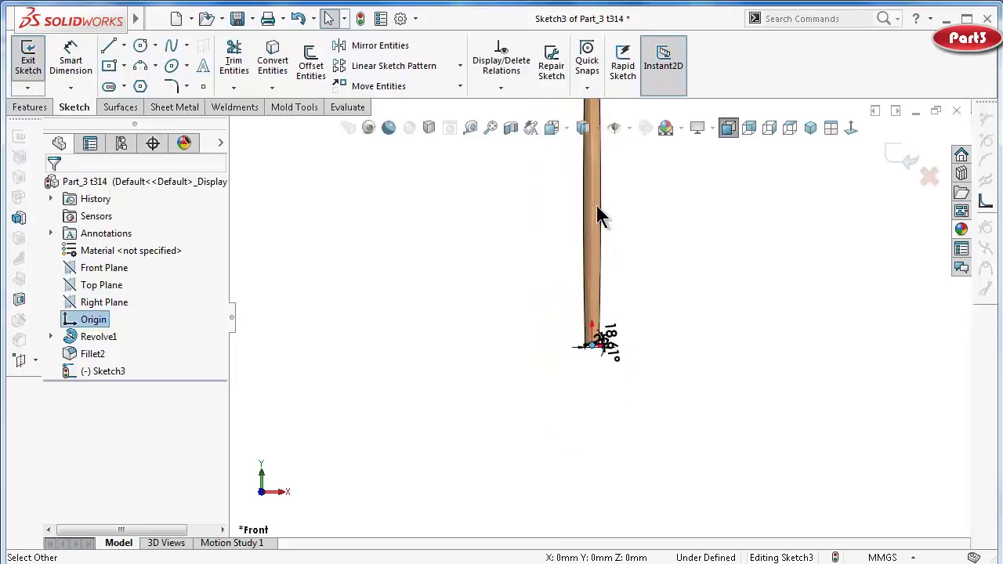
middle_click_drag(593, 162, 597, 300, "ctrl")
scroll(597, 299, "down", 3)
scroll(588, 324, "down", 4)
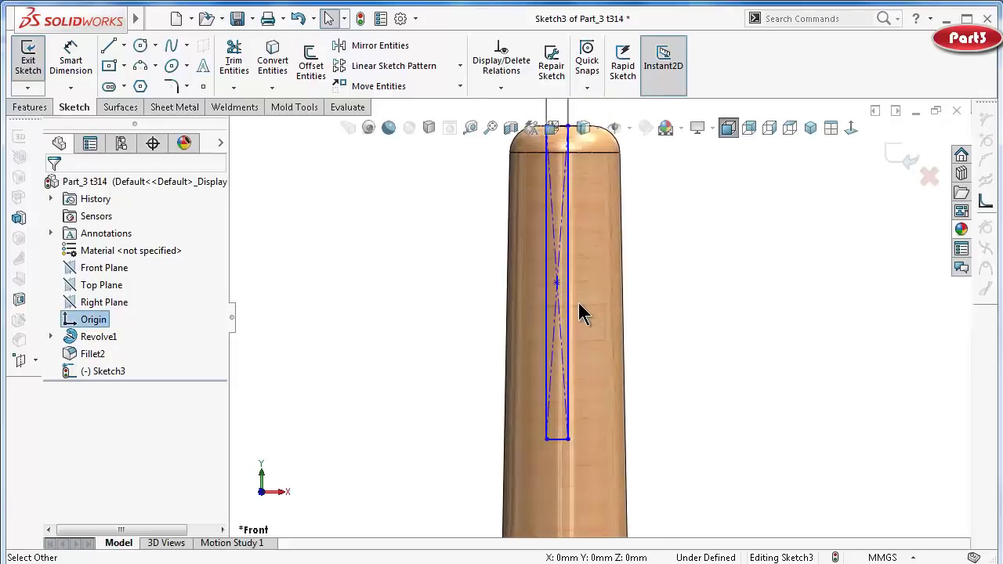
scroll(582, 313, "down", 2)
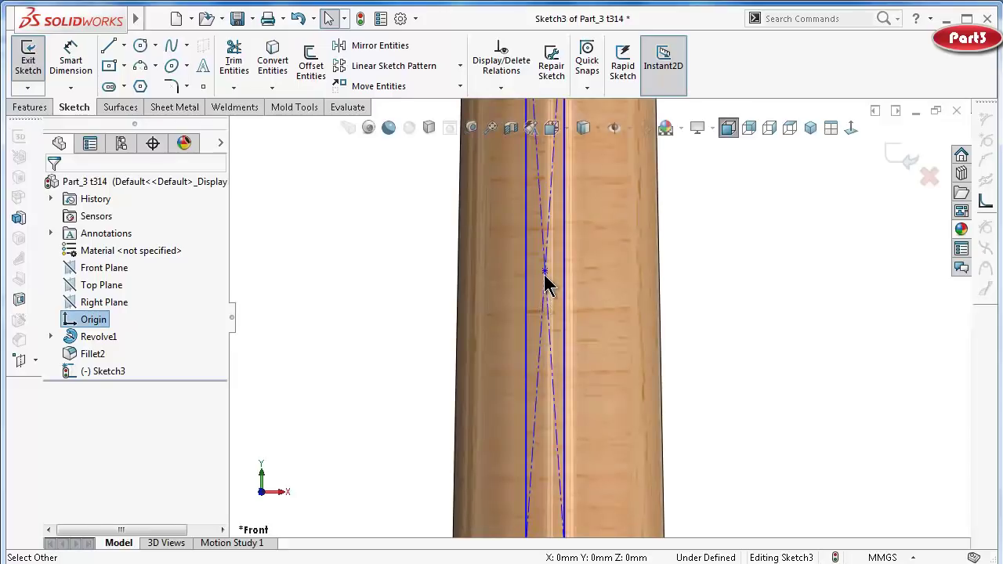
left_click(546, 271, "ctrl")
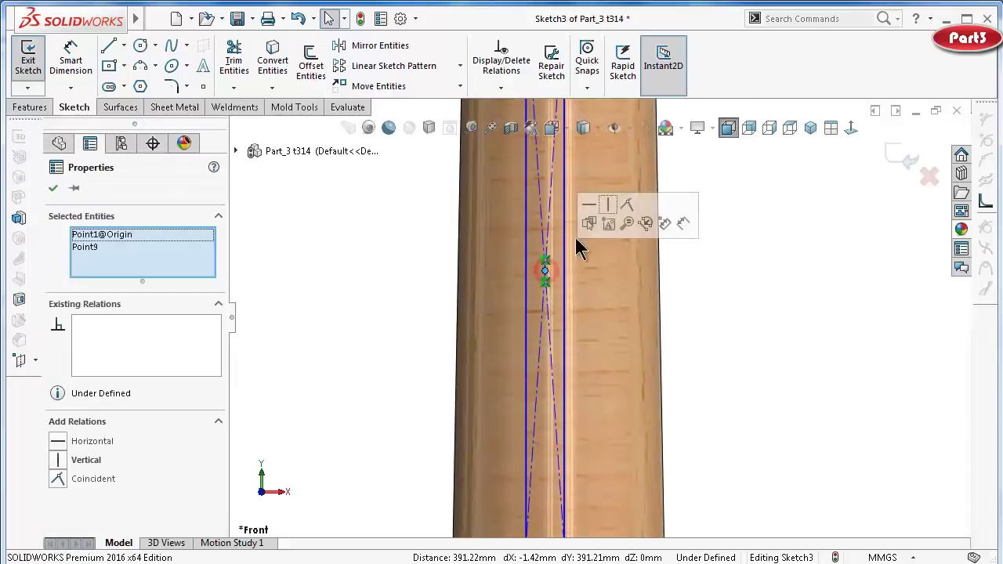
left_click(607, 208)
left_click(781, 294)
Dimension the slot's long side to 40 mm.
scroll(614, 487, "up", 3)
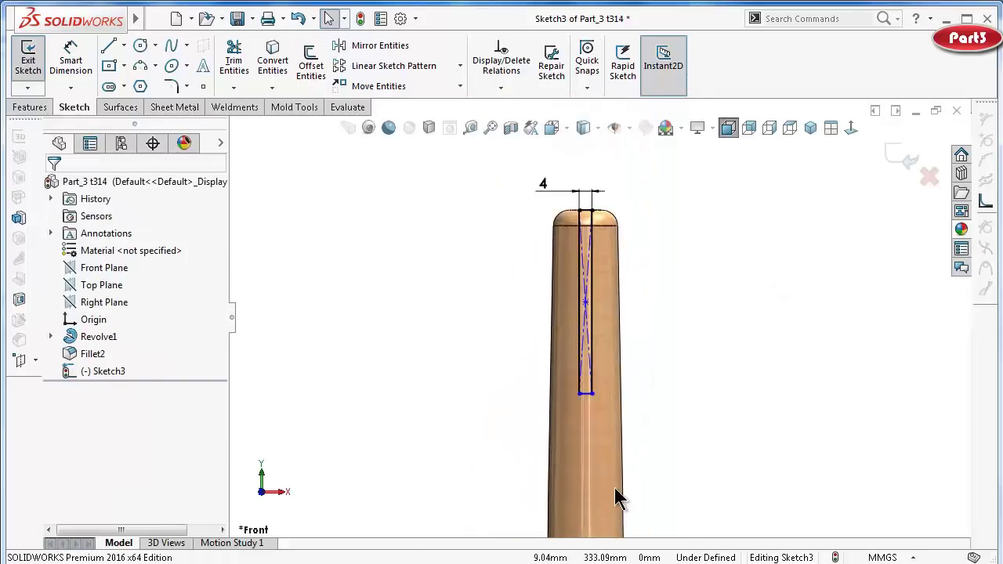
scroll(642, 533, "up", 2)
scroll(643, 538, "down", 1)
scroll(638, 510, "up", 1)
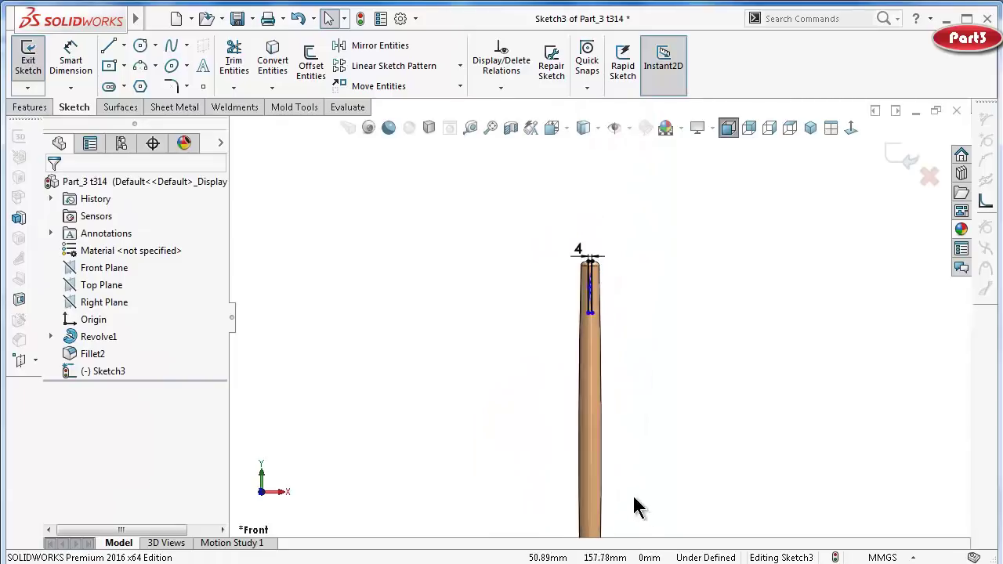
scroll(615, 510, "up", 2)
scroll(607, 439, "up", 1)
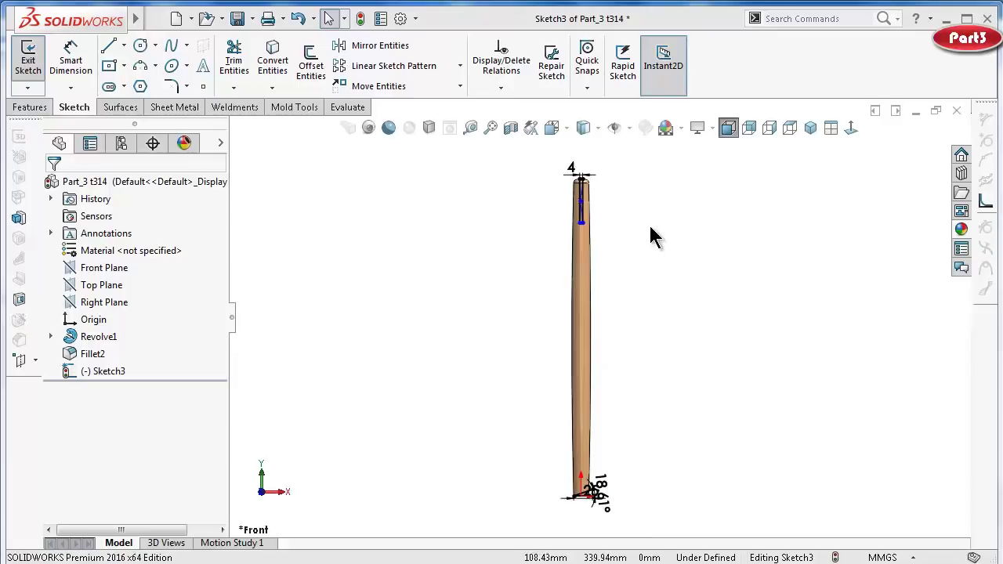
scroll(640, 219, "down", 2)
scroll(640, 259, "down", 2)
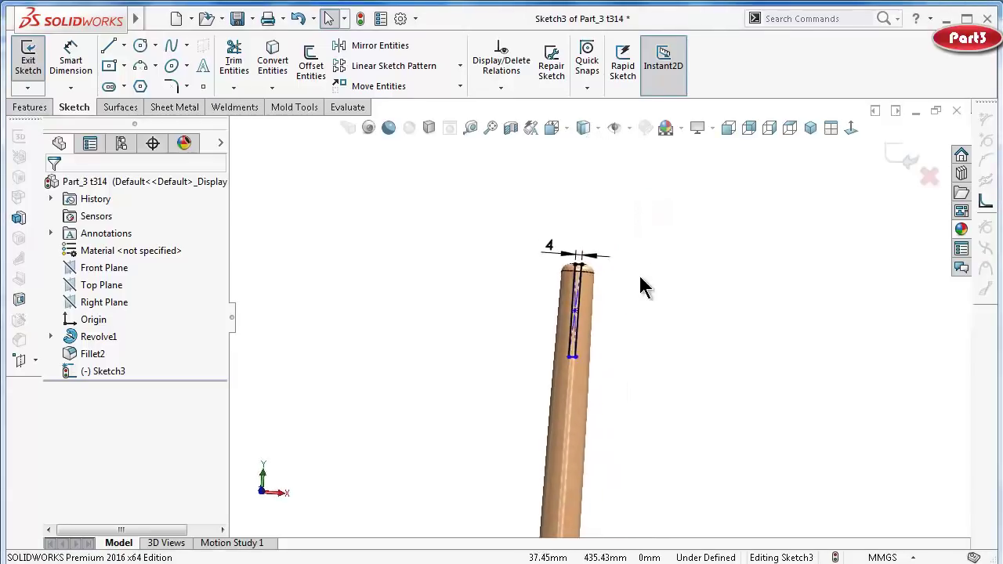
scroll(650, 321, "down", 2)
scroll(697, 372, "down", 1)
right_click_drag(735, 366, 697, 176)
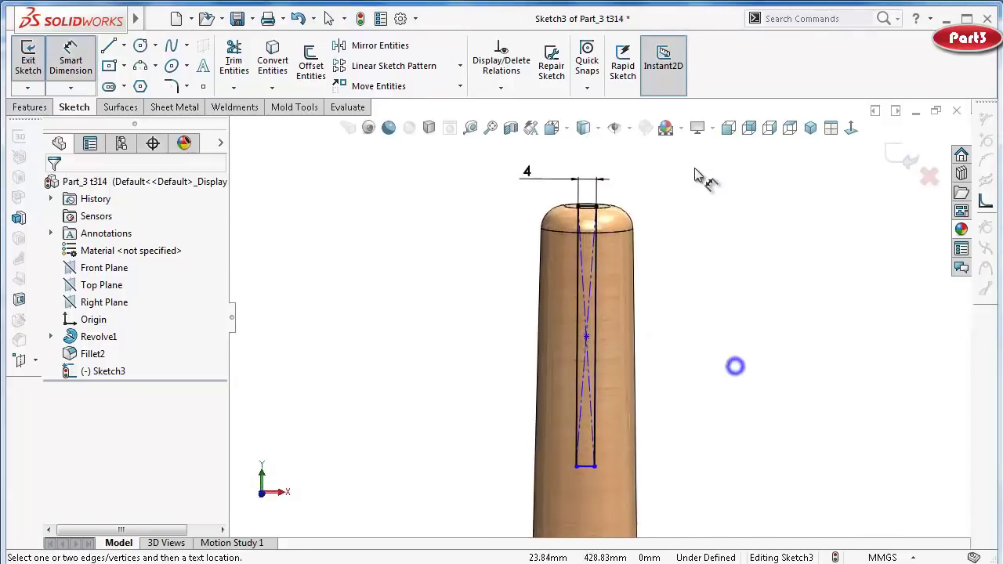
left_click(596, 258)
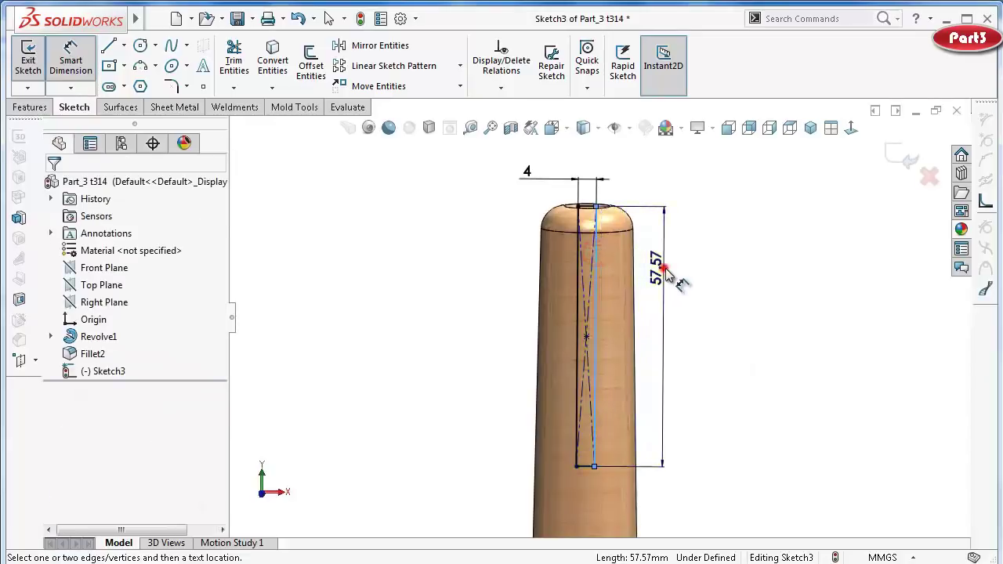
left_click(666, 270)
type("40")
key("Return")
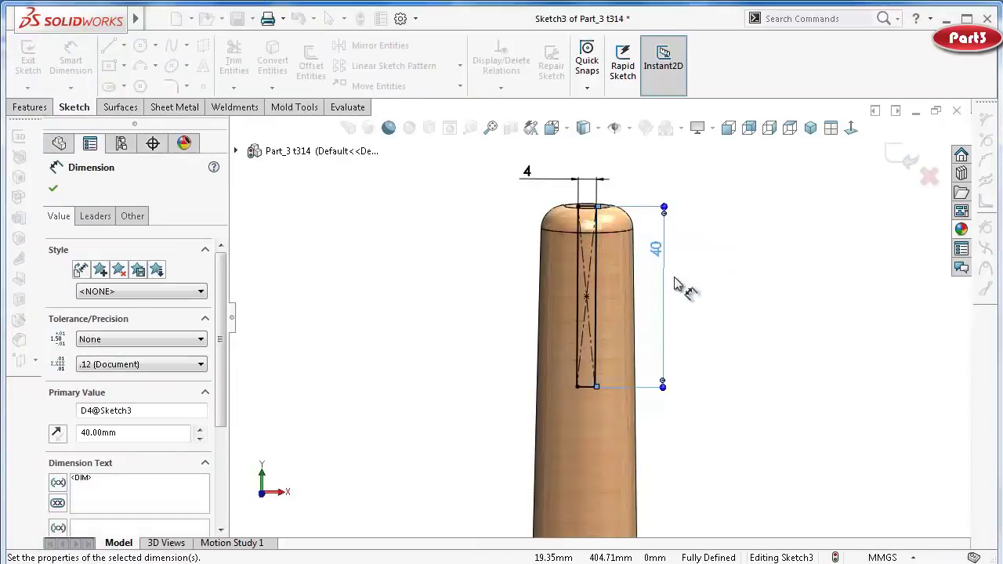
Extrude-cut the slot sketch Through All - Both directions.
left_click(31, 115)
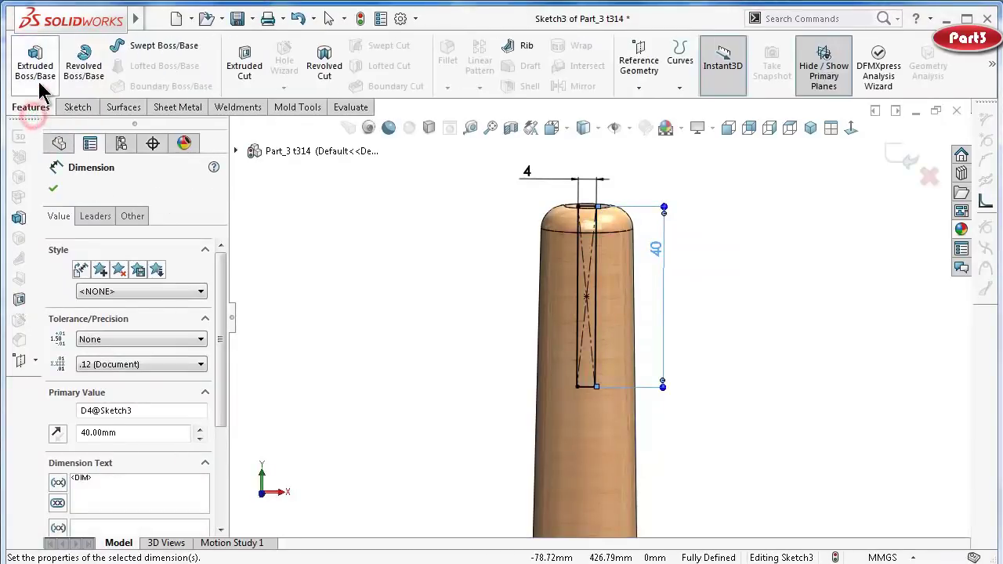
left_click(249, 66)
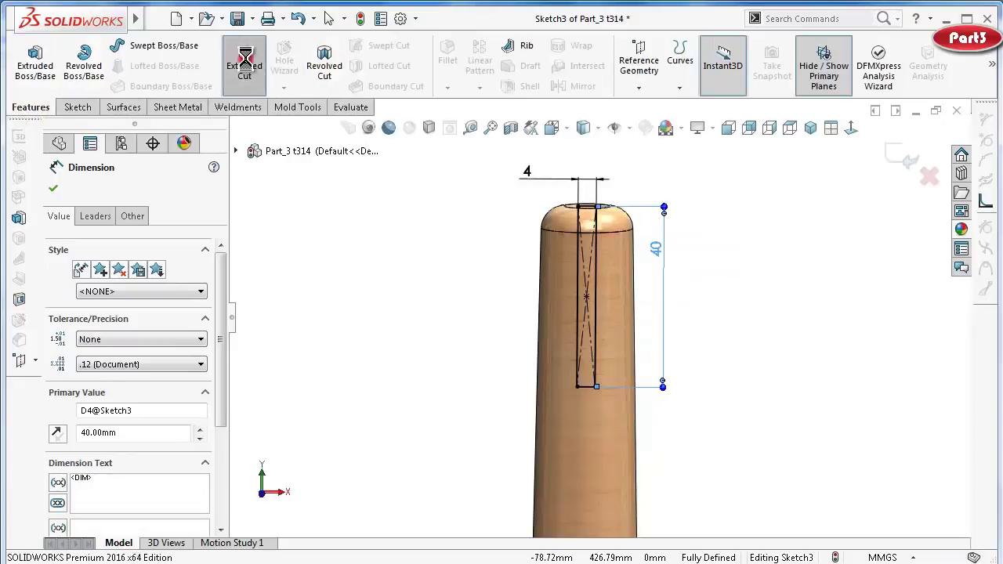
left_click(123, 283)
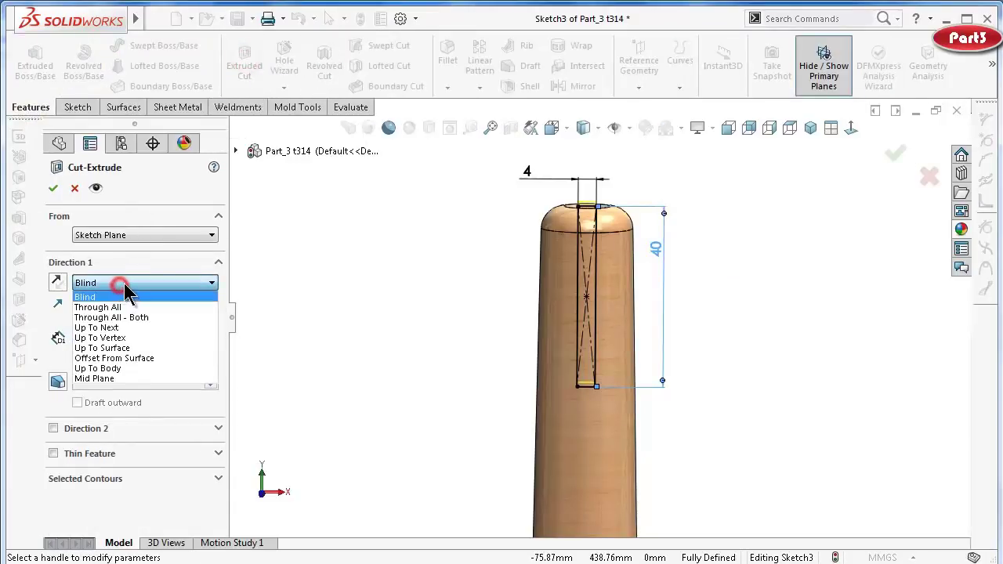
left_click(141, 315)
left_click(53, 188)
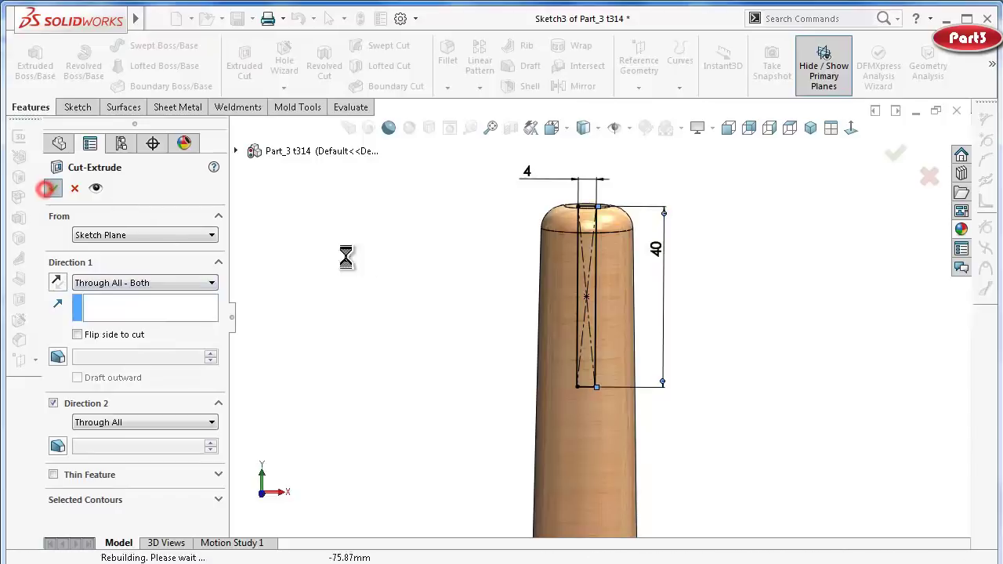
left_click(772, 326)
key("ctrl+7")
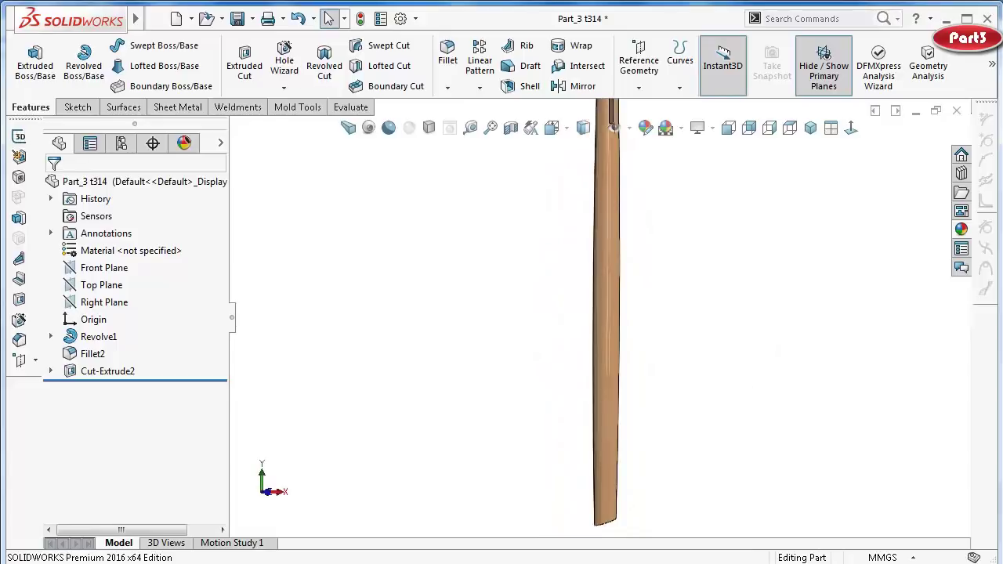
Save Part_3 and fit the leg in the view.
key("ctrl+s")
middle_click_drag(476, 341, 488, 339)
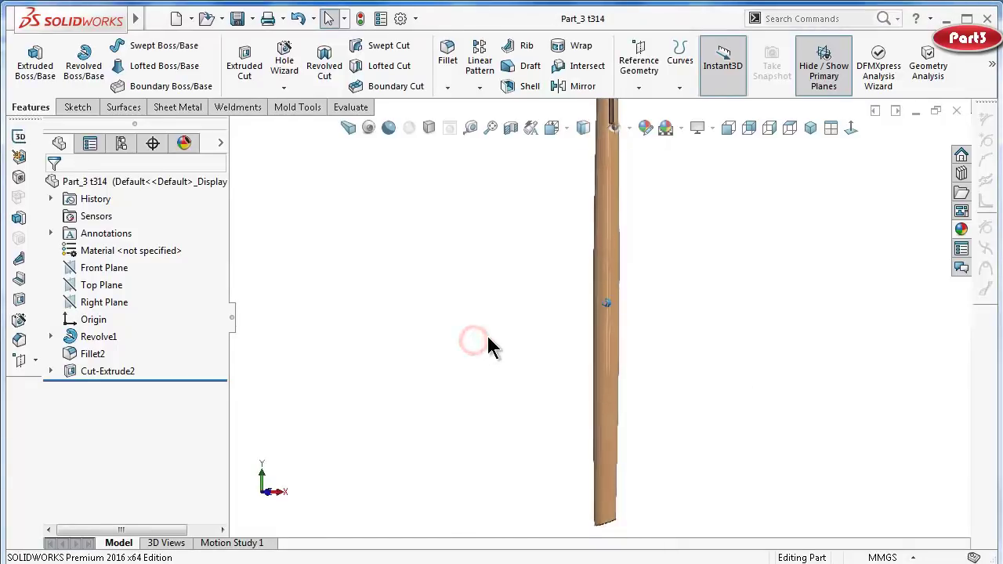
key("f")
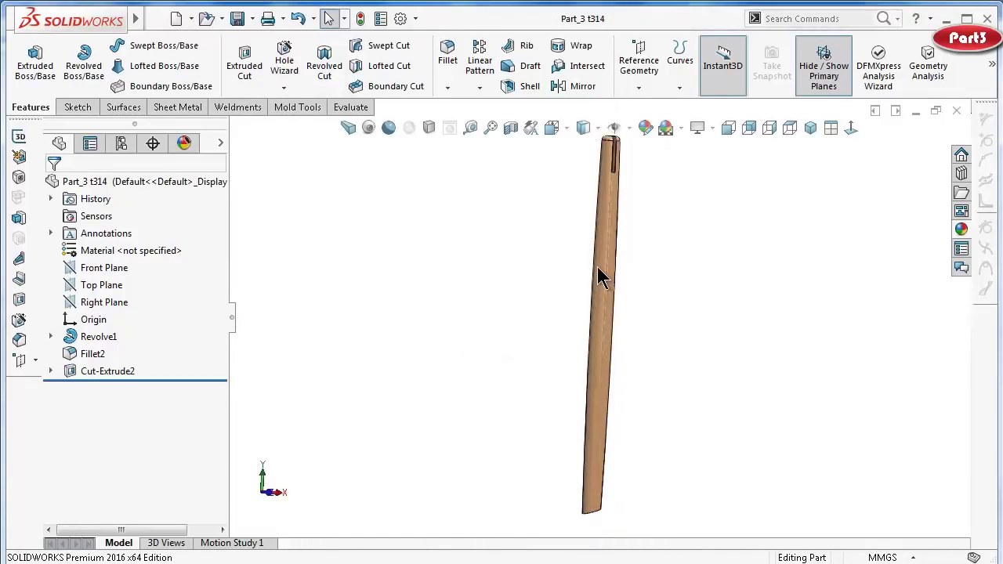
Select the Right Plane as the sketch plane for the cross holes.
left_click(112, 304)
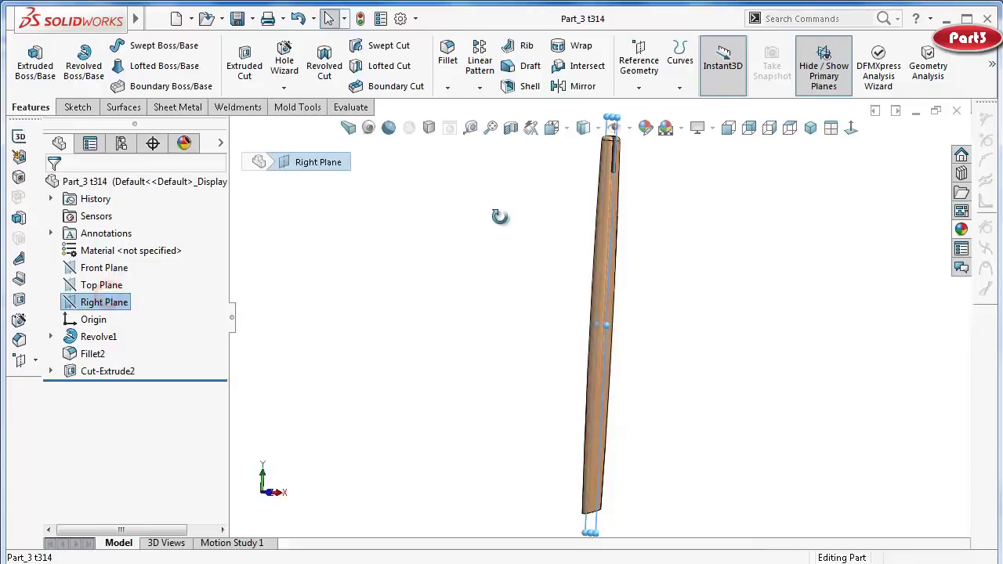
mouse_move(499, 215)
middle_mouse_down()
mouse_move(470, 235)
mouse_move(480, 206)
middle_mouse_up()
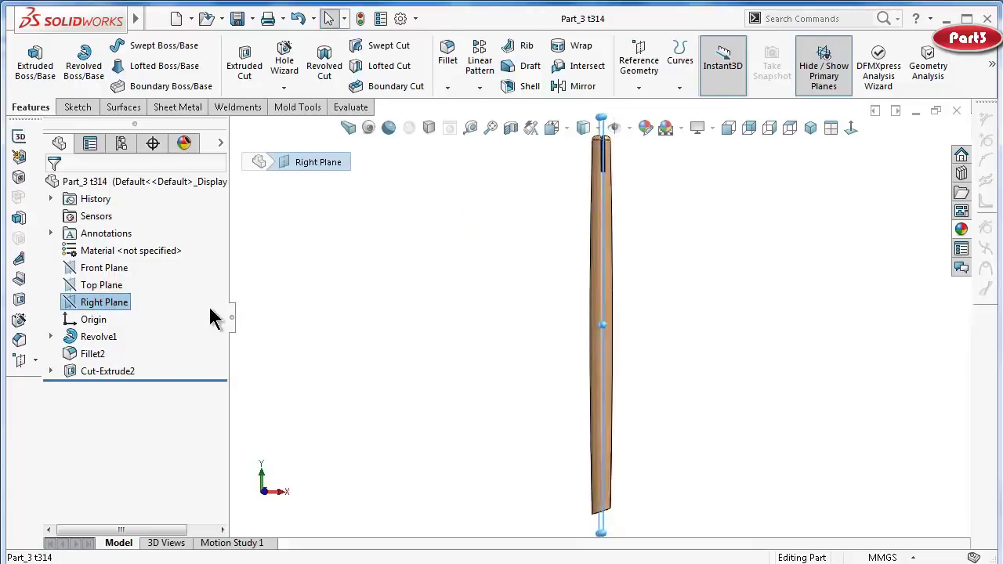
left_click(112, 307)
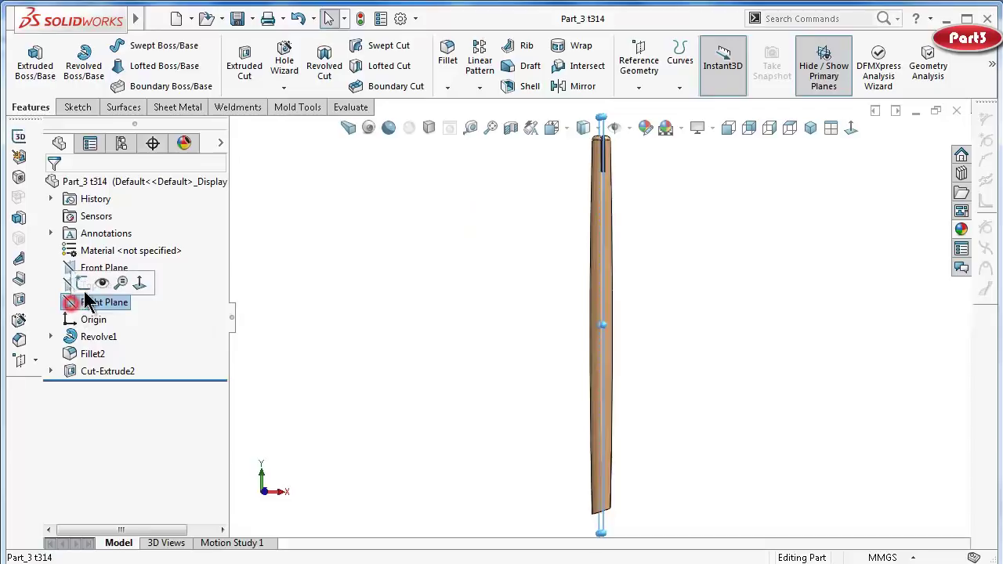
On a Right Plane sketch viewed normal-to, draw a vertical centreline from the base origin to the leg's top.
left_click(84, 282)
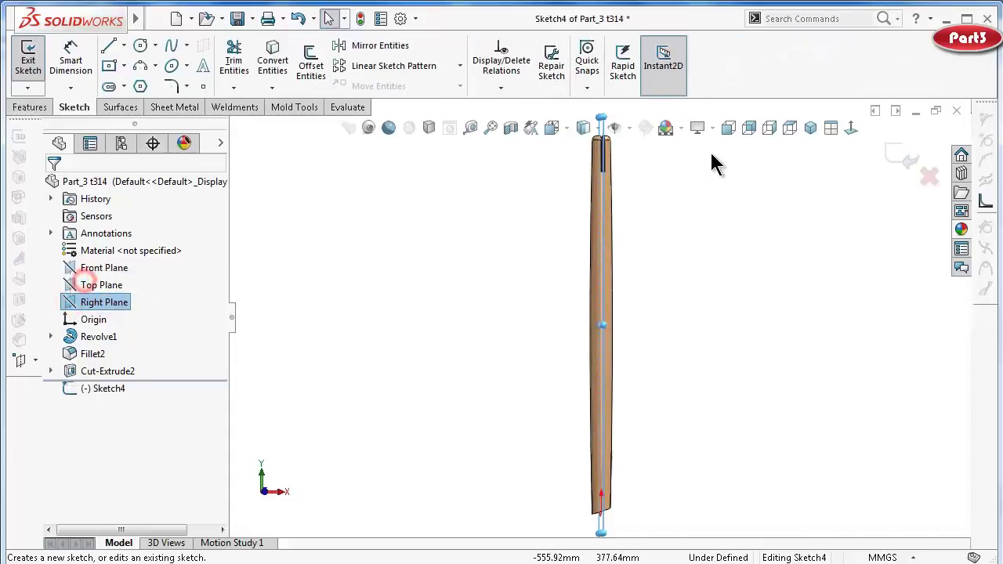
left_click(849, 129)
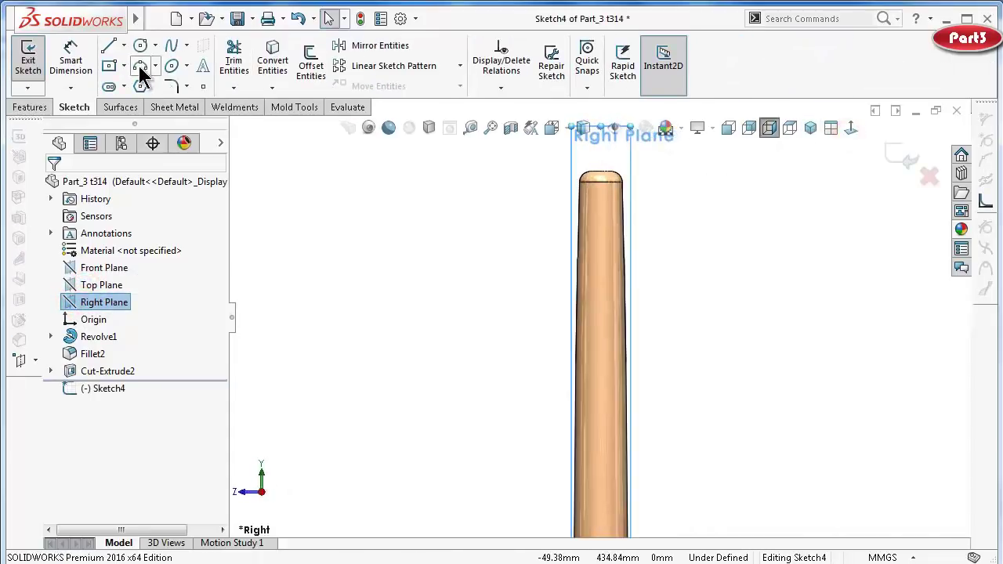
left_click(122, 46)
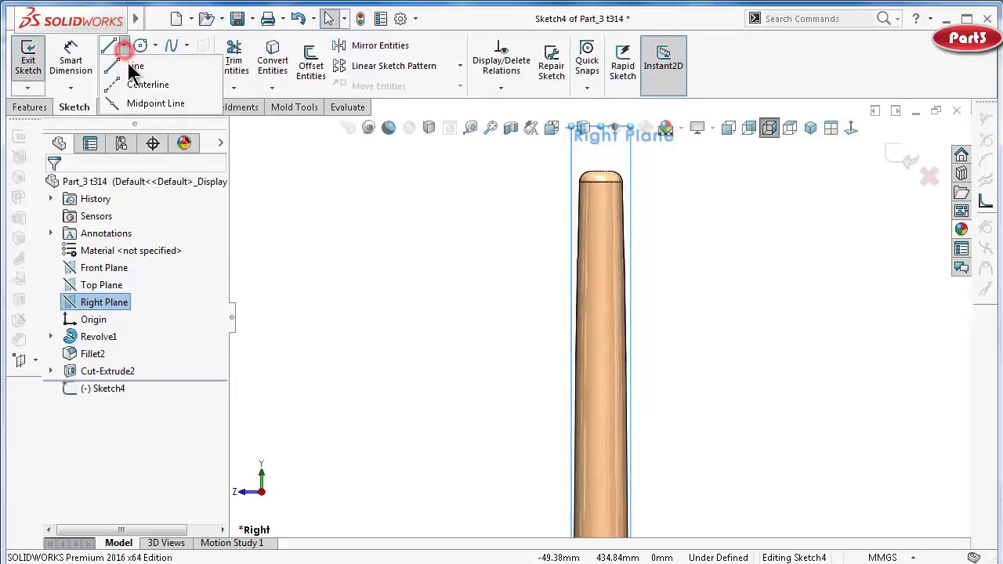
left_click(141, 84)
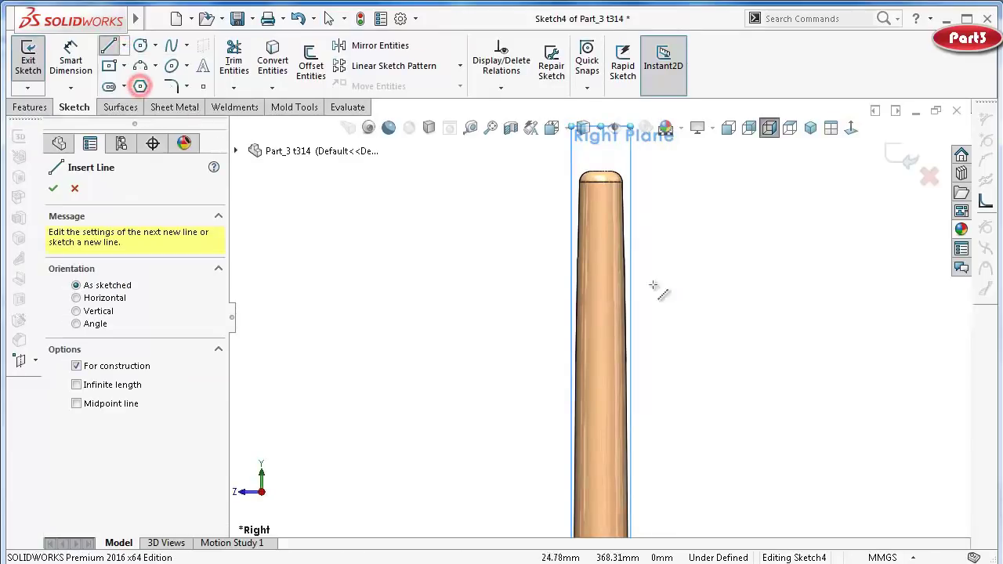
scroll(618, 421, "up", 2)
scroll(588, 462, "up", 2)
scroll(621, 438, "down", 2)
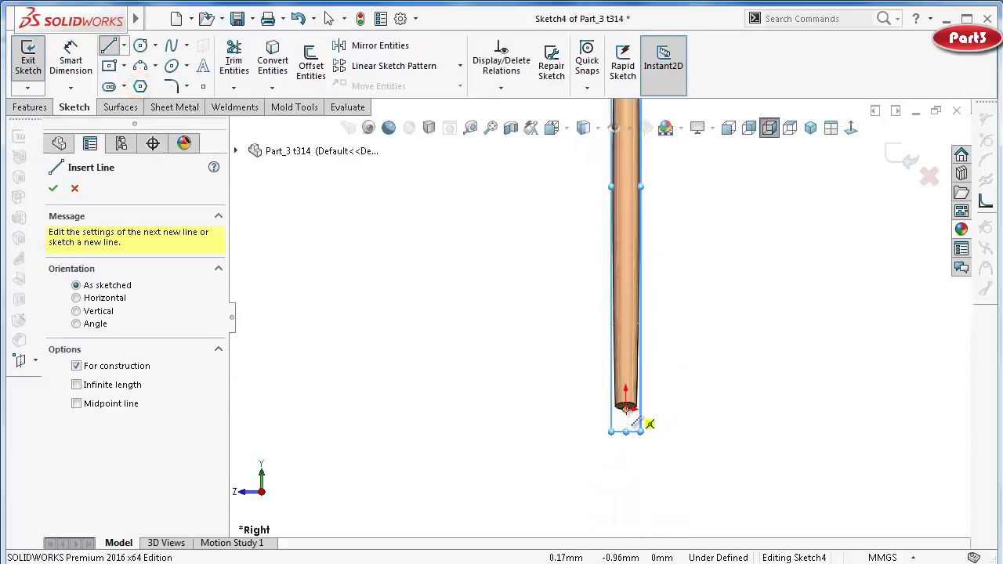
left_click(627, 409)
scroll(648, 344, "up", 2)
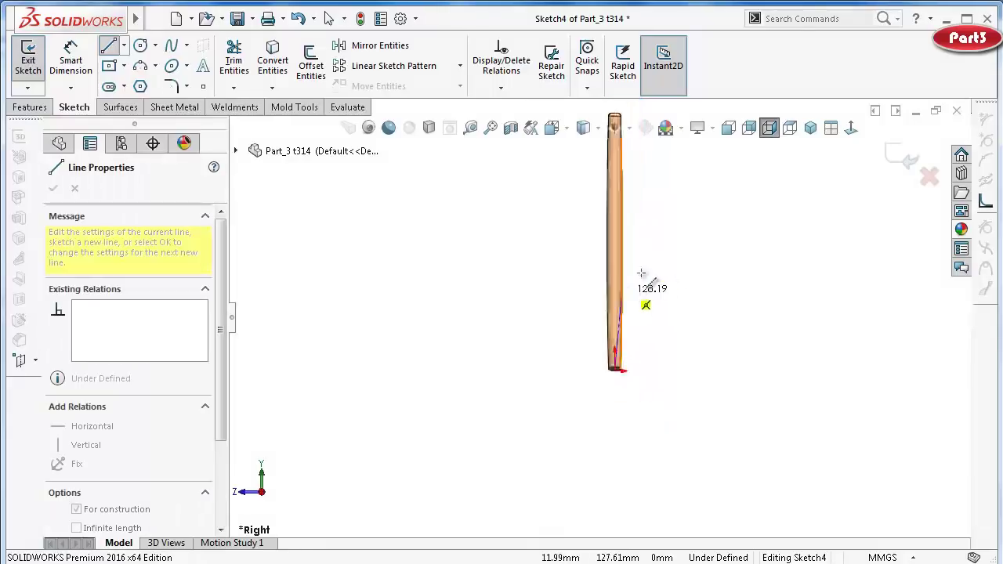
scroll(635, 251, "up", 2)
scroll(615, 207, "down", 2)
scroll(606, 205, "down", 2)
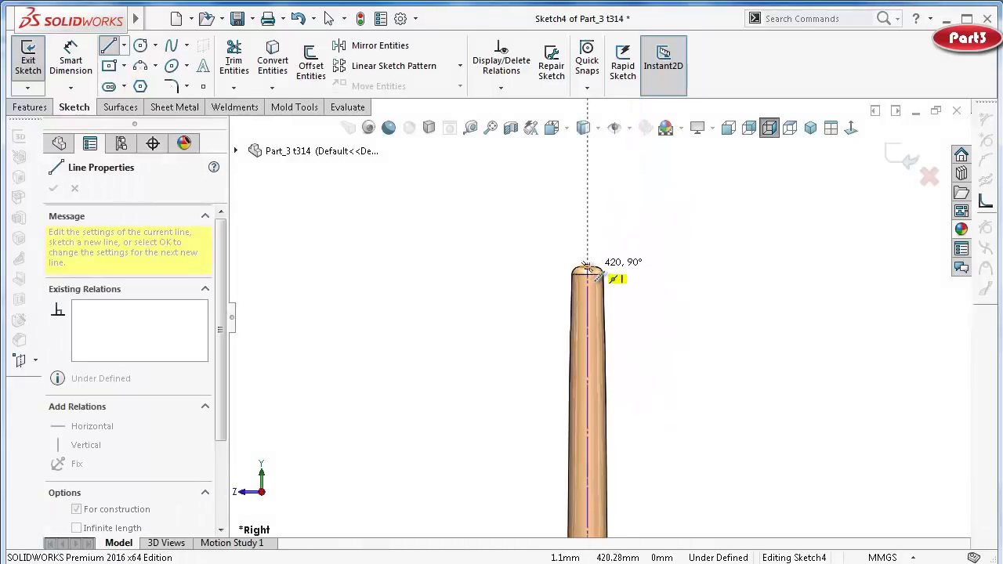
left_click(587, 267)
key("Escape")
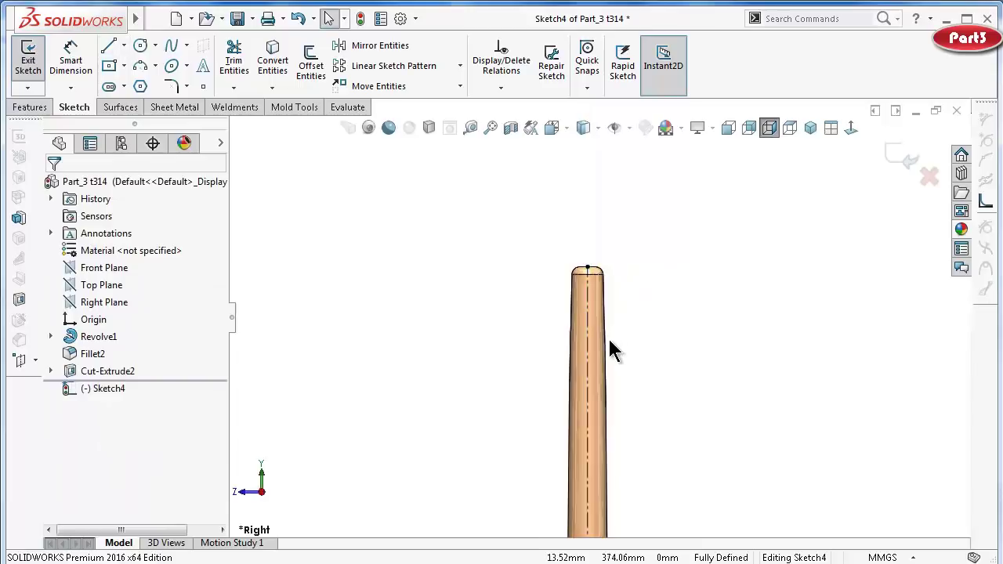
scroll(609, 347, "down", 2)
Draw an upper and a lower hole circle centred on the centreline.
left_click(139, 46)
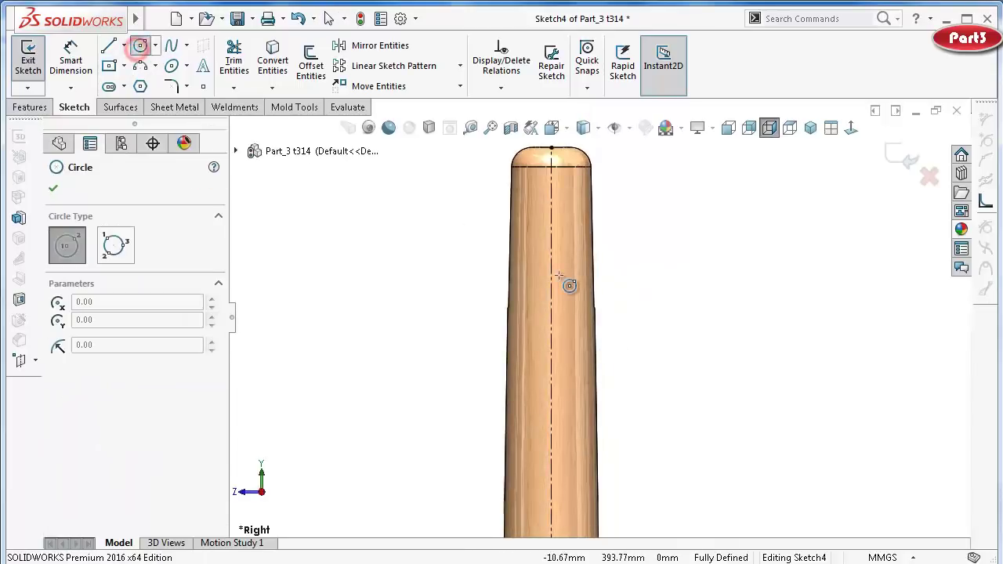
left_click(555, 270)
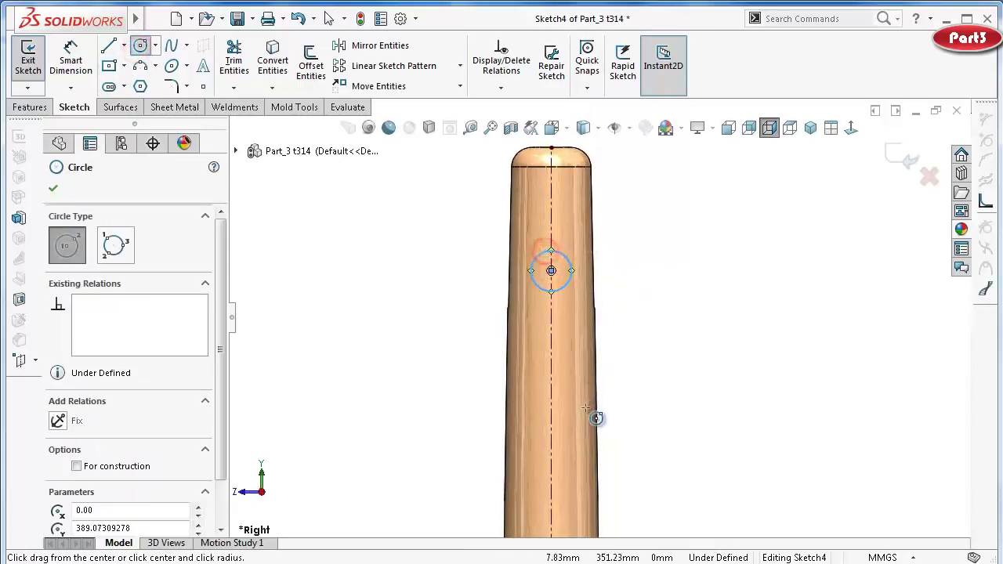
scroll(598, 439, "up", 3)
left_click(583, 455)
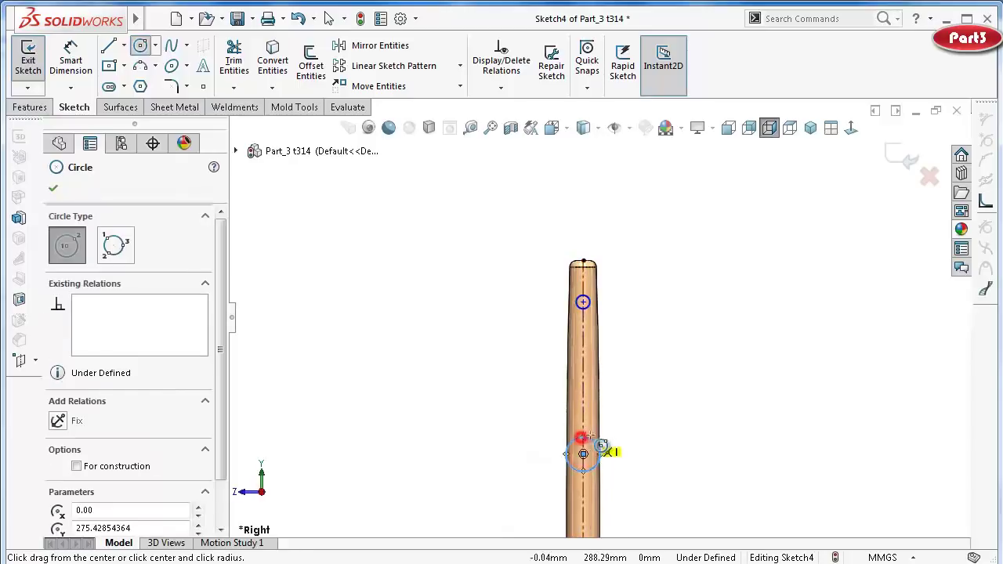
left_click(602, 450)
key("Escape")
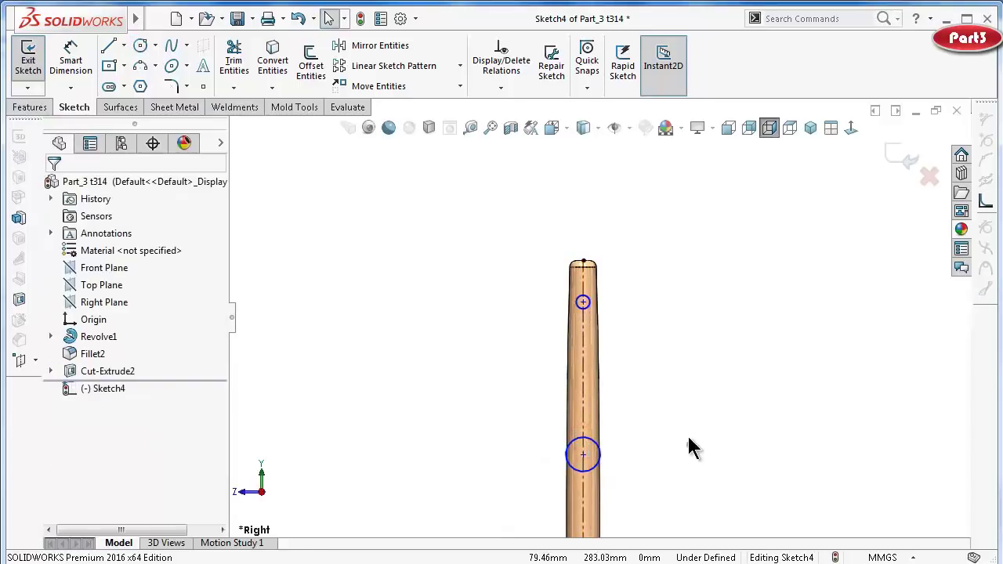
Dimension the lower circle's diameter to 7.5 mm.
right_click_drag(688, 443, 692, 324)
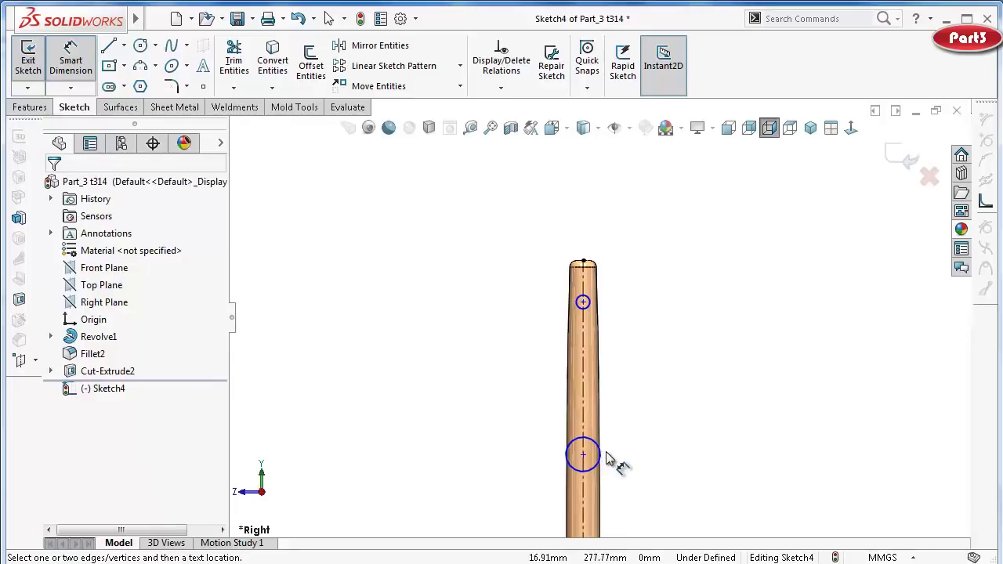
scroll(656, 444, "down", 1)
key("Escape")
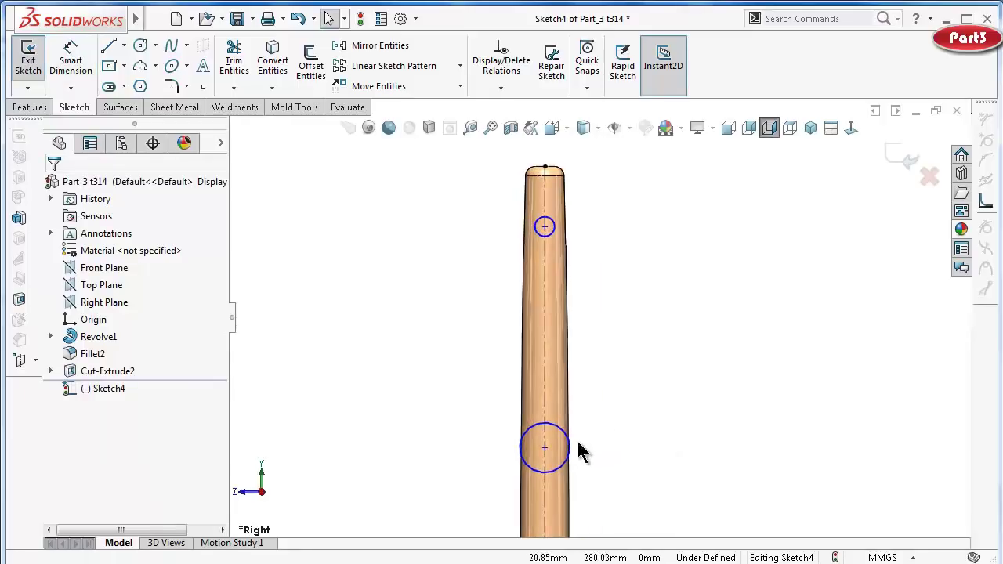
scroll(577, 448, "down", 3)
key("d")
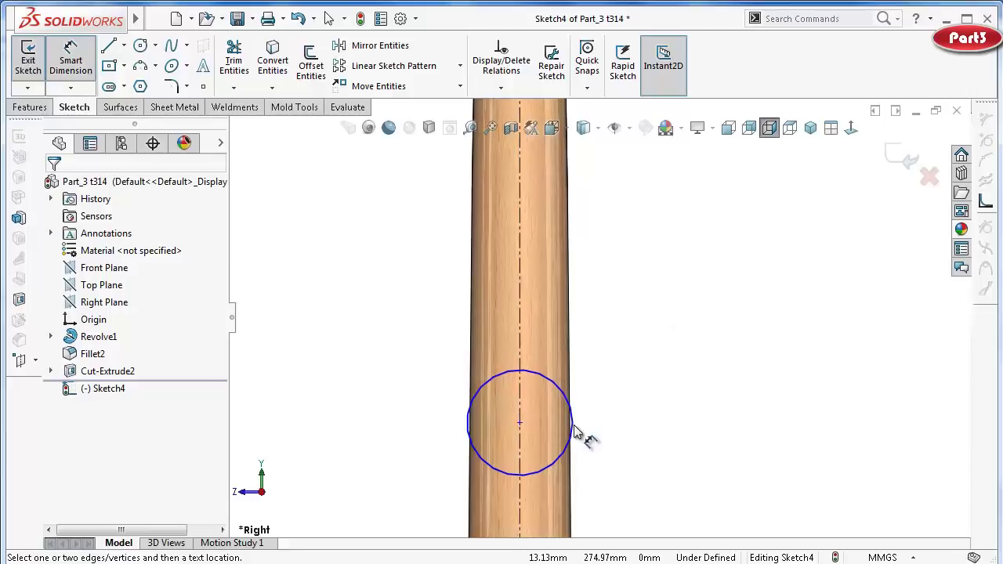
left_click(575, 423)
left_click(649, 427)
type("7")
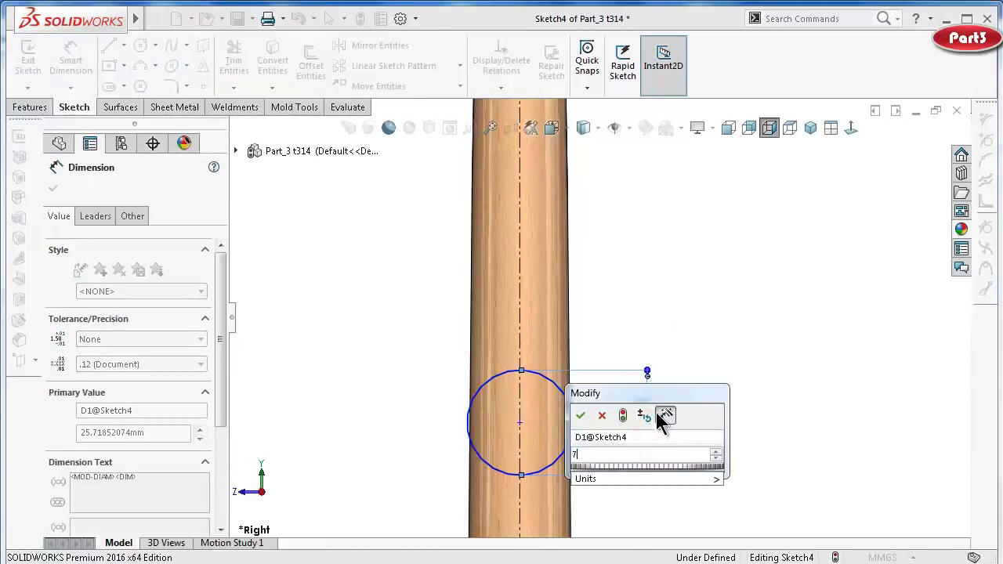
type(".5")
key("Return")
scroll(622, 366, "up", 3)
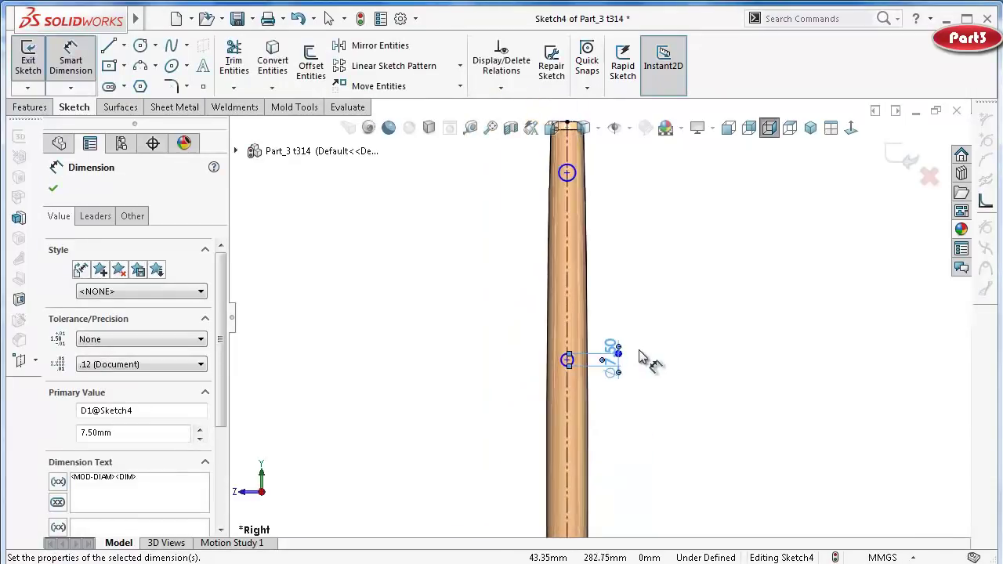
key("Escape")
Add an Equal relation between the two hole circles.
left_click(576, 369)
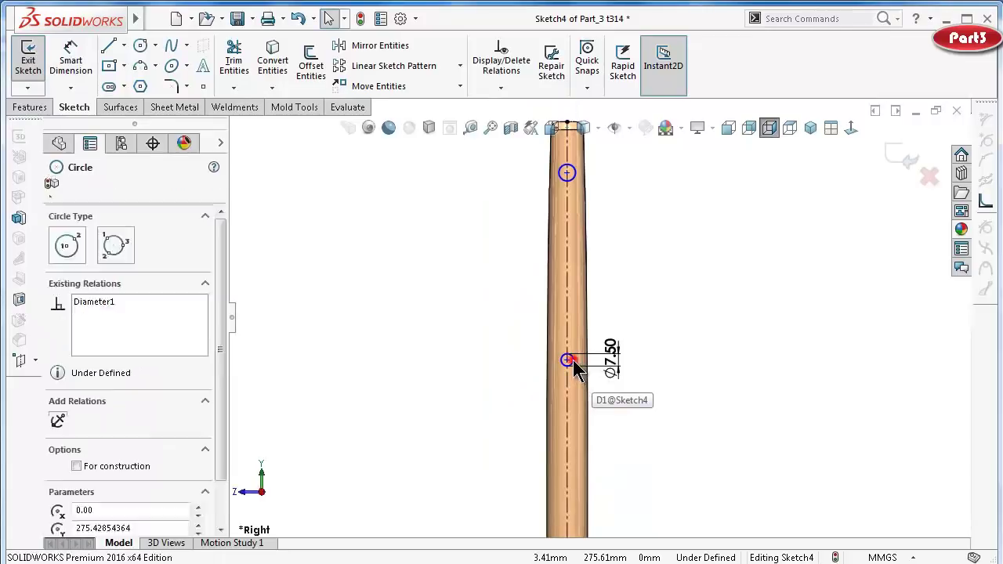
left_click(566, 172, "ctrl")
left_click(671, 105)
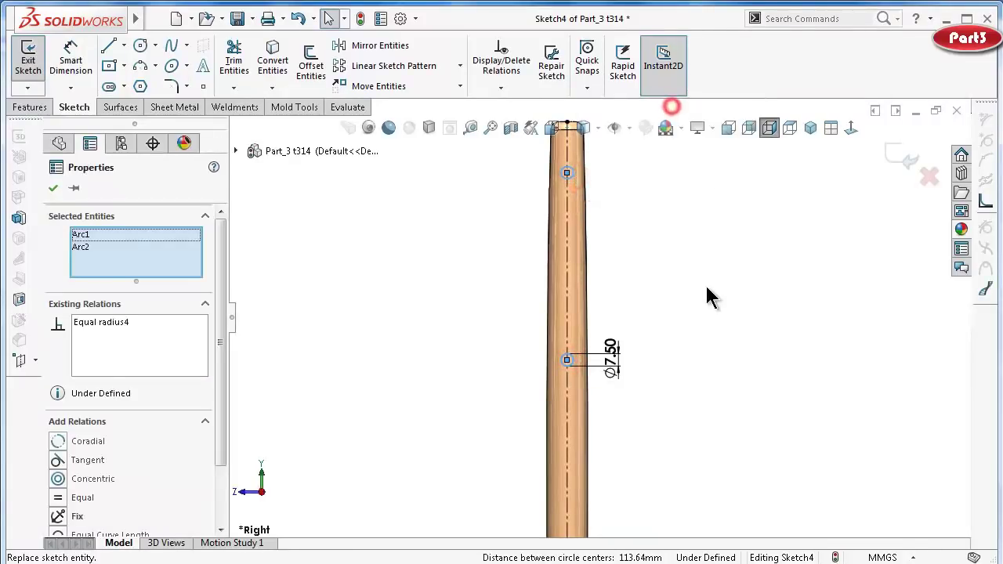
Place the upper circle's centre 30 mm below the top of the shaft.
left_click(707, 296)
right_click_drag(745, 399, 754, 206)
scroll(634, 197, "down", 2)
scroll(537, 184, "down", 1)
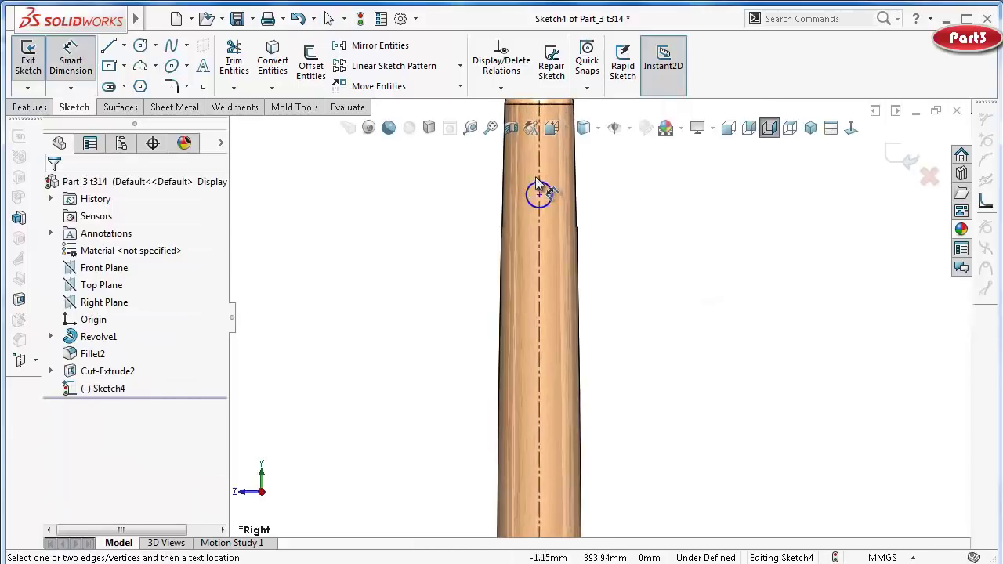
scroll(537, 184, "up", 1)
scroll(558, 183, "up", 2)
scroll(558, 359, "down", 1)
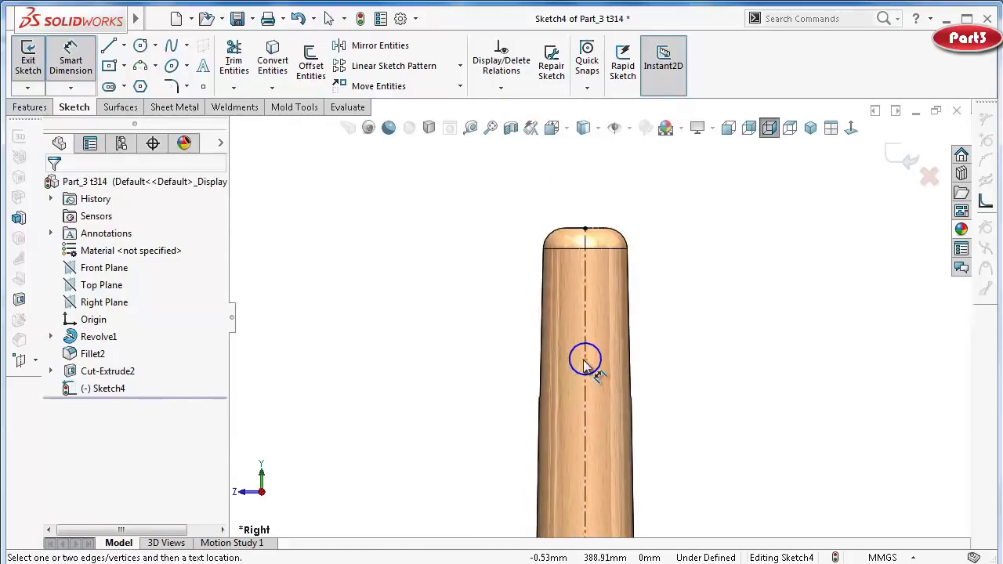
left_click(583, 360)
left_click(585, 229)
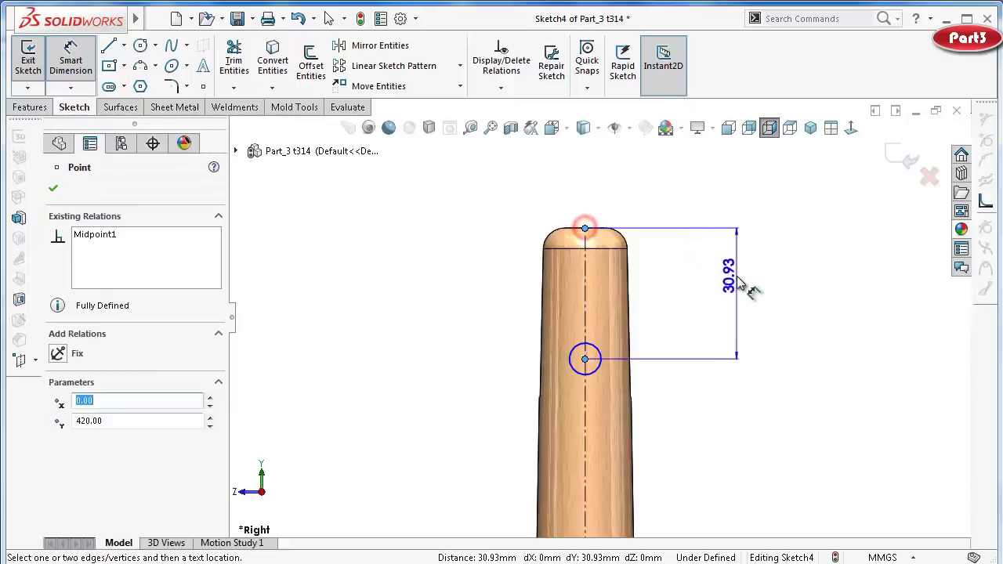
left_click(734, 281)
type("30")
key("Return")
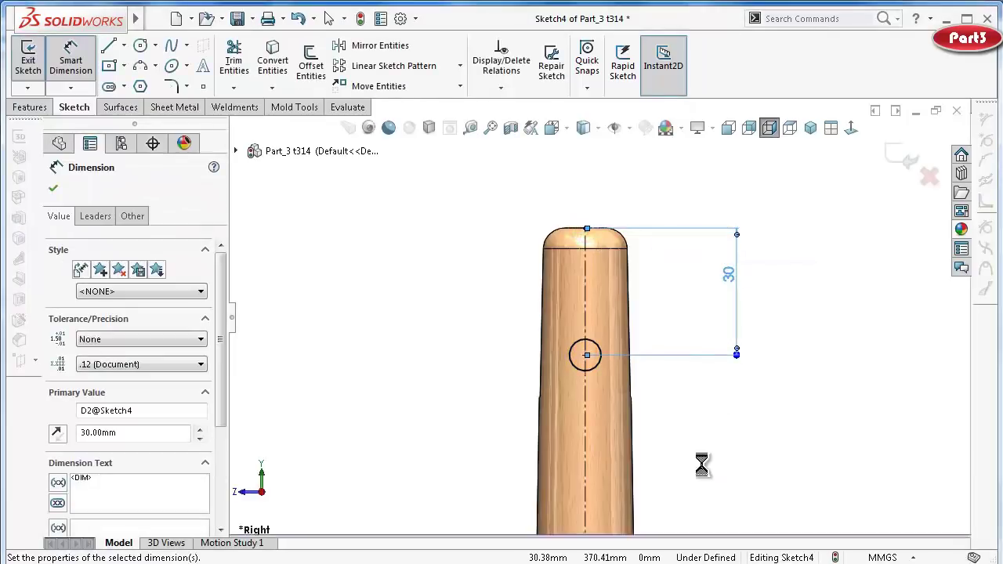
Set the centre-to-centre spacing between the two holes to 150 mm.
scroll(697, 474, "up", 4)
scroll(644, 510, "down", 1)
scroll(644, 509, "down", 1)
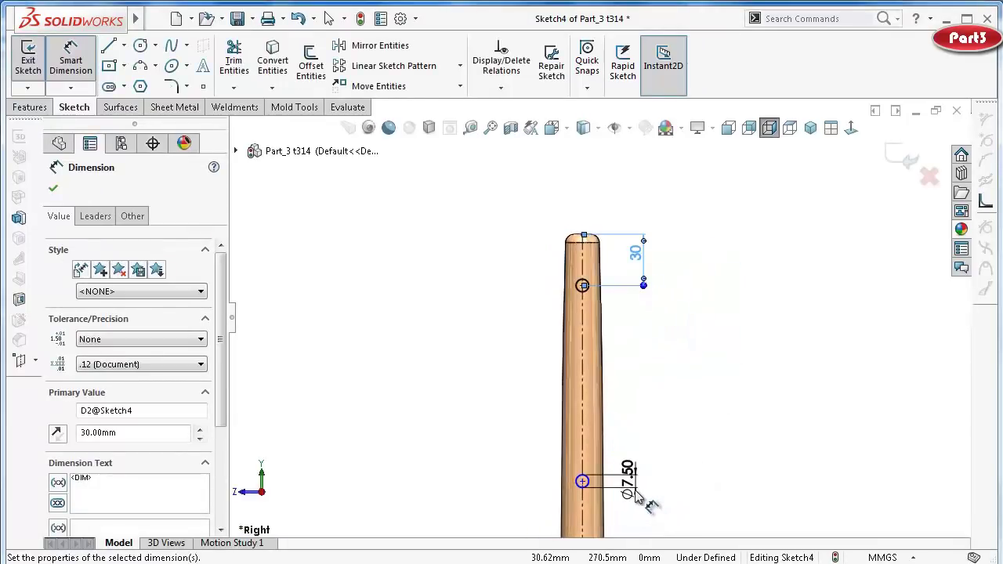
left_click(582, 483)
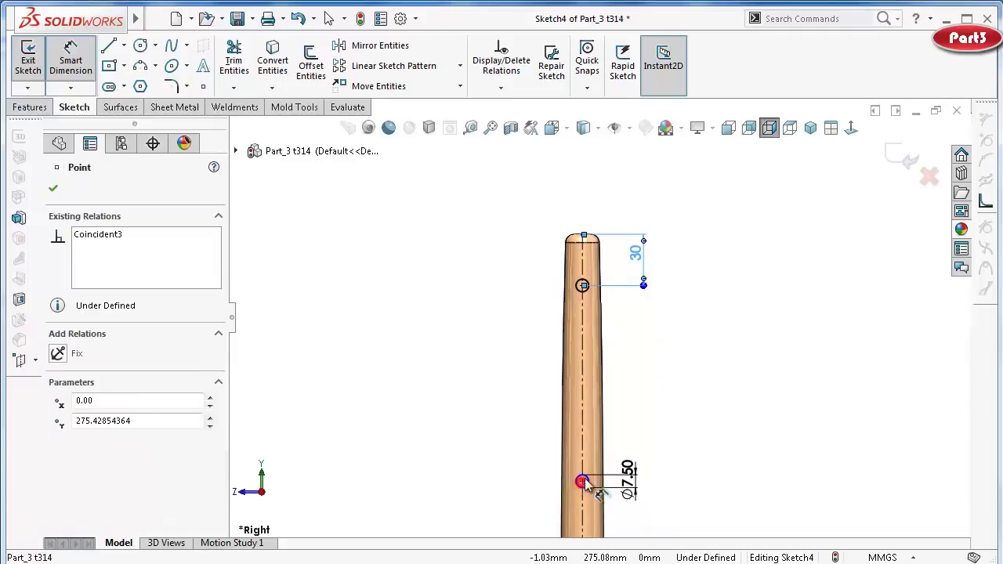
left_click(582, 286)
left_click(646, 347)
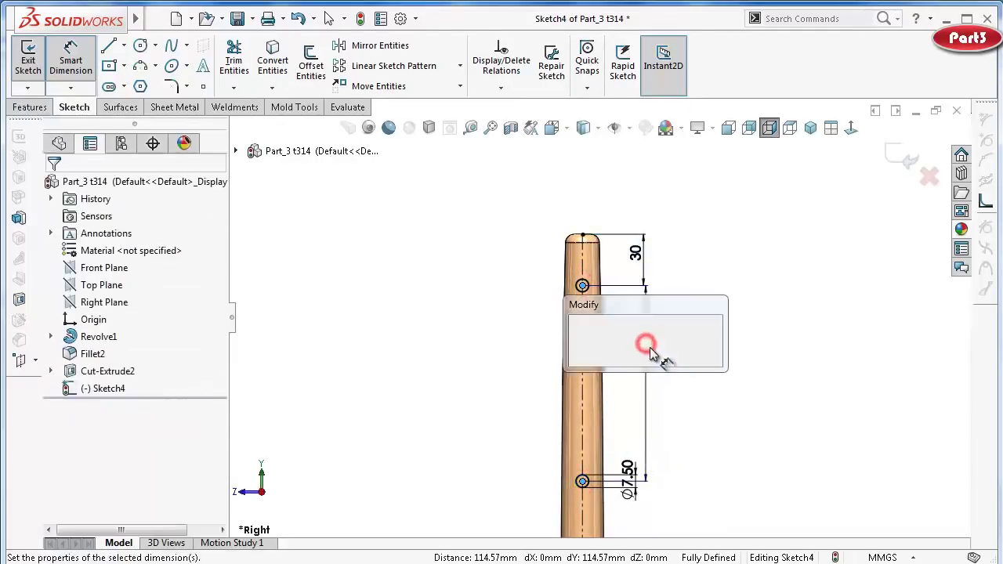
type("150")
key("Return")
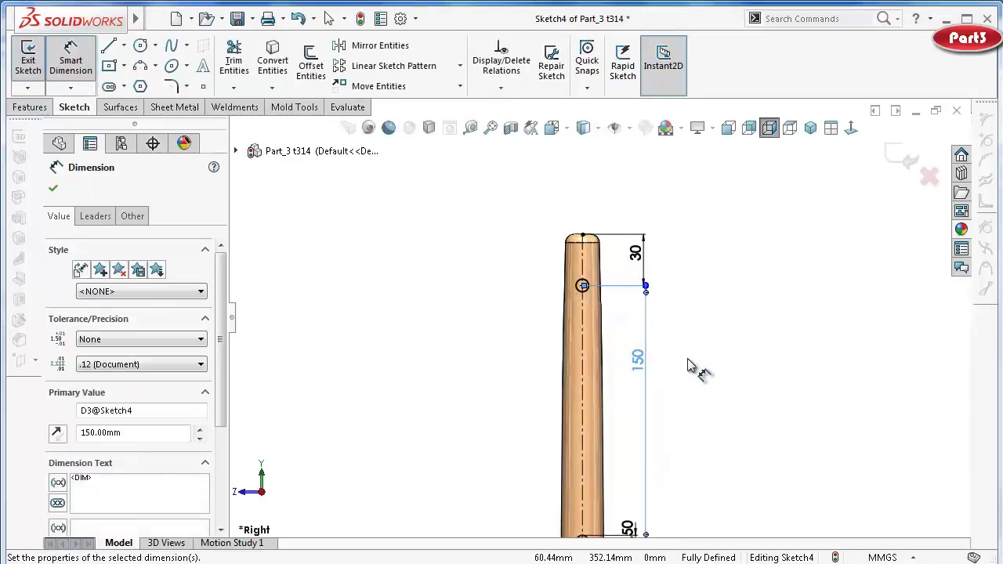
left_click(35, 109)
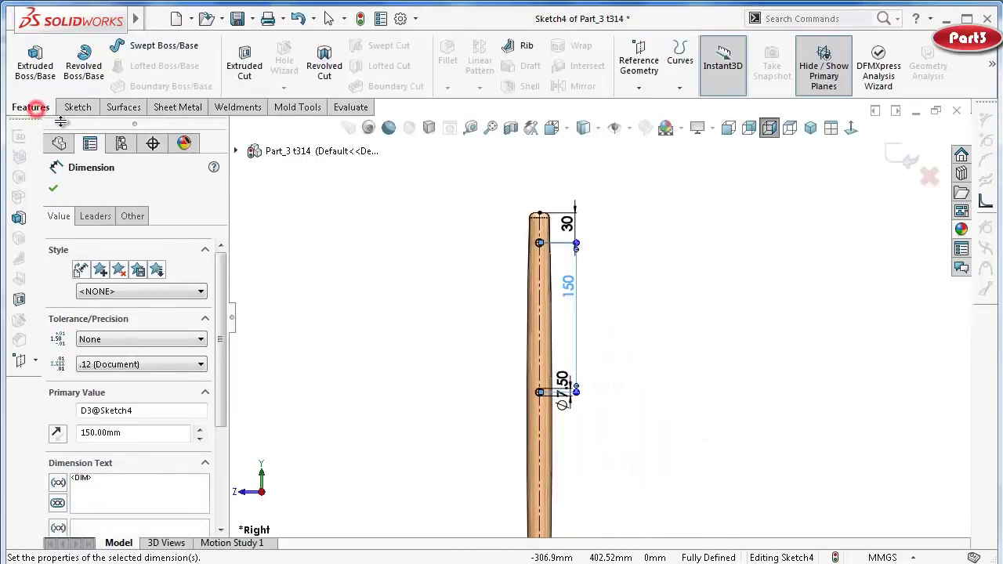
Extrude-cut both circles Through All in both directions, then save the part.
left_click(244, 69)
left_click(89, 286)
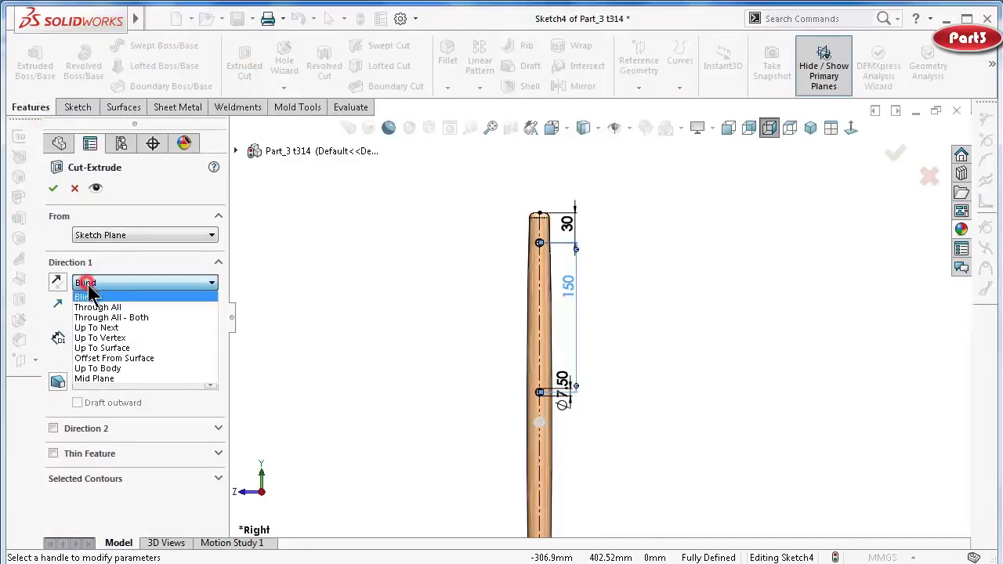
left_click(143, 317)
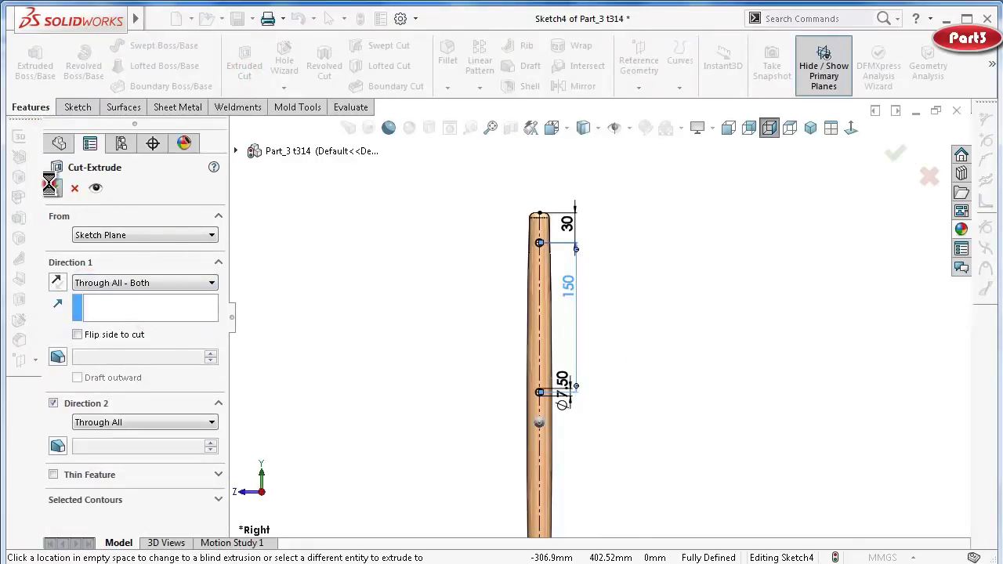
left_click(413, 384)
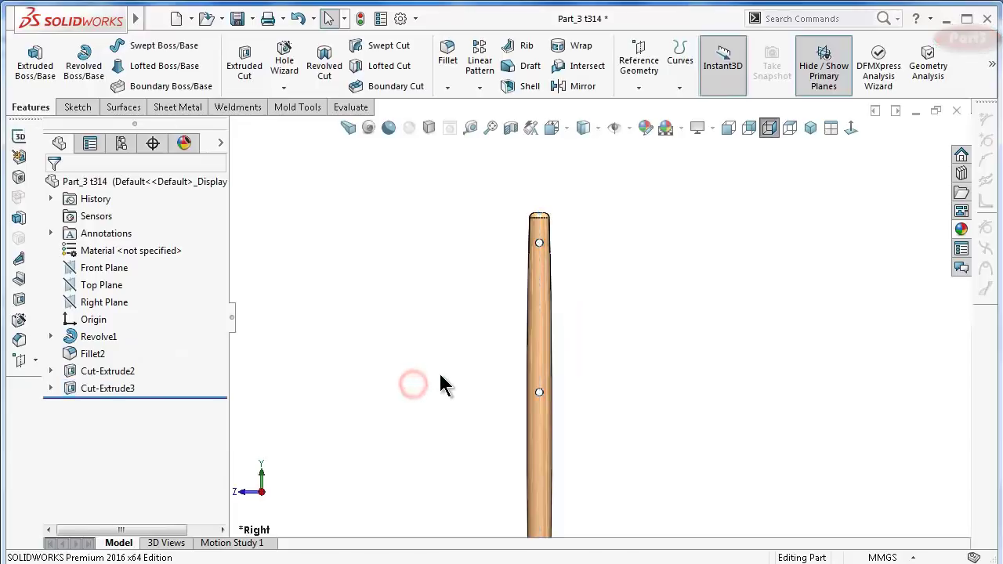
key("Right")
key("Right")
key("Right")
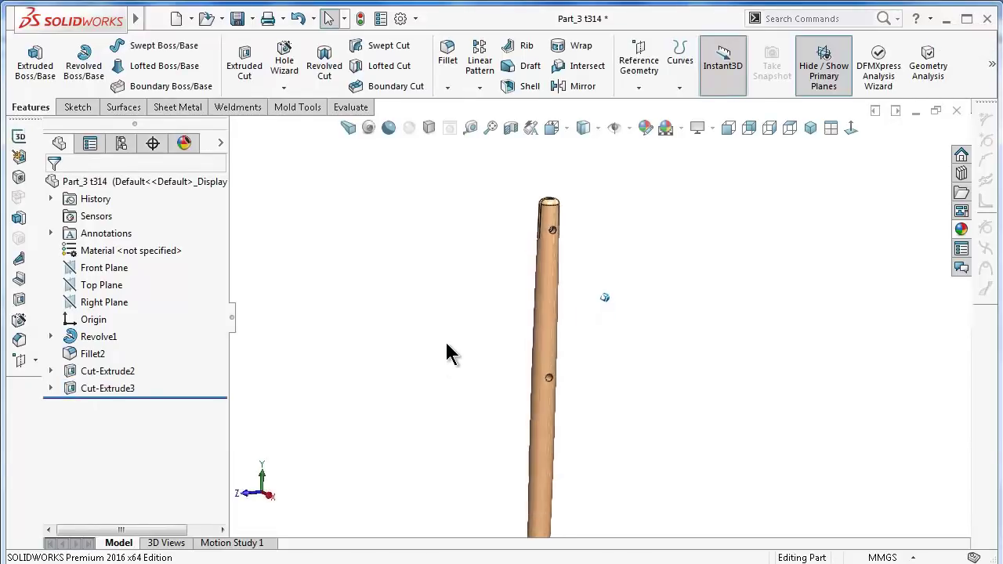
key("Up")
key("Up")
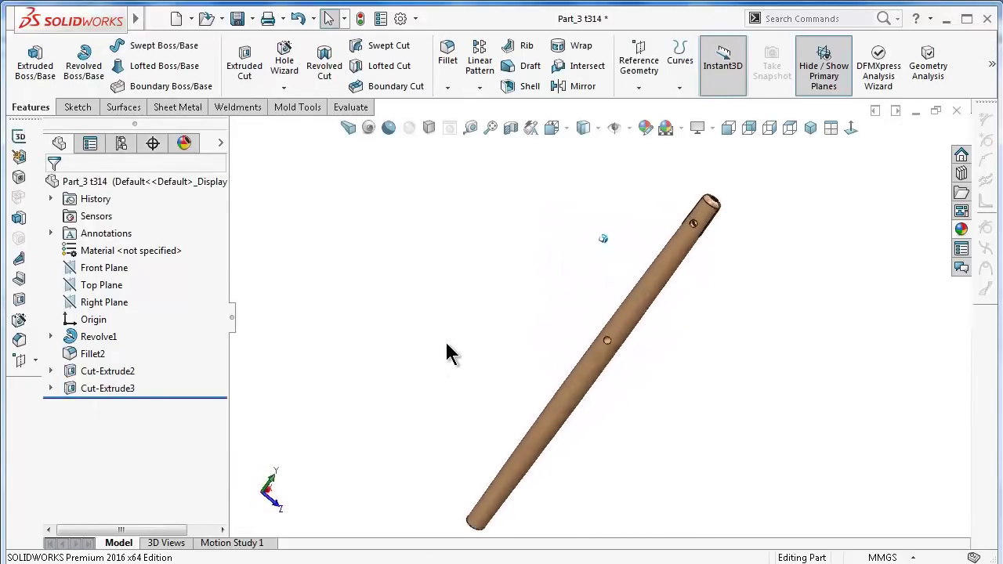
key("Up")
key("Up")
key("Left")
key("Left")
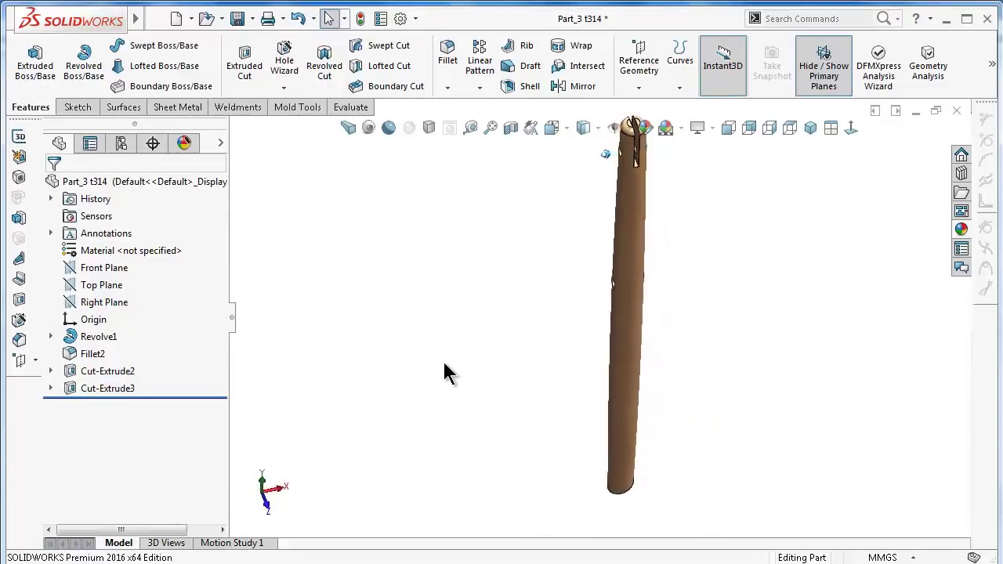
key("ctrl+s")
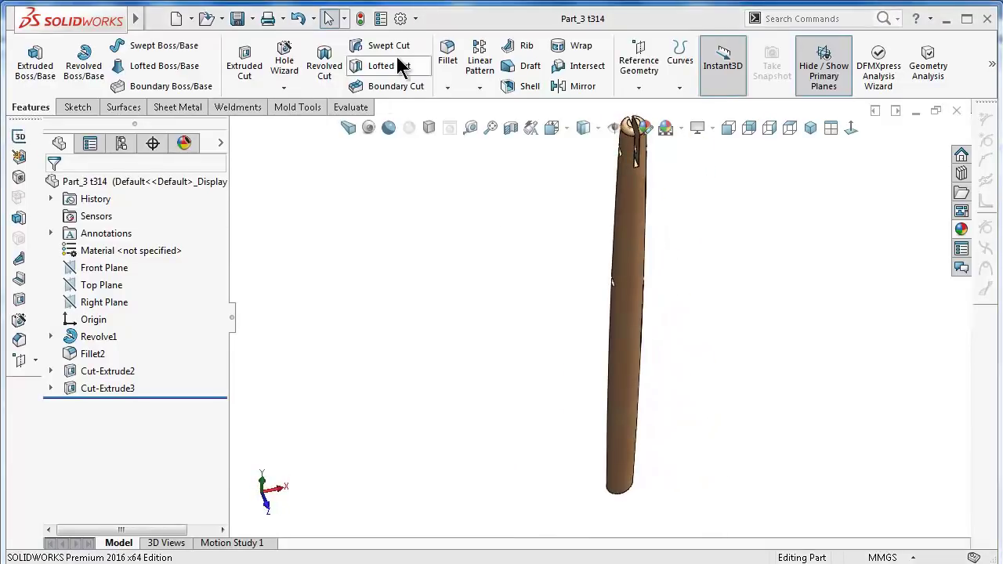
Apply a 2.5 mm fillet to the rod's end face, then save Part_3 in isometric view.
left_click(447, 60)
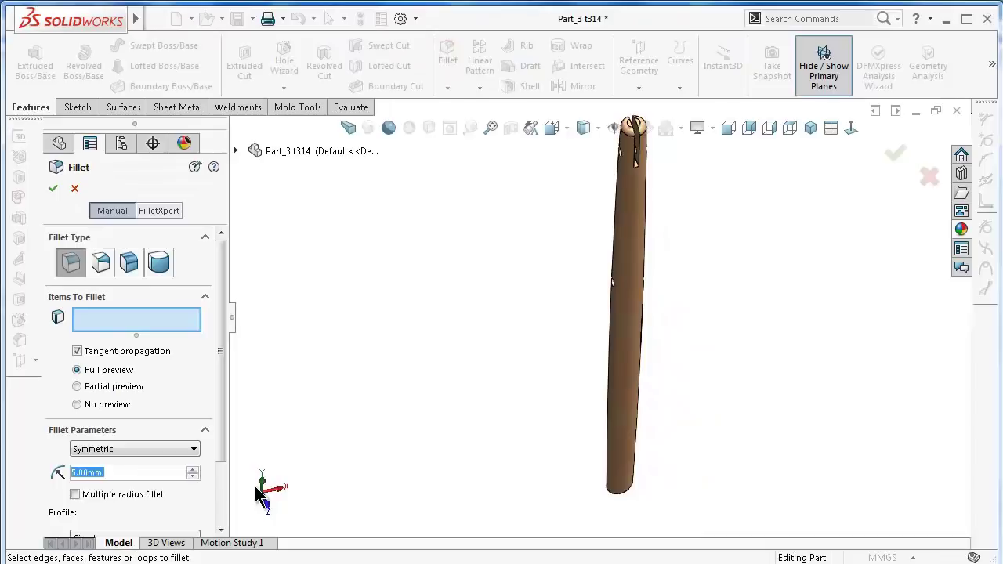
type("2.5")
left_click(467, 419)
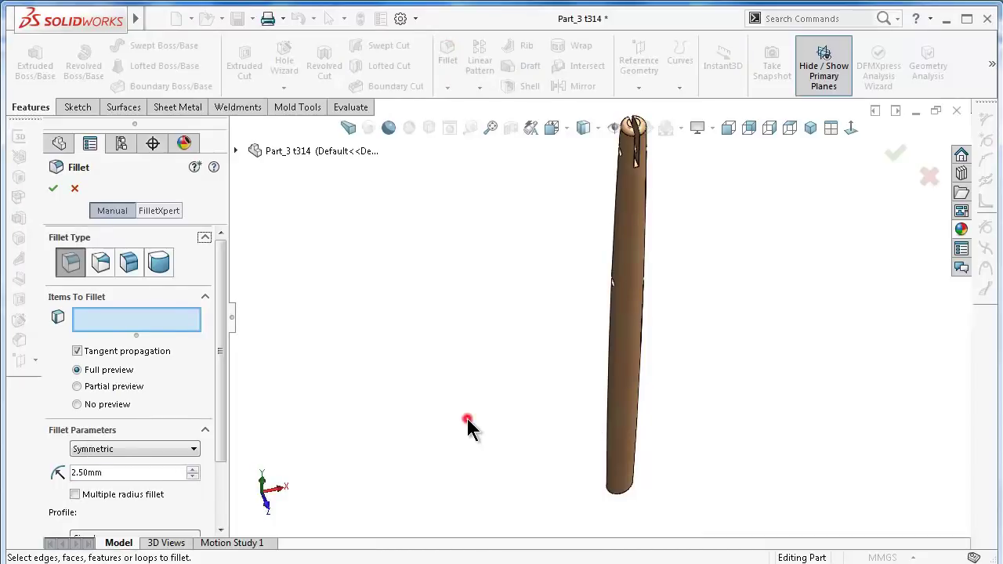
mouse_move(480, 424)
middle_mouse_down()
mouse_move(745, 425)
mouse_move(767, 384)
mouse_move(865, 328)
mouse_move(815, 149)
middle_mouse_up()
left_click(863, 305)
right_click(864, 307)
left_click(810, 127)
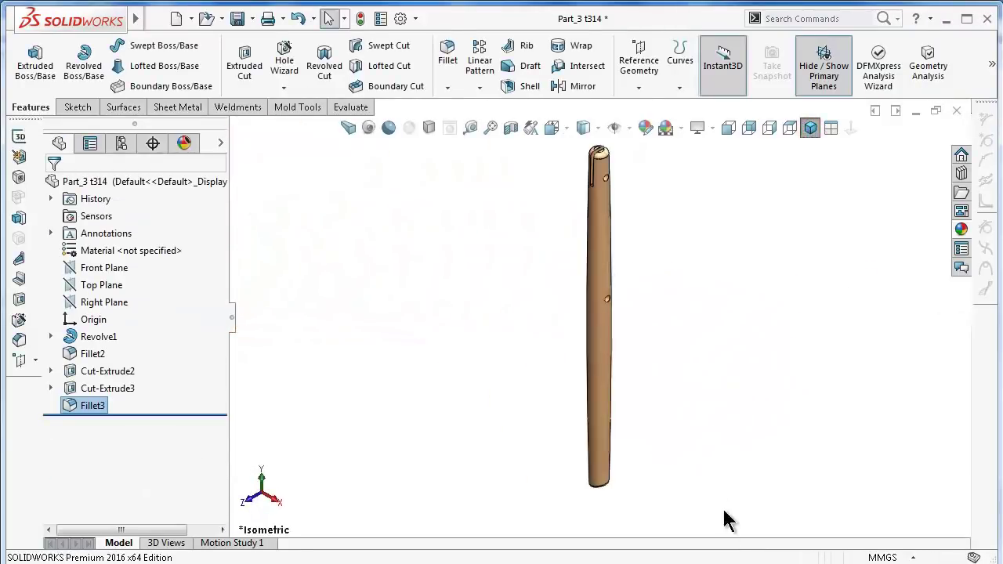
left_click(236, 18)
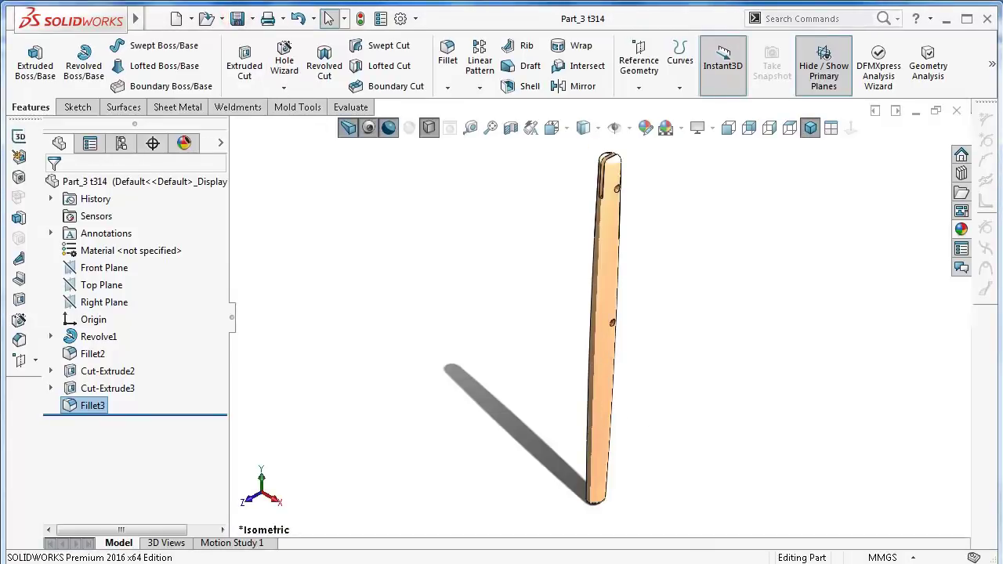
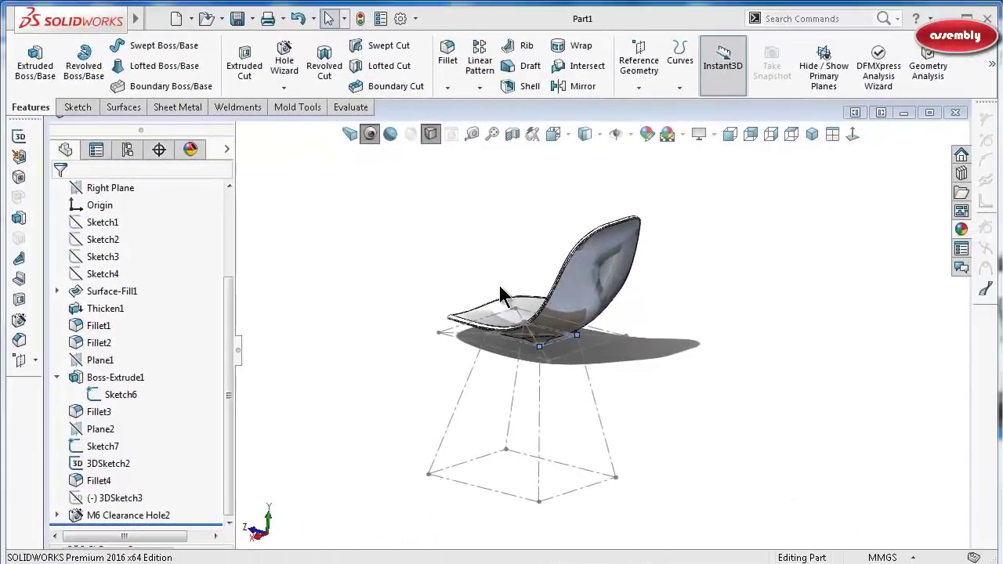
Review and minimize the seat Part1 and wire base Part_2 t314 windows.
left_click(797, 111)
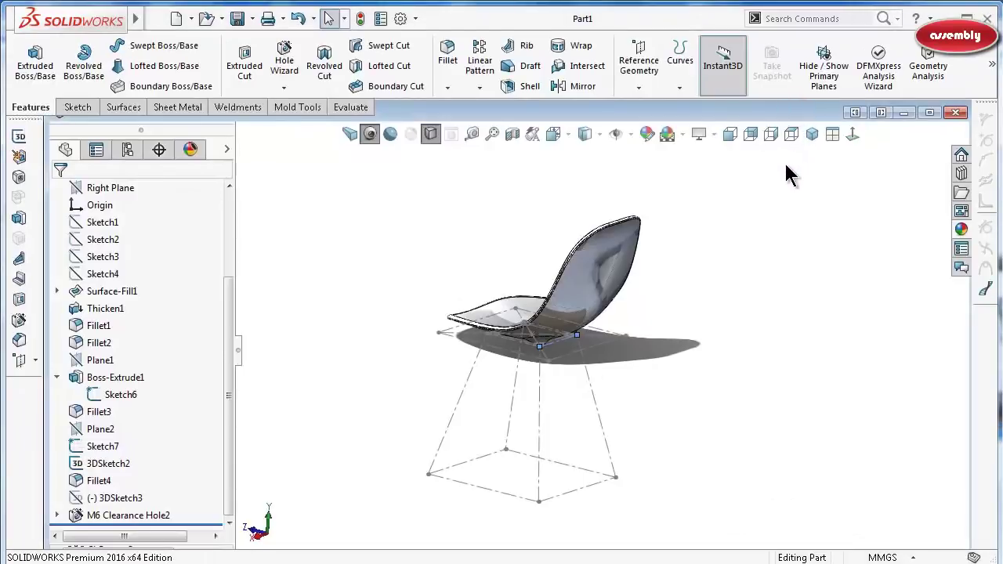
left_click(907, 112)
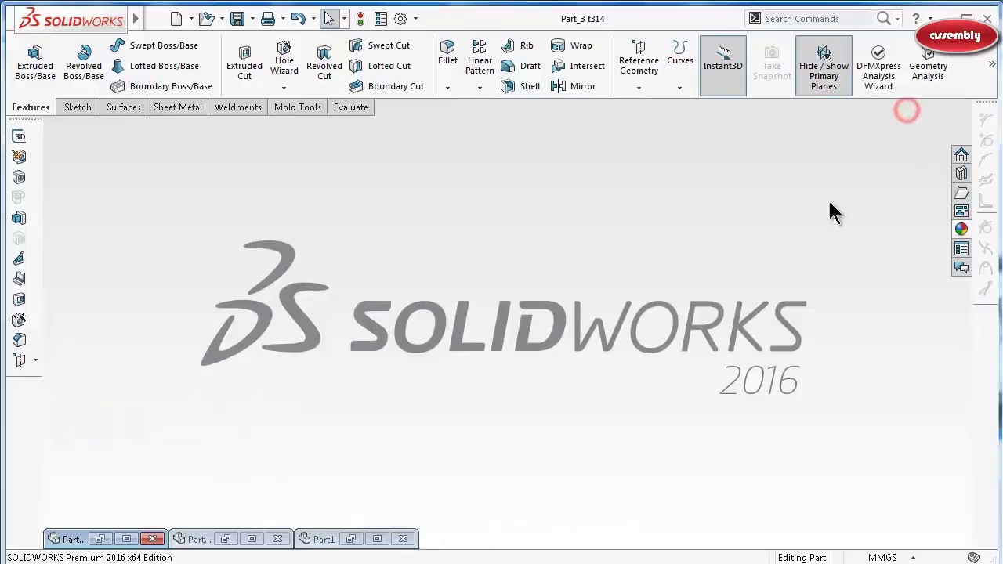
left_click(194, 540)
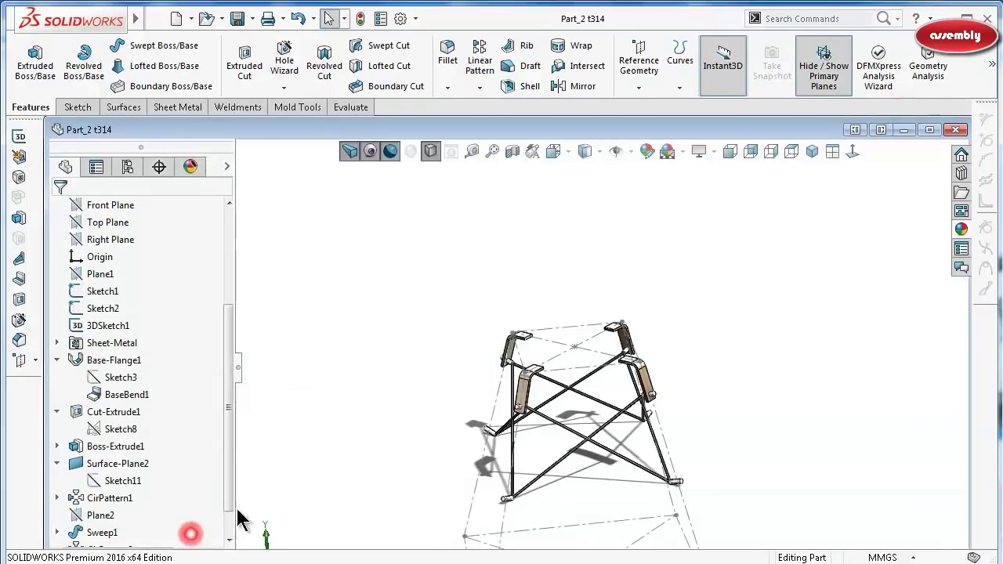
left_click(905, 130)
Bring up the wooden leg Part_3 t314 window and start a new document.
left_click(319, 539)
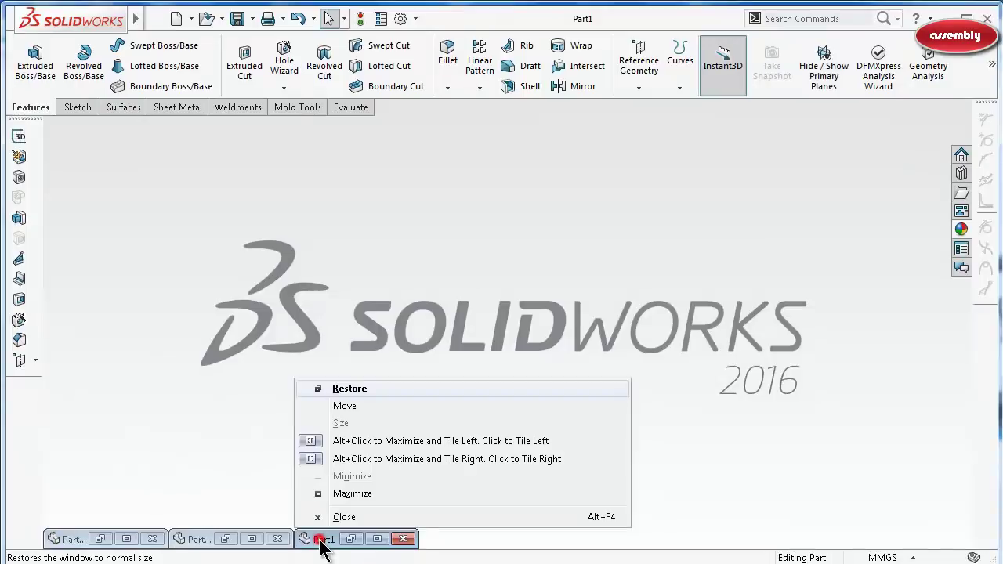
left_click(70, 539)
left_click(71, 539)
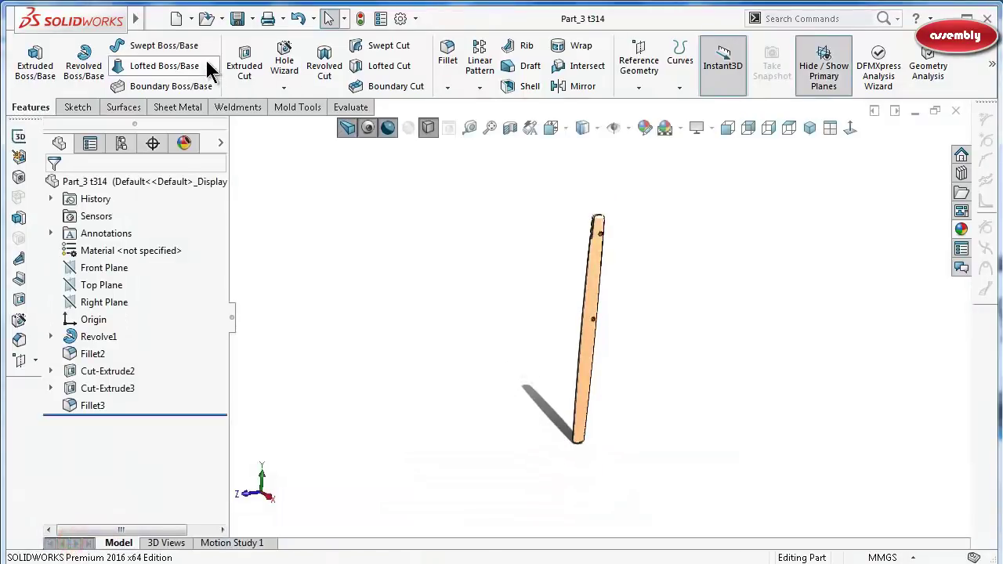
left_click(176, 18)
Create a new Assembly document.
left_click(521, 235)
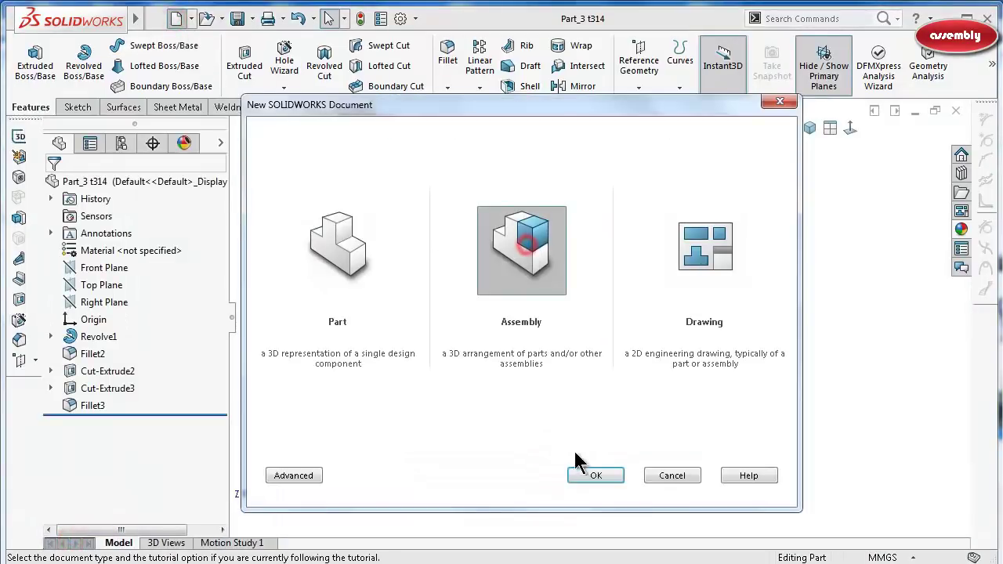
left_click(597, 475)
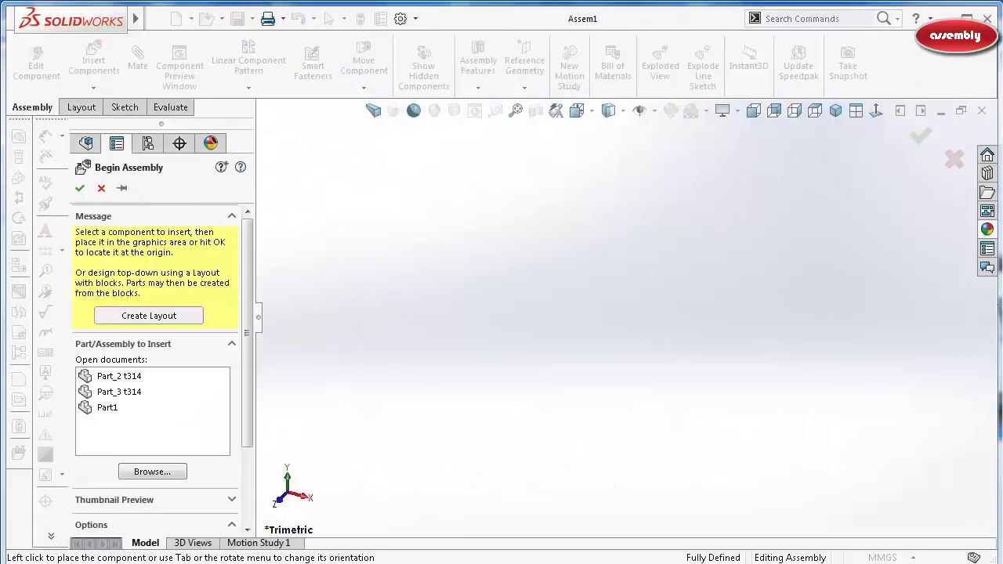
left_click(654, 111)
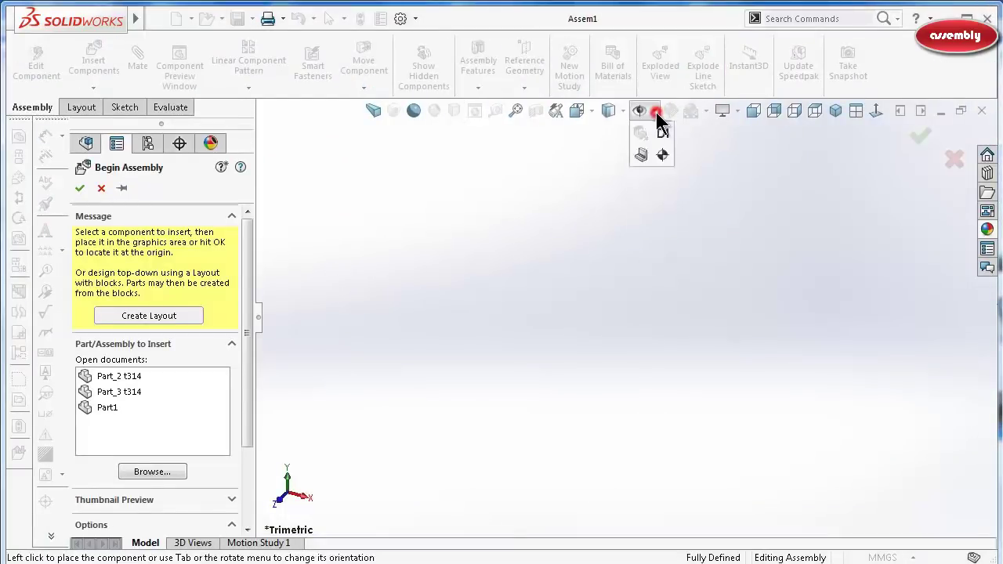
left_click(533, 238)
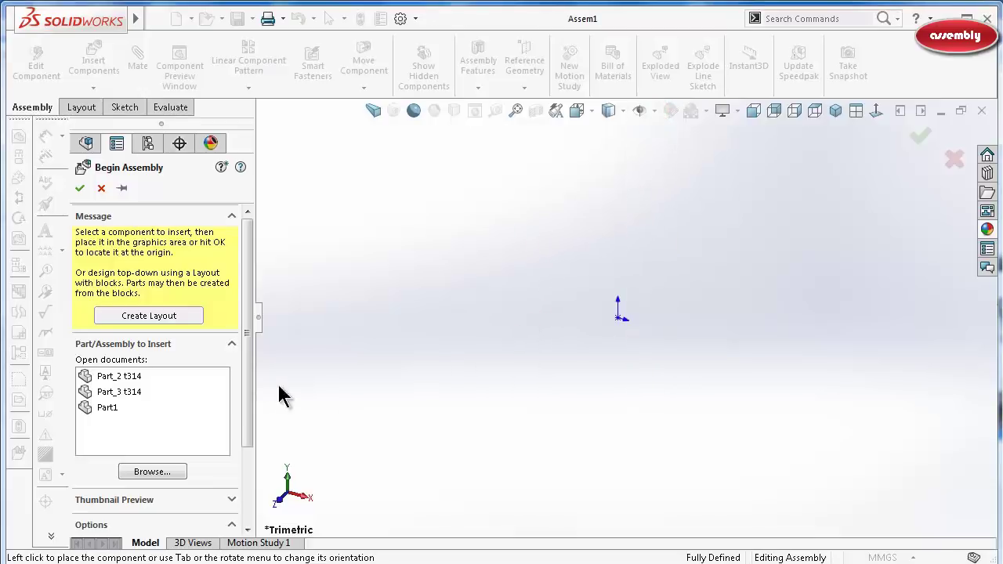
Place wire base Part_2 t314 as the fixed first component and hide the origin.
left_click(130, 377)
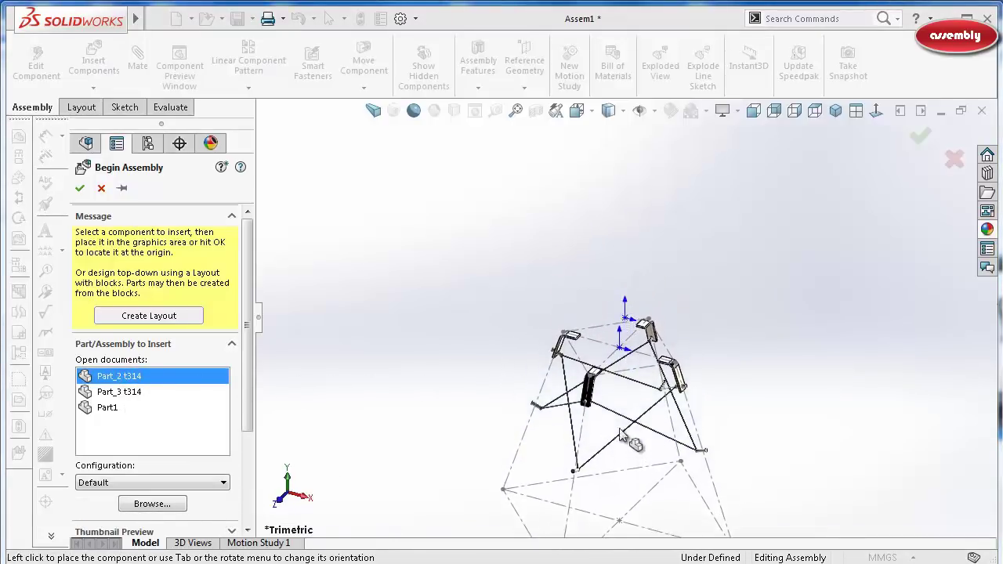
left_click(624, 324)
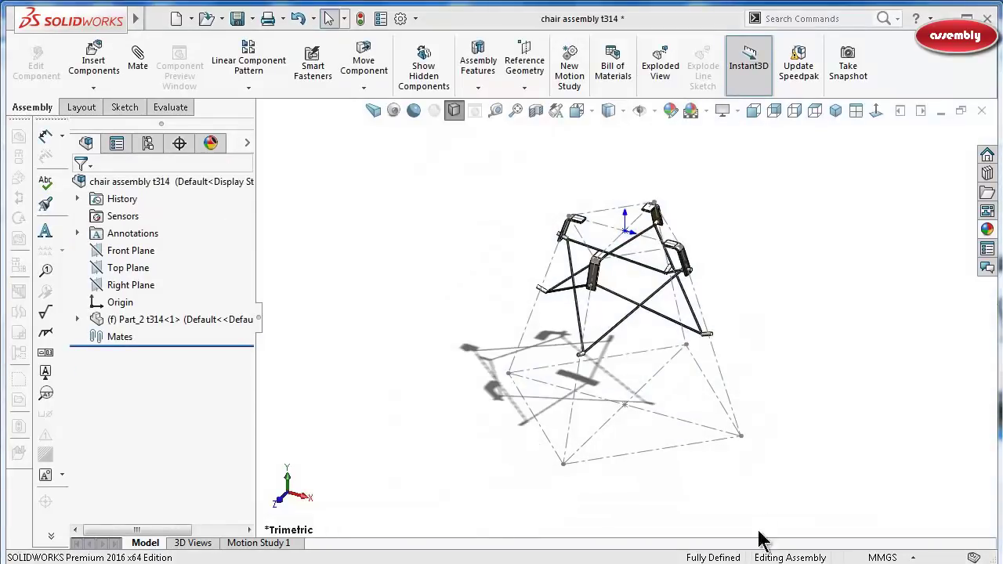
middle_click_drag(392, 333, 510, 290)
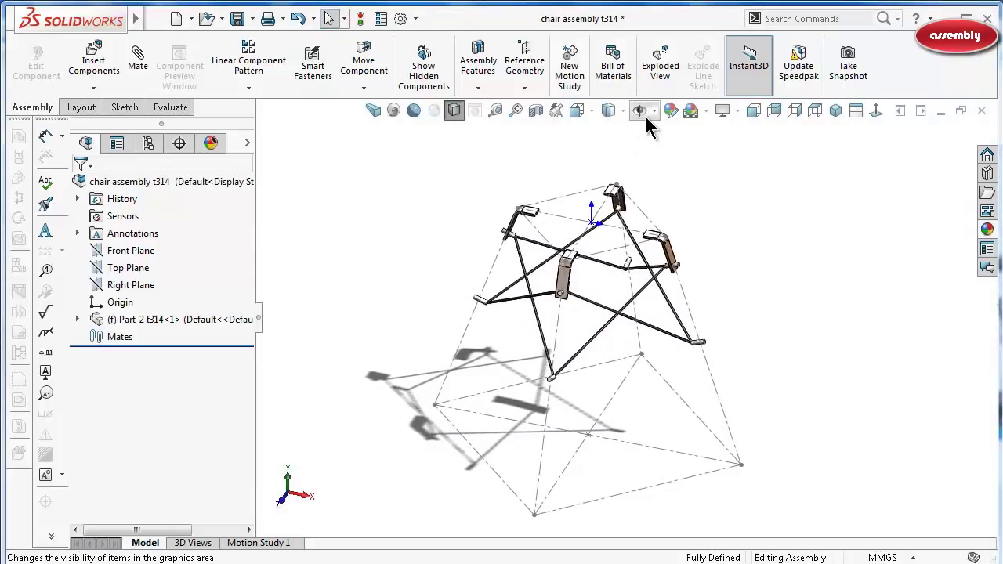
left_click(654, 111)
left_click(640, 196)
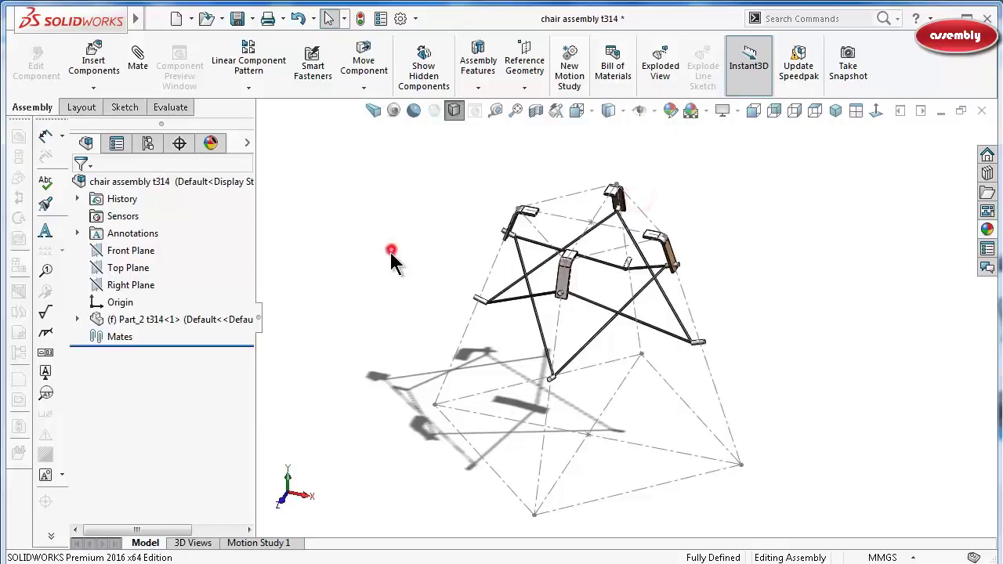
Insert the seat Part1 into the assembly as a second component.
left_click(94, 58)
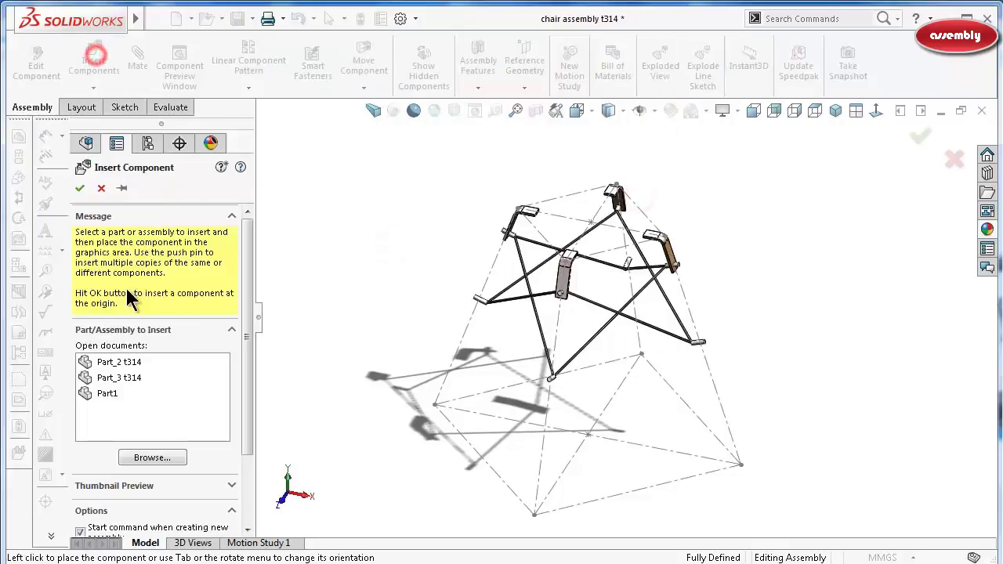
left_click(107, 393)
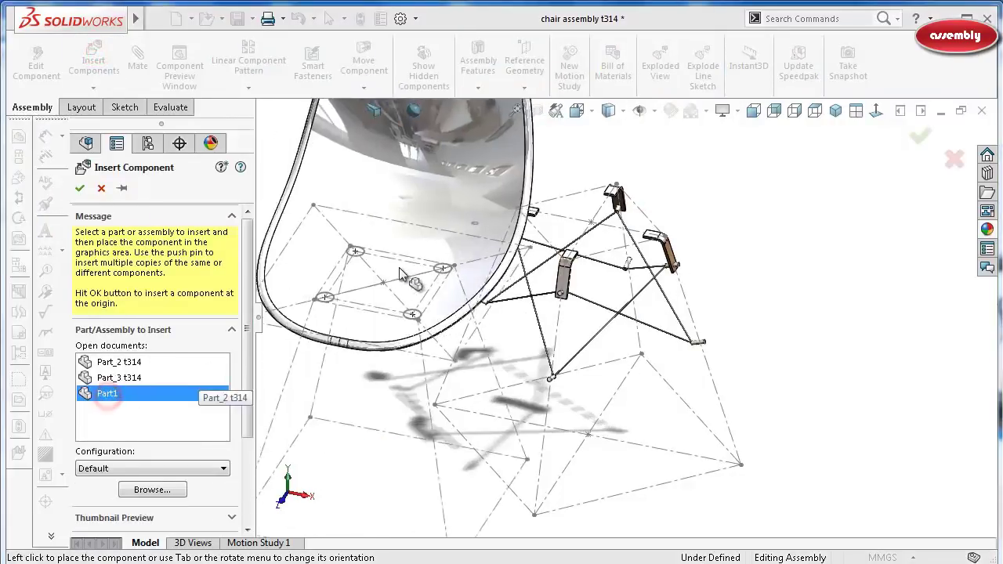
left_click(481, 227)
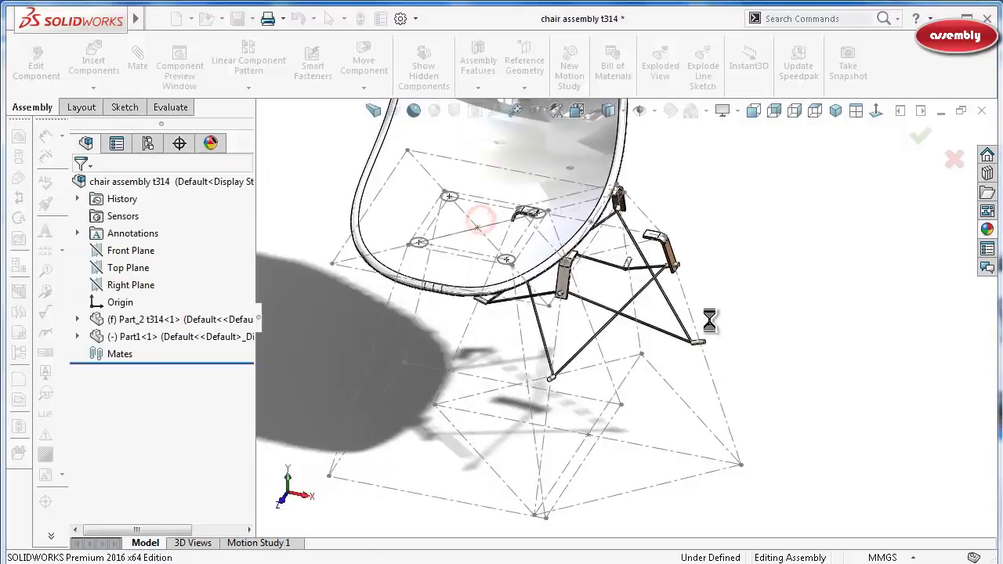
Orbit beneath the seat, select a seat hole face and start a Mate from it.
mouse_move(701, 320)
middle_mouse_down()
mouse_move(696, 350)
mouse_move(648, 321)
middle_mouse_up()
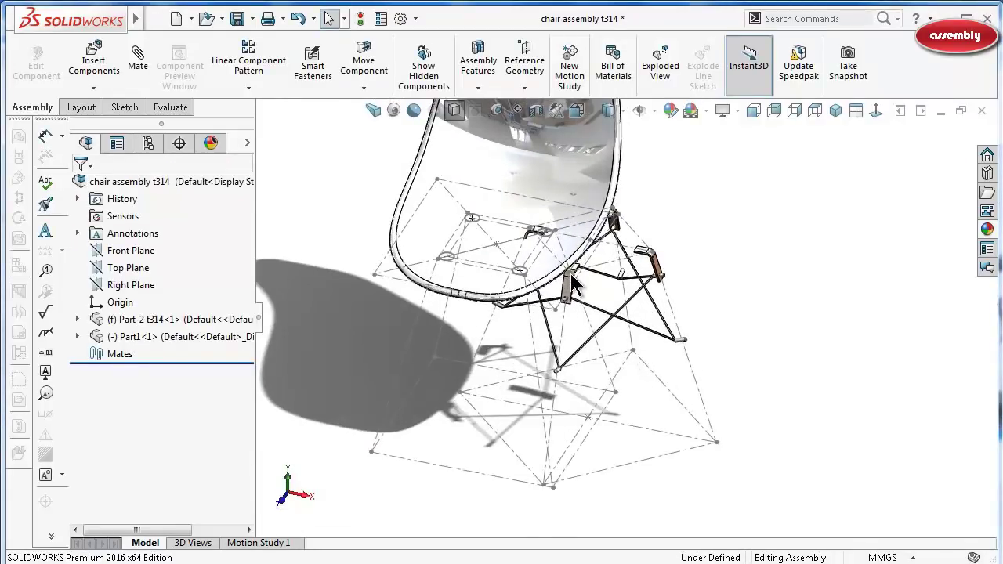
middle_click_drag(572, 286, 512, 420)
scroll(578, 291, "down", 3)
scroll(554, 303, "down", 3)
scroll(512, 420, "down", 3)
left_click(526, 377)
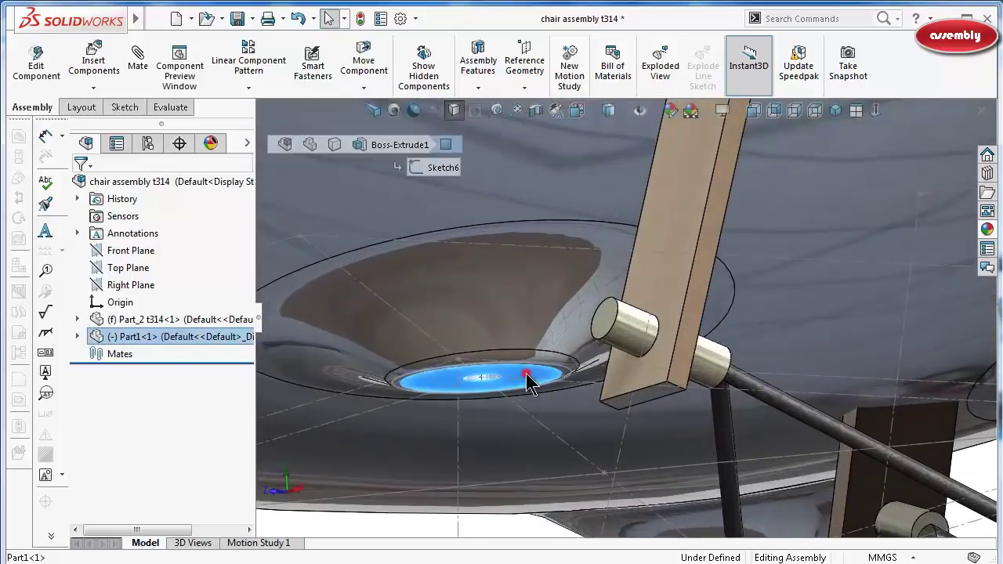
left_click(694, 283)
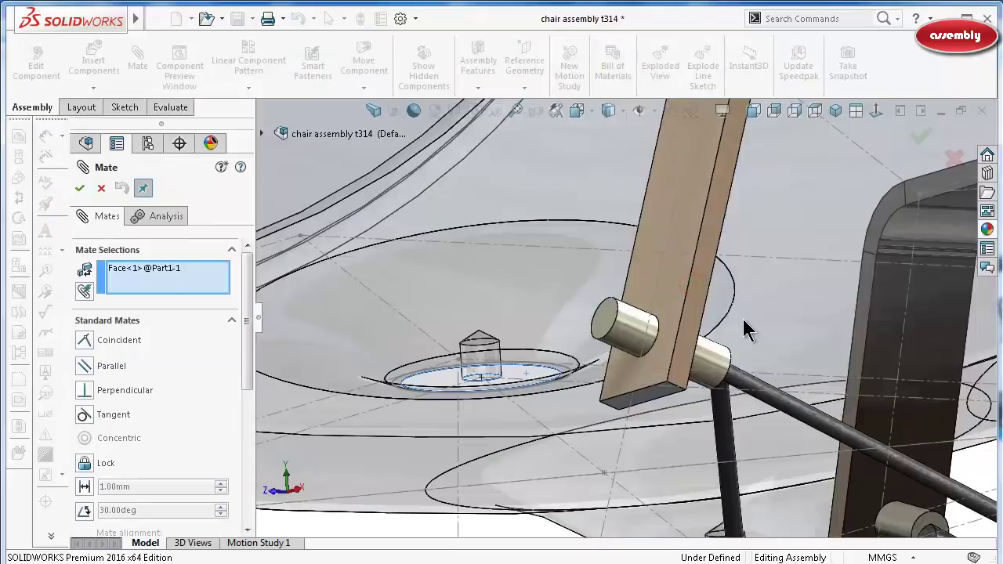
scroll(745, 329, "up", 5)
scroll(760, 324, "up", 3)
Mate the bracket's top face coincident with the seat.
middle_click_drag(761, 324, 783, 310)
scroll(784, 310, "down", 3)
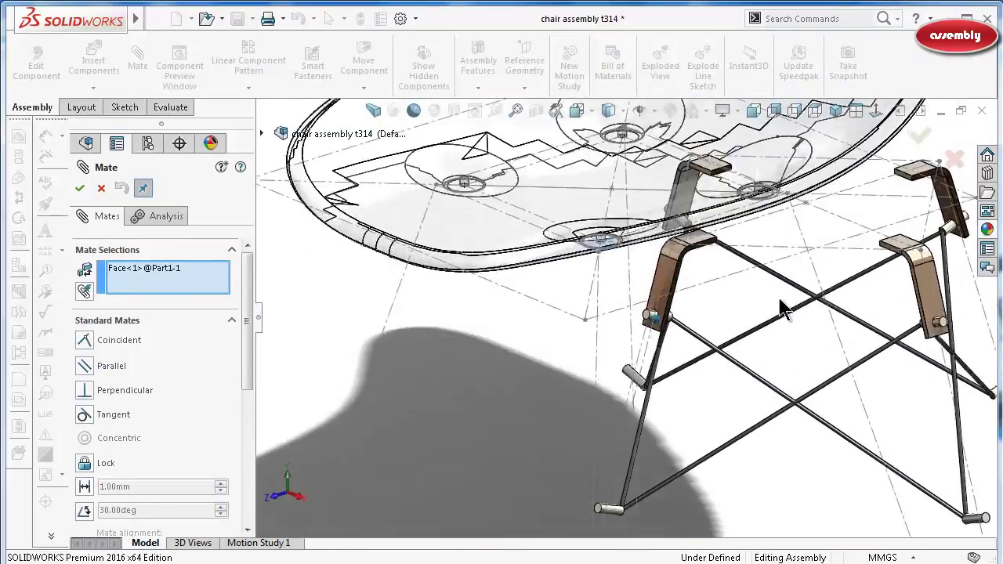
scroll(784, 308, "down", 3)
scroll(807, 258, "down", 3)
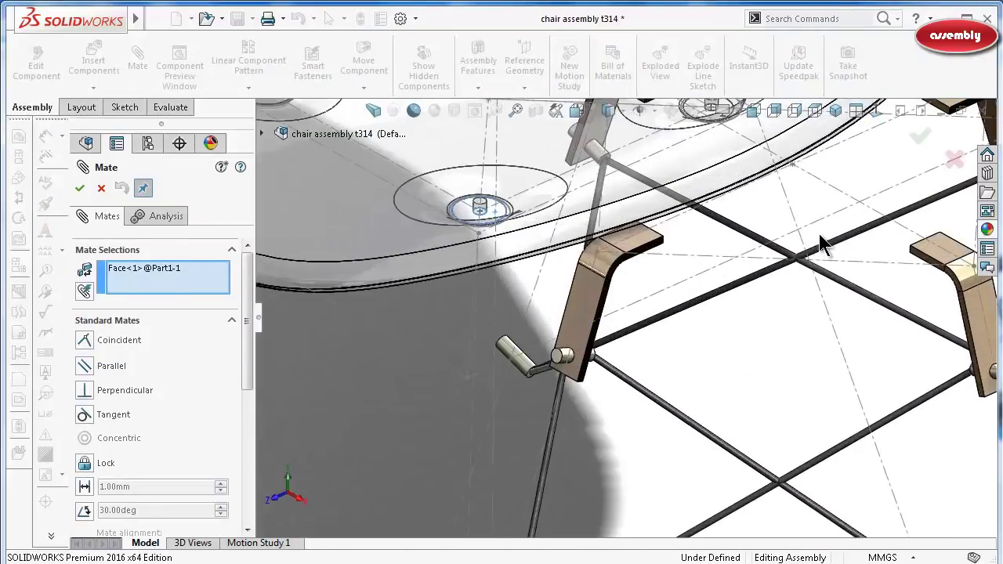
left_click(644, 246)
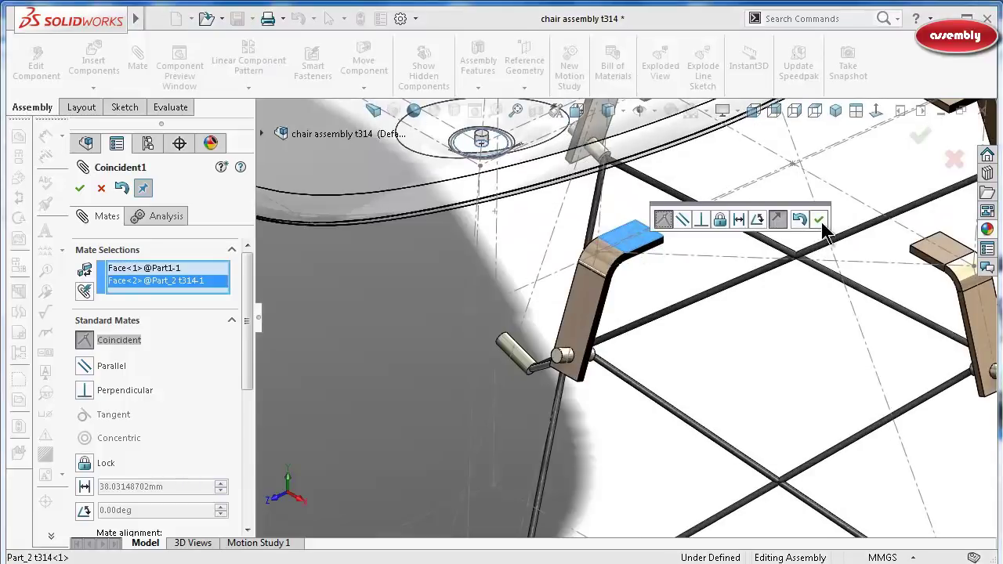
left_click(819, 220)
Orbit and zoom the chair to bring the wire base's sketch lines into reach.
scroll(767, 306, "up", 5)
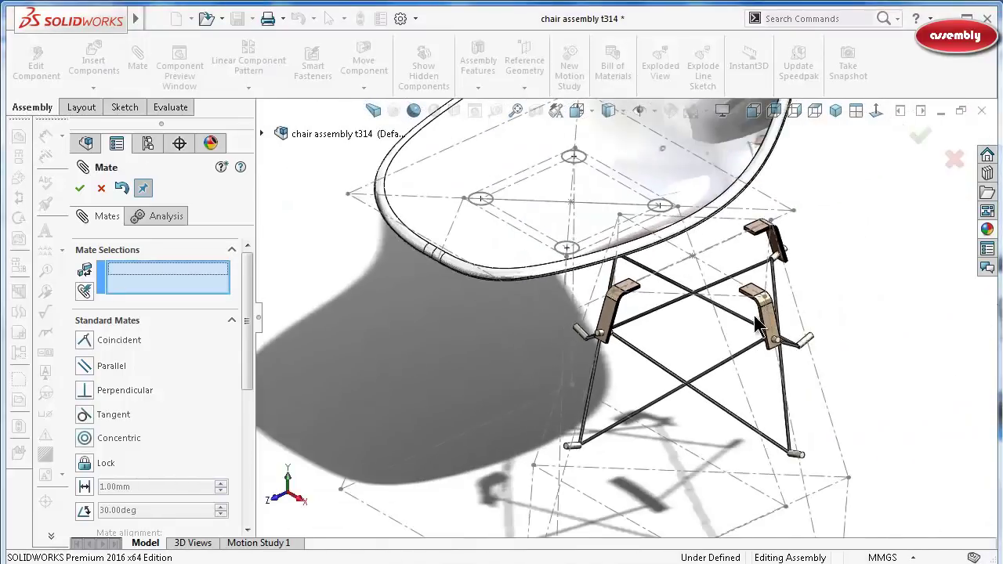
scroll(756, 329, "up", 2)
scroll(750, 341, "up", 4)
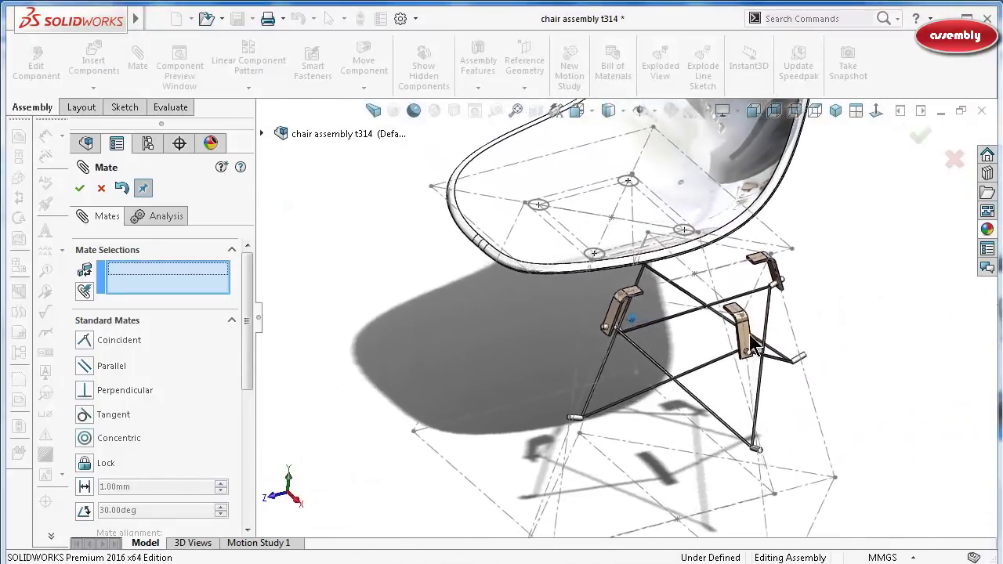
scroll(749, 343, "up", 2)
middle_click_drag(750, 344, 662, 443)
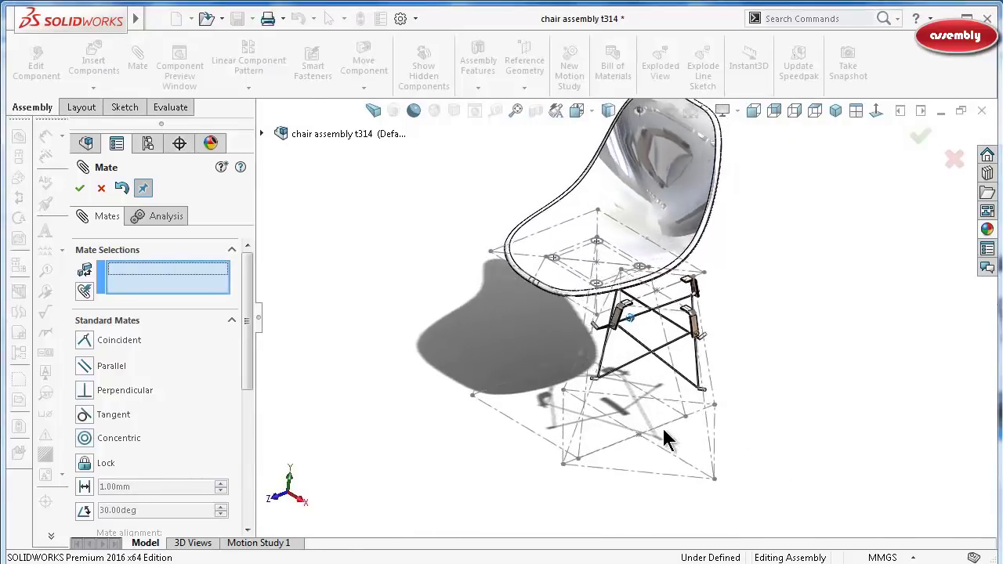
scroll(591, 458, "down", 5)
scroll(619, 337, "up", 4)
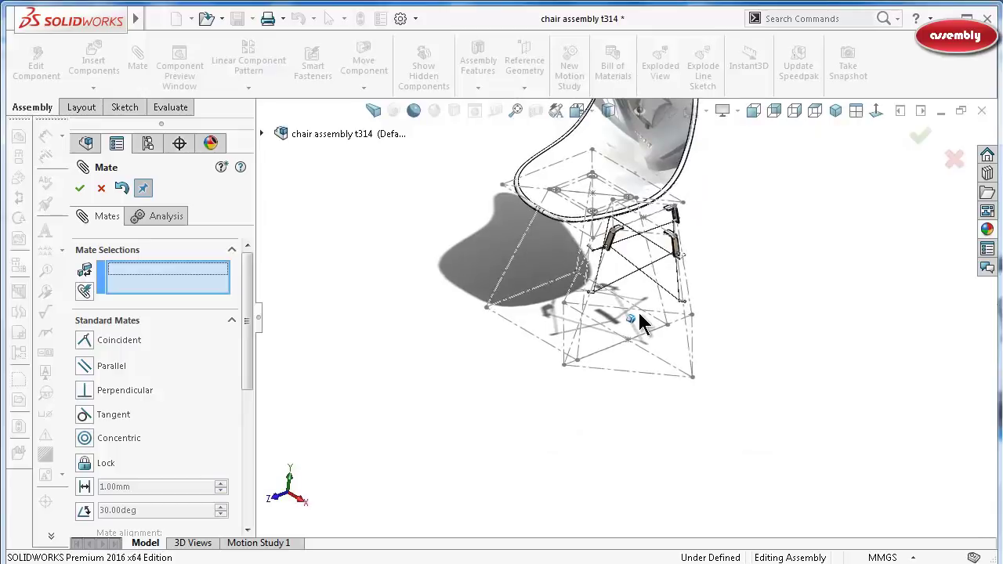
scroll(640, 322, "down", 2)
scroll(640, 321, "down", 2)
middle_click_drag(639, 316, 722, 322)
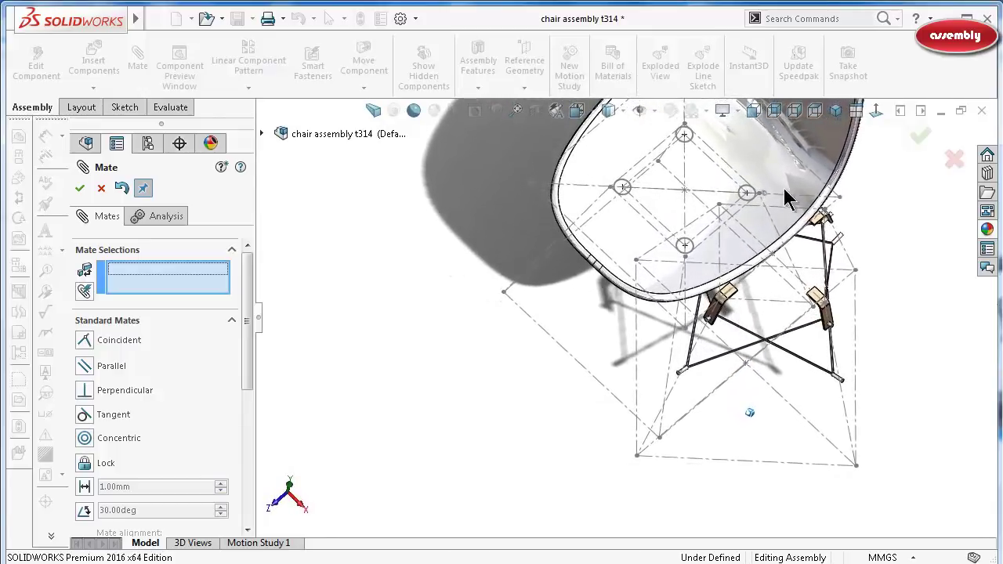
scroll(773, 210, "down", 2)
scroll(774, 215, "down", 2)
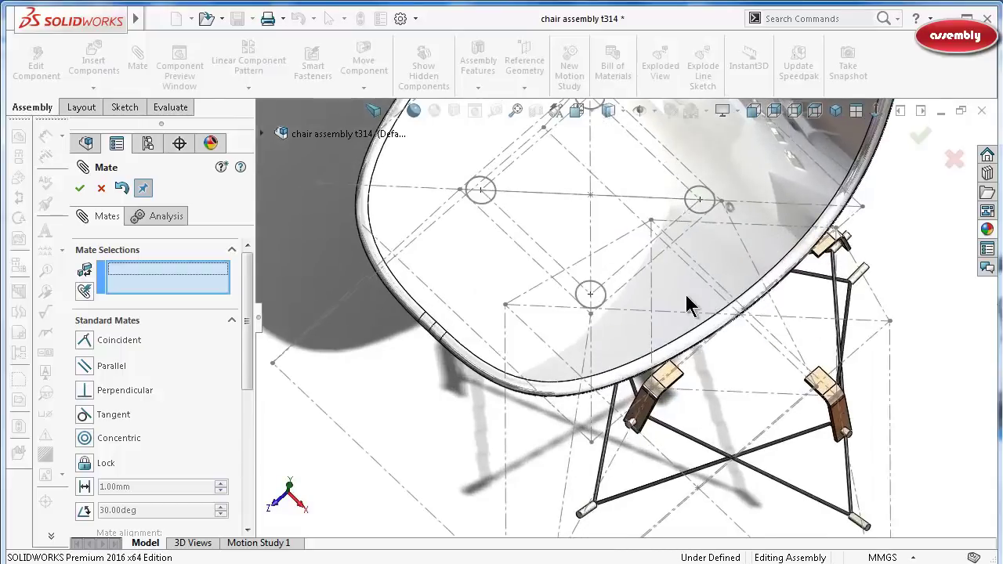
left_click(654, 258)
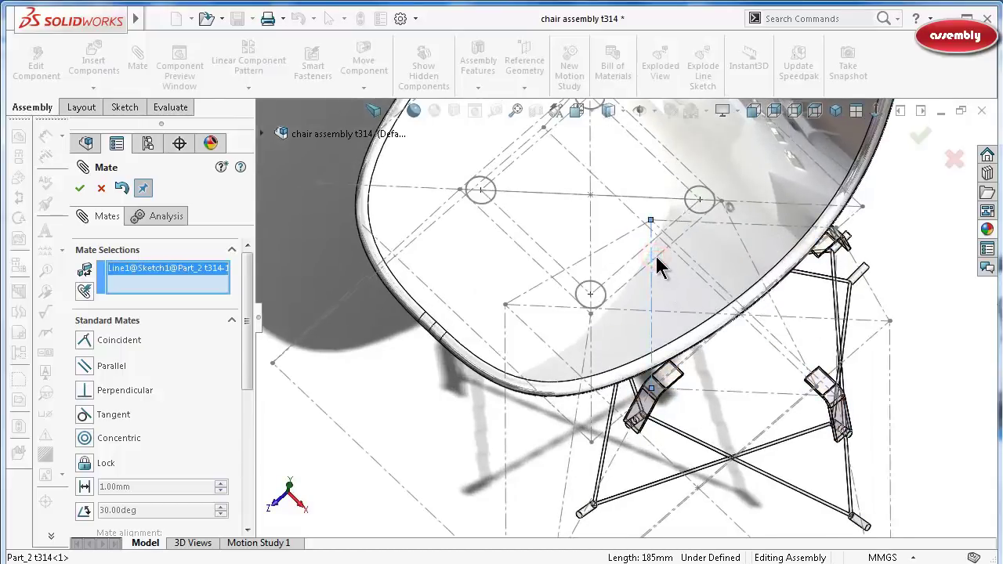
scroll(660, 295, "down", 2)
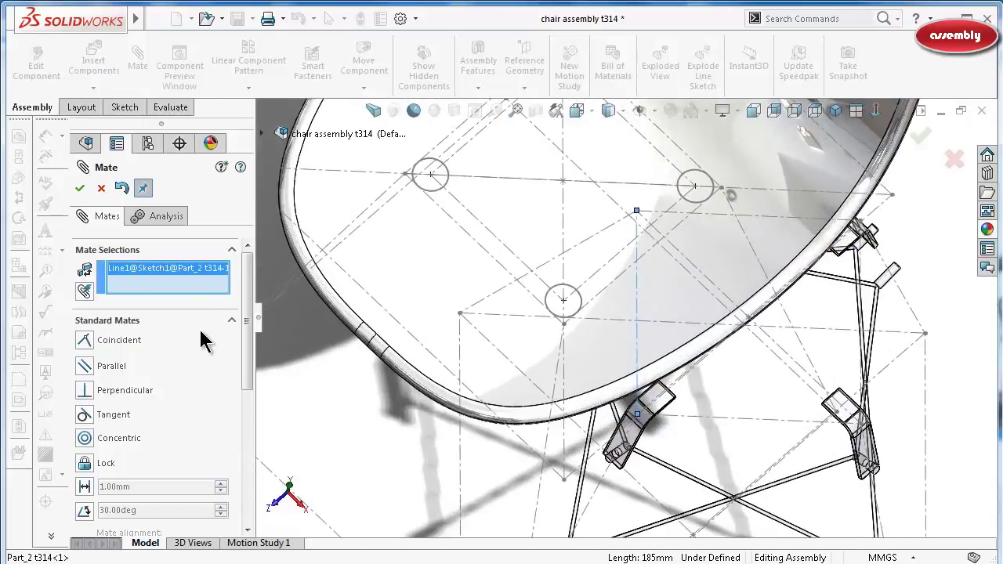
Clear the wrong pick and mate base Line7 coincident with the seat sketch line.
right_click(187, 287)
left_click(206, 295)
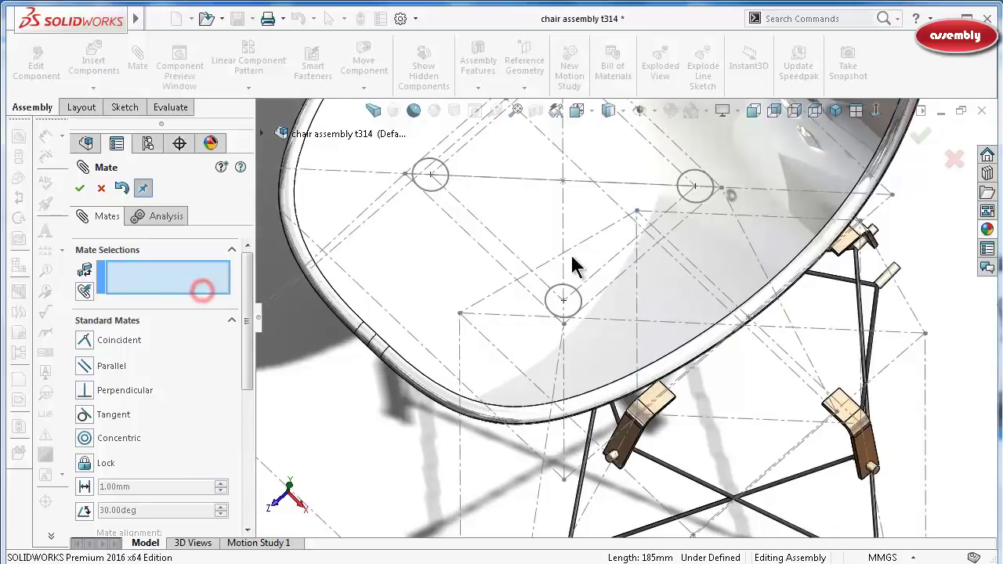
left_click(597, 295)
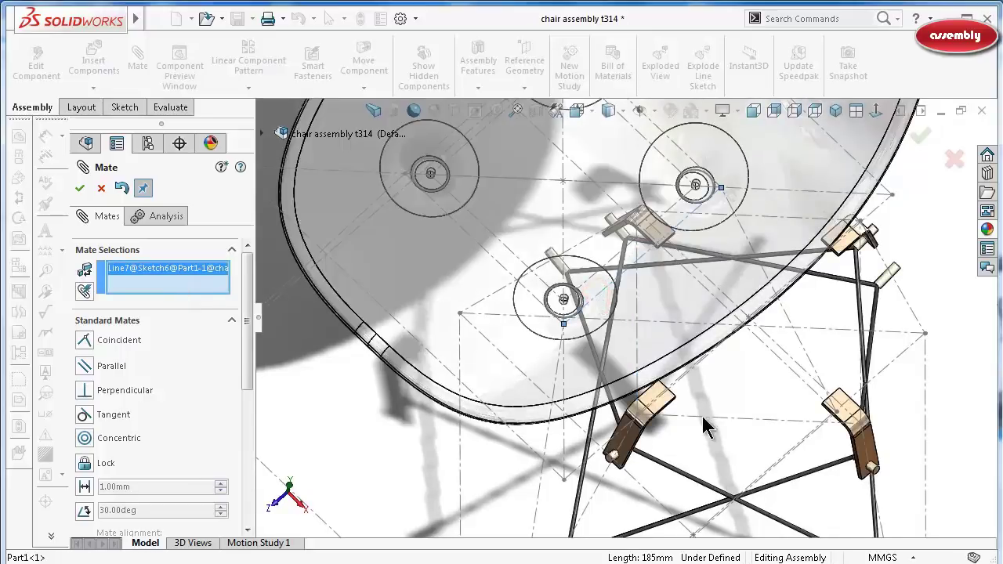
left_click(742, 416)
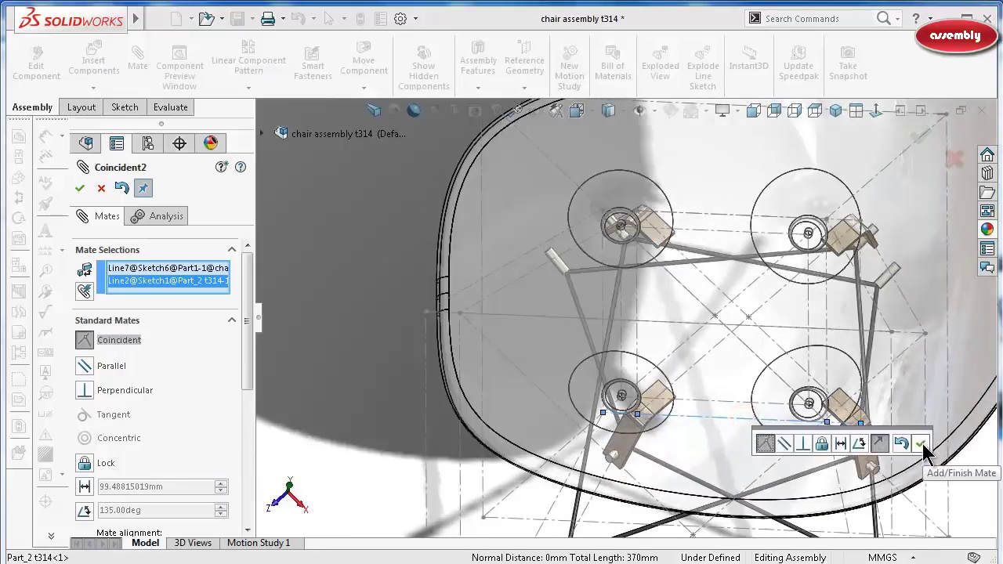
left_click(921, 444)
Mate Line6 coincident with Line1 and close the Mate PropertyManager.
scroll(885, 439, "up", 5)
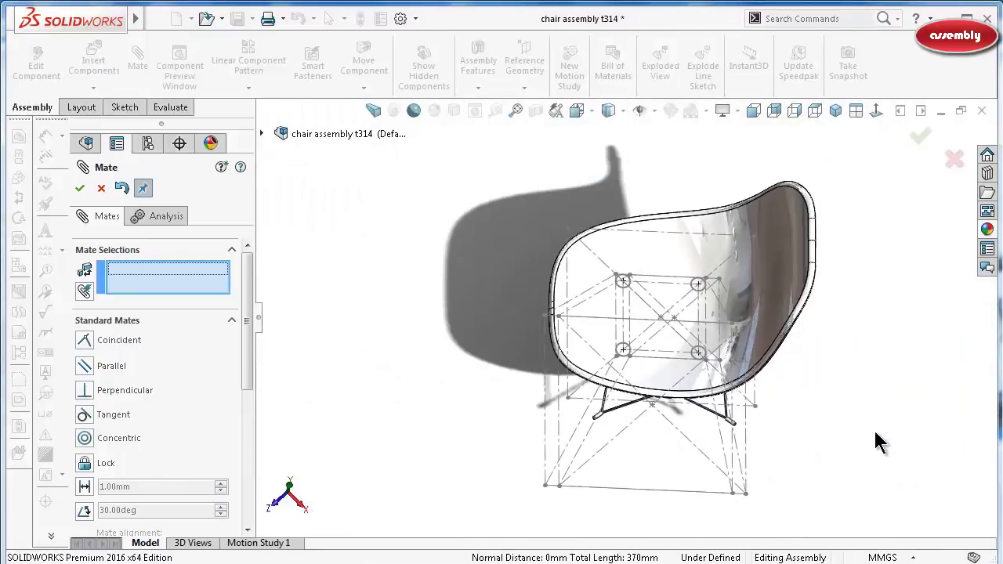
mouse_move(878, 442)
middle_mouse_down()
mouse_move(773, 493)
mouse_move(503, 486)
mouse_move(493, 504)
mouse_move(491, 453)
middle_mouse_up()
left_click(491, 436)
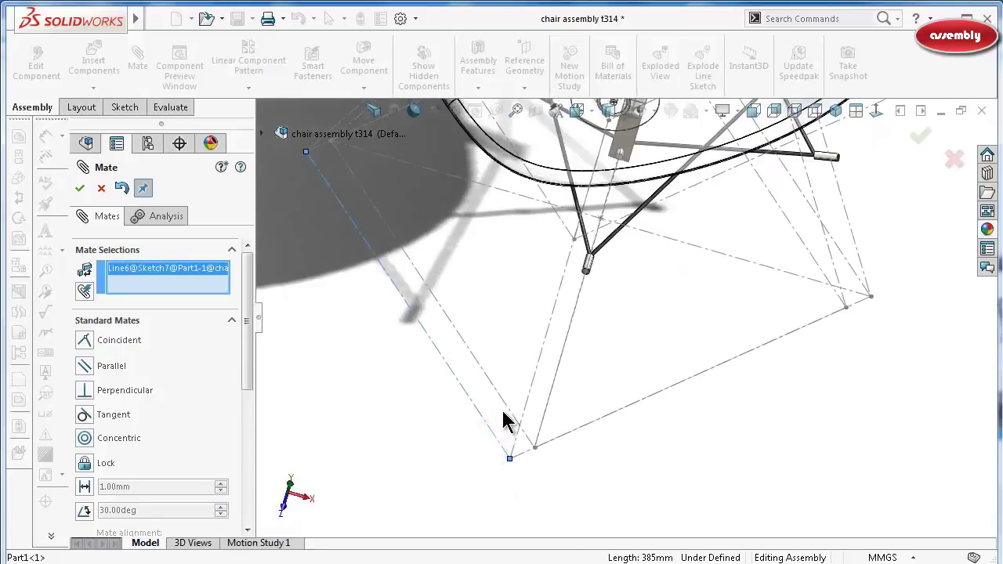
left_click(505, 414)
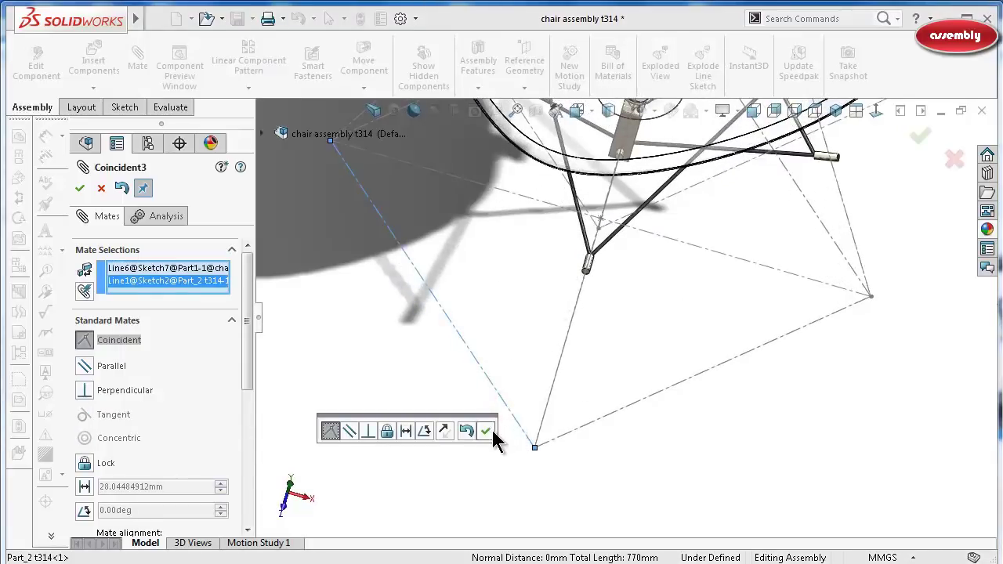
left_click(485, 430)
mouse_move(631, 439)
middle_mouse_down()
mouse_move(744, 399)
mouse_move(734, 369)
mouse_move(879, 486)
mouse_move(871, 471)
mouse_move(304, 296)
middle_mouse_up()
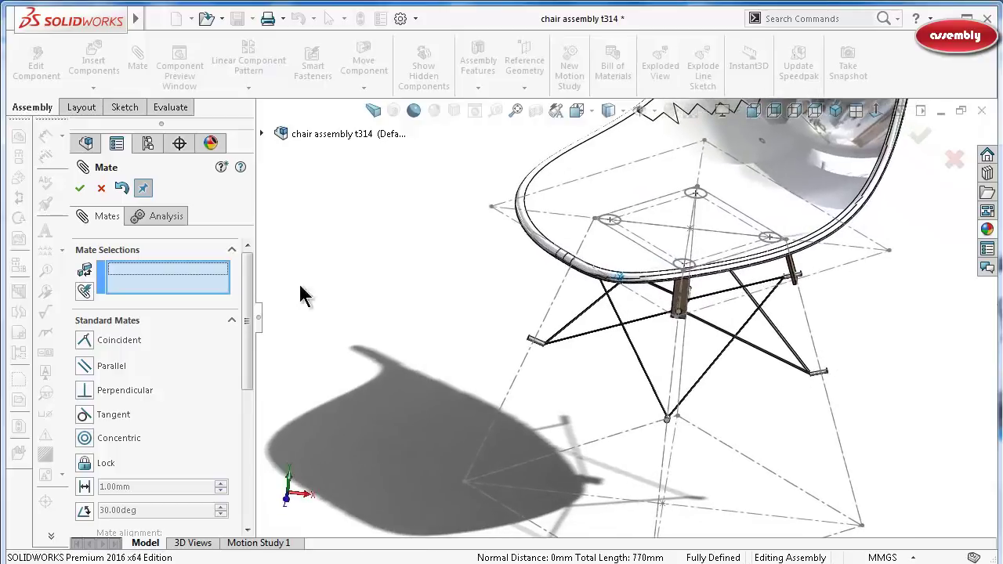
left_click(79, 188)
mouse_move(441, 237)
middle_mouse_down()
mouse_move(604, 358)
mouse_move(698, 366)
mouse_move(736, 403)
middle_mouse_up()
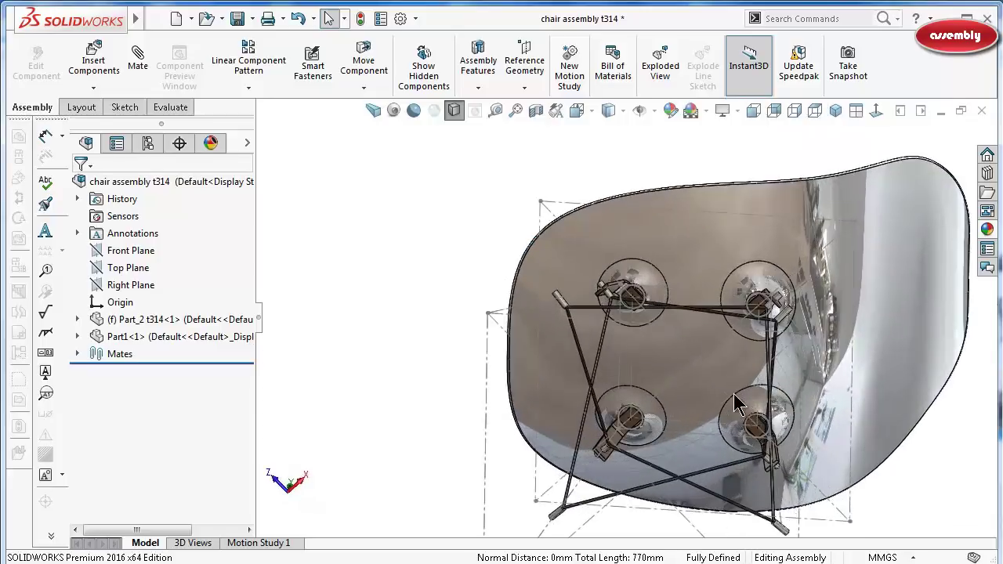
scroll(737, 403, "down", 3)
scroll(729, 406, "down", 2)
scroll(721, 407, "down", 1)
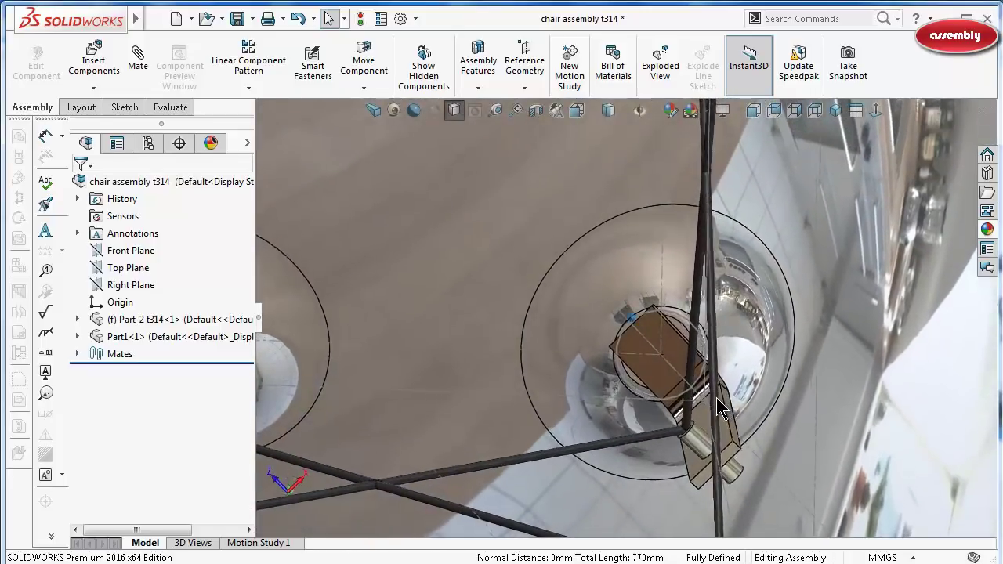
scroll(717, 401, "up", 2)
scroll(714, 398, "up", 1)
scroll(713, 397, "up", 2)
scroll(713, 398, "up", 1)
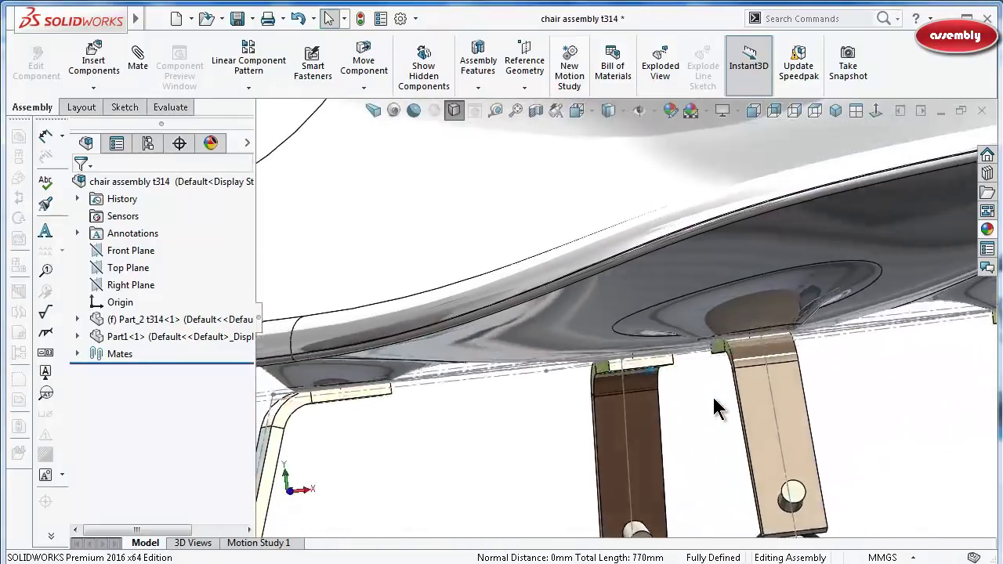
key("ctrl+7")
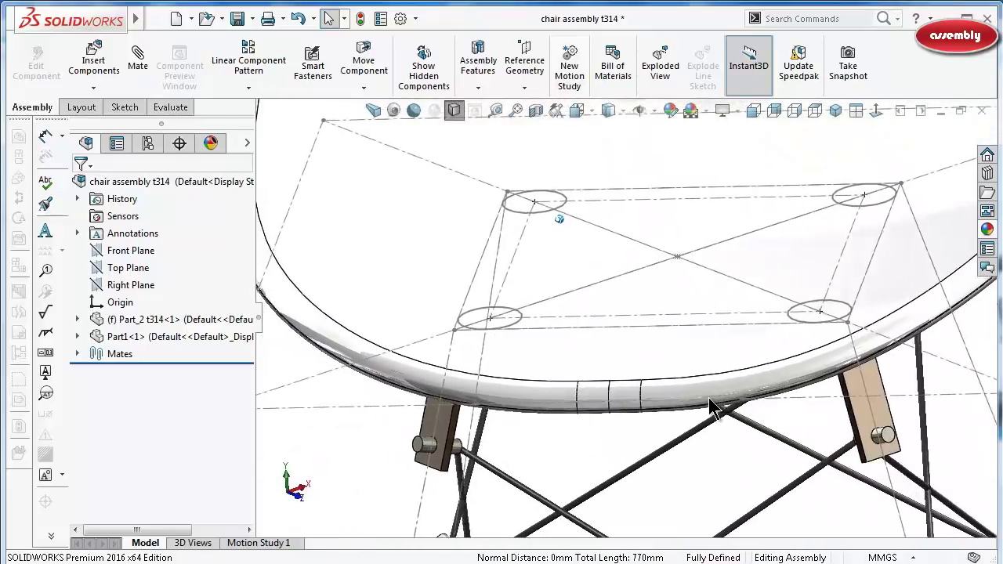
key("Up")
key("Up")
key("Up")
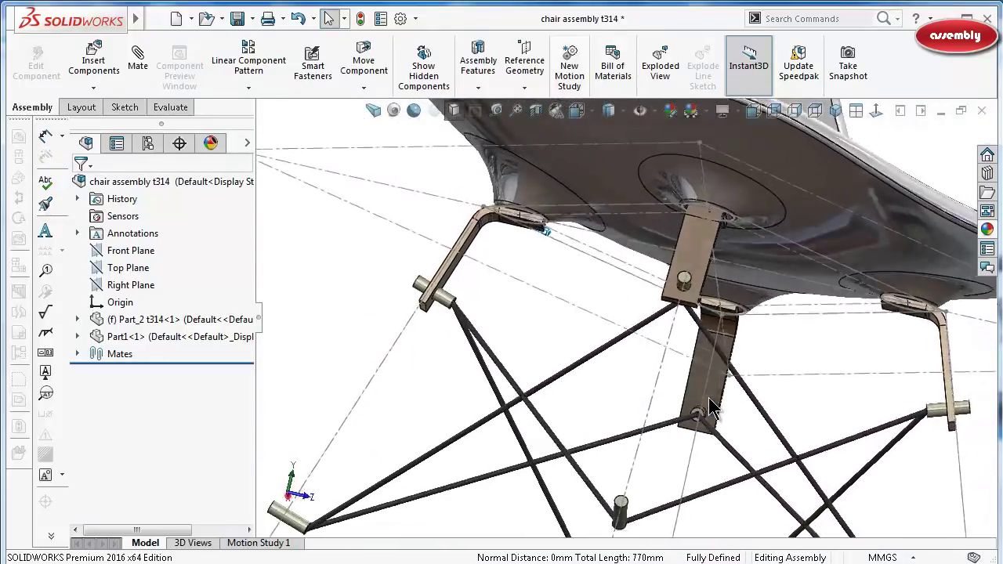
key("Up")
key("Up")
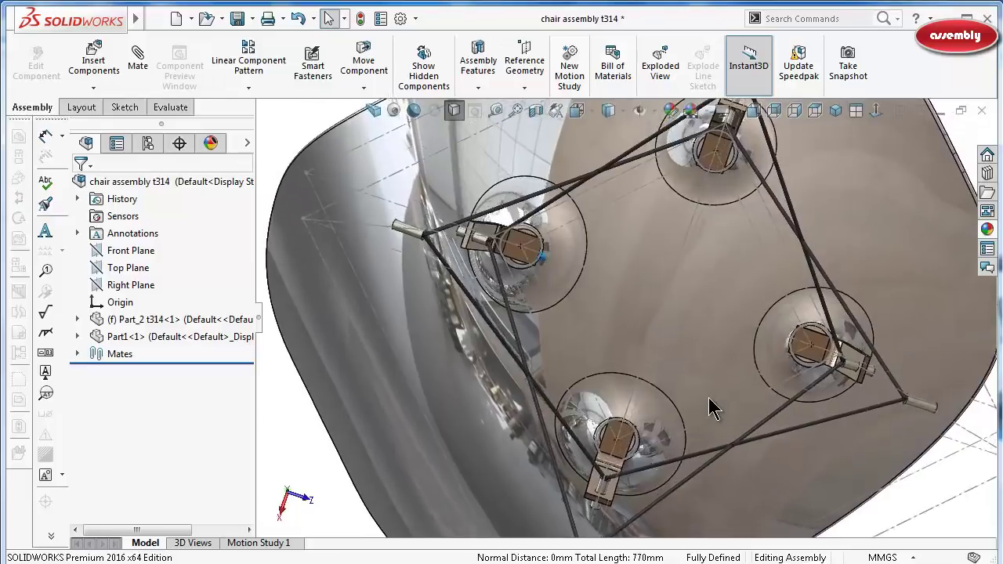
key("Up")
key("Up")
key("Up")
key("Up")
key("Up")
key("Up")
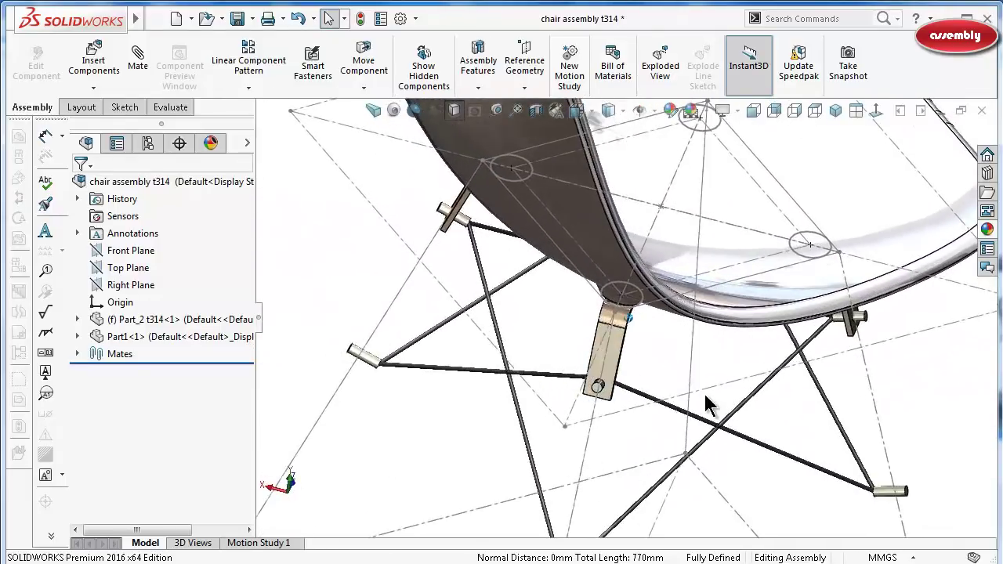
key("Up")
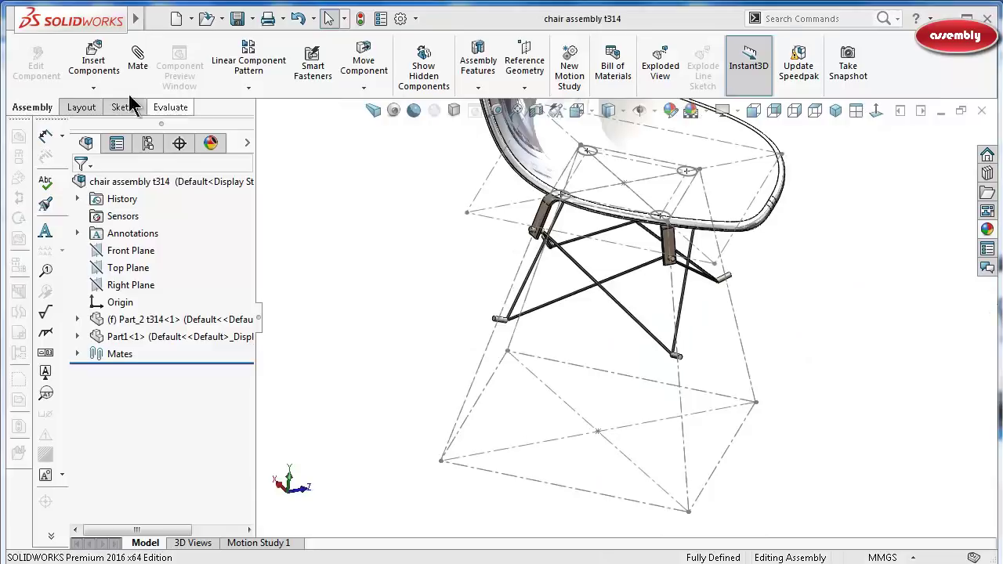
Insert the wooden leg Part_3 t314 and drag it beside the wire base.
left_click(93, 58)
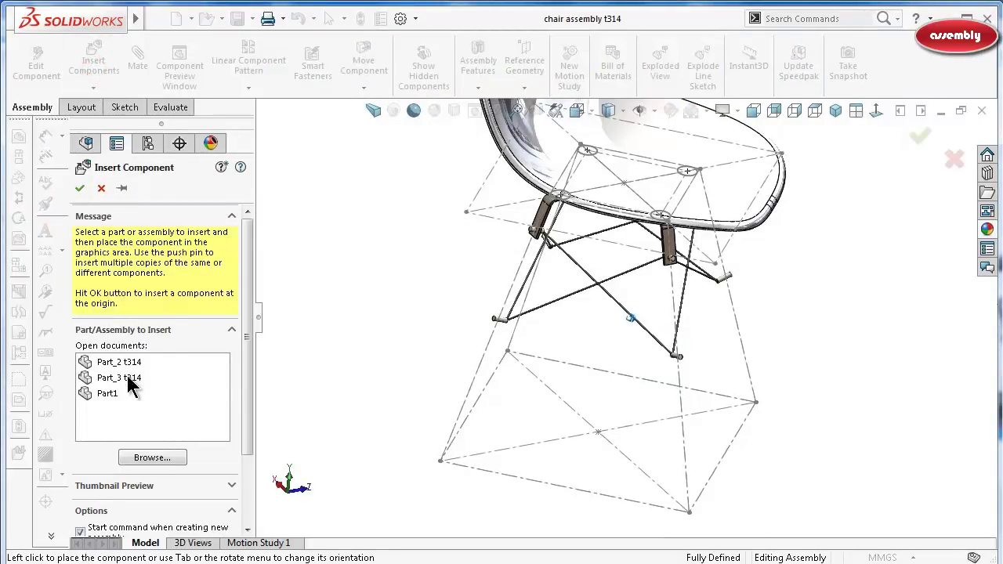
left_click(129, 377)
left_click(431, 314)
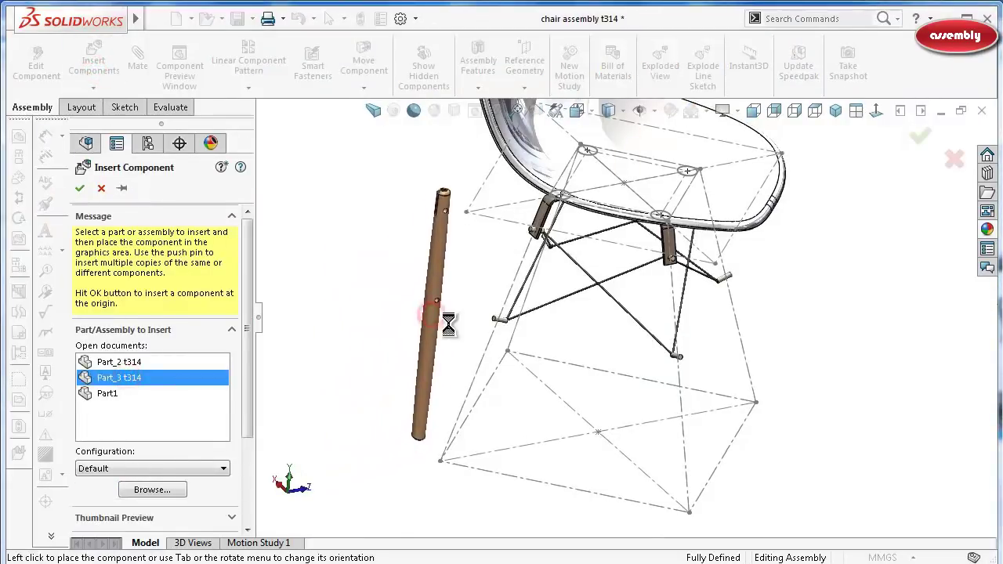
scroll(451, 404, "down", 2)
middle_click_drag(455, 417, 494, 300)
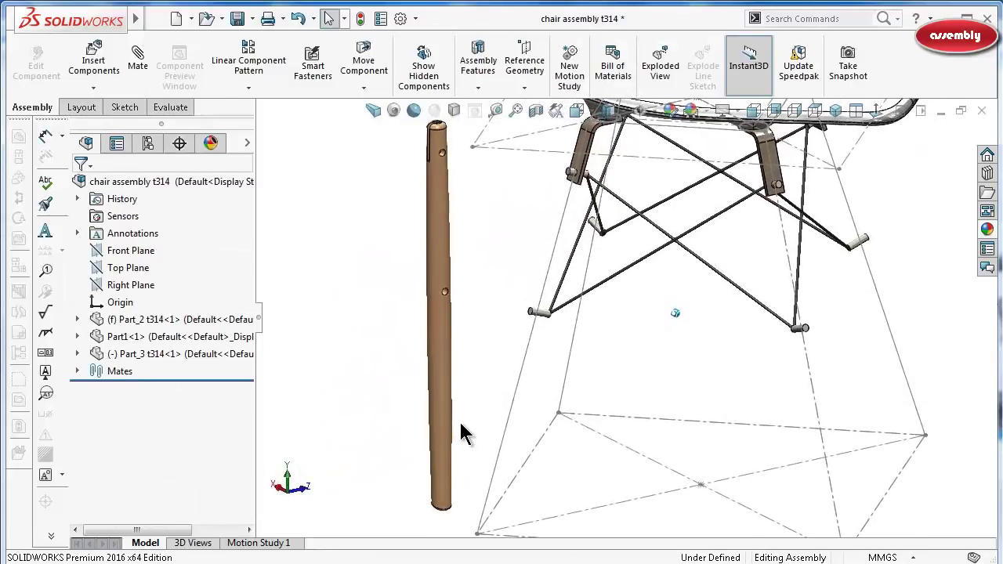
scroll(495, 308, "down", 1)
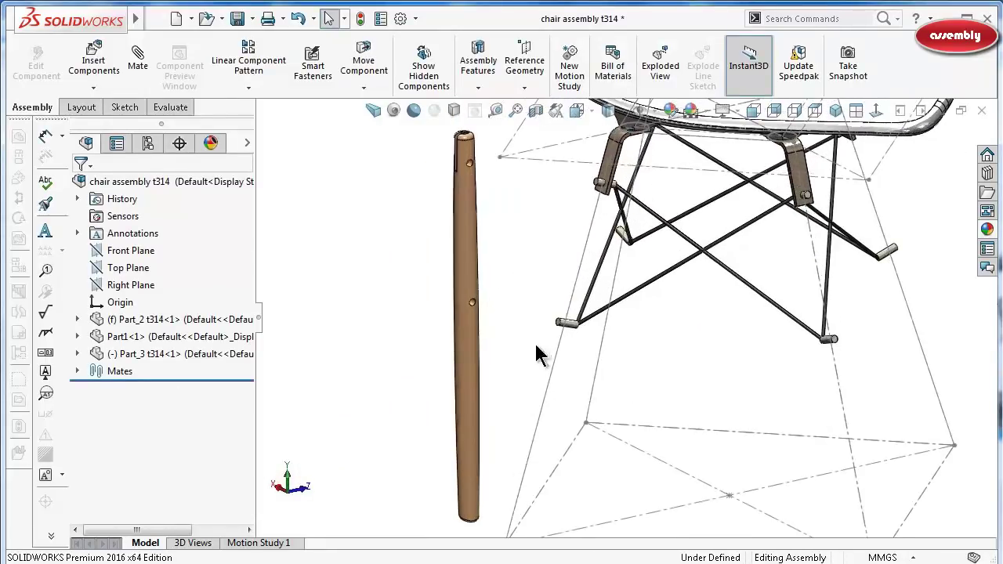
scroll(505, 231, "down", 1)
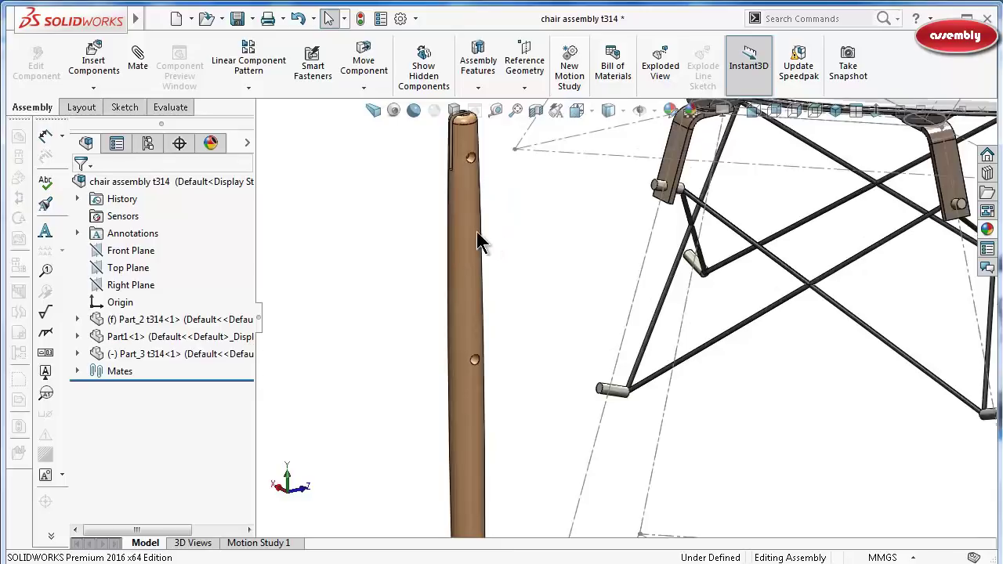
left_click_drag(462, 245, 575, 246)
scroll(588, 368, "up", 1)
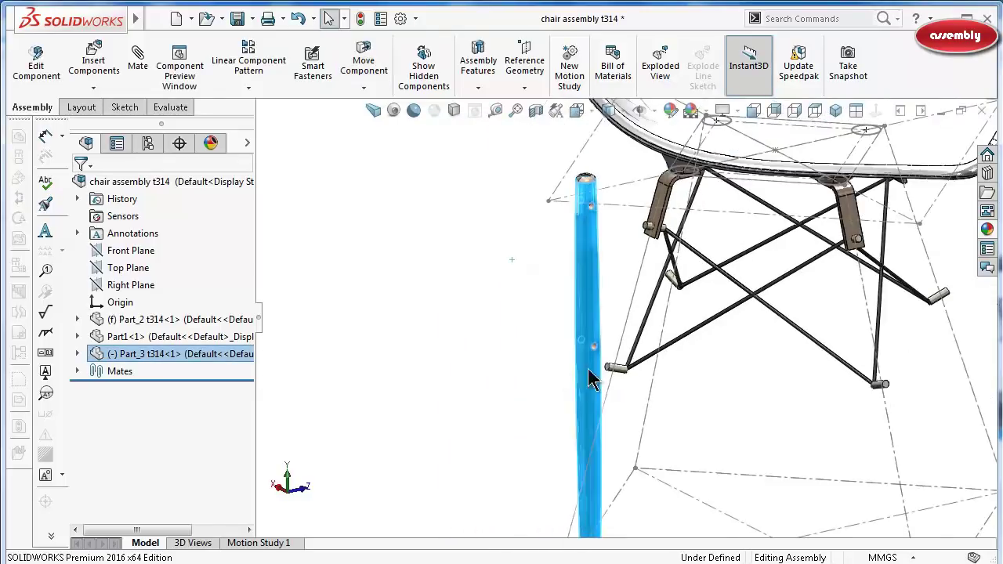
scroll(615, 415, "up", 1)
middle_click_drag(615, 415, 645, 352)
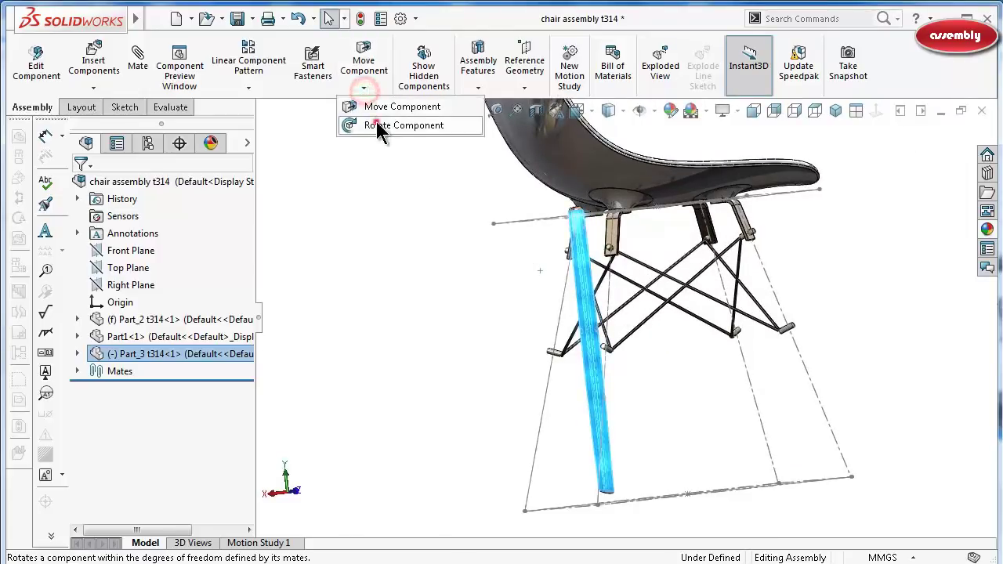
Rotate the wooden leg component so it stands upright among the brackets.
left_click(376, 124)
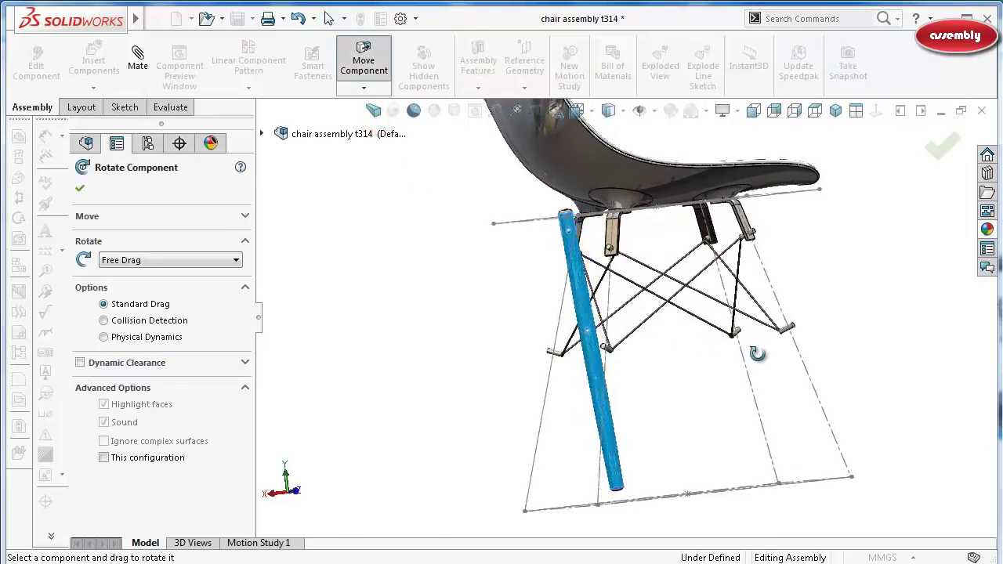
left_click(600, 388)
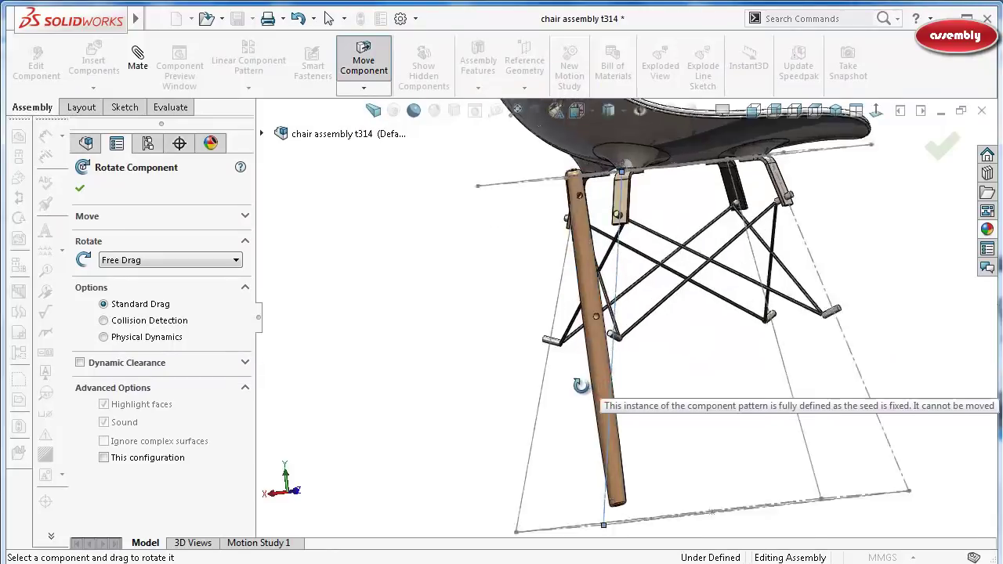
scroll(669, 357, "down", 3)
scroll(668, 306, "down", 2)
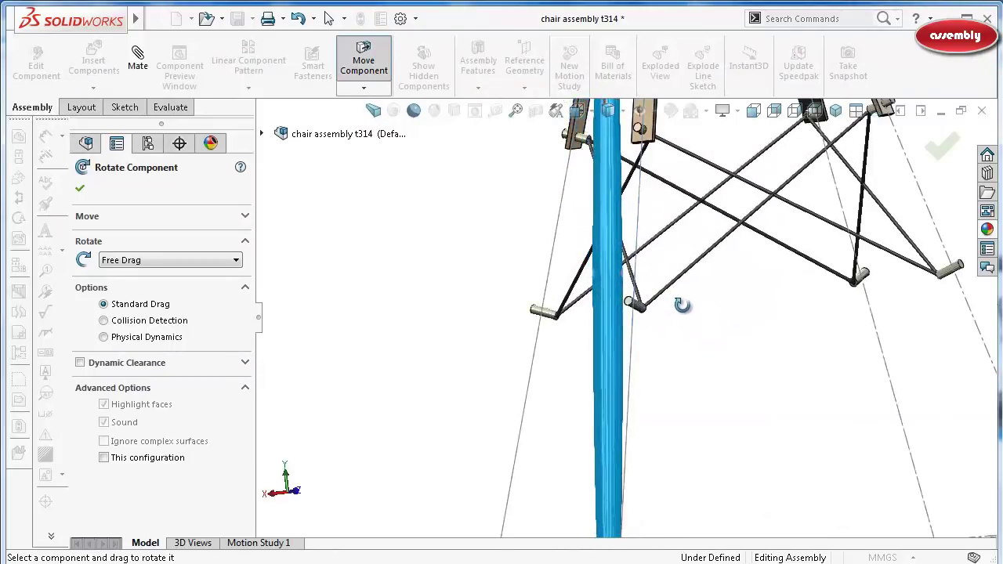
scroll(607, 450, "up", 1)
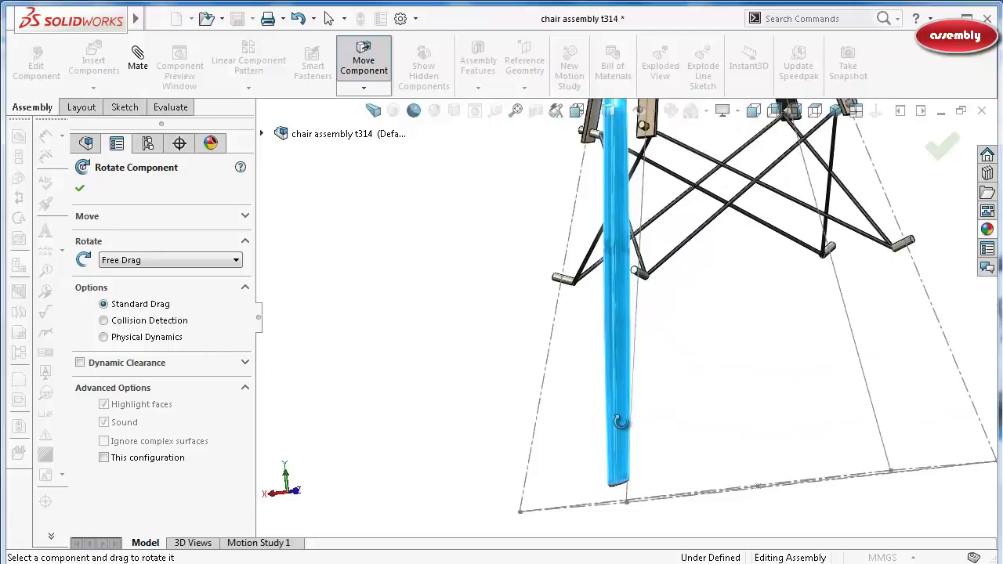
left_click(620, 421)
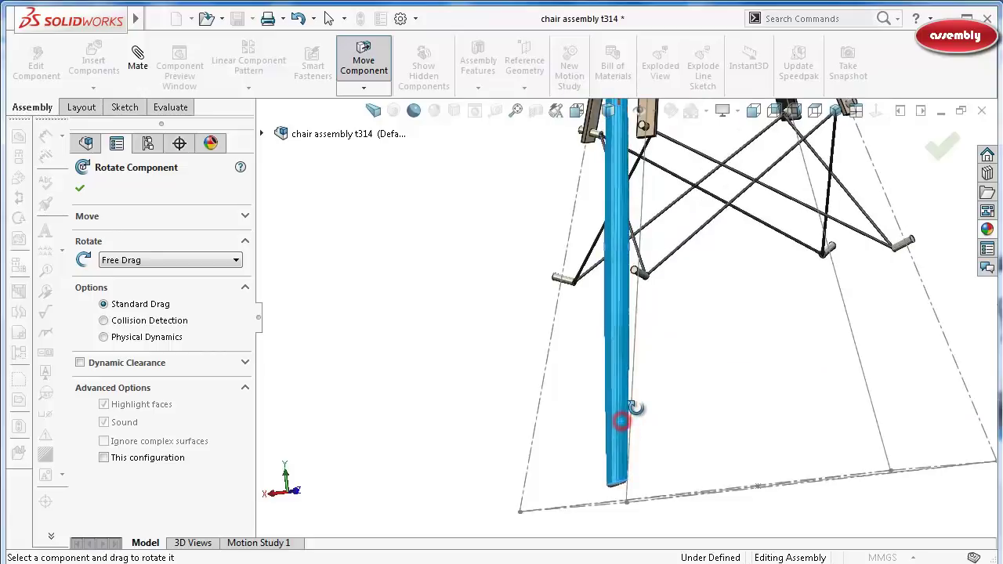
left_click(944, 145)
Zoom in on the top of the leg and orbit until its hole faces the view.
scroll(658, 174, "down", 2)
scroll(619, 188, "down", 2)
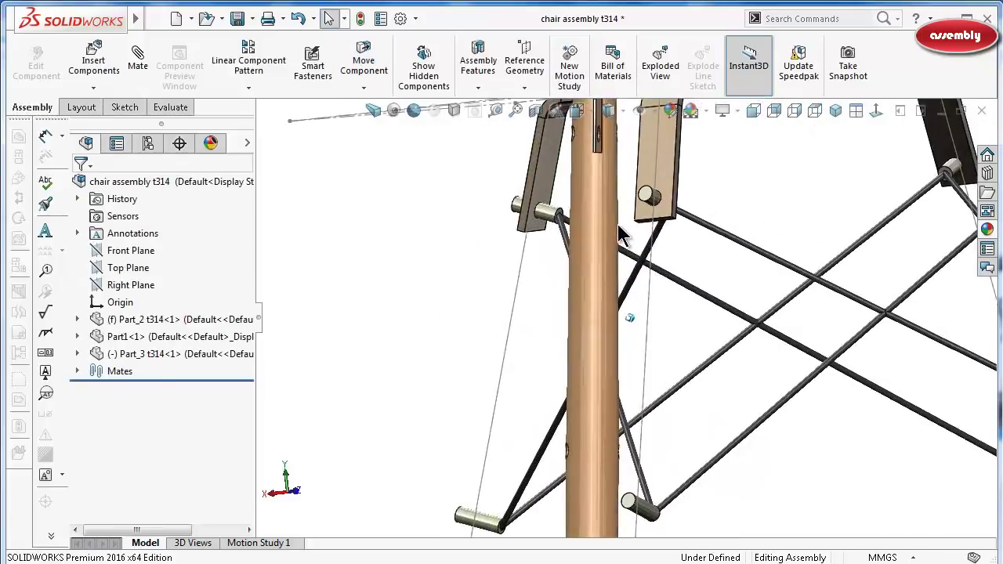
scroll(622, 213, "down", 2)
scroll(636, 229, "down", 2)
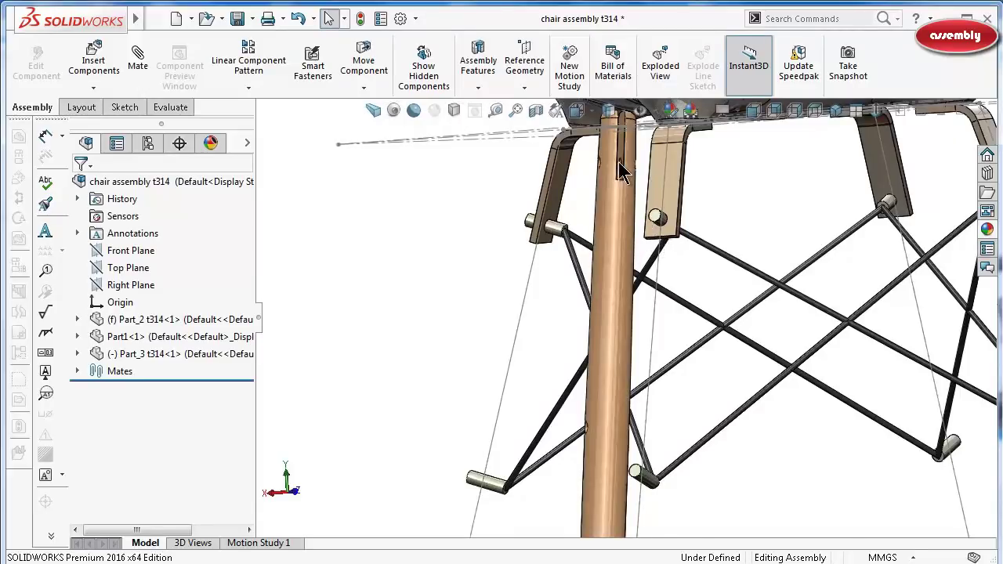
scroll(623, 168, "down", 2)
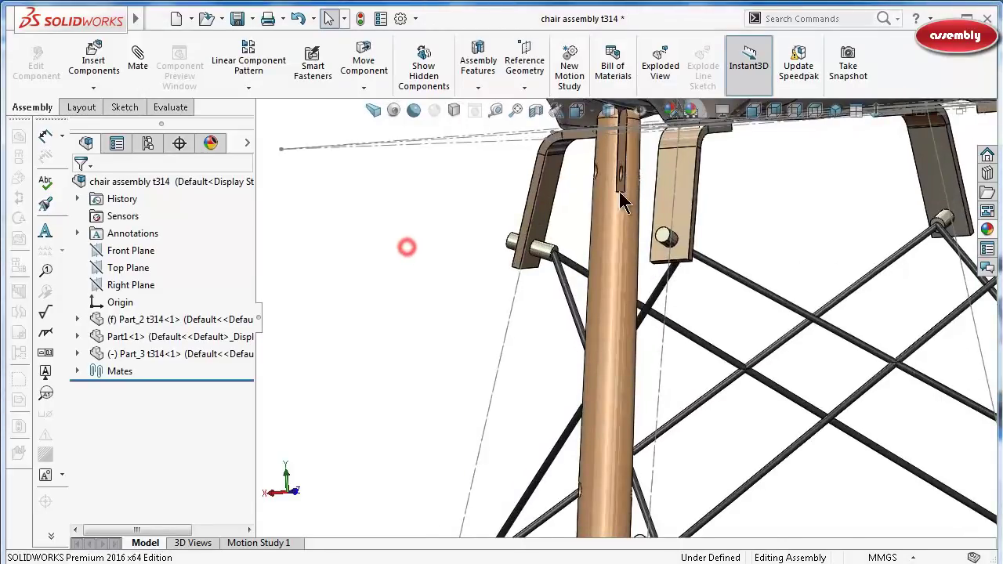
scroll(619, 191, "down", 3)
middle_click_drag(604, 205, 576, 209)
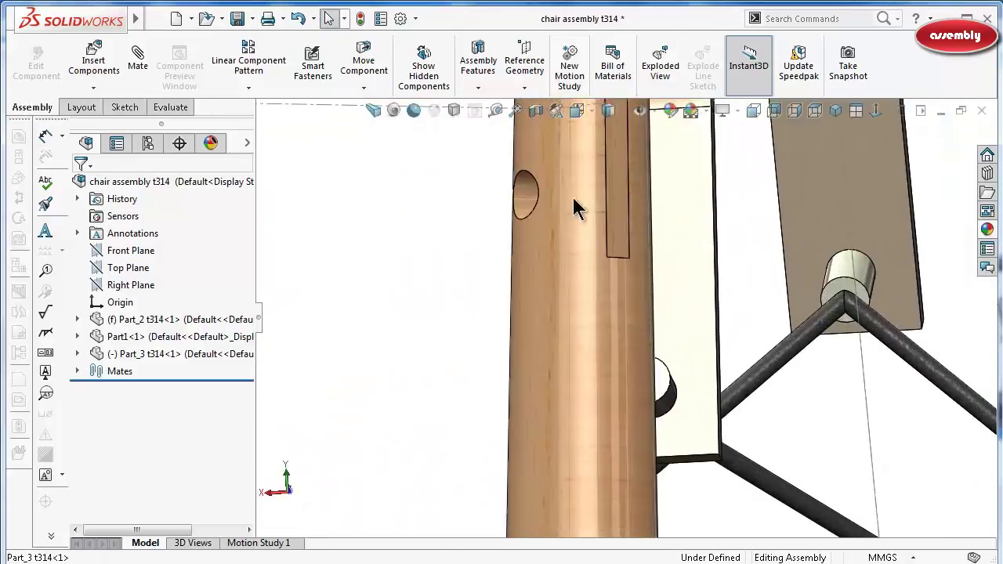
Mate the leg's top hole concentric with the bracket pin.
left_click(526, 202)
left_click(697, 110)
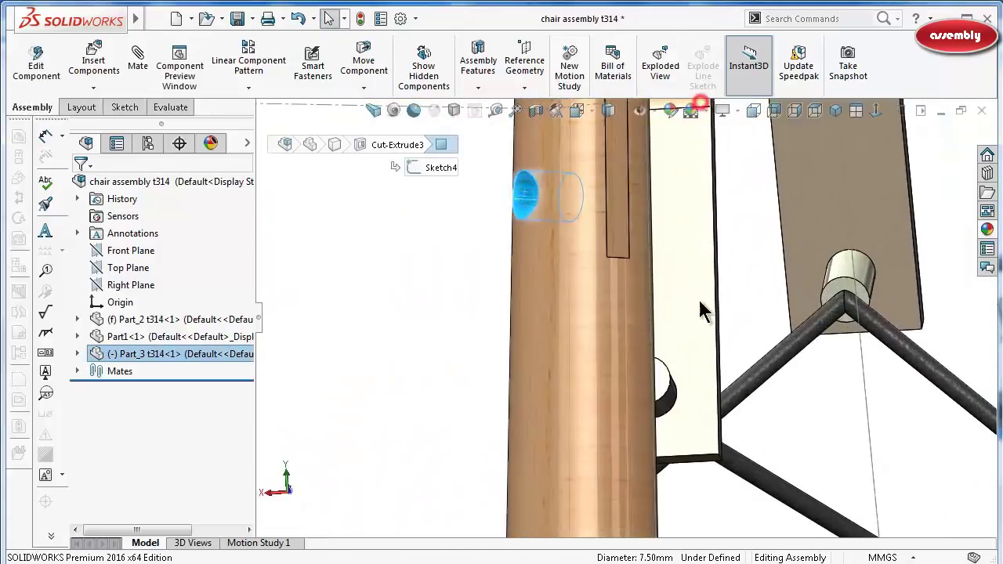
mouse_move(685, 412)
middle_mouse_down()
mouse_move(667, 394)
mouse_move(651, 398)
mouse_move(666, 407)
middle_mouse_up()
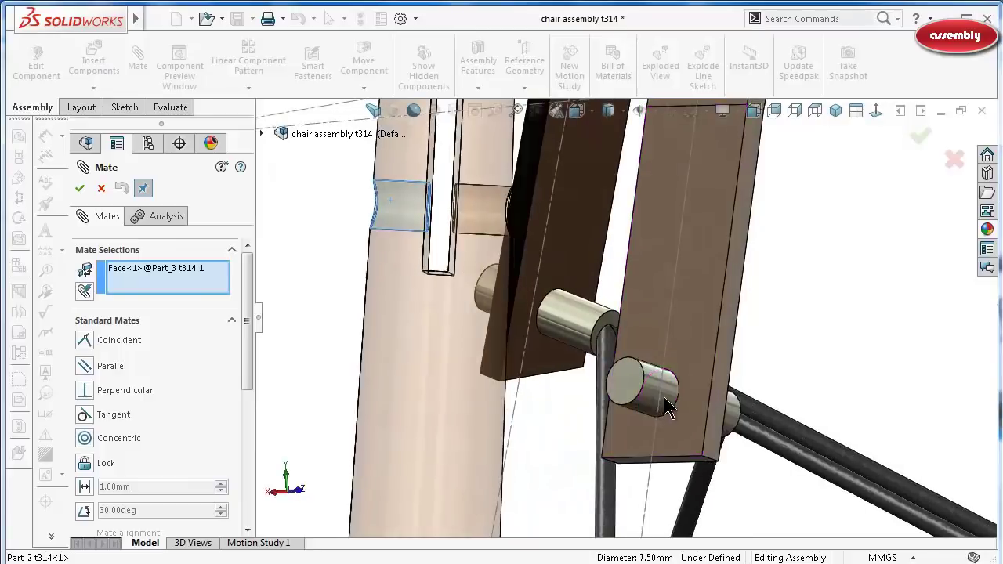
left_click(657, 401)
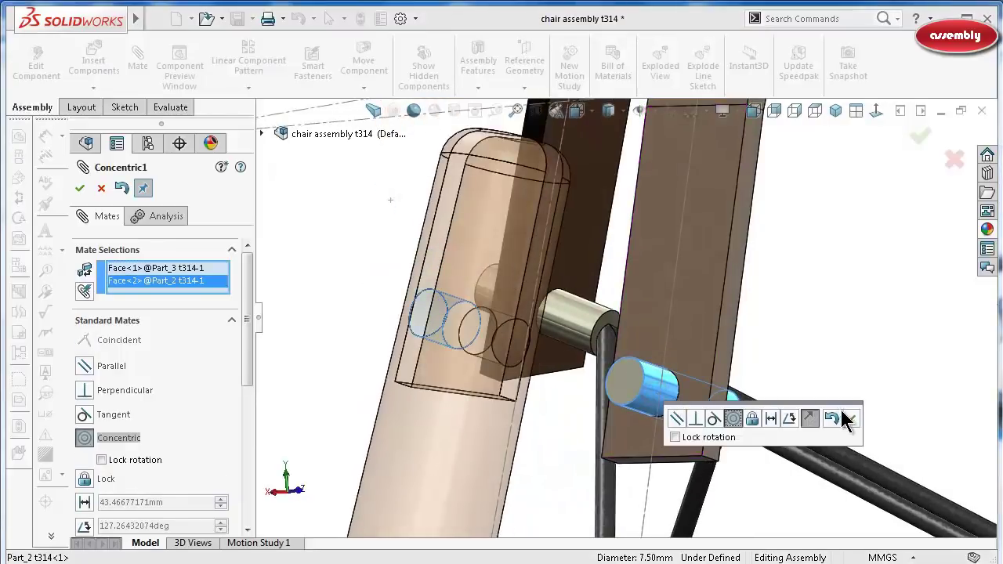
left_click(852, 413)
Make the leg's slot face coincident with the bracket plate, then rotate the view downward.
left_click(644, 301)
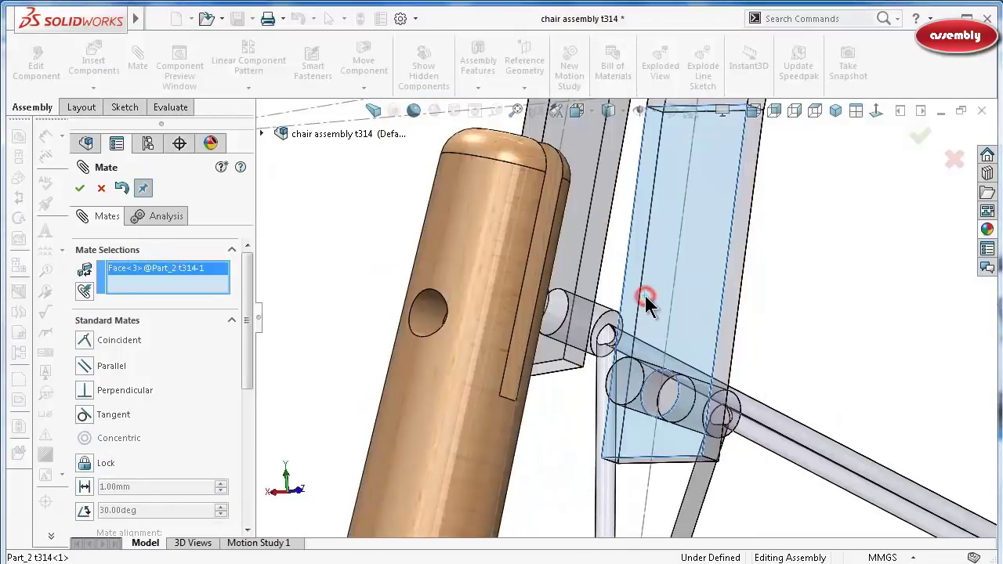
mouse_move(641, 310)
middle_mouse_down()
mouse_move(546, 365)
mouse_move(470, 370)
middle_mouse_up()
left_click(469, 369)
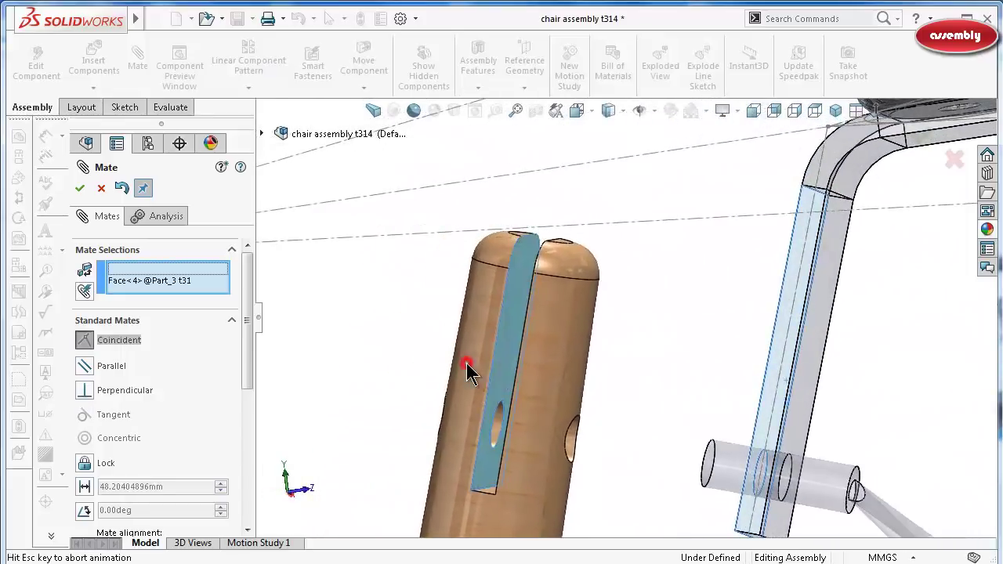
left_click(446, 389)
scroll(695, 459, "up", 3)
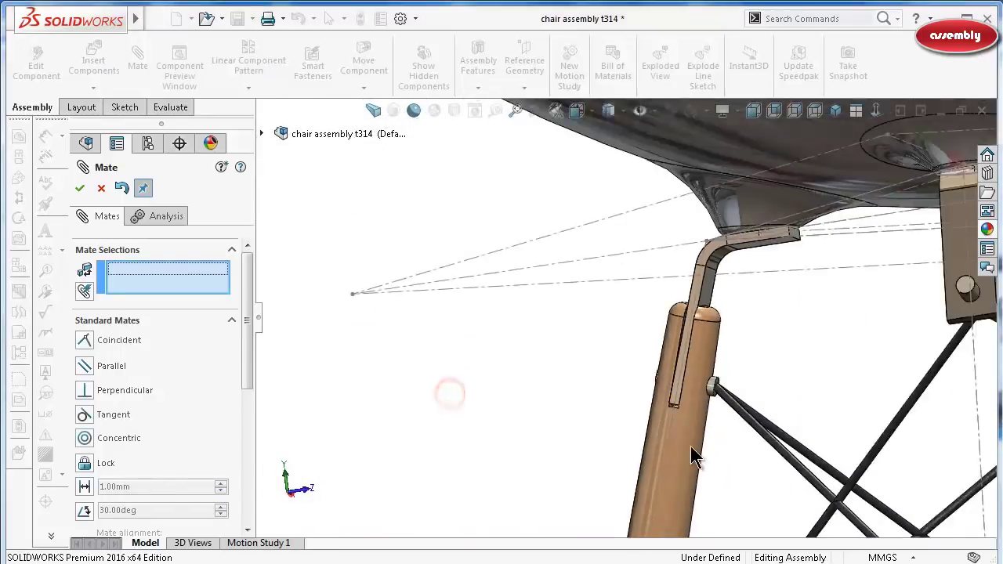
key("Down")
key("Down")
key("Down")
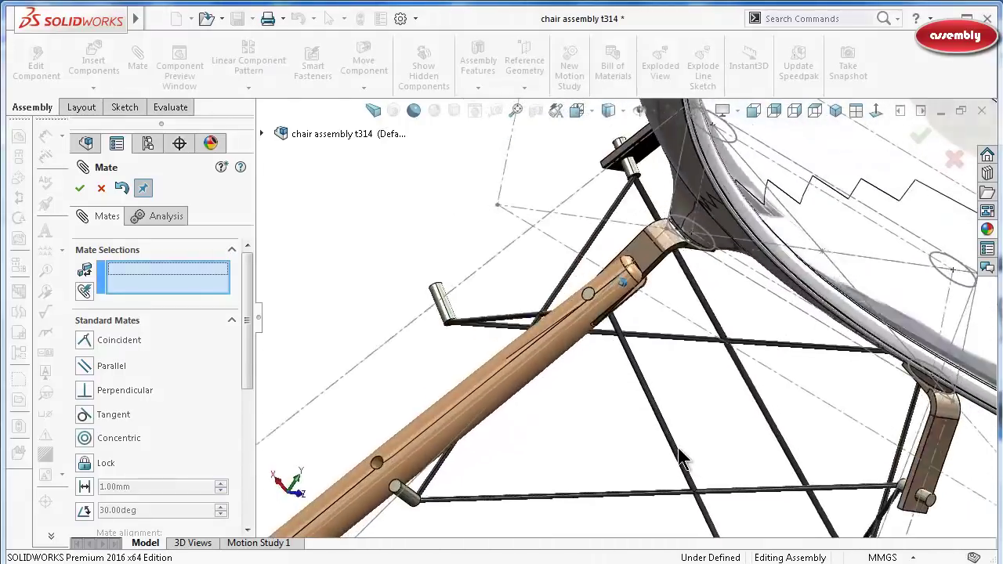
key("Down")
key("Down")
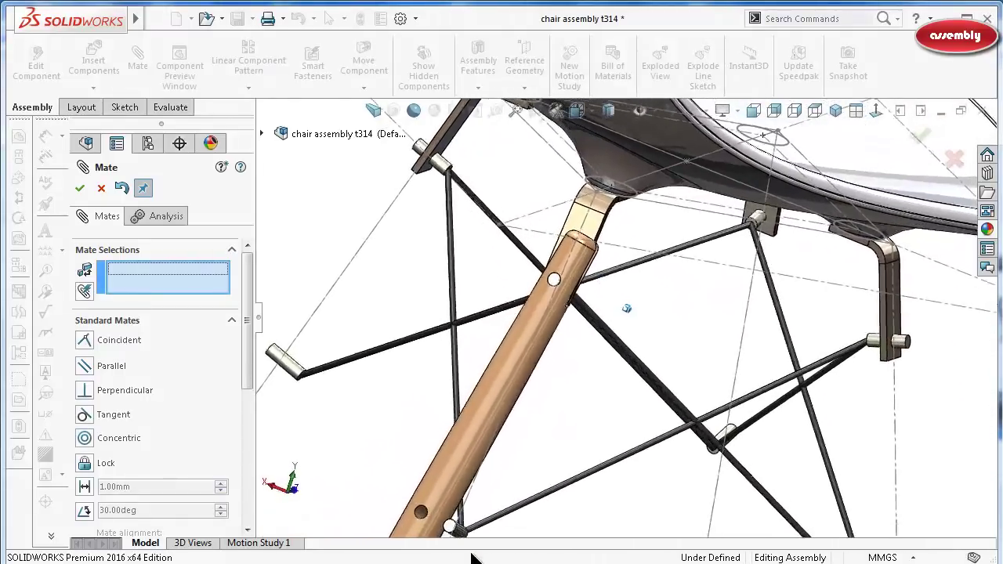
key("Down")
key("Down")
key("Down")
key("Down")
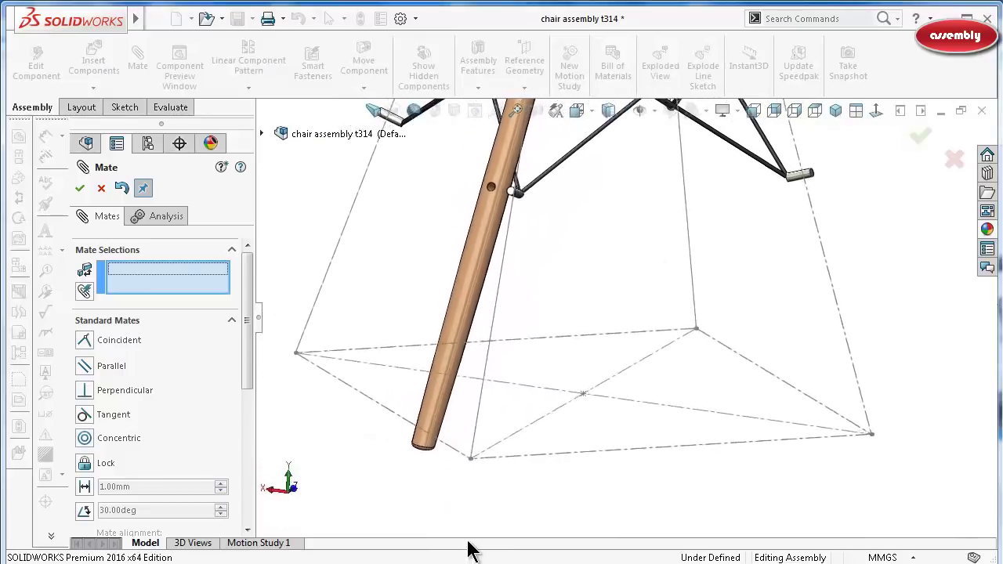
key("Down")
key("Down")
Mate the wire rod end concentric with the hole partway down the leg.
scroll(533, 347, "down", 2)
scroll(579, 298, "down", 3)
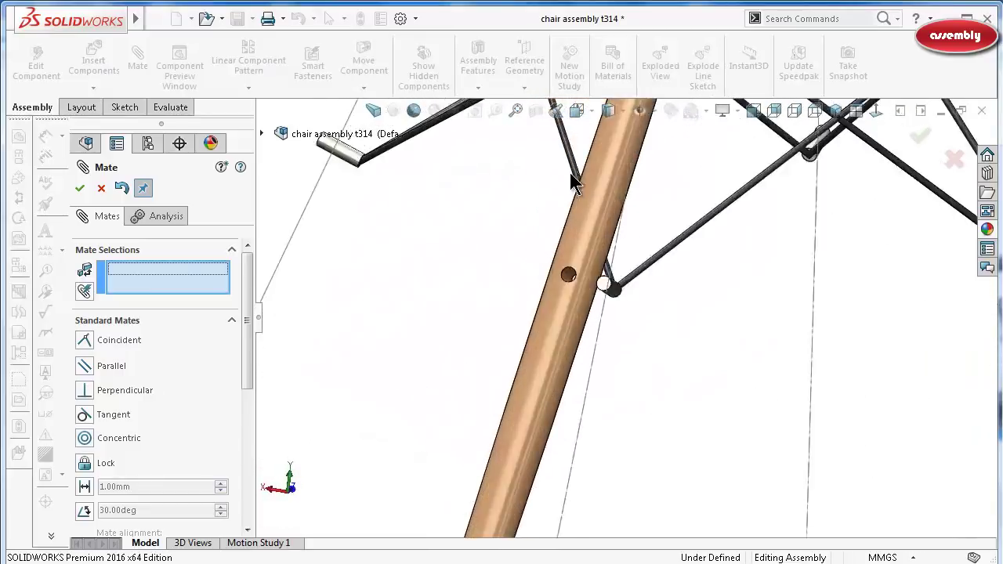
scroll(575, 322, "down", 3)
left_click(572, 302)
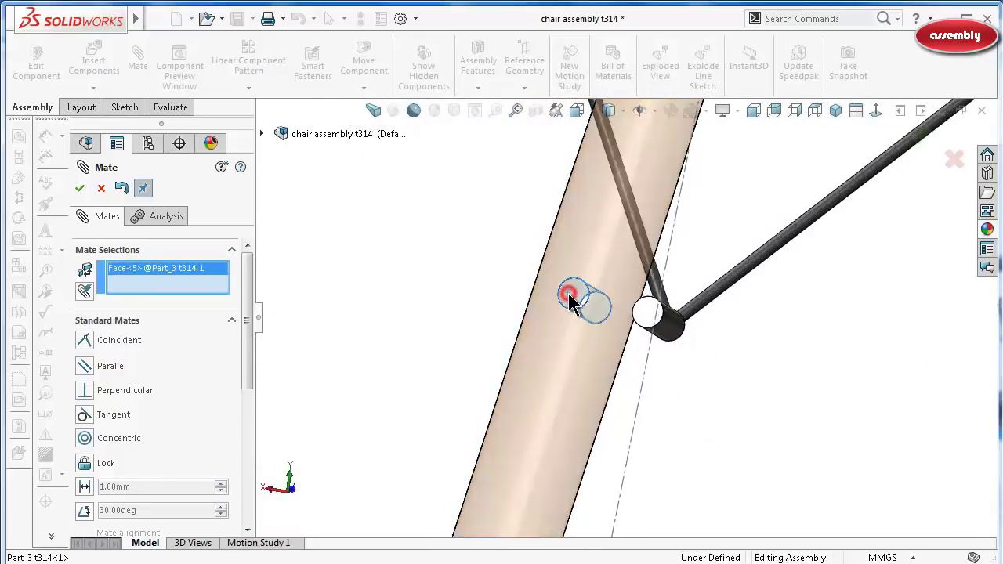
left_click(672, 333)
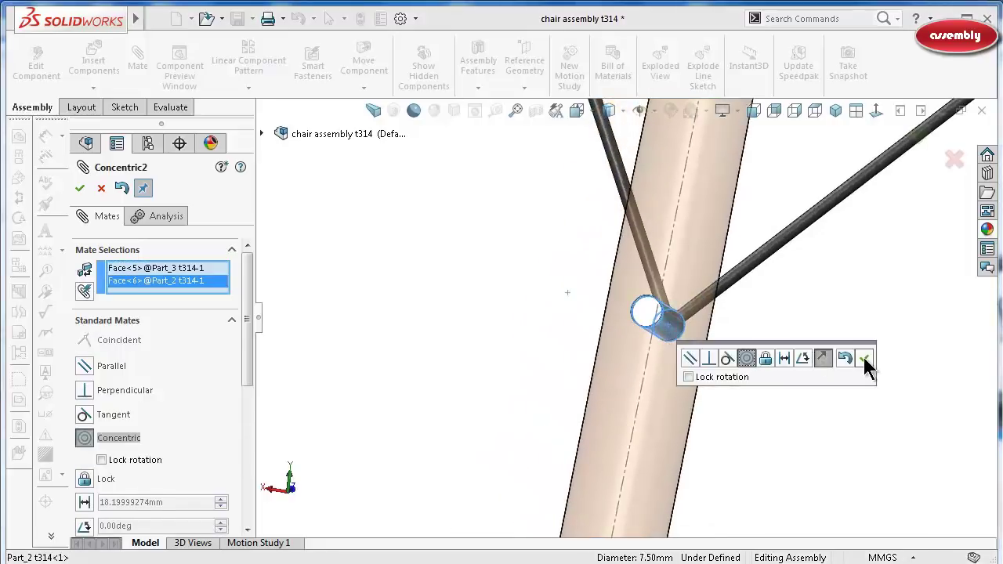
left_click(863, 355)
Zoom and rotate the view to inspect the leg pinned to the wire base.
scroll(825, 339, "up", 3)
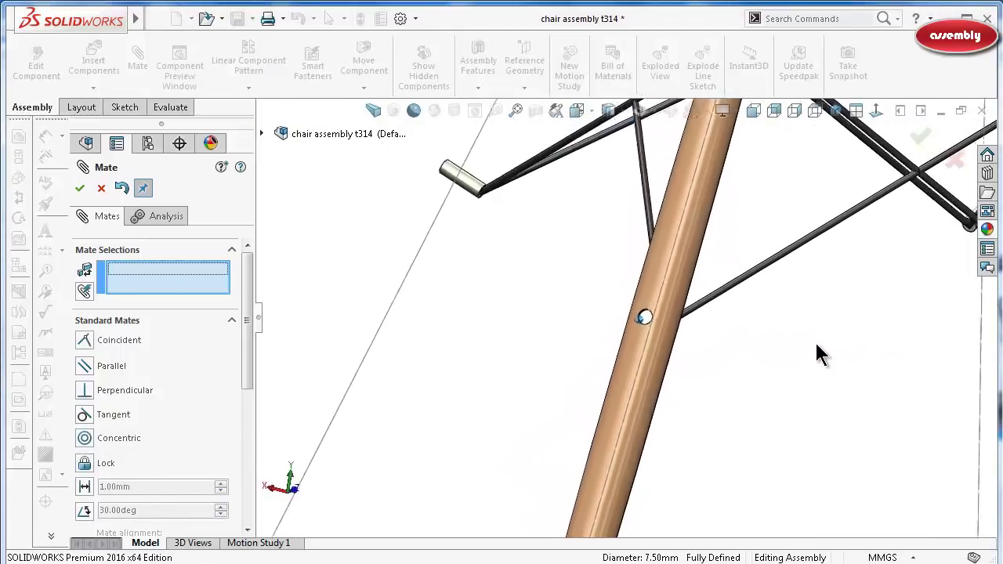
middle_click_drag(815, 352, 805, 353)
scroll(807, 354, "down", 2)
scroll(807, 355, "up", 3)
scroll(694, 470, "down", 1)
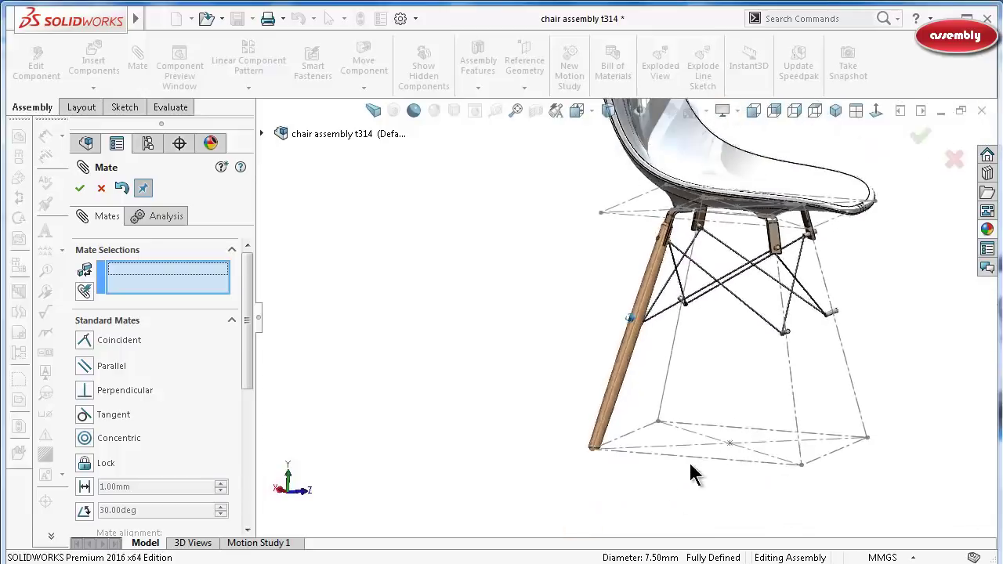
scroll(605, 410, "down", 2)
scroll(604, 410, "down", 1)
scroll(588, 387, "down", 2)
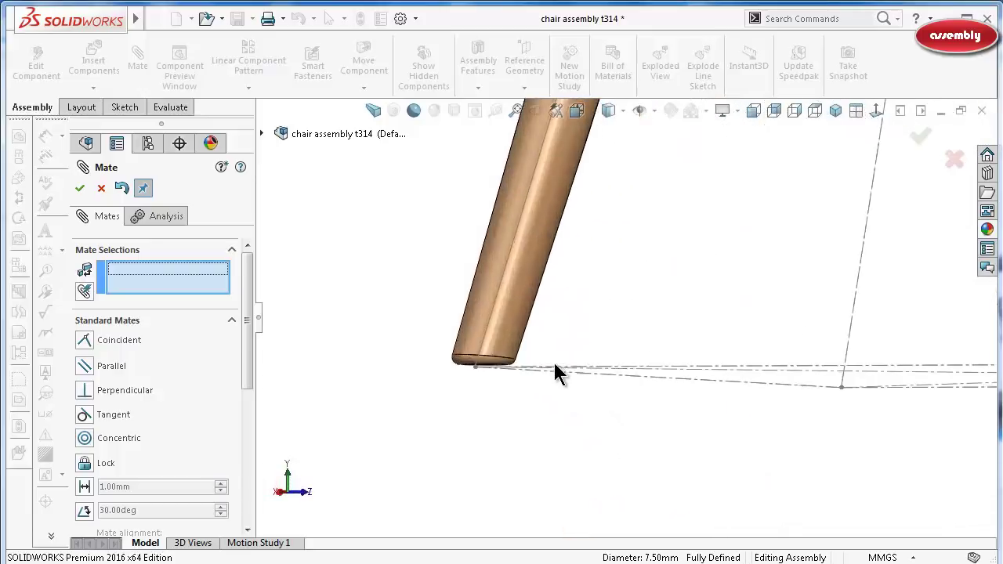
scroll(556, 369, "down", 2)
scroll(514, 365, "down", 1)
scroll(533, 376, "down", 1)
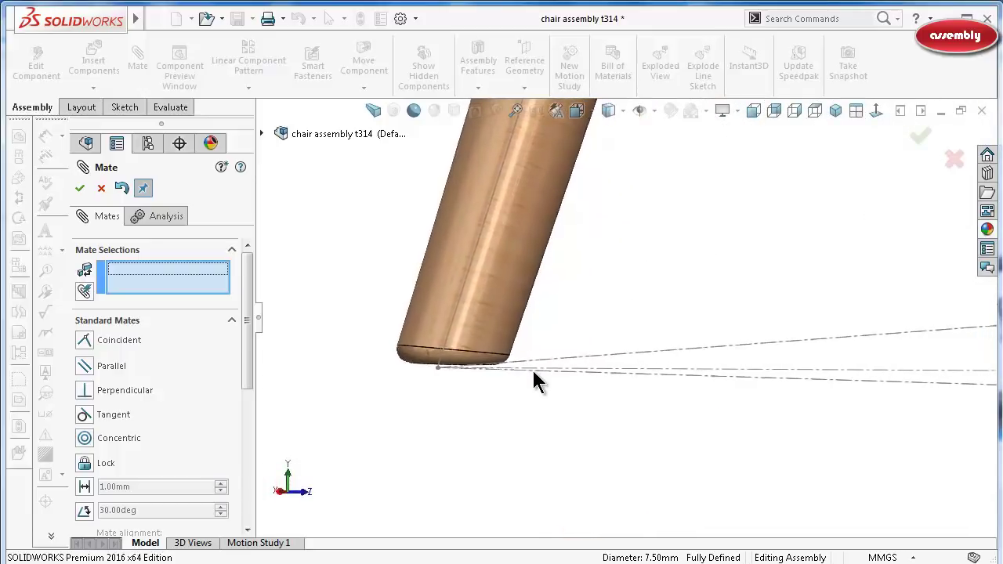
scroll(532, 376, "down", 1)
scroll(518, 369, "down", 1)
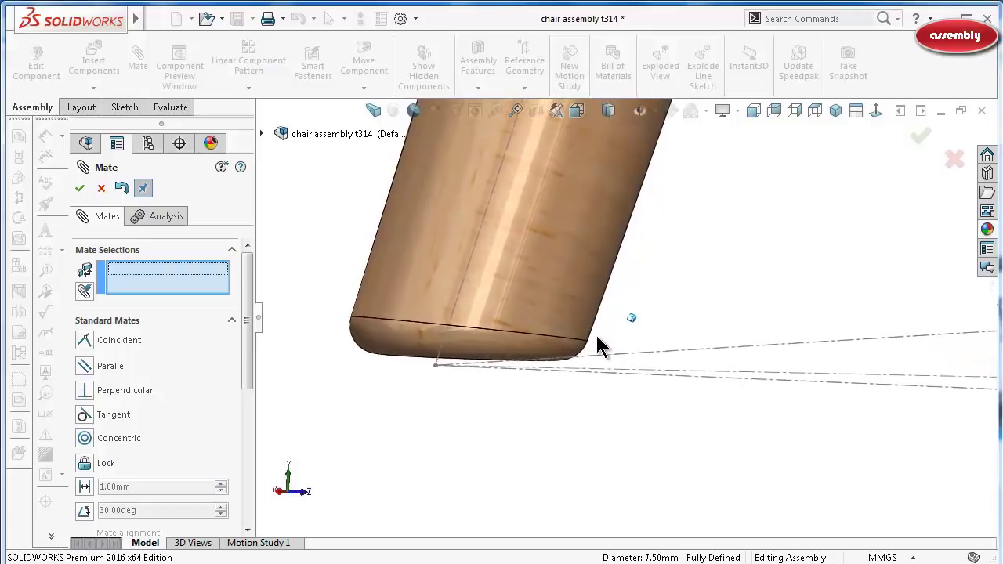
scroll(597, 351, "down", 2)
key("ctrl+2")
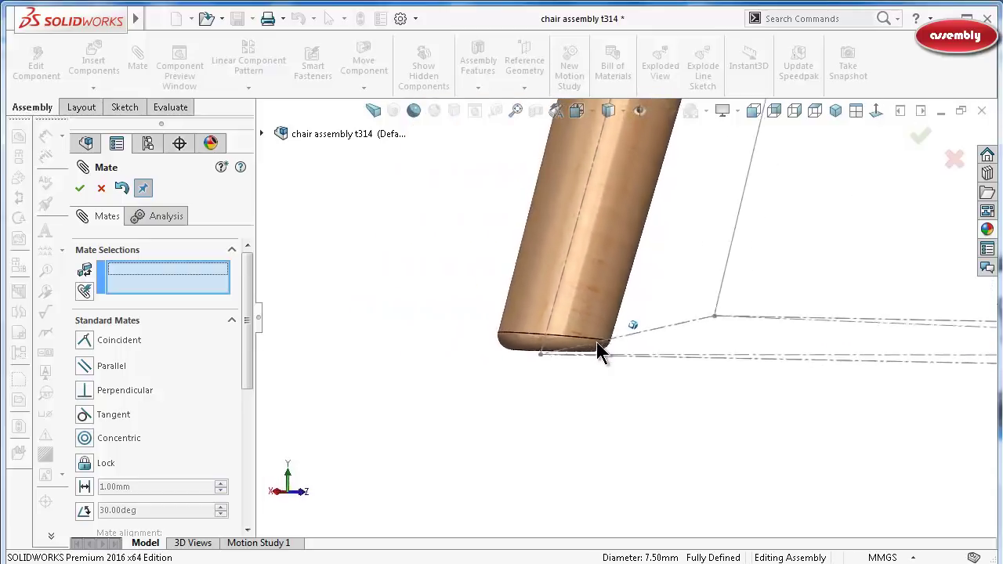
scroll(597, 350, "up", 2)
scroll(619, 266, "up", 1)
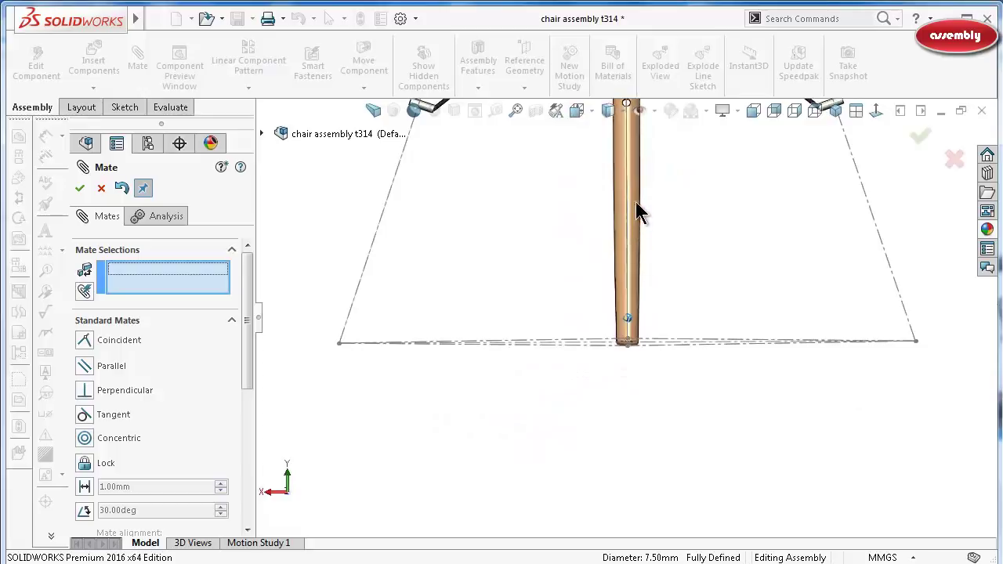
scroll(635, 188, "up", 1)
scroll(633, 172, "down", 2)
key("Left")
key("Left")
key("Left")
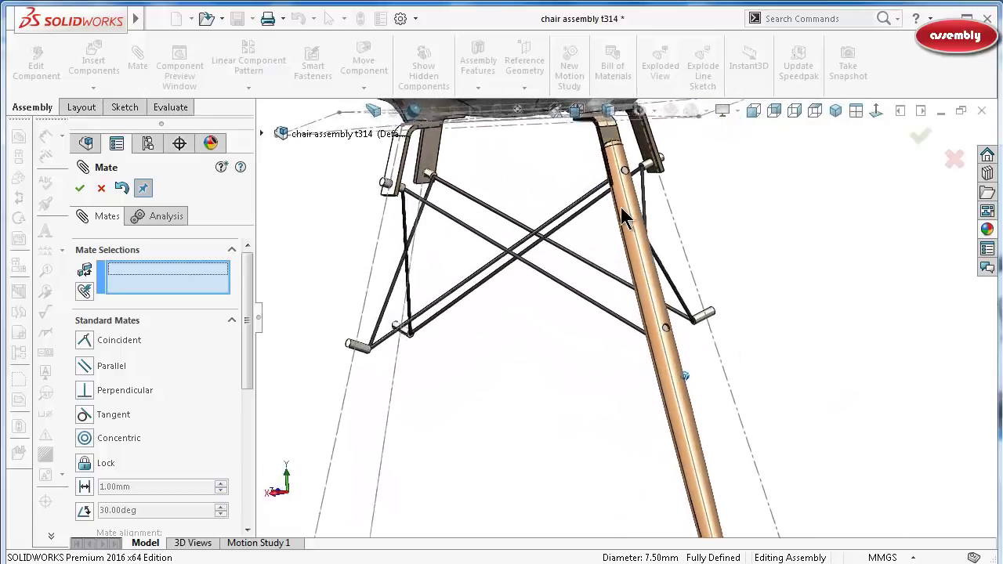
Finish adding the mates and tilt the view toward the seat underside.
left_click(77, 188)
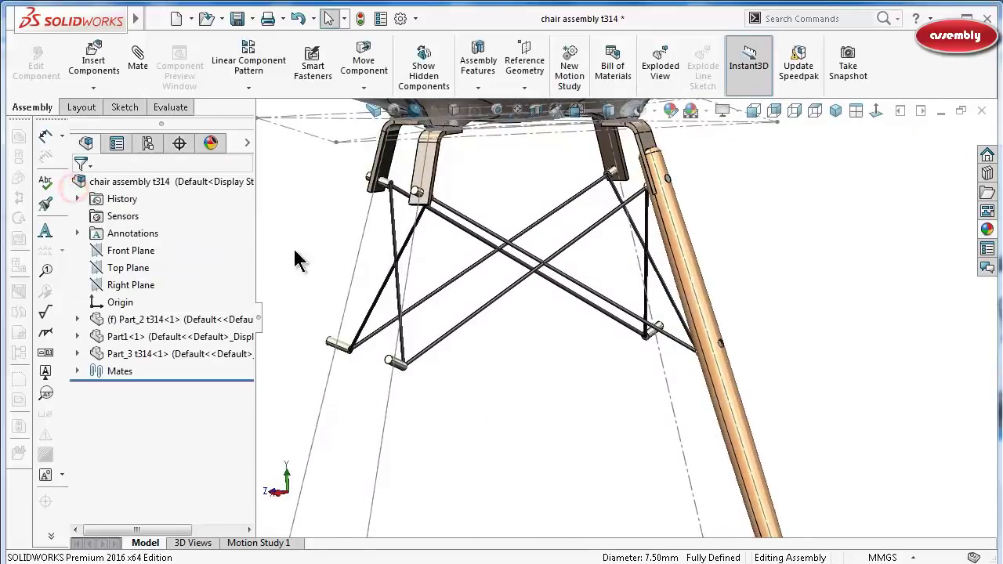
middle_click_drag(399, 276, 360, 298)
scroll(517, 235, "up", 2)
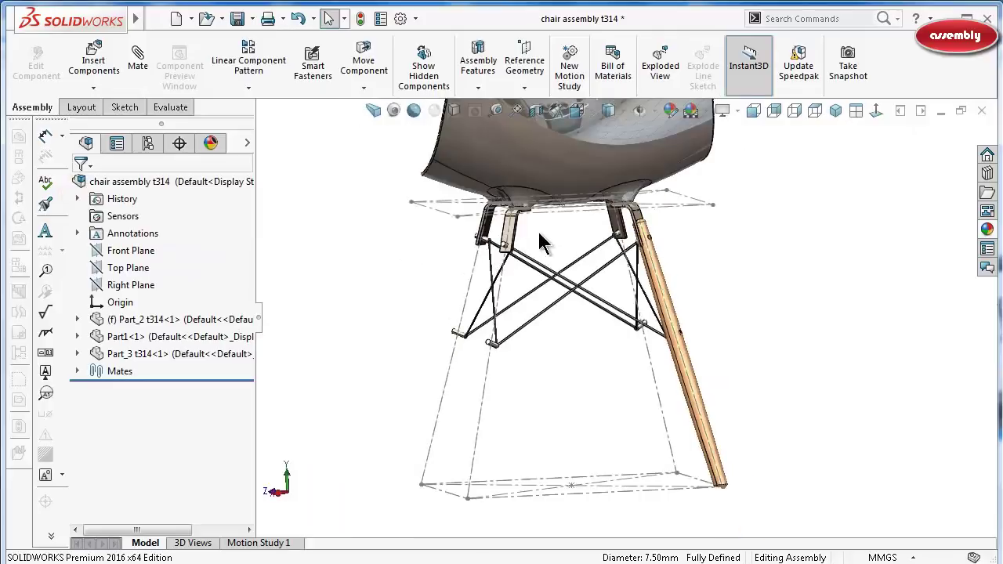
scroll(563, 224, "down", 2)
Select the seat bracket, expand Part_2, and show the Surface-Plane2 surface body.
left_click(508, 239)
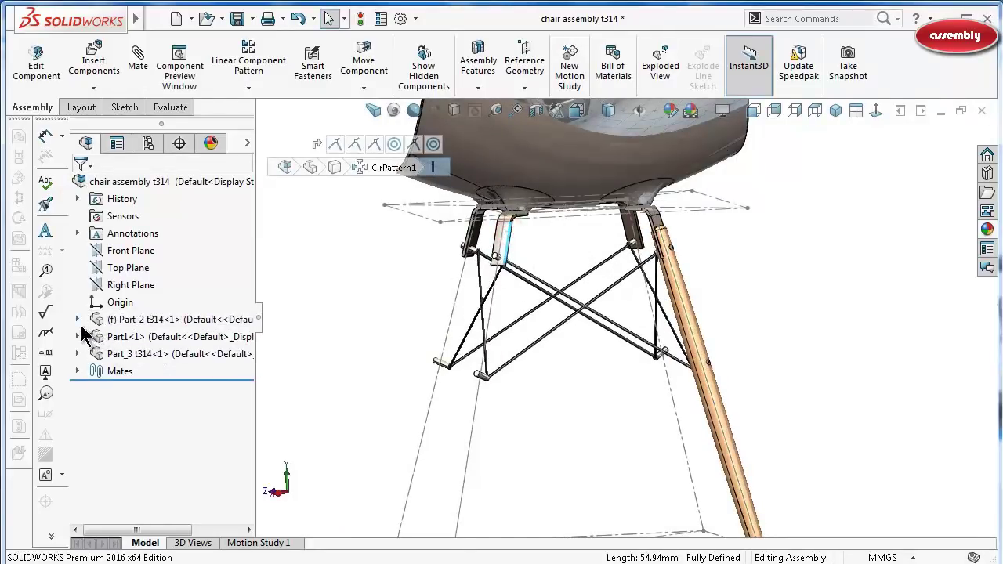
left_click(77, 319)
scroll(204, 408, "down", 2)
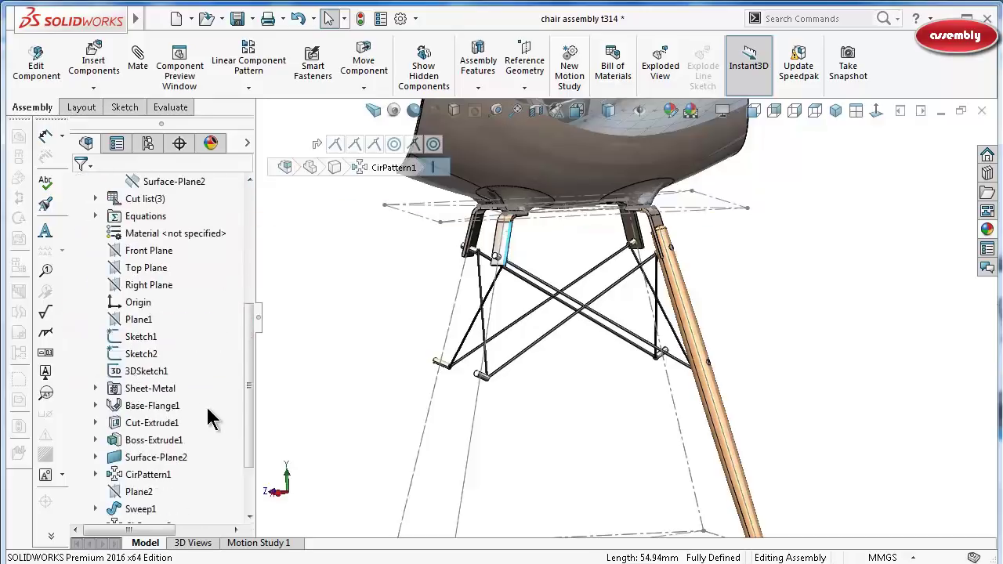
scroll(207, 411, "down", 1)
left_click(165, 405)
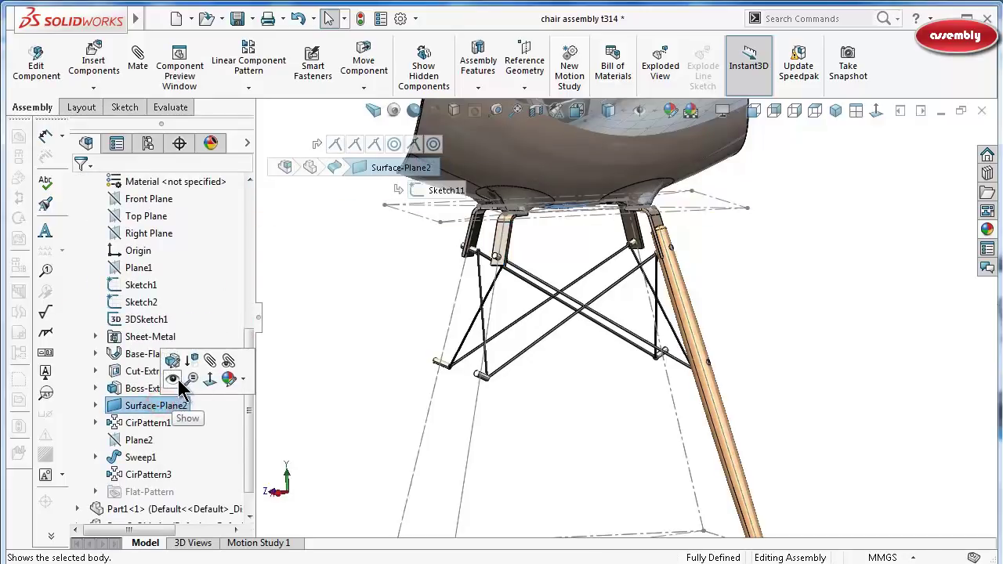
left_click(179, 381)
Select the Surface-Plane2 feature and orbit between side and underside views of seat and legs.
scroll(571, 213, "down", 3)
scroll(684, 261, "down", 2)
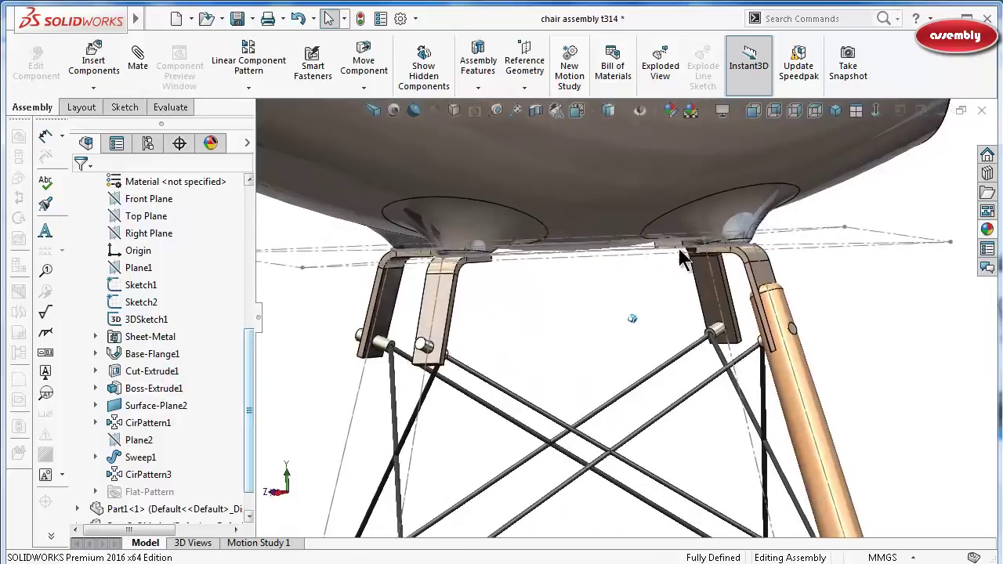
scroll(684, 261, "down", 2)
scroll(684, 261, "down", 2)
scroll(684, 261, "down", 2)
scroll(573, 274, "down", 2)
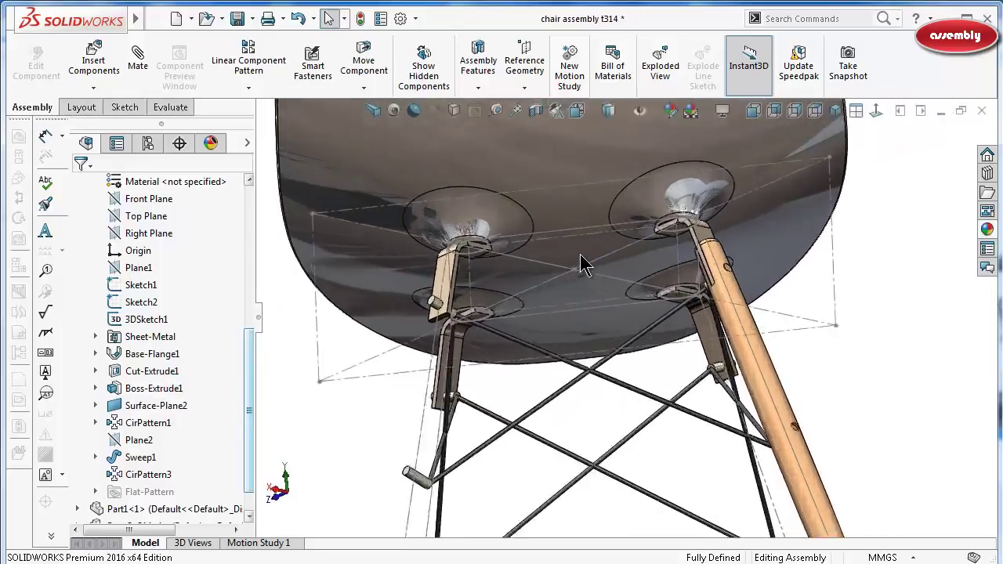
scroll(582, 264, "down", 3)
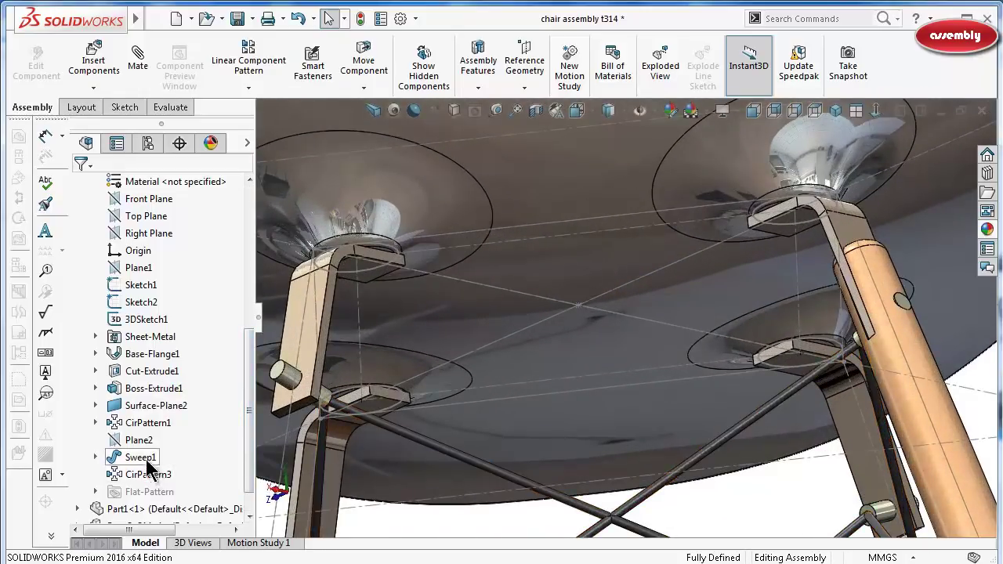
left_click(161, 405)
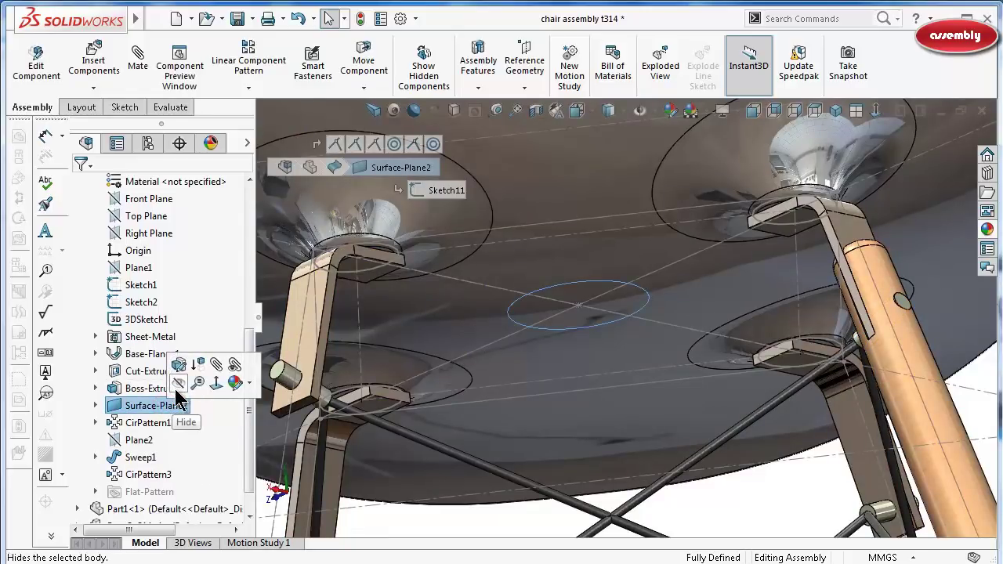
scroll(728, 298, "up", 1)
scroll(728, 297, "up", 2)
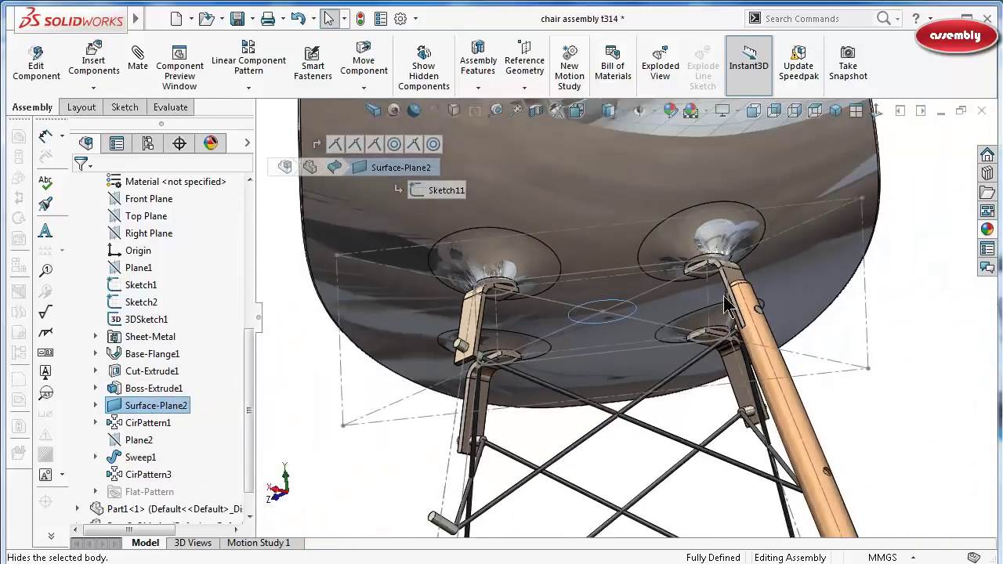
scroll(616, 318, "down", 3)
scroll(615, 324, "down", 2)
mouse_move(616, 324)
middle_mouse_down()
mouse_move(642, 332)
mouse_move(622, 266)
mouse_move(627, 340)
middle_mouse_up()
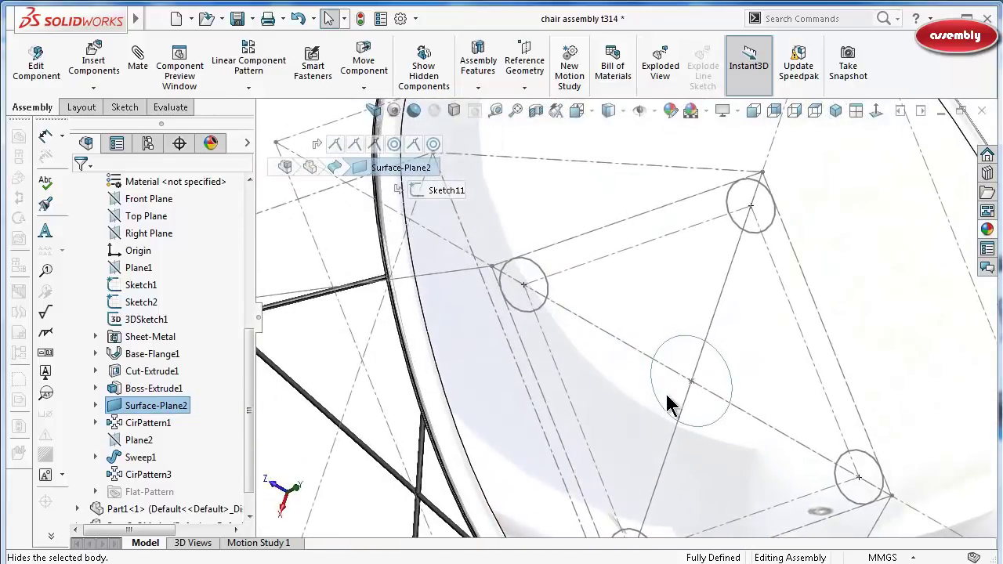
scroll(667, 403, "up", 1)
scroll(667, 409, "up", 1)
mouse_move(664, 417)
middle_mouse_down()
mouse_move(590, 497)
mouse_move(561, 469)
middle_mouse_up()
scroll(561, 468, "down", 3)
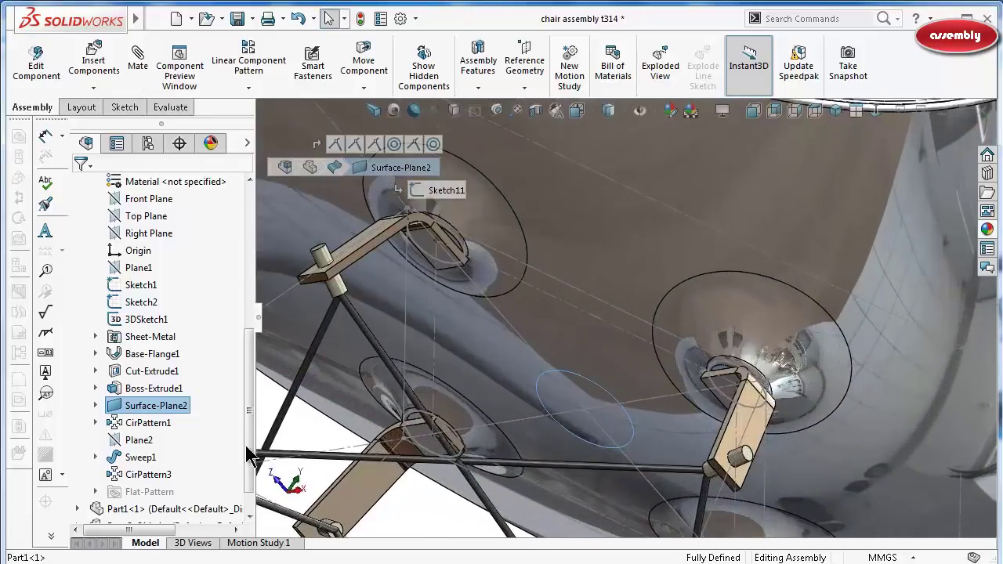
Show Sketch11 under Surface-Plane2 and bring up the component pattern types list.
left_click(96, 405)
left_click(154, 423)
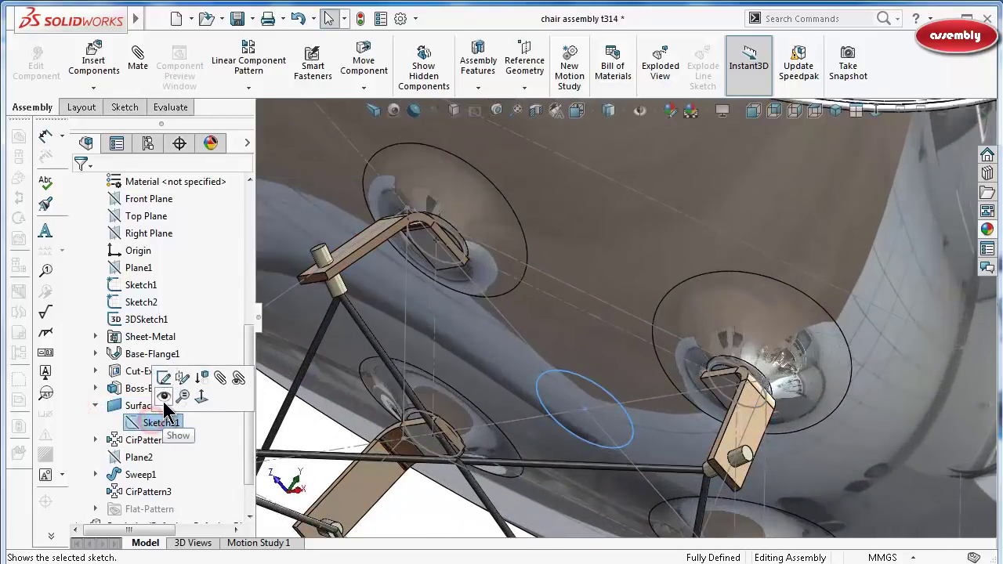
left_click(165, 400)
scroll(404, 429, "up", 5)
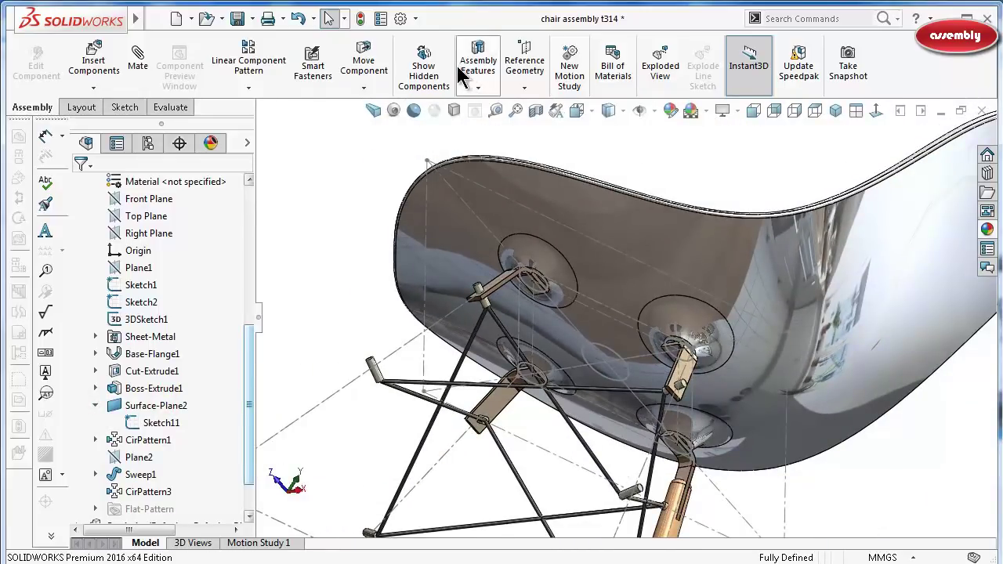
left_click(248, 89)
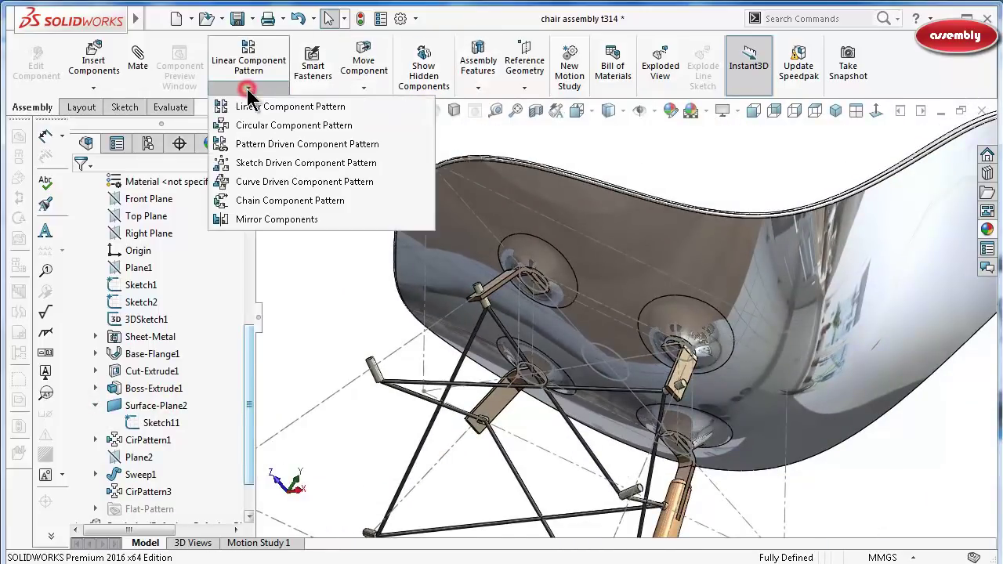
left_click(269, 127)
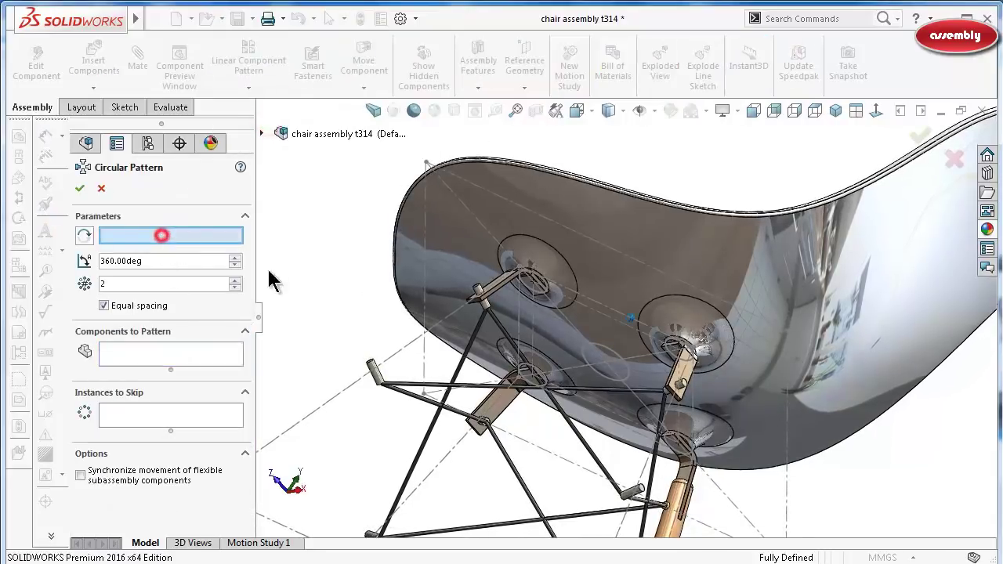
left_click(235, 280)
left_click(235, 279)
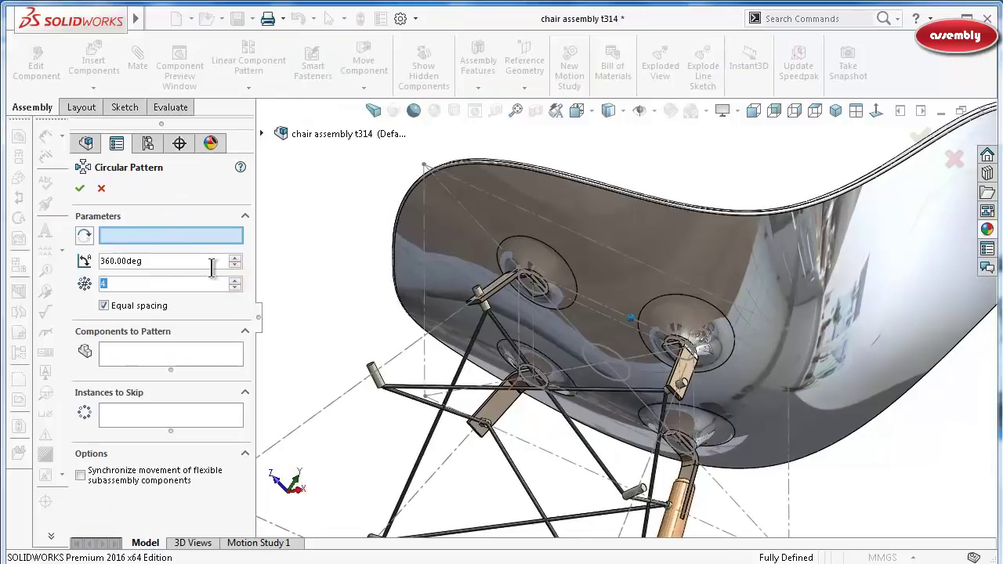
left_click(181, 233)
scroll(481, 325, "down", 3)
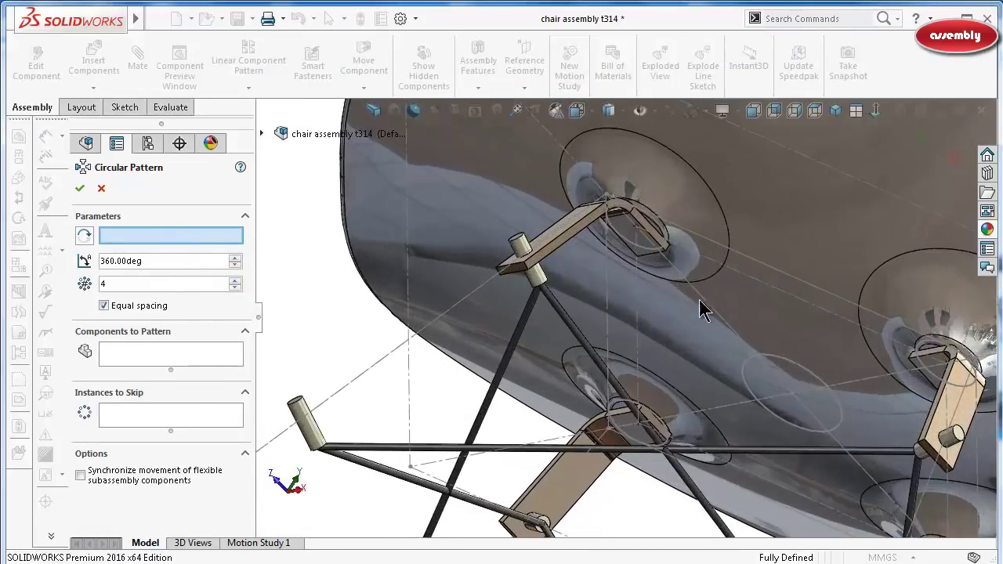
scroll(700, 300, "down", 2)
left_click(780, 370)
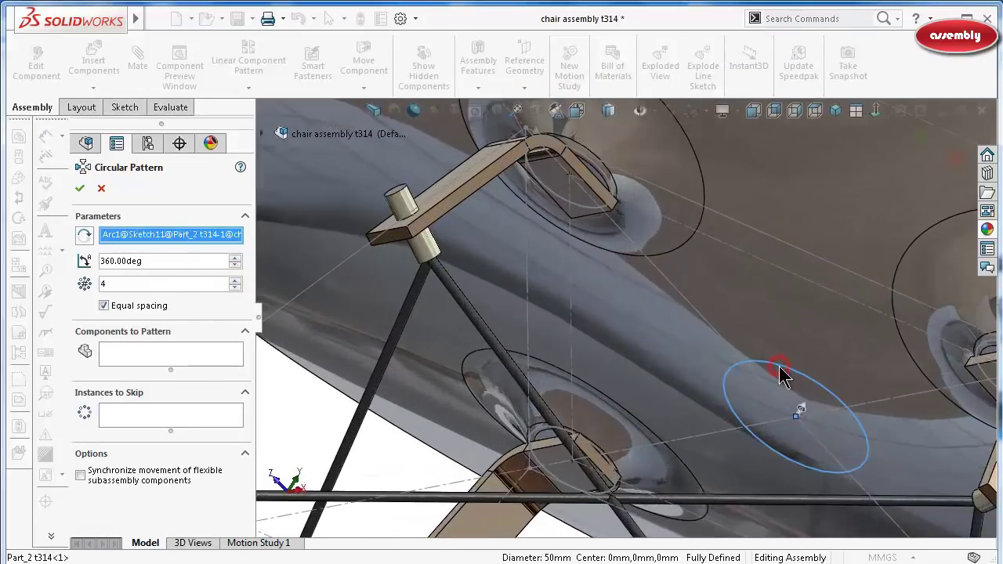
left_click(162, 356)
scroll(642, 423, "up", 3)
scroll(736, 470, "up", 2)
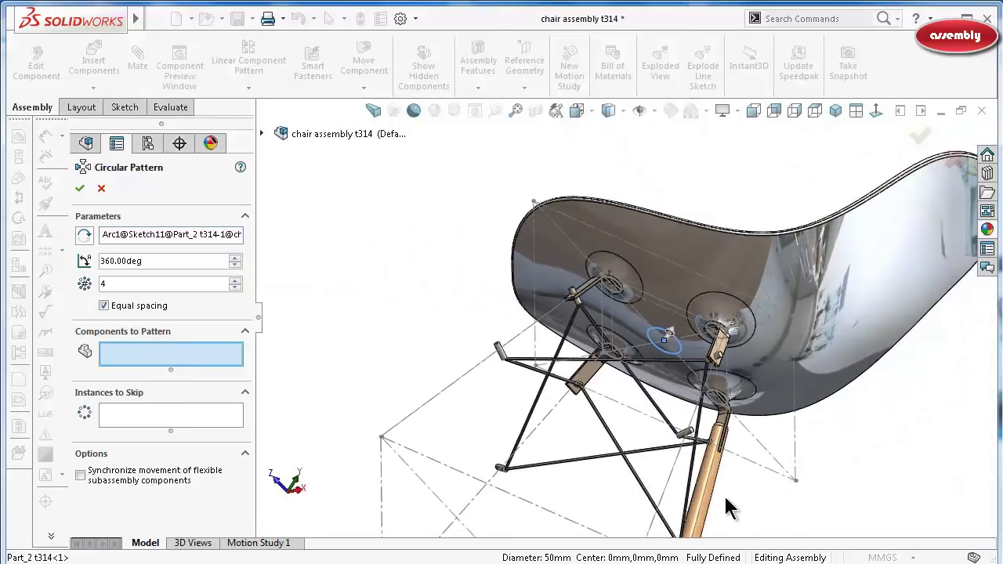
left_click(709, 501)
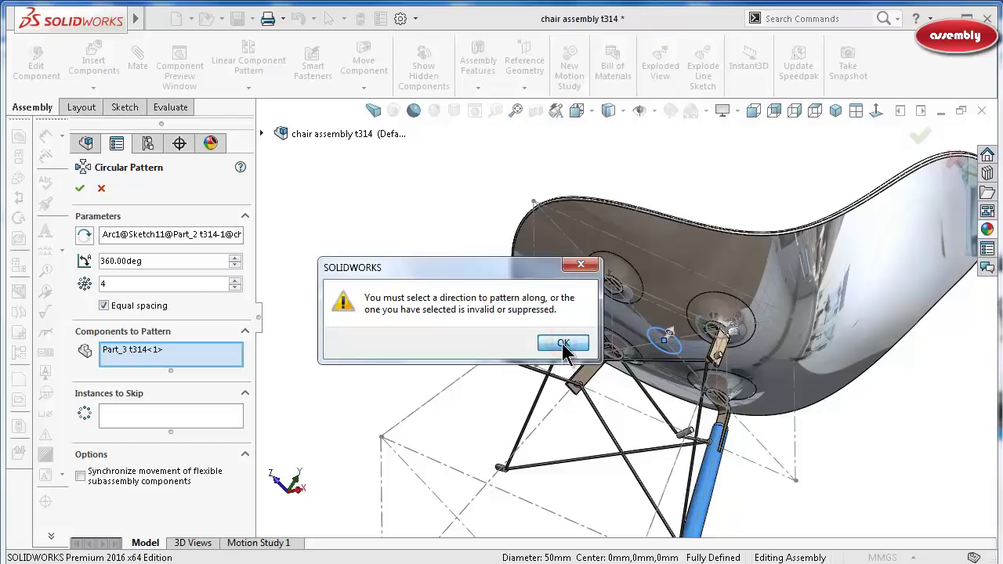
left_click(561, 345)
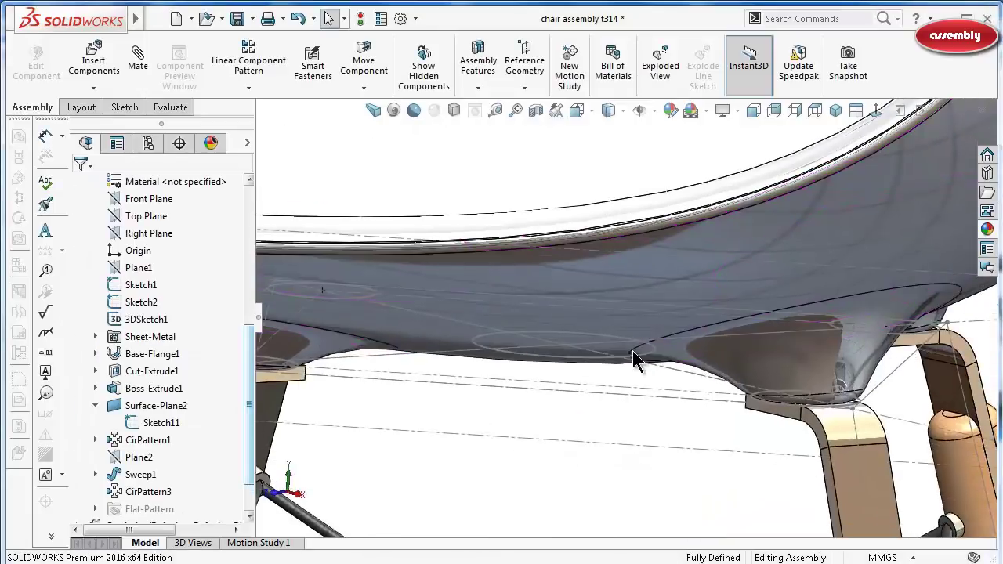
Hide the Part1 shell seat, reframe the remaining frame, and select Front Plane as mirror reference.
left_click(645, 292)
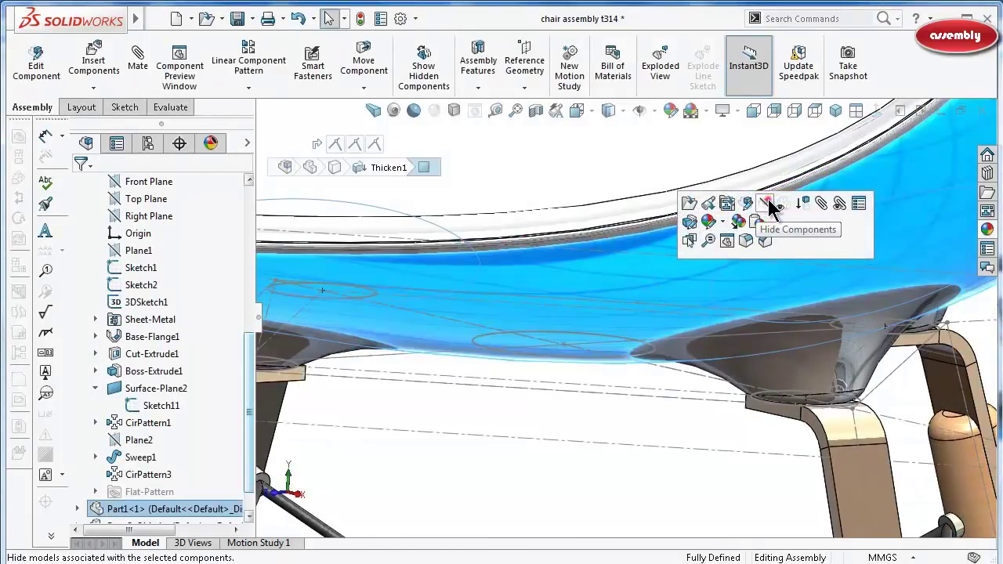
left_click(770, 207)
mouse_move(768, 197)
middle_mouse_down()
mouse_move(600, 394)
mouse_move(589, 424)
middle_mouse_up()
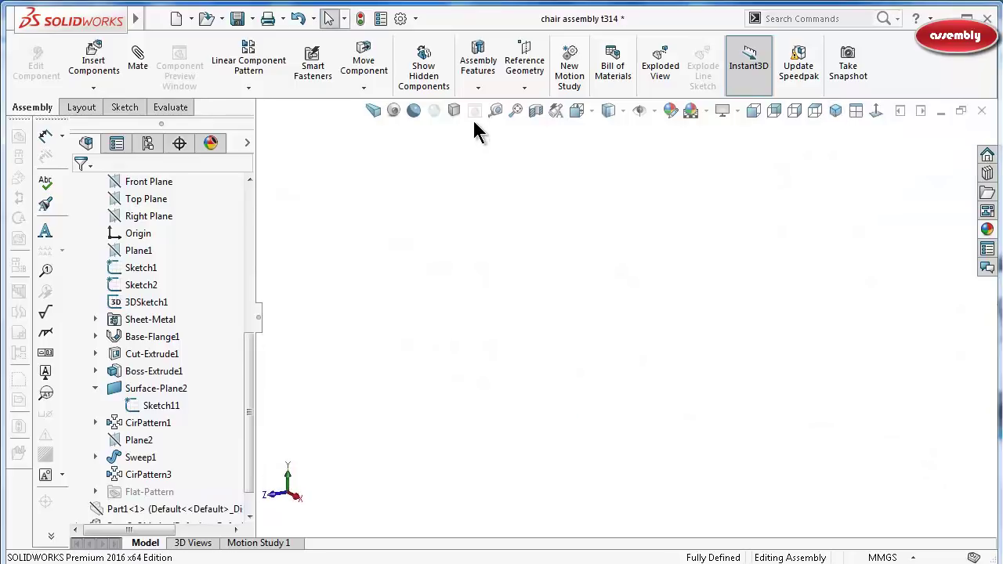
scroll(638, 197, "down", 2)
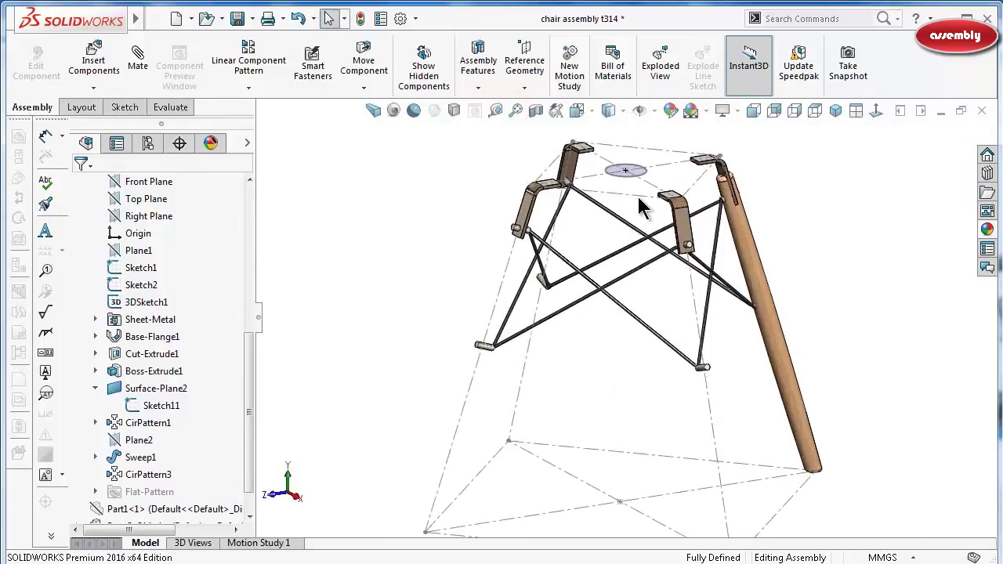
scroll(672, 241, "down", 2)
scroll(739, 336, "down", 3)
scroll(587, 227, "up", 2)
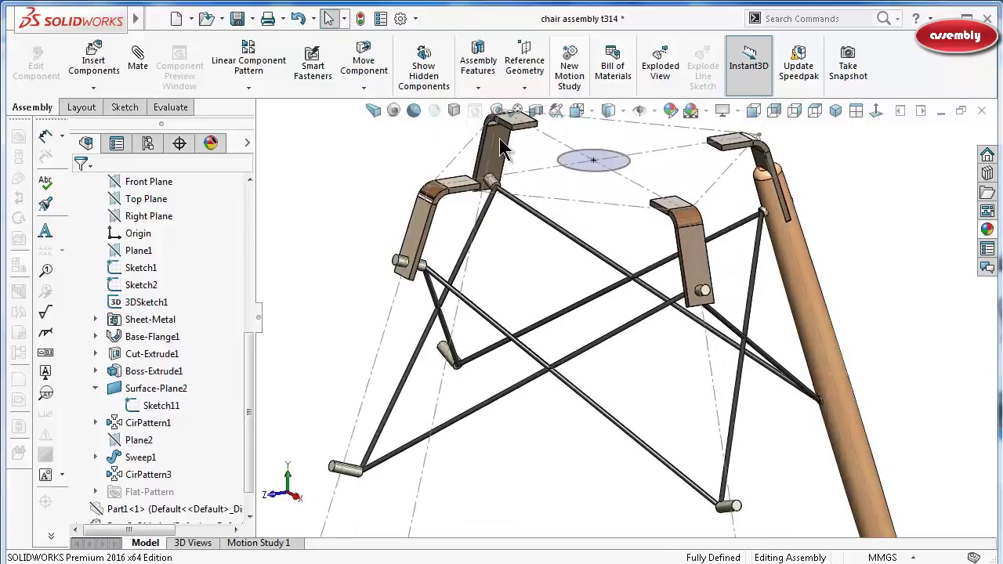
scroll(746, 523, "up", 4)
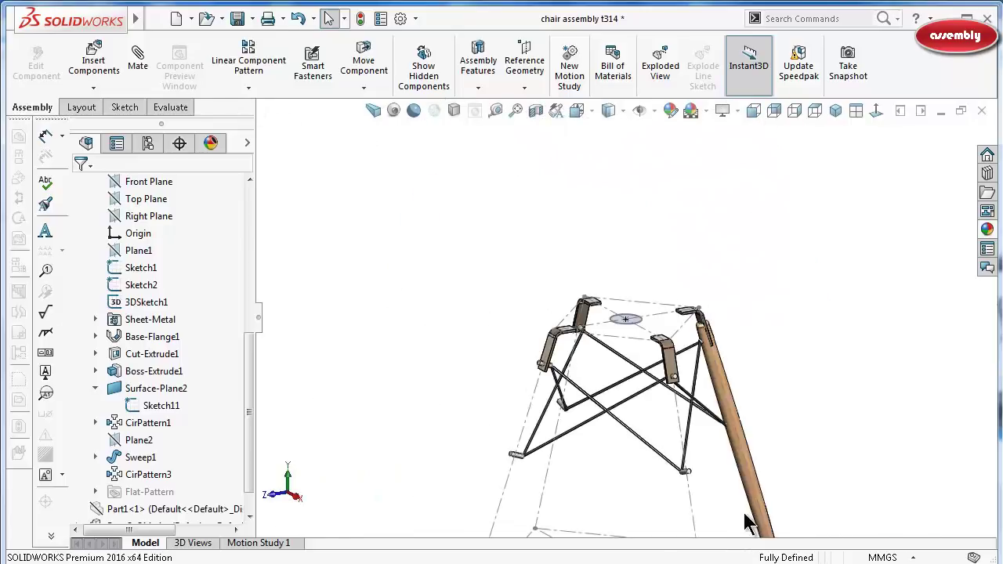
left_click(149, 181)
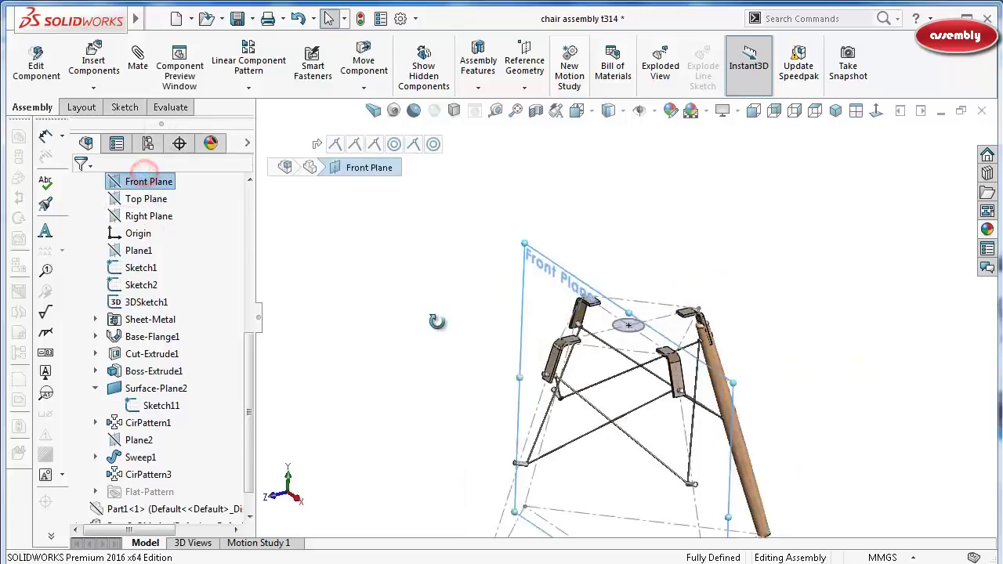
mouse_move(436, 324)
middle_mouse_down()
mouse_move(438, 403)
mouse_move(439, 329)
middle_mouse_up()
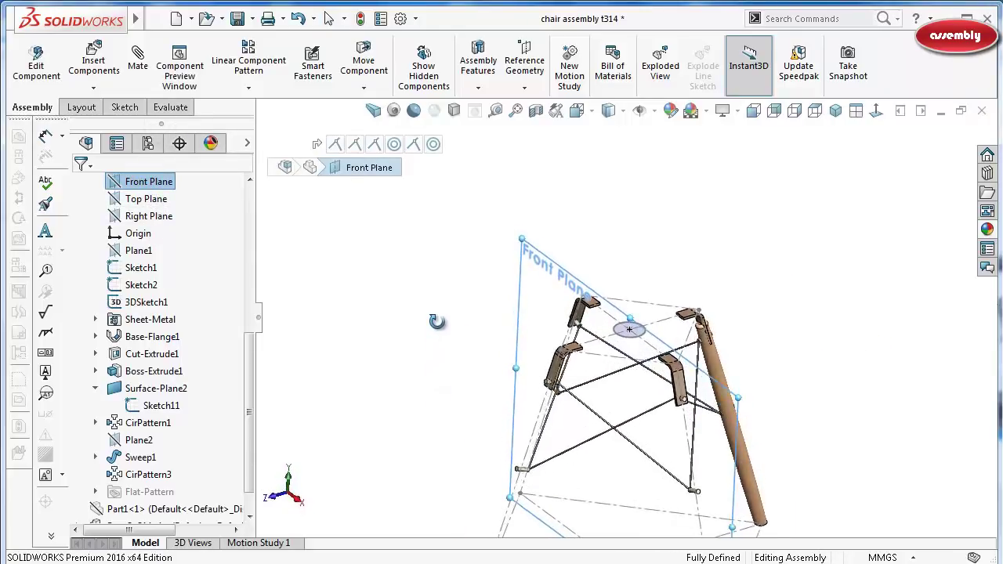
Mirror the Part_3 wooden leg across the Front Plane with Mirror Components.
left_click(249, 90)
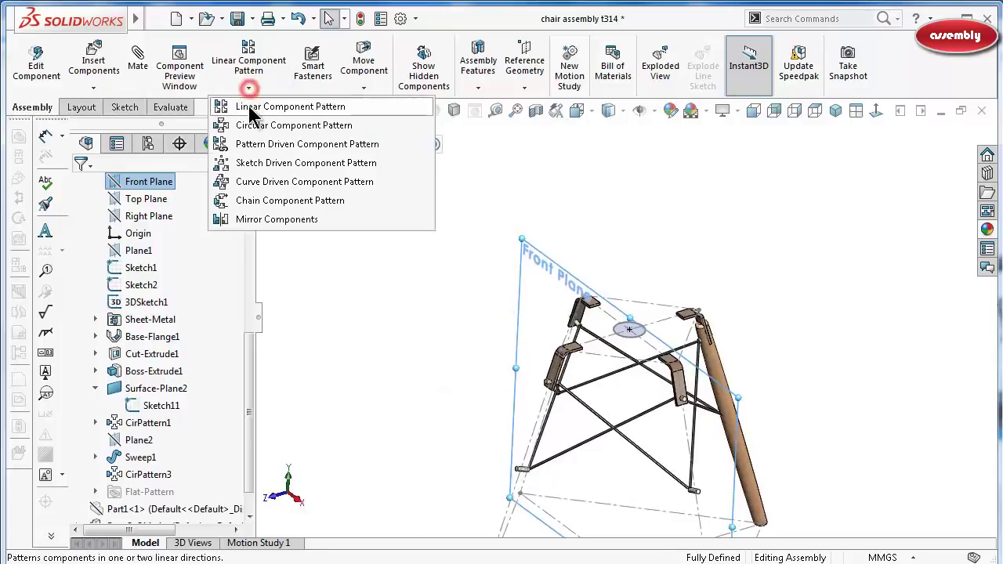
left_click(282, 221)
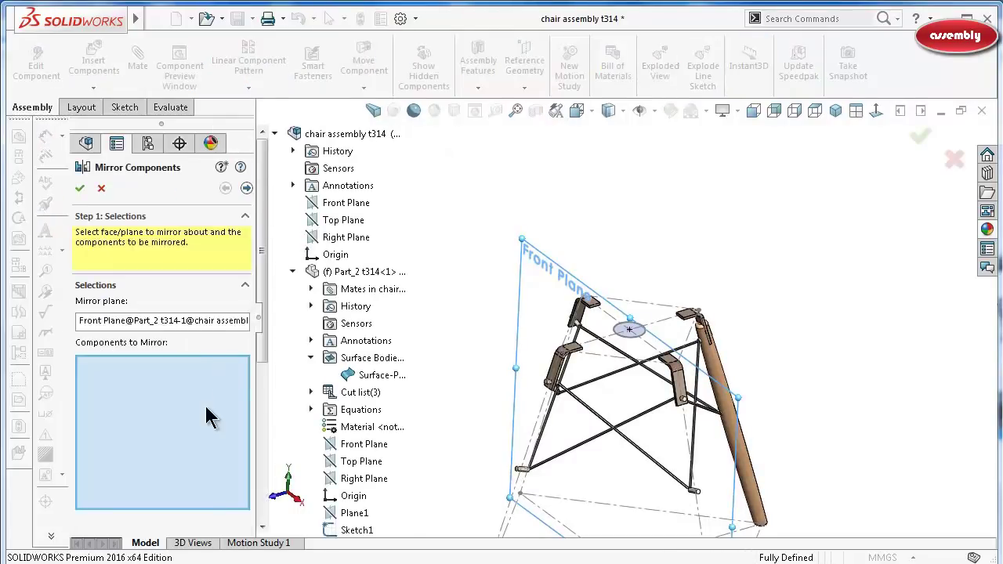
left_click(729, 433)
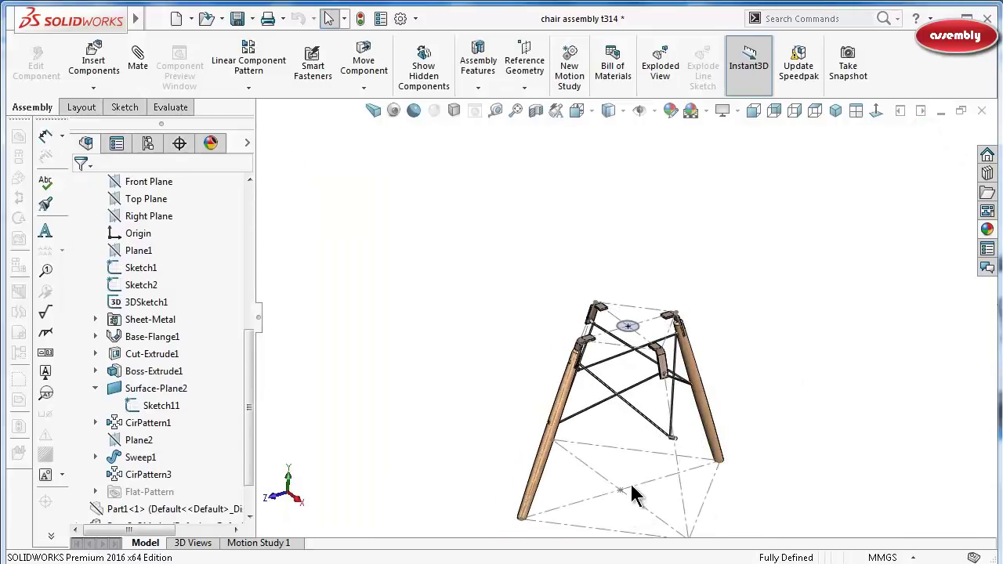
Orbit to a tilted top-down view of both legs and select the right wooden leg.
mouse_move(634, 496)
middle_mouse_down()
mouse_move(618, 376)
mouse_move(586, 507)
middle_mouse_up()
scroll(656, 398, "down", 1)
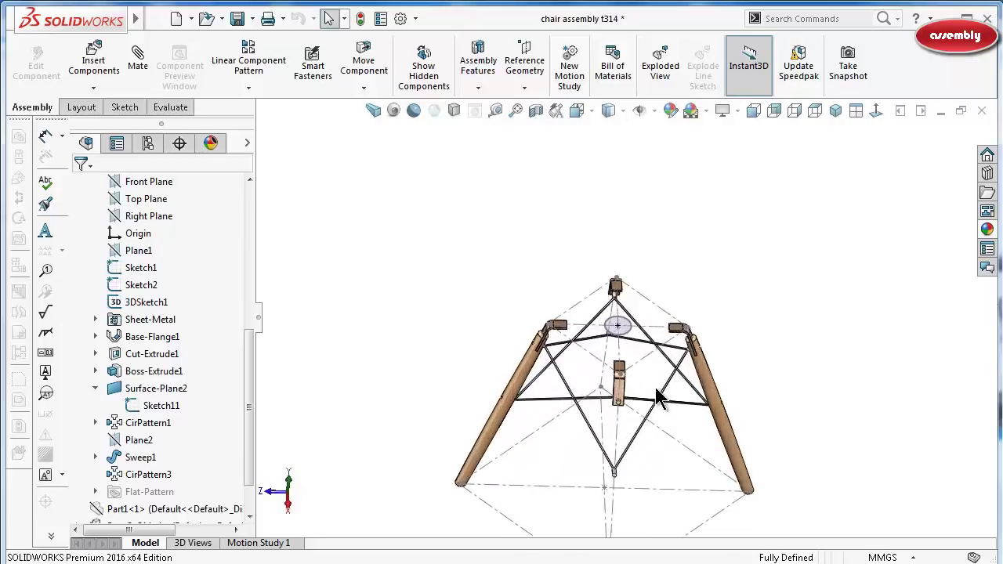
scroll(627, 438, "down", 1)
scroll(627, 392, "down", 1)
scroll(670, 389, "down", 2)
mouse_move(670, 389)
middle_mouse_down()
mouse_move(651, 284)
mouse_move(637, 291)
mouse_move(642, 322)
middle_mouse_up()
scroll(791, 368, "down", 1)
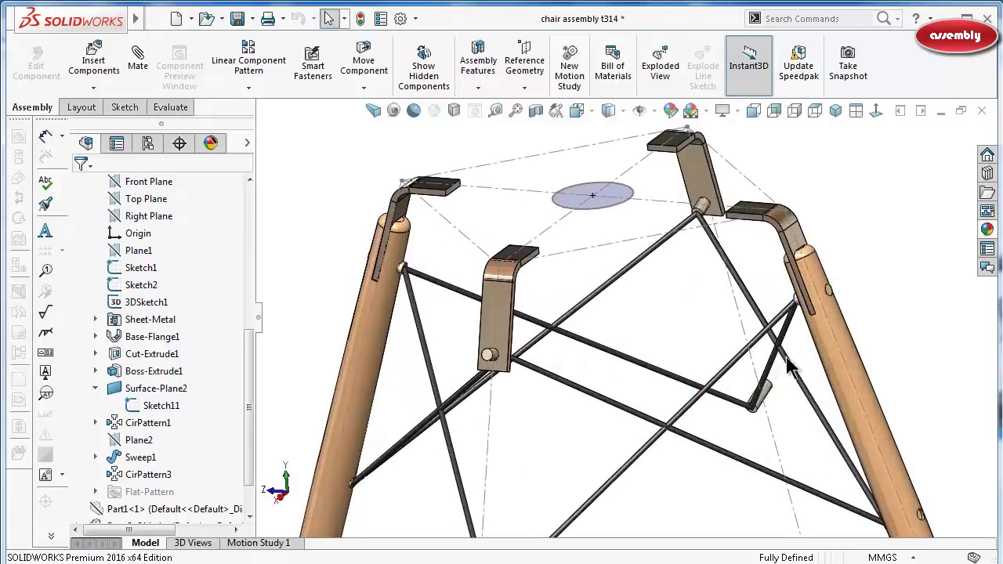
left_click(829, 354)
Copy the right leg with mates, reassigning Concentric1, Coincident4 and Concentric2 to a new bracket.
right_click(829, 354)
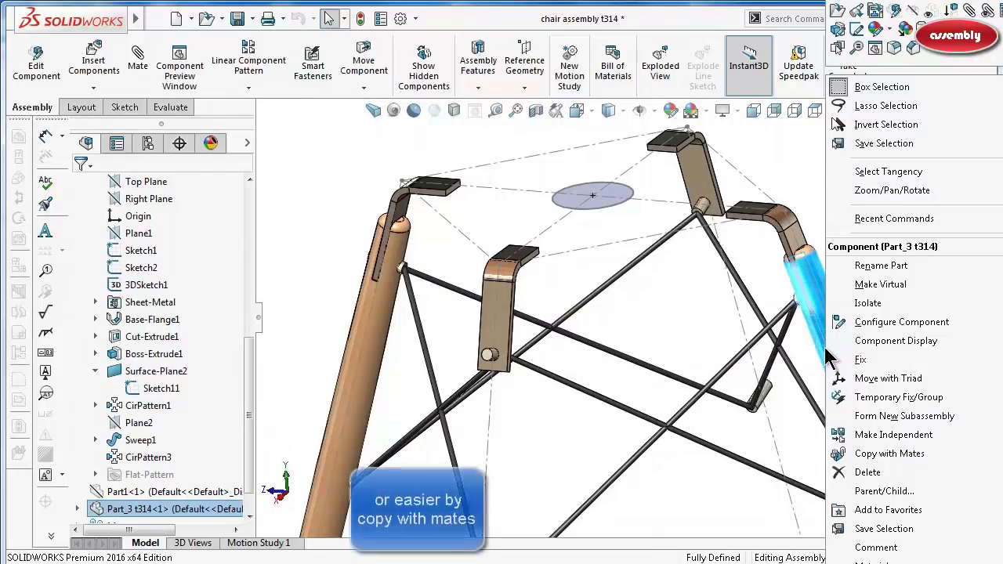
left_click(870, 454)
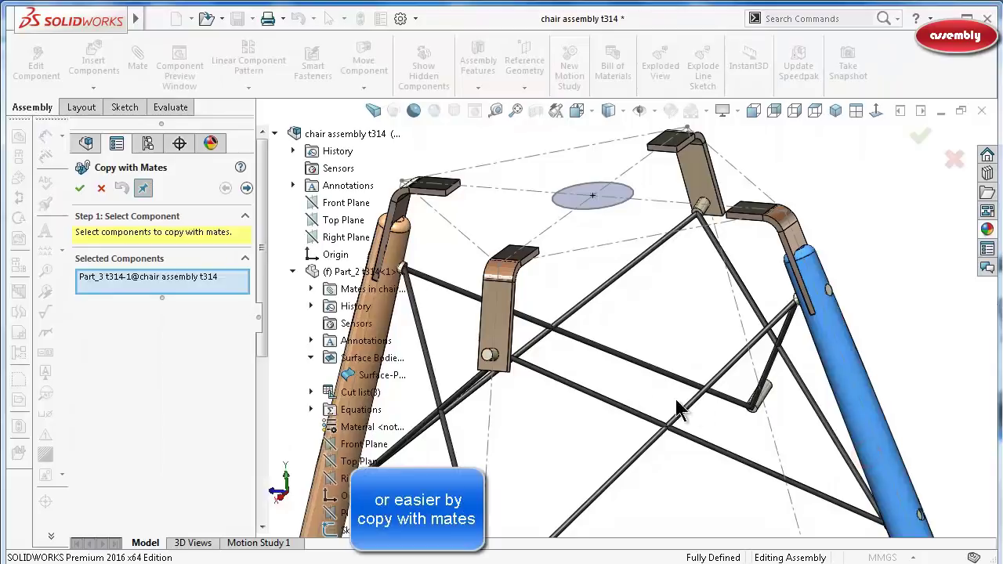
left_click(248, 190)
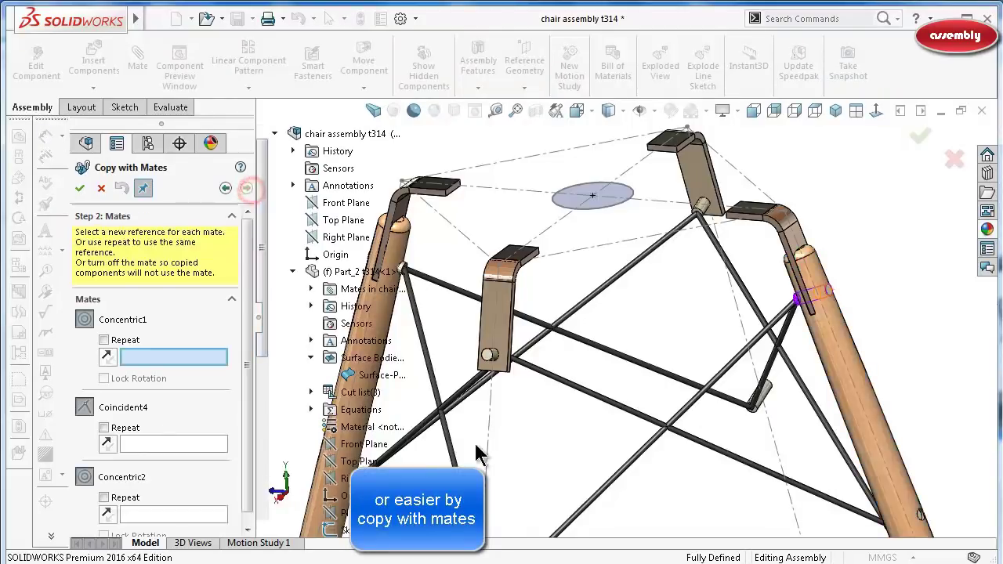
scroll(533, 324, "down", 1)
scroll(471, 329, "down", 5)
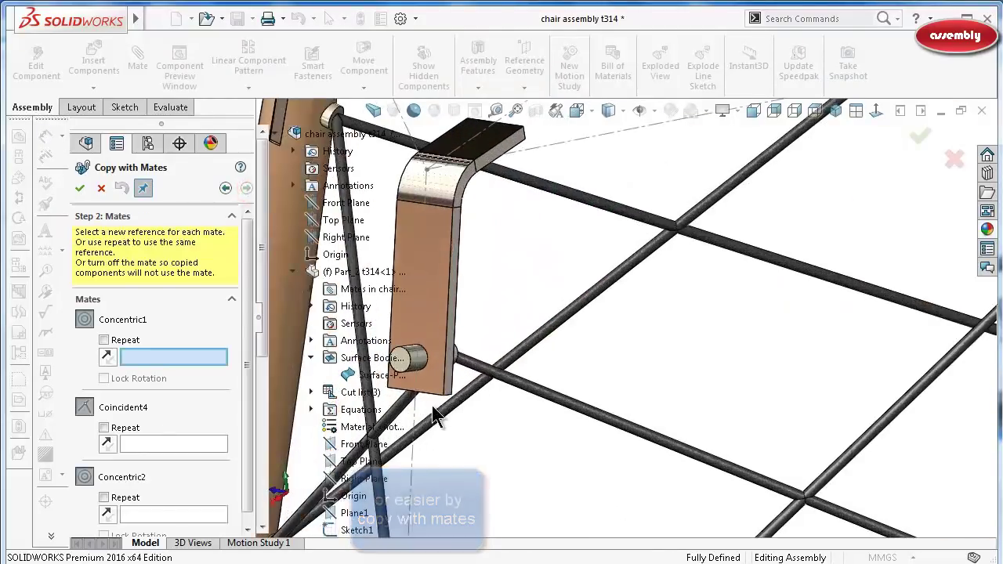
left_click(437, 317)
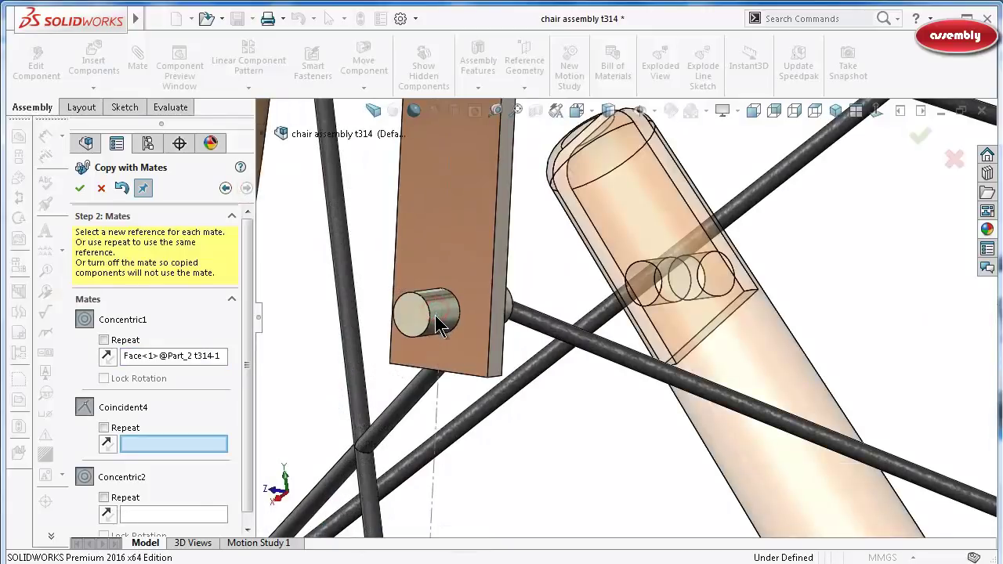
scroll(524, 498, "up", 3)
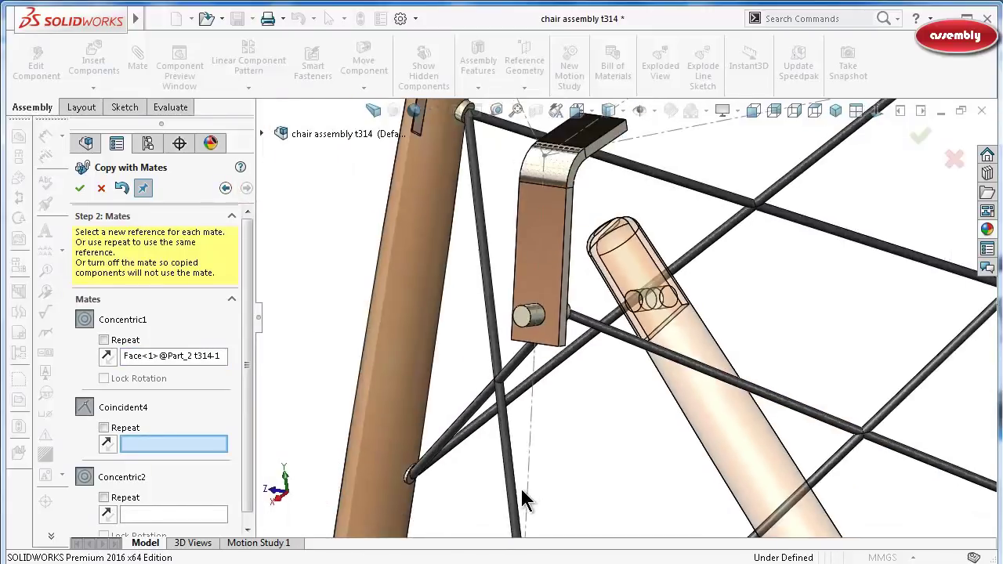
left_click(550, 253)
scroll(540, 419, "up", 3)
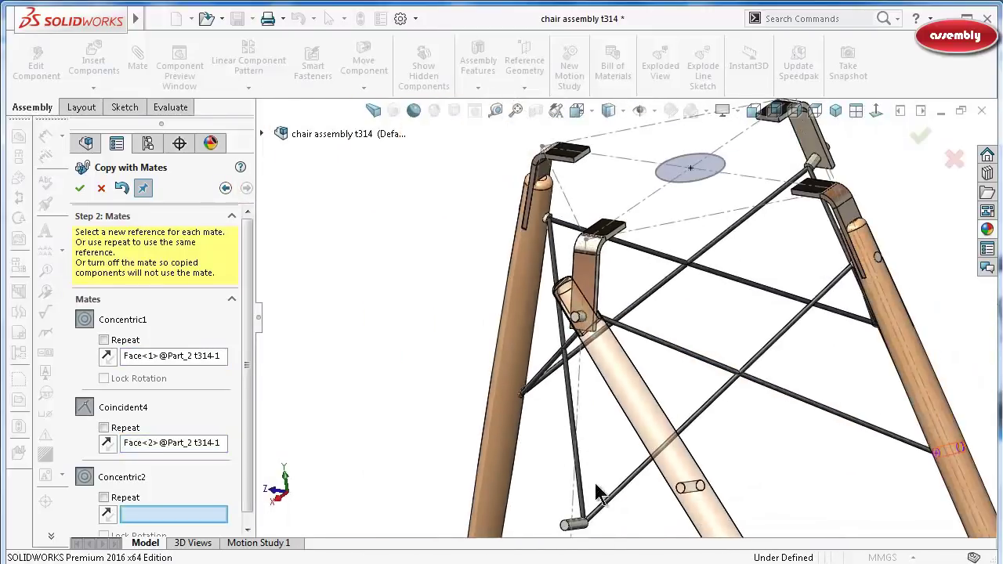
scroll(596, 541, "down", 3)
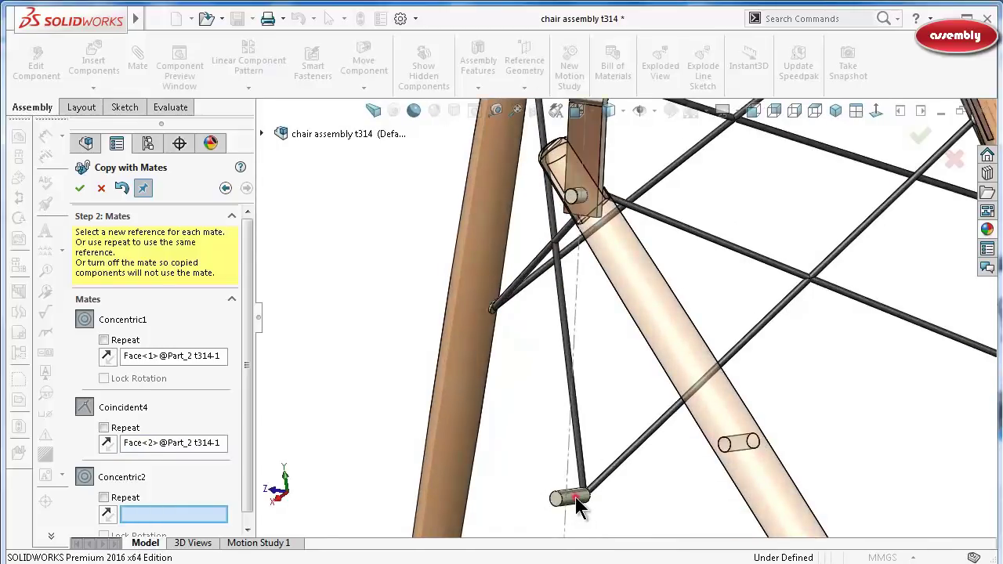
left_click(575, 497)
right_click(575, 495)
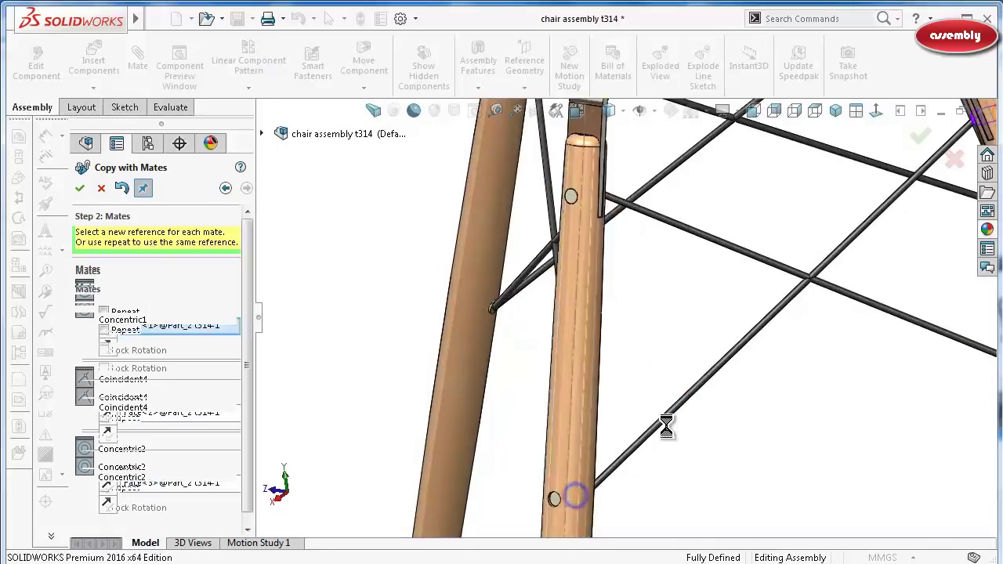
Place a second leg copy on another bracket, picking its pin, coincident face and rod end.
scroll(670, 415, "up", 5)
scroll(683, 247, "down", 3)
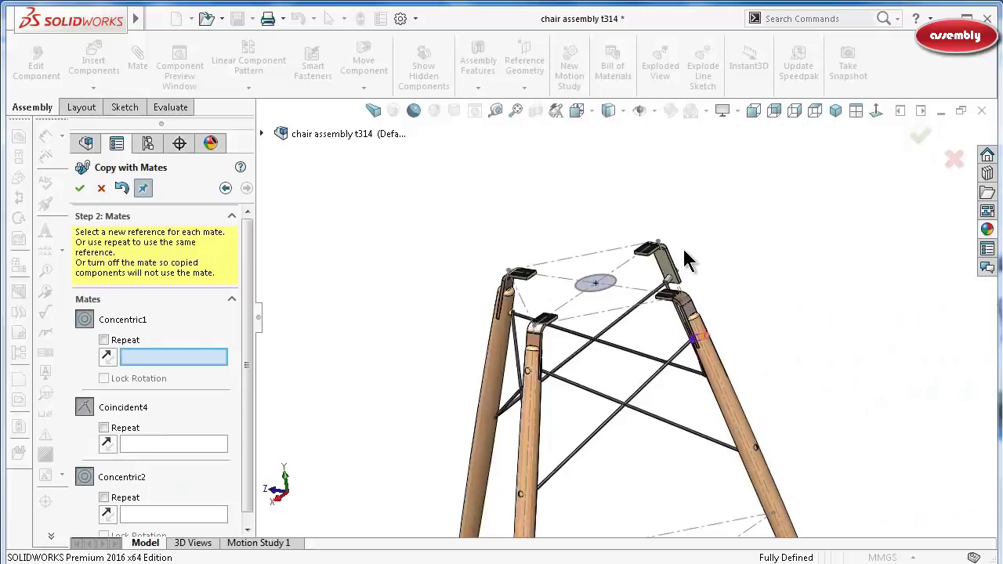
mouse_move(681, 253)
middle_mouse_down()
mouse_move(603, 345)
mouse_move(756, 305)
middle_mouse_up()
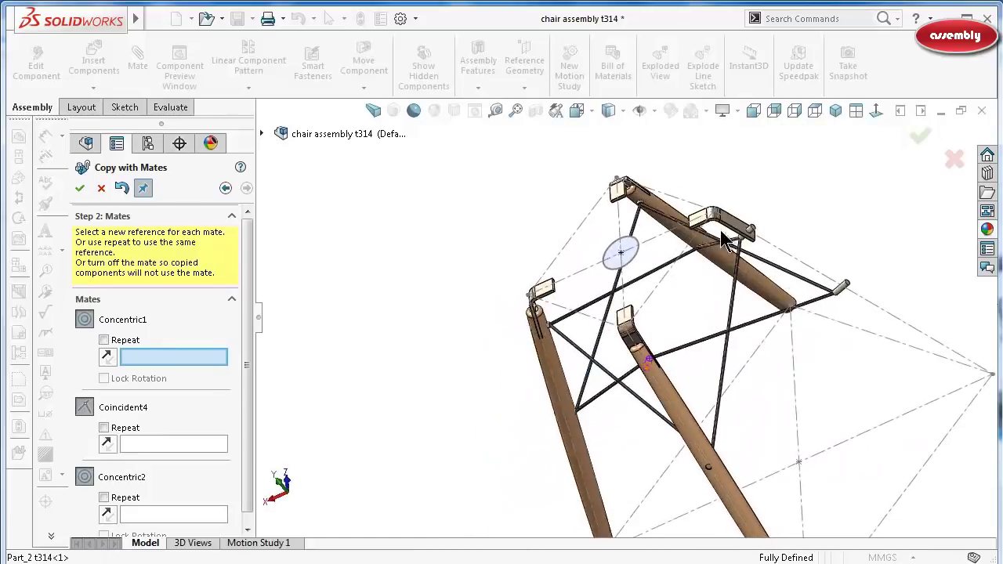
scroll(758, 304, "down", 3)
scroll(758, 304, "down", 3)
left_click(767, 290)
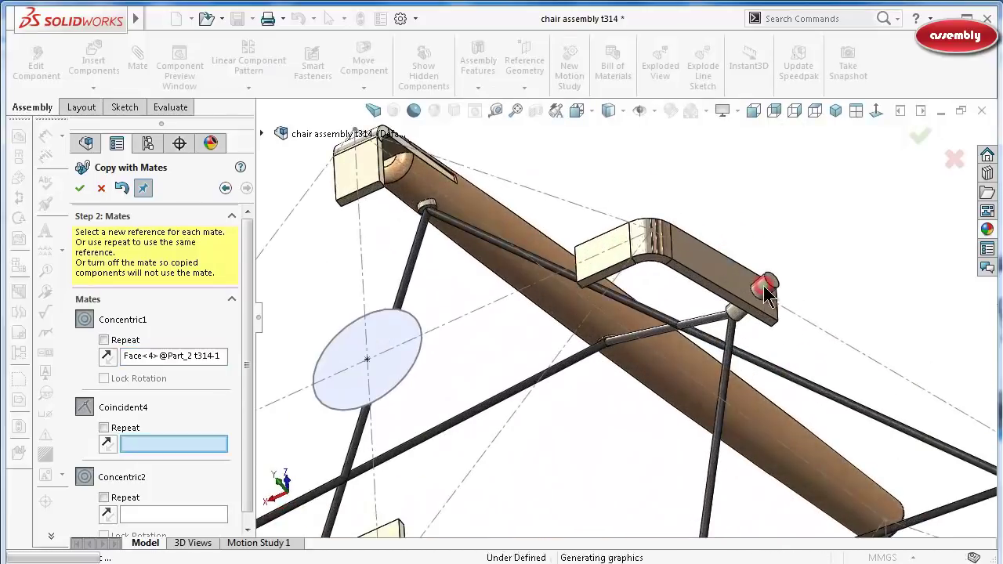
scroll(779, 344, "up", 2)
scroll(780, 369, "up", 2)
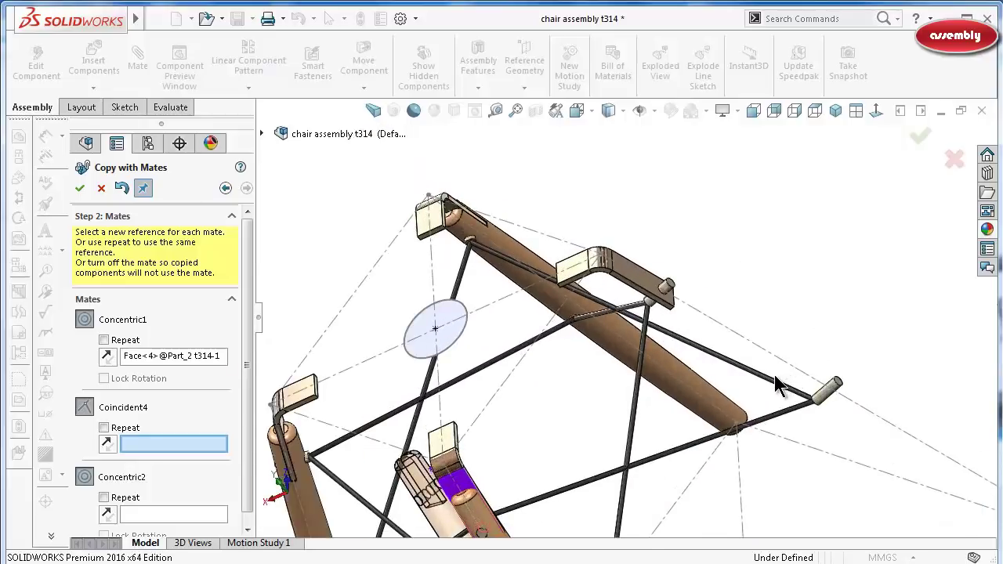
scroll(772, 376, "down", 2)
left_click(577, 249)
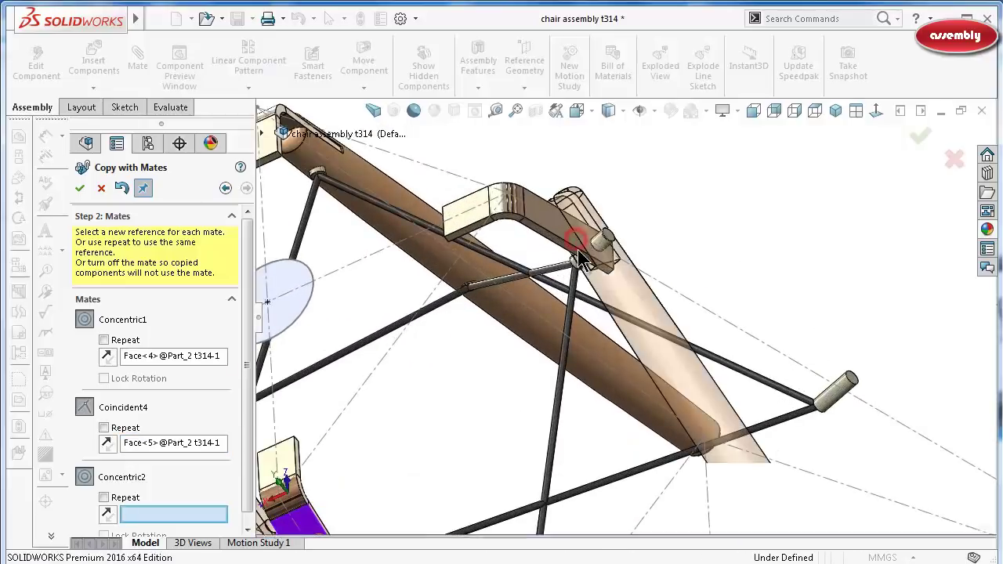
left_click(845, 384)
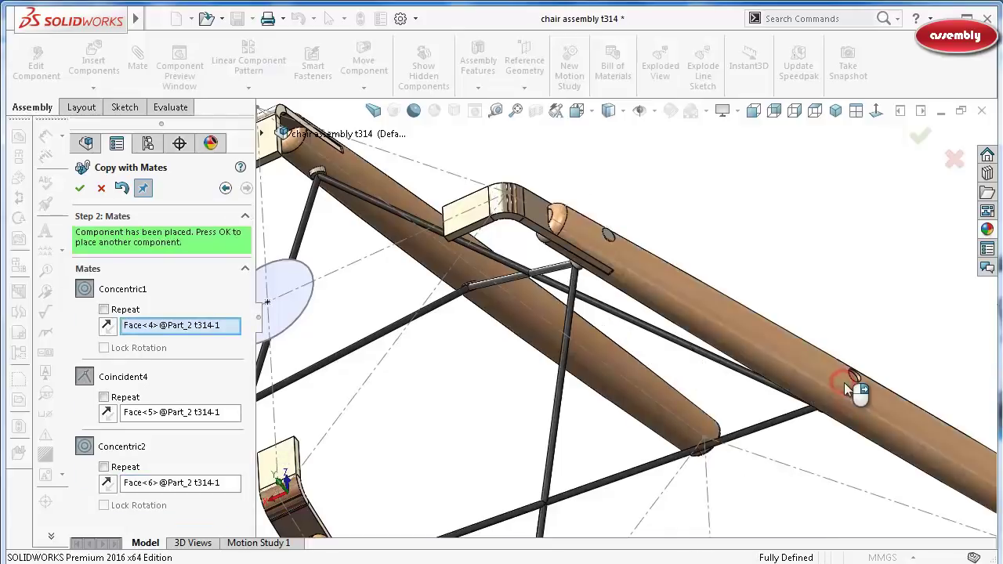
left_click(924, 142)
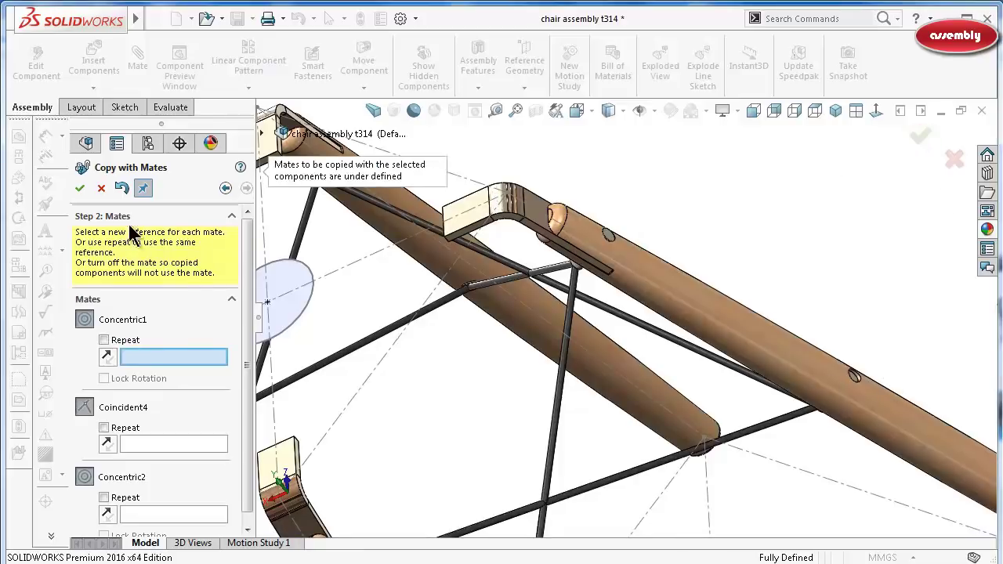
Close Copy with Mates and show the hidden Part1<1> shell seat on the four legs.
left_click(101, 188)
scroll(729, 309, "up", 4)
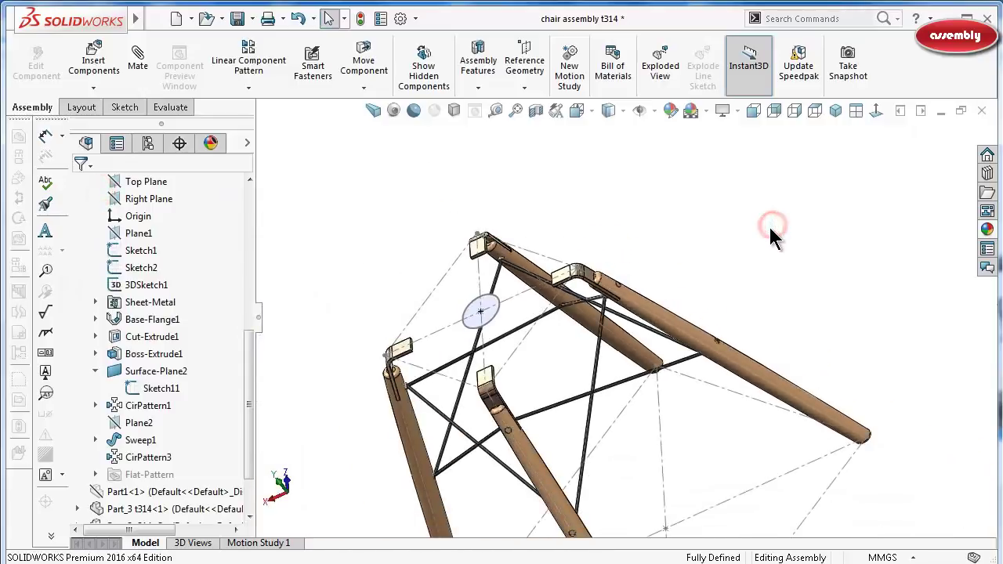
middle_click_drag(768, 225, 748, 250)
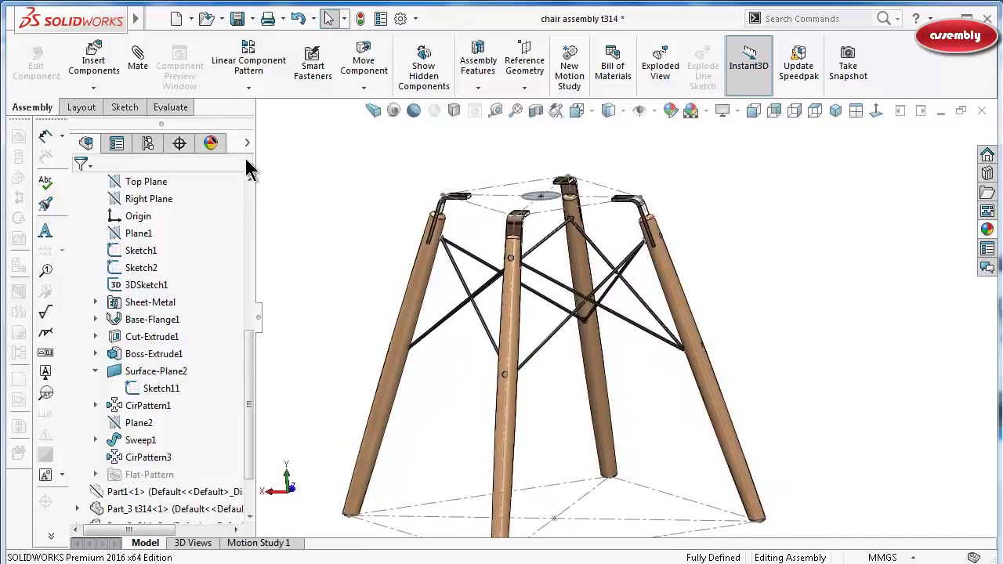
left_click(137, 491)
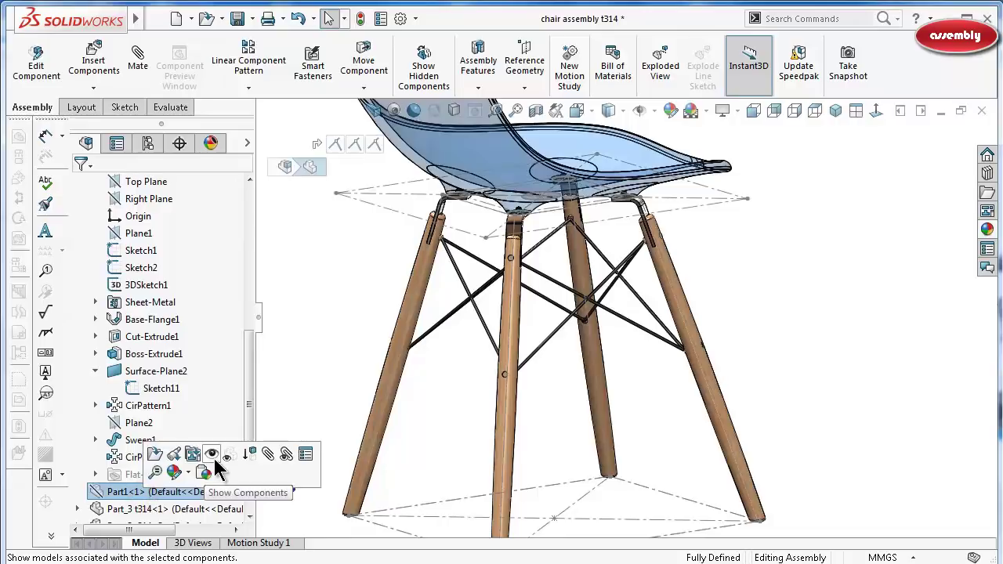
left_click(218, 467)
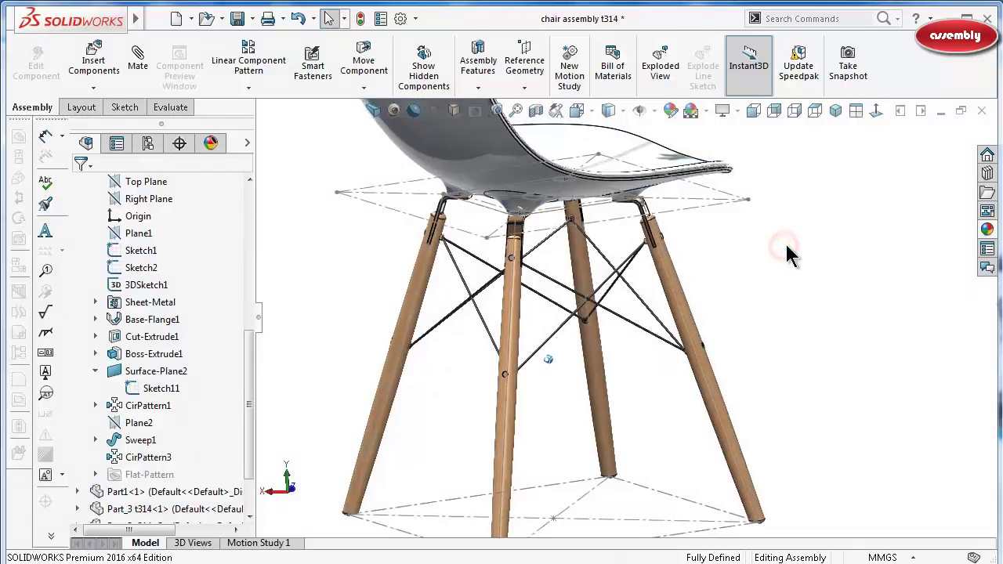
Hide the first dashed layout sketches, including the sketch on the seat.
mouse_move(785, 242)
middle_mouse_down()
mouse_move(765, 277)
mouse_move(781, 229)
middle_mouse_up()
left_click(775, 215)
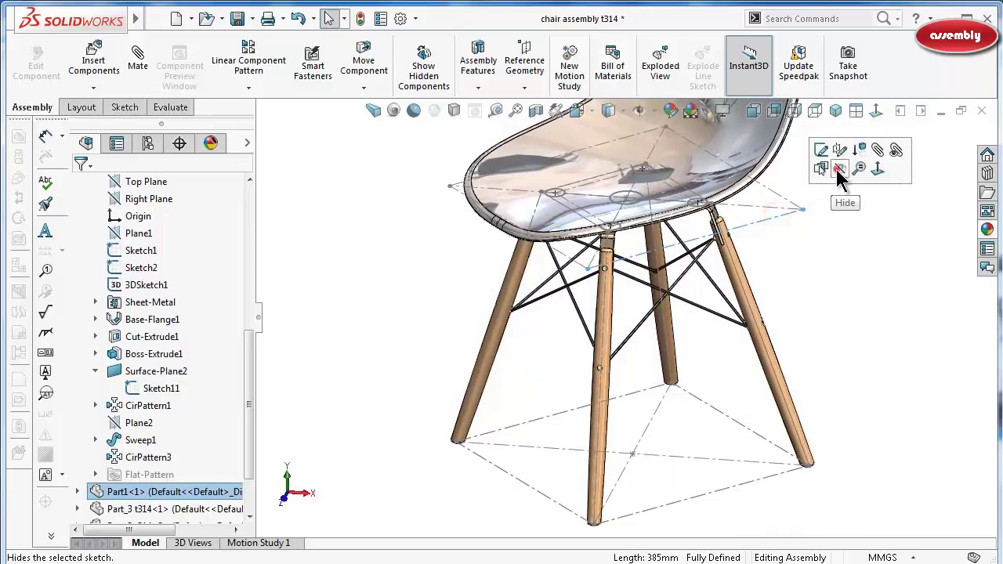
left_click(839, 170)
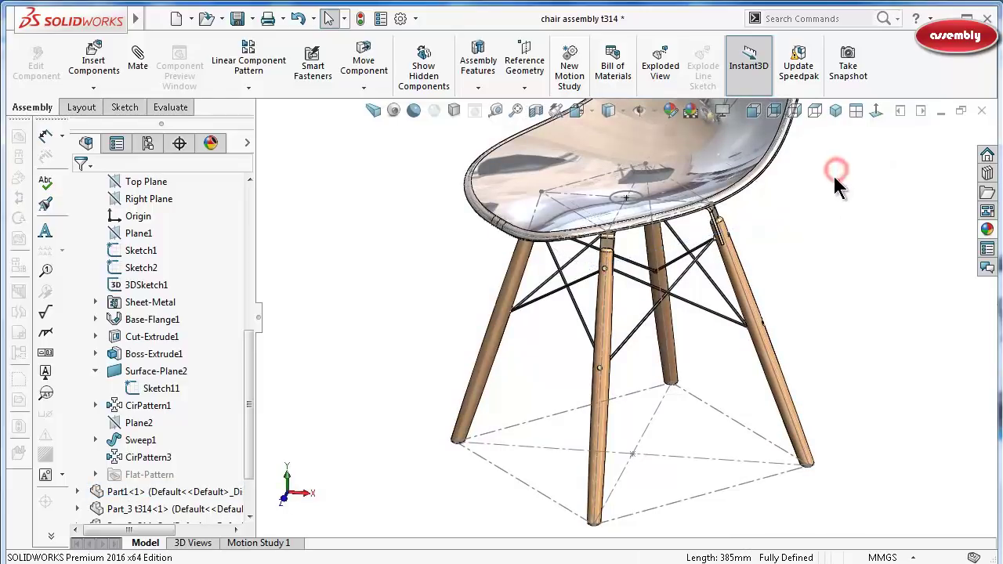
left_click(684, 496)
left_click(747, 456)
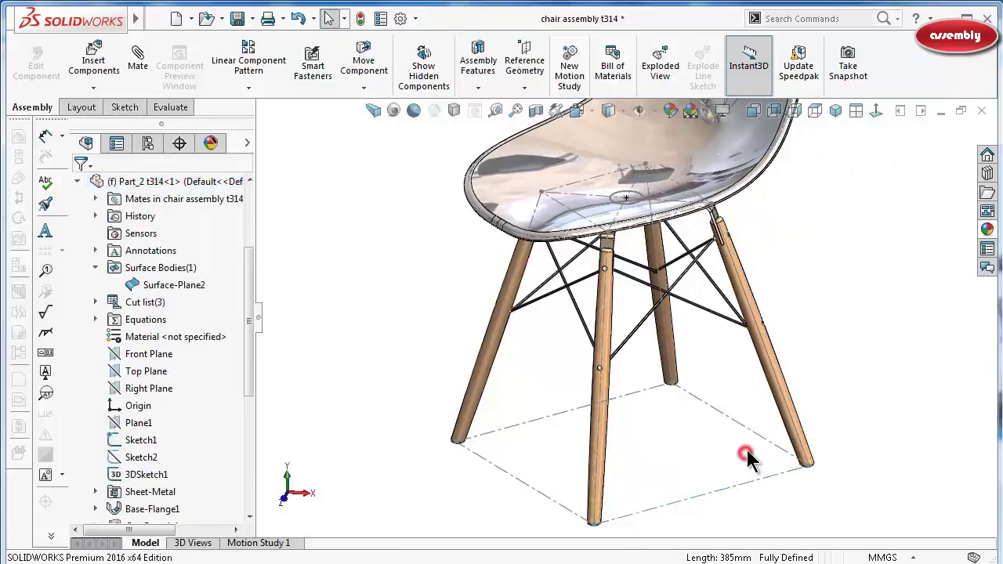
scroll(643, 243, "down", 5)
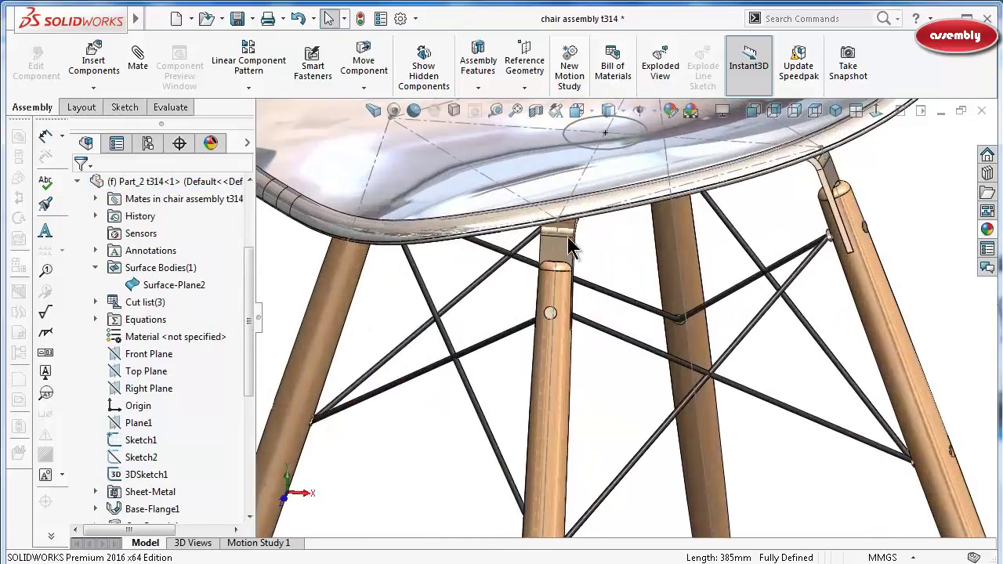
left_click(515, 192)
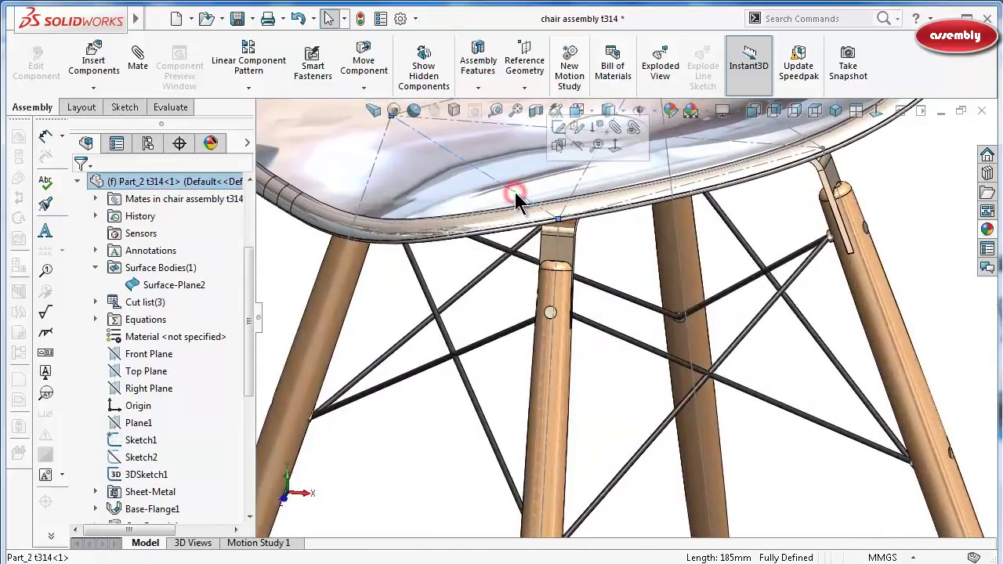
left_click(580, 149)
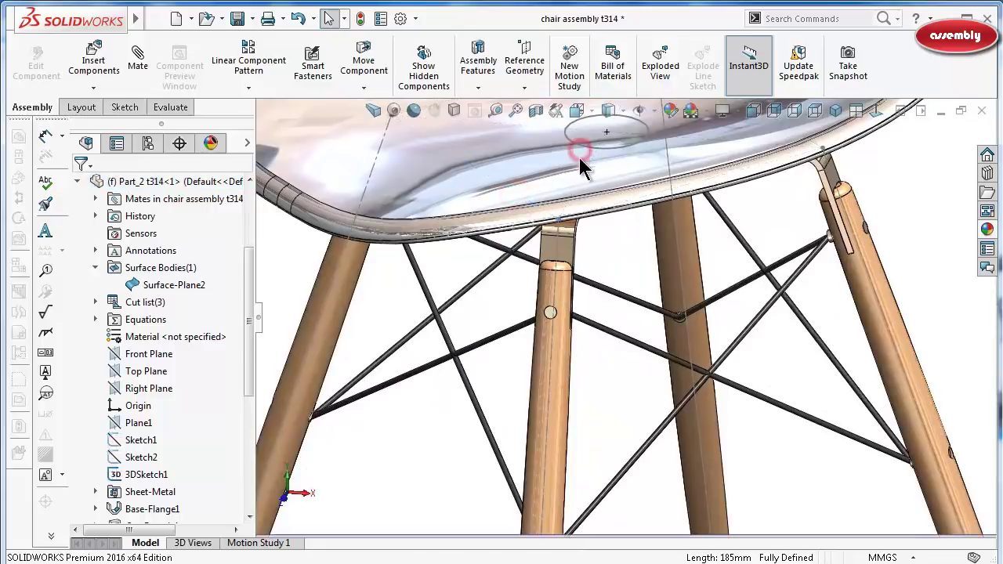
Hide the remaining sketch lines, the circle under the seat, and the dashed floor sketch.
left_click(557, 246)
left_click(601, 197)
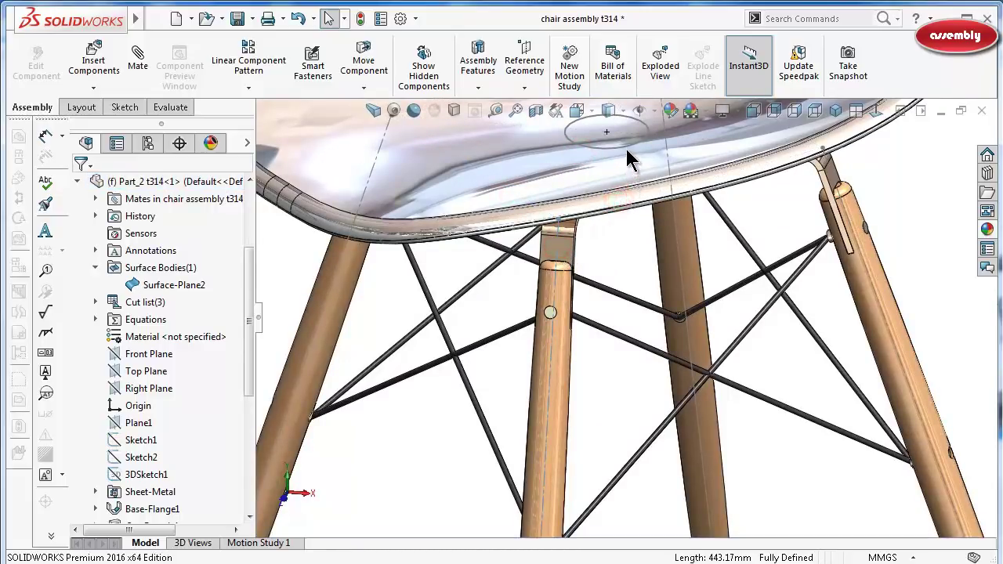
left_click(626, 144)
left_click(691, 98)
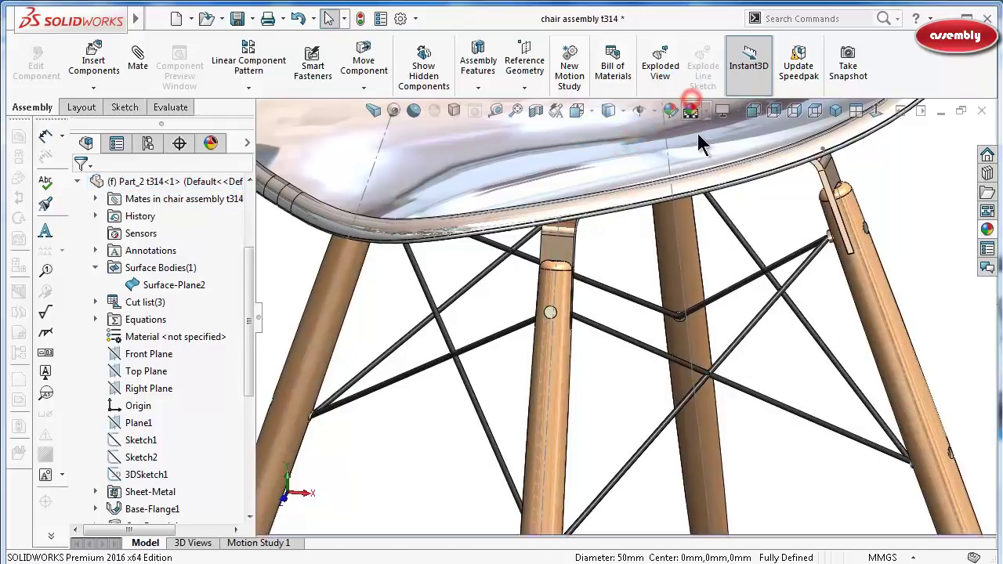
middle_click_drag(718, 213, 687, 430)
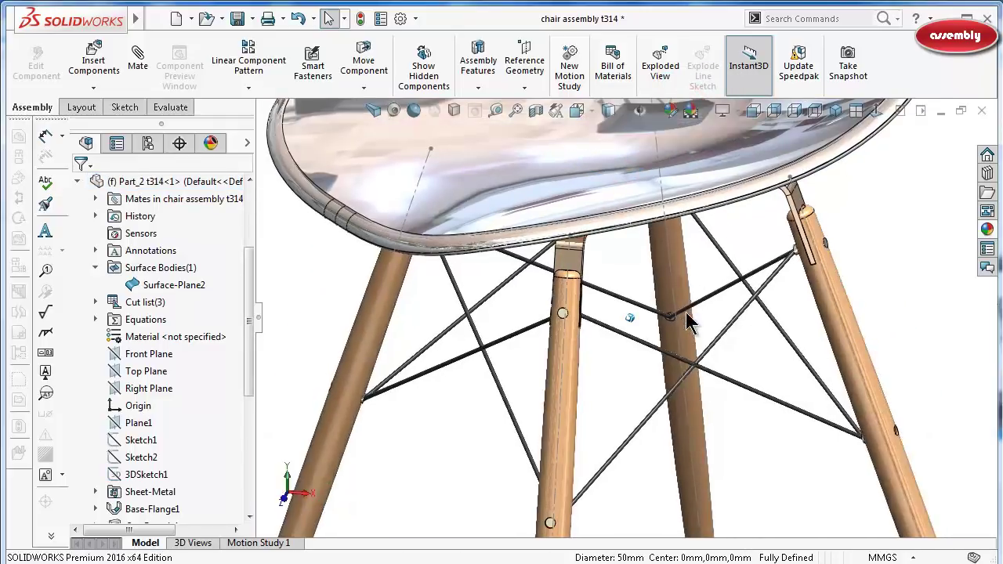
left_click(688, 432)
left_click(745, 388)
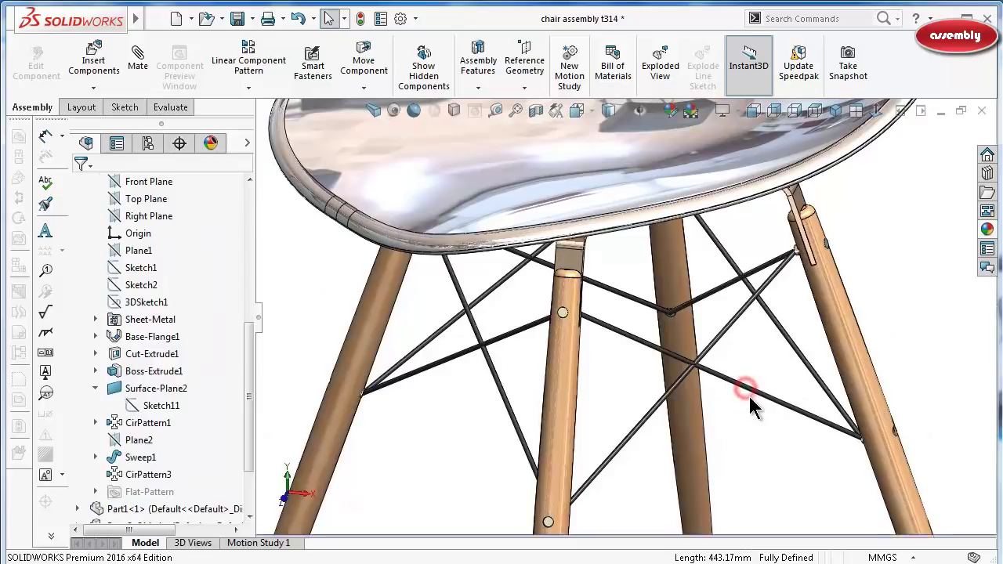
scroll(750, 406, "down", 3)
middle_click_drag(768, 477, 790, 394)
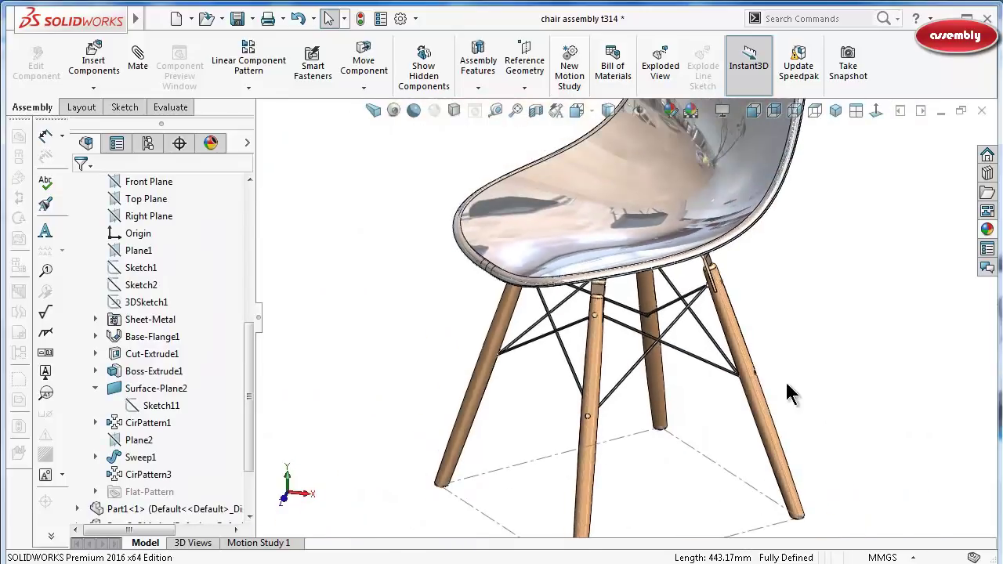
left_click(736, 479)
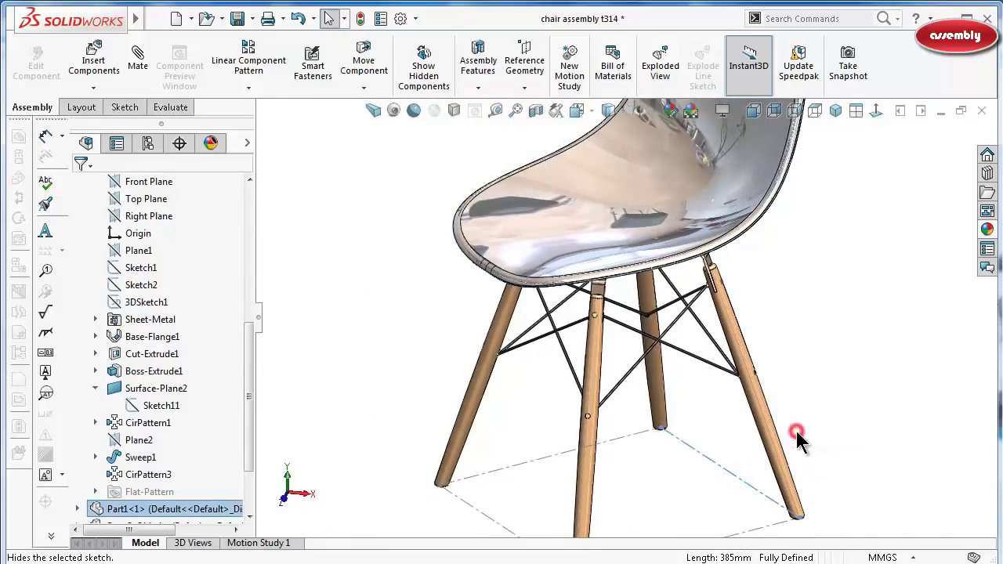
left_click(796, 432)
mouse_move(828, 405)
middle_mouse_down()
mouse_move(814, 419)
mouse_move(783, 419)
middle_mouse_up()
left_click(259, 322)
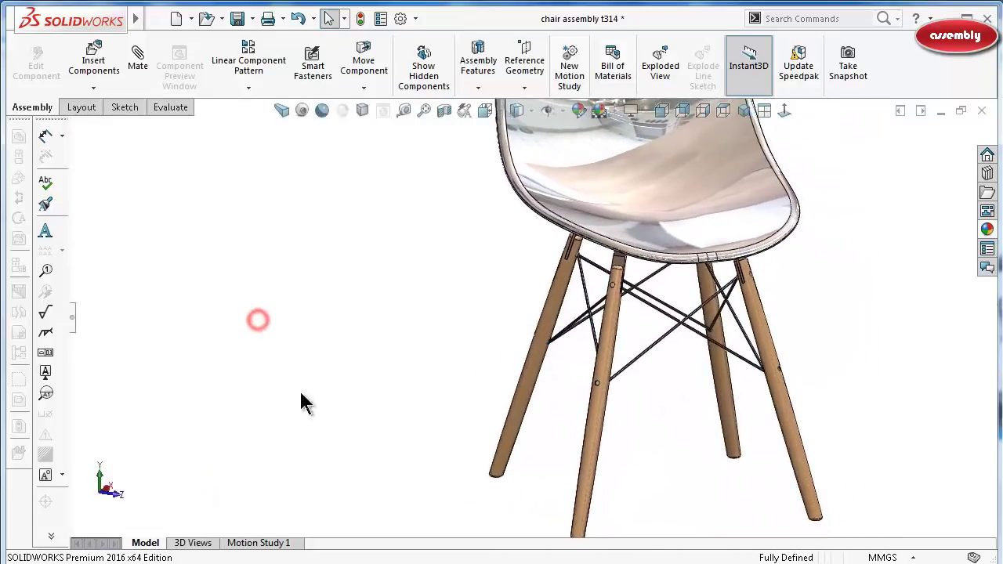
left_click(236, 18)
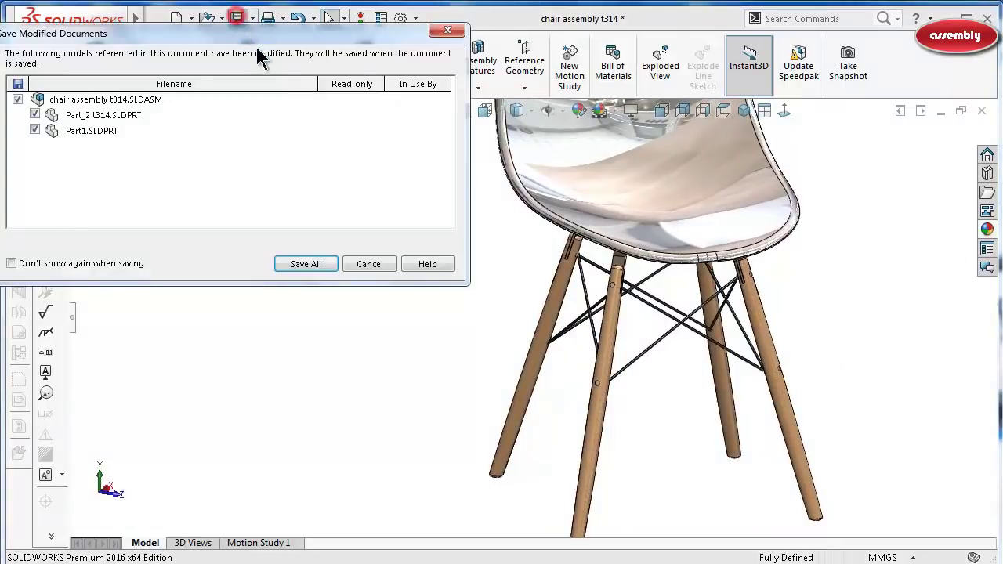
left_click(307, 264)
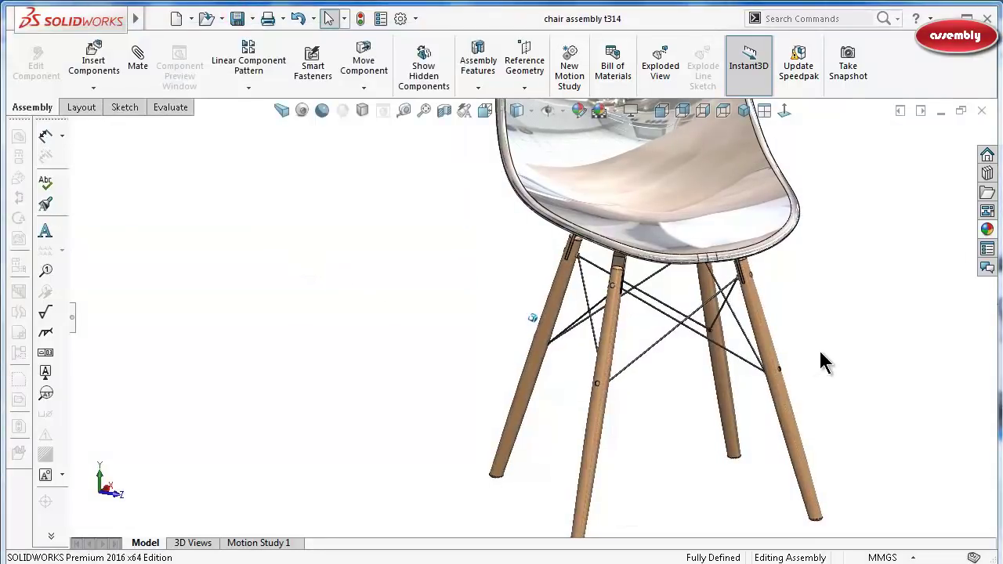
middle_click_drag(817, 354, 801, 368)
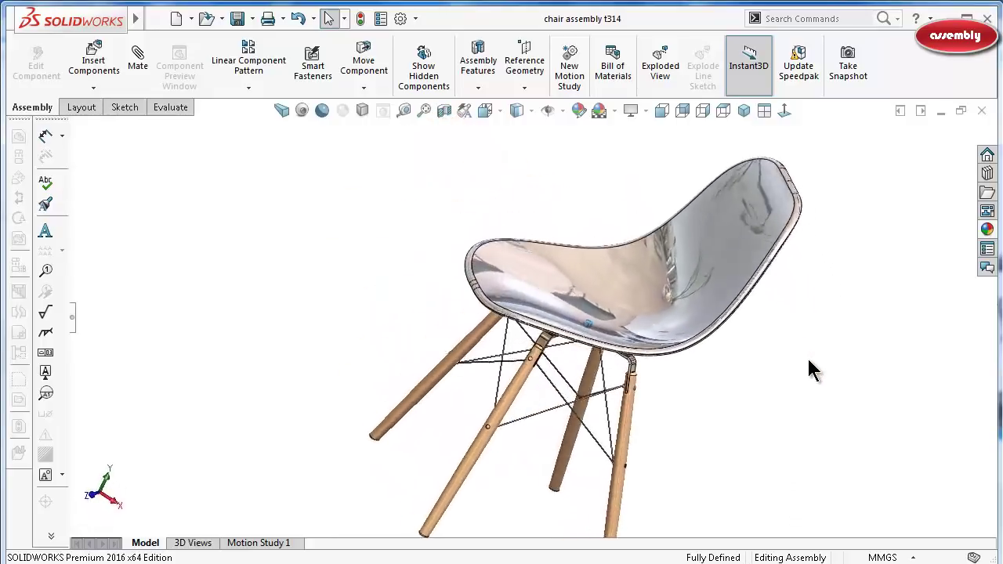
Zoom under the seat, select the bracket, and set the display style to Hidden Lines Visible.
scroll(634, 352, "down", 5)
scroll(631, 344, "down", 2)
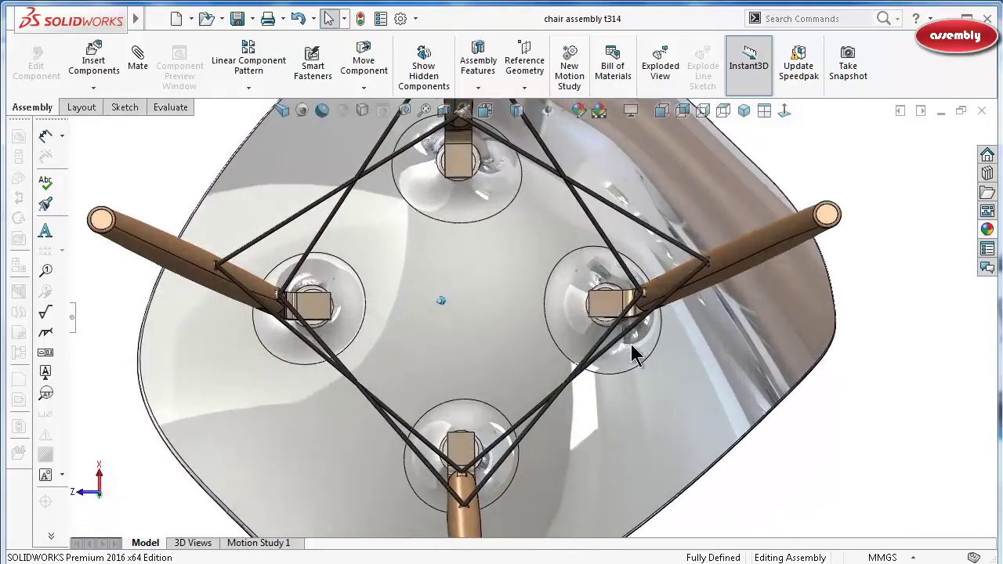
scroll(631, 344, "down", 1)
scroll(631, 344, "down", 2)
scroll(633, 333, "down", 2)
scroll(629, 329, "down", 2)
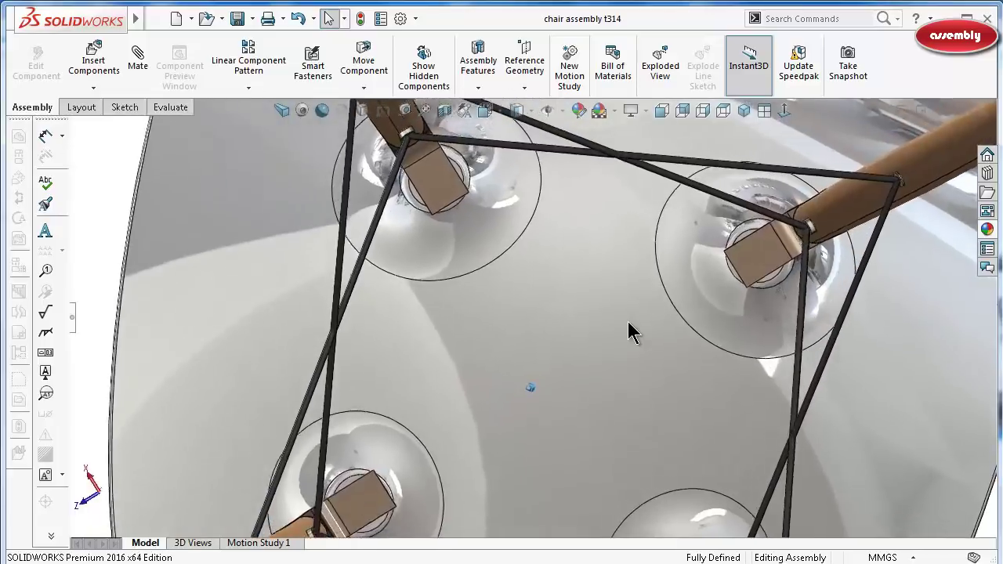
scroll(629, 331, "down", 2)
scroll(648, 250, "down", 2)
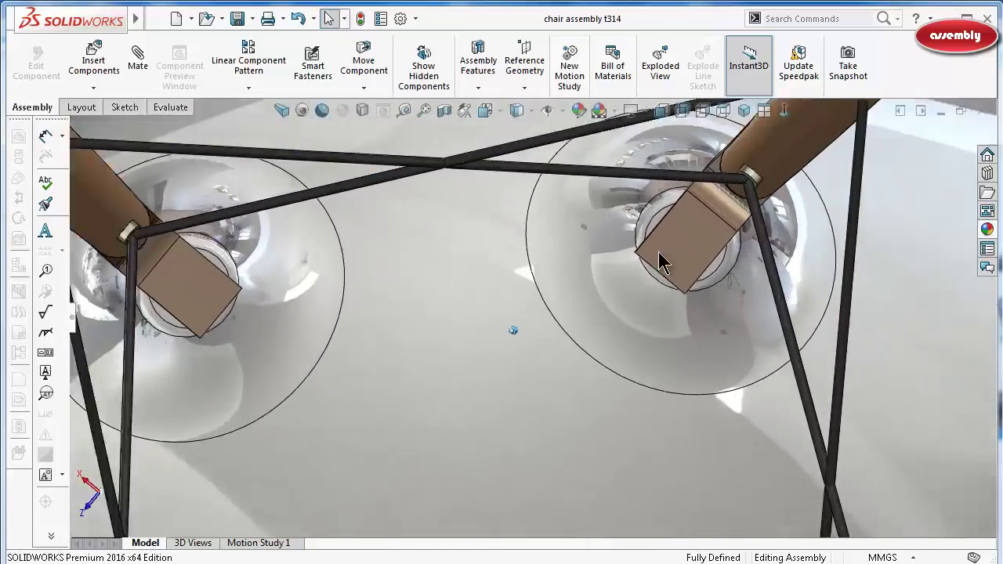
scroll(674, 244, "down", 2)
scroll(673, 249, "down", 1)
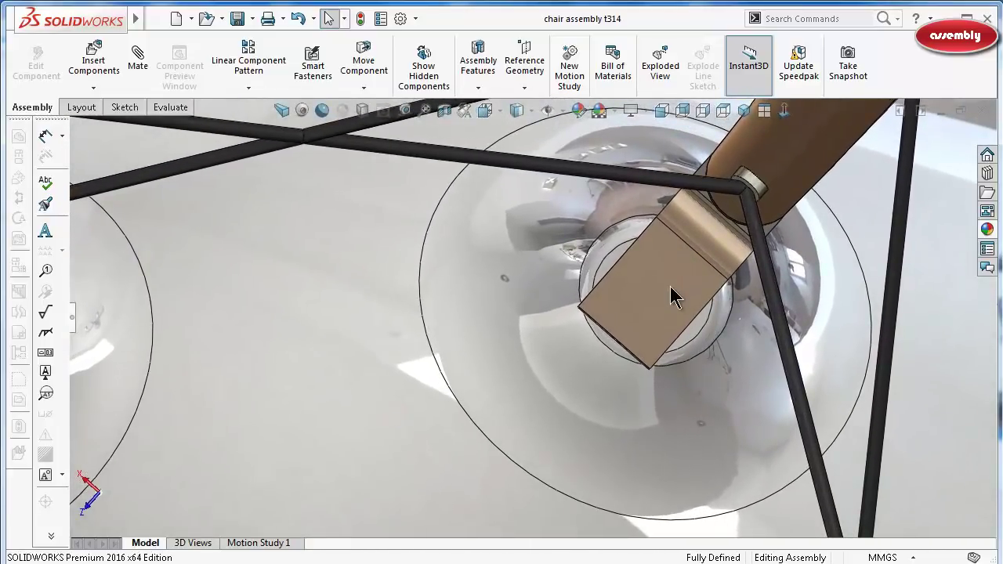
left_click(667, 287)
left_click(550, 112)
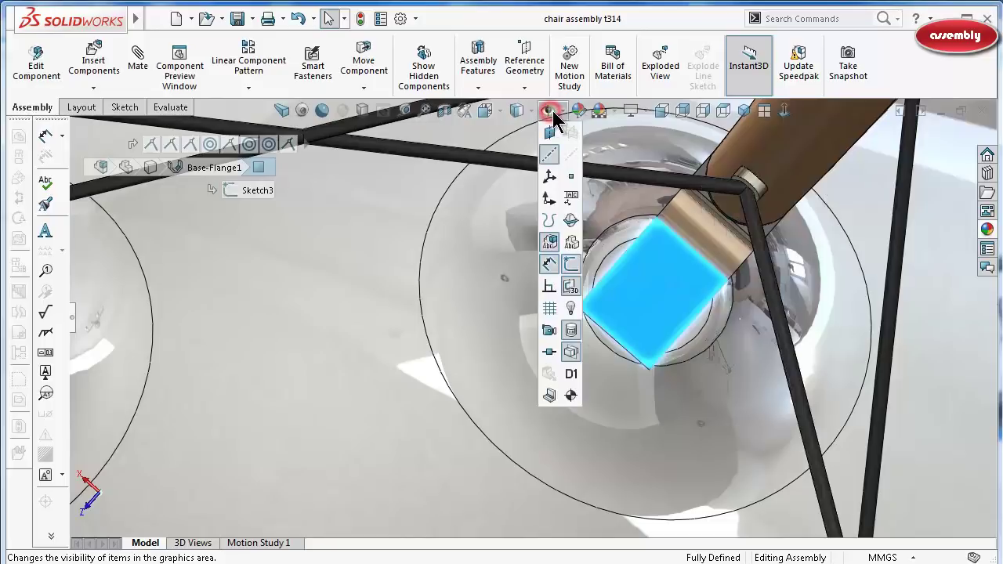
left_click(518, 111)
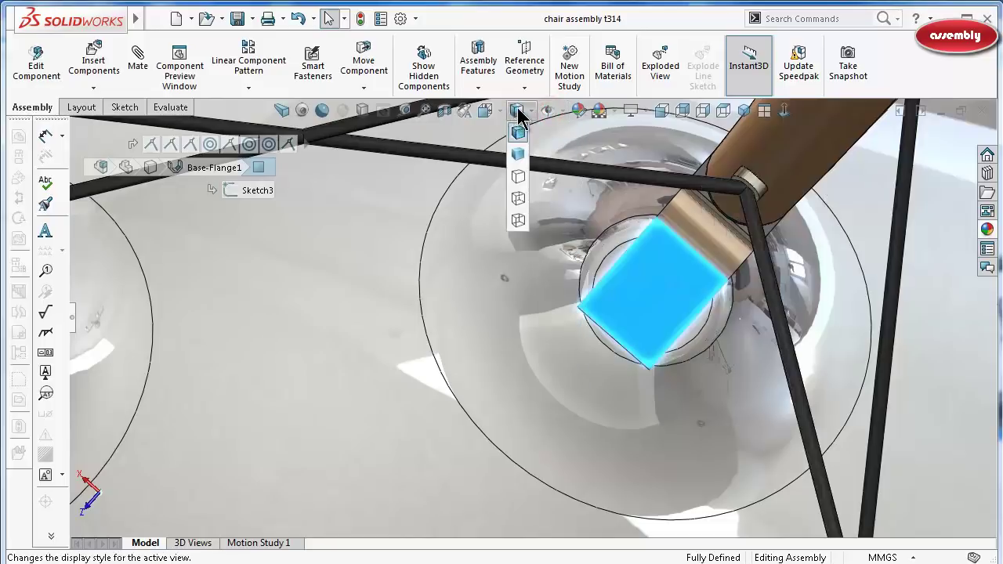
left_click(522, 196)
Orbit around the bracket, return to Shaded with Edges, and select the bent leg tube.
scroll(803, 356, "up", 3)
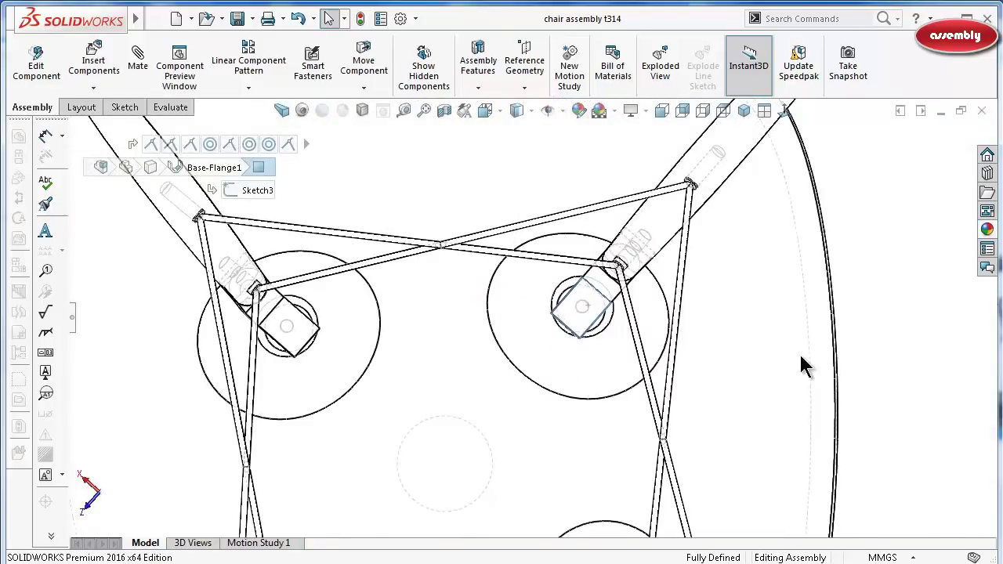
left_click(888, 336)
scroll(879, 325, "down", 1)
scroll(580, 333, "down", 3)
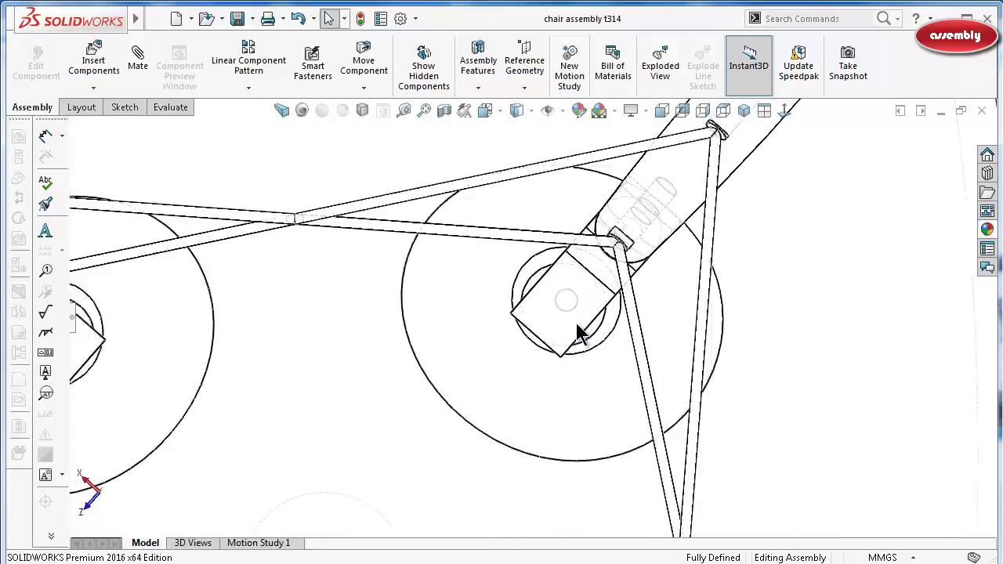
scroll(580, 333, "down", 2)
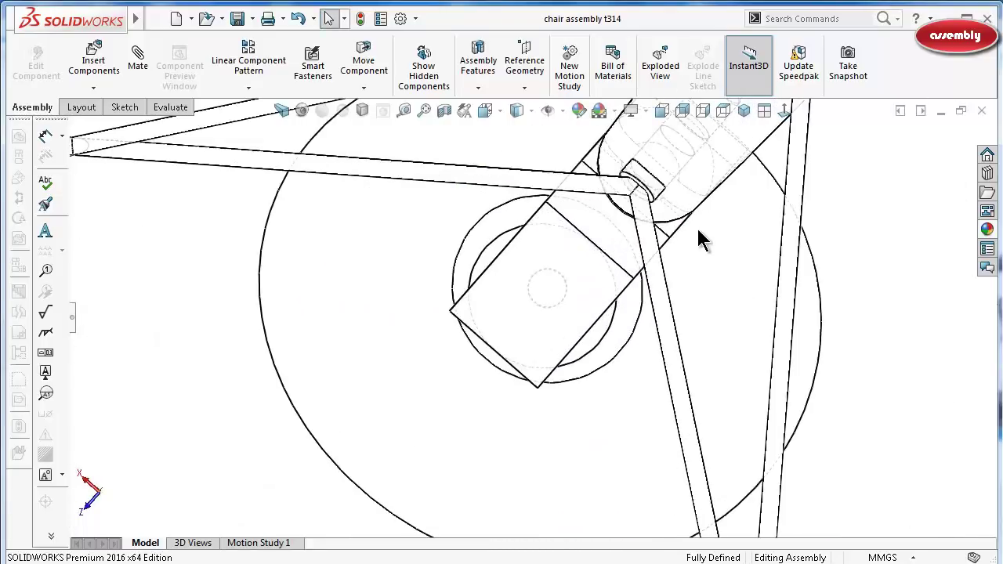
scroll(646, 270, "up", 1)
scroll(647, 273, "up", 1)
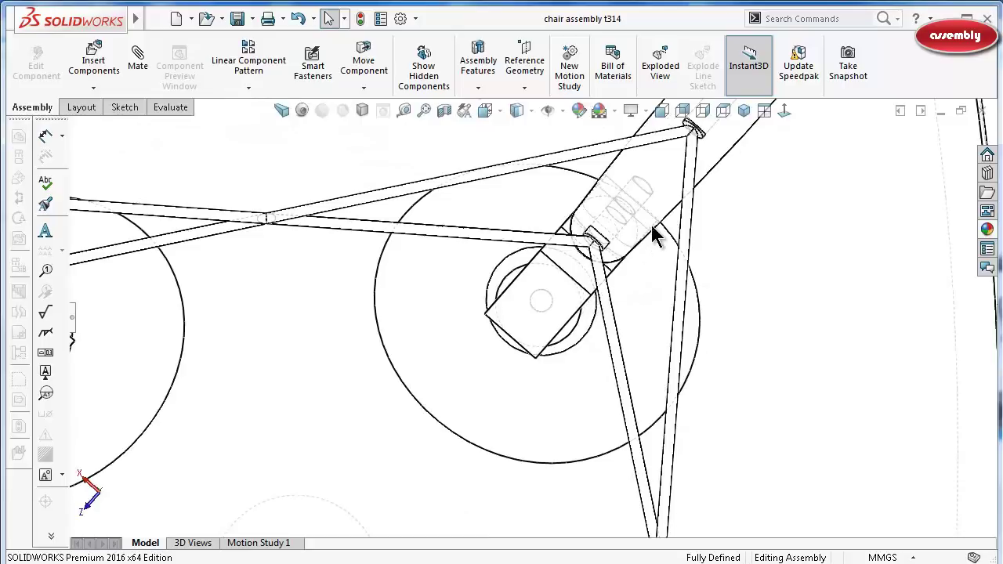
scroll(652, 230, "up", 2)
mouse_move(580, 363)
middle_mouse_down()
mouse_move(331, 286)
mouse_move(290, 398)
mouse_move(307, 389)
middle_mouse_up()
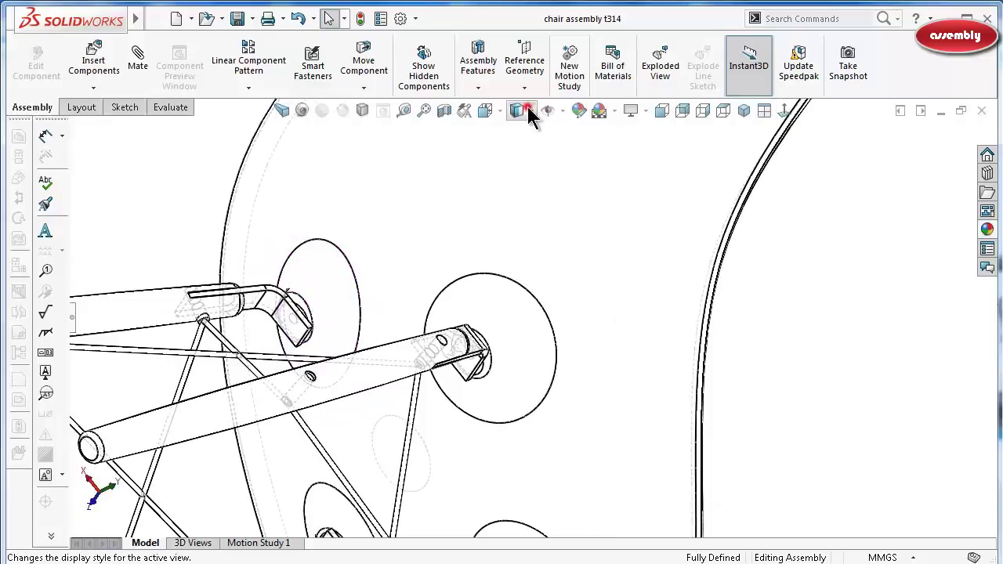
left_click(530, 114)
left_click(520, 131)
left_click(263, 309)
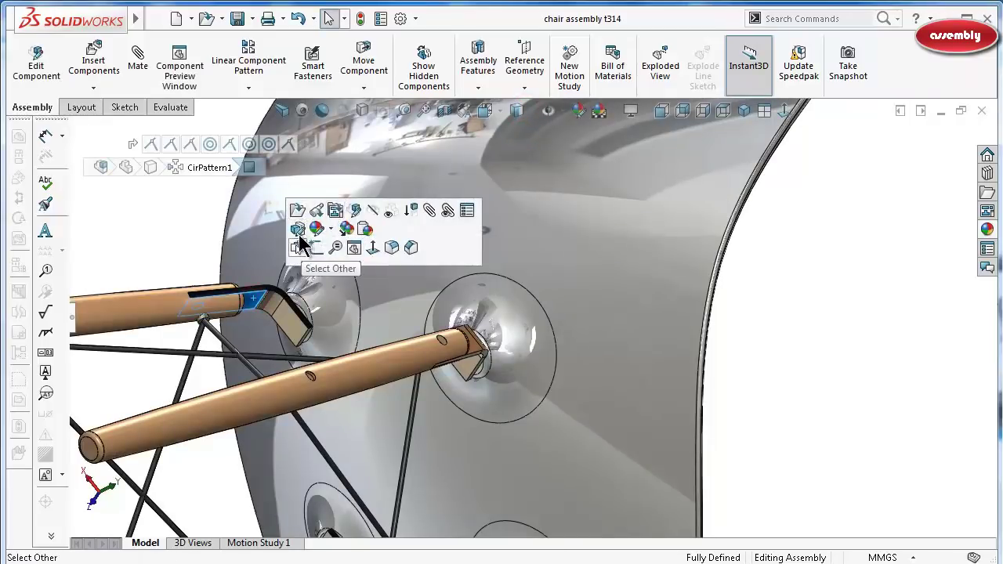
Edit Part_2 t314 in context, view it Normal To, and exit CirPattern1.
left_click(302, 231)
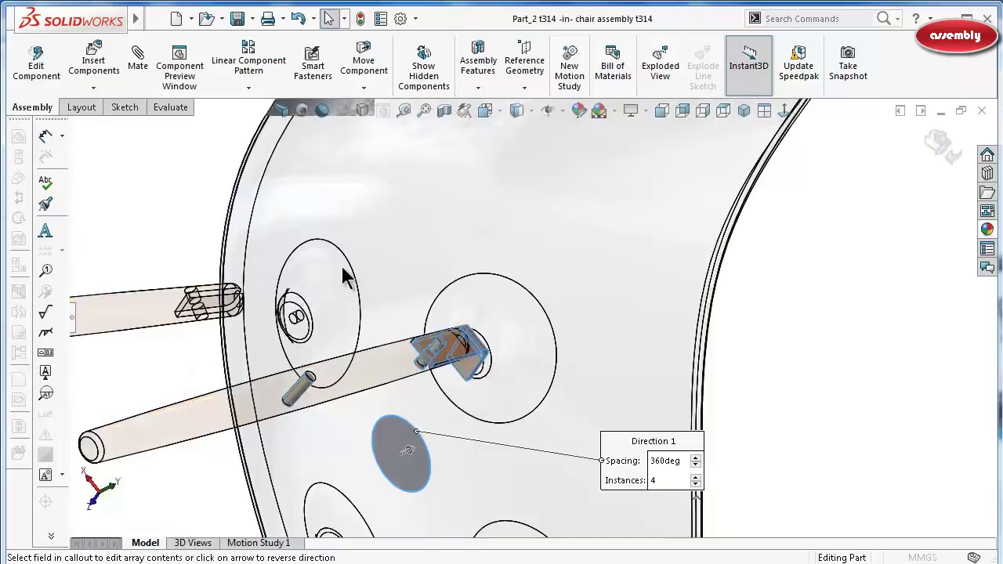
key("ctrl+8")
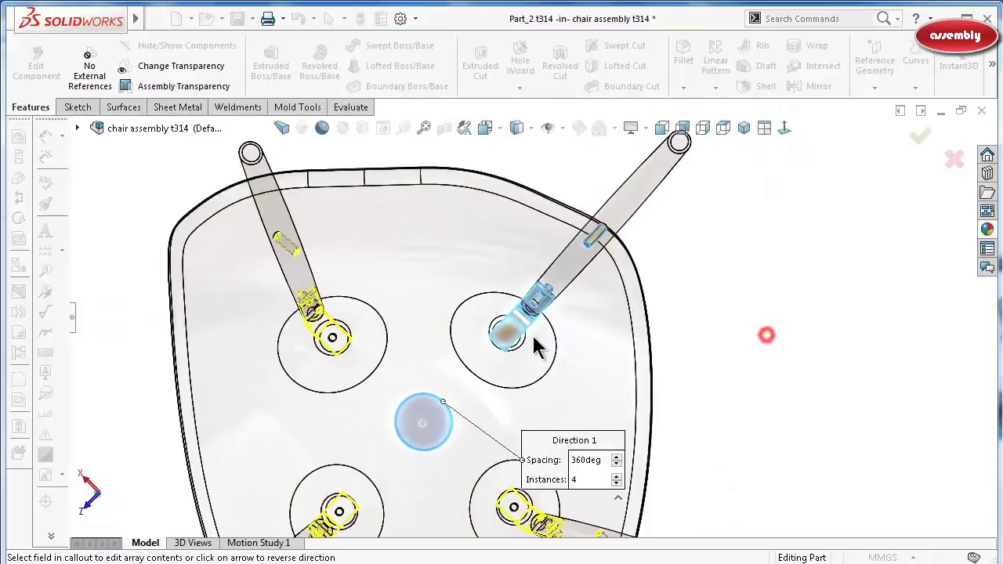
scroll(534, 342, "down", 2)
scroll(522, 323, "down", 2)
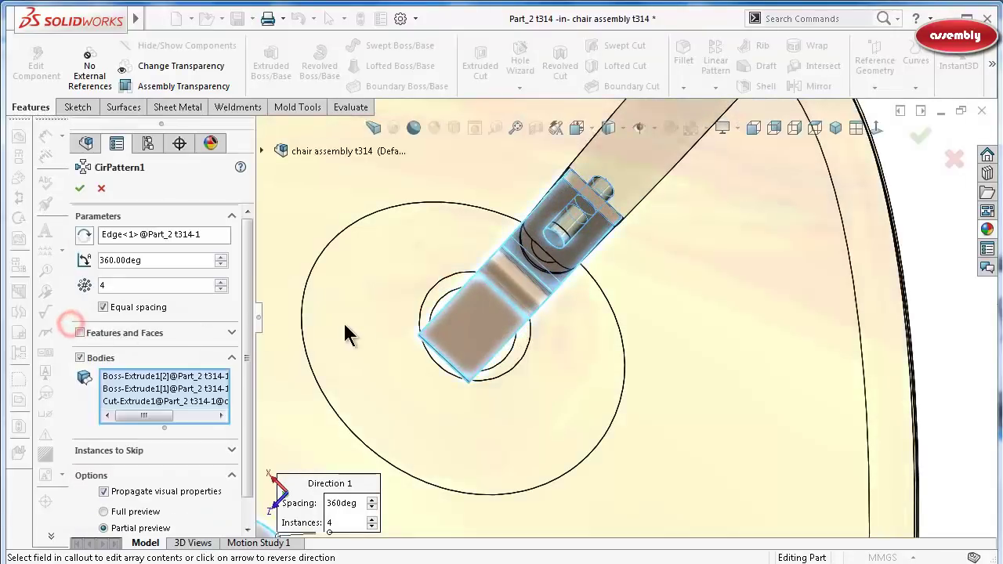
scroll(449, 323, "up", 3)
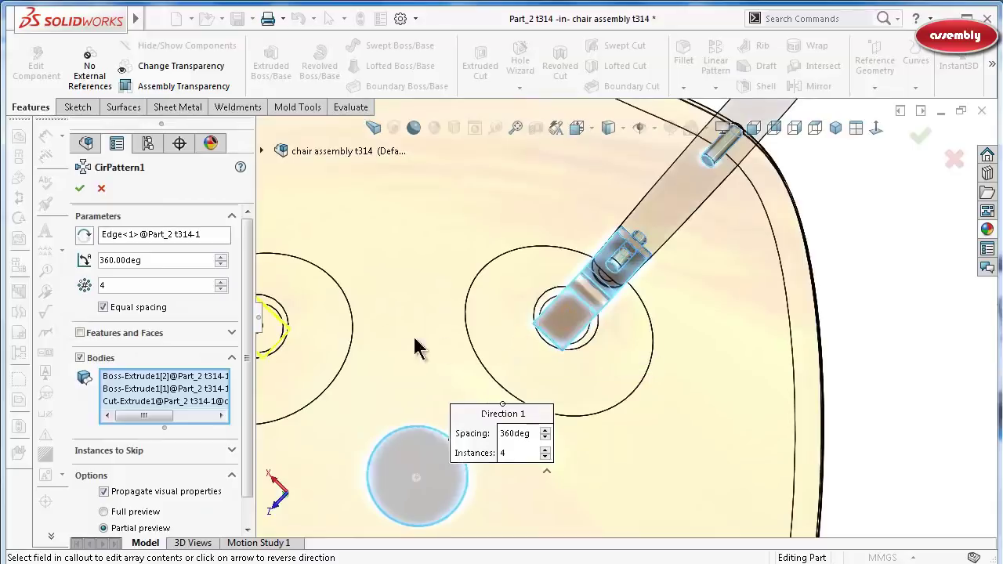
left_click(96, 186)
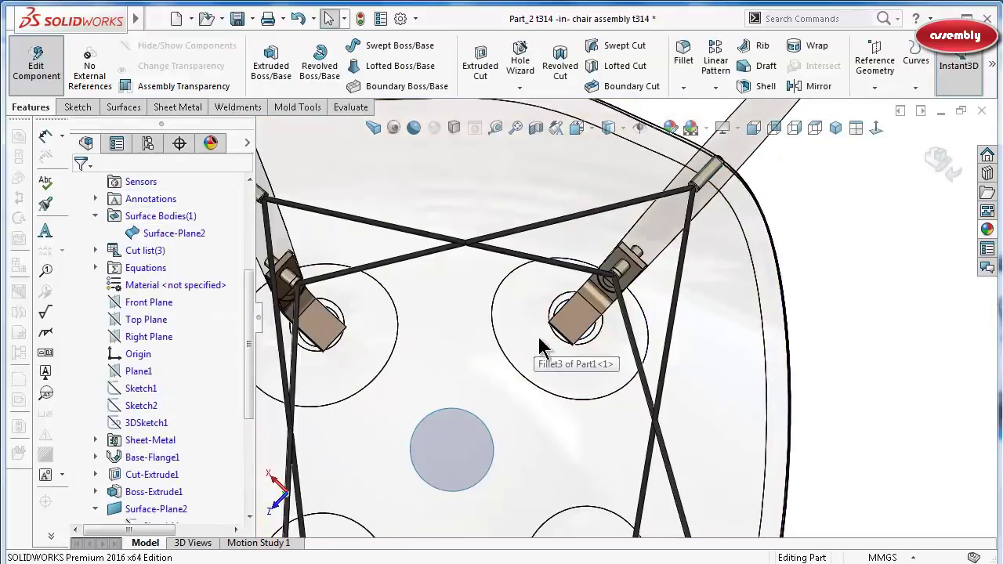
mouse_move(539, 347)
middle_mouse_down()
mouse_move(580, 353)
mouse_move(611, 313)
middle_mouse_up()
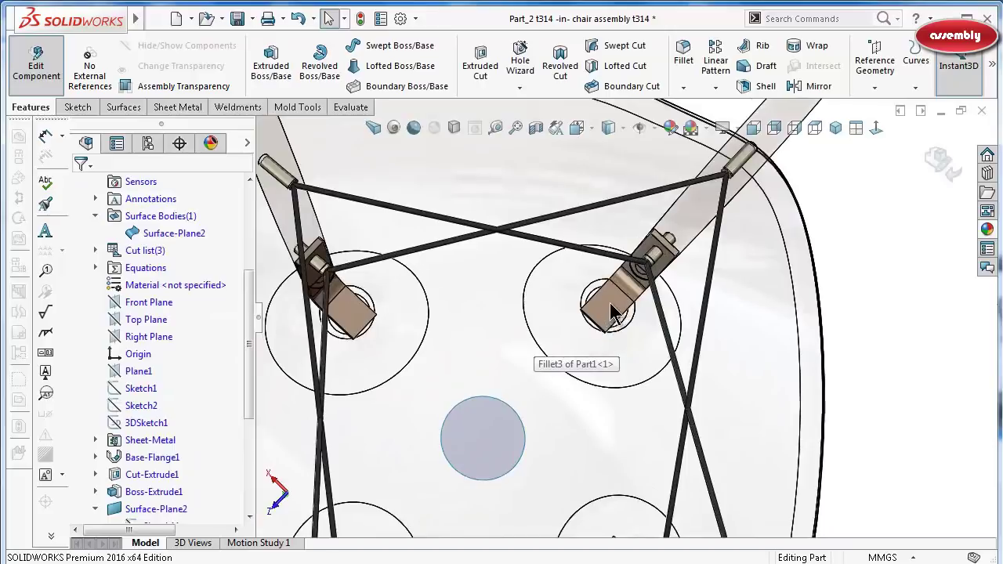
Switch the display style to Hidden Lines Visible and zoom in on the part.
left_click(608, 127)
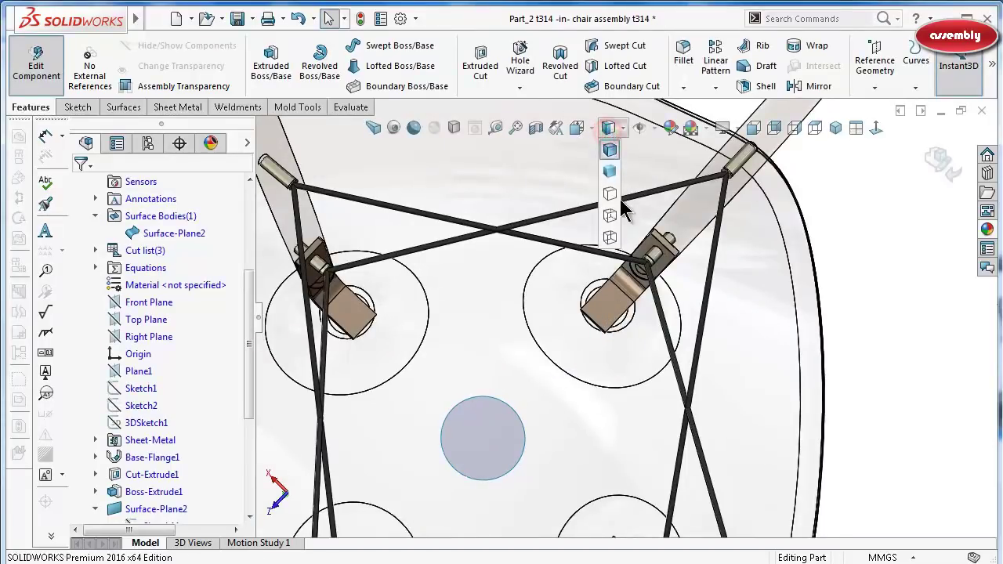
left_click(612, 217)
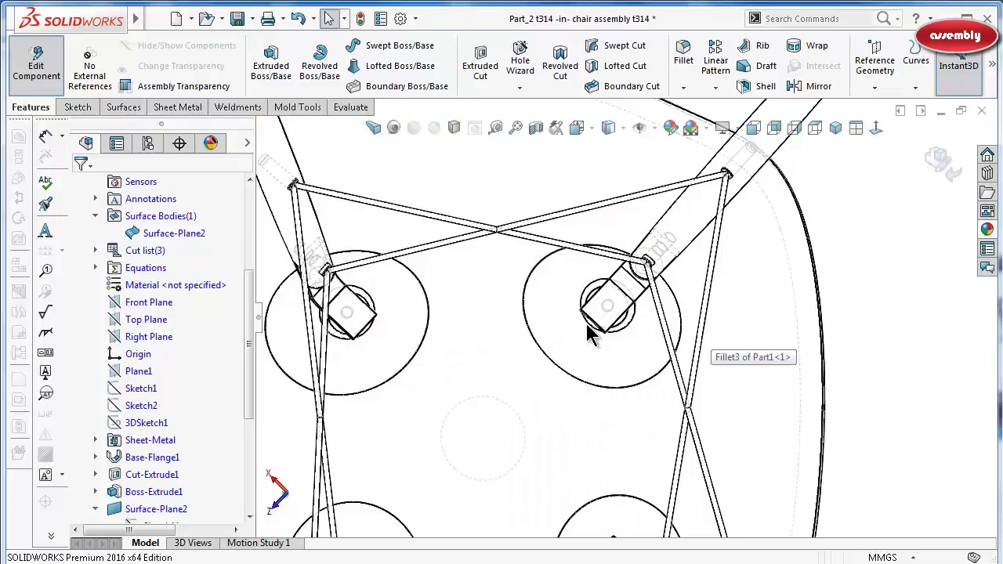
scroll(589, 335, "down", 1)
scroll(604, 331, "down", 1)
scroll(615, 328, "down", 1)
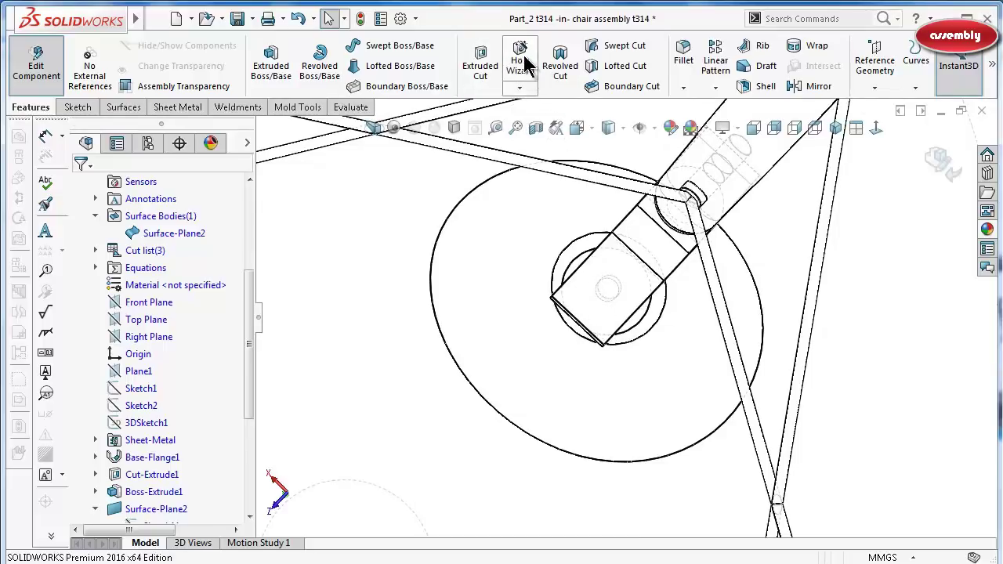
Pick the bracket face for the hole position and view it normal-to.
left_click_drag(246, 313, 232, 470)
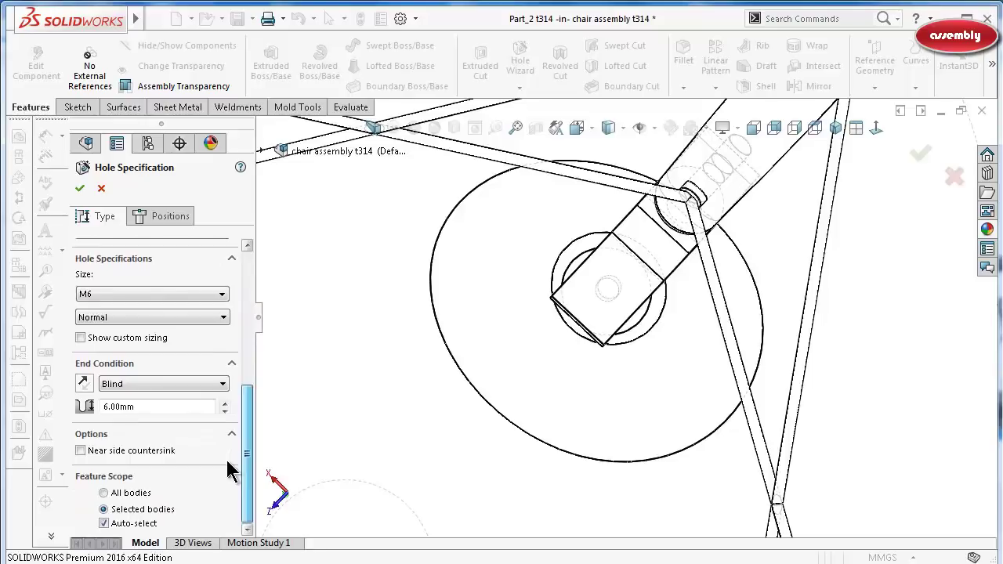
left_click(179, 217)
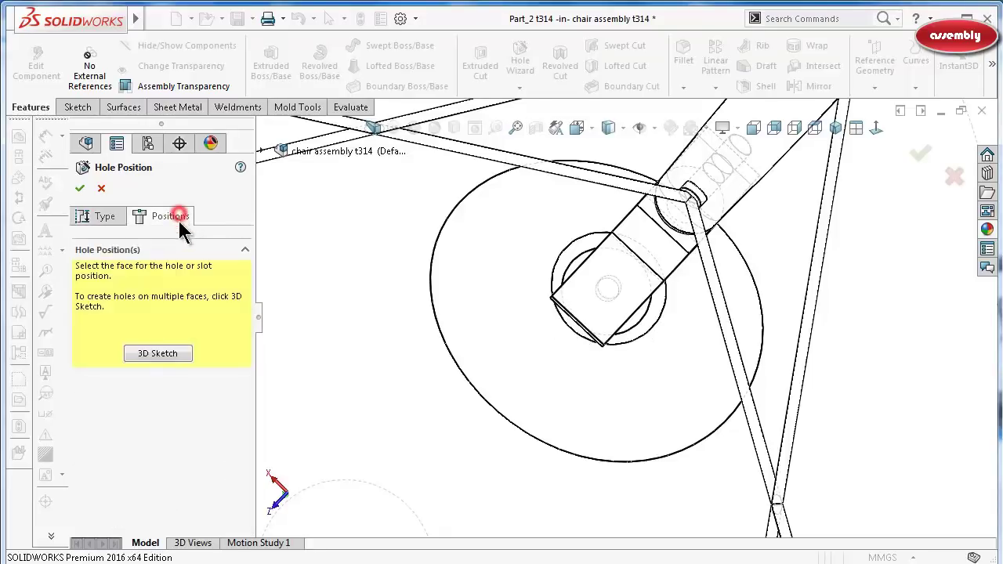
left_click(593, 310)
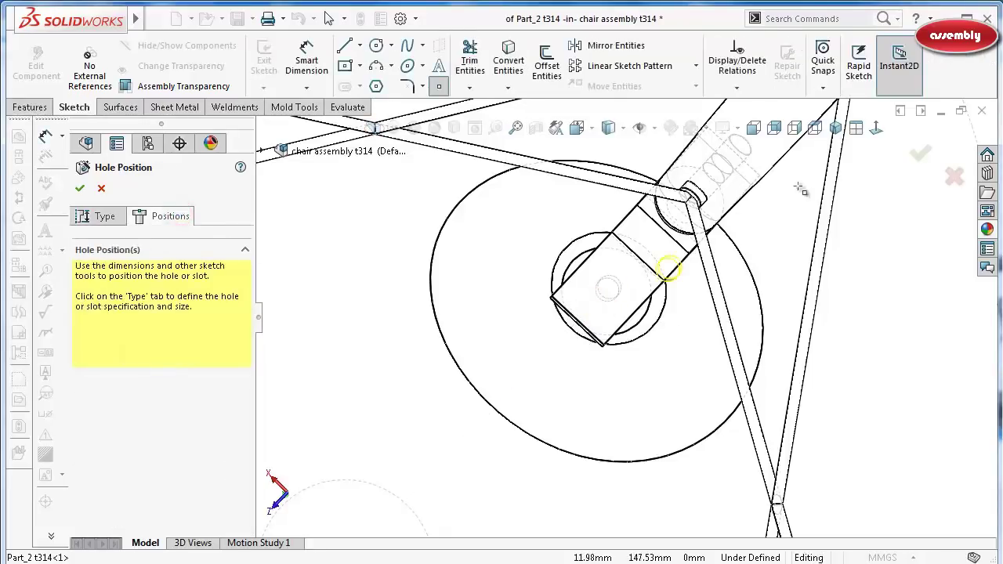
left_click(875, 130)
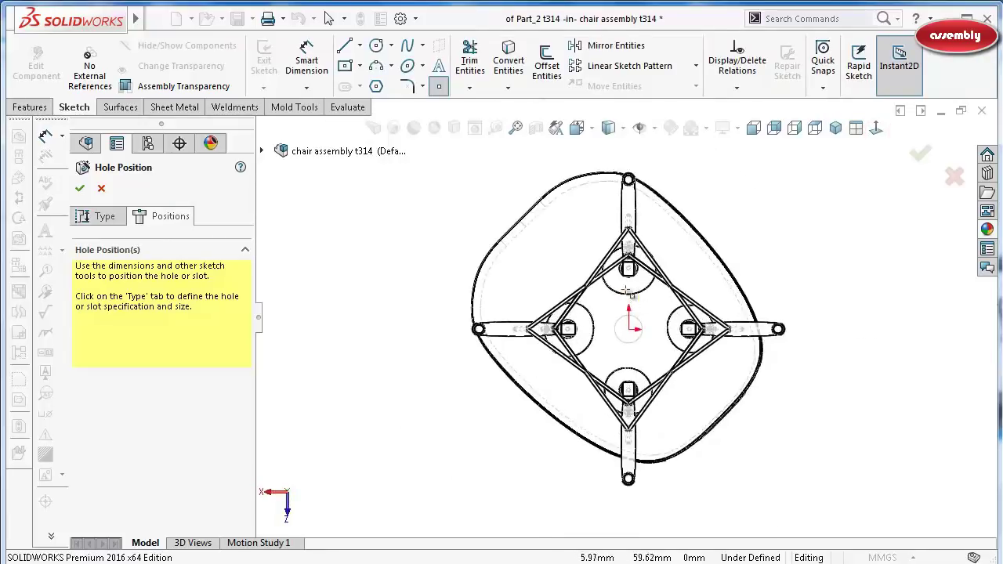
scroll(624, 259, "down", 3)
scroll(633, 251, "down", 3)
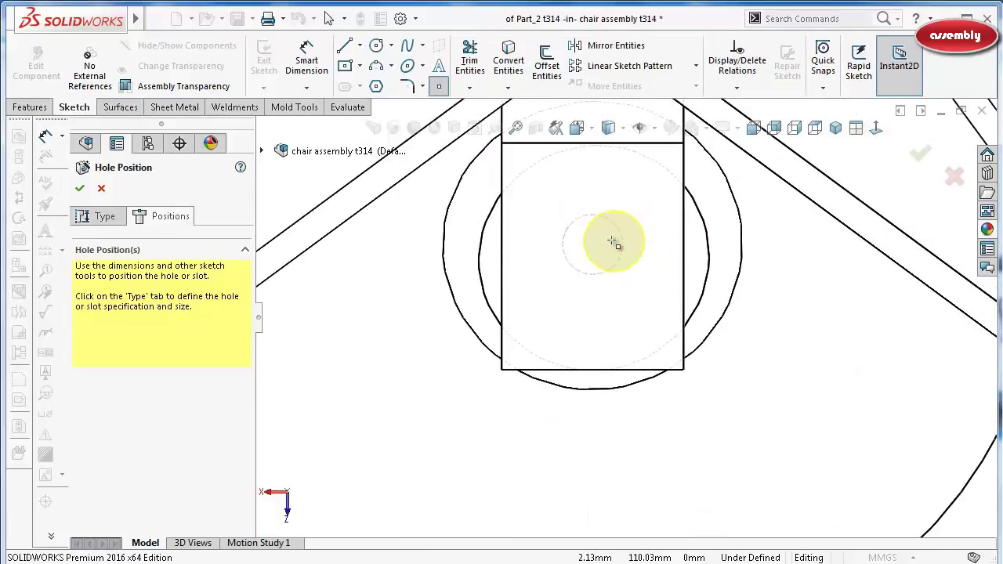
Place the hole point at the bracket pad's centre and confirm the hole.
left_click(593, 245)
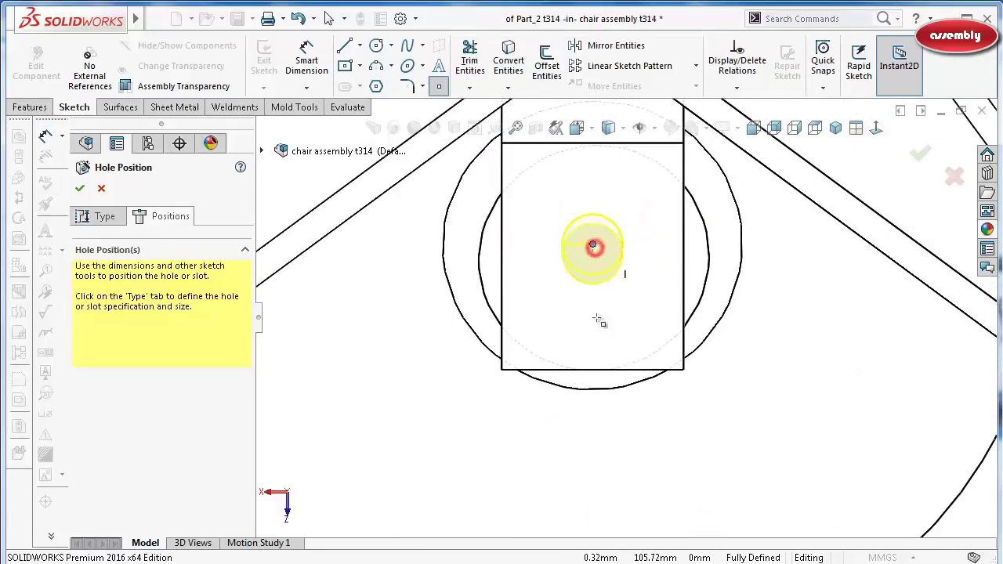
scroll(530, 405, "up", 2)
scroll(425, 472, "up", 2)
scroll(430, 468, "up", 2)
scroll(430, 468, "down", 2)
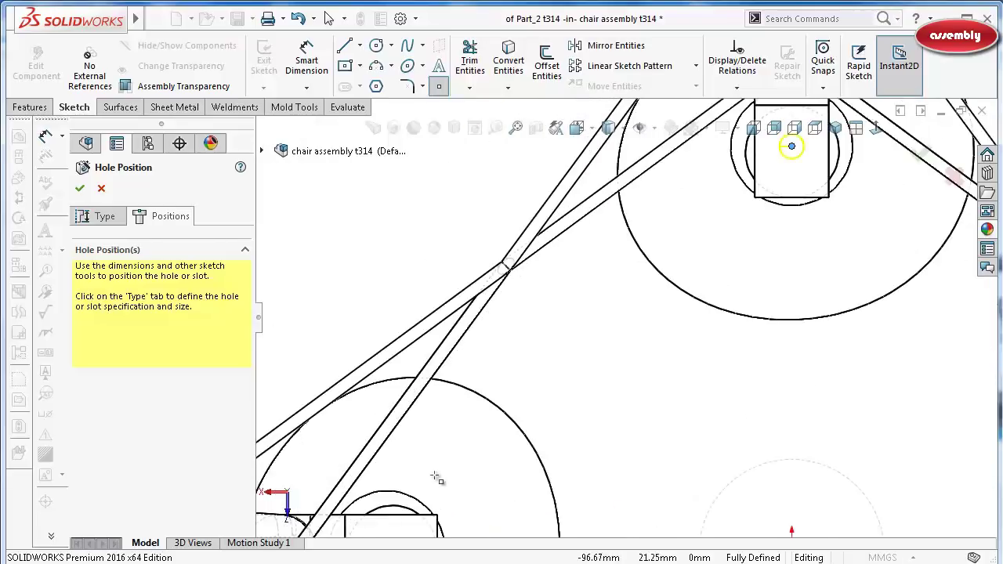
scroll(435, 474, "down", 2)
scroll(483, 473, "down", 2)
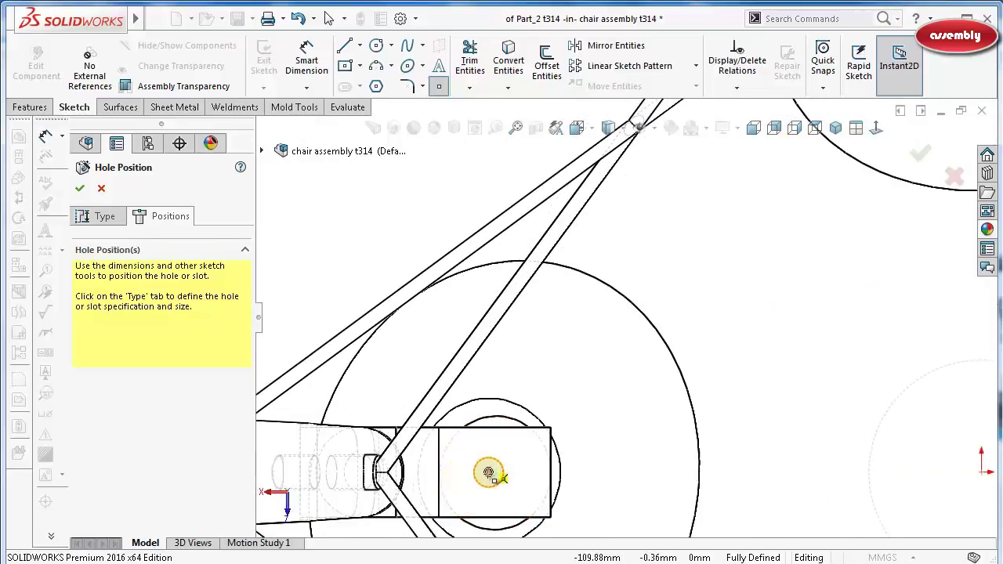
scroll(576, 475, "up", 2)
scroll(727, 431, "up", 2)
scroll(689, 423, "down", 2)
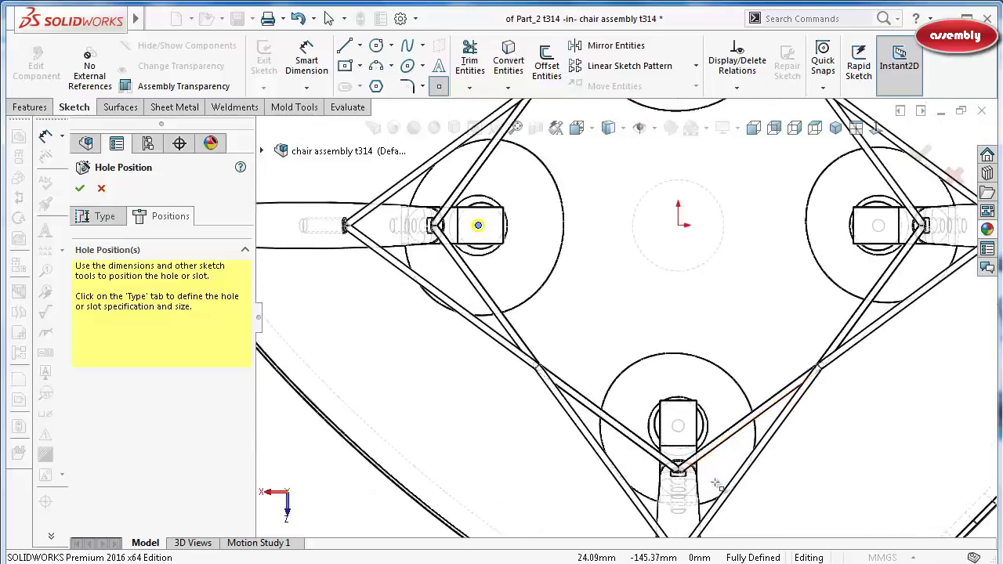
scroll(655, 406, "down", 2)
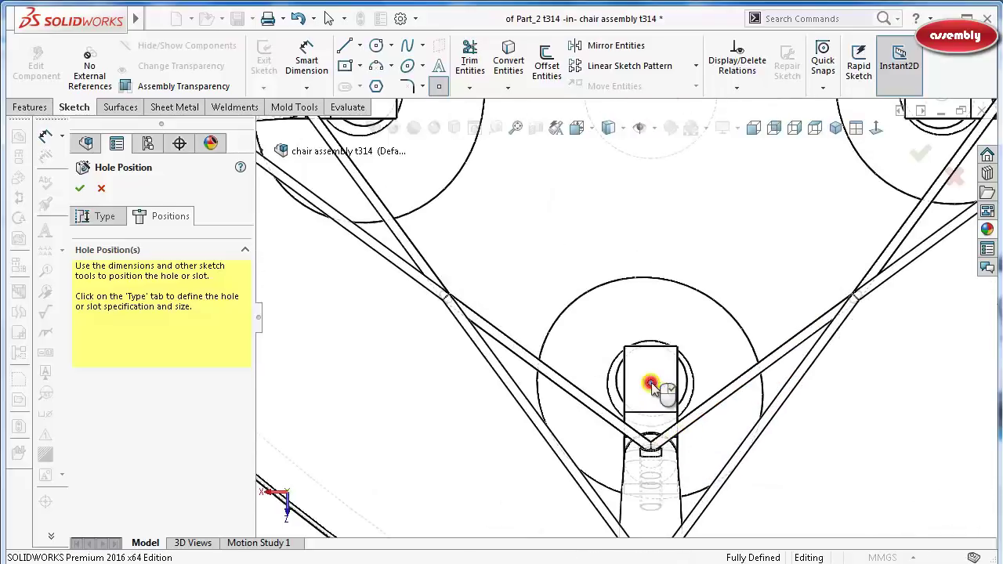
scroll(799, 235, "up", 2)
scroll(795, 188, "down", 1)
scroll(784, 220, "down", 2)
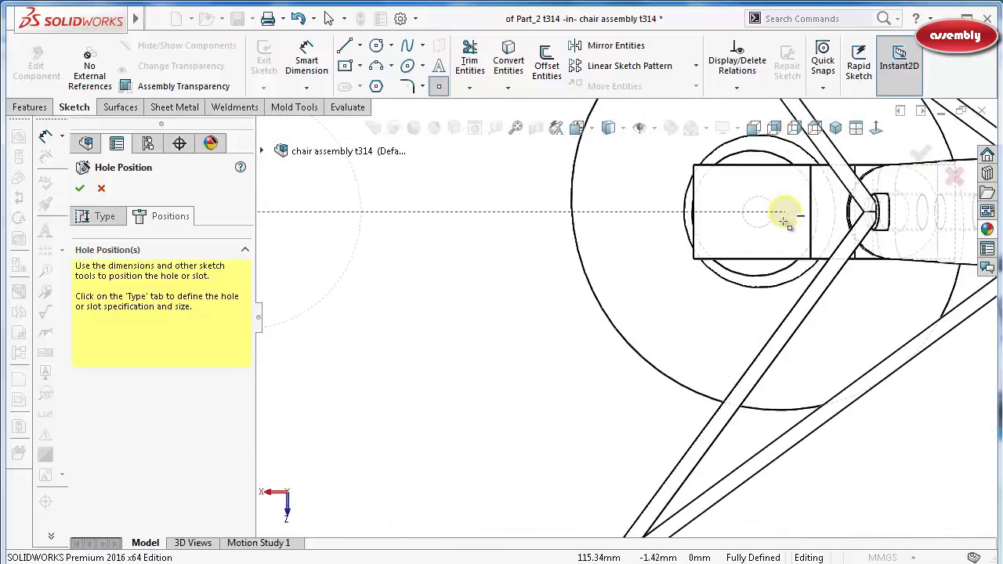
left_click(758, 212)
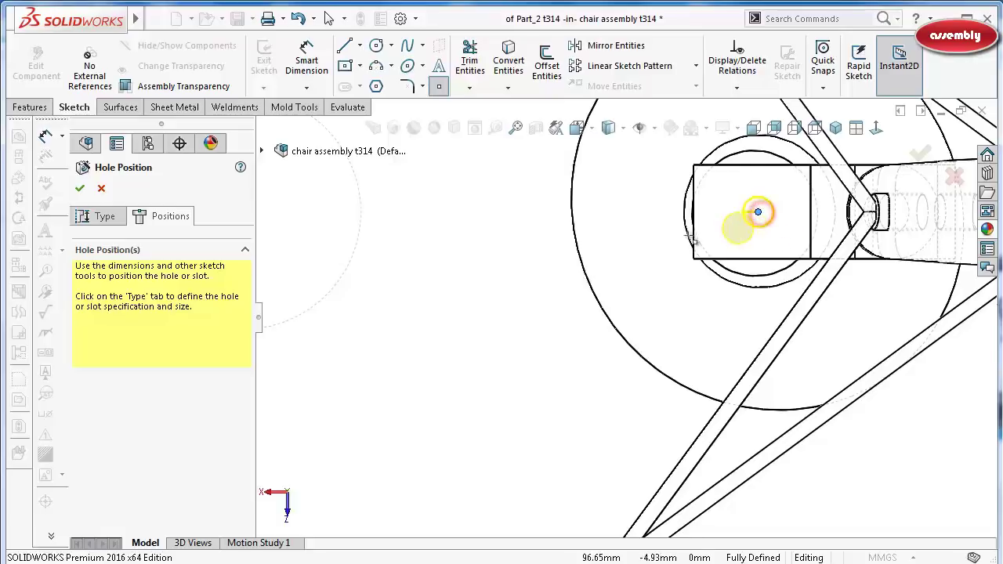
left_click(78, 188)
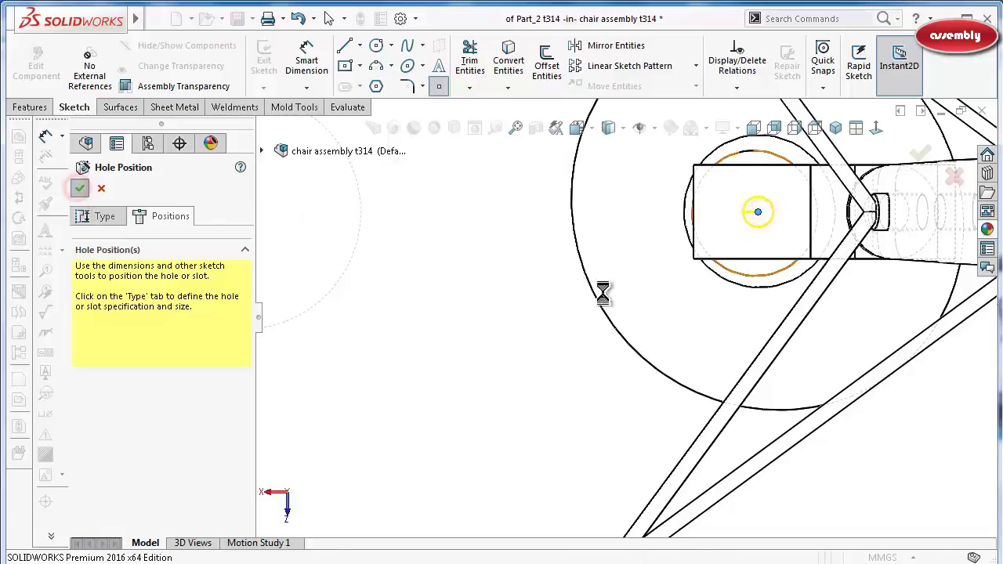
Switch the model display style to Shaded With Edges.
scroll(655, 244, "up", 3)
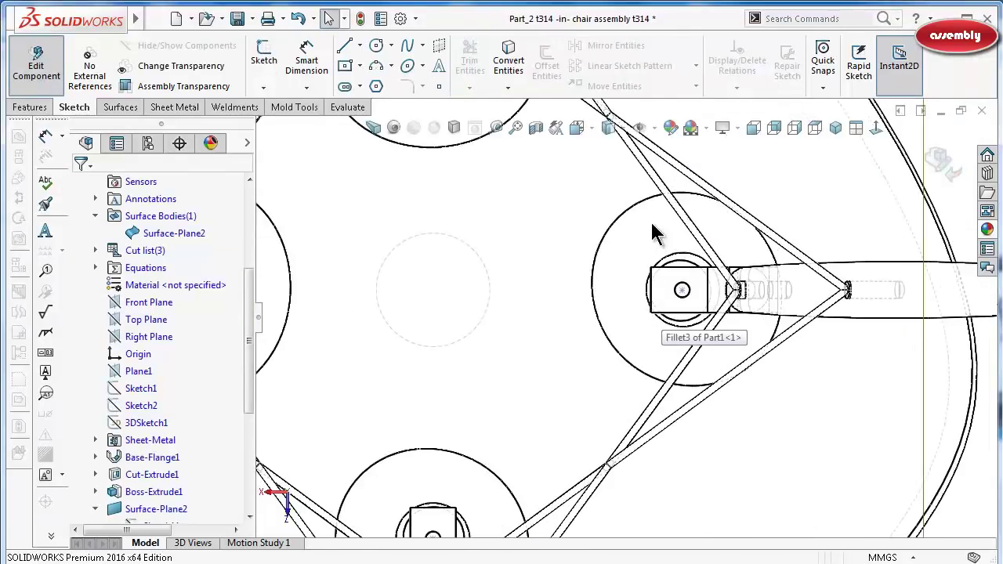
scroll(627, 197, "down", 1)
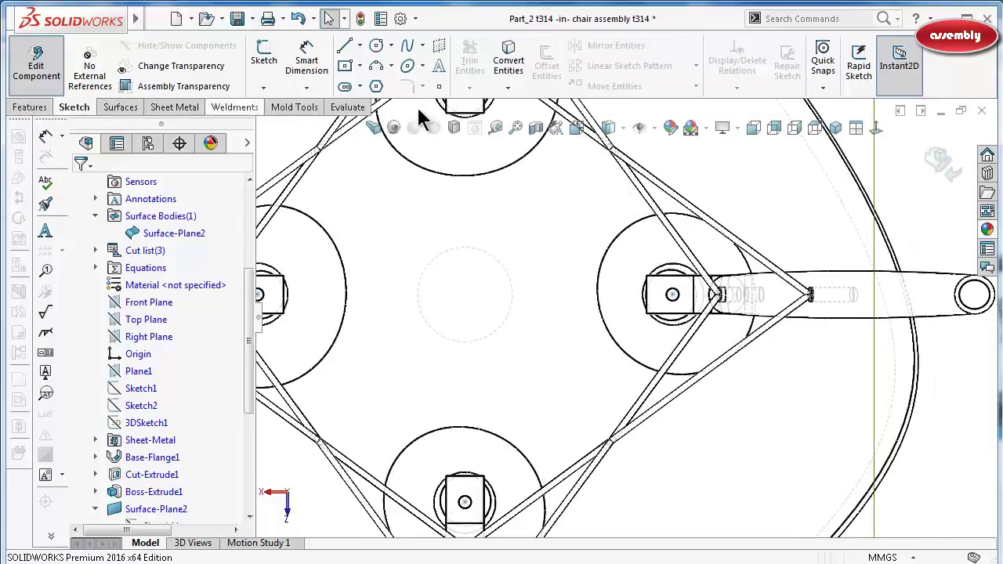
left_click(611, 127)
left_click(610, 150)
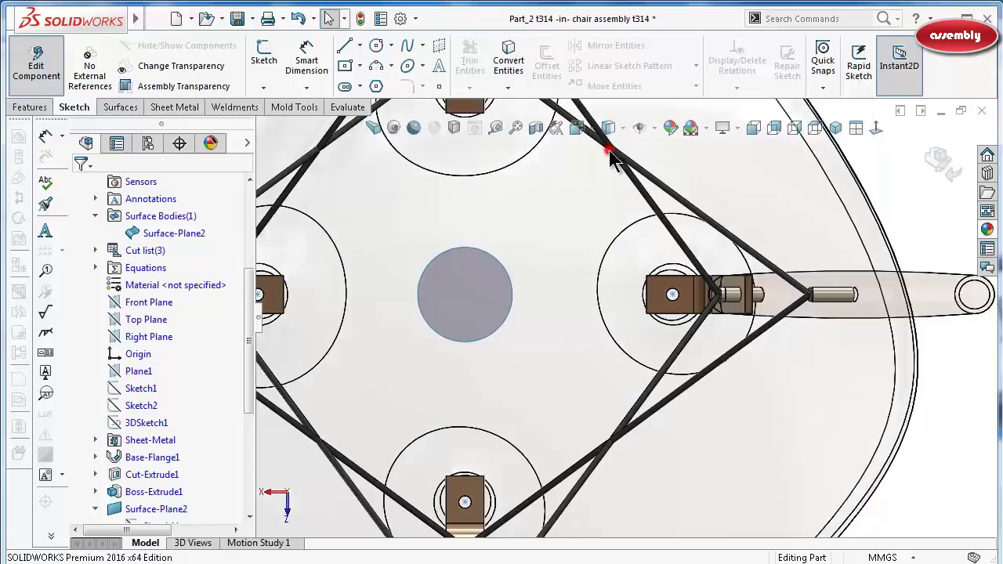
left_click(24, 108)
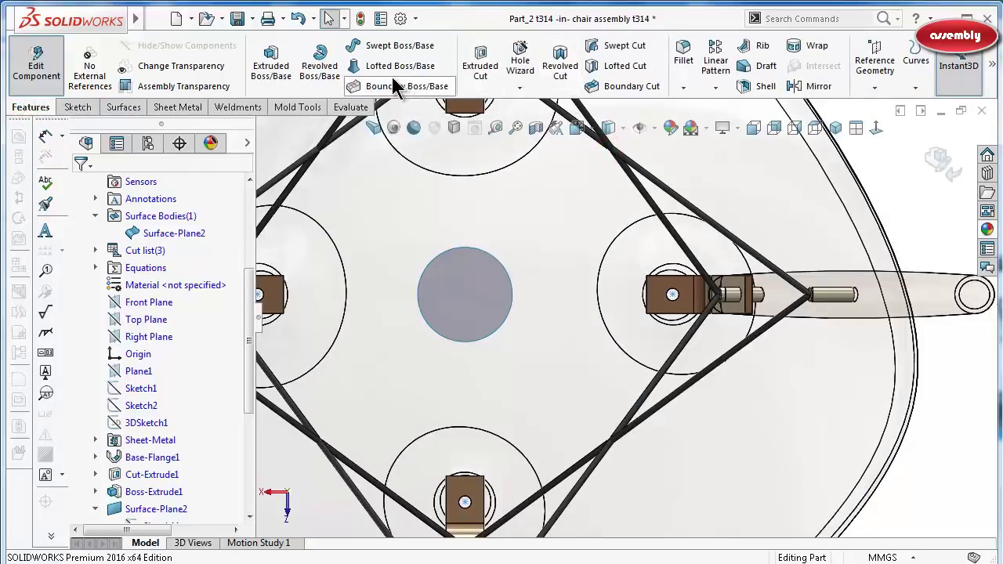
left_click(674, 53)
Round one bracket pad end with a full round fillet across top, end and bottom faces.
left_click(188, 263)
scroll(618, 302, "down", 3)
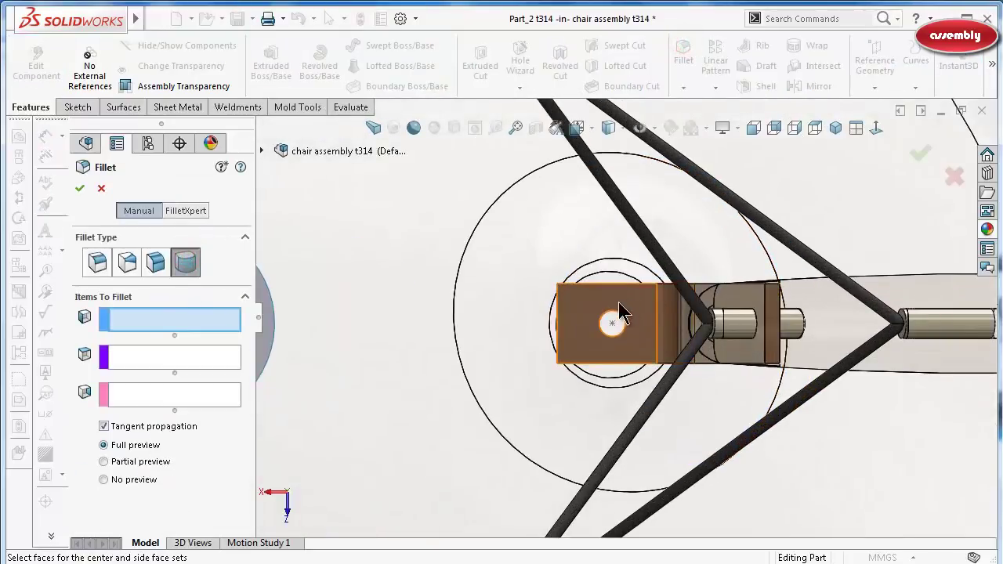
scroll(618, 302, "down", 2)
scroll(611, 321, "down", 2)
middle_click_drag(611, 321, 633, 347)
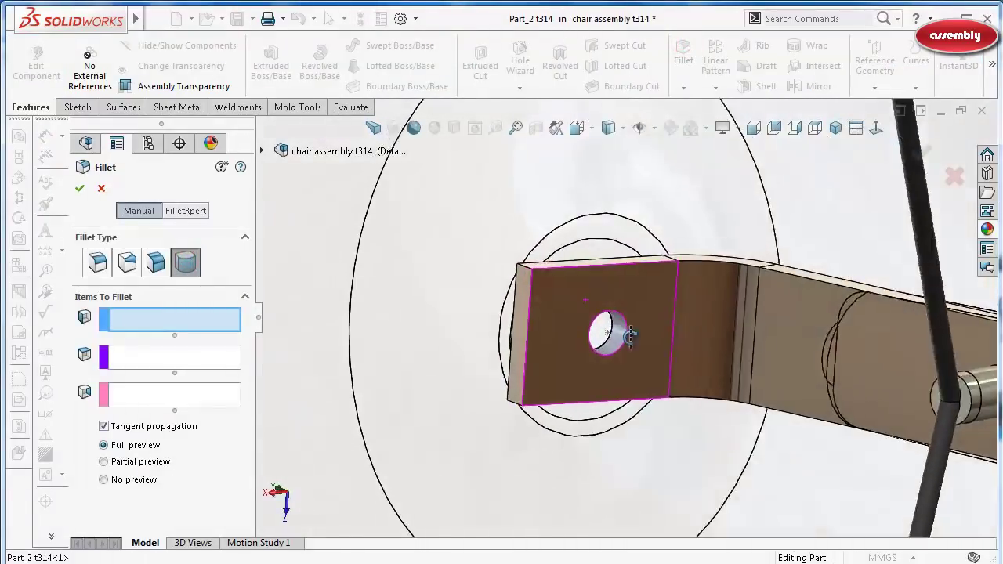
scroll(580, 286, "up", 2)
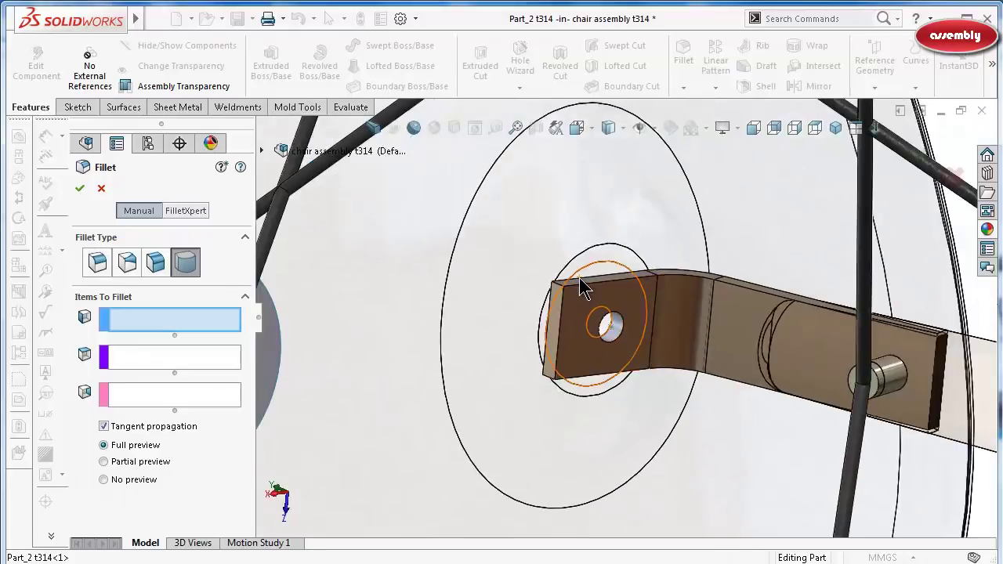
scroll(584, 286, "up", 1)
scroll(598, 295, "down", 3)
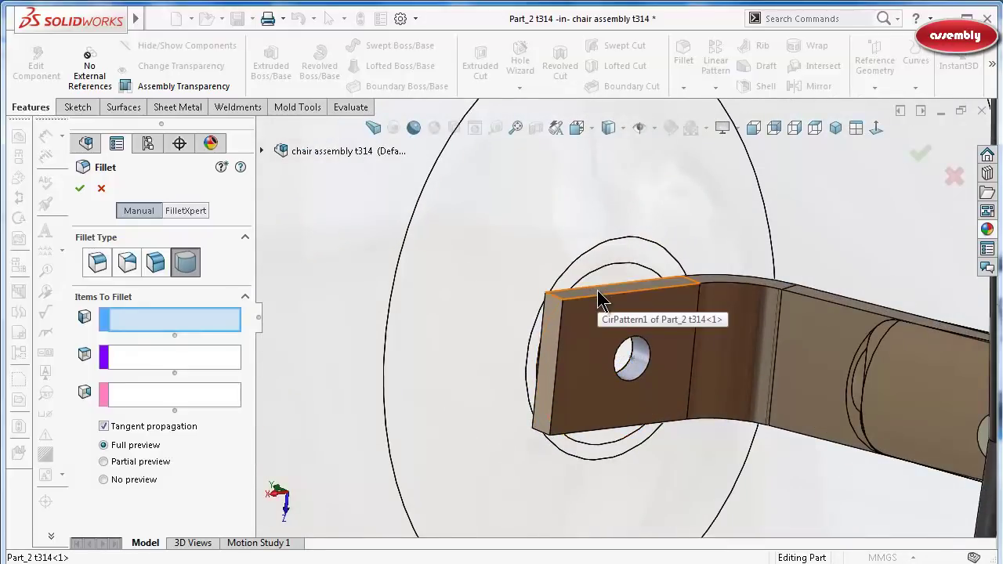
left_click(596, 290)
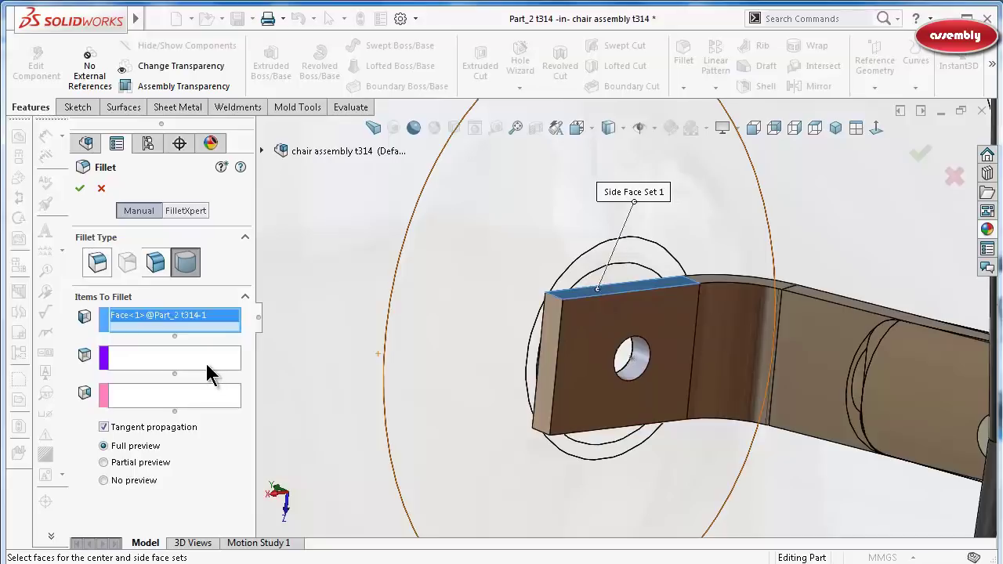
left_click(207, 359)
left_click(554, 321)
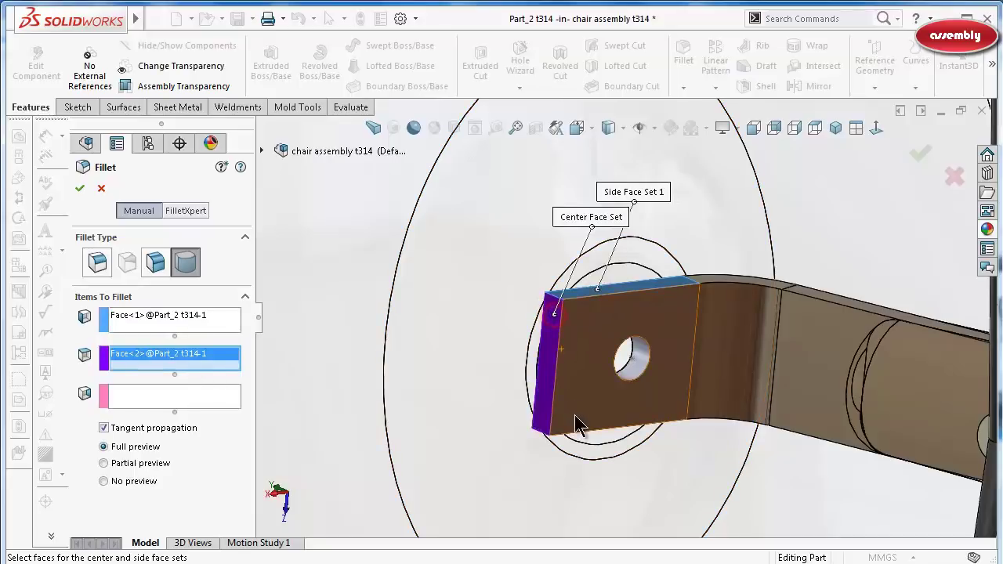
middle_click_drag(573, 420, 569, 461)
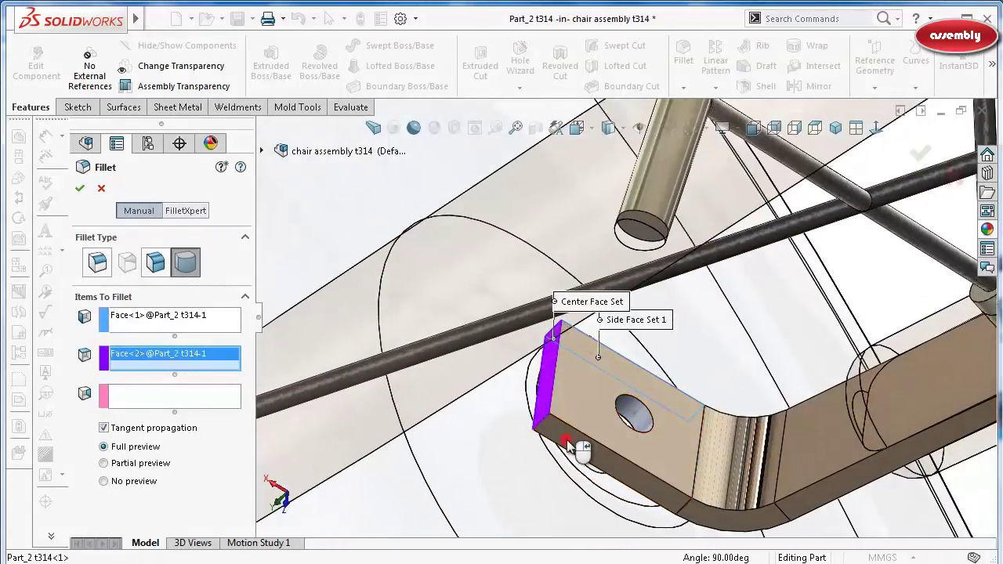
left_click(570, 446)
right_click(223, 366)
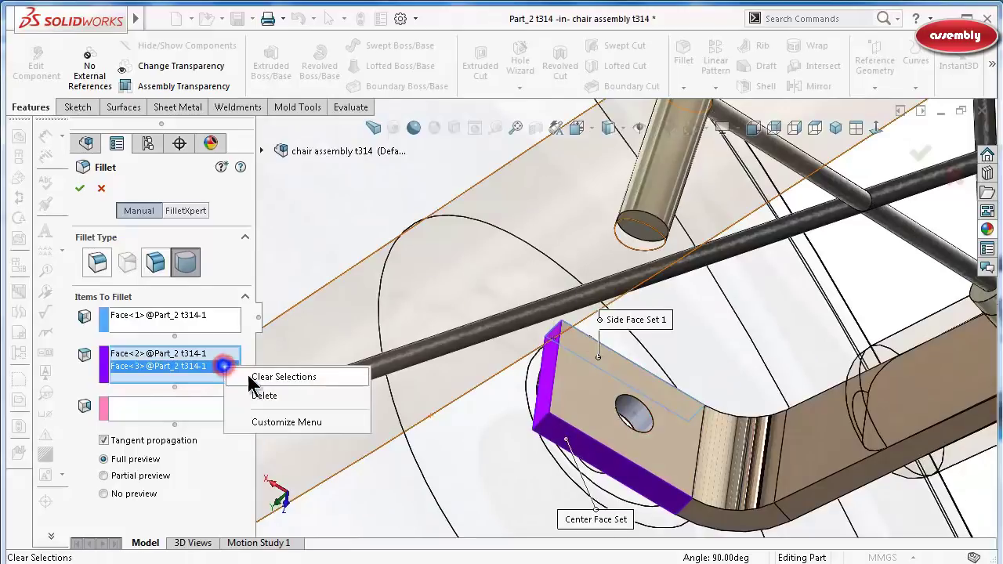
left_click(264, 397)
left_click(223, 416)
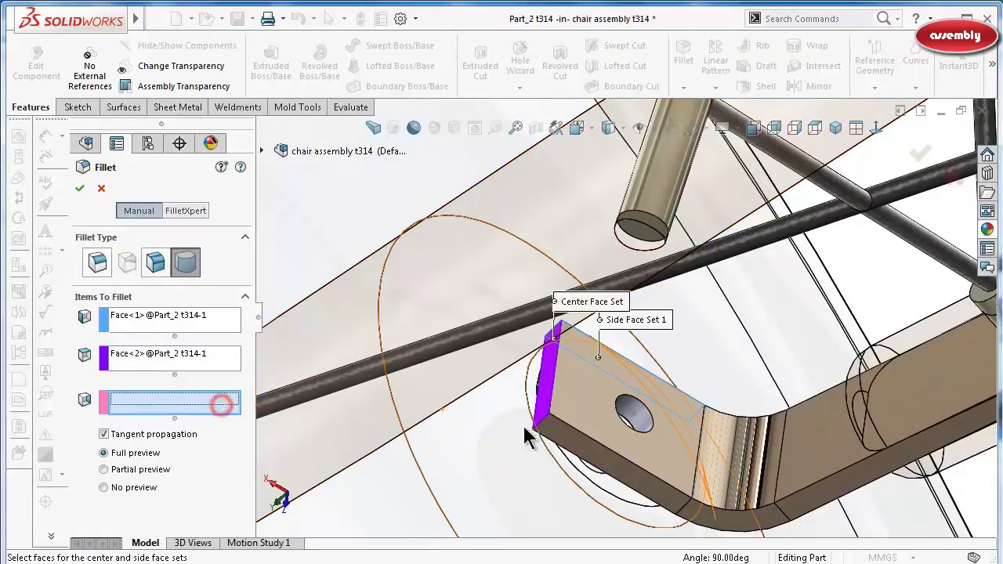
left_click(558, 427)
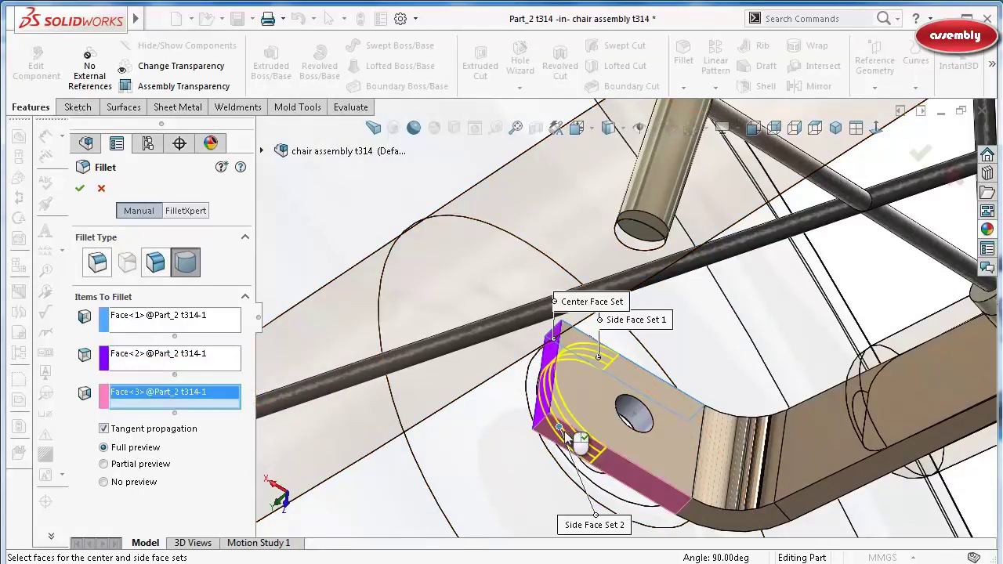
key("Return")
Add a second full round fillet on another bracket end using its side, end and opposite faces.
mouse_move(666, 347)
middle_mouse_down()
mouse_move(622, 348)
mouse_move(582, 445)
middle_mouse_up()
scroll(581, 445, "up", 2)
scroll(571, 410, "up", 3)
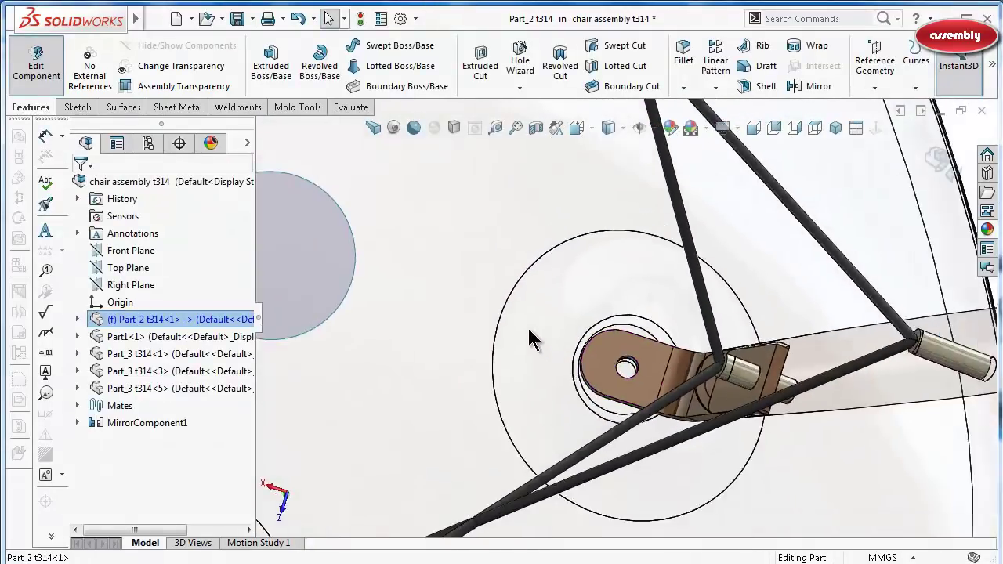
scroll(530, 340, "up", 3)
scroll(459, 275, "up", 3)
scroll(459, 288, "down", 2)
scroll(433, 245, "down", 4)
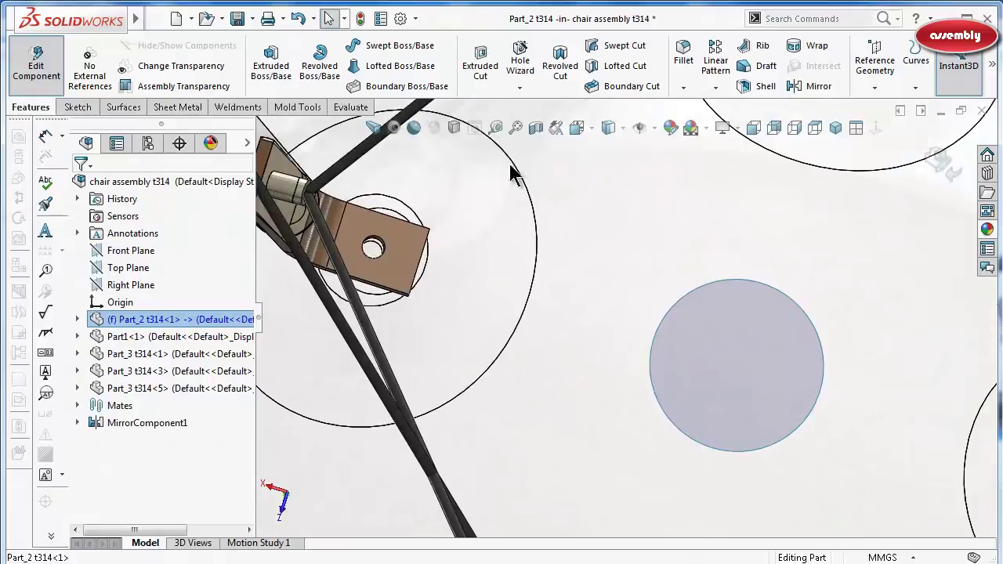
left_click(682, 63)
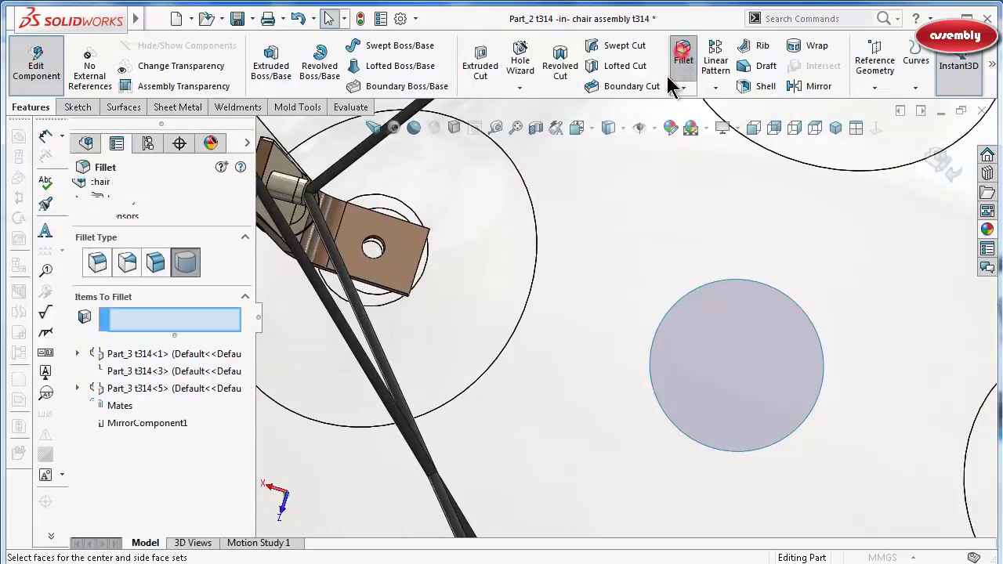
scroll(390, 312, "up", 2)
middle_click_drag(390, 312, 384, 336)
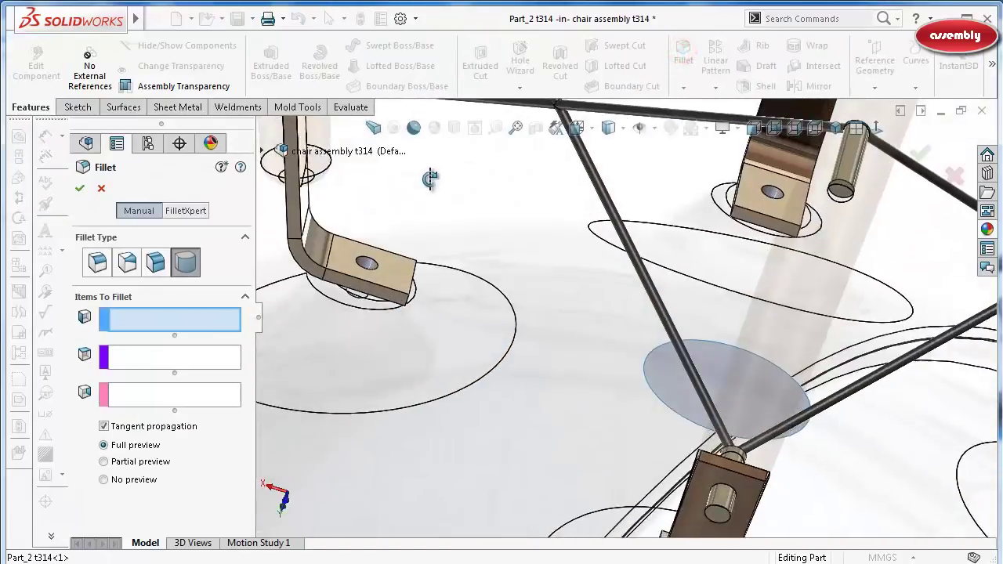
scroll(385, 336, "down", 2)
scroll(362, 377, "down", 2)
left_click(362, 376)
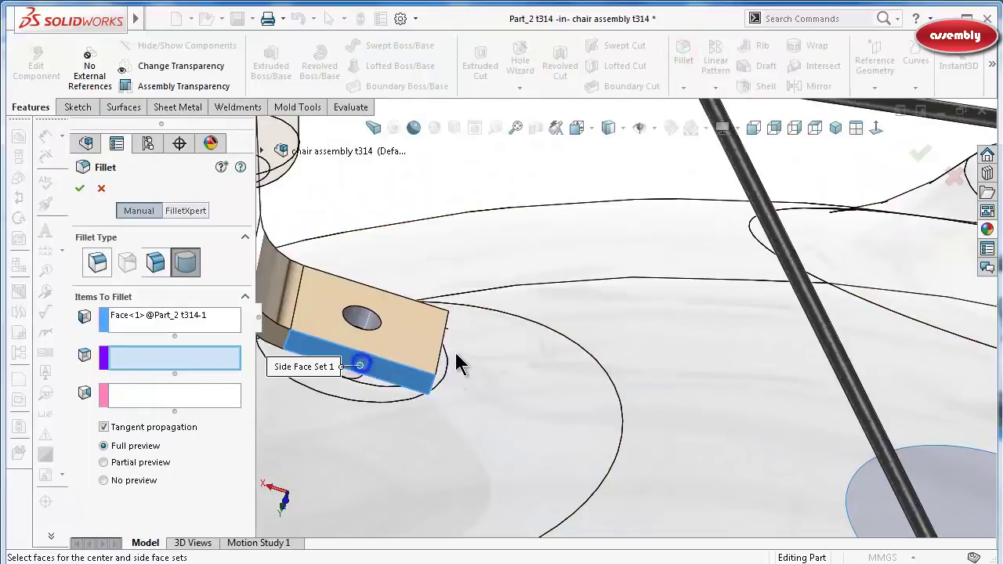
mouse_move(459, 363)
middle_mouse_down()
mouse_move(441, 347)
mouse_move(411, 353)
mouse_move(426, 358)
middle_mouse_up()
left_click(430, 353)
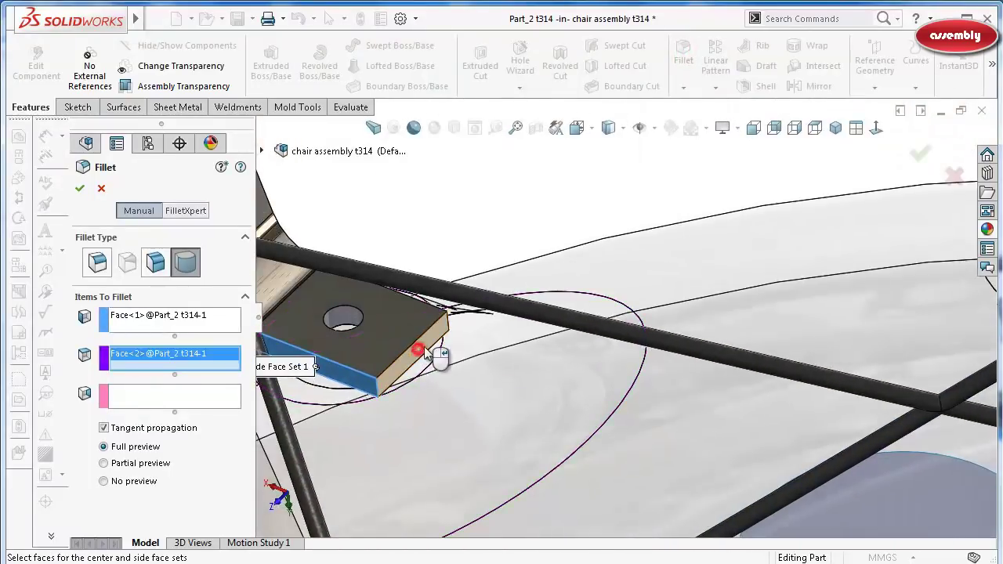
middle_click_drag(468, 322, 434, 449)
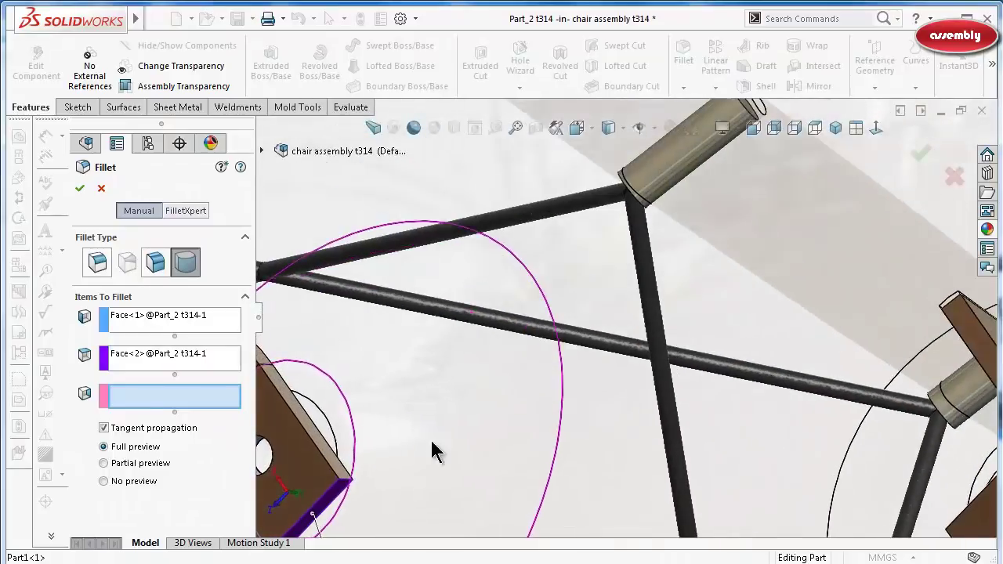
left_click(343, 473)
key("Return")
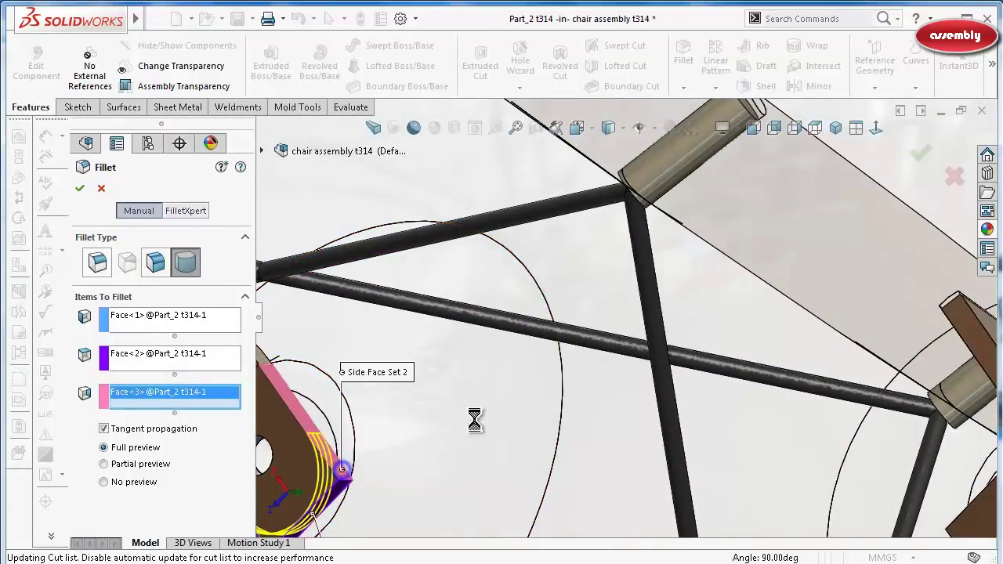
mouse_move(475, 416)
middle_mouse_down()
mouse_move(713, 325)
mouse_move(551, 151)
middle_mouse_up()
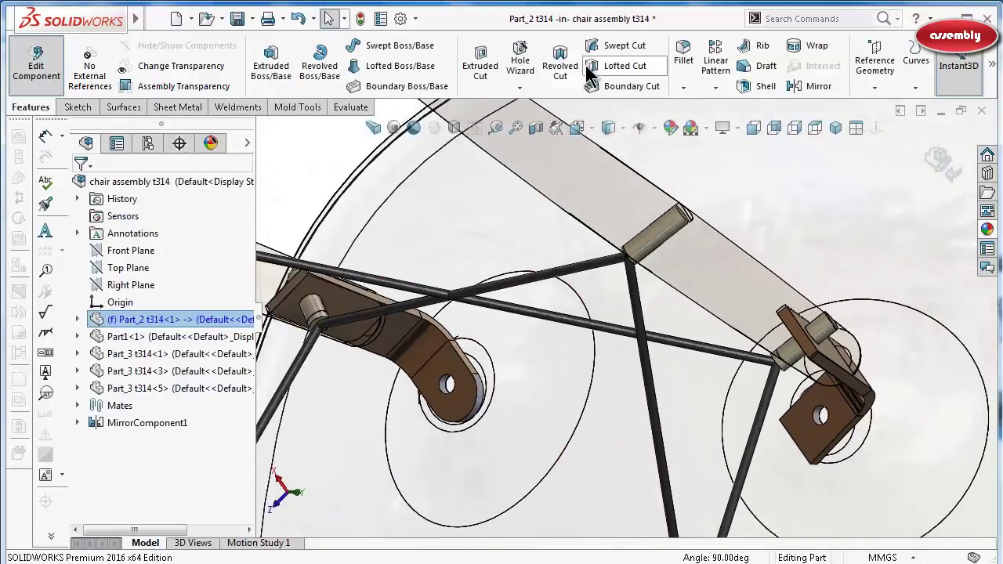
Round the first end of the bent bracket with a full round fillet over side, end and opposite faces.
left_click(683, 56)
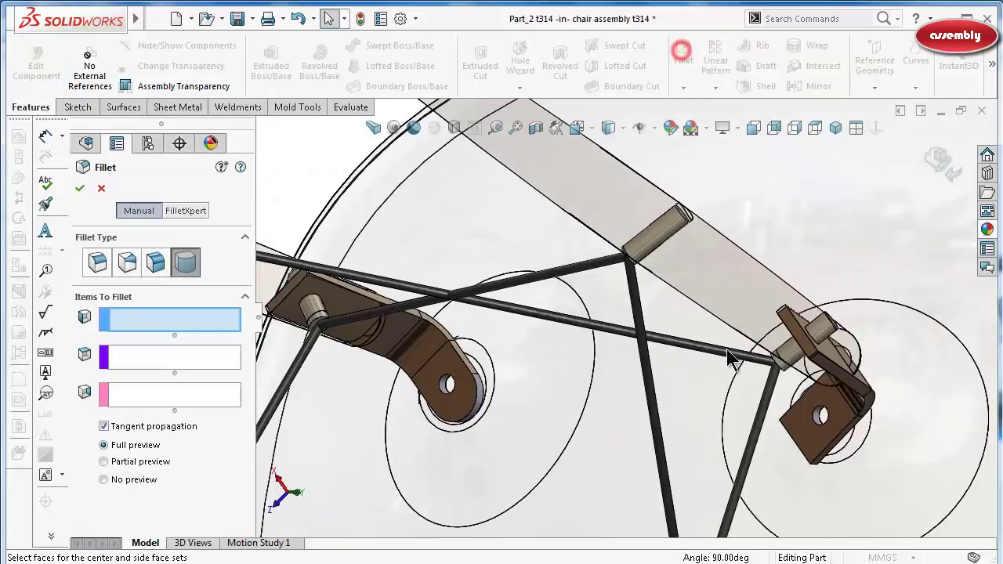
mouse_move(510, 347)
middle_mouse_down()
mouse_move(548, 251)
mouse_move(705, 408)
middle_mouse_up()
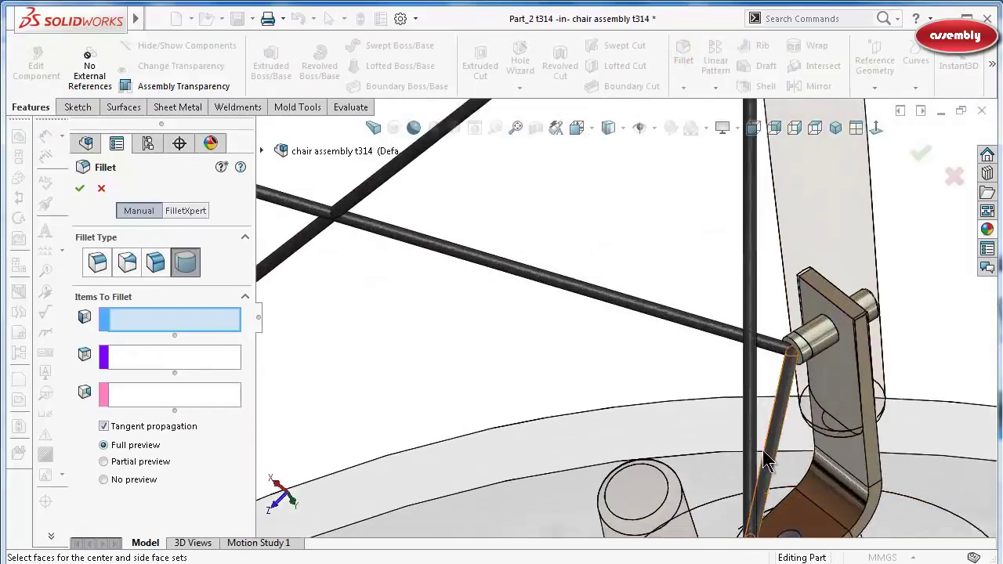
scroll(709, 427, "down", 3)
scroll(716, 436, "down", 2)
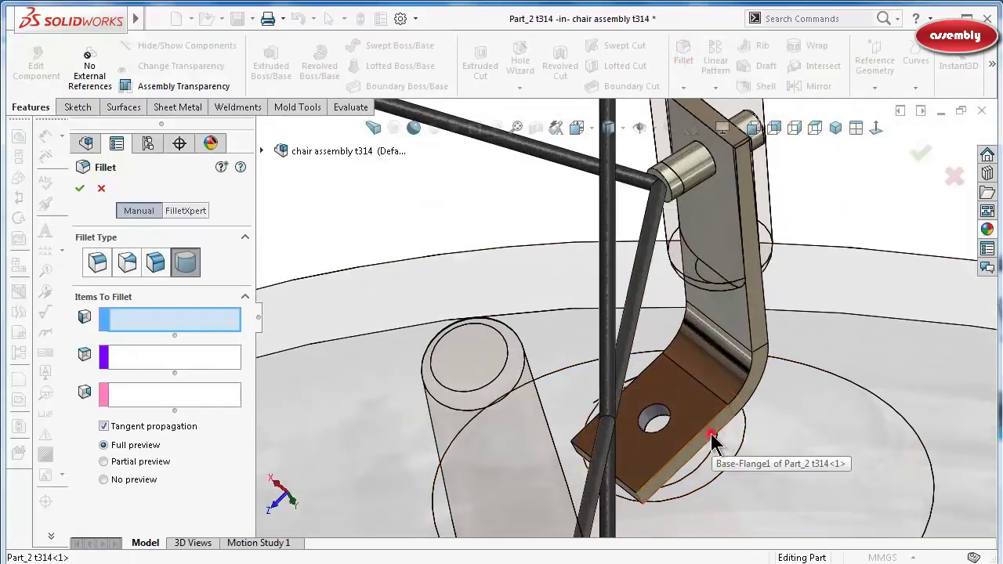
left_click(713, 436)
mouse_move(717, 437)
middle_mouse_down()
mouse_move(672, 436)
mouse_move(650, 493)
mouse_move(624, 497)
middle_mouse_up()
left_click(622, 492)
key("shift+Down")
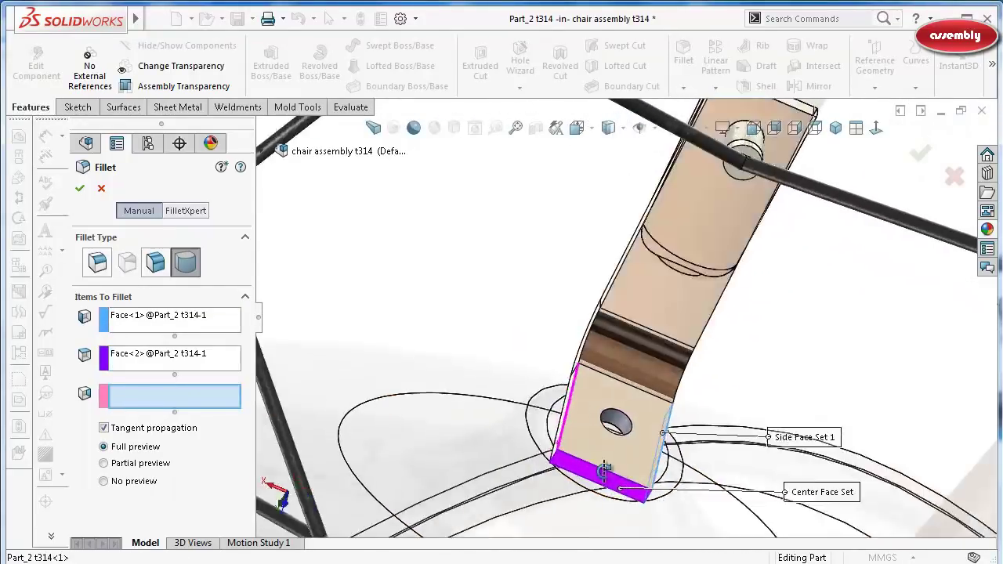
left_click(552, 437)
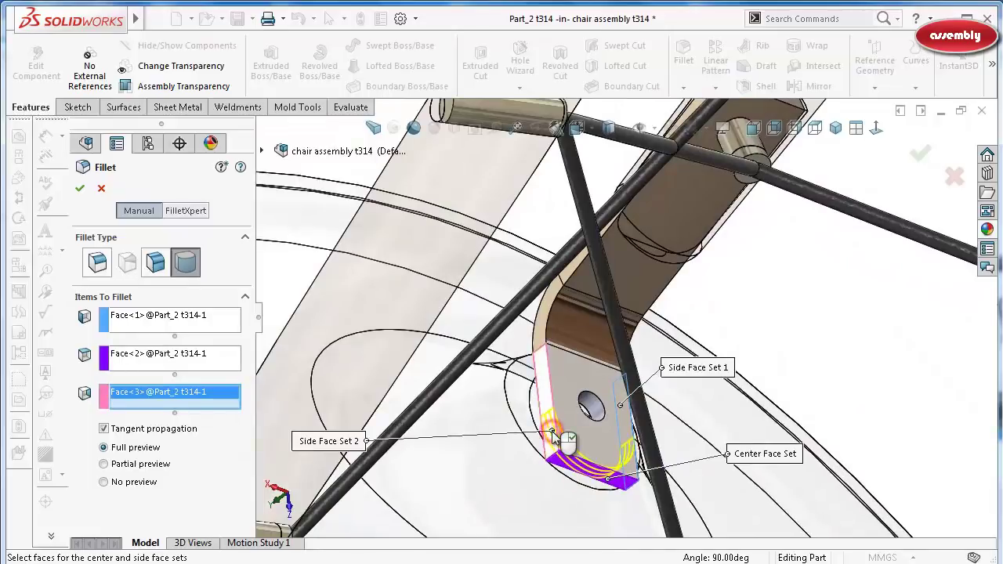
key("ctrl+shift+z")
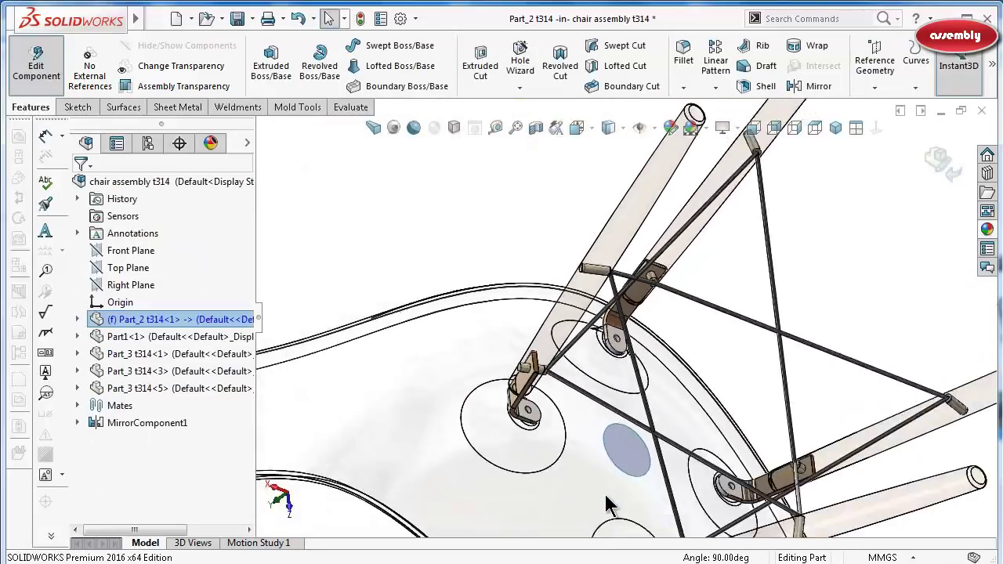
scroll(647, 448, "down", 5)
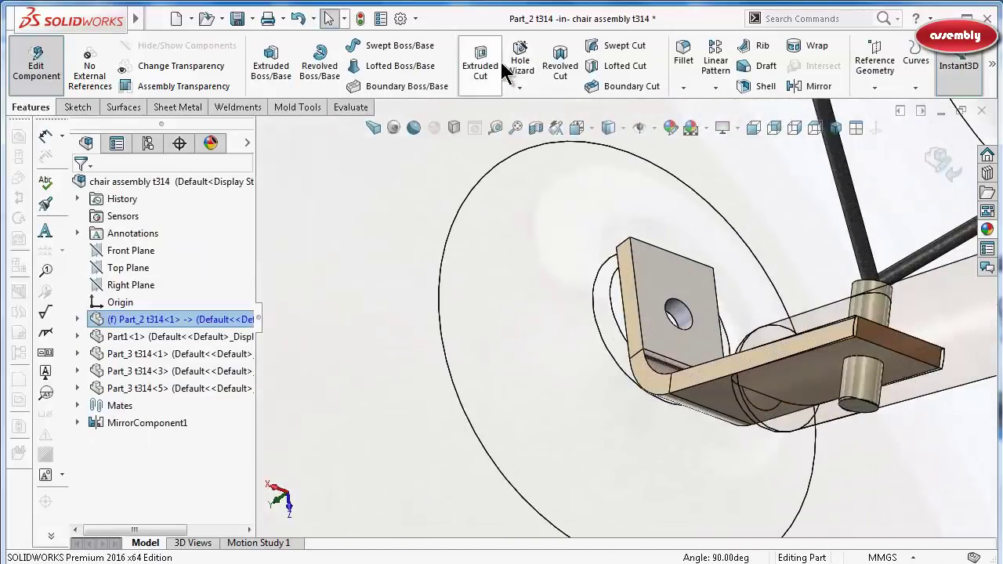
Round the bent bracket's other end with a full round fillet from outer side, top end and far side faces.
left_click(684, 56)
scroll(642, 321, "down", 2)
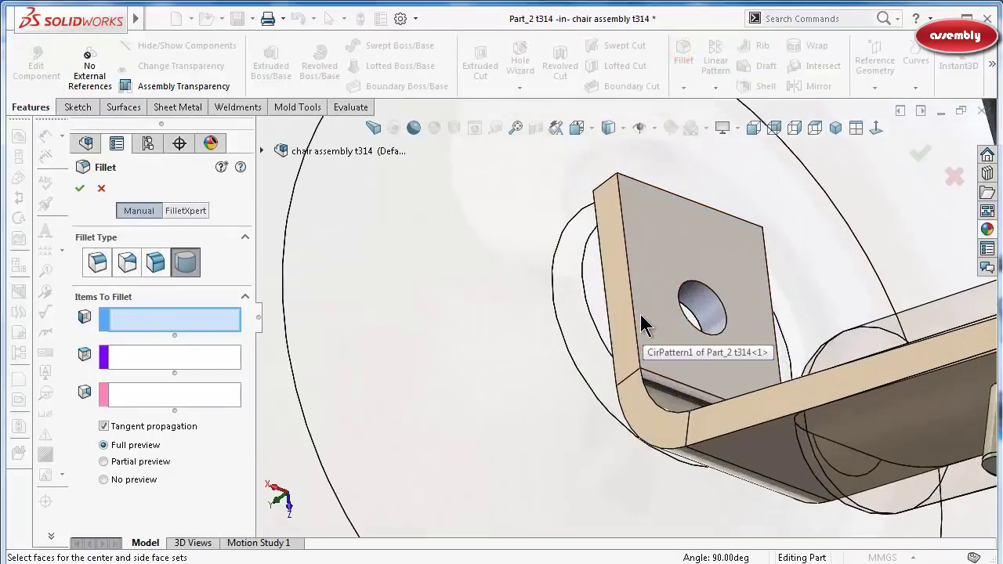
left_click(631, 315)
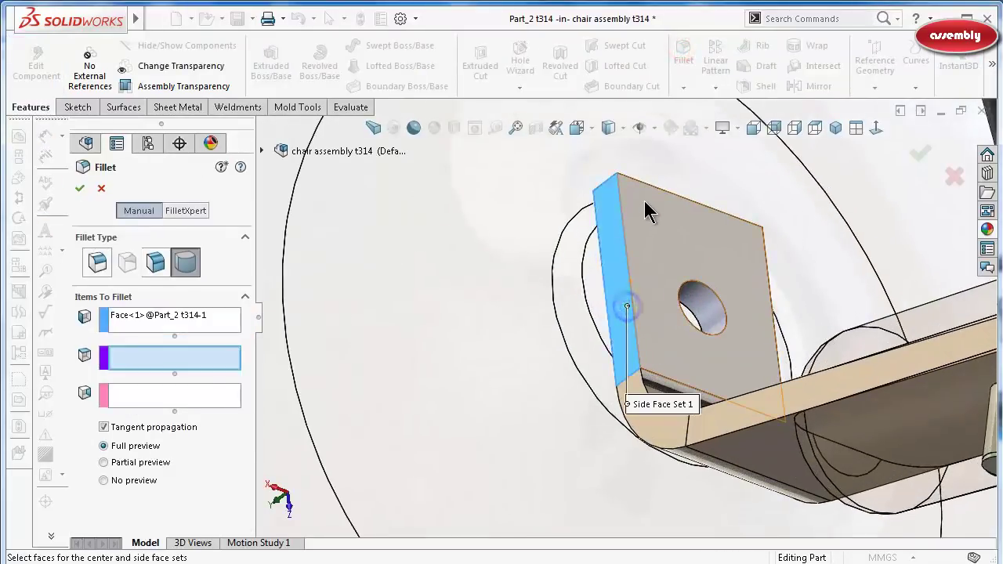
mouse_move(644, 201)
middle_mouse_down()
mouse_move(661, 313)
mouse_move(653, 264)
middle_mouse_up()
scroll(698, 190, "down", 2)
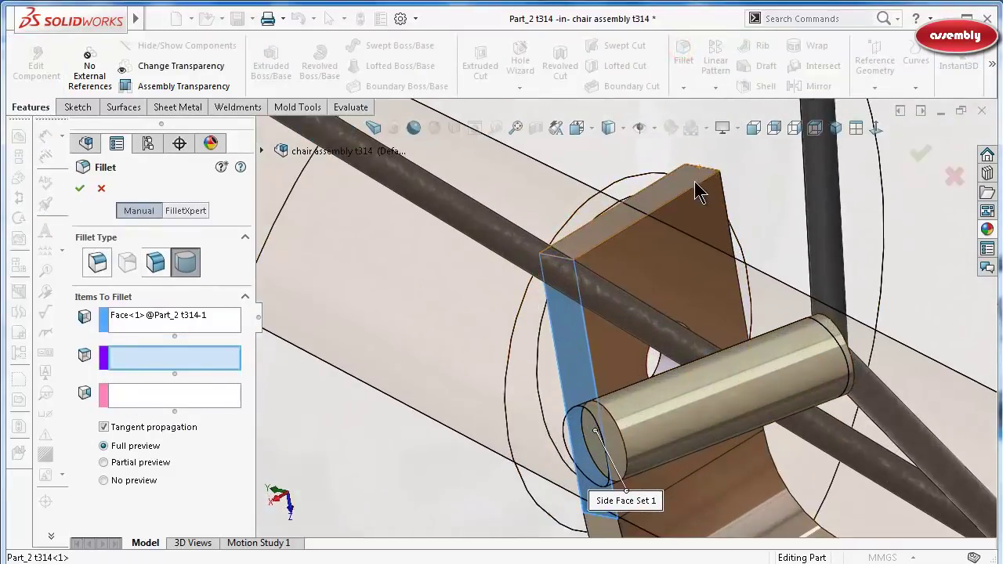
left_click(689, 186)
mouse_move(691, 190)
middle_mouse_down()
mouse_move(709, 253)
mouse_move(662, 329)
mouse_move(756, 230)
middle_mouse_up()
left_click(751, 214)
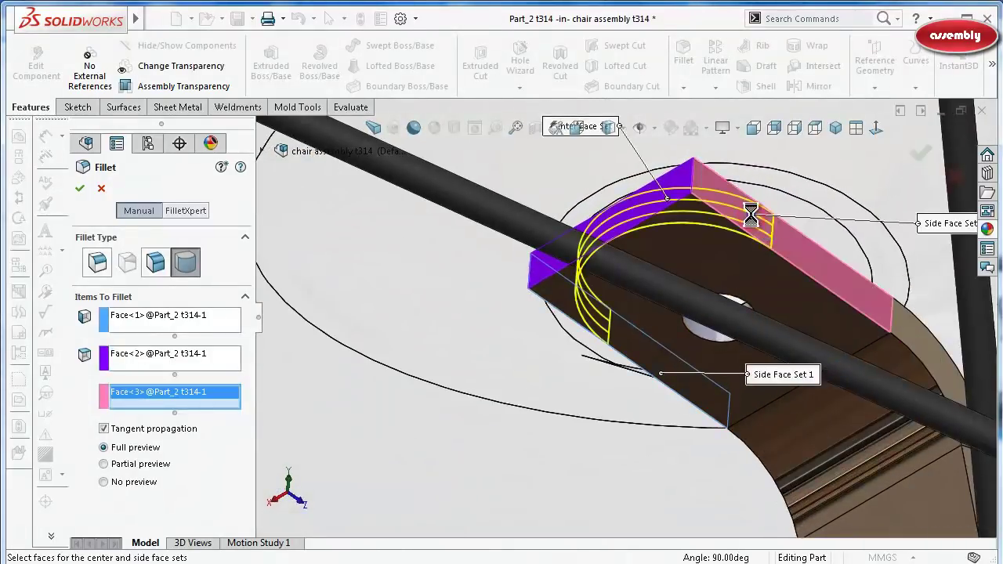
right_click(788, 251)
scroll(772, 268, "up", 3)
scroll(720, 280, "up", 3)
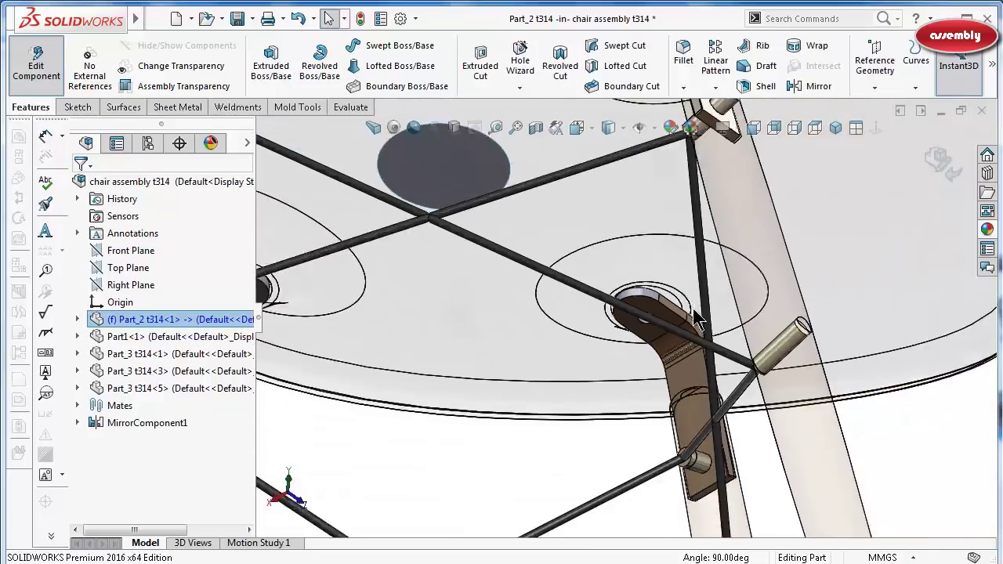
scroll(697, 321, "up", 2)
scroll(682, 333, "up", 3)
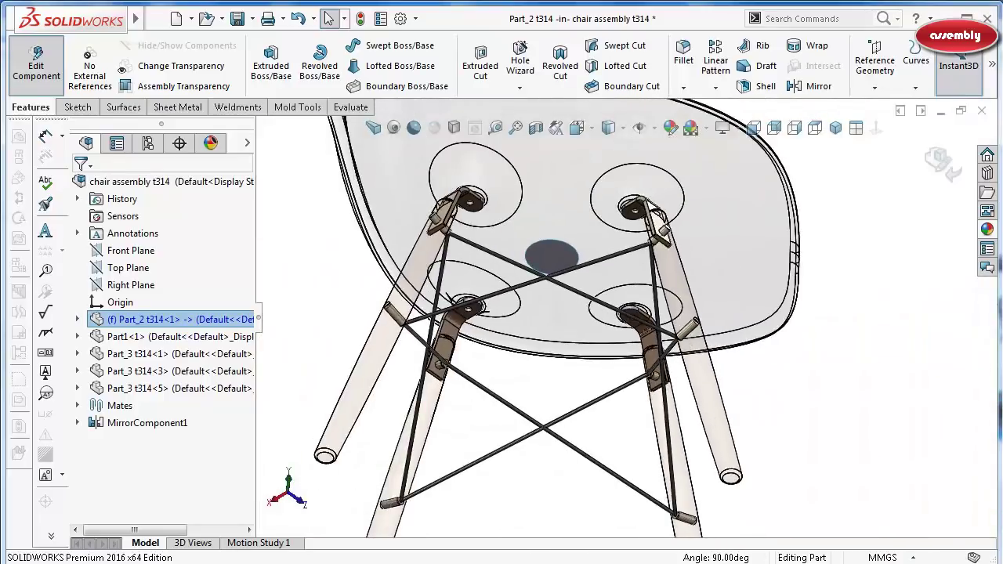
Save the bracket part and return from editing it to the chair assembly.
key("ctrl+s")
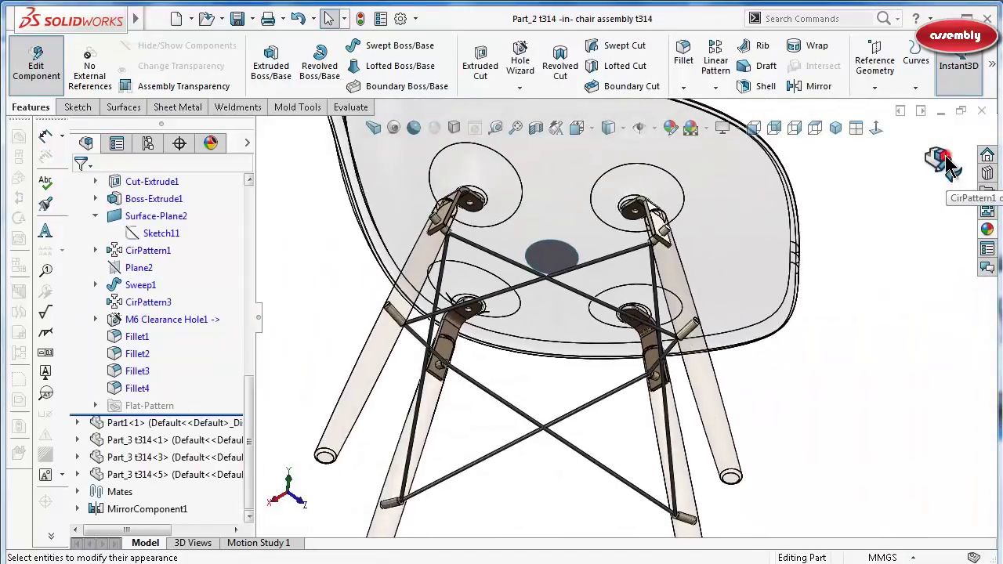
left_click(951, 164)
mouse_move(817, 302)
middle_mouse_down()
mouse_move(735, 290)
mouse_move(727, 303)
middle_mouse_up()
Turn on RealView Graphics and rotate the view around the seat underside and brackets.
left_click(413, 110)
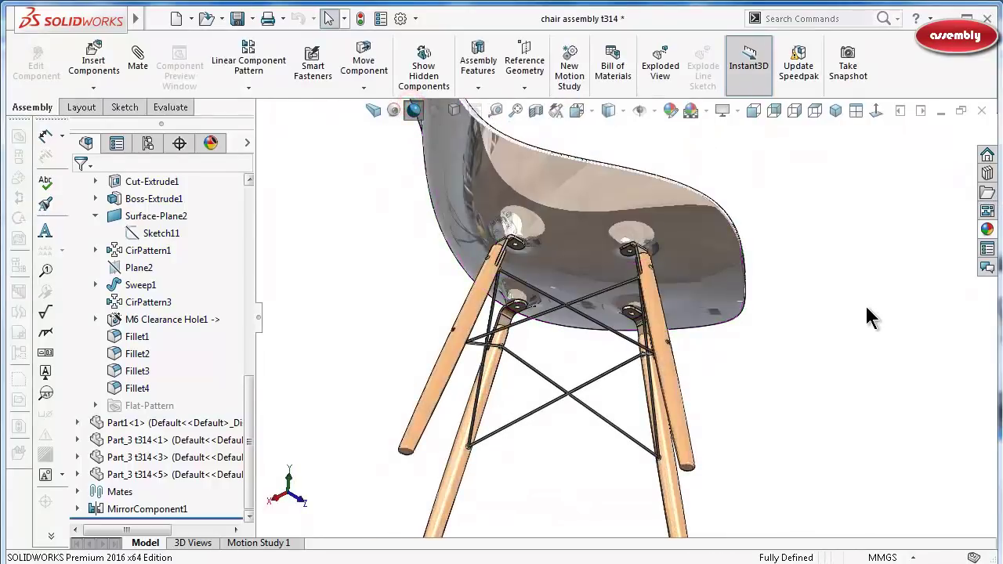
middle_click_drag(817, 305, 746, 291)
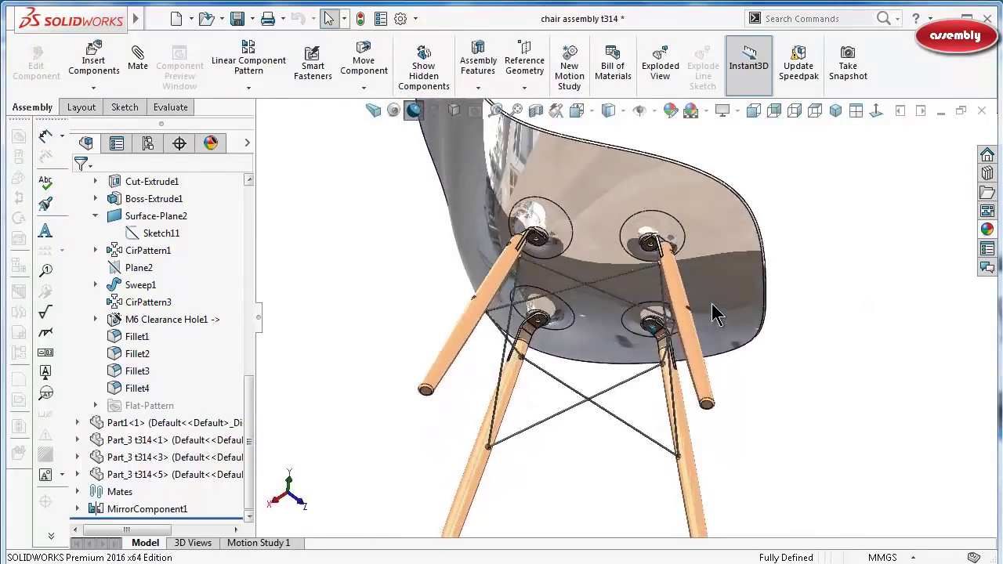
scroll(742, 279, "down", 5)
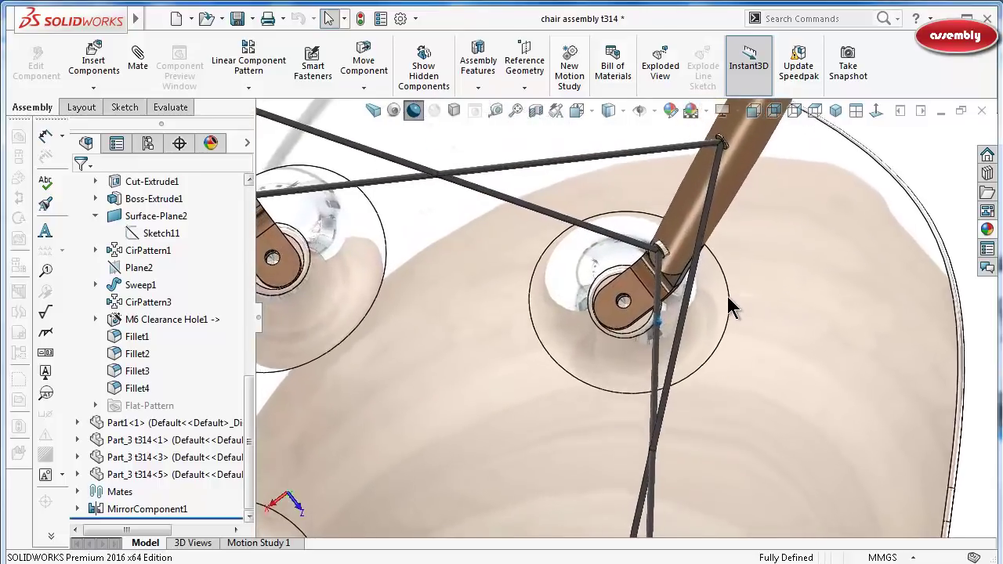
key("Up")
key("Up")
key("Up")
key("Up")
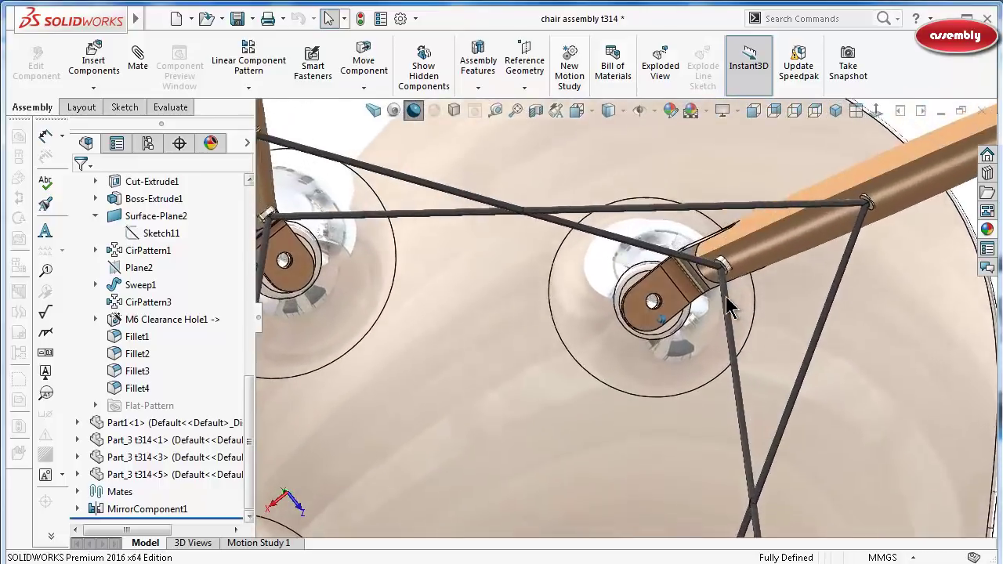
key("Up")
key("Up")
key("Up")
key("Up")
key("Up")
key("Up")
key("Up")
key("Up")
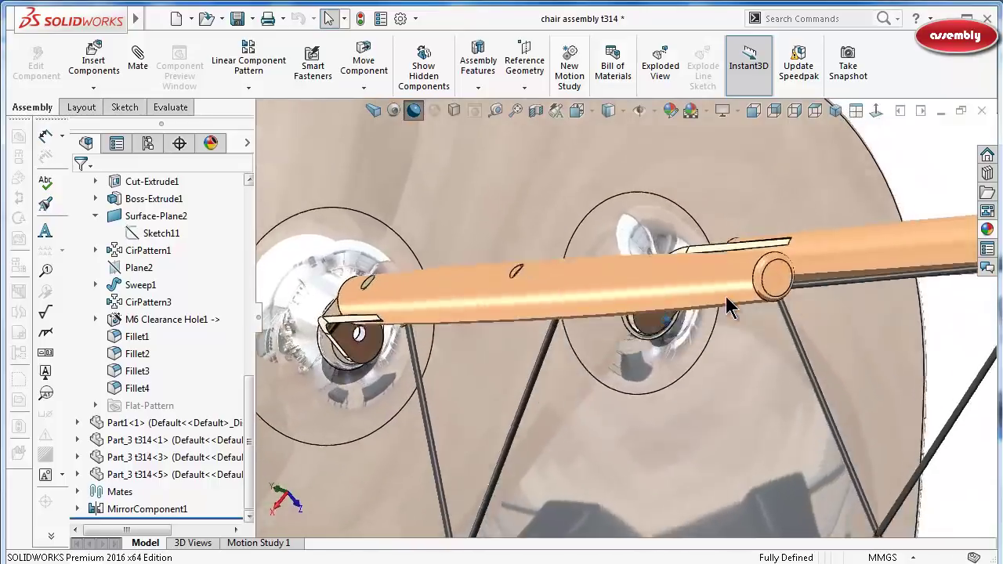
key("Up")
key("Up")
key("Up")
key("Up")
key("Up")
key("Up")
key("Up")
key("Up")
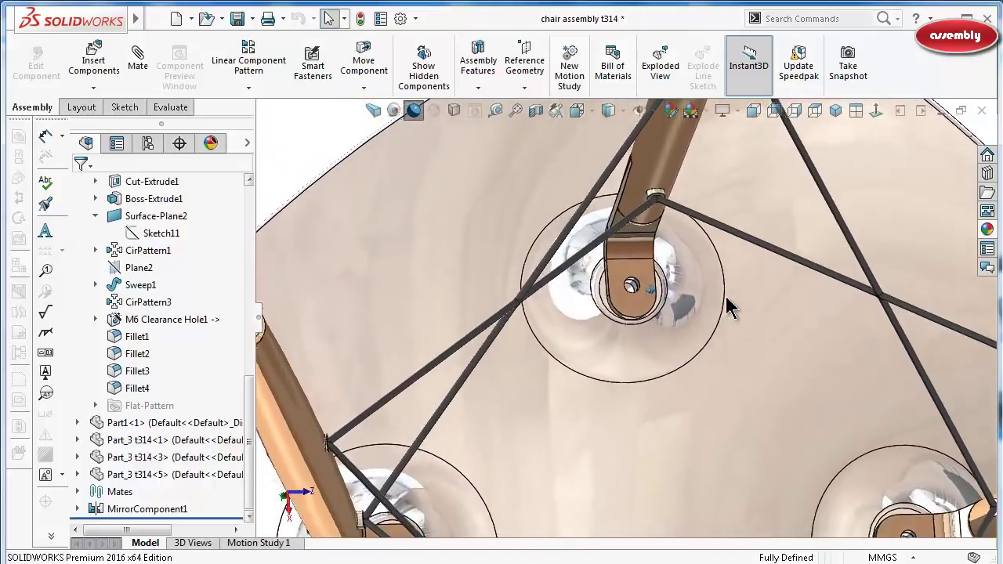
key("Up")
key("Up")
key("Up")
key("Up")
key("Up")
key("Up")
key("Up")
key("Up")
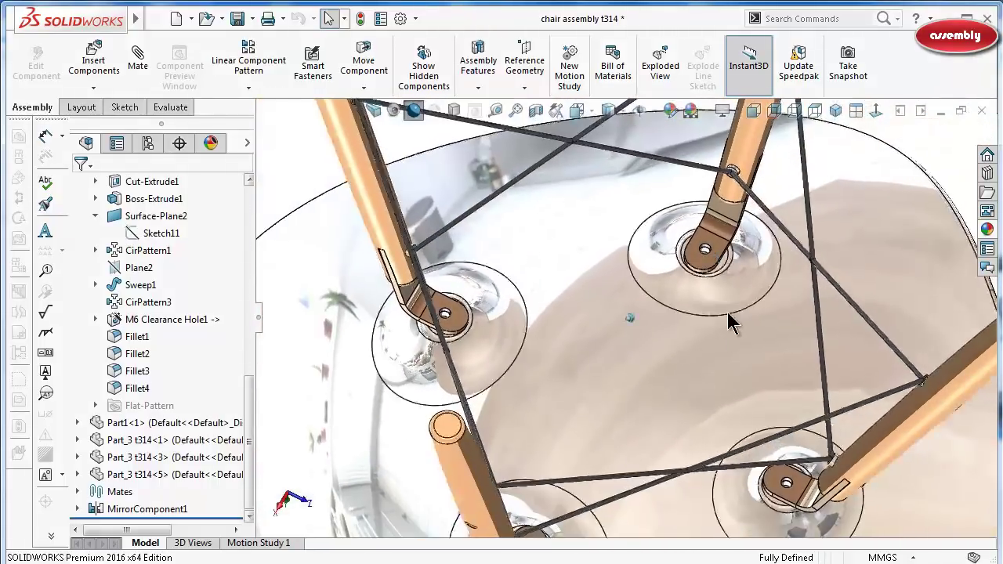
key("Up")
key("Up")
key("Up")
key("Up")
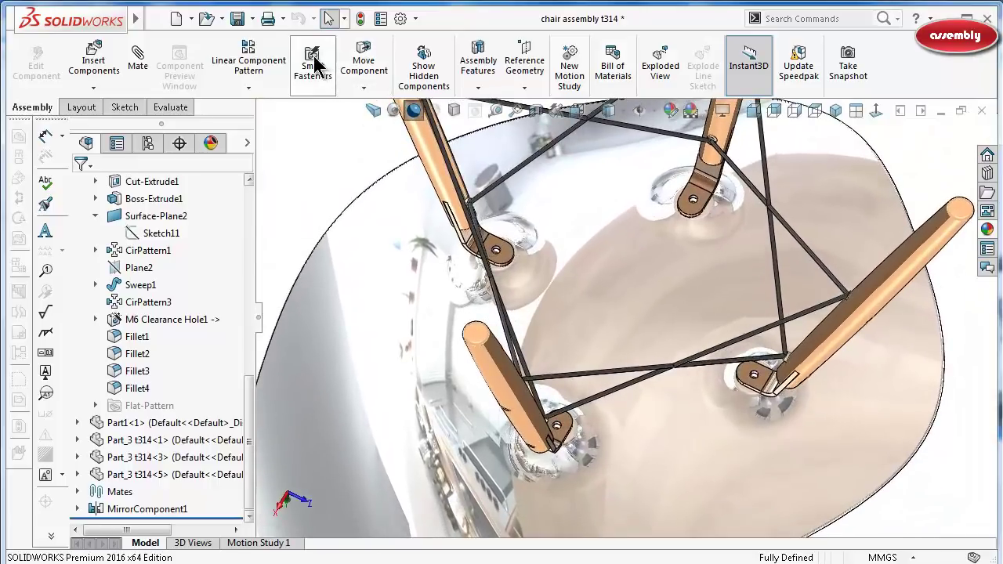
Start Smart Fasteners, dismiss the warning, and select the bracket's M6 clearance hole.
left_click(312, 66)
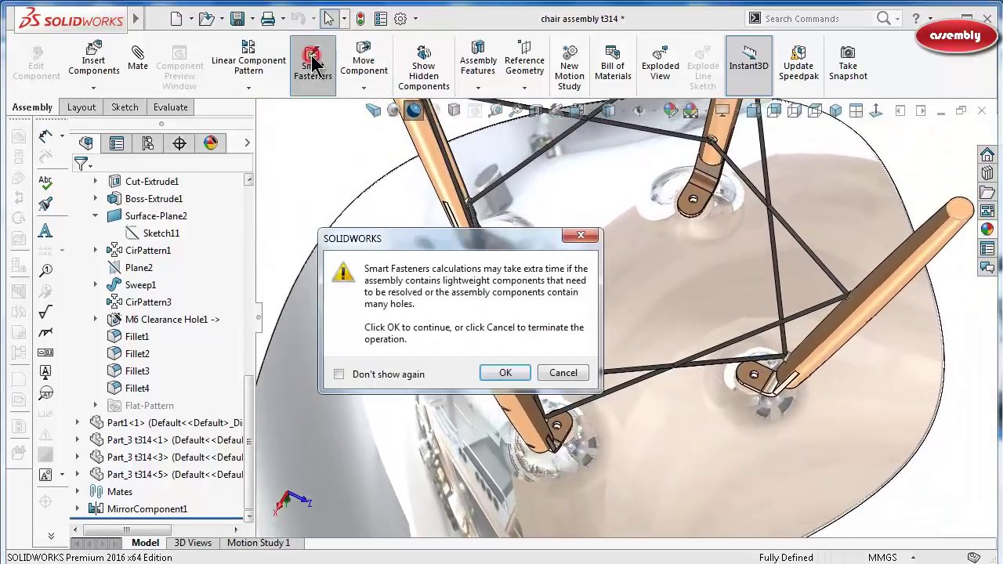
left_click(505, 373)
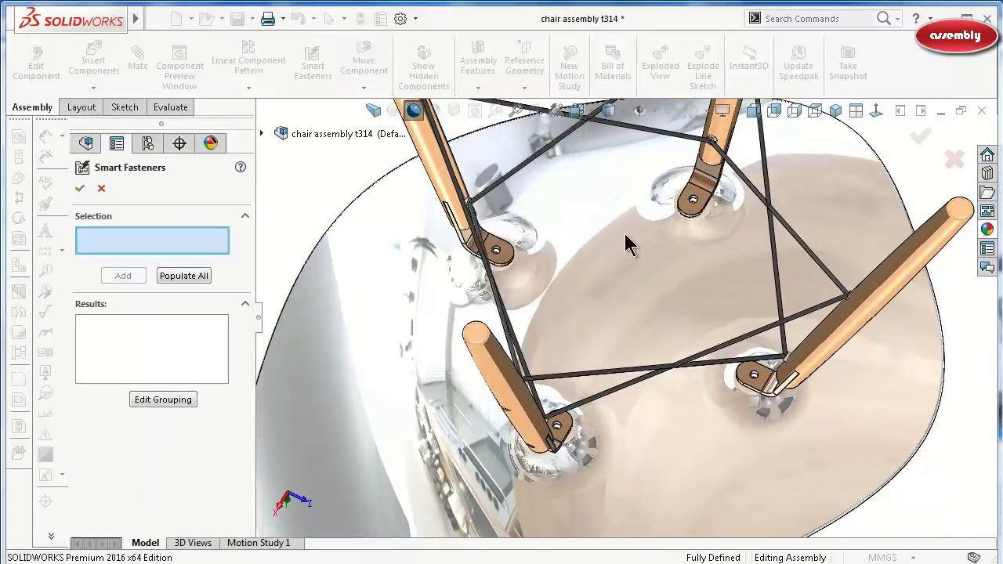
scroll(689, 220, "down", 5)
scroll(862, 195, "down", 3)
left_click(876, 185)
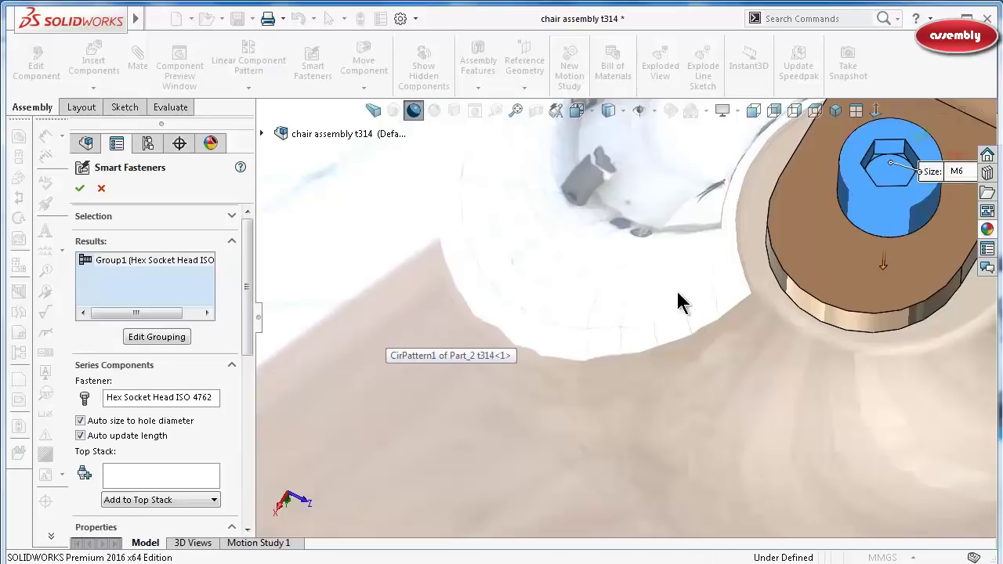
Set the ISO 4762 M6 screw length to 10 and thread display to Schematic.
mouse_move(248, 346)
left_mouse_down()
mouse_move(248, 403)
mouse_move(222, 419)
left_mouse_up()
left_click(220, 407)
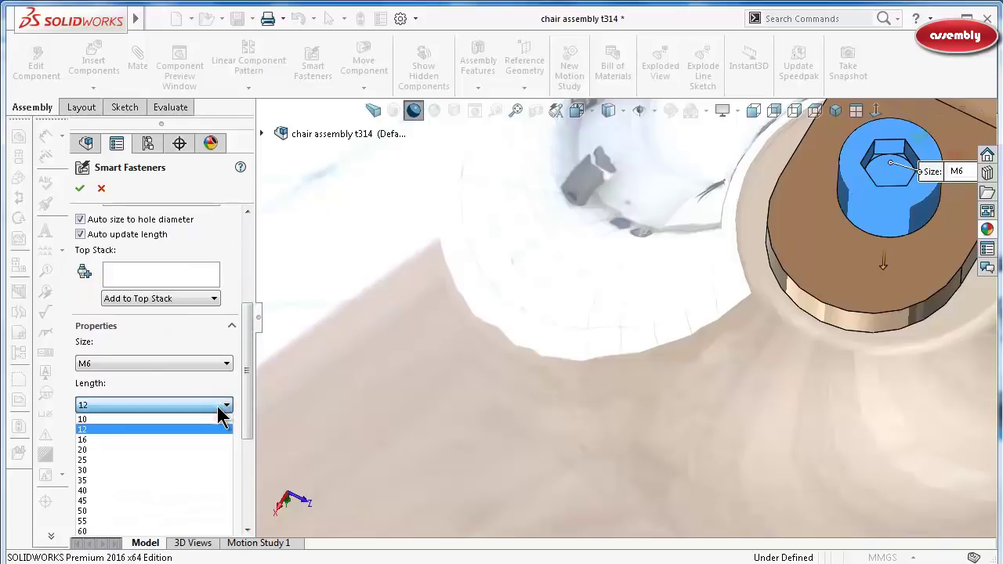
left_click(222, 421)
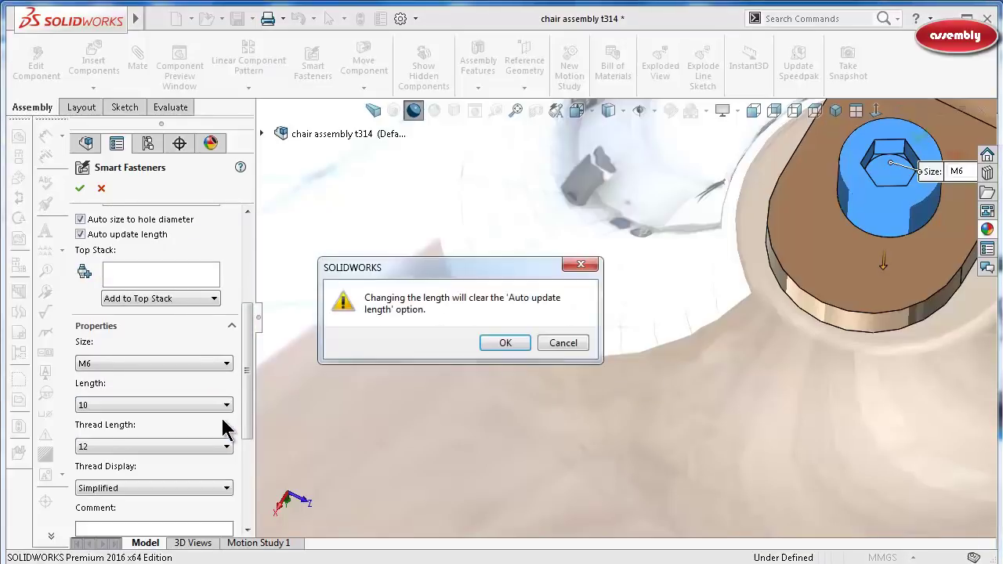
left_click(502, 345)
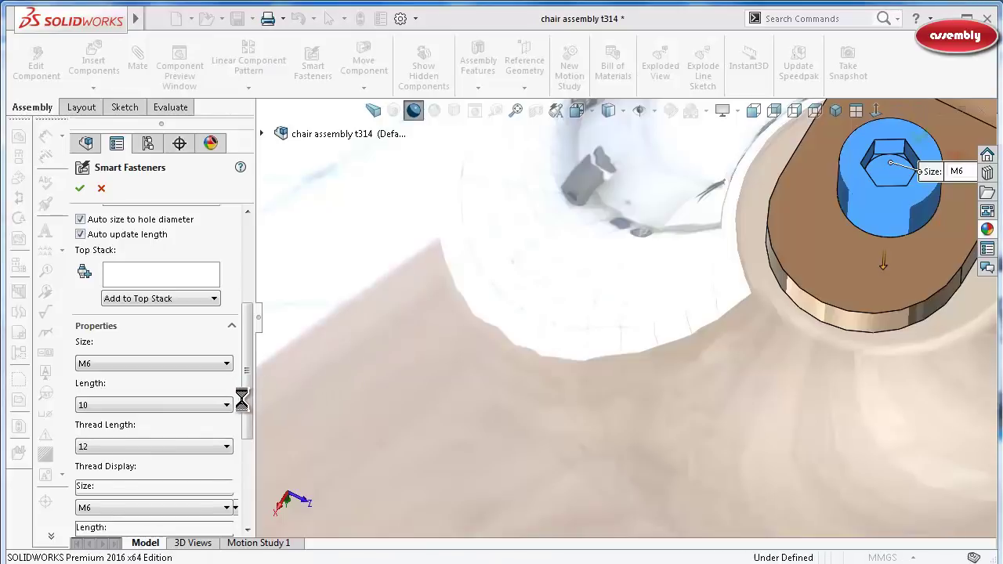
left_click_drag(251, 398, 251, 435)
left_click(210, 407)
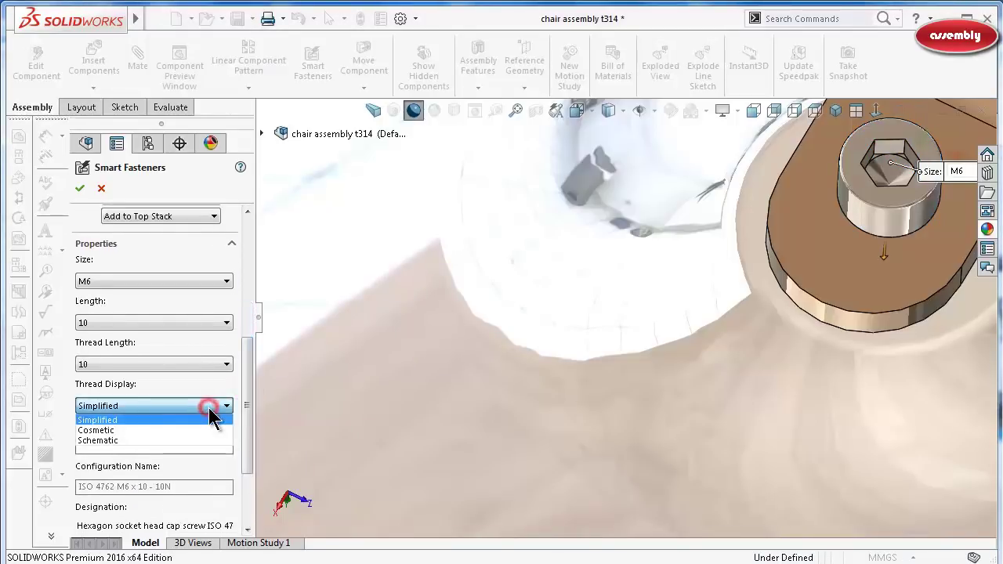
left_click(172, 435)
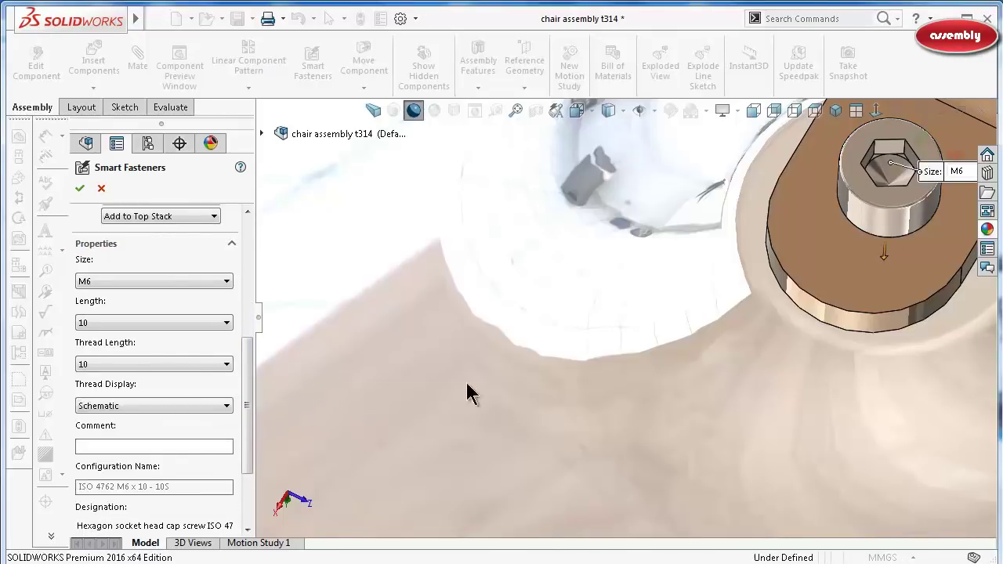
Orbit the chair to a side view showing the seat edge, legs and screws.
scroll(764, 298, "up", 3)
scroll(764, 297, "up", 2)
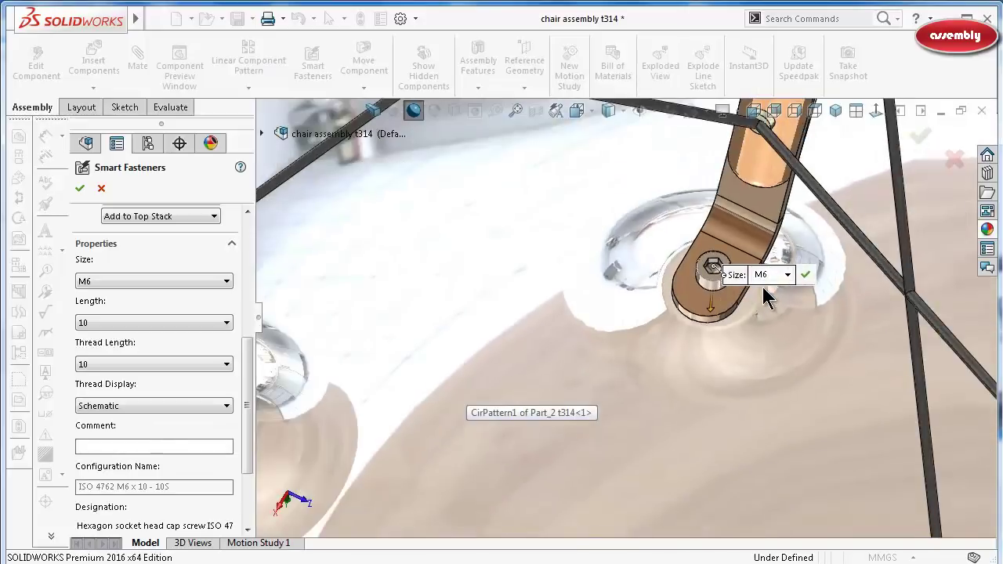
scroll(559, 324, "up", 2)
mouse_move(421, 369)
middle_mouse_down()
mouse_move(622, 308)
mouse_move(622, 251)
mouse_move(645, 338)
middle_mouse_up()
mouse_move(728, 177)
middle_mouse_down()
mouse_move(836, 148)
mouse_move(666, 145)
middle_mouse_up()
left_click(614, 112)
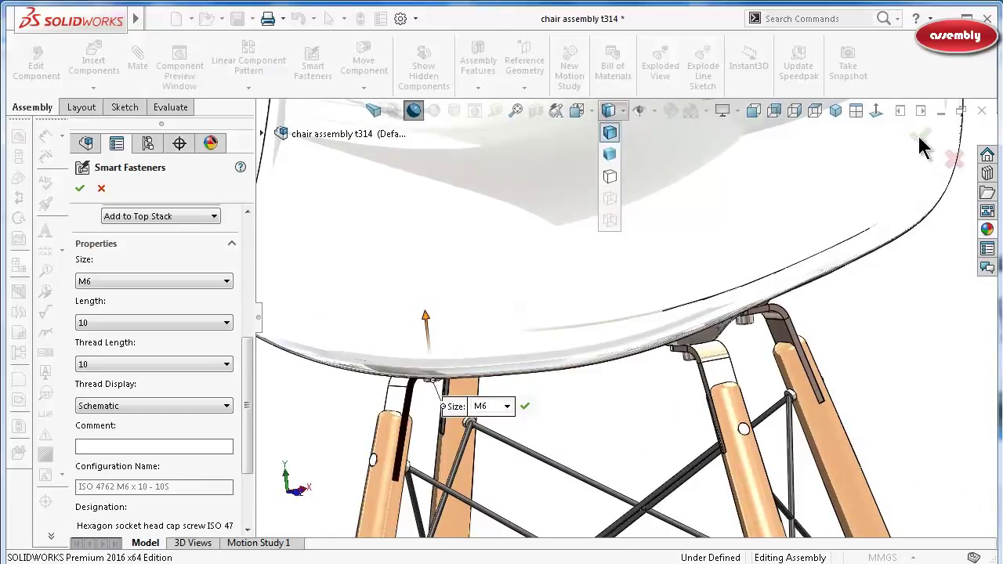
left_click(940, 275)
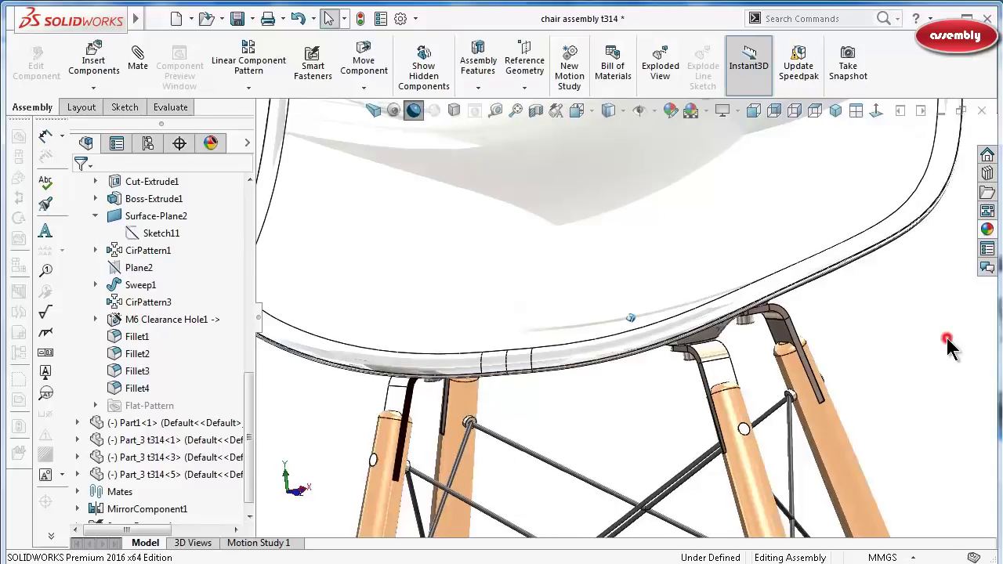
Orbit under the chair and make the shell seat transparent.
mouse_move(949, 340)
middle_mouse_down()
mouse_move(918, 363)
mouse_move(889, 427)
mouse_move(862, 537)
middle_mouse_up()
scroll(942, 339, "up", 3)
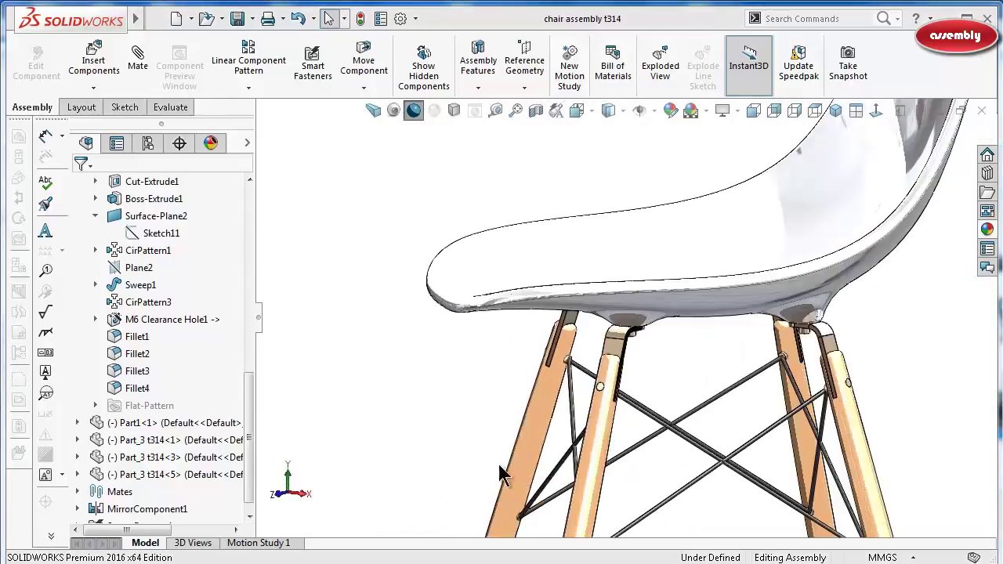
middle_click_drag(433, 408, 429, 423)
key("Left")
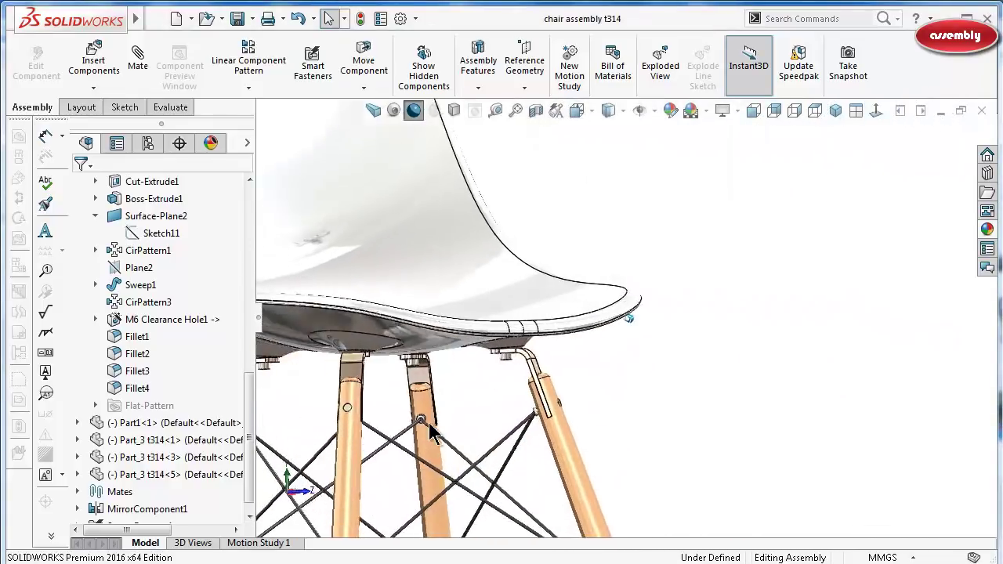
key("Left")
key("Left")
key("Down")
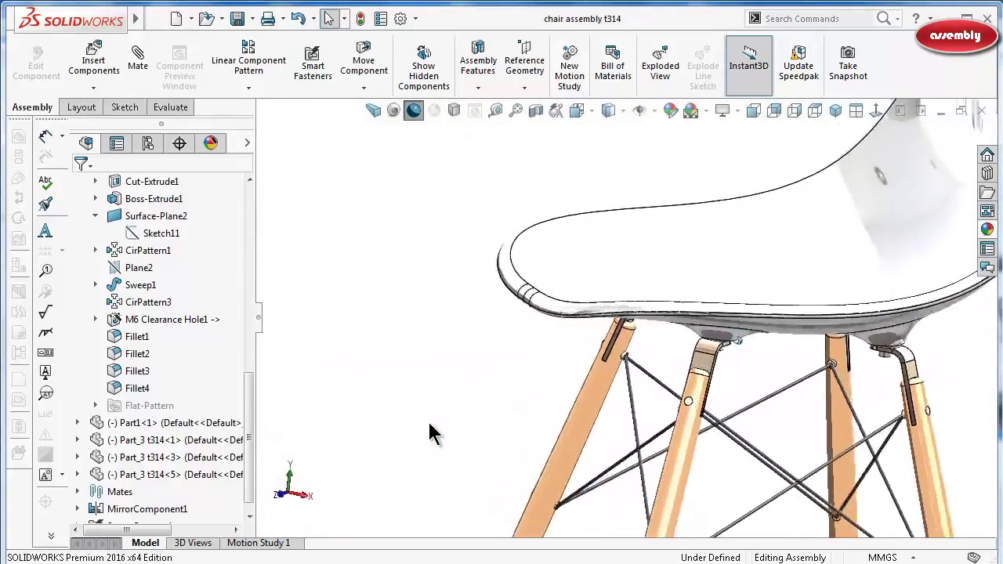
middle_click_drag(428, 423, 799, 400)
scroll(837, 325, "down", 2)
middle_click_drag(837, 326, 832, 304)
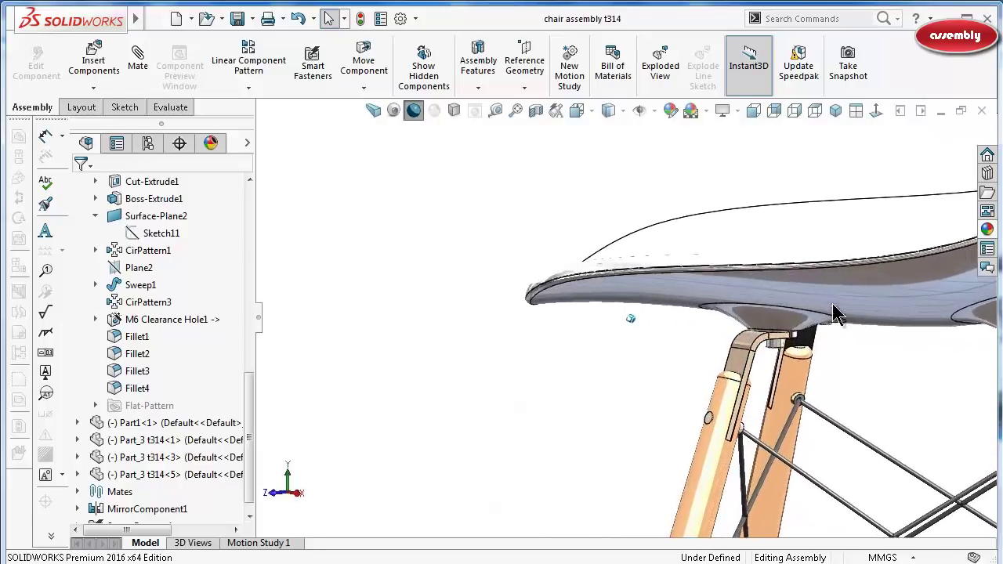
left_click(839, 287)
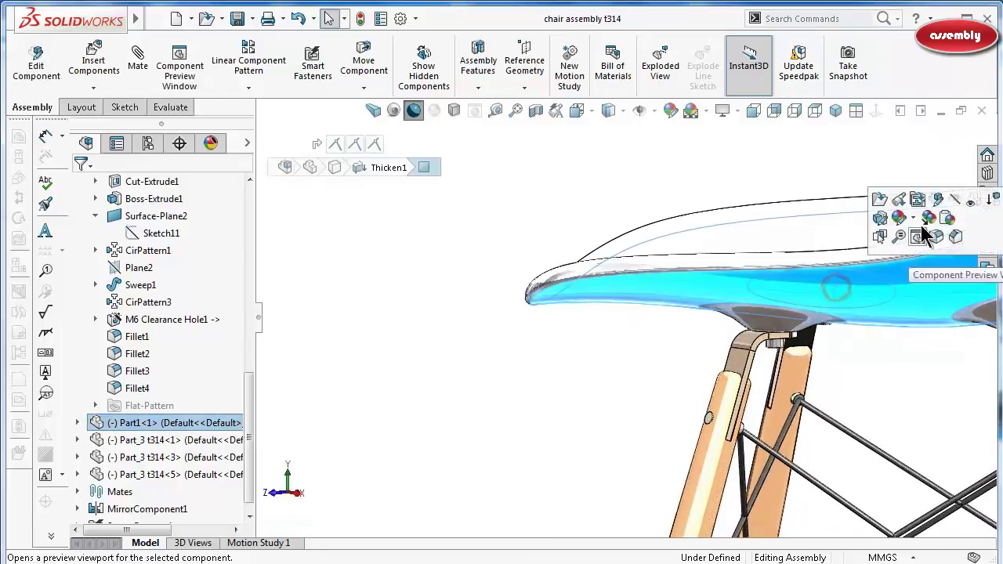
left_click(972, 201)
Orbit around the seat underside to inspect the leg brackets and their screws.
middle_click_drag(548, 397, 635, 349)
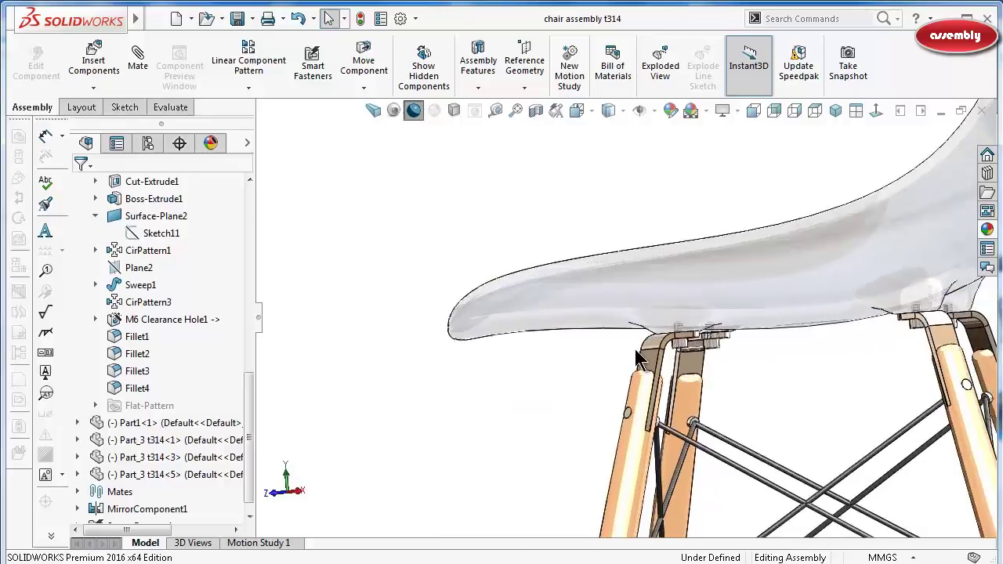
scroll(719, 345, "down", 3)
key("Right")
key("Right")
key("Right")
key("Right")
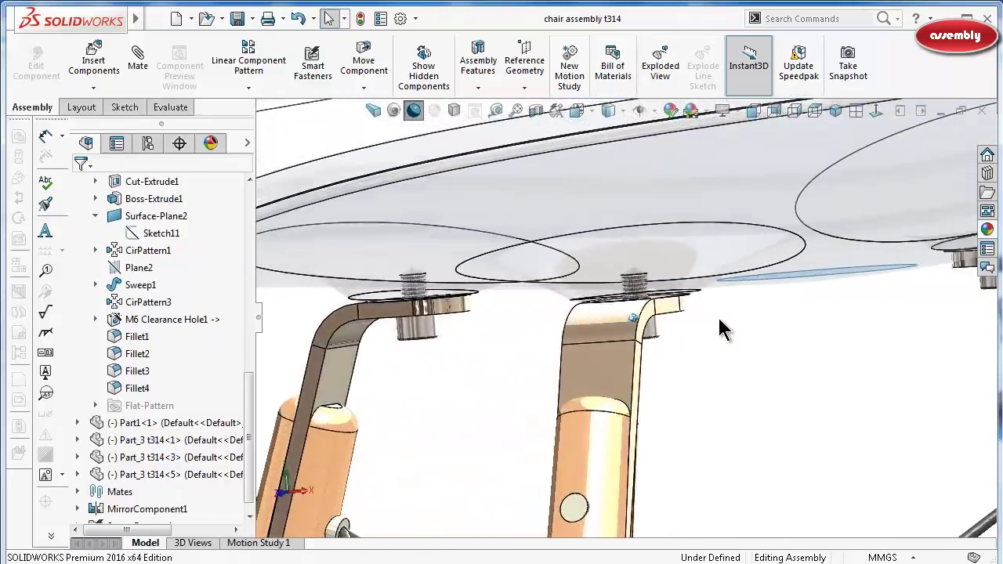
key("Right")
key("Right")
key("Right")
key("Right")
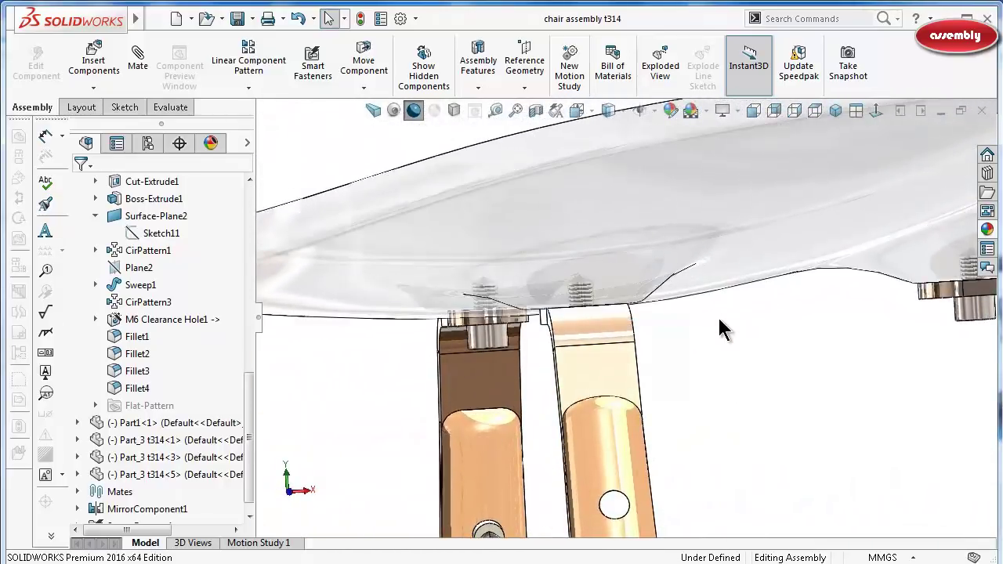
key("Right")
key("Right")
key("Right")
key("Down")
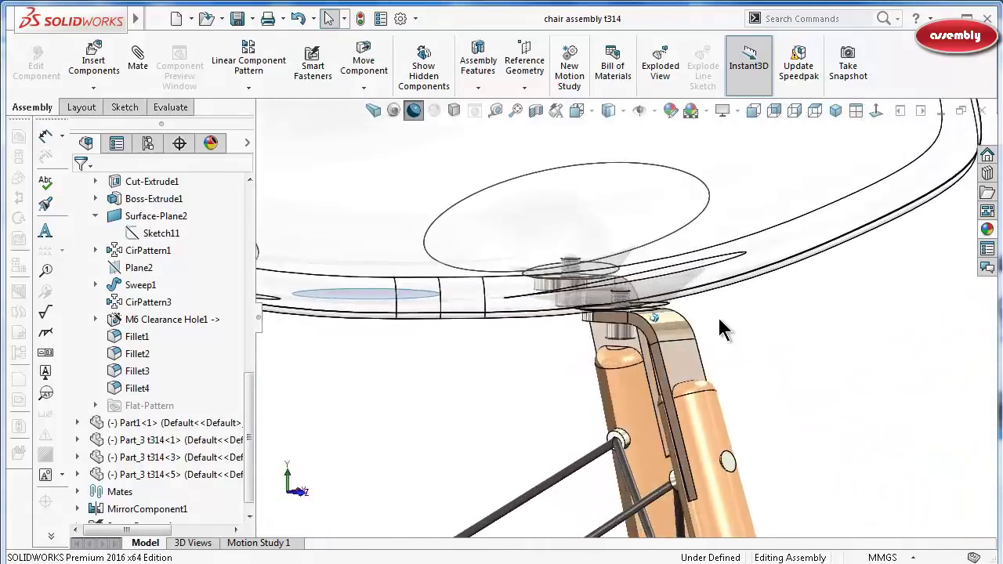
Turn the seat's transparency off so it is opaque again.
left_click(816, 249)
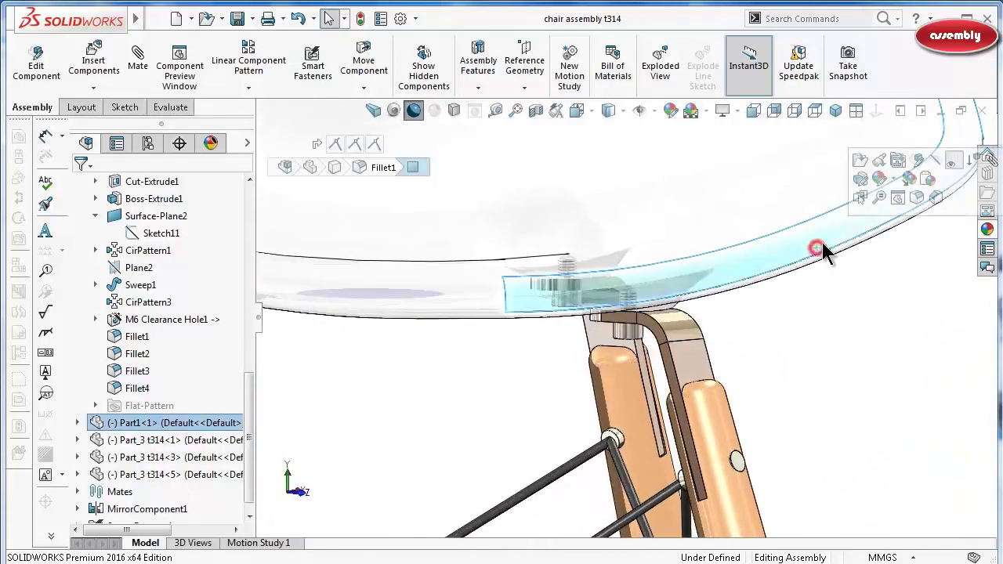
left_click(954, 163)
left_click(858, 320)
Rotate to a front view of both legs and apply ambient occlusion shading.
key("Right")
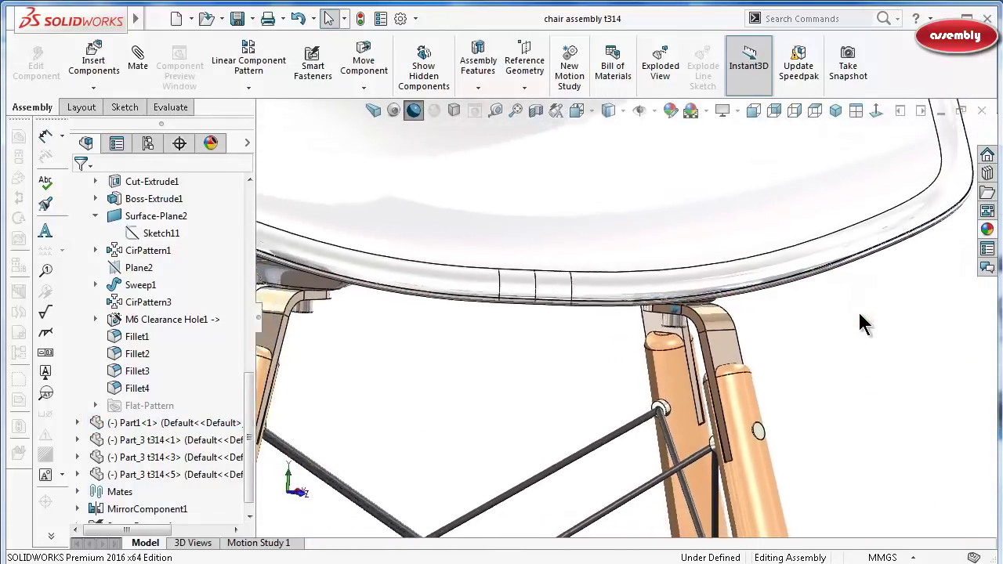
key("Right")
key("Right")
key("Right")
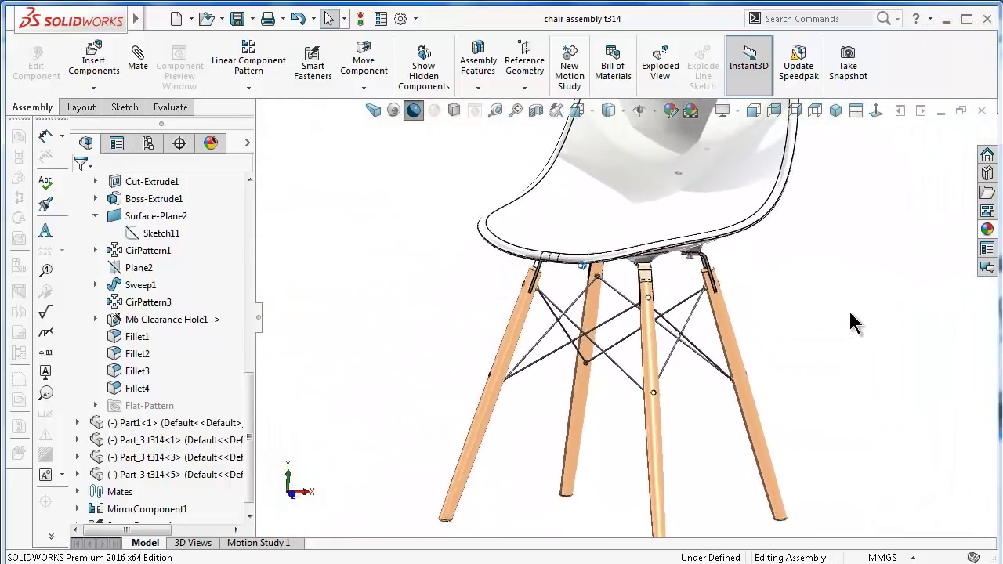
left_click(393, 110)
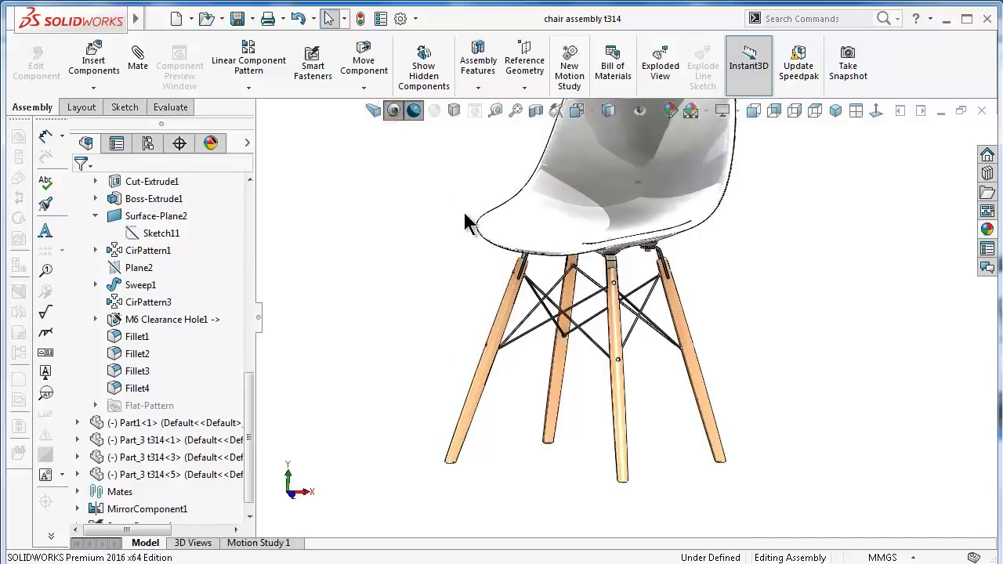
Switch the chair to perspective view and collapse the FeatureManager tree.
left_click(372, 111)
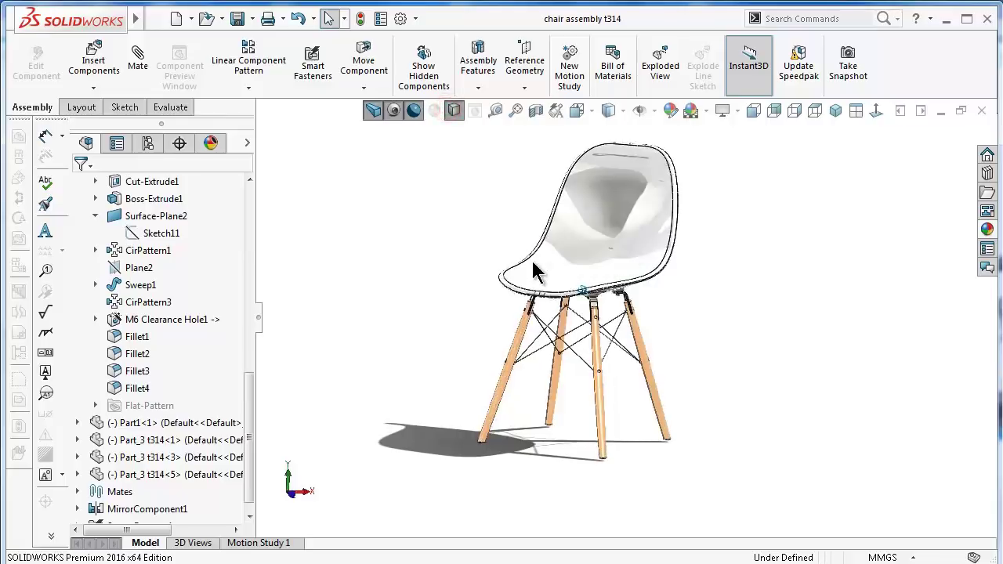
scroll(532, 259, "down", 2)
scroll(506, 279, "down", 2)
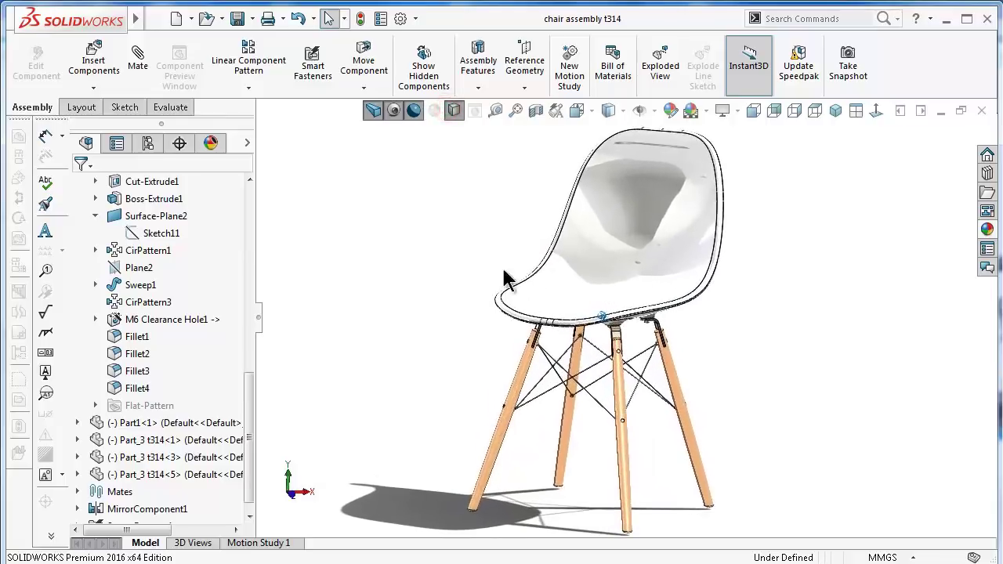
left_click(258, 317)
key("Left")
key("Left")
key("Left")
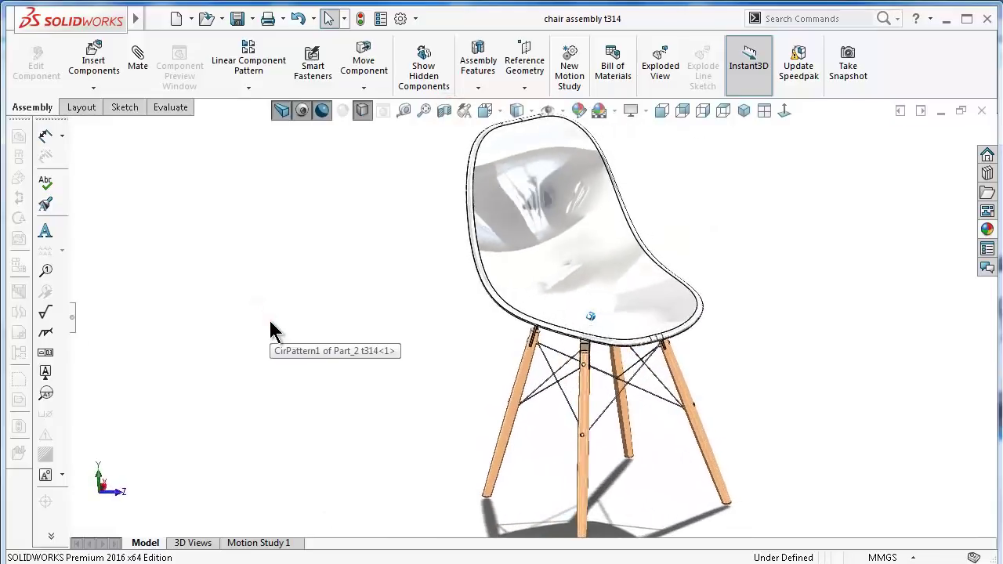
Set the isometric view, zoom out, and shift the chair rightward.
left_click(739, 111)
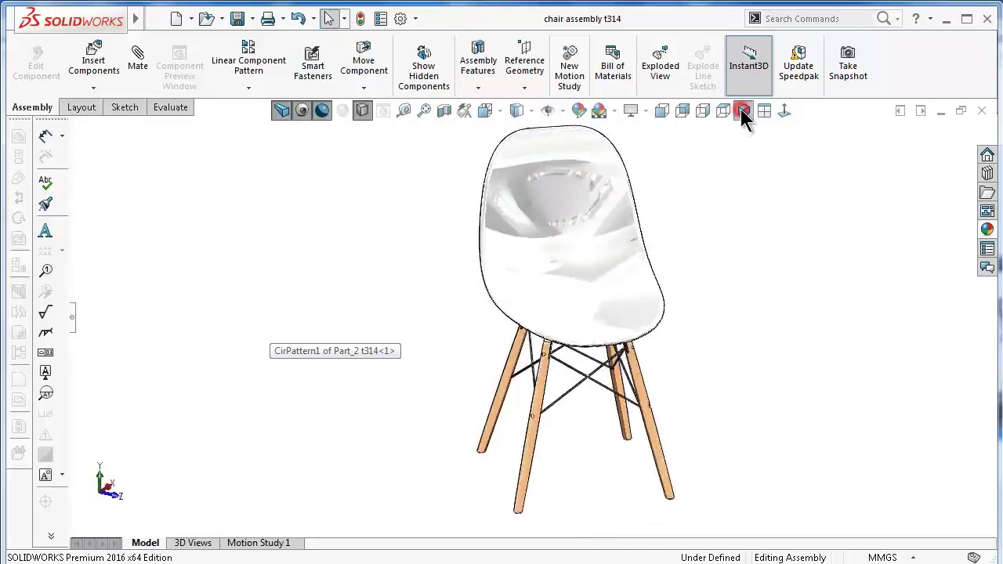
scroll(521, 323, "down", 2)
scroll(537, 476, "down", 2)
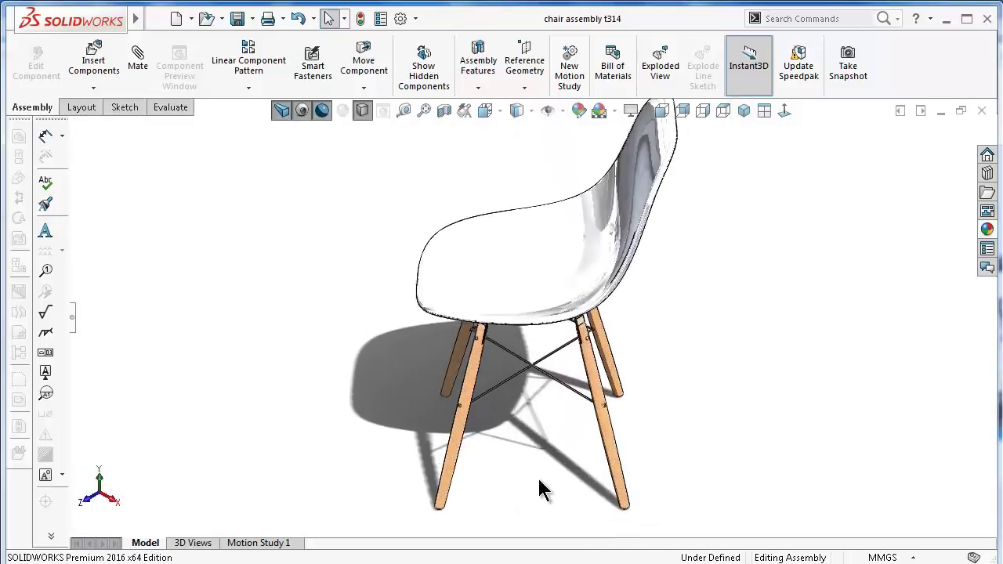
key("Left")
key("Left")
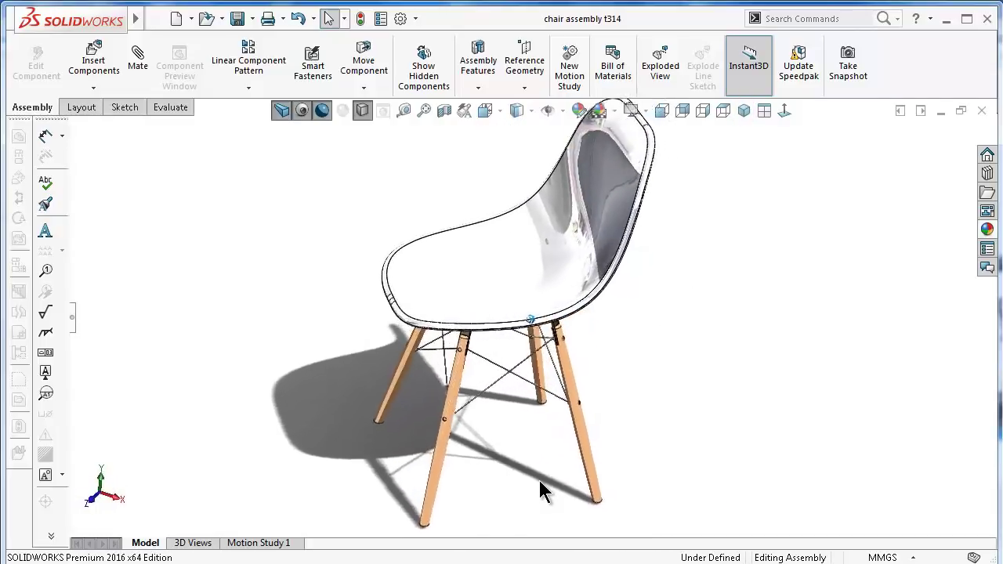
key("Left")
key("Left")
key("Left")
key("Left")
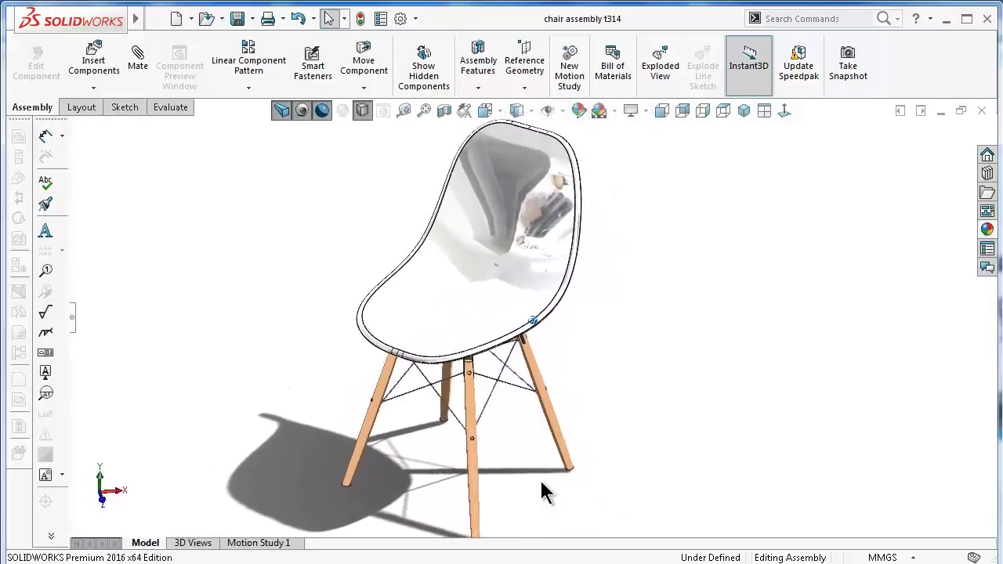
key("Left")
key("Left")
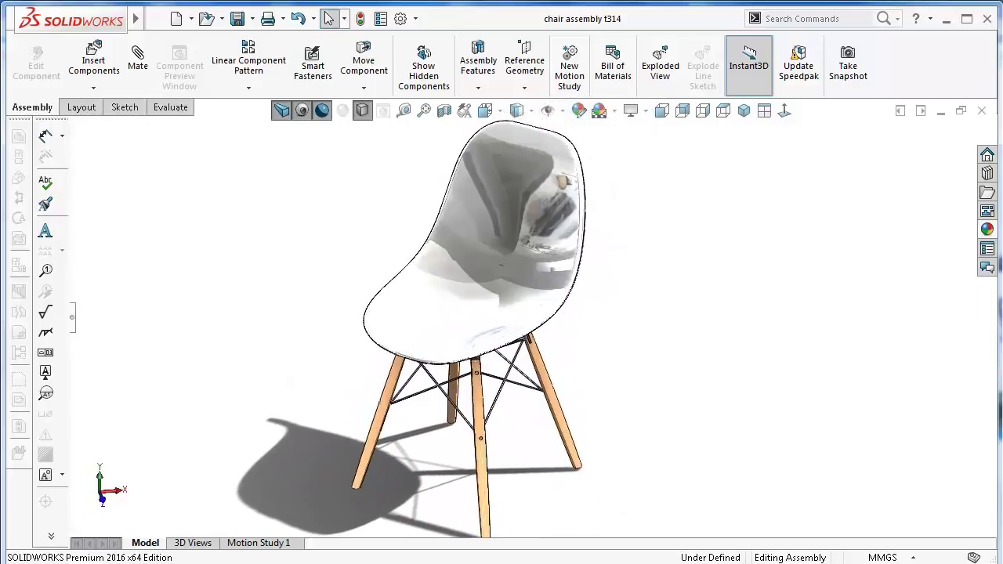
middle_click_drag(690, 505, 763, 502, "ctrl")
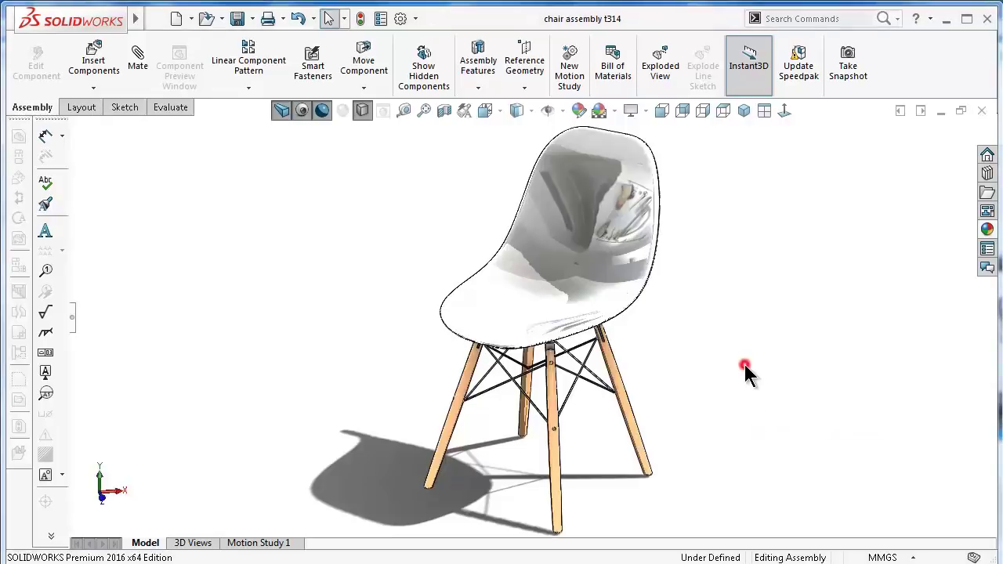
Spin the chair around and under the seat, then return to isometric (Ctrl+7).
key("Left")
key("Left")
key("Left")
key("Left")
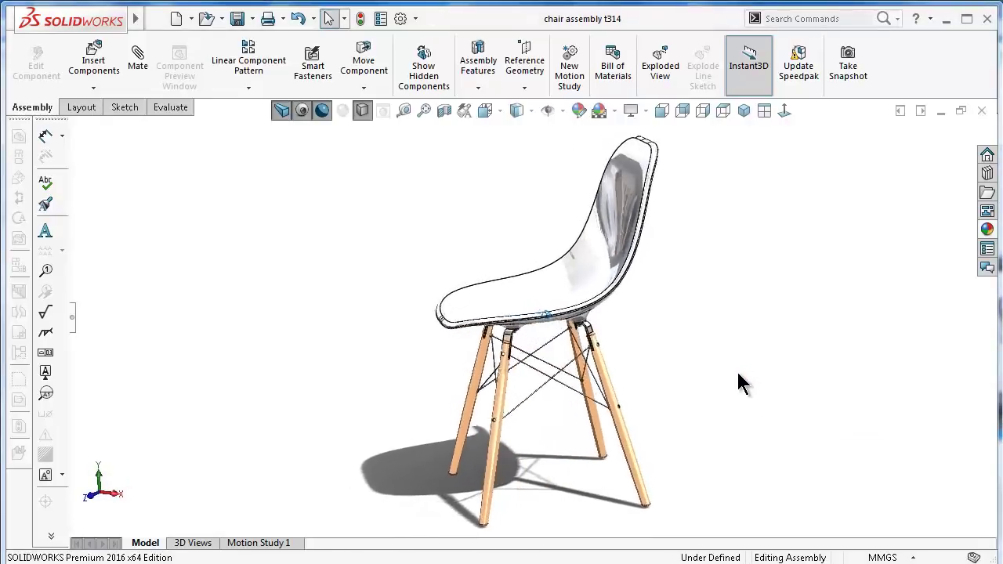
key("Left")
key("Left")
key("Left")
key("Left")
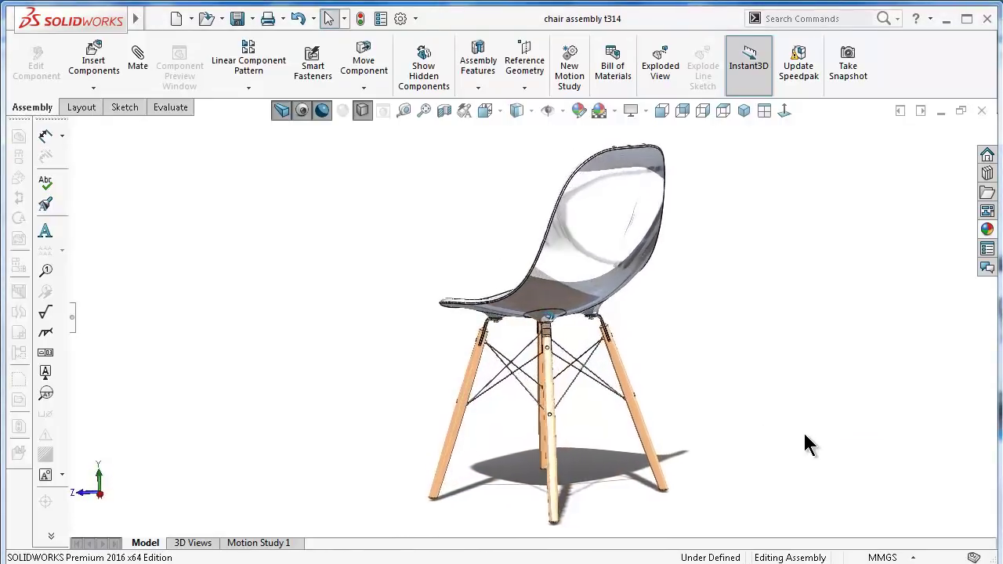
key("Left")
key("Left")
key("Left")
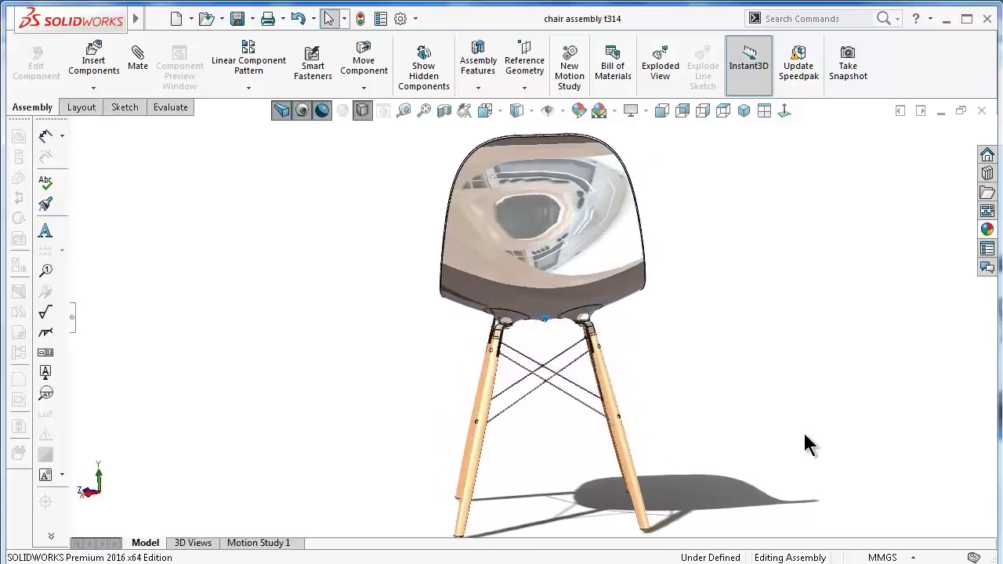
key("Left")
key("Left")
key("Left")
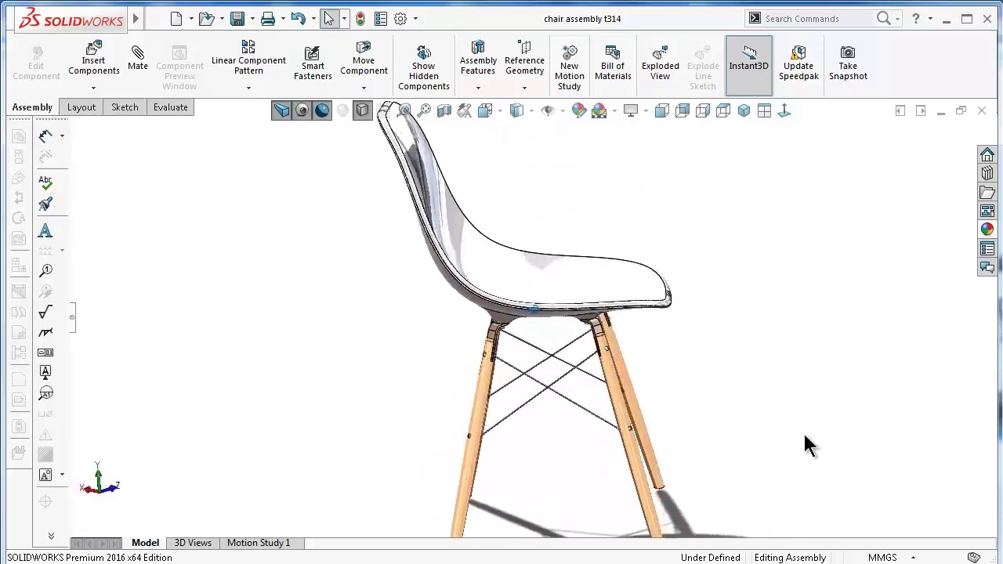
key("Left")
key("Left")
key("Left")
key("Up")
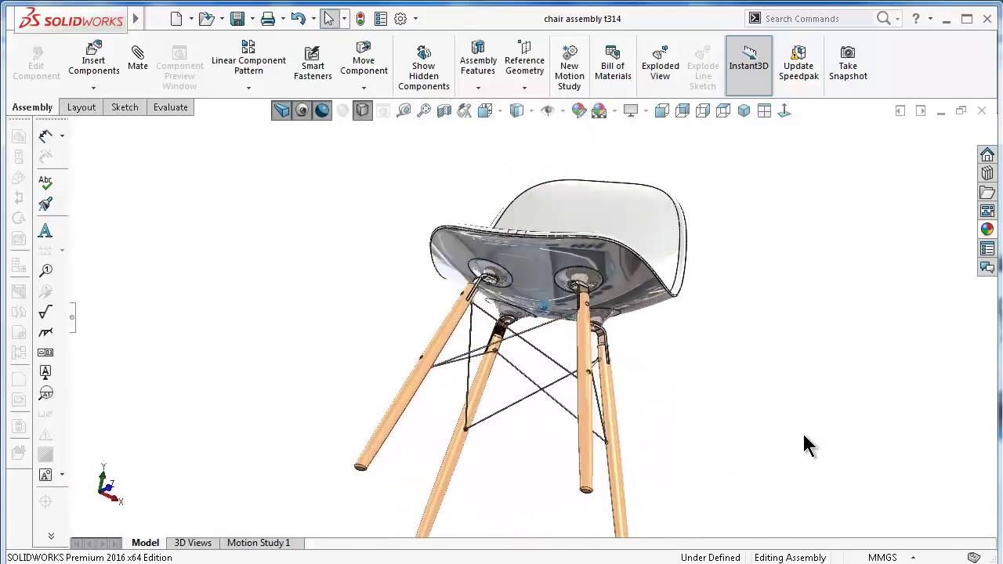
key("Up")
key("Left")
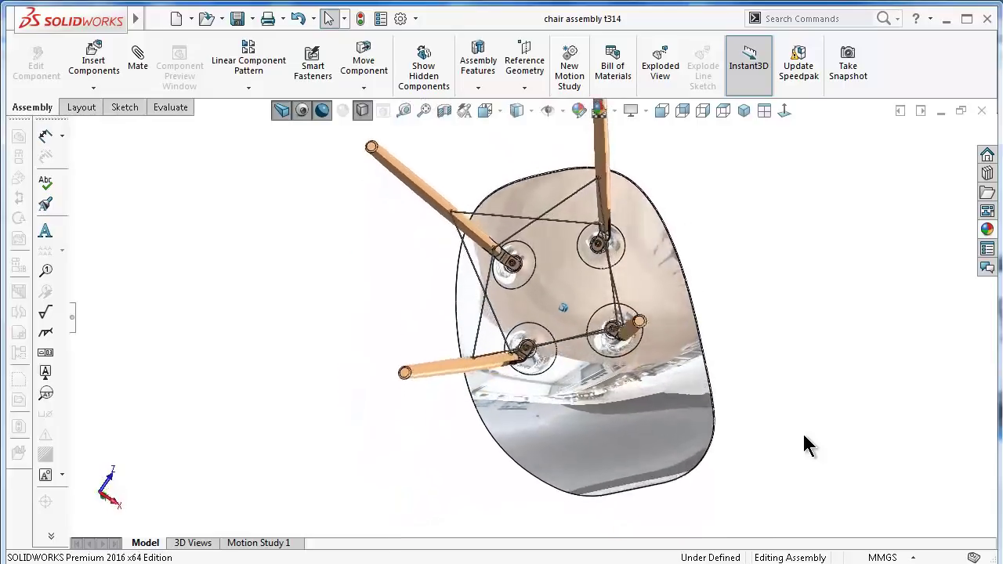
key("Left")
key("ctrl+7")
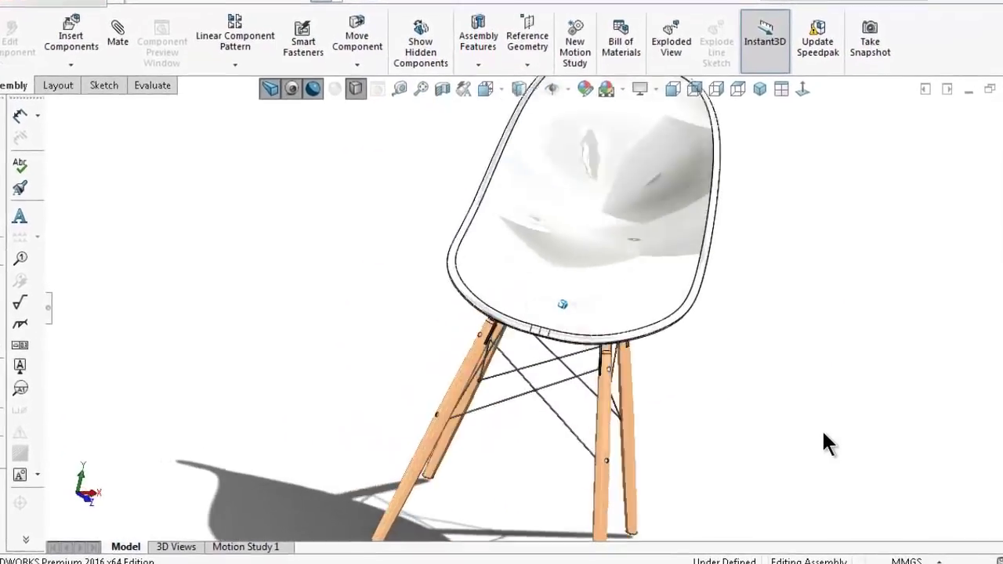